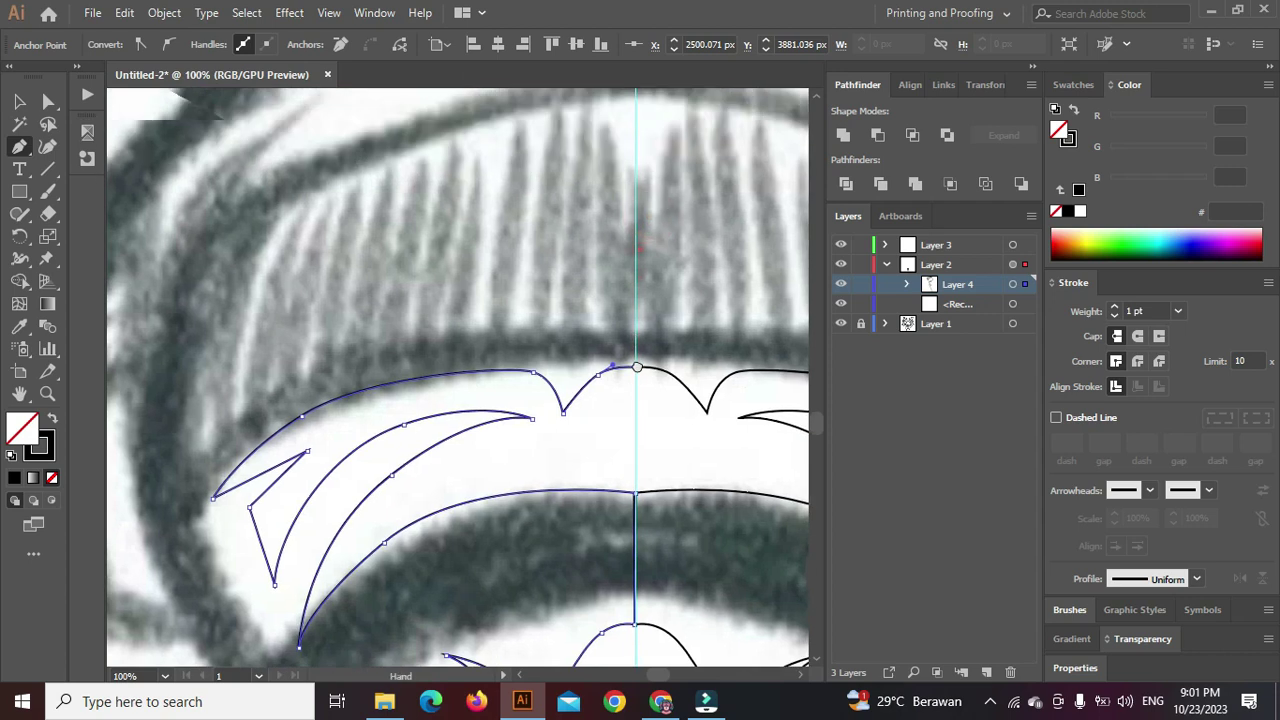
# Trace the lower edge of the hatched brow band with the Pen tool, from a peak on the centre guide to its left corner and upward
pyautogui.scroll(1, 638, 257)
pyautogui.click(636, 246)
pyautogui.moveTo(521, 408); pyautogui.dragTo(584, 298)
pyautogui.moveTo(363, 419); pyautogui.dragTo(297, 490)
pyautogui.click(363, 419)
pyautogui.moveTo(383, 352); pyautogui.dragTo(318, 438)
pyautogui.moveTo(370, 304); pyautogui.dragTo(428, 243)
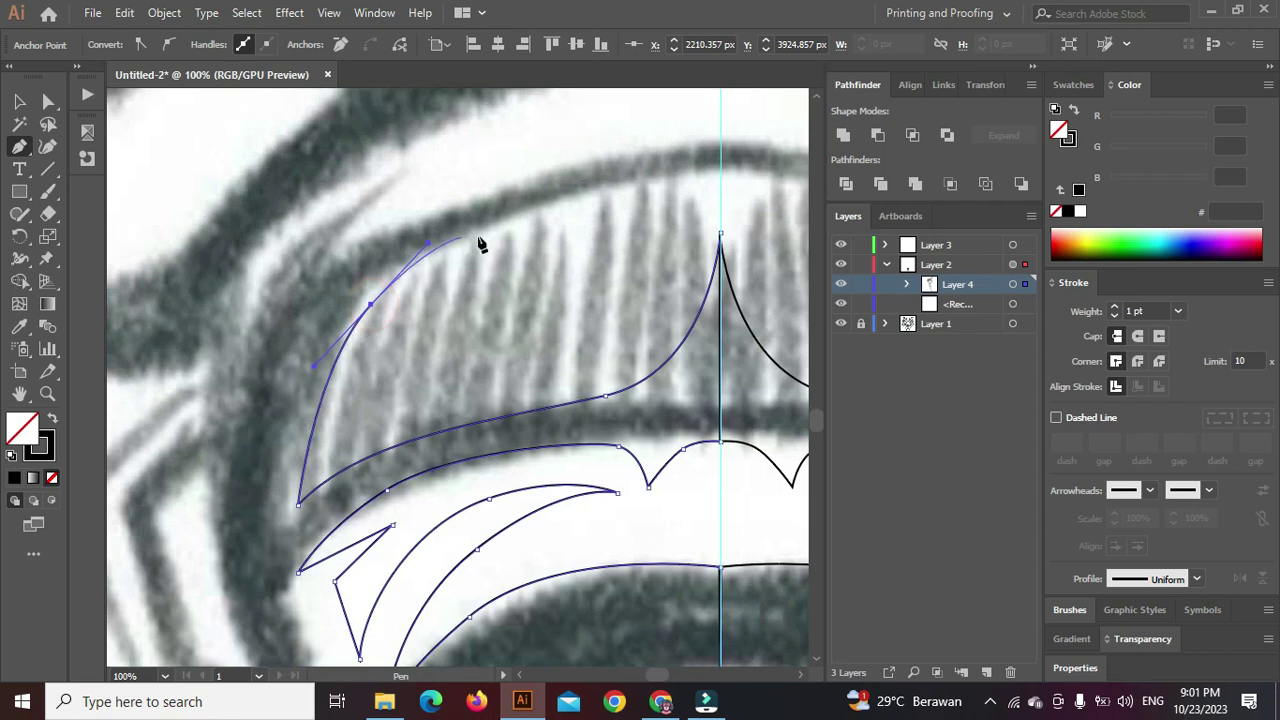
# Continue the path into a thin pointed sliver at the hatched band's upper left, then along its top edge toward the centre guide
pyautogui.click(506, 230)
pyautogui.moveTo(363, 278); pyautogui.dragTo(310, 316)
pyautogui.click(363, 278)
pyautogui.moveTo(456, 225); pyautogui.dragTo(436, 255)
pyautogui.click(578, 229)
# Trace a narrow downward notch beside the centre guide and curve it back up to a point on the guide
pyautogui.click(581, 297)
pyautogui.scroll(3, 598, 257)
pyautogui.moveTo(583, 262); pyautogui.dragTo(603, 246)
pyautogui.scroll(1, 610, 249)
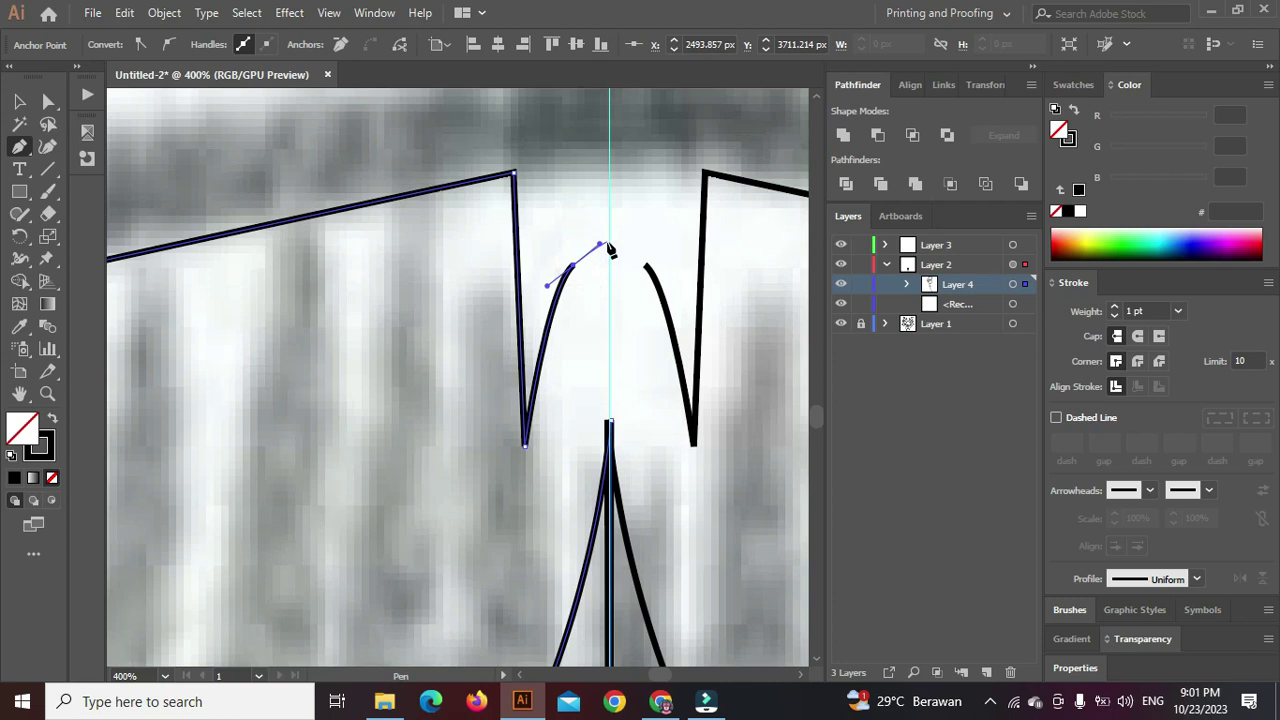
pyautogui.click(610, 213)
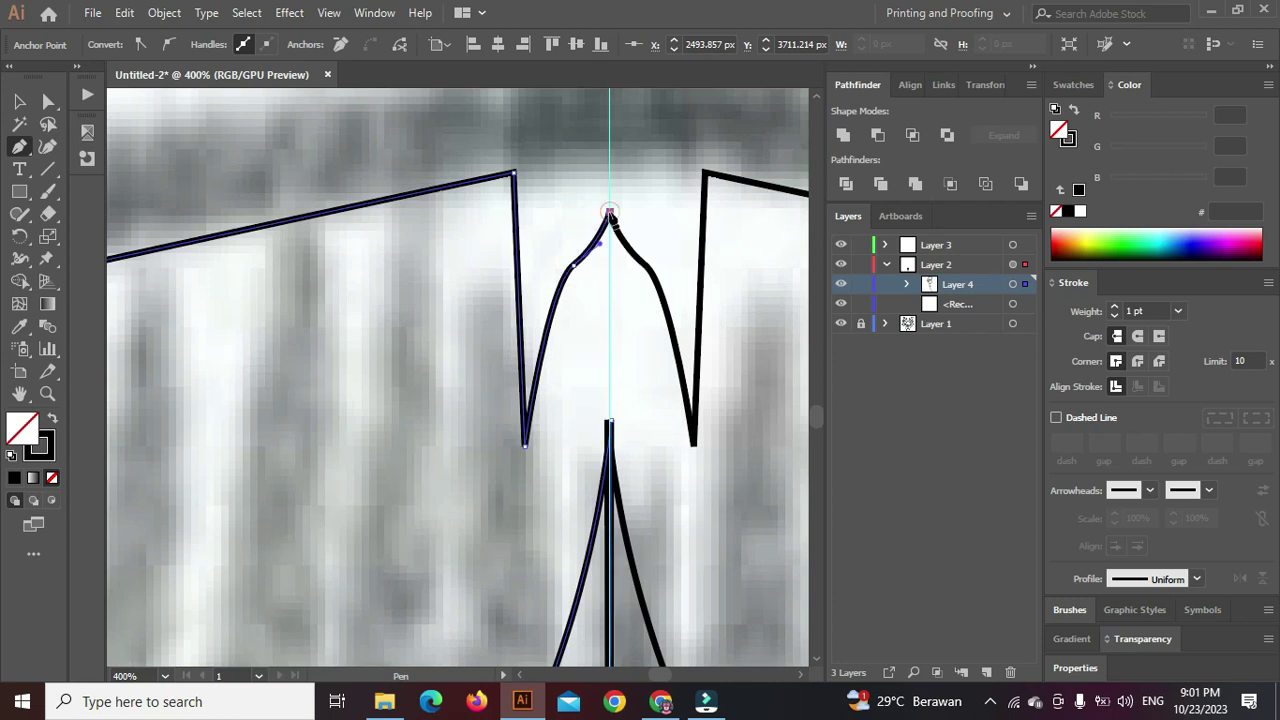
# Extend the path up the centre guide above the dark brow line and curve its outer edge down to the left
pyautogui.scroll(-1, 609, 209)
pyautogui.moveTo(611, 148); pyautogui.dragTo(602, 306)
pyautogui.scroll(-1, 602, 283)
pyautogui.click(600, 249)
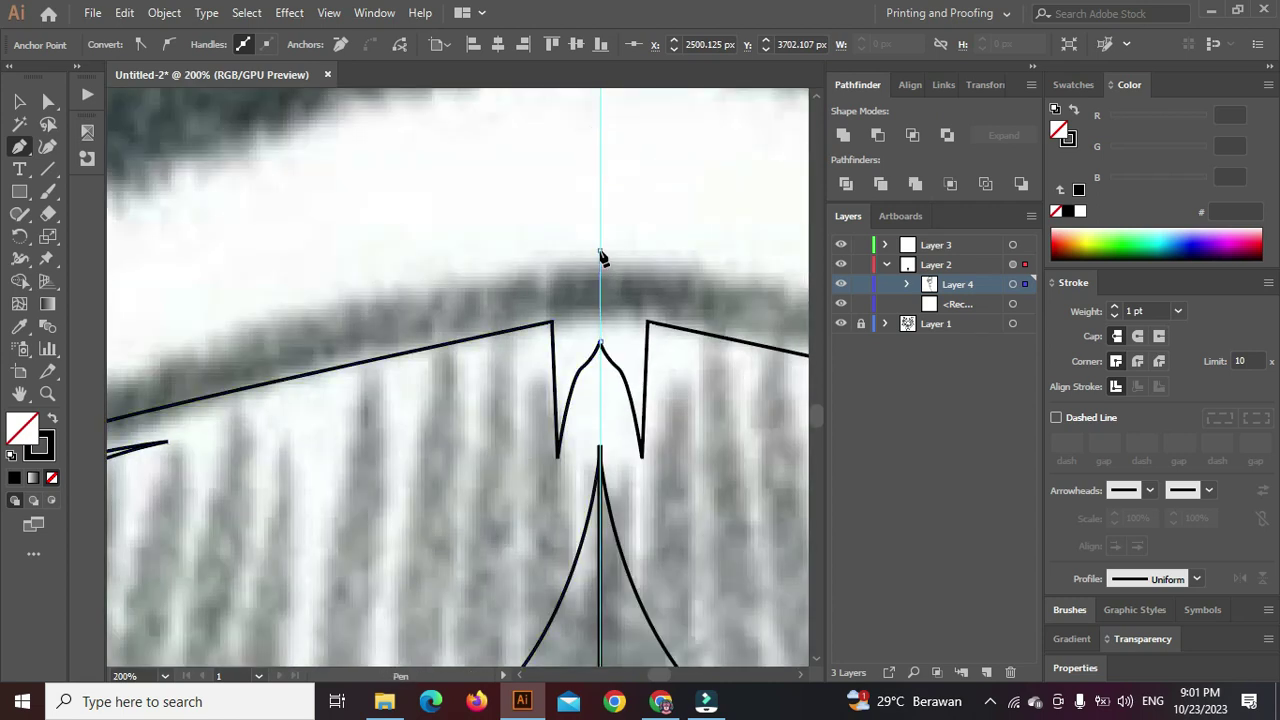
pyautogui.scroll(-2, 600, 250)
pyautogui.moveTo(441, 285); pyautogui.dragTo(334, 373)
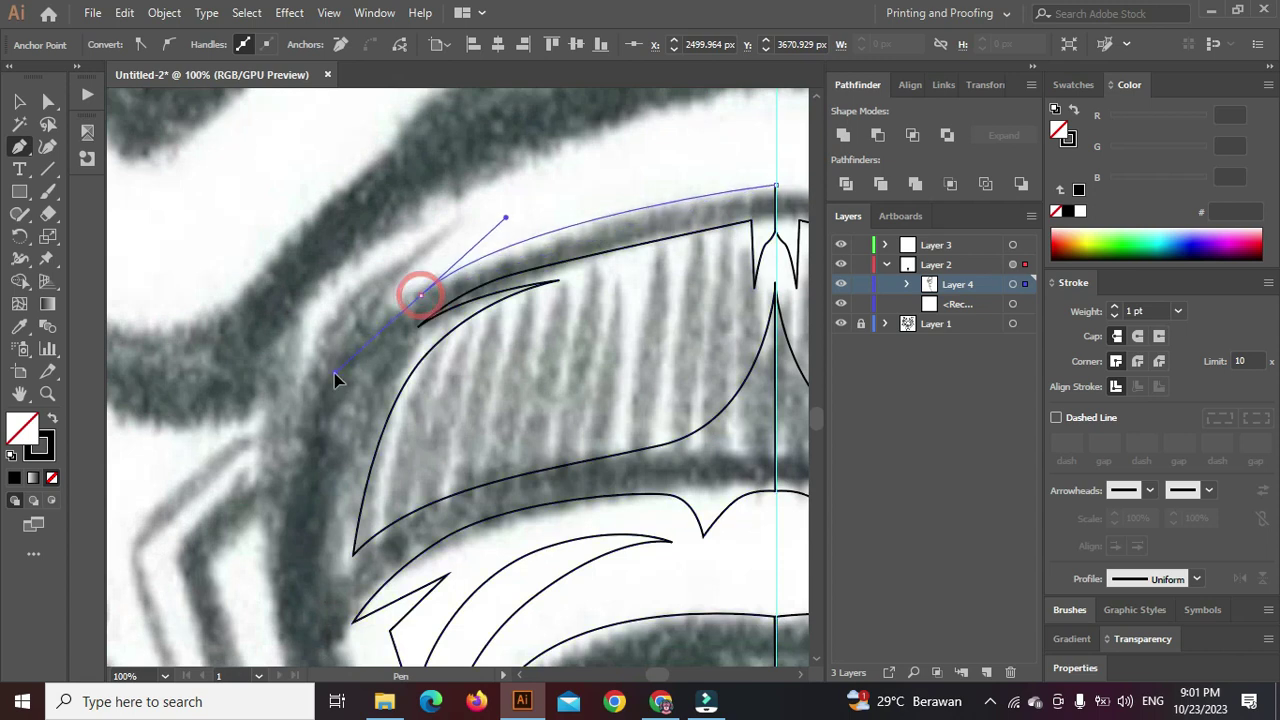
# Trace two jagged, curved spikes where the outer brow line turns down on the left side
pyautogui.scroll(-1, 334, 373)
pyautogui.click(392, 322)
pyautogui.click(411, 271)
pyautogui.moveTo(320, 368); pyautogui.dragTo(361, 254)
pyautogui.moveTo(341, 312); pyautogui.dragTo(325, 384)
pyautogui.click(340, 316)
pyautogui.click(349, 226)
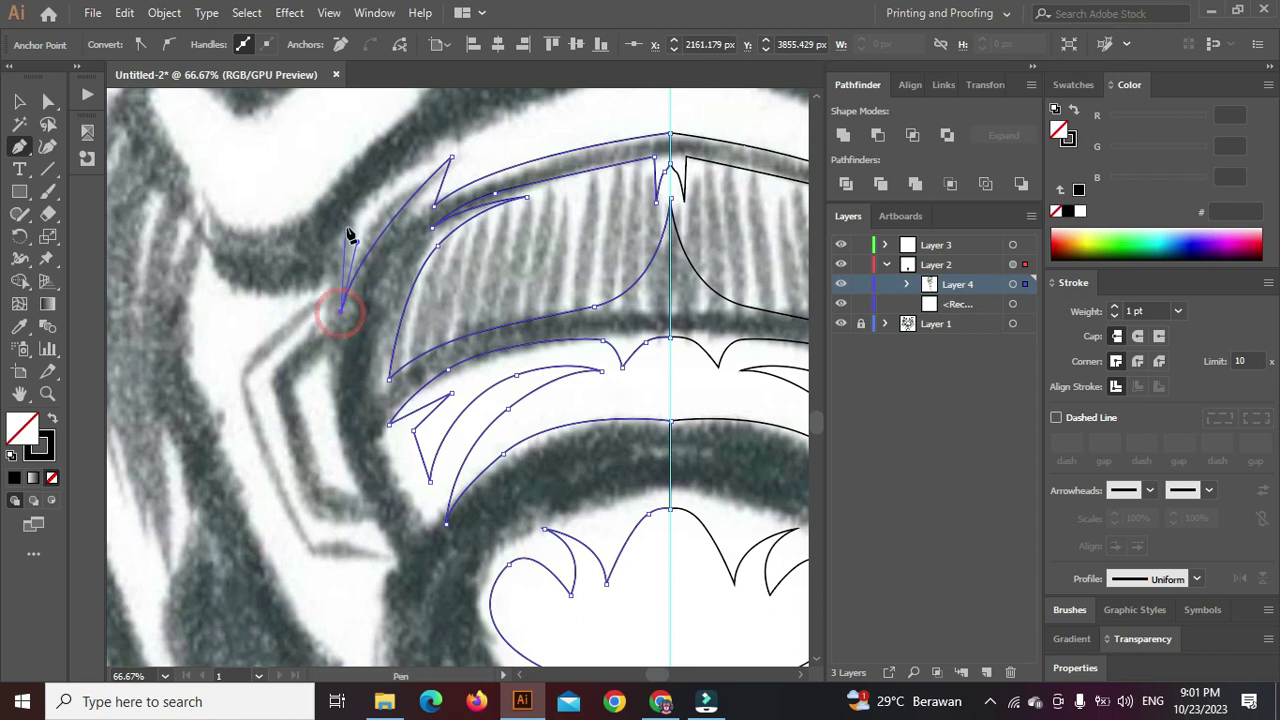
# Trace the left outer side of the muzzle down to the cheek corner and adjust the curve's middle anchor
pyautogui.scroll(-2, 330, 400)
pyautogui.moveTo(333, 413); pyautogui.dragTo(353, 488)
pyautogui.click(394, 520)
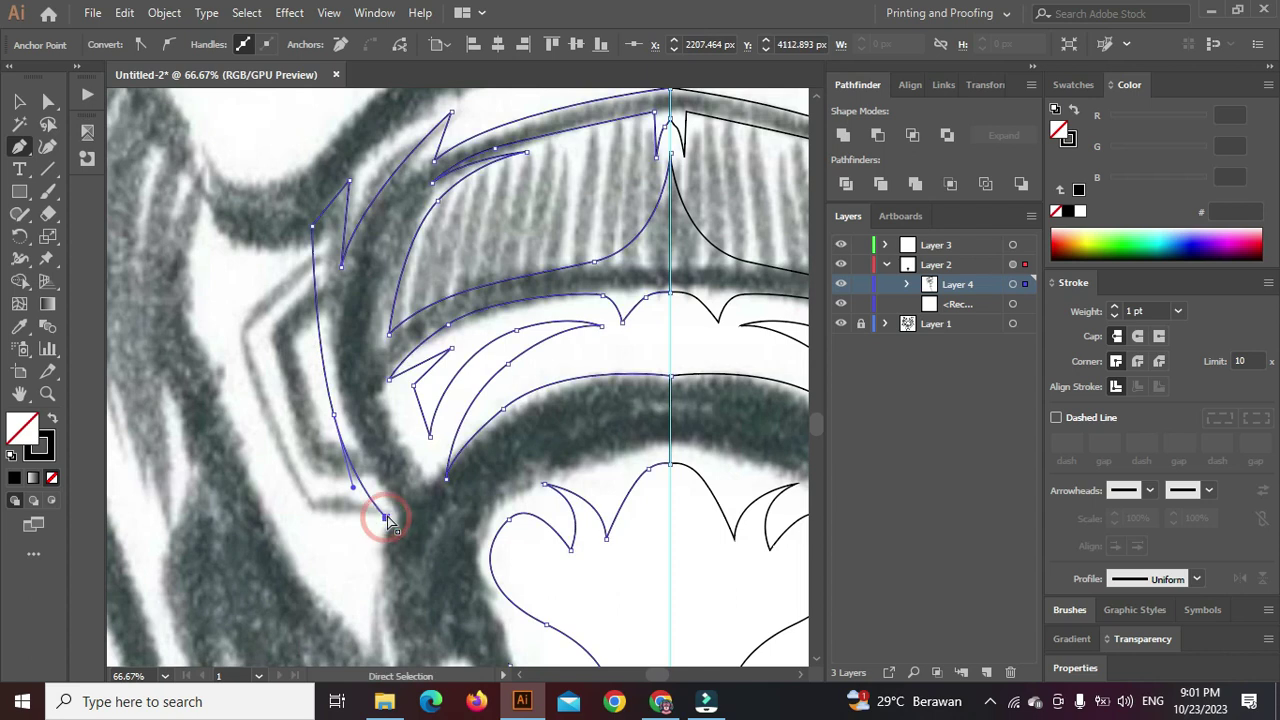
pyautogui.moveTo(333, 413); pyautogui.dragTo(339, 404)
# Trace the bulging cheek down to a pointed tip, then arch the path up and back down beside the V-shaped chin
pyautogui.scroll(-2, 381, 450)
pyautogui.scroll(1, 364, 555)
pyautogui.moveTo(364, 555); pyautogui.dragTo(381, 467)
pyautogui.click(402, 416)
pyautogui.moveTo(416, 519); pyautogui.dragTo(422, 367)
pyautogui.click(433, 417)
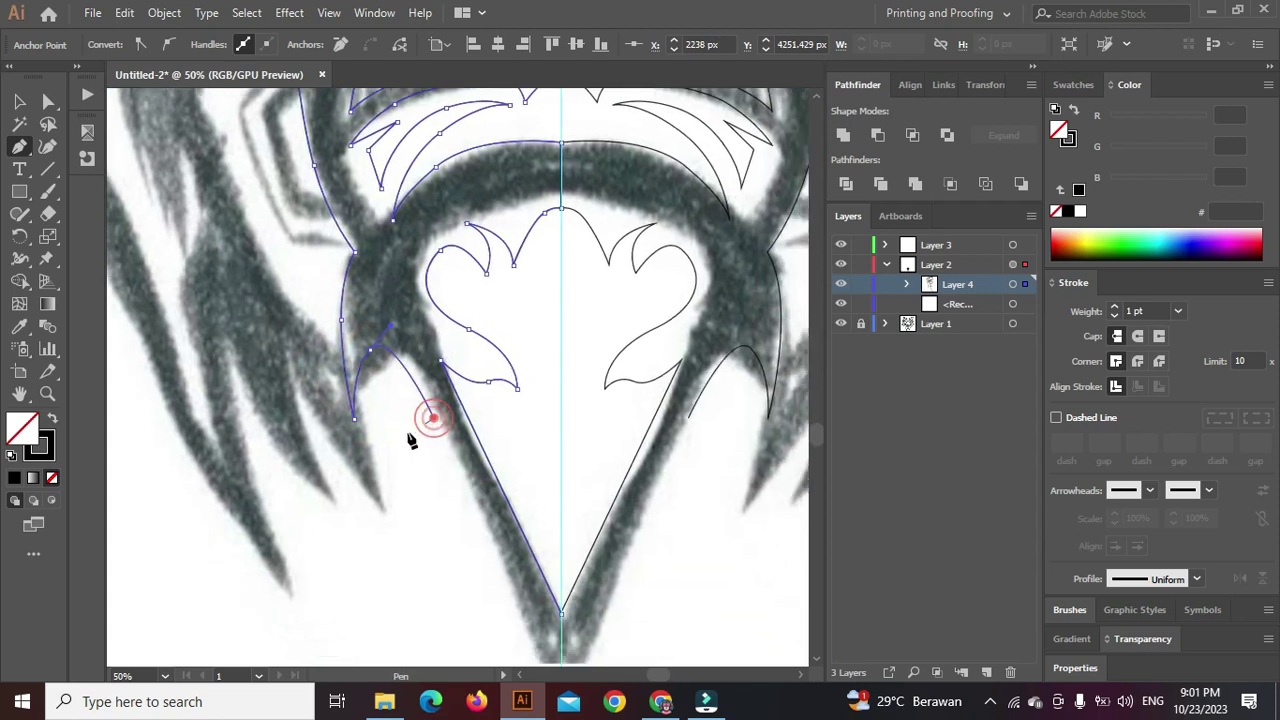
# Trace the two outward barbs with a rounded hollow beside the chin, then curve down to the bottom tip on the centre guide
pyautogui.click(387, 403)
pyautogui.moveTo(413, 461); pyautogui.dragTo(411, 489)
pyautogui.moveTo(347, 436); pyautogui.dragTo(432, 532)
pyautogui.scroll(2, 454, 546)
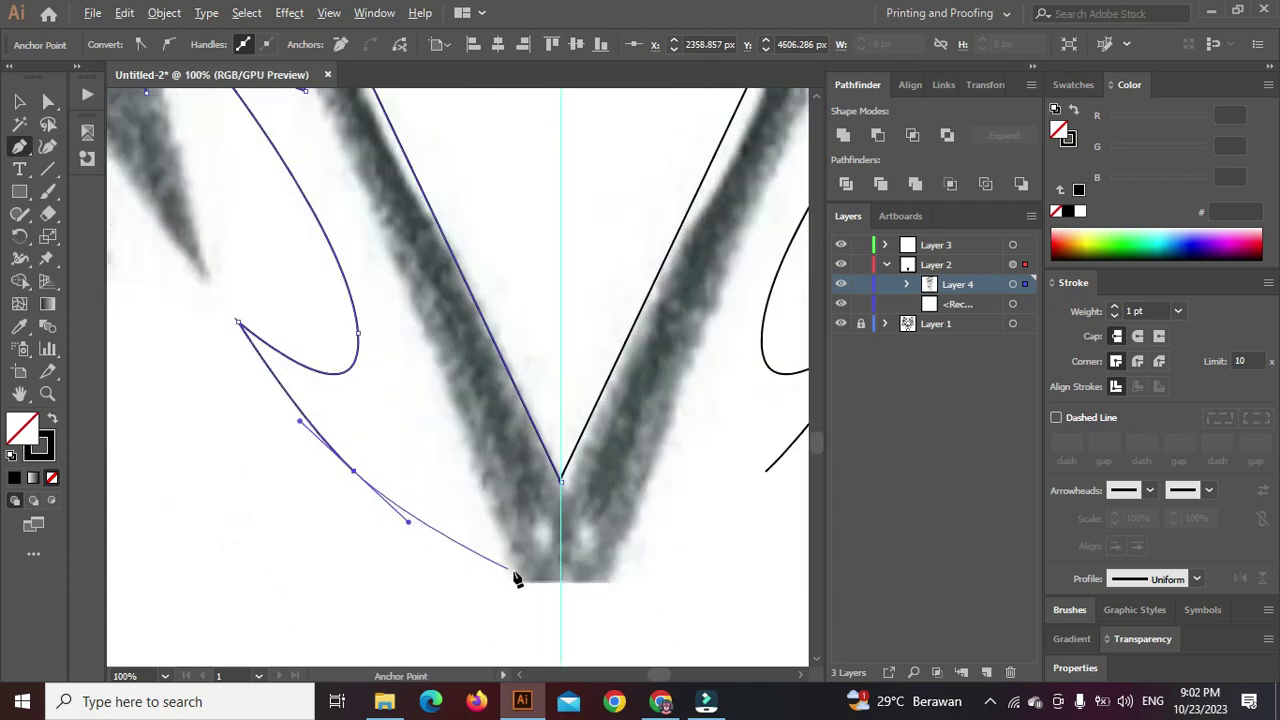
pyautogui.click(558, 590)
# Join the path to the inner tip of the chin's V and align that anchor with the centre guide
pyautogui.scroll(1, 563, 532)
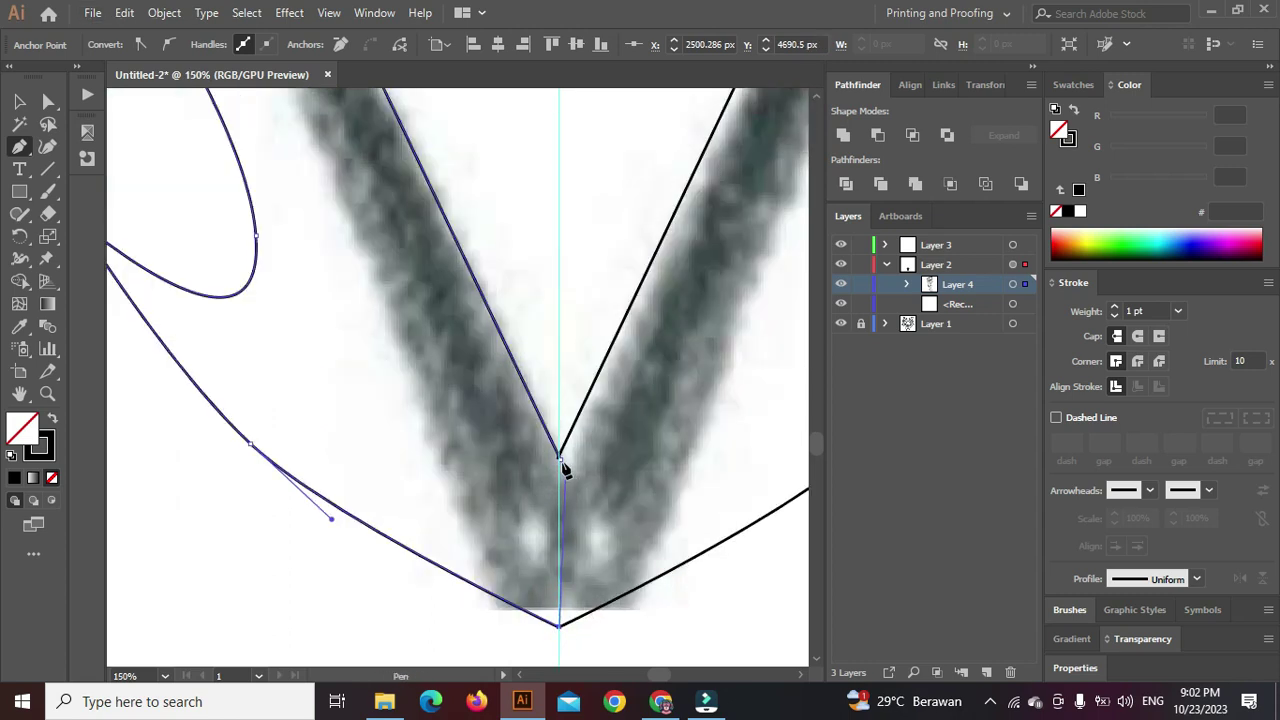
pyautogui.scroll(3, 562, 466)
pyautogui.moveTo(557, 449); pyautogui.dragTo(553, 446)
pyautogui.click(554, 446)
pyautogui.scroll(4, 556, 452)
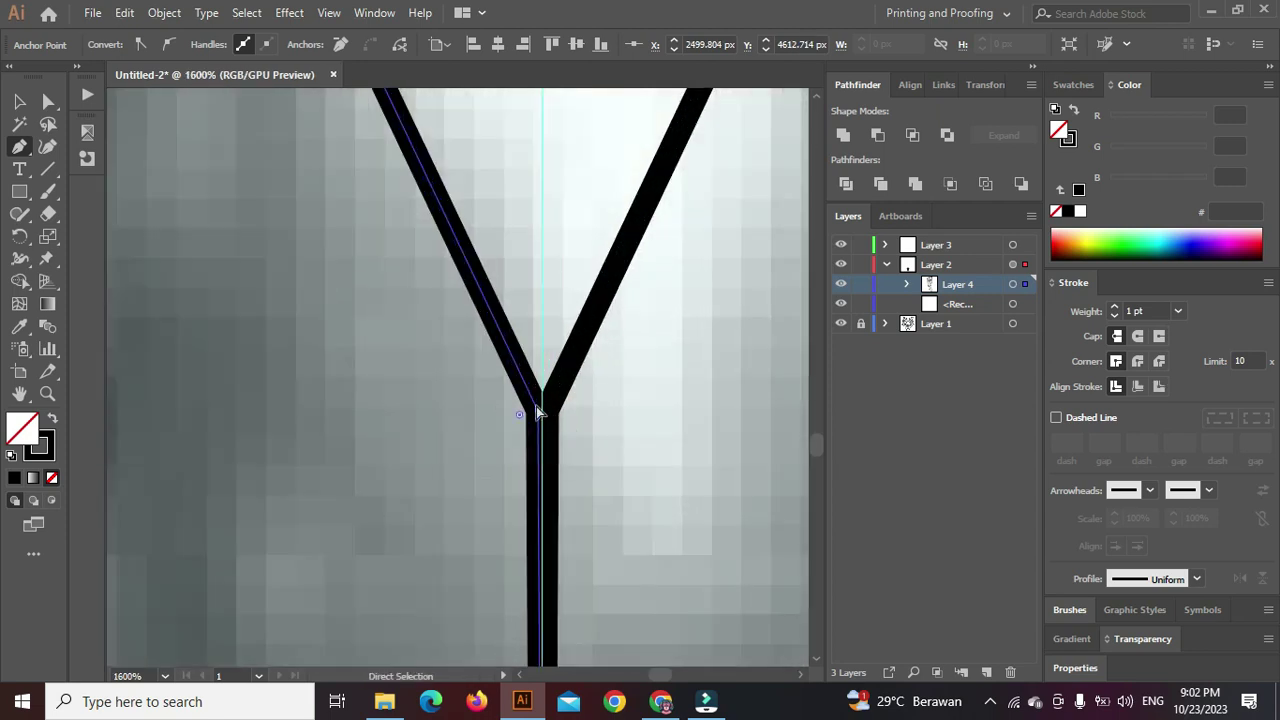
pyautogui.scroll(-8, 540, 415)
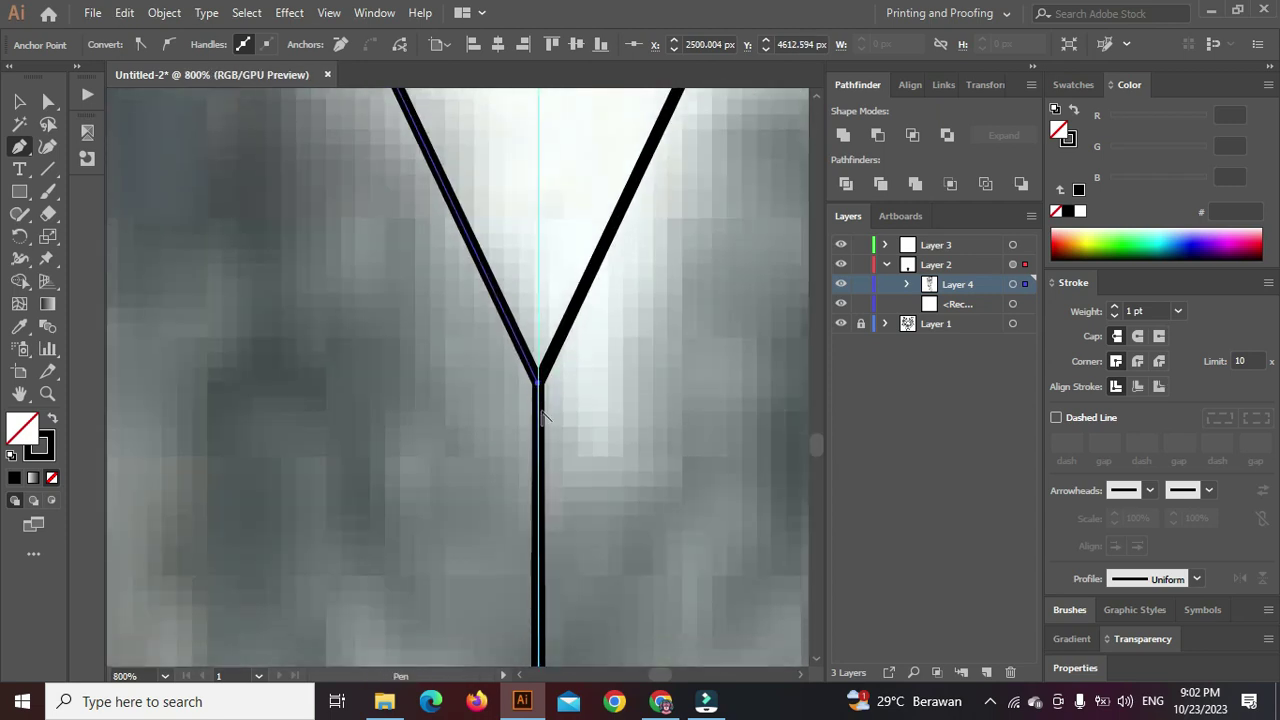
pyautogui.scroll(-2, 541, 424)
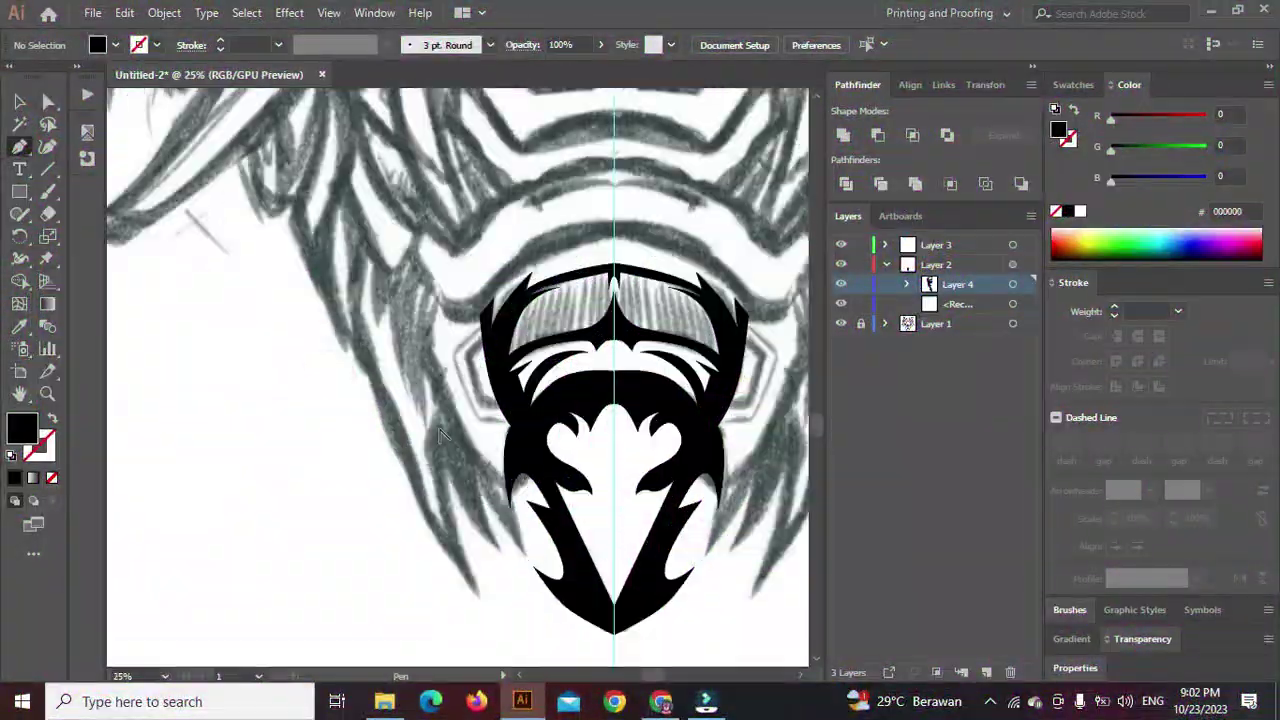
# Move the outer corner anchor of the muzzle's upper-left spike slightly outward and deselect the shape
pyautogui.scroll(2, 440, 434)
pyautogui.scroll(-3, 502, 361)
pyautogui.scroll(4, 510, 308)
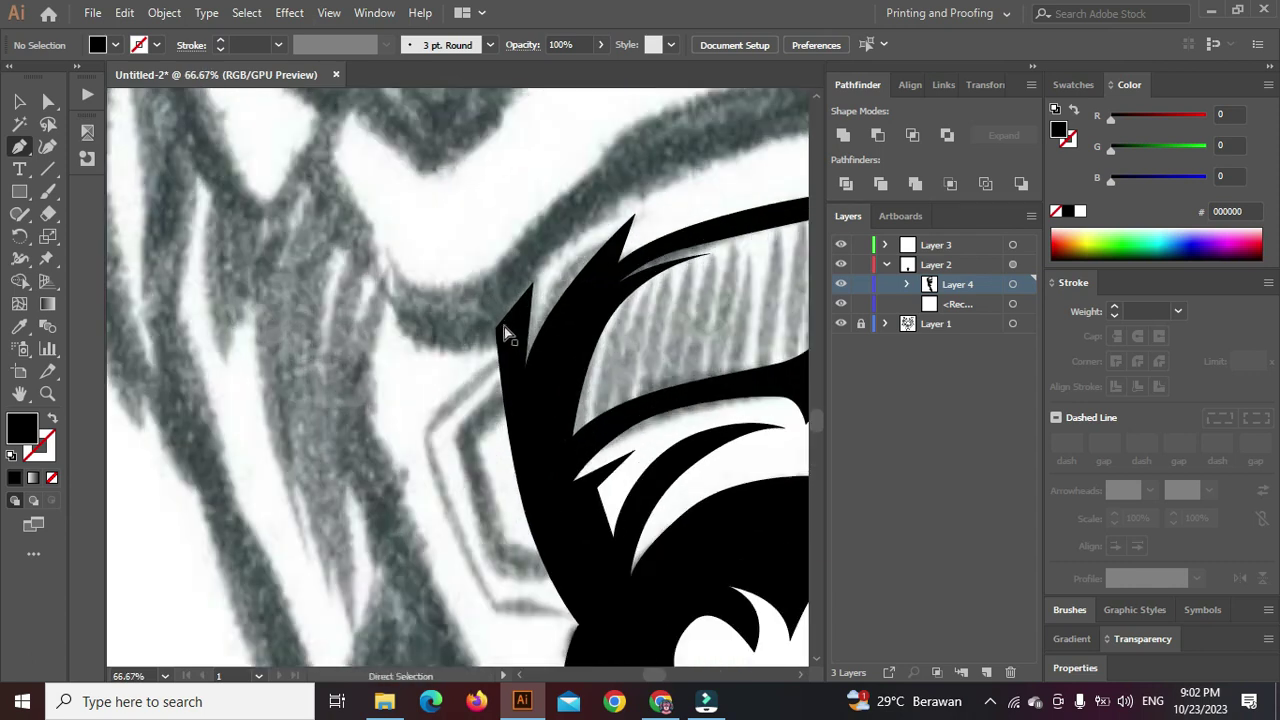
pyautogui.keyDown('ctrl'); pyautogui.click(500, 326); pyautogui.keyUp('ctrl')
pyautogui.moveTo(497, 331); pyautogui.dragTo(488, 338)
pyautogui.keyDown('ctrl'); pyautogui.click(442, 374); pyautogui.keyUp('ctrl')
pyautogui.scroll(-3, 443, 376)
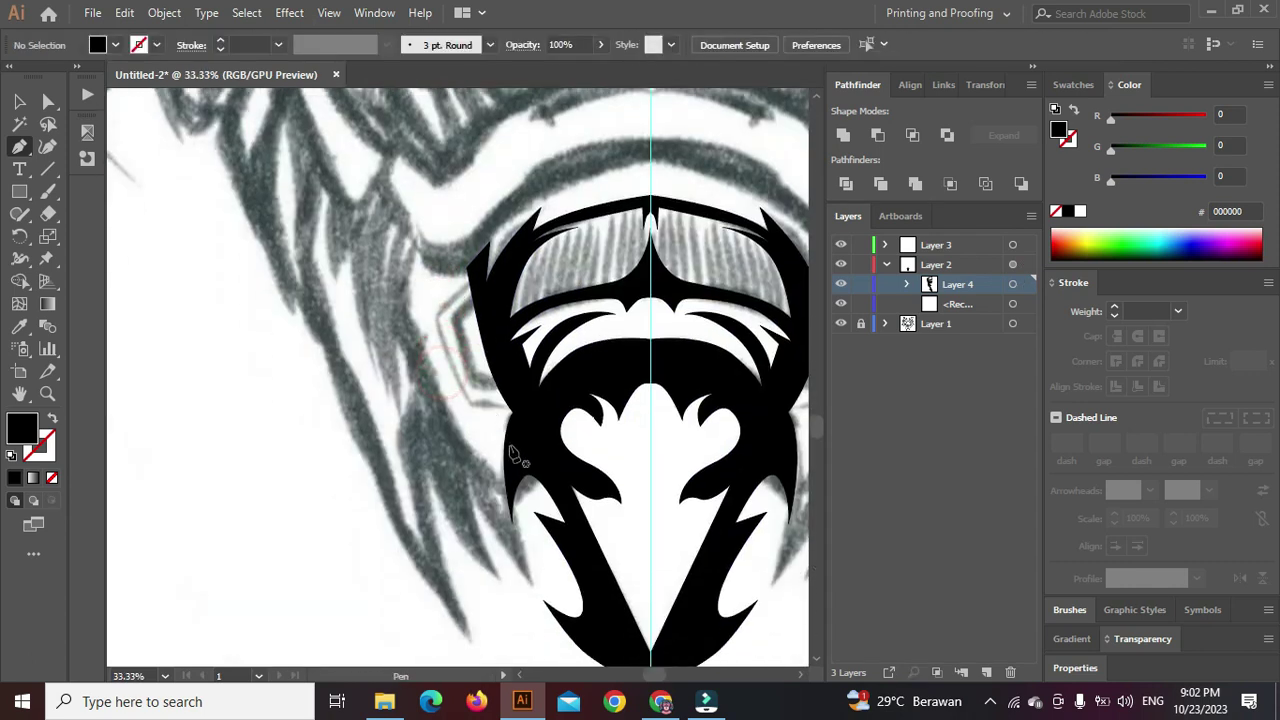
# Start a new Pen path at the left cheek and trace the first two pointed fur tips hanging beside it
pyautogui.scroll(-1, 513, 455)
pyautogui.scroll(2, 510, 440)
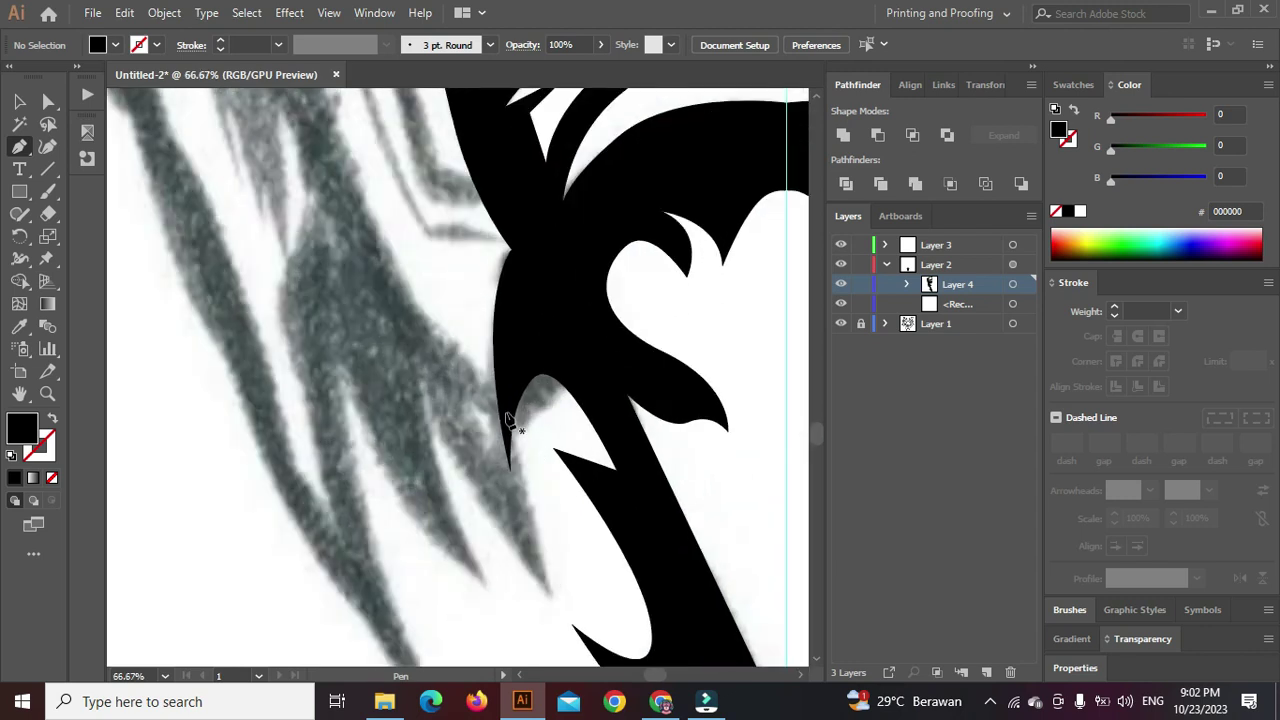
pyautogui.keyDown('ctrl'); pyautogui.click(503, 389); pyautogui.keyUp('ctrl')
pyautogui.scroll(-1, 495, 390)
pyautogui.click(491, 381)
pyautogui.moveTo(493, 508); pyautogui.dragTo(519, 578)
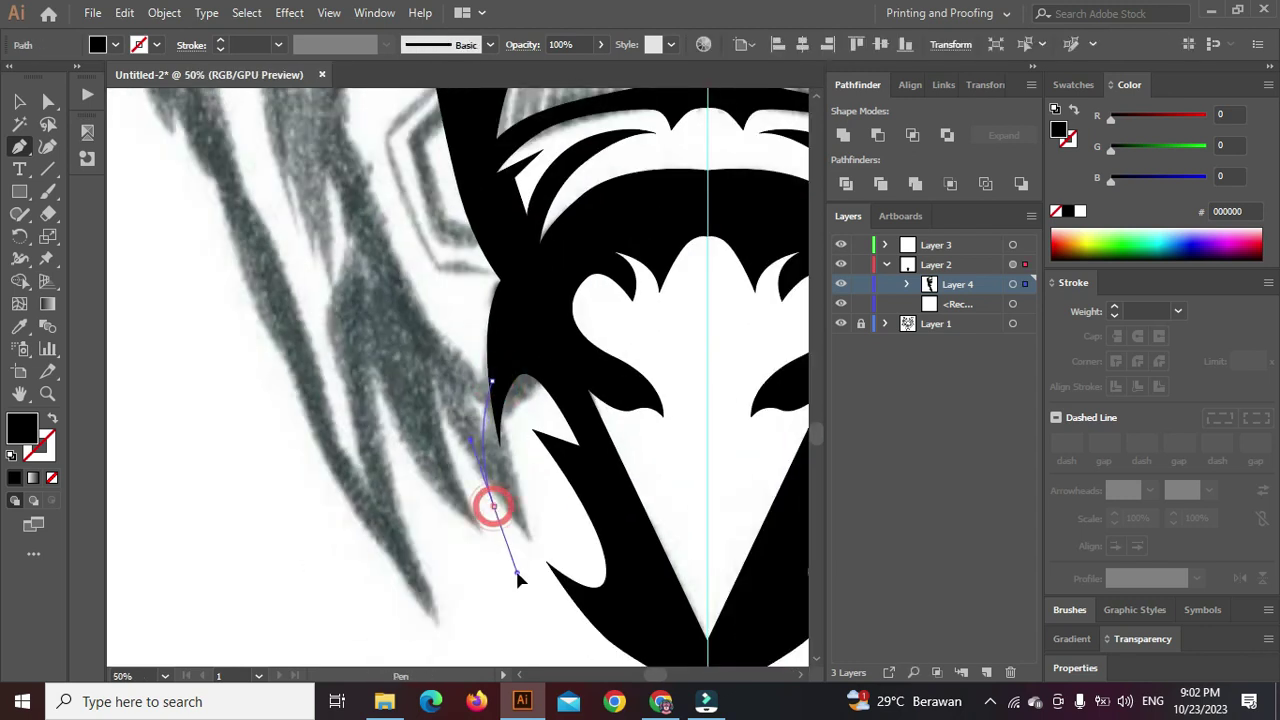
pyautogui.click(493, 507)
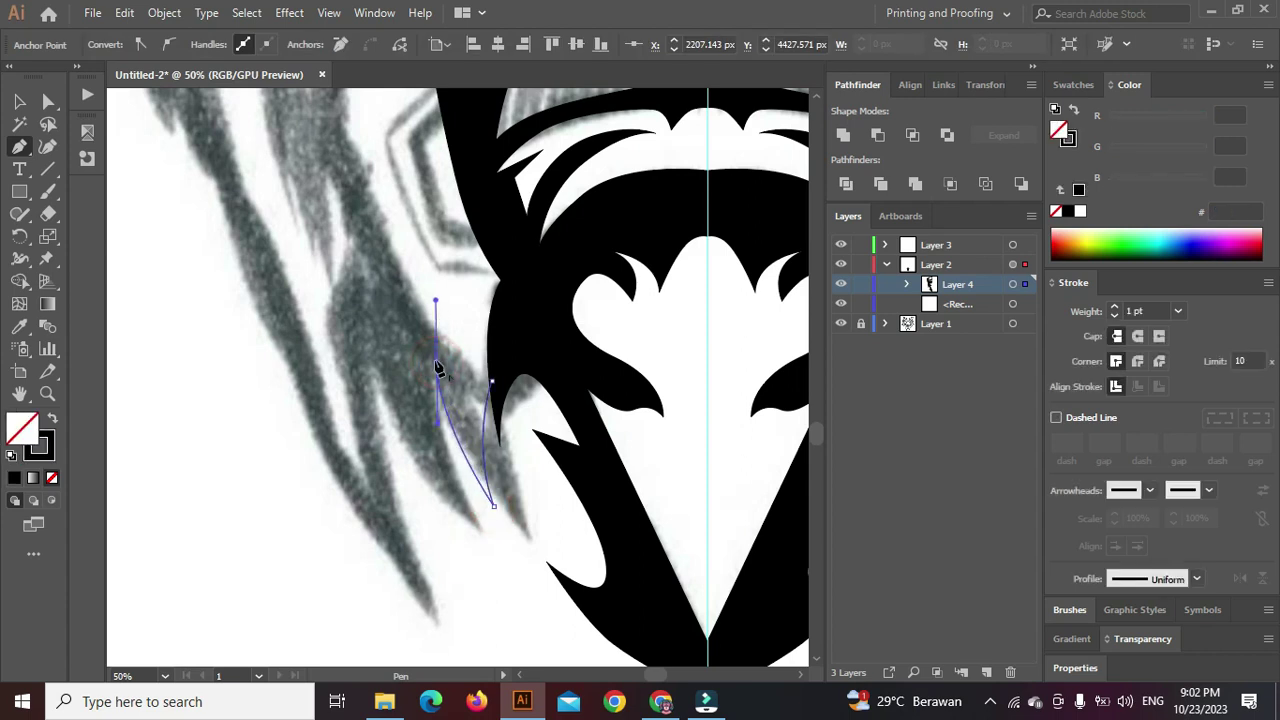
pyautogui.moveTo(481, 531); pyautogui.dragTo(531, 590)
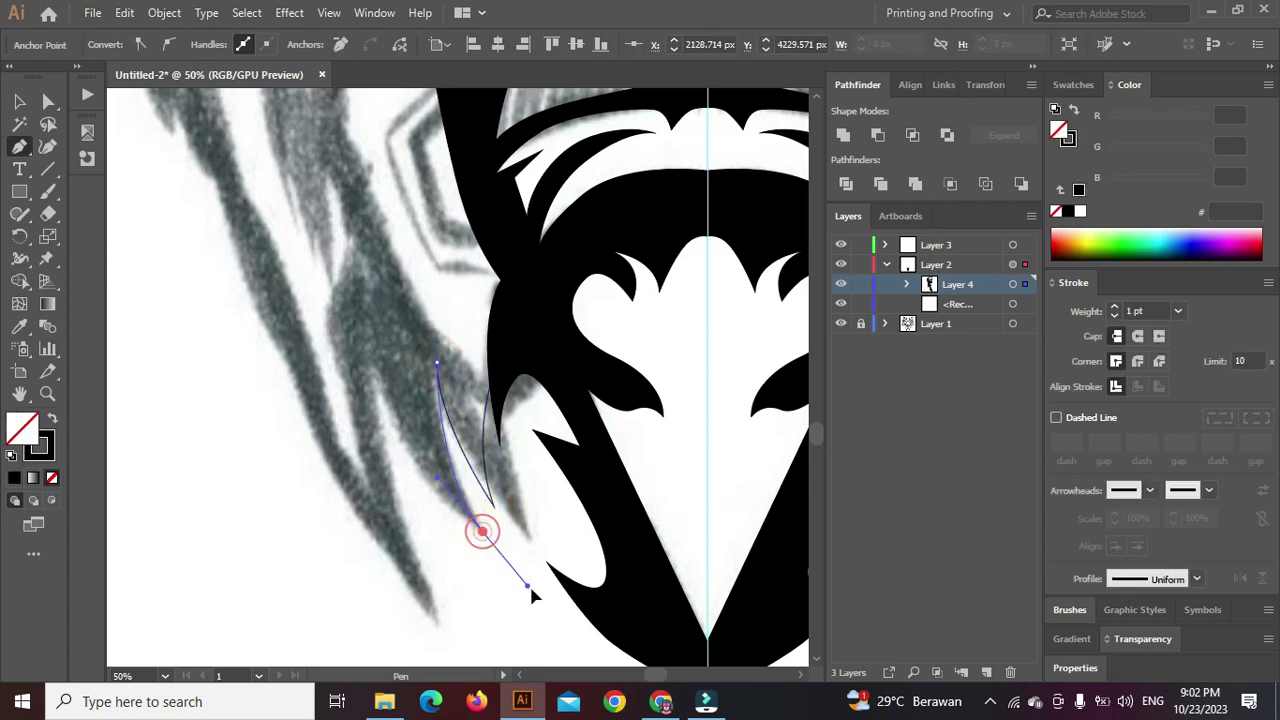
pyautogui.click(481, 531)
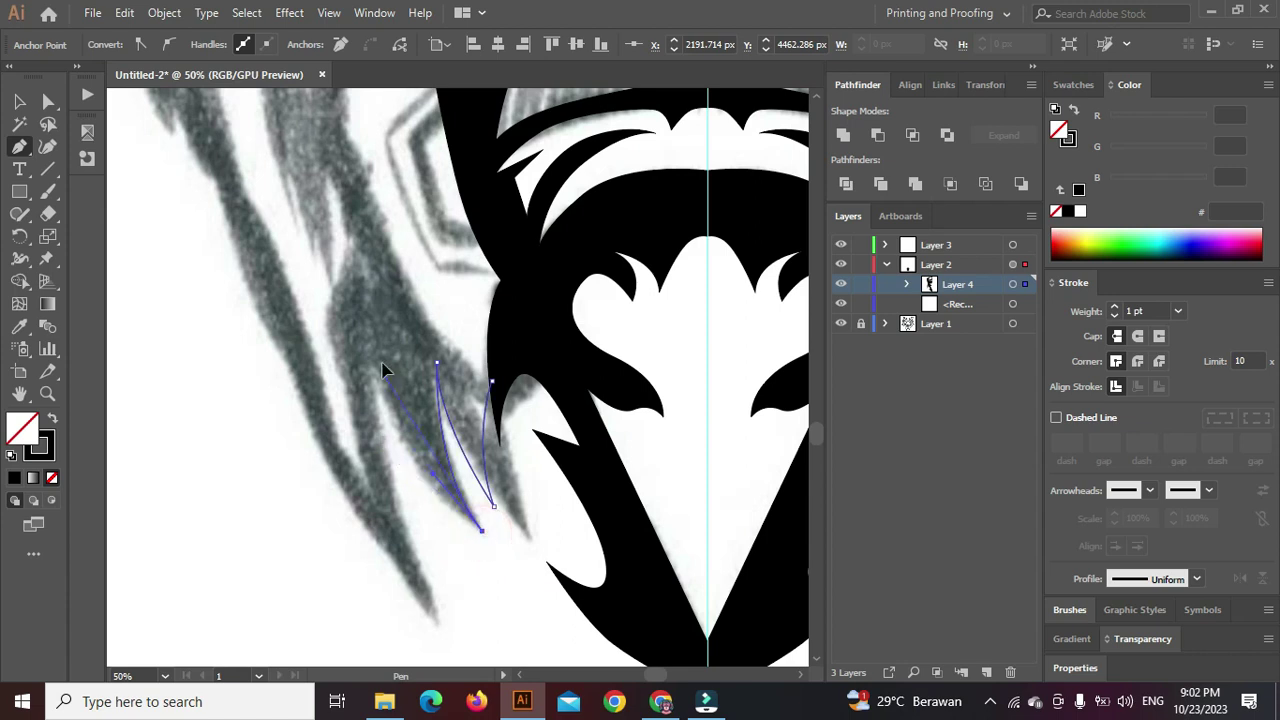
# Trace the next notch and the long lower fur tip, undoing and redrawing the misplaced curve
pyautogui.click(384, 455)
pyautogui.moveTo(424, 559); pyautogui.dragTo(402, 495)
pyautogui.hotkey('ctrl', 'z')
pyautogui.keyDown('ctrl'); pyautogui.click(383, 473); pyautogui.keyUp('ctrl')
pyautogui.click(417, 556)
# Trace curved barbs on the outer side of the jaw fur and continue upward to a sharp notch in its left edge
pyautogui.moveTo(298, 443); pyautogui.dragTo(344, 493)
pyautogui.click(214, 477)
pyautogui.moveTo(317, 411)
pyautogui.mouseDown()
pyautogui.moveTo(282, 363)
pyautogui.moveTo(293, 325)
pyautogui.moveTo(304, 421)
pyautogui.mouseUp()
pyautogui.click(264, 462)
pyautogui.click(251, 266)
pyautogui.click(248, 357)
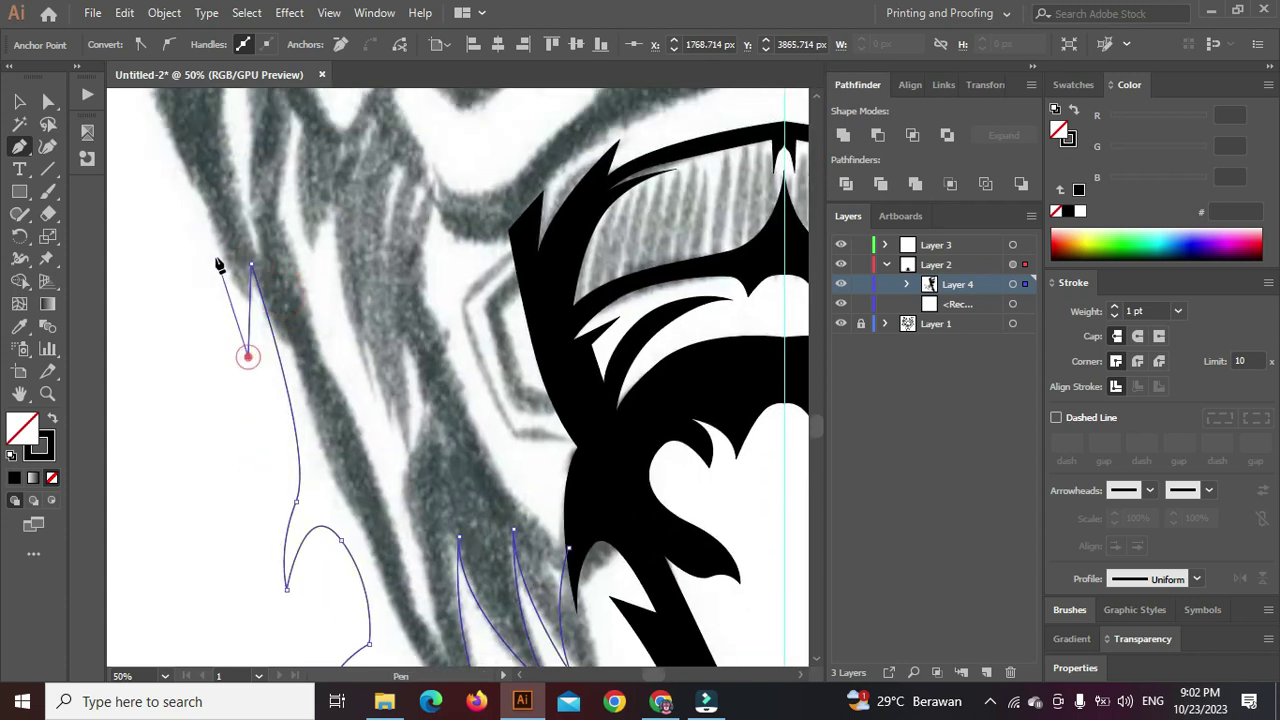
# Extend the fur outline up along the outer left edge of the sketch toward the tusk
pyautogui.scroll(-2, 219, 264)
pyautogui.moveTo(200, 231); pyautogui.dragTo(274, 424)
pyautogui.scroll(2, 256, 354)
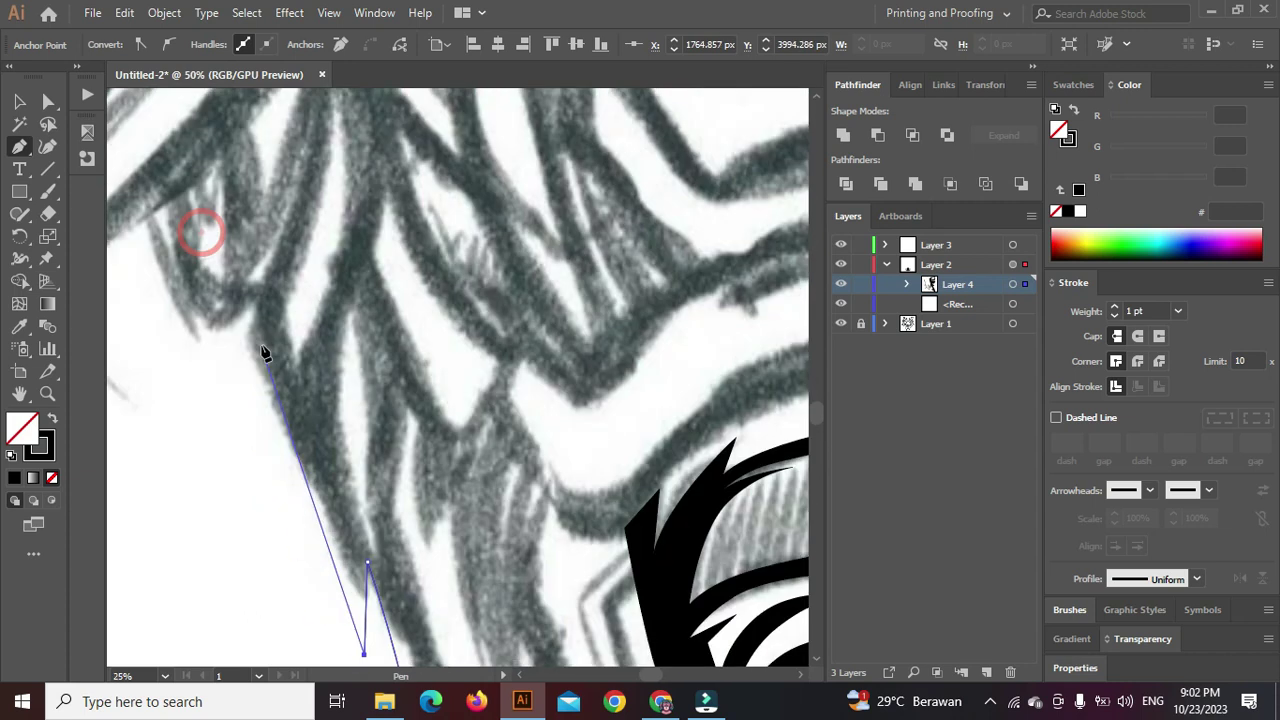
pyautogui.click(262, 294)
pyautogui.scroll(-1, 264, 320)
pyautogui.moveTo(245, 339); pyautogui.dragTo(287, 373)
# Trace the narrow leaf-shaped gap in the upper fur strand just below the tusk
pyautogui.scroll(-2, 295, 304)
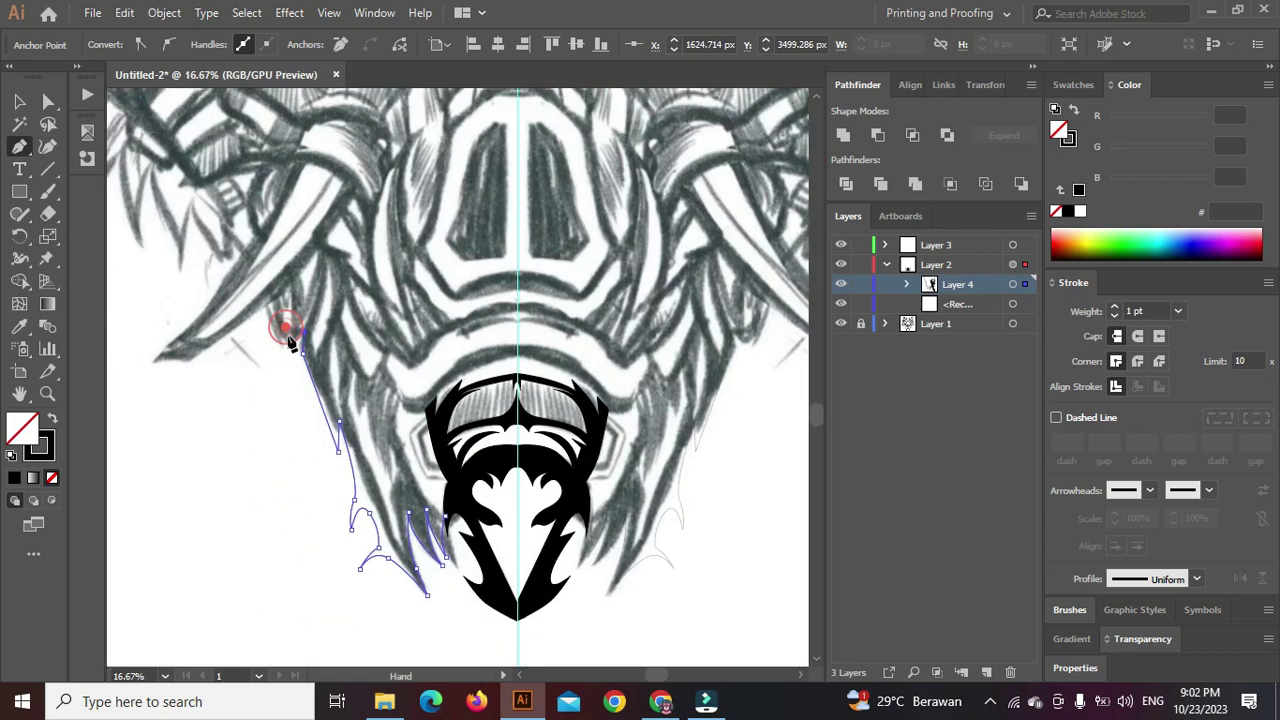
pyautogui.scroll(2, 296, 328)
pyautogui.scroll(2, 343, 292)
pyautogui.click(343, 296)
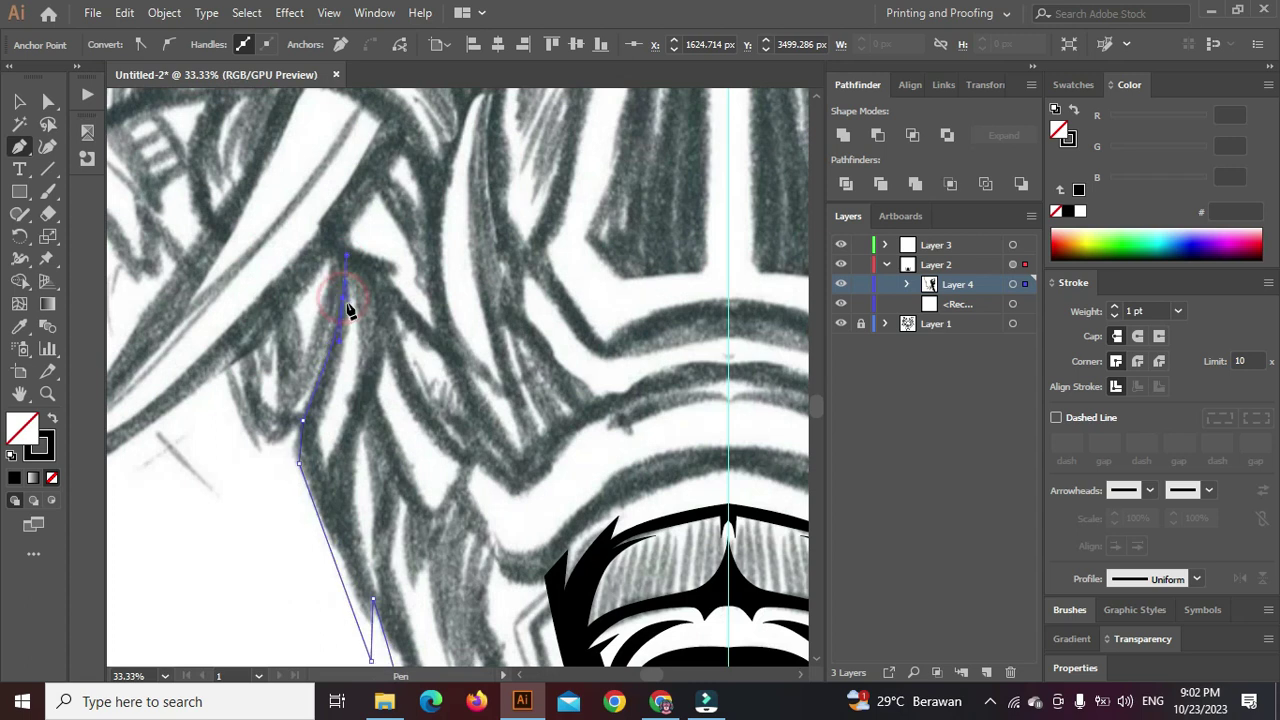
pyautogui.click(344, 298)
pyautogui.moveTo(340, 349); pyautogui.dragTo(391, 268)
pyautogui.click(341, 383)
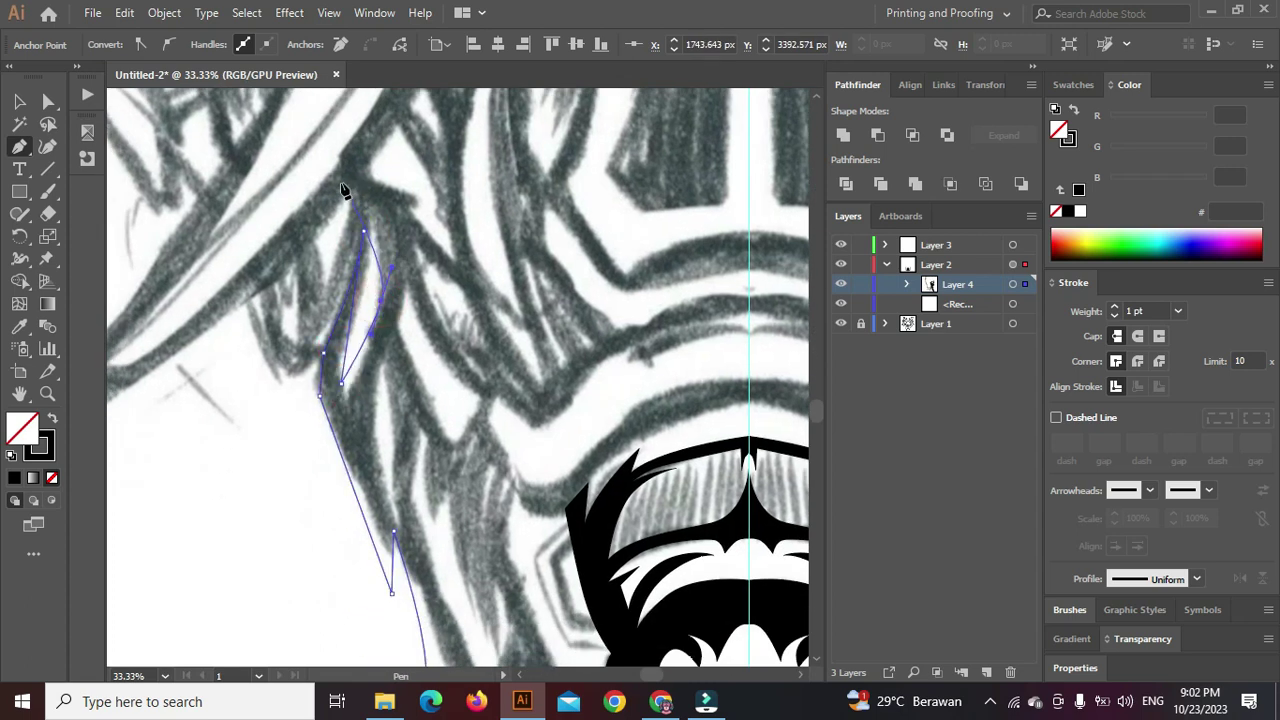
# Curve the path up to the strand's tip under the tusk and back down its inner side to a point
pyautogui.moveTo(343, 189); pyautogui.dragTo(413, 283)
pyautogui.click(407, 343)
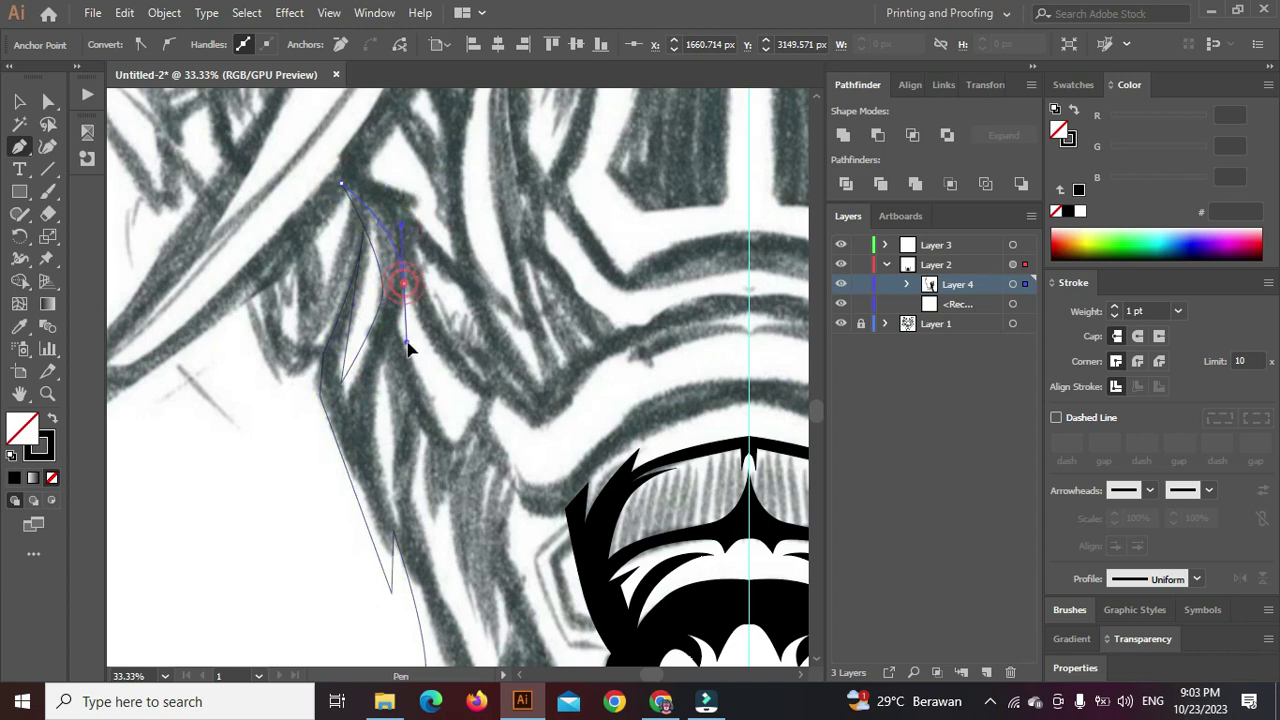
pyautogui.click(446, 436)
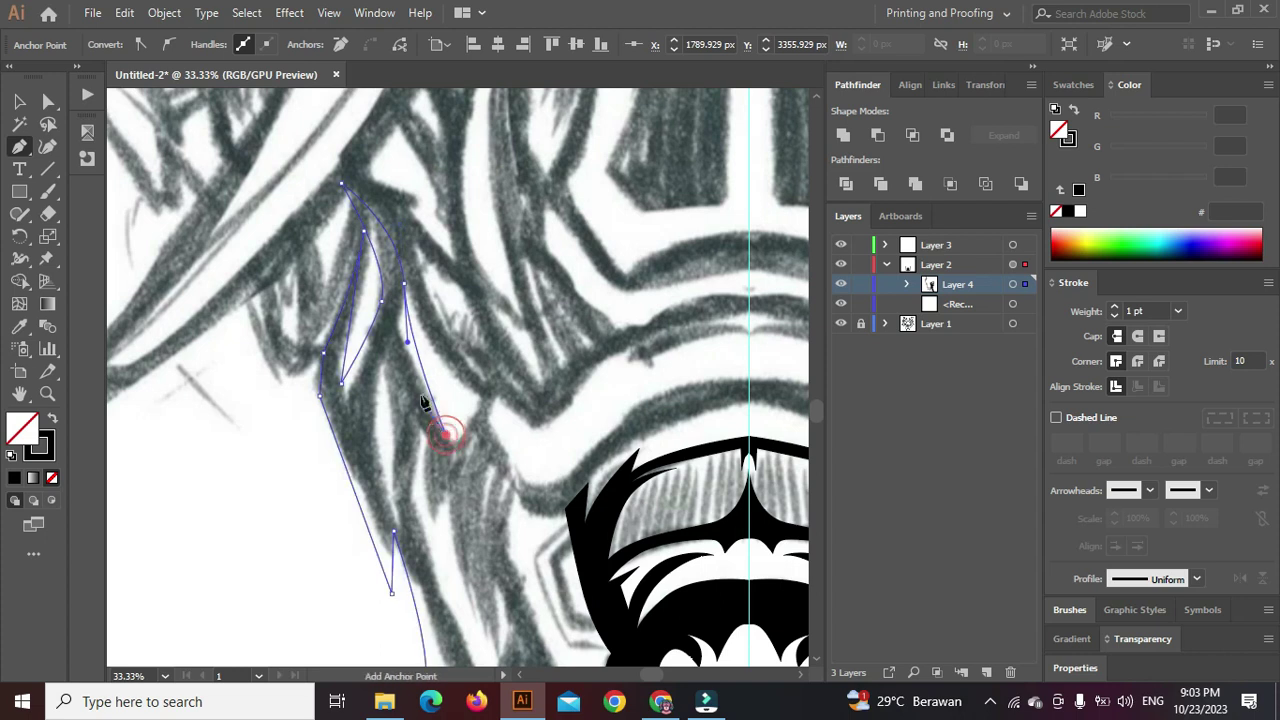
# Trace the slim gap in the middle of the fur strand, then the long inner edge down to a deep notch
pyautogui.click(388, 347)
pyautogui.click(380, 422)
pyautogui.click(405, 350)
pyautogui.moveTo(421, 442); pyautogui.dragTo(376, 323)
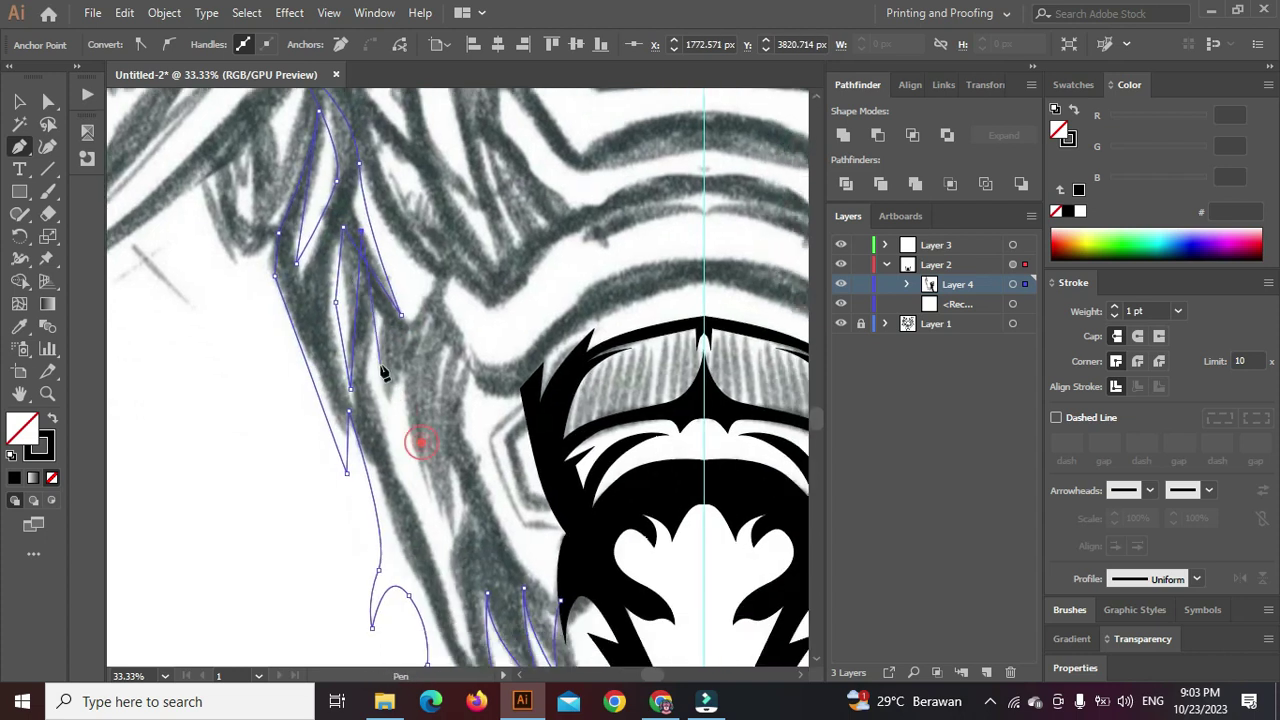
pyautogui.click(445, 591)
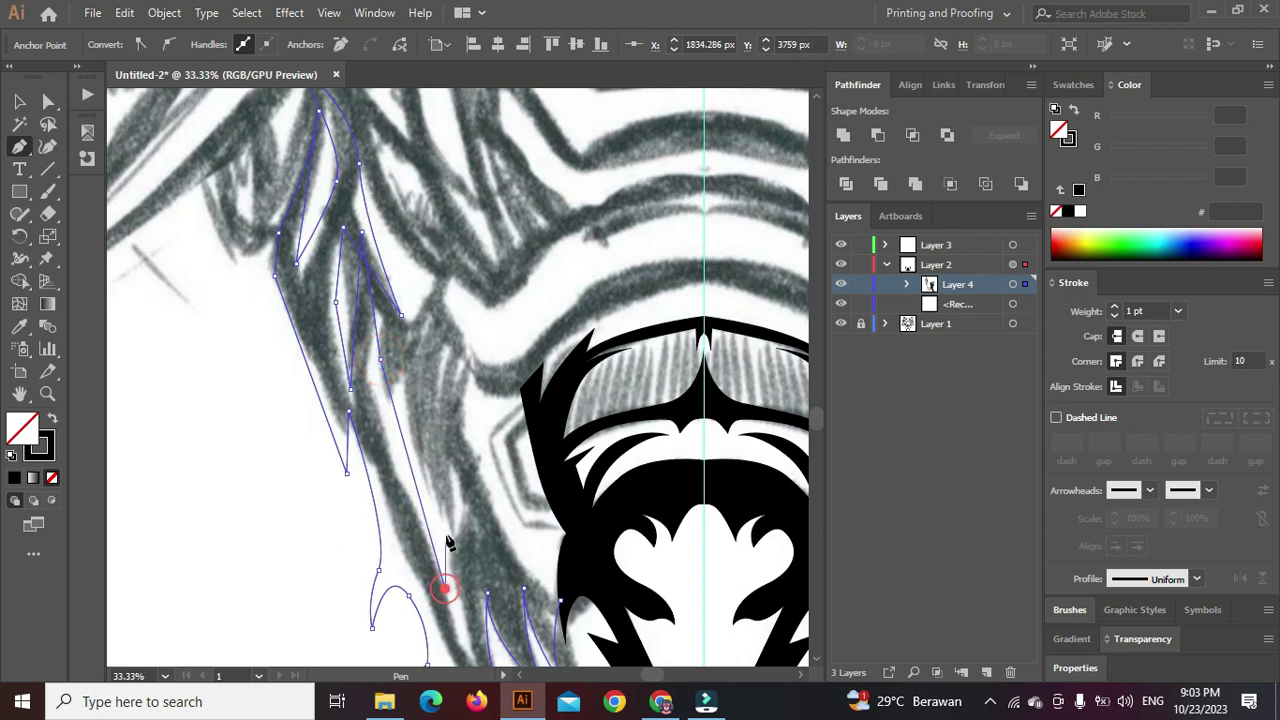
# Trace the pointed inner fur strand beside the muzzle and follow its inner edge down toward the cheek
pyautogui.moveTo(445, 413); pyautogui.dragTo(395, 363)
pyautogui.click(386, 290)
pyautogui.click(422, 313)
pyautogui.moveTo(421, 398); pyautogui.dragTo(430, 428)
pyautogui.click(469, 518)
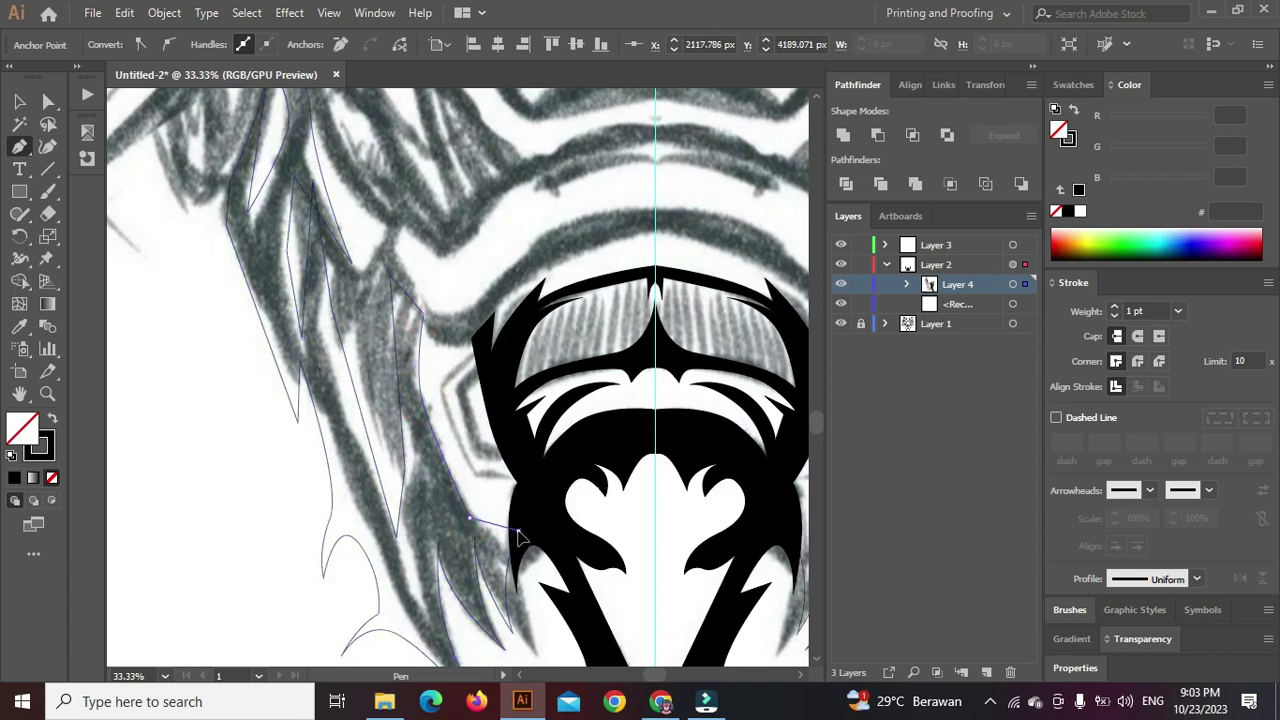
# Close the fur outline at the cheek, swap its fill and stroke so it is solid black, and deselect it
pyautogui.moveTo(532, 518); pyautogui.dragTo(533, 517)
pyautogui.click(519, 531)
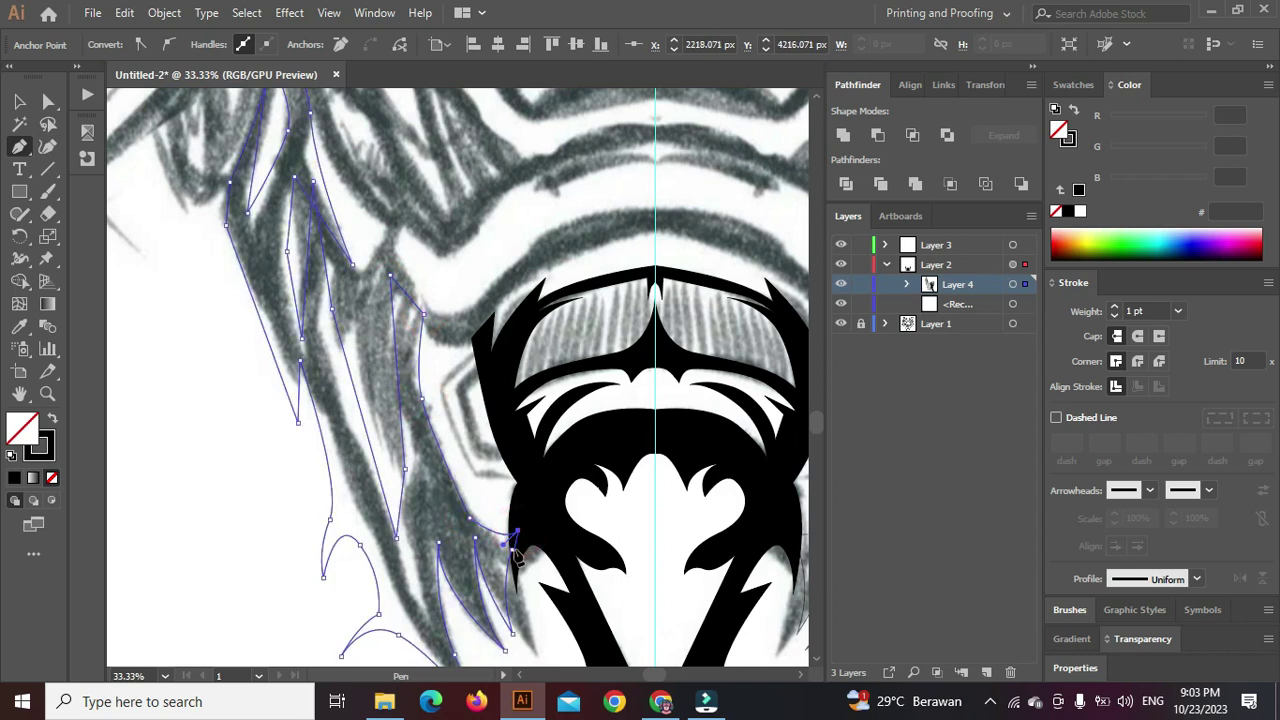
pyautogui.click(509, 543)
pyautogui.hotkey('shift', 'x')
pyautogui.keyDown('ctrl'); pyautogui.click(249, 483); pyautogui.keyUp('ctrl')
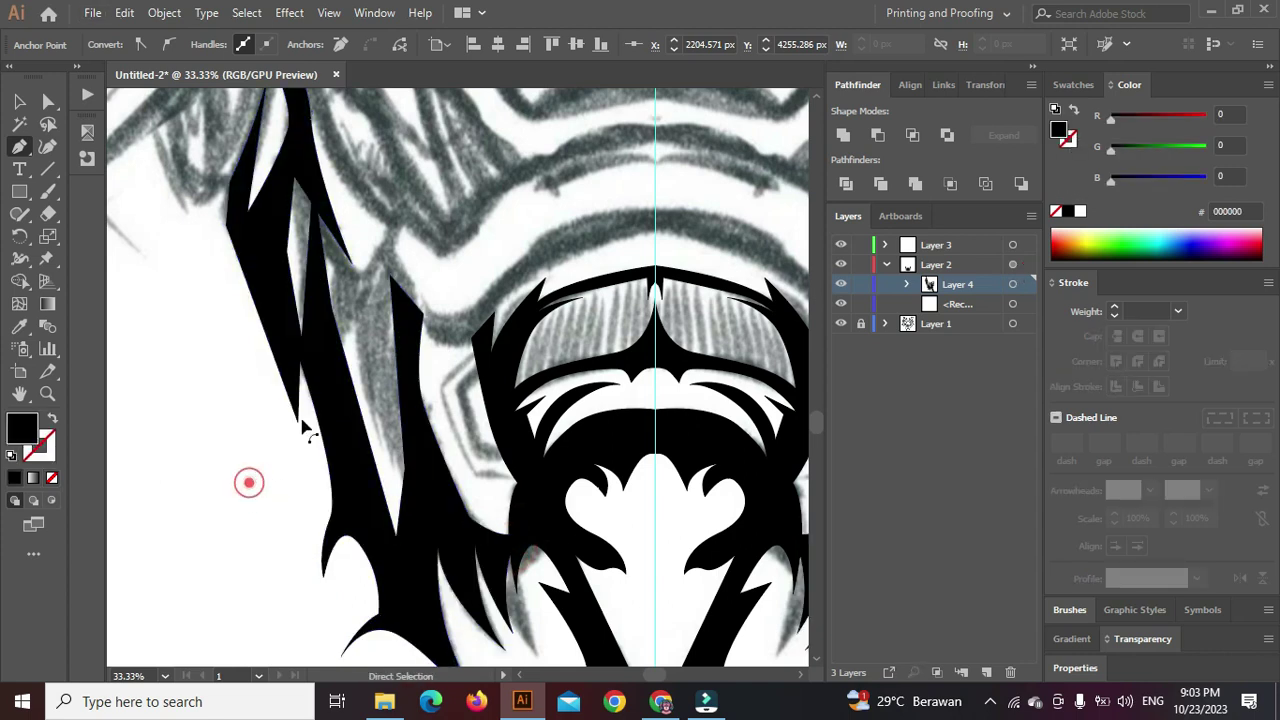
# Select the black fur shape and reshape the slim gap in its upper strand by adjusting its anchor points
pyautogui.scroll(-5, 295, 436)
pyautogui.scroll(3, 290, 440)
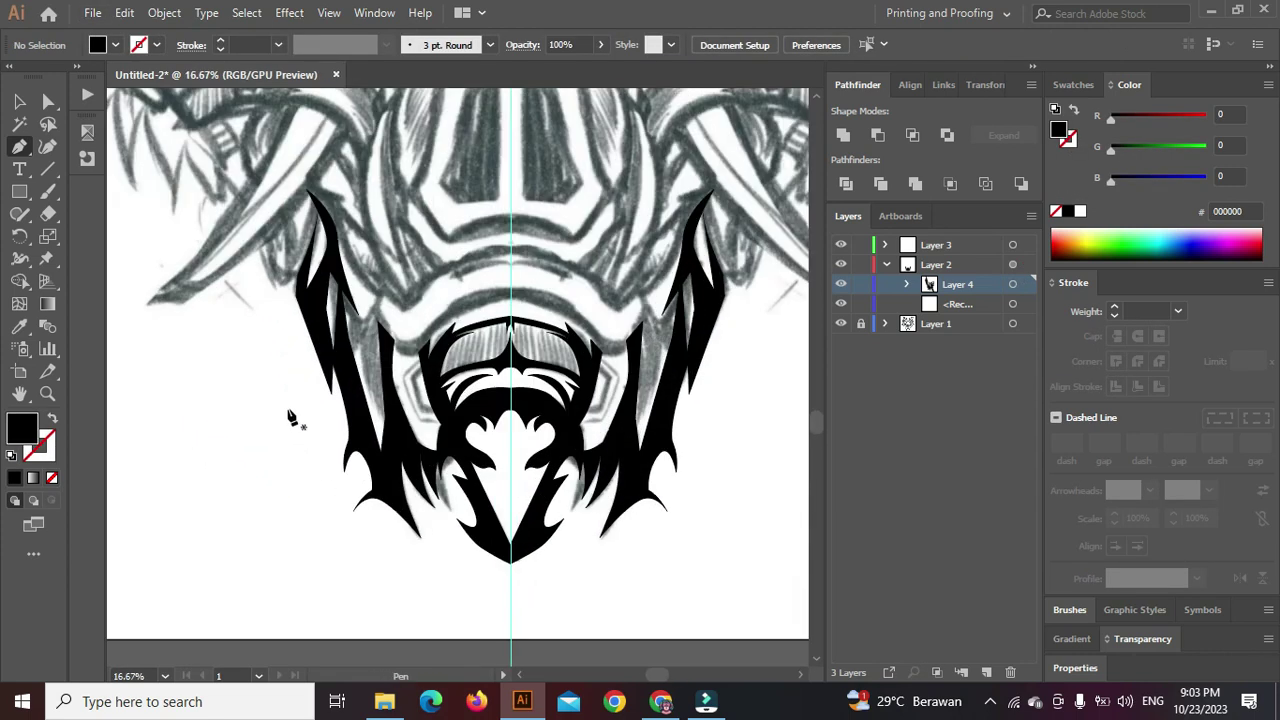
pyautogui.scroll(3, 330, 262)
pyautogui.scroll(-3, 366, 354)
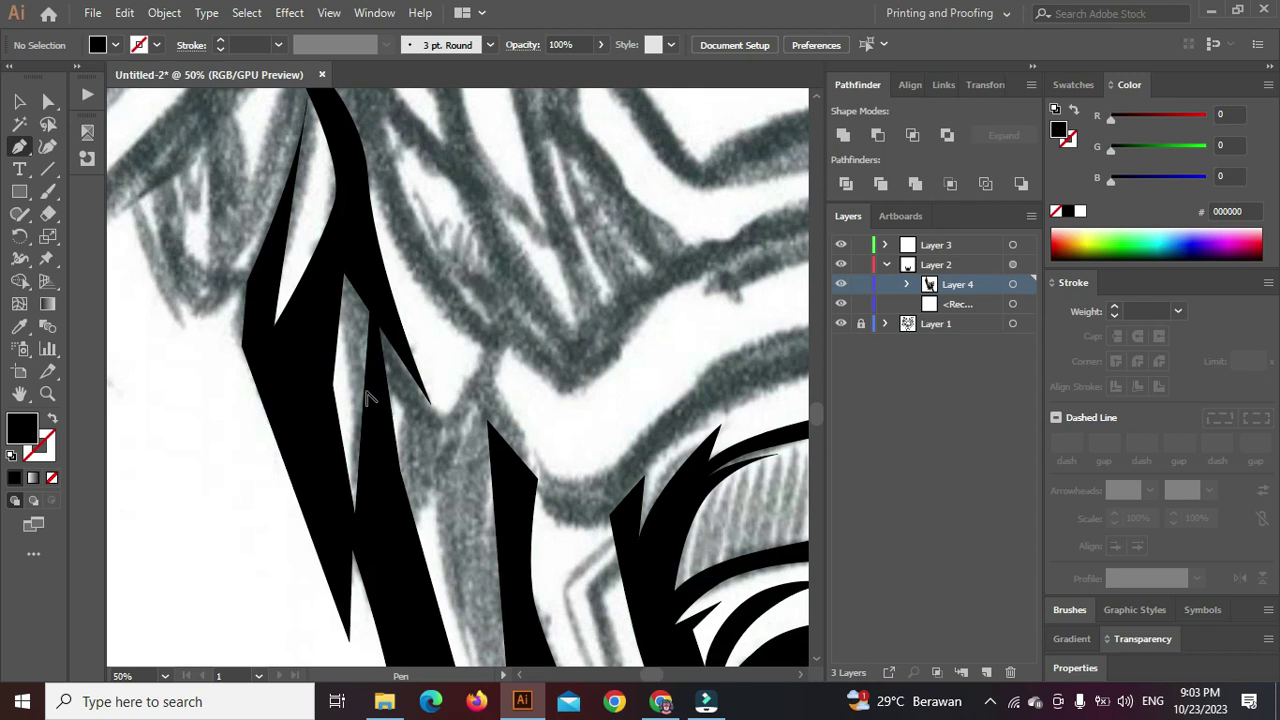
pyautogui.scroll(-1, 377, 403)
pyautogui.keyDown('ctrl'); pyautogui.click(342, 388); pyautogui.keyUp('ctrl')
pyautogui.moveTo(343, 389); pyautogui.dragTo(369, 318)
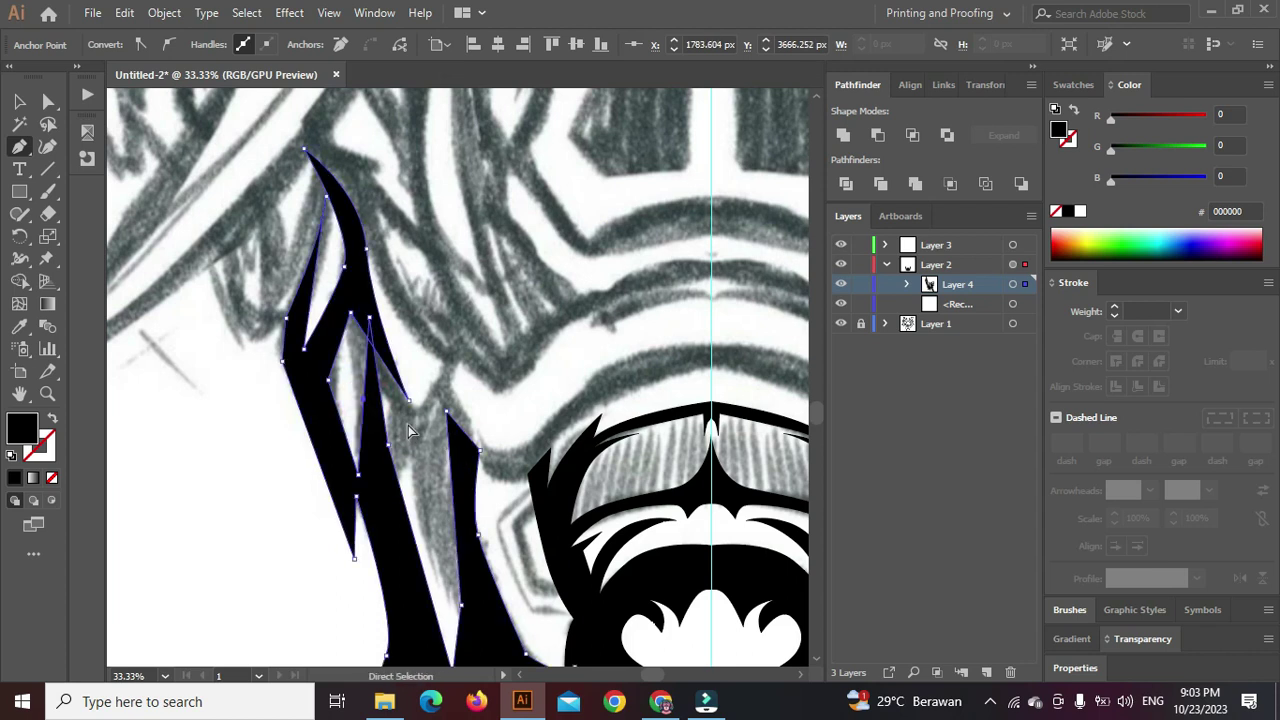
# Deselect the black fur shape and examine its upper strand against the sketch, reselecting it briefly to check its anchor points
pyautogui.keyDown('ctrl'); pyautogui.click(408, 429); pyautogui.keyUp('ctrl')
pyautogui.scroll(-4, 408, 425)
pyautogui.scroll(3, 405, 419)
pyautogui.scroll(-1, 404, 418)
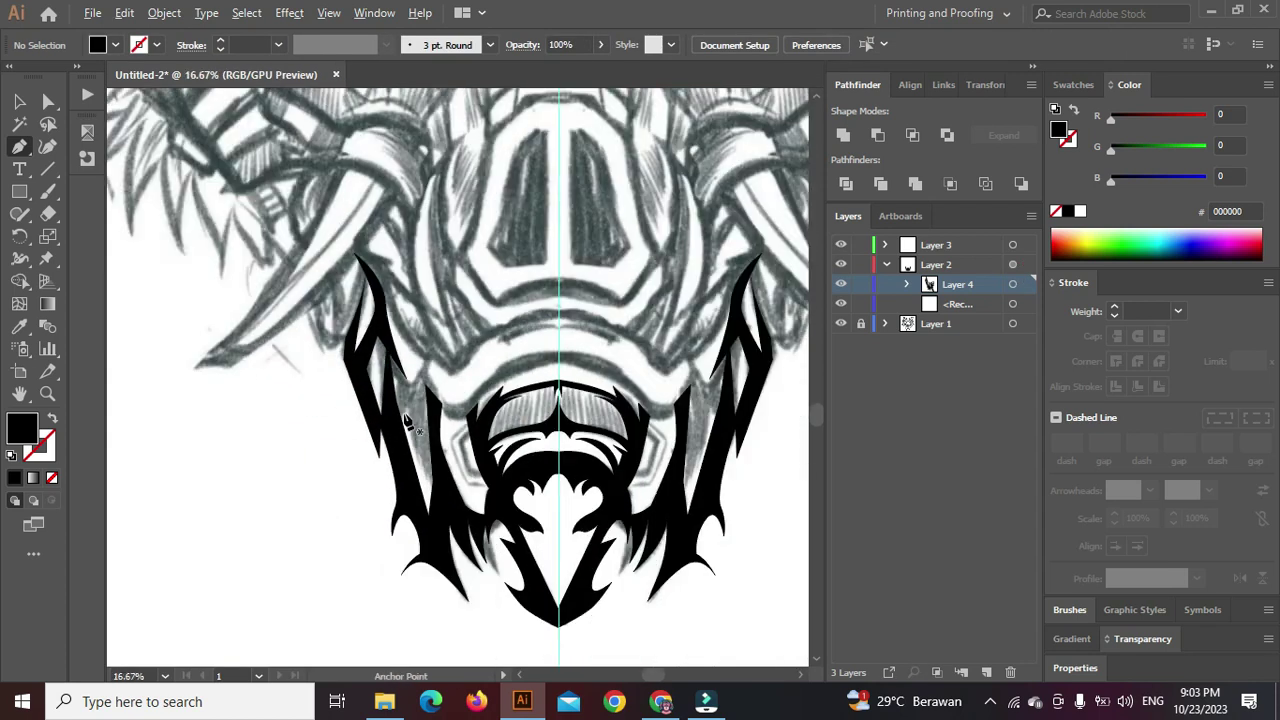
pyautogui.scroll(2, 346, 305)
pyautogui.keyDown('ctrl'); pyautogui.click(400, 265); pyautogui.keyUp('ctrl')
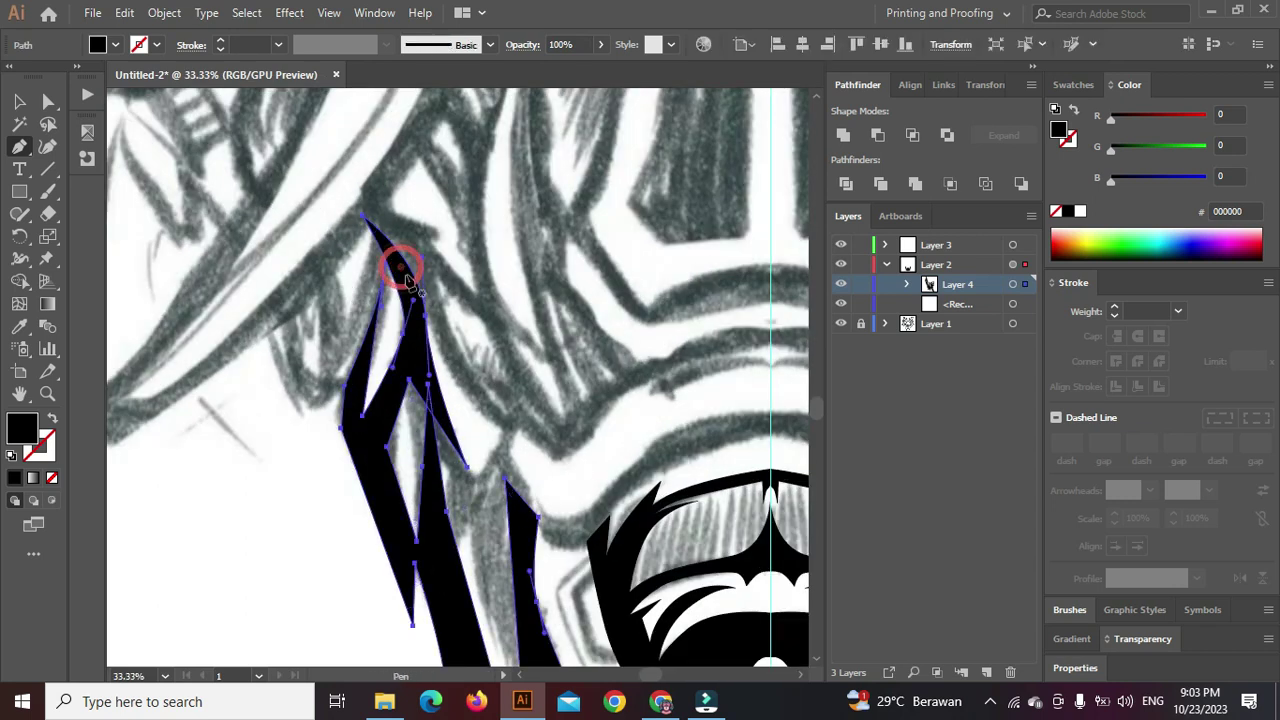
pyautogui.hotkey('ctrl', 'shift', 'a')
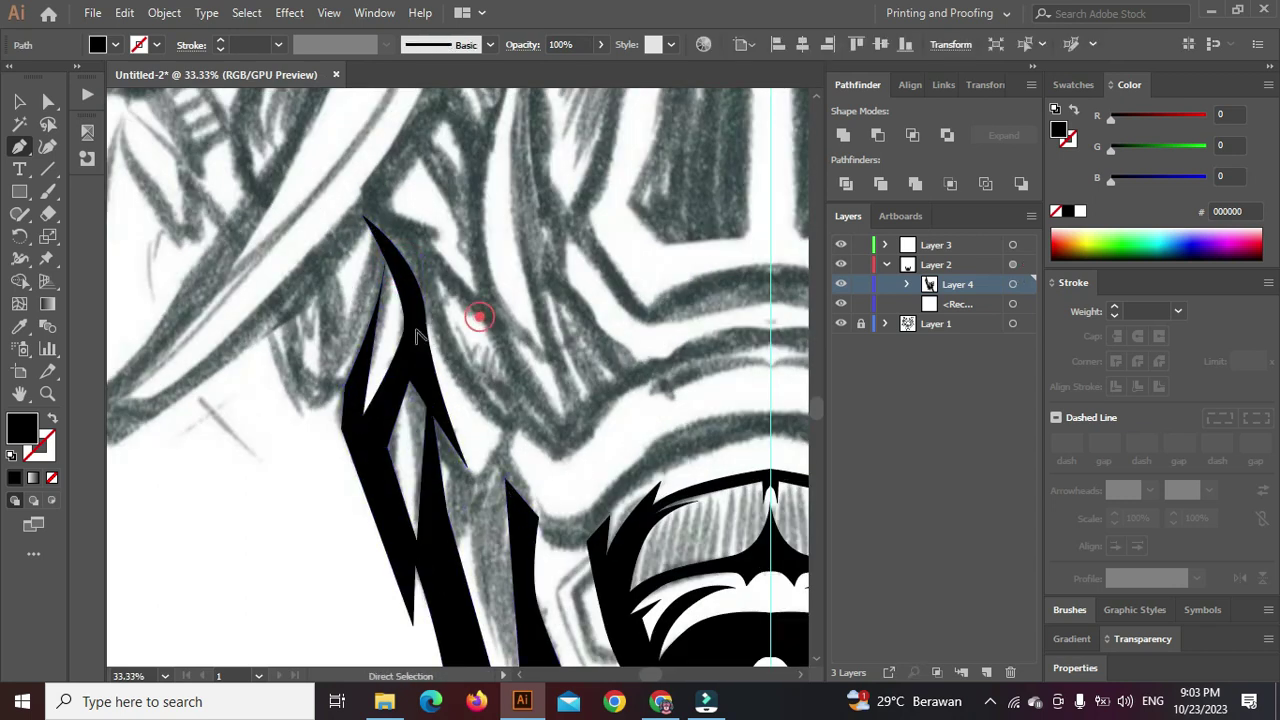
# Start a new zigzag path over the shaded fur gap beside the cheek, and swap fill and stroke so only its outline shows
pyautogui.scroll(-2, 470, 400)
pyautogui.scroll(1, 460, 440)
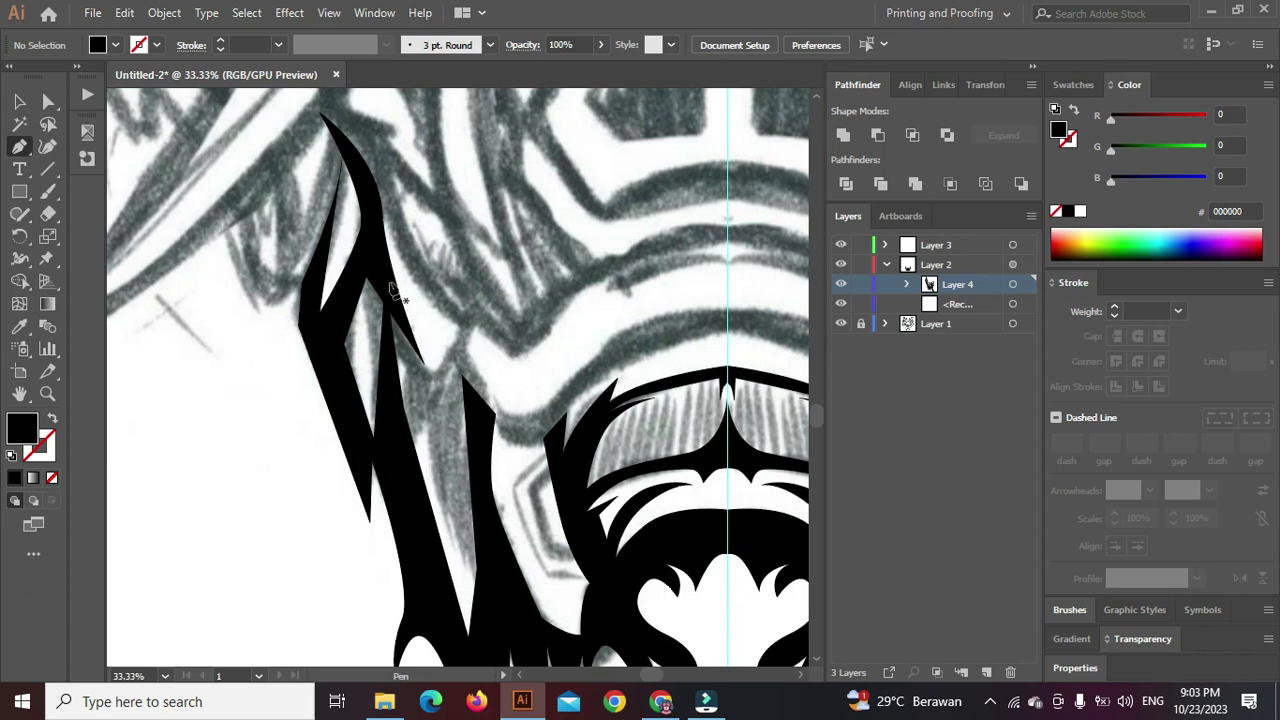
pyautogui.click(442, 467)
pyautogui.click(441, 383)
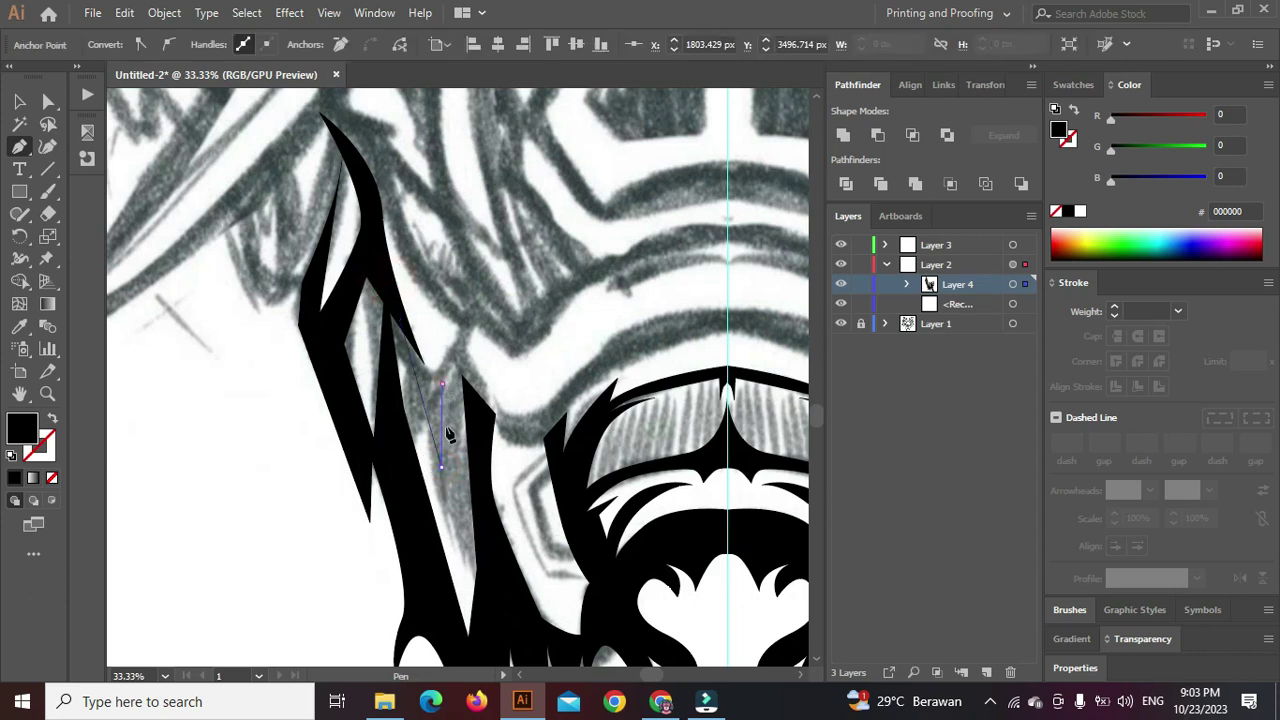
pyautogui.click(478, 535)
pyautogui.click(494, 412)
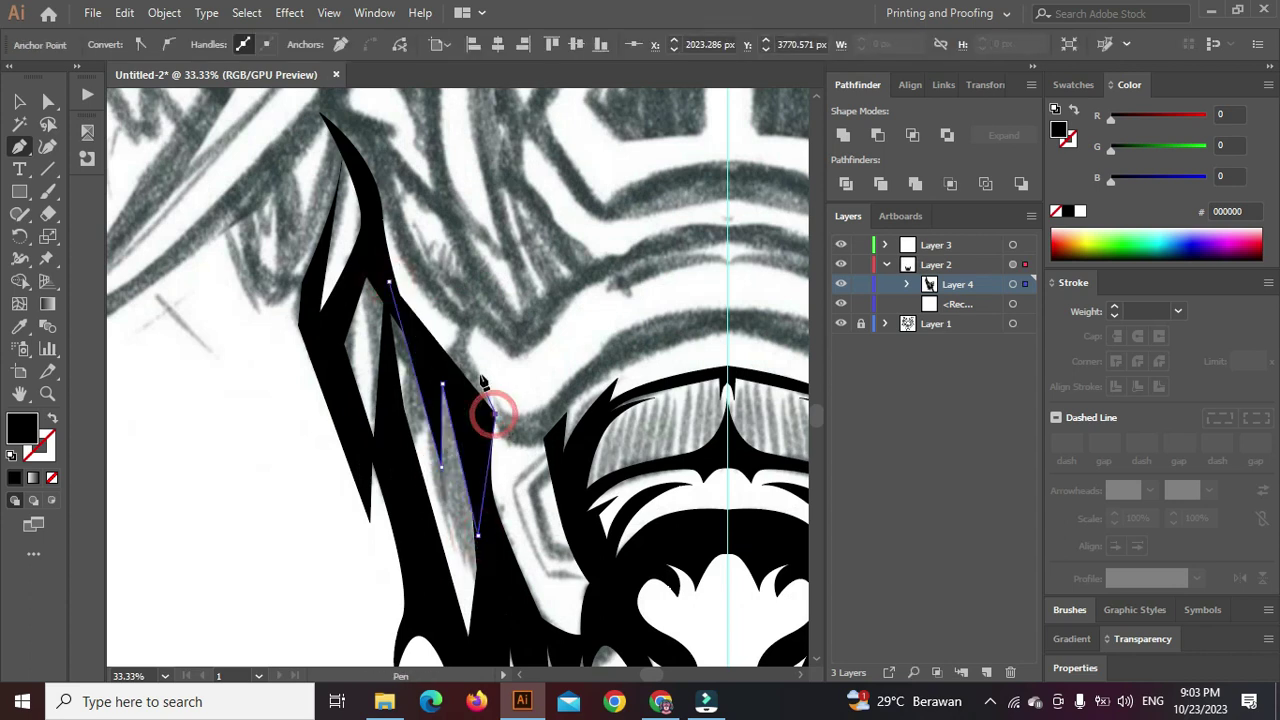
pyautogui.hotkey('shift', 'x')
# Trace the lower edge of the upper lip band from the cheek to the centre guide, adding small pointed notches along it
pyautogui.moveTo(492, 358); pyautogui.dragTo(418, 422)
pyautogui.click(510, 375)
pyautogui.moveTo(465, 375); pyautogui.dragTo(676, 355)
pyautogui.click(503, 355)
pyautogui.click(506, 384)
pyautogui.scroll(1, 519, 358)
pyautogui.scroll(2, 600, 345)
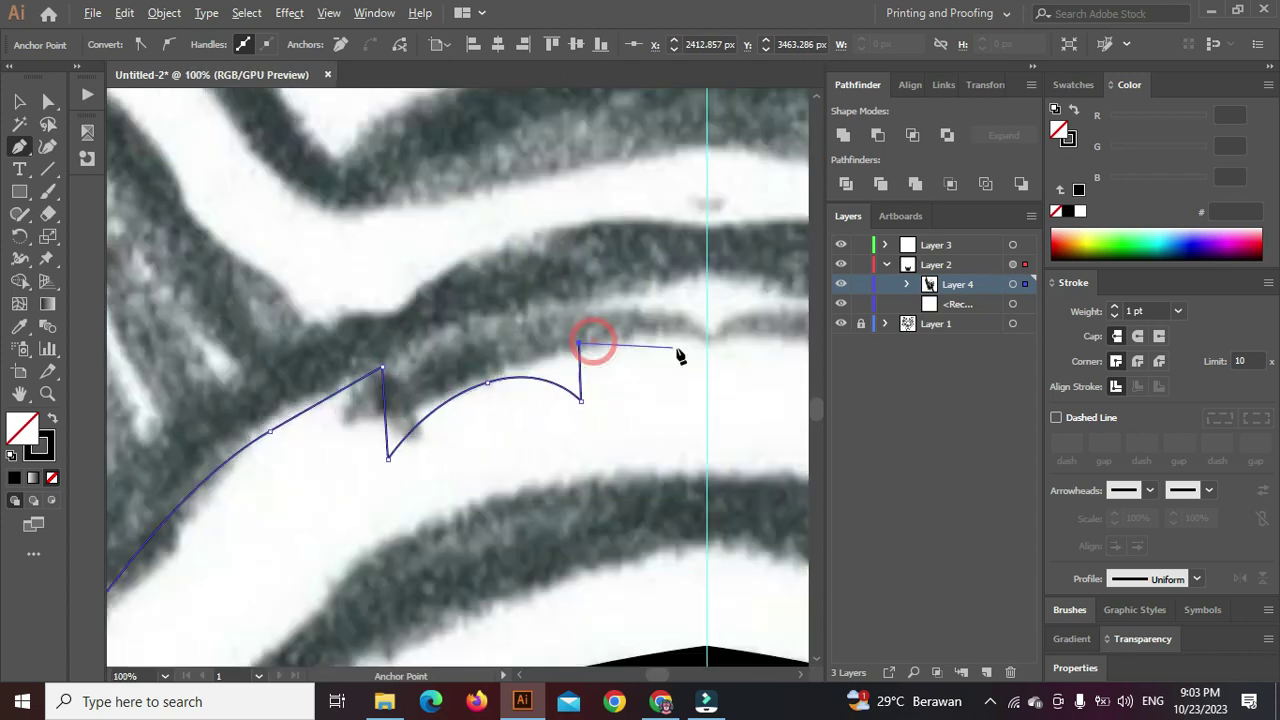
pyautogui.click(703, 351)
# Continue the path up the centre guide and back along the curved upper edge of the lip band
pyautogui.scroll(-1, 706, 325)
pyautogui.click(707, 266)
pyautogui.scroll(-1, 707, 266)
pyautogui.moveTo(572, 277); pyautogui.dragTo(508, 322)
pyautogui.scroll(-2, 503, 334)
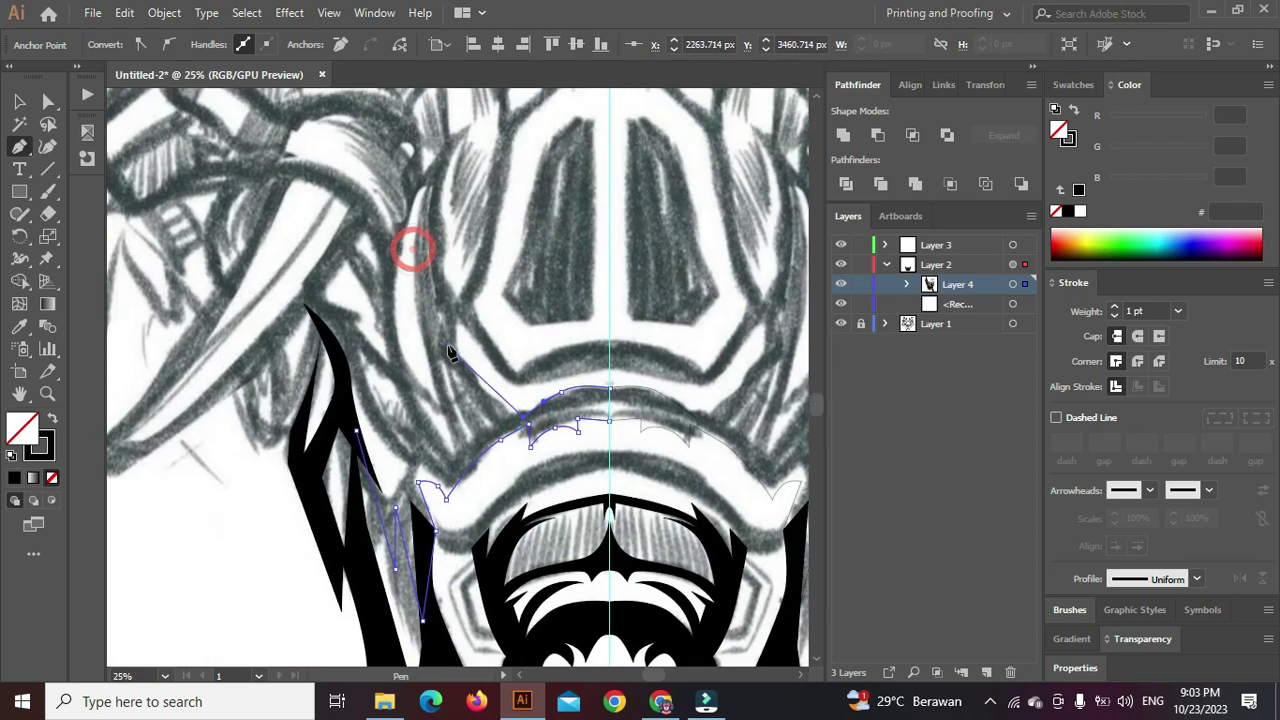
# Trace the tall pointed spike beside the lip band and bring its outer edge down to a notch above the lip
pyautogui.scroll(1, 454, 370)
pyautogui.moveTo(428, 304); pyautogui.dragTo(411, 277)
pyautogui.hotkey('ctrl', 'z')
pyautogui.moveTo(443, 345); pyautogui.dragTo(475, 515)
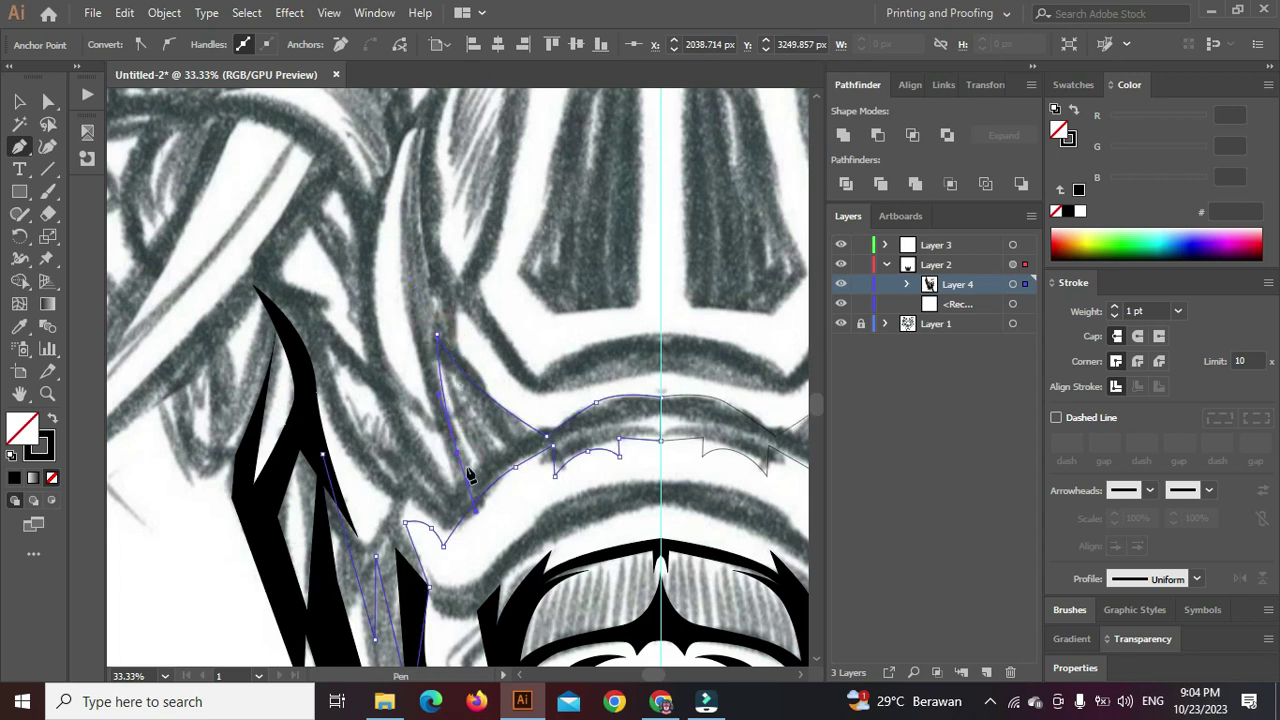
pyautogui.scroll(1, 462, 458)
pyautogui.click(463, 487)
pyautogui.scroll(-1, 410, 472)
pyautogui.moveTo(364, 402); pyautogui.dragTo(371, 444)
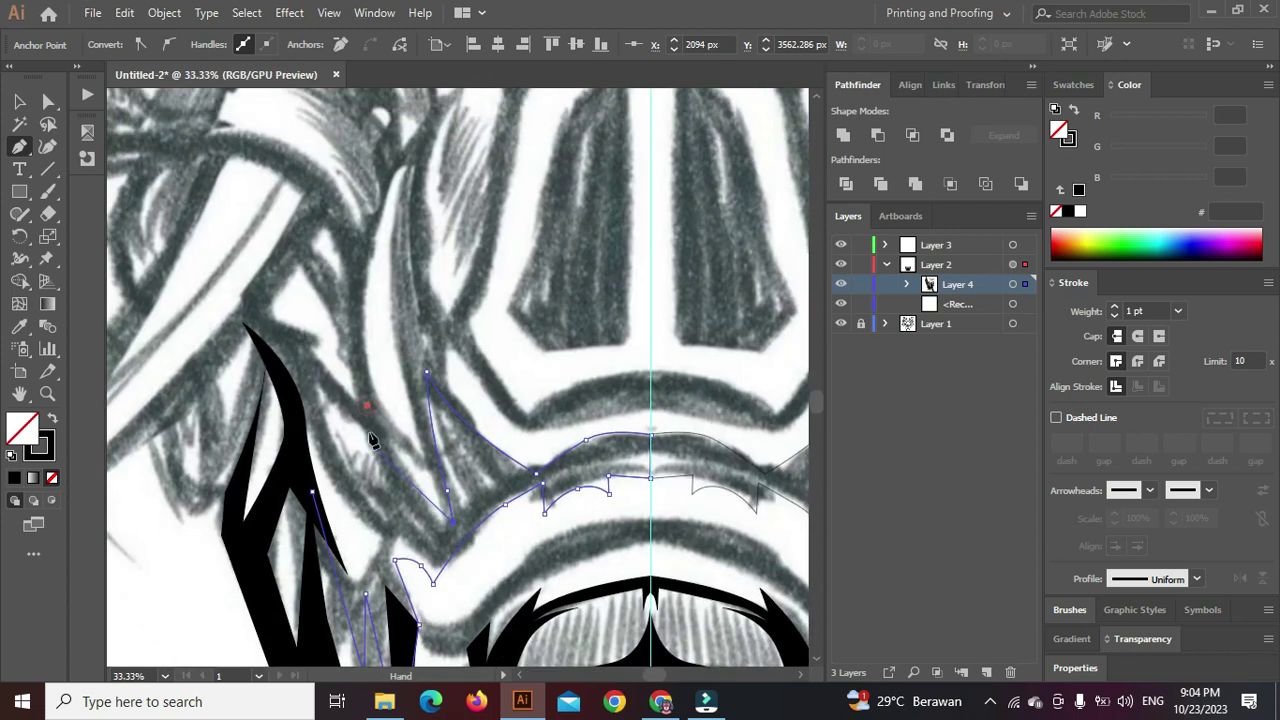
# Trace the flat base of the notch, then the two pointed fur tips beneath the tusk with the dip between them
pyautogui.scroll(-2, 373, 449)
pyautogui.scroll(2, 368, 417)
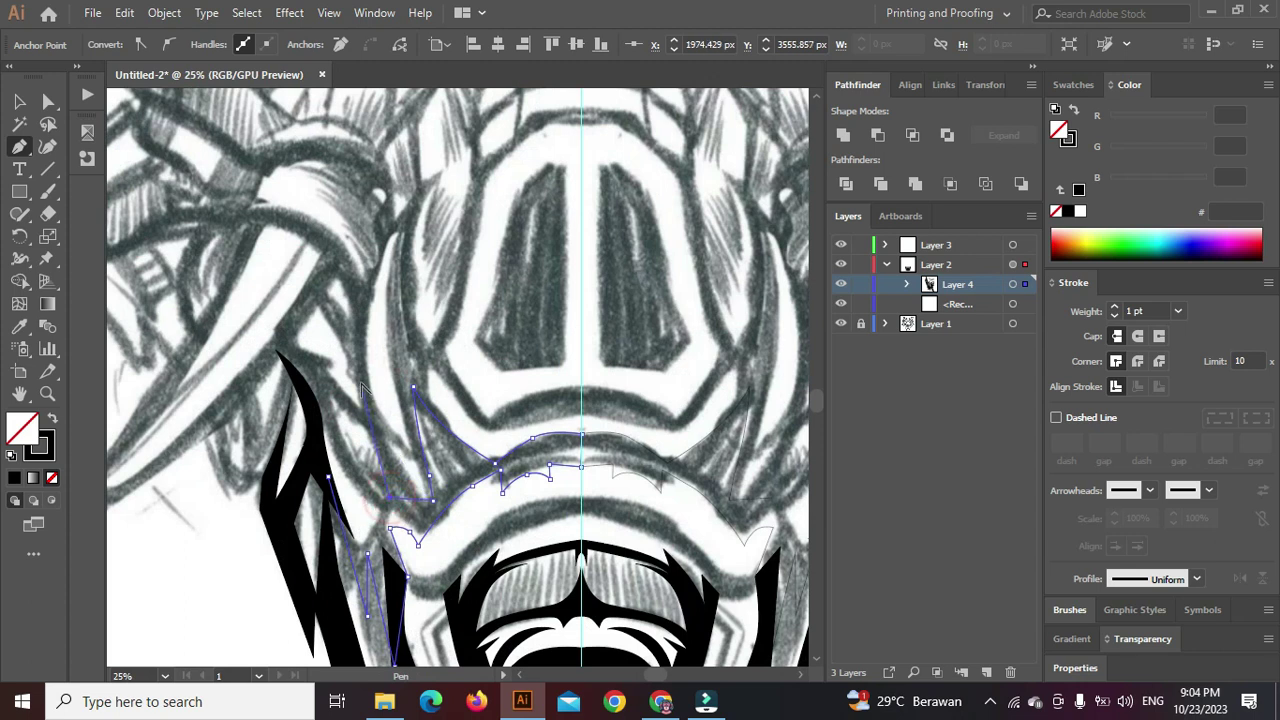
pyautogui.scroll(1, 363, 384)
pyautogui.moveTo(365, 357); pyautogui.dragTo(372, 281)
pyautogui.click(364, 356)
pyautogui.click(359, 432)
pyautogui.click(308, 357)
# Trace the outer fur edge down to the cheek, adjust the dip between the tips, and close the path at its start
pyautogui.moveTo(311, 450); pyautogui.dragTo(321, 494)
pyautogui.click(381, 554)
pyautogui.moveTo(379, 566); pyautogui.dragTo(400, 483)
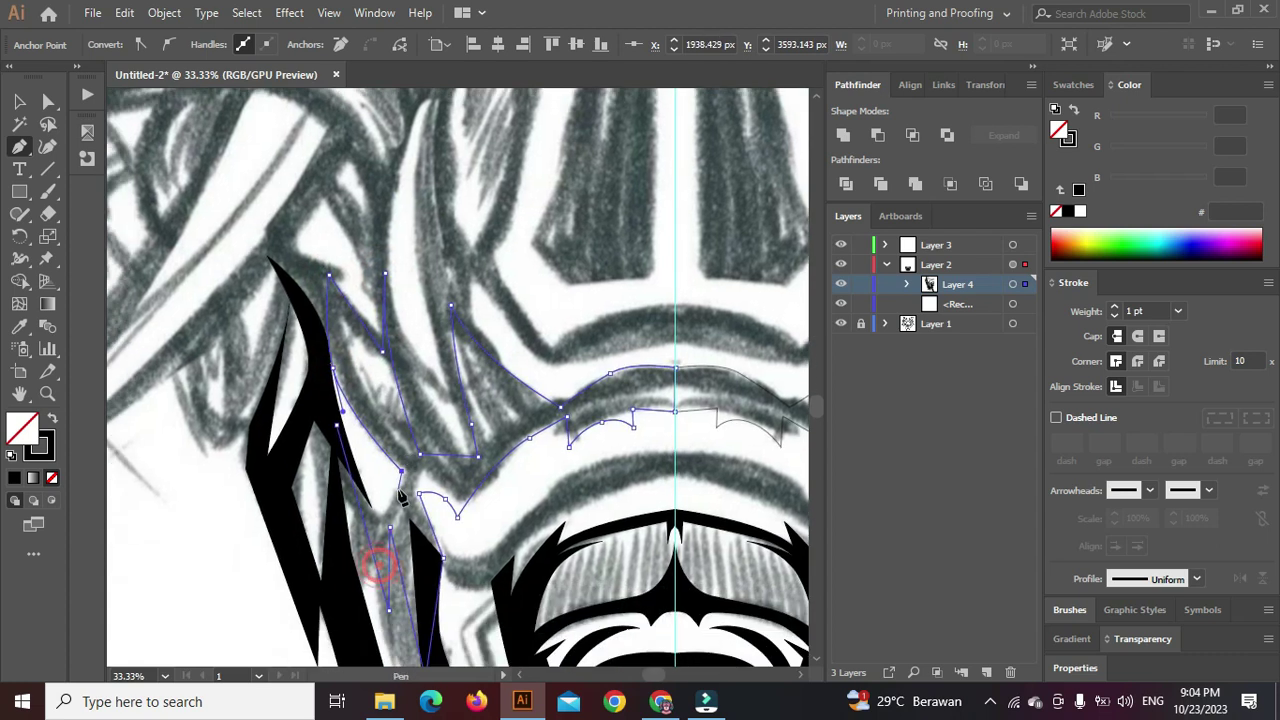
pyautogui.moveTo(384, 350); pyautogui.dragTo(373, 347)
pyautogui.click(388, 513)
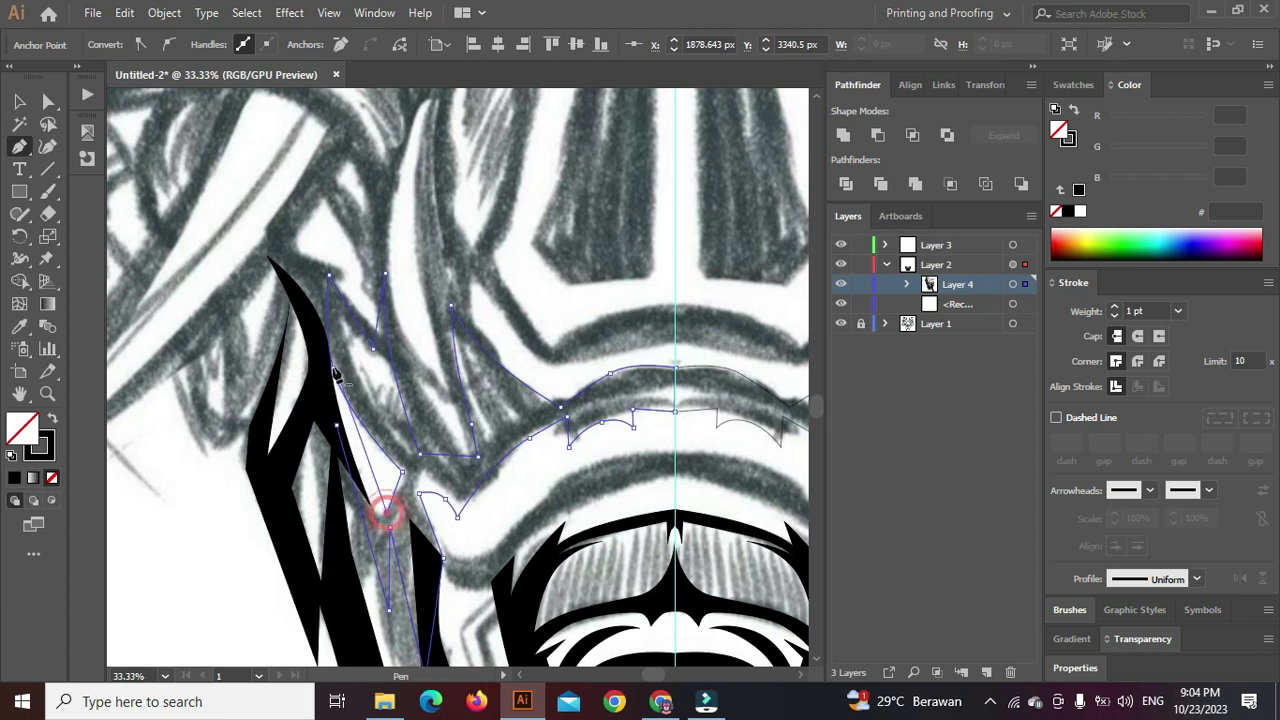
pyautogui.moveTo(331, 392); pyautogui.dragTo(324, 360)
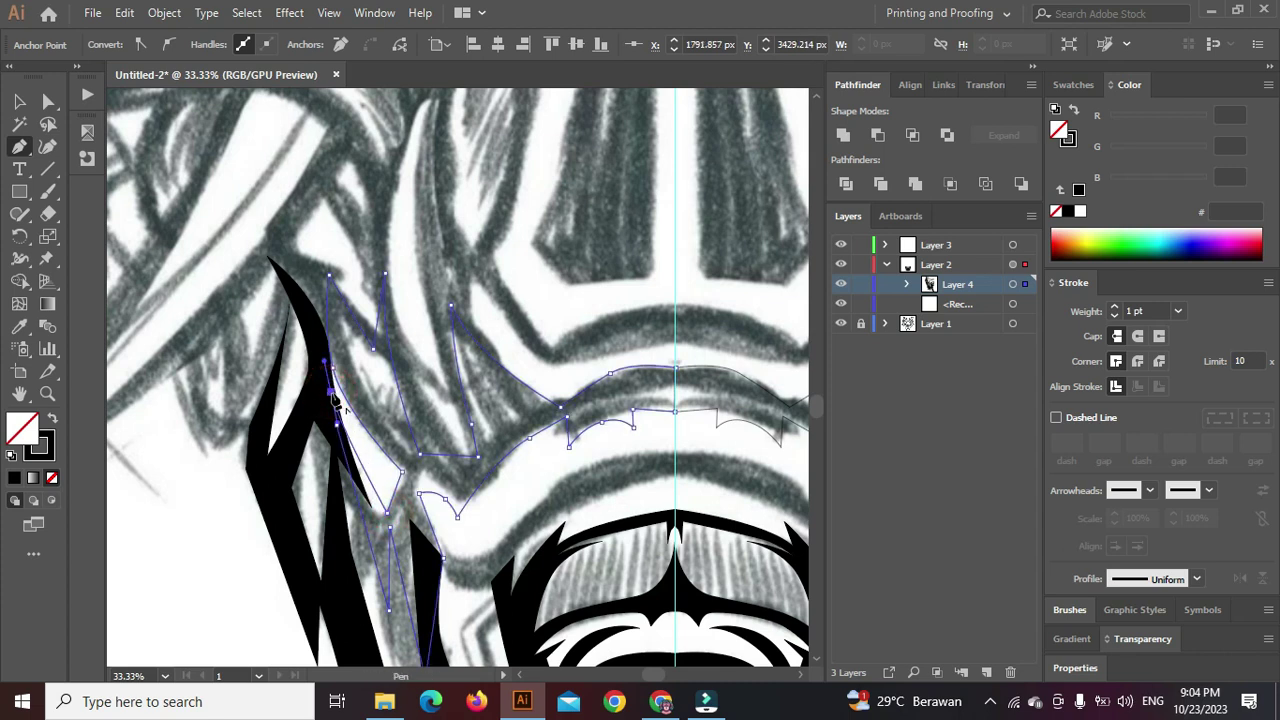
pyautogui.click(331, 392)
pyautogui.keyDown('ctrl'); pyautogui.click(338, 424); pyautogui.keyUp('ctrl')
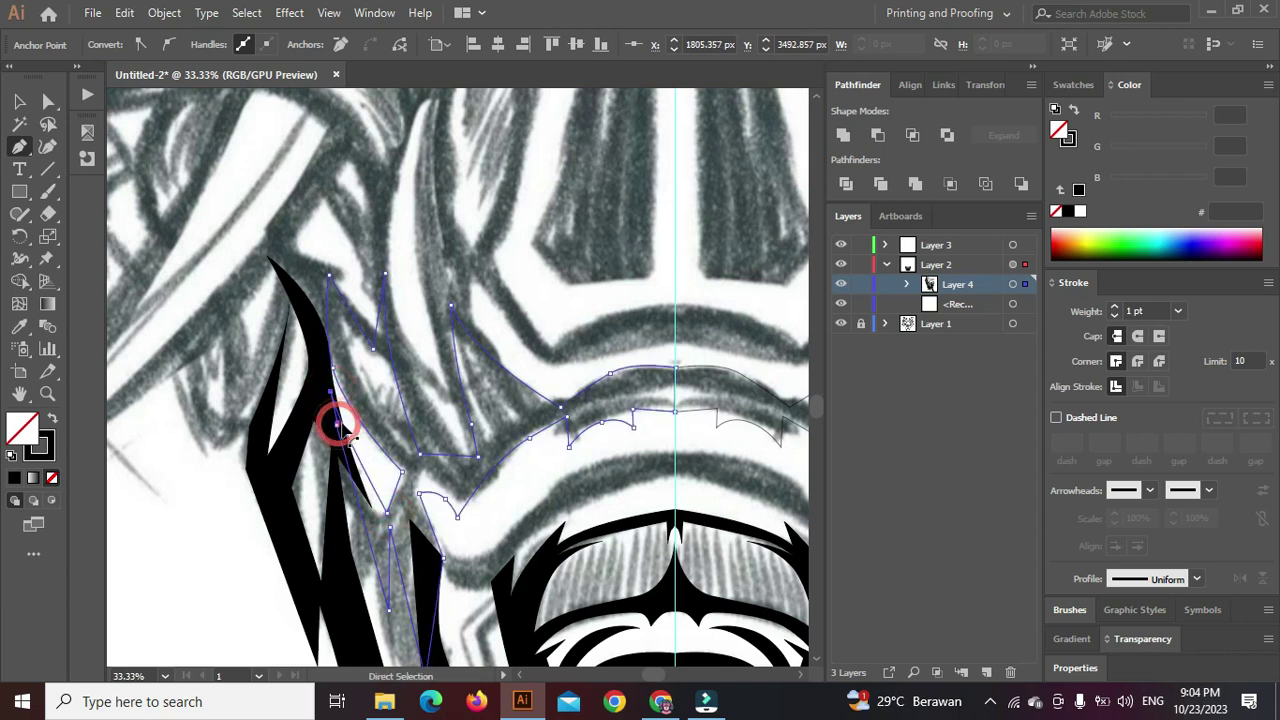
# Trace and close a triangular cutout with a slim inner spike inside the pointed spike beside the lip band
pyautogui.scroll(1, 493, 390)
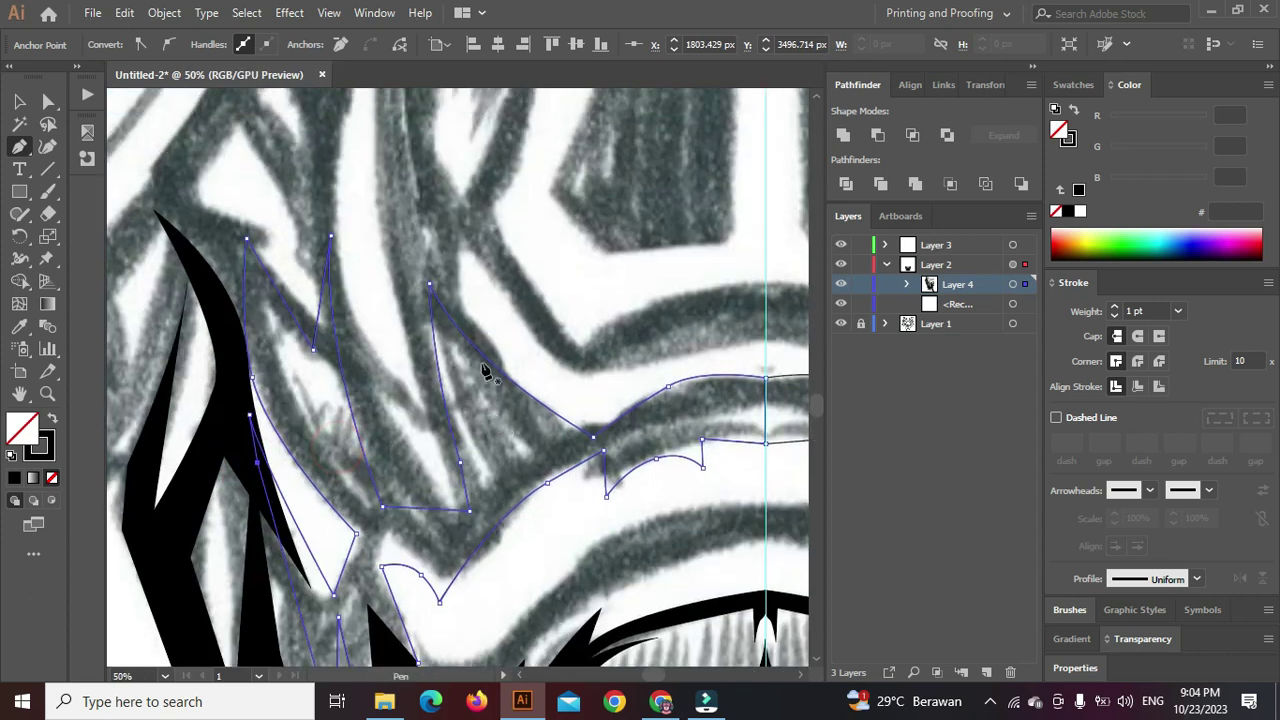
pyautogui.click(445, 331)
pyautogui.scroll(1, 466, 434)
pyautogui.moveTo(502, 522); pyautogui.dragTo(512, 533)
pyautogui.click(550, 453)
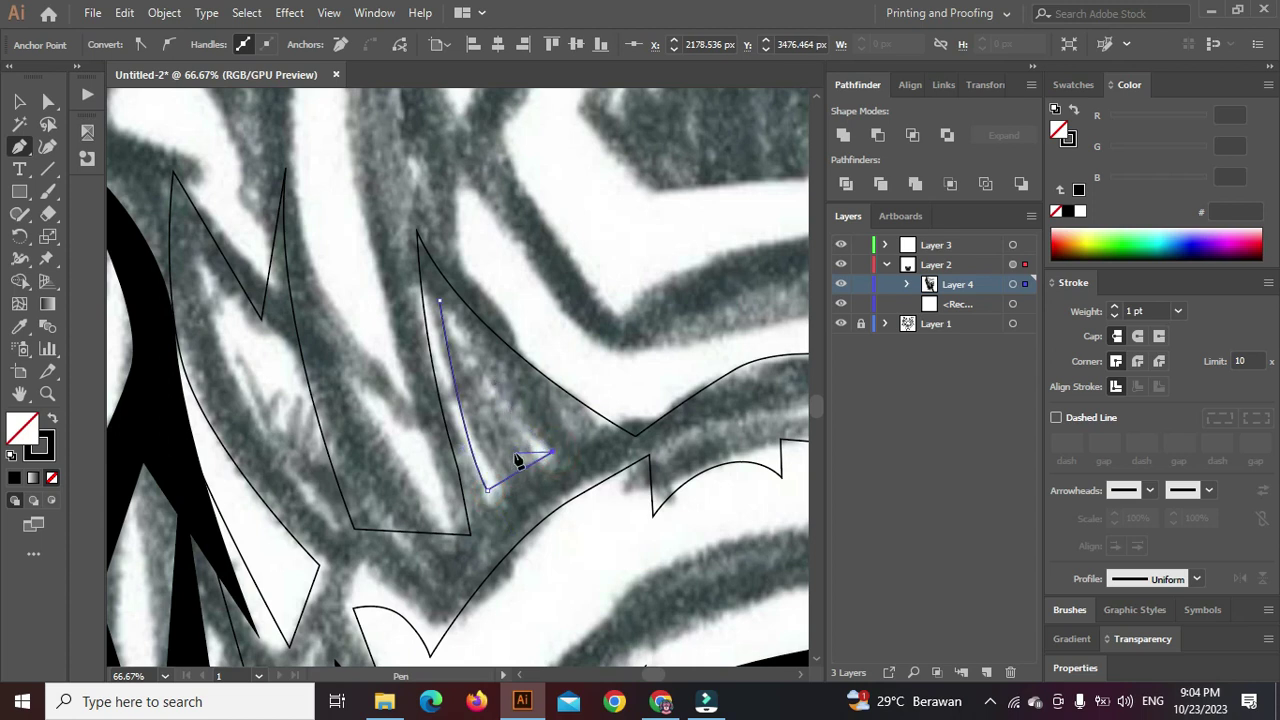
pyautogui.click(483, 379)
pyautogui.click(514, 452)
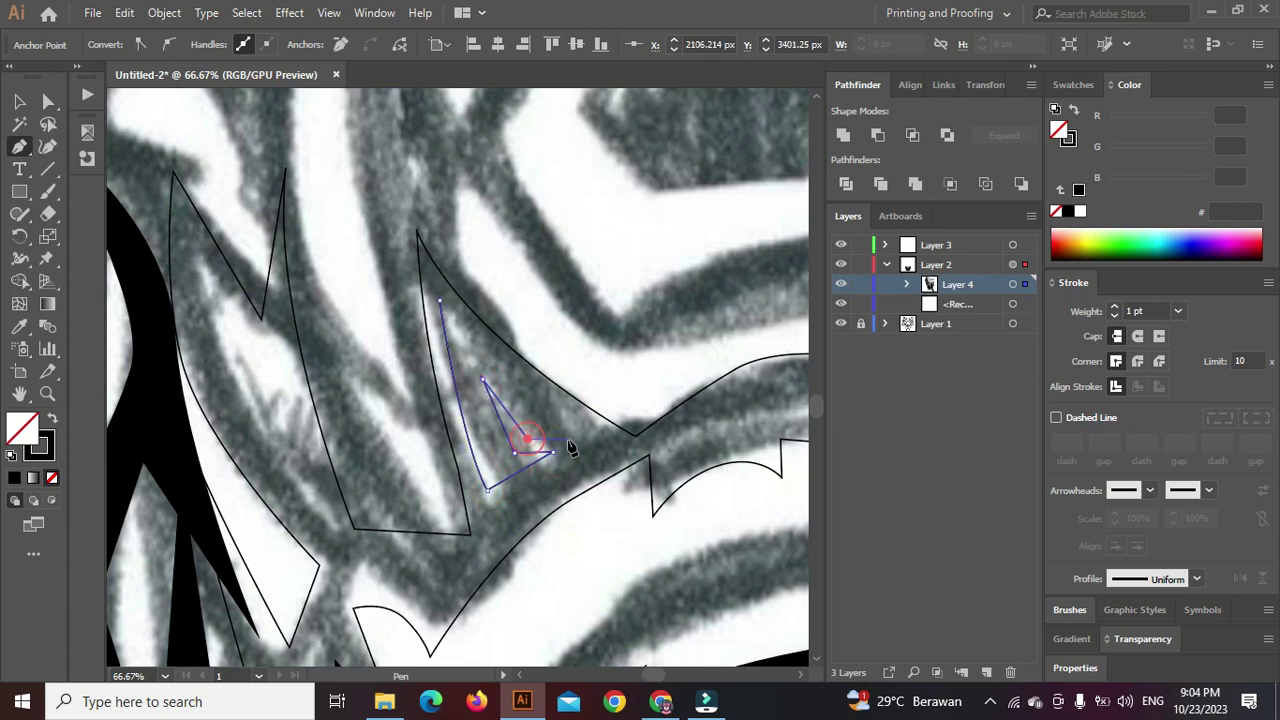
pyautogui.moveTo(600, 434); pyautogui.dragTo(518, 380)
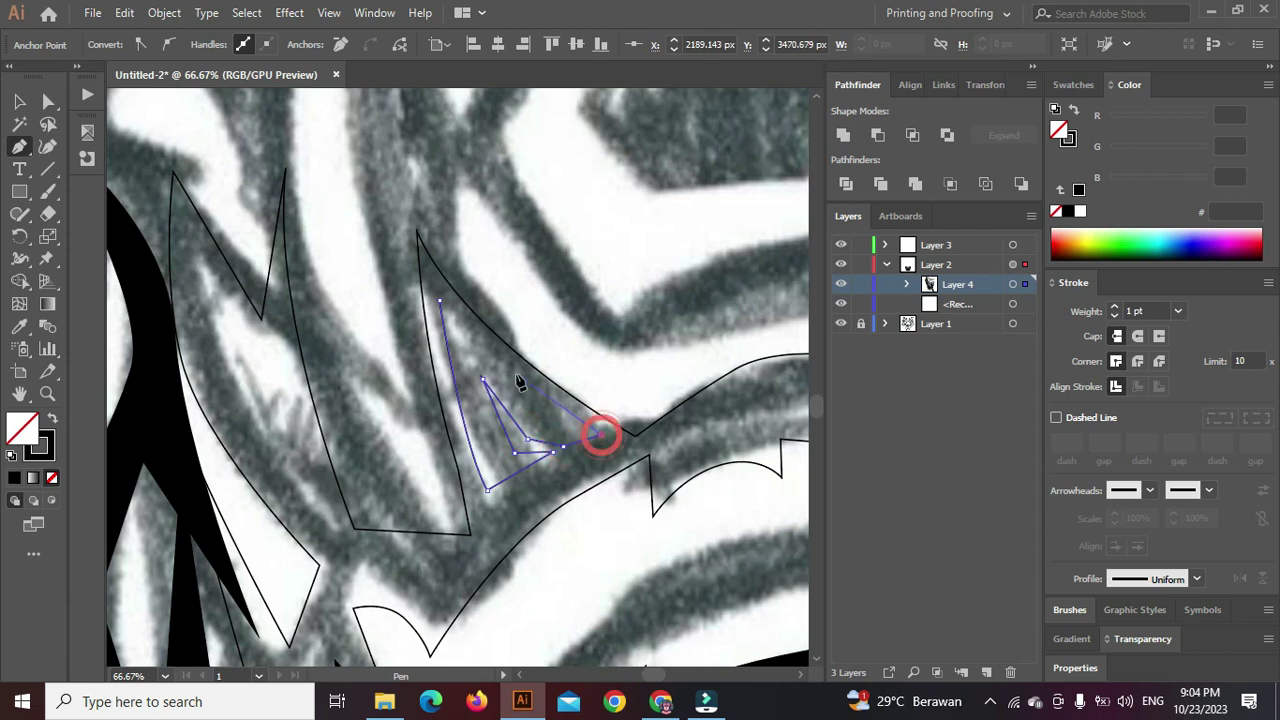
pyautogui.click(489, 355)
pyautogui.click(439, 296)
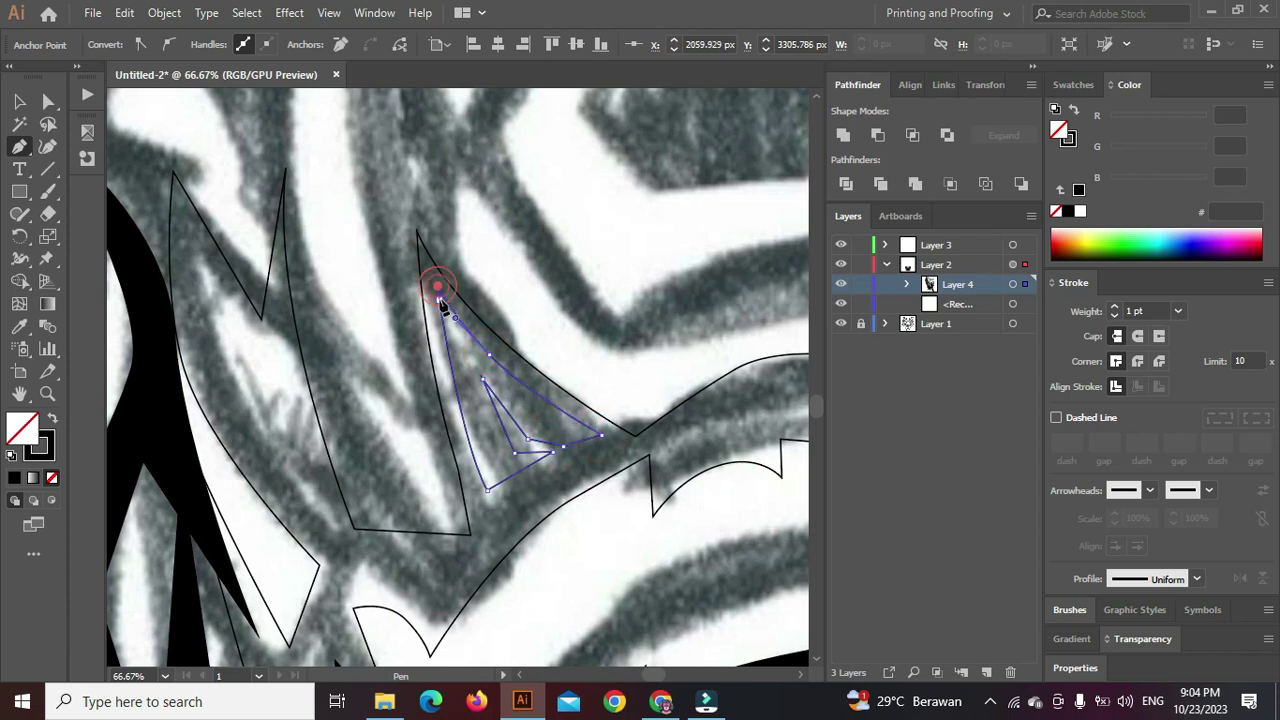
# Add the lip and fur outline to the selection and subtract the triangular cutout from it with Minus Front
pyautogui.keyDown('ctrl'); pyautogui.keyDown('shift'); pyautogui.click(541, 374); pyautogui.keyUp('shift'); pyautogui.keyUp('ctrl')
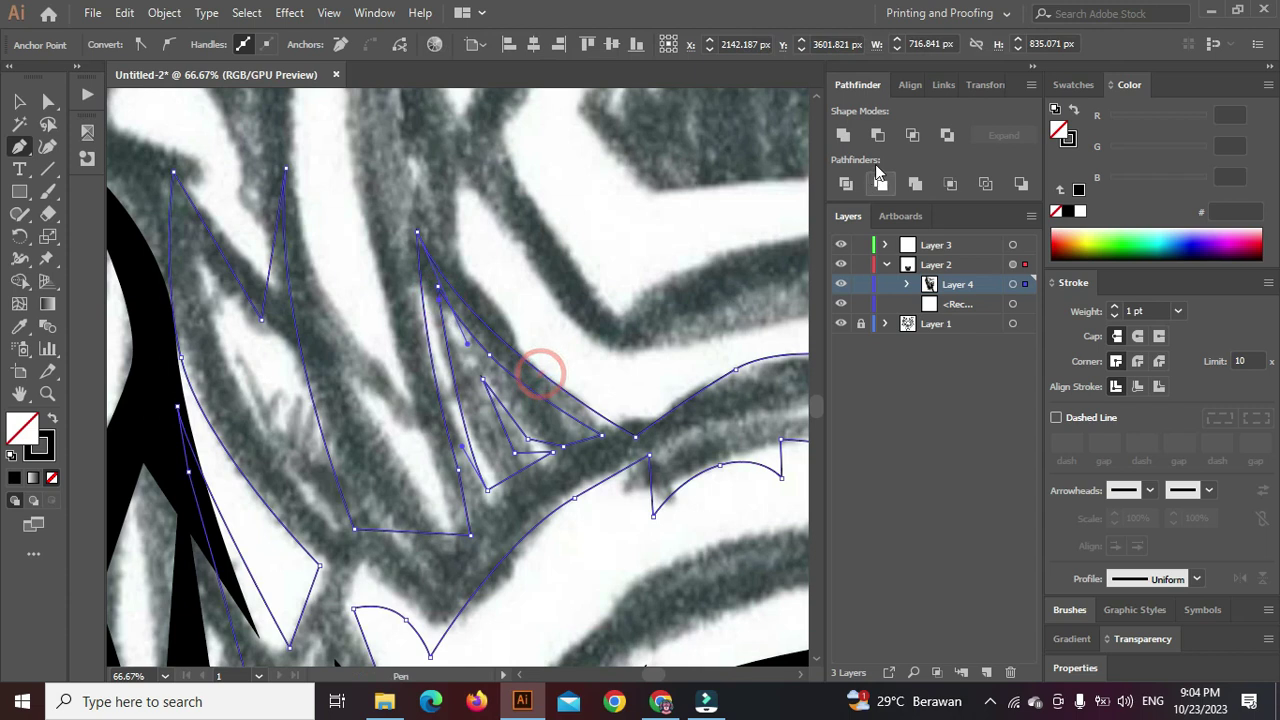
pyautogui.click(879, 134)
pyautogui.hotkey('ctrl', '-')
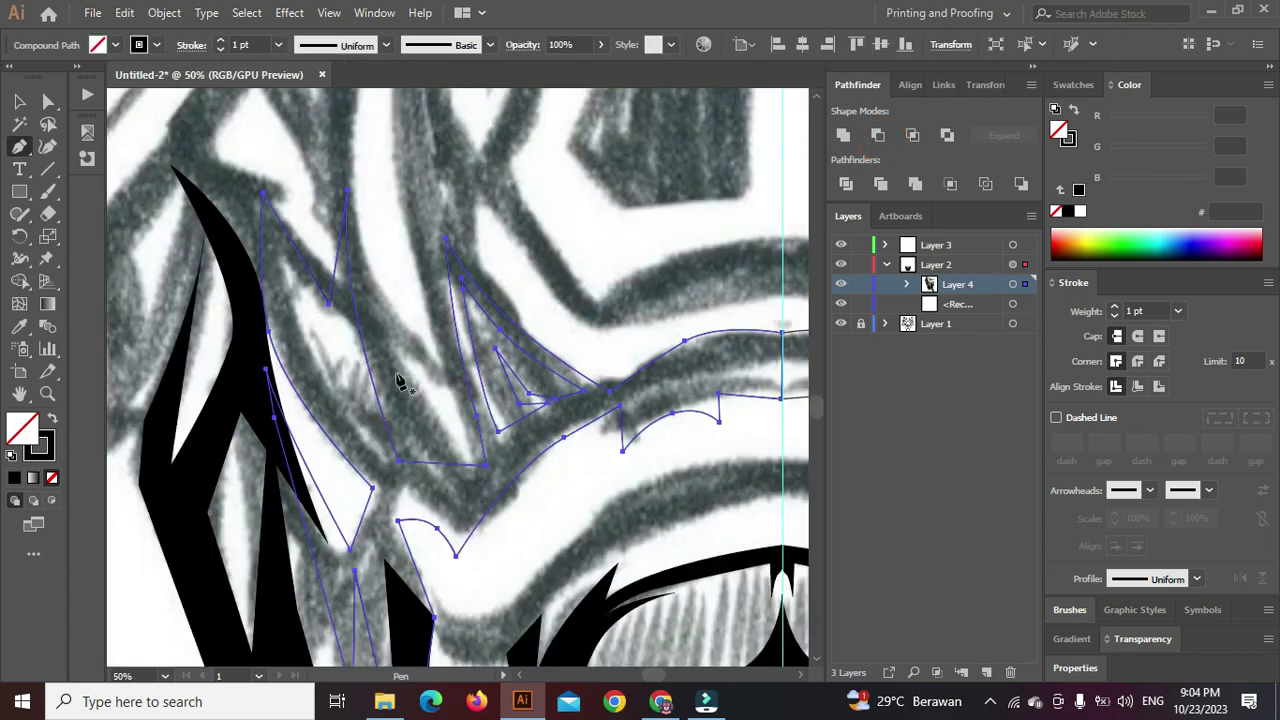
# Hide the sketch layer to examine the traced shapes on their own, and show the sketch again
pyautogui.scroll(-3, 333, 358)
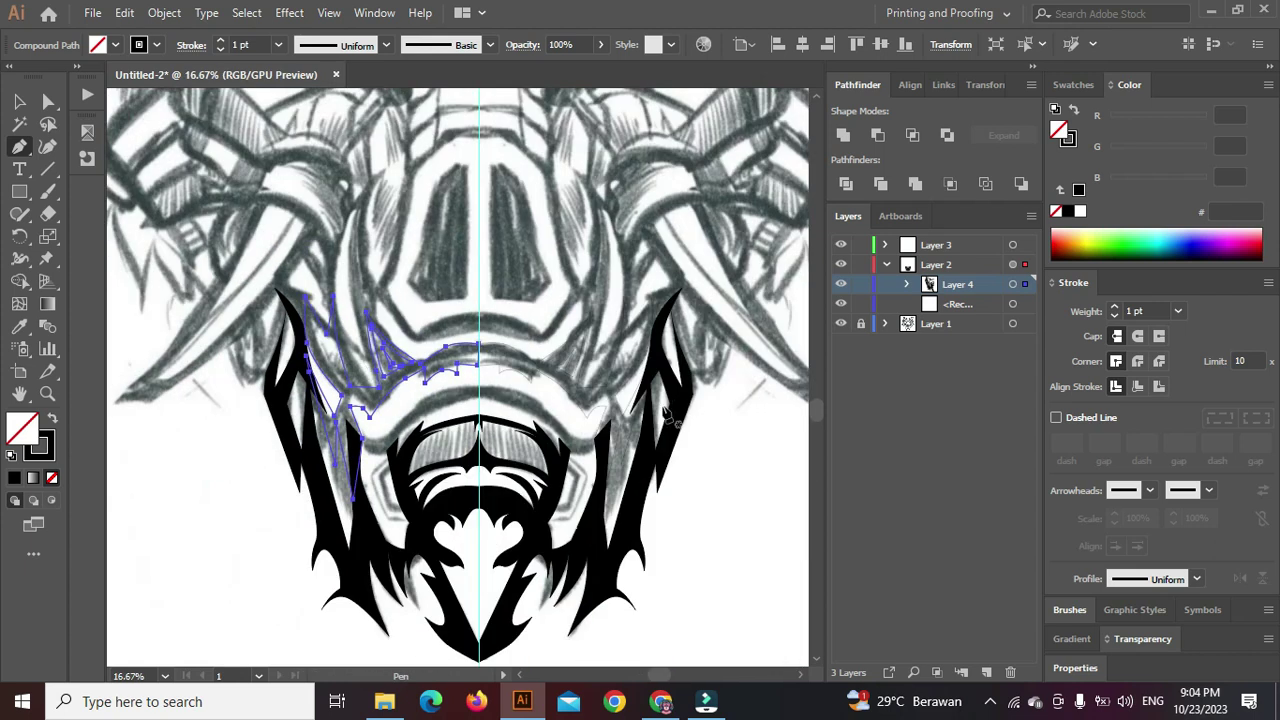
pyautogui.scroll(2, 420, 458)
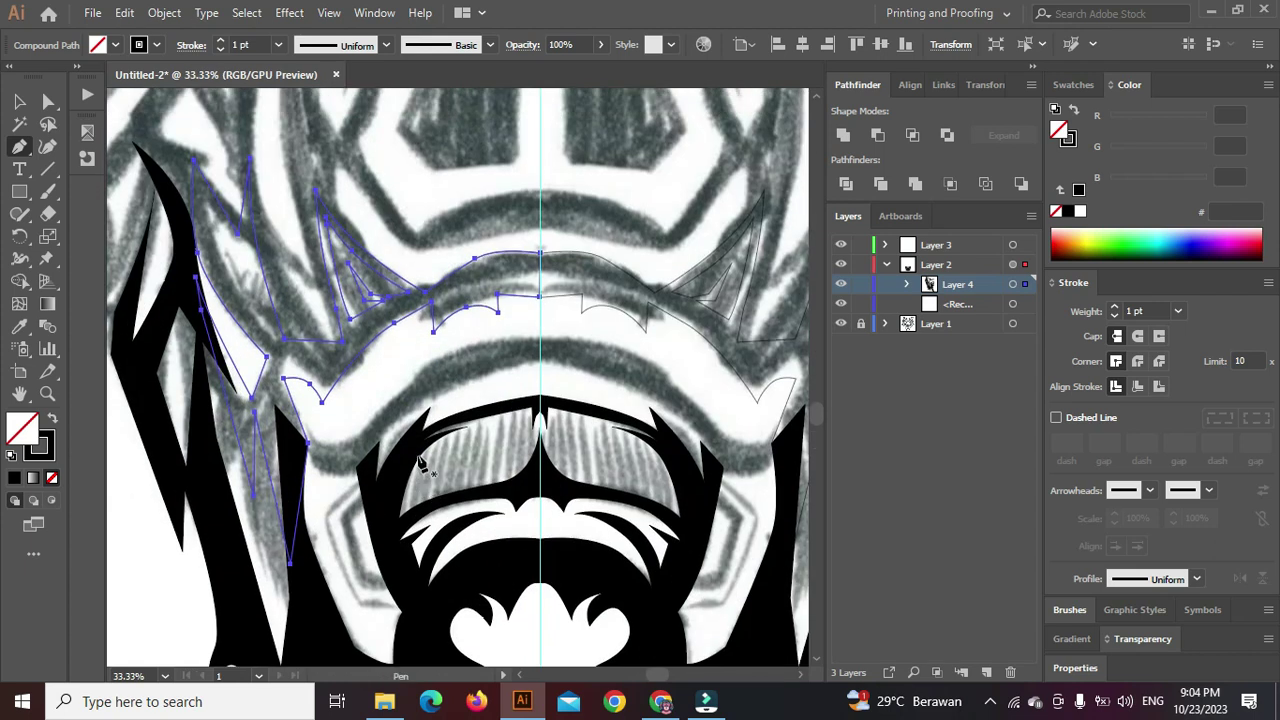
pyautogui.scroll(-3, 422, 455)
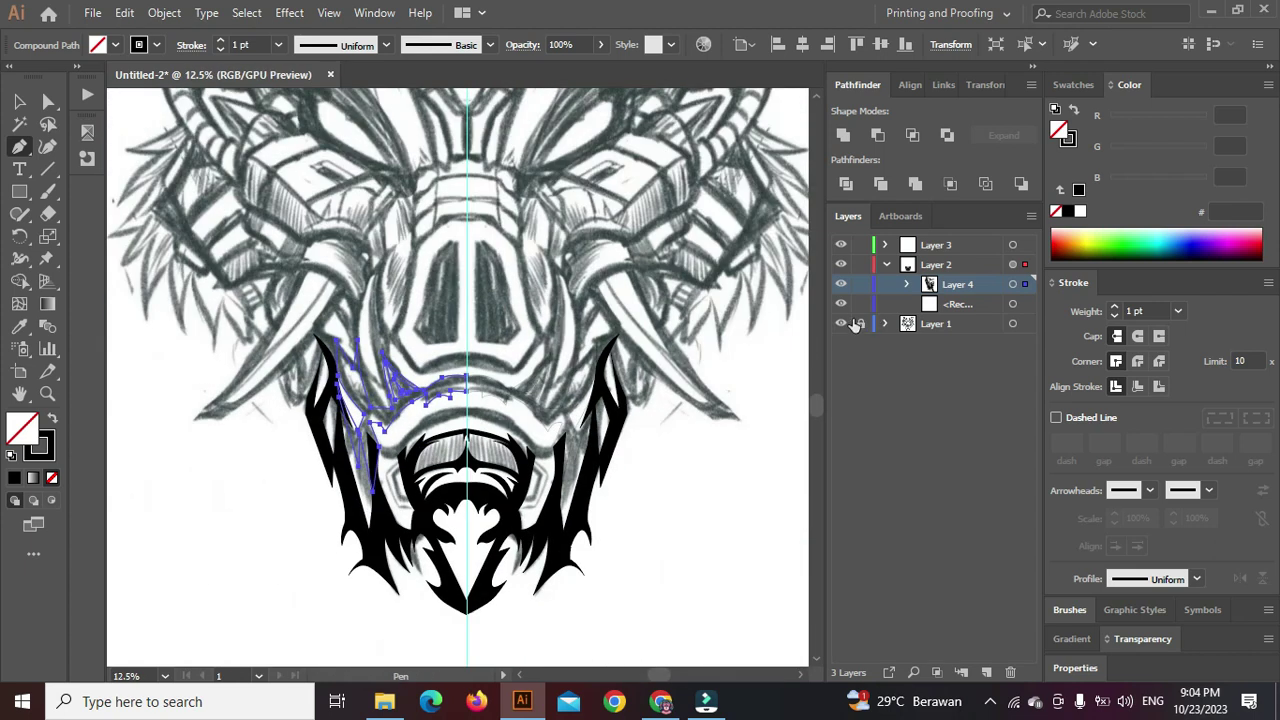
pyautogui.click(841, 324)
pyautogui.scroll(-2, 451, 380)
pyautogui.scroll(4, 455, 396)
pyautogui.scroll(-2, 452, 398)
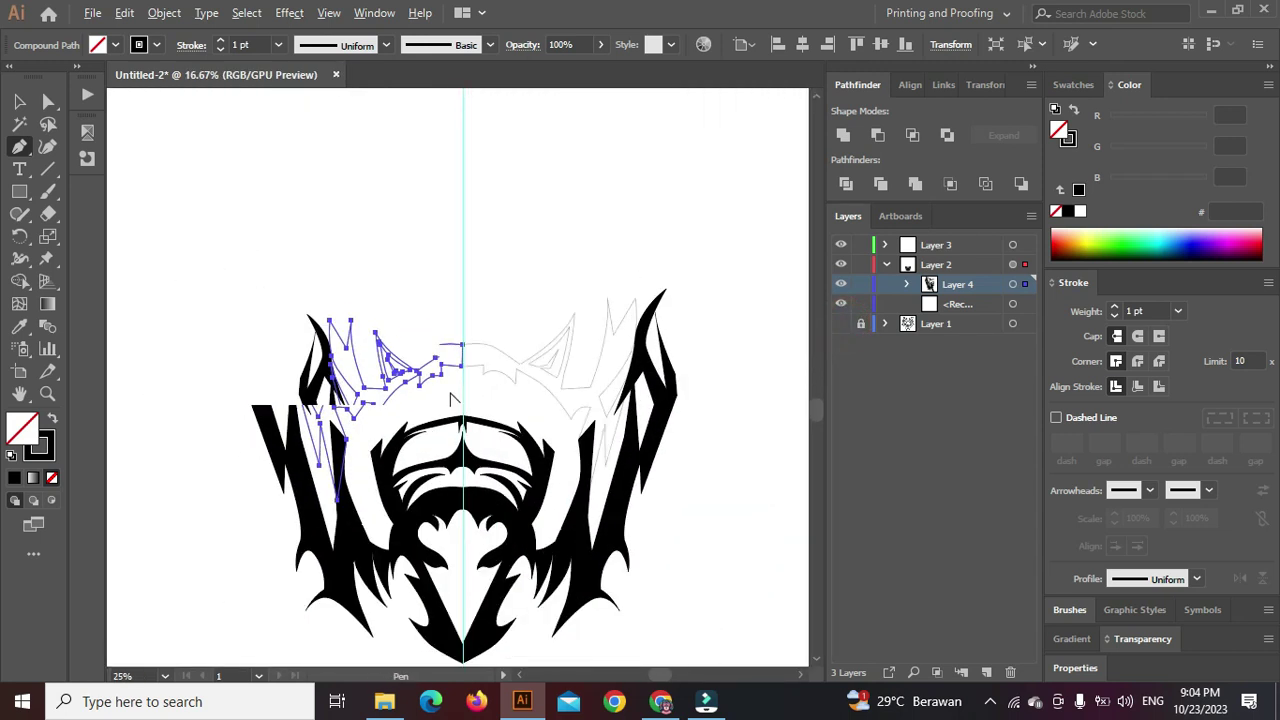
pyautogui.click(841, 323)
# Swap the fill and stroke of the lip and fur shape so it is solid black, and deselect it
pyautogui.hotkey('ctrl', '=')
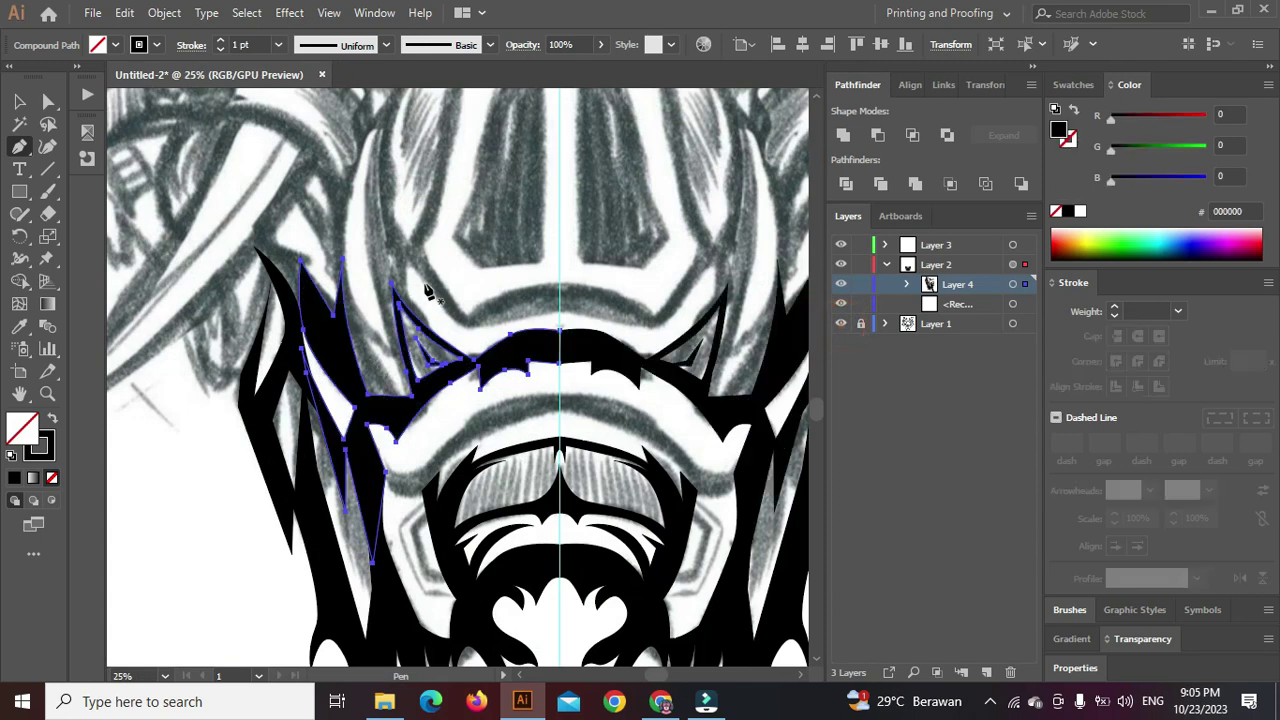
pyautogui.hotkey('ctrl', 'shift', 'a')
pyautogui.hotkey('ctrl', '-')
pyautogui.hotkey('ctrl', '-')
pyautogui.hotkey('ctrl', '-')
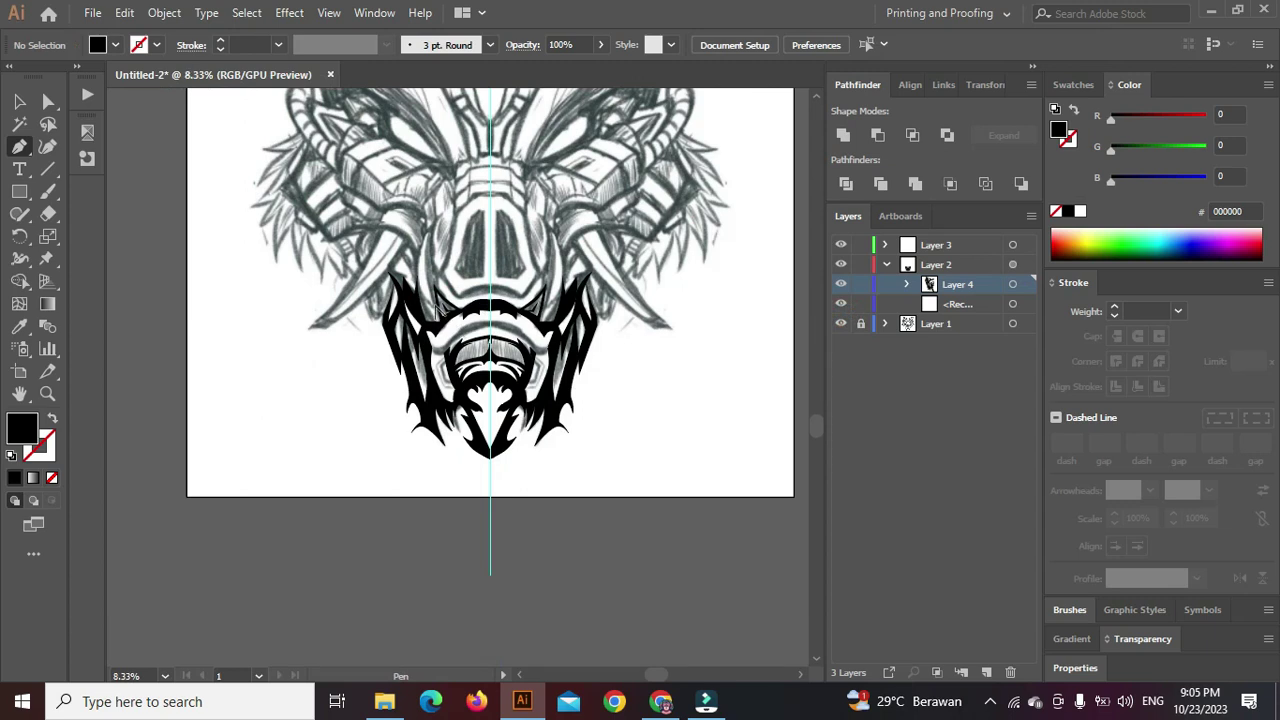
# Shift the anchor points on the outer edge and base of the spike outward to thicken it, and deselect the shape
pyautogui.scroll(5, 440, 305)
pyautogui.keyDown('ctrl'); pyautogui.click(445, 318); pyautogui.keyUp('ctrl')
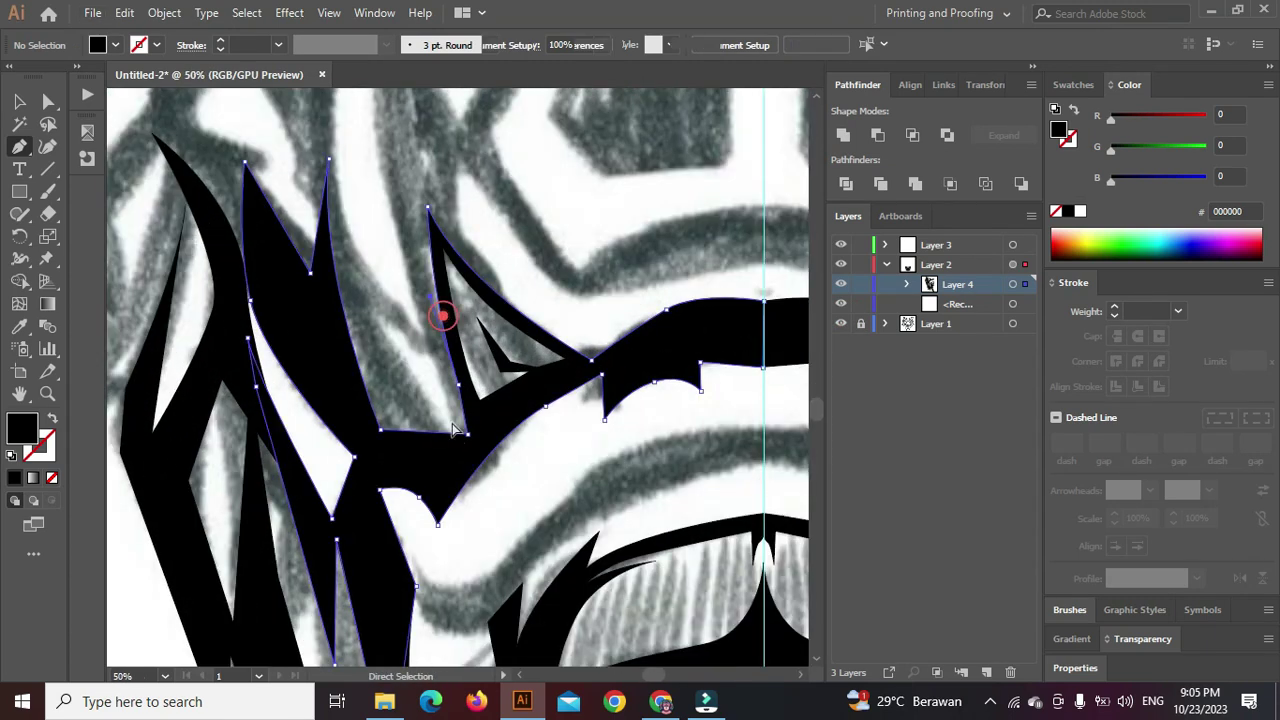
pyautogui.moveTo(458, 385); pyautogui.dragTo(449, 387)
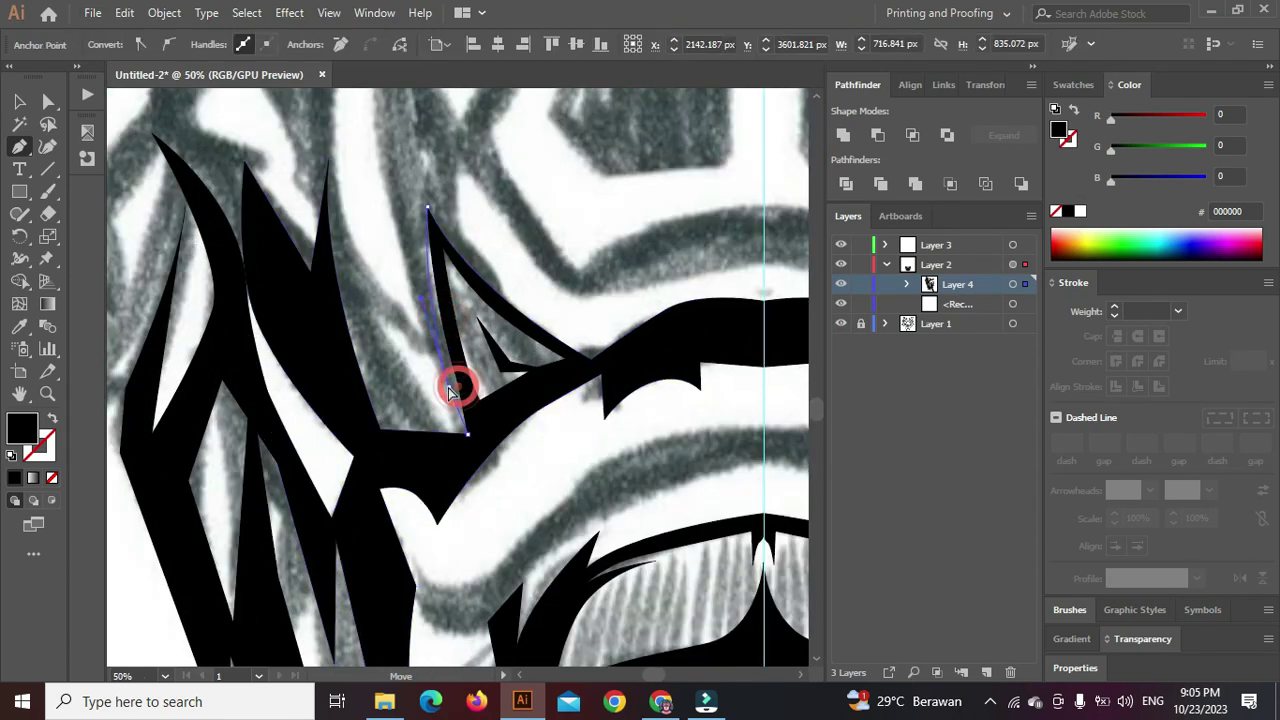
pyautogui.moveTo(468, 434); pyautogui.dragTo(462, 433)
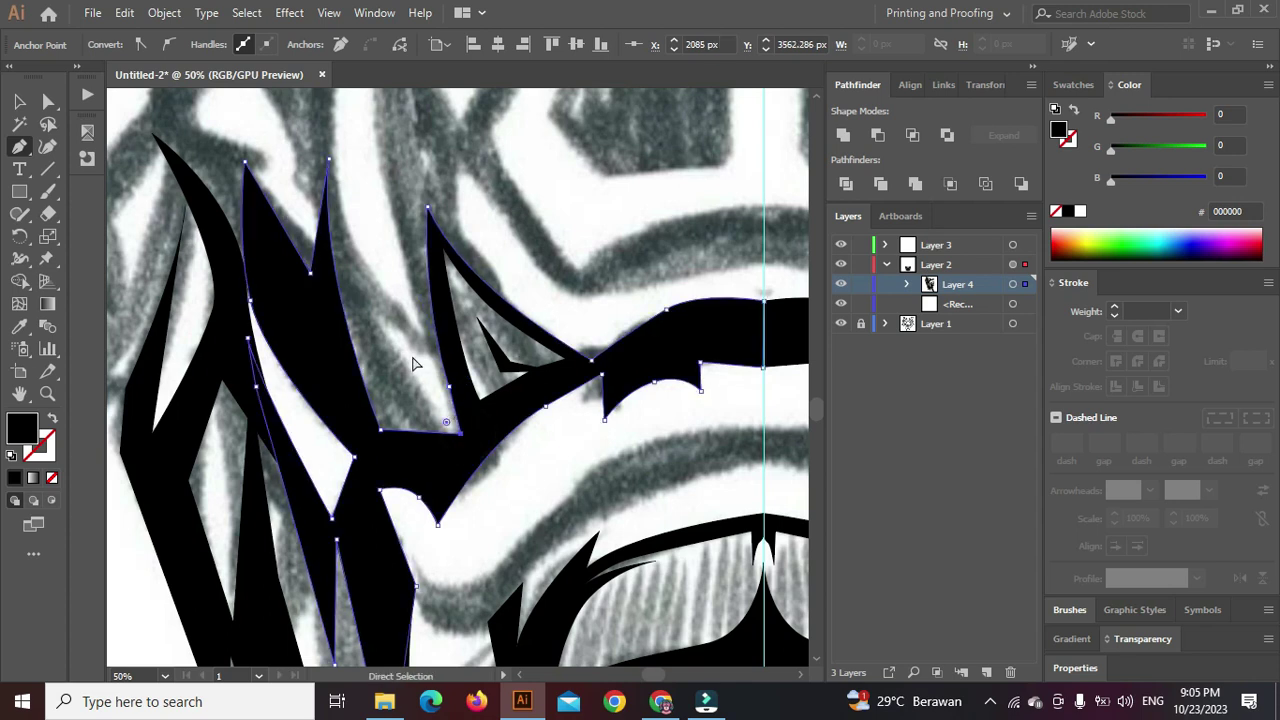
pyautogui.keyDown('ctrl'); pyautogui.click(413, 357); pyautogui.keyUp('ctrl')
# Select the black lip and fur compound shape and remove its fill so the sketch beneath shows through
pyautogui.scroll(-4, 413, 357)
pyautogui.scroll(-1, 461, 347)
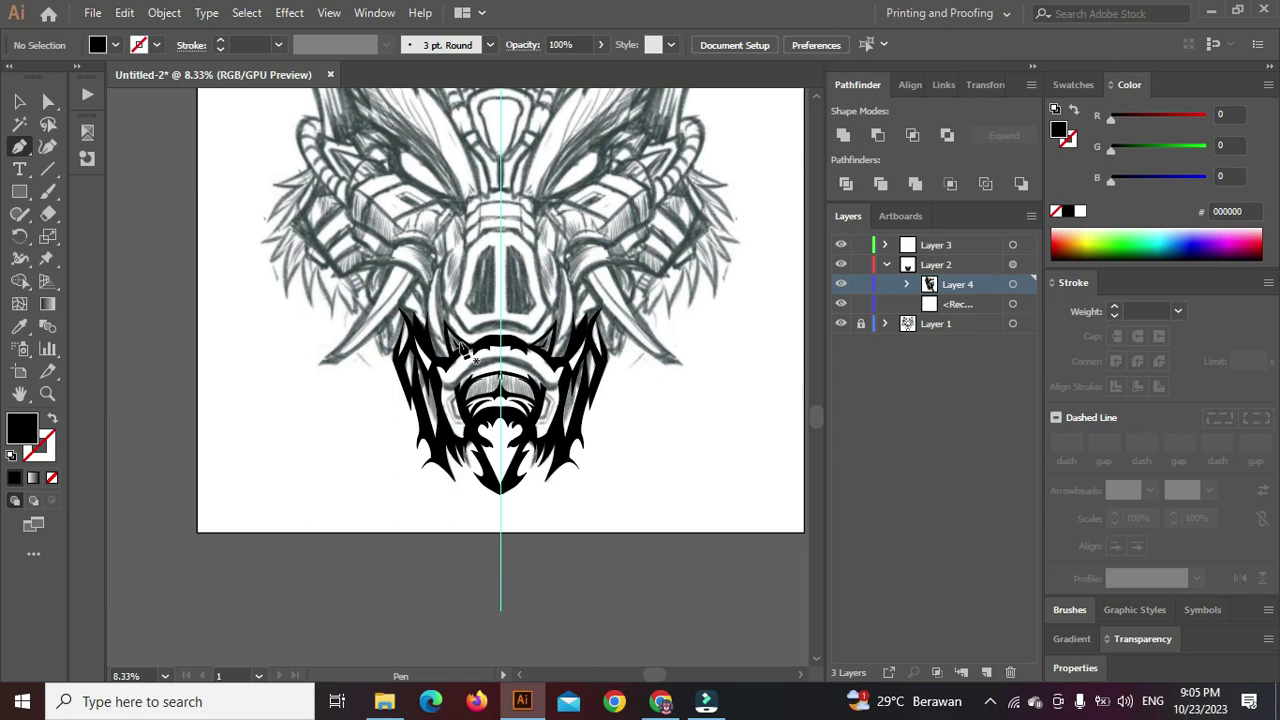
pyautogui.scroll(4, 403, 320)
pyautogui.scroll(-3, 410, 325)
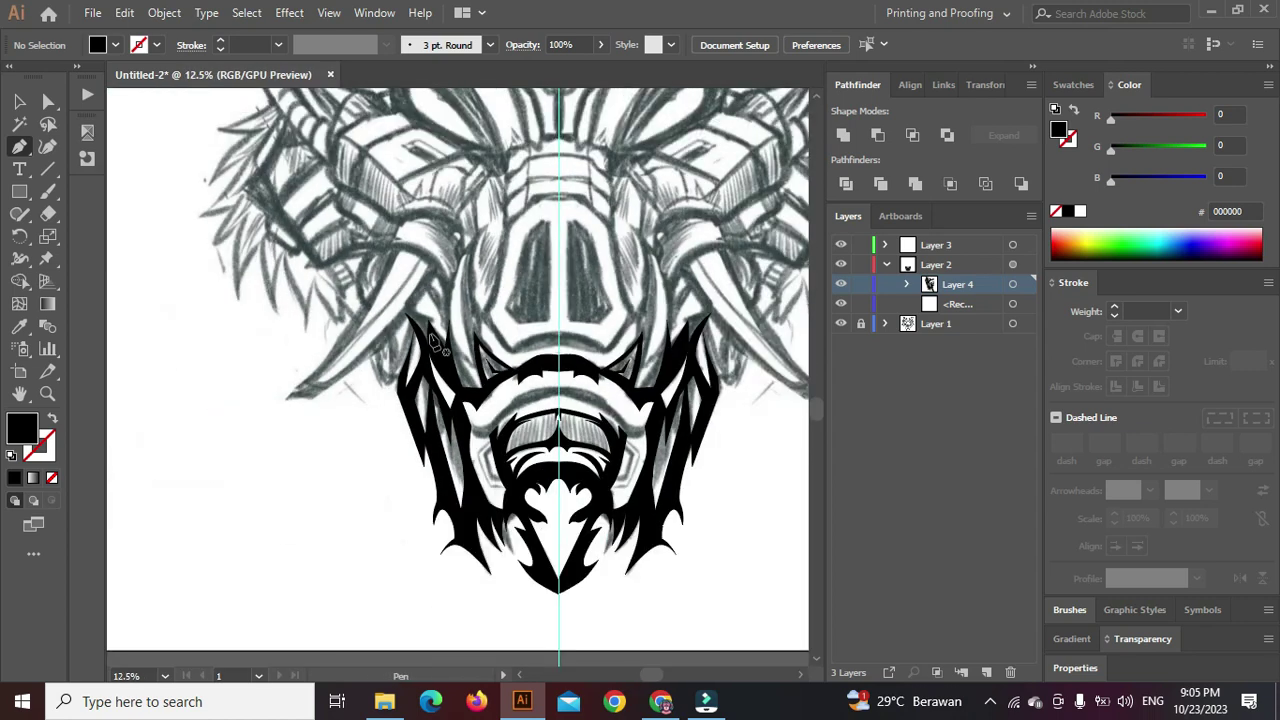
pyautogui.scroll(2, 440, 350)
pyautogui.keyDown('ctrl'); pyautogui.click(455, 377); pyautogui.keyUp('ctrl')
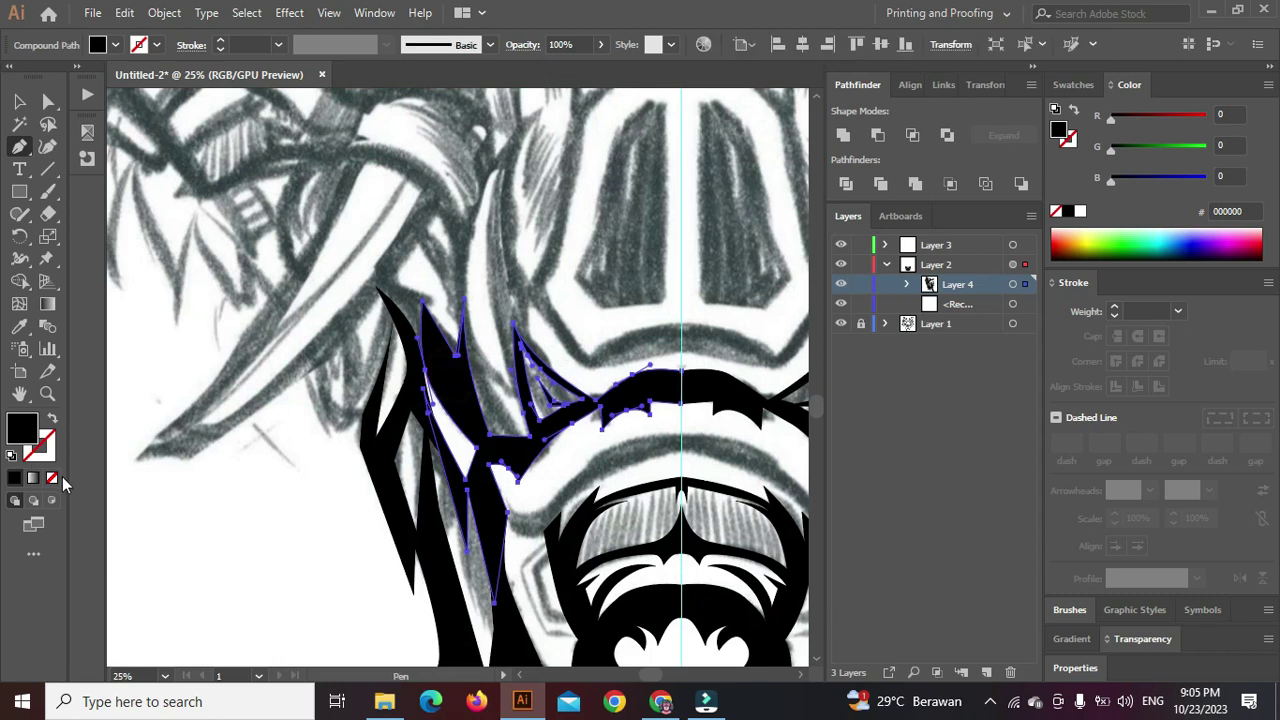
pyautogui.click(52, 477)
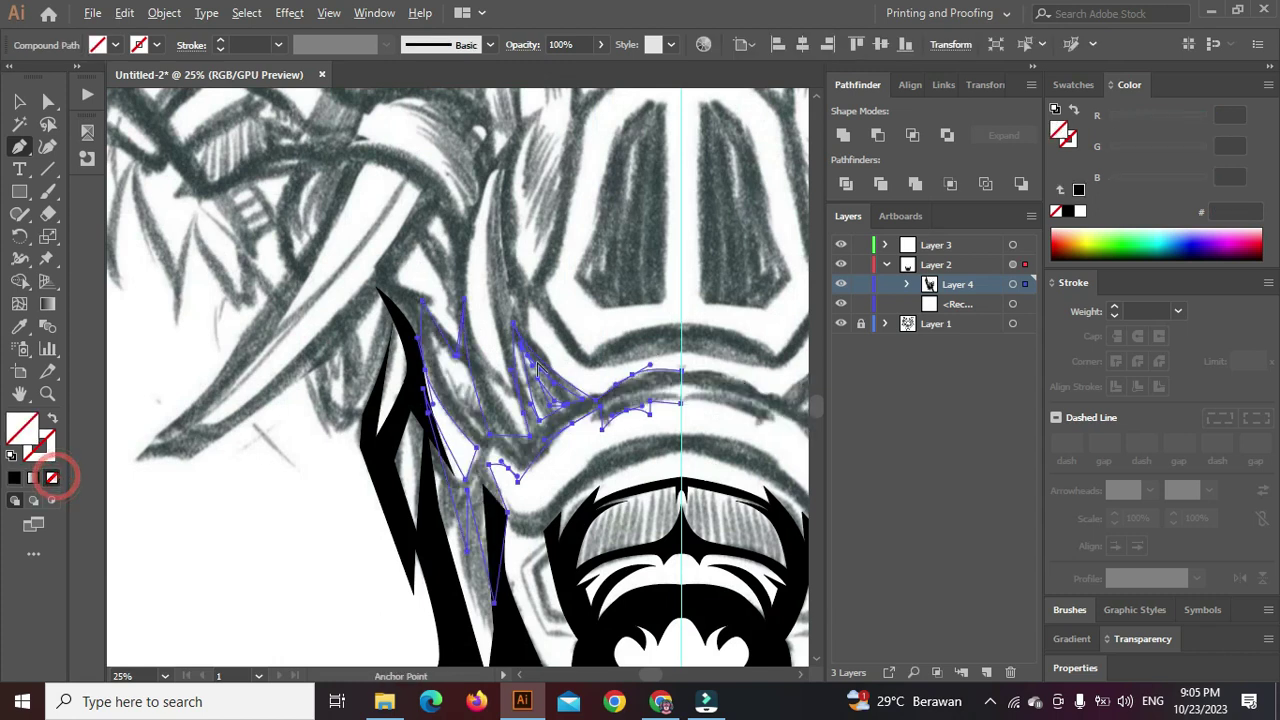
# Start tracing the left edge of the narrow white gap inside the left fur spikes with the Pen tool, and deselect the path
pyautogui.scroll(2, 360, 395)
pyautogui.scroll(-3, 360, 395)
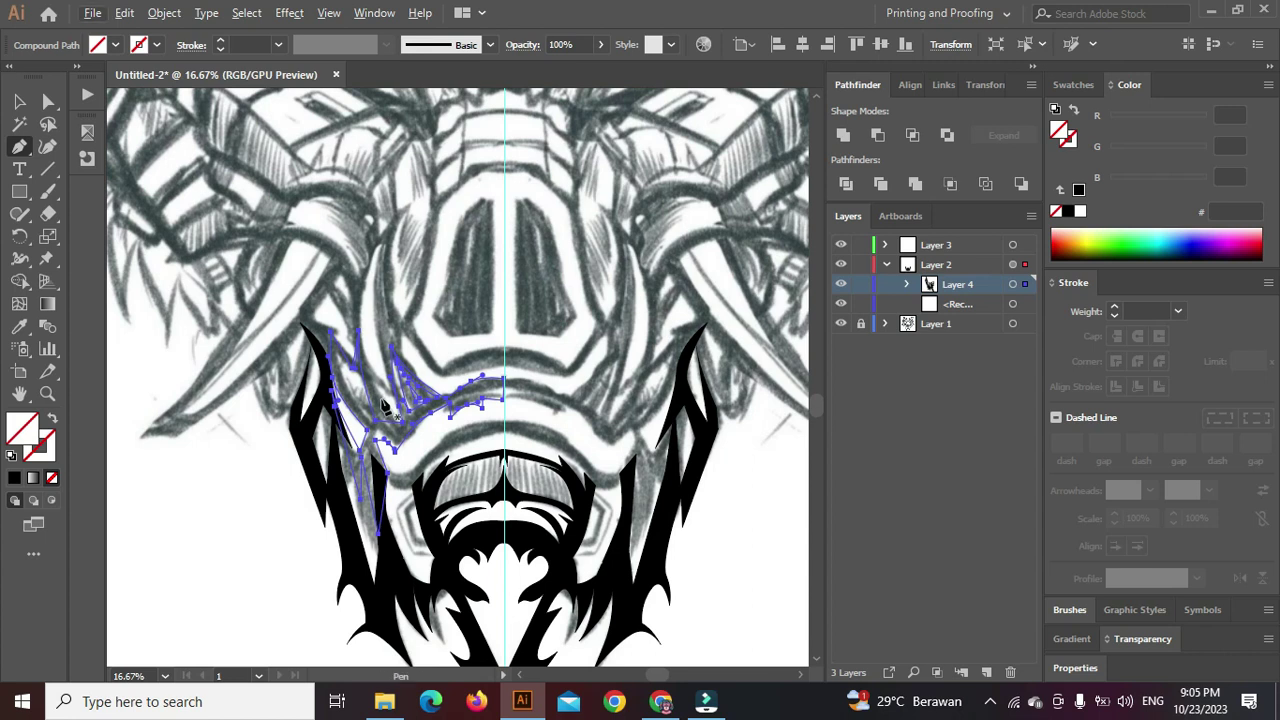
pyautogui.scroll(2, 384, 405)
pyautogui.scroll(1, 323, 355)
pyautogui.click(275, 296)
pyautogui.click(333, 443)
pyautogui.moveTo(354, 473); pyautogui.dragTo(360, 483)
pyautogui.keyDown('ctrl'); pyautogui.click(386, 457); pyautogui.keyUp('ctrl')
pyautogui.keyDown('ctrl'); pyautogui.click(382, 457); pyautogui.keyUp('ctrl')
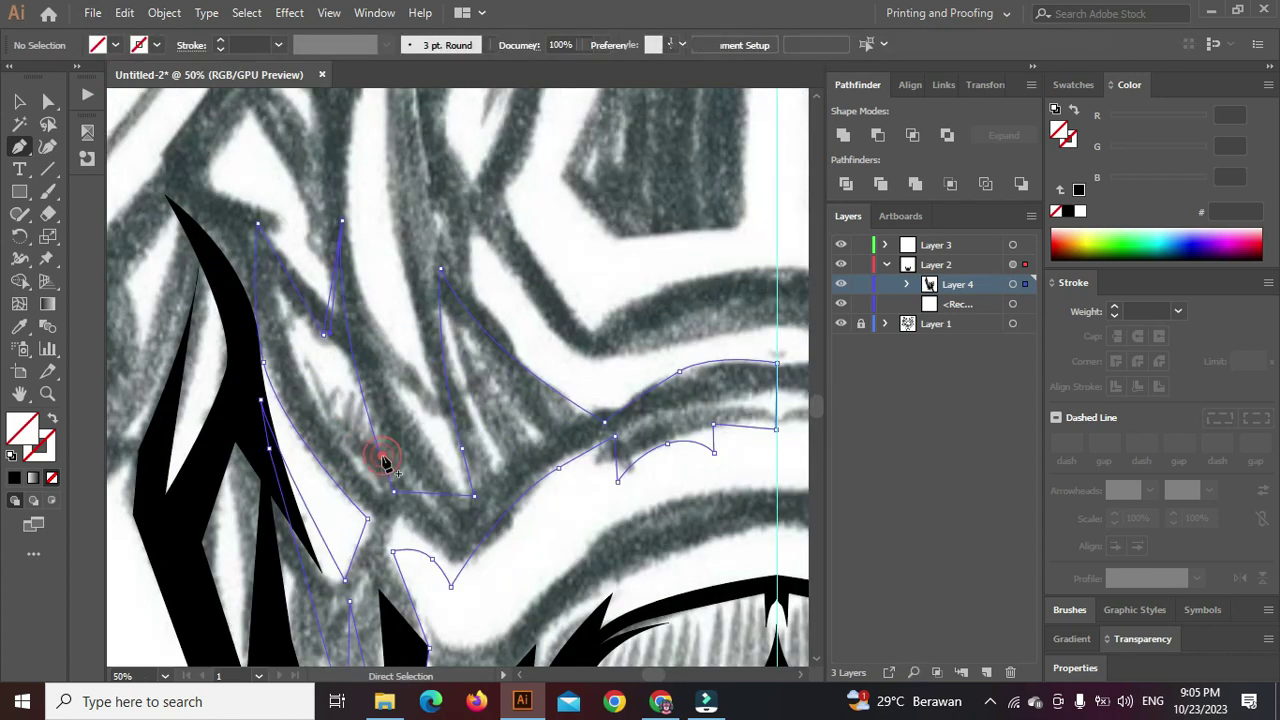
# Resume the open path of the fur gap and give it a black stroke with no fill
pyautogui.click(15, 483)
pyautogui.hotkey('ctrl', 'z')
pyautogui.keyDown('ctrl'); pyautogui.click(330, 421); pyautogui.keyUp('ctrl')
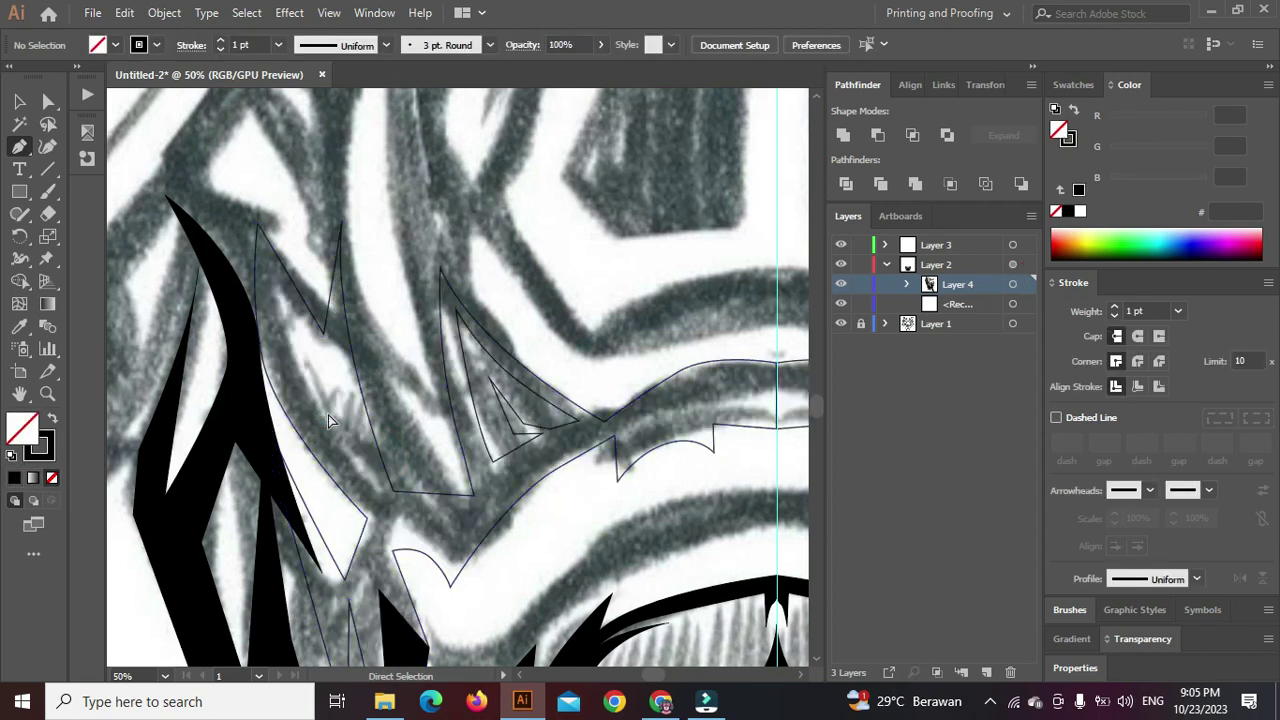
pyautogui.keyDown('ctrl'); pyautogui.click(332, 443); pyautogui.keyUp('ctrl')
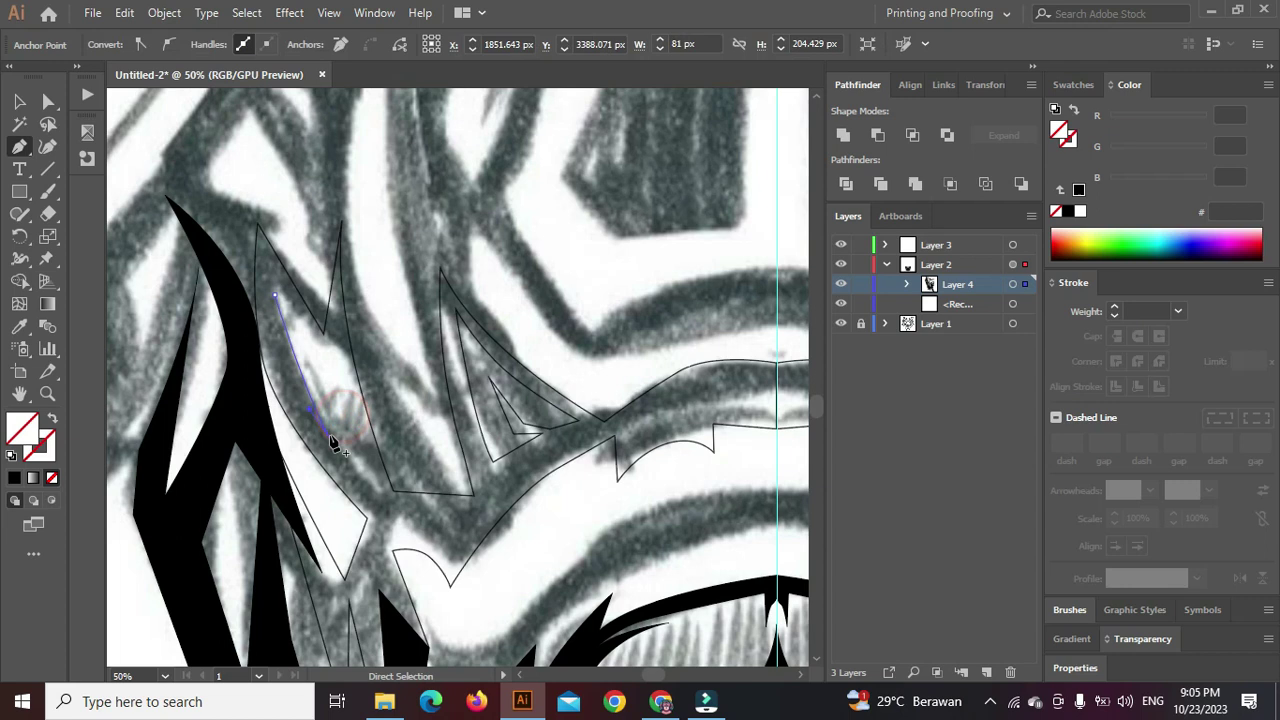
pyautogui.click(333, 443)
pyautogui.click(15, 483)
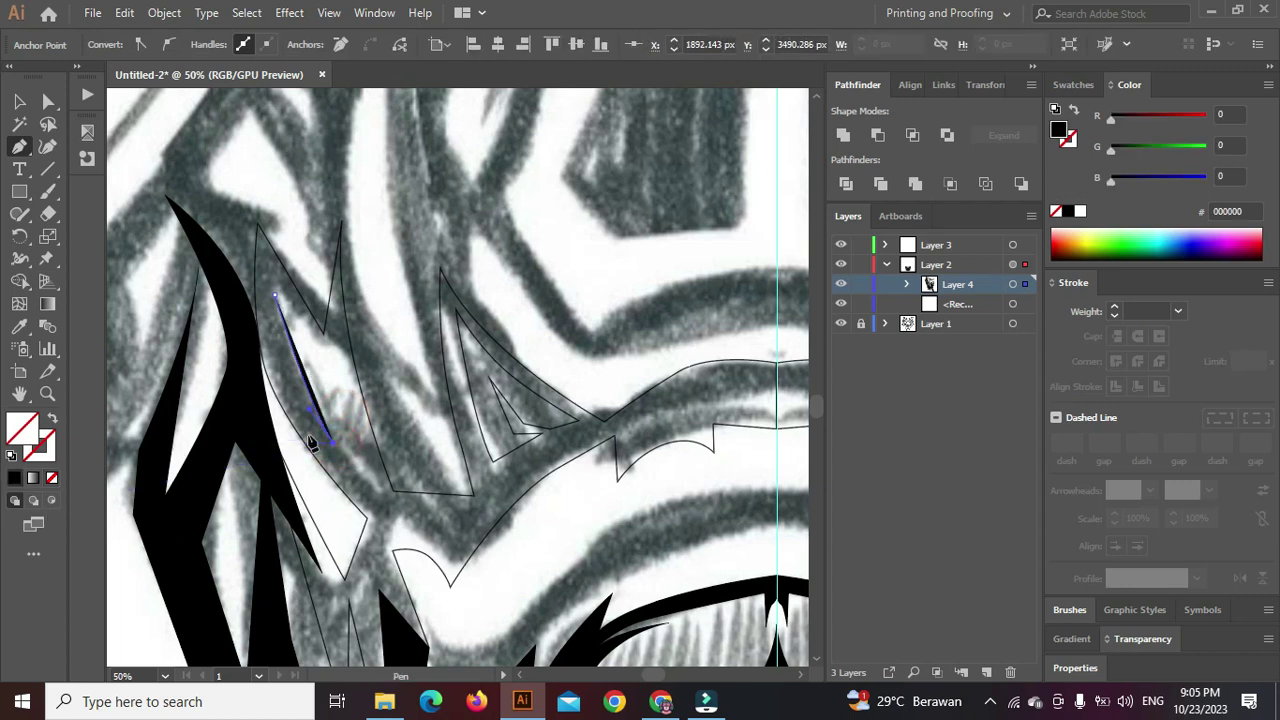
pyautogui.hotkey('shift', 'x')
# Close the path around the fur gap as a narrow pointed outline and adjust its anchor points to the sketch
pyautogui.click(379, 495)
pyautogui.hotkey('ctrl', 'z')
pyautogui.click(346, 373)
pyautogui.click(275, 296)
pyautogui.press('ctrl')
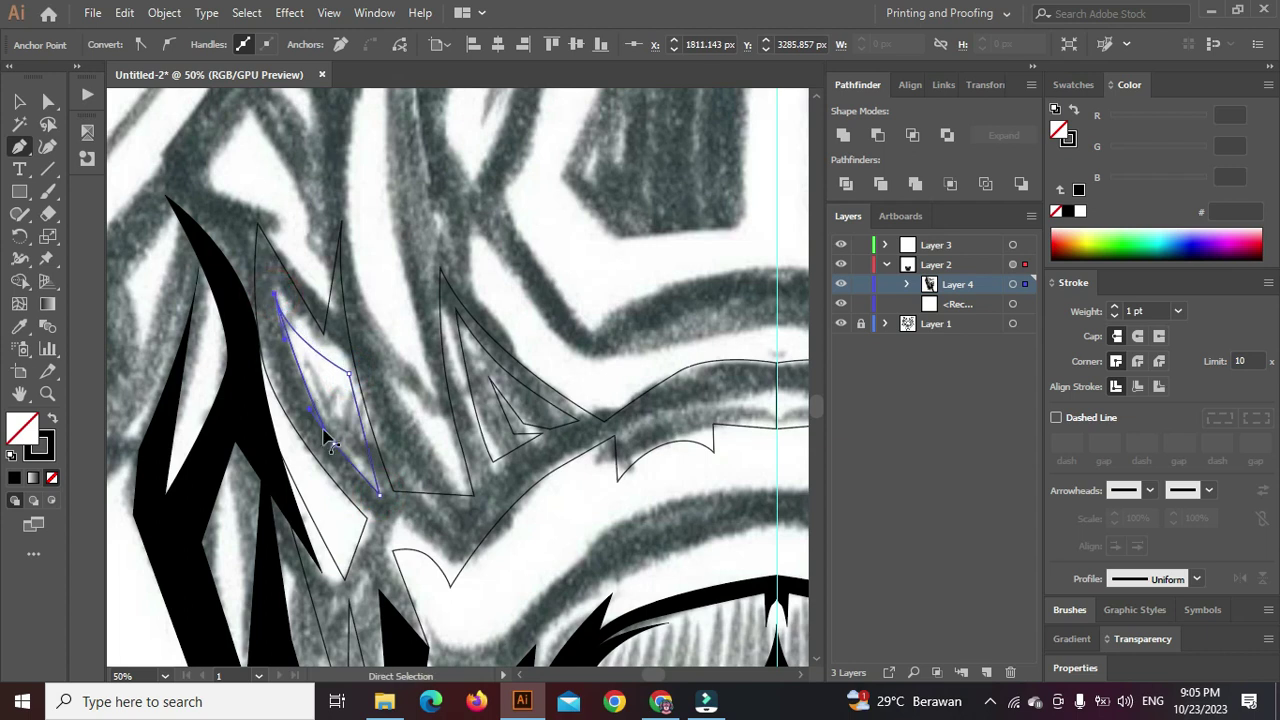
pyautogui.moveTo(326, 437); pyautogui.dragTo(325, 432)
pyautogui.moveTo(348, 373); pyautogui.dragTo(337, 371)
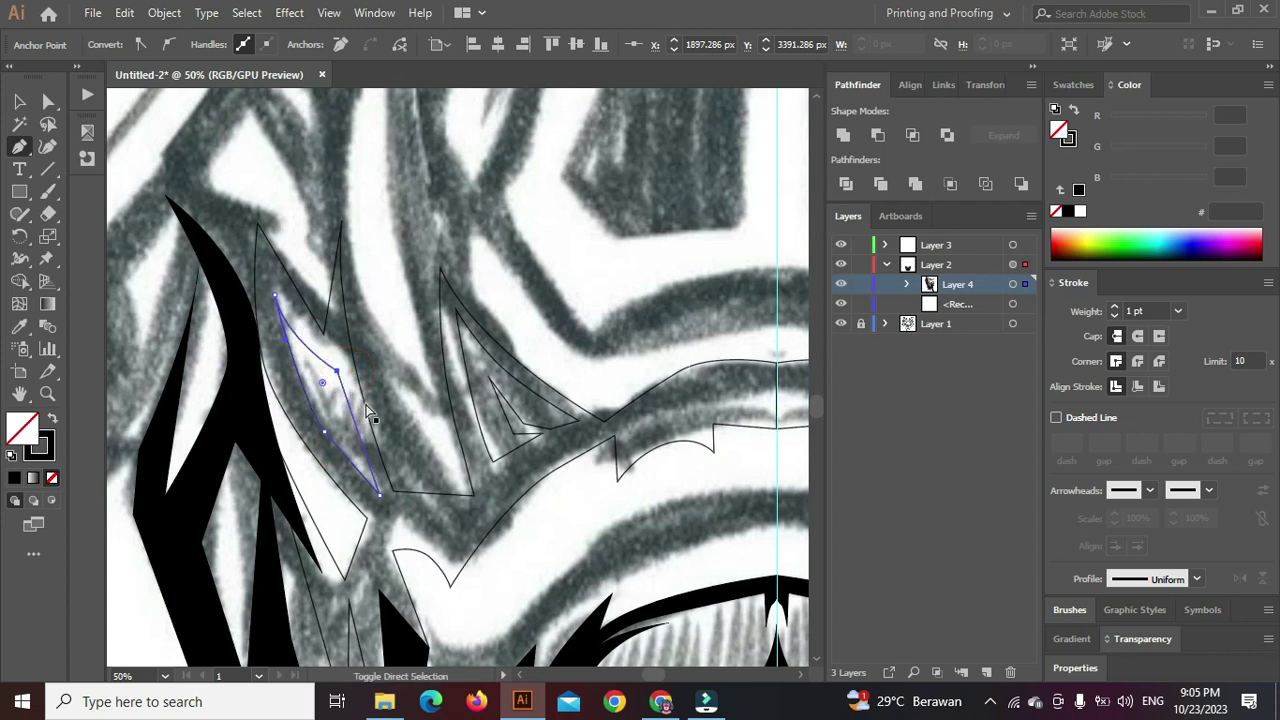
# Cut the gap outline out of the fur shape with Minus Front, swap fill and stroke to make it solid black, and deselect it
pyautogui.hotkey('ctrl', 'a')
pyautogui.click(880, 143)
pyautogui.scroll(-2, 387, 331)
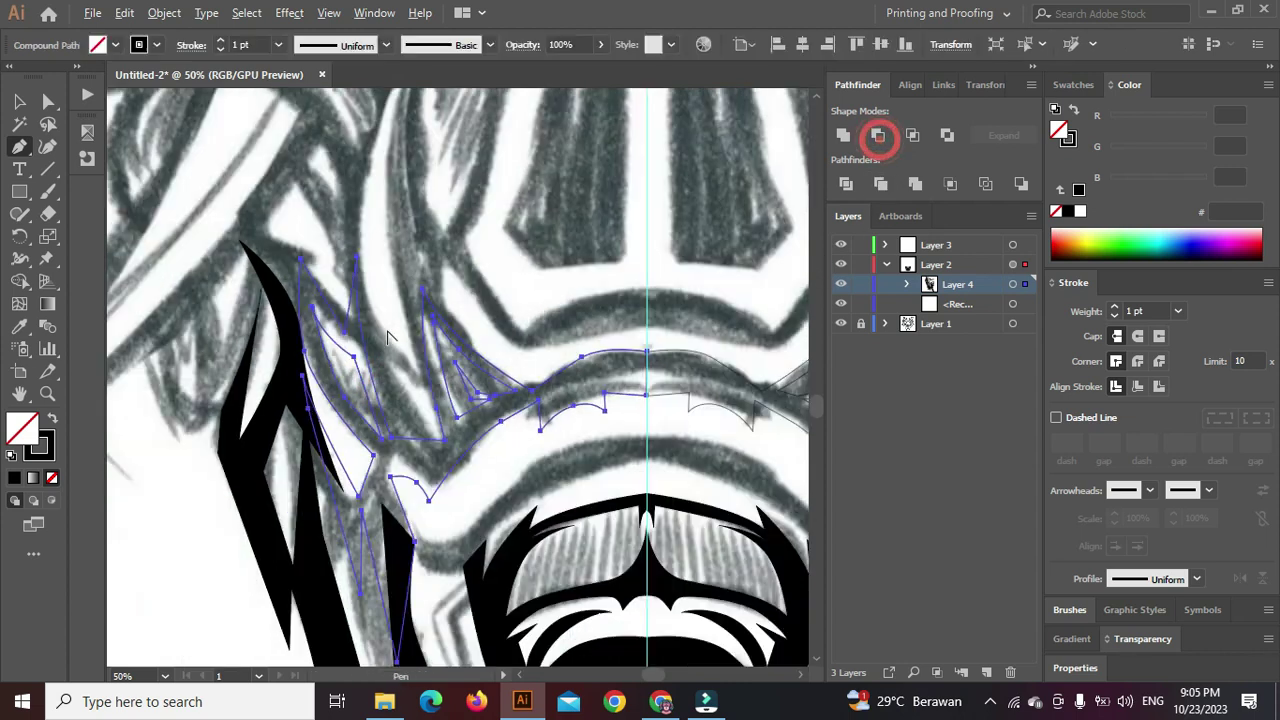
pyautogui.hotkey('shift', 'x')
pyautogui.keyDown('ctrl'); pyautogui.click(422, 262); pyautogui.keyUp('ctrl')
# Move the anchor point at the base of the left fur spikes slightly upward and deselect the shape
pyautogui.scroll(2, 362, 400)
pyautogui.keyDown('ctrl'); pyautogui.click(381, 434); pyautogui.keyUp('ctrl')
pyautogui.moveTo(391, 448)
pyautogui.mouseDown()
pyautogui.moveTo(378, 460)
pyautogui.moveTo(404, 430)
pyautogui.moveTo(391, 435)
pyautogui.mouseUp()
pyautogui.keyDown('ctrl'); pyautogui.click(402, 335); pyautogui.keyUp('ctrl')
# Hide the sketch layer to examine the traced shapes with the new cut-out, and show the sketch again
pyautogui.scroll(-4, 402, 335)
pyautogui.scroll(-1, 458, 351)
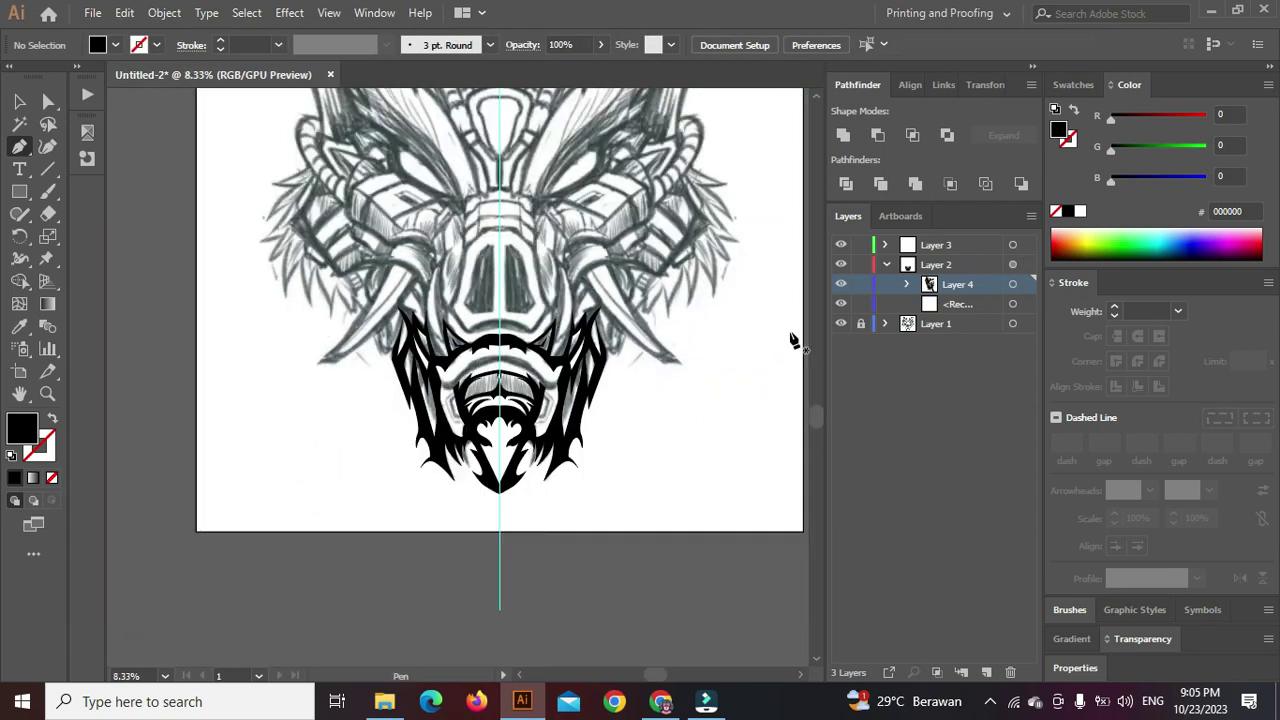
pyautogui.click(840, 324)
pyautogui.scroll(-1, 530, 383)
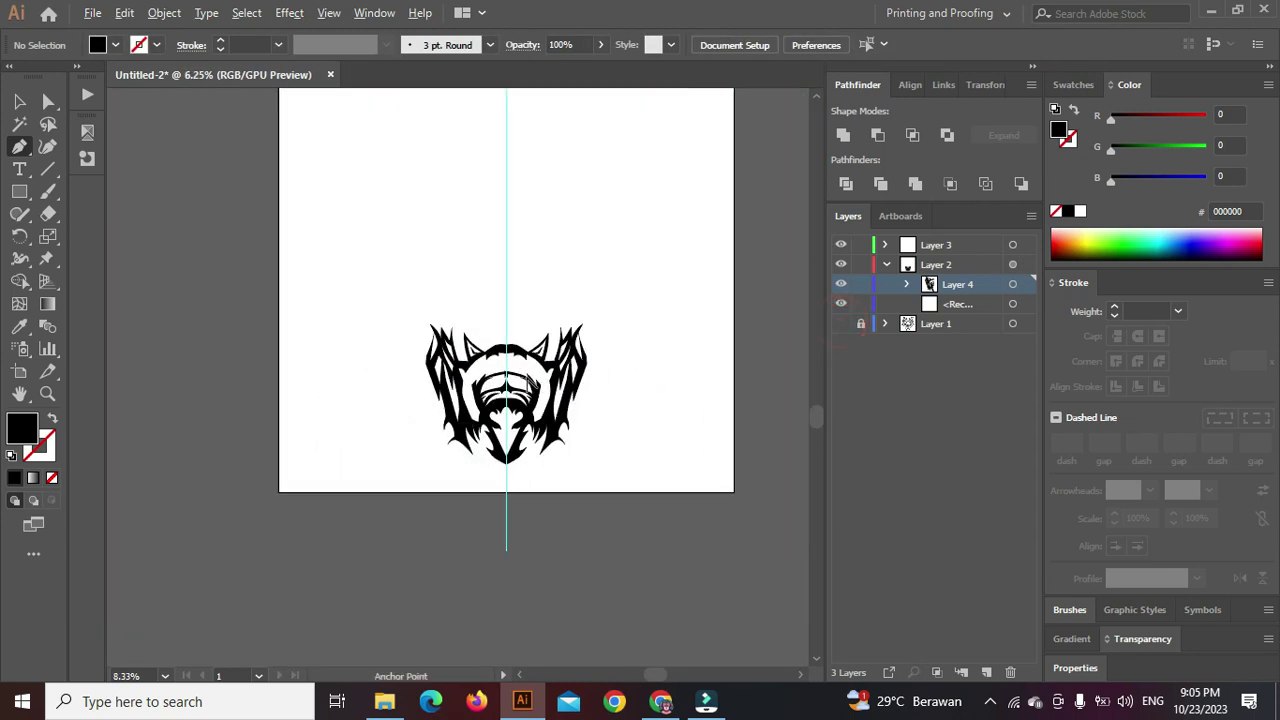
pyautogui.click(840, 324)
pyautogui.scroll(4, 445, 330)
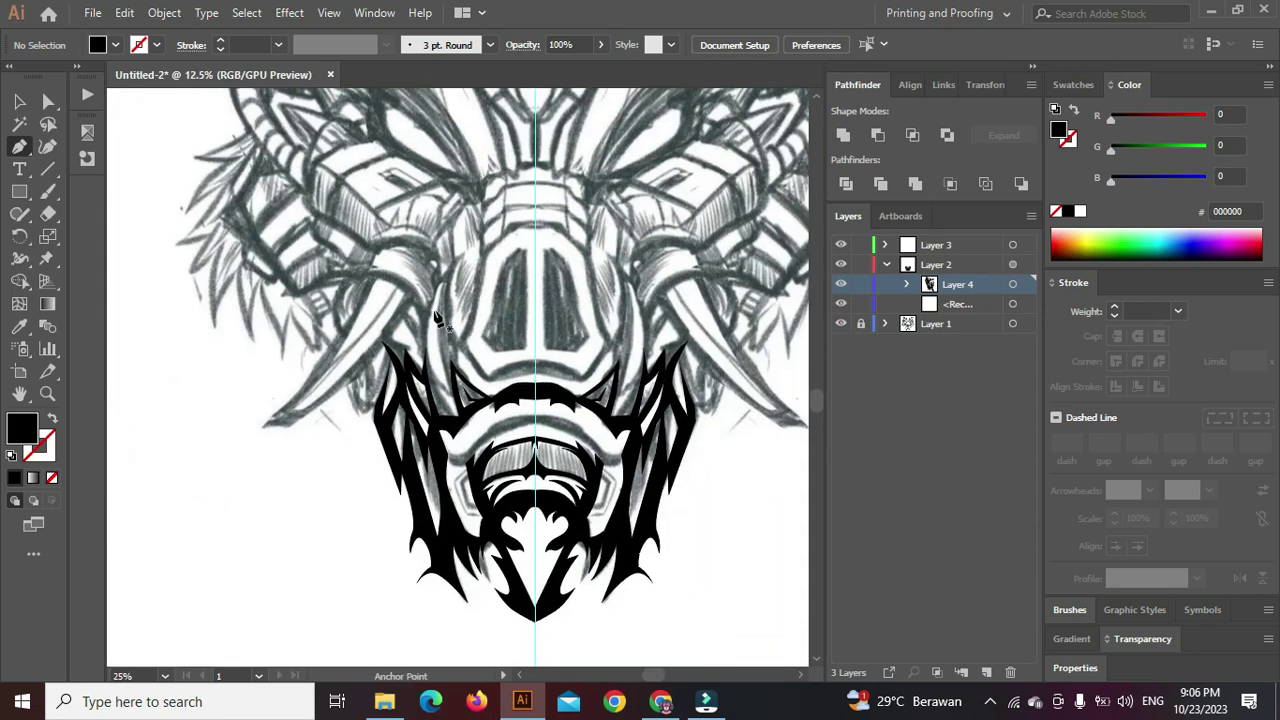
pyautogui.scroll(-3, 437, 318)
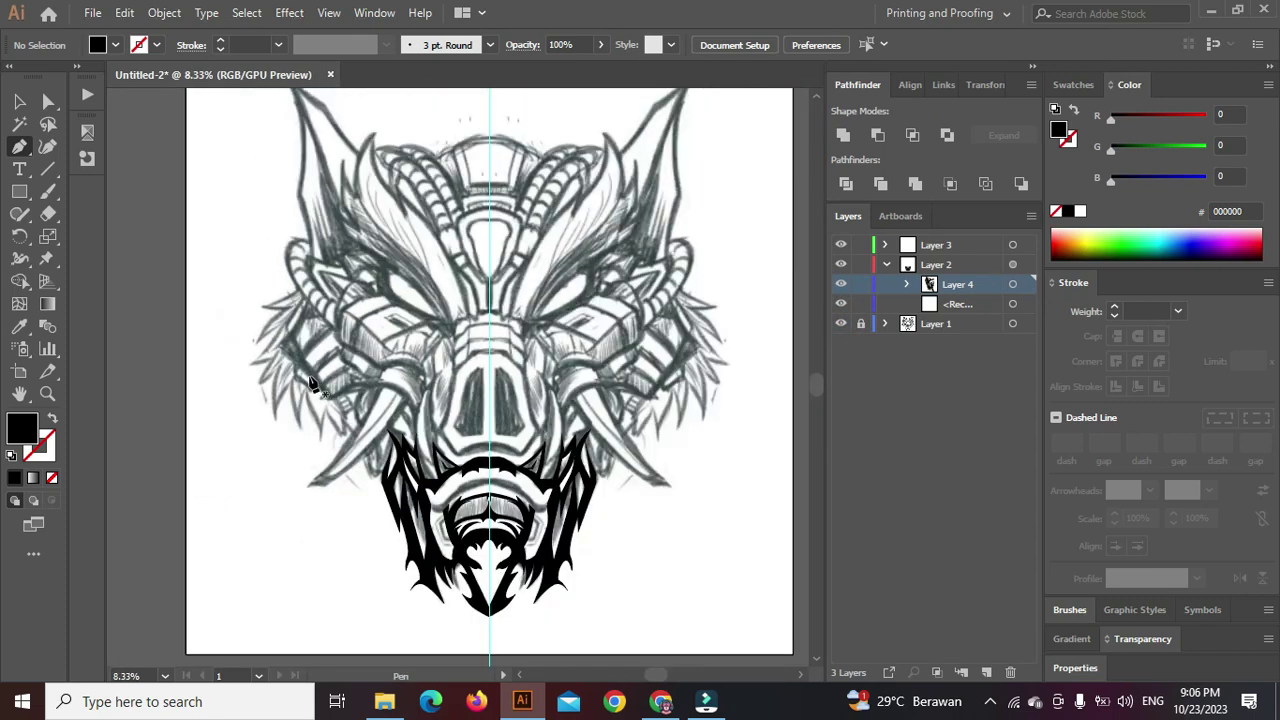
# Draw a solid black spike with a notched base between the two inner fur spikes on the left side, and deselect it
pyautogui.scroll(4, 398, 478)
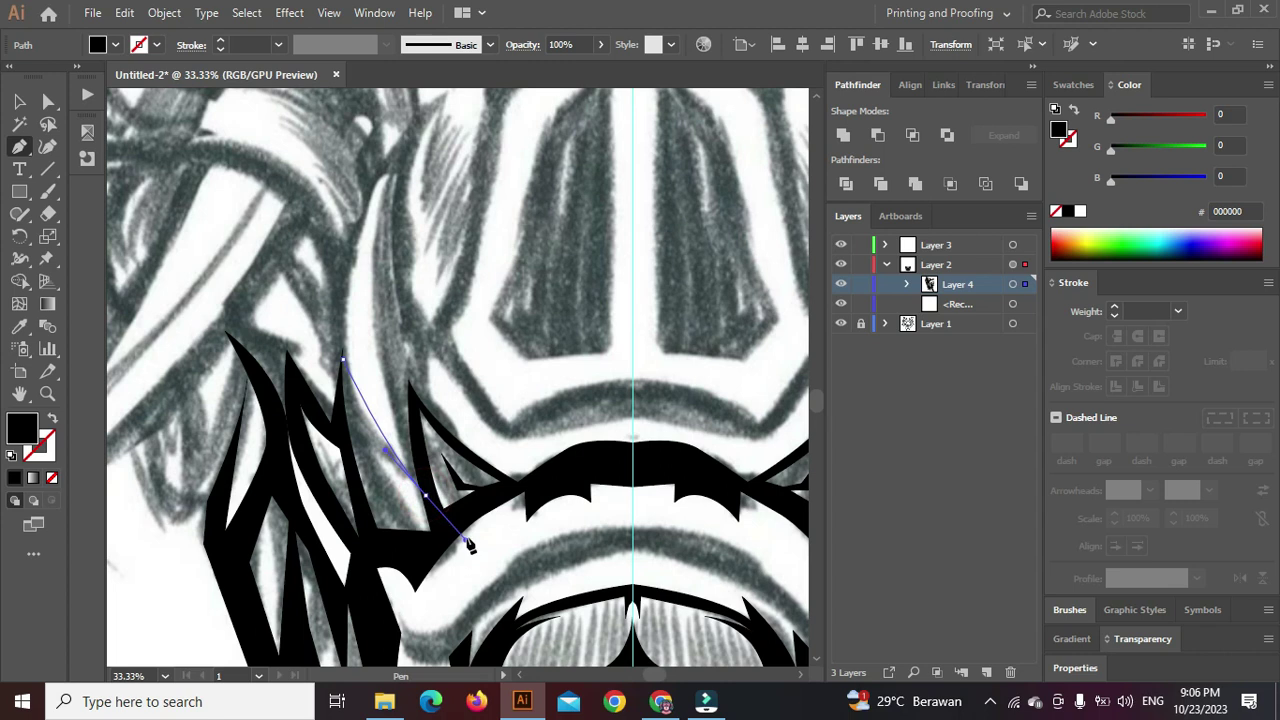
pyautogui.moveTo(467, 540); pyautogui.dragTo(466, 540)
pyautogui.click(426, 495)
pyautogui.click(434, 521)
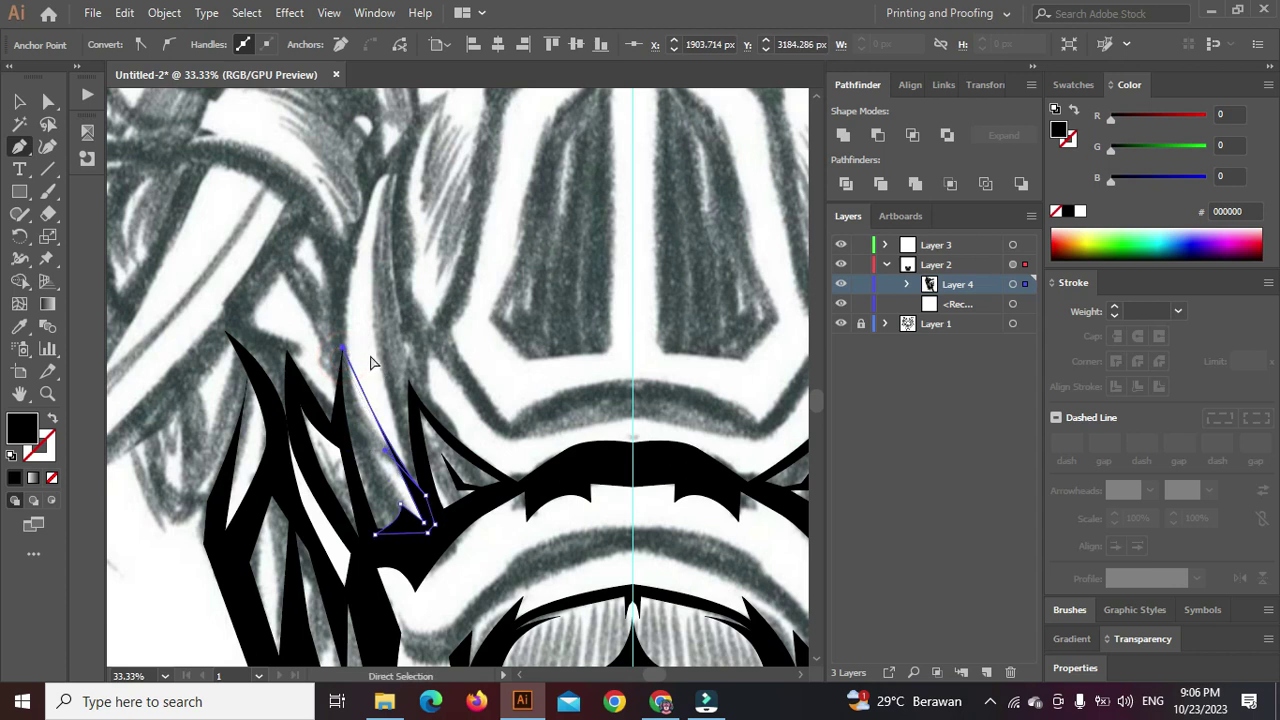
pyautogui.keyDown('ctrl'); pyautogui.click(370, 360); pyautogui.keyUp('ctrl')
# Pull the anchor point on the new spike's inner edge outward near its tip to thicken the spike, and deselect it
pyautogui.scroll(-2, 369, 363)
pyautogui.scroll(4, 374, 389)
pyautogui.keyDown('ctrl'); pyautogui.click(382, 425); pyautogui.keyUp('ctrl')
pyautogui.keyDown('ctrl'); pyautogui.click(413, 500); pyautogui.keyUp('ctrl')
pyautogui.moveTo(414, 497); pyautogui.dragTo(298, 338)
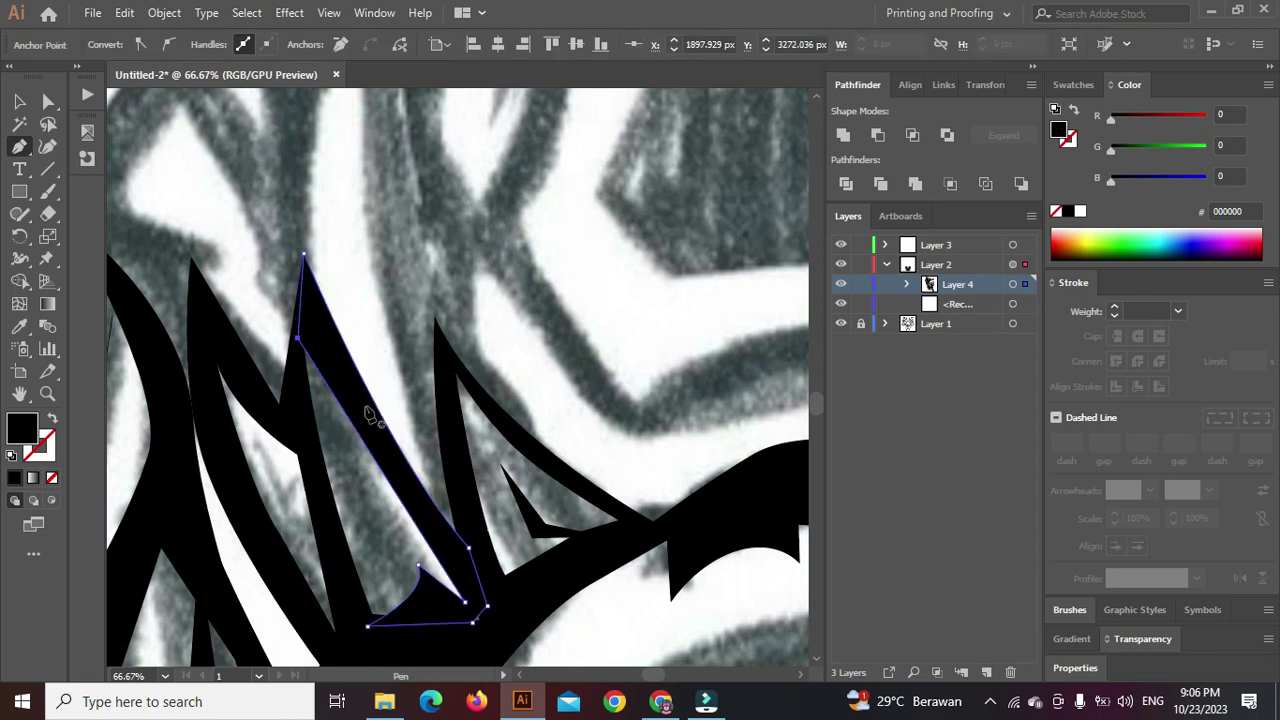
pyautogui.keyDown('ctrl'); pyautogui.click(363, 309); pyautogui.keyUp('ctrl')
# Hide the sketch layer to check the shapes with the added spike, and show the sketch again
pyautogui.scroll(-5, 363, 309)
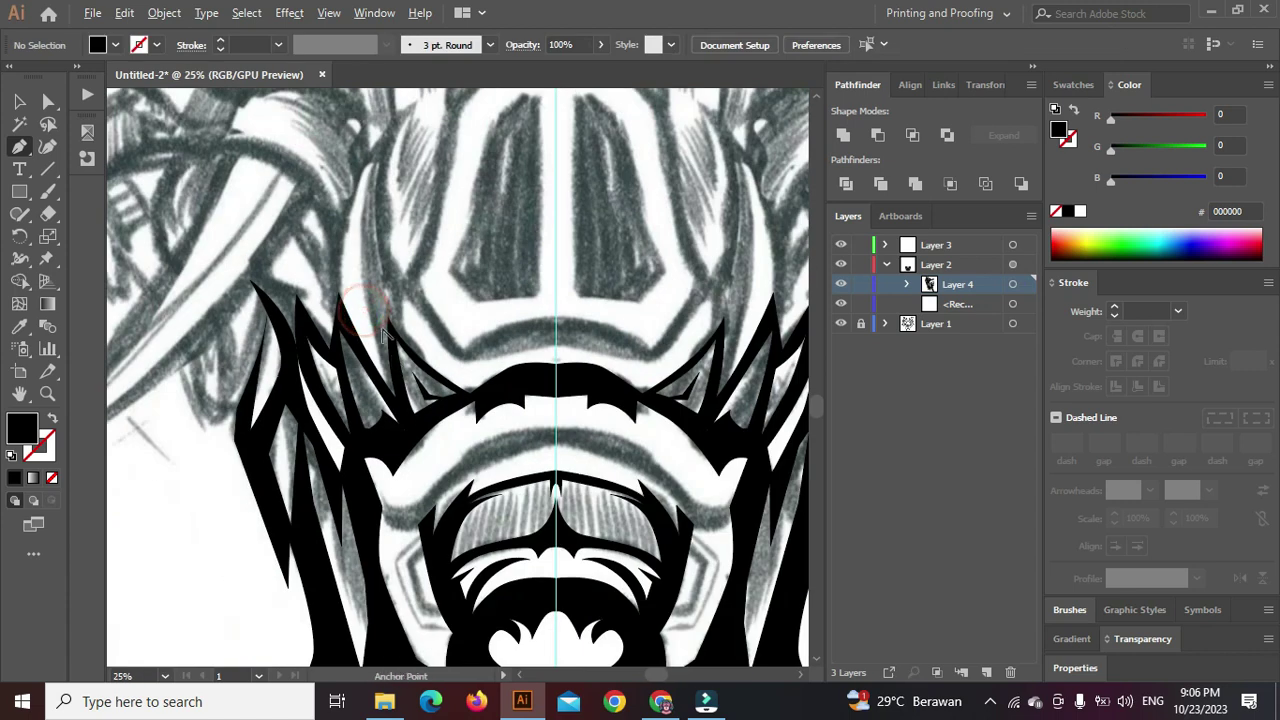
pyautogui.click(841, 325)
pyautogui.hotkey('ctrl', '-')
pyautogui.hotkey('ctrl', '-')
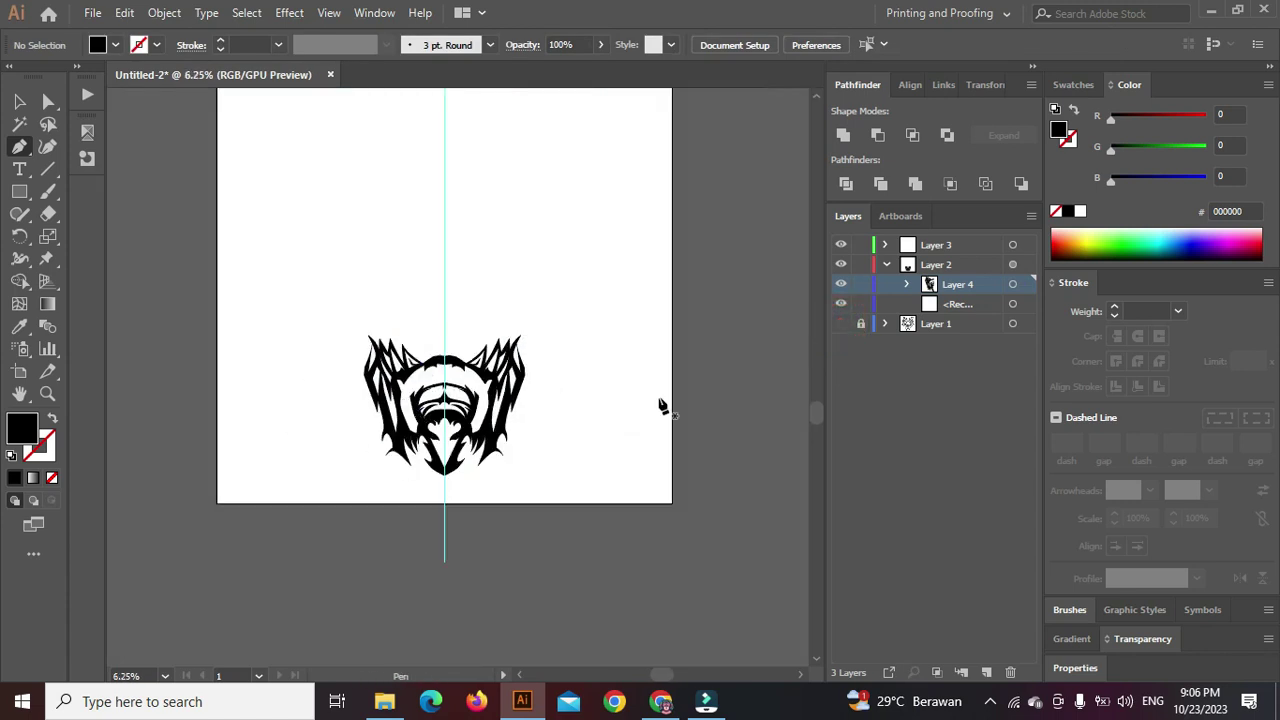
pyautogui.click(841, 324)
pyautogui.scroll(2, 447, 375)
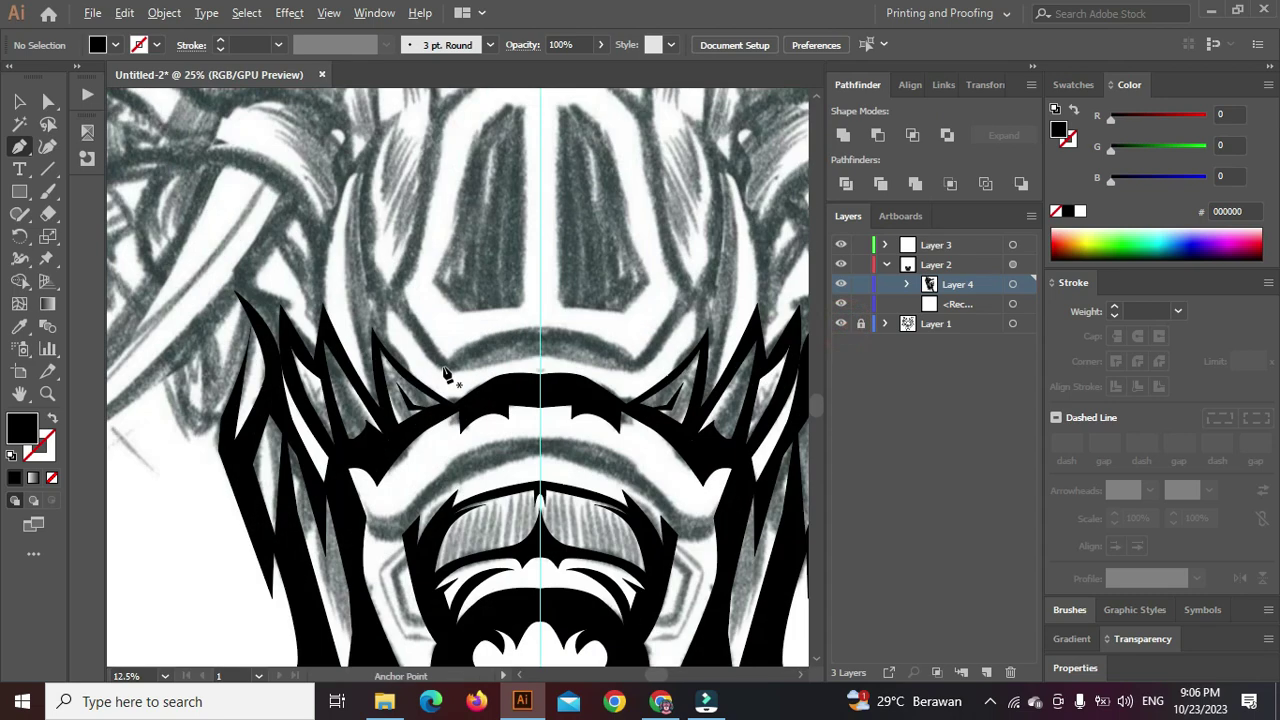
# Move the new spike's base corner down into the lip shape and raise the notch point at its base, then deselect it
pyautogui.scroll(2, 405, 400)
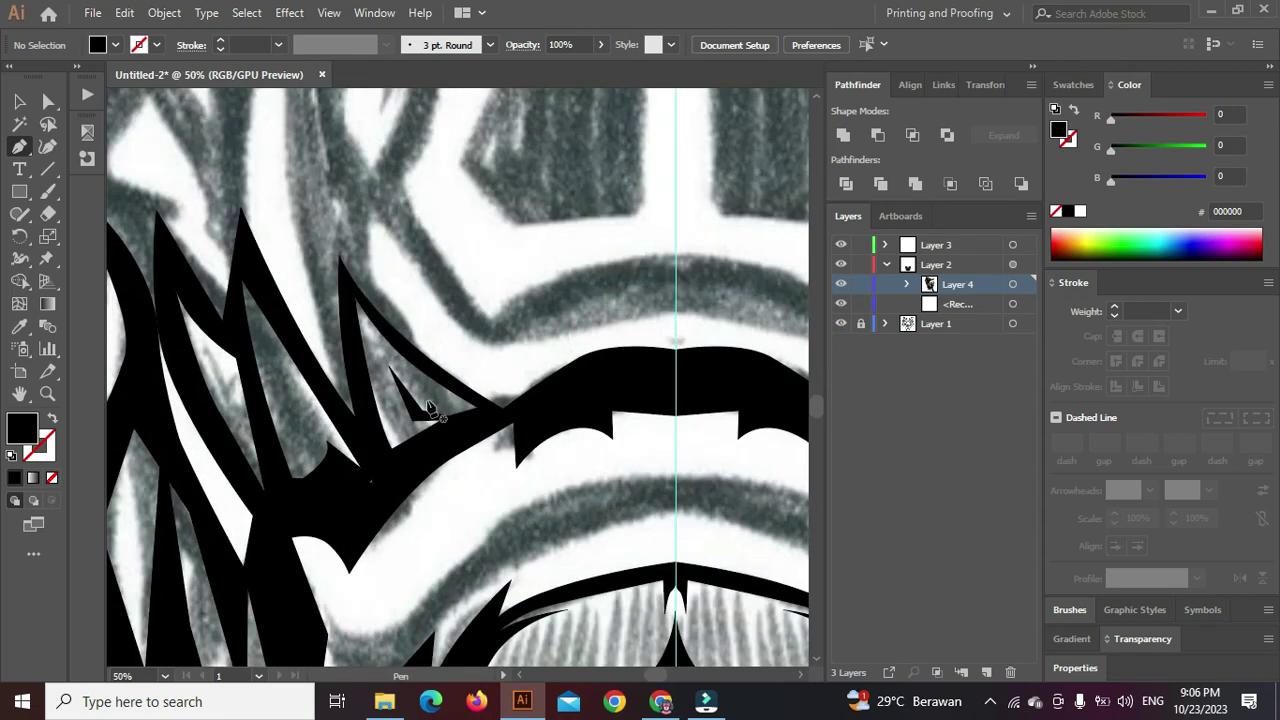
pyautogui.keyDown('ctrl'); pyautogui.click(368, 481); pyautogui.keyUp('ctrl')
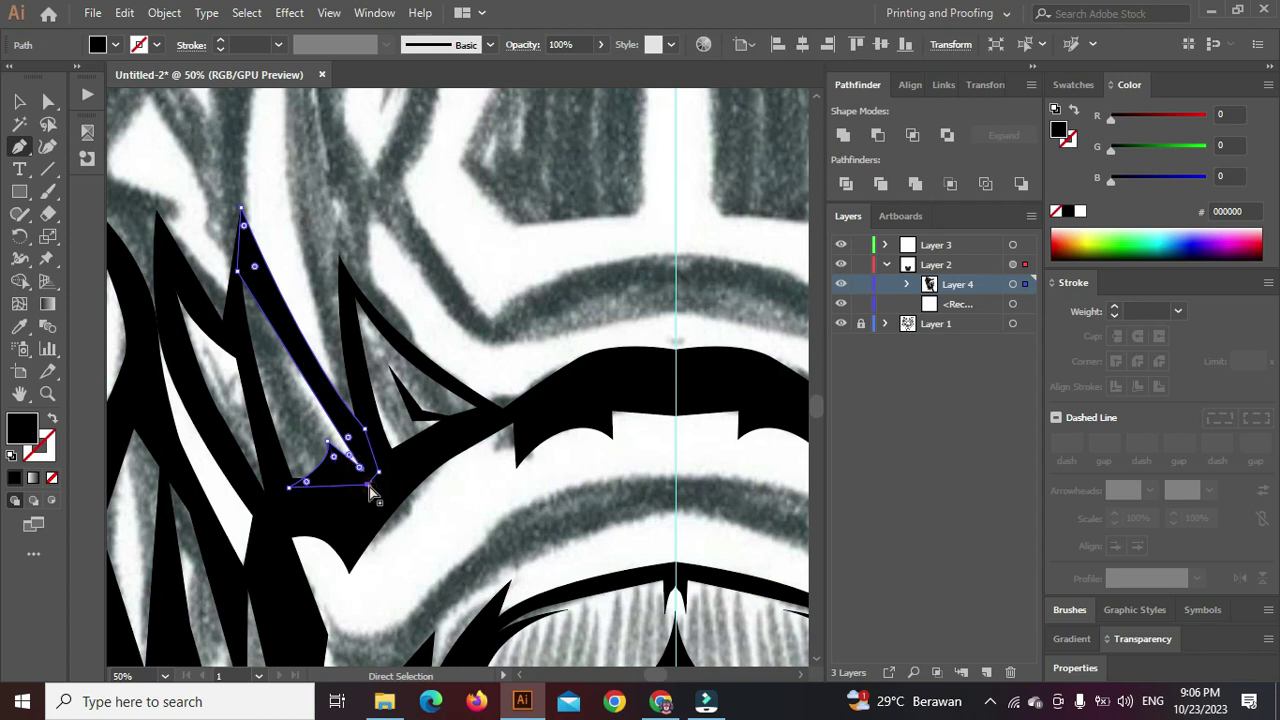
pyautogui.keyDown('ctrl'); pyautogui.moveTo(369, 485); pyautogui.dragTo(380, 505); pyautogui.keyUp('ctrl')
pyautogui.keyDown('ctrl'); pyautogui.click(443, 514); pyautogui.keyUp('ctrl')
pyautogui.keyDown('ctrl'); pyautogui.click(327, 444); pyautogui.keyUp('ctrl')
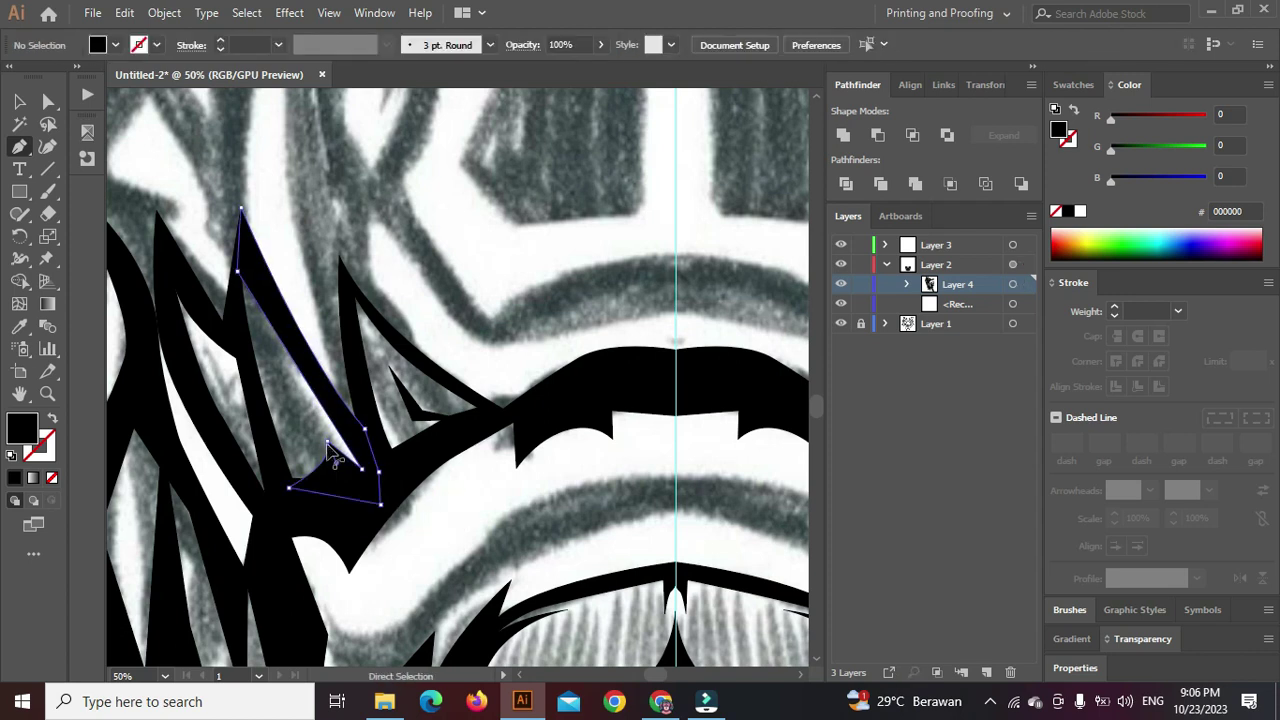
pyautogui.keyDown('ctrl'); pyautogui.moveTo(327, 444); pyautogui.dragTo(312, 420); pyautogui.keyUp('ctrl')
pyautogui.keyDown('ctrl'); pyautogui.click(438, 491); pyautogui.keyUp('ctrl')
# Shift the anchor point below the spike's tip downward along its inner edge to thicken the upper part, and deselect it
pyautogui.scroll(-2, 438, 490)
pyautogui.scroll(2, 358, 408)
pyautogui.keyDown('ctrl'); pyautogui.click(327, 380); pyautogui.keyUp('ctrl')
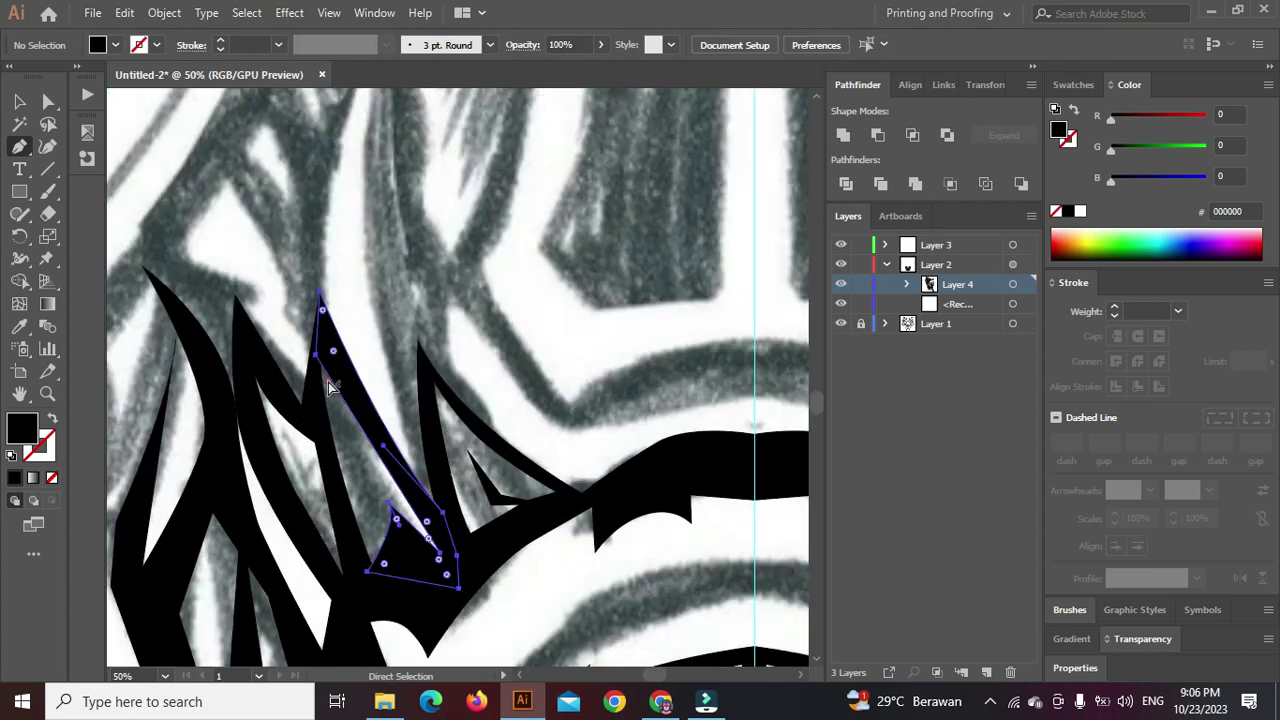
pyautogui.keyDown('ctrl'); pyautogui.moveTo(318, 357); pyautogui.dragTo(326, 402); pyautogui.keyUp('ctrl')
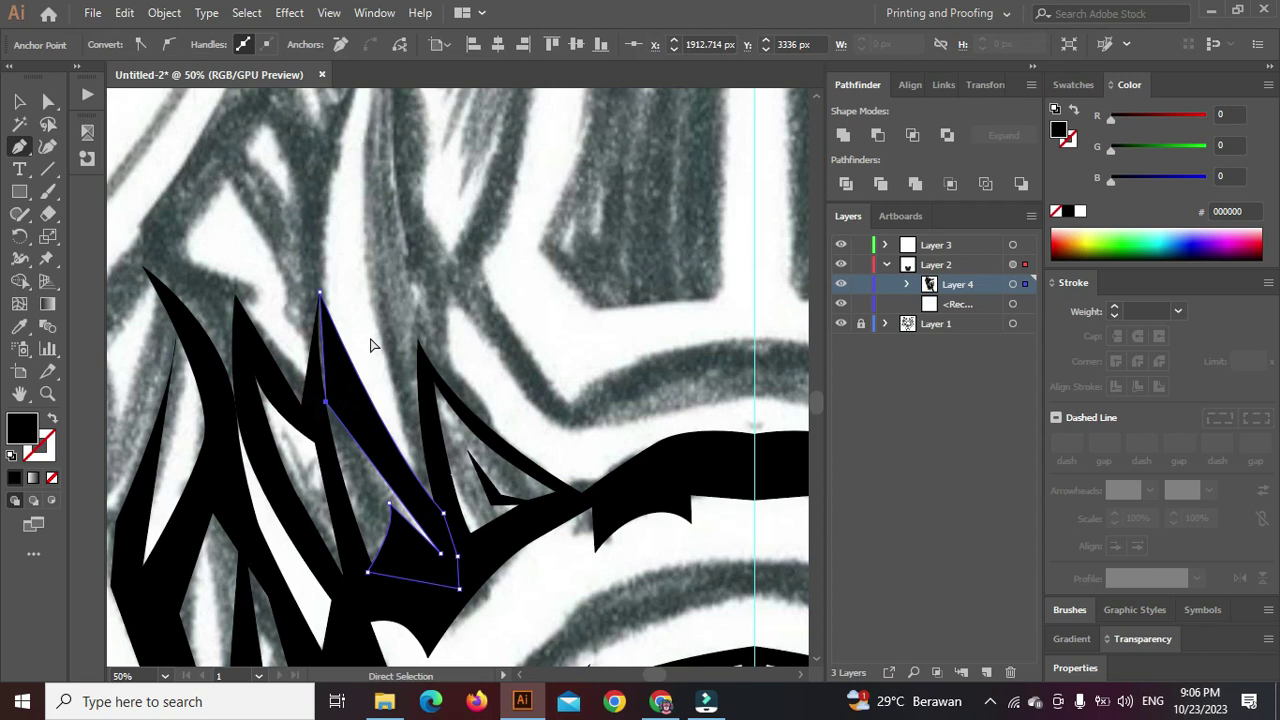
pyautogui.keyDown('ctrl'); pyautogui.click(370, 338); pyautogui.keyUp('ctrl')
# Add an anchor point on the spike's outer edge, pull it over the adjacent fur shape, and unite the two shapes
pyautogui.scroll(-2, 398, 338)
pyautogui.scroll(-1, 447, 352)
pyautogui.scroll(5, 429, 349)
pyautogui.keyDown('ctrl'); pyautogui.click(363, 366); pyautogui.keyUp('ctrl')
pyautogui.keyDown('ctrl'); pyautogui.click(354, 343); pyautogui.keyUp('ctrl')
pyautogui.keyDown('ctrl'); pyautogui.click(355, 343); pyautogui.keyUp('ctrl')
pyautogui.click(352, 340)
pyautogui.keyDown('ctrl'); pyautogui.moveTo(352, 339); pyautogui.dragTo(336, 344); pyautogui.keyUp('ctrl')
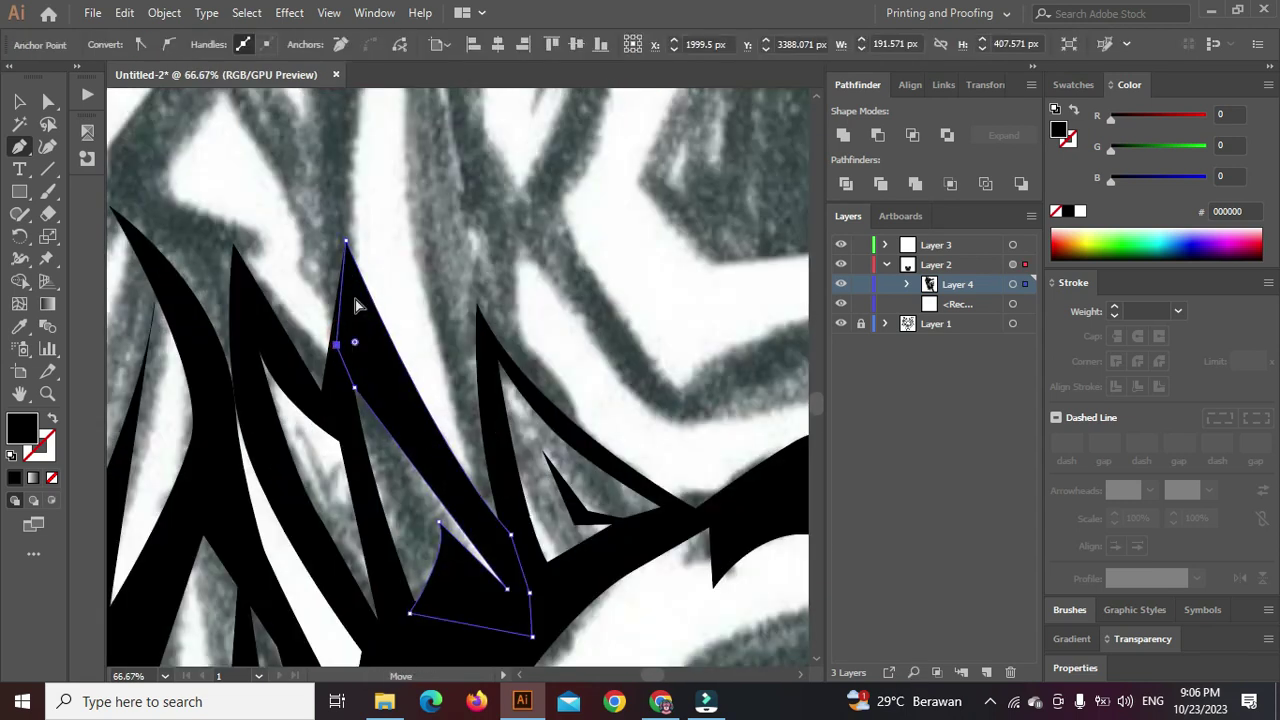
pyautogui.keyDown('ctrl'); pyautogui.keyDown('shift'); pyautogui.click(338, 368); pyautogui.keyUp('shift'); pyautogui.keyUp('ctrl')
pyautogui.click(843, 135)
# Adjust the upper anchor points of the two narrow gaps in the united fur shape, and deselect it
pyautogui.scroll(-1, 402, 428)
pyautogui.keyDown('ctrl'); pyautogui.click(361, 372); pyautogui.keyUp('ctrl')
pyautogui.keyDown('ctrl'); pyautogui.click(353, 363); pyautogui.keyUp('ctrl')
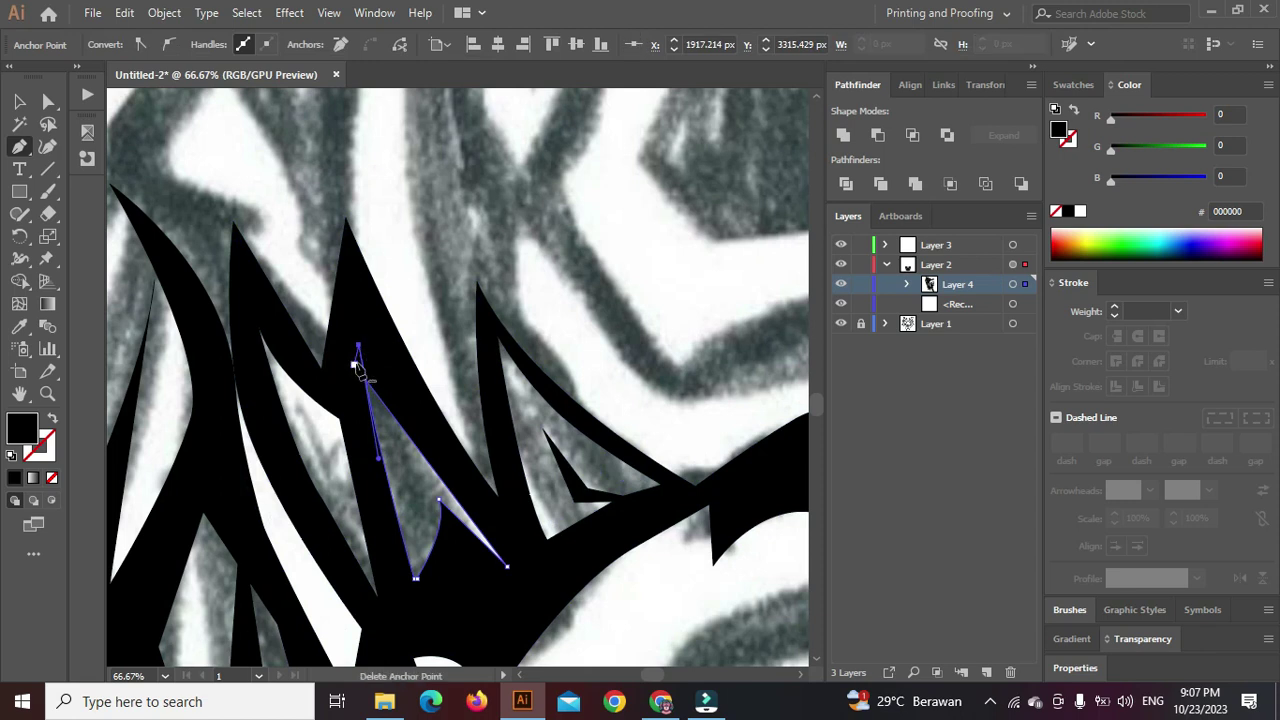
pyautogui.keyDown('ctrl'); pyautogui.click(355, 364); pyautogui.keyUp('ctrl')
pyautogui.keyDown('ctrl'); pyautogui.click(340, 422); pyautogui.keyUp('ctrl')
pyautogui.moveTo(340, 422); pyautogui.dragTo(318, 400)
pyautogui.keyDown('ctrl'); pyautogui.click(318, 246); pyautogui.keyUp('ctrl')
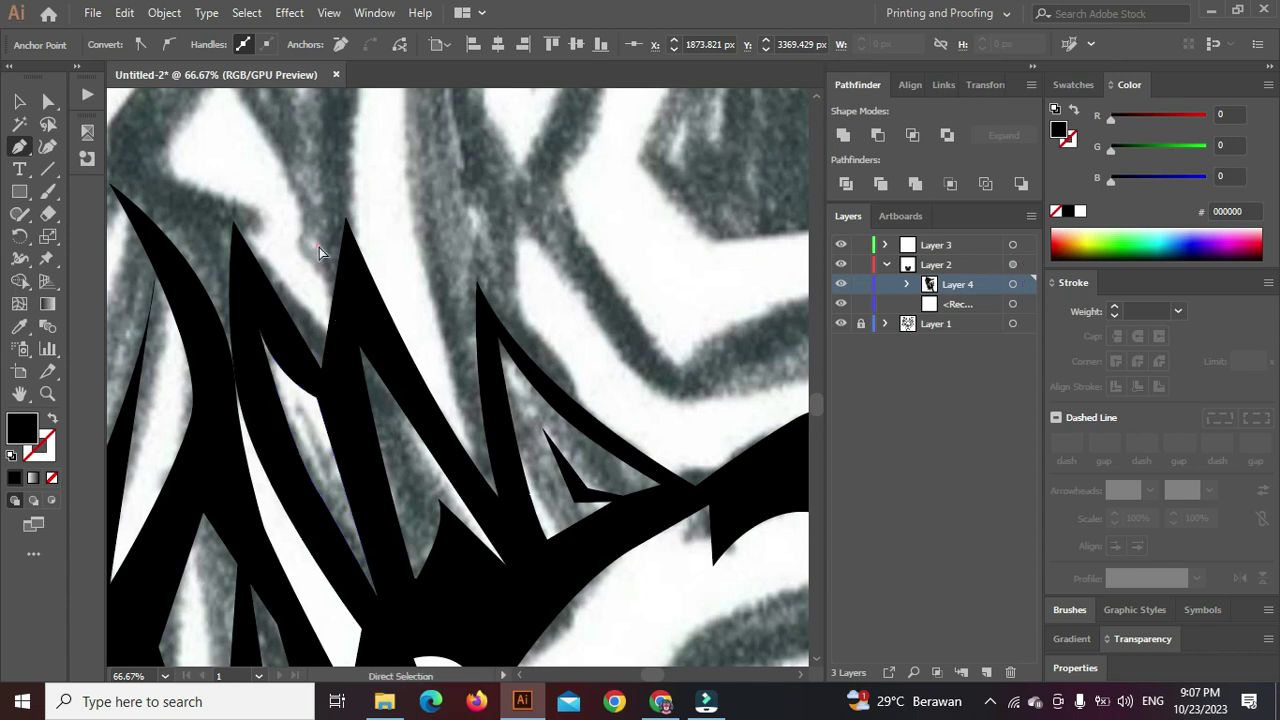
# Reshape the inner edge of the left fur gap by shifting its corner anchor point and curve
pyautogui.scroll(-4, 318, 246)
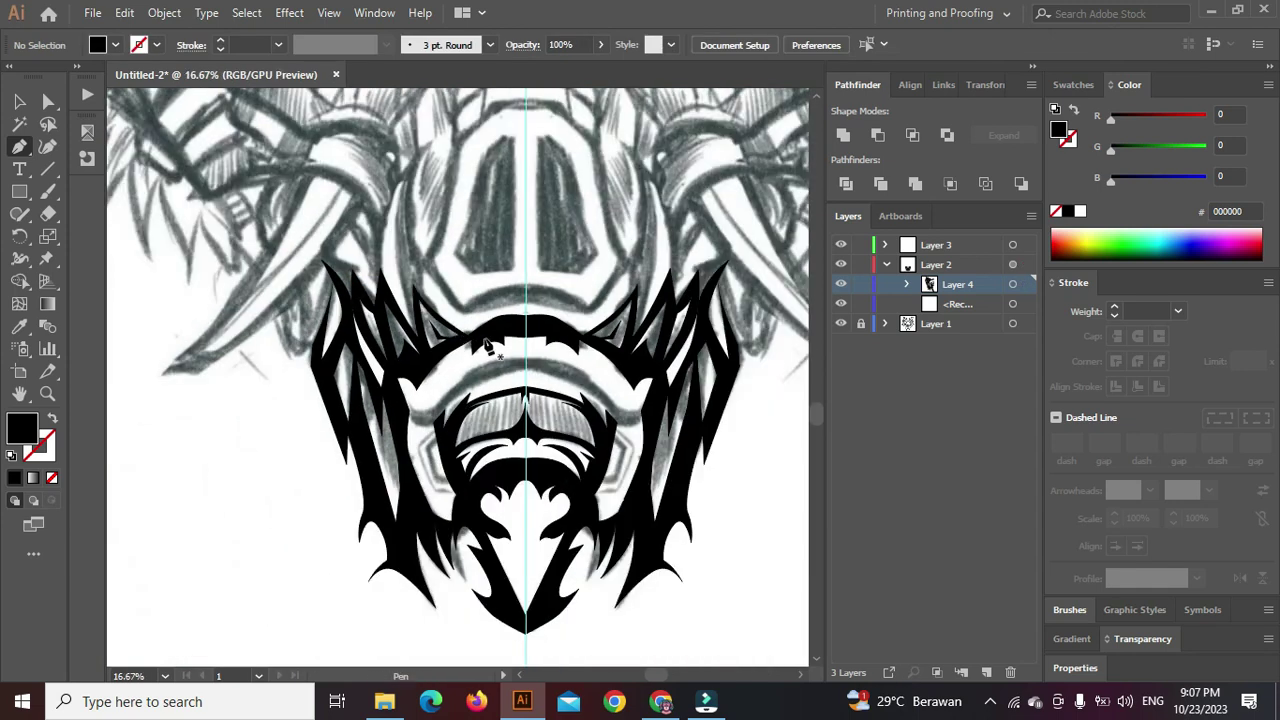
pyautogui.scroll(3, 449, 355)
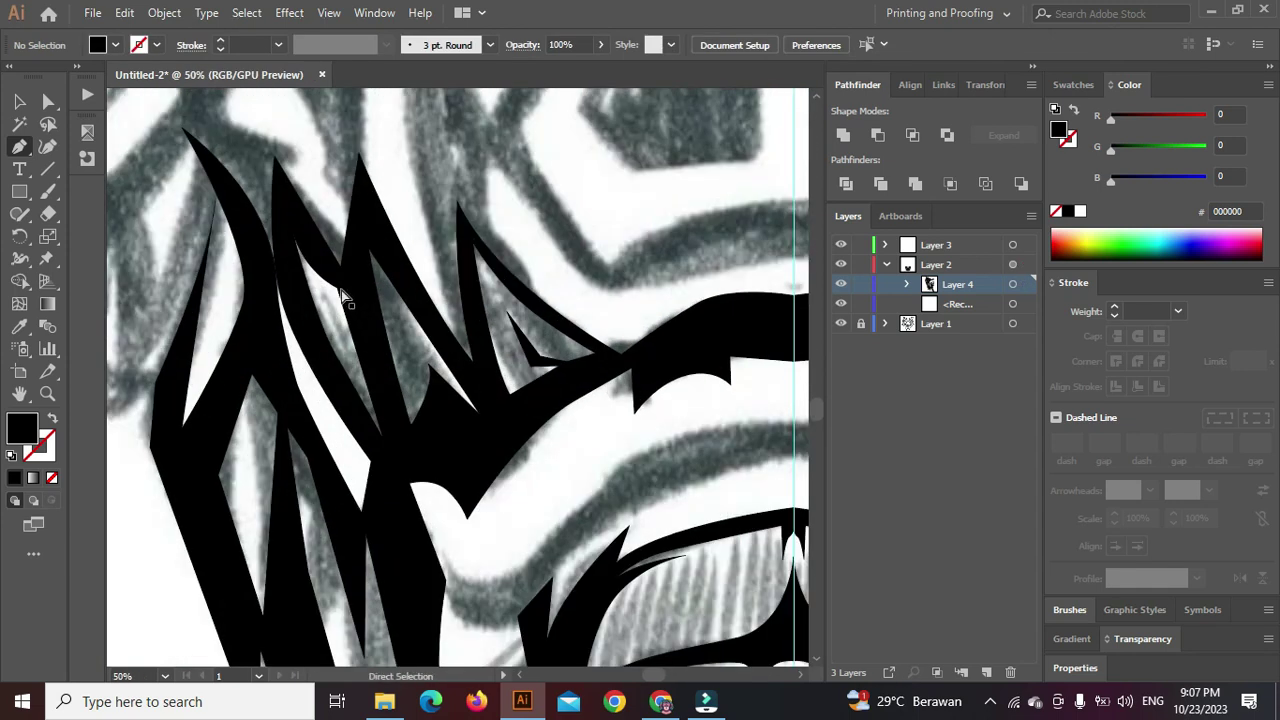
pyautogui.keyDown('ctrl'); pyautogui.click(338, 288); pyautogui.keyUp('ctrl')
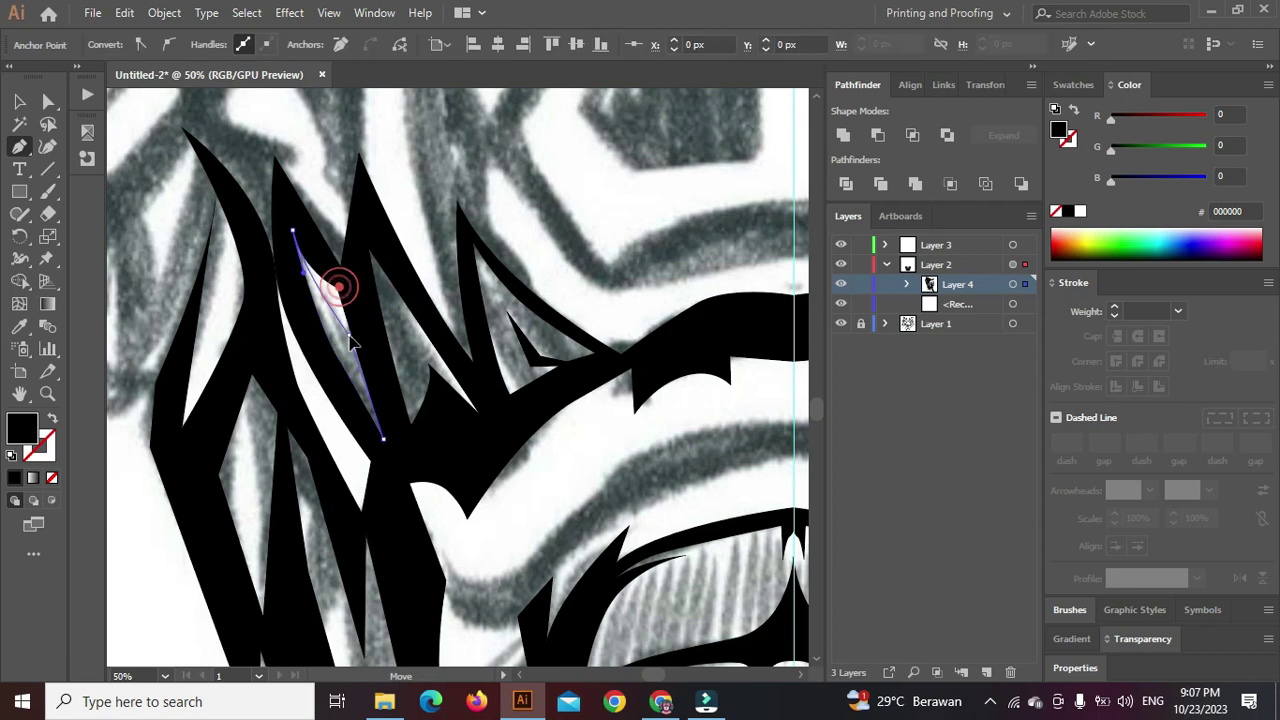
pyautogui.keyDown('ctrl'); pyautogui.click(347, 275); pyautogui.keyUp('ctrl')
pyautogui.moveTo(341, 267); pyautogui.dragTo(352, 294)
pyautogui.keyDown('ctrl'); pyautogui.click(352, 294); pyautogui.keyUp('ctrl')
# Move the top point of the triangular gap in the inner spike up toward the spike's tip, and deselect the shape
pyautogui.keyDown('ctrl'); pyautogui.click(376, 243); pyautogui.keyUp('ctrl')
pyautogui.keyDown('ctrl'); pyautogui.click(371, 249); pyautogui.keyUp('ctrl')
pyautogui.keyDown('ctrl'); pyautogui.click(370, 246); pyautogui.keyUp('ctrl')
pyautogui.moveTo(370, 249); pyautogui.dragTo(346, 236)
pyautogui.keyDown('ctrl'); pyautogui.click(406, 214); pyautogui.keyUp('ctrl')
# Start tracing the arched band above the mouth with a curve from the left fur base, and swap fill and stroke for an outline
pyautogui.scroll(-1, 410, 216)
pyautogui.scroll(-2, 437, 250)
pyautogui.scroll(-1, 400, 342)
pyautogui.scroll(3, 392, 315)
pyautogui.scroll(-1, 391, 328)
pyautogui.moveTo(342, 499); pyautogui.dragTo(393, 484)
pyautogui.scroll(2, 337, 472)
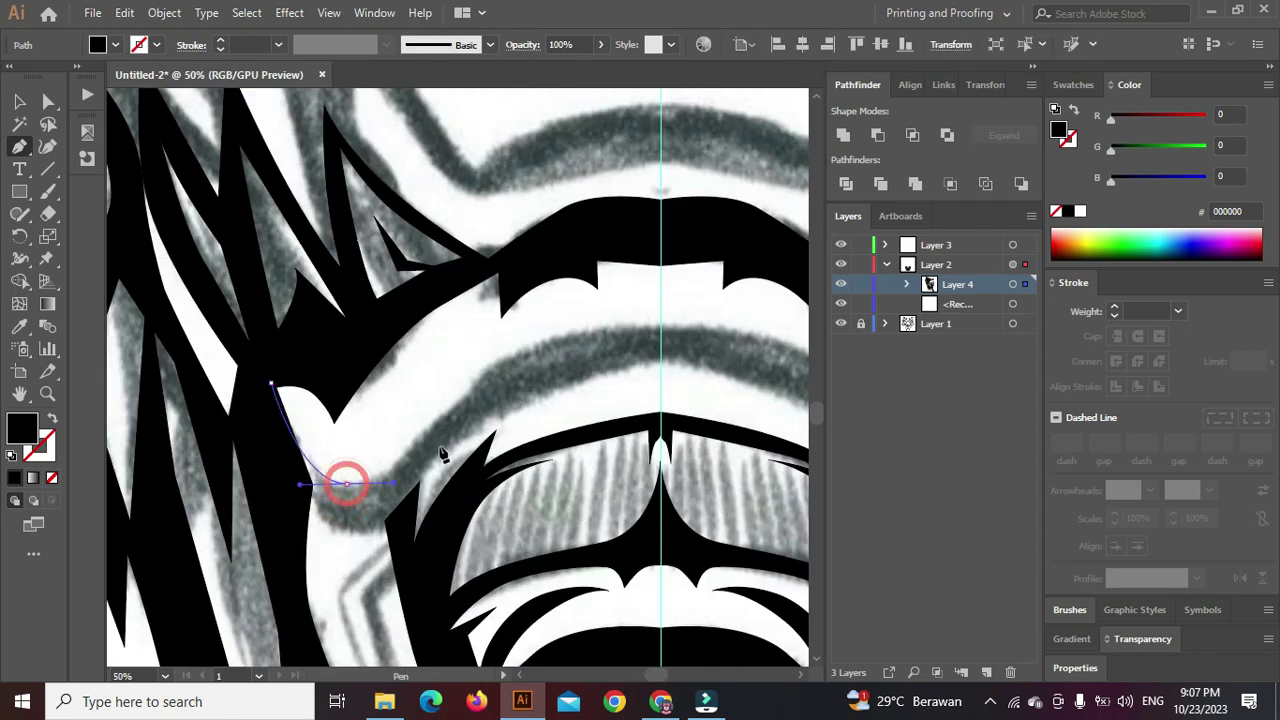
pyautogui.hotkey('shift', 'x')
# Continue the outline along the band's upper edge with a pointed notch and a short step, ending on the center guide
pyautogui.click(454, 393)
pyautogui.click(386, 441)
pyautogui.moveTo(456, 367); pyautogui.dragTo(512, 370)
pyautogui.press('space')
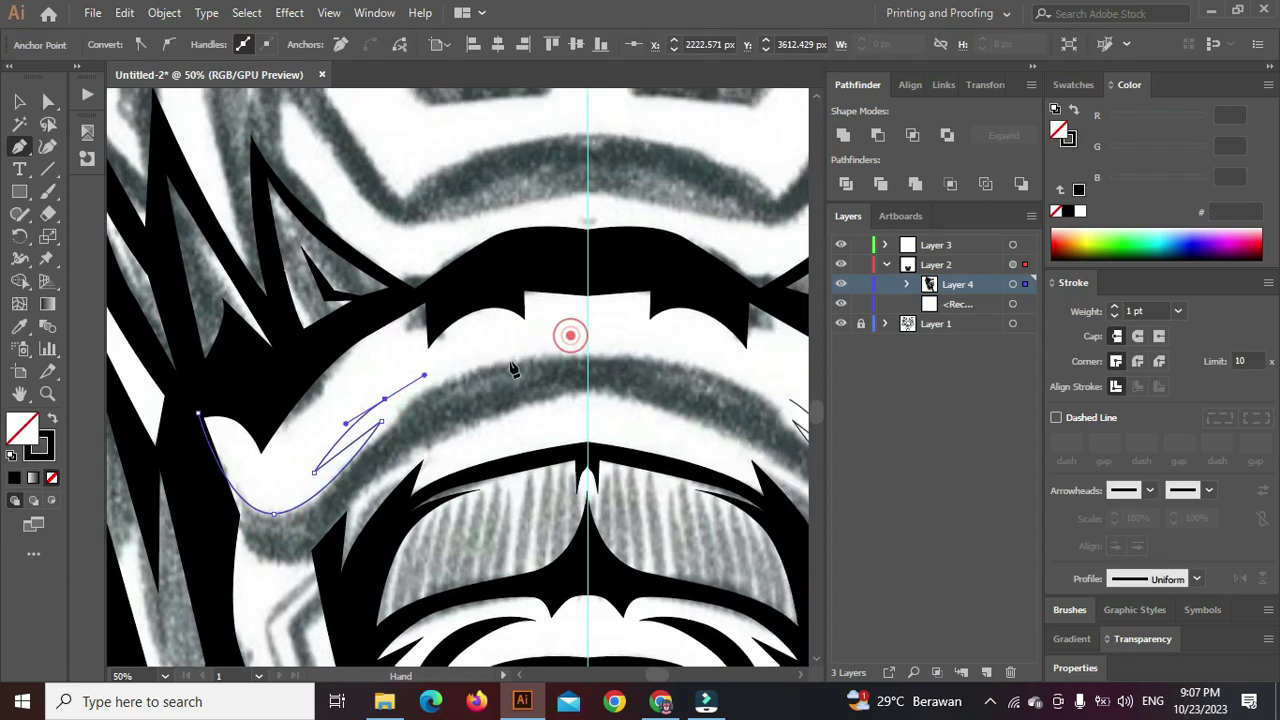
pyautogui.click(521, 362)
pyautogui.hotkey('ctrl', '+')
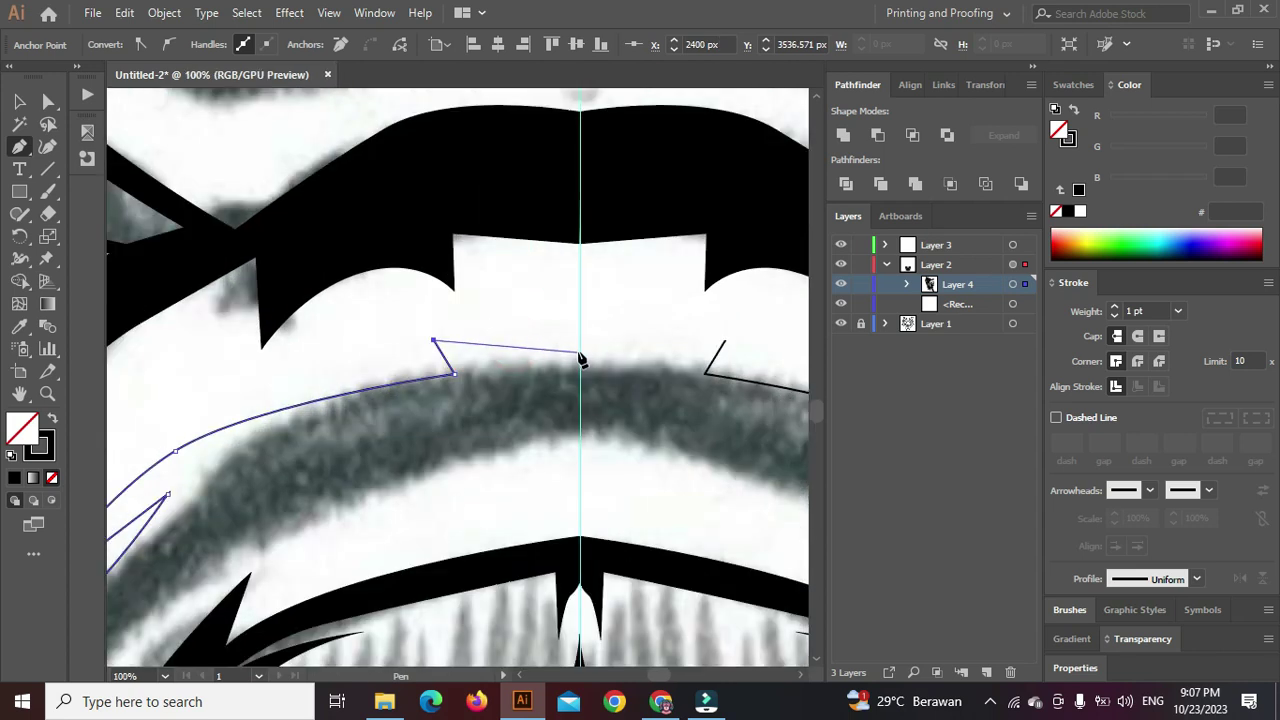
pyautogui.click(580, 344)
# Trace the band's lower edge with jagged spikes back from the center guide, and close the outline at the left fur base
pyautogui.scroll(-2, 576, 446)
pyautogui.moveTo(489, 461)
pyautogui.mouseDown()
pyautogui.moveTo(555, 380)
pyautogui.moveTo(481, 424)
pyautogui.moveTo(467, 448)
pyautogui.mouseUp()
pyautogui.click(443, 501)
pyautogui.click(474, 411)
pyautogui.moveTo(399, 497); pyautogui.dragTo(392, 531)
pyautogui.click(400, 555)
pyautogui.moveTo(284, 477); pyautogui.dragTo(260, 377)
pyautogui.click(260, 377)
# Swap the fill and stroke of the arched band so it is solid black, and deselect it
pyautogui.scroll(-2, 356, 424)
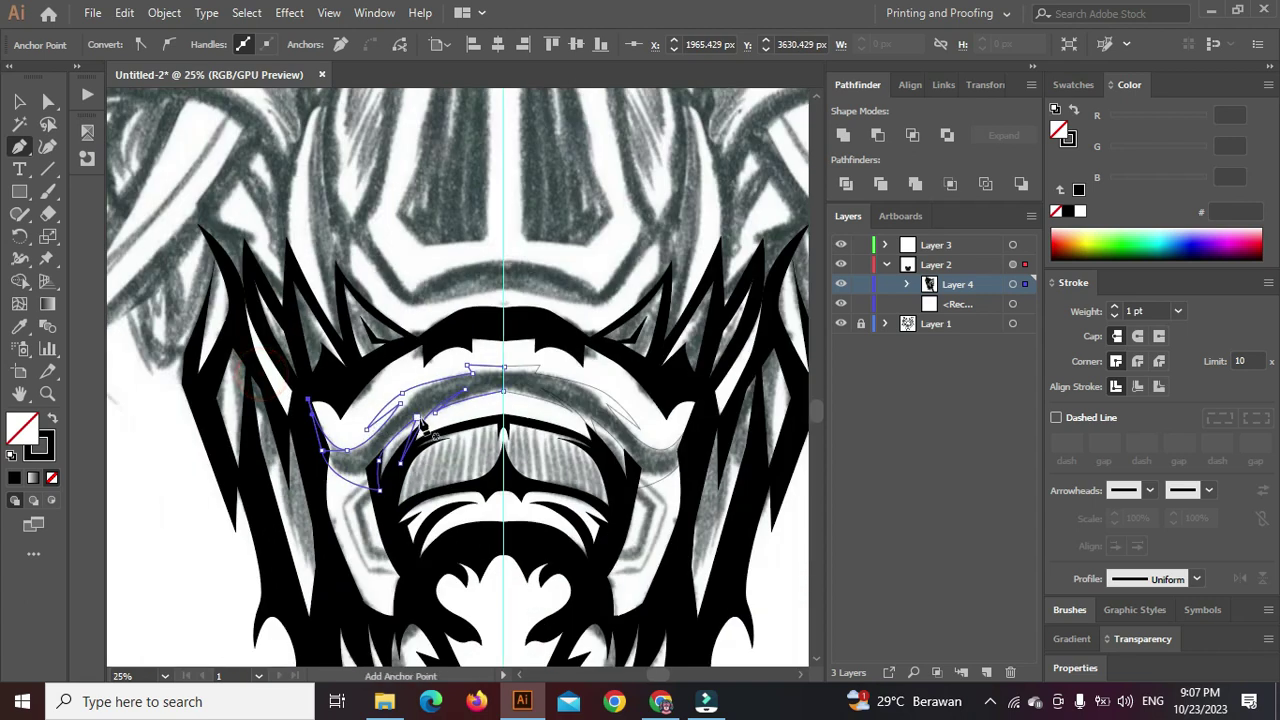
pyautogui.hotkey('shift', 'x')
pyautogui.keyDown('ctrl'); pyautogui.click(483, 412); pyautogui.keyUp('ctrl')
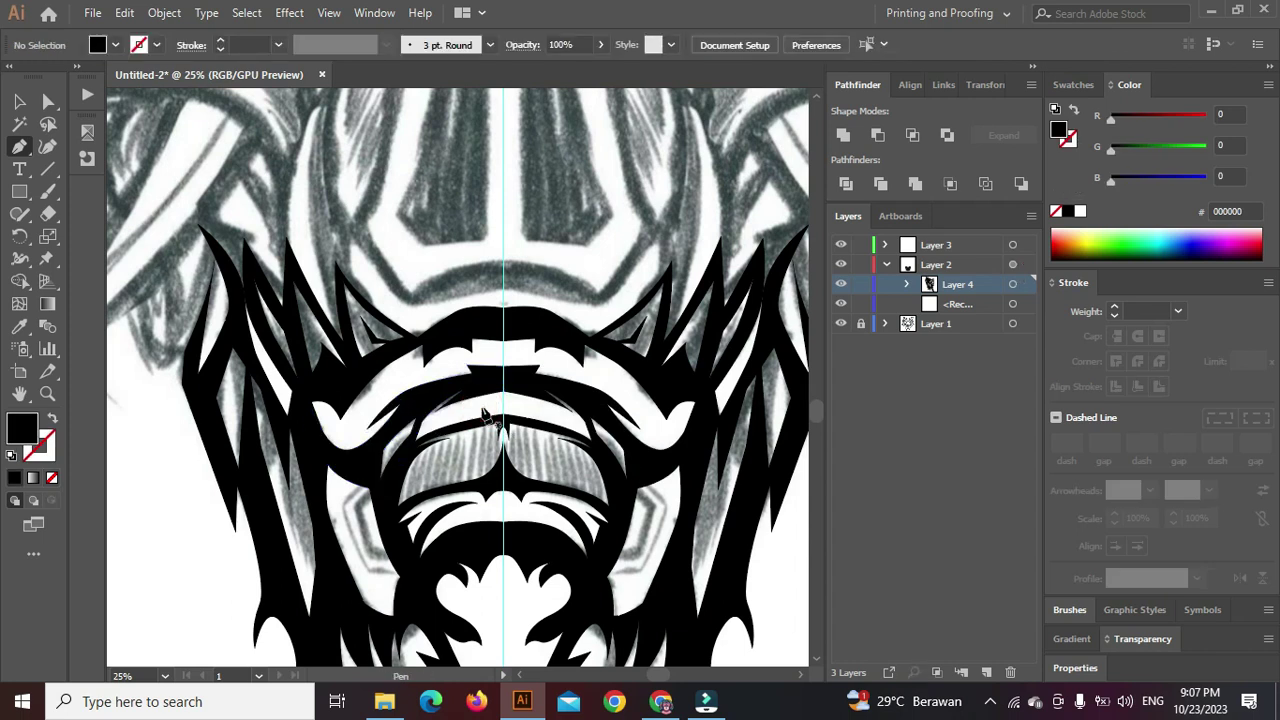
pyautogui.scroll(-3, 487, 412)
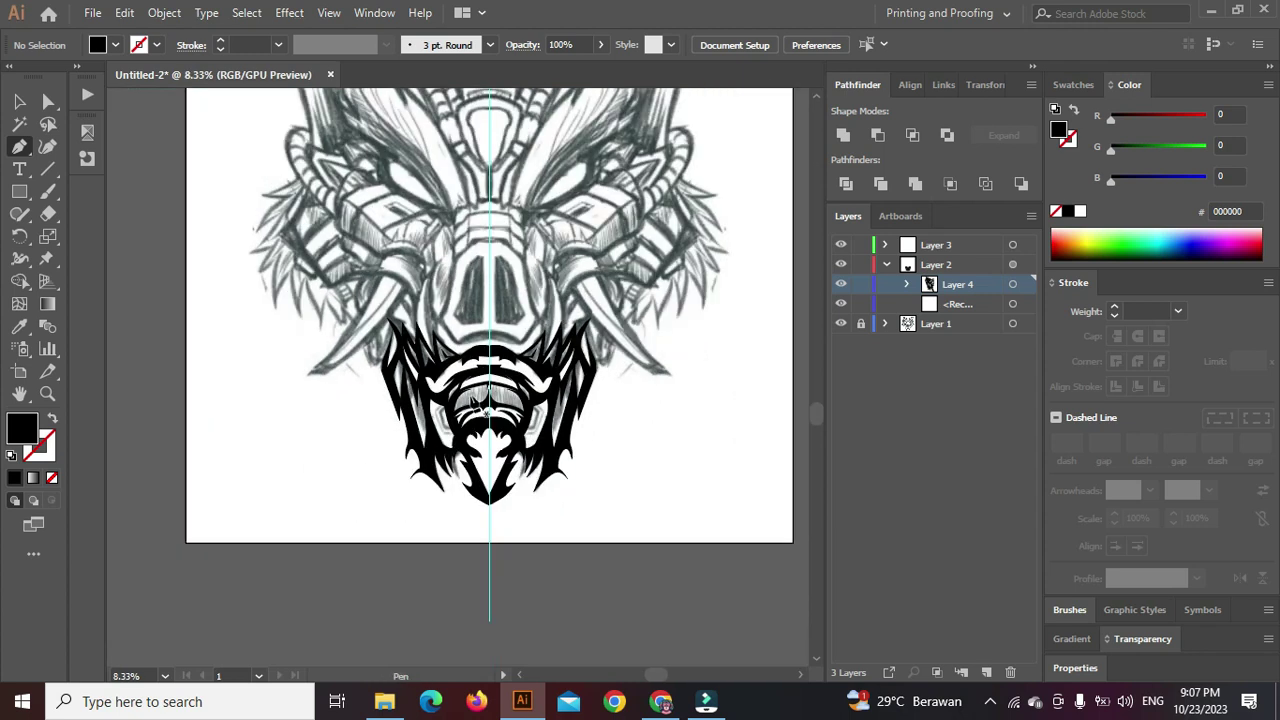
# Check the artwork with the sketch layer briefly hidden, and start an unfilled outline along the outer edge of the angular plate left of the mouth
pyautogui.click(840, 323)
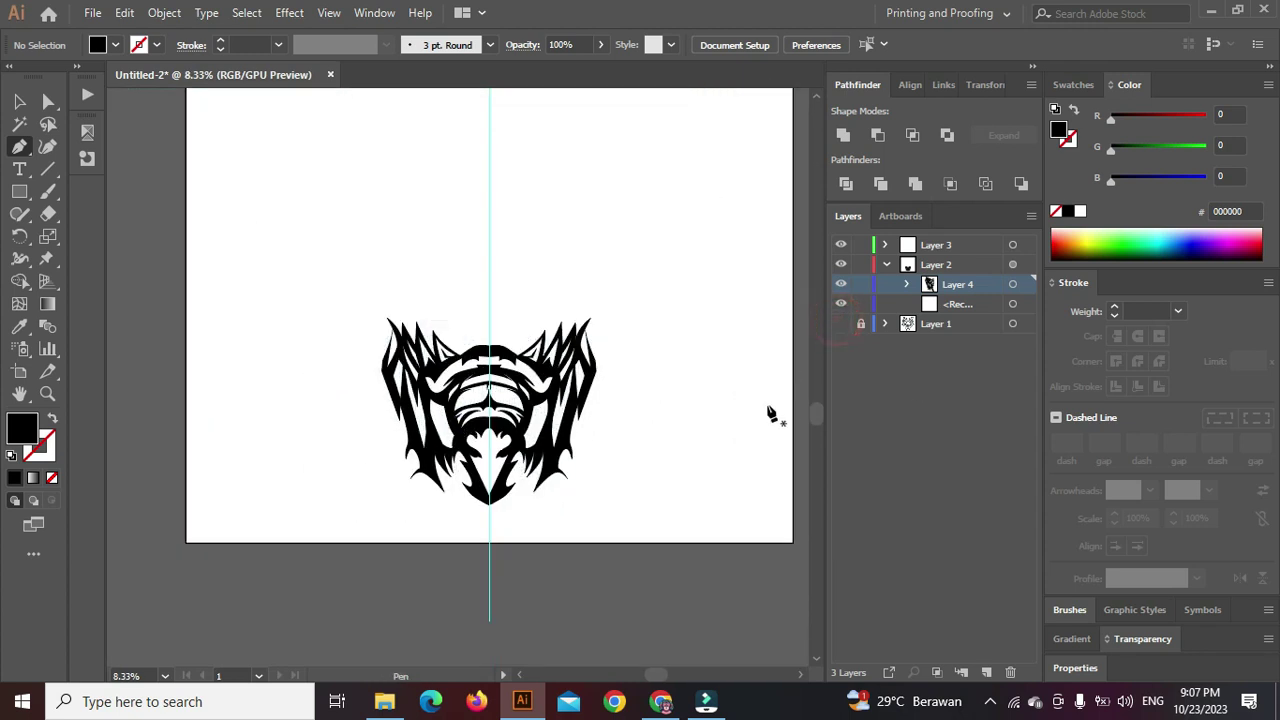
pyautogui.click(840, 323)
pyautogui.scroll(1, 487, 437)
pyautogui.scroll(5, 487, 437)
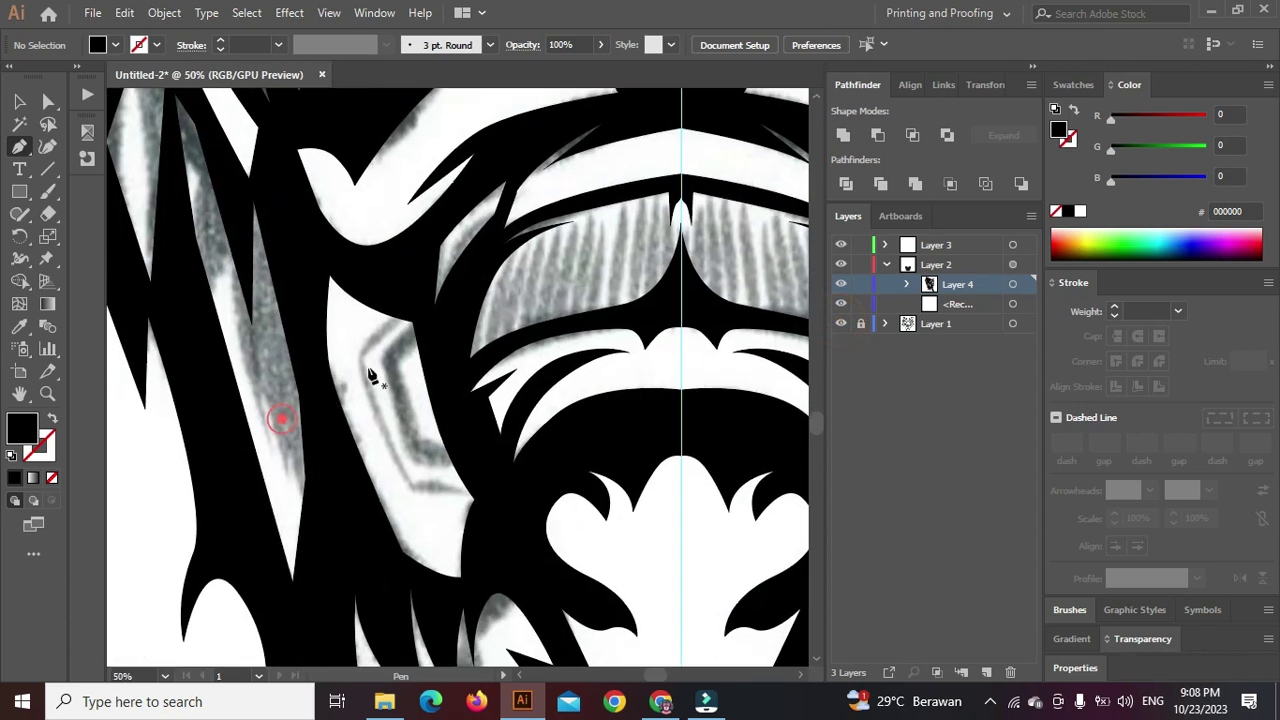
pyautogui.click(434, 289)
pyautogui.click(369, 400)
pyautogui.click(429, 556)
pyautogui.click(412, 433)
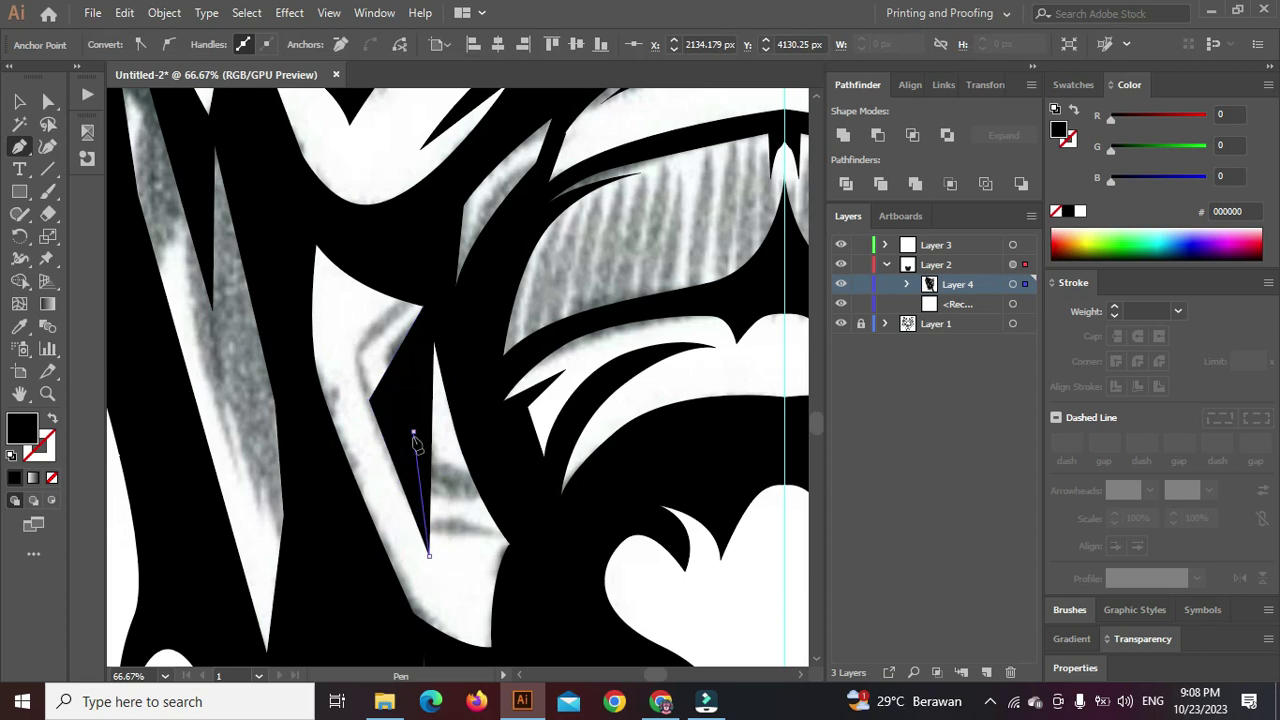
pyautogui.scroll(-1, 440, 470)
pyautogui.click(466, 548)
pyautogui.hotkey('shift', 'x')
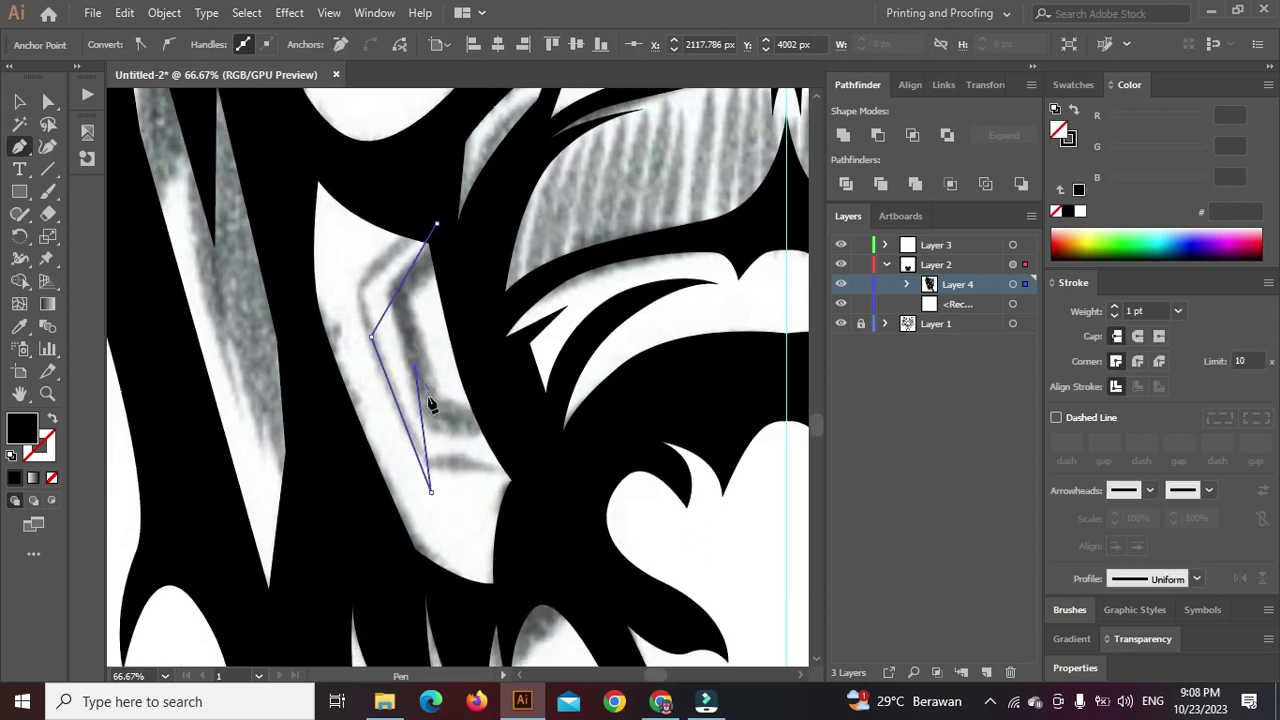
# Trace the plate's inner notch and lower spike, close the outline at its top point, and make the shape solid black
pyautogui.click(439, 455)
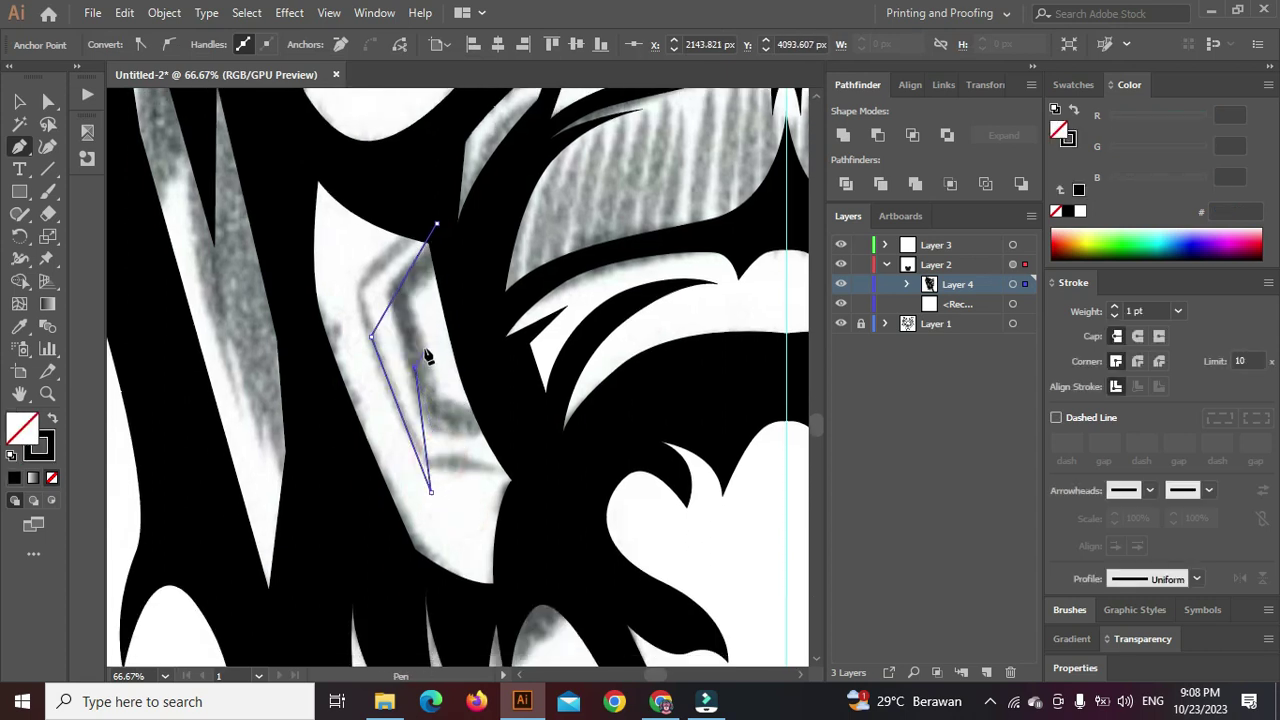
pyautogui.click(435, 335)
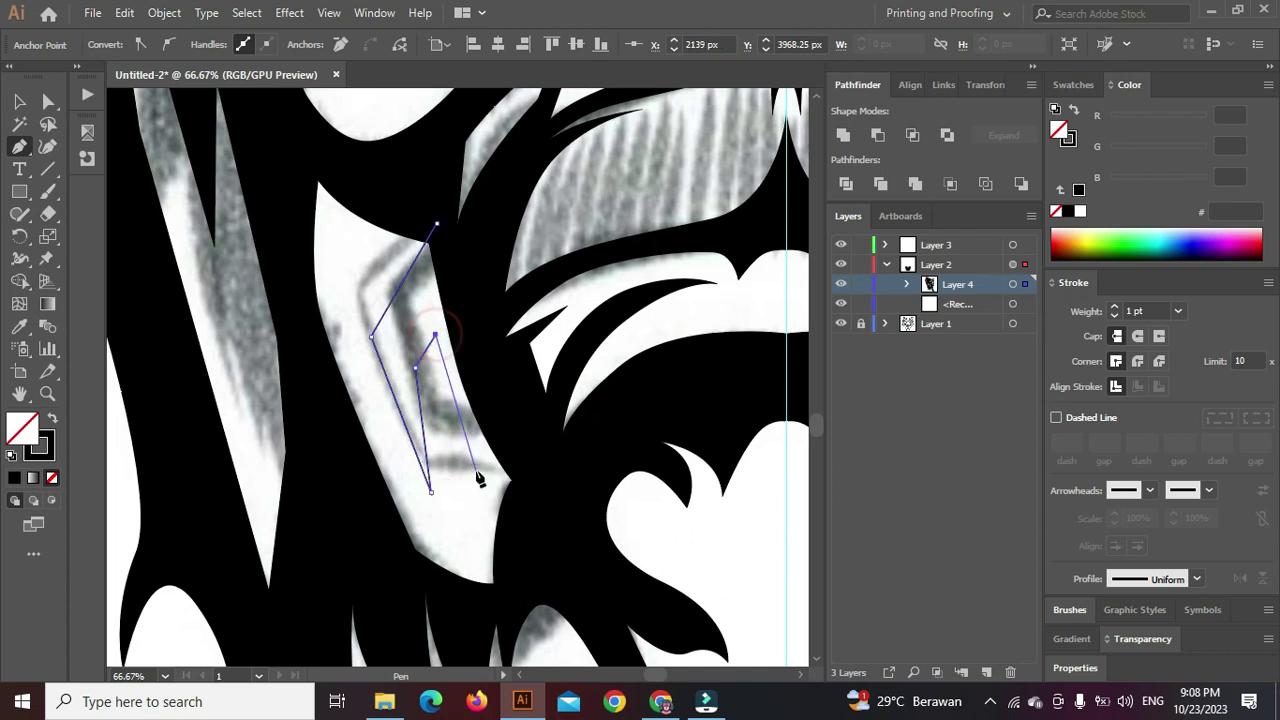
pyautogui.moveTo(478, 467); pyautogui.dragTo(487, 588)
pyautogui.click(491, 586)
pyautogui.click(535, 510)
pyautogui.click(437, 222)
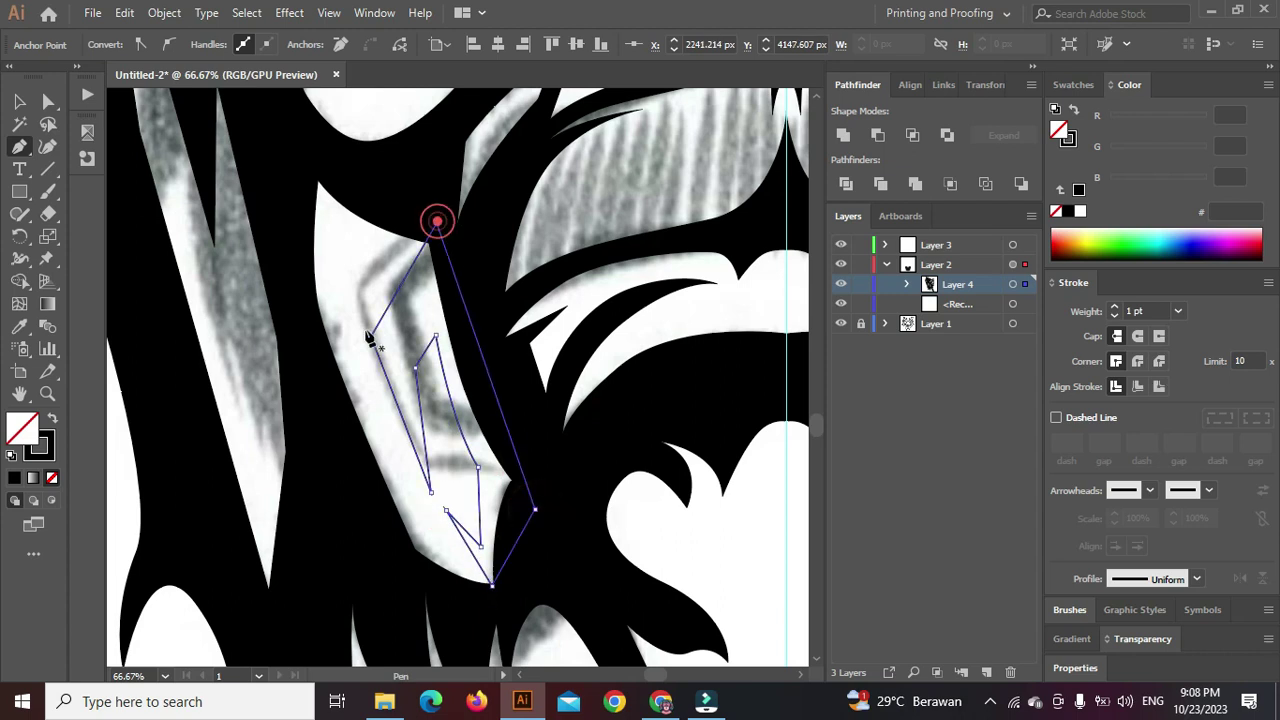
pyautogui.hotkey('shift', 'x')
pyautogui.keyDown('ctrl'); pyautogui.click(357, 299); pyautogui.keyUp('ctrl')
# Start tracing the left nostril from its lower outer corner along the bottom edge and up to a narrow inner peak
pyautogui.scroll(-5, 360, 302)
pyautogui.scroll(2, 458, 408)
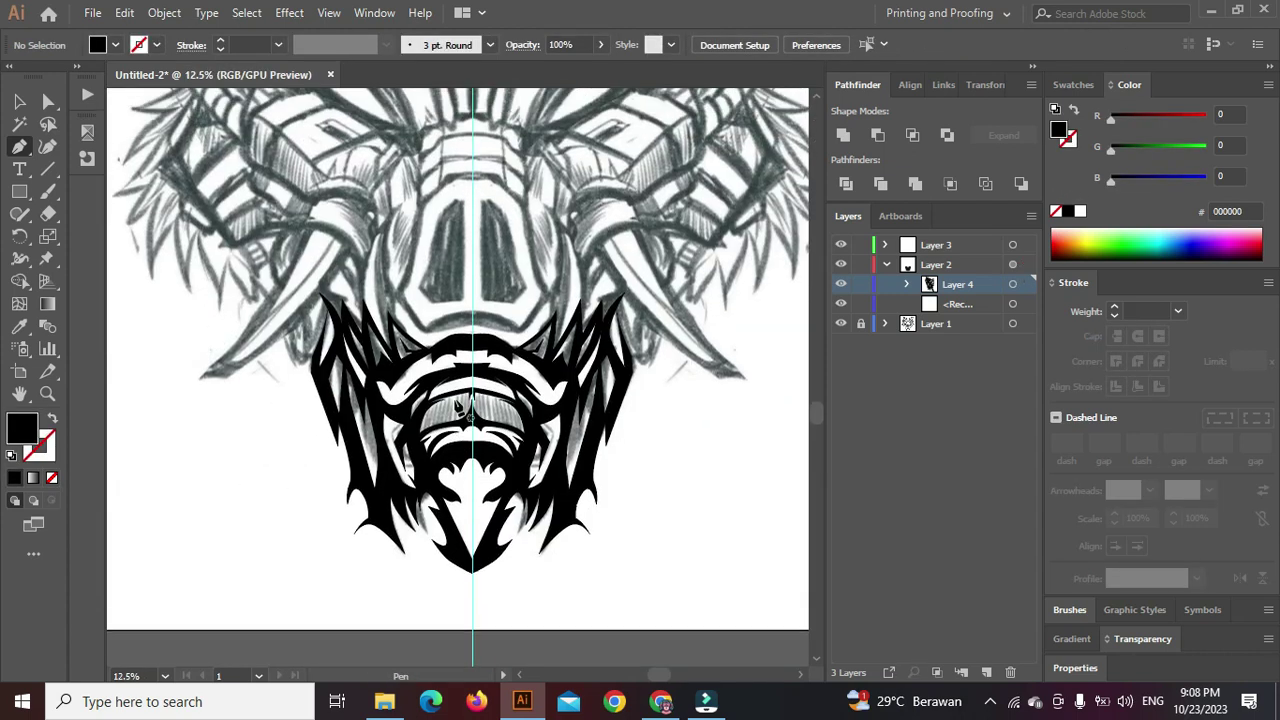
pyautogui.scroll(3, 458, 405)
pyautogui.scroll(5, 382, 335)
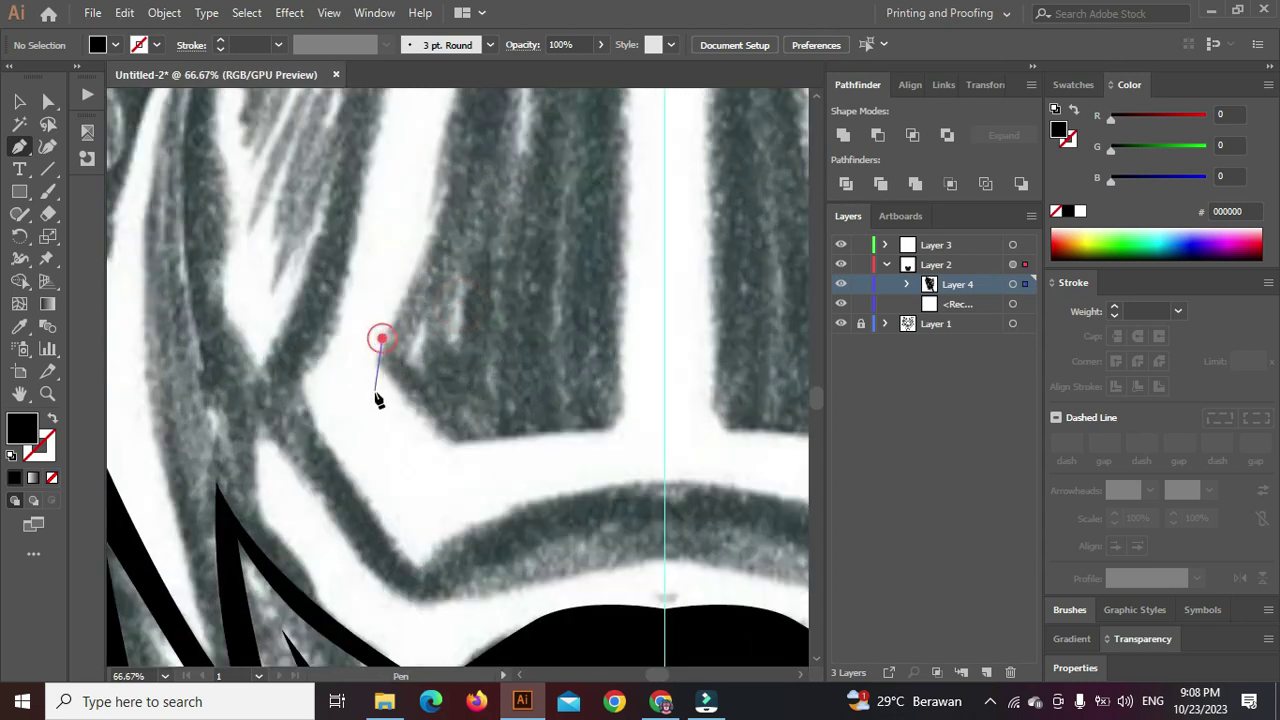
pyautogui.scroll(-2, 377, 391)
pyautogui.click(404, 413)
pyautogui.click(443, 438)
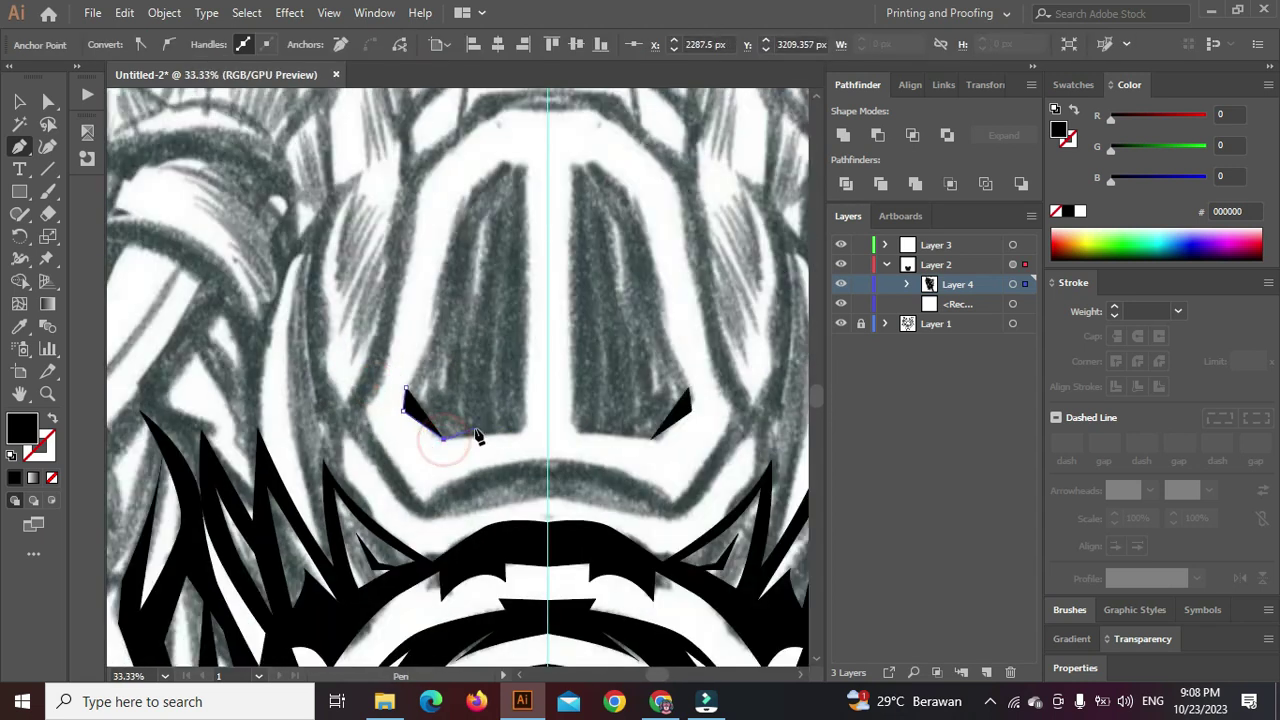
pyautogui.moveTo(477, 433); pyautogui.dragTo(487, 265)
pyautogui.click(487, 237)
# Trace the nostril's inner highlight back down with a stepped edge, ending at the lower inner corner of the nostril
pyautogui.scroll(1, 488, 379)
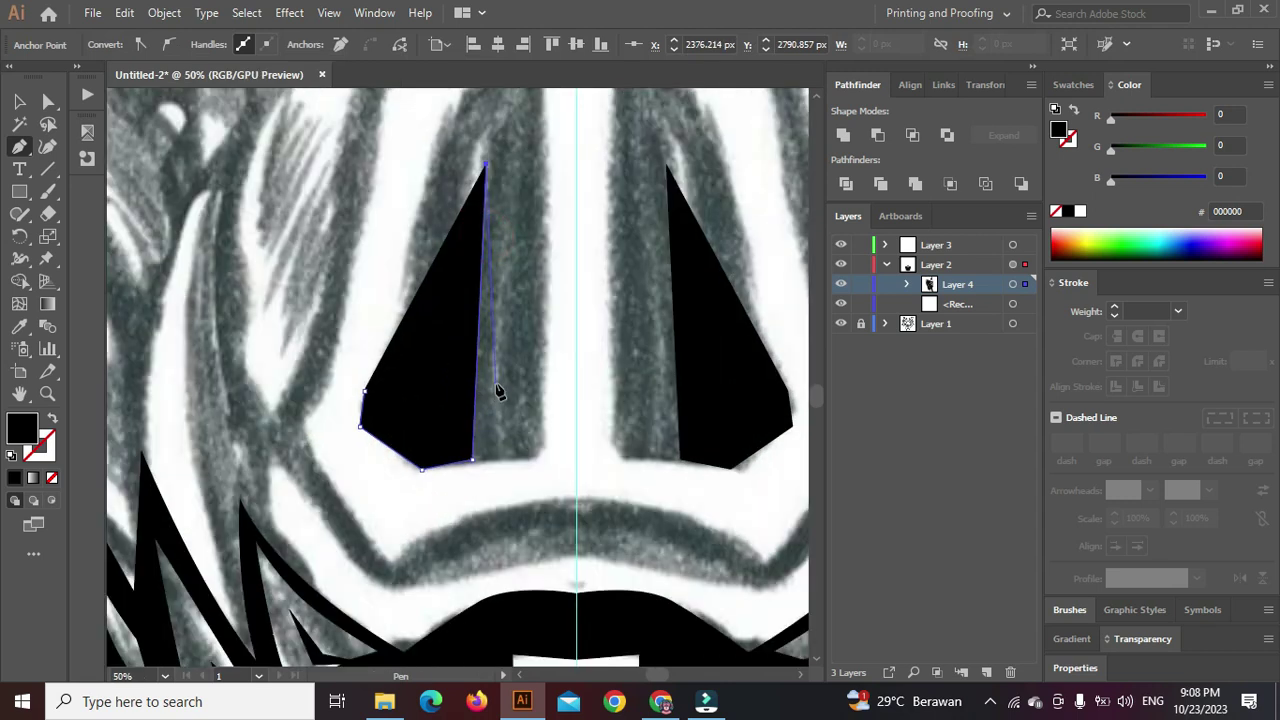
pyautogui.click(495, 384)
pyautogui.click(523, 412)
pyautogui.click(527, 449)
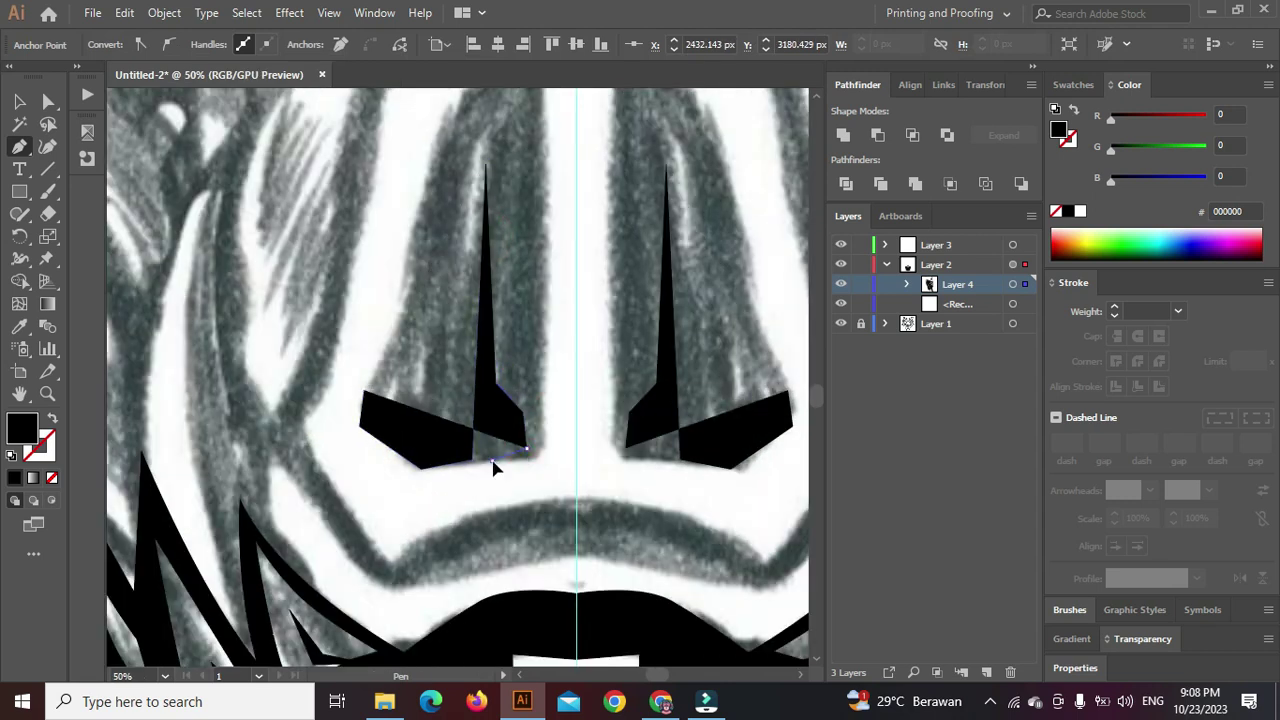
pyautogui.click(493, 461)
pyautogui.click(540, 456)
# Trace the nostril's straight inner edge up to its top, cut a slanted notch there, and continue to the outer shoulder
pyautogui.moveTo(542, 396); pyautogui.dragTo(536, 446)
pyautogui.scroll(1, 536, 446)
pyautogui.moveTo(532, 191); pyautogui.dragTo(457, 261)
pyautogui.click(457, 259)
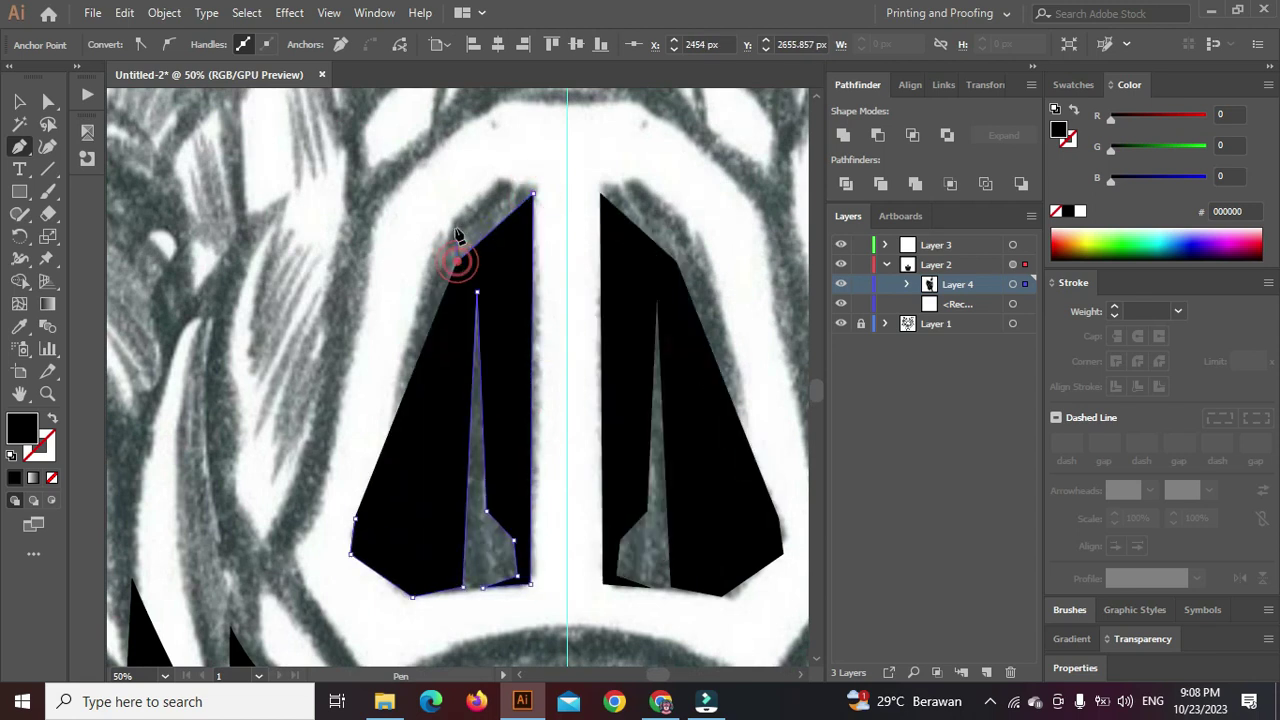
pyautogui.click(505, 176)
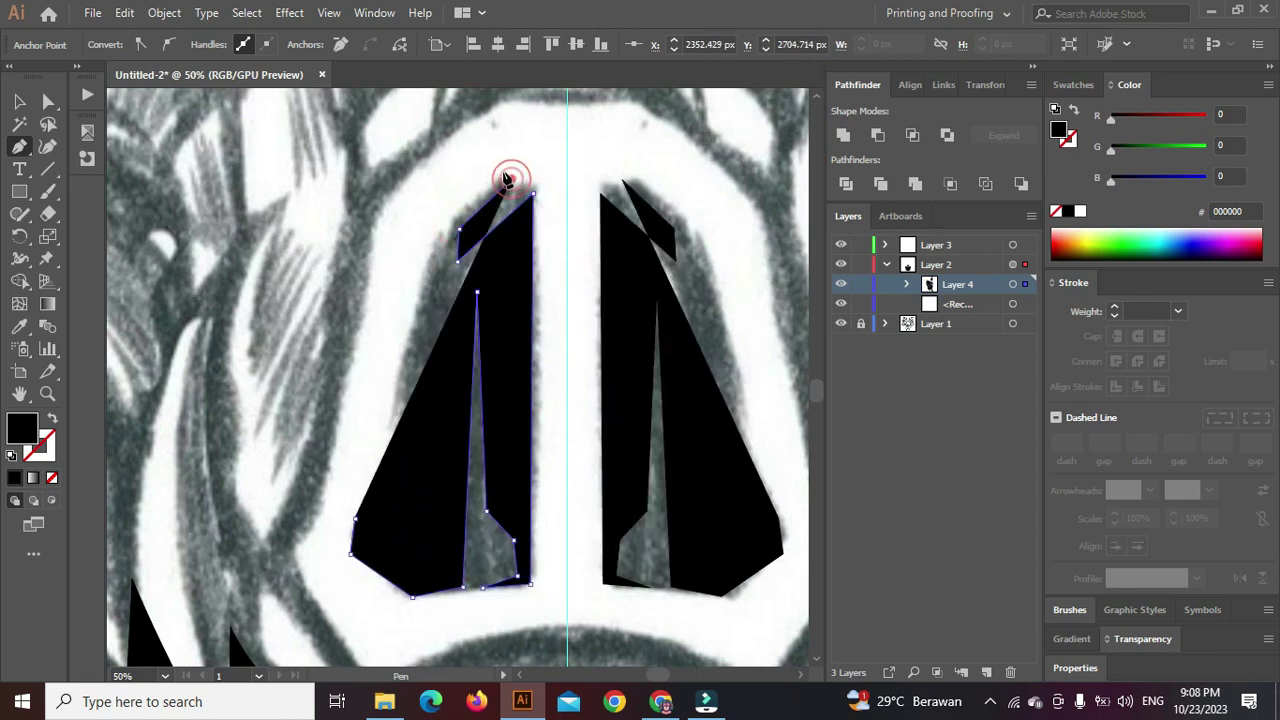
pyautogui.click(421, 258)
# Cut a thin slit into the nostril's outer side, swap fill and stroke for an outline, and close the path at its starting corner
pyautogui.scroll(-1, 421, 258)
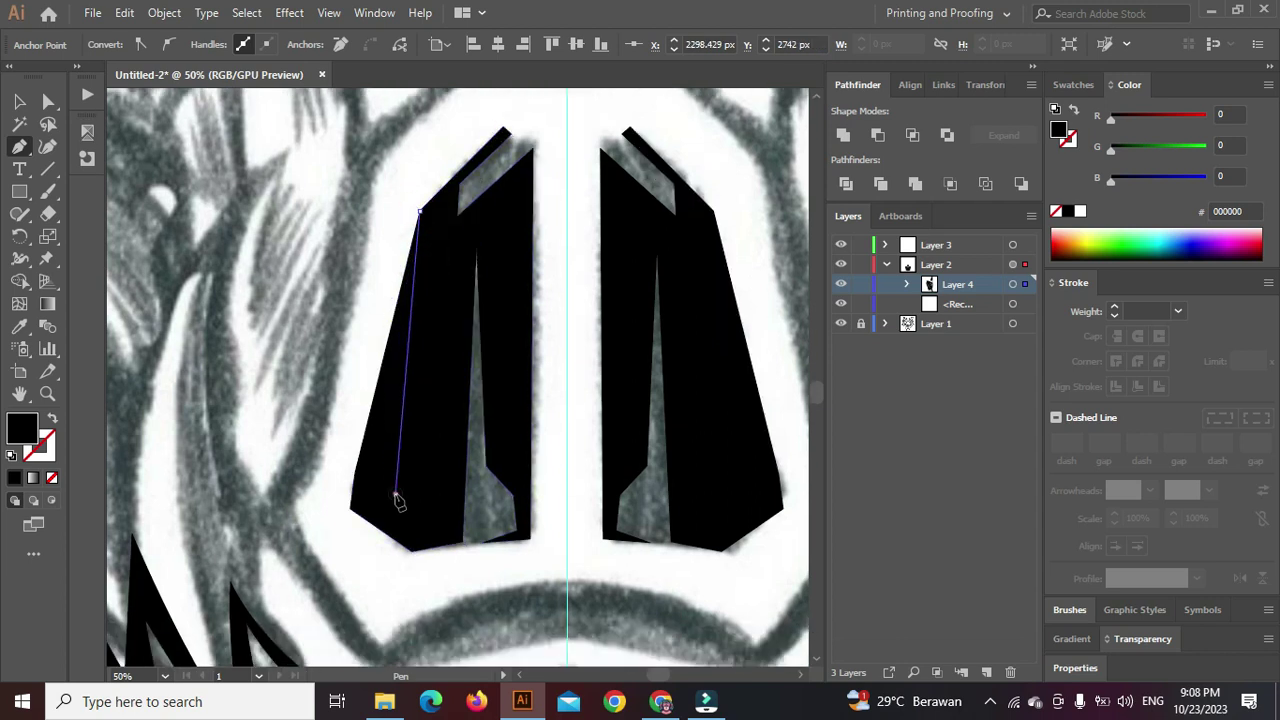
pyautogui.click(394, 491)
pyautogui.hotkey('shift', 'x')
pyautogui.moveTo(404, 318); pyautogui.dragTo(366, 415)
pyautogui.hotkey('ctrl', 'z')
pyautogui.click(398, 324)
pyautogui.moveTo(352, 476); pyautogui.dragTo(351, 474)
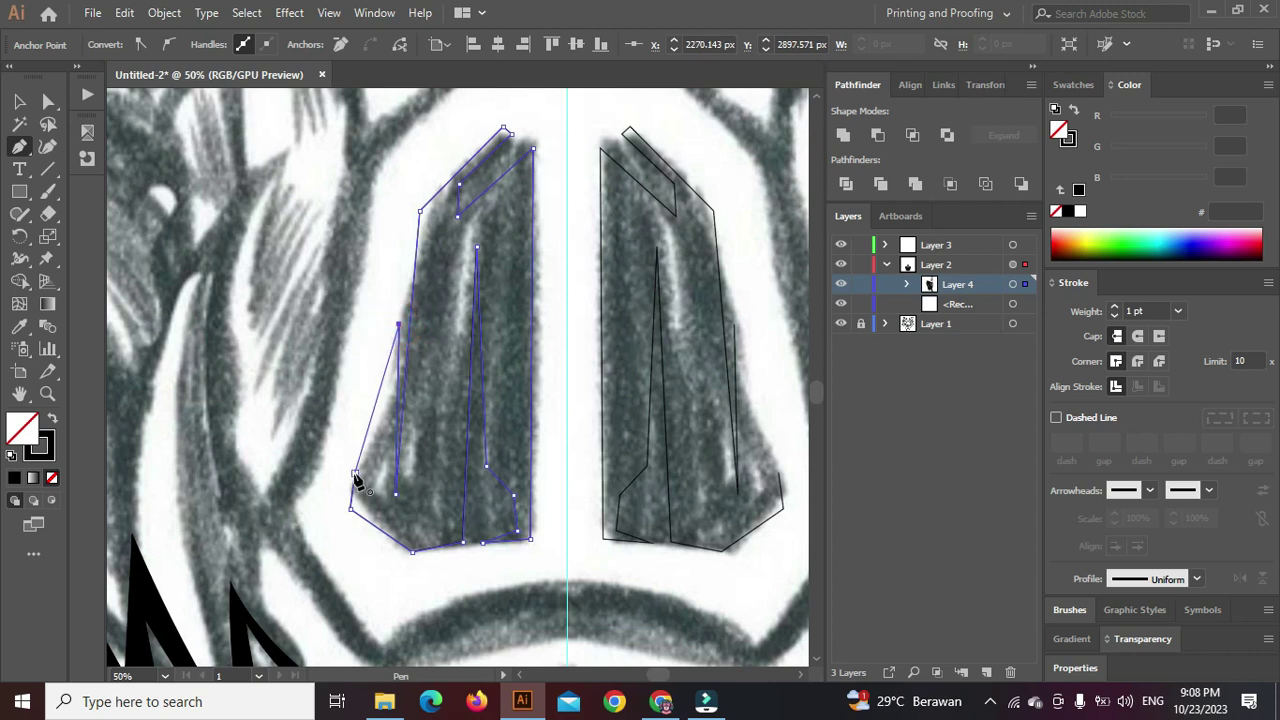
# Make the nostril shape solid black, deselect it, and check the artwork with the sketch layer briefly hidden
pyautogui.hotkey('shift', 'x')
pyautogui.keyDown('ctrl'); pyautogui.click(385, 305); pyautogui.keyUp('ctrl')
pyautogui.hotkey('ctrl', '0')
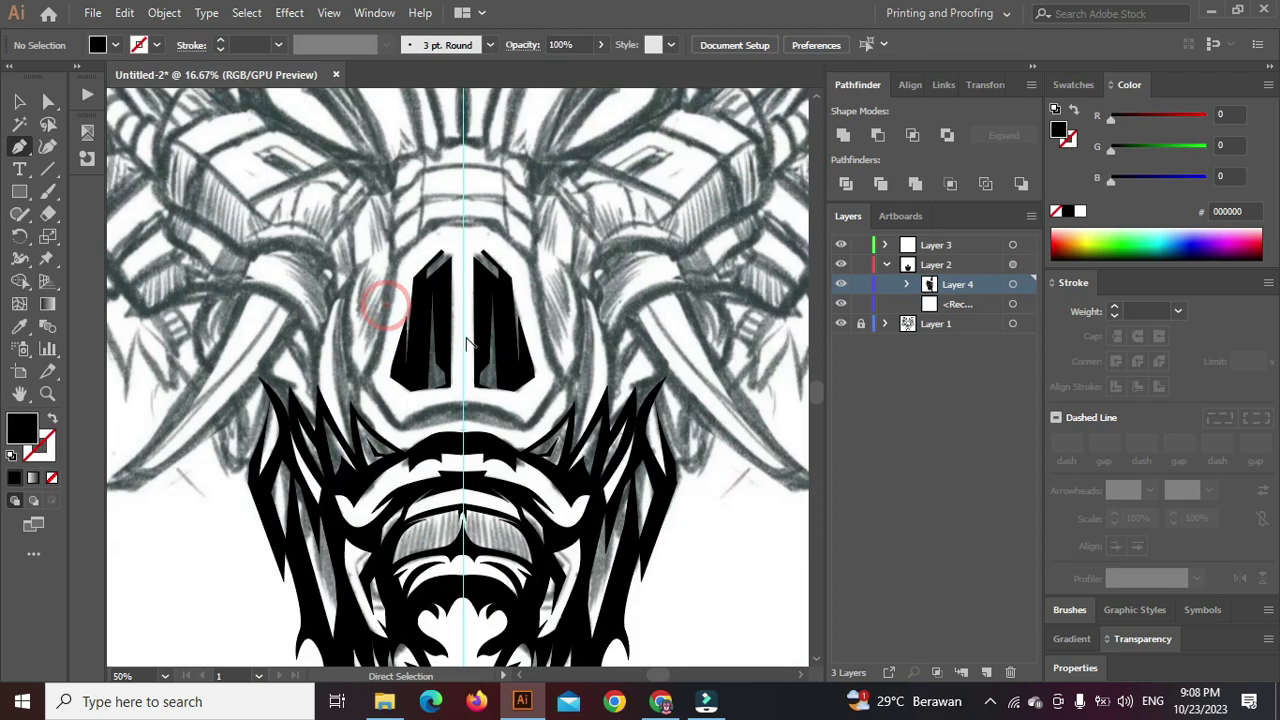
pyautogui.click(841, 323)
pyautogui.scroll(-1, 632, 403)
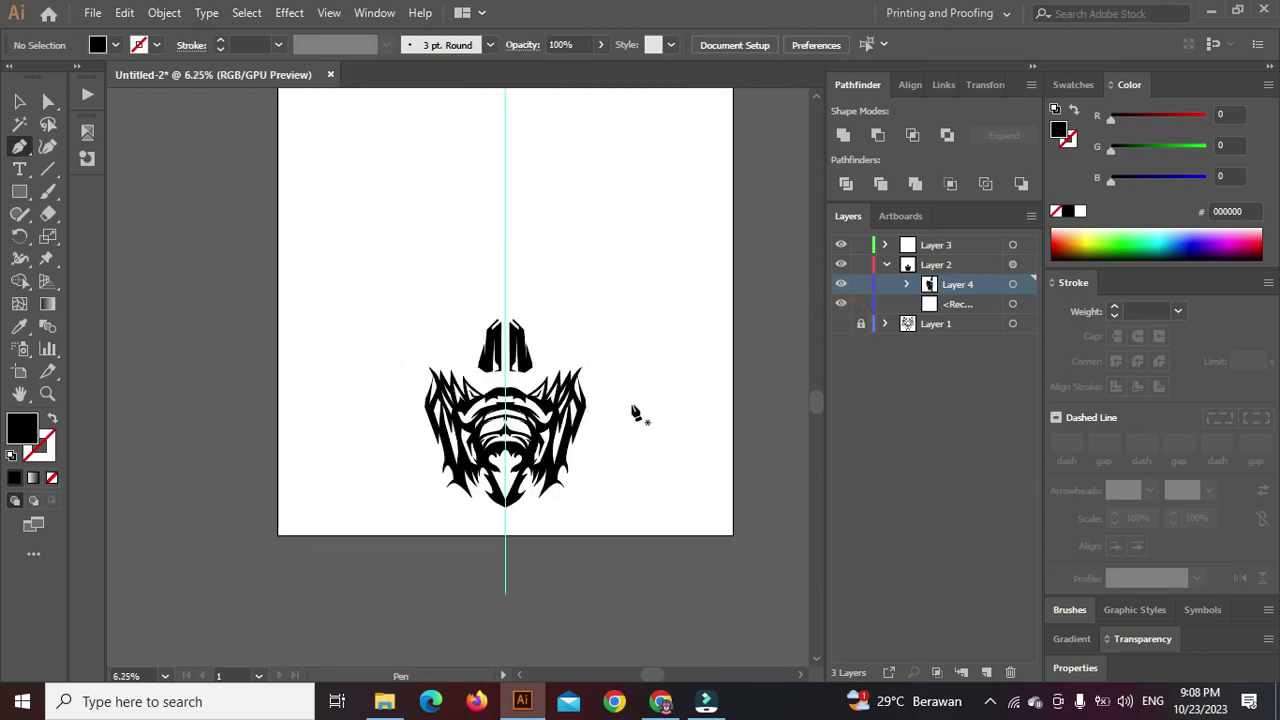
pyautogui.scroll(2, 585, 451)
pyautogui.click(840, 324)
# Start an unfilled outline of the band below the nostrils at the center guide, tracing its lower edge with a spike to the left corner
pyautogui.scroll(2, 293, 288)
pyautogui.moveTo(480, 326); pyautogui.dragTo(456, 388)
pyautogui.scroll(2, 473, 411)
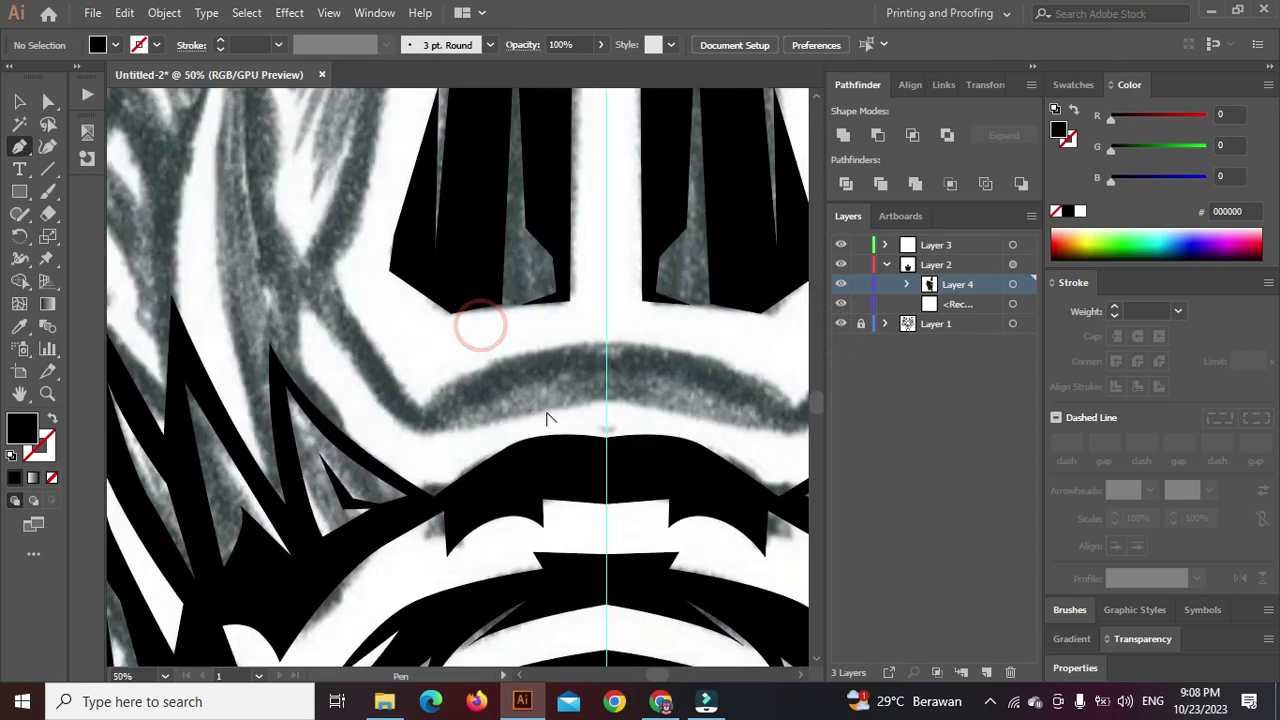
pyautogui.scroll(1, 547, 418)
pyautogui.click(622, 398)
pyautogui.hotkey('shift', 'x')
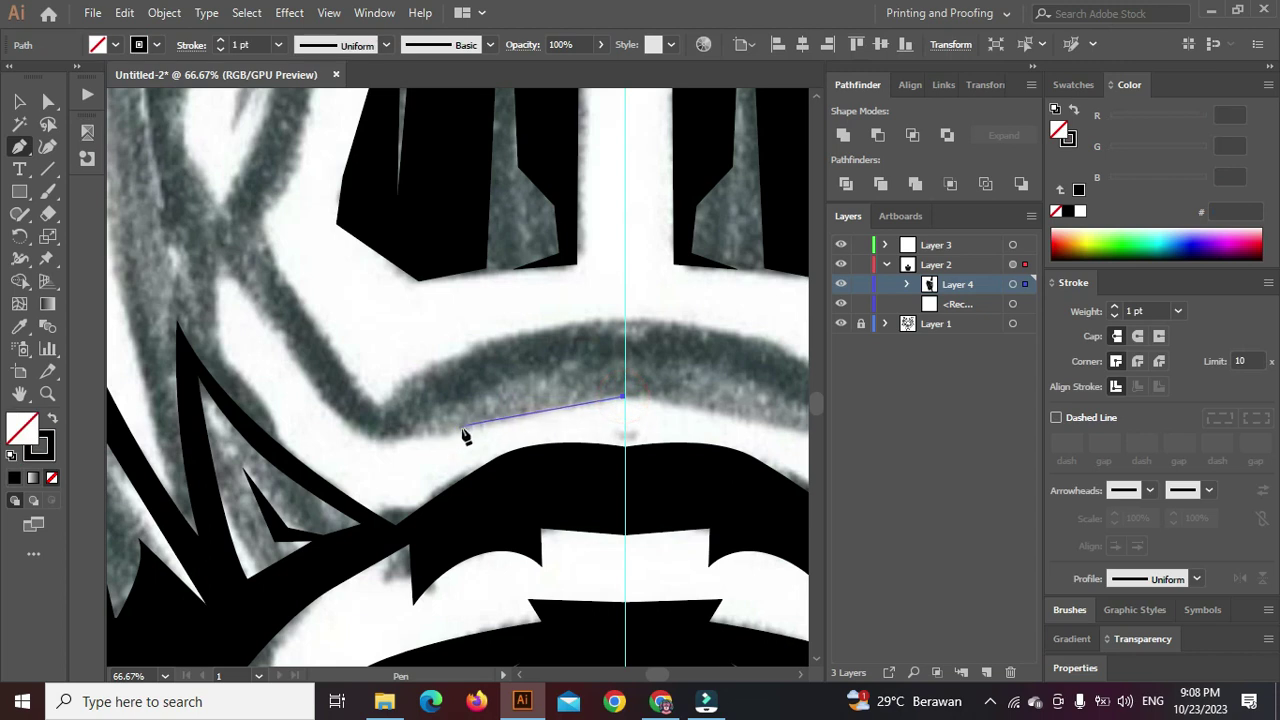
pyautogui.click(450, 432)
pyautogui.click(541, 393)
pyautogui.moveTo(423, 422); pyautogui.dragTo(402, 438)
pyautogui.click(393, 446)
# Continue the outline up the snout's left side to a point, and add jagged spikes down into the fur
pyautogui.moveTo(296, 383); pyautogui.dragTo(324, 363)
pyautogui.scroll(-1, 300, 440)
pyautogui.moveTo(288, 420); pyautogui.dragTo(358, 512)
pyautogui.hotkey('ctrl', 'z')
pyautogui.click(335, 489)
pyautogui.click(294, 447)
pyautogui.click(302, 578)
# Trace the curved horn-shaped strand left of the snout around a narrow inner gap, and follow its outer edge up to the pointed tip
pyautogui.hotkey('ctrl', '-')
pyautogui.moveTo(243, 352); pyautogui.dragTo(289, 257)
pyautogui.click(266, 282)
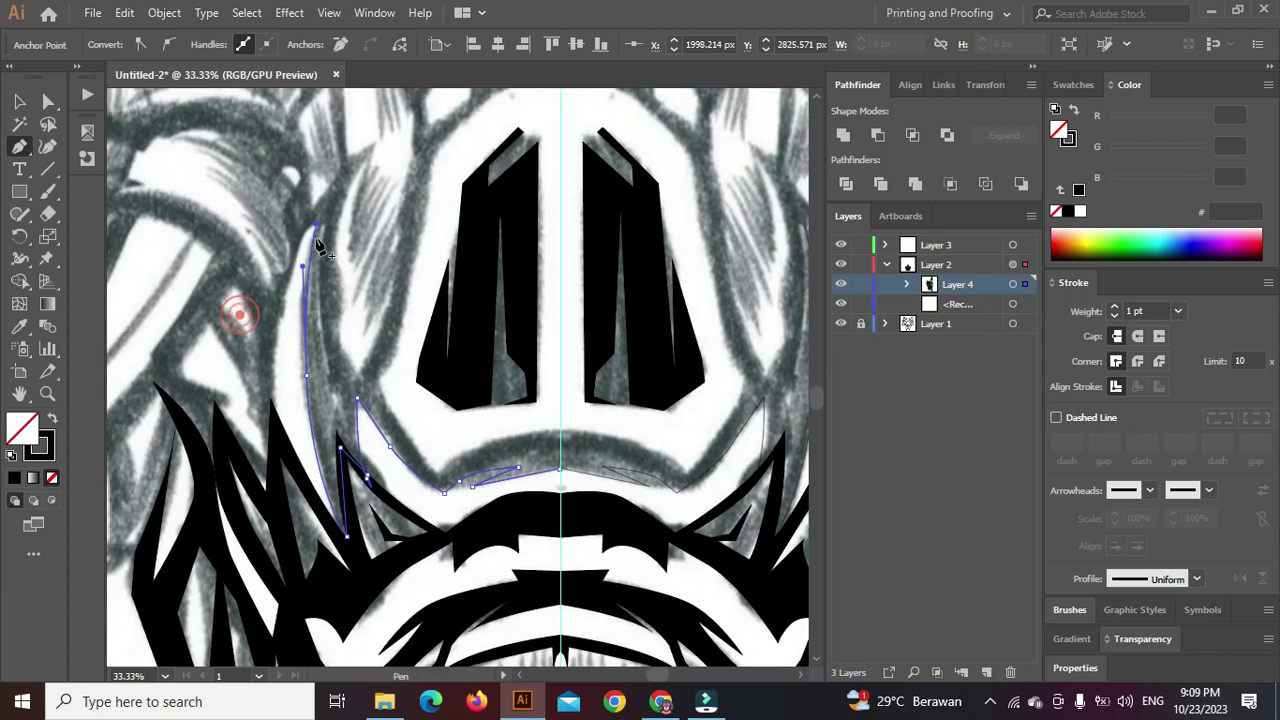
pyautogui.moveTo(284, 333); pyautogui.dragTo(265, 400)
pyautogui.click(266, 480)
pyautogui.moveTo(257, 270); pyautogui.dragTo(293, 290)
pyautogui.moveTo(322, 233); pyautogui.dragTo(323, 229)
pyautogui.click(371, 201)
# Trace the strand's inner edge down and the band's upper edge across to a small peak on the center guide
pyautogui.moveTo(354, 376); pyautogui.dragTo(379, 530)
pyautogui.click(352, 346)
pyautogui.hotkey('ctrl', 'z')
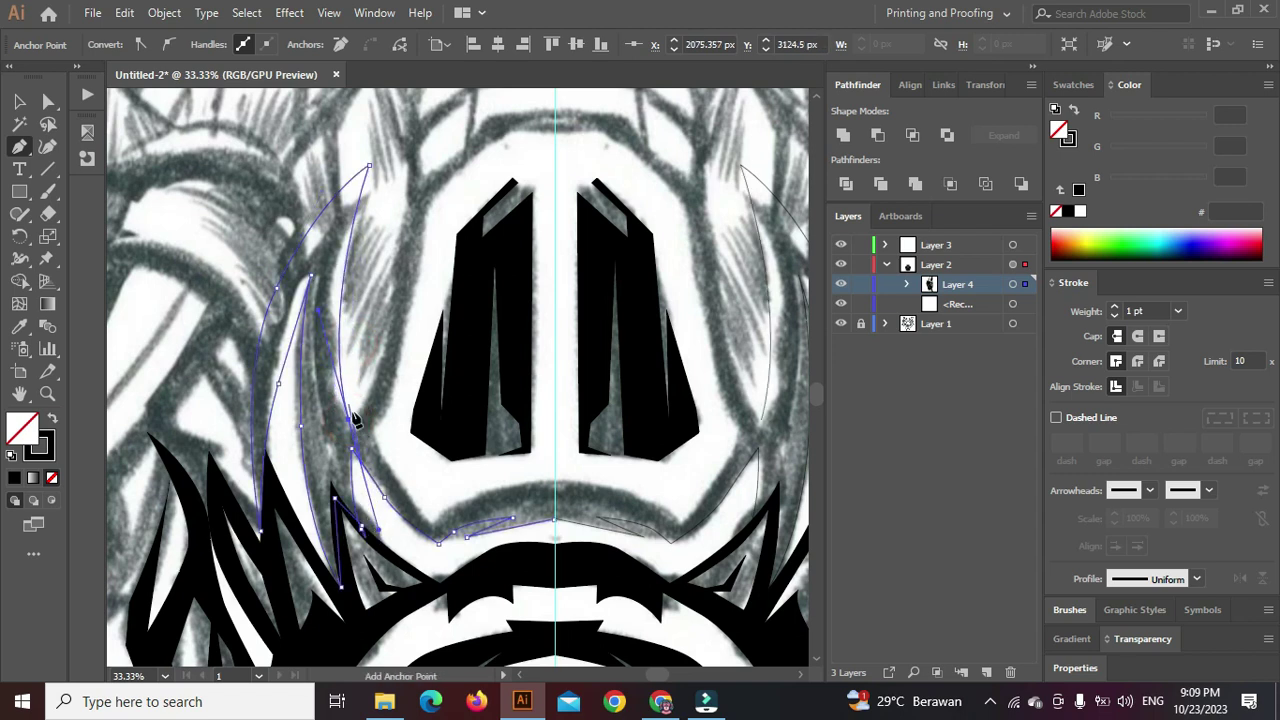
pyautogui.moveTo(349, 420); pyautogui.dragTo(383, 487)
pyautogui.scroll(1, 397, 485)
pyautogui.click(441, 531)
pyautogui.scroll(3, 386, 494)
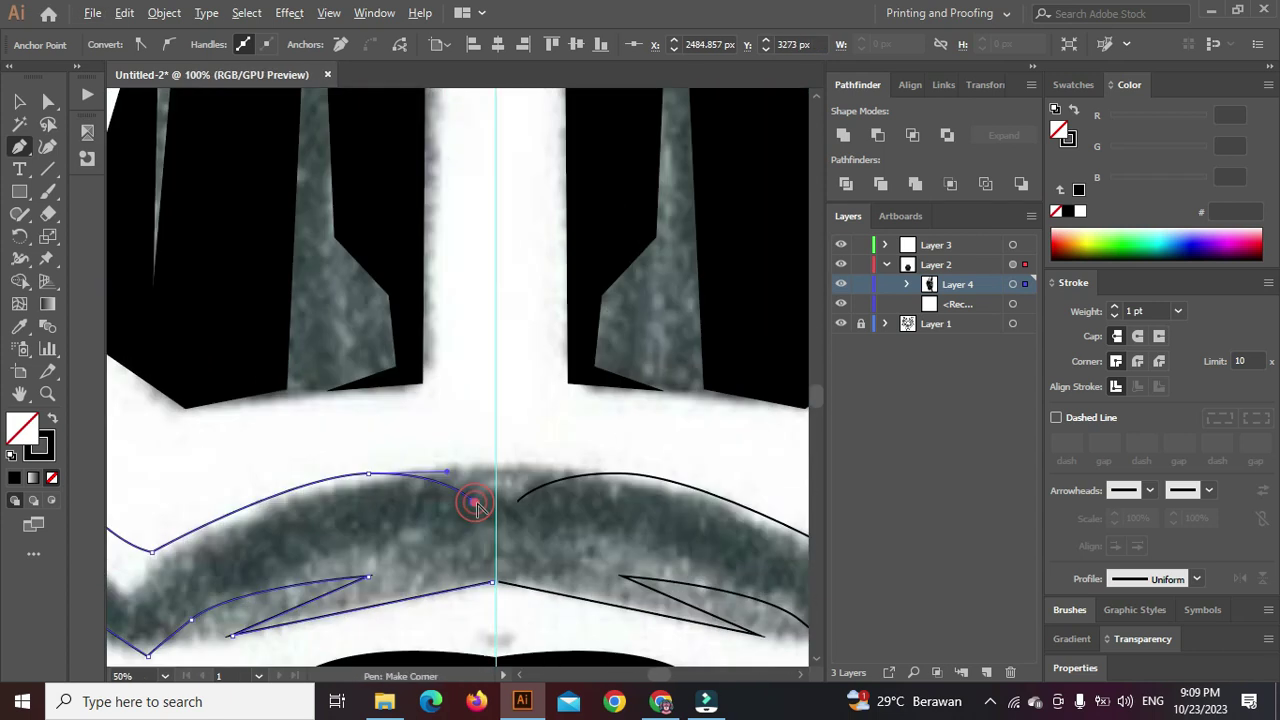
pyautogui.scroll(1, 476, 507)
pyautogui.click(495, 481)
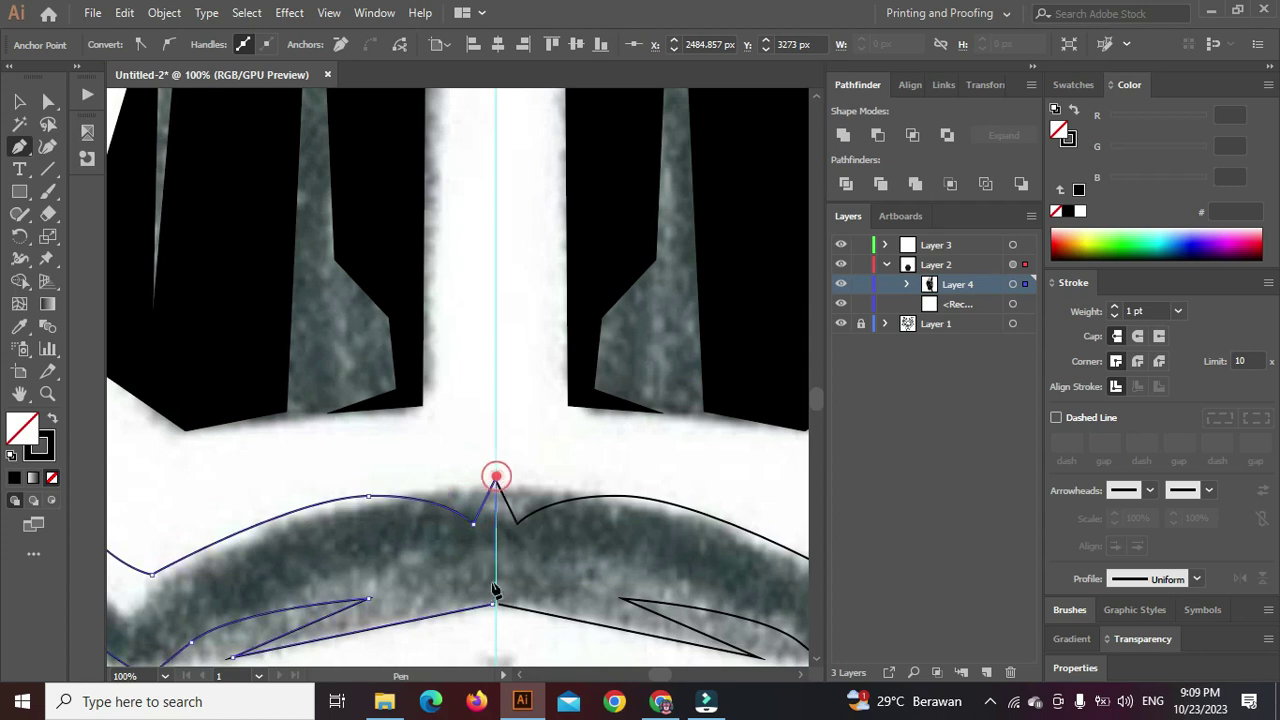
# Close the band outline at its lower center point, and align its center anchor points to the guide
pyautogui.scroll(2, 492, 607)
pyautogui.click(497, 606)
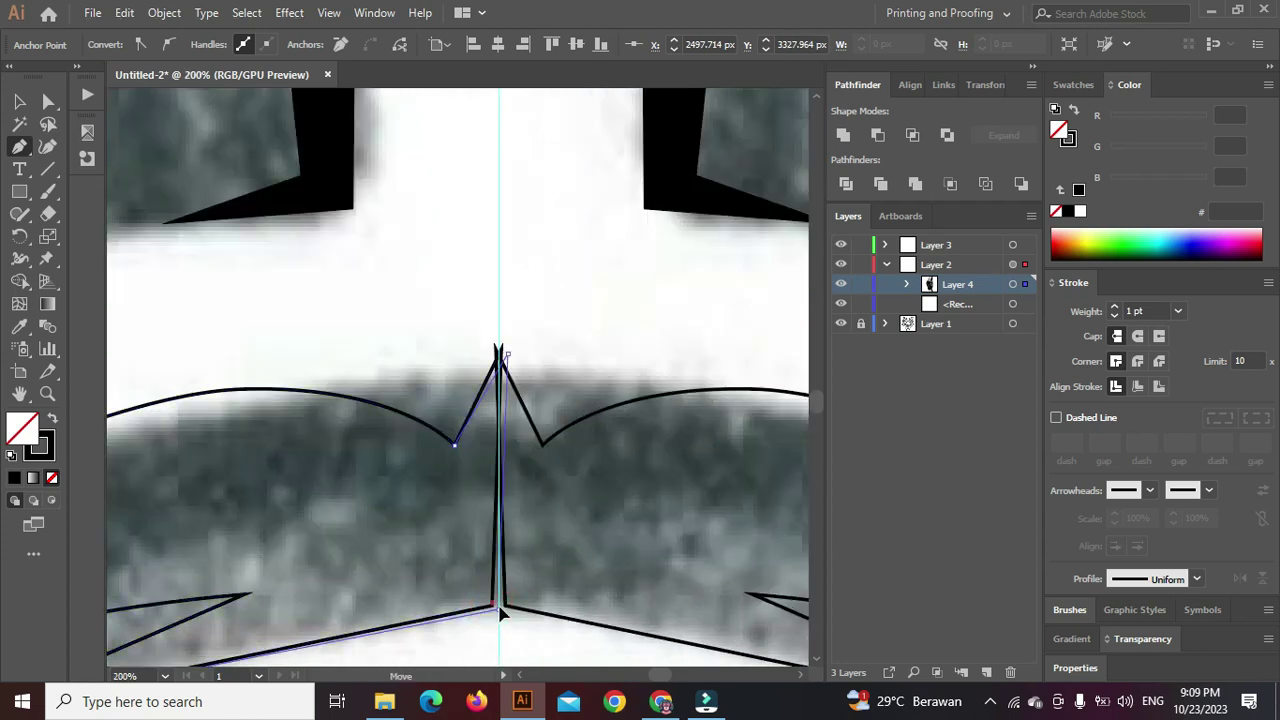
pyautogui.scroll(1, 508, 357)
pyautogui.moveTo(511, 352); pyautogui.dragTo(497, 349)
pyautogui.scroll(4, 497, 350)
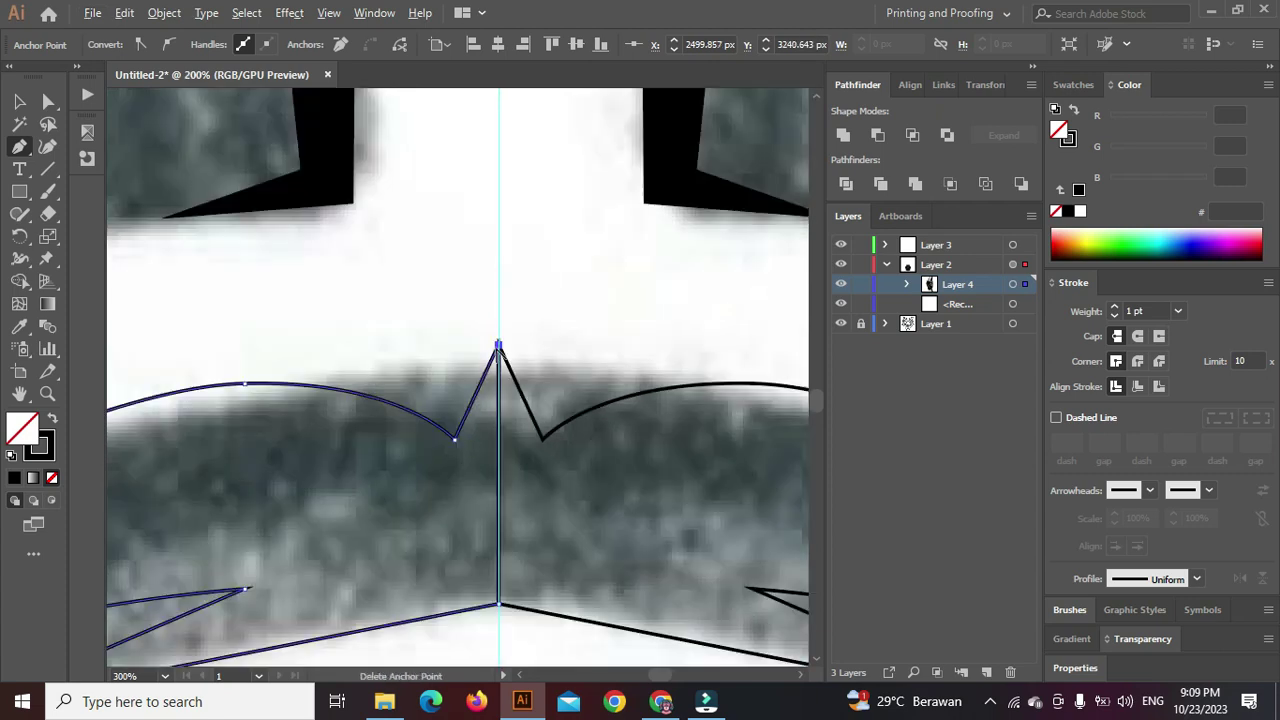
pyautogui.scroll(-11, 520, 310)
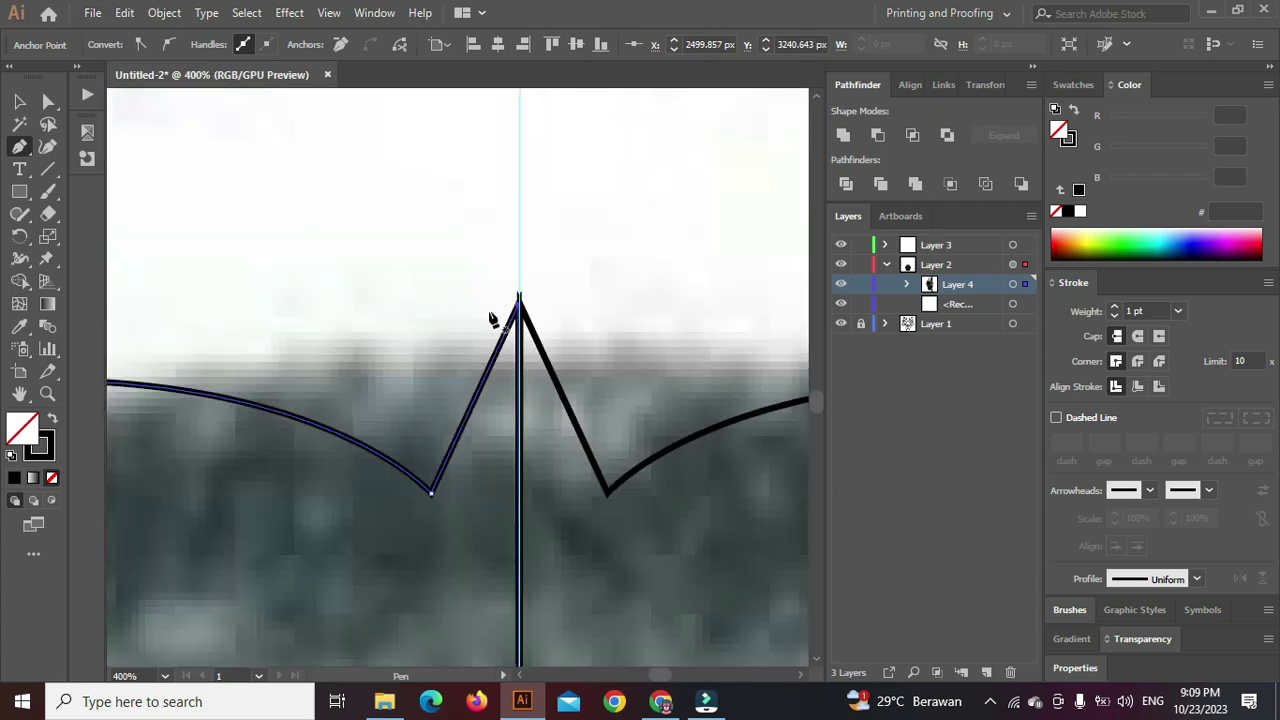
# Make the snout band and strand solid black, deselect them, and check the artwork with the sketch layer briefly hidden
pyautogui.hotkey('shift', 'x')
pyautogui.scroll(-1, 507, 295)
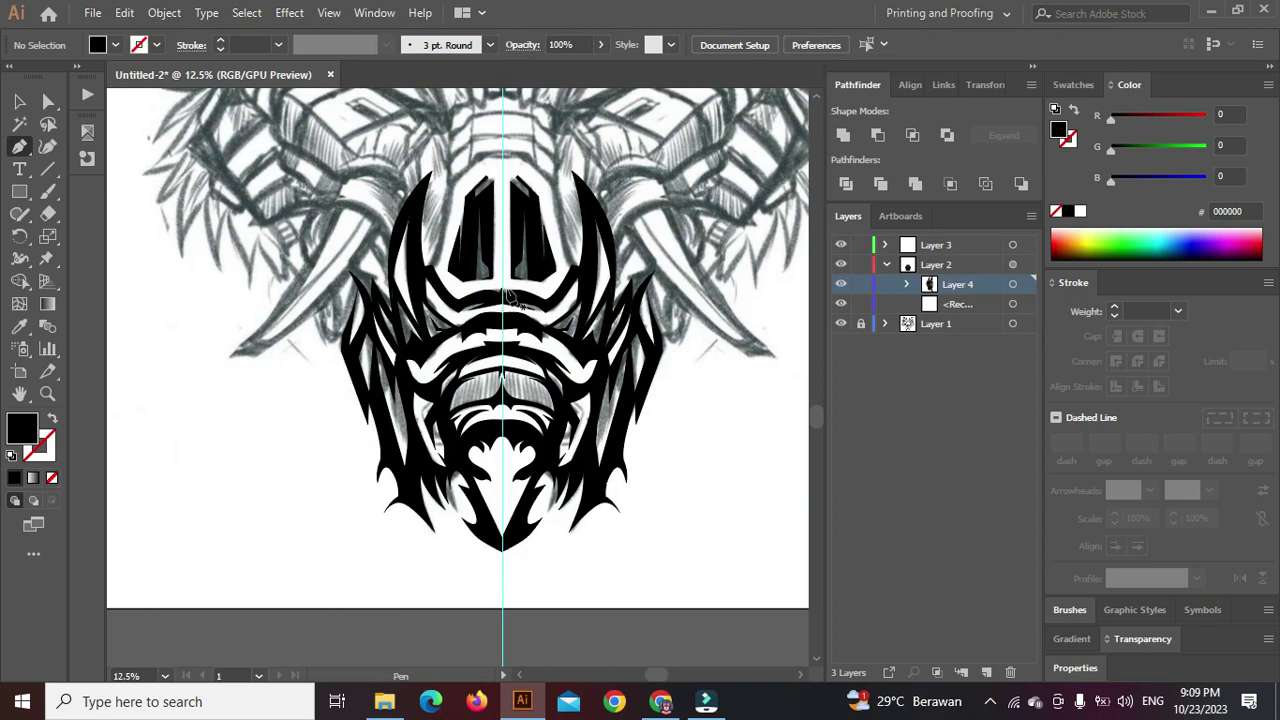
pyautogui.click(837, 324)
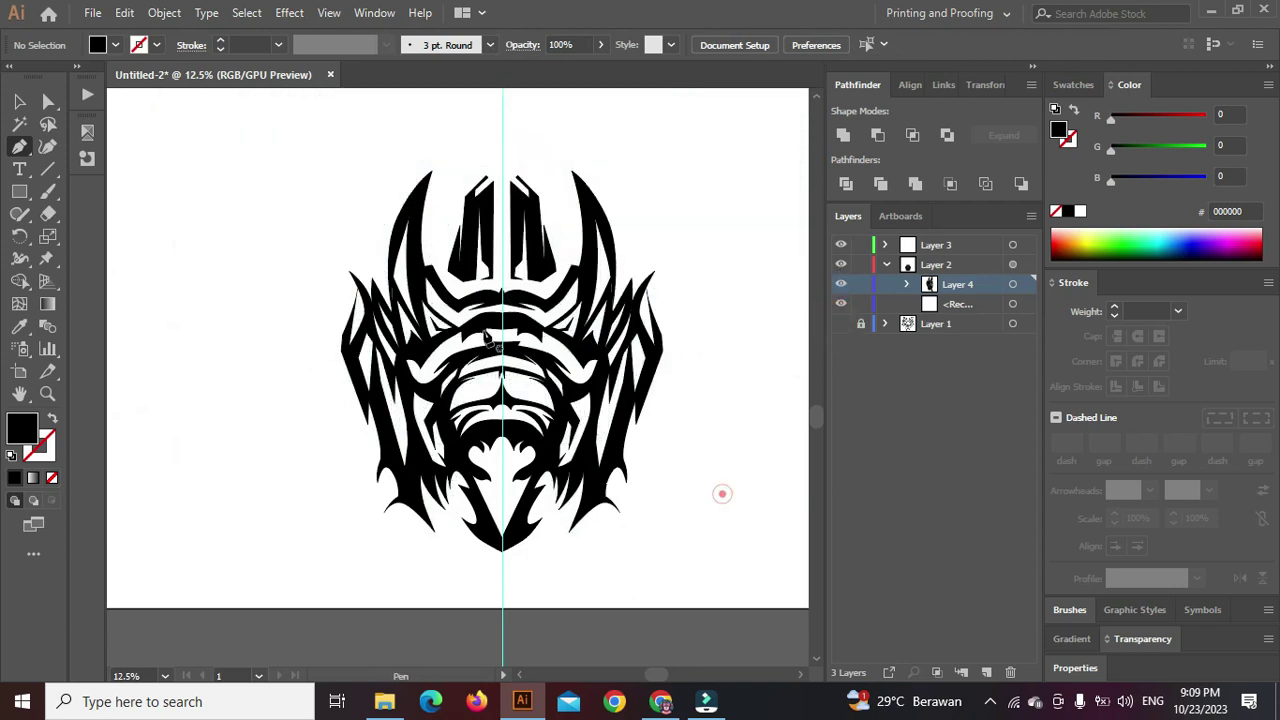
pyautogui.scroll(-1, 722, 494)
pyautogui.click(841, 324)
# Extend the tip of the narrow gap inside the left strand upward, and reshape the strand's lower point
pyautogui.scroll(2, 395, 313)
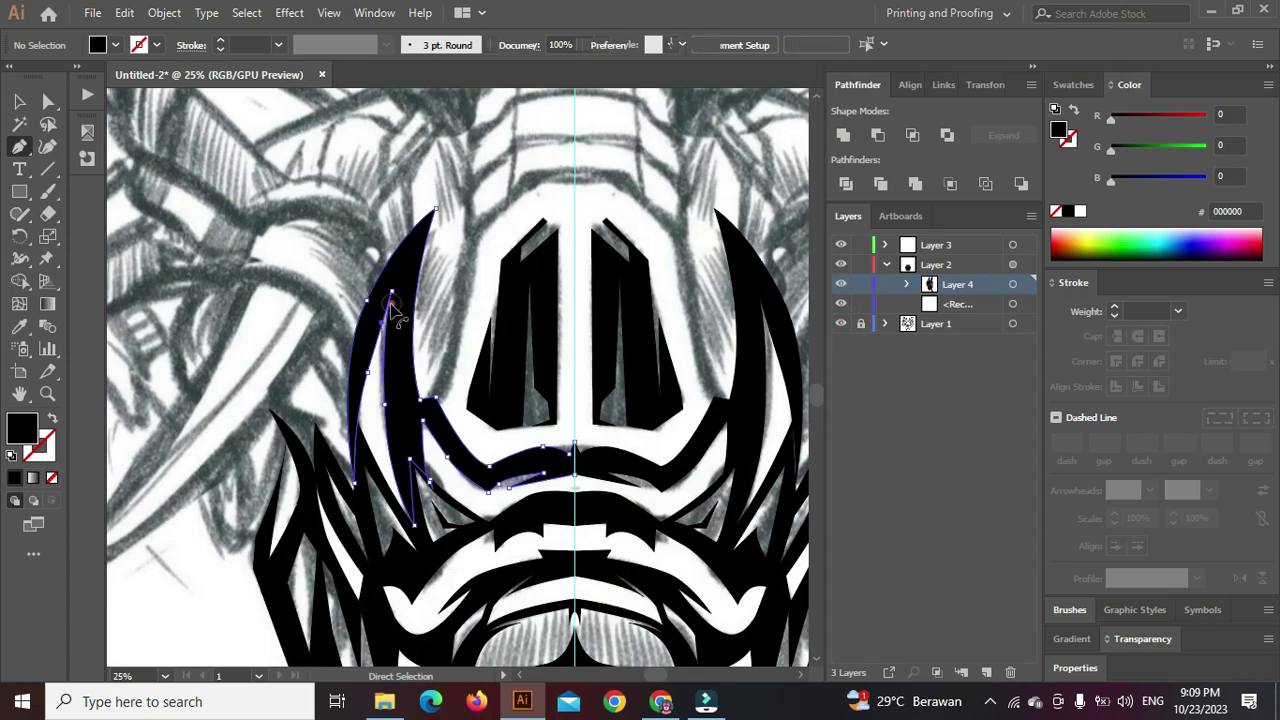
pyautogui.click(392, 303)
pyautogui.moveTo(392, 291); pyautogui.dragTo(398, 268)
pyautogui.scroll(1, 366, 455)
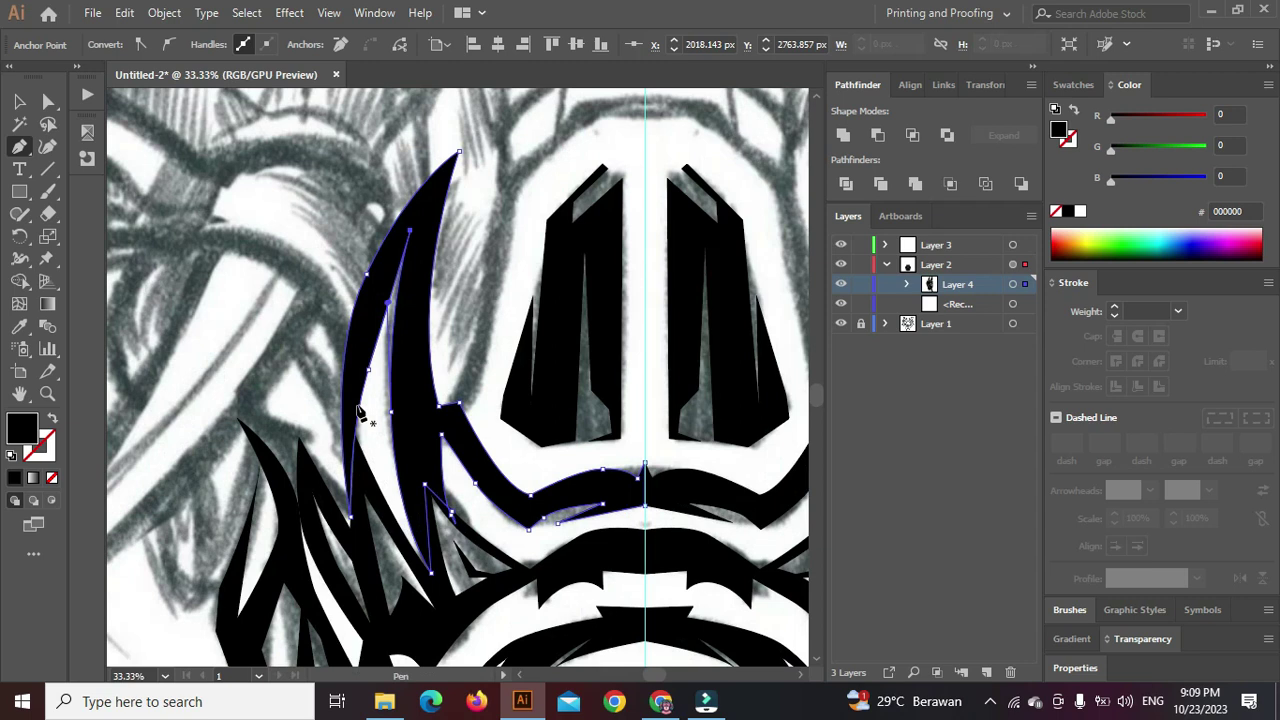
pyautogui.moveTo(362, 413); pyautogui.dragTo(358, 540)
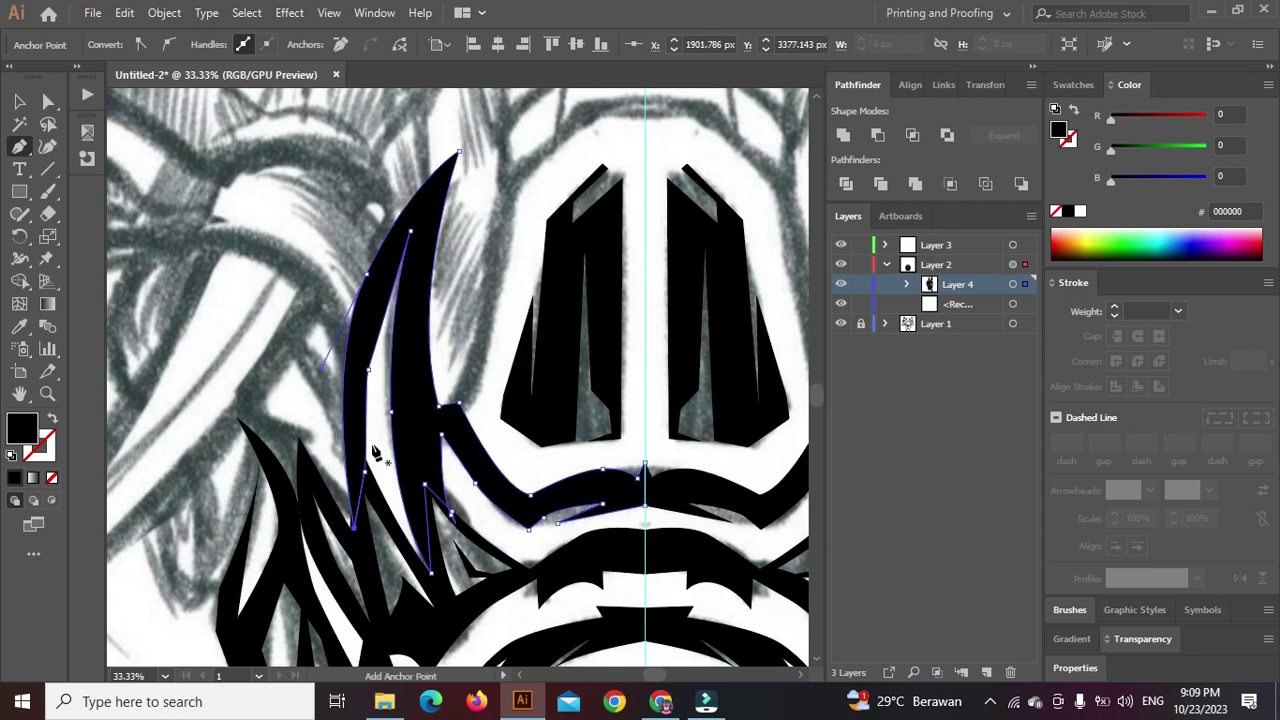
# Adjust the curve along the outer side of the strand's gap, deselect the shape, and hide the sketch layer to check the artwork
pyautogui.click(367, 369)
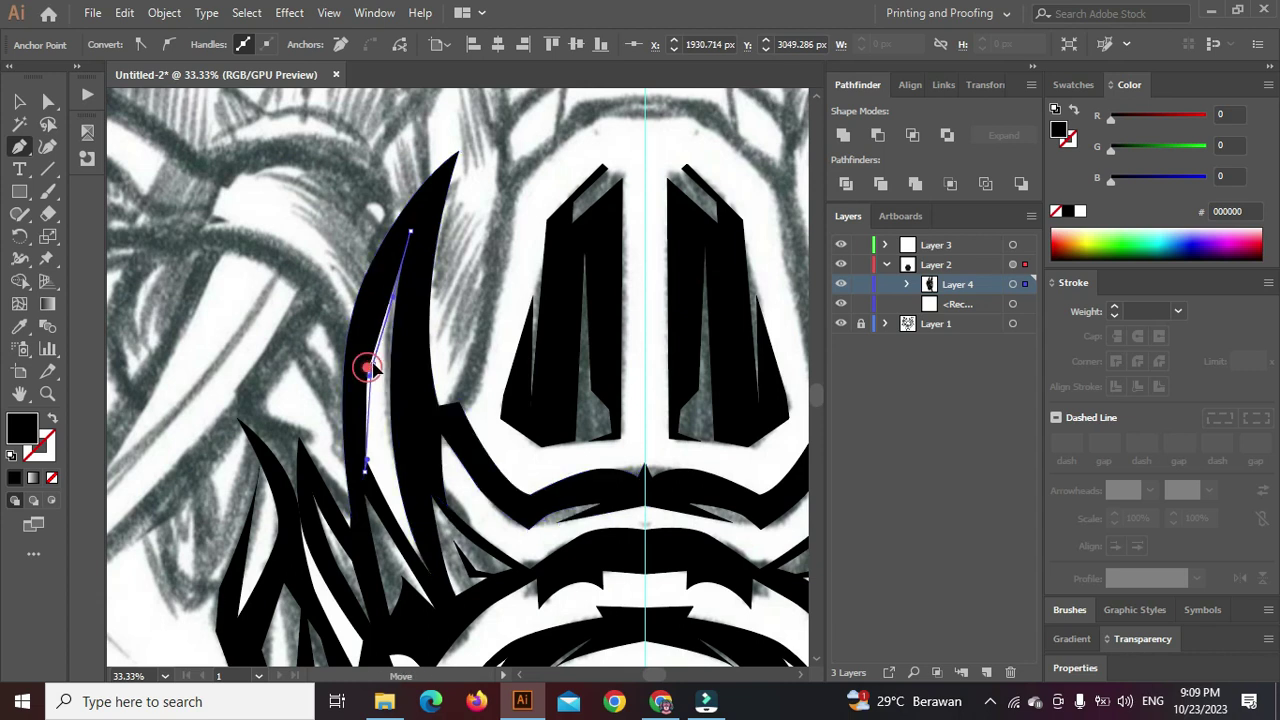
pyautogui.moveTo(372, 370); pyautogui.dragTo(374, 366)
pyautogui.moveTo(393, 420); pyautogui.dragTo(369, 362)
pyautogui.keyDown('ctrl'); pyautogui.click(328, 319); pyautogui.keyUp('ctrl')
pyautogui.scroll(-3, 328, 319)
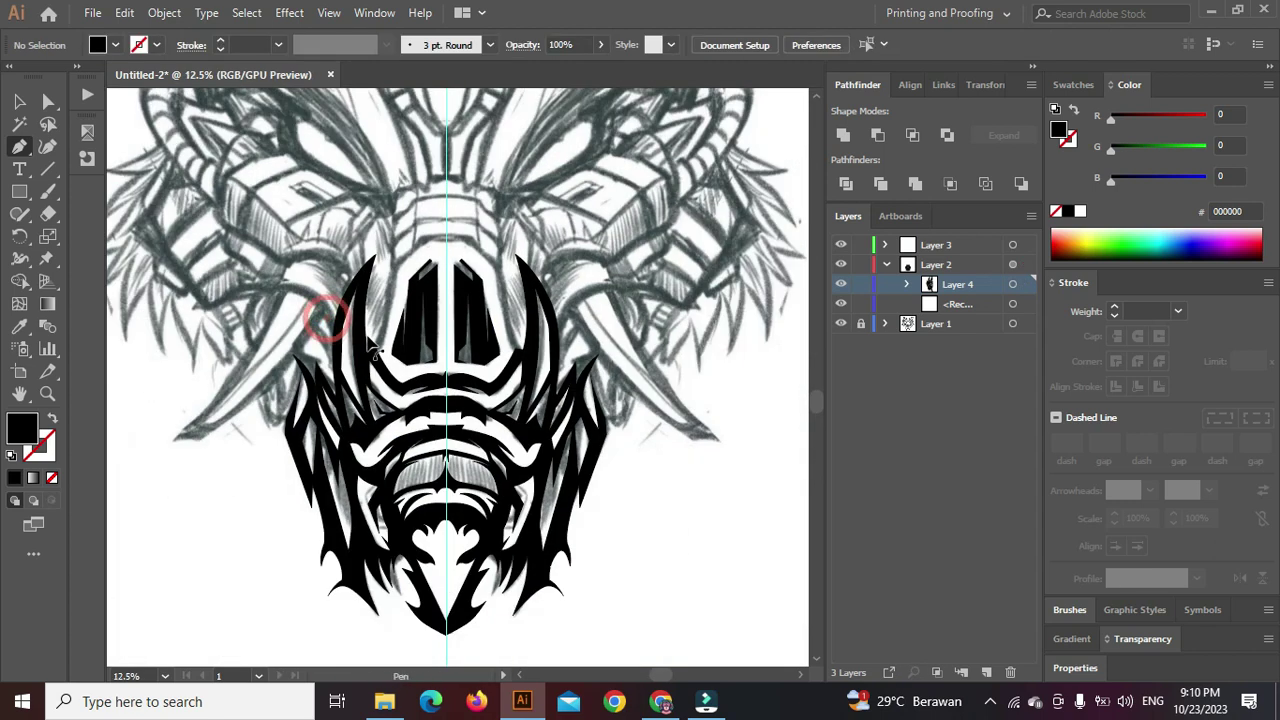
pyautogui.scroll(-1, 370, 340)
pyautogui.click(843, 327)
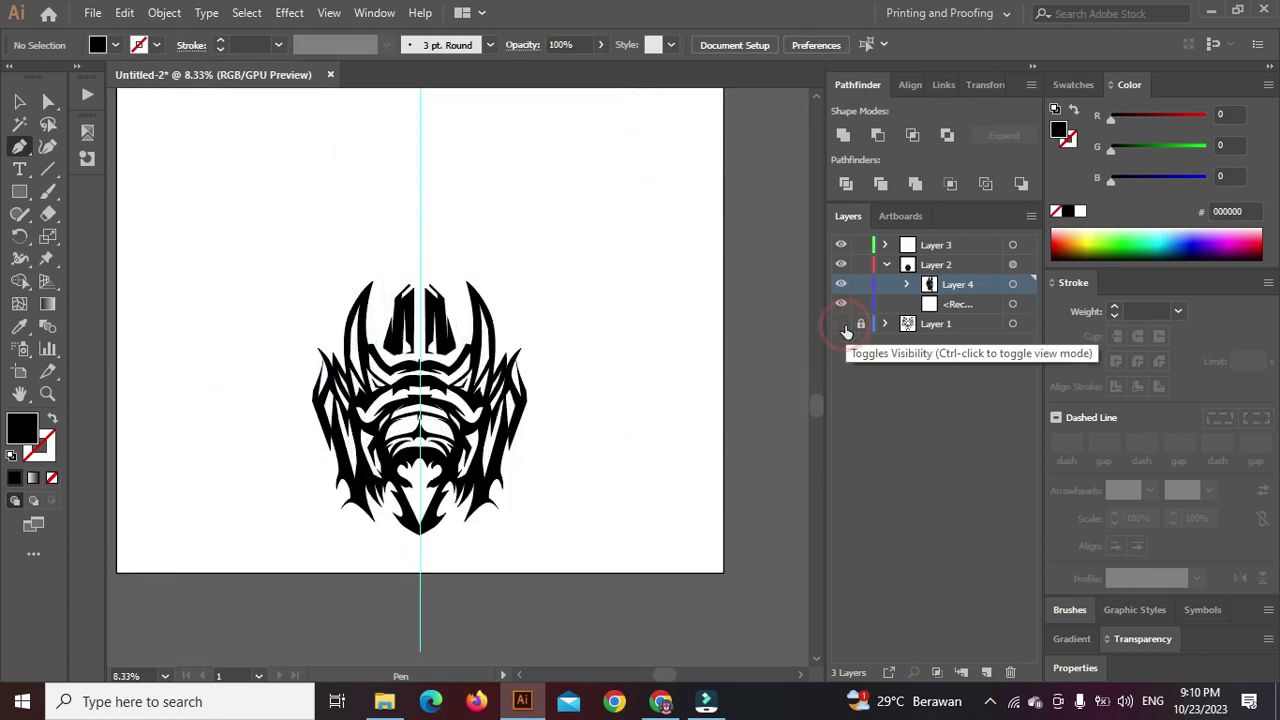
# Show the sketch layer again and inspect the left tusk area against the traced strands
pyautogui.click(843, 327)
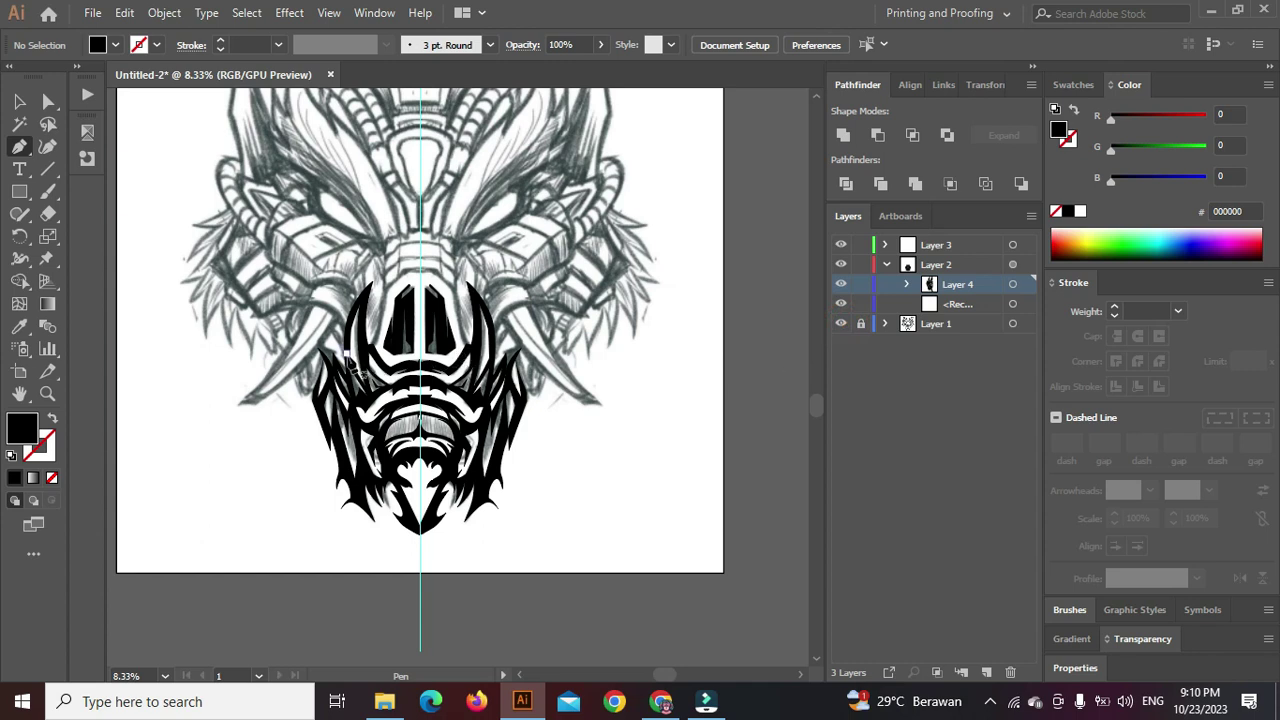
pyautogui.scroll(3, 315, 360)
pyautogui.scroll(-2, 262, 346)
pyautogui.moveTo(262, 346); pyautogui.dragTo(300, 387)
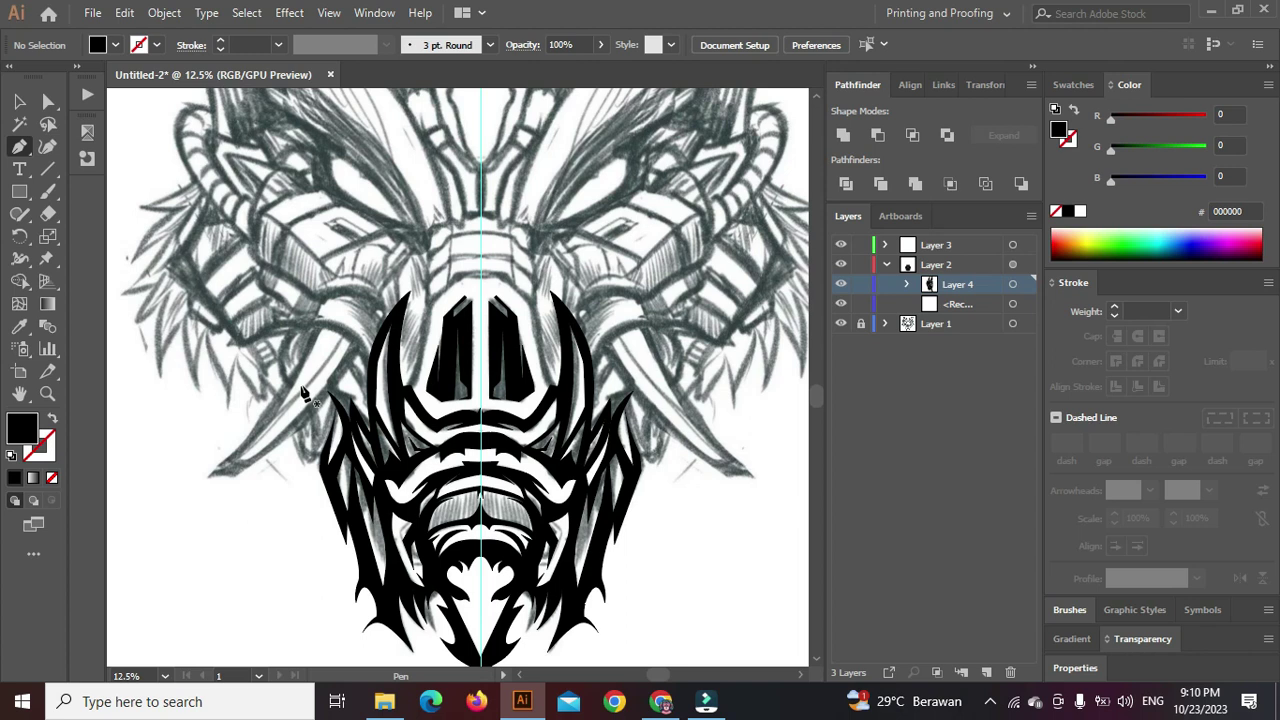
pyautogui.scroll(-3, 336, 362)
pyautogui.scroll(4, 288, 380)
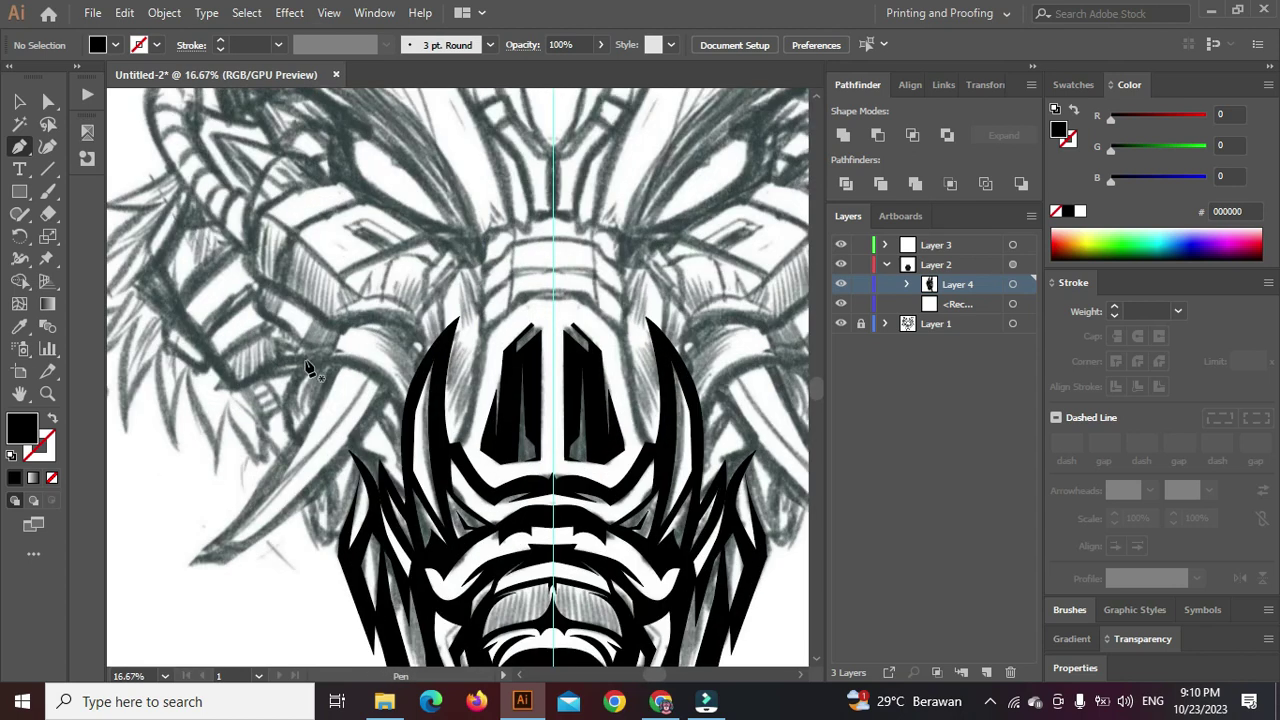
pyautogui.scroll(-2, 288, 380)
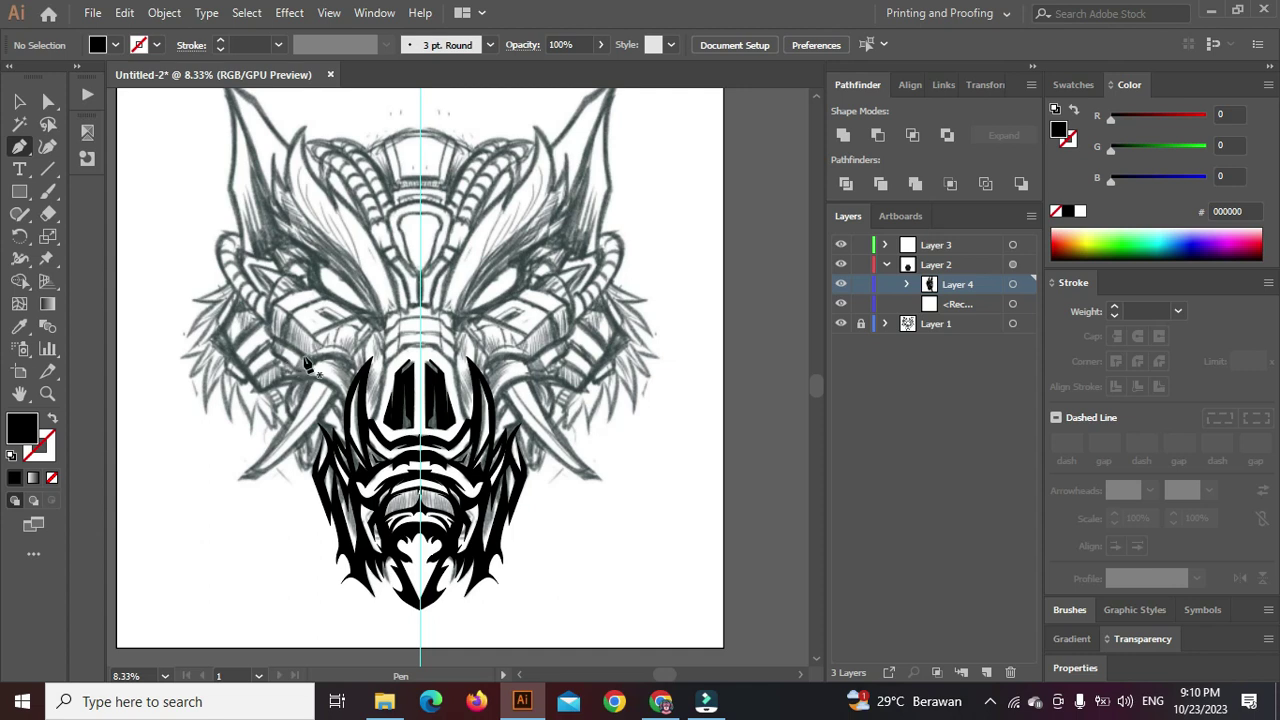
pyautogui.scroll(2, 307, 362)
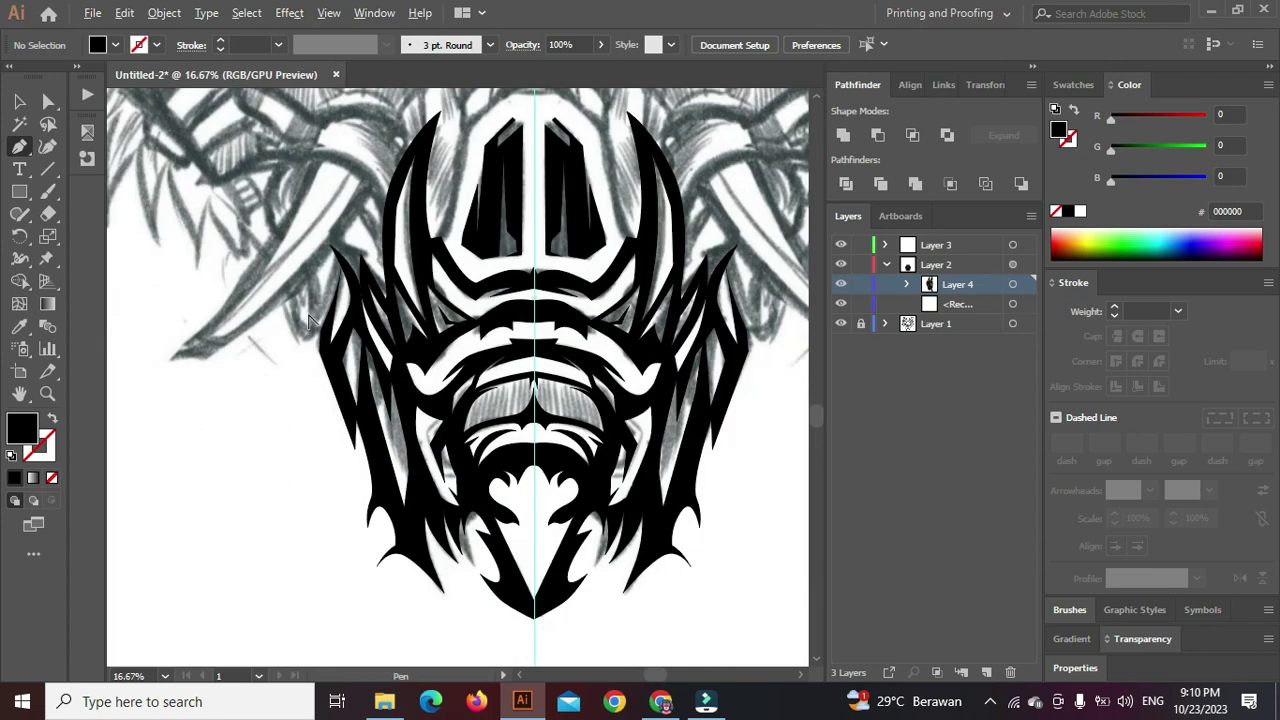
pyautogui.scroll(2, 310, 320)
# Start an unfilled outline at the left outer strand, tracing the hair tuft and the left tusk's lower edge to its tip
pyautogui.click(358, 328)
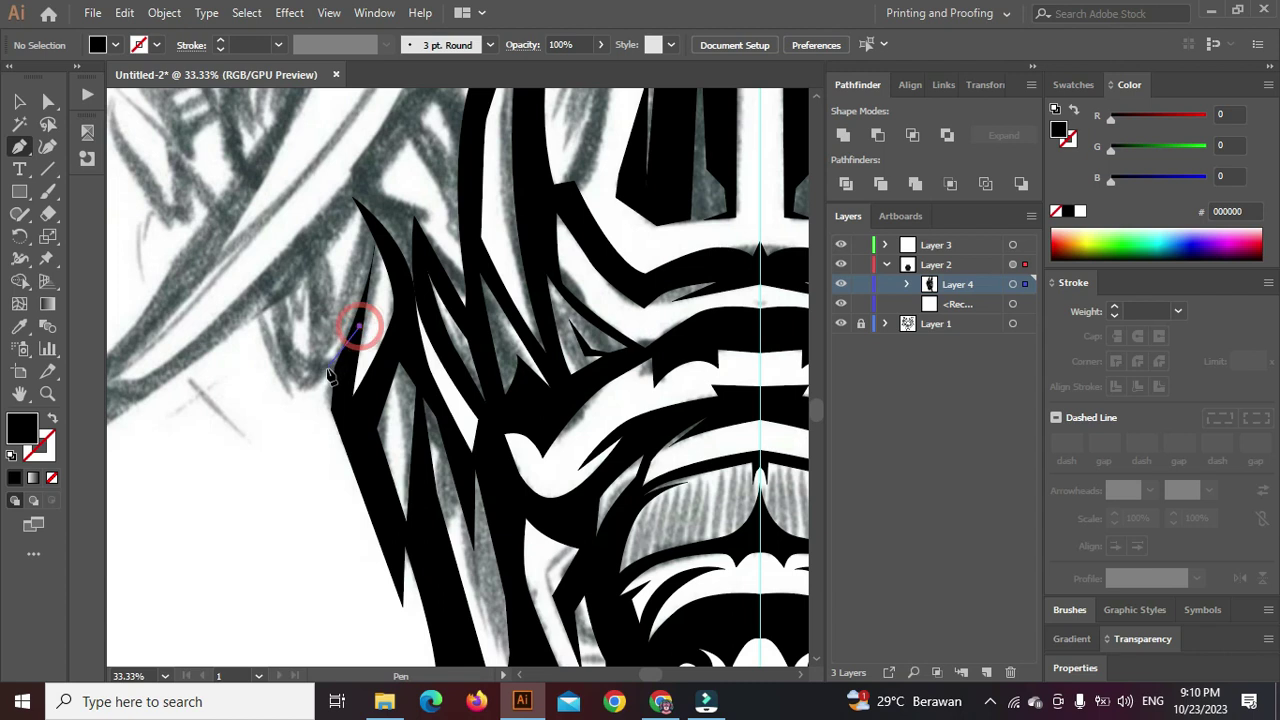
pyautogui.moveTo(289, 380); pyautogui.dragTo(265, 318)
pyautogui.click(265, 312)
pyautogui.click(53, 478)
pyautogui.moveTo(188, 426); pyautogui.dragTo(423, 392)
pyautogui.click(200, 443)
pyautogui.scroll(-1, 205, 450)
pyautogui.scroll(1, 395, 310)
# Trace up the left tusk's outer edge and over the curved socket band to the inner strand
pyautogui.click(394, 299)
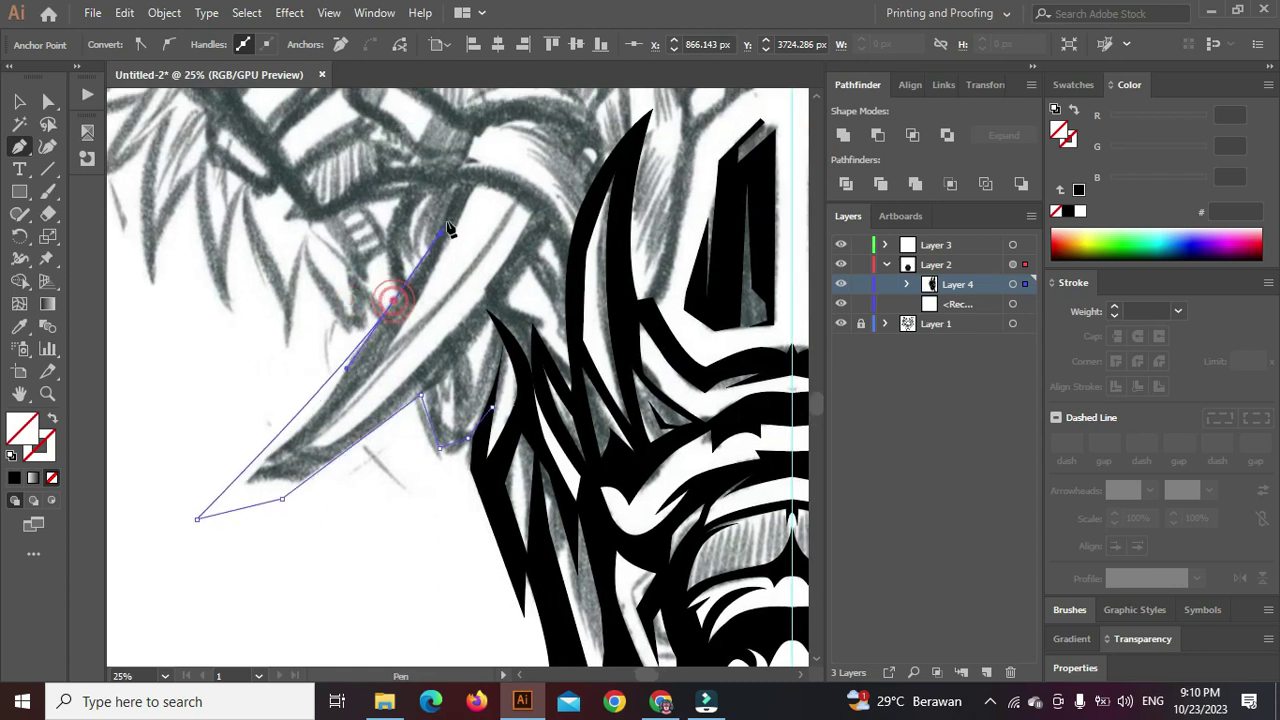
pyautogui.click(460, 191)
pyautogui.moveTo(387, 279); pyautogui.dragTo(341, 362)
pyautogui.scroll(1, 341, 362)
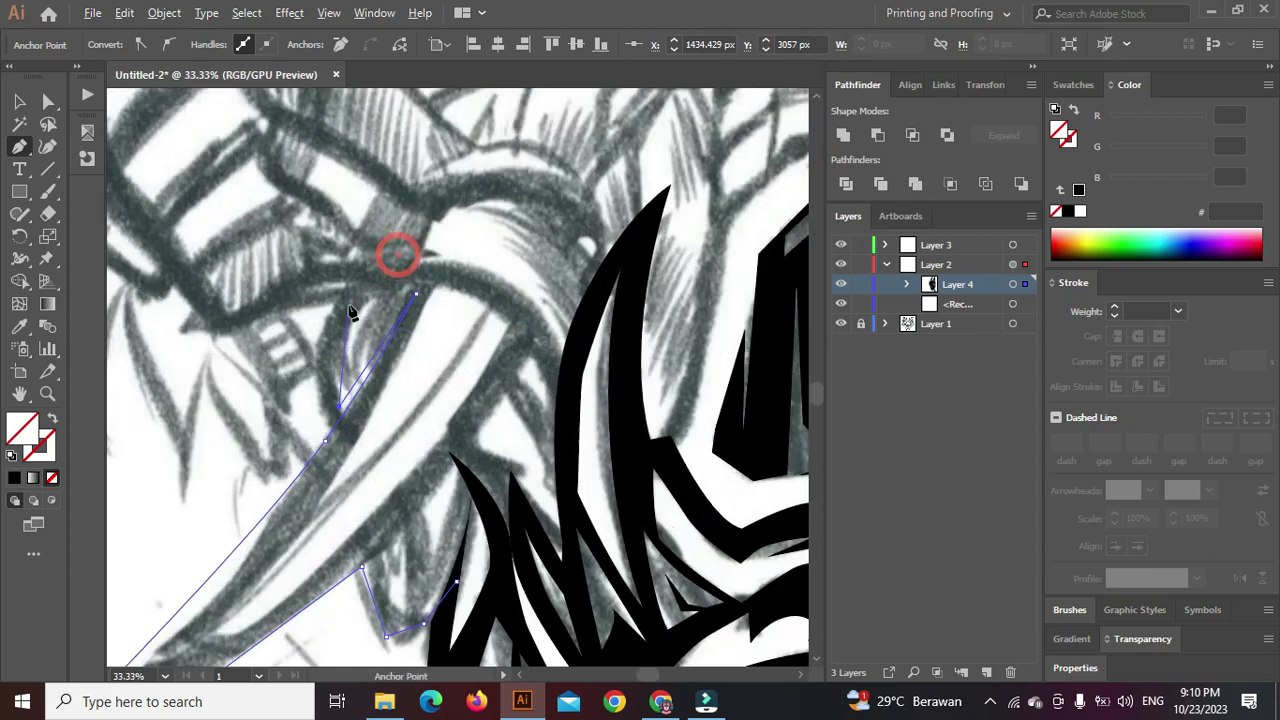
pyautogui.click(428, 198)
pyautogui.moveTo(479, 177); pyautogui.dragTo(491, 210)
pyautogui.click(530, 298)
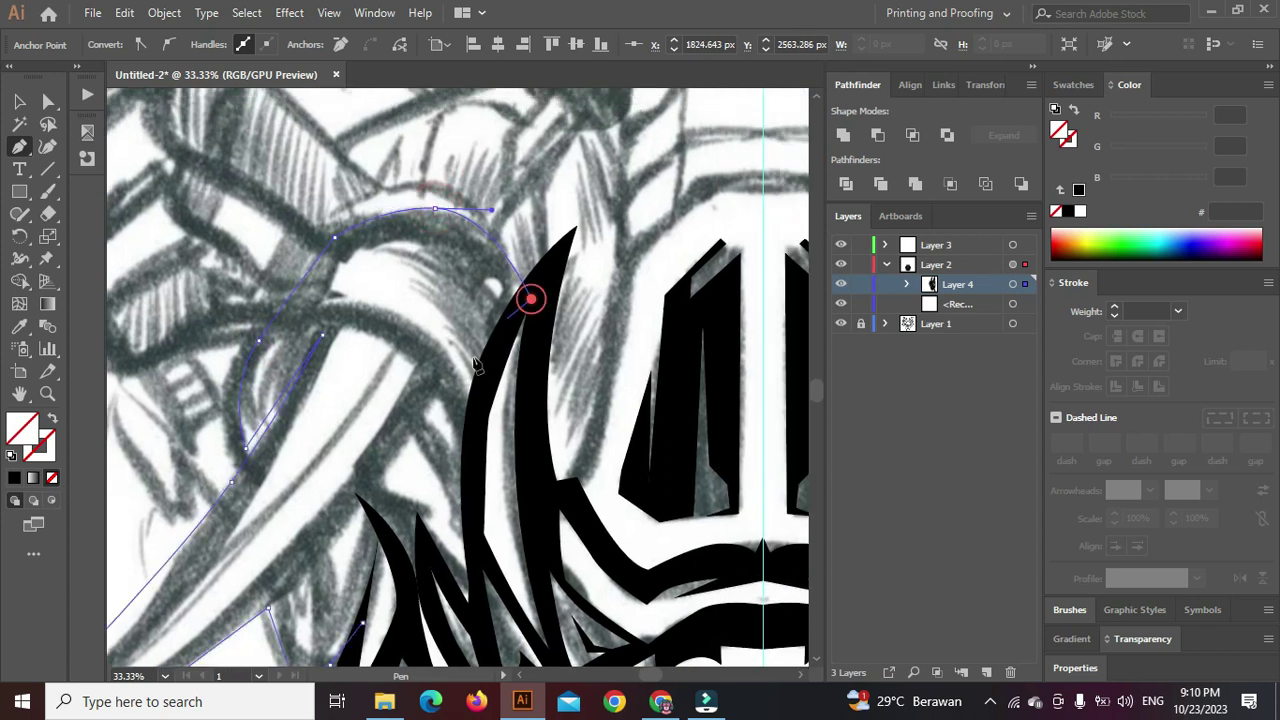
# Trace the white highlight inside the left tusk's socket band and continue along the band's lower edge to the strand
pyautogui.moveTo(420, 291); pyautogui.dragTo(348, 268)
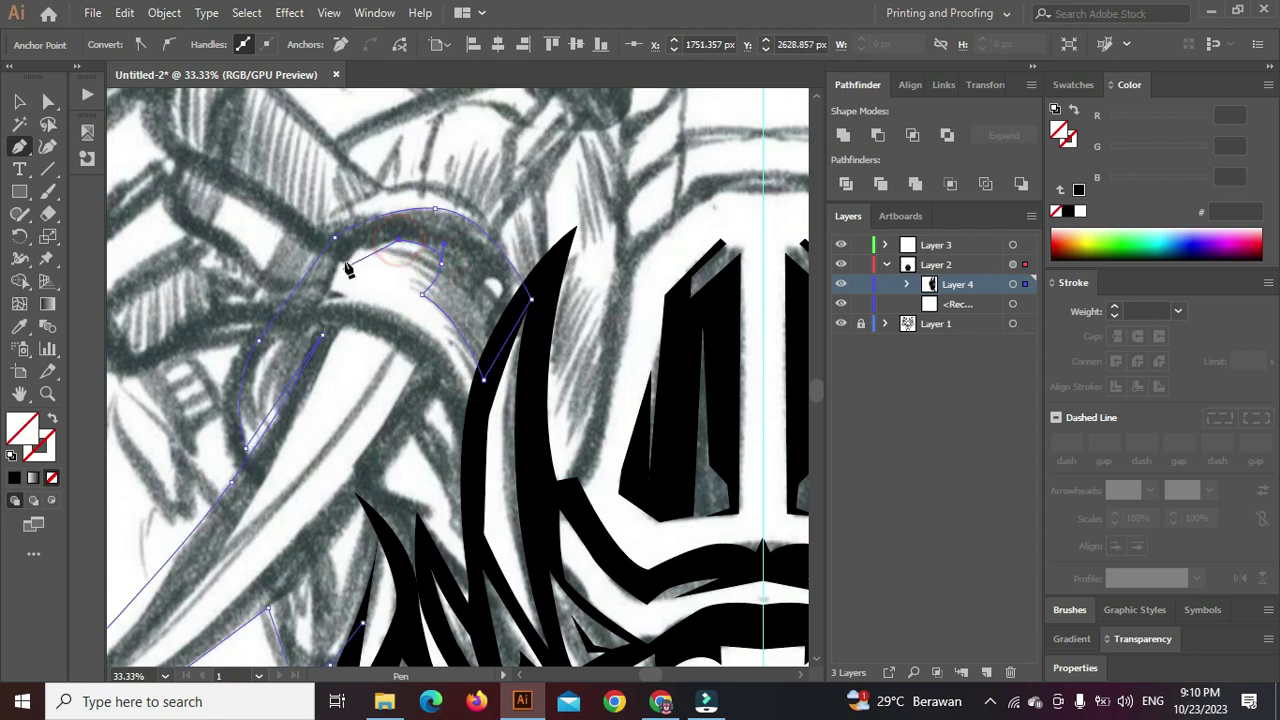
pyautogui.click(330, 290)
pyautogui.moveTo(420, 327); pyautogui.dragTo(452, 354)
pyautogui.click(475, 406)
pyautogui.click(476, 405)
pyautogui.click(466, 471)
pyautogui.click(430, 399)
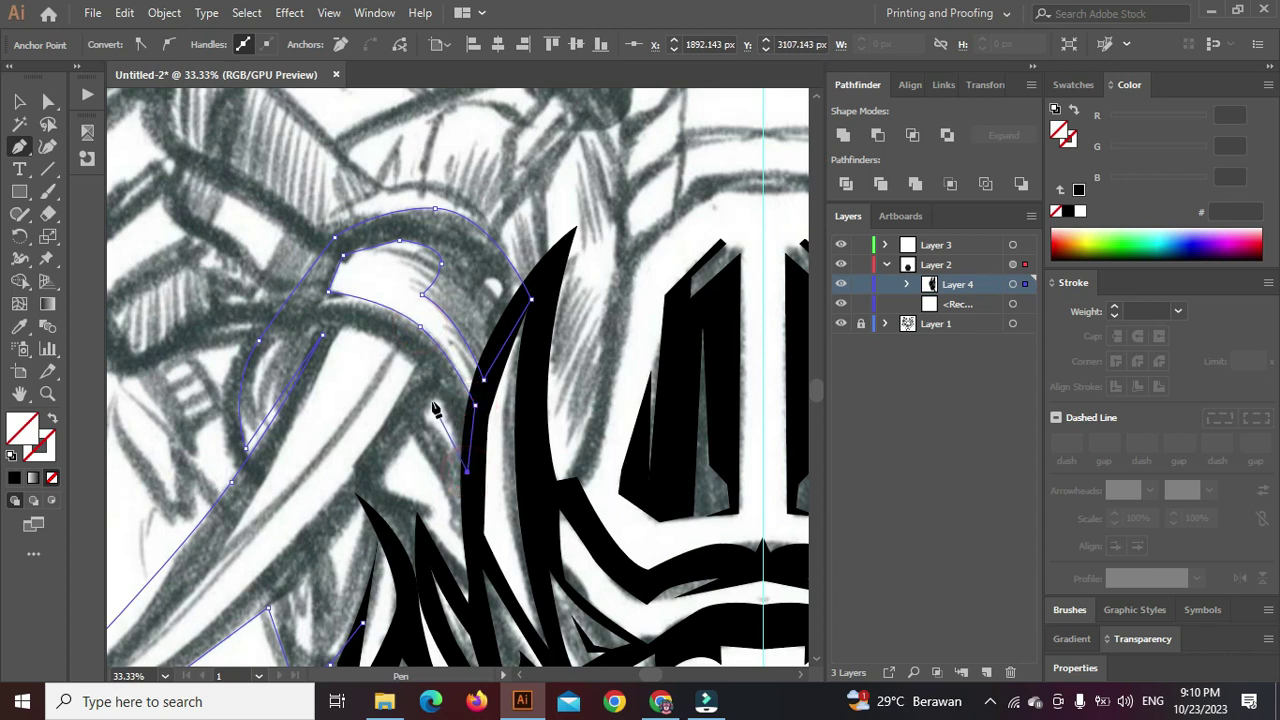
# Continue the outline along the left tusk's inner side and down the outer strand, closing it at its starting point
pyautogui.scroll(-1, 439, 393)
pyautogui.moveTo(439, 393); pyautogui.dragTo(467, 348)
pyautogui.click(402, 455)
pyautogui.click(350, 488)
pyautogui.moveTo(418, 531); pyautogui.dragTo(394, 574)
pyautogui.hotkey('ctrl', 'z')
pyautogui.click(445, 451)
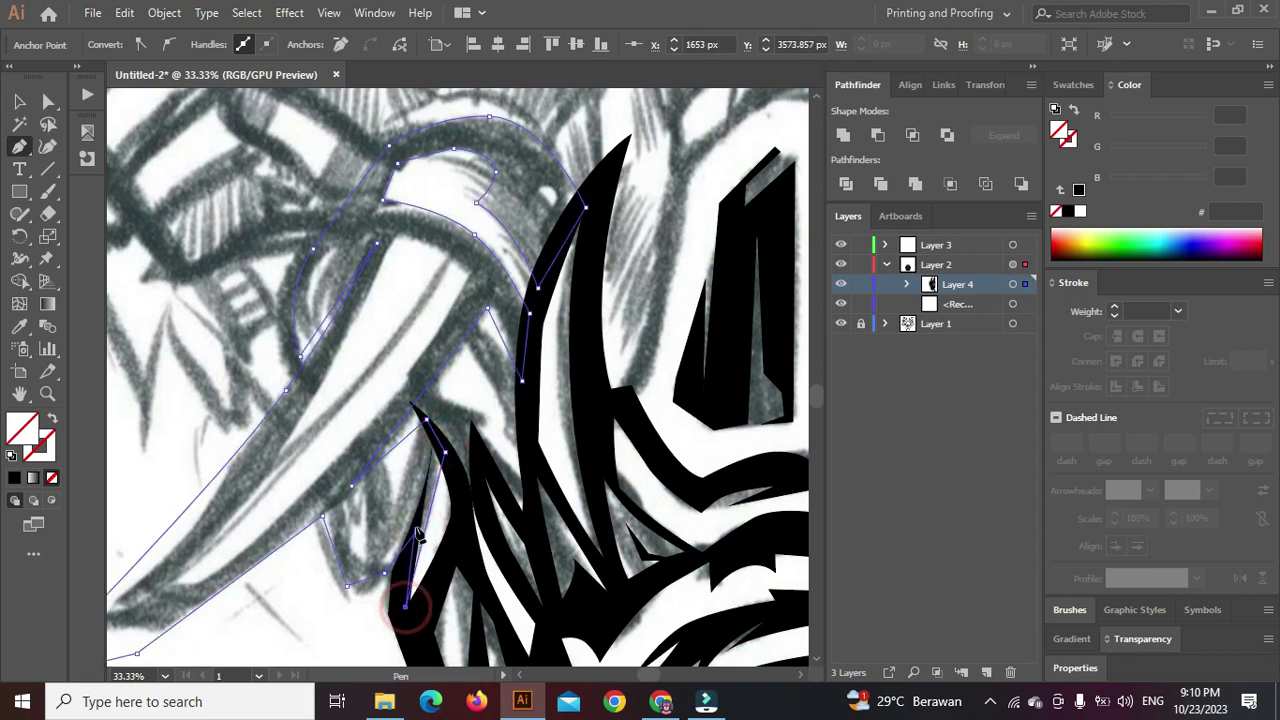
pyautogui.click(410, 530)
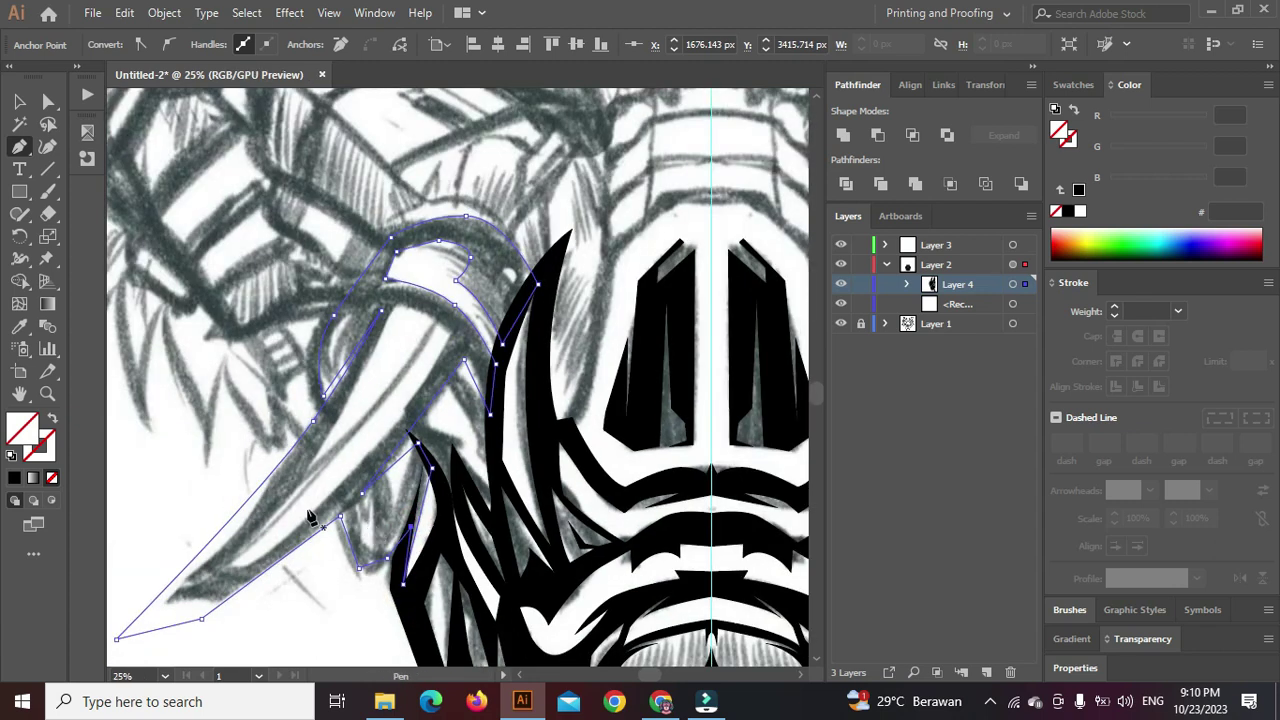
# Draw a closed highlight shape inside the left tusk, following its inner edges and the notch along the shading line
pyautogui.click(455, 337)
pyautogui.moveTo(272, 548); pyautogui.dragTo(238, 580)
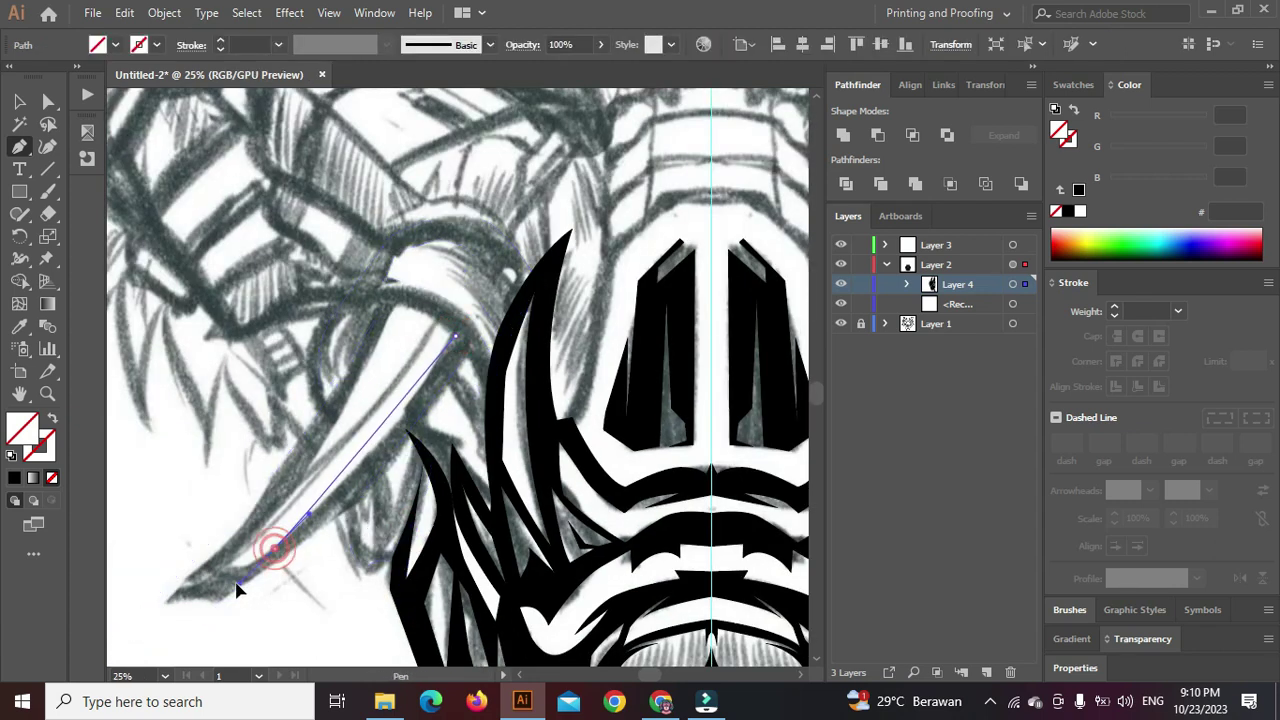
pyautogui.click(389, 391)
pyautogui.click(299, 478)
pyautogui.click(398, 301)
pyautogui.moveTo(455, 336); pyautogui.dragTo(455, 343)
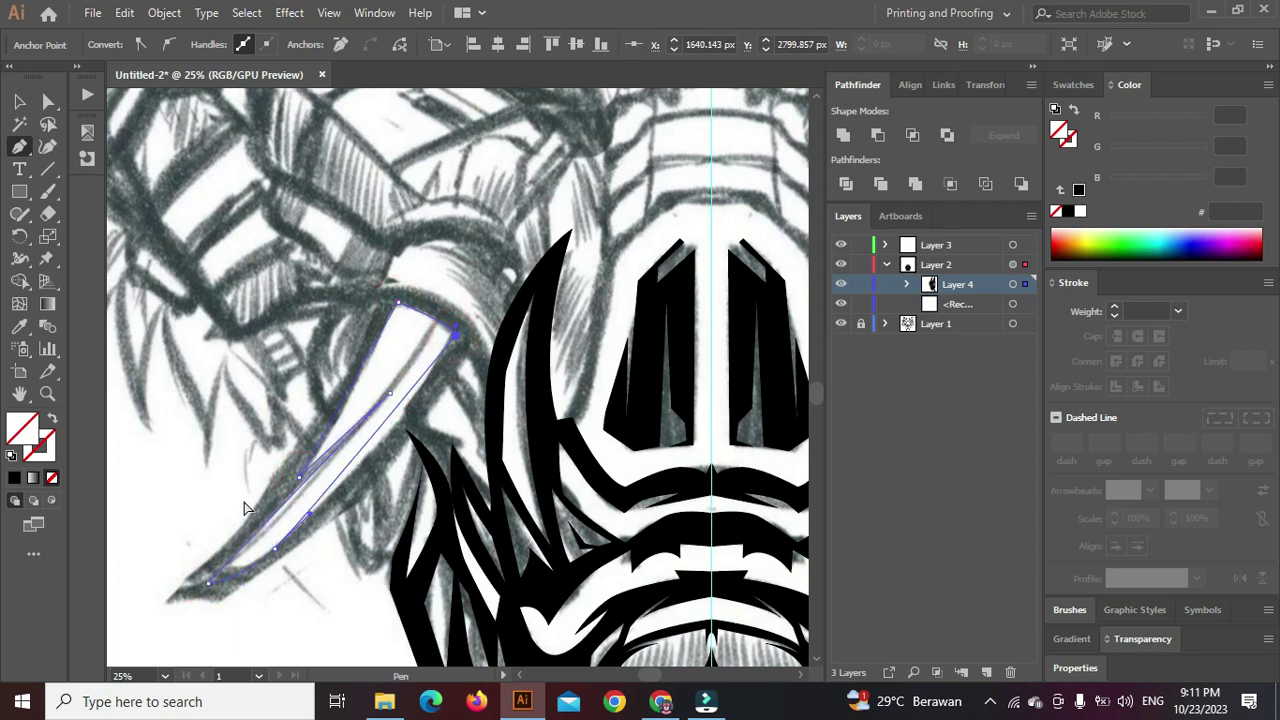
pyautogui.moveTo(270, 523); pyautogui.dragTo(282, 540)
# Subtract the highlight from the left tusk shape with Minus Front, fill the result solid black, and deselect it
pyautogui.click(877, 135)
pyautogui.hotkey('ctrl', '-')
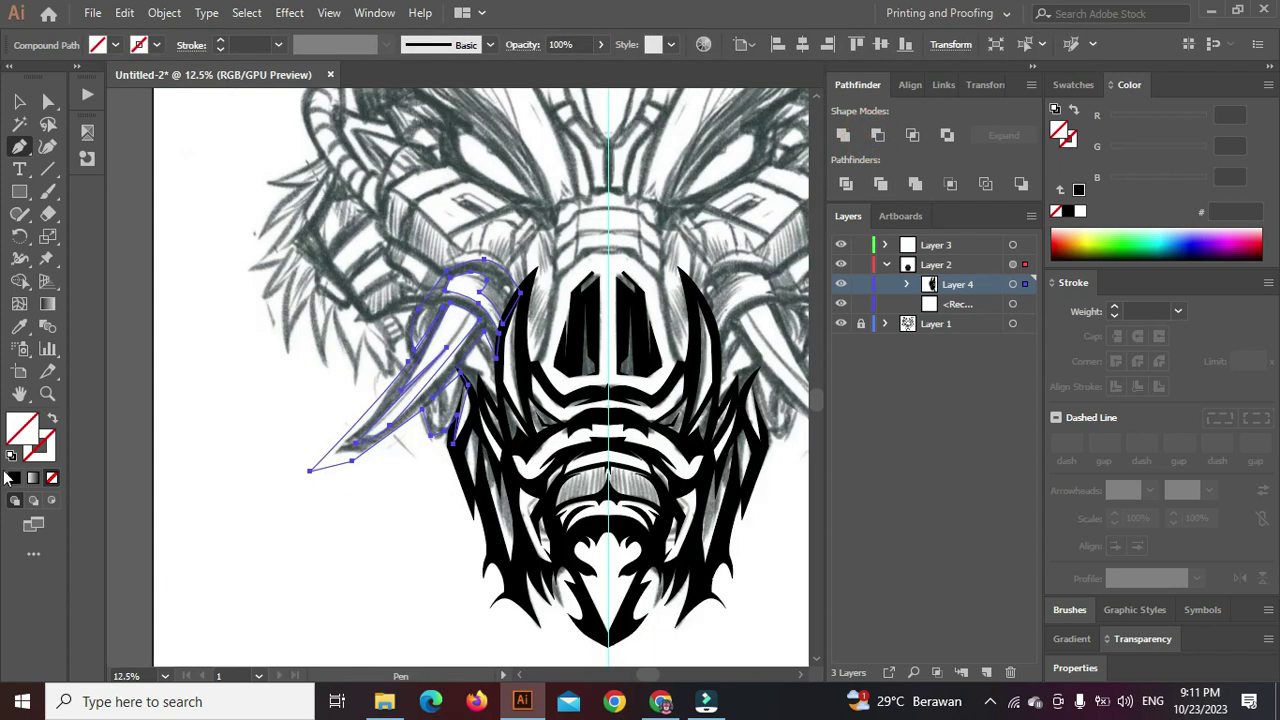
pyautogui.click(14, 477)
pyautogui.keyDown('ctrl'); pyautogui.click(356, 477); pyautogui.keyUp('ctrl')
pyautogui.hotkey('ctrl', '-')
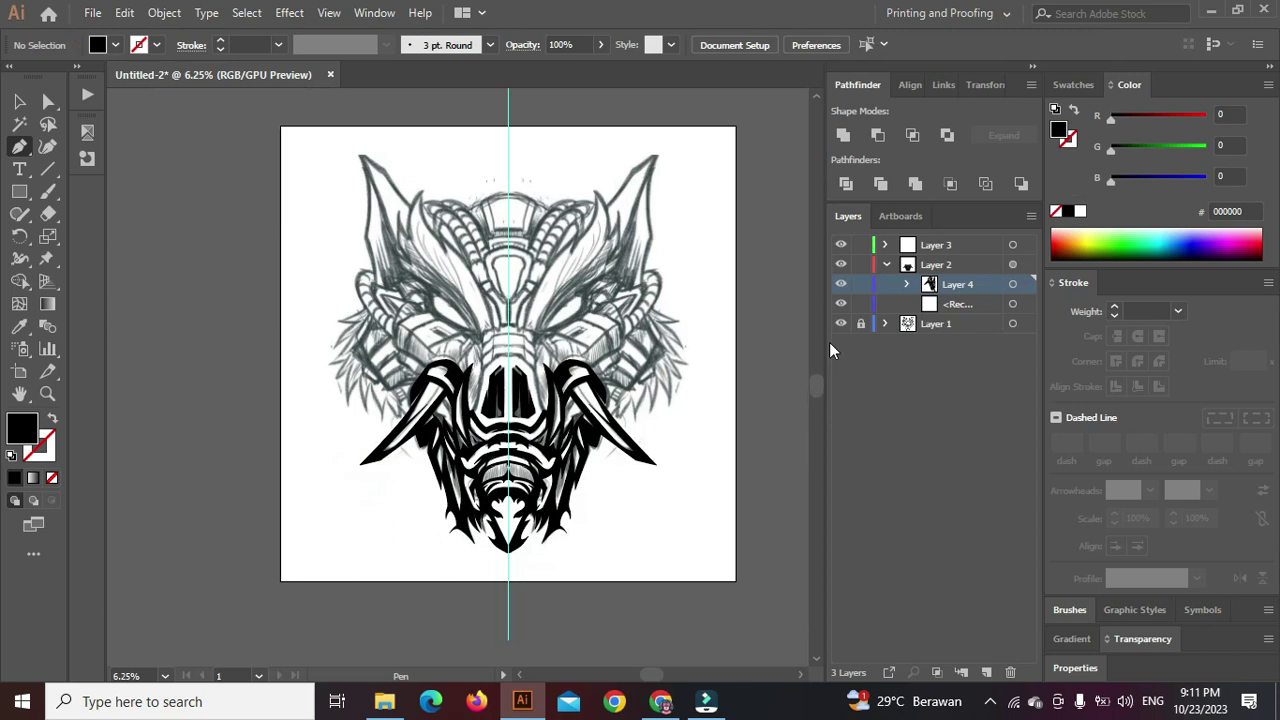
# Check the mirrored tusks by toggling the sketch layer's visibility, leaving it shown
pyautogui.click(839, 326)
pyautogui.click(839, 326)
pyautogui.click(838, 327)
pyautogui.click(838, 327)
pyautogui.click(838, 327)
pyautogui.click(838, 327)
# Refine the anchor points and curve along the outer edge of the left tusk's socket band, and deselect the shape
pyautogui.hotkey('ctrl', '+')
pyautogui.hotkey('ctrl', '+')
pyautogui.hotkey('ctrl', '+')
pyautogui.hotkey('ctrl', '+')
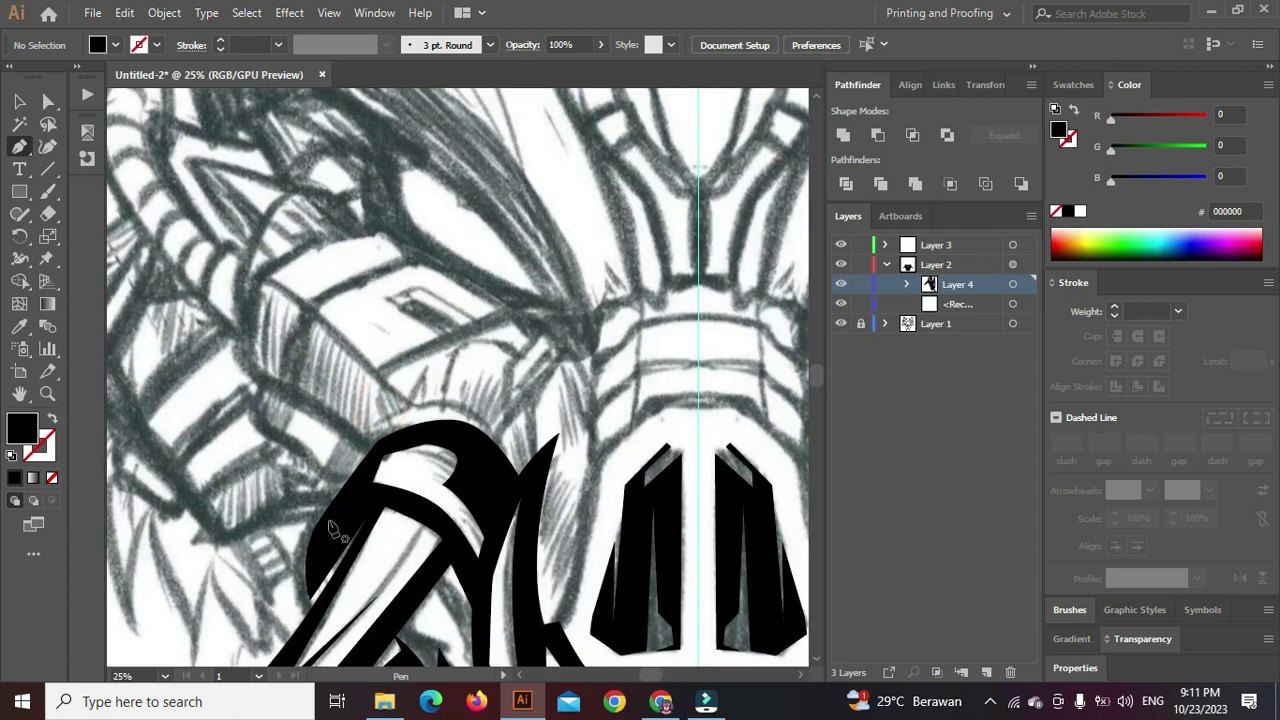
pyautogui.scroll(-1, 311, 563)
pyautogui.moveTo(311, 555); pyautogui.dragTo(314, 549)
pyautogui.keyDown('ctrl'); pyautogui.click(275, 542); pyautogui.keyUp('ctrl')
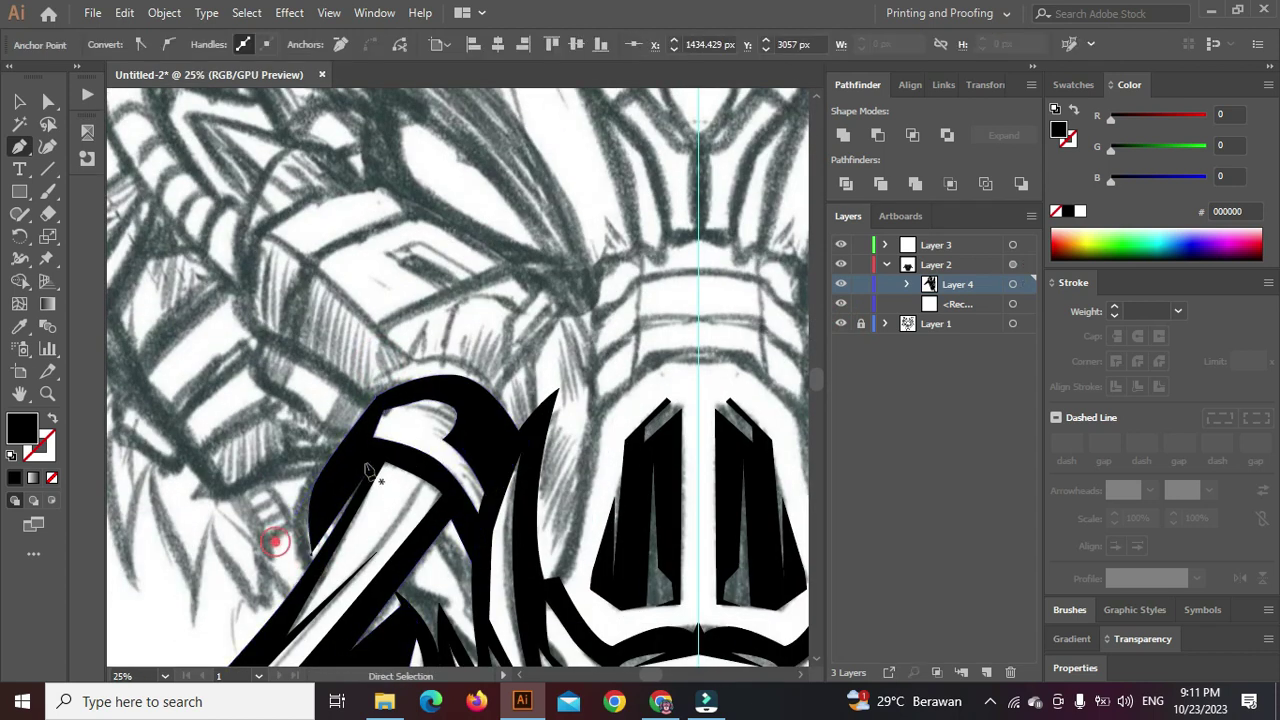
pyautogui.keyDown('ctrl'); pyautogui.click(393, 376); pyautogui.keyUp('ctrl')
pyautogui.moveTo(378, 398); pyautogui.dragTo(374, 386)
pyautogui.moveTo(455, 380); pyautogui.dragTo(489, 384)
pyautogui.keyDown('ctrl'); pyautogui.click(514, 371); pyautogui.keyUp('ctrl')
# Trace the inner edge of the frame around the left nostril up to the center guide, and start its upper edge there
pyautogui.scroll(-2, 516, 370)
pyautogui.moveTo(627, 318); pyautogui.dragTo(468, 320)
pyautogui.scroll(2, 460, 430)
pyautogui.scroll(-2, 463, 436)
pyautogui.click(515, 270)
pyautogui.scroll(2, 540, 272)
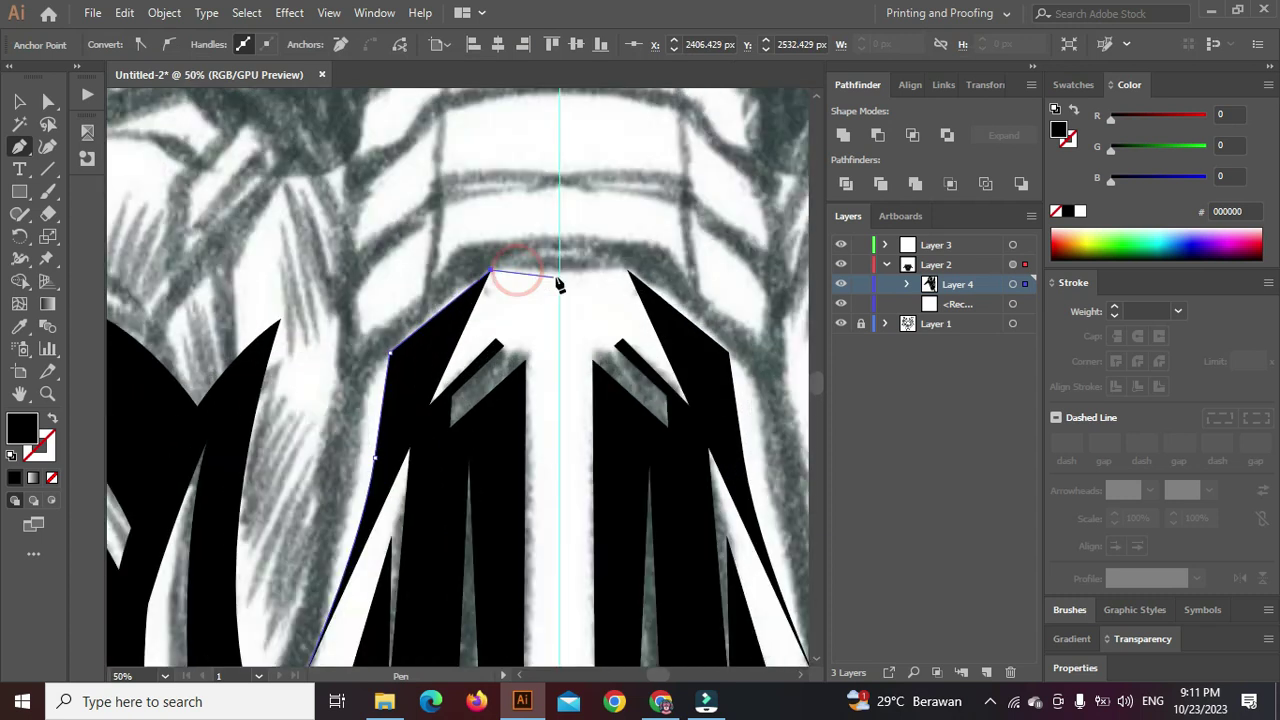
pyautogui.click(559, 270)
pyautogui.click(558, 235)
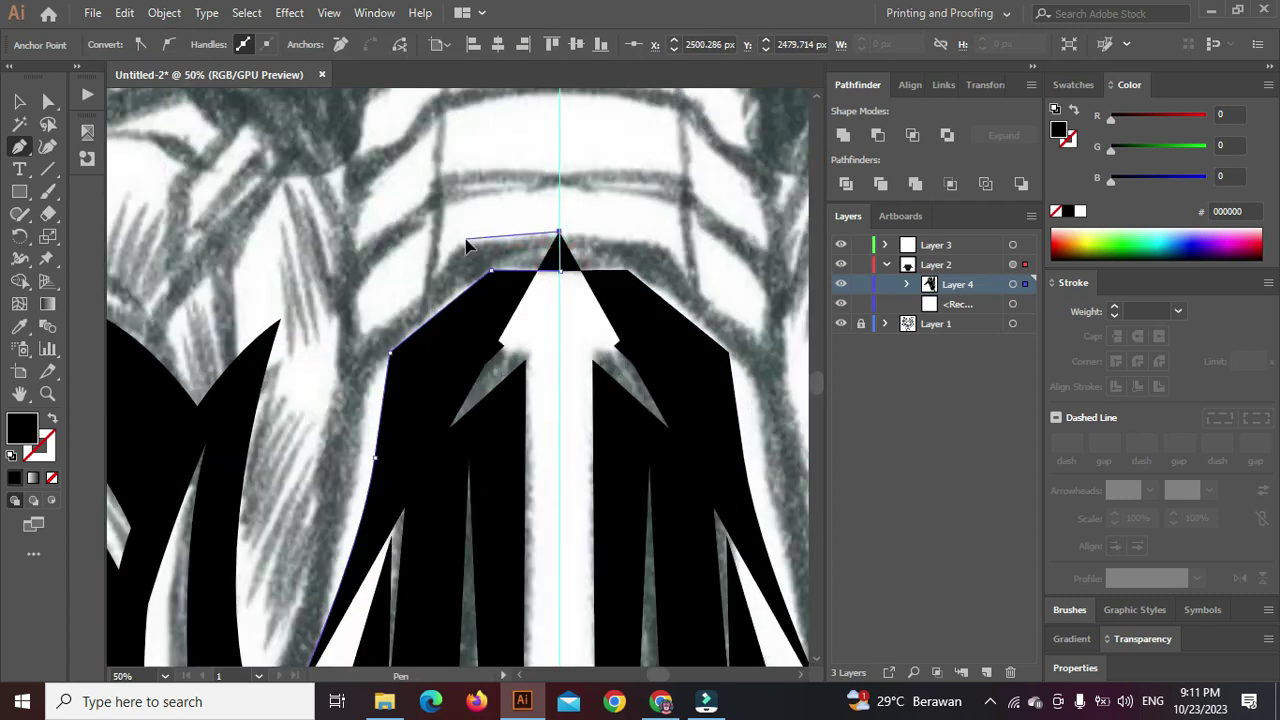
# Trace the frame's upper edge outward from the guide, adding a small spike and a tall point beside the nose bridge
pyautogui.click(465, 240)
pyautogui.click(443, 215)
pyautogui.click(416, 297)
pyautogui.click(360, 328)
pyautogui.moveTo(365, 199); pyautogui.dragTo(373, 325)
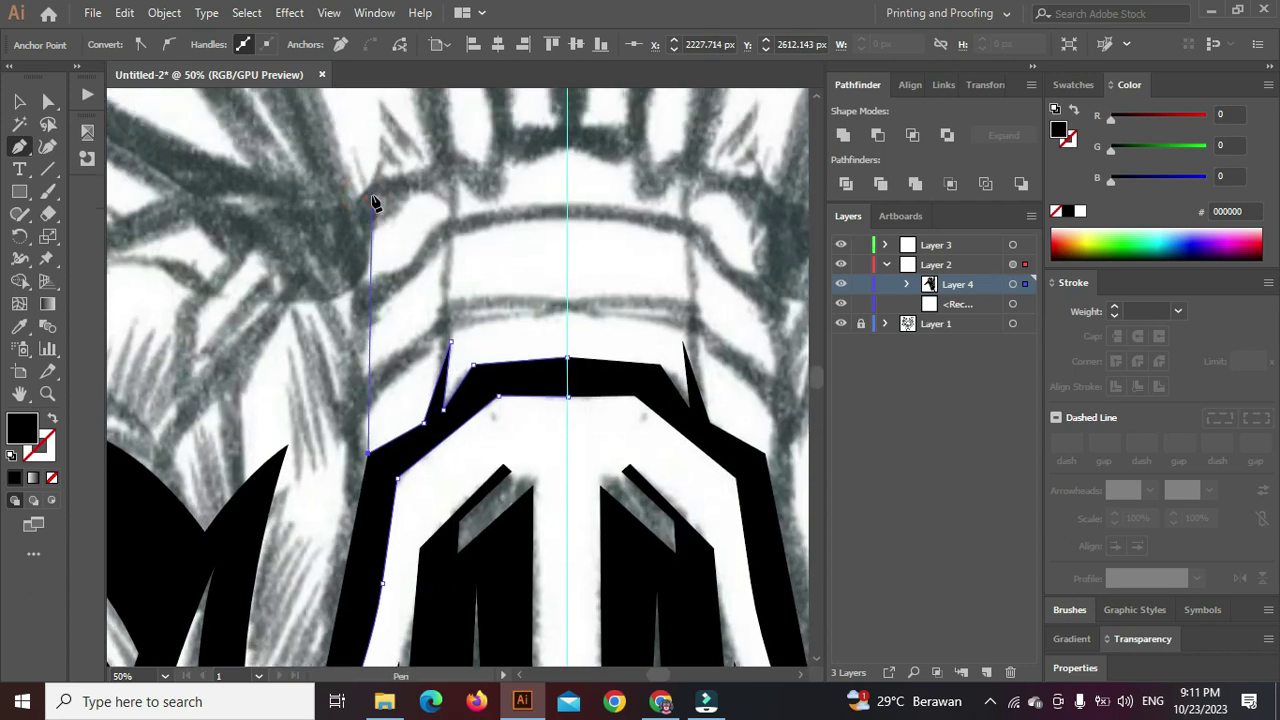
pyautogui.click(371, 197)
# Remove the frame's fill, trace its outer side down to the muzzle band, and bring the outline to its lower starting point
pyautogui.click(50, 479)
pyautogui.scroll(-1, 280, 334)
pyautogui.scroll(-1, 305, 316)
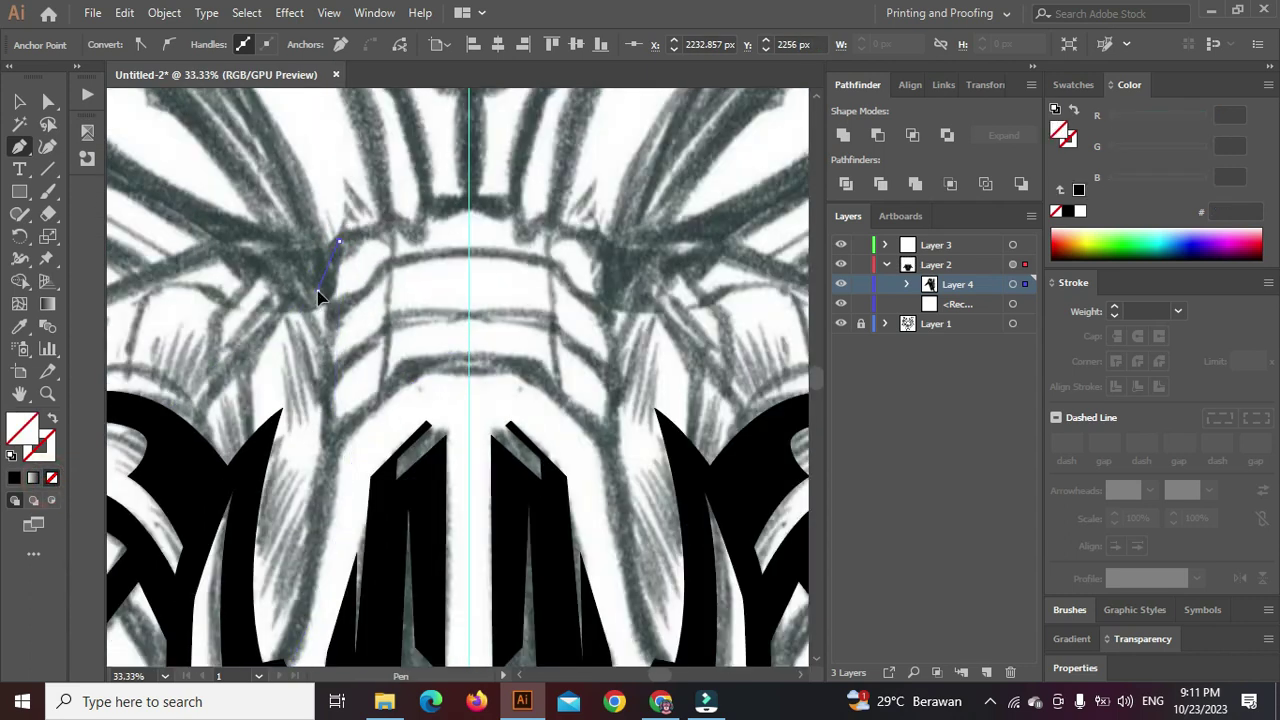
pyautogui.moveTo(367, 398); pyautogui.dragTo(362, 476)
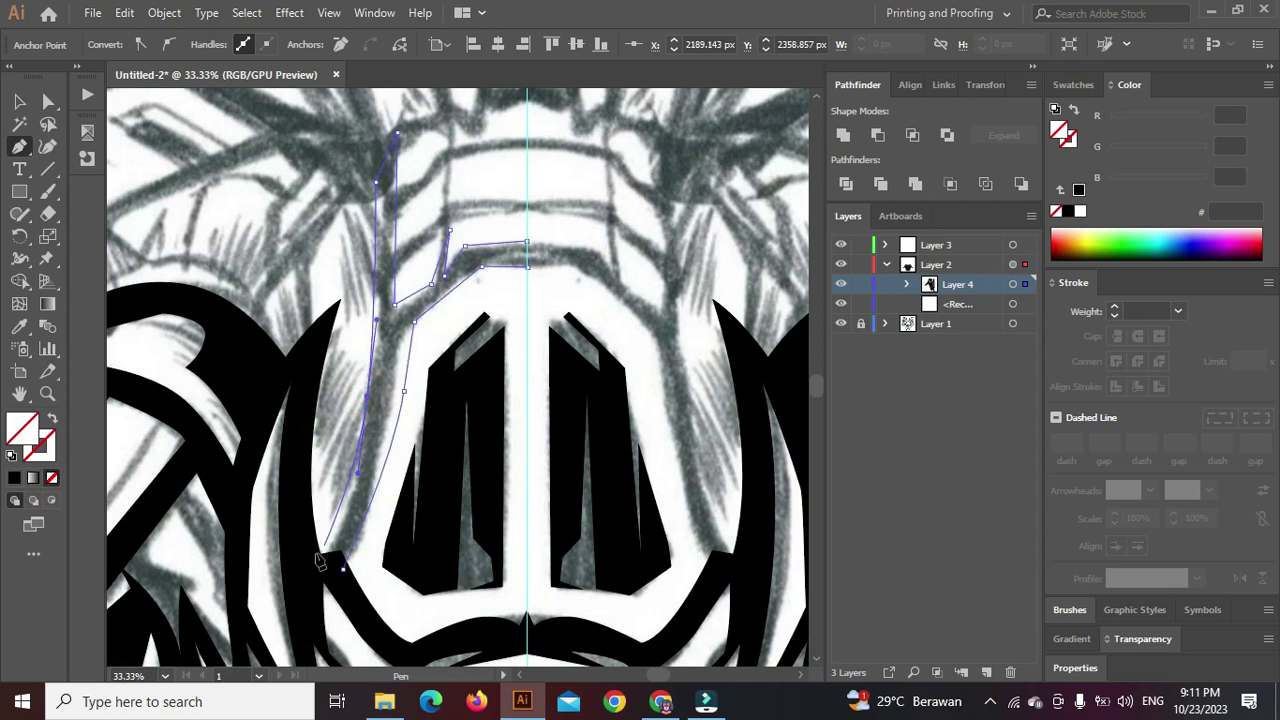
pyautogui.moveTo(314, 557); pyautogui.dragTo(337, 569)
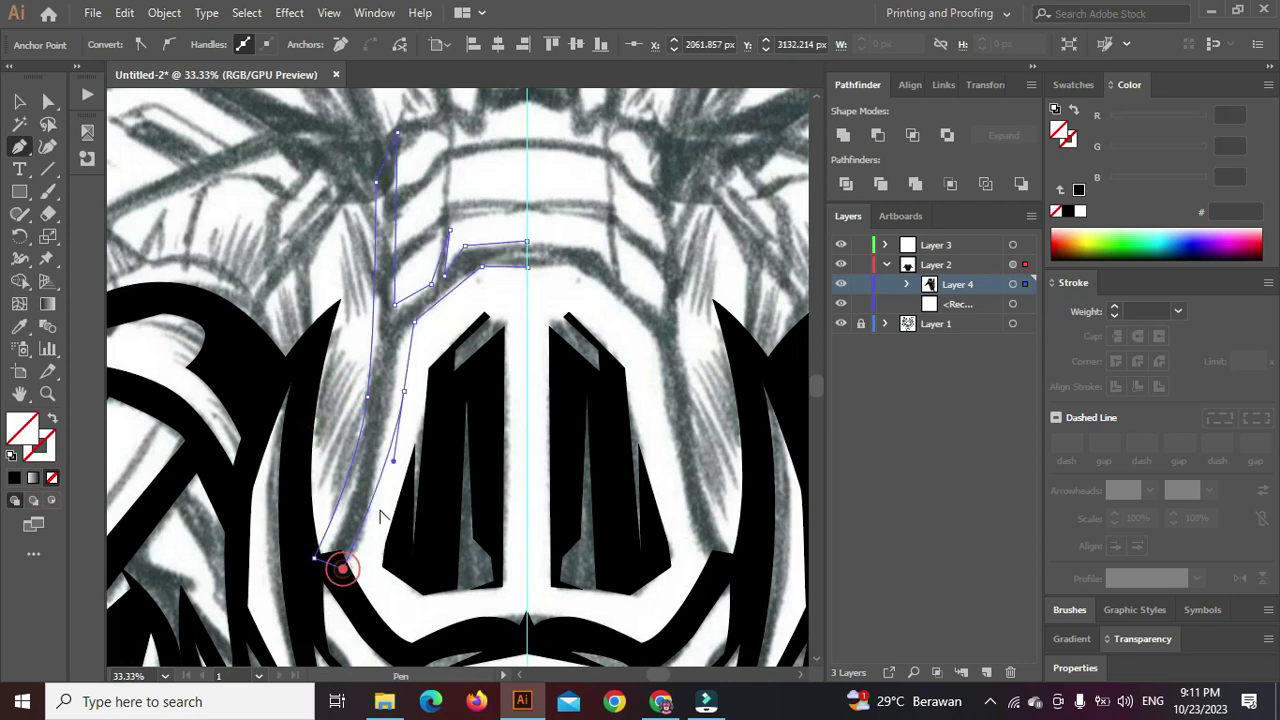
pyautogui.scroll(-1, 385, 512)
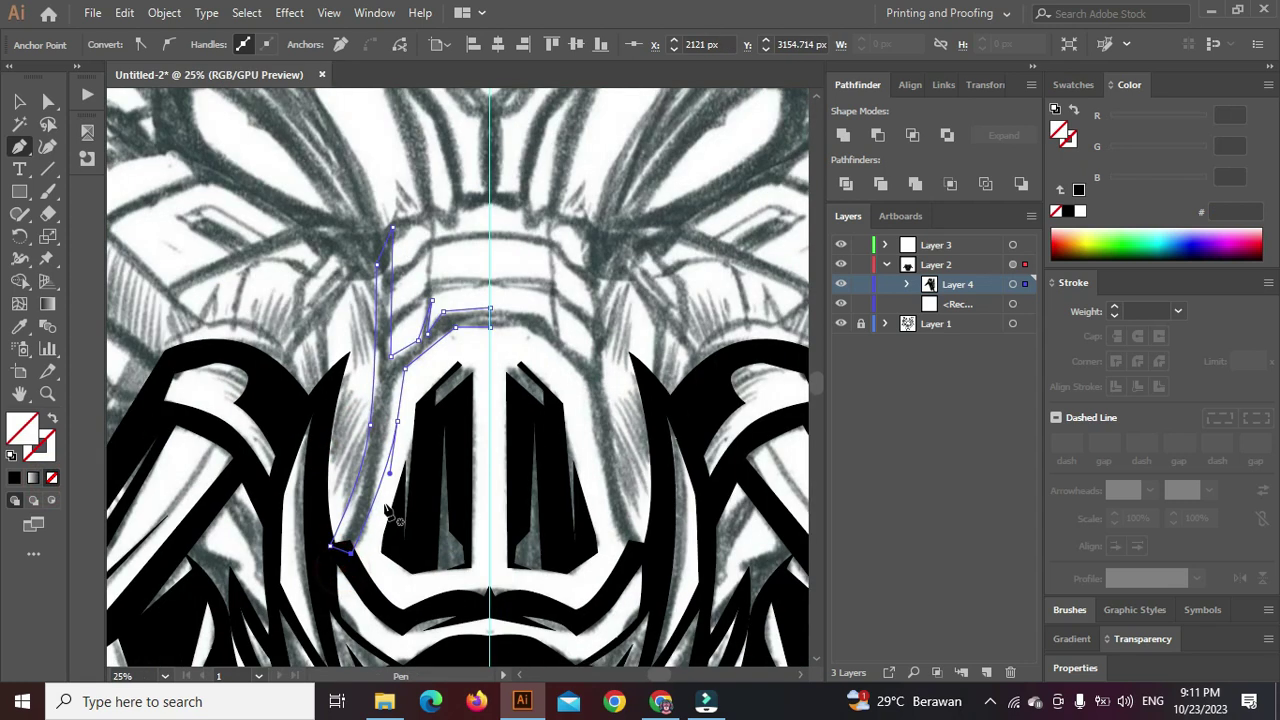
# Move the frame's lower inner anchor point down slightly so it overlaps the muzzle band
pyautogui.keyDown('ctrl'); pyautogui.click(350, 553); pyautogui.keyUp('ctrl')
pyautogui.keyDown('ctrl'); pyautogui.click(364, 527); pyautogui.keyUp('ctrl')
pyautogui.keyDown('ctrl'); pyautogui.click(351, 553); pyautogui.keyUp('ctrl')
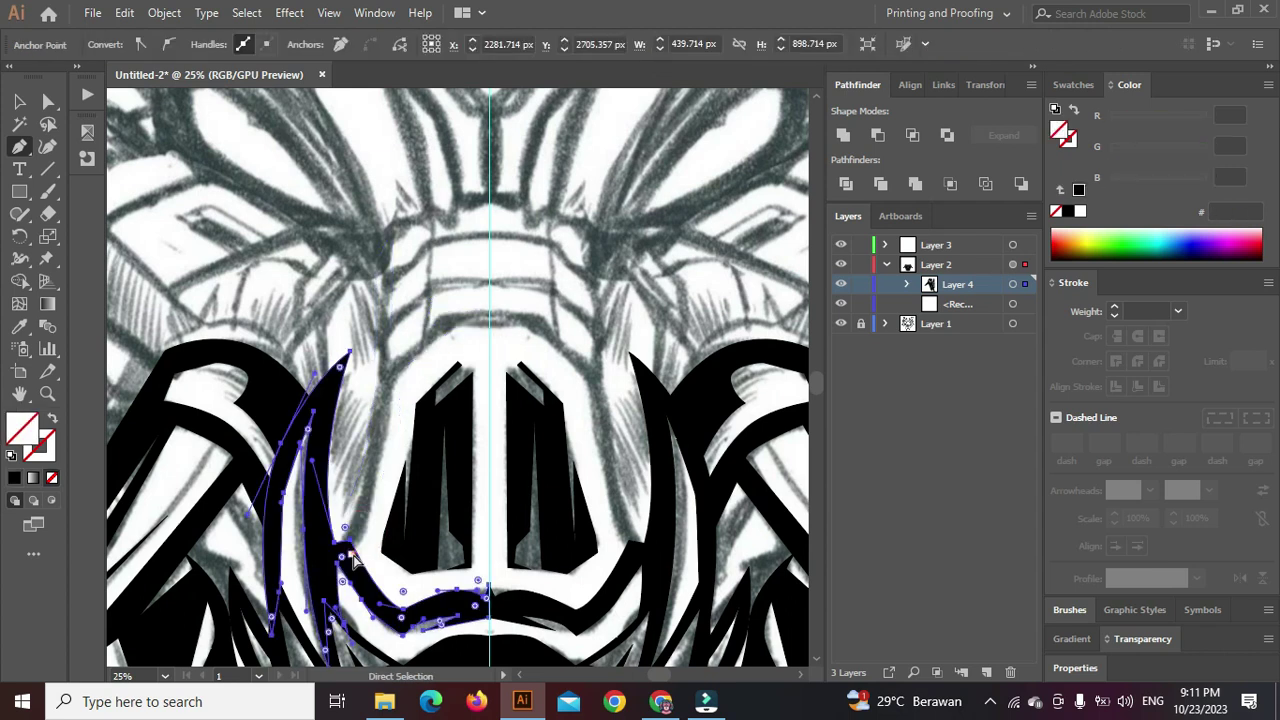
pyautogui.keyDown('ctrl'); pyautogui.click(369, 527); pyautogui.keyUp('ctrl')
pyautogui.scroll(1, 368, 529)
pyautogui.keyDown('ctrl'); pyautogui.click(367, 528); pyautogui.keyUp('ctrl')
pyautogui.keyDown('ctrl'); pyautogui.click(353, 556); pyautogui.keyUp('ctrl')
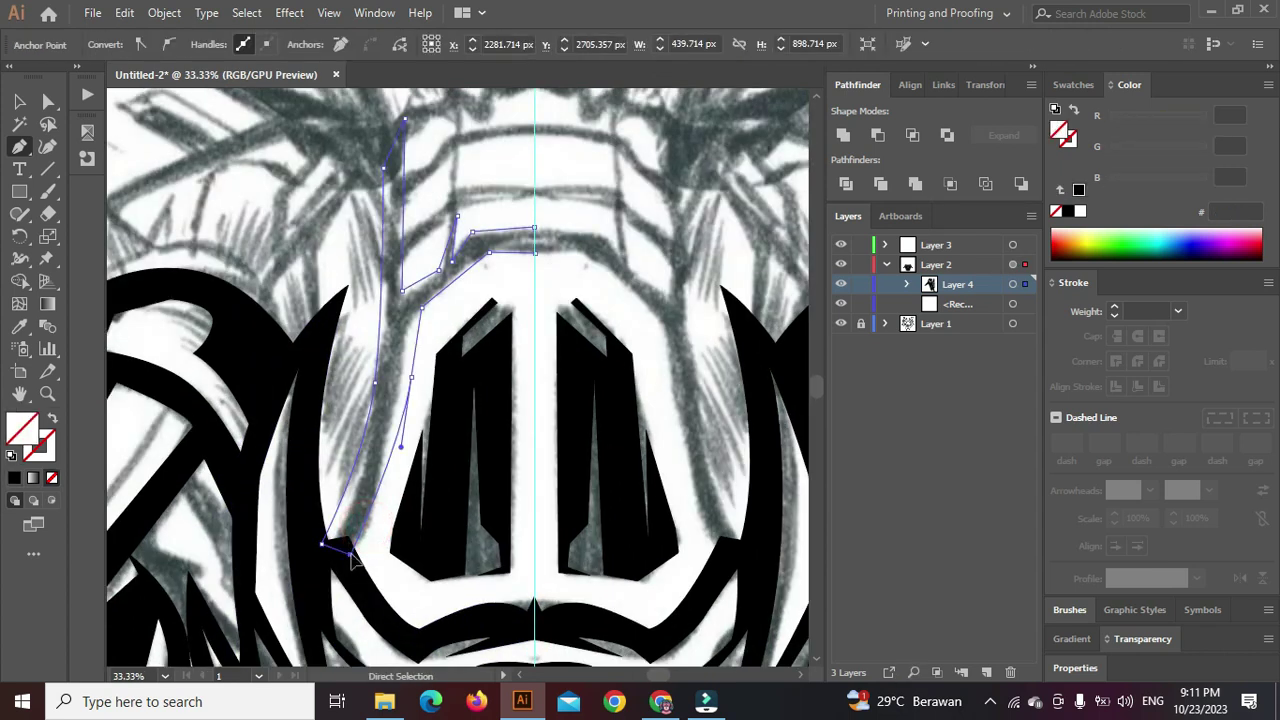
pyautogui.moveTo(352, 558); pyautogui.dragTo(353, 566)
pyautogui.click(350, 555)
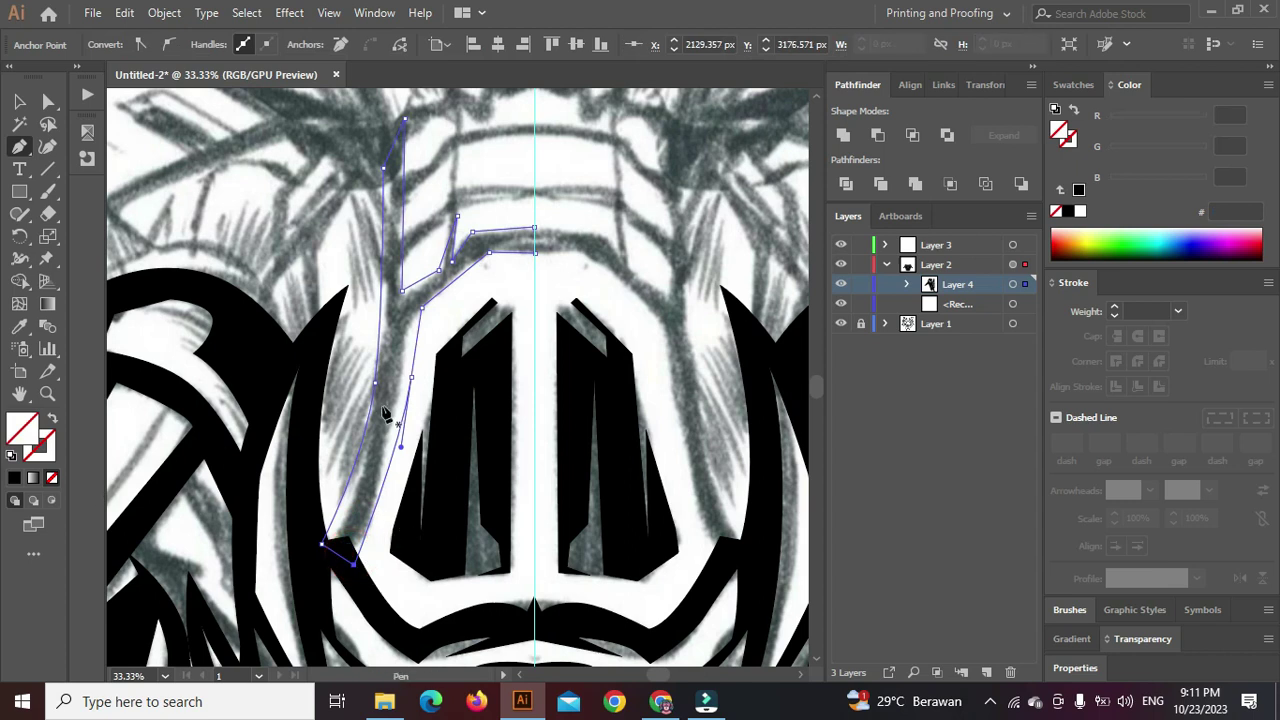
# Fill the nostril frame with solid black and deselect it
pyautogui.click(13, 480)
pyautogui.keyDown('ctrl'); pyautogui.click(343, 277); pyautogui.keyUp('ctrl')
pyautogui.scroll(-4, 343, 278)
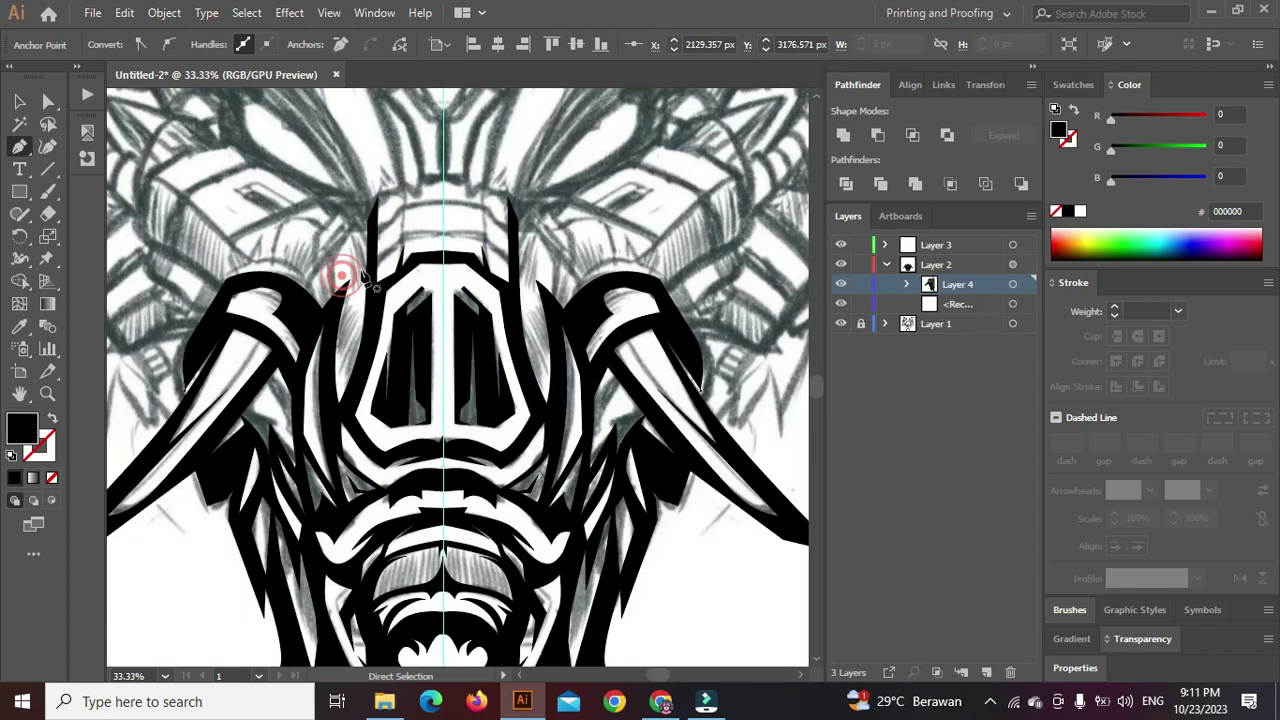
# Review the mirrored nostril frame and tusks with the sketch layer briefly hidden, and show the sketch again
pyautogui.moveTo(363, 246); pyautogui.dragTo(474, 370)
pyautogui.scroll(1, 475, 364)
pyautogui.scroll(2, 477, 361)
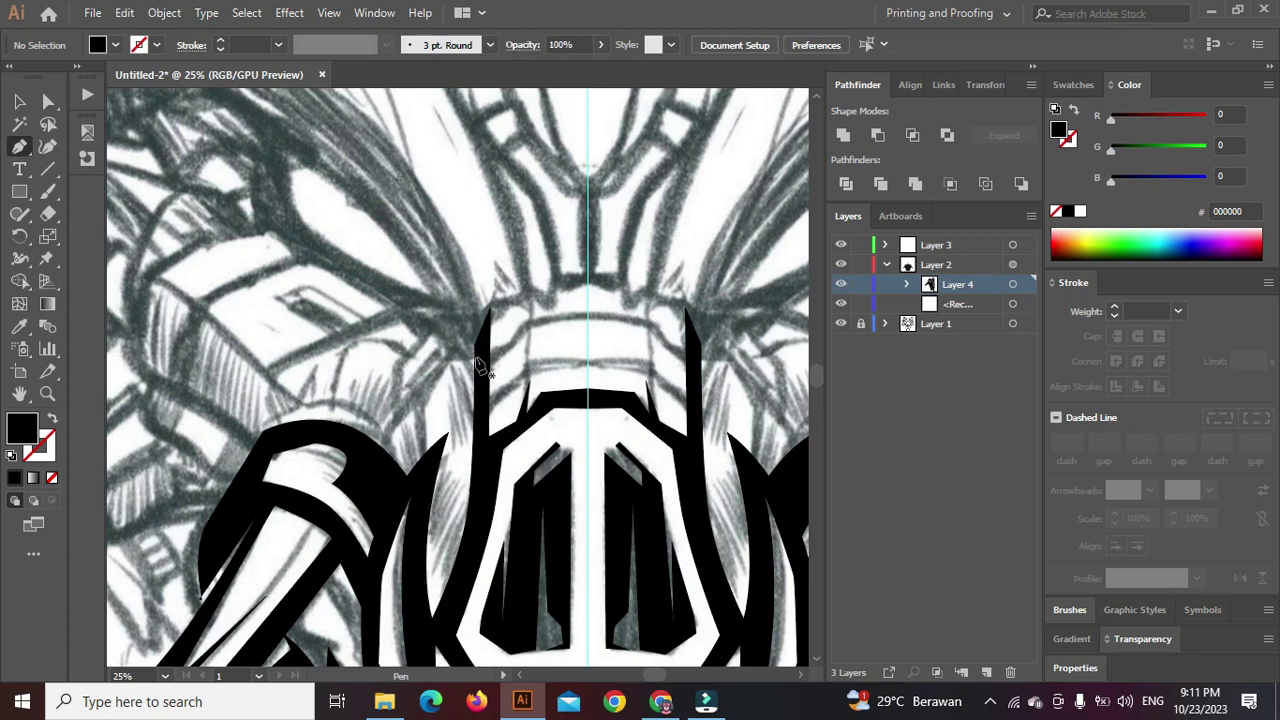
pyautogui.scroll(-2, 478, 362)
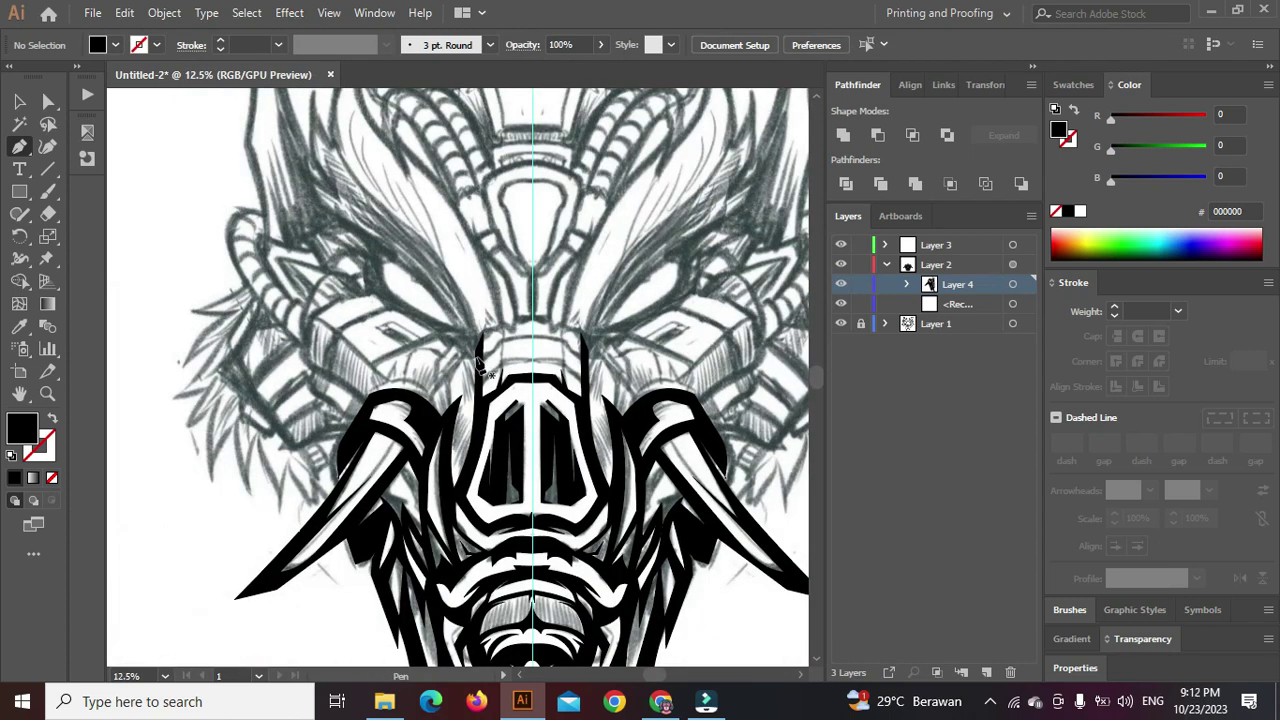
pyautogui.click(840, 324)
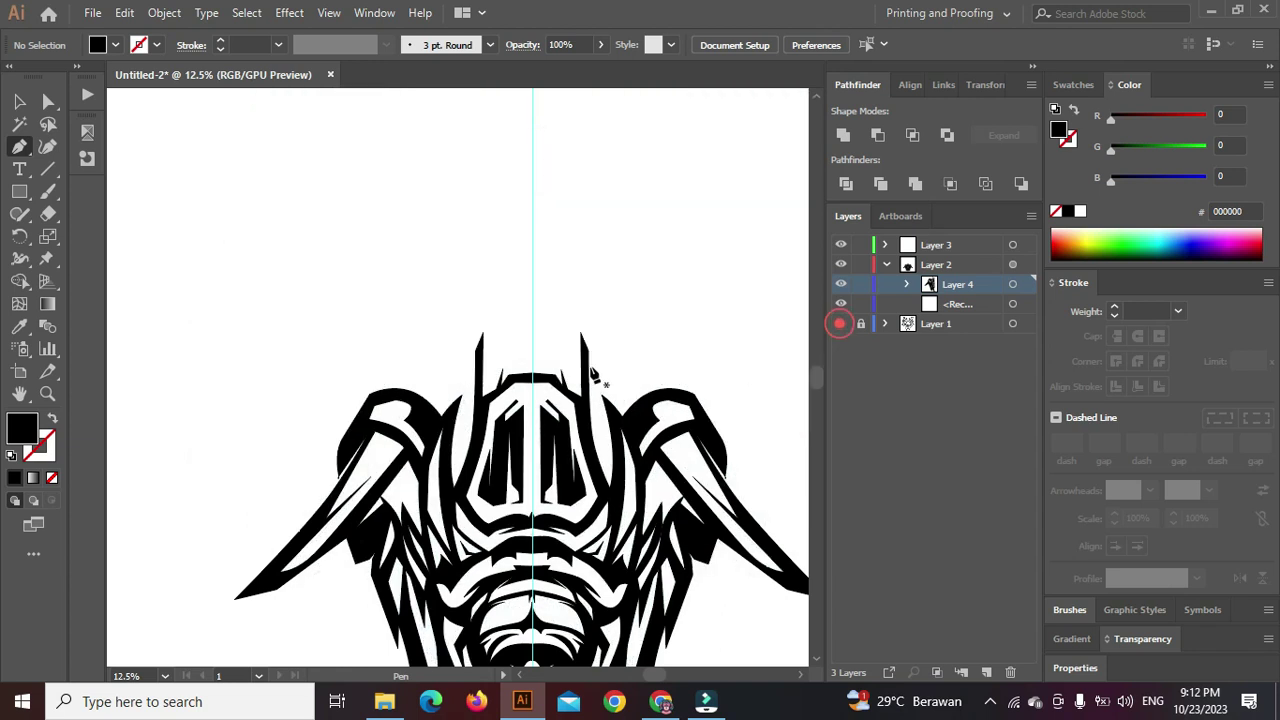
pyautogui.scroll(-2, 563, 372)
pyautogui.scroll(1, 603, 535)
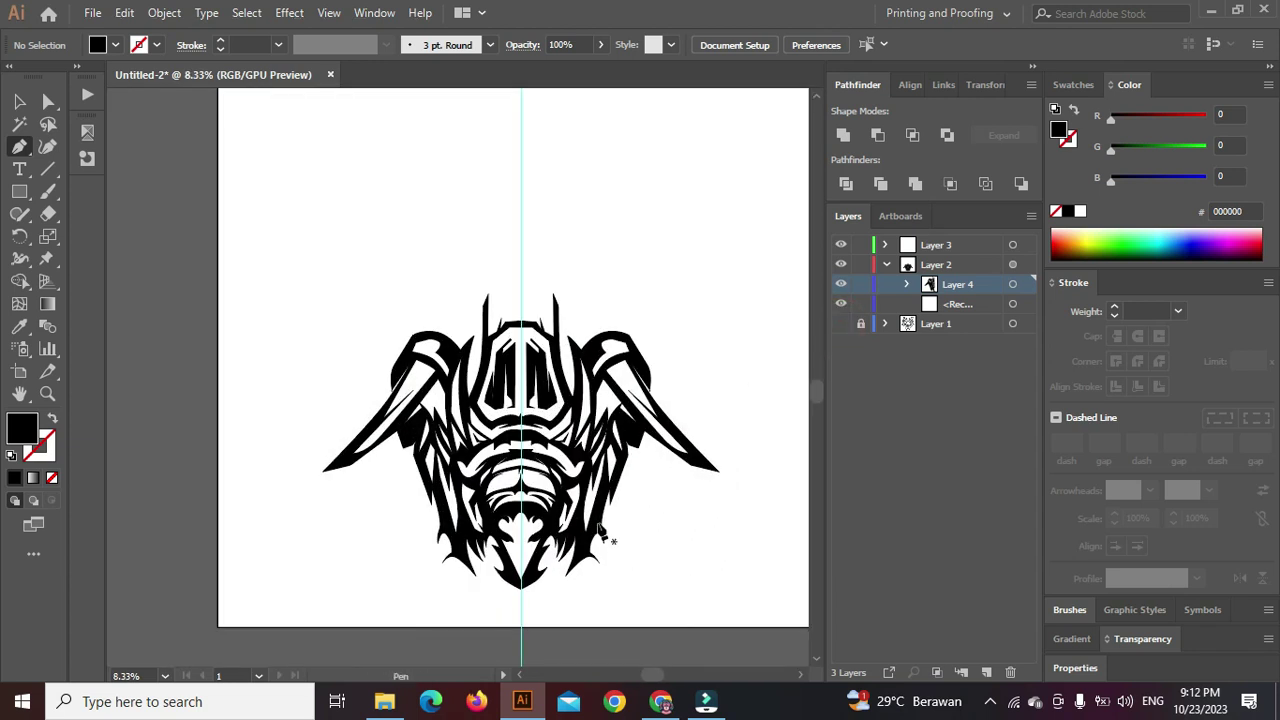
pyautogui.click(840, 324)
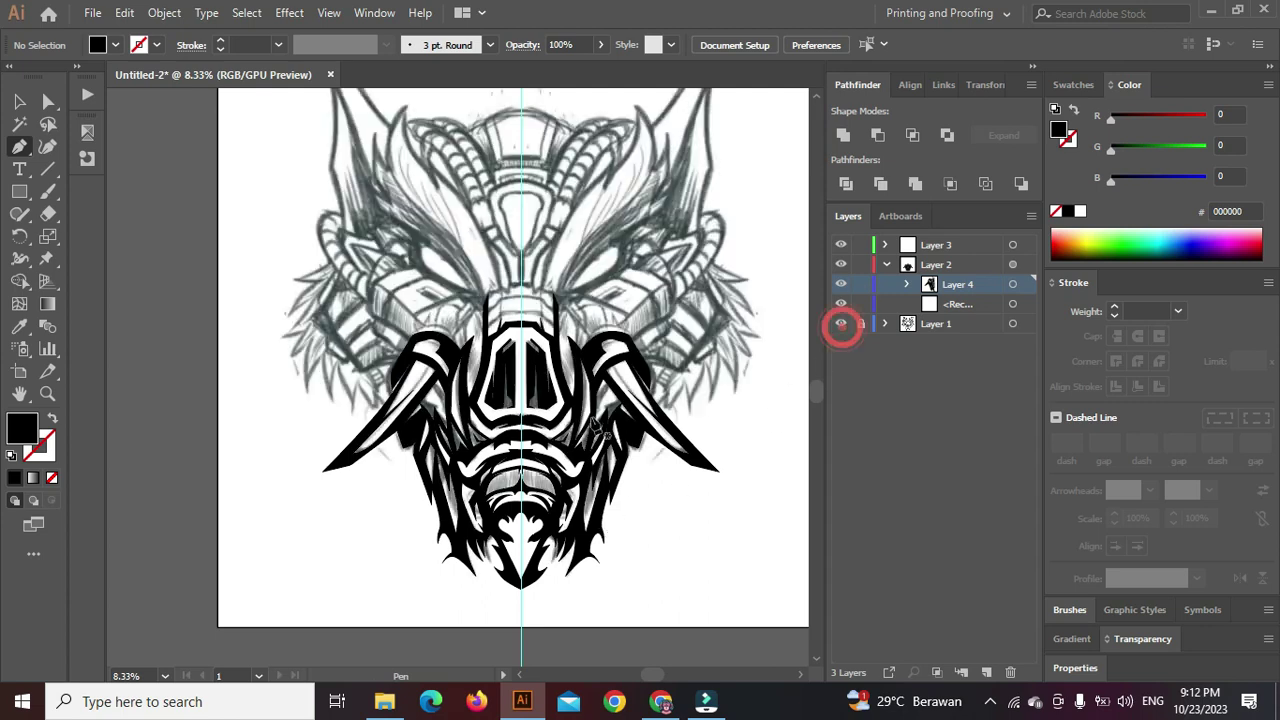
# Start a new unfilled outline at the tusk's base, tracing the shaded lower face of the angular cheek plate to its inner corner beside the snout
pyautogui.scroll(1, 410, 336)
pyautogui.scroll(2, 410, 336)
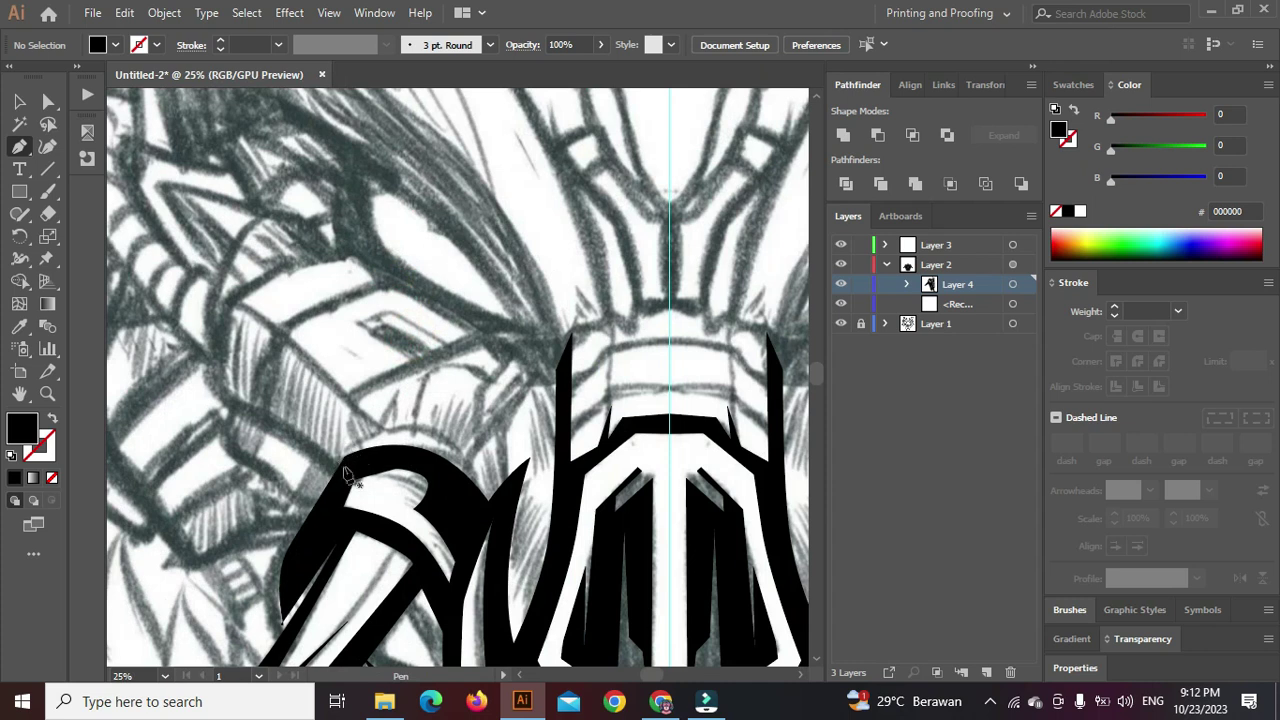
pyautogui.click(231, 386)
pyautogui.click(241, 313)
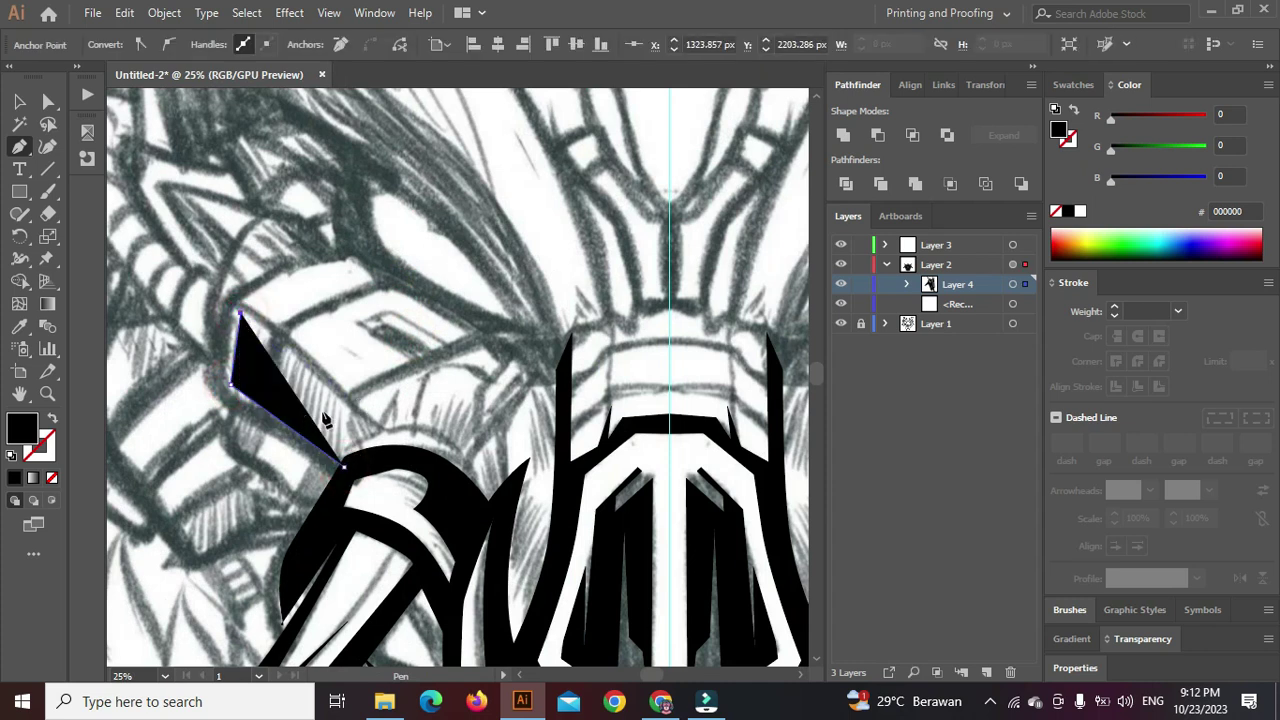
pyautogui.hotkey('shift', 'x')
pyautogui.click(489, 351)
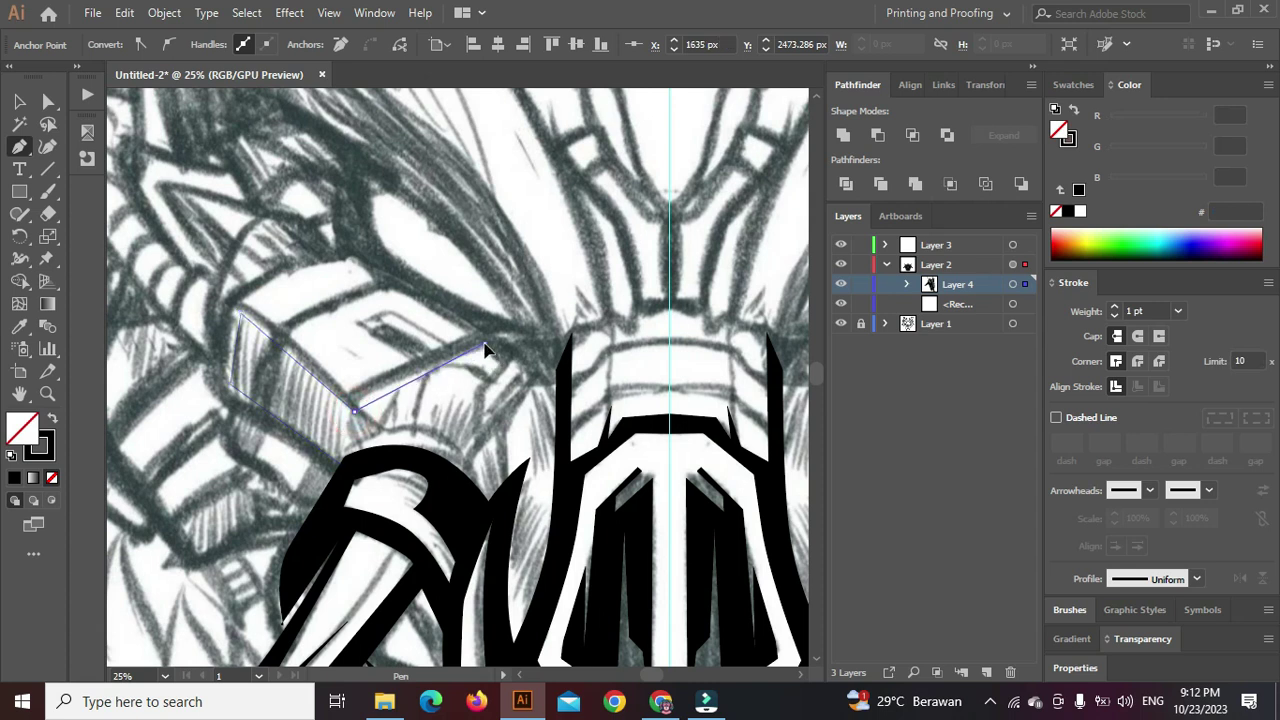
pyautogui.click(501, 350)
pyautogui.click(474, 408)
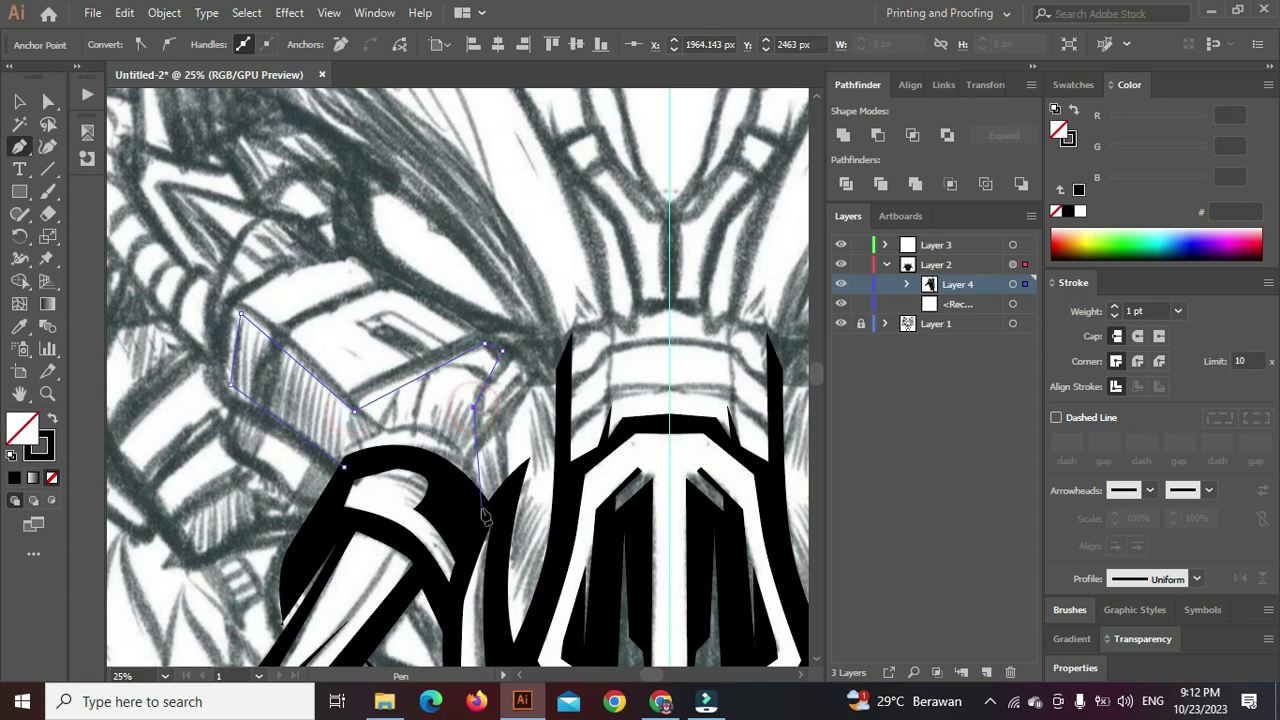
# Carry the outline down to the tusk's upper edge and back up the narrow strip to the top of the snout's side
pyautogui.click(488, 507)
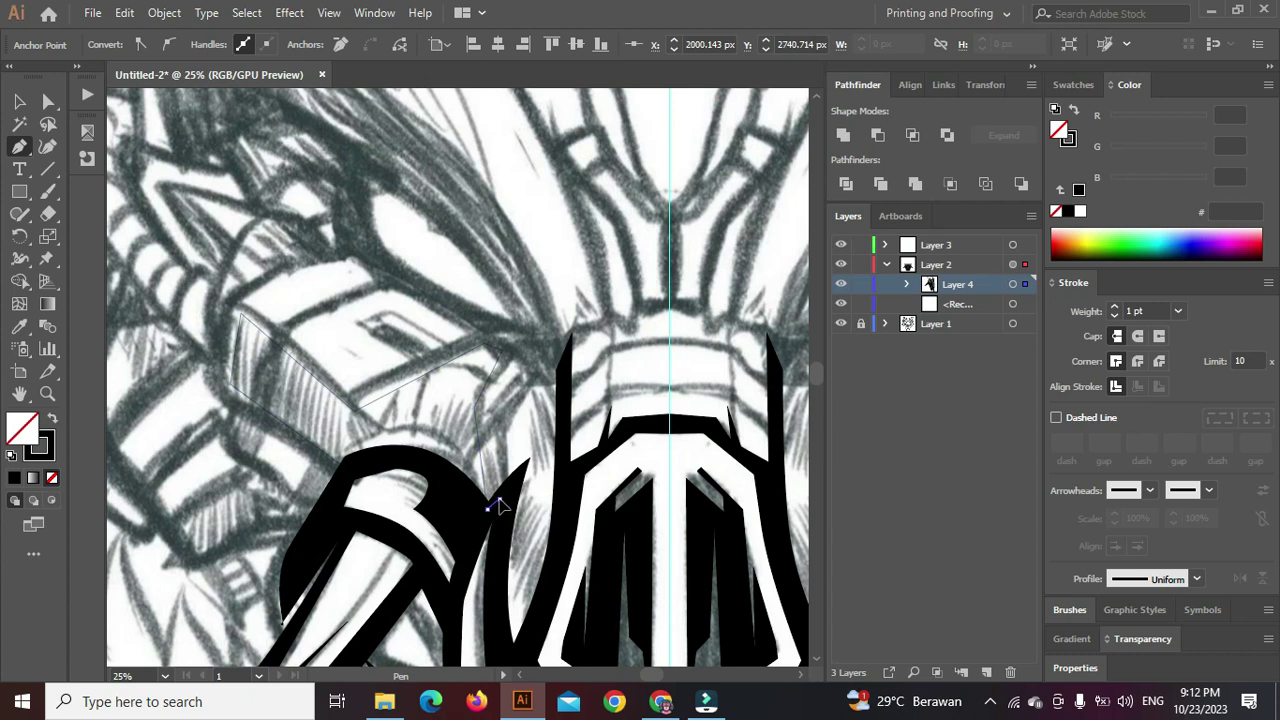
pyautogui.click(512, 482)
pyautogui.click(513, 420)
pyautogui.click(533, 378)
pyautogui.click(564, 386)
pyautogui.click(571, 341)
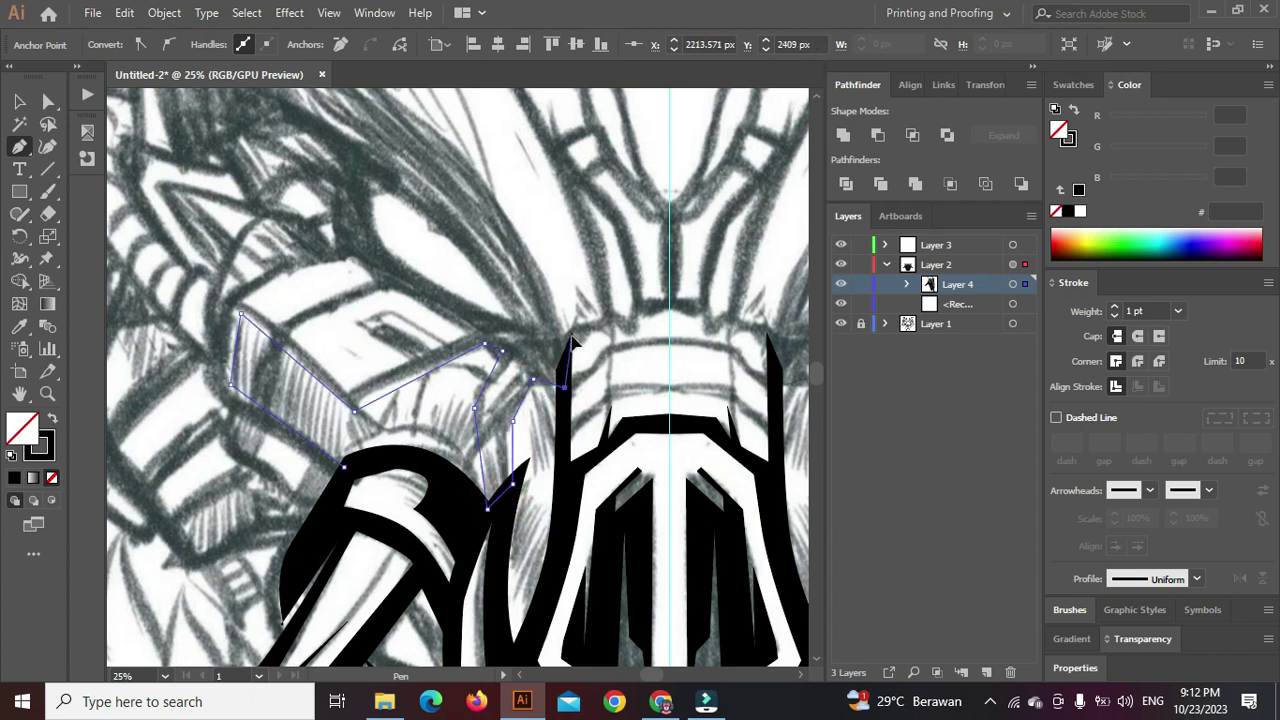
# Trace the curved upper edge of the brow above the eye, including the inward notch and the small spike
pyautogui.moveTo(547, 274); pyautogui.dragTo(565, 412)
pyautogui.moveTo(482, 297); pyautogui.dragTo(427, 243)
pyautogui.click(394, 228)
pyautogui.moveTo(483, 342); pyautogui.dragTo(362, 248)
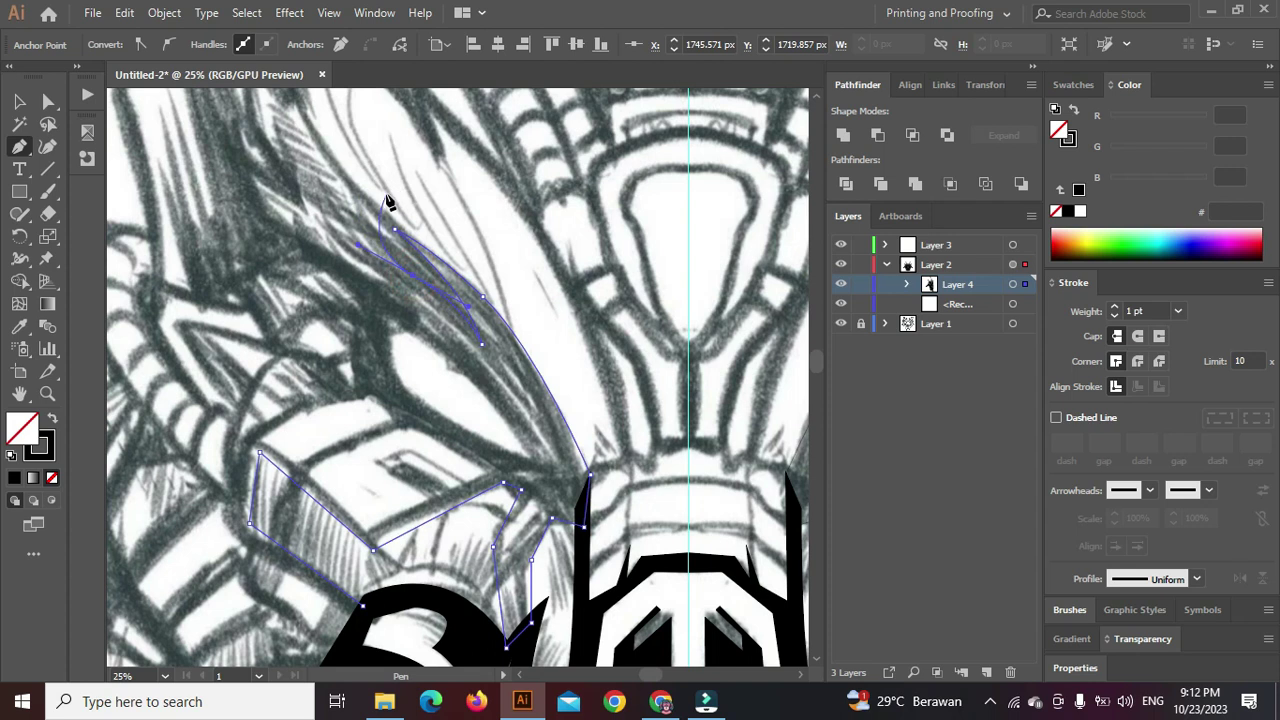
pyautogui.click(366, 225)
# Continue the outline up the flame-shaped brow, forming its short inner point and the tall curved tip
pyautogui.moveTo(343, 178); pyautogui.dragTo(359, 364)
pyautogui.click(317, 293)
pyautogui.moveTo(317, 295); pyautogui.dragTo(306, 246)
pyautogui.click(312, 220)
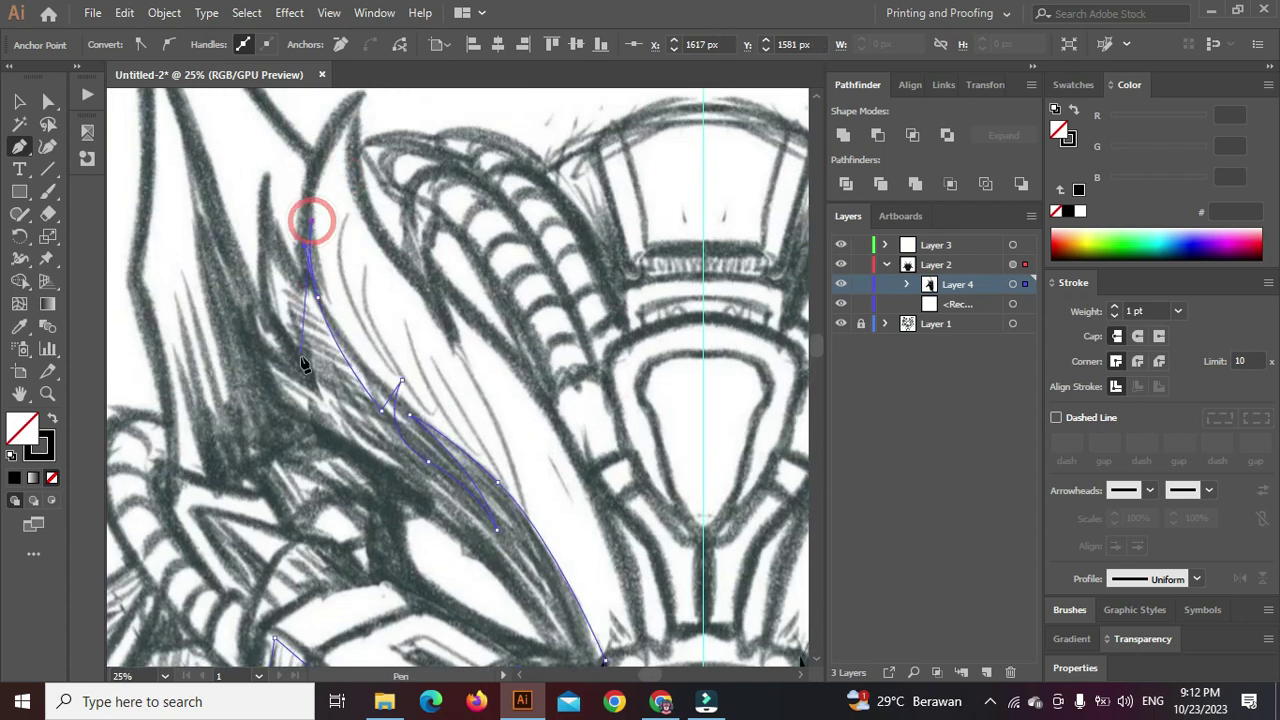
pyautogui.moveTo(305, 296); pyautogui.dragTo(305, 321)
pyautogui.click(305, 296)
pyautogui.moveTo(268, 181); pyautogui.dragTo(274, 137)
pyautogui.click(268, 181)
# Trace the brow's outer edge down to the eye's inner corner, then around the lower eye opening and back up under the brow
pyautogui.moveTo(261, 353); pyautogui.dragTo(277, 437)
pyautogui.moveTo(318, 472); pyautogui.dragTo(274, 390)
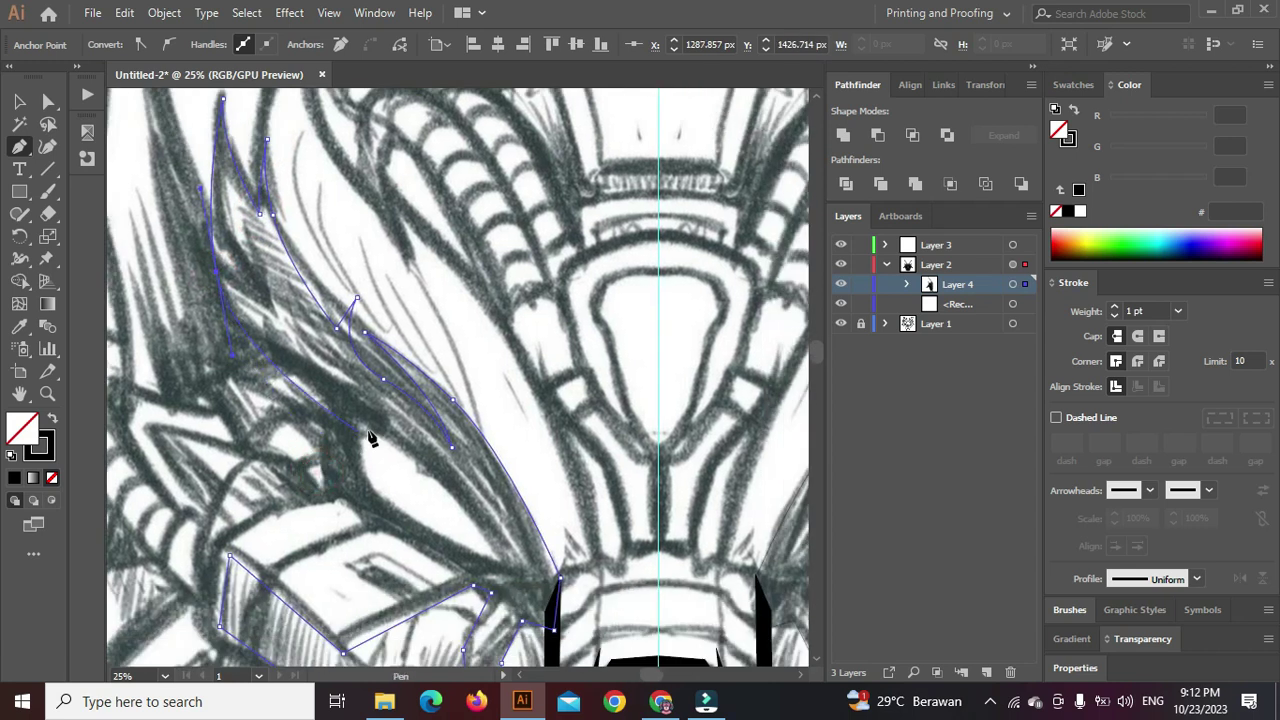
pyautogui.moveTo(366, 419); pyautogui.dragTo(420, 437)
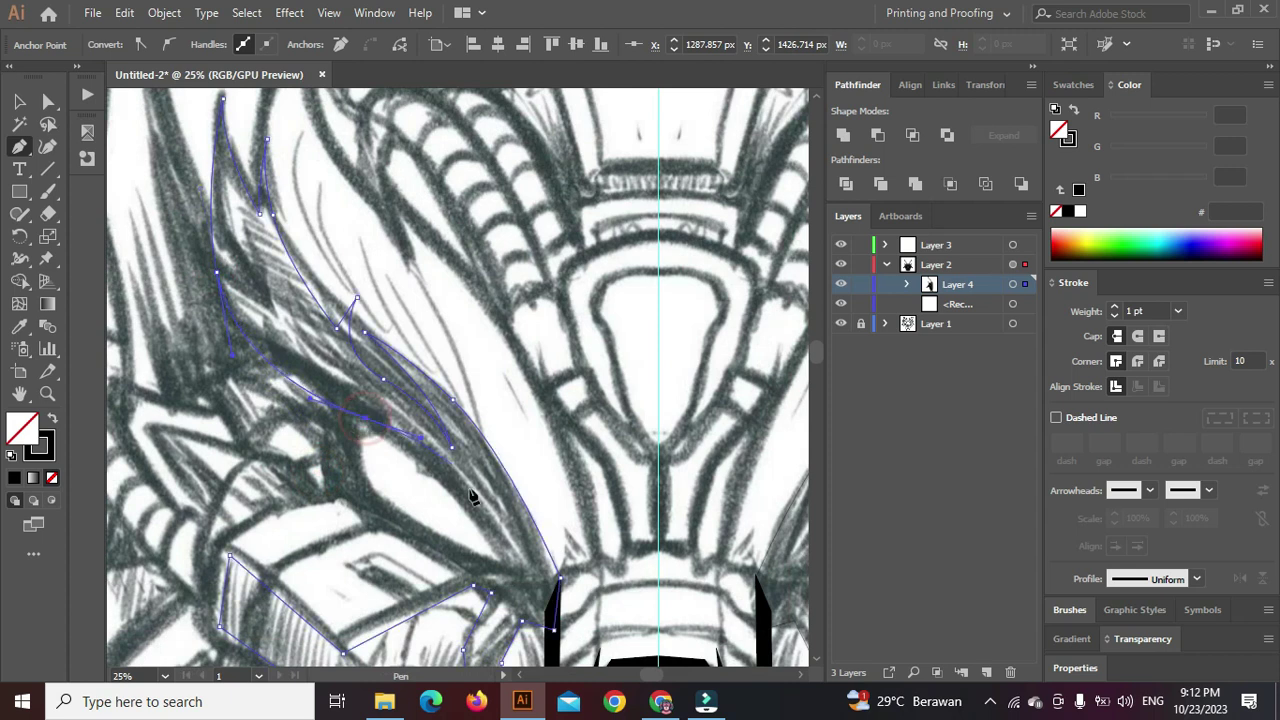
pyautogui.click(502, 563)
pyautogui.moveTo(393, 507); pyautogui.dragTo(342, 477)
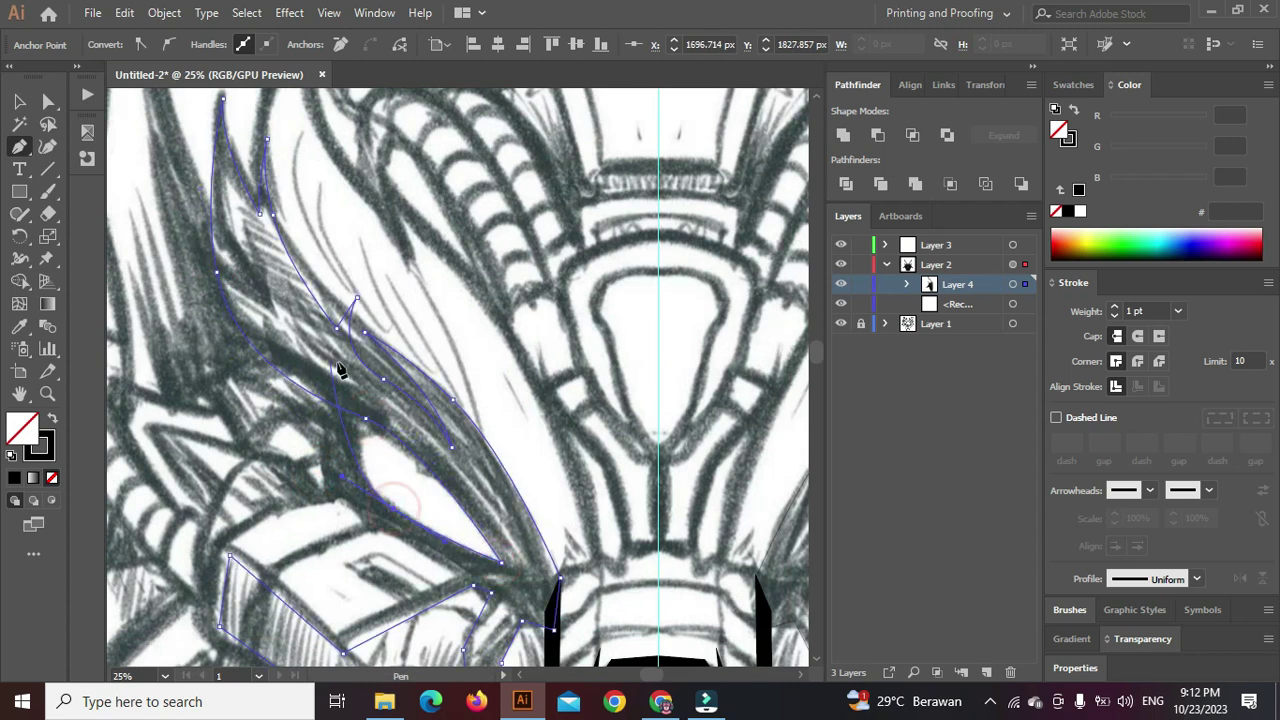
pyautogui.click(355, 382)
pyautogui.click(269, 332)
# Trace the diamond-shaped opening of the cheek plate below the eye and return to its upper corner
pyautogui.moveTo(351, 522); pyautogui.dragTo(385, 459)
pyautogui.hotkey('ctrl', 'z')
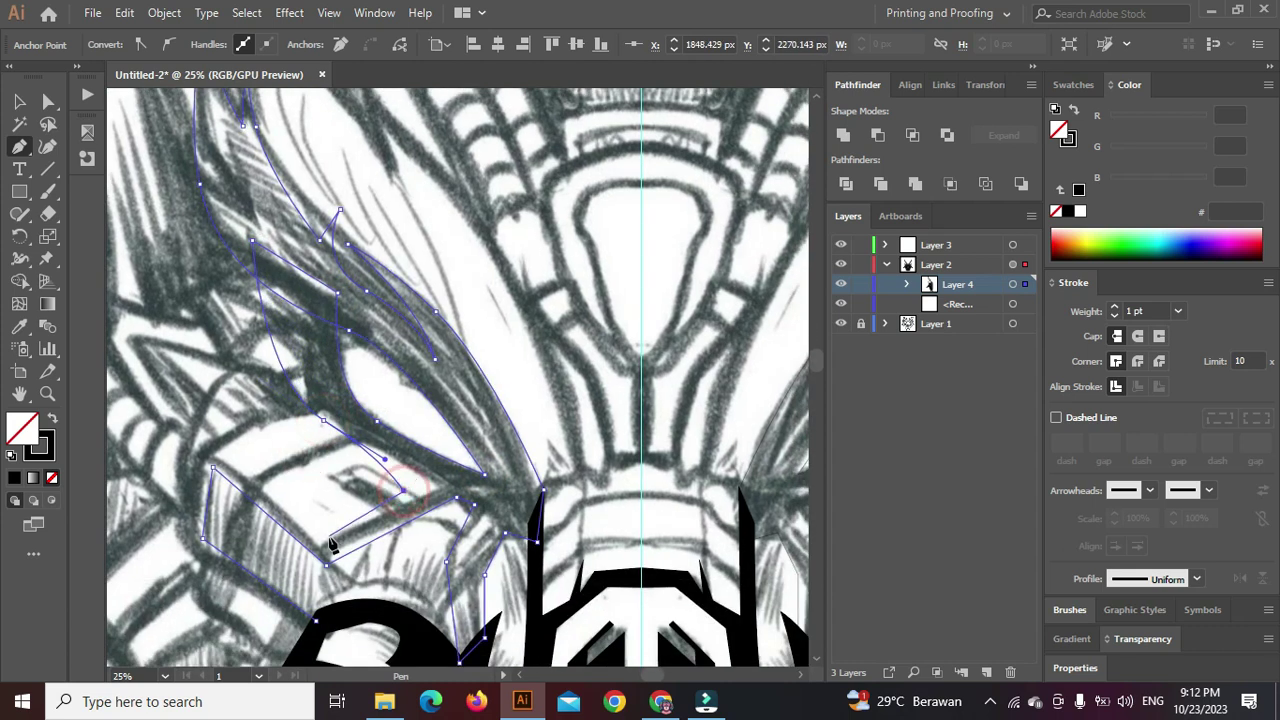
pyautogui.click(220, 452)
pyautogui.scroll(-2, 317, 386)
pyautogui.moveTo(317, 386)
pyautogui.mouseDown()
pyautogui.moveTo(261, 368)
pyautogui.moveTo(340, 379)
pyautogui.mouseUp()
# Outline the pointed plate beside the eye, including its outer tip and the triangular opening inside it
pyautogui.scroll(2, 340, 380)
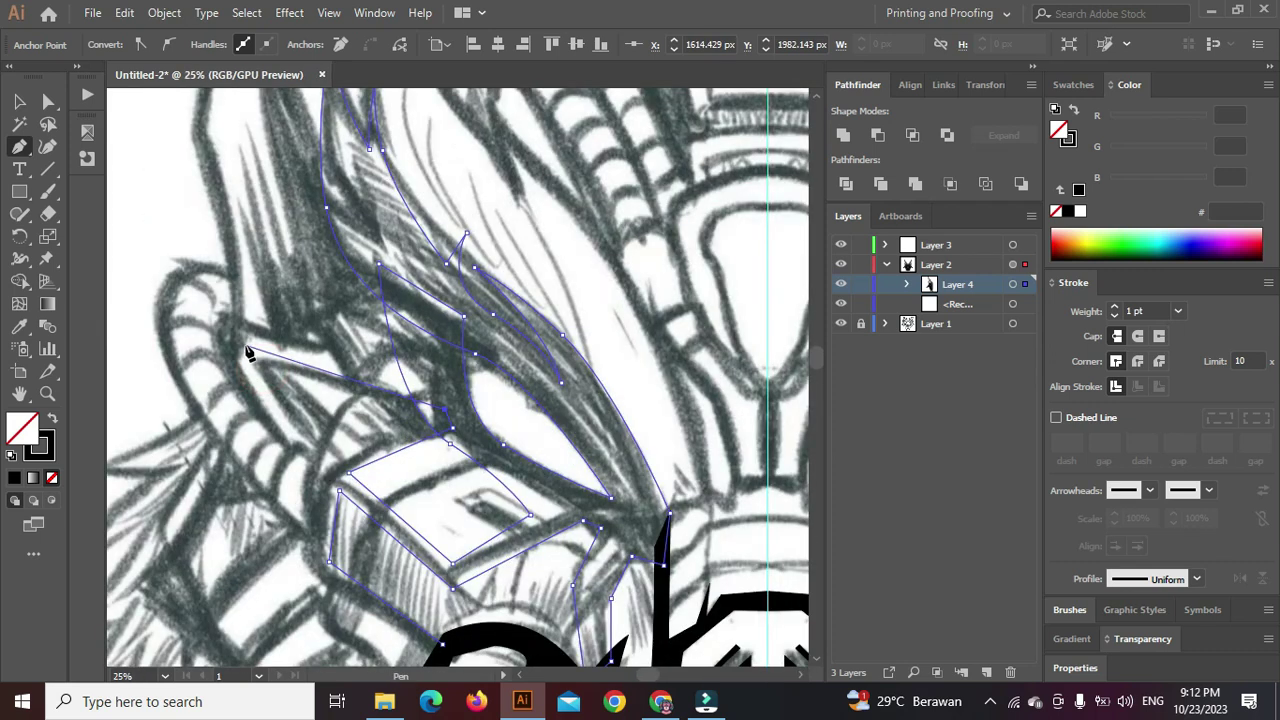
pyautogui.click(257, 348)
pyautogui.click(251, 363)
pyautogui.click(320, 457)
pyautogui.click(354, 450)
pyautogui.click(296, 381)
pyautogui.click(406, 427)
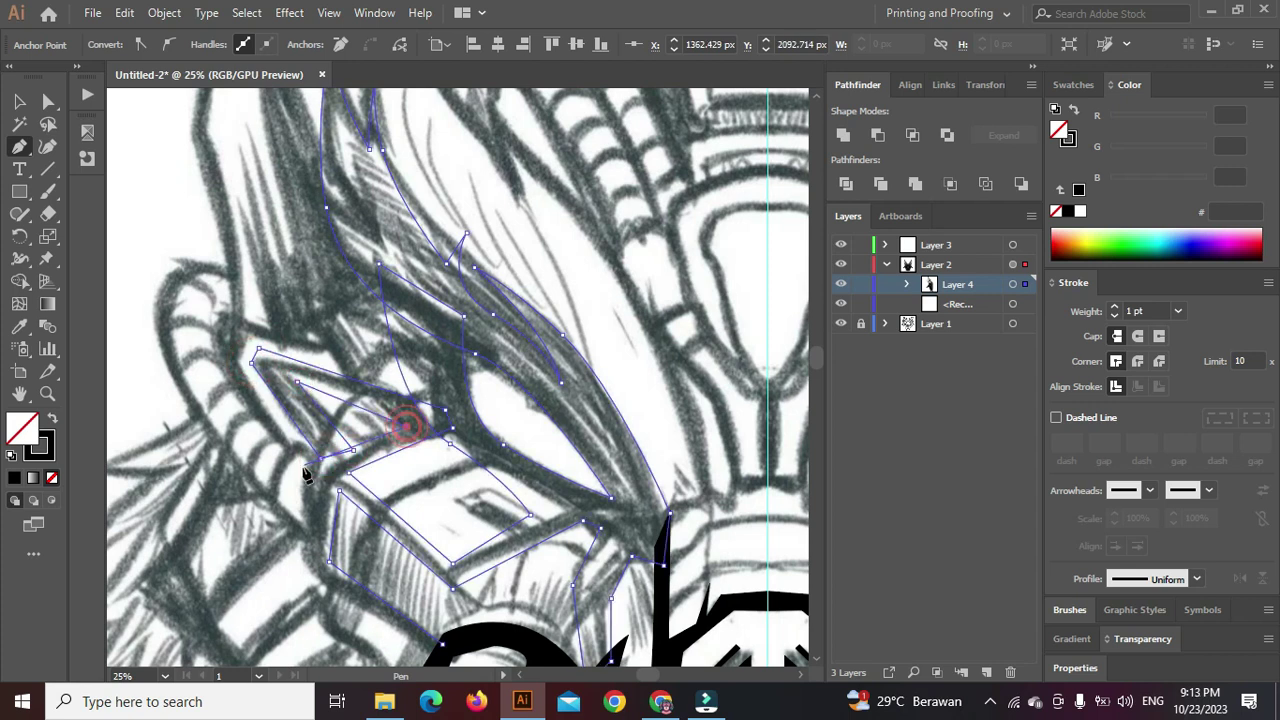
# Trace the cheek plate's outer side down to the tusk's base and close the outline at its starting point
pyautogui.click(305, 458)
pyautogui.scroll(-1, 301, 499)
pyautogui.click(291, 517)
pyautogui.click(439, 599)
pyautogui.click(443, 603)
pyautogui.moveTo(340, 448); pyautogui.dragTo(339, 458)
# Move the inner corner of the cheek plate's diamond opening slightly outward, then fill the whole shape with solid black and deselect it
pyautogui.scroll(-1, 367, 466)
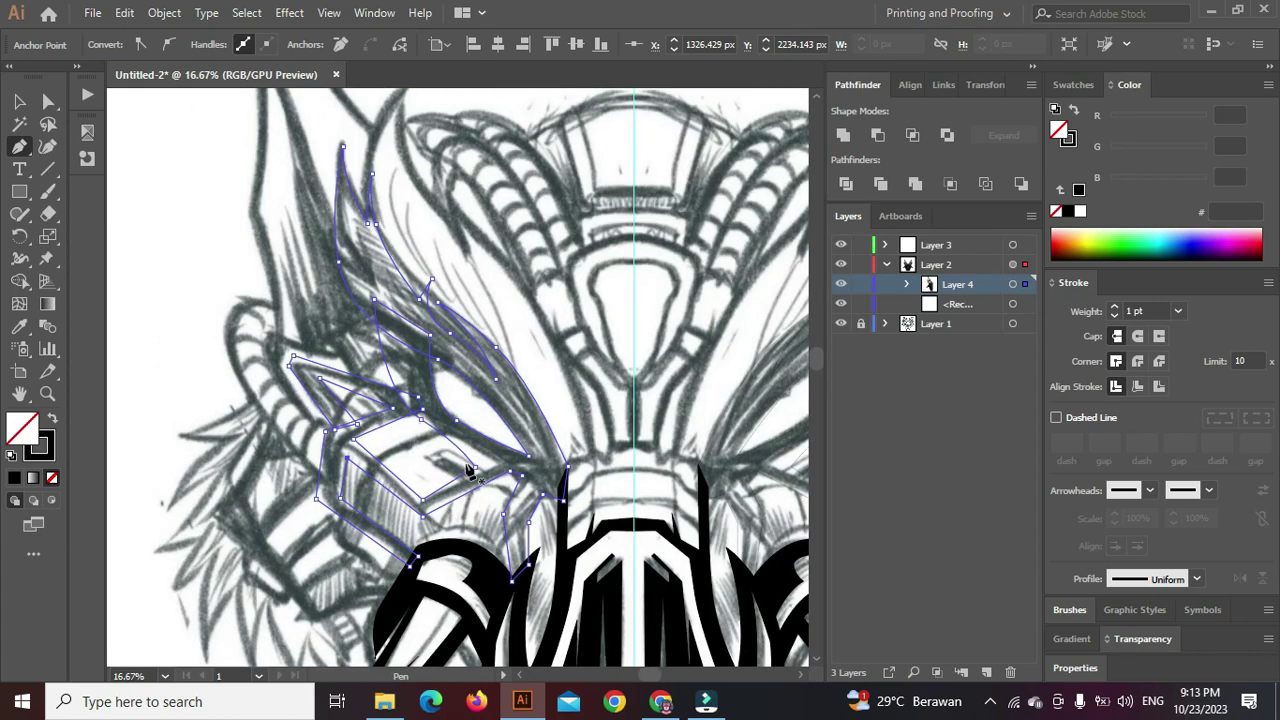
pyautogui.moveTo(476, 467); pyautogui.dragTo(493, 462)
pyautogui.hotkey('shift', 'x')
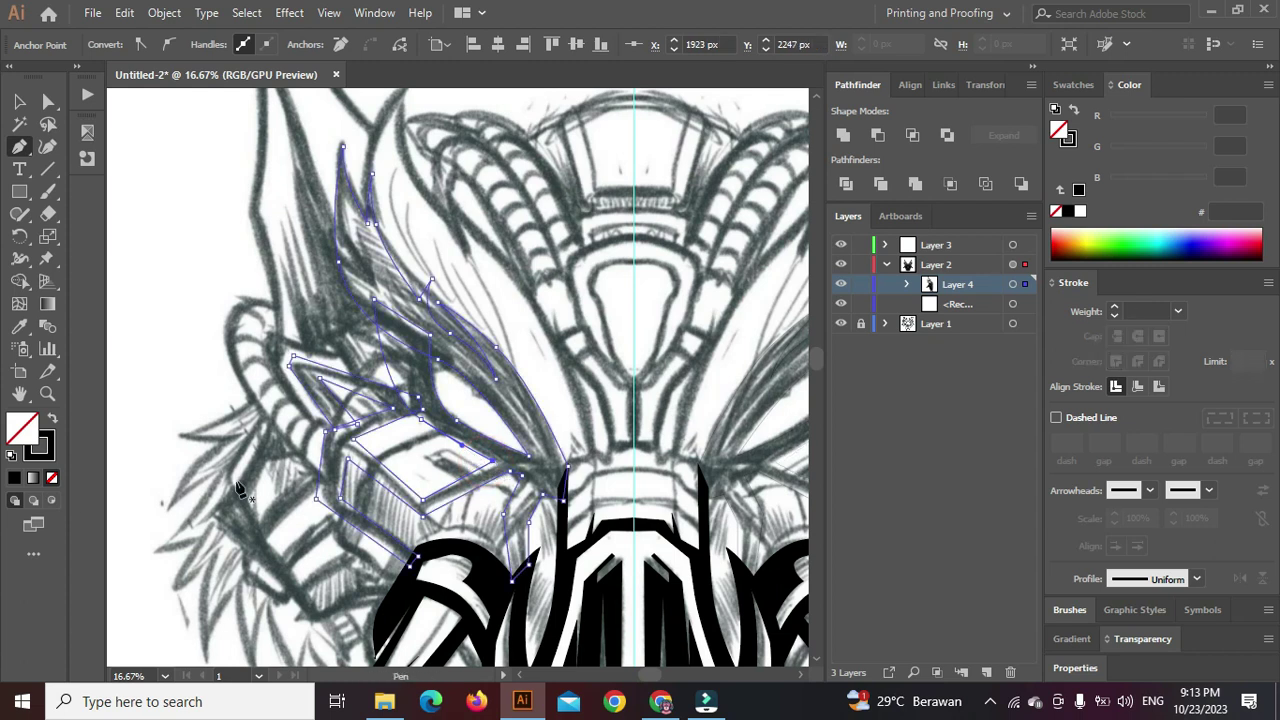
pyautogui.keyDown('ctrl'); pyautogui.click(196, 356); pyautogui.keyUp('ctrl')
pyautogui.scroll(-5, 191, 350)
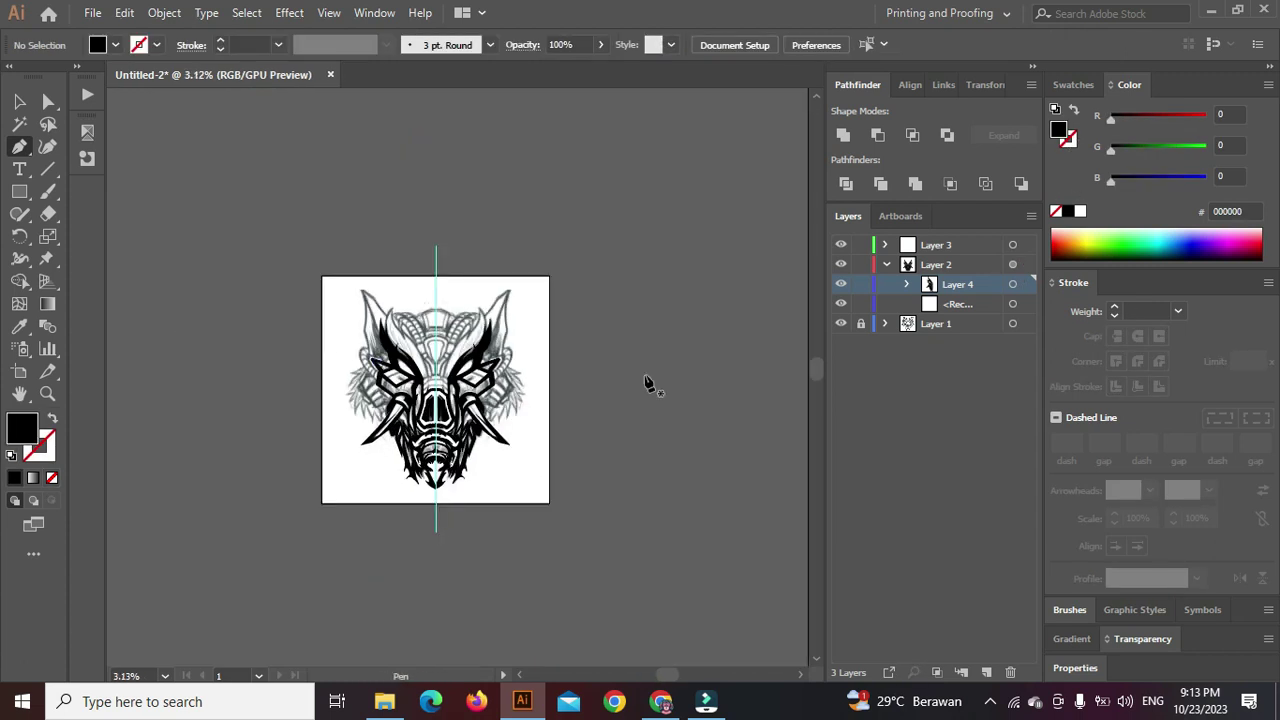
# Review the mirrored brows, eyes and cheek plates with the sketch layer briefly hidden, and show the sketch again
pyautogui.click(840, 324)
pyautogui.scroll(3, 419, 365)
pyautogui.scroll(-2, 494, 434)
pyautogui.scroll(2, 411, 372)
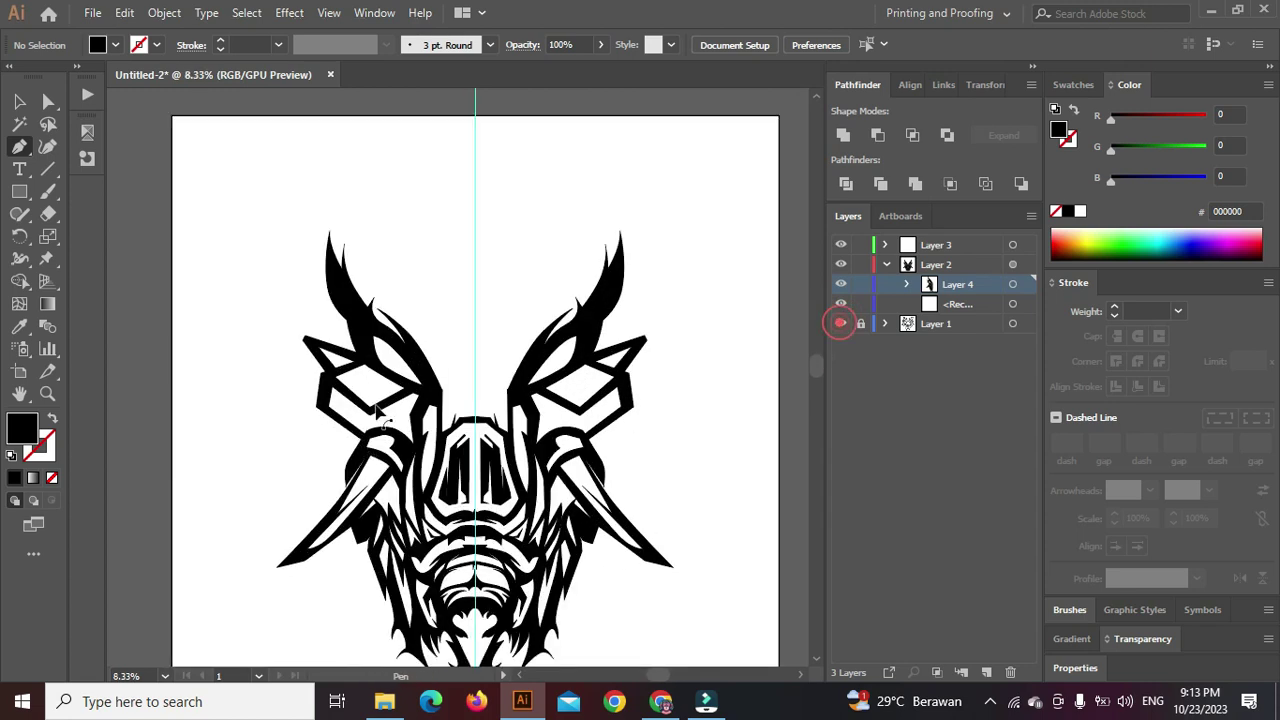
pyautogui.click(840, 323)
pyautogui.scroll(2, 377, 412)
pyautogui.scroll(1, 332, 442)
pyautogui.scroll(1, 300, 428)
pyautogui.scroll(-2, 299, 429)
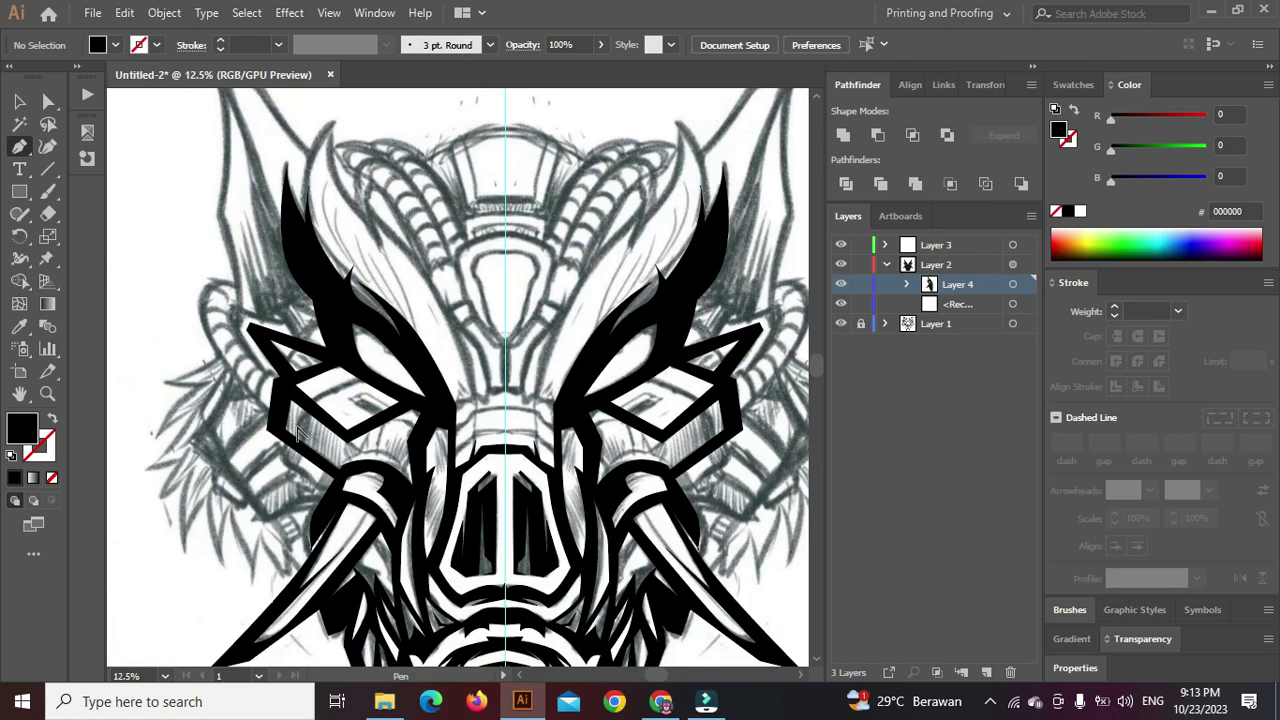
pyautogui.scroll(-1, 297, 432)
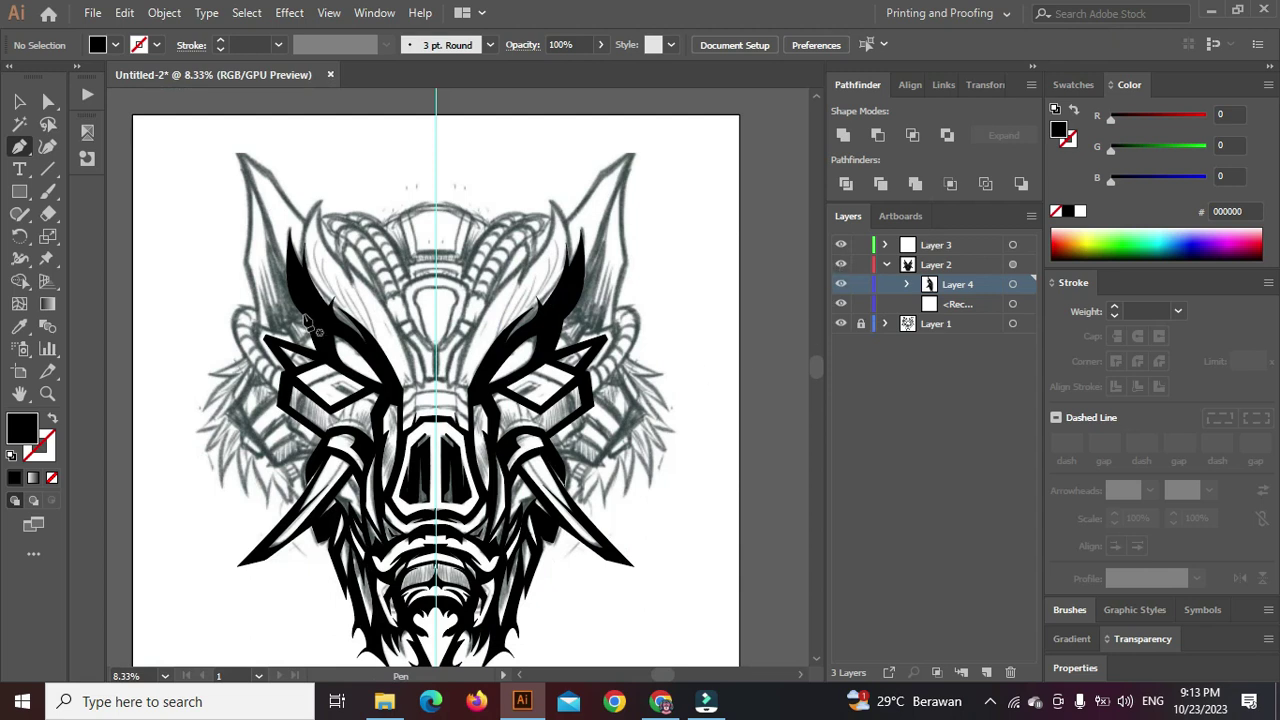
pyautogui.scroll(2, 306, 321)
pyautogui.scroll(-2, 226, 403)
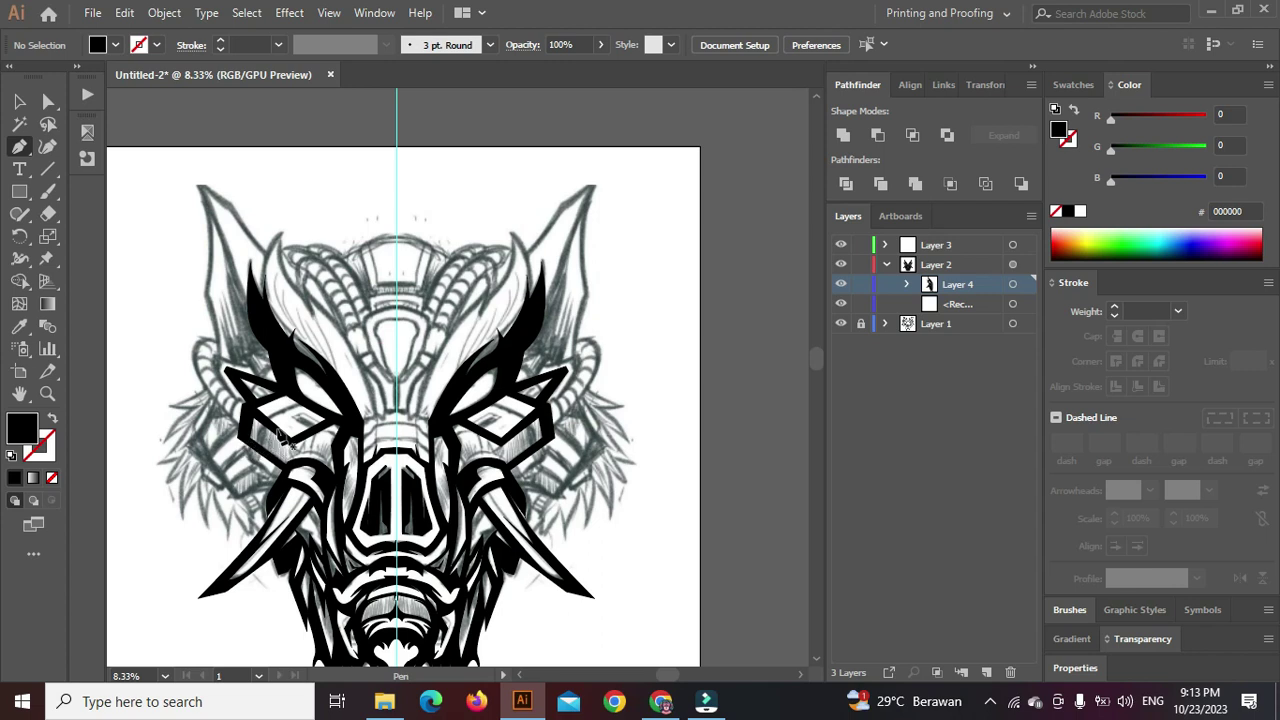
# Draw a closed solid black shading shape across the cheek plate's lower face, with a vertical band and a narrow wedge reaching the tusk
pyautogui.scroll(4, 285, 432)
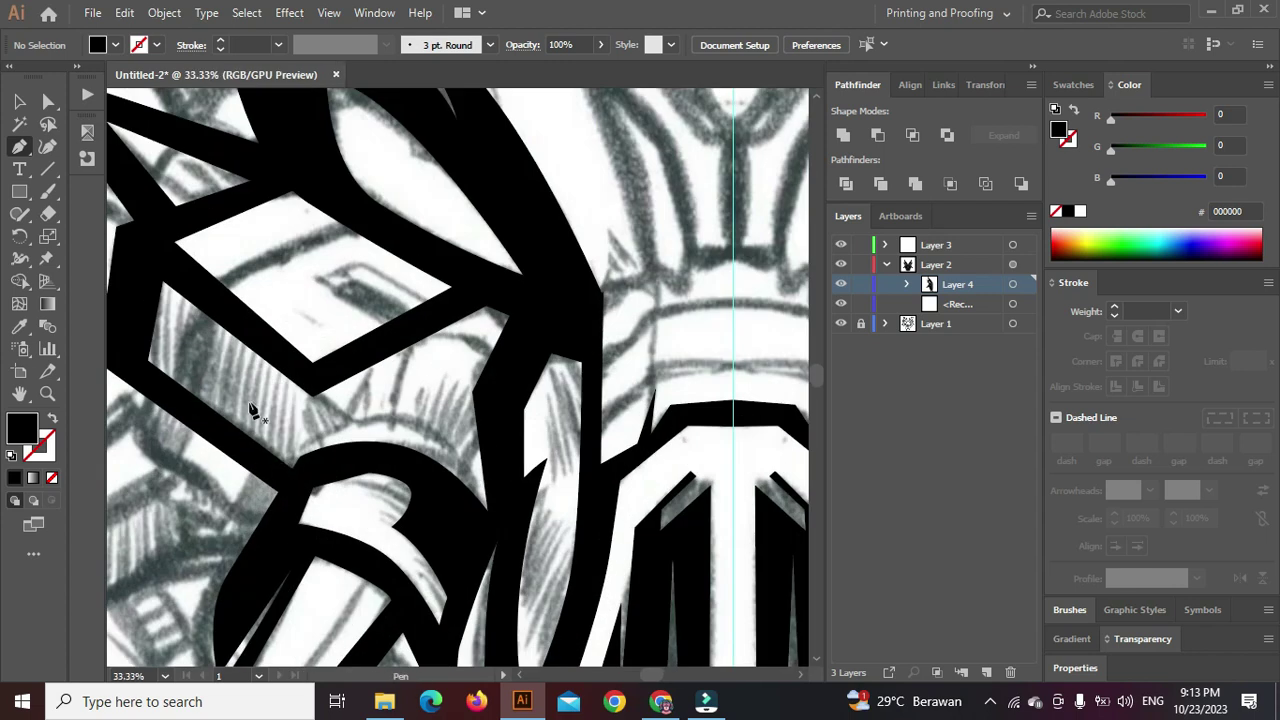
pyautogui.click(298, 340)
pyautogui.click(281, 437)
pyautogui.click(368, 495)
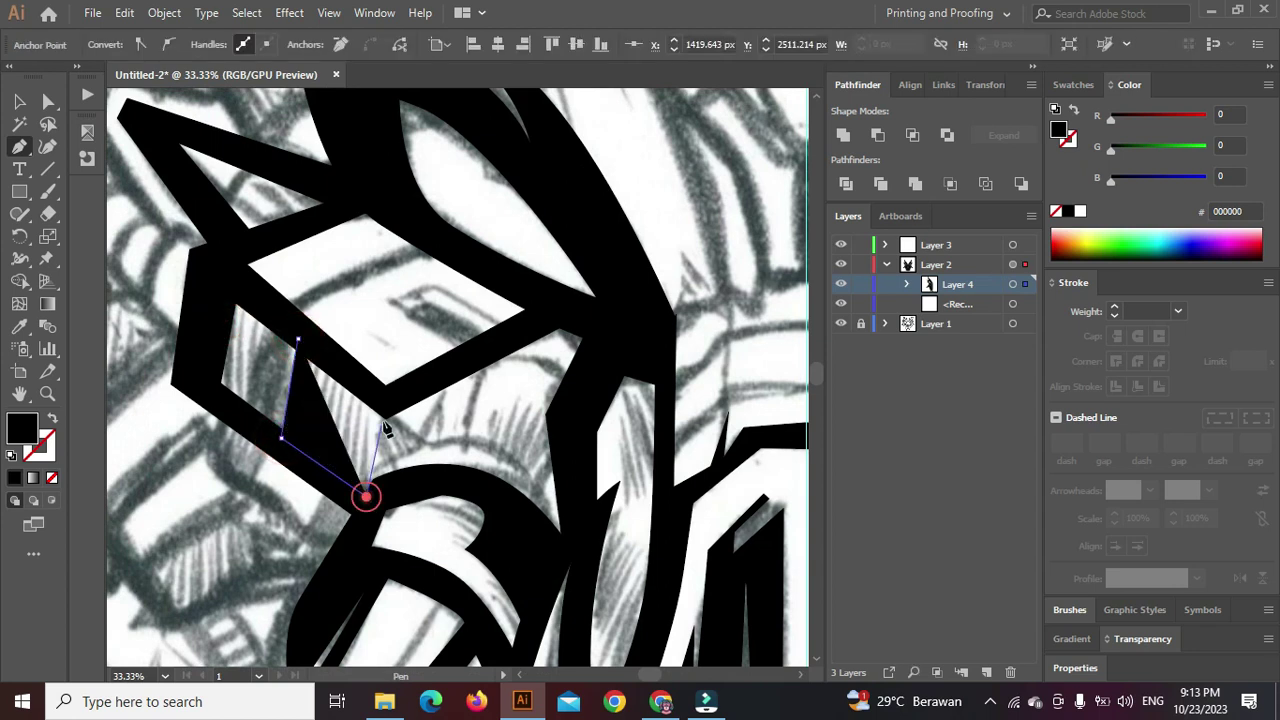
pyautogui.click(388, 405)
pyautogui.click(387, 489)
pyautogui.click(368, 506)
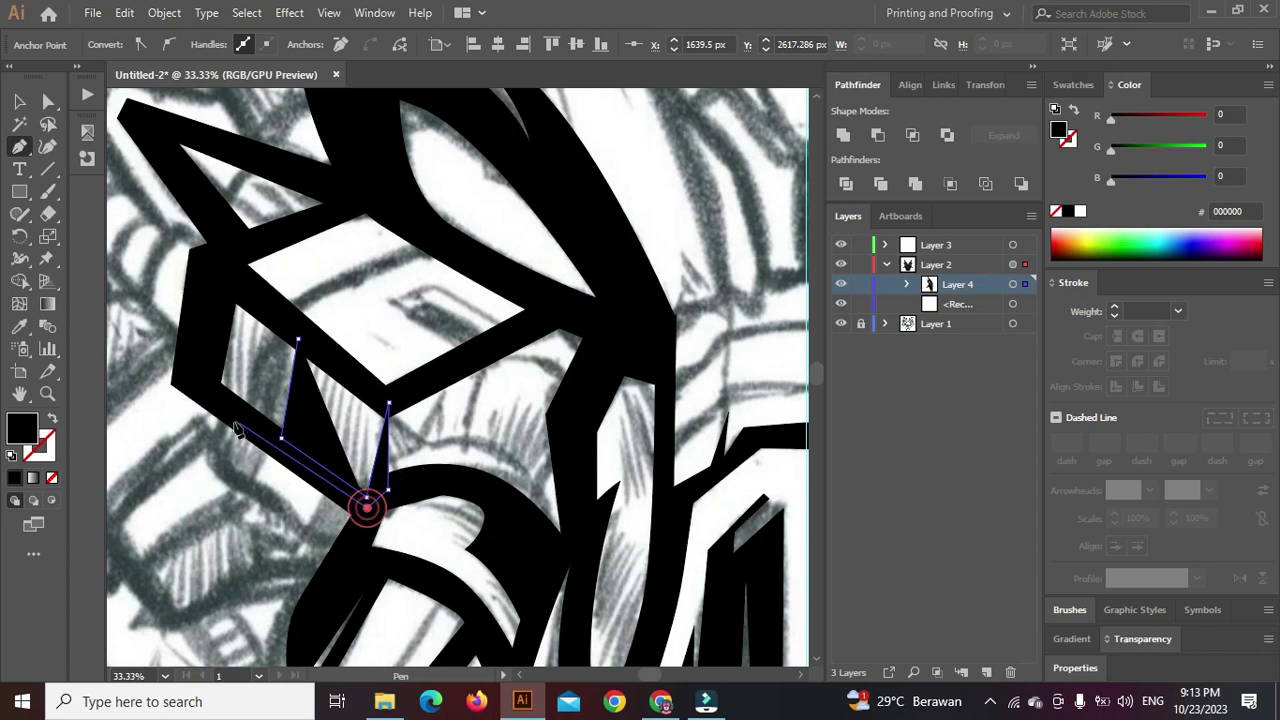
pyautogui.click(233, 415)
pyautogui.click(255, 315)
pyautogui.click(299, 341)
pyautogui.keyDown('ctrl'); pyautogui.click(354, 311); pyautogui.keyUp('ctrl')
# Widen the narrow shading wedge above the tusk by moving its lower anchor point, and deselect the shape
pyautogui.scroll(-6, 382, 325)
pyautogui.scroll(6, 400, 357)
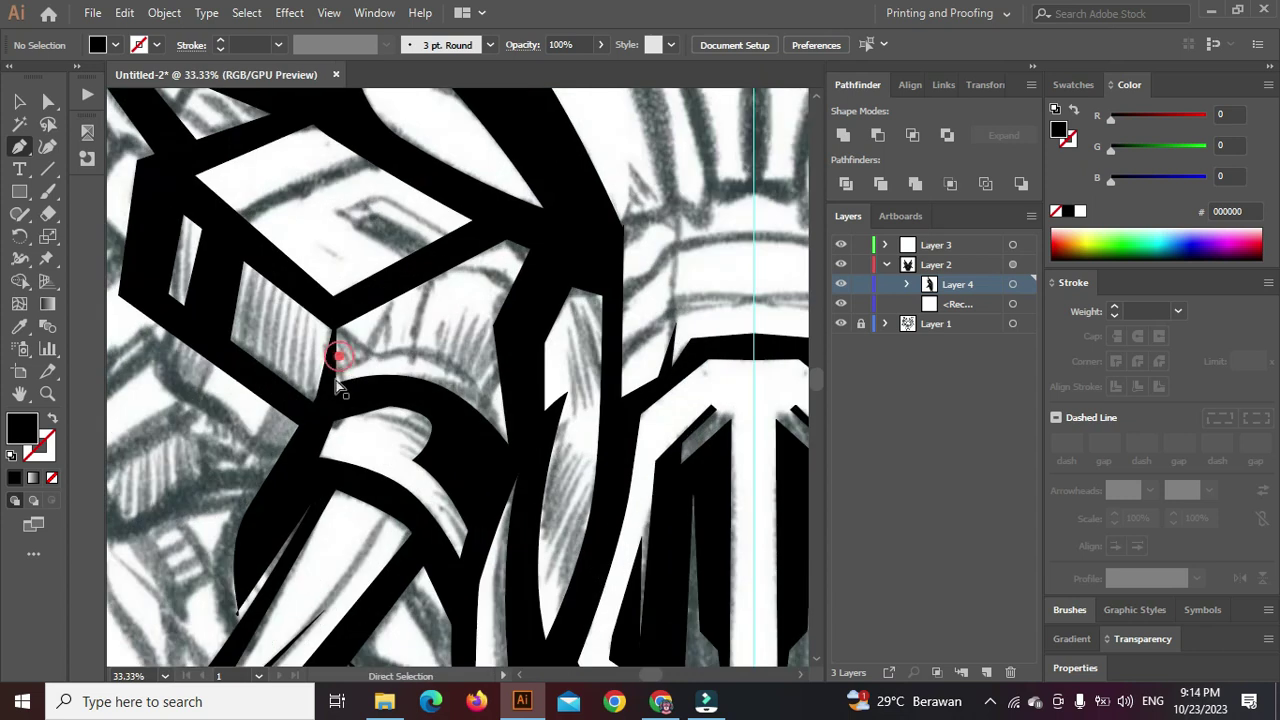
pyautogui.keyDown('ctrl'); pyautogui.click(337, 383); pyautogui.keyUp('ctrl')
pyautogui.moveTo(337, 399)
pyautogui.mouseDown()
pyautogui.moveTo(361, 395)
pyautogui.moveTo(366, 374)
pyautogui.moveTo(322, 407)
pyautogui.mouseUp()
pyautogui.keyDown('ctrl'); pyautogui.click(391, 350); pyautogui.keyUp('ctrl')
pyautogui.click(371, 387)
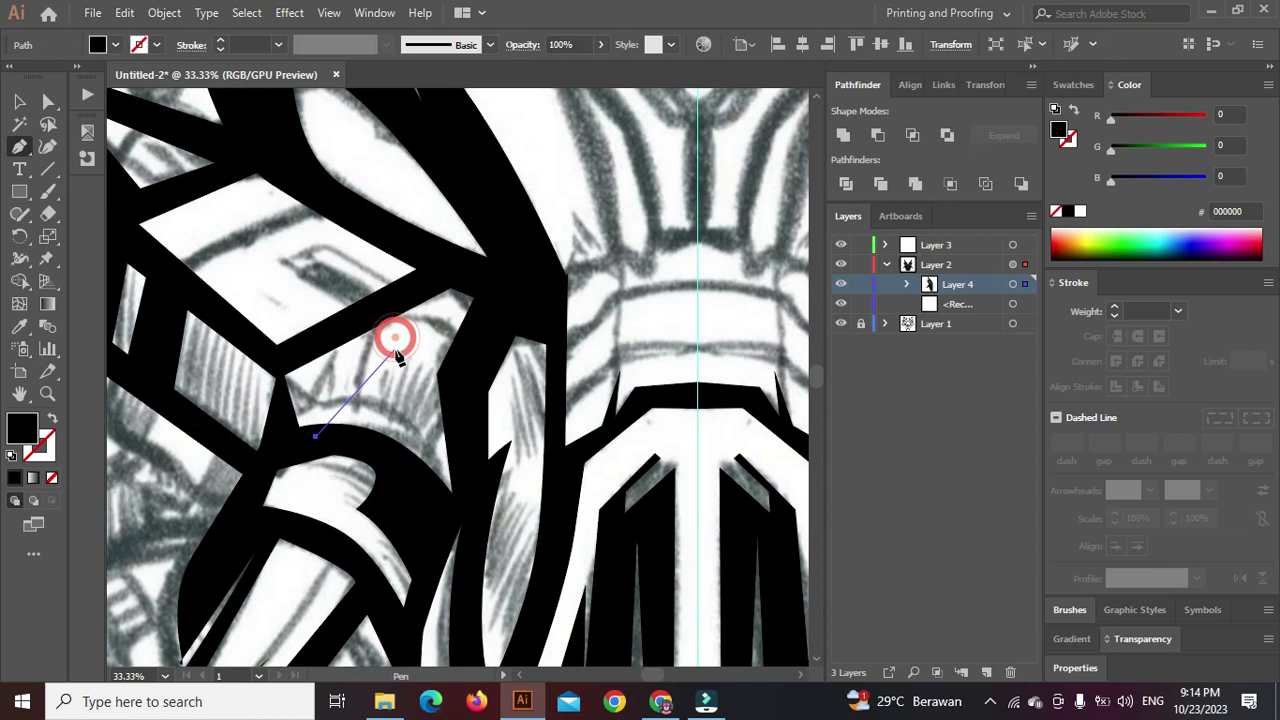
pyautogui.keyDown('ctrl'); pyautogui.click(395, 345); pyautogui.keyUp('ctrl')
pyautogui.moveTo(275, 275); pyautogui.dragTo(380, 322)
pyautogui.scroll(-3, 389, 334)
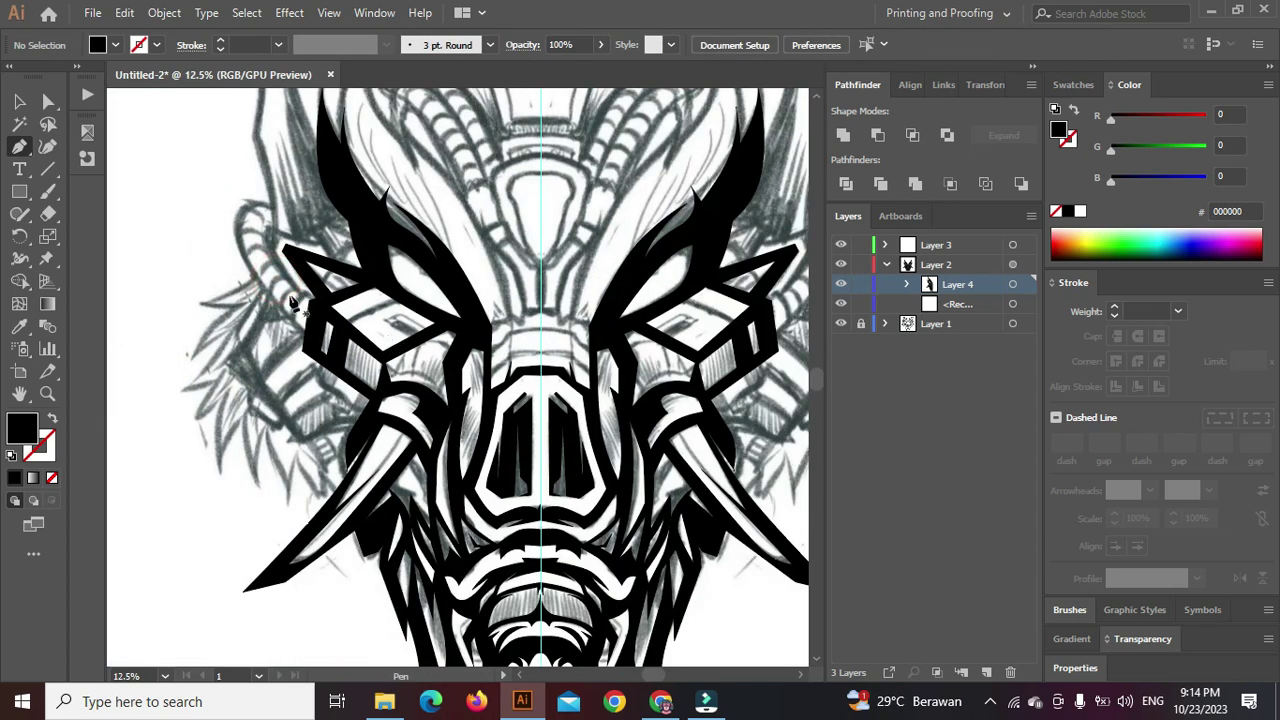
pyautogui.scroll(-3, 287, 282)
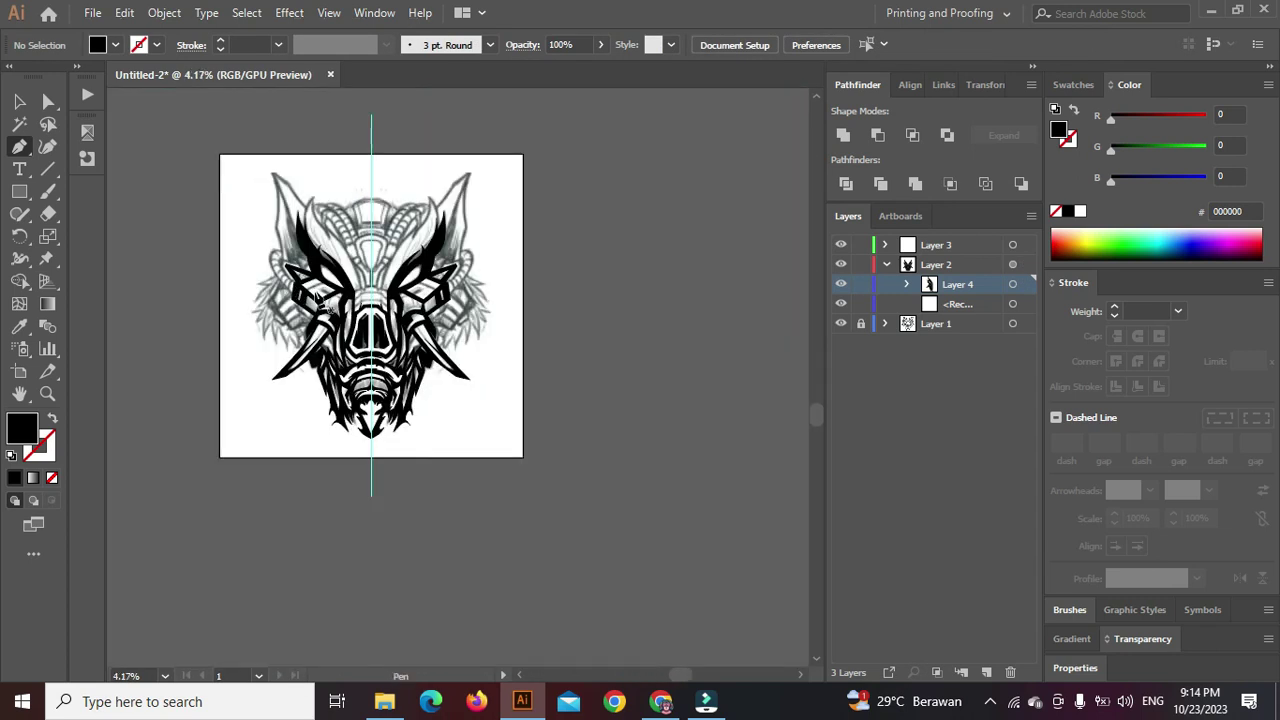
# Start an unfilled outline for the rear jaw plate at the tusk, curving along its lower edge to the bottom tip and up to the outer fur point
pyautogui.scroll(5, 276, 326)
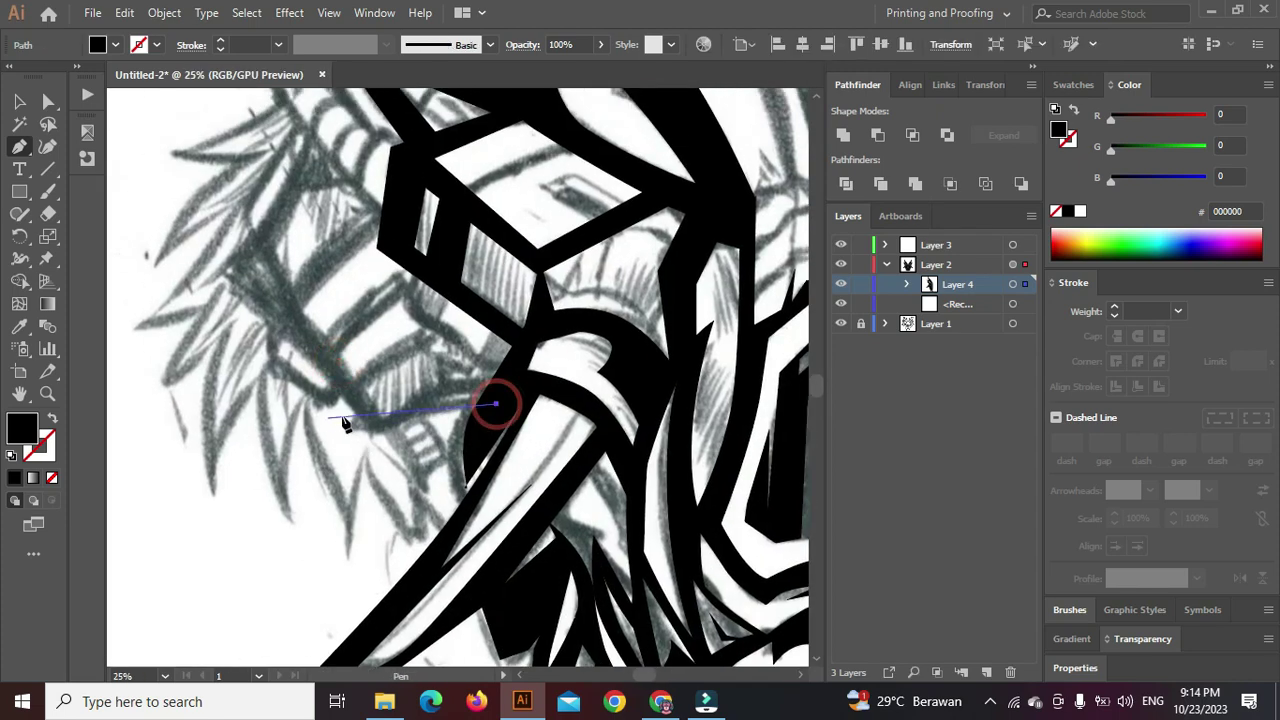
pyautogui.moveTo(366, 426); pyautogui.dragTo(320, 449)
pyautogui.click(318, 465)
pyautogui.moveTo(317, 402); pyautogui.dragTo(329, 482)
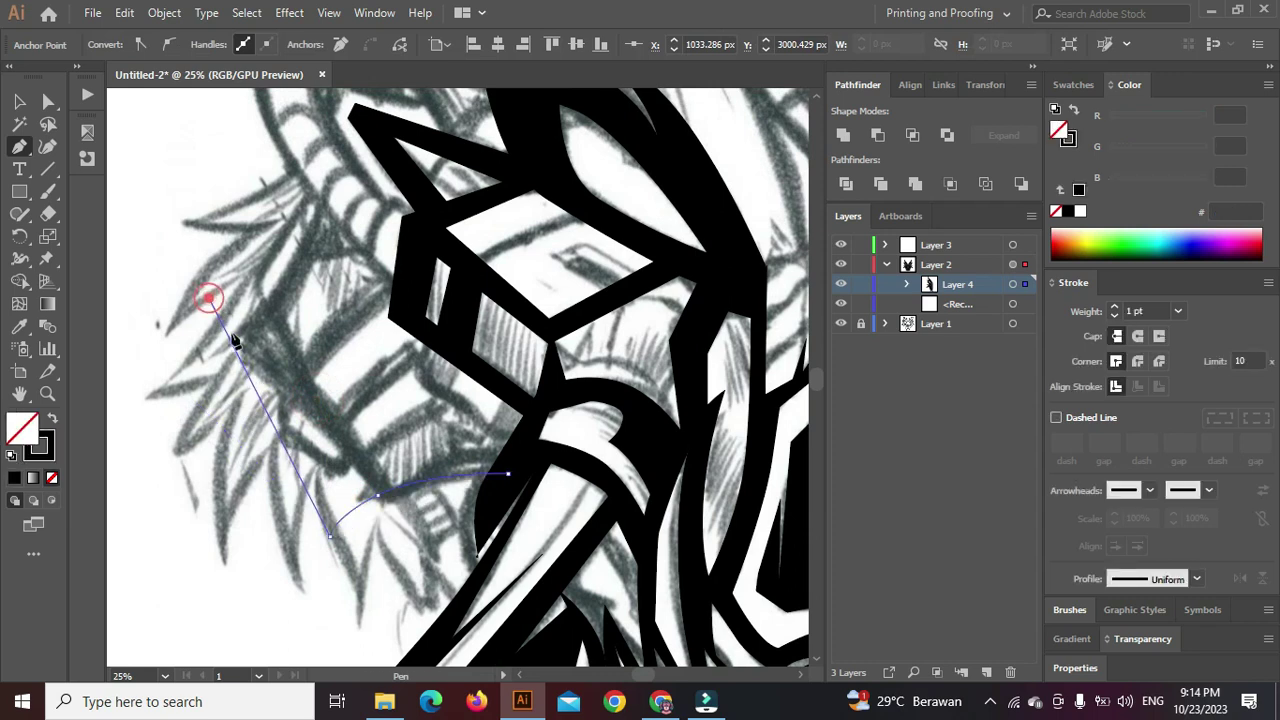
pyautogui.moveTo(388, 505); pyautogui.dragTo(392, 505)
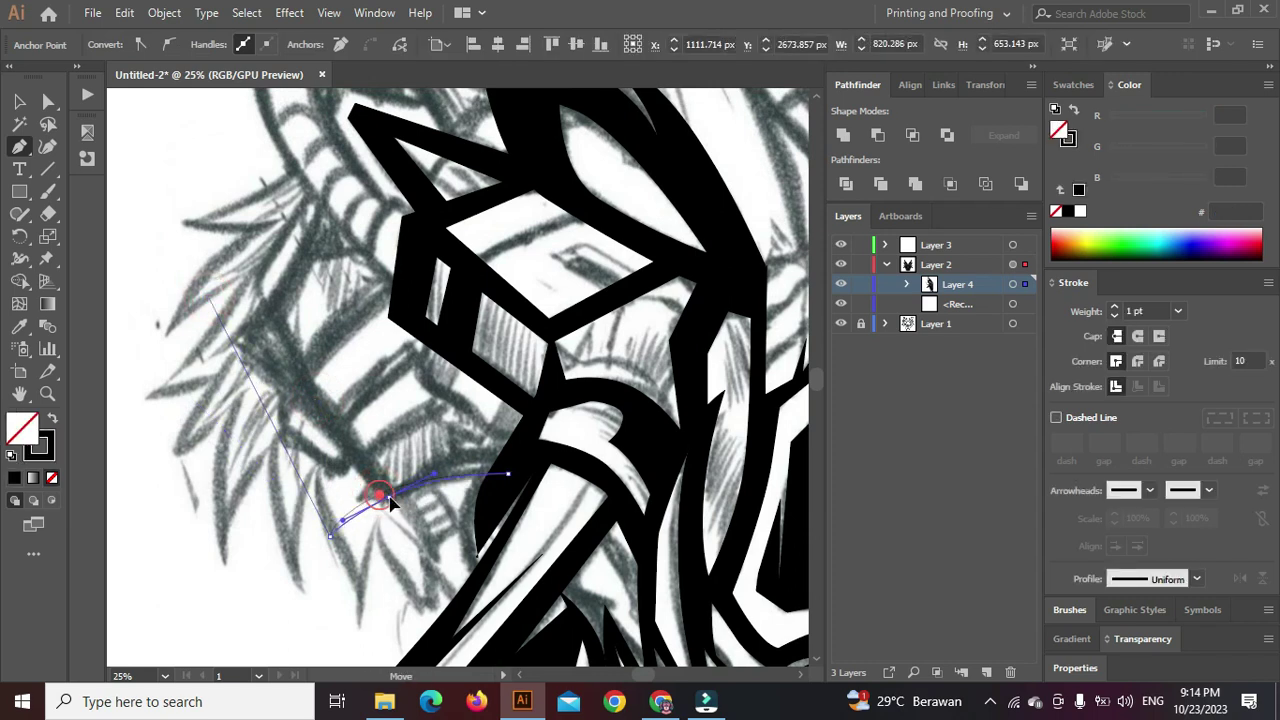
pyautogui.click(210, 298)
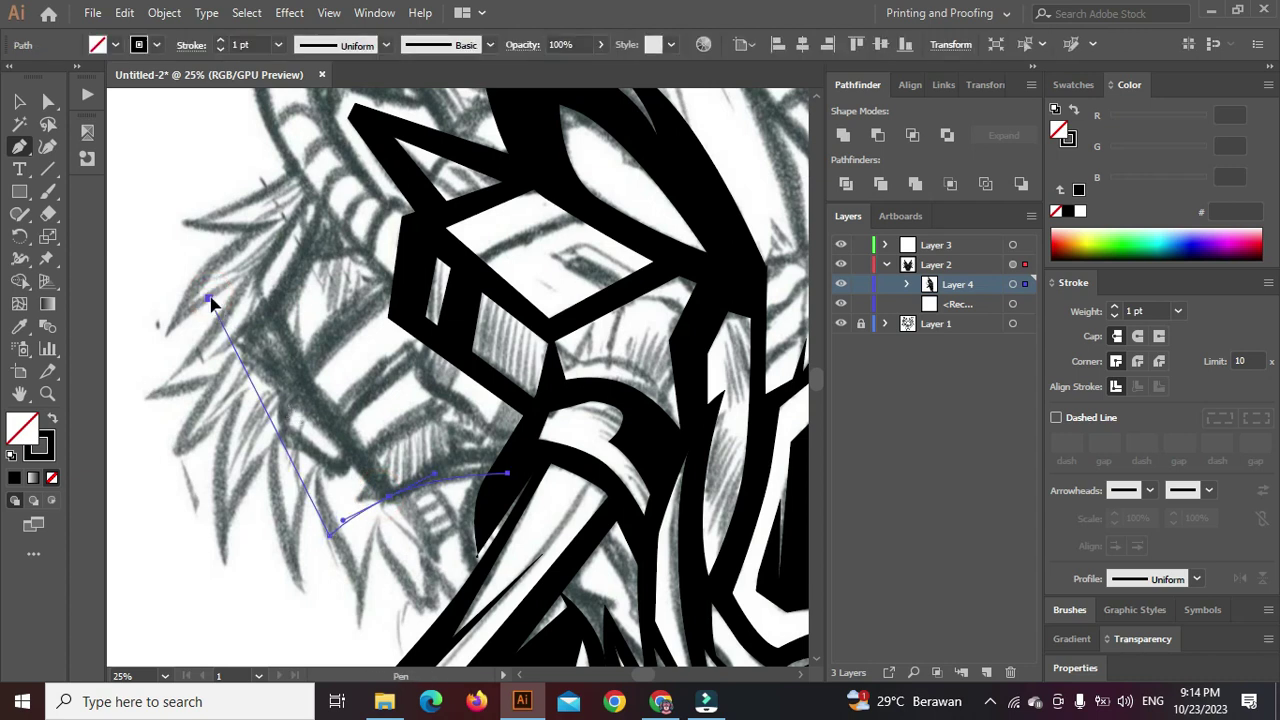
# Trace the jaw plate's notched outer side up to its top corner by the coiled tube and down to the cheek plate
pyautogui.click(321, 472)
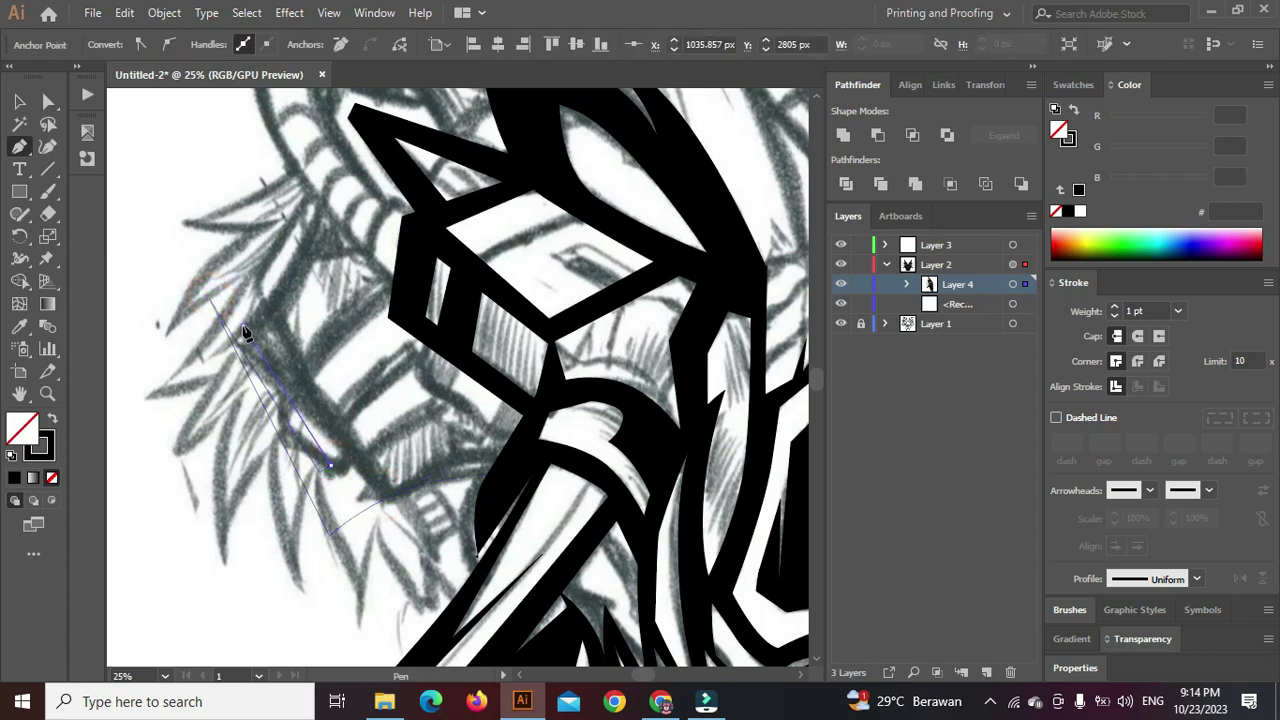
pyautogui.click(288, 160)
pyautogui.click(401, 296)
pyautogui.click(401, 315)
# Trace the jaw plate outline's inner side from its upper corner down and across to the cheek plate's lower edge
pyautogui.click(319, 260)
pyautogui.click(286, 319)
pyautogui.click(348, 421)
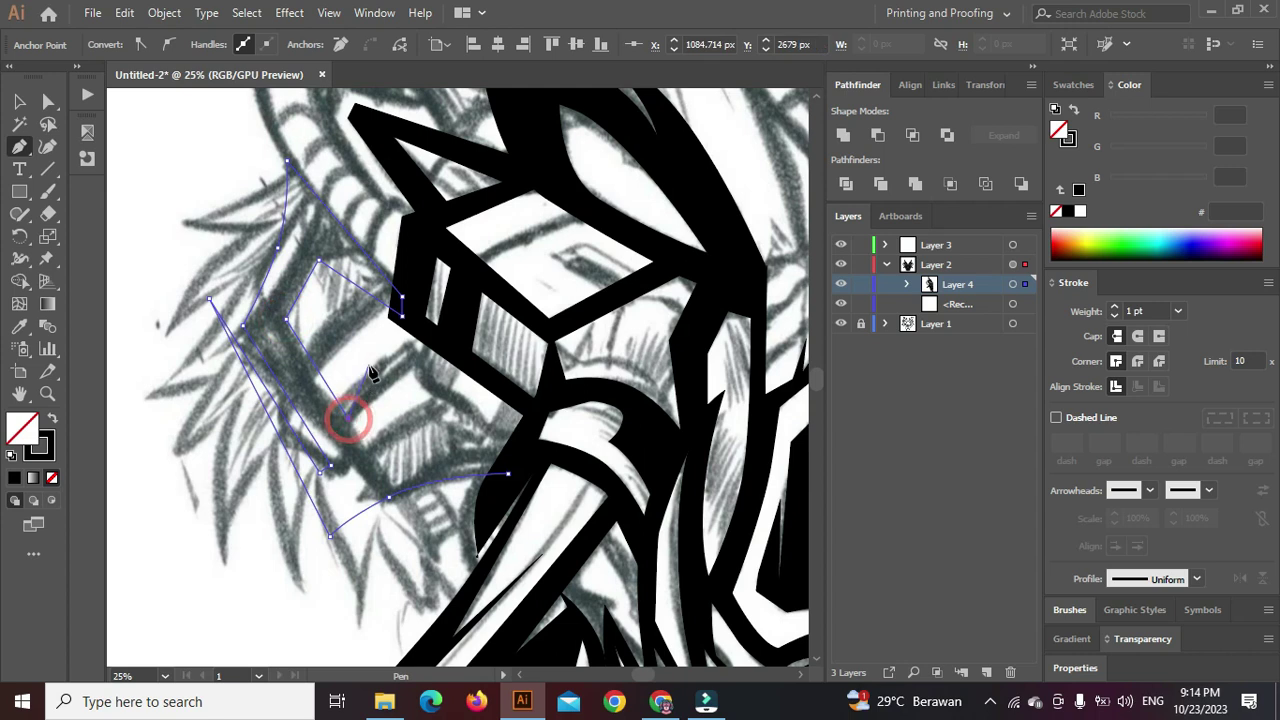
pyautogui.click(420, 331)
pyautogui.hotkey('ctrl', 'z')
pyautogui.click(466, 361)
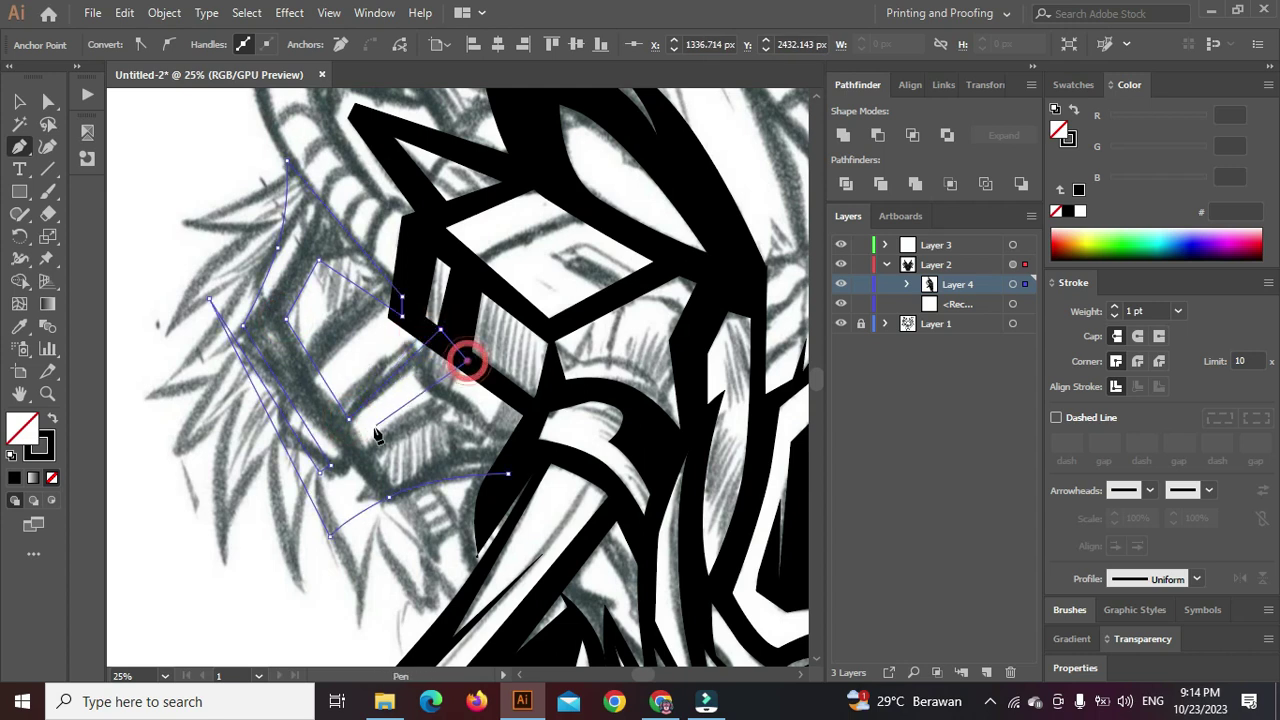
# Trace the second inner opening beside the tusk, close the jaw plate outline, fill it solid black and deselect it
pyautogui.click(370, 441)
pyautogui.click(462, 422)
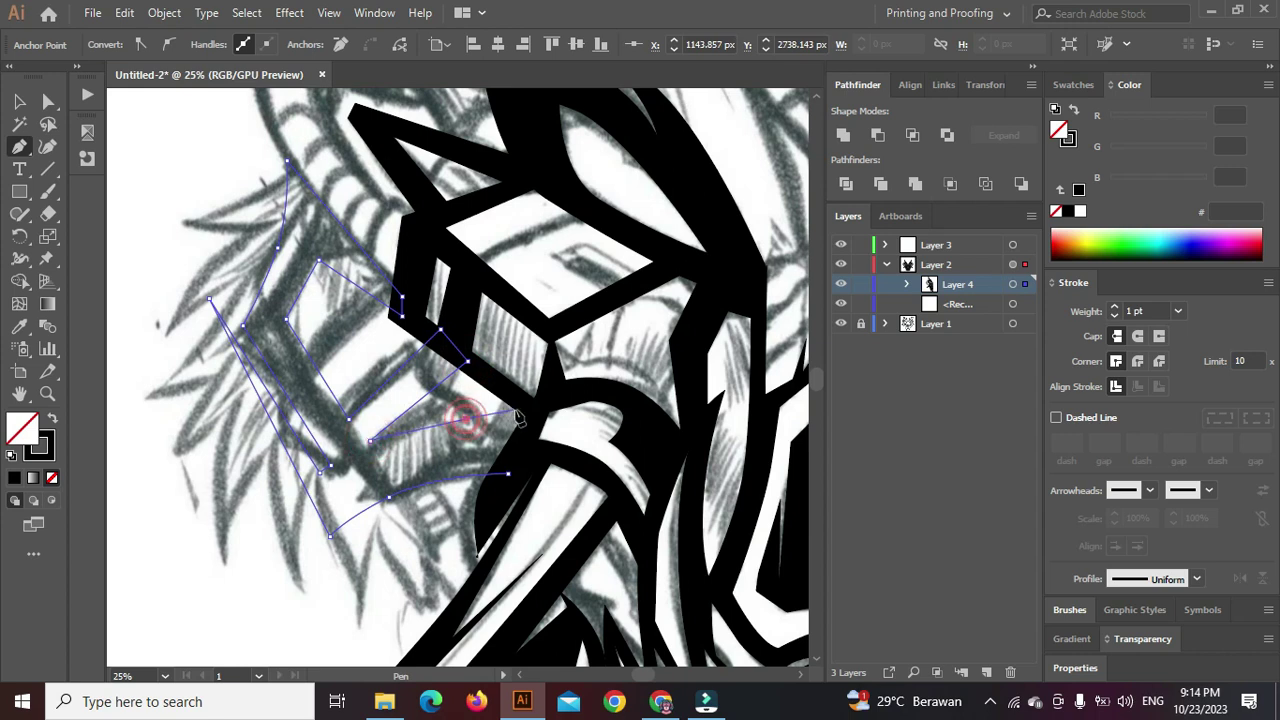
pyautogui.click(521, 411)
pyautogui.click(507, 472)
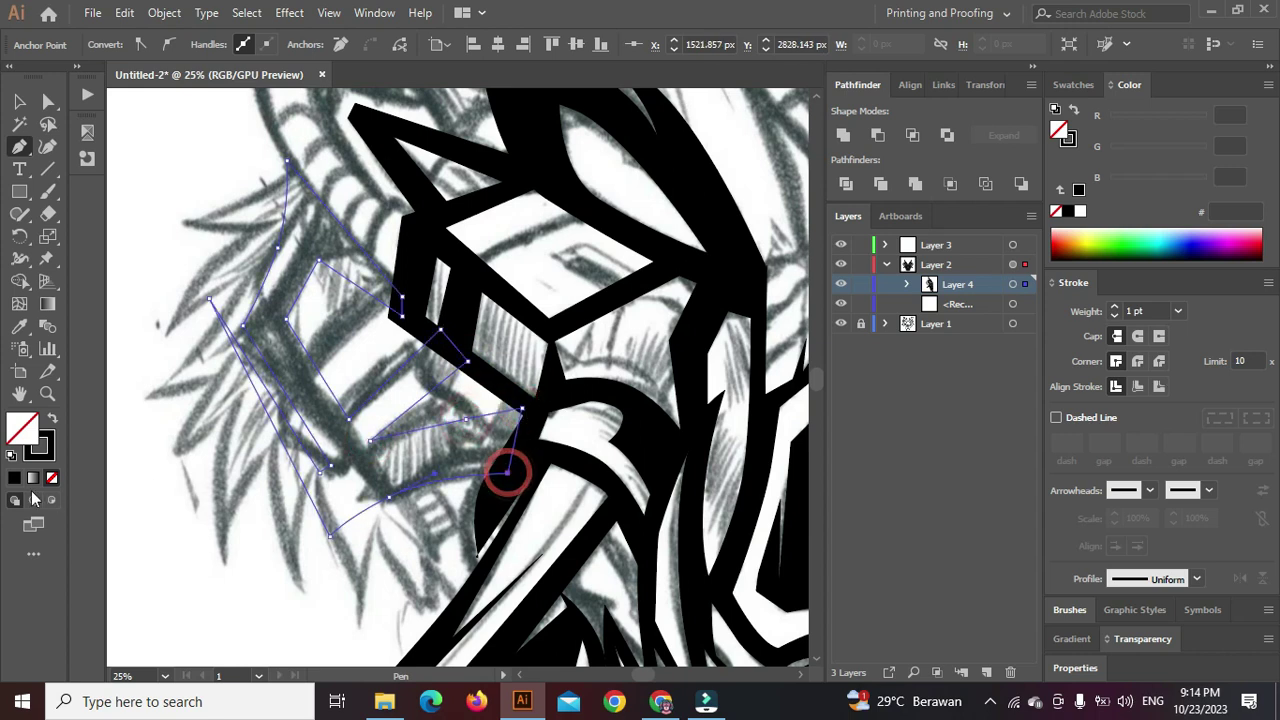
pyautogui.hotkey('shift', 'x')
pyautogui.keyDown('ctrl'); pyautogui.click(185, 497); pyautogui.keyUp('ctrl')
# Hide the sketch in Layer 1 to check the mirrored black artwork, and show the sketch again
pyautogui.scroll(-5, 300, 460)
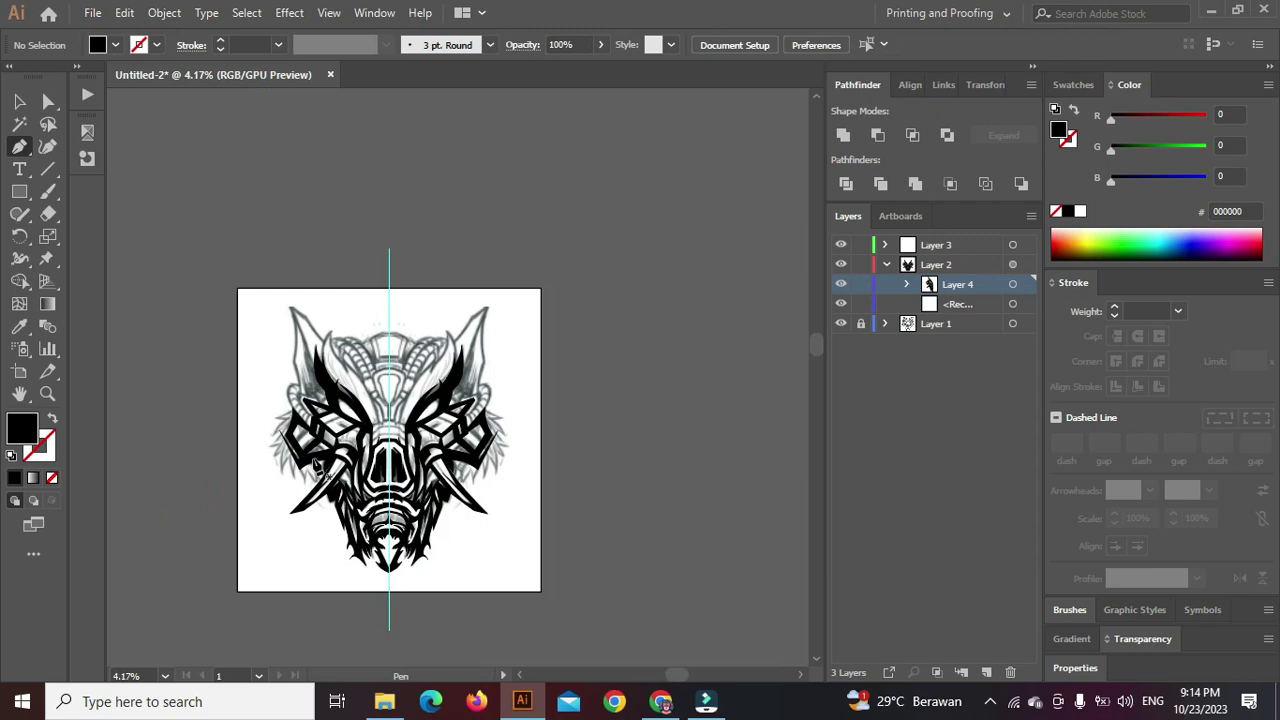
pyautogui.scroll(1, 311, 457)
pyautogui.click(841, 324)
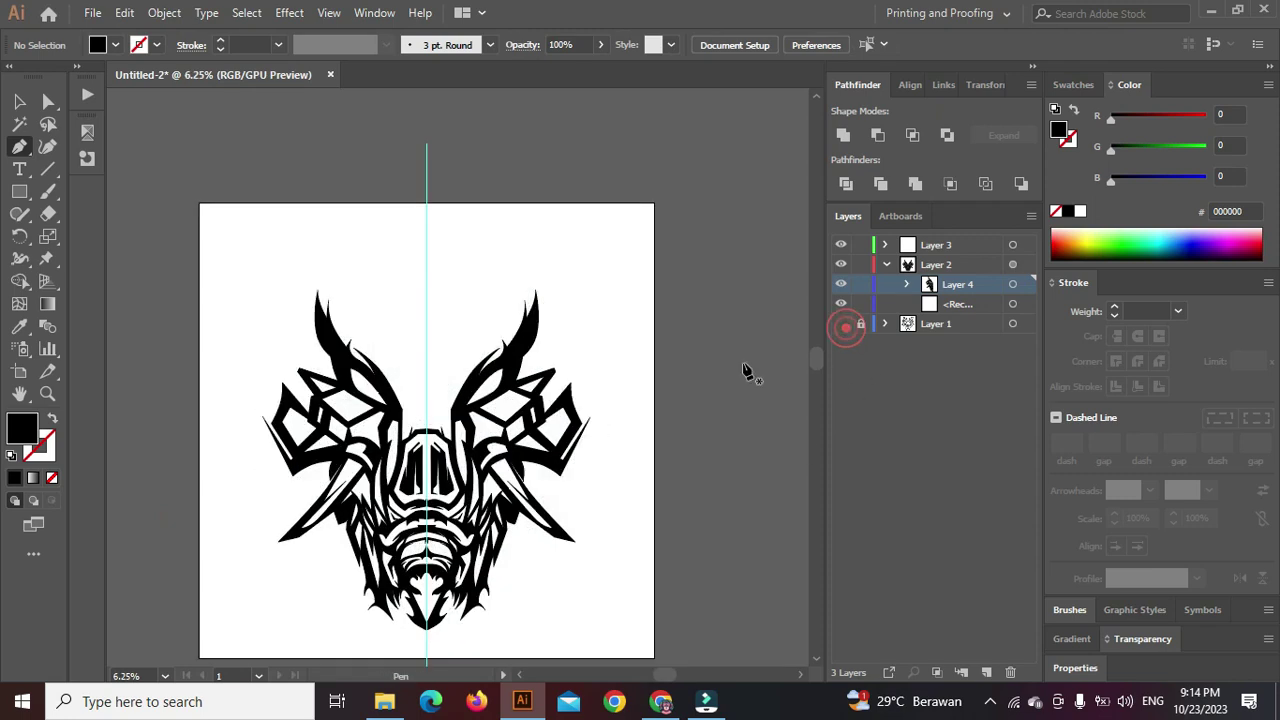
pyautogui.hotkey('ctrl', '-')
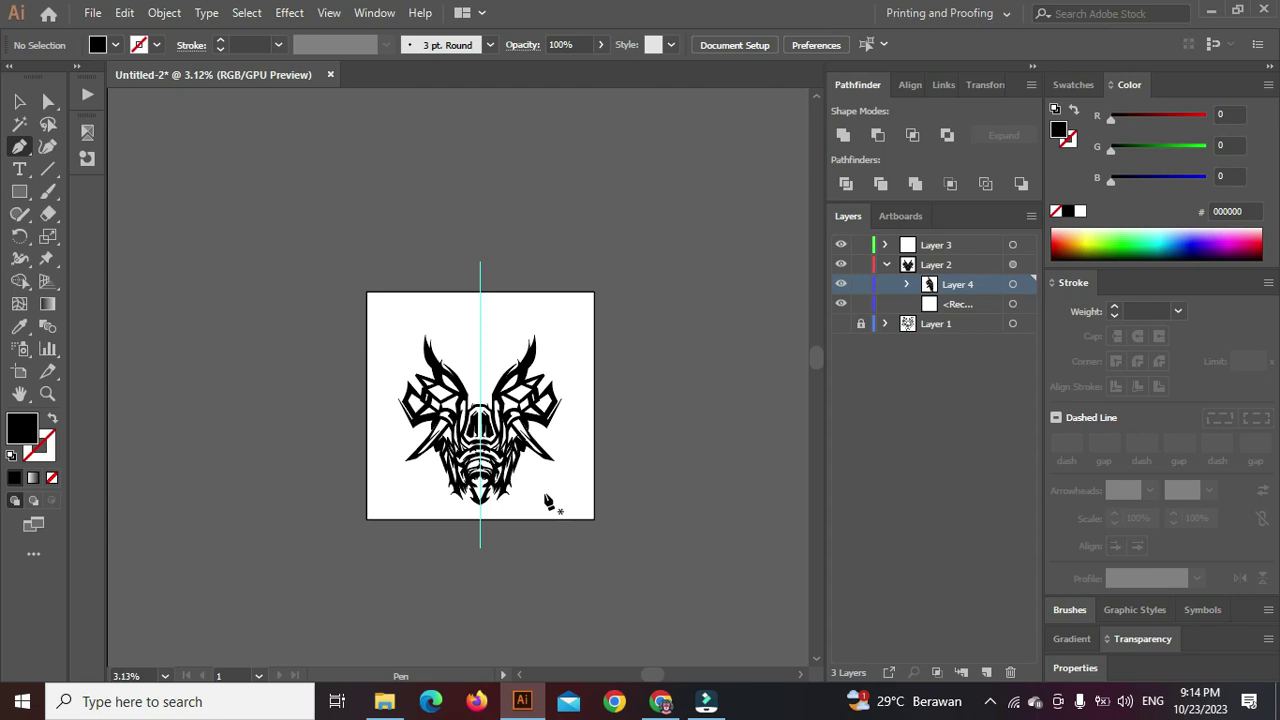
pyautogui.click(840, 326)
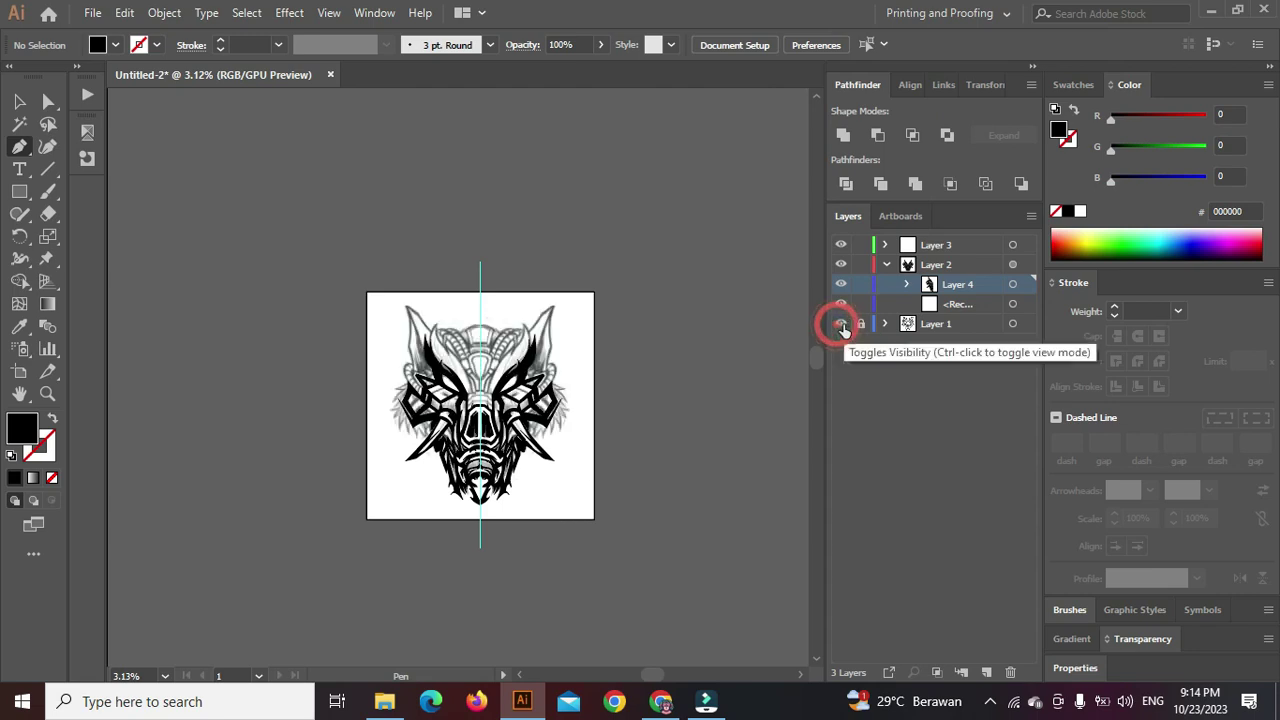
# Start an unfilled outline at the cheek plate's upper corner, following the coiled tube's inner edge and the base of the ear
pyautogui.hotkey('ctrl', '+')
pyautogui.hotkey('ctrl', '+')
pyautogui.hotkey('ctrl', '+')
pyautogui.scroll(2, 382, 285)
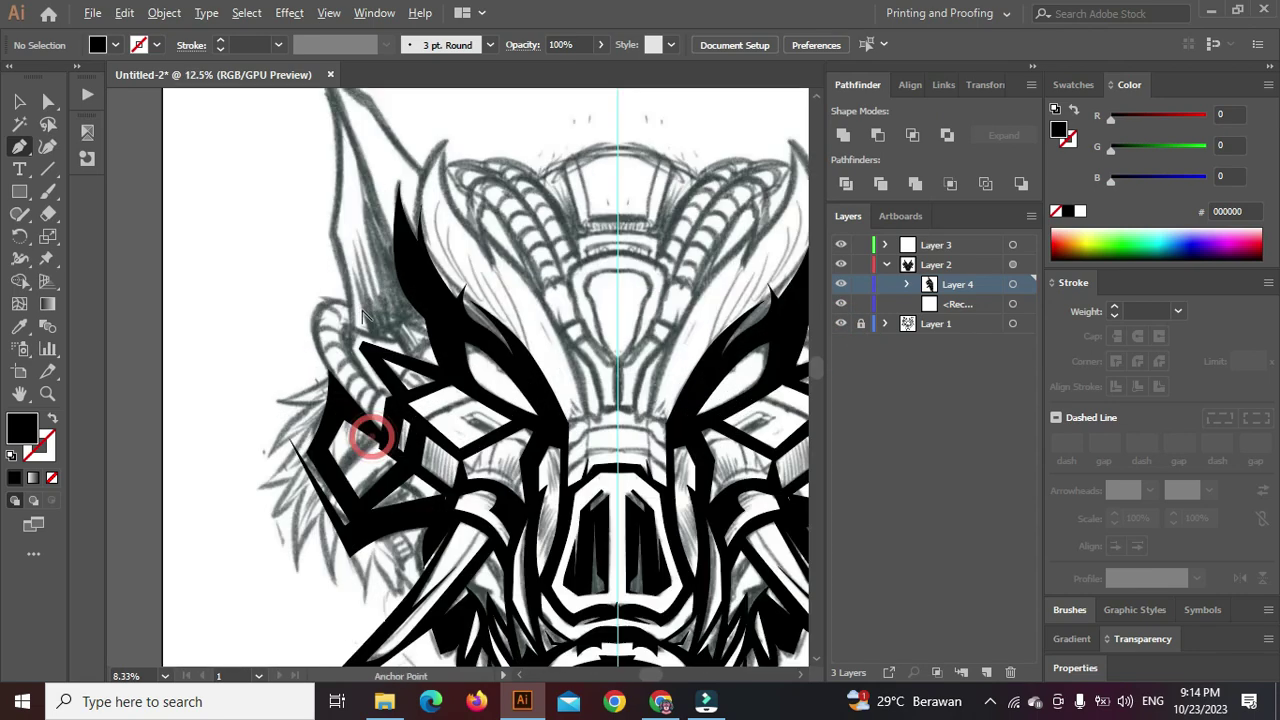
pyautogui.scroll(1, 380, 474)
pyautogui.click(410, 444)
pyautogui.moveTo(372, 413); pyautogui.dragTo(133, 411)
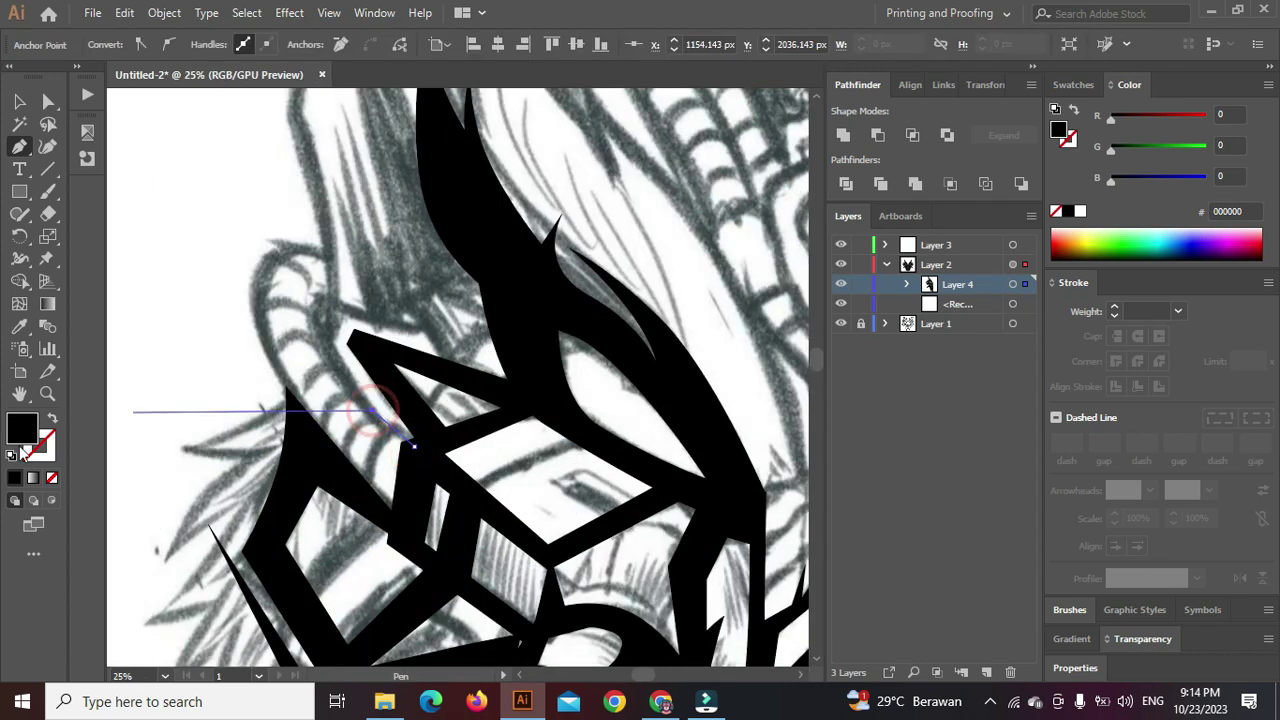
pyautogui.click(52, 479)
pyautogui.click(15, 479)
pyautogui.hotkey('shift', 'x')
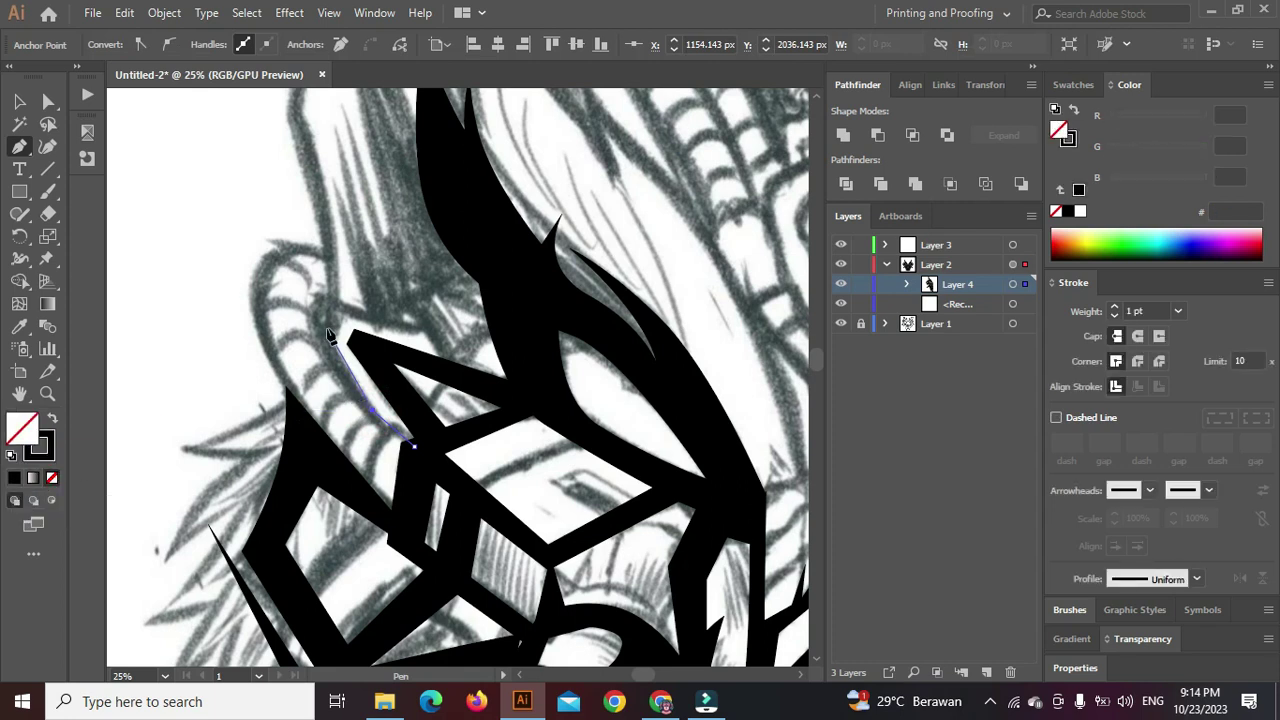
pyautogui.click(438, 340)
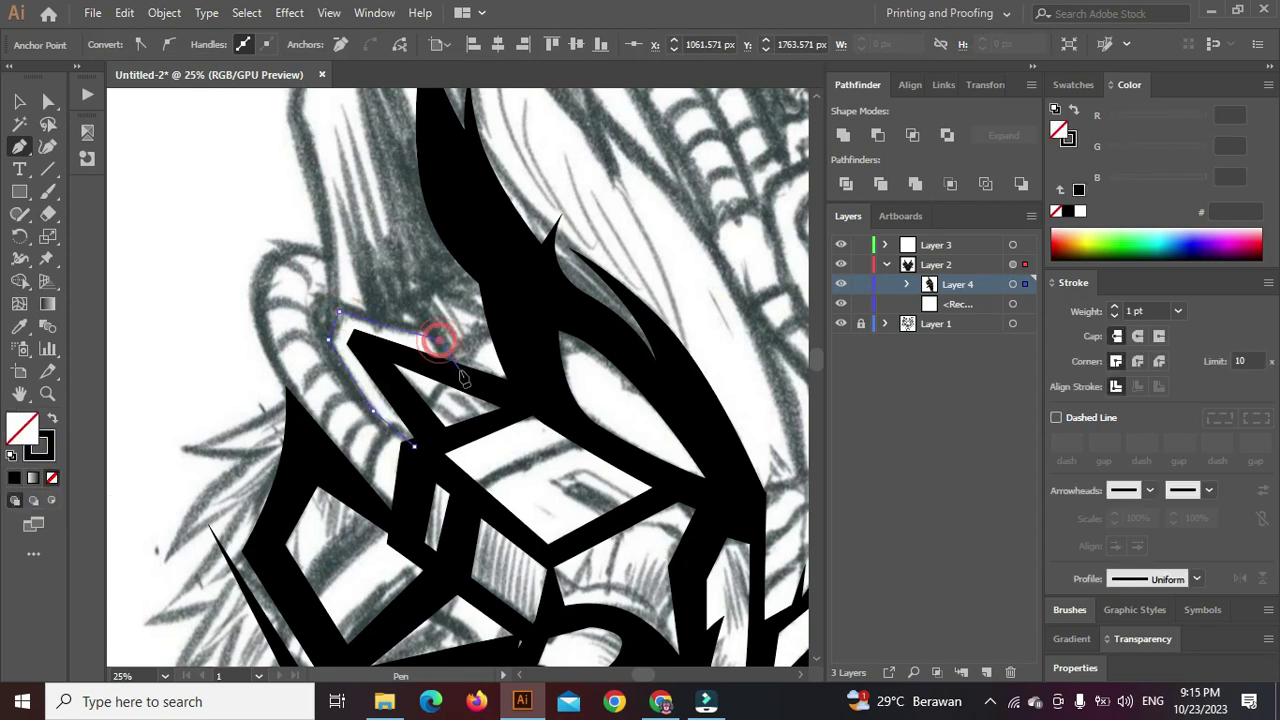
pyautogui.hotkey('ctrl', 'z')
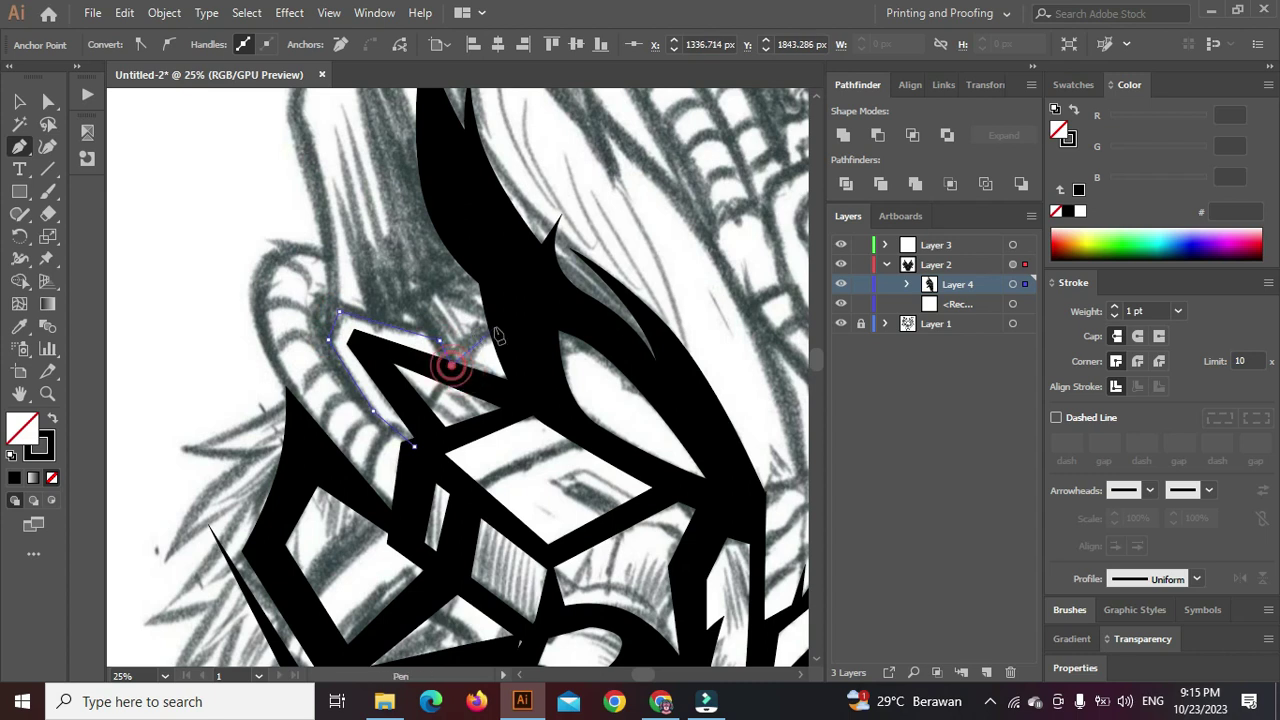
# Trace the ear's inner edge from its base beside the flame-shaped brow up to the blunt ear tip
pyautogui.scroll(3, 474, 262)
pyautogui.click(415, 263)
pyautogui.moveTo(407, 324); pyautogui.dragTo(503, 678)
pyautogui.click(388, 312)
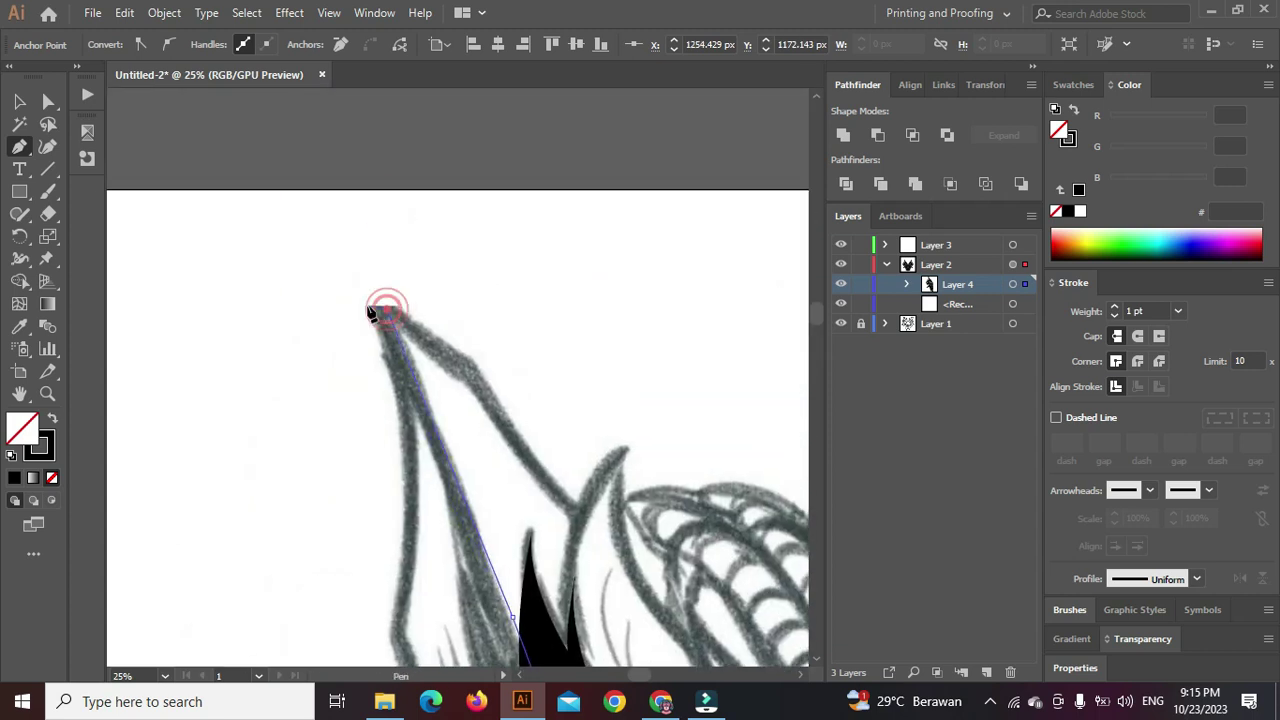
pyautogui.click(370, 308)
# Trace down the ear's outer edge and around the coiled tube, closing the outline at the cheek plate
pyautogui.scroll(-2, 386, 360)
pyautogui.moveTo(386, 448); pyautogui.dragTo(414, 289)
pyautogui.click(402, 392)
pyautogui.moveTo(410, 448); pyautogui.dragTo(388, 421)
pyautogui.click(438, 389)
pyautogui.scroll(-2, 440, 393)
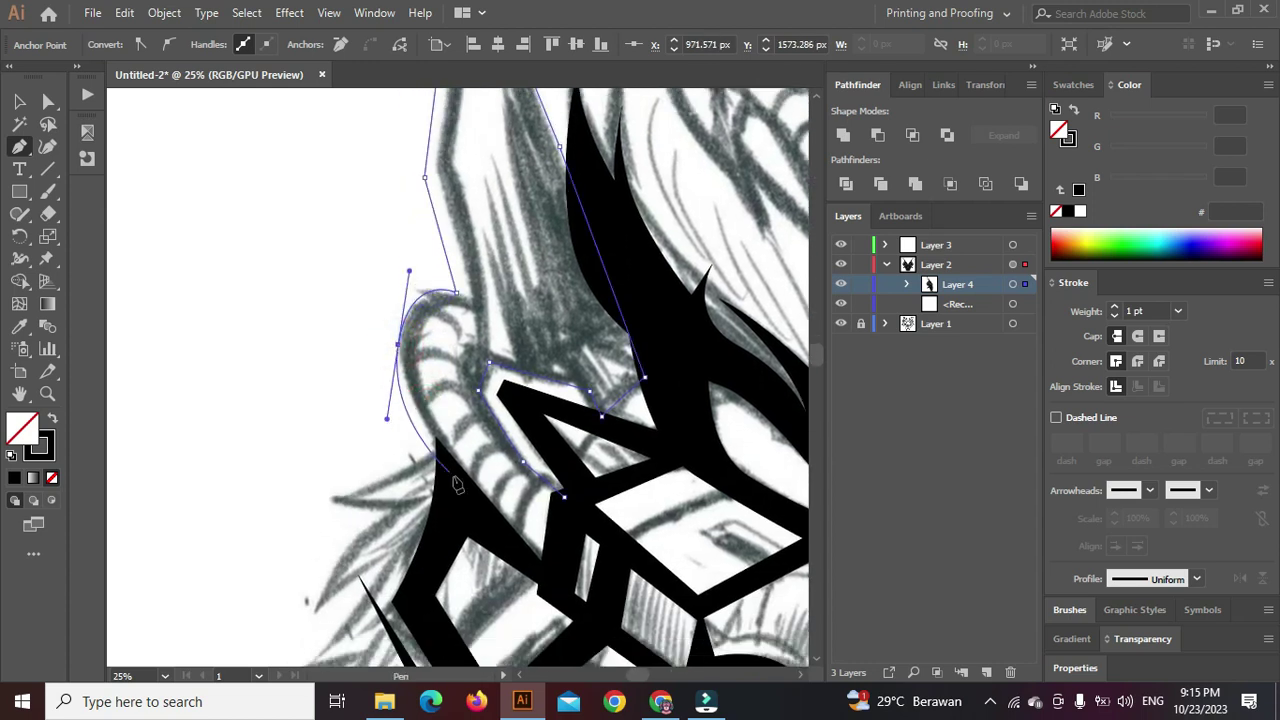
pyautogui.moveTo(564, 497)
pyautogui.mouseDown()
pyautogui.moveTo(523, 549)
pyautogui.moveTo(540, 566)
pyautogui.moveTo(563, 500)
pyautogui.mouseUp()
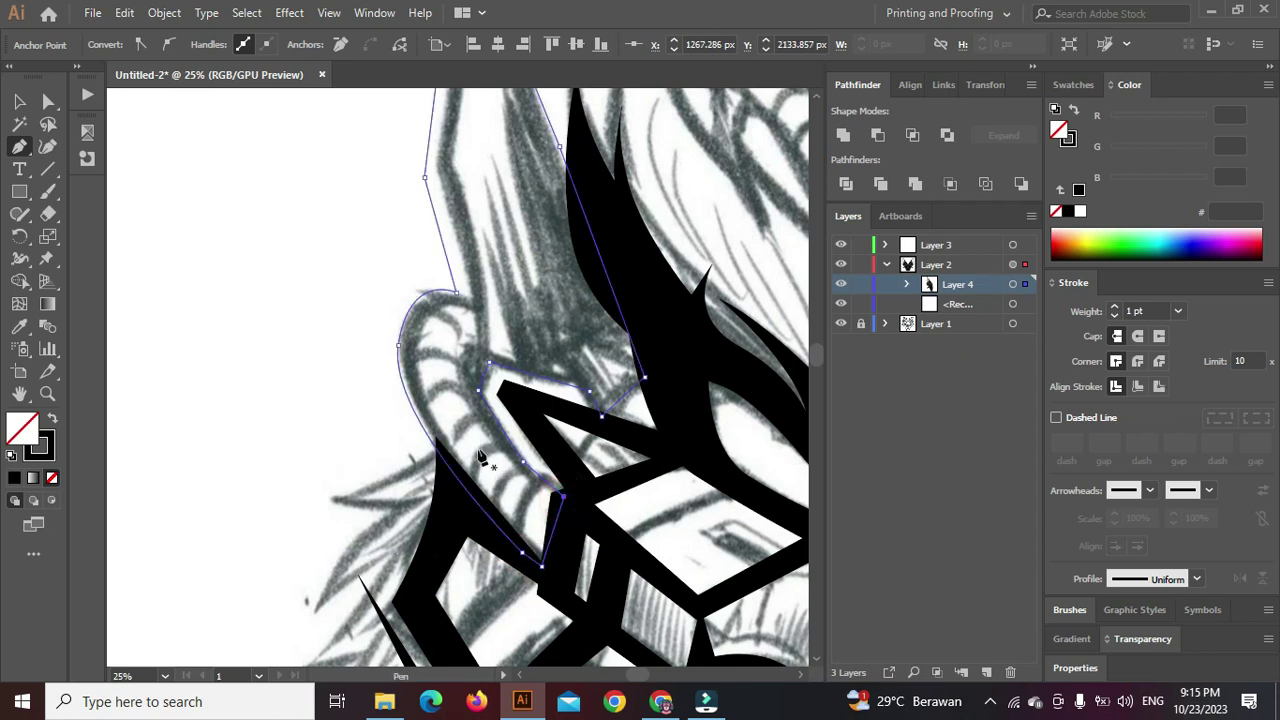
# Start a cutout outline inside the ear, with a sharp spike near the base and an outer side rising to the narrow tip
pyautogui.click(500, 348)
pyautogui.moveTo(480, 203); pyautogui.dragTo(501, 376)
pyautogui.click(470, 247)
pyautogui.click(513, 373)
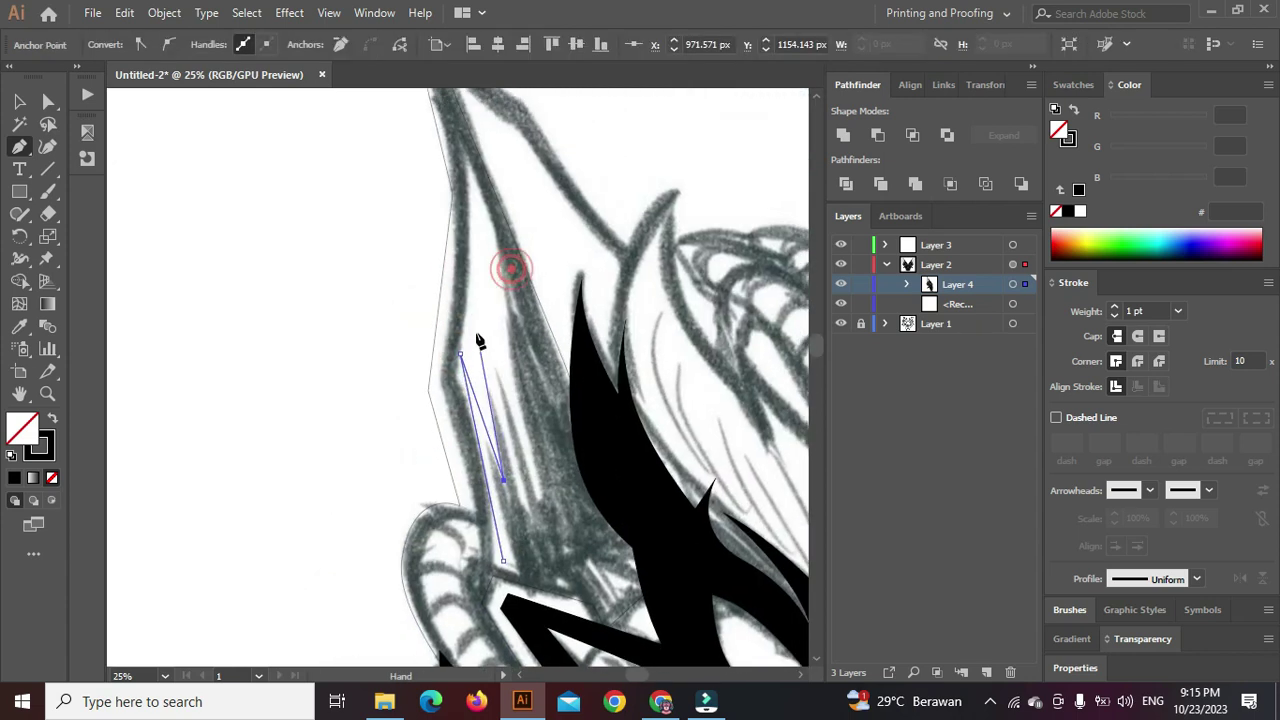
pyautogui.moveTo(466, 320); pyautogui.dragTo(480, 277)
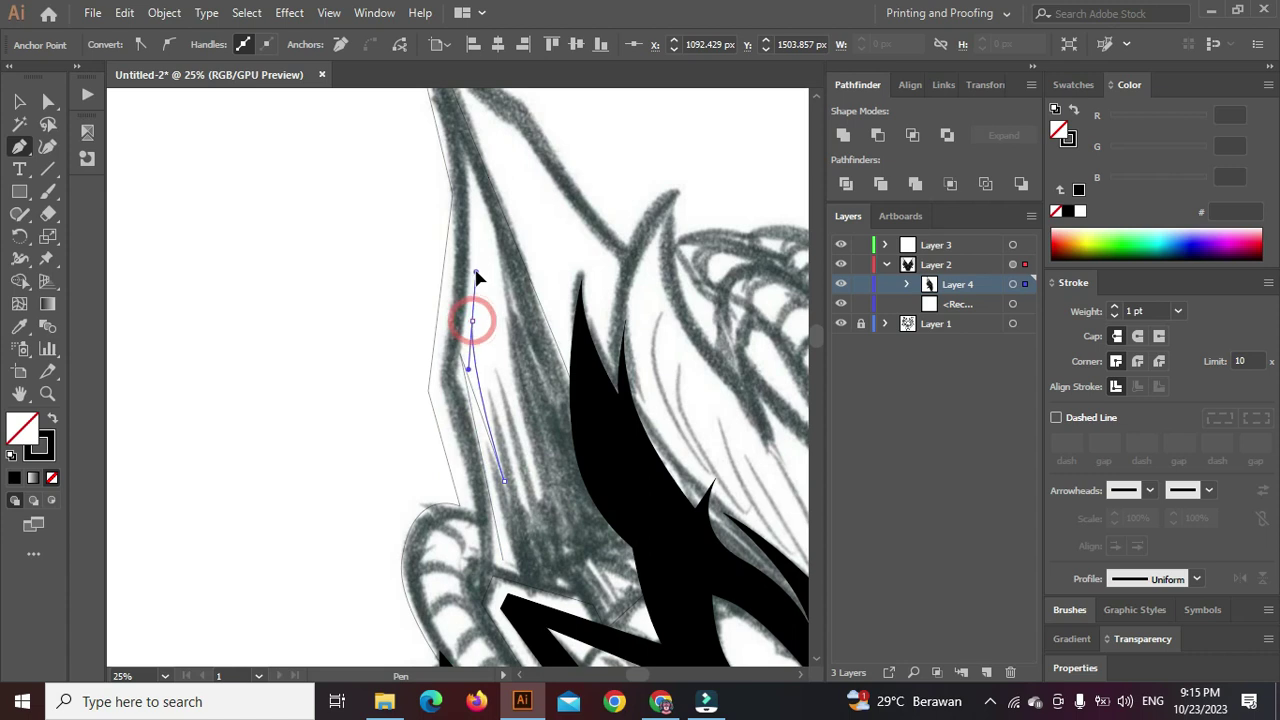
pyautogui.scroll(1, 480, 270)
pyautogui.click(463, 218)
pyautogui.moveTo(463, 218)
pyautogui.mouseDown()
pyautogui.moveTo(458, 209)
pyautogui.moveTo(478, 212)
pyautogui.mouseUp()
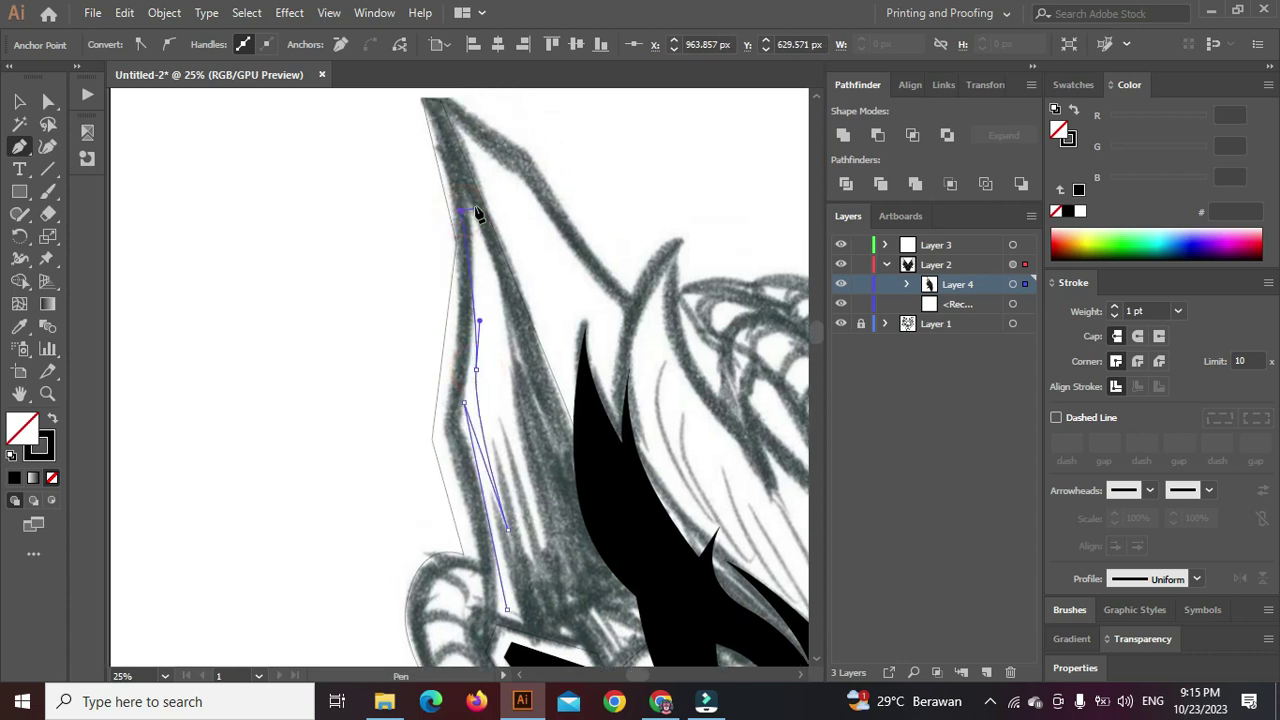
# Trace the cutout's inner side down from the narrow tip, with a pointed notch halfway, to the ear's base
pyautogui.click(532, 439)
pyautogui.click(515, 396)
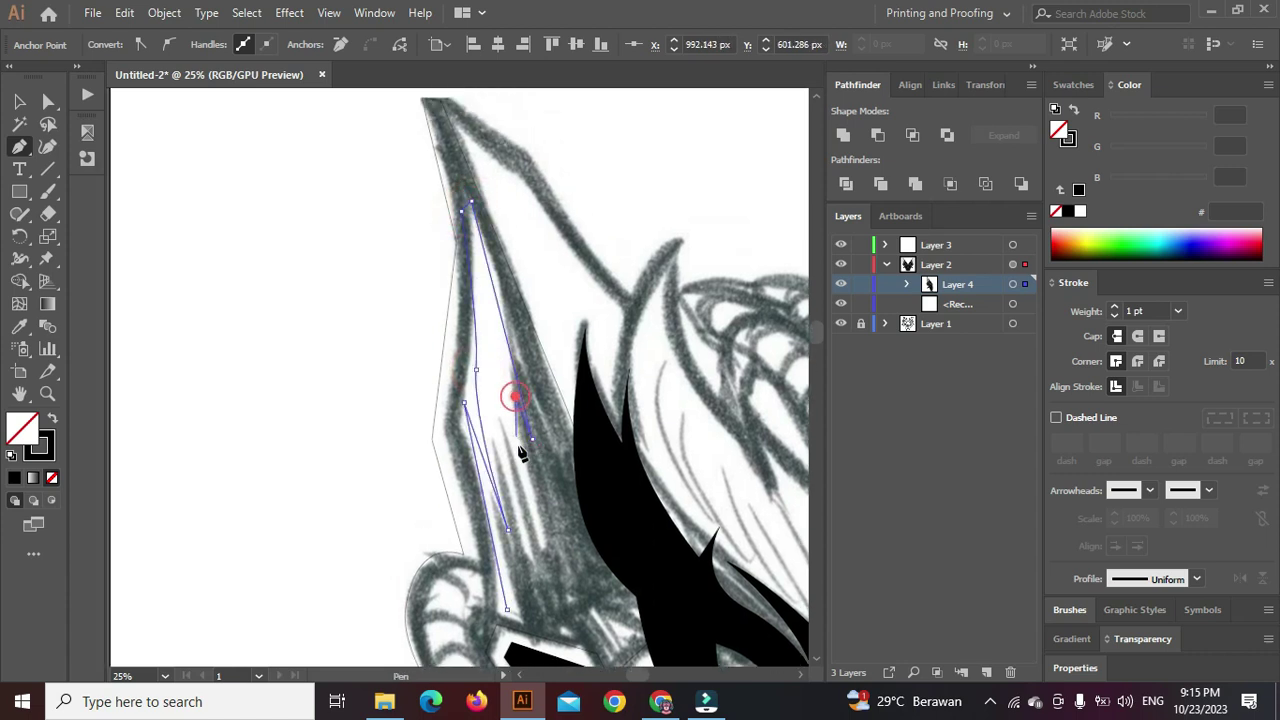
pyautogui.scroll(-2, 524, 458)
pyautogui.moveTo(553, 482); pyautogui.dragTo(626, 565)
pyautogui.click(623, 561)
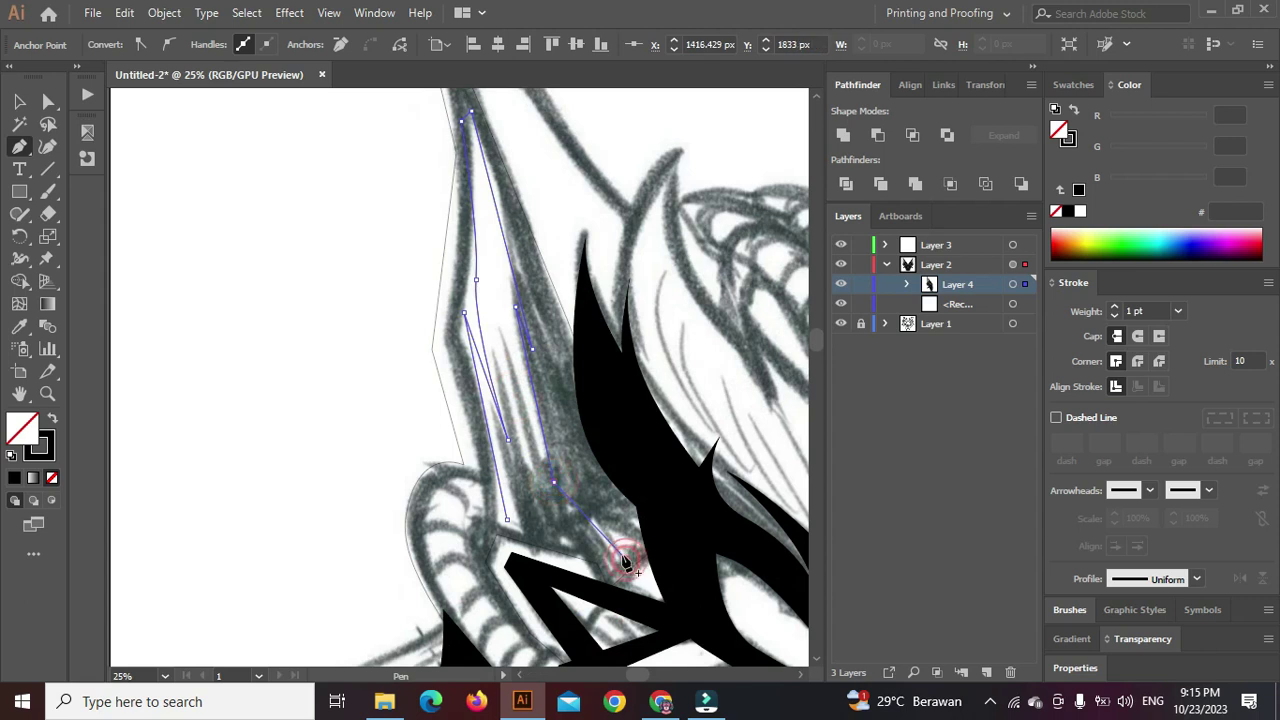
# Add a long spike along the cutout's lower inner side, close the outline at the ear base and adjust its lower anchor points
pyautogui.click(573, 480)
pyautogui.click(557, 403)
pyautogui.click(635, 556)
pyautogui.click(638, 575)
pyautogui.moveTo(597, 565); pyautogui.dragTo(591, 564)
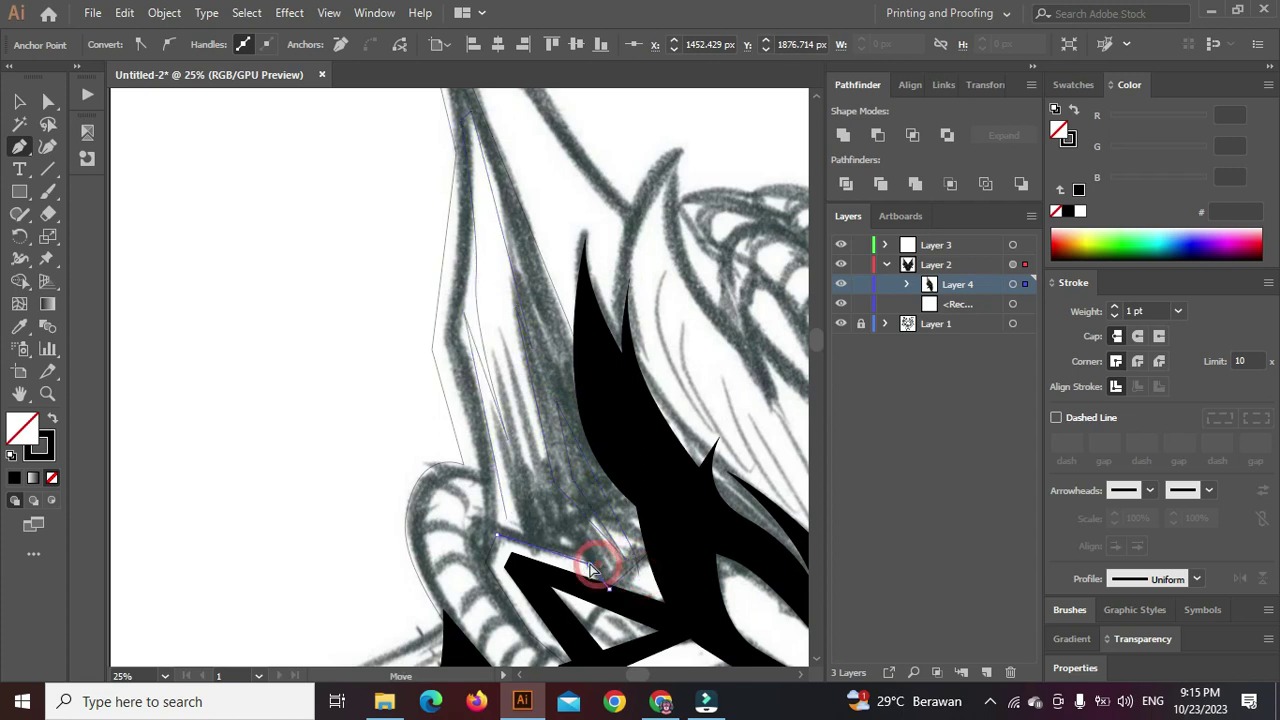
pyautogui.scroll(2, 590, 566)
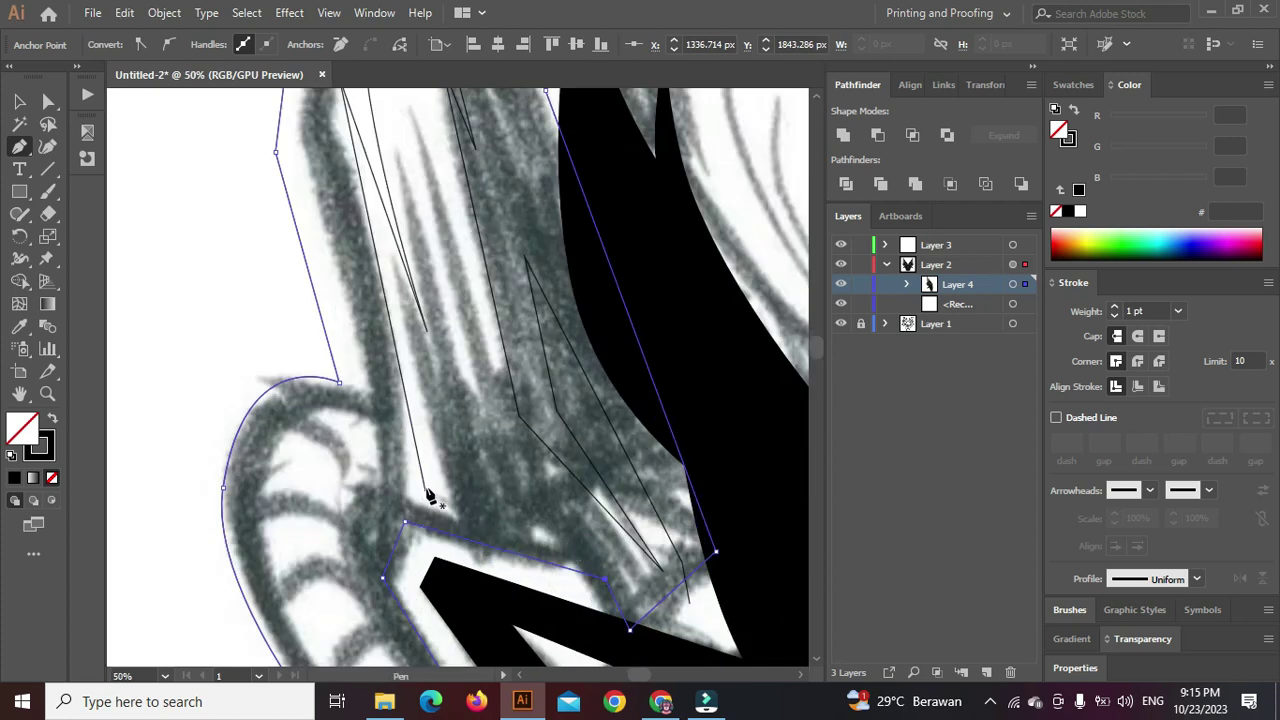
pyautogui.click(425, 490)
pyautogui.click(688, 602)
pyautogui.moveTo(665, 576); pyautogui.dragTo(592, 470)
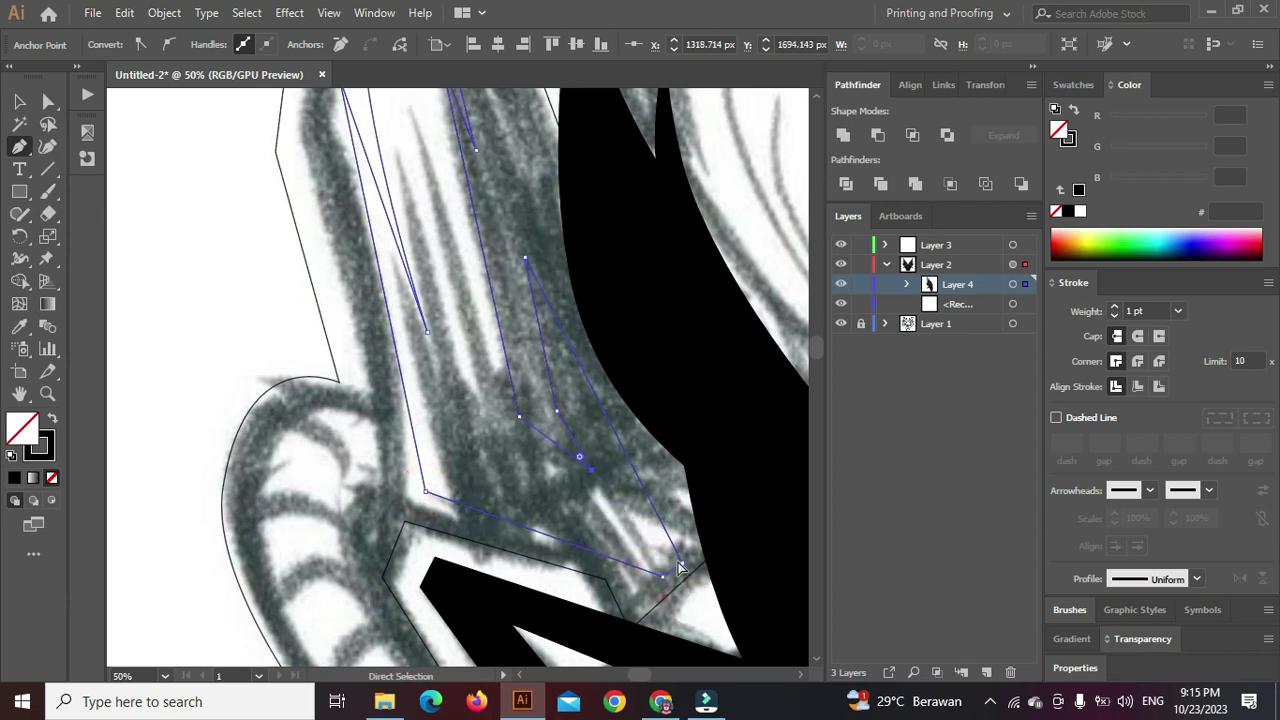
# Subtract the cutout from the ear and tube outline with Minus Front, fill the result solid black and deselect it
pyautogui.keyDown('ctrl'); pyautogui.click(338, 382); pyautogui.keyUp('ctrl')
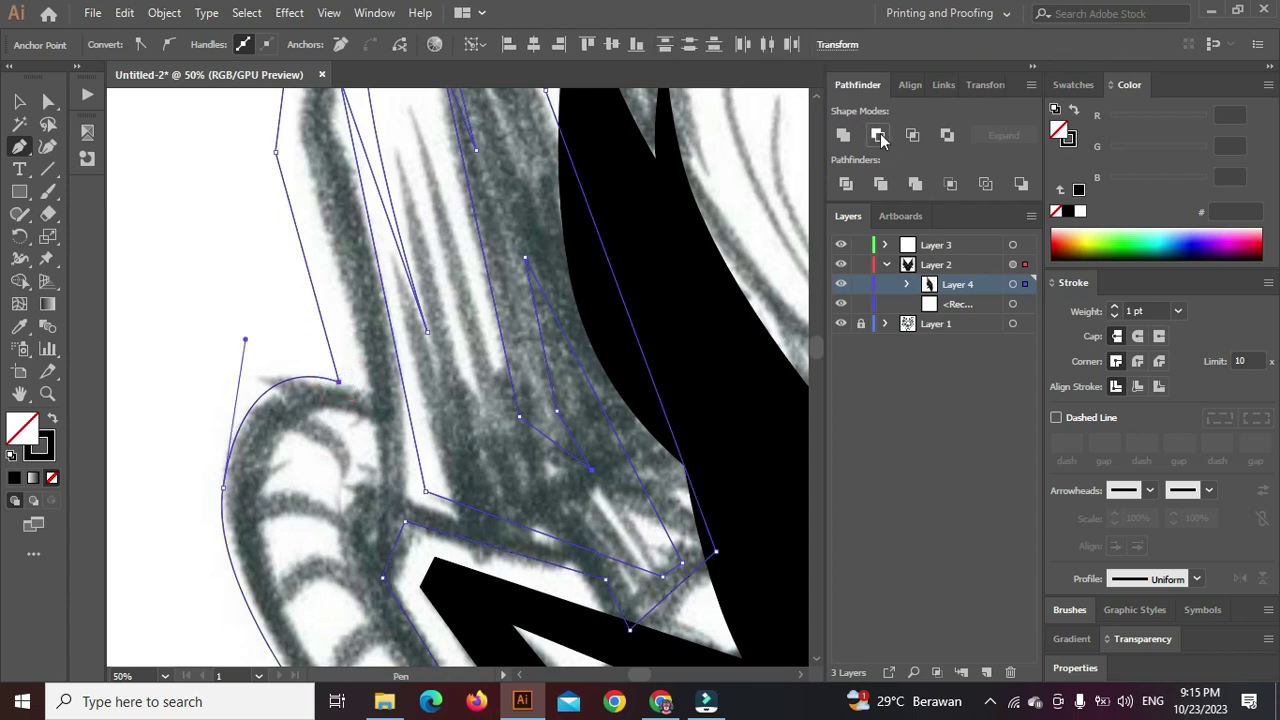
pyautogui.click(880, 133)
pyautogui.hotkey('ctrl', '-')
pyautogui.hotkey('ctrl', '-')
pyautogui.hotkey('ctrl', '-')
pyautogui.hotkey('ctrl', '-')
pyautogui.keyDown('ctrl'); pyautogui.click(252, 285); pyautogui.keyUp('ctrl')
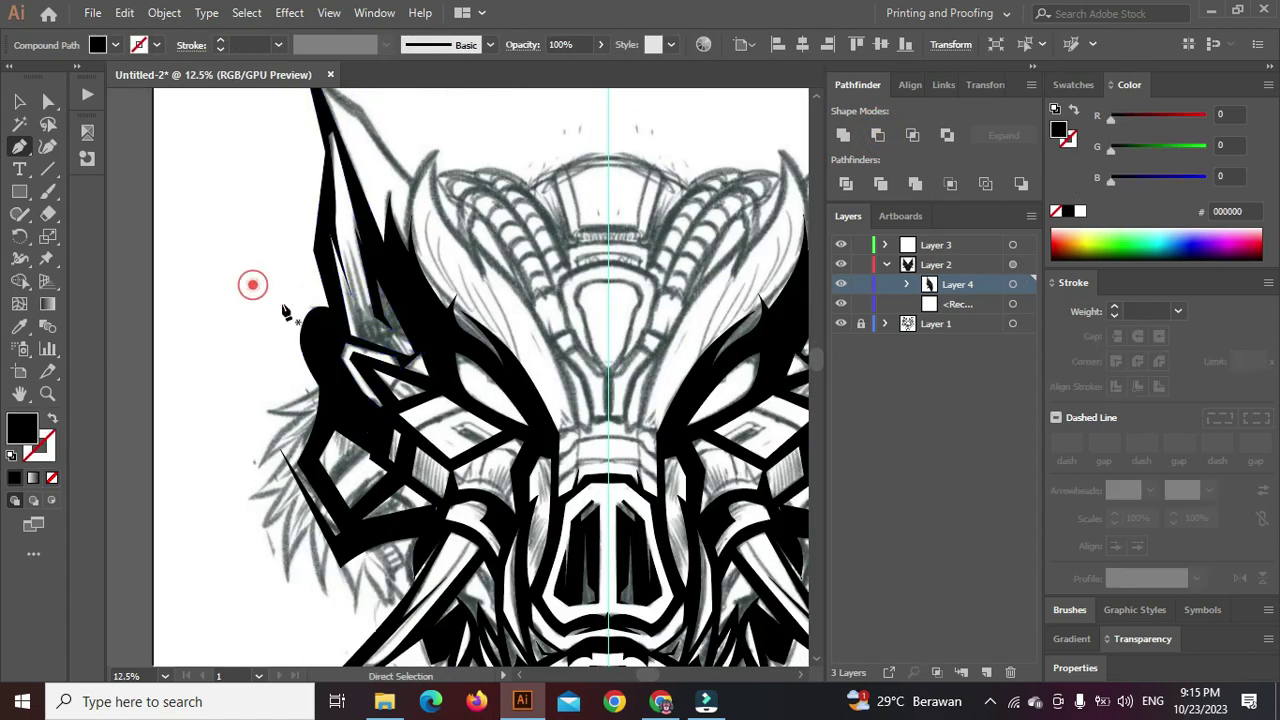
# Hide the sketch in Layer 1 and move the jaw plate's inner anchor point to tidy its edge against the cheek plate
pyautogui.hotkey('ctrl', '-')
pyautogui.click(840, 323)
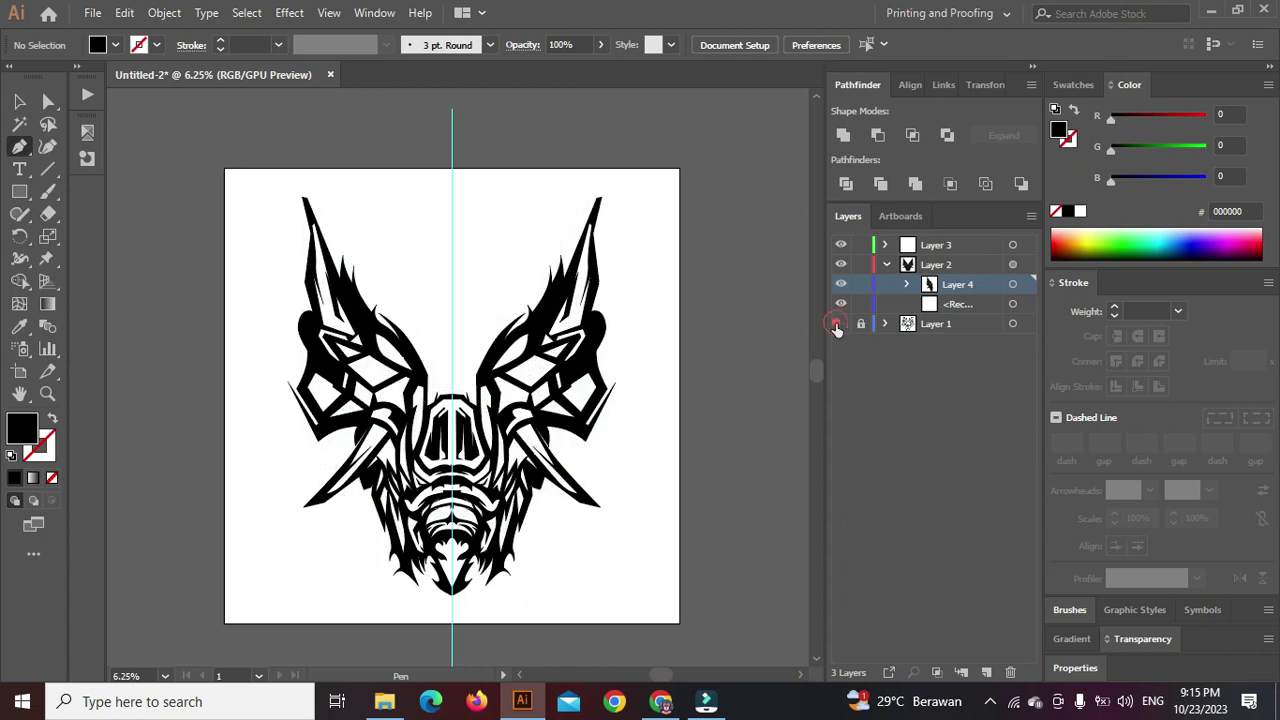
pyautogui.keyDown('alt'); pyautogui.scroll(-1, 495, 426); pyautogui.keyUp('alt')
pyautogui.keyDown('alt'); pyautogui.scroll(6, 414, 394); pyautogui.keyUp('alt')
pyautogui.keyDown('ctrl'); pyautogui.click(409, 381); pyautogui.keyUp('ctrl')
pyautogui.keyDown('ctrl'); pyautogui.click(432, 468); pyautogui.keyUp('ctrl')
pyautogui.keyDown('ctrl'); pyautogui.click(430, 467); pyautogui.keyUp('ctrl')
pyautogui.keyDown('ctrl'); pyautogui.moveTo(429, 466); pyautogui.dragTo(477, 463); pyautogui.keyUp('ctrl')
pyautogui.keyDown('ctrl'); pyautogui.click(482, 468); pyautogui.keyUp('ctrl')
pyautogui.keyDown('ctrl'); pyautogui.click(397, 472); pyautogui.keyUp('ctrl')
pyautogui.keyDown('alt'); pyautogui.scroll(-3, 397, 471); pyautogui.keyUp('alt')
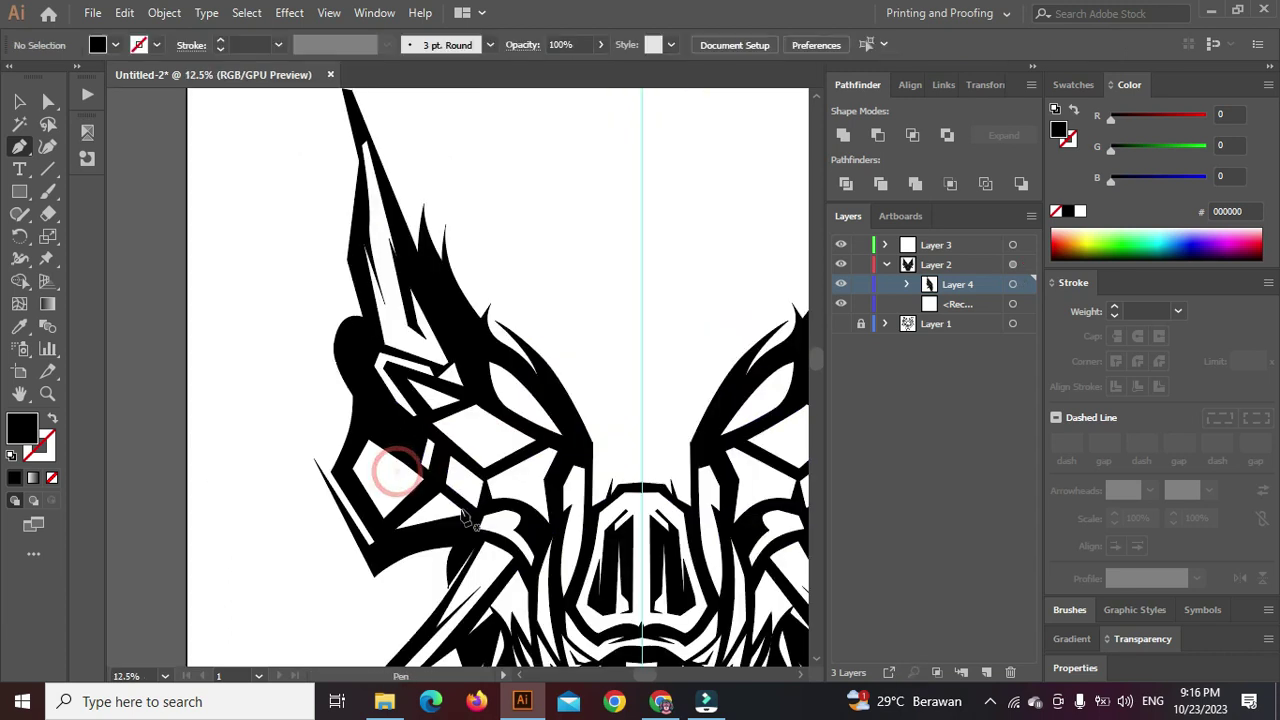
# Nudge the jaw plate's anchor point at the lower opening near the tusk, and deselect the shape
pyautogui.keyDown('alt'); pyautogui.scroll(4, 463, 518); pyautogui.keyUp('alt')
pyautogui.keyDown('ctrl'); pyautogui.click(471, 522); pyautogui.keyUp('ctrl')
pyautogui.keyDown('ctrl'); pyautogui.click(472, 516); pyautogui.keyUp('ctrl')
pyautogui.keyDown('ctrl'); pyautogui.moveTo(491, 507); pyautogui.dragTo(494, 506); pyautogui.keyUp('ctrl')
pyautogui.keyDown('ctrl'); pyautogui.click(379, 476); pyautogui.keyUp('ctrl')
# Switch the ear and tube shape to an unfilled outline and move the tube's outer anchor point slightly inward
pyautogui.keyDown('alt'); pyautogui.scroll(-4, 379, 476); pyautogui.keyUp('alt')
pyautogui.keyDown('ctrl'); pyautogui.click(362, 338); pyautogui.keyUp('ctrl')
pyautogui.keyDown('alt'); pyautogui.scroll(1, 362, 338); pyautogui.keyUp('alt')
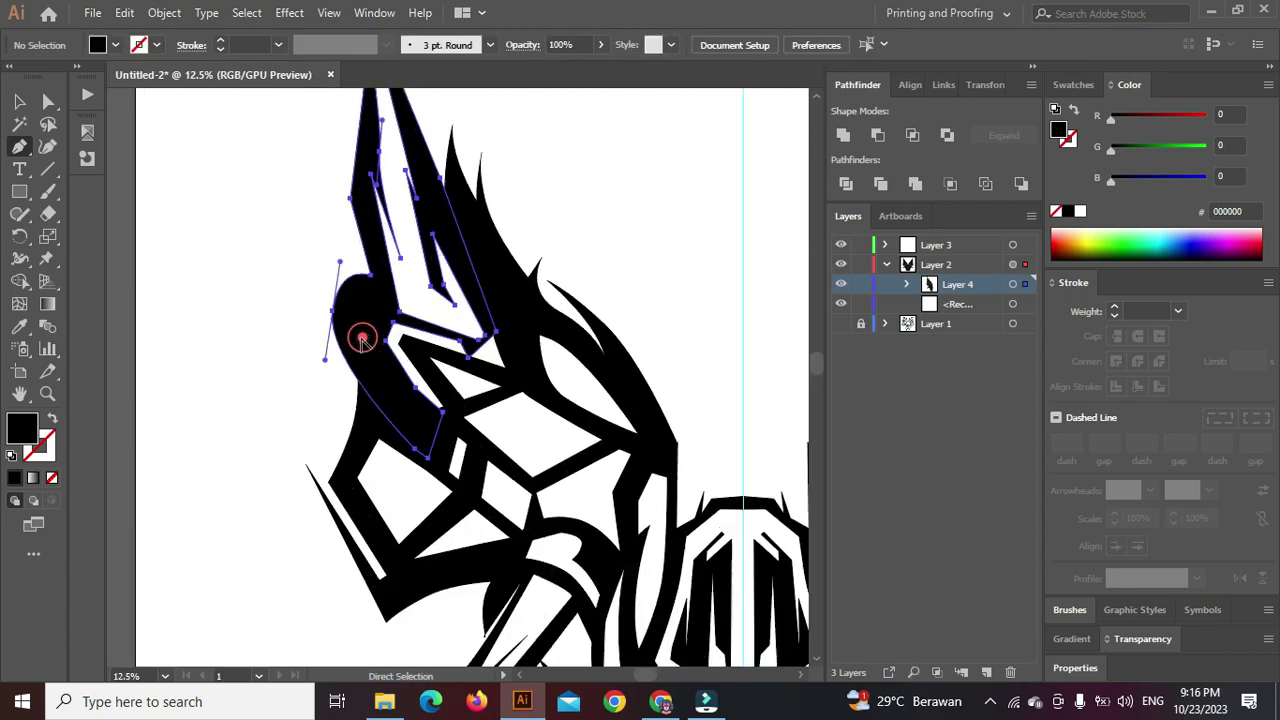
pyautogui.scroll(3, 362, 340)
pyautogui.hotkey('shift', 'x')
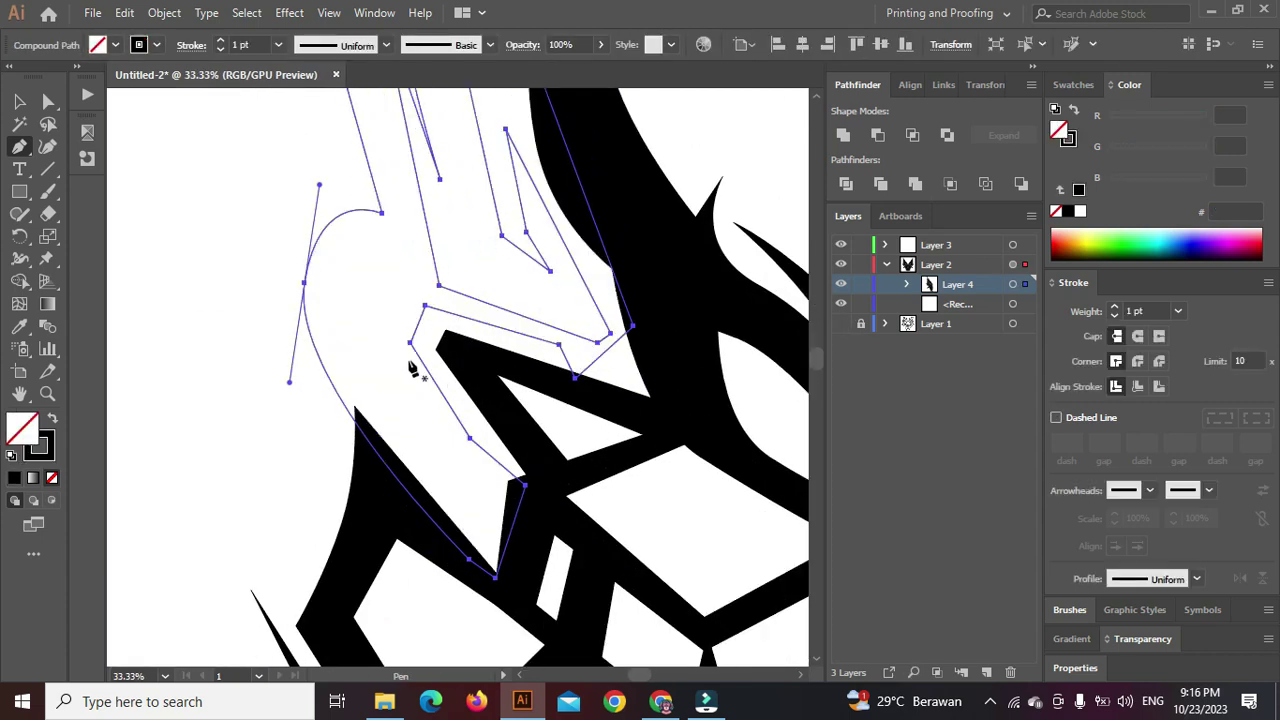
pyautogui.keyDown('ctrl'); pyautogui.click(305, 283); pyautogui.keyUp('ctrl')
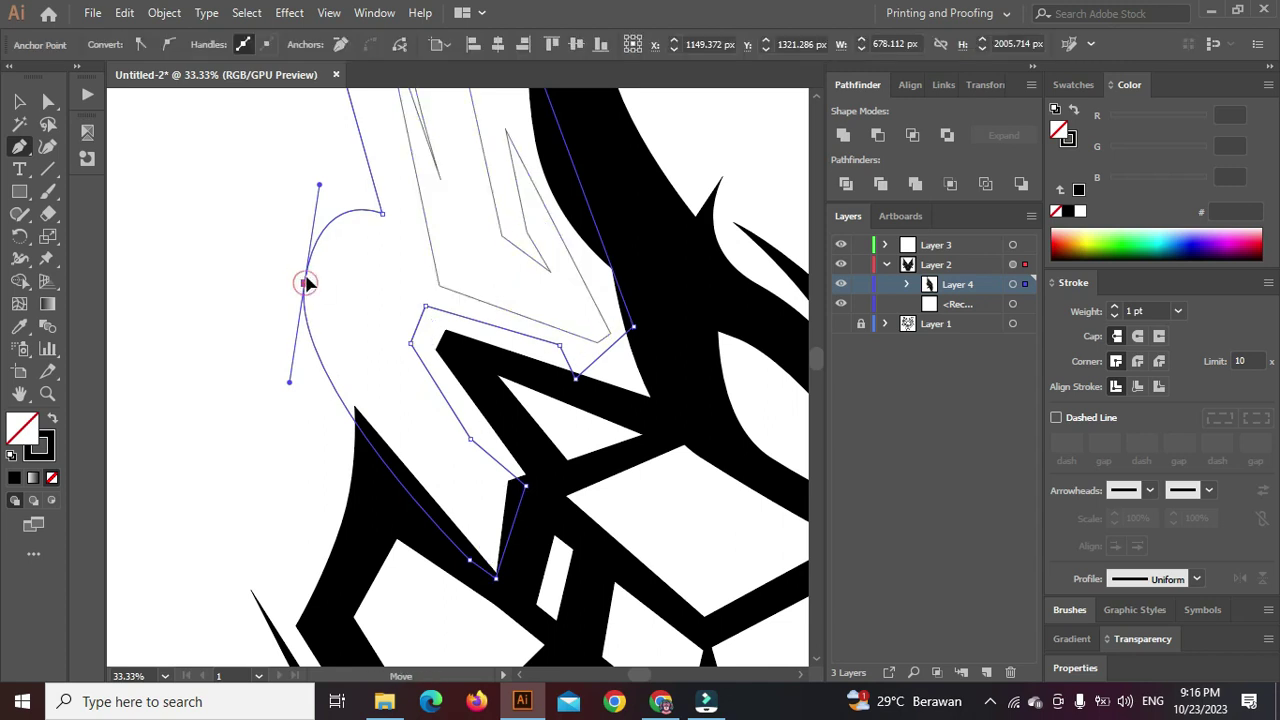
pyautogui.moveTo(311, 276); pyautogui.dragTo(308, 275)
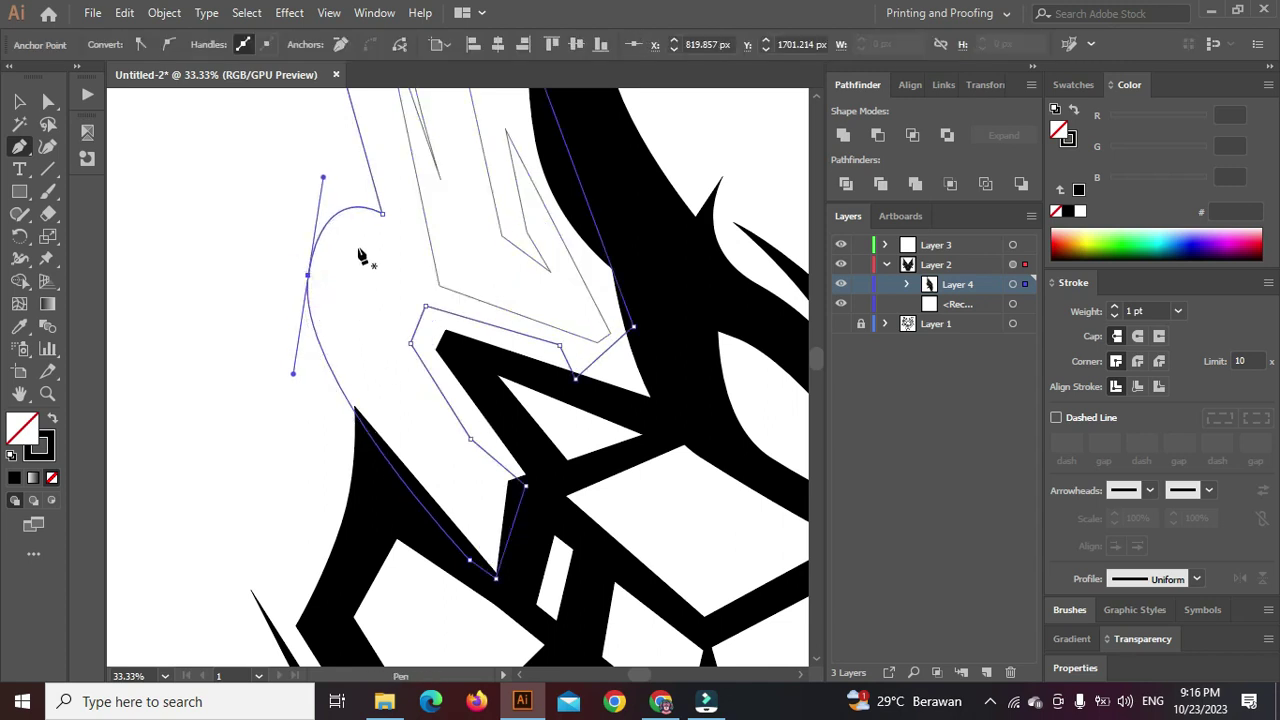
# Draw a closed, notched highlight outline with the Pen tool inside the rounded ear tube and shift its upper anchor point outward
pyautogui.keyDown('ctrl'); pyautogui.click(385, 280); pyautogui.keyUp('ctrl')
pyautogui.click(365, 249)
pyautogui.click(388, 293)
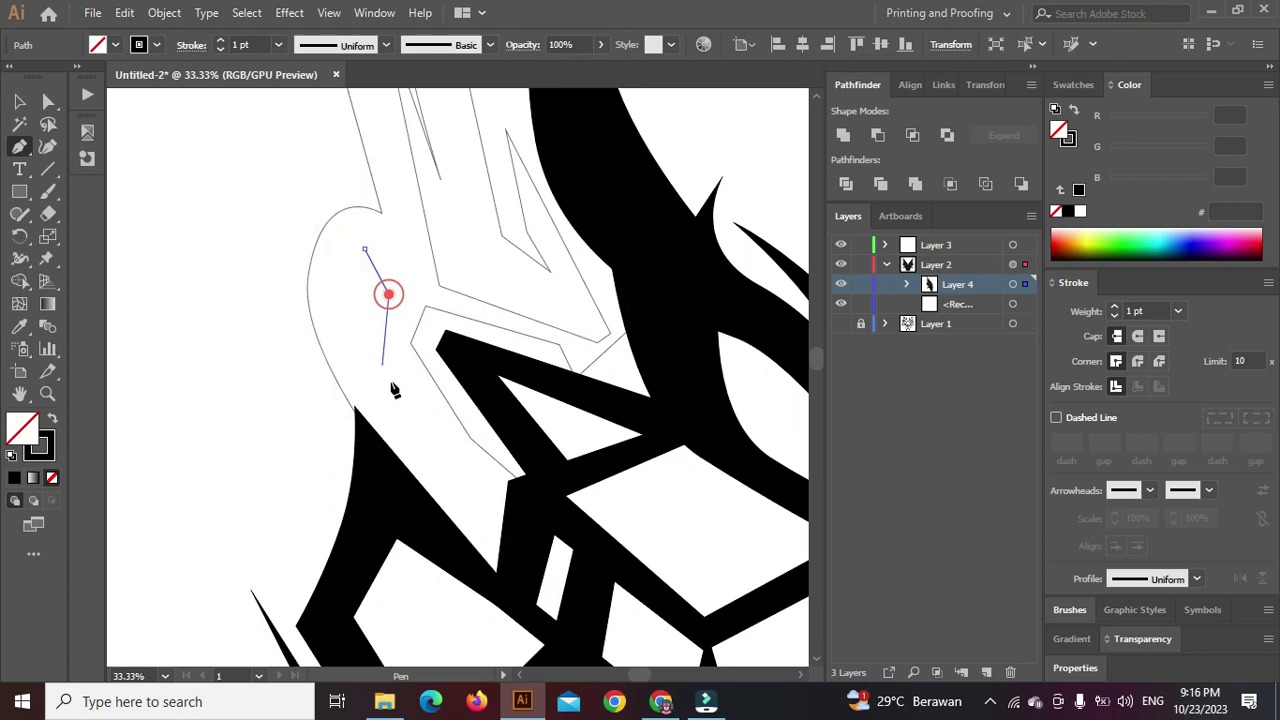
pyautogui.click(401, 381)
pyautogui.click(466, 491)
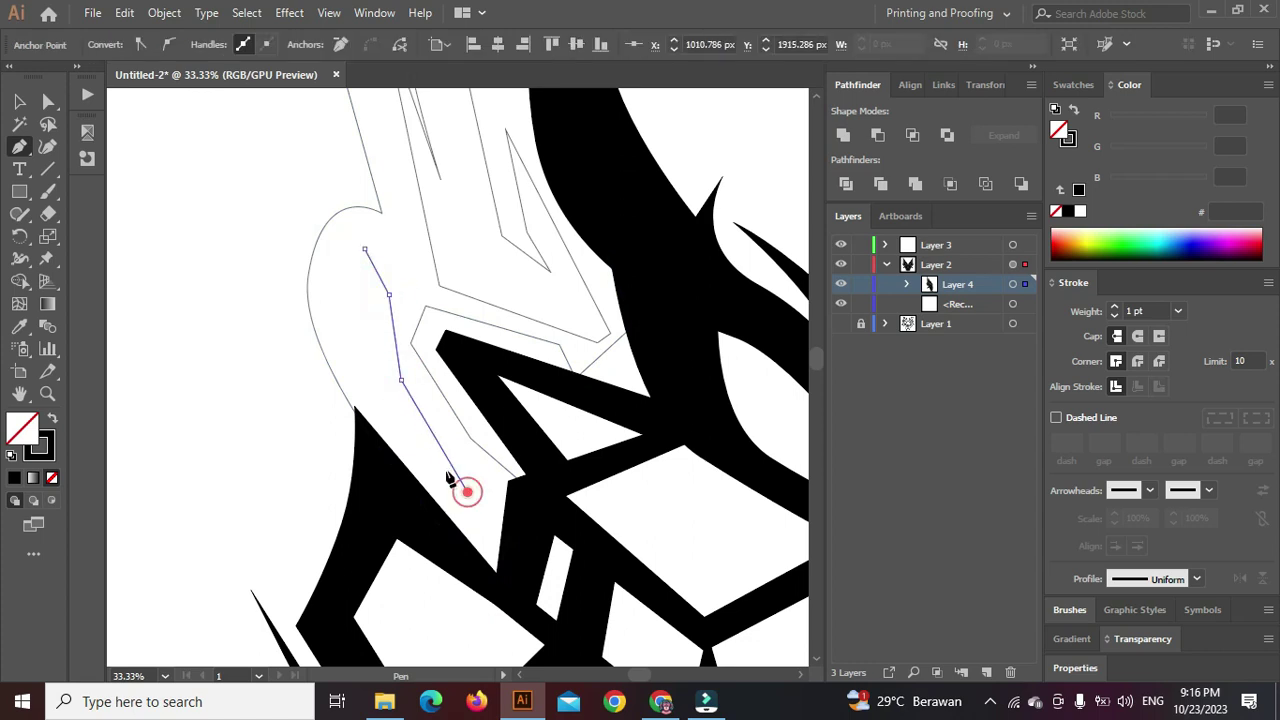
pyautogui.click(356, 377)
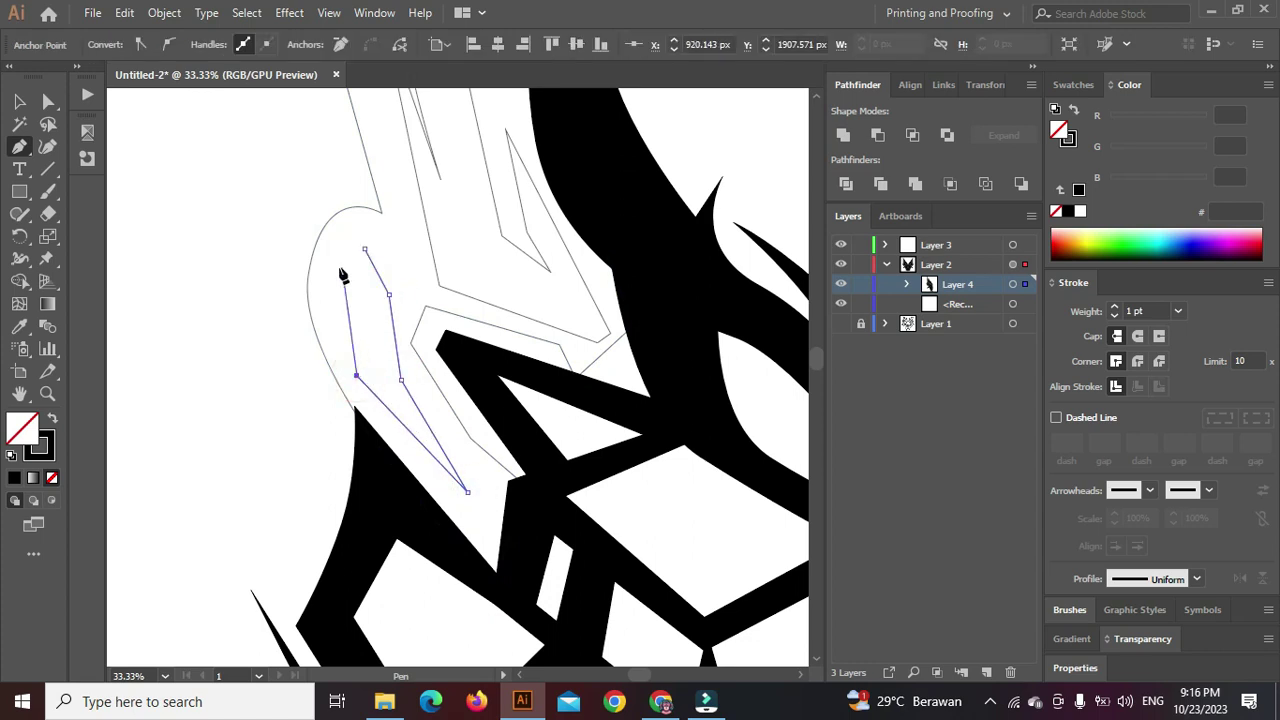
pyautogui.click(380, 375)
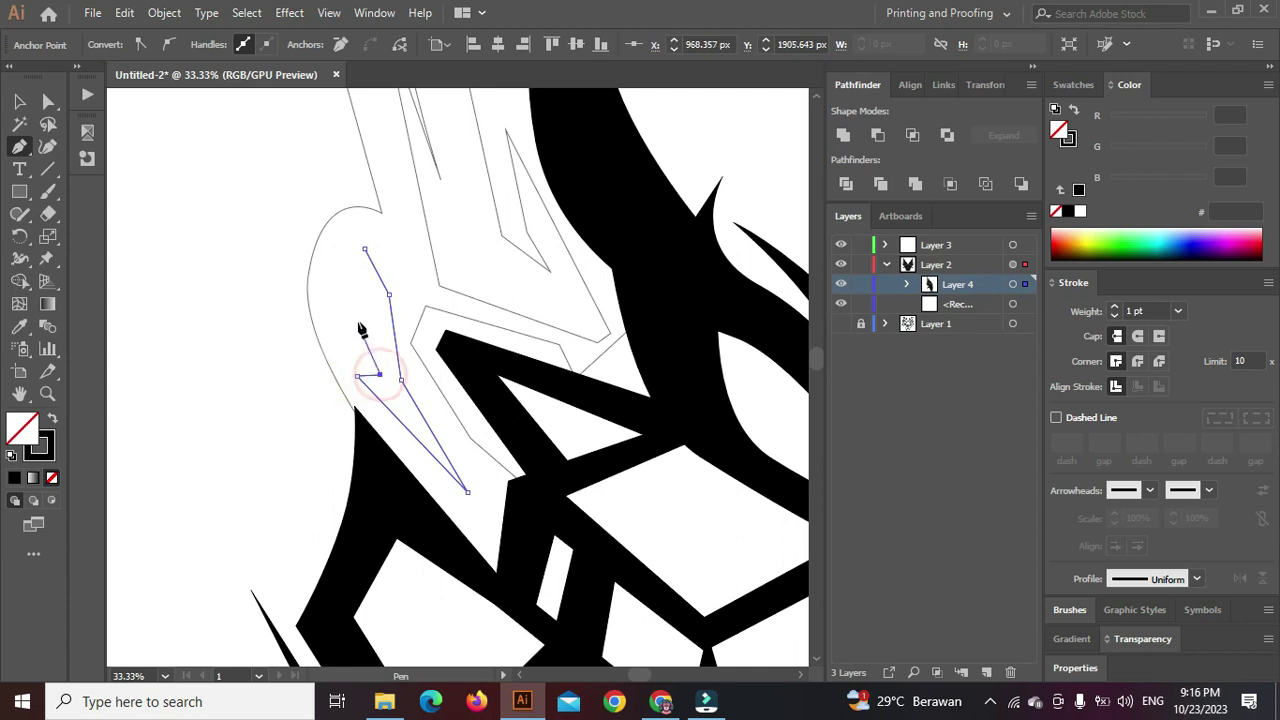
pyautogui.click(357, 350)
pyautogui.moveTo(348, 256); pyautogui.dragTo(352, 244)
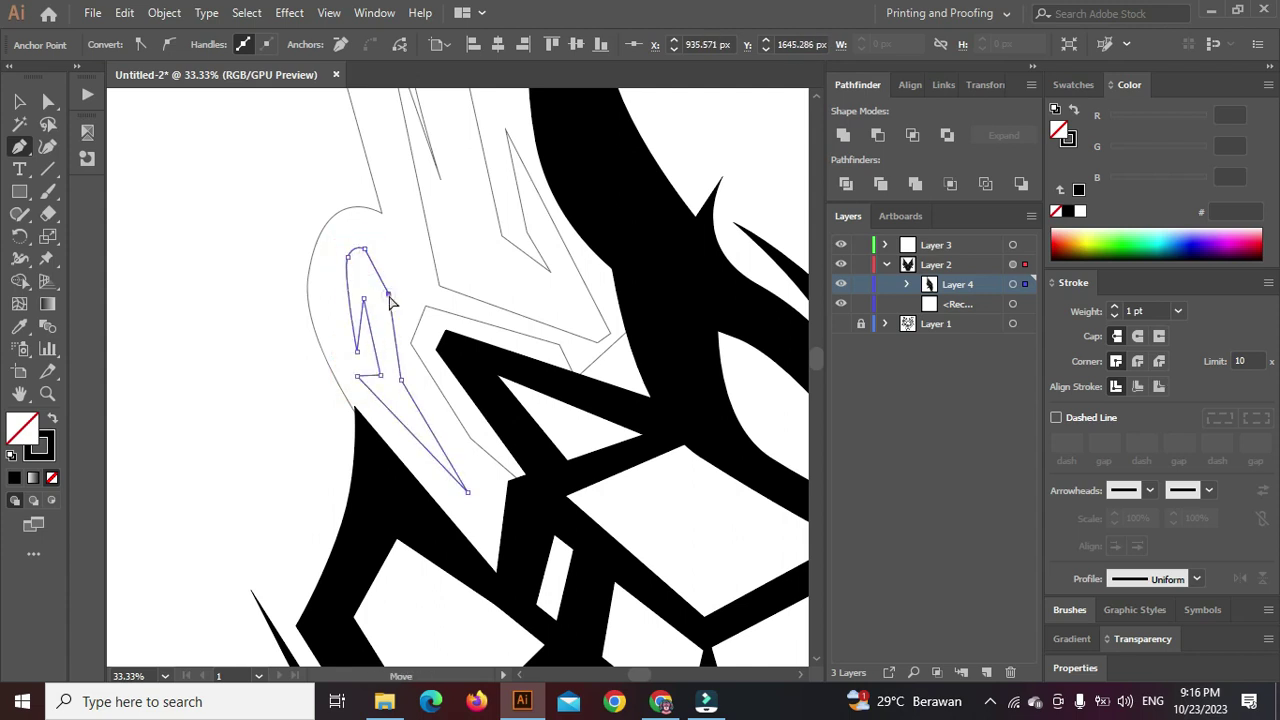
pyautogui.click(393, 278)
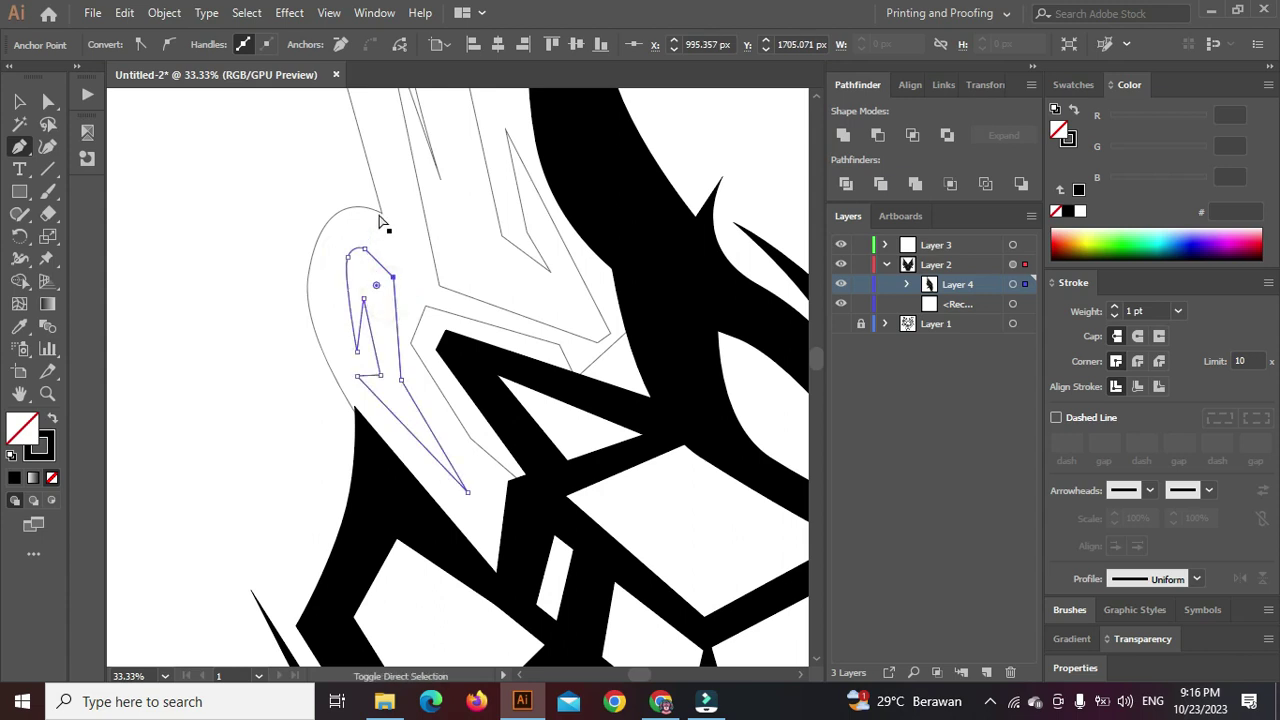
# Subtract the new highlight from the ear and tube shape with Minus Front, fill the result solid black and deselect it
pyautogui.keyDown('ctrl'); pyautogui.keyDown('shift'); pyautogui.click(379, 213); pyautogui.keyUp('shift'); pyautogui.keyUp('ctrl')
pyautogui.click(882, 135)
pyautogui.scroll(-2, 542, 257)
pyautogui.hotkey('shift', 'x')
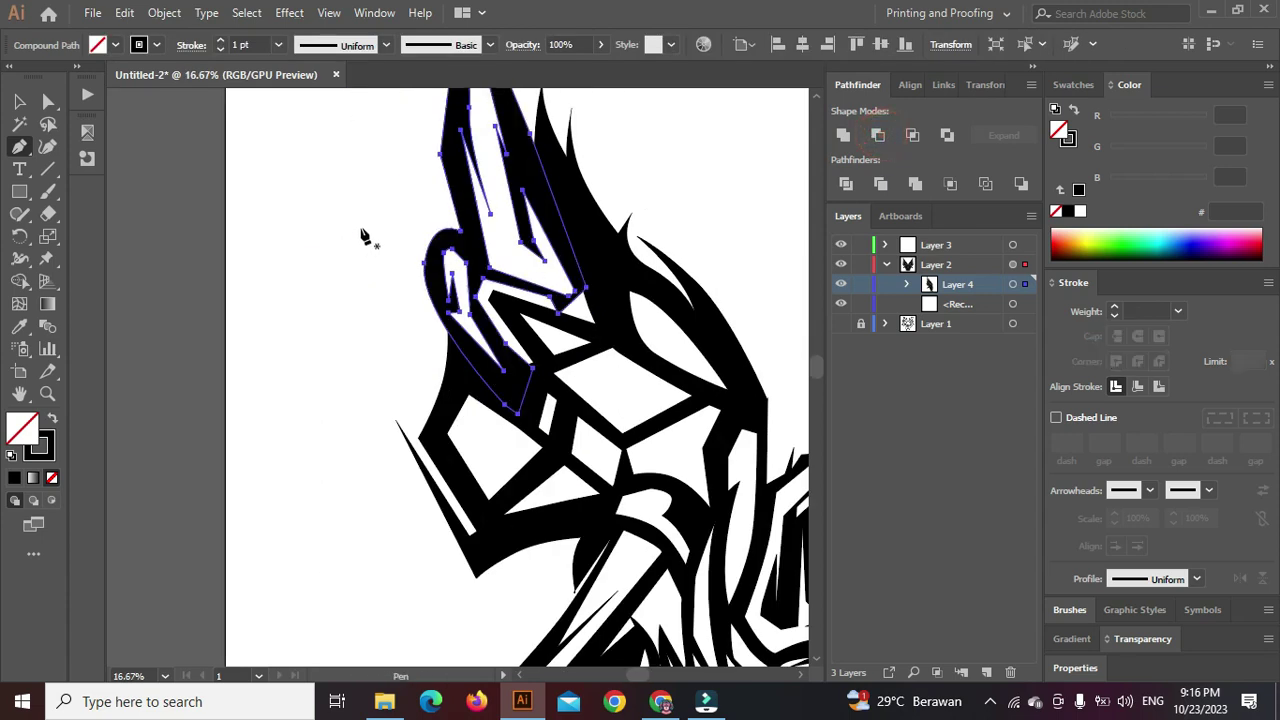
pyautogui.keyDown('ctrl'); pyautogui.click(364, 231); pyautogui.keyUp('ctrl')
# Review the whole head with the Layer 1 sketch shown and hidden to check which areas still need tracing
pyautogui.hotkey('ctrl', '-')
pyautogui.hotkey('ctrl', '-')
pyautogui.hotkey('ctrl', '-')
pyautogui.hotkey('ctrl', '-')
pyautogui.hotkey('ctrl', '-')
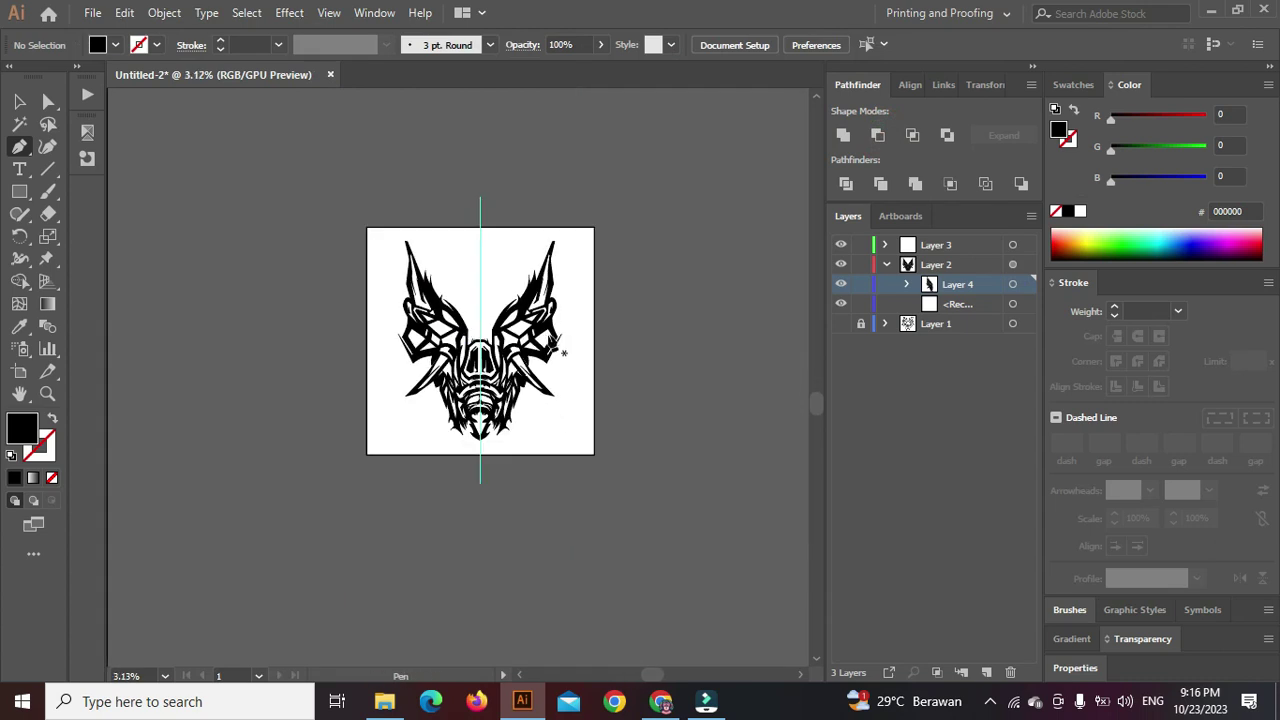
pyautogui.scroll(3, 560, 350)
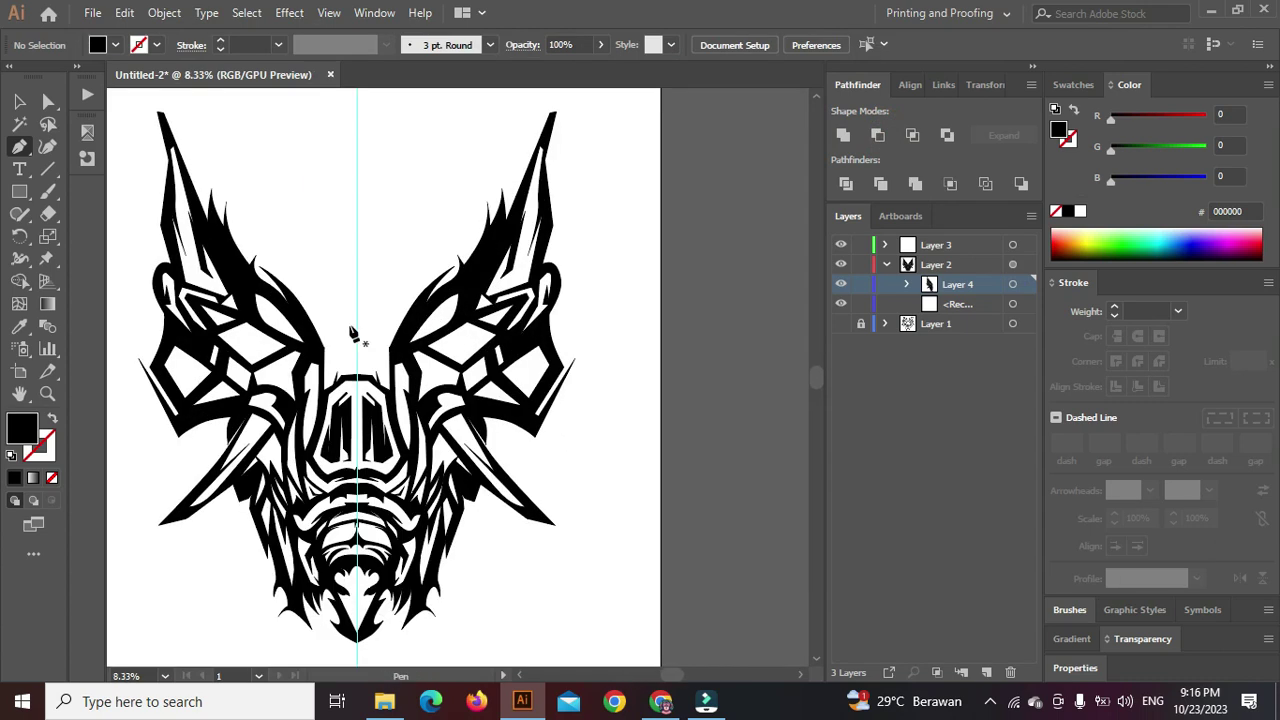
pyautogui.click(841, 324)
pyautogui.moveTo(356, 281); pyautogui.dragTo(404, 295)
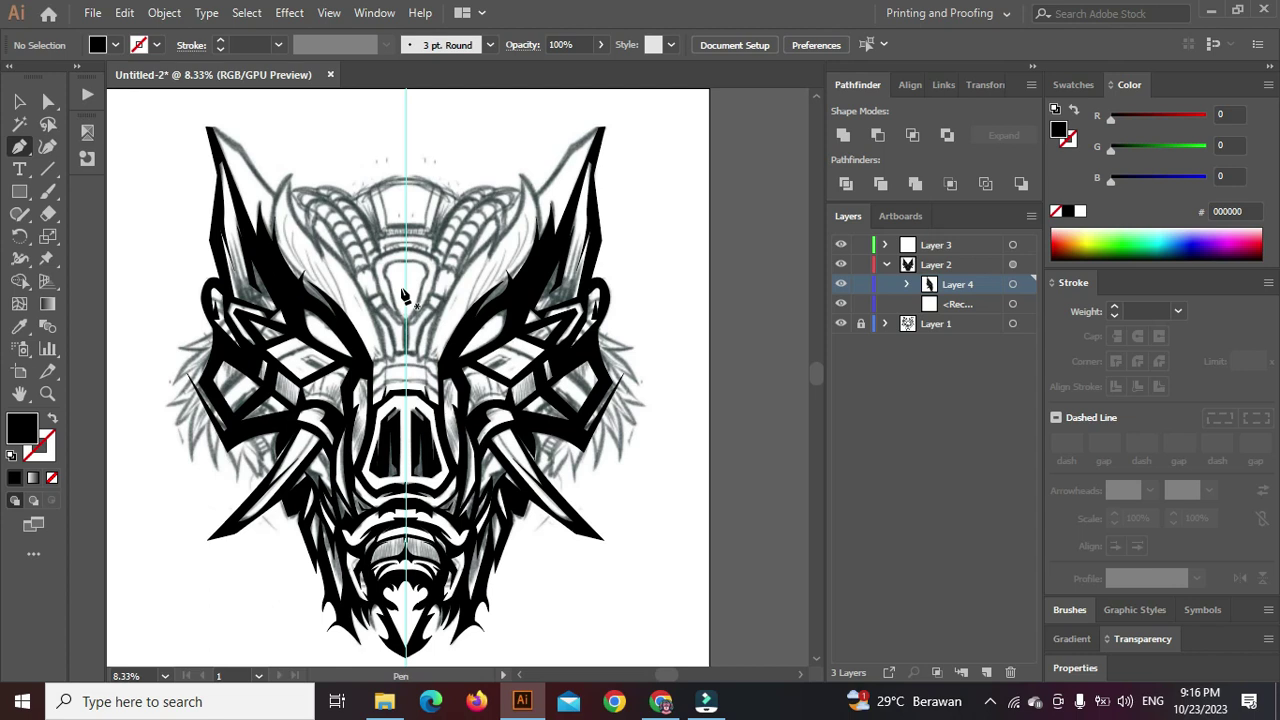
pyautogui.scroll(4, 330, 250)
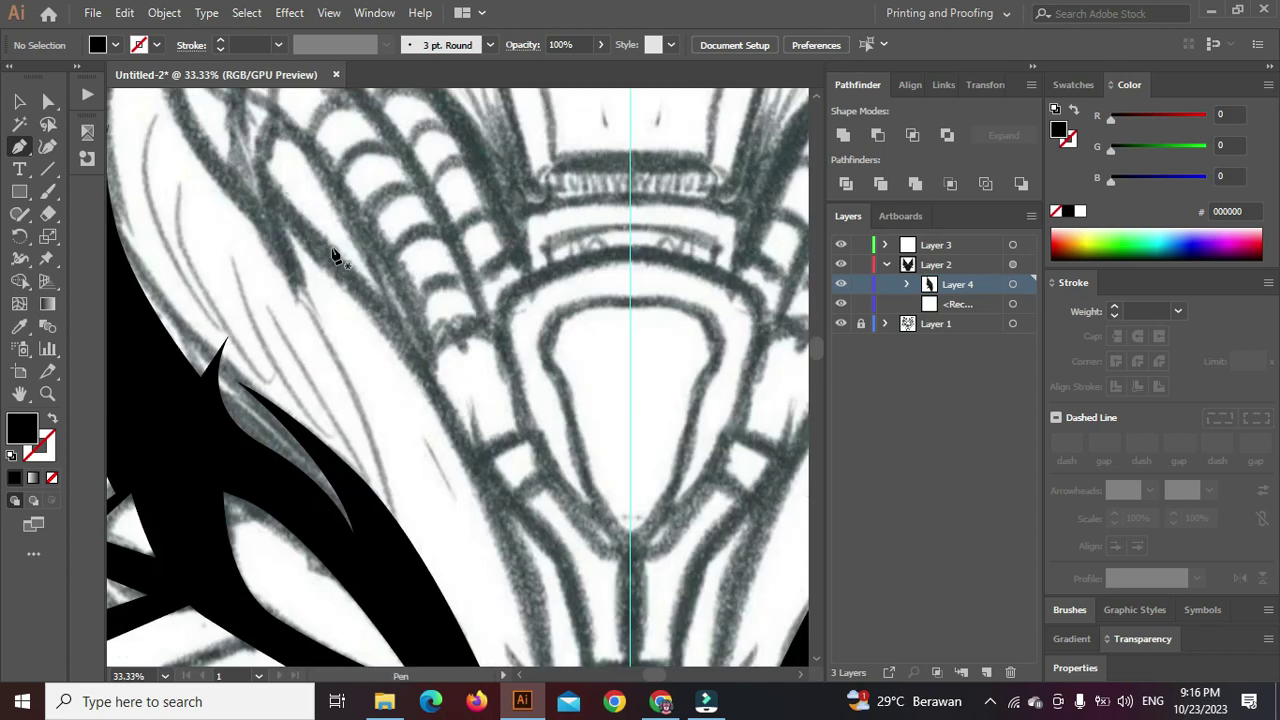
pyautogui.scroll(-3, 332, 254)
pyautogui.scroll(2, 328, 275)
pyautogui.scroll(-2, 328, 282)
pyautogui.scroll(-1, 367, 349)
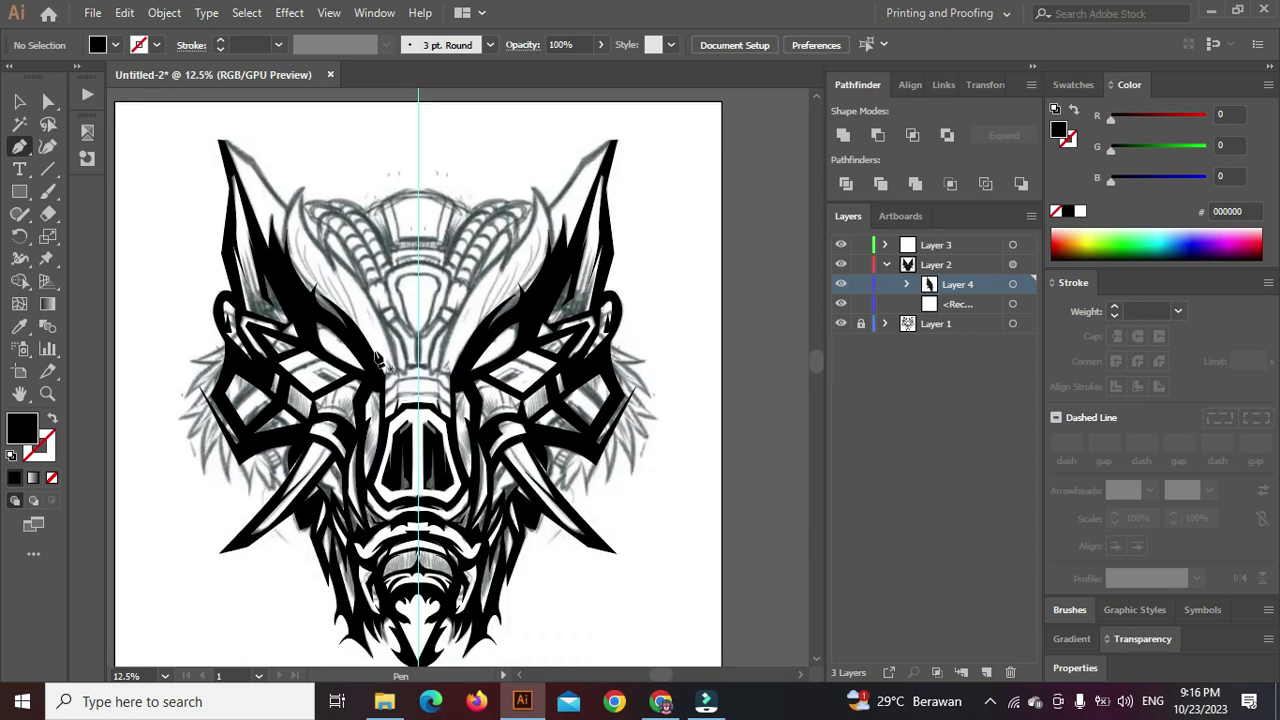
pyautogui.click(841, 324)
pyautogui.hotkey('ctrl', '-')
pyautogui.hotkey('ctrl', '-')
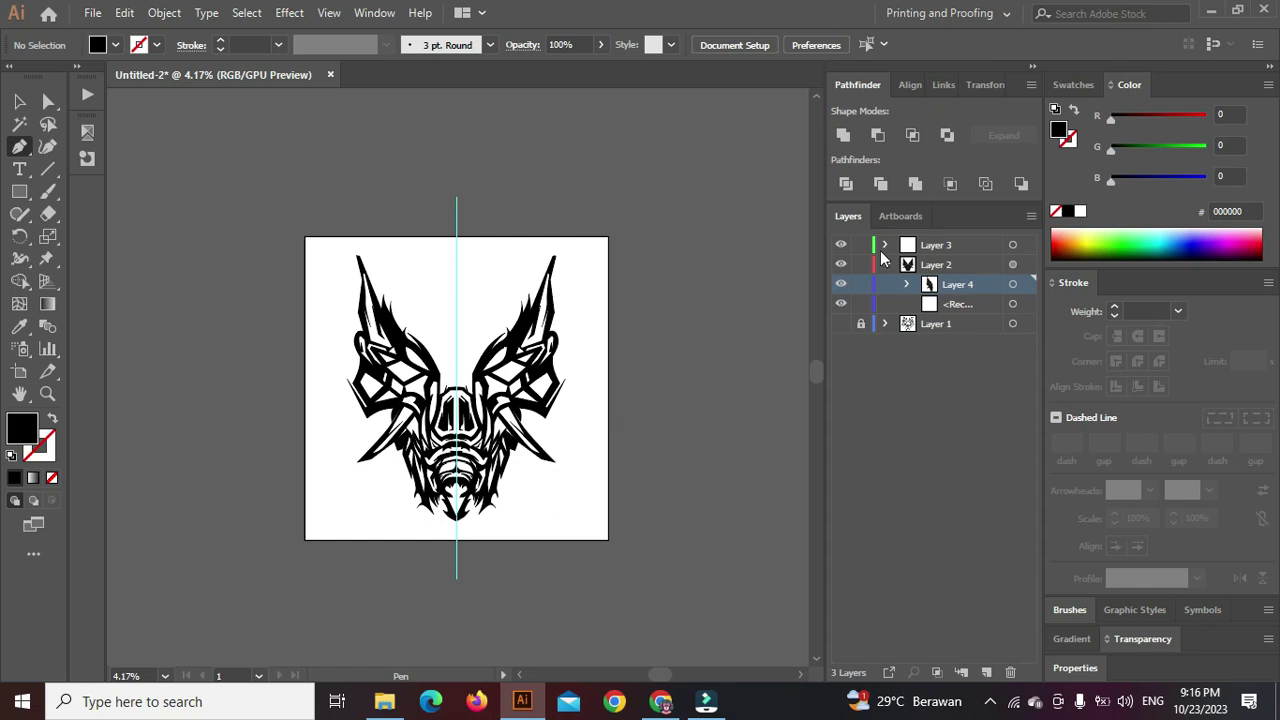
pyautogui.click(841, 245)
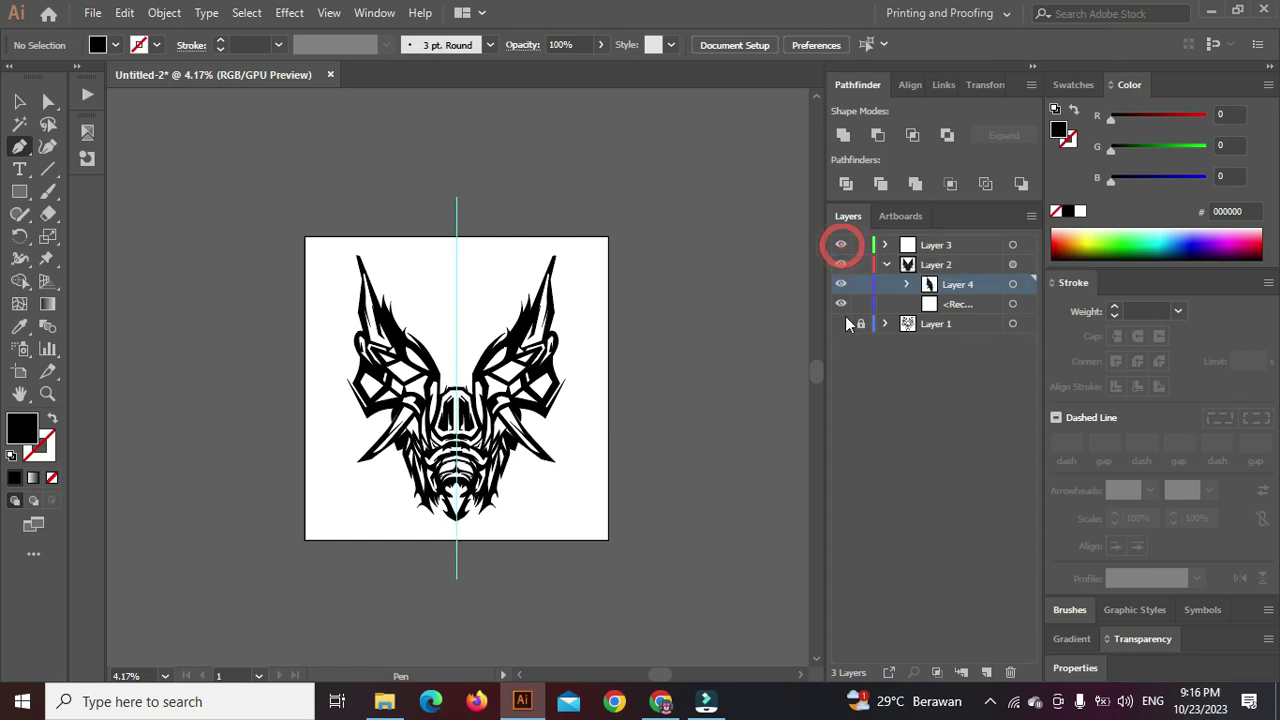
pyautogui.click(840, 323)
pyautogui.hotkey('ctrl', '+')
pyautogui.hotkey('ctrl', '+')
pyautogui.hotkey('ctrl', '+')
pyautogui.hotkey('ctrl', '+')
pyautogui.hotkey('ctrl', '+')
pyautogui.hotkey('ctrl', '+')
pyautogui.hotkey('ctrl', '+')
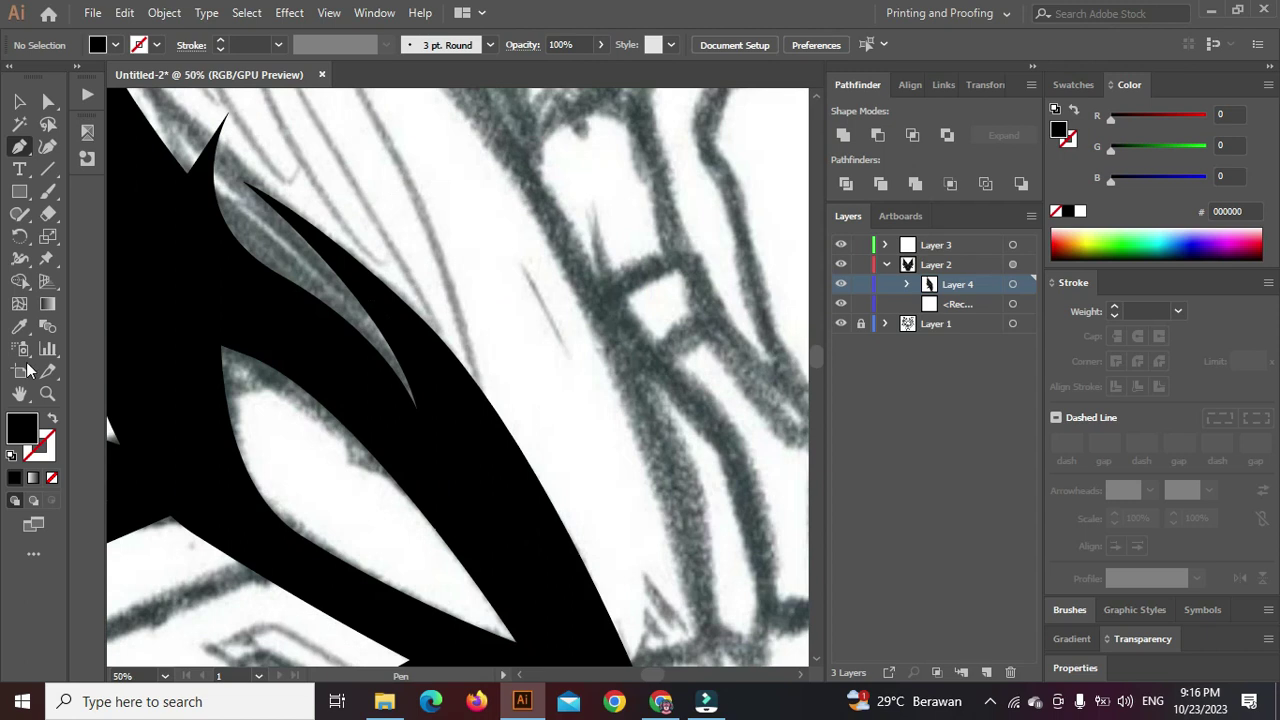
pyautogui.moveTo(20, 193); pyautogui.dragTo(60, 237)
pyautogui.scroll(-2, 334, 397)
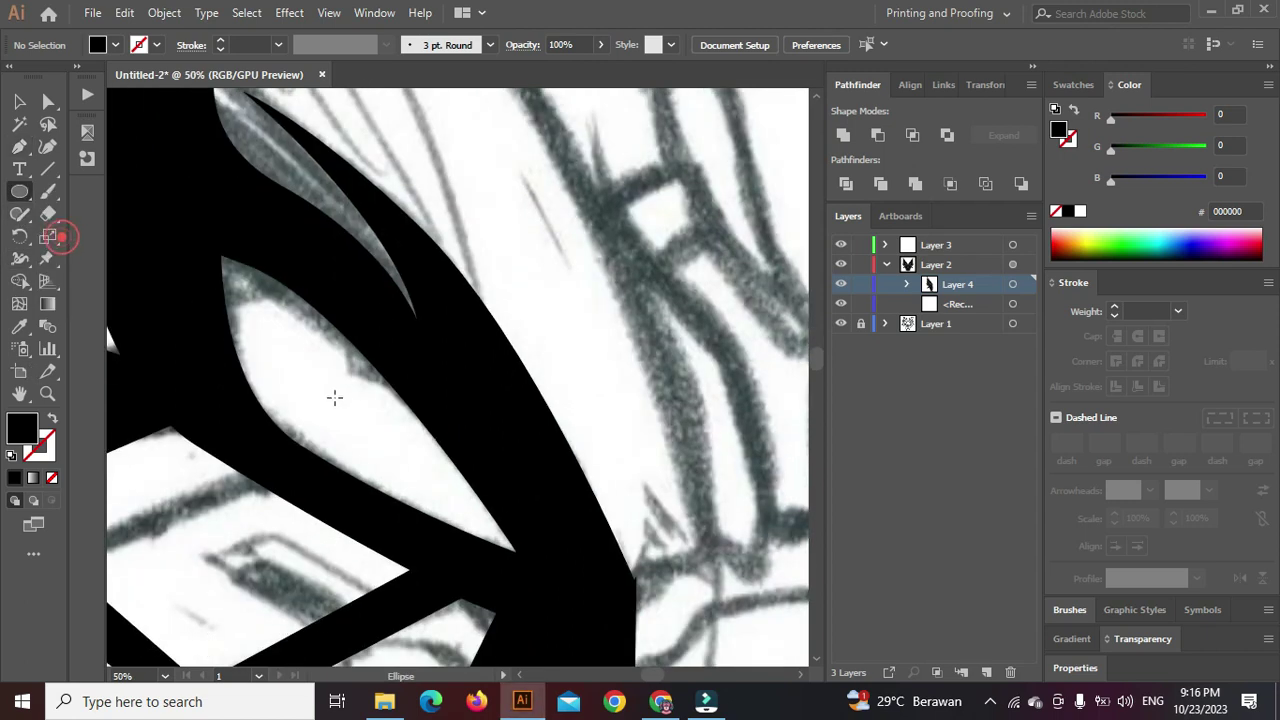
pyautogui.moveTo(276, 335)
pyautogui.mouseDown()
pyautogui.moveTo(385, 450)
pyautogui.moveTo(367, 410)
pyautogui.moveTo(469, 496)
pyautogui.mouseUp()
pyautogui.moveTo(378, 455); pyautogui.dragTo(366, 449)
pyautogui.click(555, 388)
pyautogui.keyDown('alt'); pyautogui.scroll(-5, 555, 388); pyautogui.keyUp('alt')
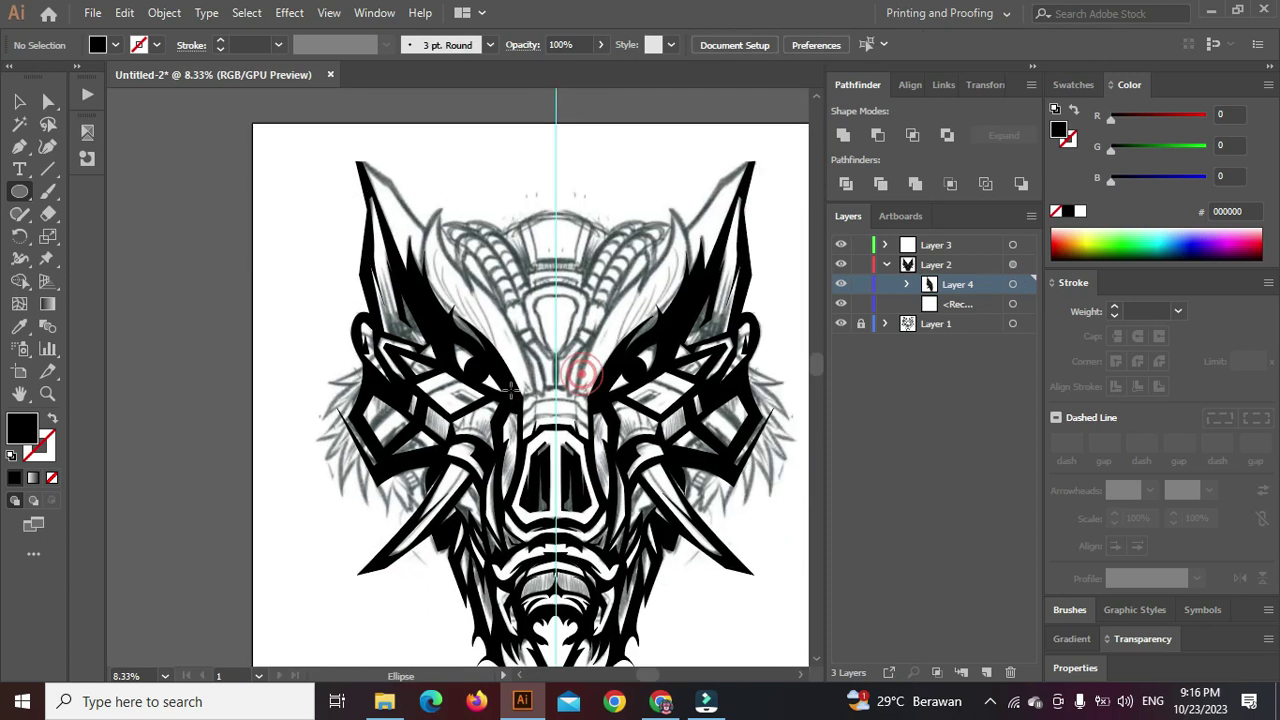
pyautogui.keyDown('ctrl'); pyautogui.click(473, 371); pyautogui.keyUp('ctrl')
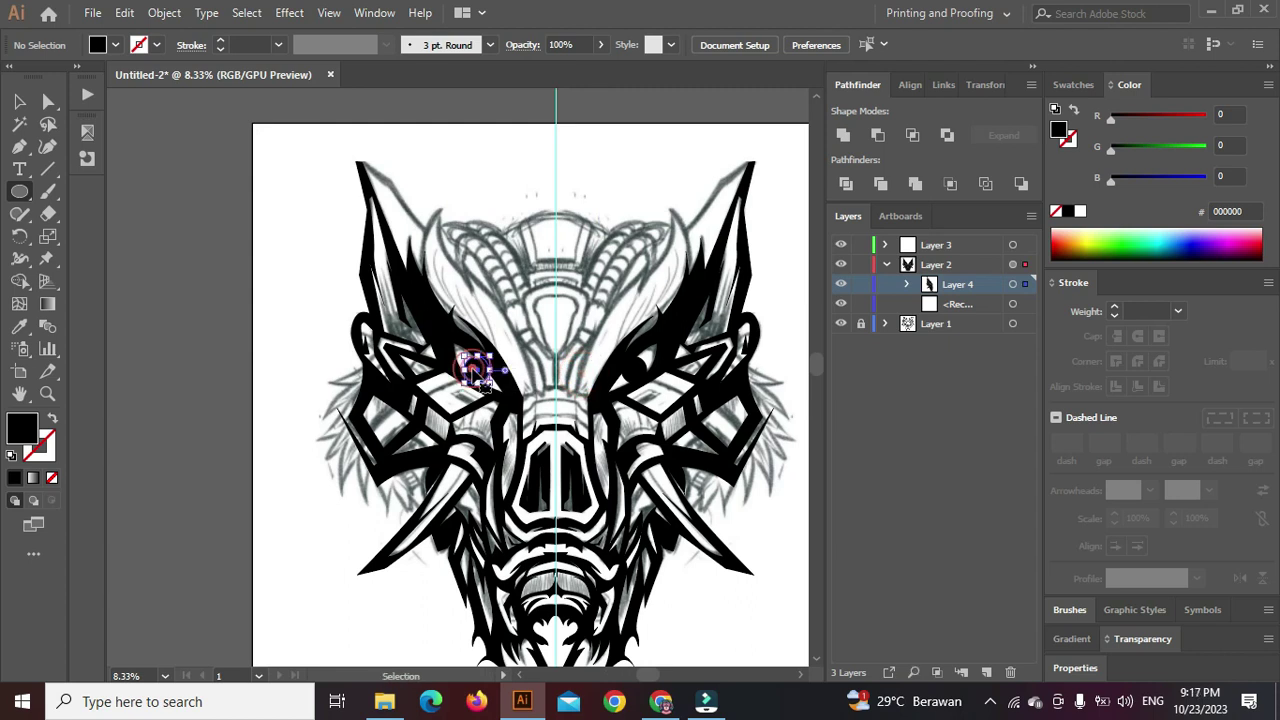
pyautogui.press('Delete')
# Draw a thin curved black sliver with pointed ends inside the eye opening, deselect it and check it against the sketch
pyautogui.keyDown('alt'); pyautogui.scroll(4, 472, 368); pyautogui.keyUp('alt')
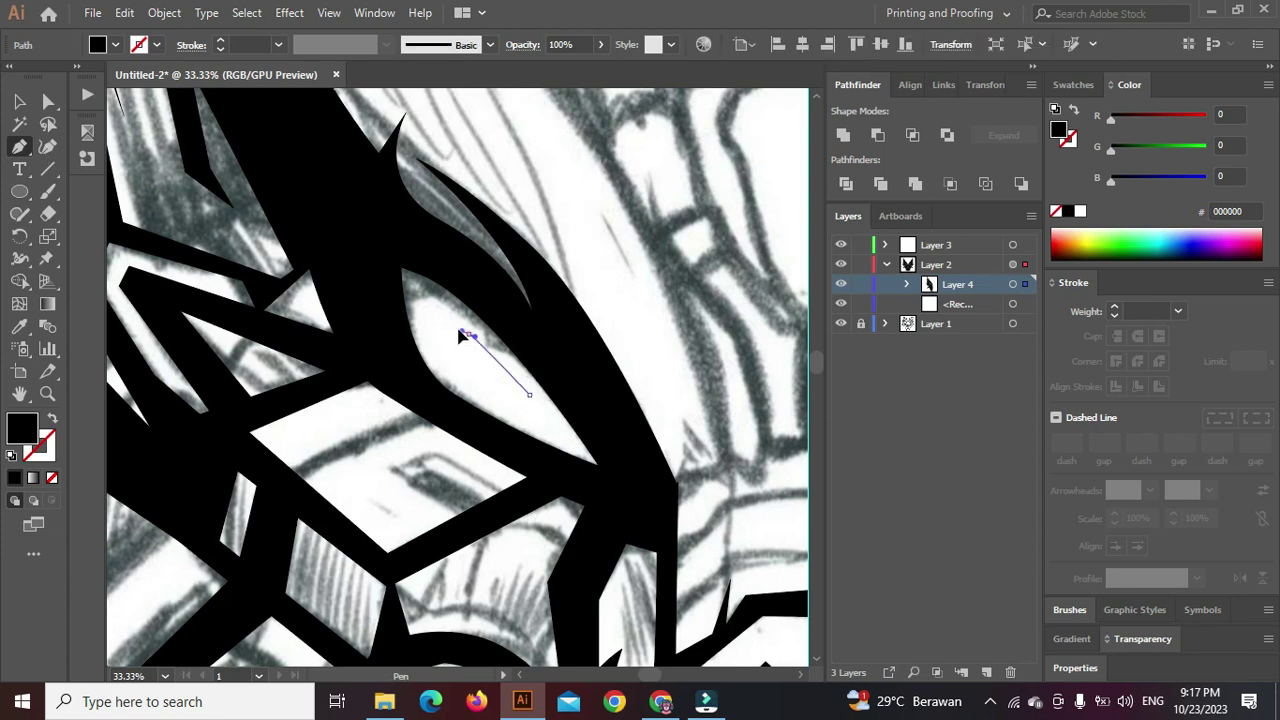
pyautogui.moveTo(421, 318); pyautogui.dragTo(380, 305)
pyautogui.moveTo(529, 395); pyautogui.dragTo(540, 413)
pyautogui.keyDown('ctrl'); pyautogui.click(512, 397); pyautogui.keyUp('ctrl')
pyautogui.keyDown('alt'); pyautogui.scroll(-6, 512, 396); pyautogui.keyUp('alt')
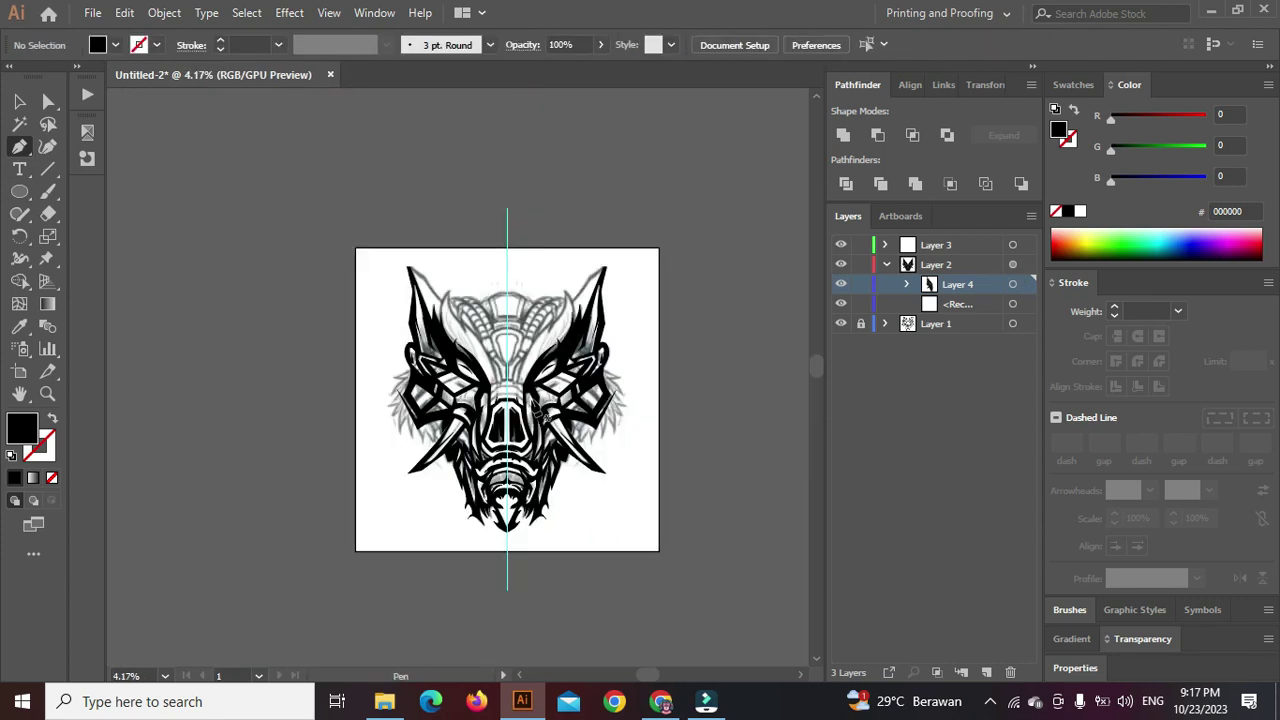
pyautogui.click(840, 324)
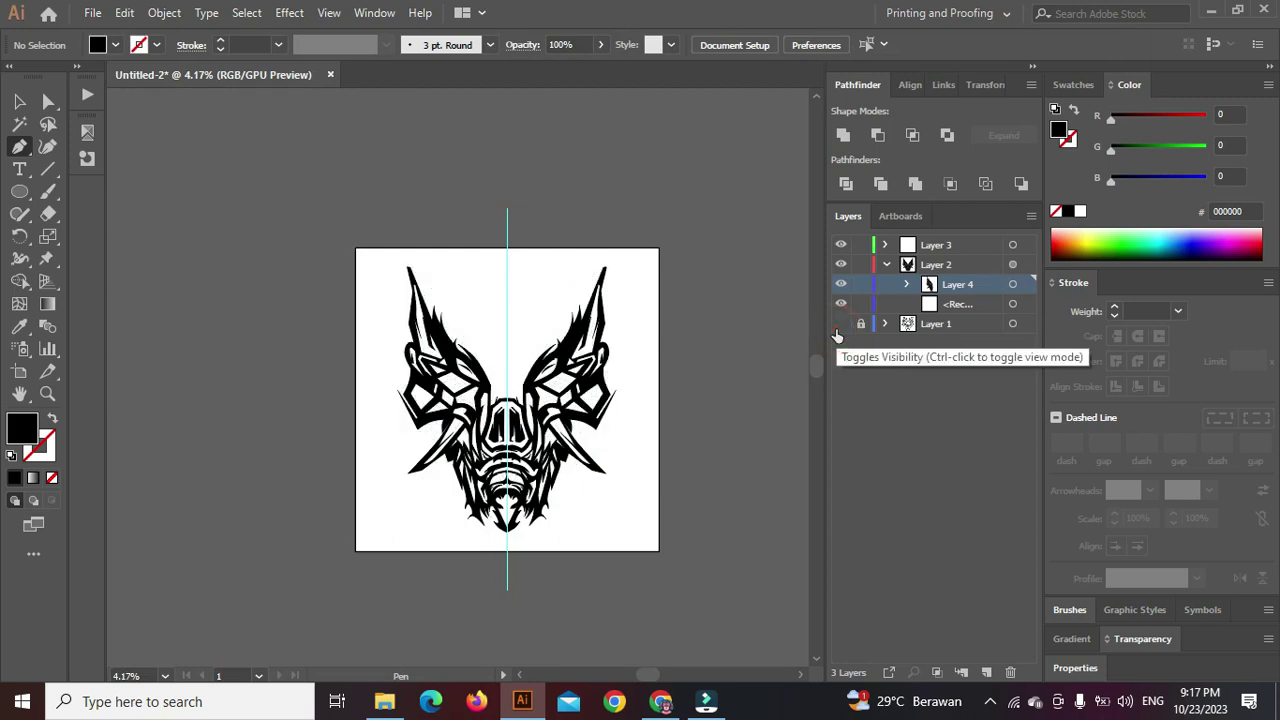
pyautogui.click(840, 324)
# Draw a solid black diagonal band with a pointed spike across the plate below the eye, tidy its corner and deselect it
pyautogui.keyDown('alt'); pyautogui.scroll(6, 508, 512); pyautogui.keyUp('alt')
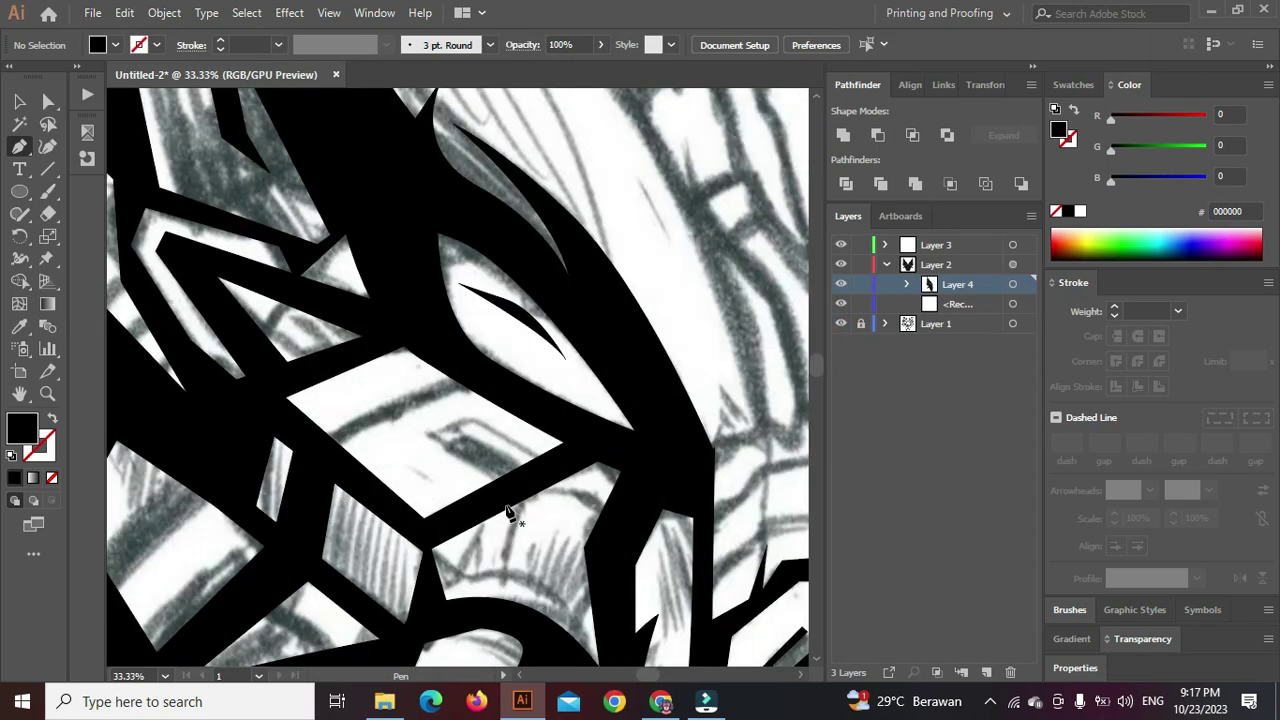
pyautogui.click(490, 506)
pyautogui.click(331, 368)
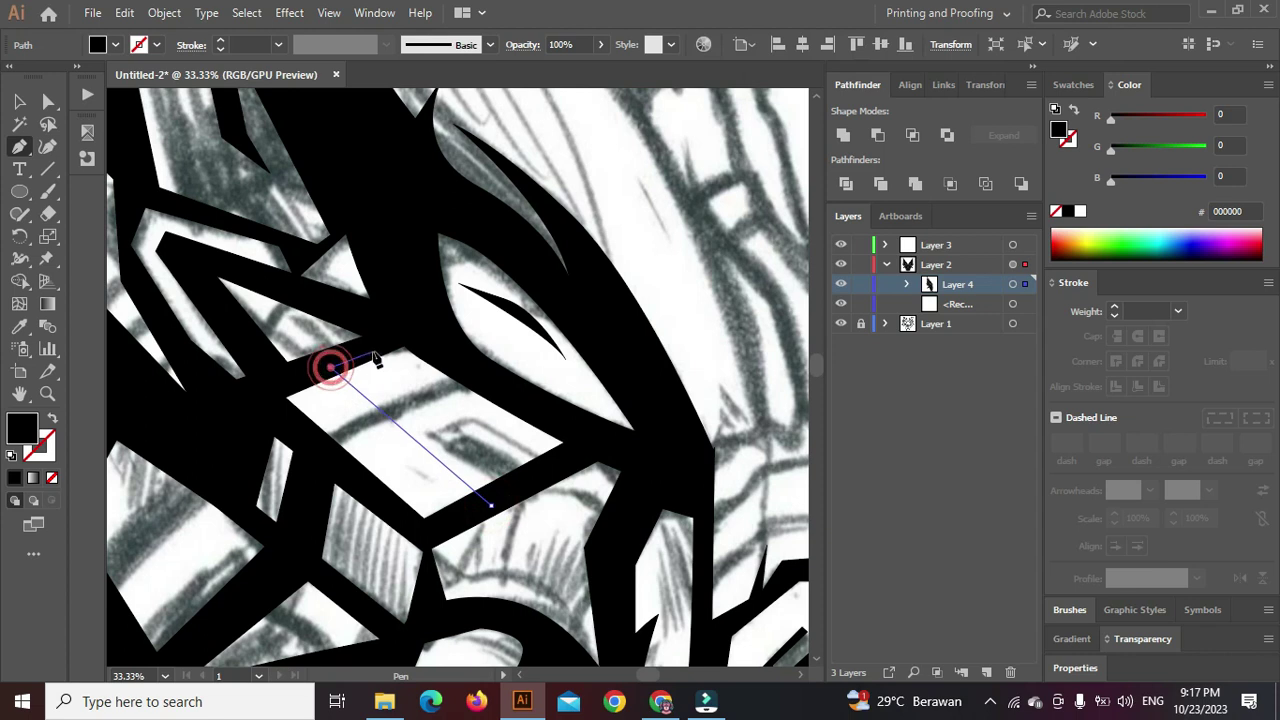
pyautogui.click(372, 350)
pyautogui.click(548, 463)
pyautogui.click(535, 476)
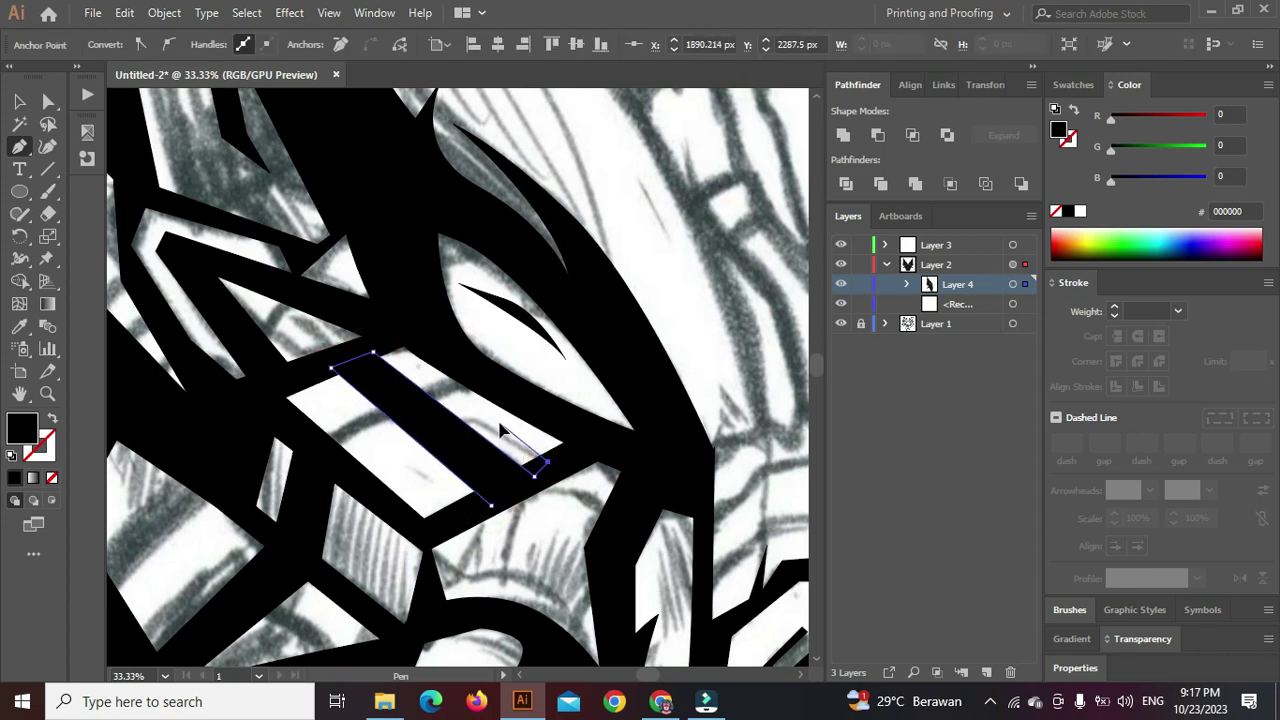
pyautogui.click(500, 425)
pyautogui.click(580, 446)
pyautogui.click(490, 505)
pyautogui.press('ctrl')
pyautogui.keyDown('ctrl'); pyautogui.click(332, 369); pyautogui.keyUp('ctrl')
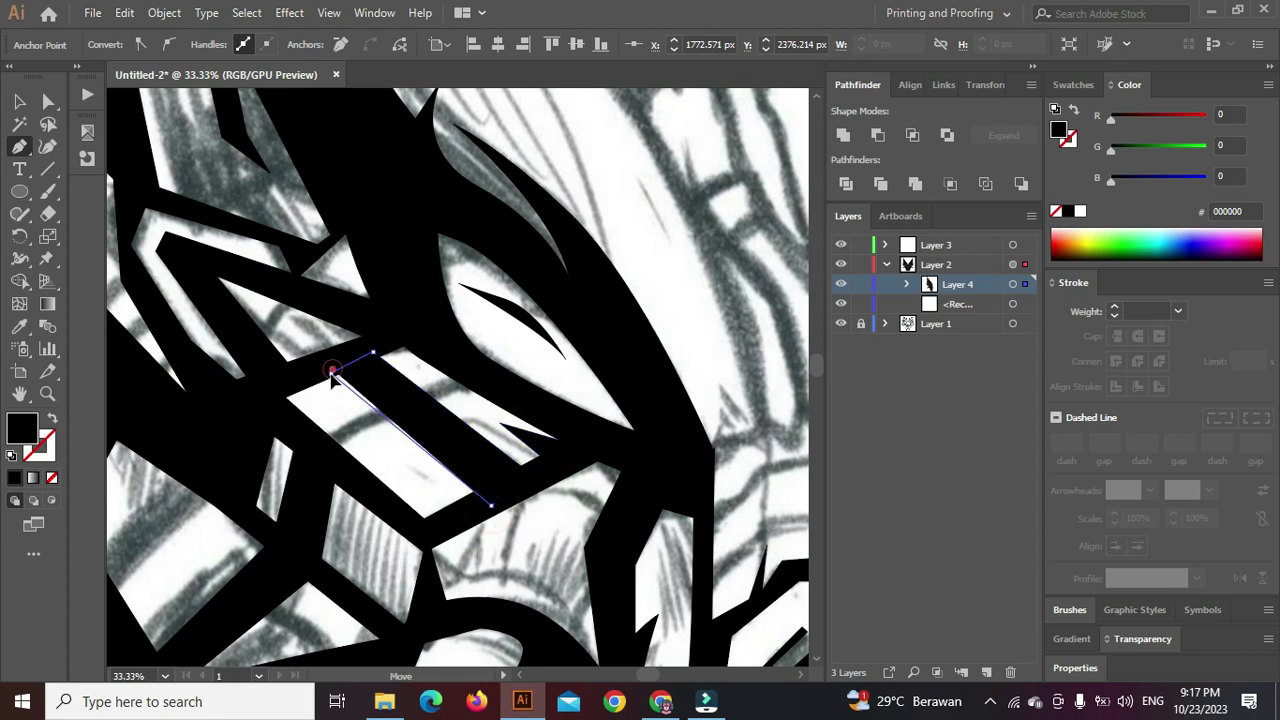
pyautogui.keyDown('ctrl'); pyautogui.click(351, 420); pyautogui.keyUp('ctrl')
# Compare the full artwork with the Layer 1 sketch by toggling the sketch's visibility, leaving it shown
pyautogui.scroll(-5, 351, 420)
pyautogui.scroll(-5, 497, 460)
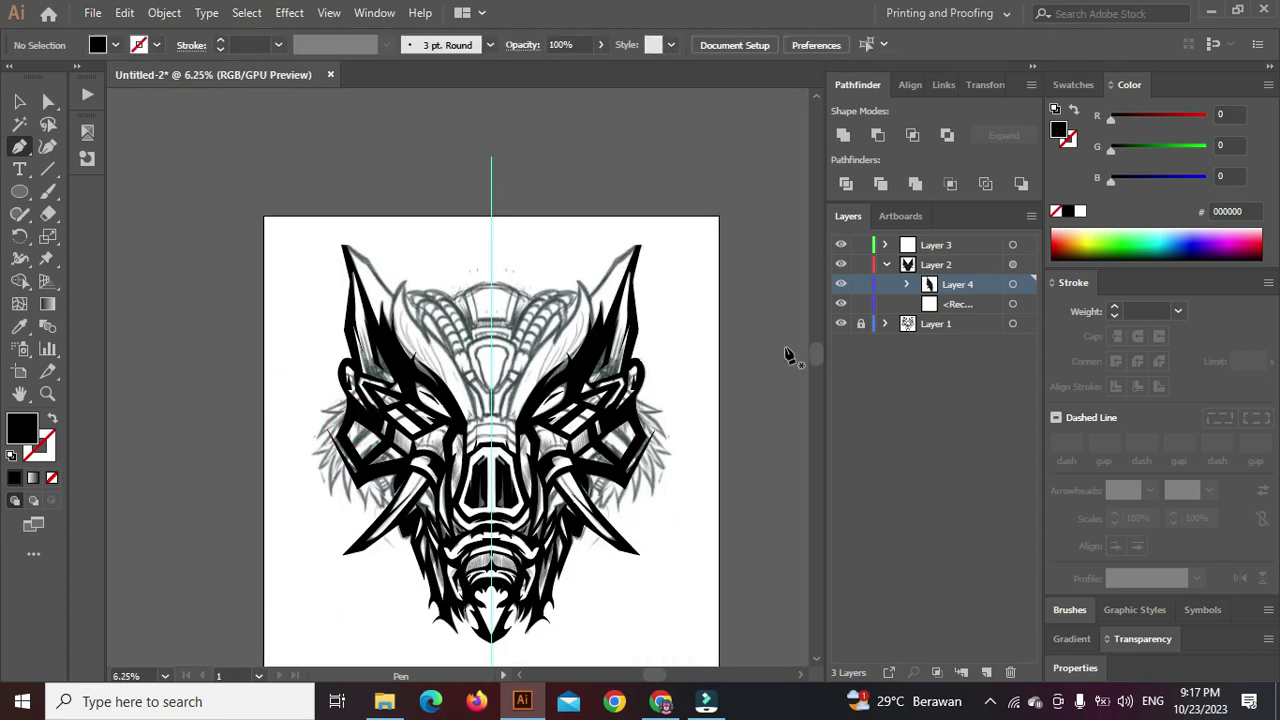
pyautogui.click(841, 324)
pyautogui.scroll(-1, 470, 370)
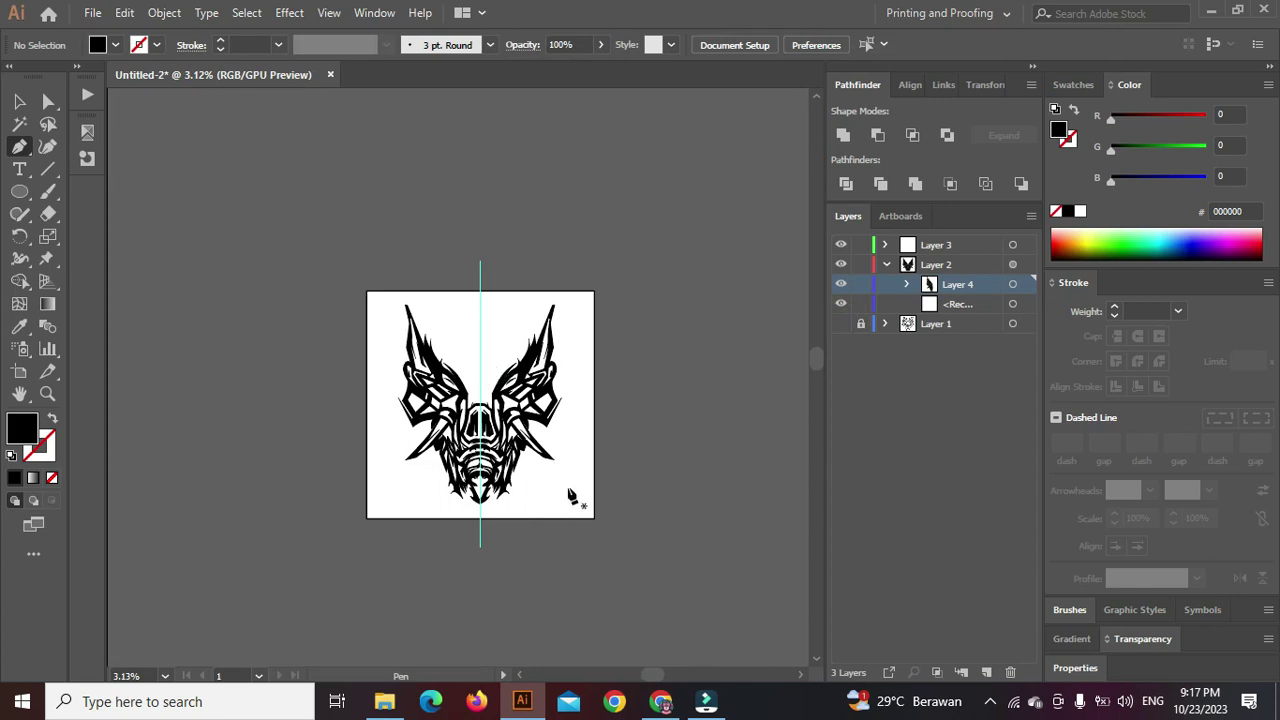
pyautogui.scroll(1, 502, 472)
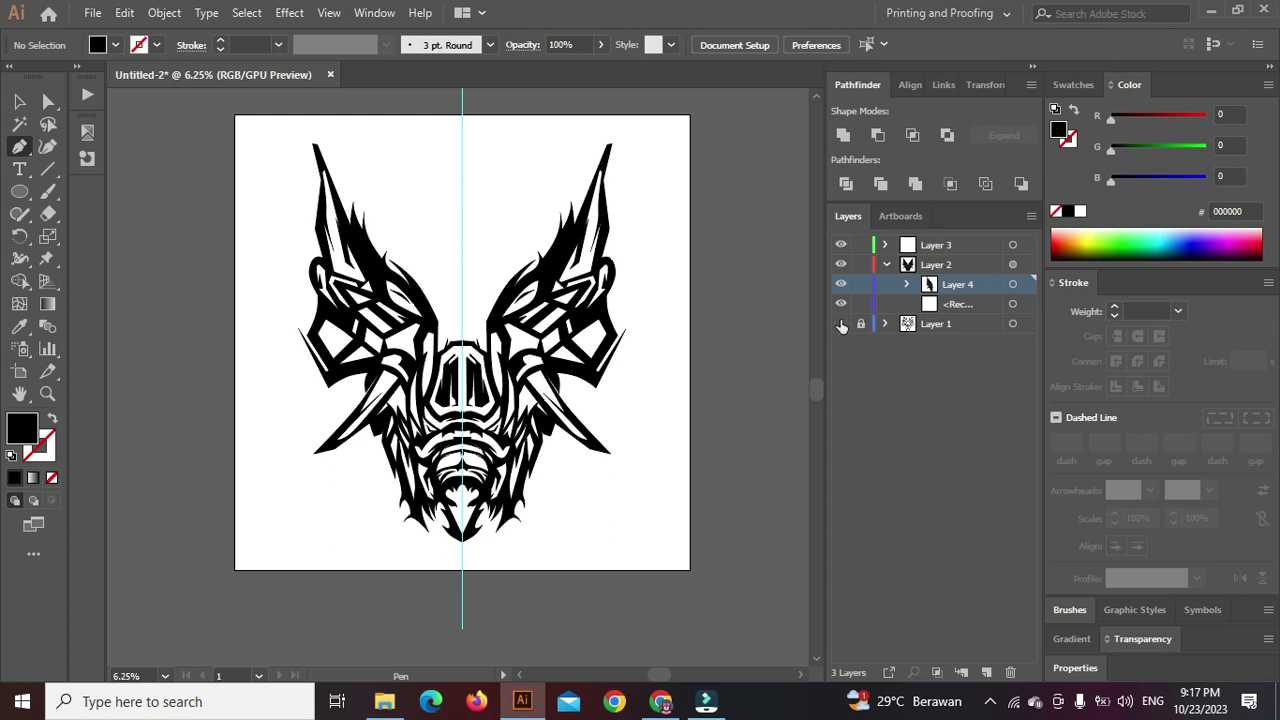
pyautogui.click(841, 324)
pyautogui.click(841, 324)
pyautogui.click(841, 324)
pyautogui.click(841, 324)
pyautogui.click(841, 324)
# Start an unfilled outline from the inner eye corner across the top of the snout and up the center guide to the forehead panel's tip
pyautogui.scroll(1, 435, 428)
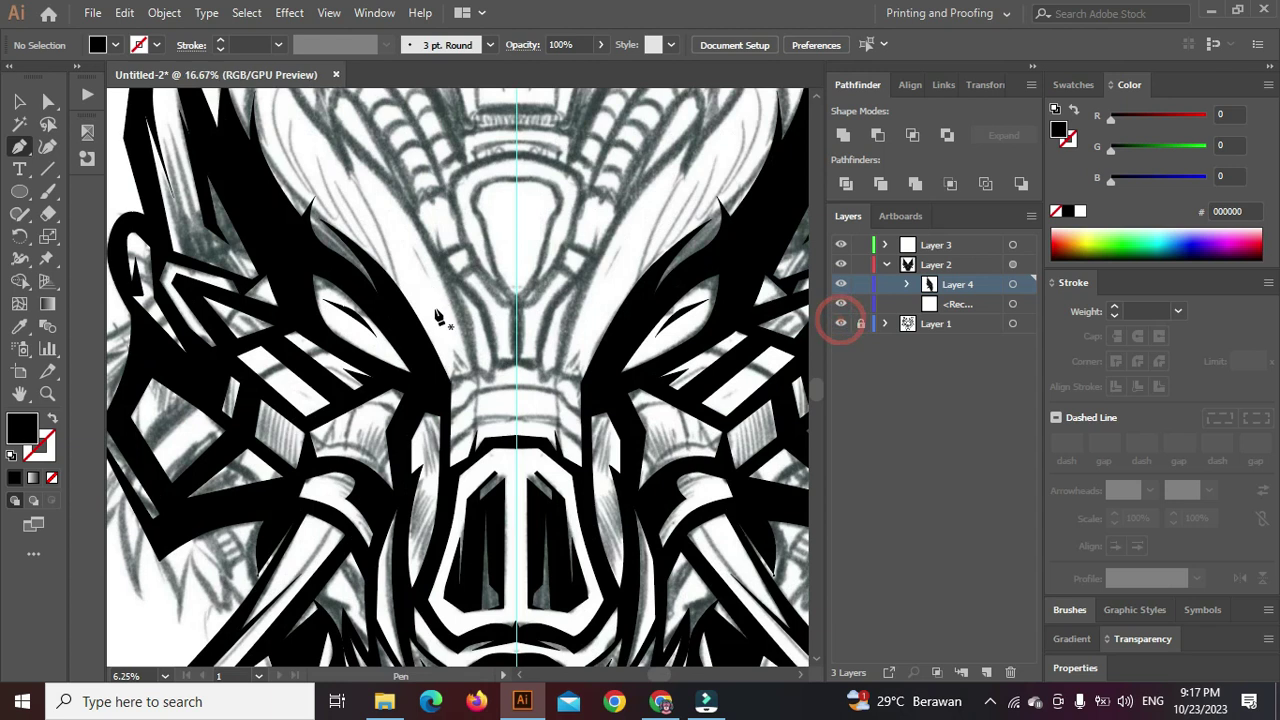
pyautogui.scroll(1, 435, 428)
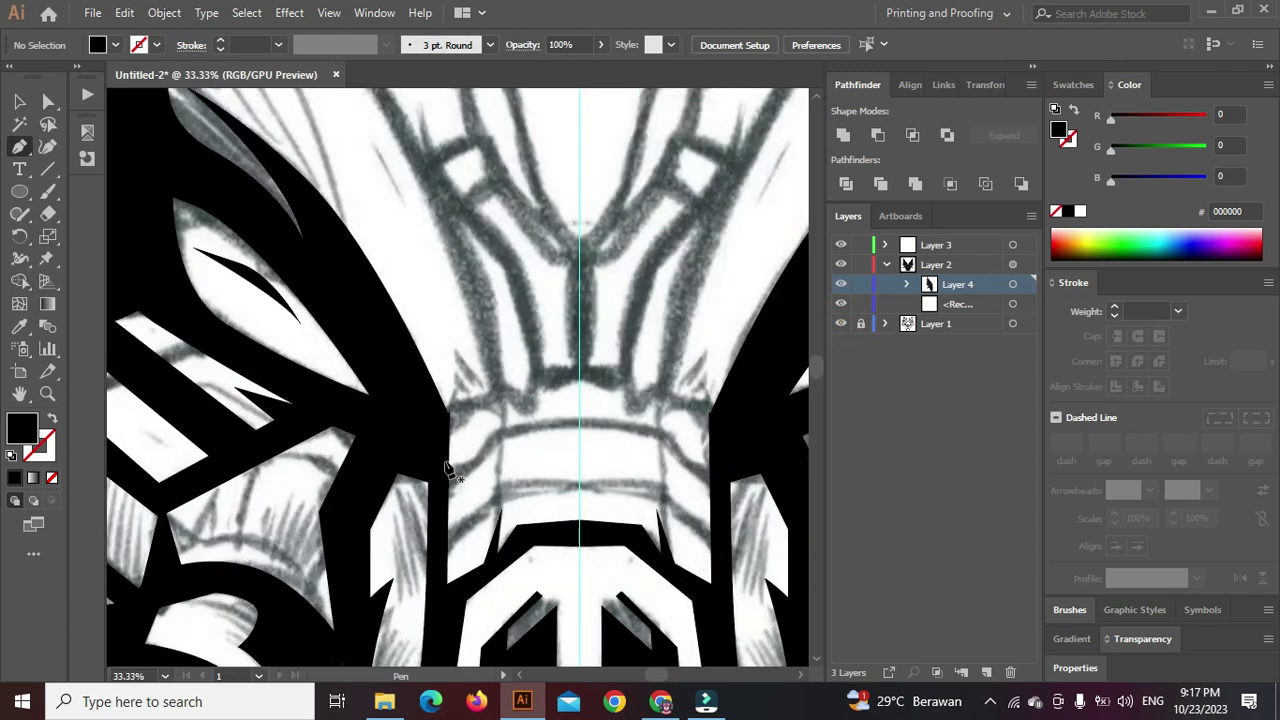
pyautogui.click(444, 458)
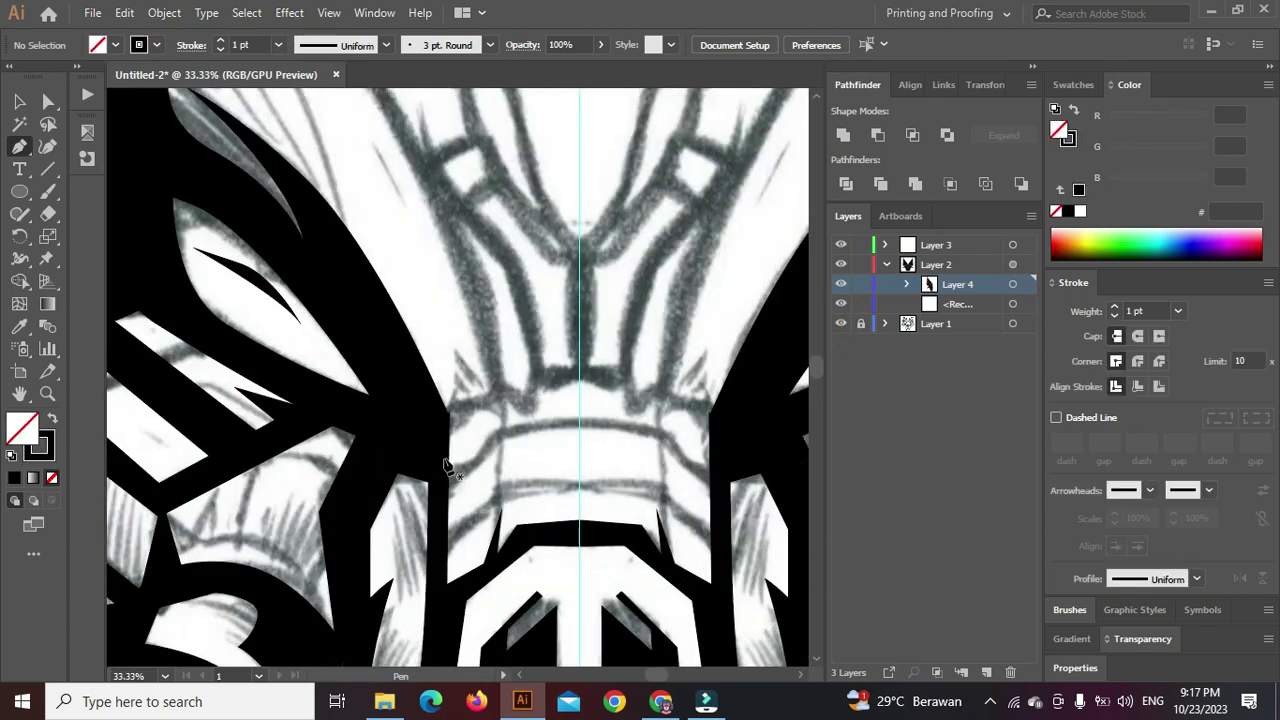
pyautogui.click(578, 404)
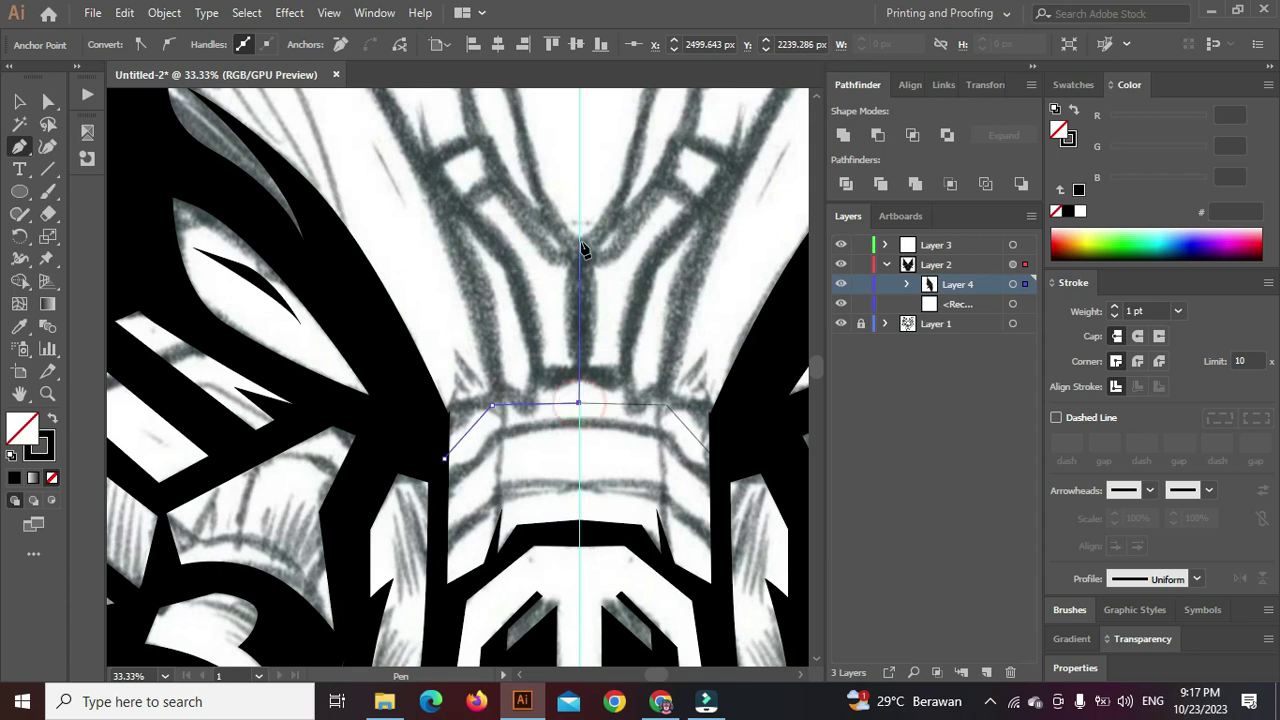
pyautogui.moveTo(556, 220); pyautogui.dragTo(514, 441)
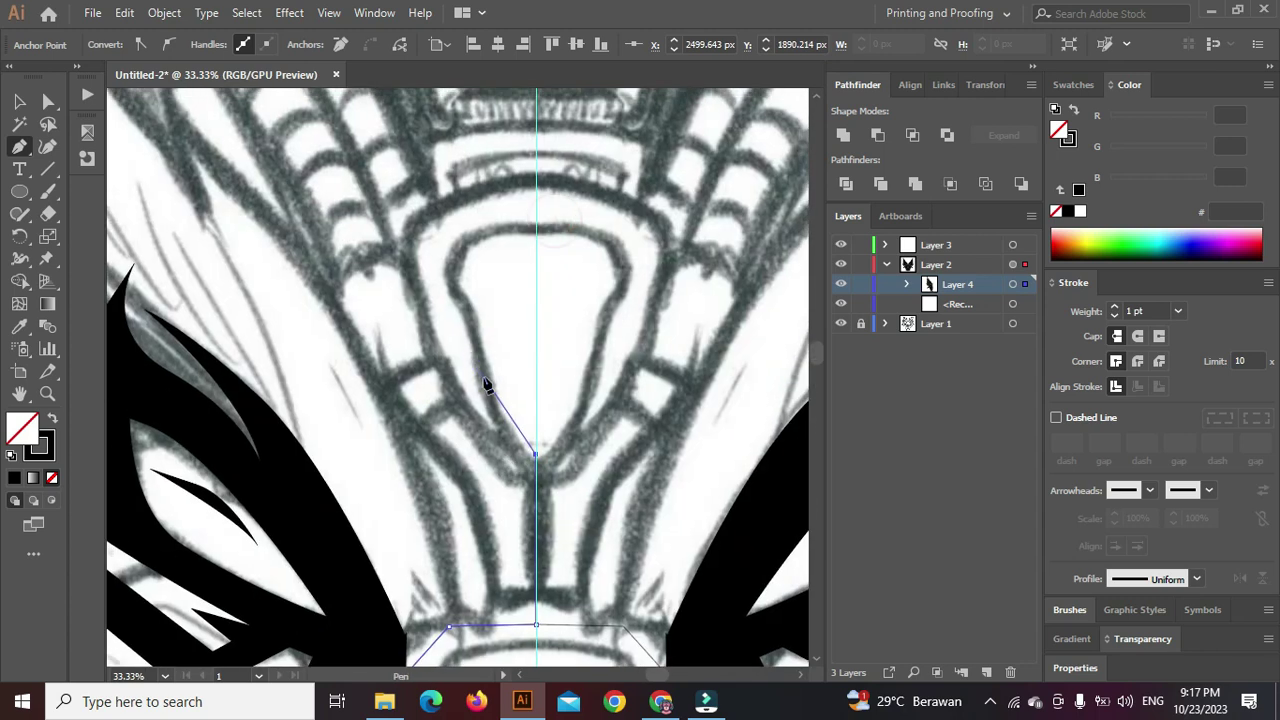
# Trace the inner and outer edges of the forehead panel's rim on the left side of the center guide
pyautogui.click(457, 260)
pyautogui.click(494, 231)
pyautogui.moveTo(537, 221); pyautogui.dragTo(454, 221)
pyautogui.click(428, 272)
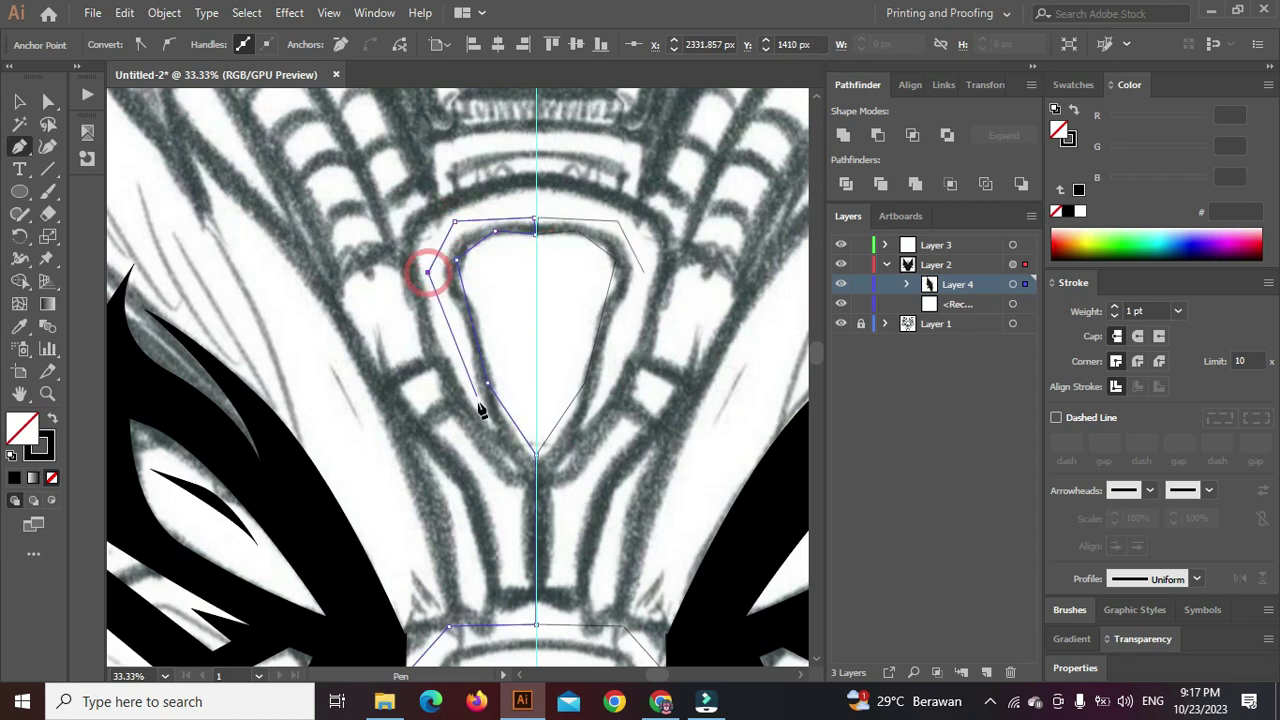
pyautogui.click(485, 420)
# Continue the outline across the base of the braid and up its outer edge to the narrow notch beside the mane
pyautogui.click(434, 346)
pyautogui.moveTo(347, 298); pyautogui.dragTo(403, 398)
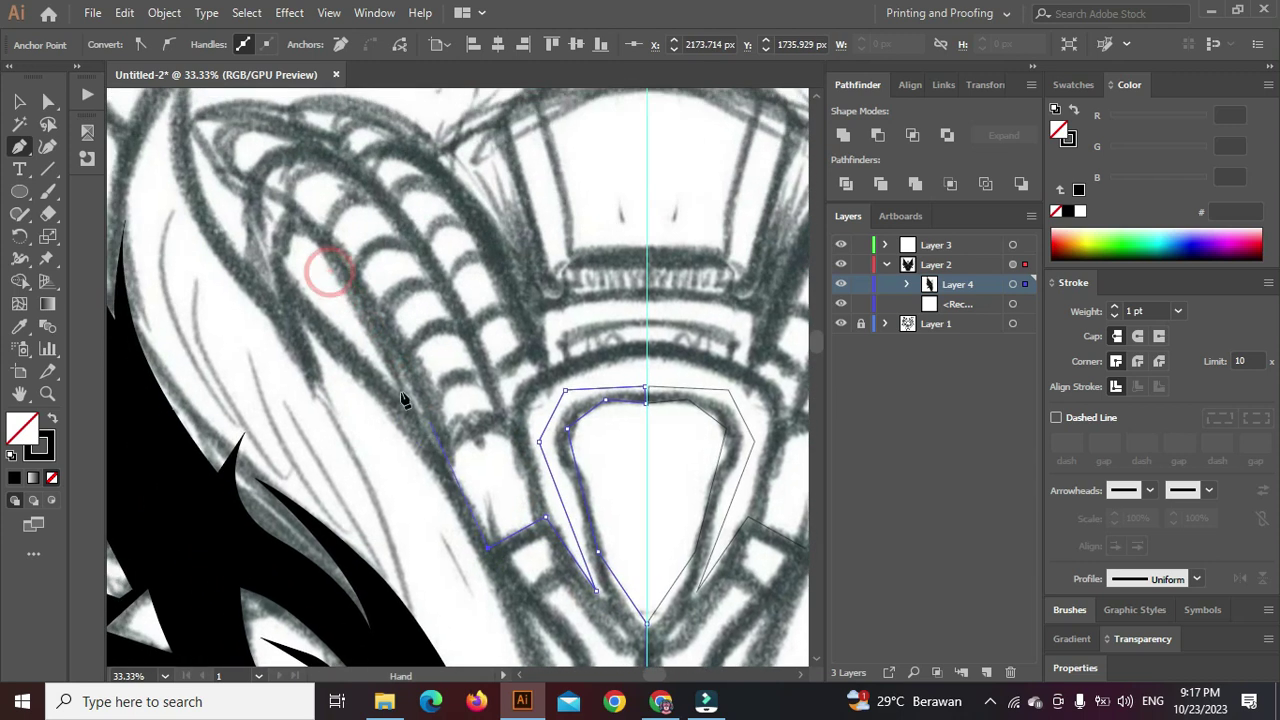
pyautogui.moveTo(337, 323); pyautogui.dragTo(319, 280)
pyautogui.click(436, 407)
pyautogui.click(320, 283)
# Trace the inner edge of the mane tuft up to its pointed tip and curve down to the ear's base
pyautogui.moveTo(328, 364); pyautogui.dragTo(426, 478)
pyautogui.click(352, 343)
pyautogui.moveTo(340, 185); pyautogui.dragTo(266, 323)
pyautogui.click(272, 279)
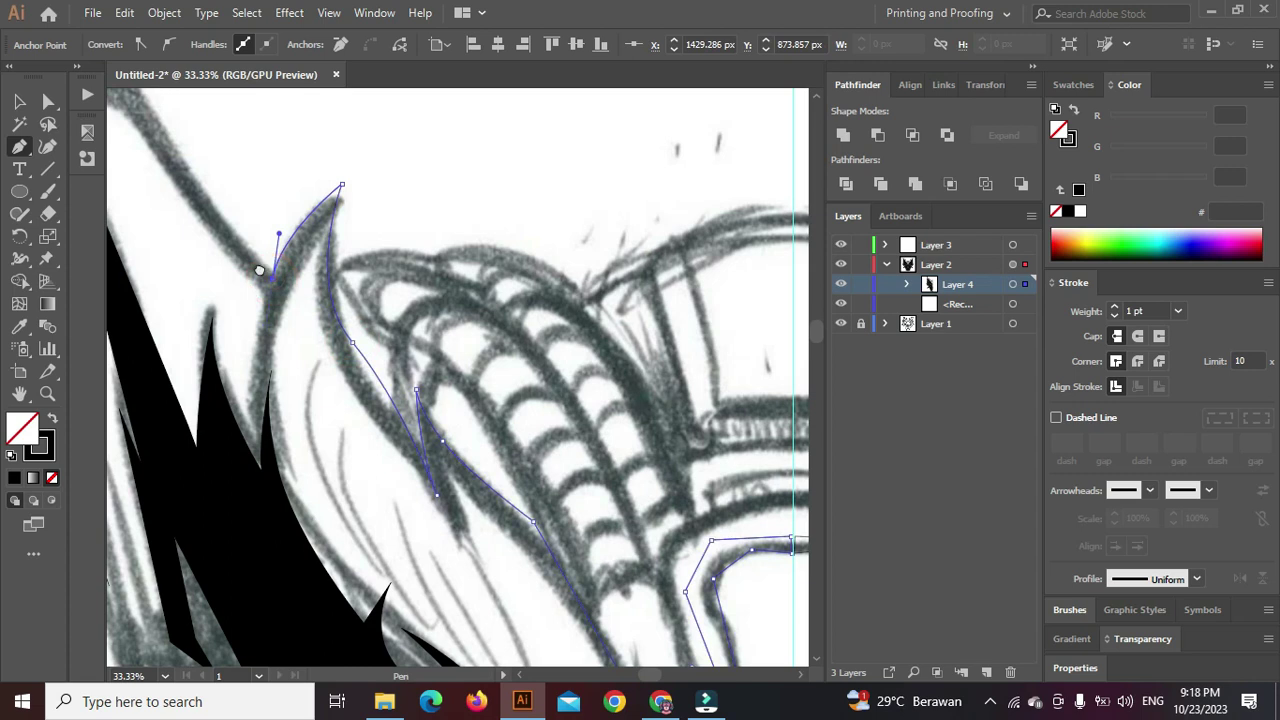
# Extend the outline along the ear's outer edge to its tip and back down the inner edge to the tuft
pyautogui.moveTo(248, 248); pyautogui.dragTo(496, 464)
pyautogui.click(371, 271)
pyautogui.click(262, 224)
pyautogui.click(351, 443)
pyautogui.click(300, 276)
pyautogui.click(381, 346)
pyautogui.moveTo(455, 452); pyautogui.dragTo(385, 364)
pyautogui.click(427, 416)
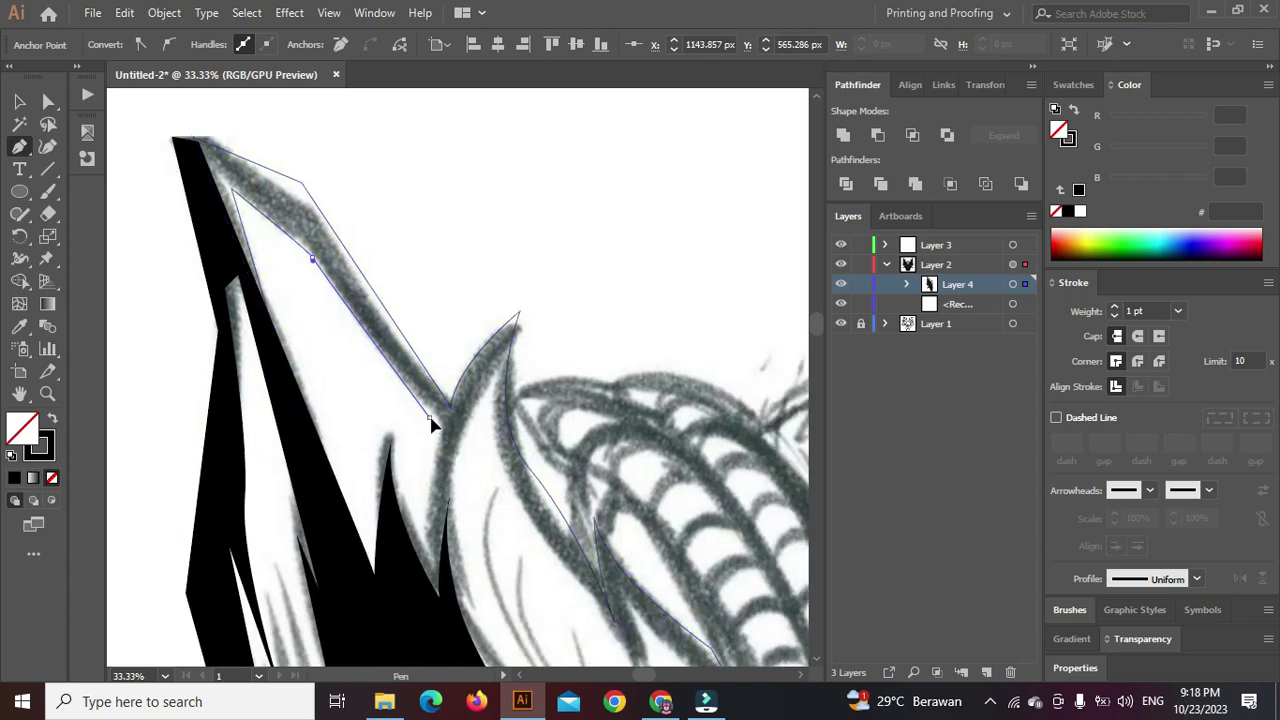
# Trace a pointed strip down between the ear and the tuft over the black brow shape, and return upward
pyautogui.moveTo(438, 575); pyautogui.dragTo(425, 488)
pyautogui.click(424, 531)
pyautogui.click(450, 588)
pyautogui.click(488, 636)
pyautogui.click(443, 458)
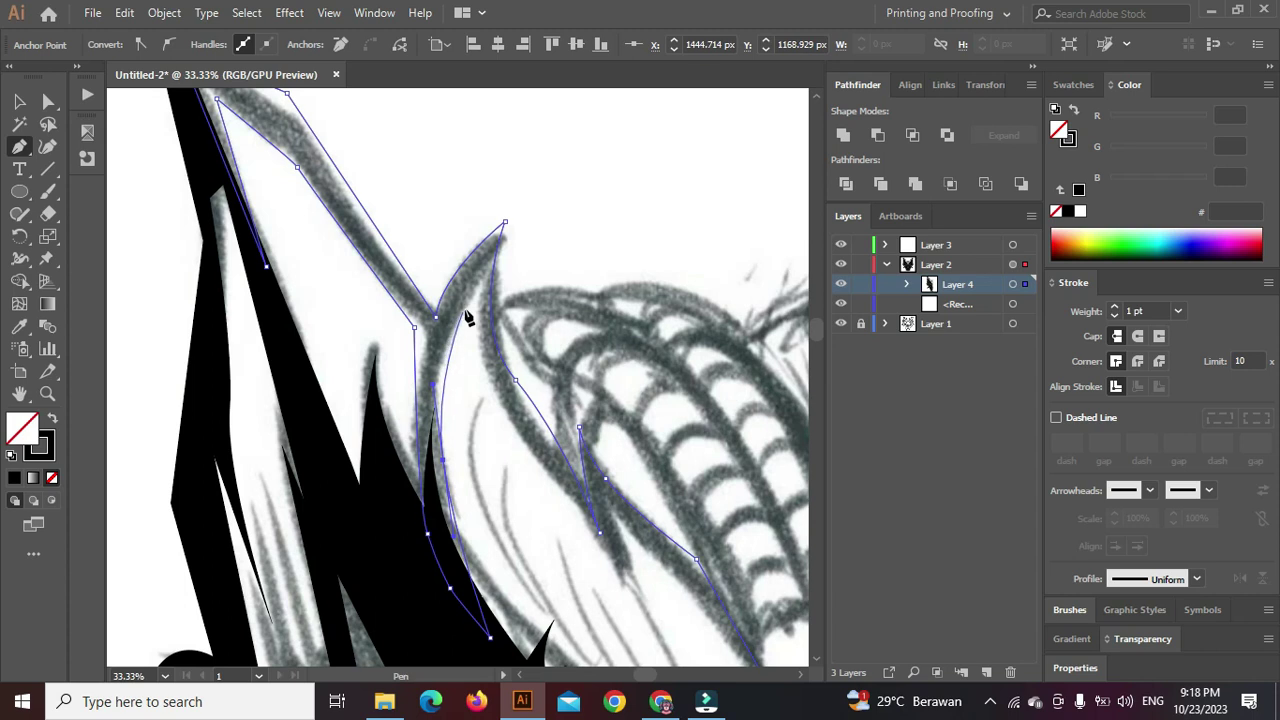
# Trace the inside of the mane tuft down to the notch below the braid, replacing one misplaced curve point
pyautogui.scroll(-2, 468, 330)
pyautogui.hscroll(1, 468, 330)
pyautogui.moveTo(491, 406); pyautogui.dragTo(535, 461)
pyautogui.hotkey('ctrl', 'z')
pyautogui.moveTo(466, 363); pyautogui.dragTo(517, 423)
pyautogui.click(607, 540)
pyautogui.click(584, 467)
pyautogui.moveTo(612, 498); pyautogui.dragTo(443, 335)
pyautogui.click(525, 432)
# Continue the outline down the forehead edge, add a sharp spike beside the brow and close the path at the inner eye corner
pyautogui.moveTo(597, 566); pyautogui.dragTo(535, 432)
pyautogui.click(583, 522)
pyautogui.scroll(-1, 592, 548)
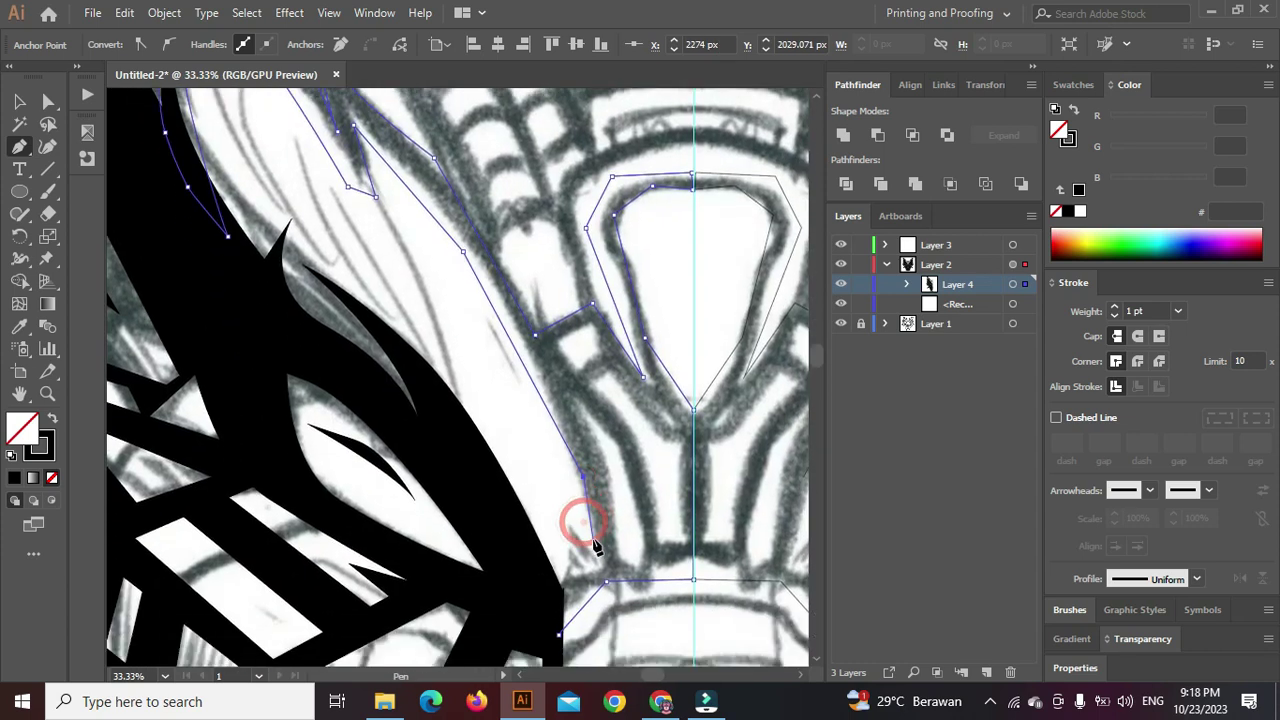
pyautogui.click(595, 545)
pyautogui.click(553, 577)
pyautogui.click(498, 425)
pyautogui.click(522, 549)
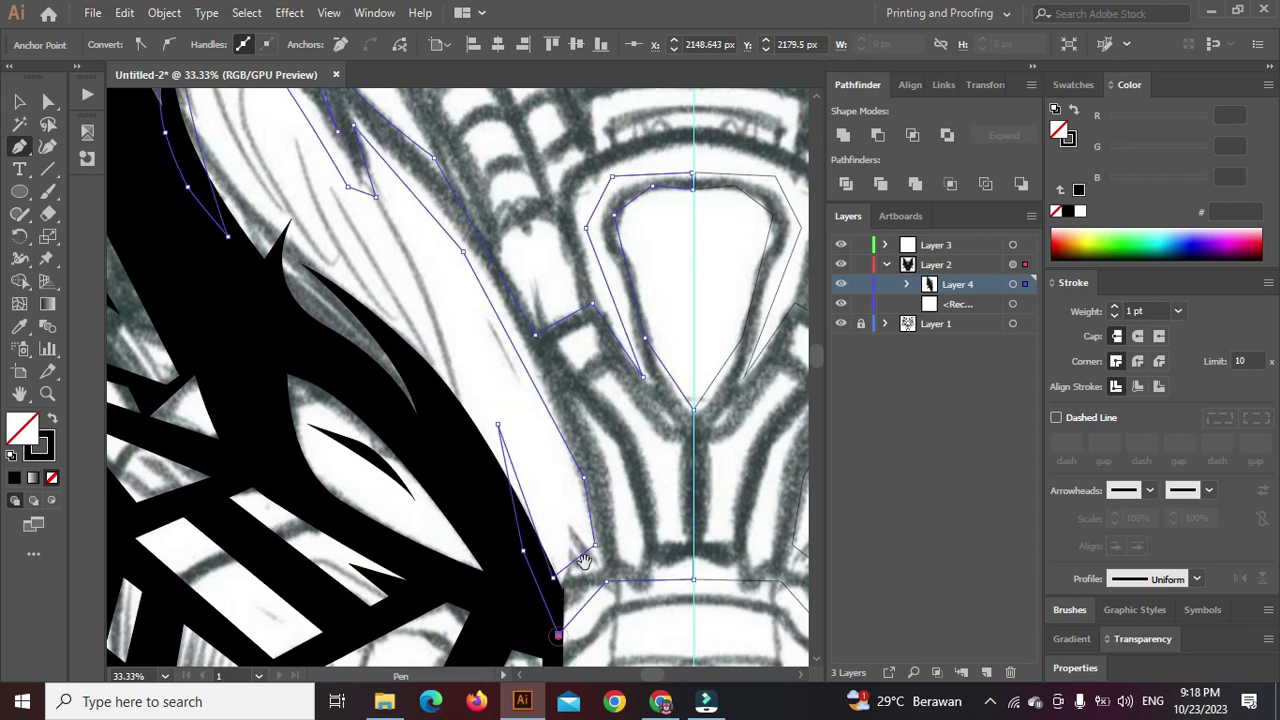
# Trace the narrow outer panel left of the center guide below the forehead gem and subtract it from the outline with Minus Front
pyautogui.moveTo(584, 562); pyautogui.dragTo(441, 519)
pyautogui.scroll(1, 487, 454)
pyautogui.click(404, 304)
pyautogui.click(472, 378)
pyautogui.click(473, 378)
pyautogui.click(508, 545)
pyautogui.click(456, 404)
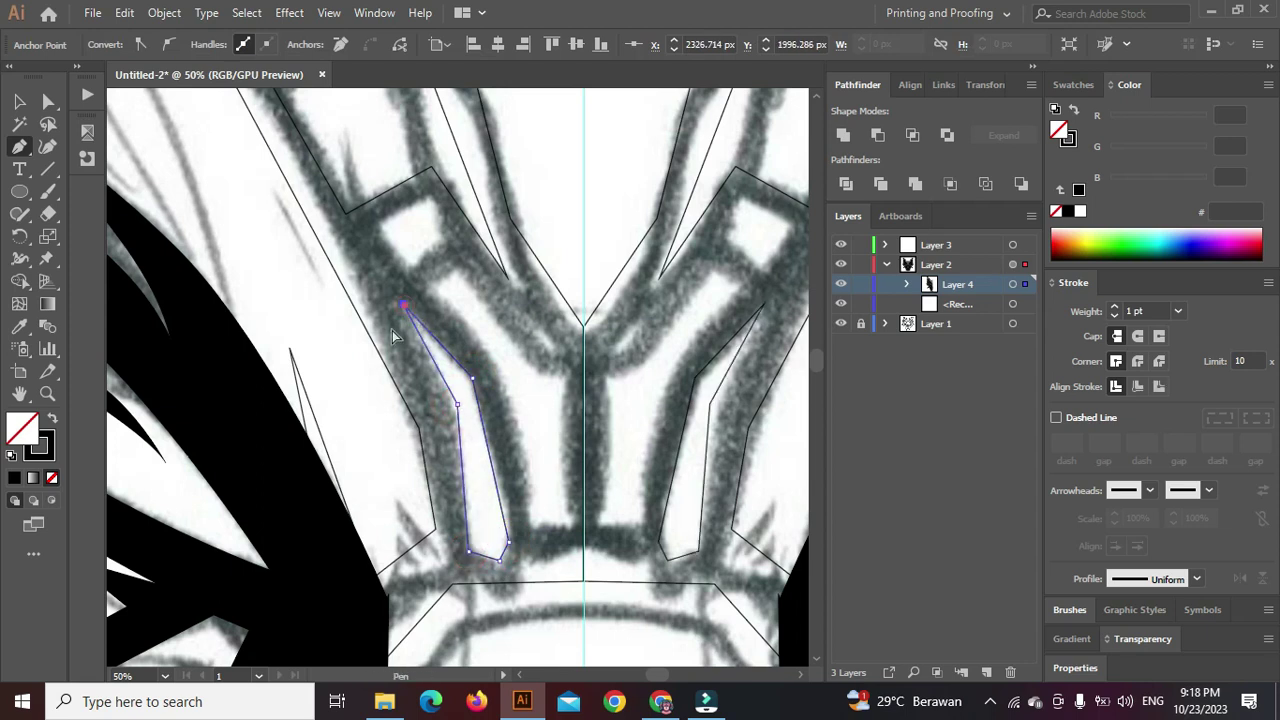
pyautogui.keyDown('ctrl'); pyautogui.keyDown('shift'); pyautogui.click(387, 365); pyautogui.keyUp('shift'); pyautogui.keyUp('ctrl')
pyautogui.click(877, 140)
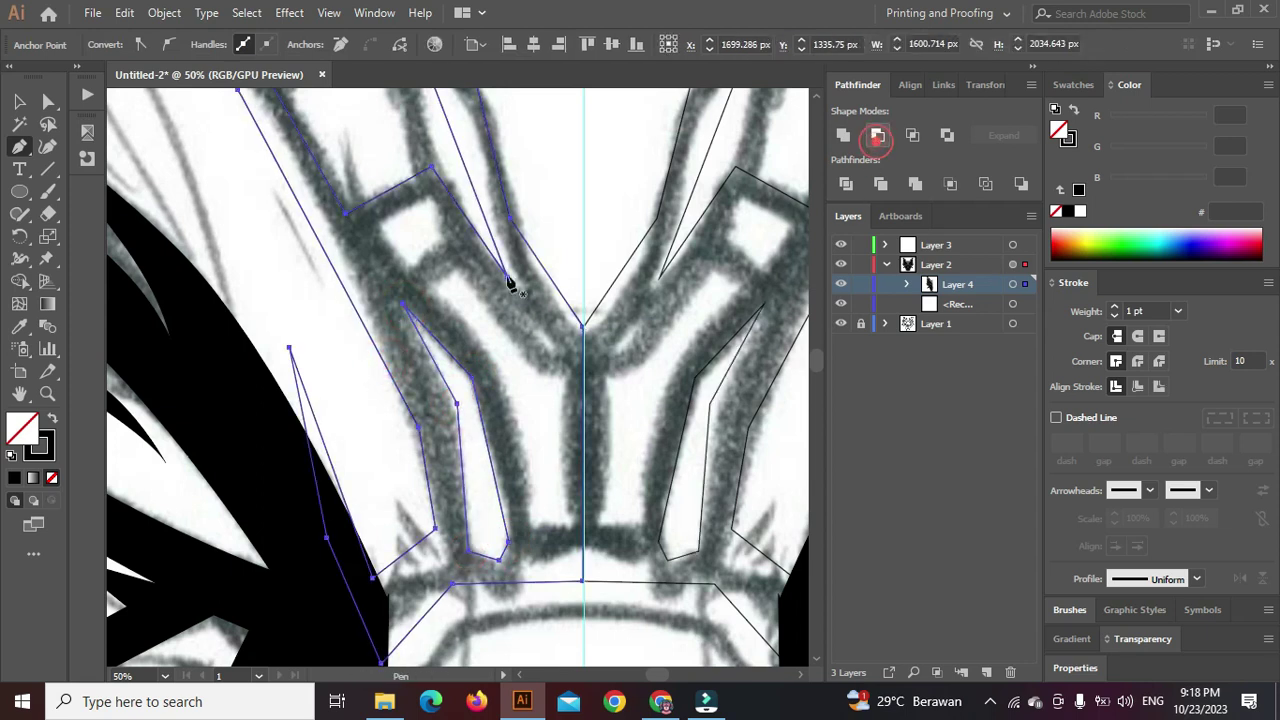
# Trace the angled inner panel beside the center guide and cut it out of the outline with Minus Front
pyautogui.click(447, 260)
pyautogui.click(437, 297)
pyautogui.click(522, 397)
pyautogui.click(531, 521)
pyautogui.click(568, 523)
pyautogui.click(563, 393)
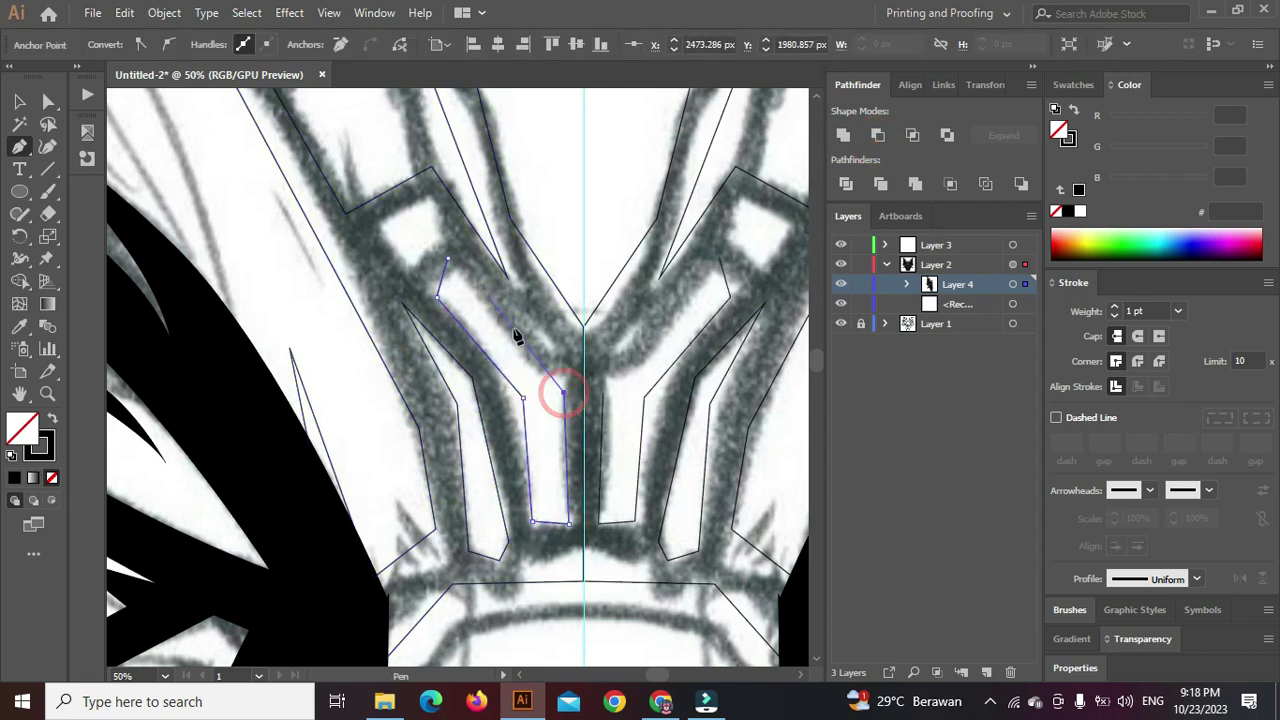
pyautogui.click(536, 344)
pyautogui.click(447, 260)
pyautogui.scroll(-2, 600, 220)
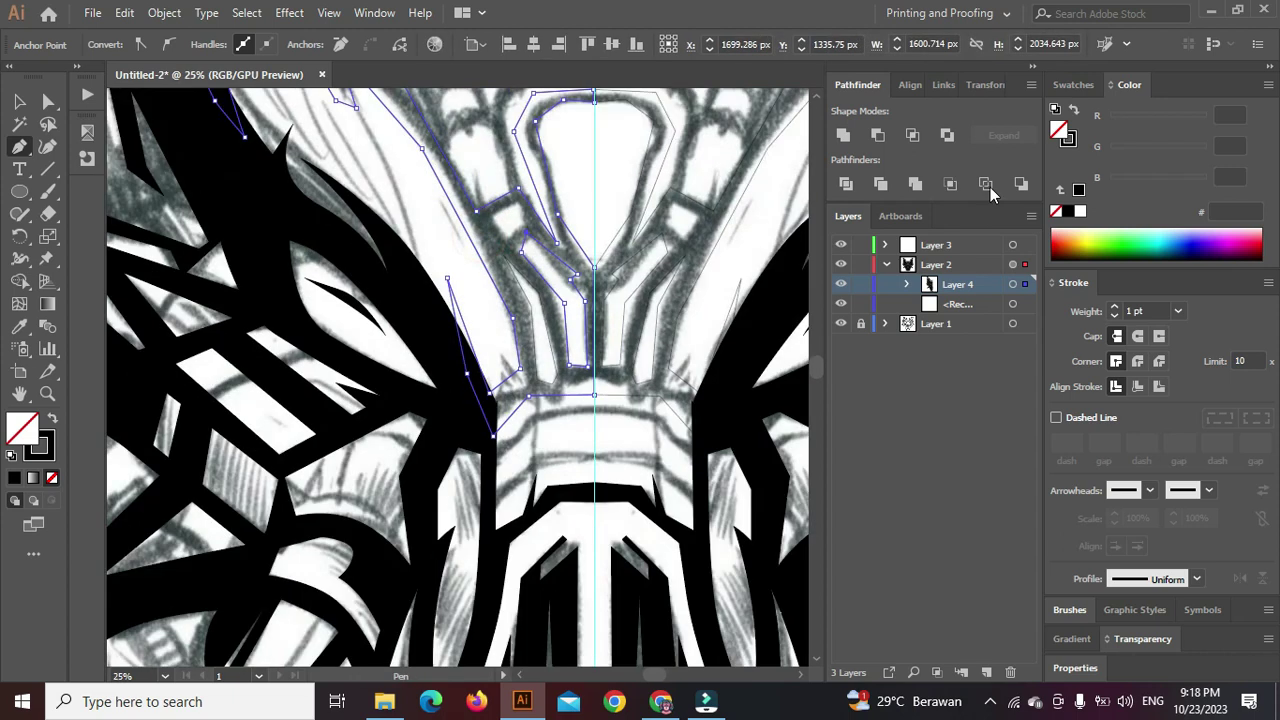
pyautogui.click(878, 134)
# Trace the small four-sided link above the panels and subtract it from the outline with Minus Front
pyautogui.scroll(3, 514, 237)
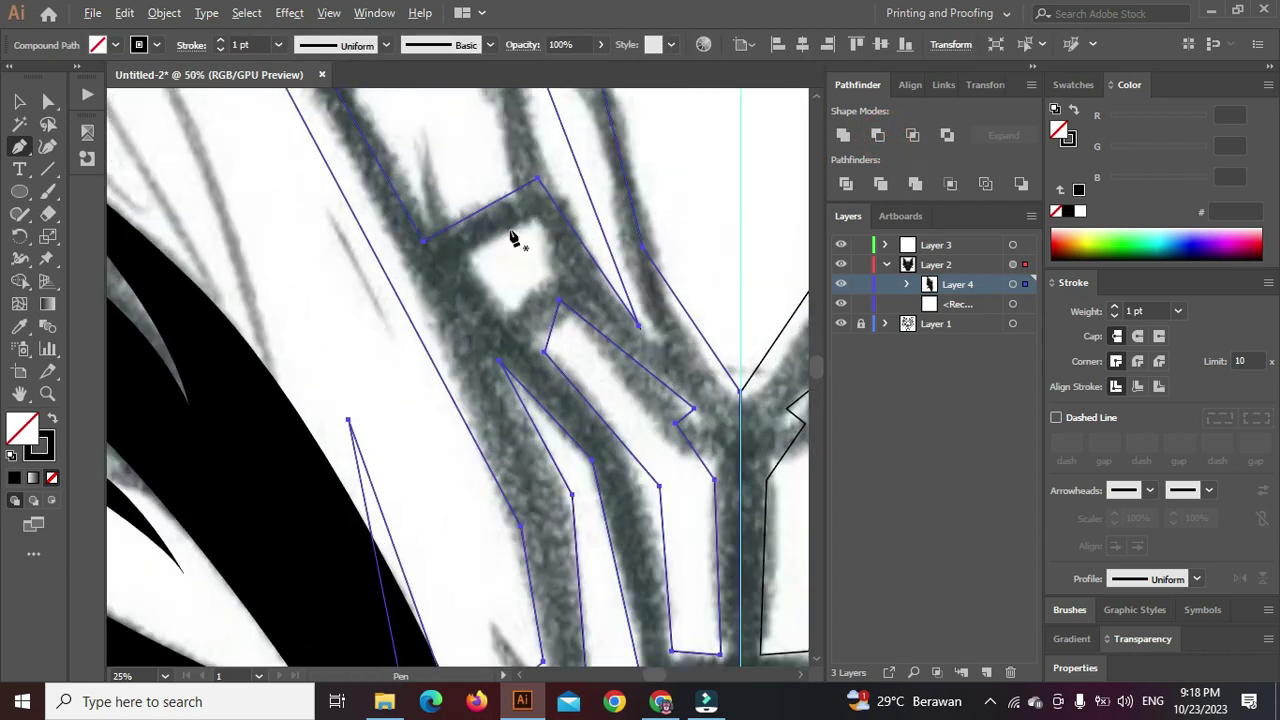
pyautogui.click(505, 316)
pyautogui.click(555, 275)
pyautogui.click(540, 220)
pyautogui.click(464, 249)
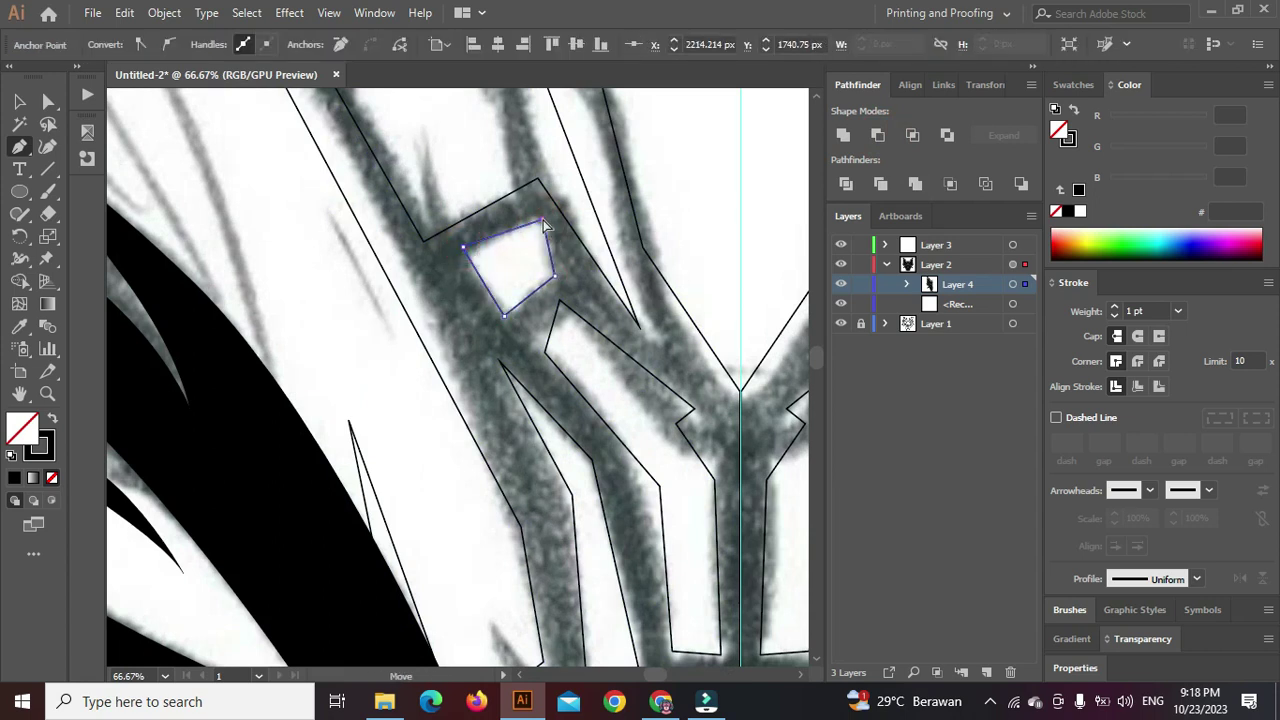
pyautogui.keyDown('ctrl'); pyautogui.keyDown('shift'); pyautogui.click(523, 186); pyautogui.keyUp('shift'); pyautogui.keyUp('ctrl')
pyautogui.click(877, 134)
pyautogui.scroll(-5, 462, 264)
pyautogui.scroll(3, 481, 270)
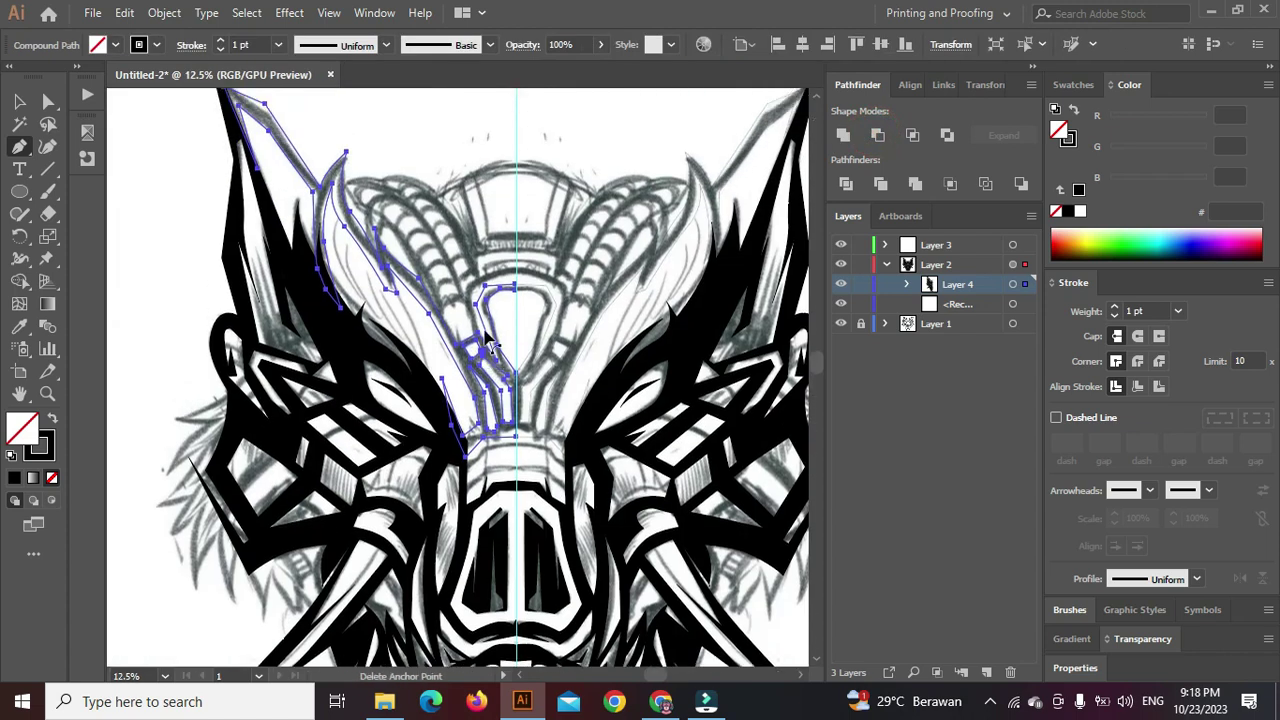
pyautogui.scroll(2, 484, 336)
pyautogui.scroll(-1, 487, 340)
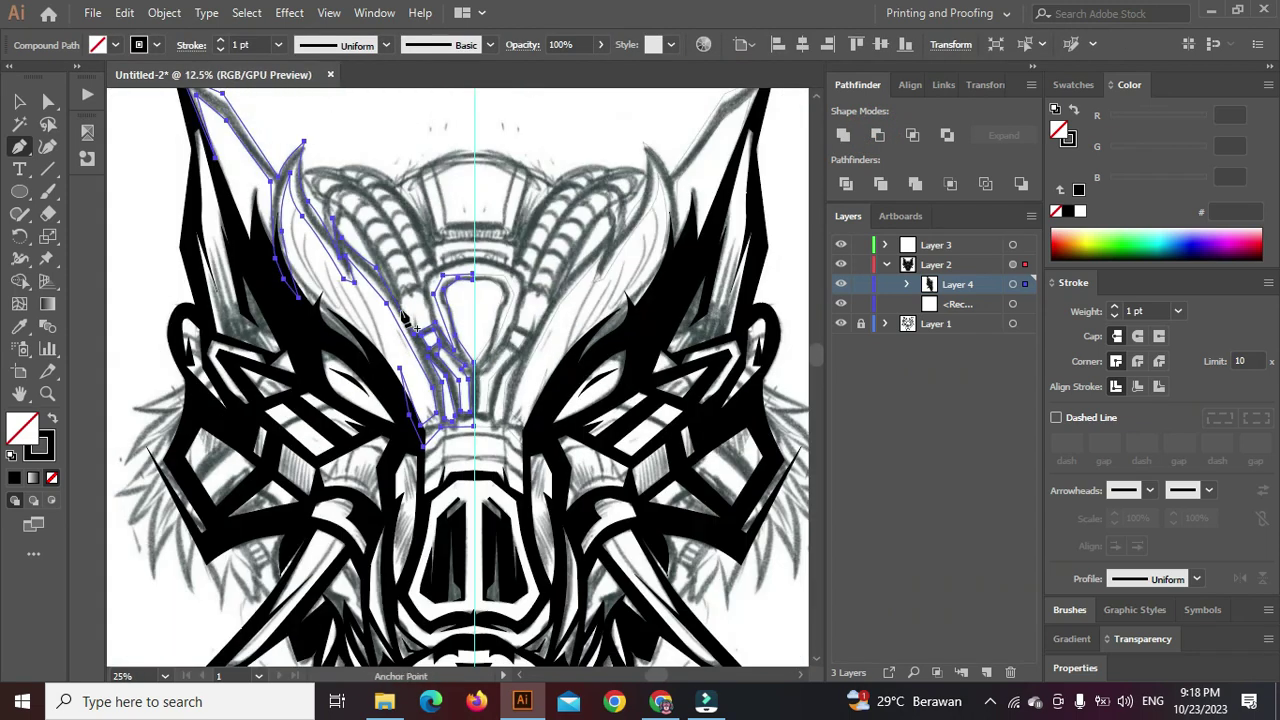
# Deselect the traced shape and briefly hide the Layer 1 sketch to check the inked artwork on its own
pyautogui.keyDown('ctrl'); pyautogui.click(425, 243); pyautogui.keyUp('ctrl')
pyautogui.scroll(-1, 425, 243)
pyautogui.click(840, 323)
pyautogui.hotkey('ctrl', '-')
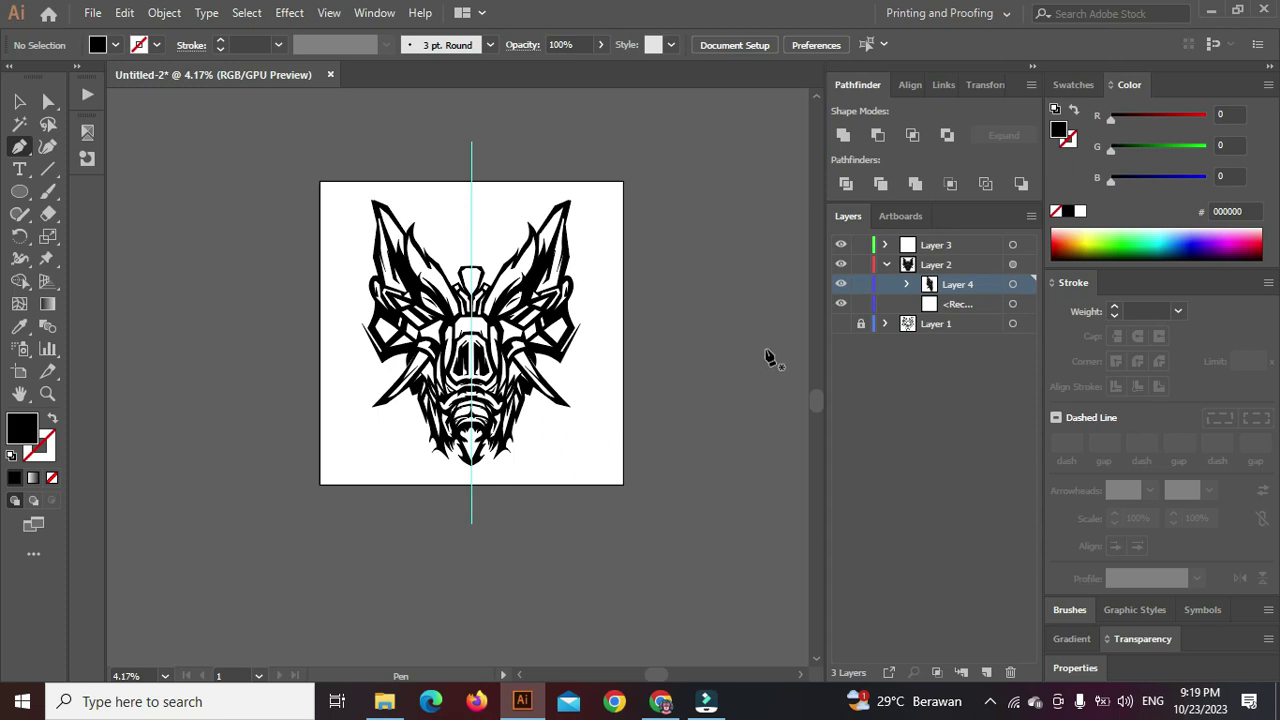
pyautogui.click(841, 324)
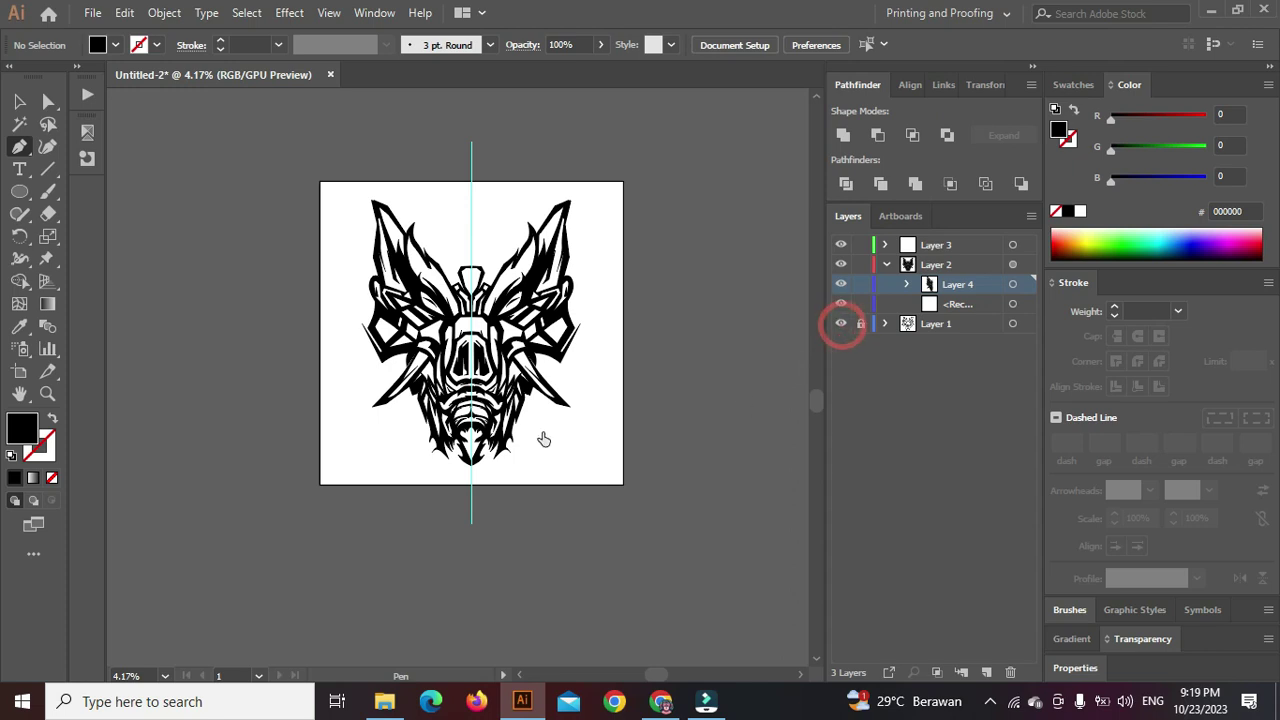
# Toggle the visibility of Layer 2 several times to compare the inked artwork with the sketch
pyautogui.scroll(2, 532, 408)
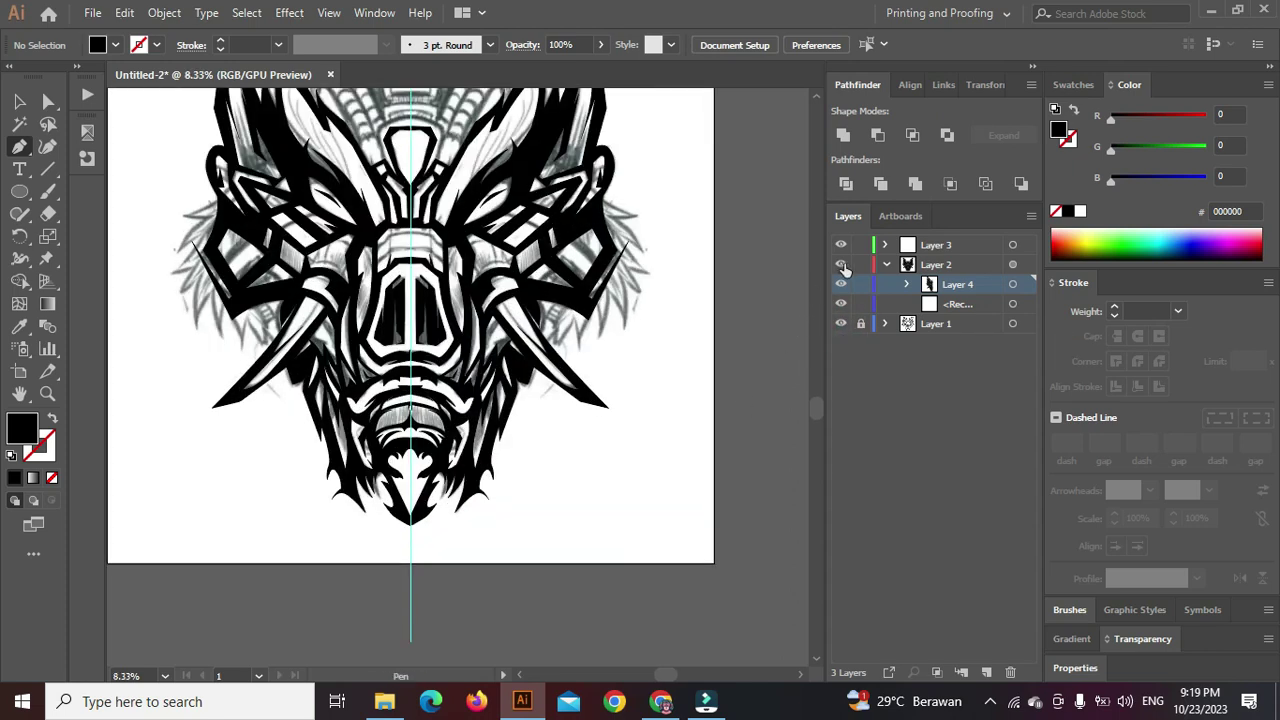
pyautogui.click(841, 265)
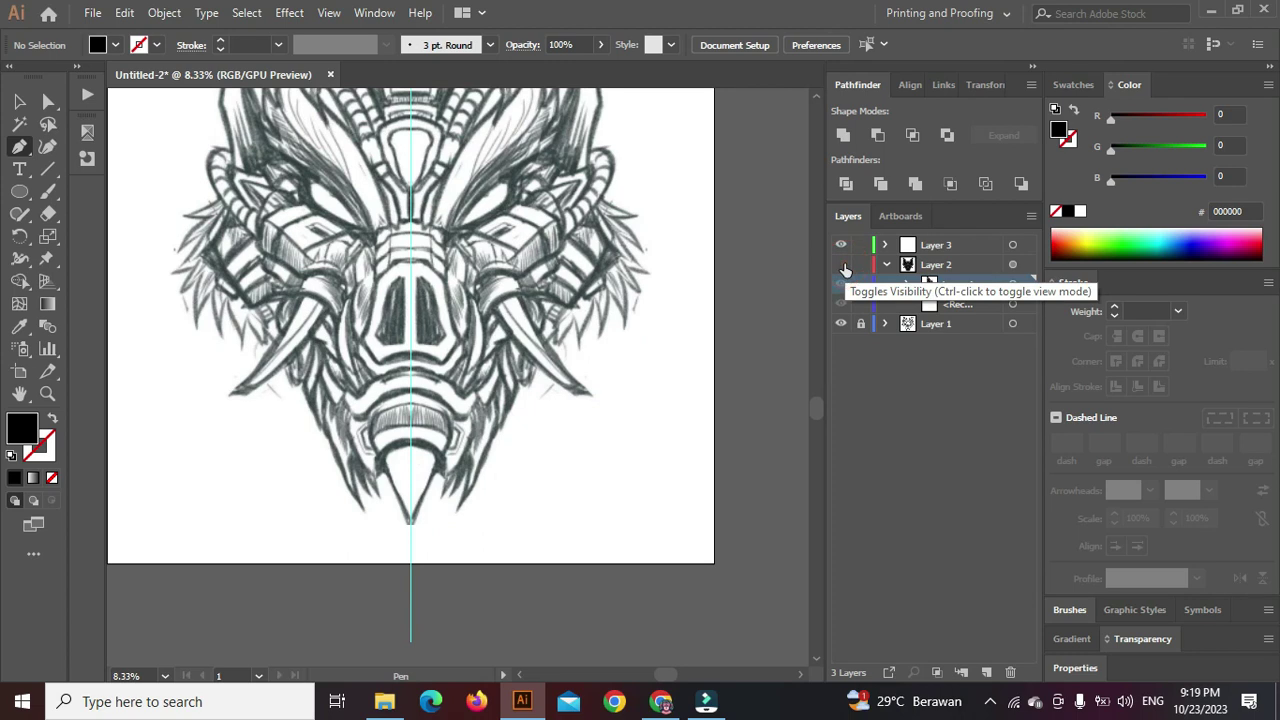
pyautogui.click(841, 265)
pyautogui.click(842, 266)
pyautogui.click(842, 266)
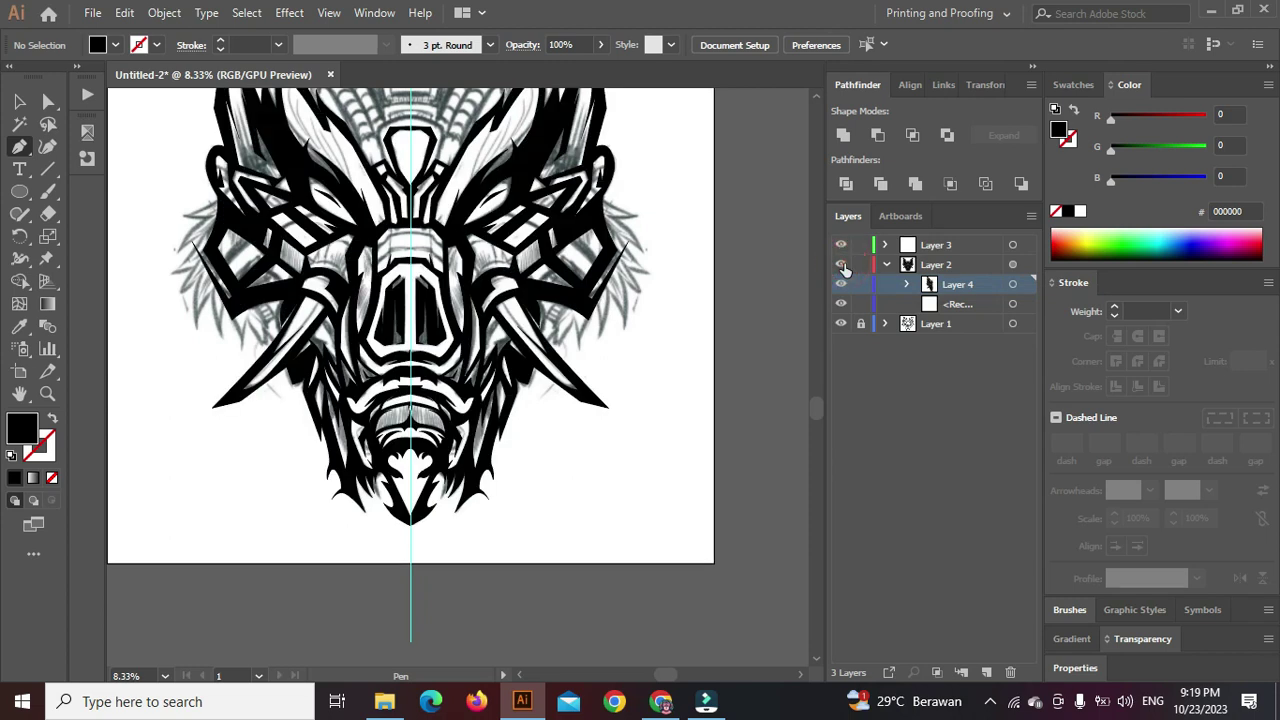
pyautogui.click(842, 266)
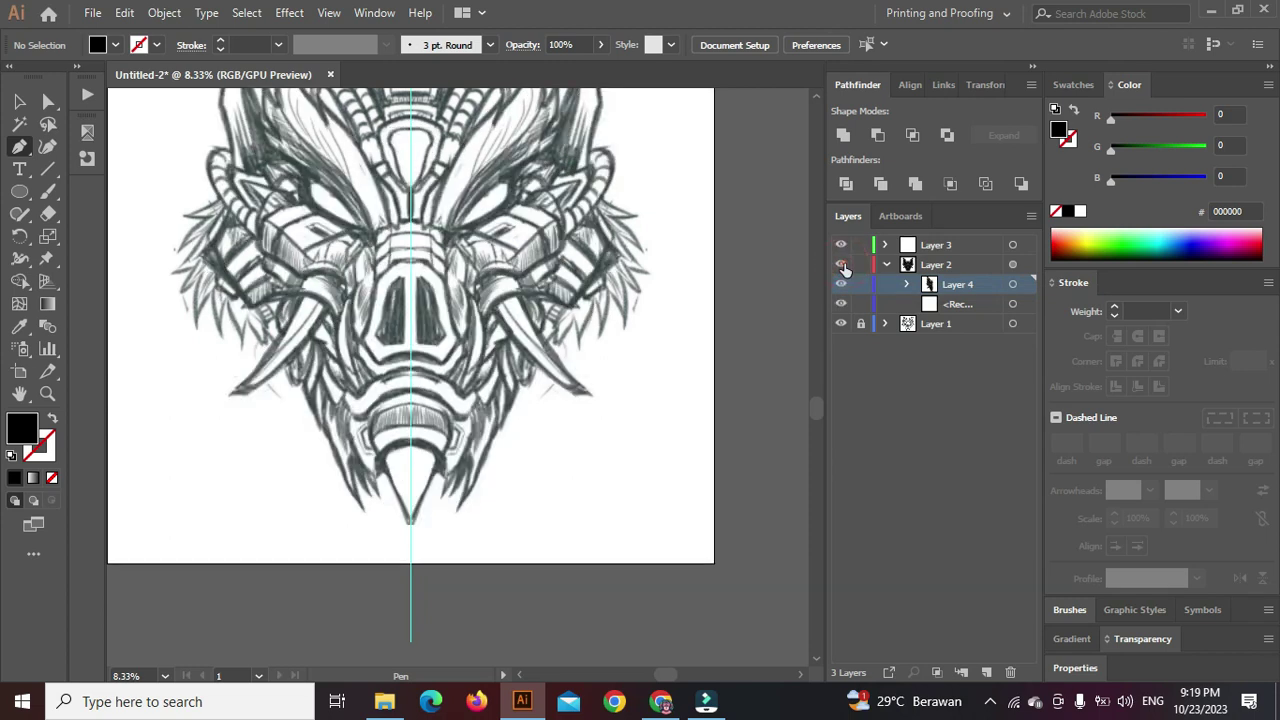
pyautogui.click(842, 266)
# Draw pointed black wedges along the left edge of the nose bridge following the sketched bands, and deselect the shape
pyautogui.scroll(11, 414, 416)
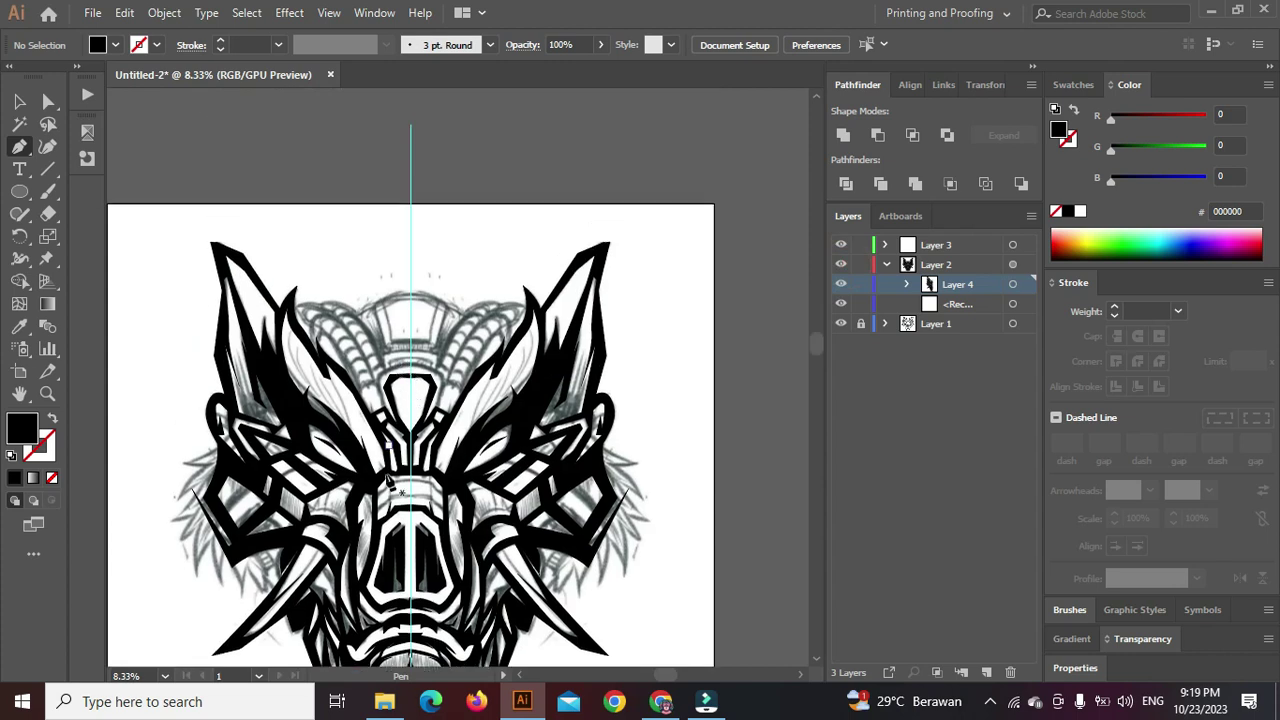
pyautogui.scroll(4, 389, 487)
pyautogui.scroll(-8, 378, 494)
pyautogui.scroll(2, 378, 500)
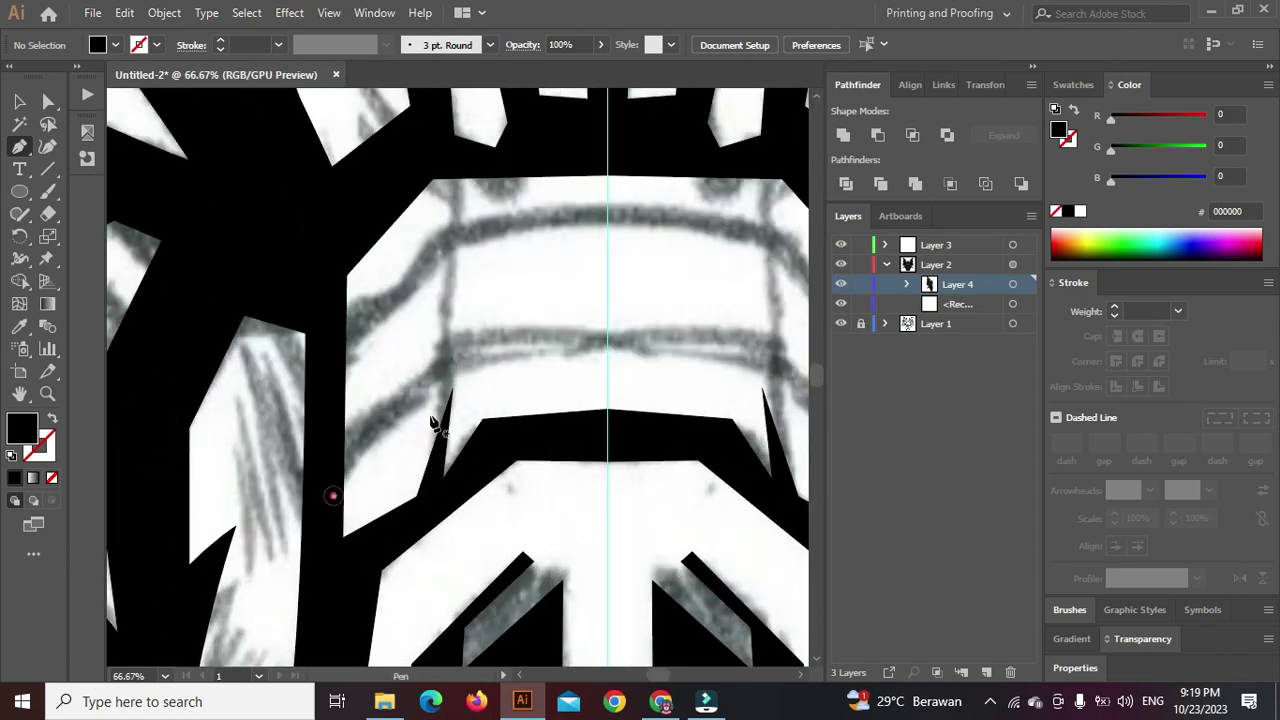
pyautogui.moveTo(451, 341); pyautogui.dragTo(343, 436)
pyautogui.click(343, 432)
pyautogui.click(346, 350)
pyautogui.click(455, 232)
pyautogui.click(336, 307)
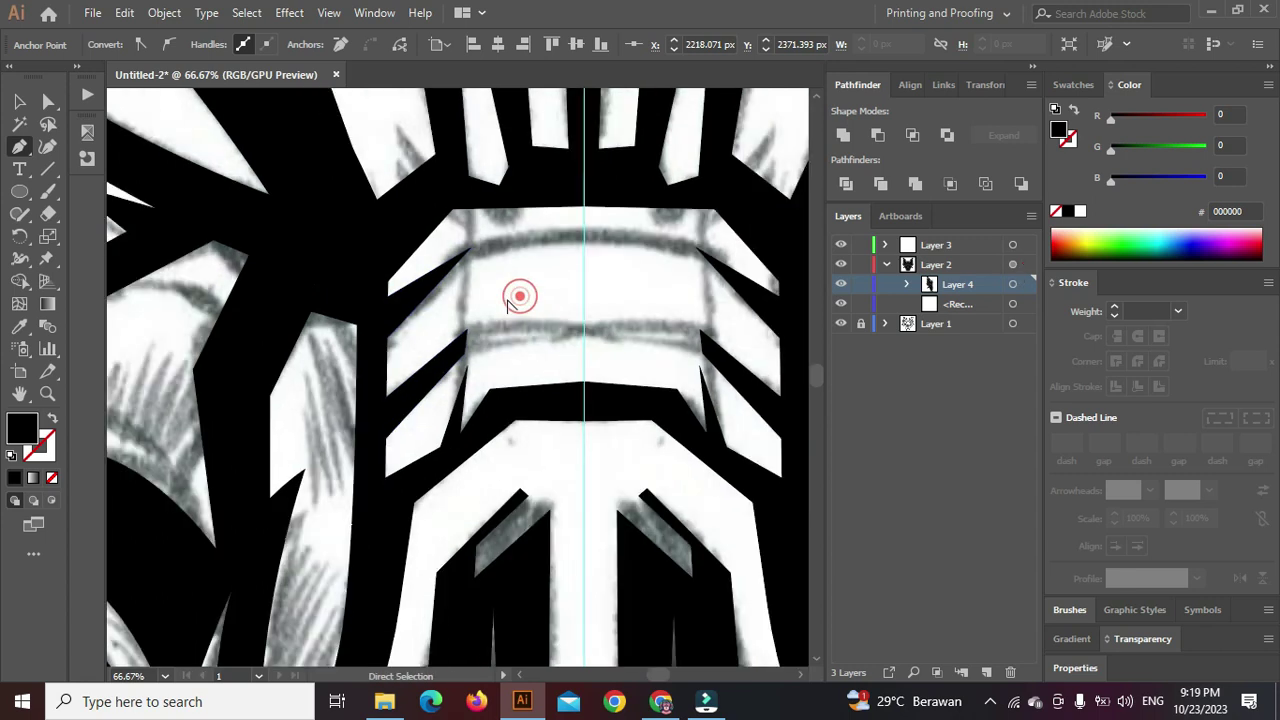
pyautogui.keyDown('ctrl'); pyautogui.click(517, 284); pyautogui.keyUp('ctrl')
pyautogui.scroll(-2, 517, 284)
pyautogui.scroll(2, 391, 337)
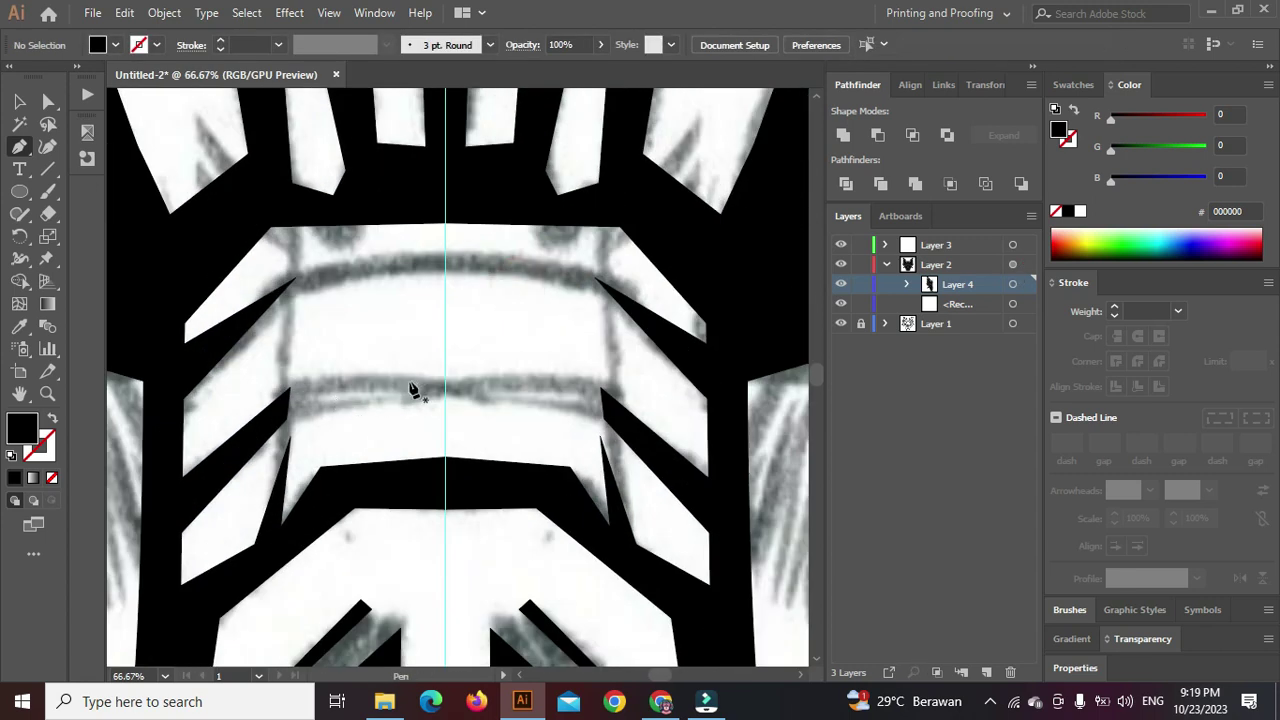
pyautogui.keyDown('ctrl'); pyautogui.click(287, 417); pyautogui.keyUp('ctrl')
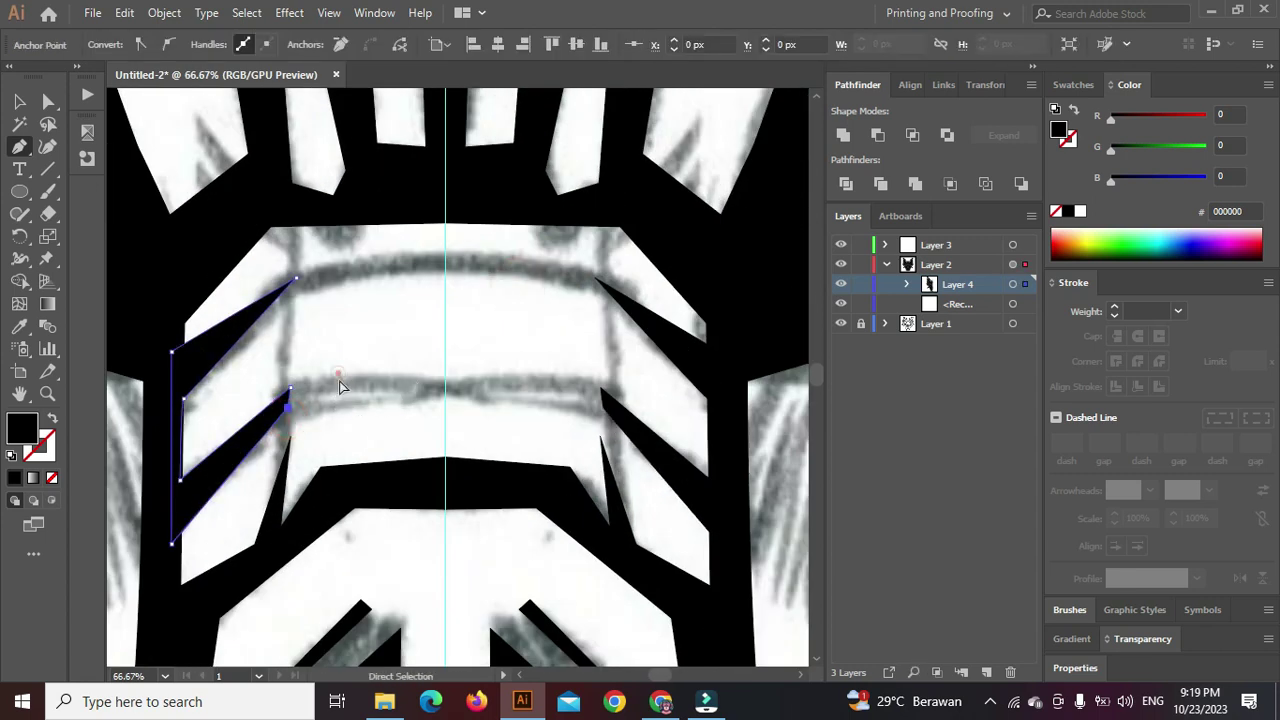
pyautogui.keyDown('ctrl'); pyautogui.click(338, 374); pyautogui.keyUp('ctrl')
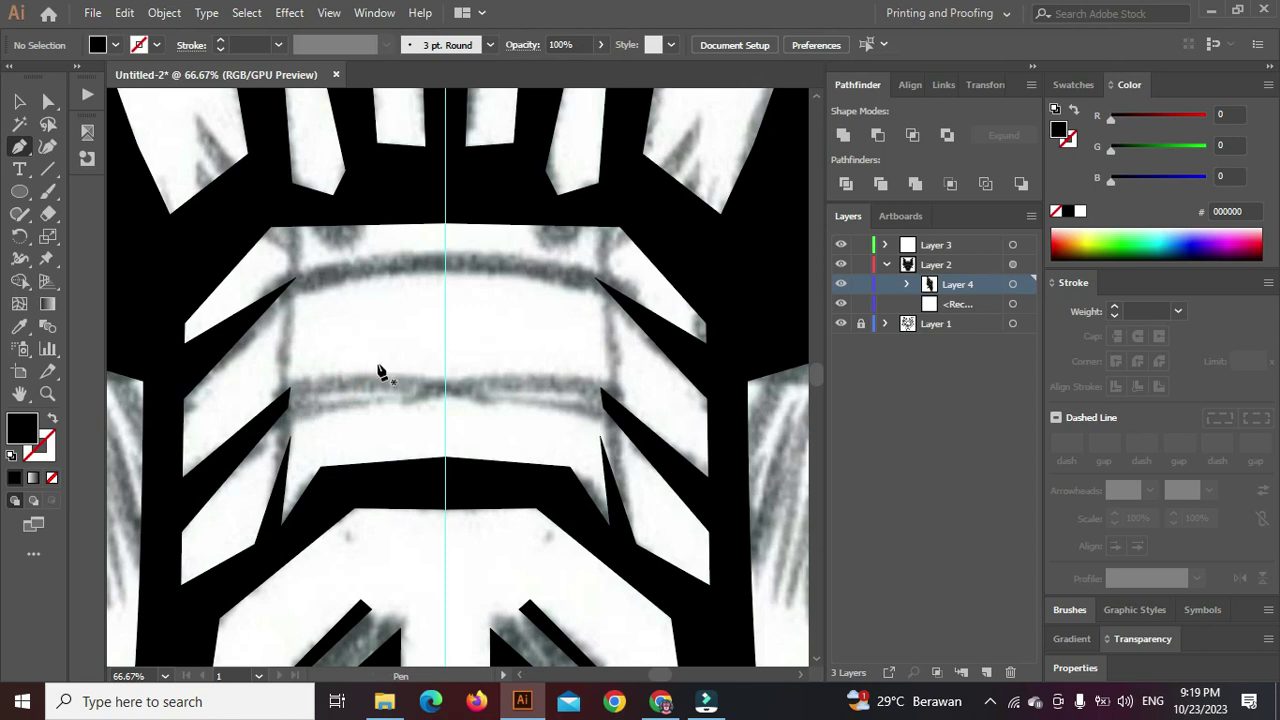
# Examine the inked snout and forehead with the Layer 1 sketch hidden, comparing them with the visible sketch
pyautogui.scroll(-3, 380, 372)
pyautogui.click(841, 324)
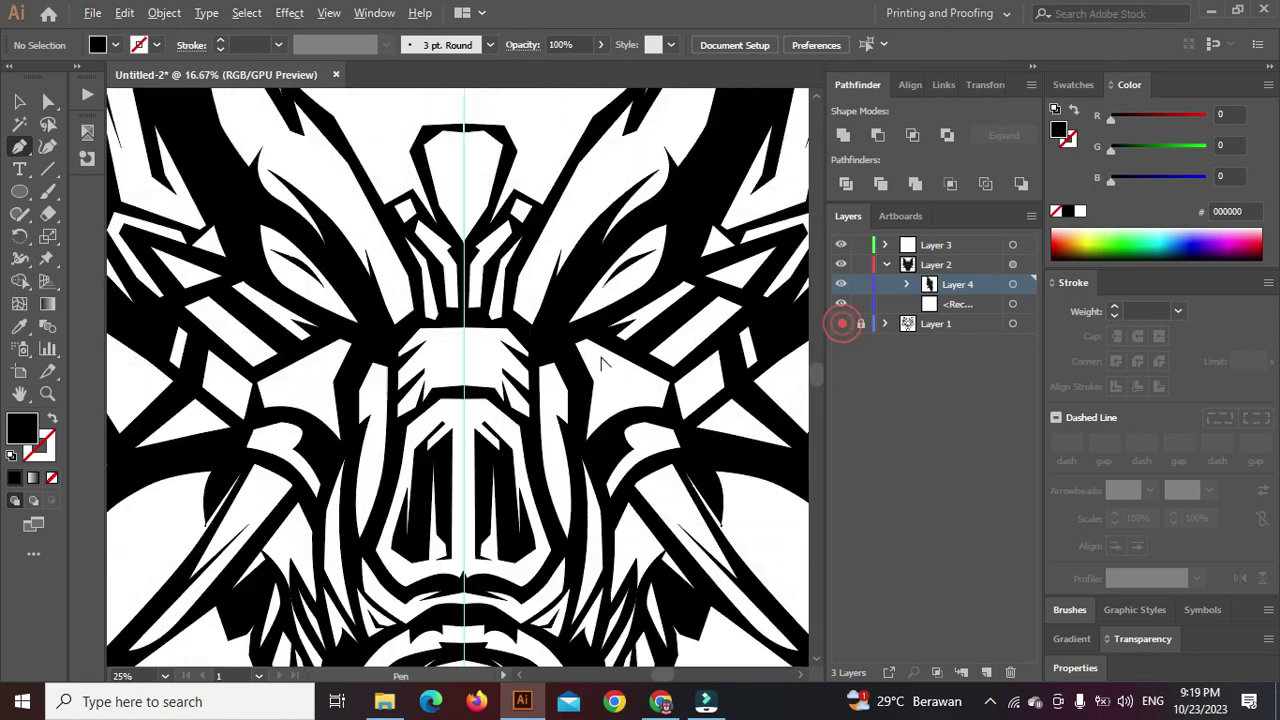
pyautogui.scroll(-2, 607, 366)
pyautogui.click(841, 324)
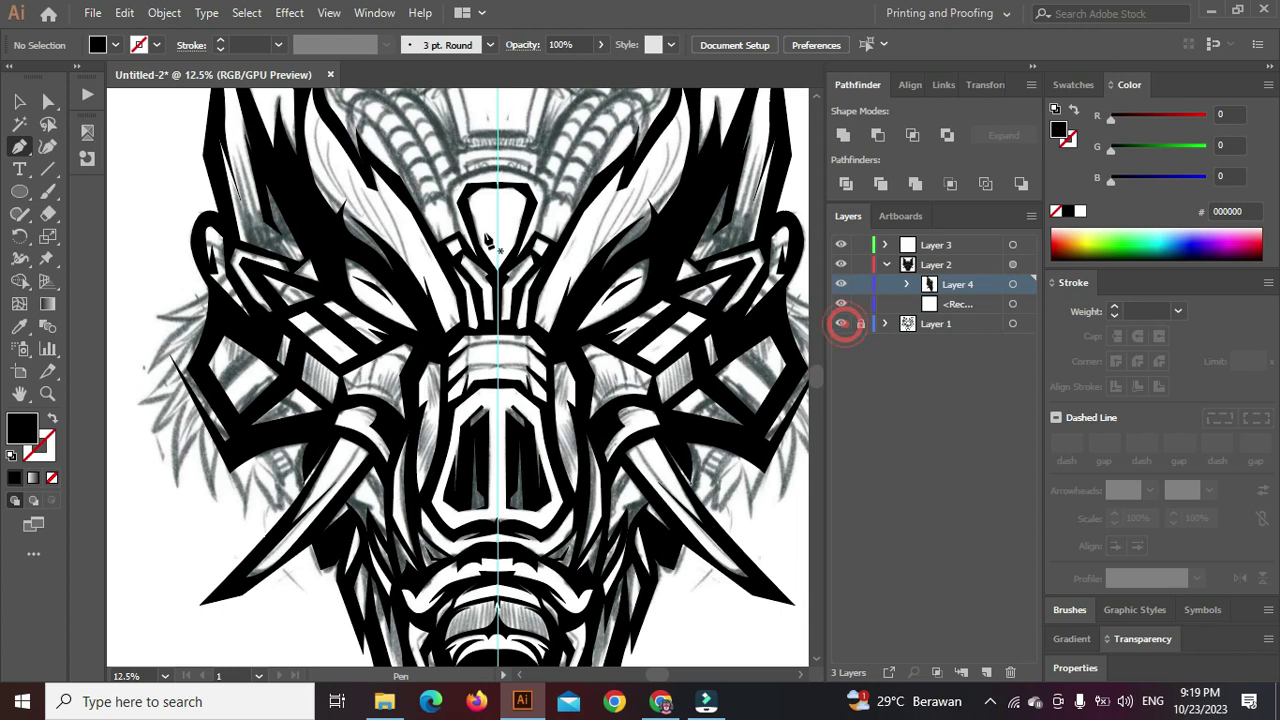
pyautogui.scroll(3, 476, 218)
pyautogui.moveTo(450, 206); pyautogui.dragTo(503, 354)
pyautogui.scroll(-3, 496, 350)
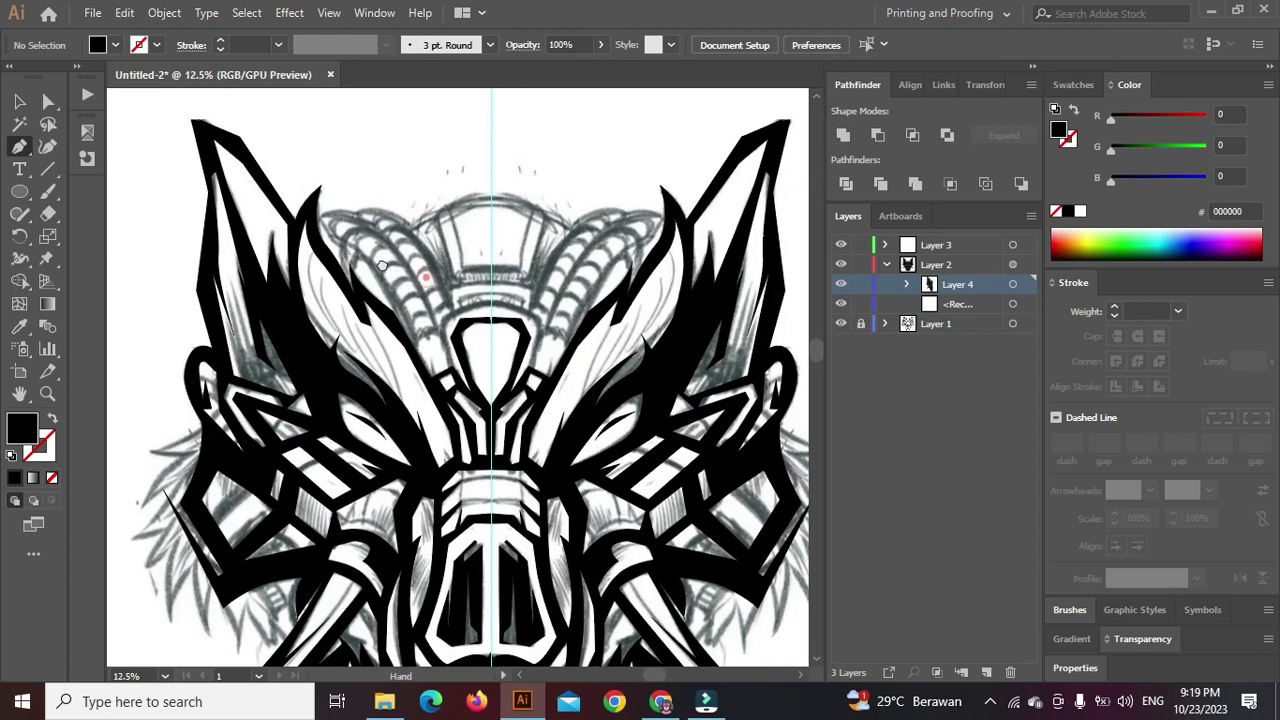
pyautogui.scroll(2, 388, 275)
pyautogui.scroll(-3, 325, 241)
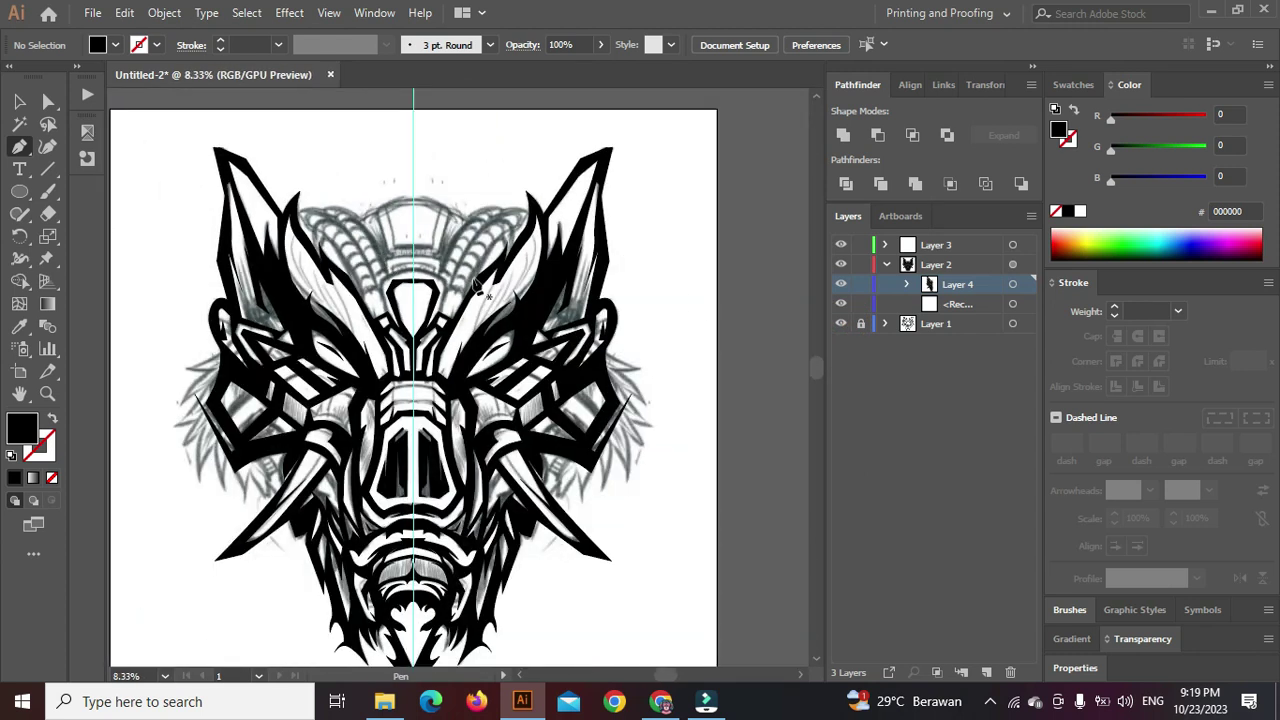
pyautogui.click(841, 324)
pyautogui.click(841, 324)
# With no fill and a black stroke, trace a new path over the left braids and along the headpiece's outer arch to the center guide
pyautogui.scroll(2, 297, 230)
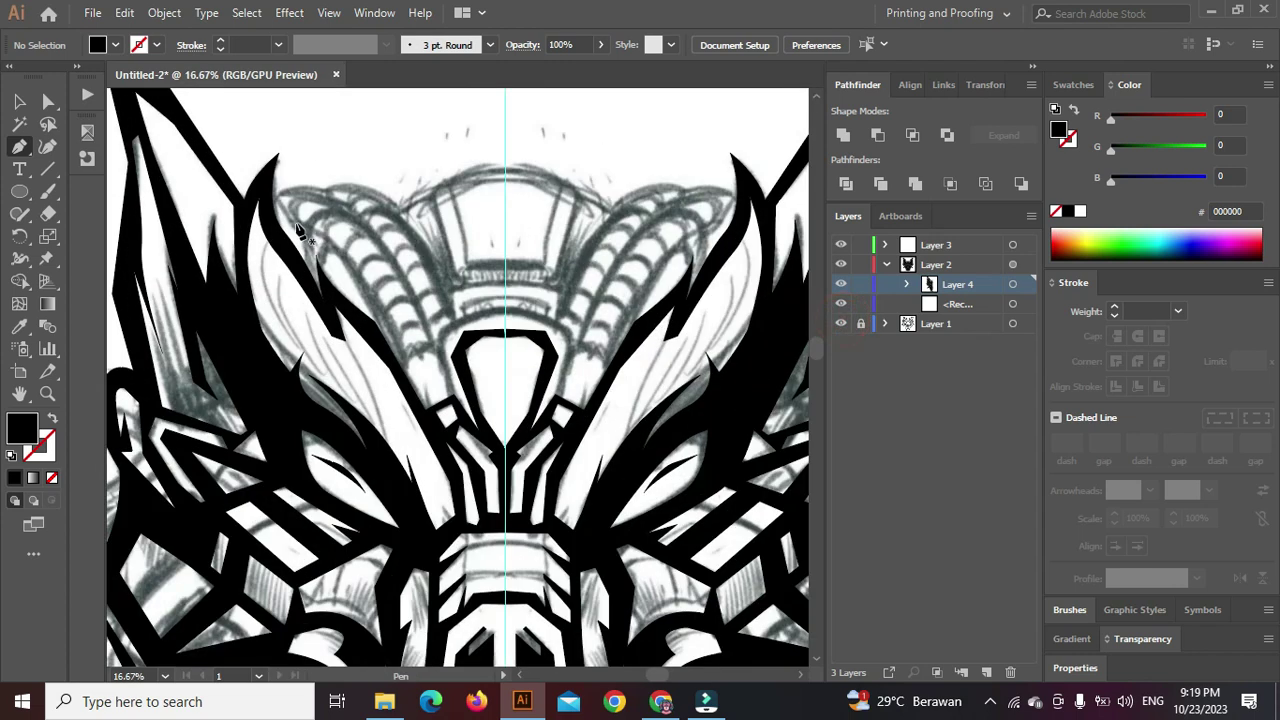
pyautogui.scroll(1, 297, 230)
pyautogui.click(259, 207)
pyautogui.moveTo(428, 234); pyautogui.dragTo(492, 260)
pyautogui.click(451, 295)
pyautogui.hotkey('shift', 'x')
pyautogui.click(397, 203)
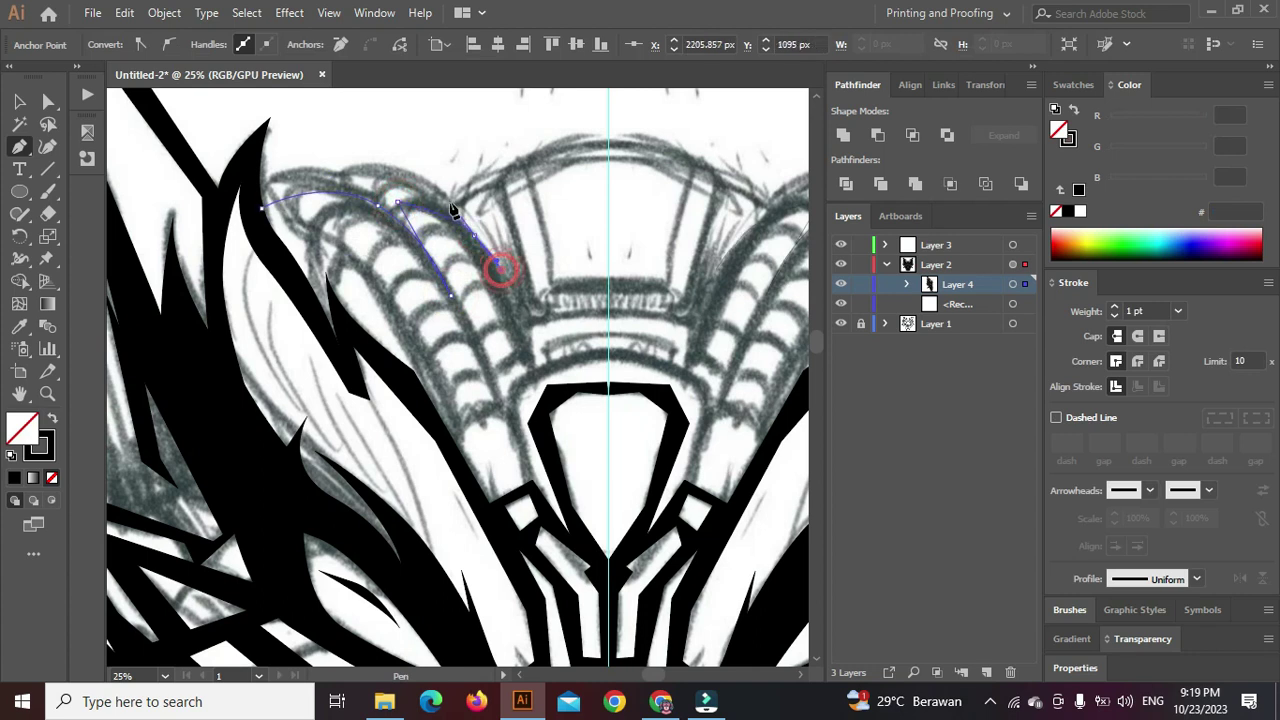
pyautogui.moveTo(510, 158); pyautogui.dragTo(548, 143)
pyautogui.hotkey('ctrl', 'space')
pyautogui.doubleClick(596, 136)
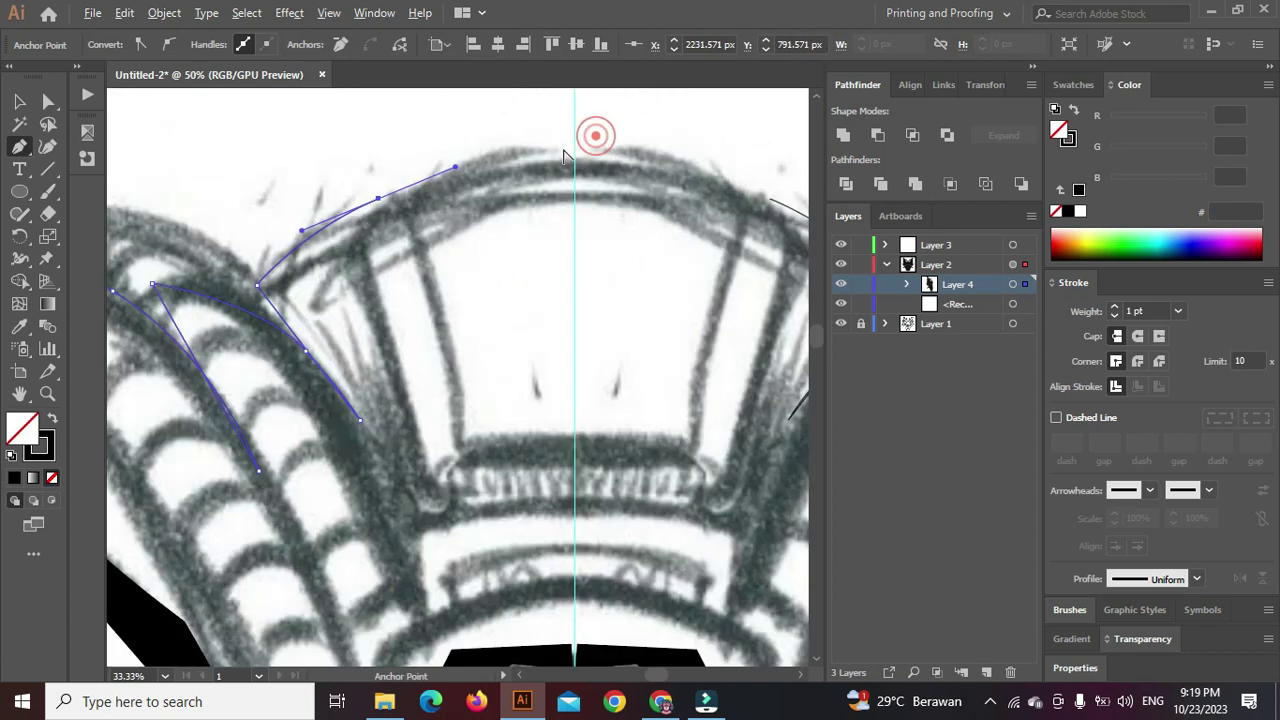
pyautogui.click(574, 155)
# Trace the headpiece's inner upper edge away from the center guide and slightly round its top corner
pyautogui.click(573, 205)
pyautogui.moveTo(470, 213); pyautogui.dragTo(443, 280)
pyautogui.moveTo(455, 323); pyautogui.dragTo(397, 248)
pyautogui.press('ctrl')
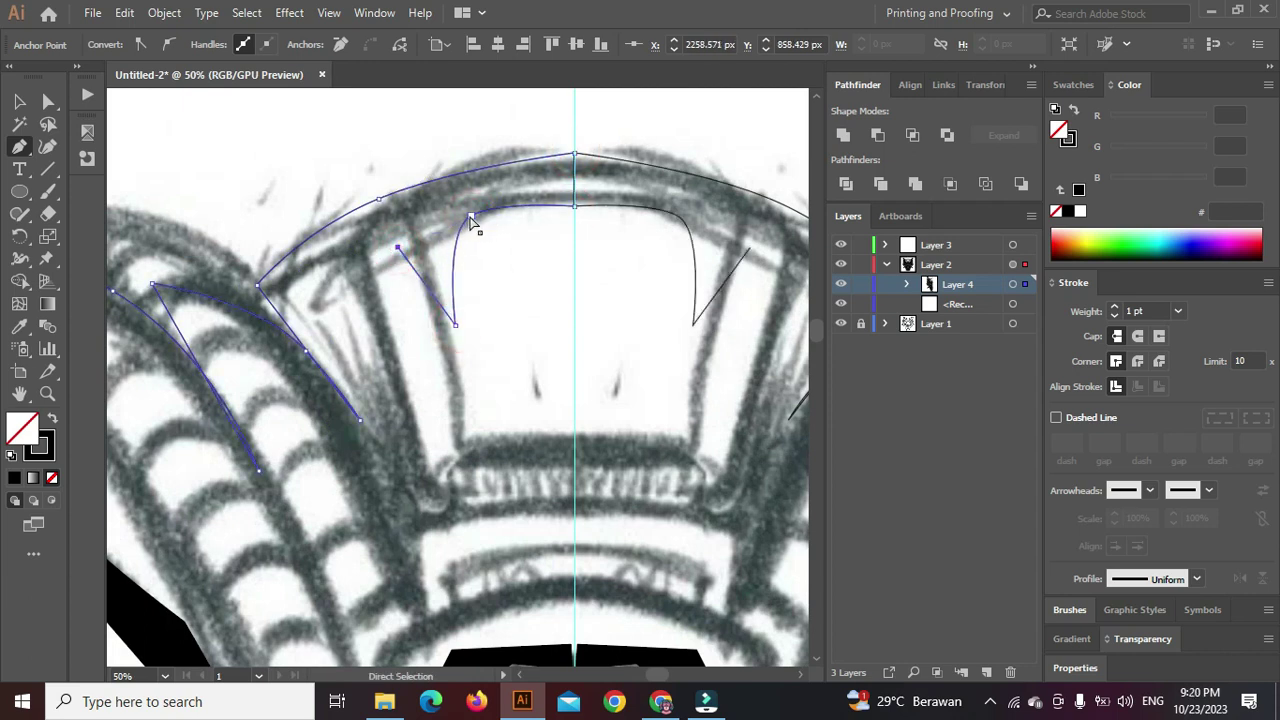
pyautogui.keyDown('alt'); pyautogui.click(471, 216); pyautogui.keyUp('alt')
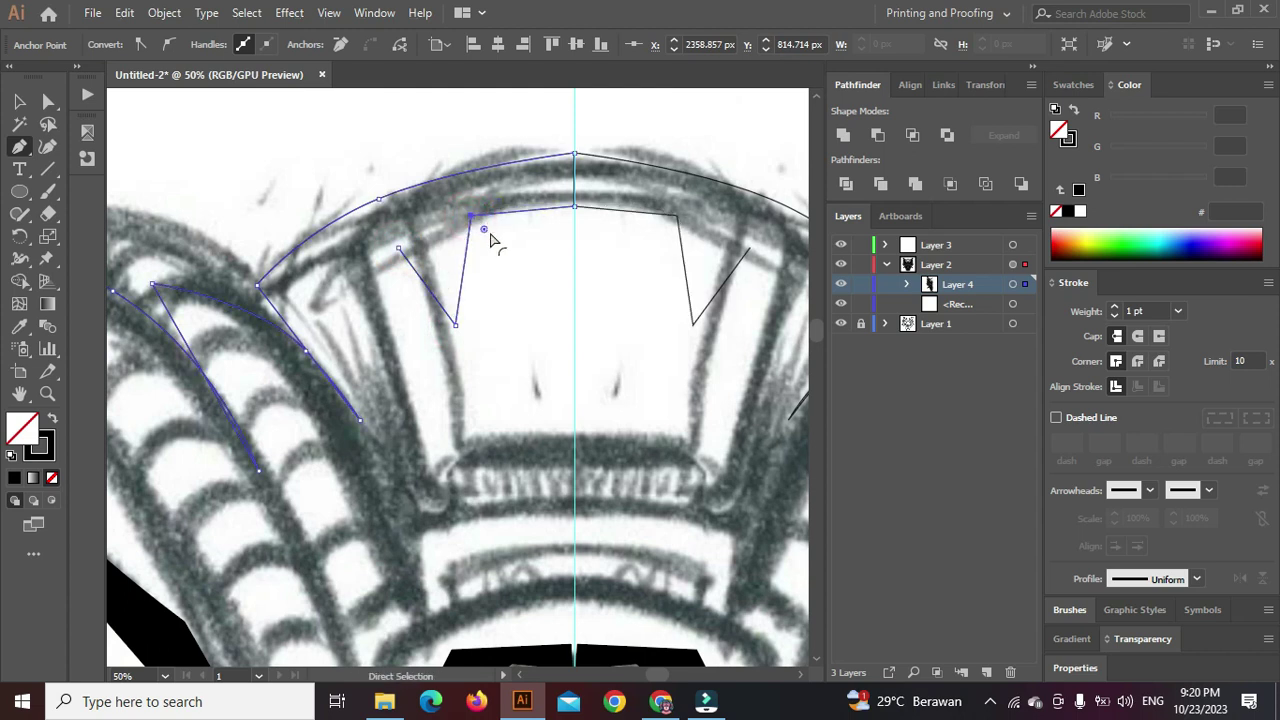
pyautogui.moveTo(521, 288); pyautogui.dragTo(523, 286)
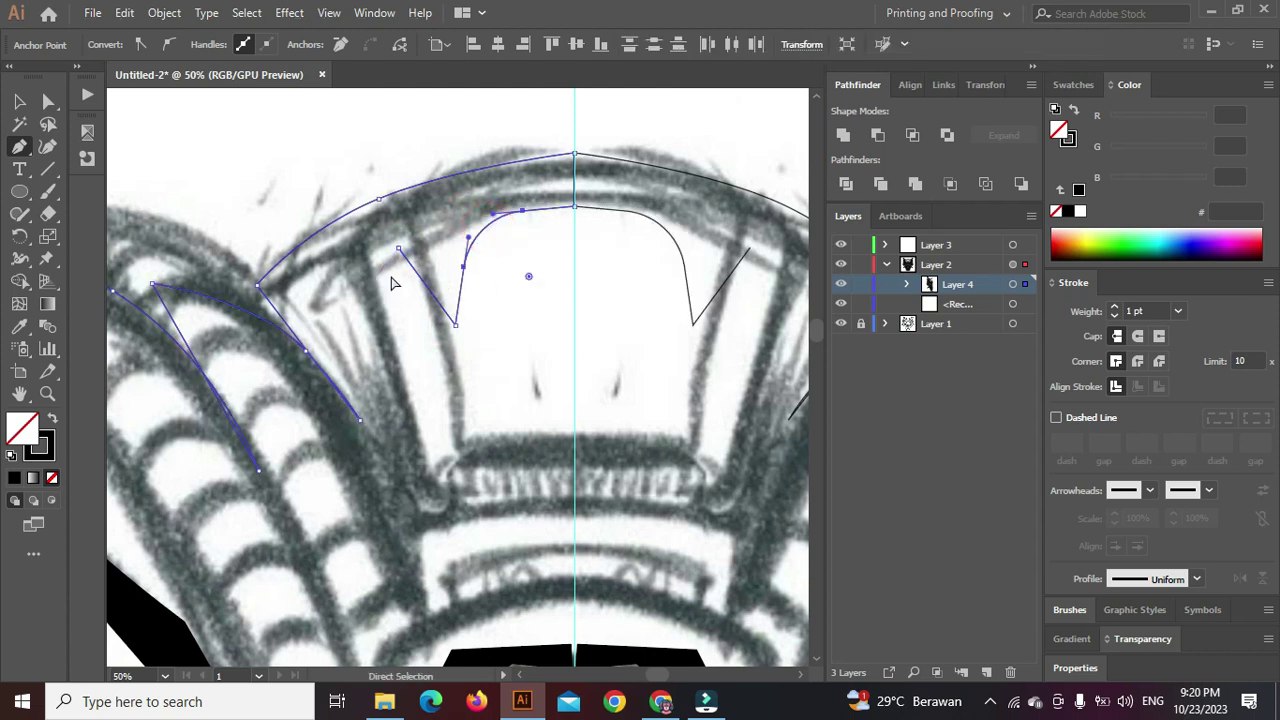
pyautogui.keyDown('alt'); pyautogui.click(471, 215); pyautogui.keyUp('alt')
pyautogui.hotkey('ctrl', 'z')
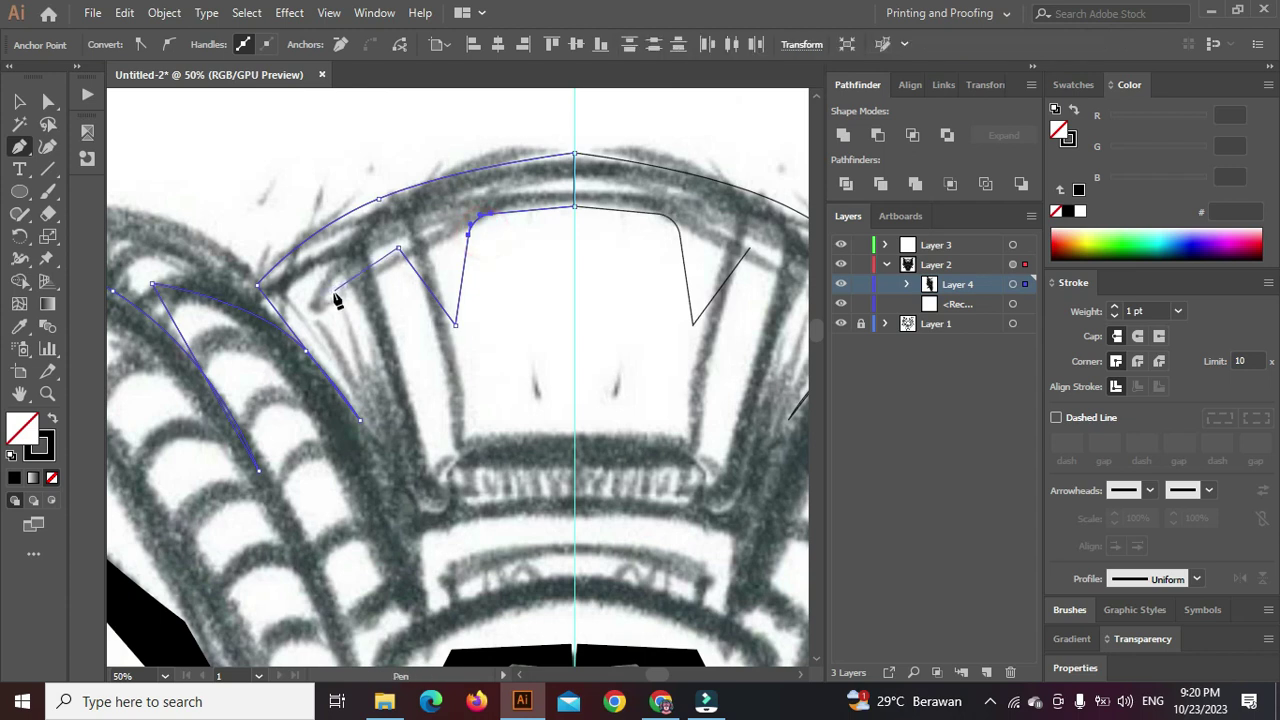
# Continue the path with pointed spikes down the headpiece's side and a curved lower edge with a spike reaching the center guide
pyautogui.click(433, 418)
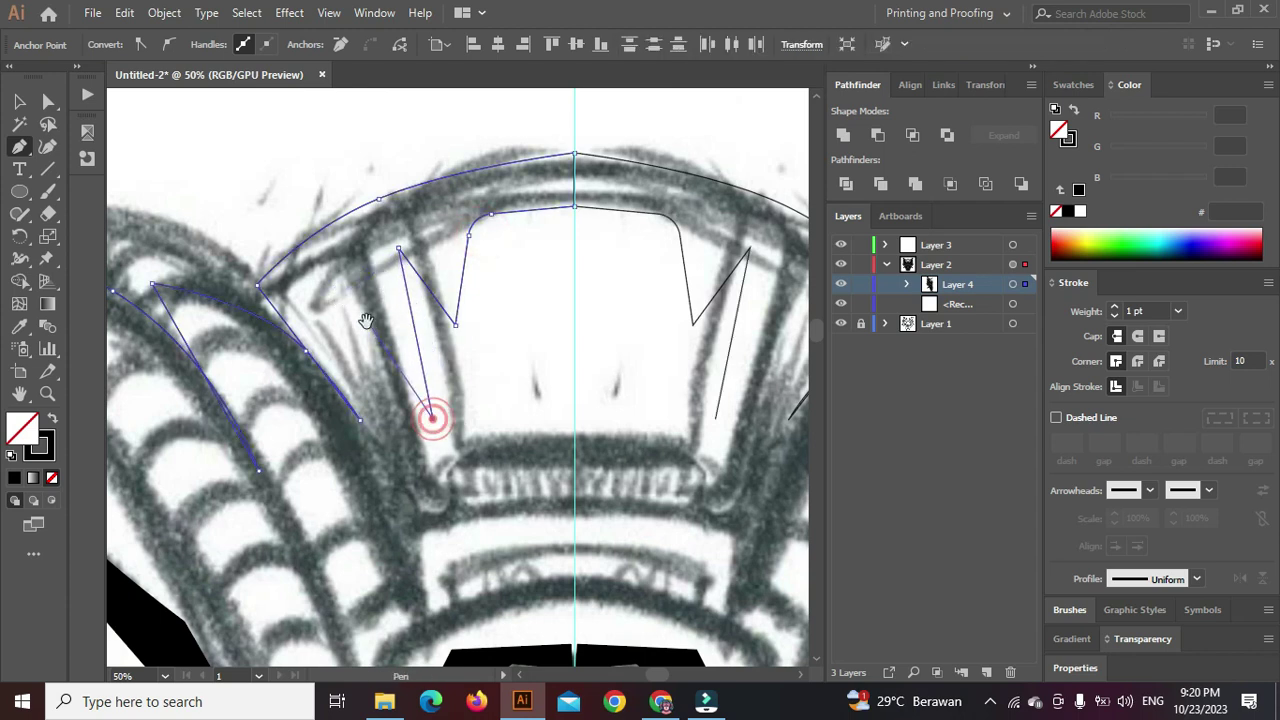
pyautogui.scroll(-1, 429, 414)
pyautogui.click(352, 266)
pyautogui.click(447, 471)
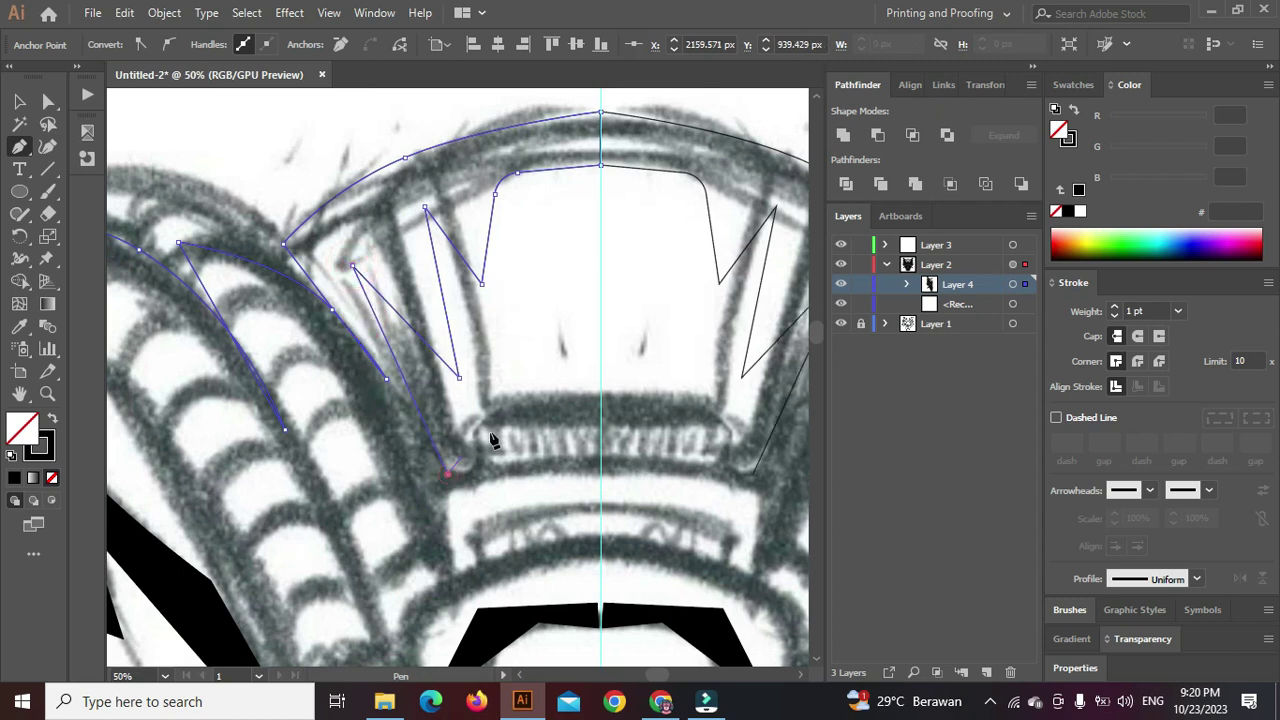
pyautogui.moveTo(500, 397); pyautogui.dragTo(547, 375)
pyautogui.click(563, 327)
pyautogui.click(563, 366)
pyautogui.click(601, 302)
# Trace the left half of the curved panel beneath the headpiece's ribbed trim, starting and ending on the center guide
pyautogui.scroll(-1, 606, 440)
pyautogui.click(601, 448)
pyautogui.scroll(-1, 554, 449)
pyautogui.click(476, 444)
pyautogui.click(474, 523)
pyautogui.moveTo(625, 466); pyautogui.dragTo(626, 540)
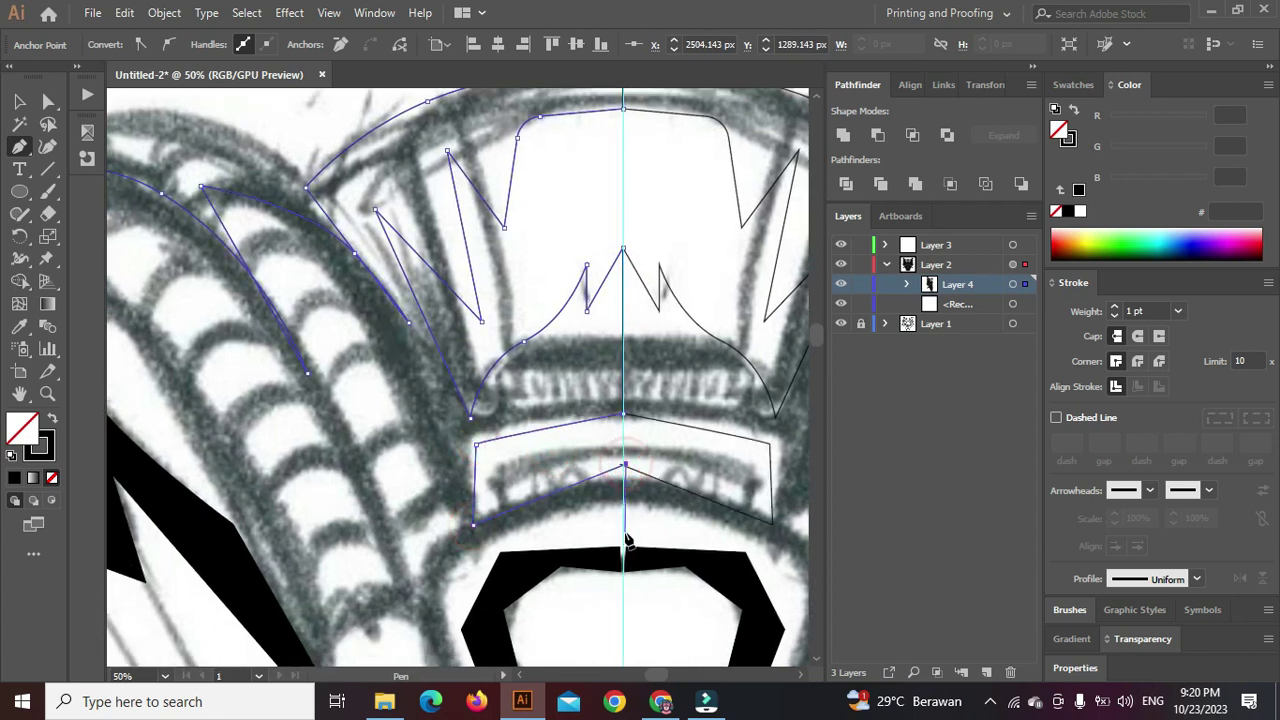
pyautogui.scroll(1, 626, 533)
pyautogui.moveTo(624, 466); pyautogui.dragTo(626, 523)
# Continue the path from the center guide around the left half of the forehead gem's outer band and down its side
pyautogui.click(623, 514)
pyautogui.moveTo(477, 543); pyautogui.dragTo(566, 411)
pyautogui.moveTo(493, 446); pyautogui.dragTo(470, 476)
pyautogui.scroll(-3, 466, 490)
pyautogui.moveTo(492, 551); pyautogui.dragTo(474, 517)
pyautogui.scroll(1, 470, 517)
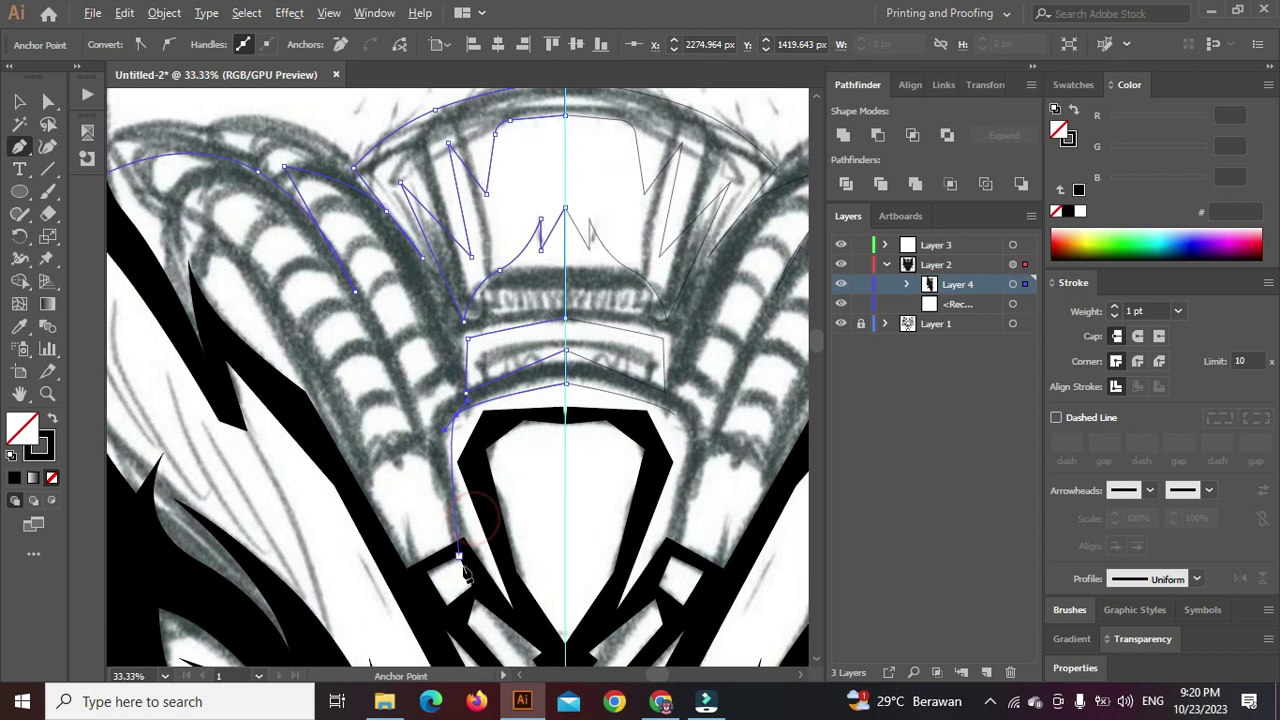
pyautogui.click(464, 548)
# Trace around the small block beside the forehead gem and continue up the outer edge of the left braids
pyautogui.click(424, 457)
pyautogui.click(371, 474)
pyautogui.click(370, 540)
pyautogui.click(291, 379)
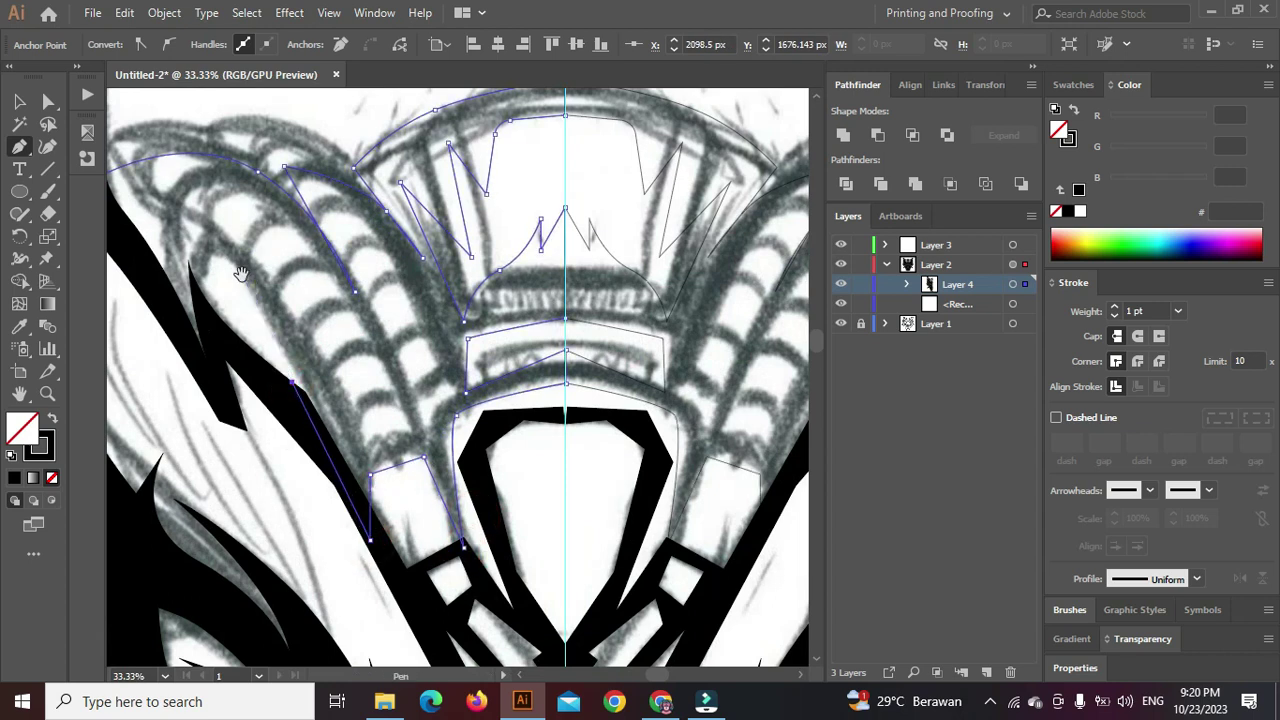
pyautogui.moveTo(241, 274); pyautogui.dragTo(327, 383)
# Curve the path around the upper end of the left braids and close it at its starting anchor
pyautogui.click(306, 357)
pyautogui.click(223, 348)
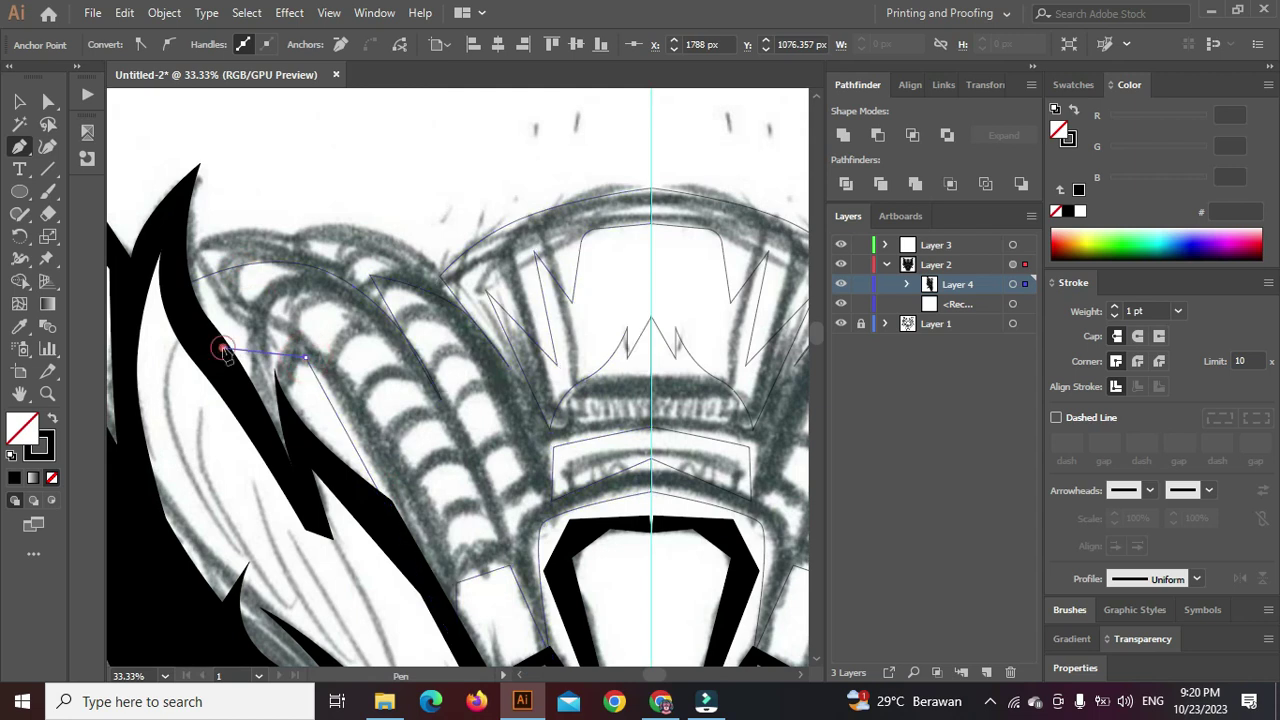
pyautogui.hotkey('ctrl', 'z')
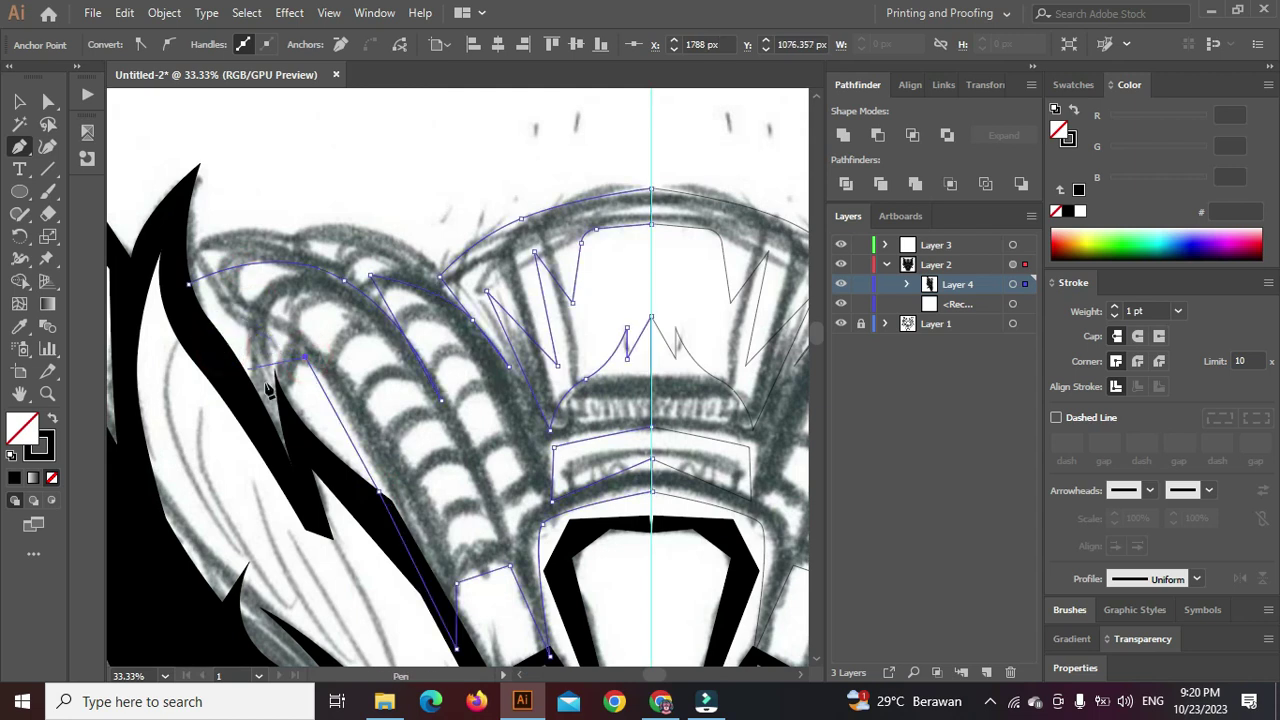
pyautogui.click(270, 310)
pyautogui.click(214, 327)
pyautogui.keyDown('ctrl'); pyautogui.click(272, 310); pyautogui.keyUp('ctrl')
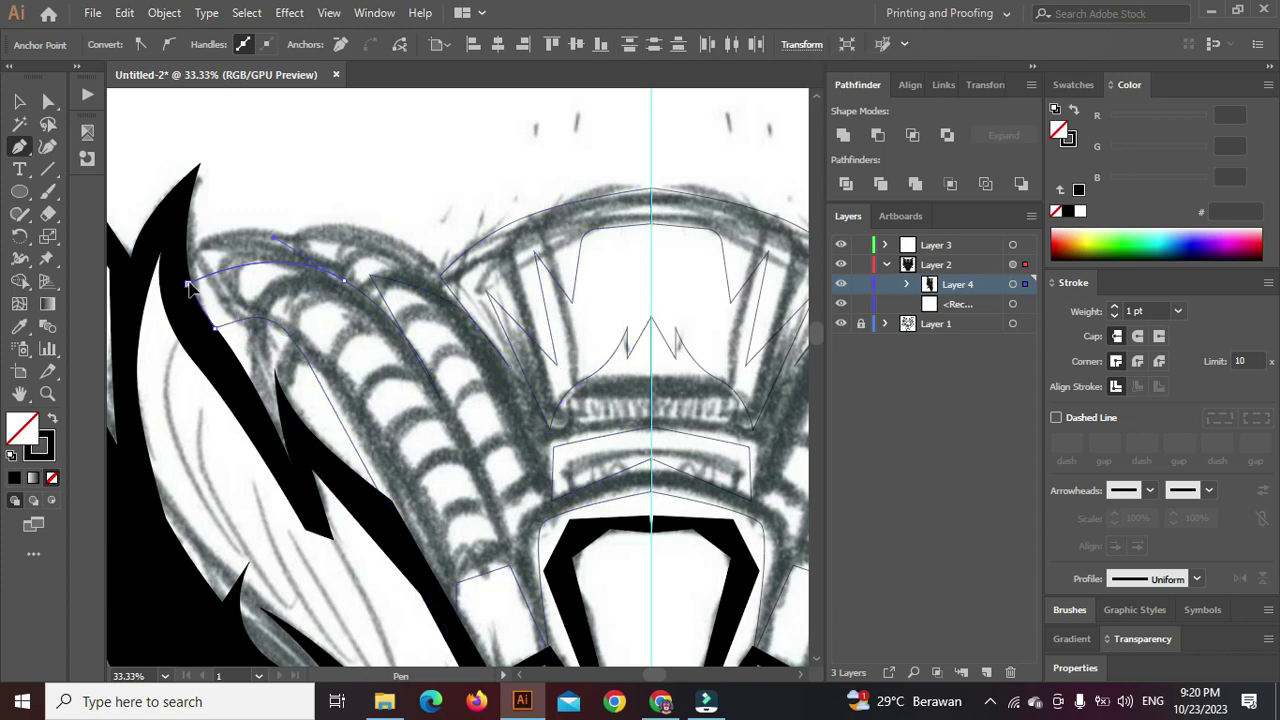
pyautogui.click(189, 284)
# Adjust the anchor points along the outer edge of the left braids' outline
pyautogui.scroll(-1, 306, 325)
pyautogui.scroll(1, 337, 365)
pyautogui.hotkey('ctrl', '+')
pyautogui.keyDown('ctrl'); pyautogui.click(295, 347); pyautogui.keyUp('ctrl')
pyautogui.keyDown('ctrl'); pyautogui.click(367, 478); pyautogui.keyUp('ctrl')
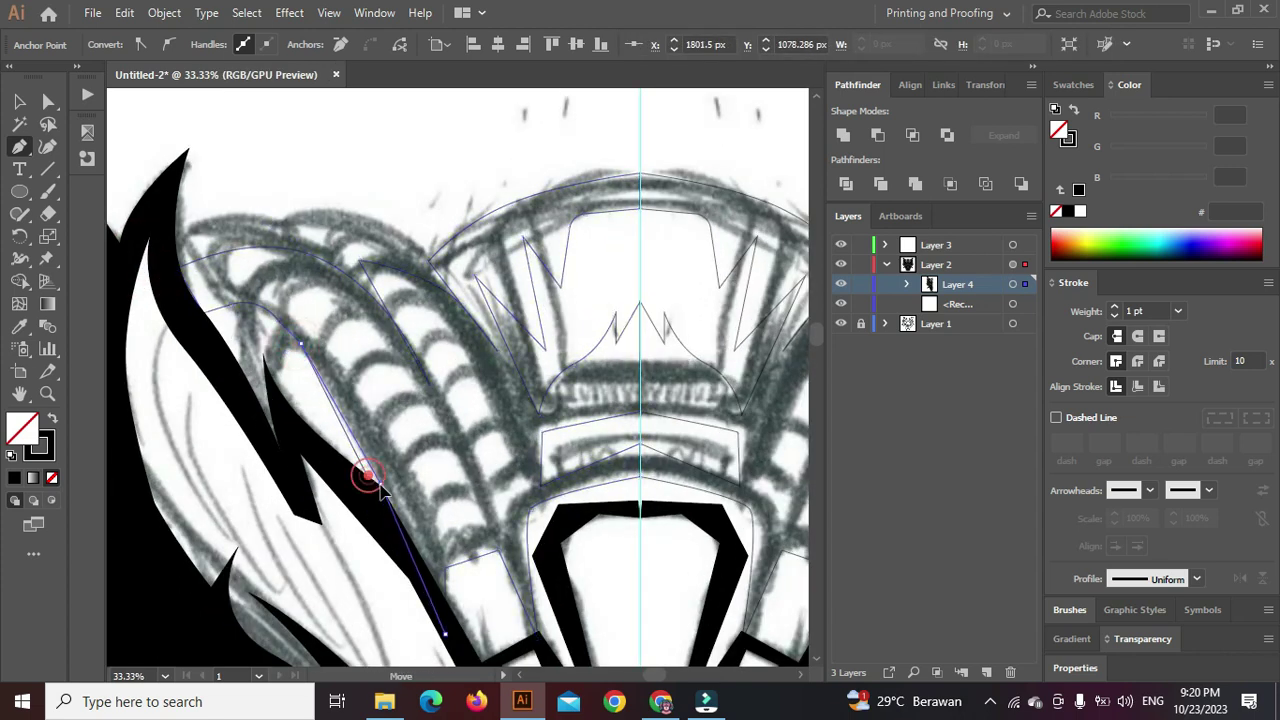
pyautogui.scroll(-2, 430, 474)
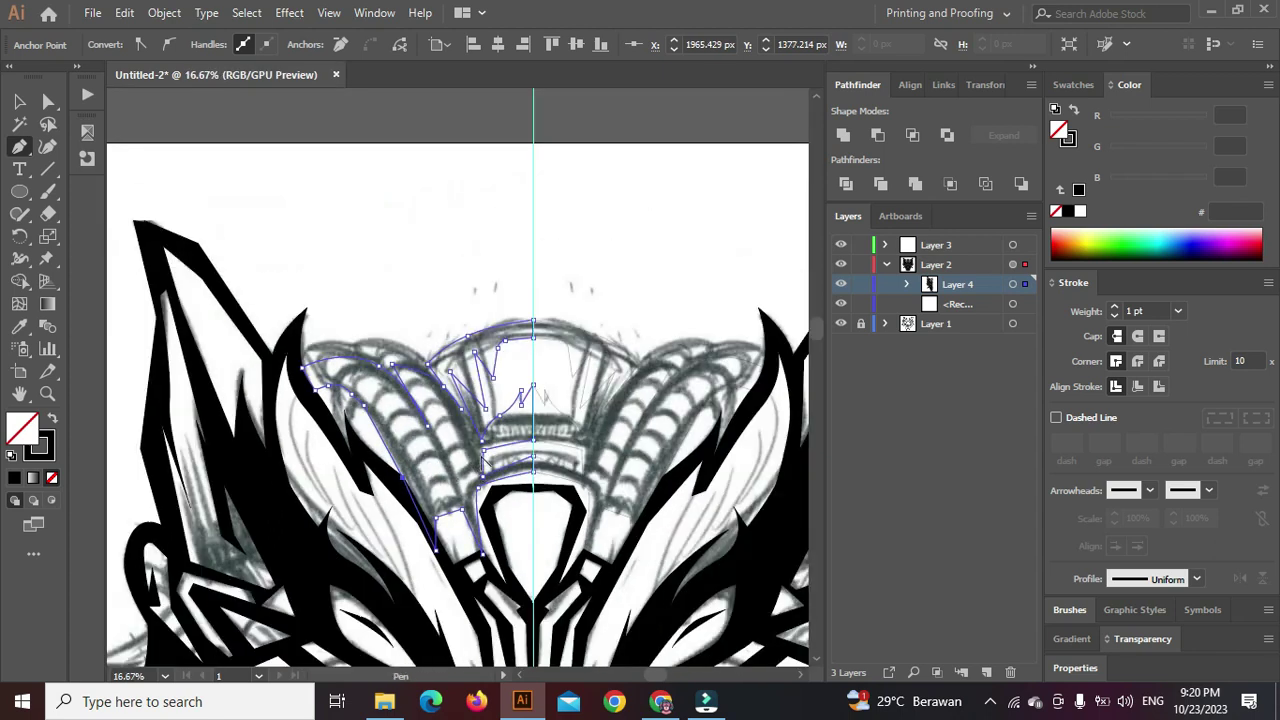
# Move the two center anchors of the forehead gem's black frame onto the center guide to close the gap
pyautogui.scroll(3, 488, 462)
pyautogui.scroll(3, 617, 537)
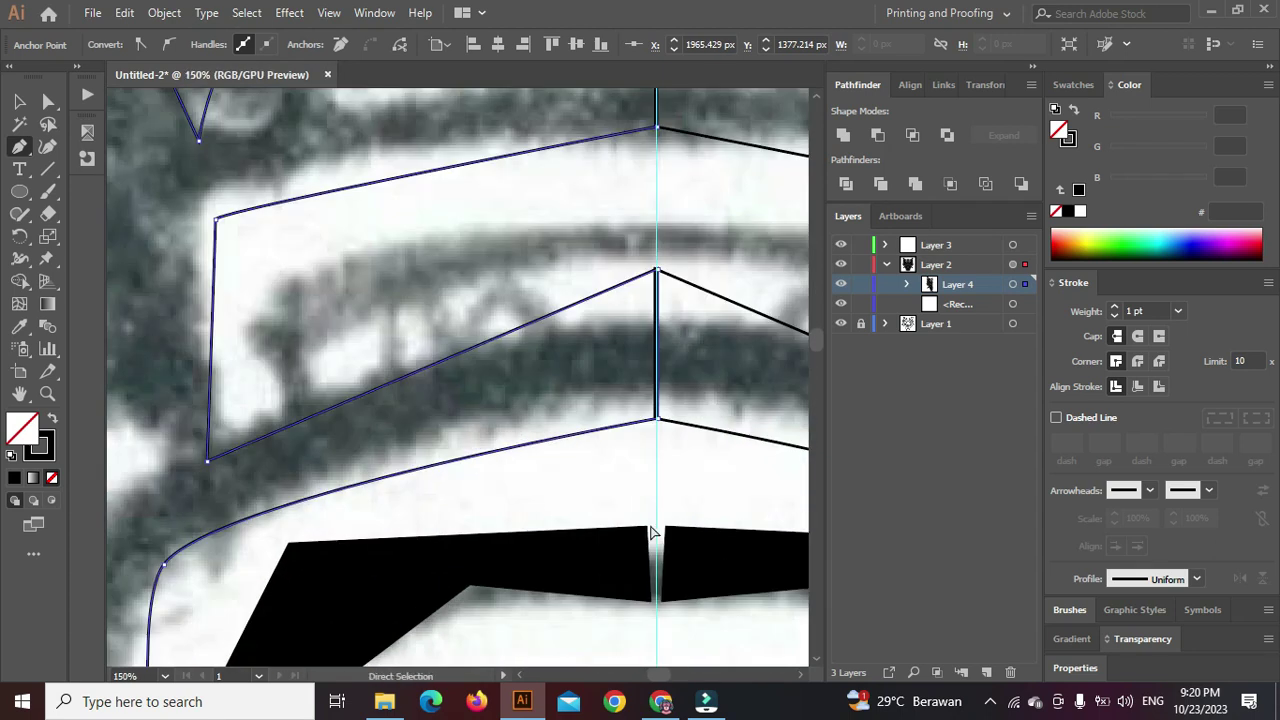
pyautogui.click(651, 533)
pyautogui.moveTo(649, 529); pyautogui.dragTo(654, 521)
pyautogui.moveTo(651, 607); pyautogui.dragTo(659, 610)
pyautogui.scroll(-3, 657, 616)
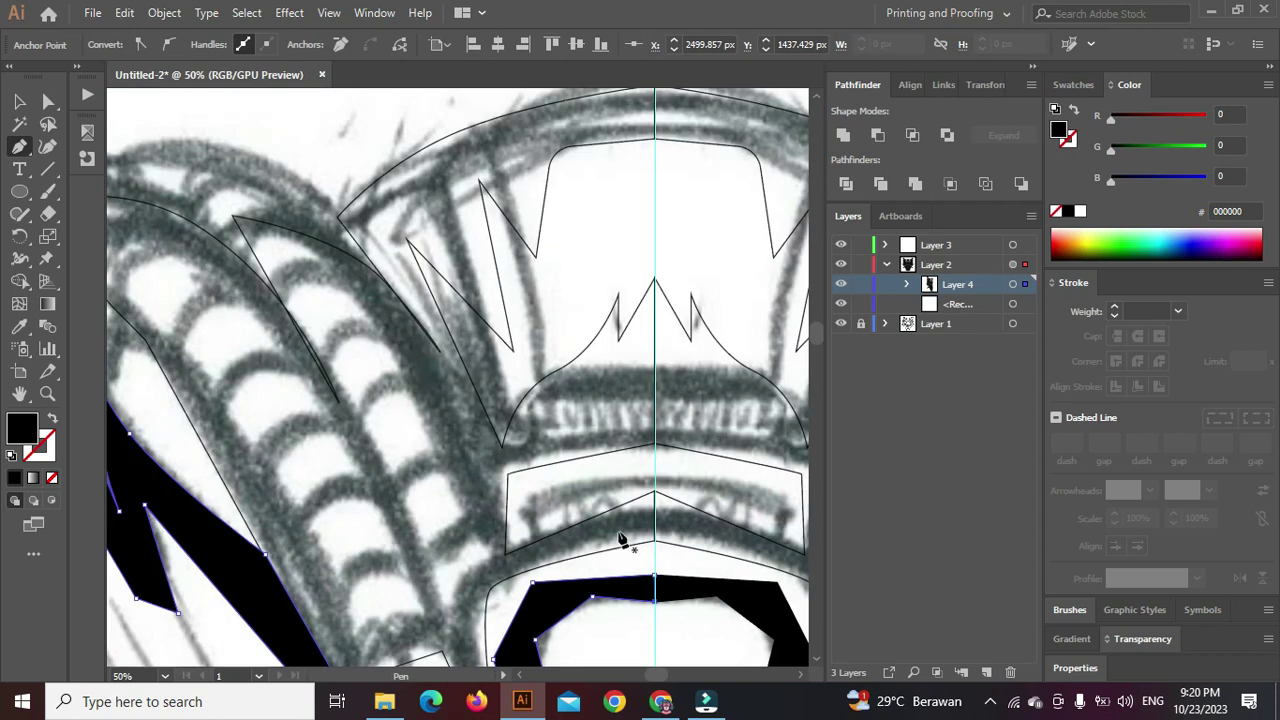
# Give the traced headpiece path a black fill with no stroke, and deselect it
pyautogui.scroll(-2, 610, 539)
pyautogui.keyDown('ctrl'); pyautogui.click(564, 475); pyautogui.keyUp('ctrl')
pyautogui.scroll(-5, 565, 483)
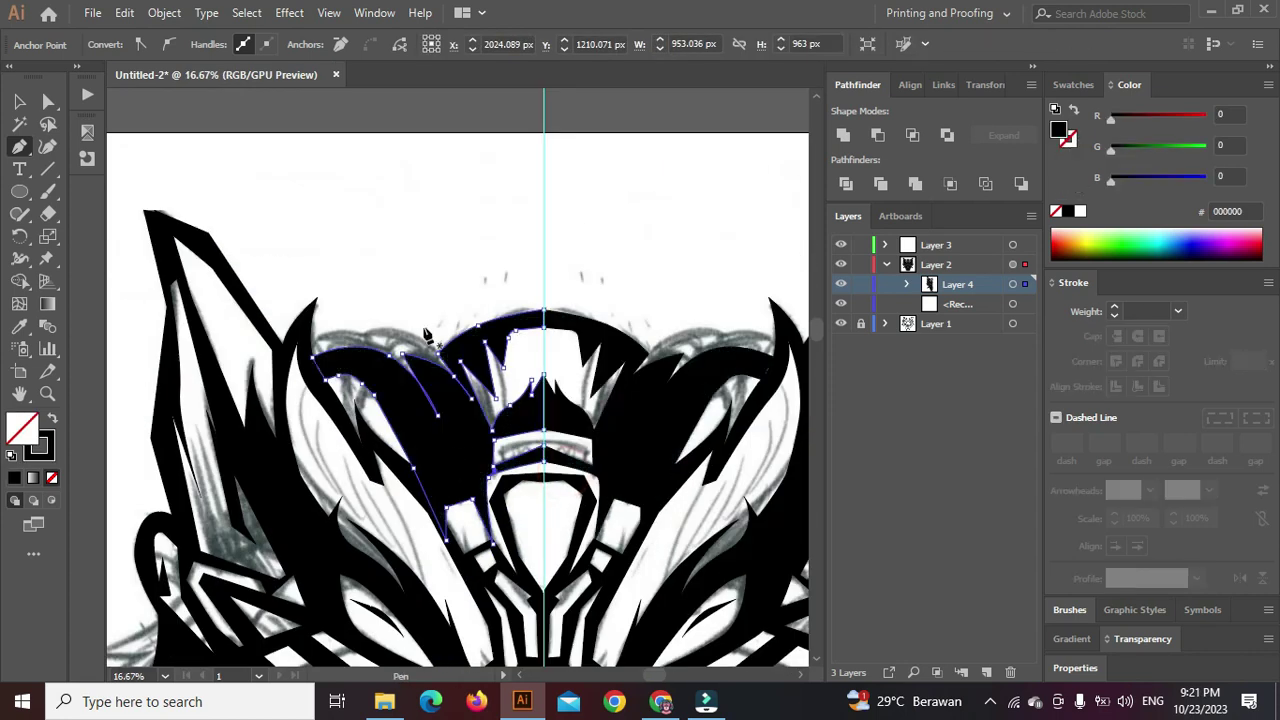
pyautogui.keyDown('ctrl'); pyautogui.click(427, 238); pyautogui.keyUp('ctrl')
pyautogui.scroll(-1, 430, 250)
# Hide the sketch on Layer 1 to examine the inked boar head, and show the sketch again
pyautogui.click(841, 324)
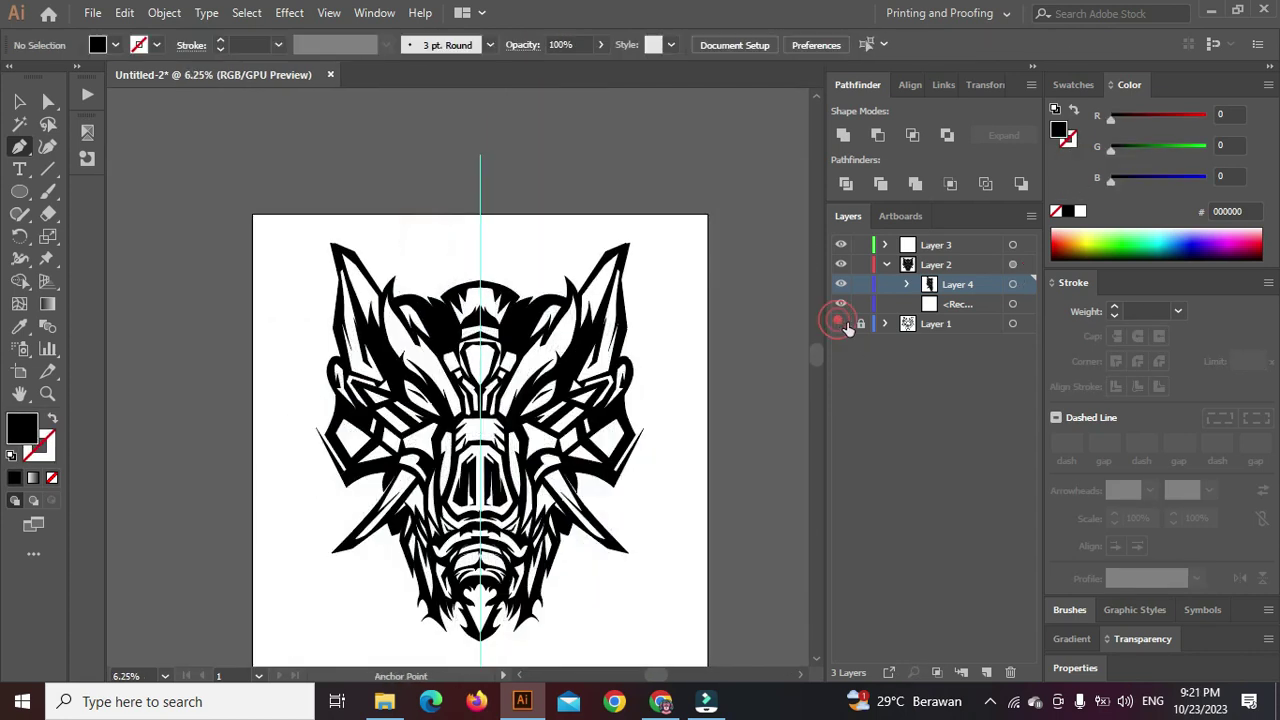
pyautogui.scroll(-2, 550, 308)
pyautogui.scroll(5, 486, 345)
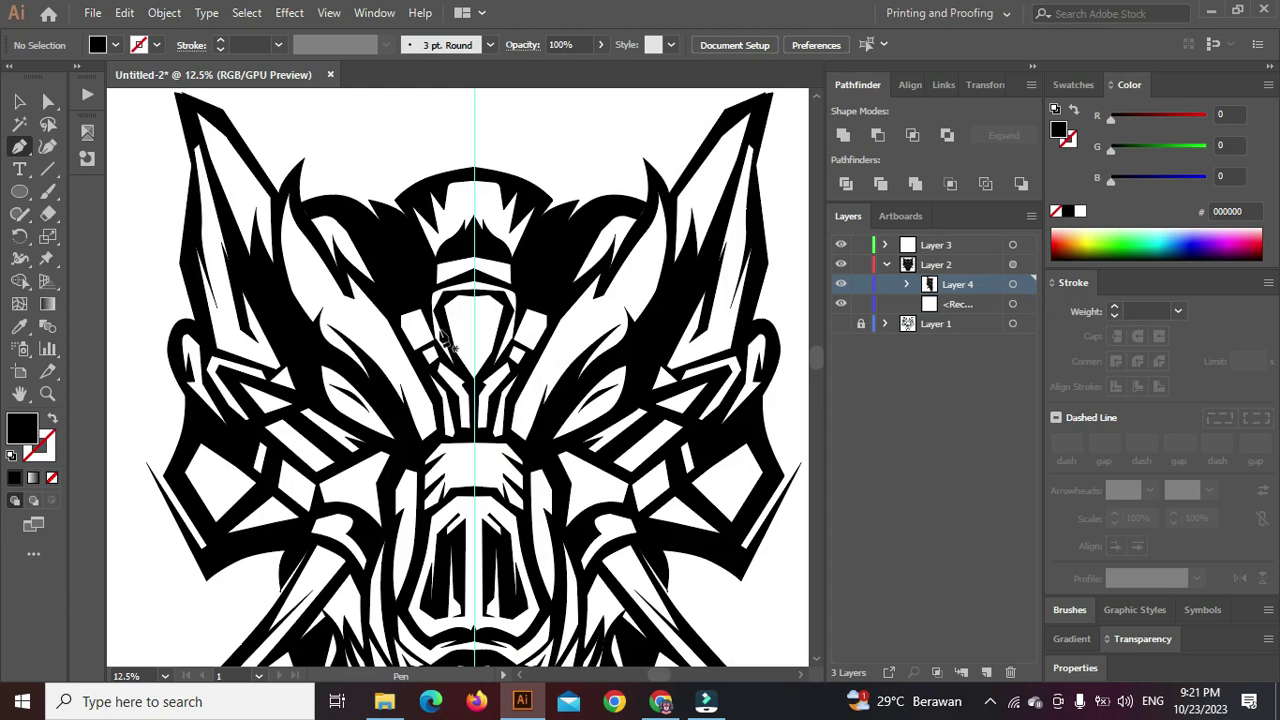
pyautogui.scroll(-6, 405, 332)
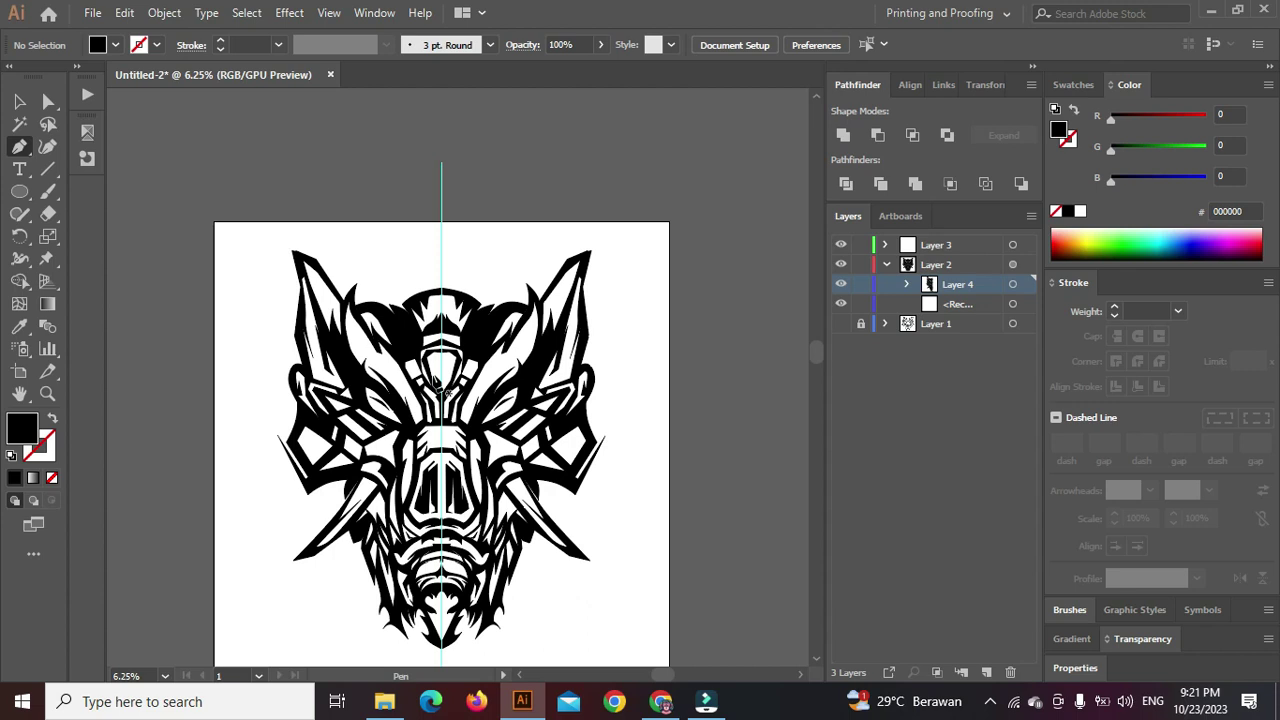
pyautogui.click(841, 323)
# Draw a small black curved shape along the left cheek's outer edge, from beneath the ear down to the cheek spike
pyautogui.scroll(2, 290, 400)
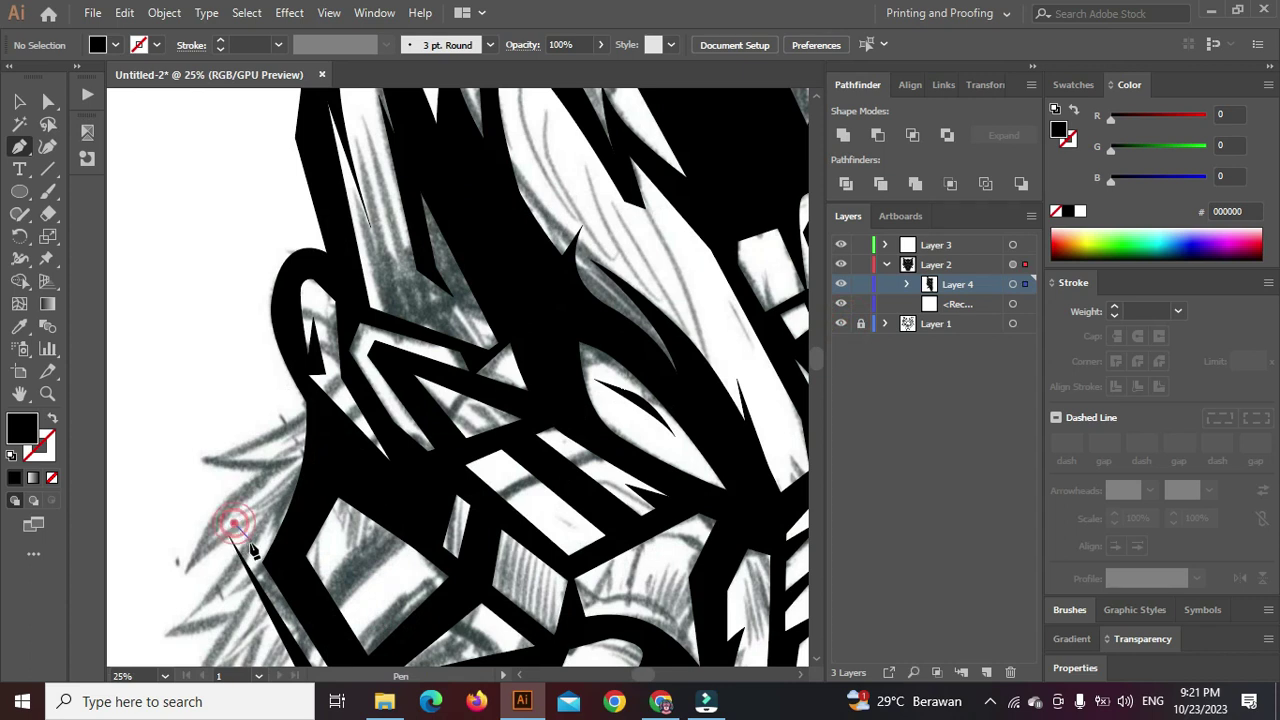
pyautogui.click(233, 522)
pyautogui.click(253, 550)
pyautogui.moveTo(300, 400); pyautogui.dragTo(240, 523)
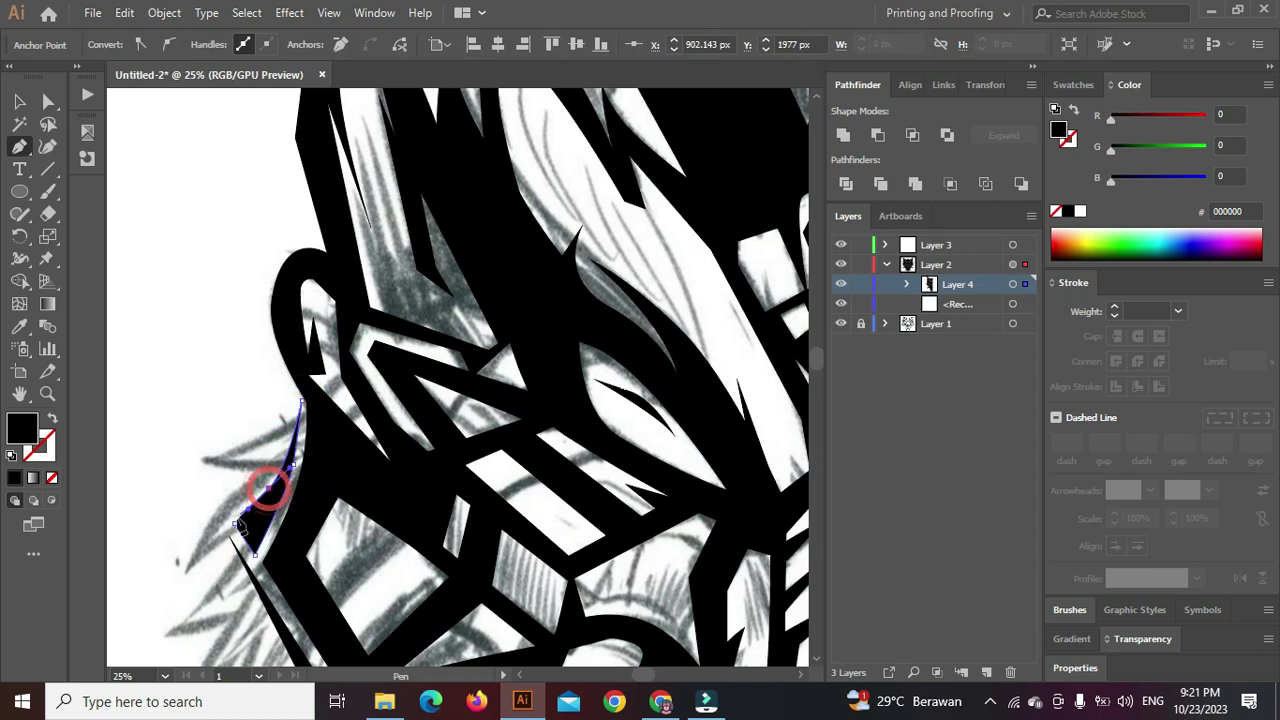
pyautogui.keyDown('ctrl'); pyautogui.click(229, 503); pyautogui.keyUp('ctrl')
pyautogui.scroll(-3, 228, 503)
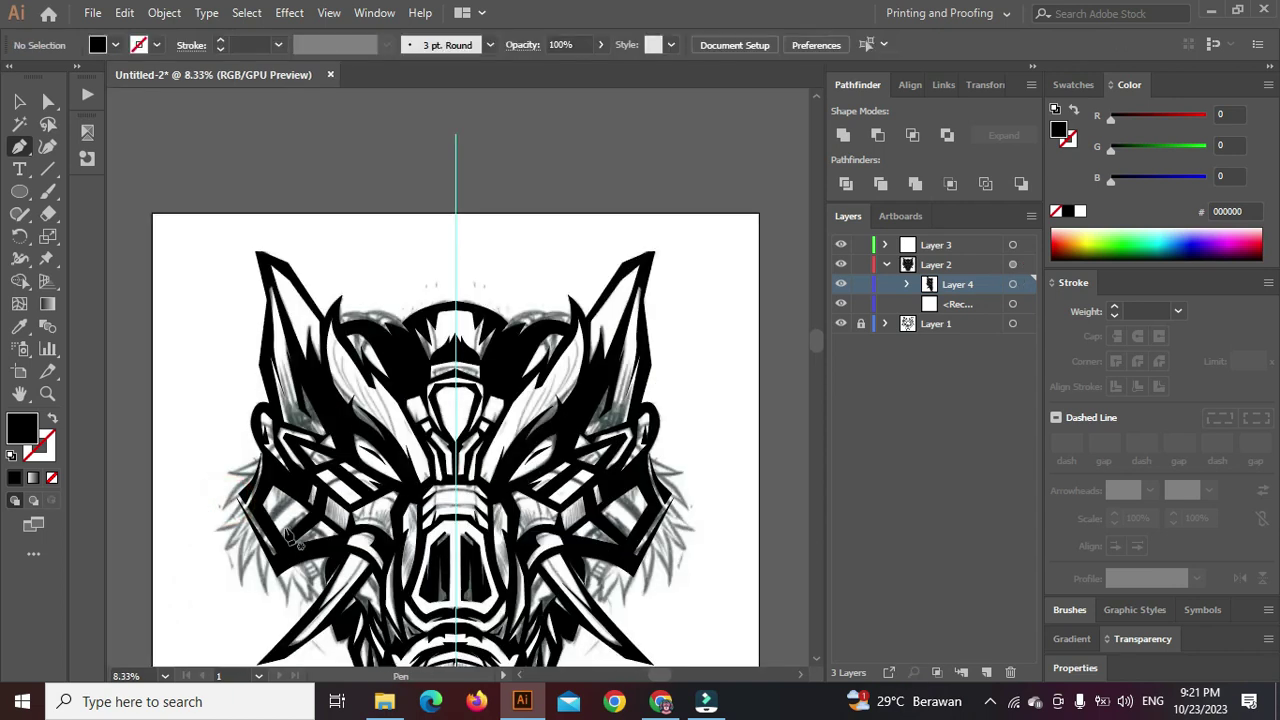
# Hide Layer 1 with the sketch and Layer 3 with the center guide, leaving only the inked artwork
pyautogui.click(842, 326)
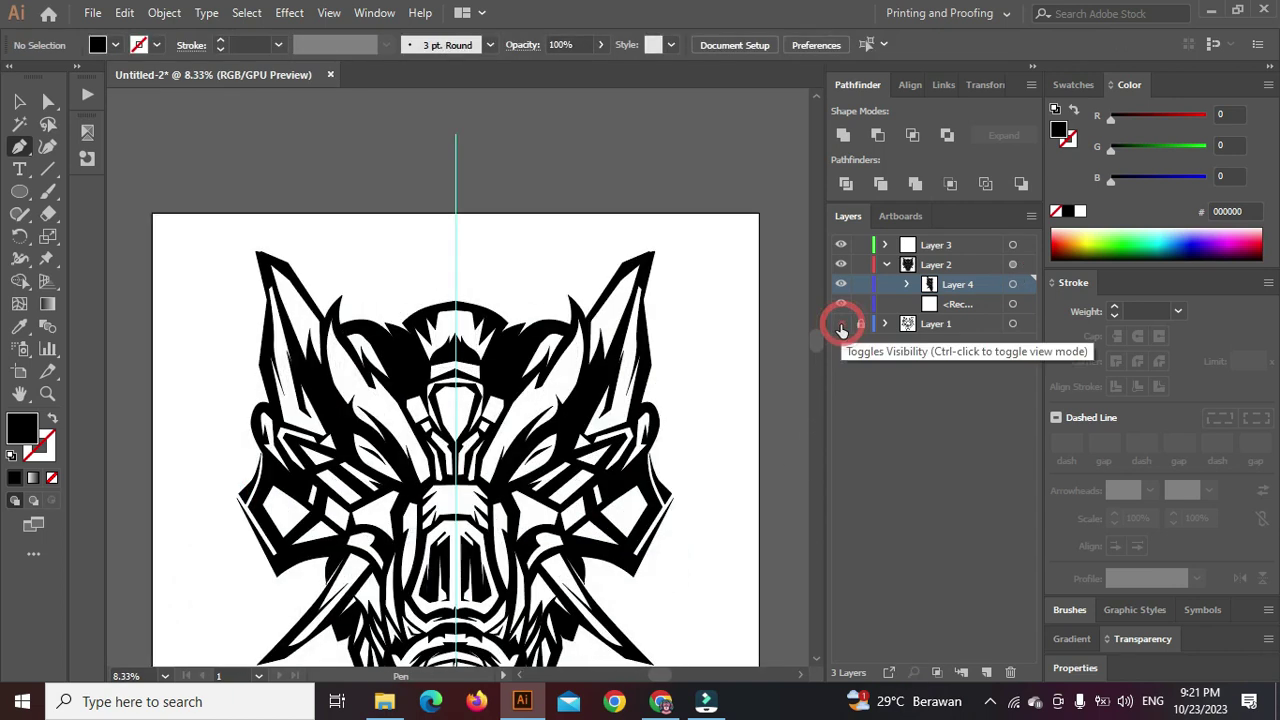
pyautogui.scroll(-4, 391, 408)
pyautogui.scroll(4, 352, 445)
pyautogui.scroll(-2, 371, 459)
pyautogui.hscroll(3, 371, 459)
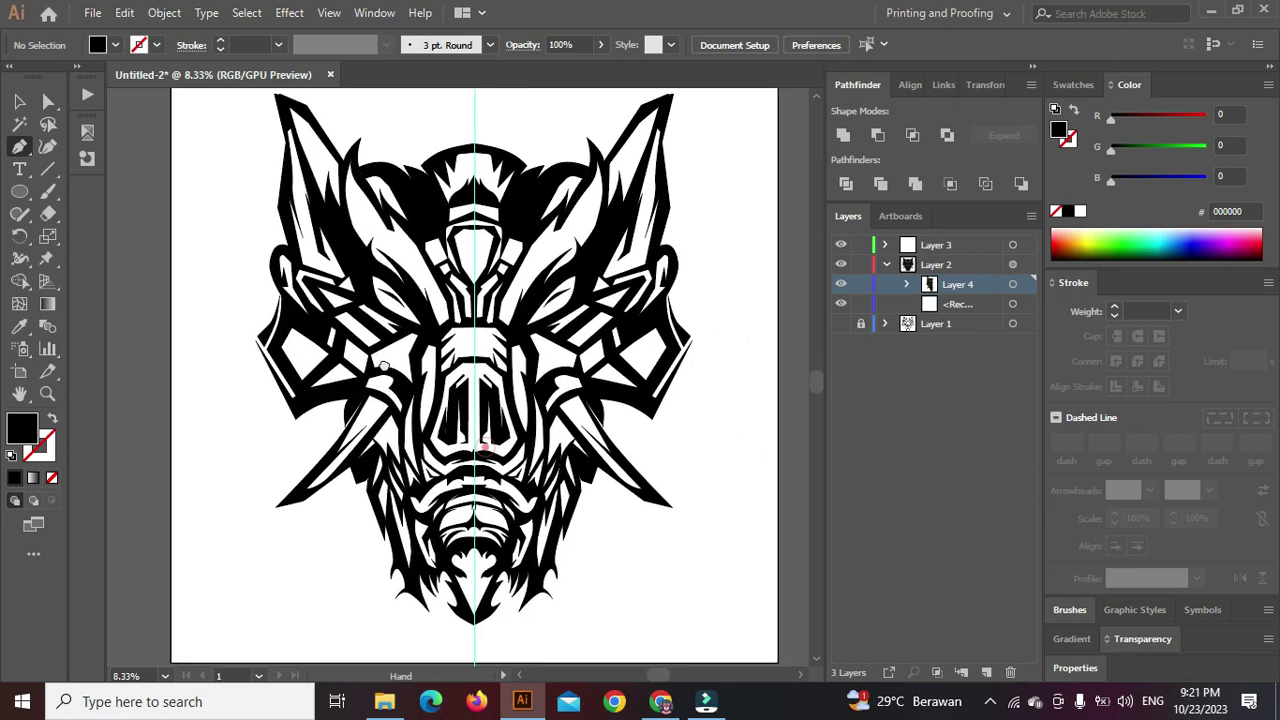
pyautogui.click(841, 245)
pyautogui.scroll(-2, 447, 430)
pyautogui.scroll(1, 475, 390)
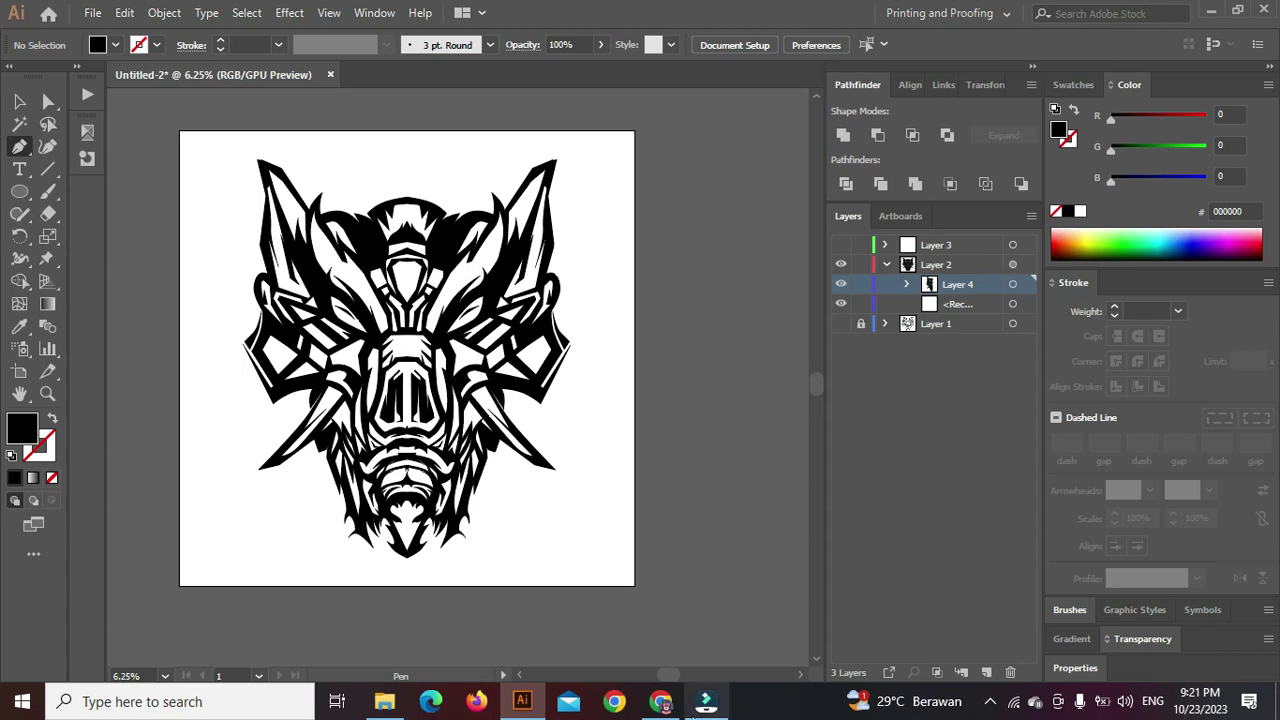
# Switch to Wondershare Filmora and open its PC screen recorder
pyautogui.click(696, 704)
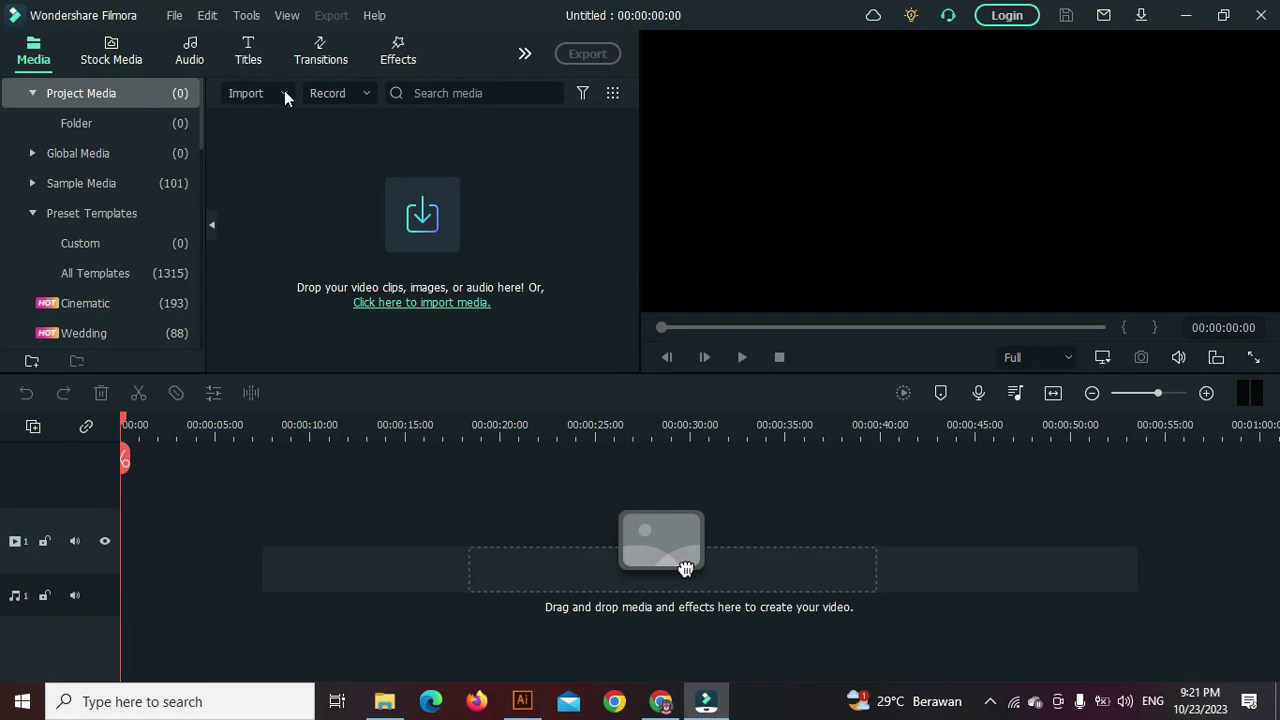
pyautogui.click(365, 93)
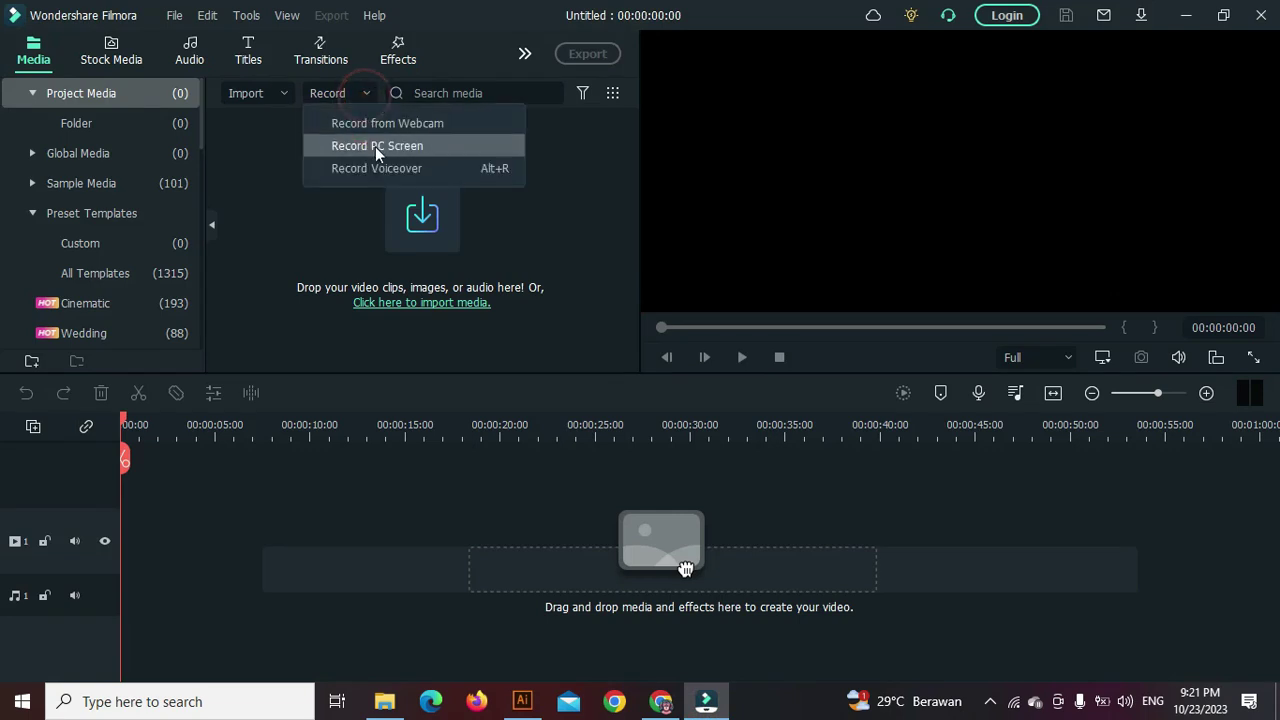
pyautogui.click(377, 145)
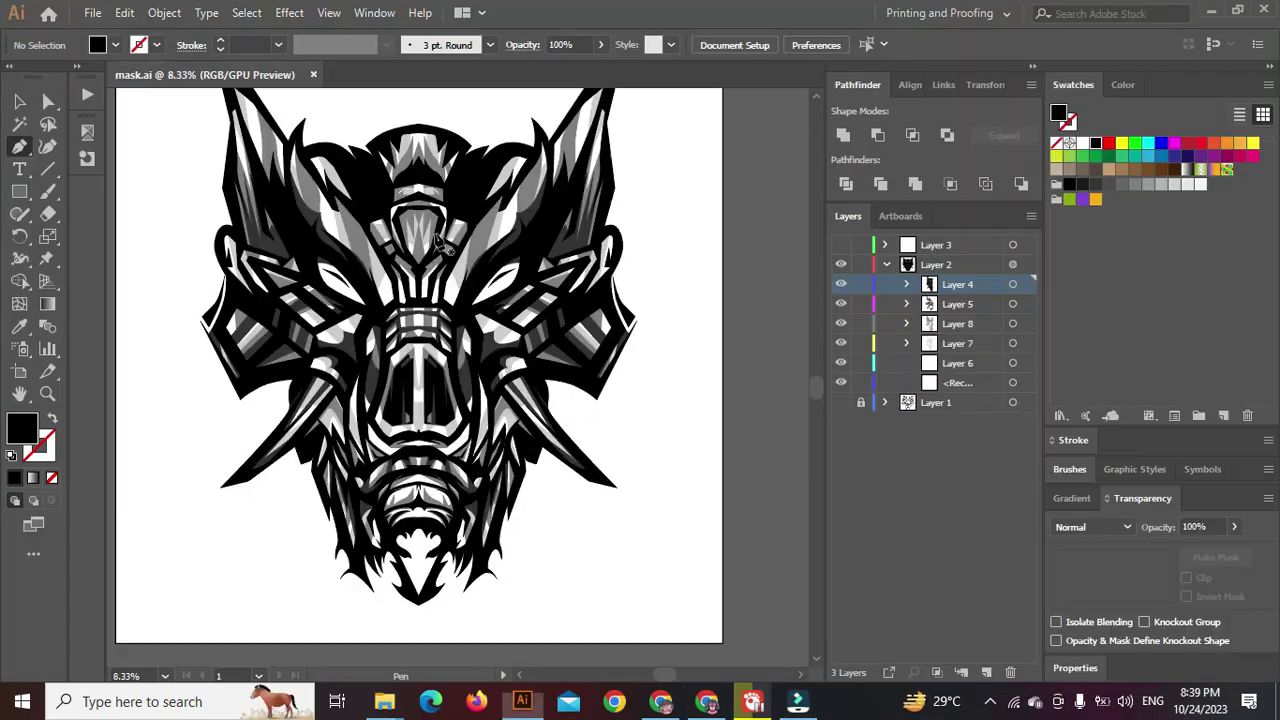
# Examine Layer 7's light grey shapes and the grey shading on the nose bridge and forehead gem of mask.ai
pyautogui.click(1013, 343)
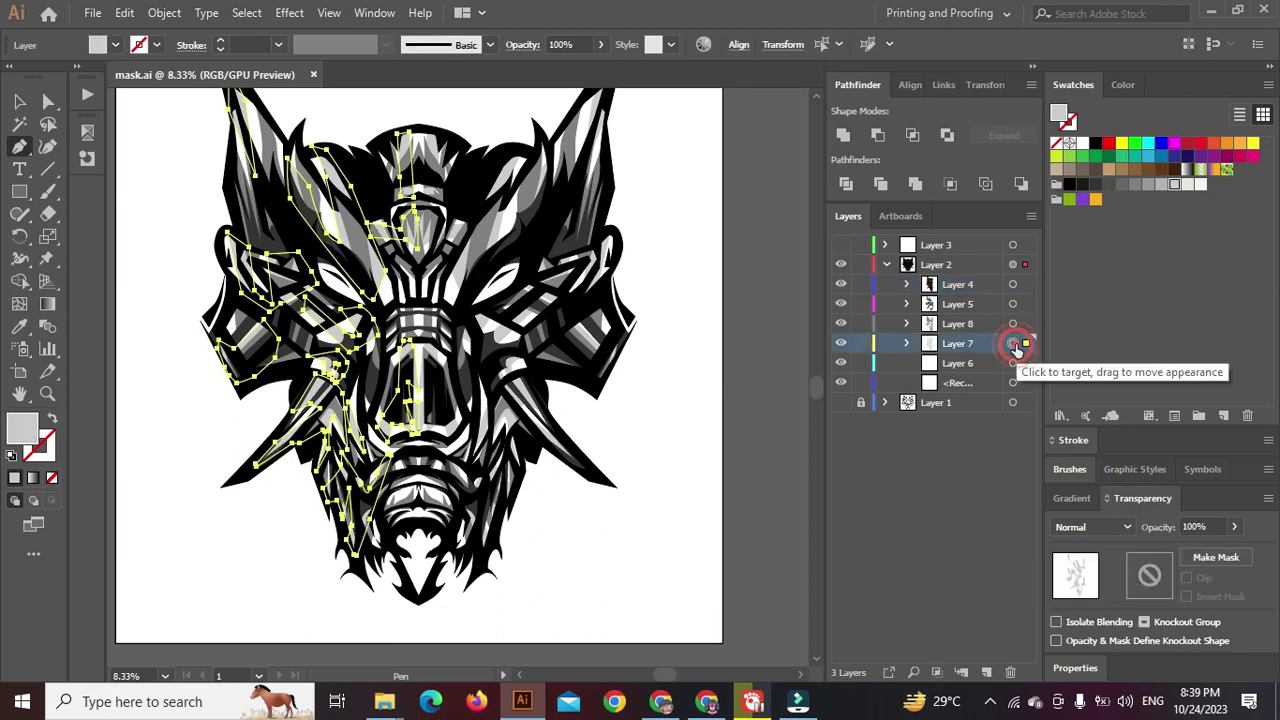
pyautogui.click(615, 545)
pyautogui.click(840, 244)
pyautogui.scroll(5, 420, 405)
pyautogui.scroll(5, 420, 405)
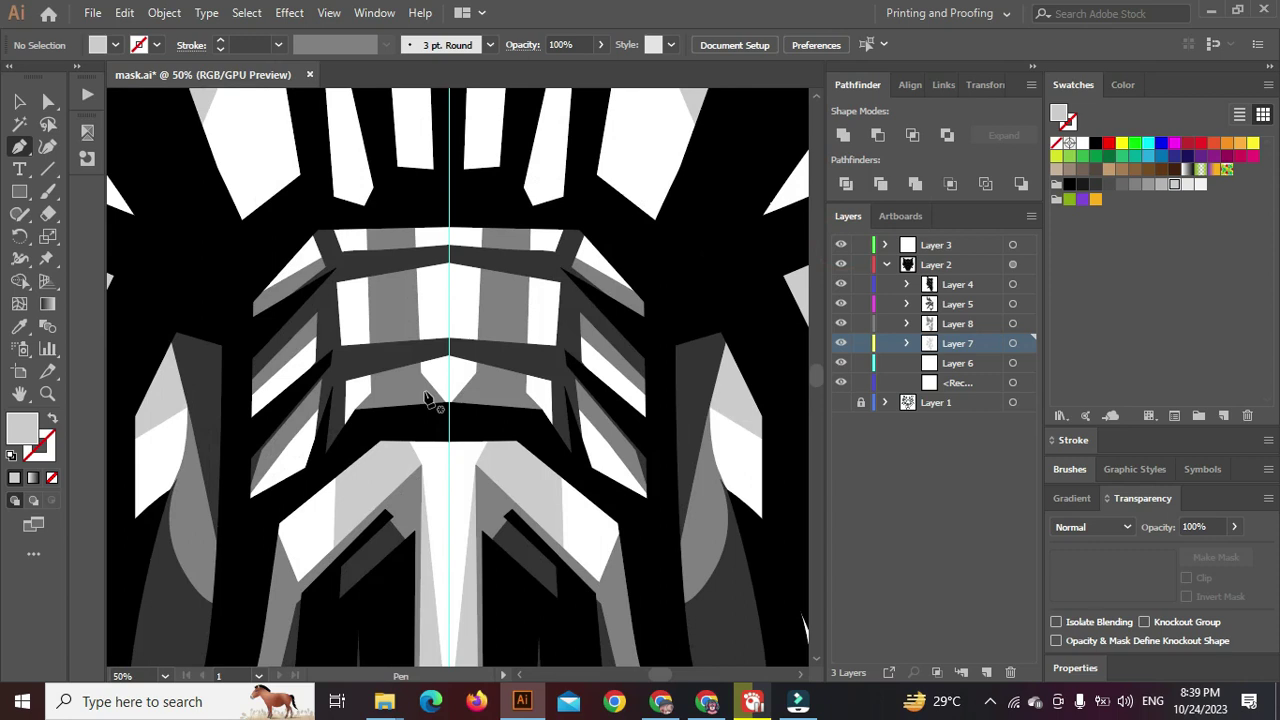
pyautogui.click(840, 244)
pyautogui.scroll(-3, 455, 255)
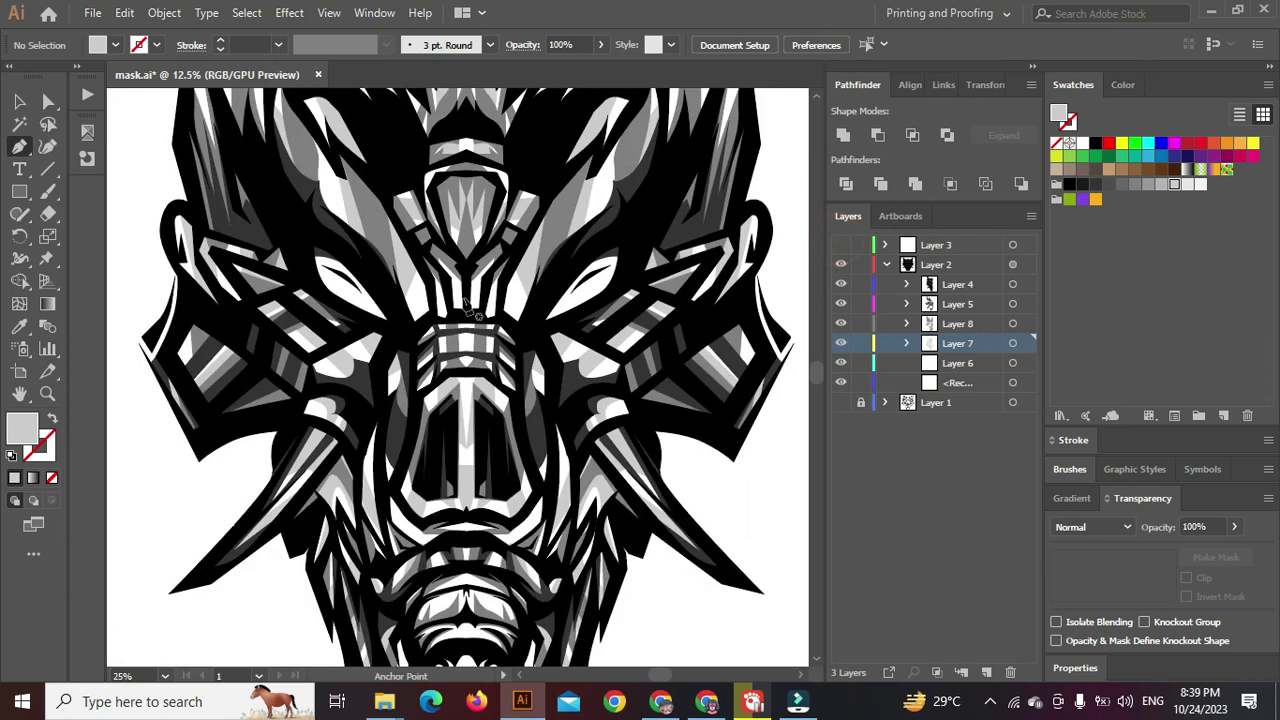
pyautogui.scroll(4, 457, 249)
pyautogui.scroll(-10, 492, 310)
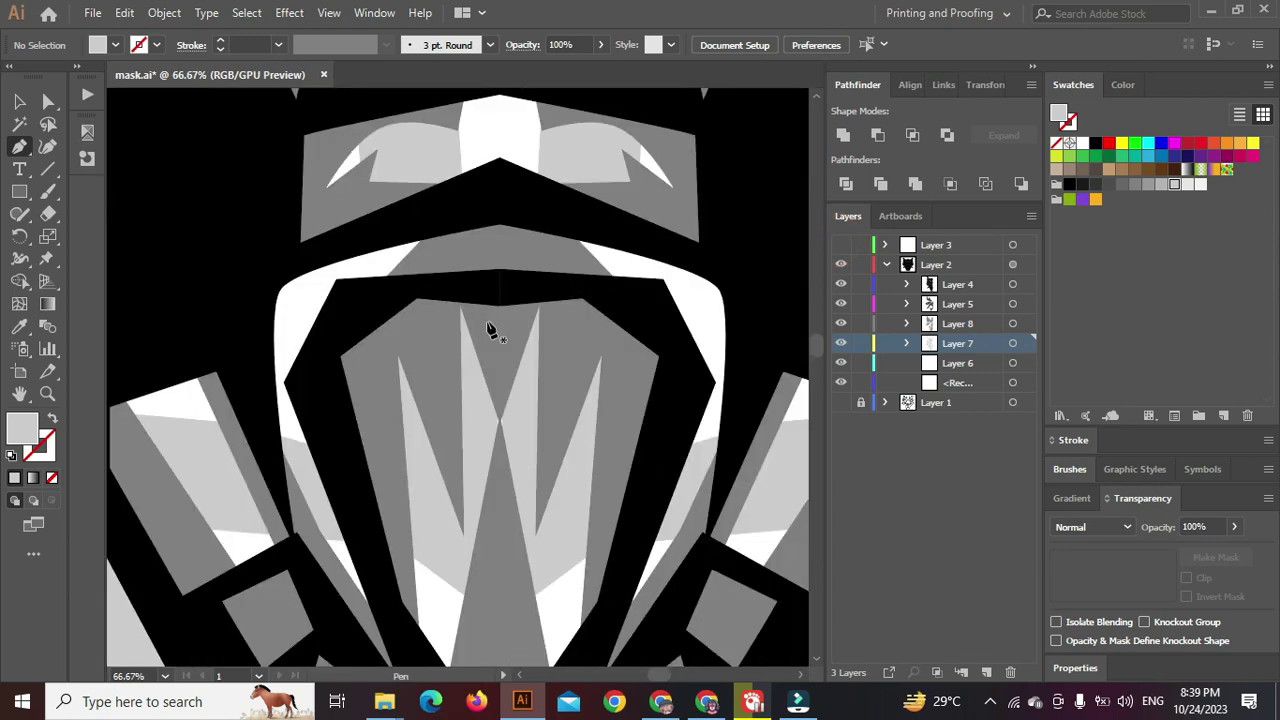
pyautogui.scroll(4, 500, 300)
pyautogui.scroll(-10, 503, 291)
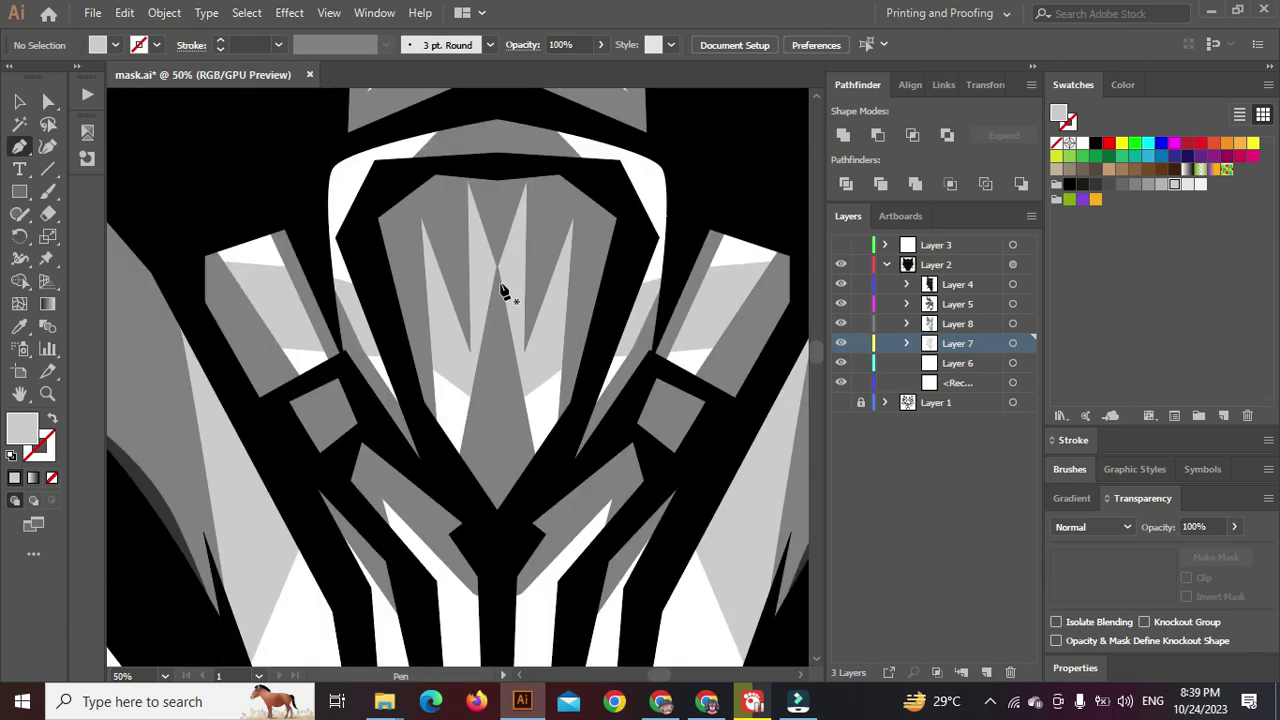
# Lock Layer 4, show Layer 3's center guide, and select the light grey artwork on Layer 7
pyautogui.click(863, 264)
pyautogui.click(840, 246)
pyautogui.click(1012, 325)
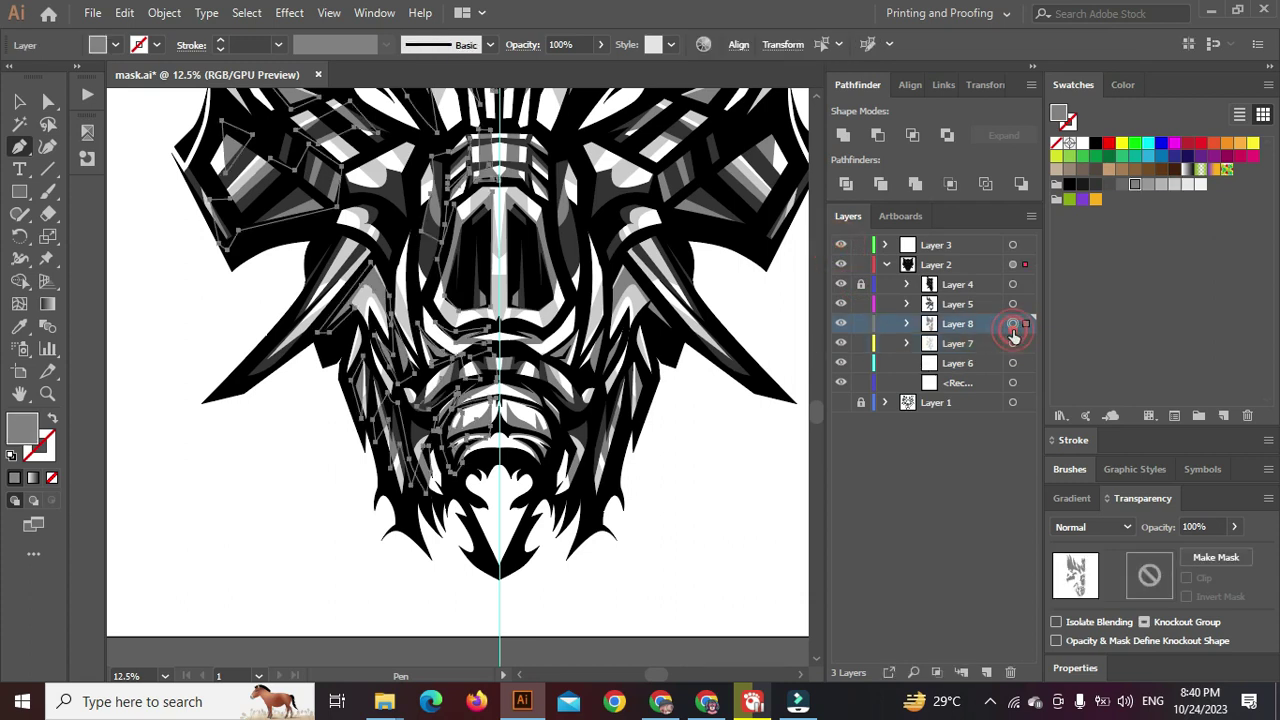
pyautogui.click(738, 557)
pyautogui.click(1012, 343)
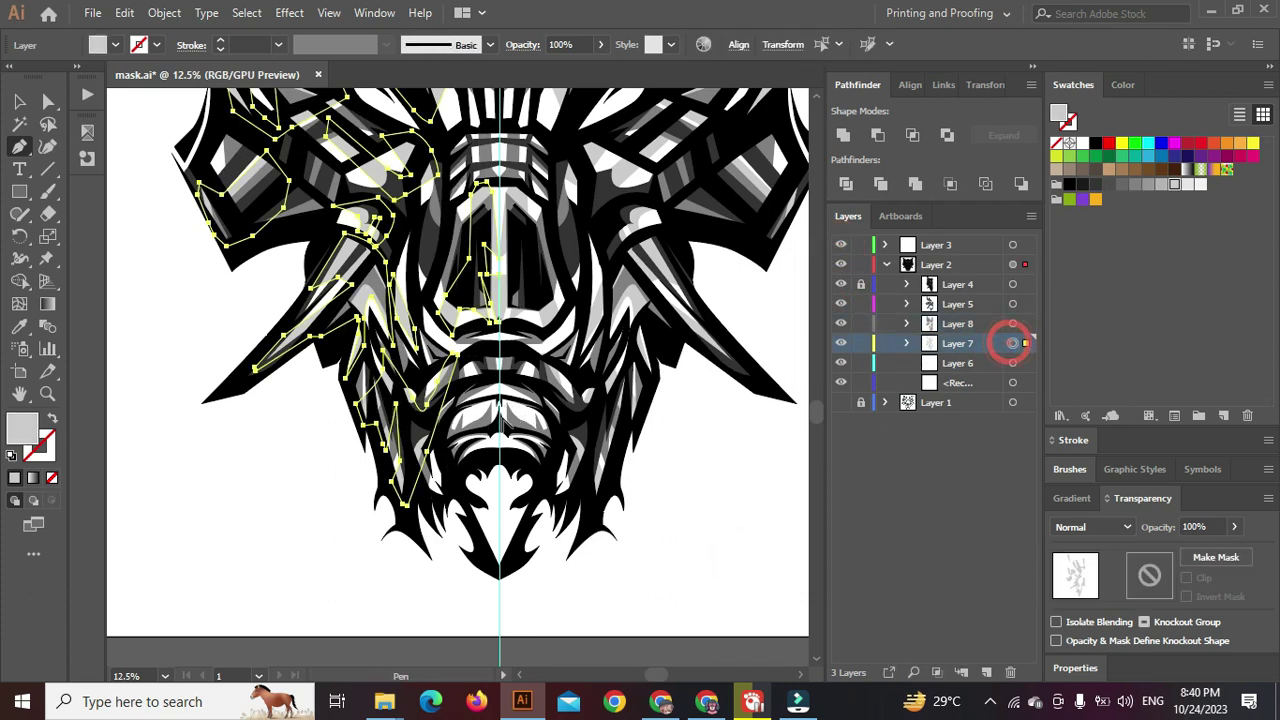
# Start a light grey shading path on Layer 7 across the lower lip's central bump and back below the lip's left half
pyautogui.scroll(4, 440, 480)
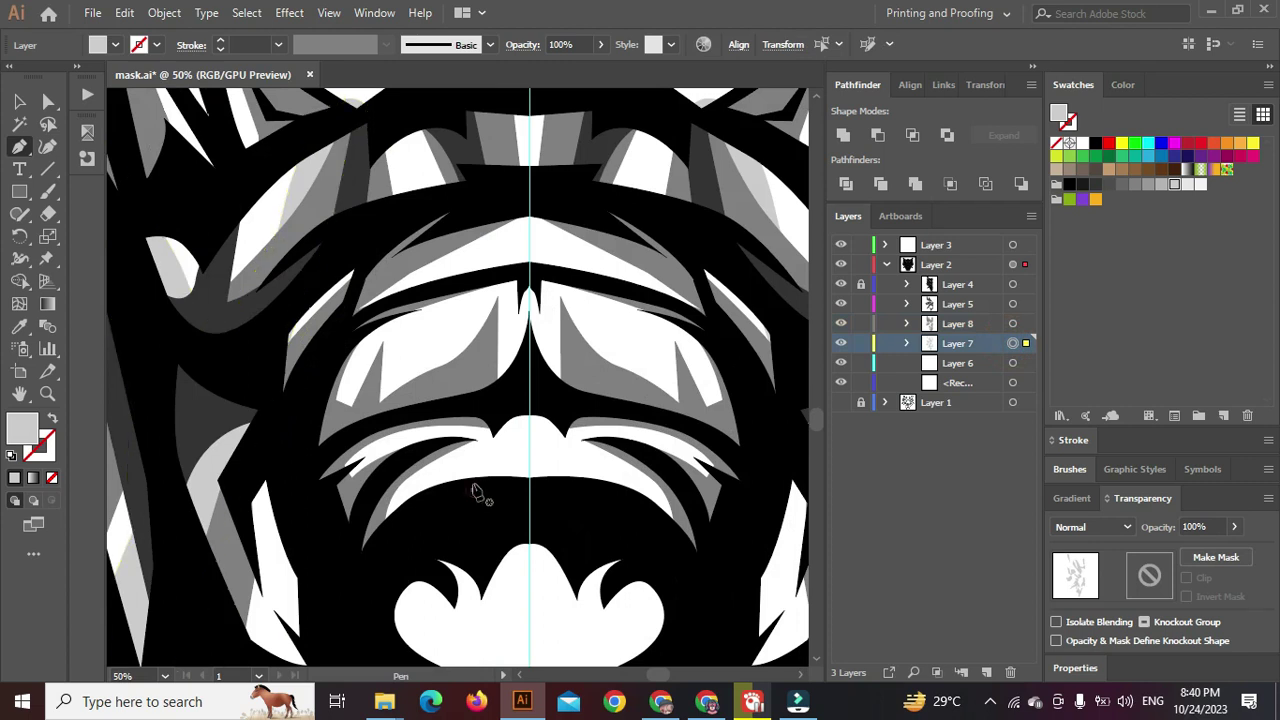
pyautogui.scroll(2, 477, 500)
pyautogui.click(467, 518)
pyautogui.moveTo(510, 415); pyautogui.dragTo(549, 337)
pyautogui.moveTo(549, 437); pyautogui.dragTo(570, 503)
pyautogui.click(564, 523)
pyautogui.click(311, 611)
# Continue the light grey path around the lower lip's left folds, leave a diagonal white band near the center, and close it
pyautogui.click(357, 565)
pyautogui.click(314, 446)
pyautogui.click(241, 401)
pyautogui.click(204, 401)
pyautogui.click(327, 374)
pyautogui.click(383, 371)
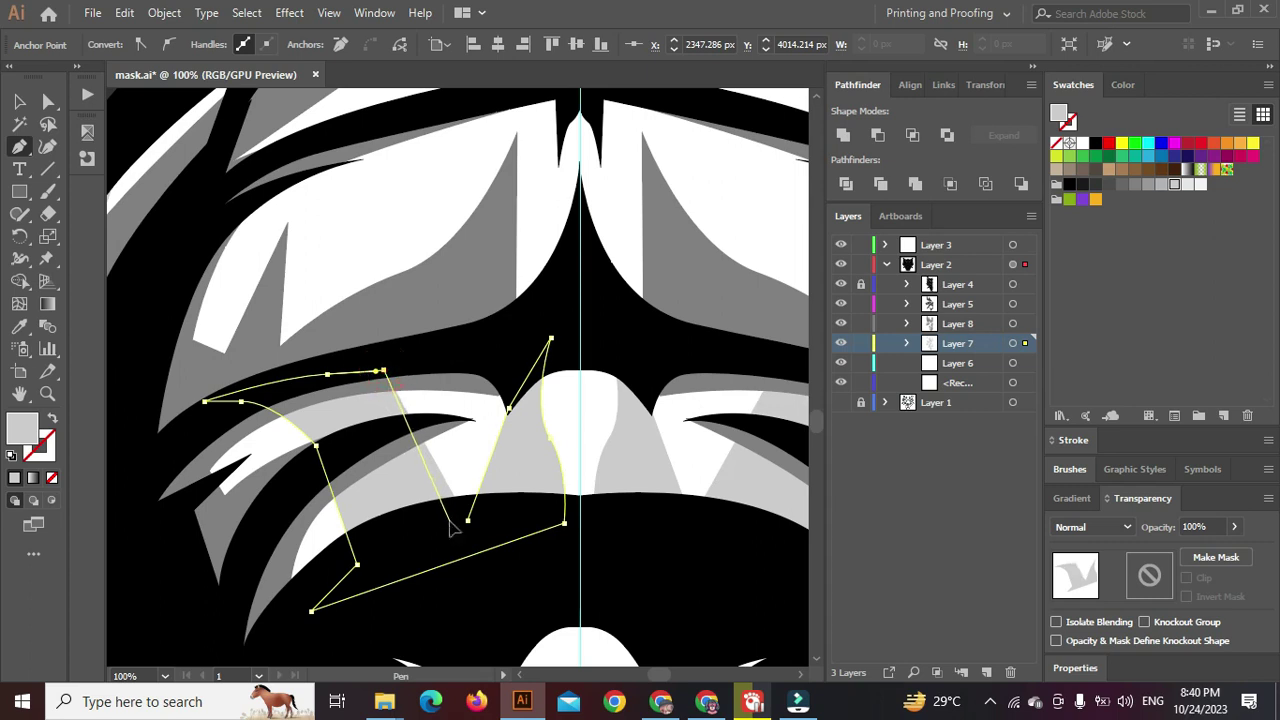
pyautogui.click(449, 520)
pyautogui.click(467, 519)
pyautogui.keyDown('ctrl'); pyautogui.click(458, 467); pyautogui.keyUp('ctrl')
pyautogui.scroll(-2, 456, 453)
pyautogui.scroll(2, 449, 375)
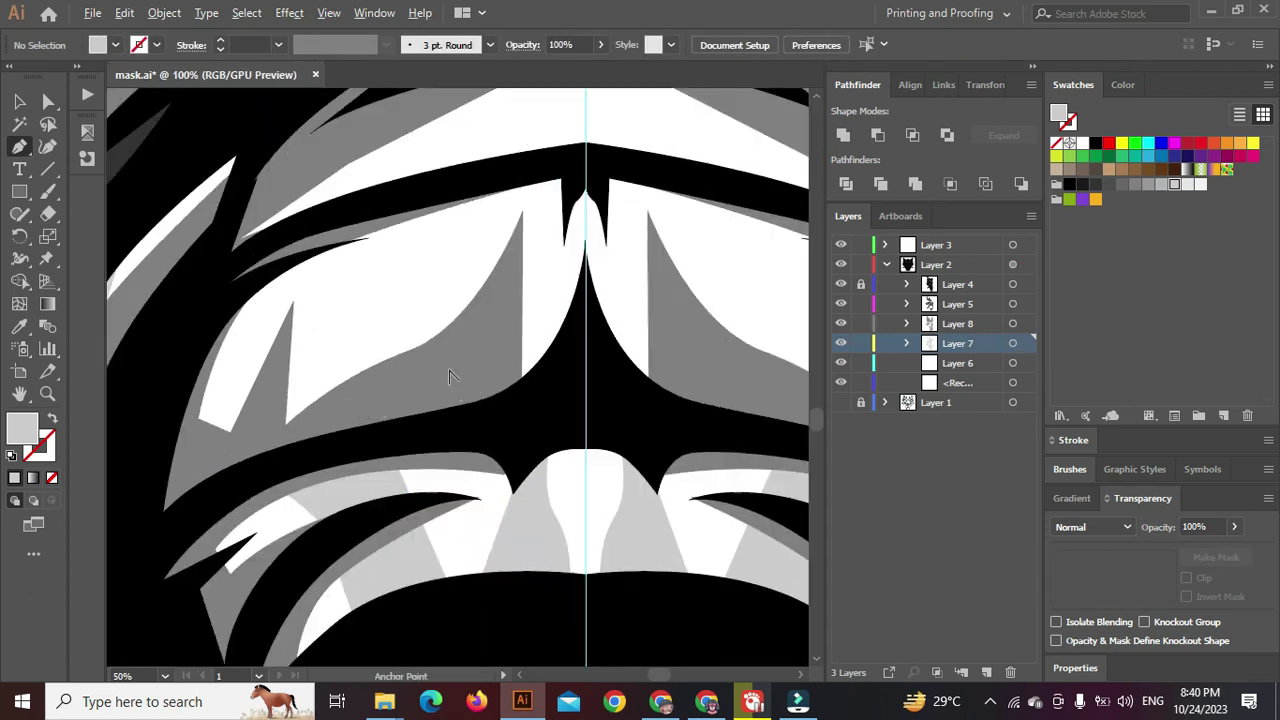
pyautogui.scroll(-1, 421, 390)
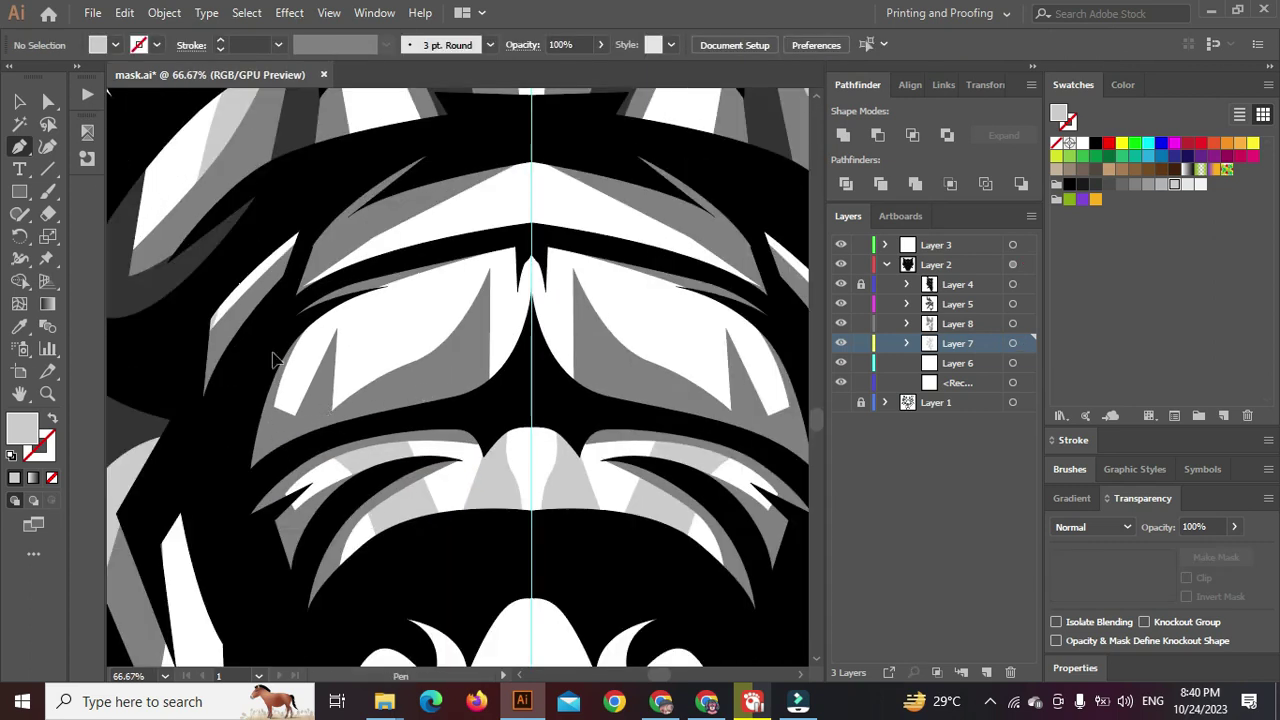
# Start a light grey path on Layer 7 across the upper lip's left panel, leaving a diagonal white band
pyautogui.click(272, 358)
pyautogui.click(409, 419)
pyautogui.click(329, 288)
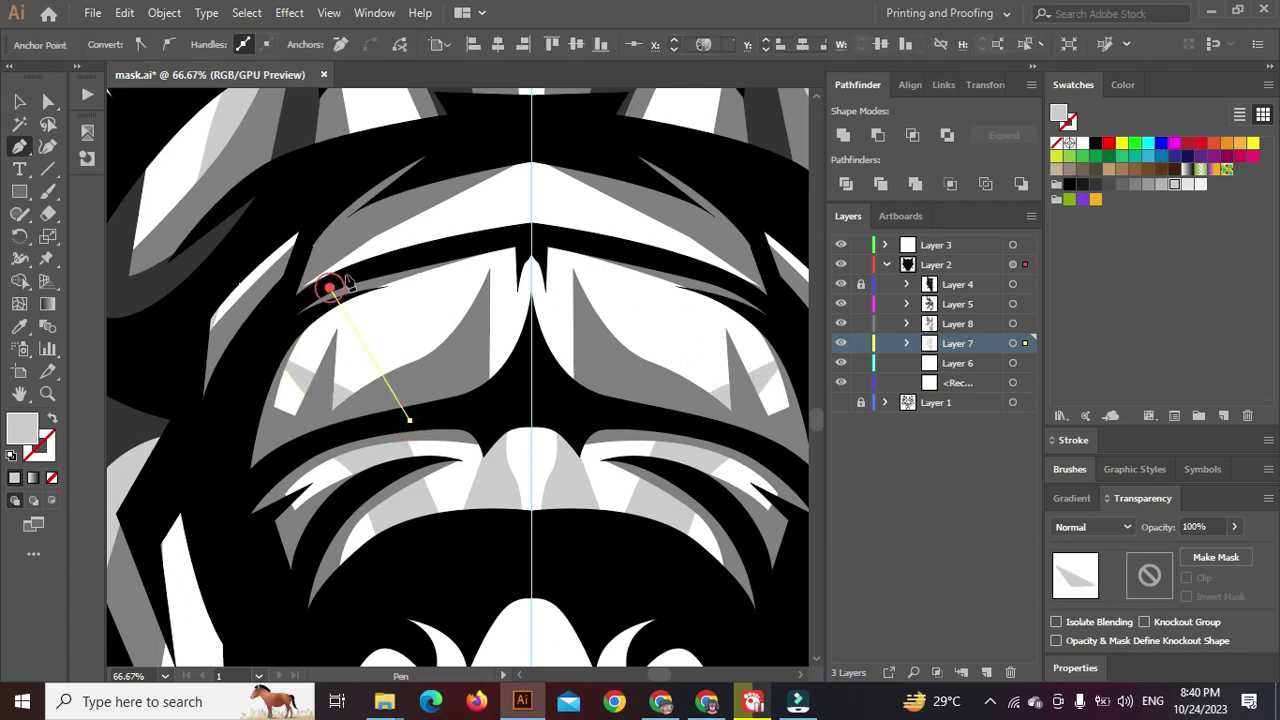
pyautogui.click(369, 271)
pyautogui.click(455, 395)
# Continue the light grey path over the arch above the left lip panel, close it along the outer edge, and deselect
pyautogui.moveTo(455, 231); pyautogui.dragTo(475, 202)
pyautogui.click(514, 155)
pyautogui.moveTo(335, 188); pyautogui.dragTo(291, 203)
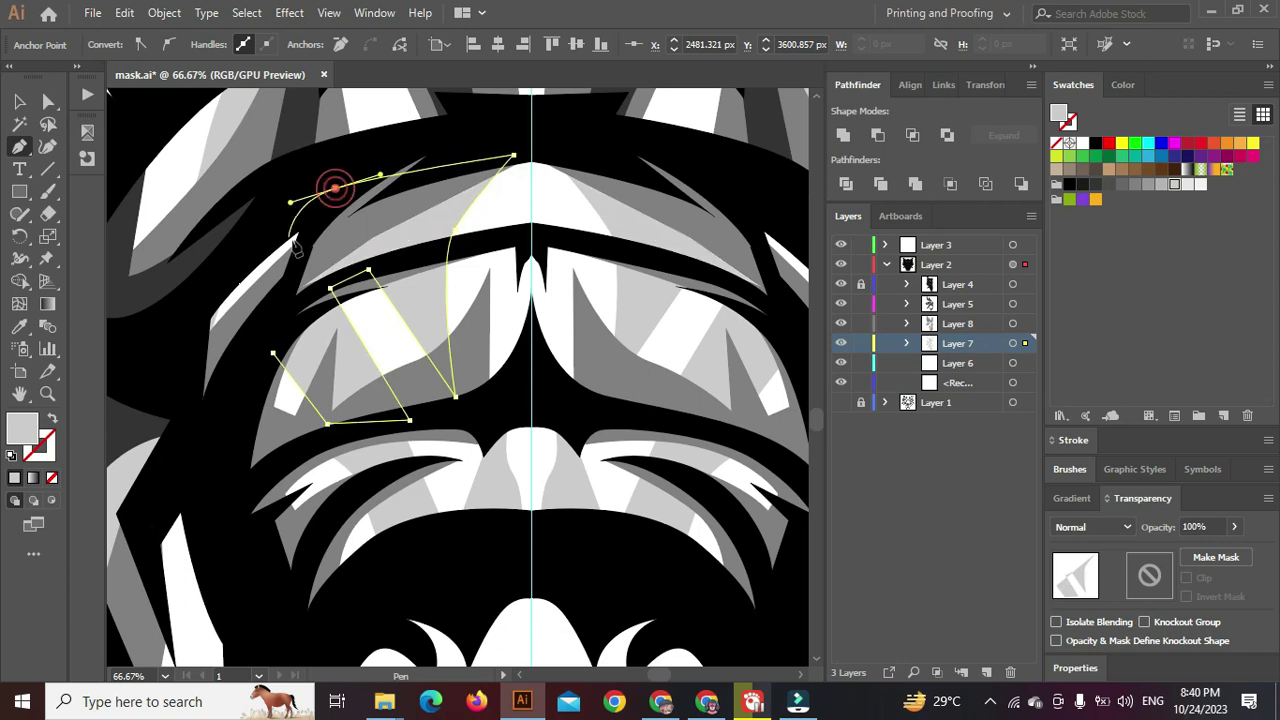
pyautogui.click(295, 250)
pyautogui.click(272, 352)
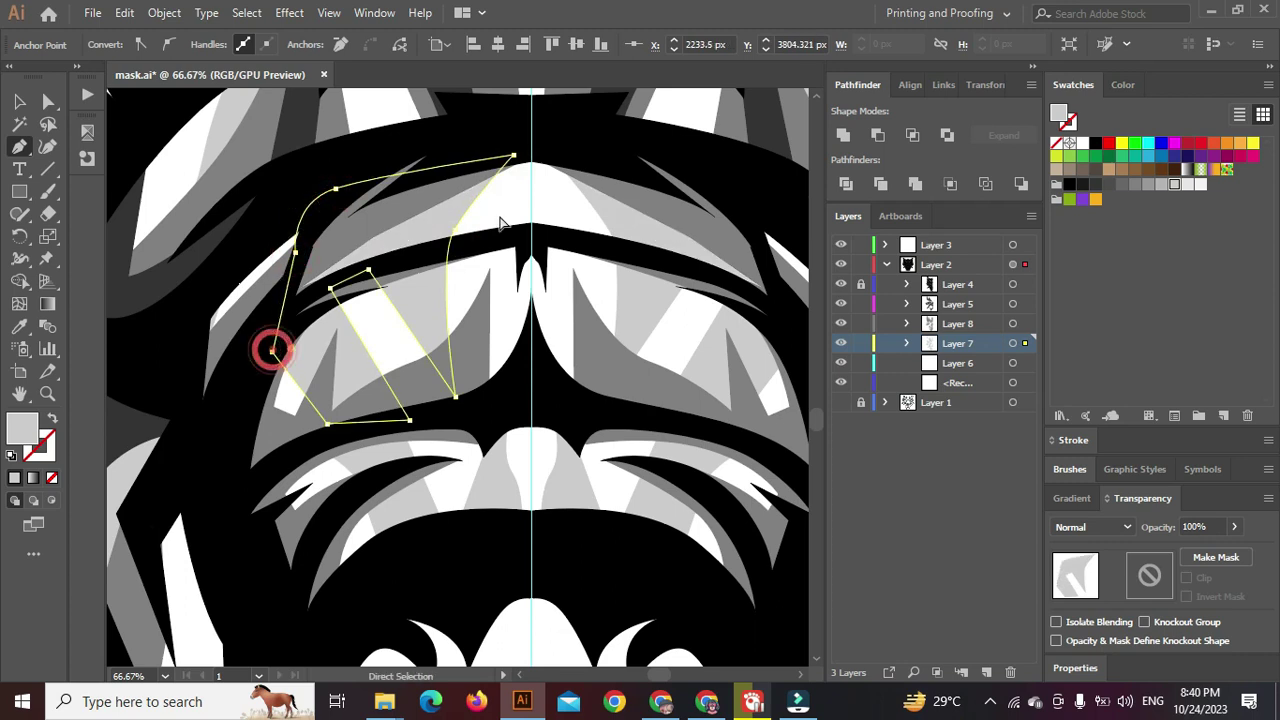
pyautogui.keyDown('ctrl'); pyautogui.click(501, 213); pyautogui.keyUp('ctrl')
# Activate Layer 5 with its dark grey fill by selecting its artwork, and clear the selection
pyautogui.scroll(-3, 499, 215)
pyautogui.scroll(2, 421, 306)
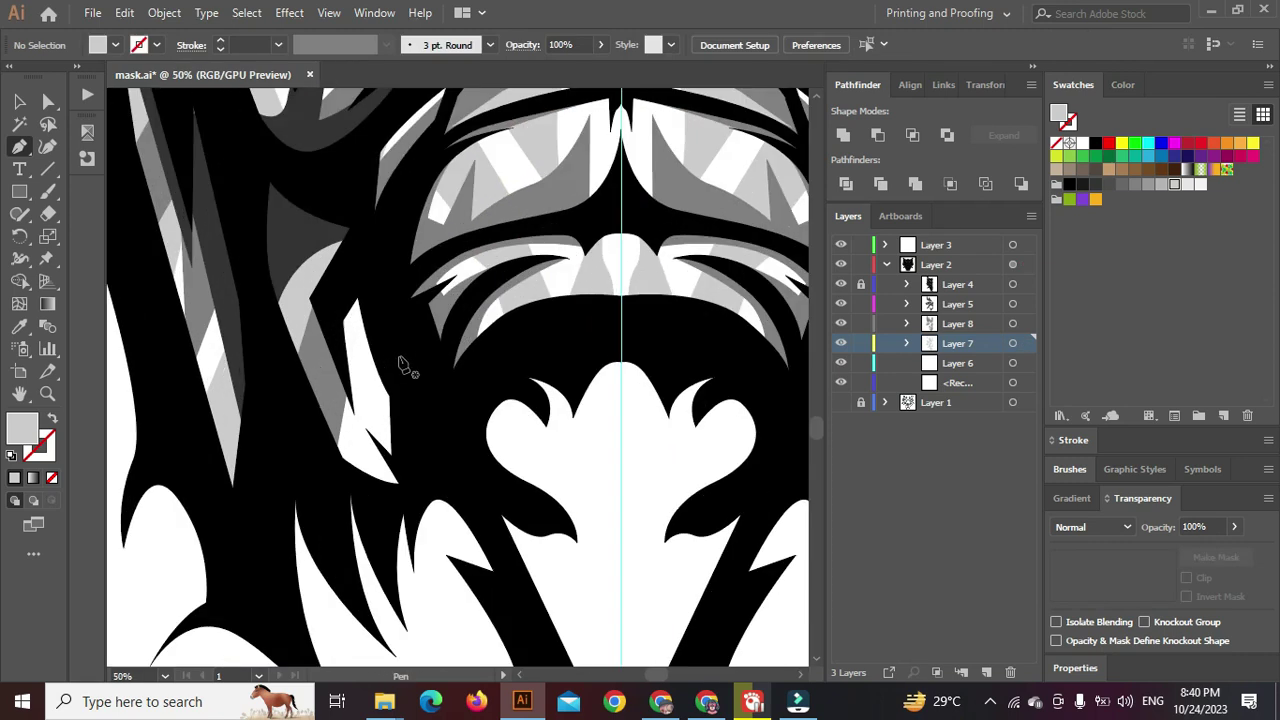
pyautogui.scroll(-1, 405, 362)
pyautogui.click(1014, 304)
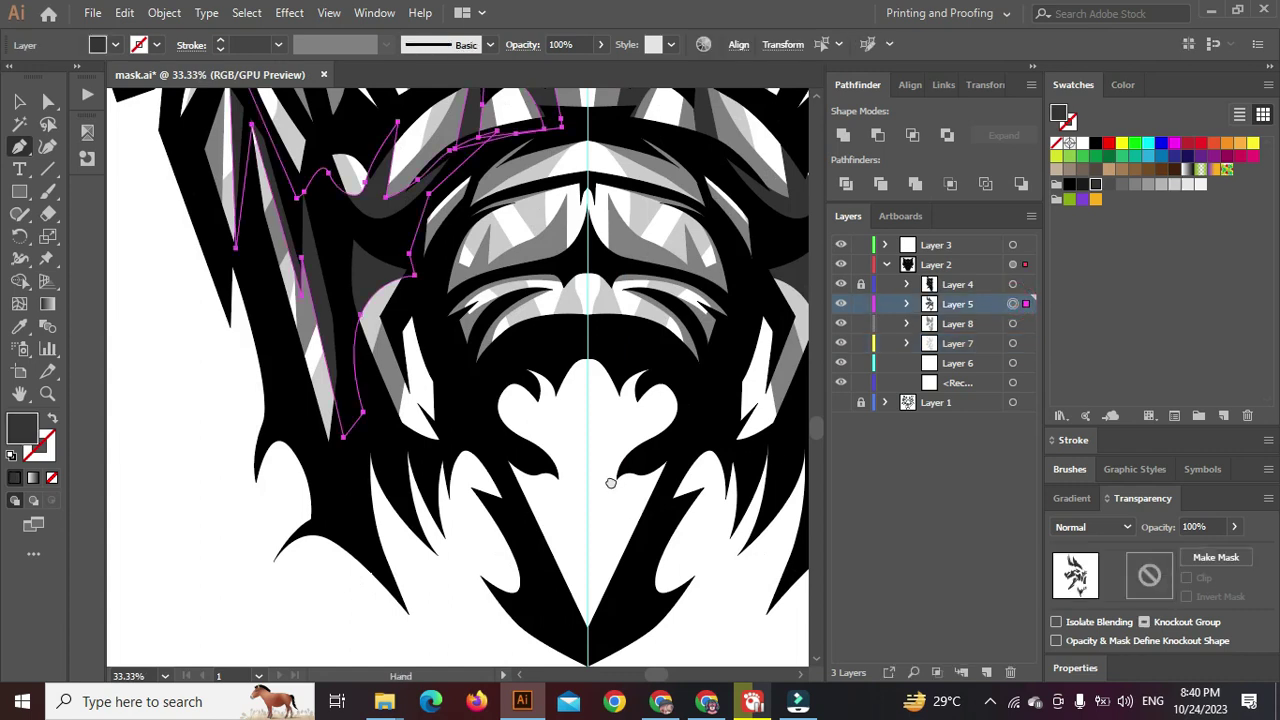
pyautogui.moveTo(613, 490); pyautogui.dragTo(566, 406)
pyautogui.keyDown('ctrl'); pyautogui.click(424, 459); pyautogui.keyUp('ctrl')
pyautogui.scroll(1, 394, 392)
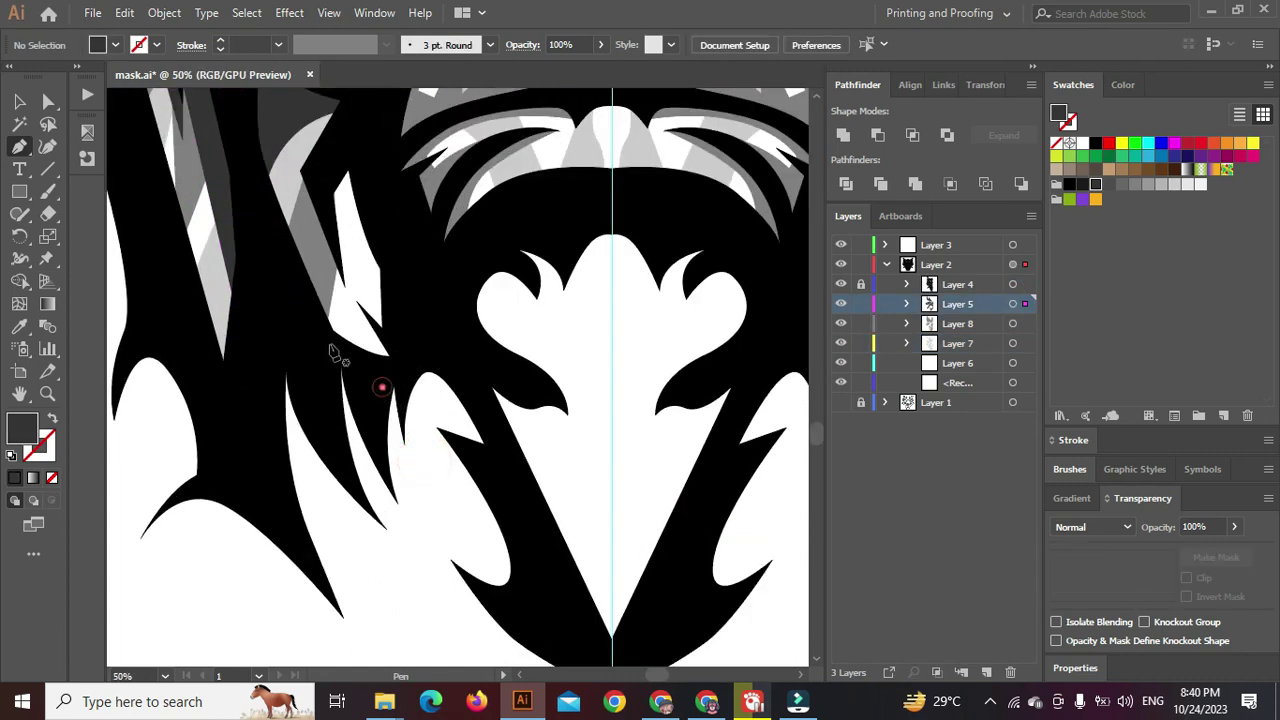
# Start a dark grey path on Layer 5 around the left cheek's narrow white slivers, leaving their inner parts white
pyautogui.click(382, 387)
pyautogui.click(323, 333)
pyautogui.click(356, 328)
pyautogui.click(323, 237)
pyautogui.click(374, 317)
pyautogui.moveTo(341, 178); pyautogui.dragTo(345, 163)
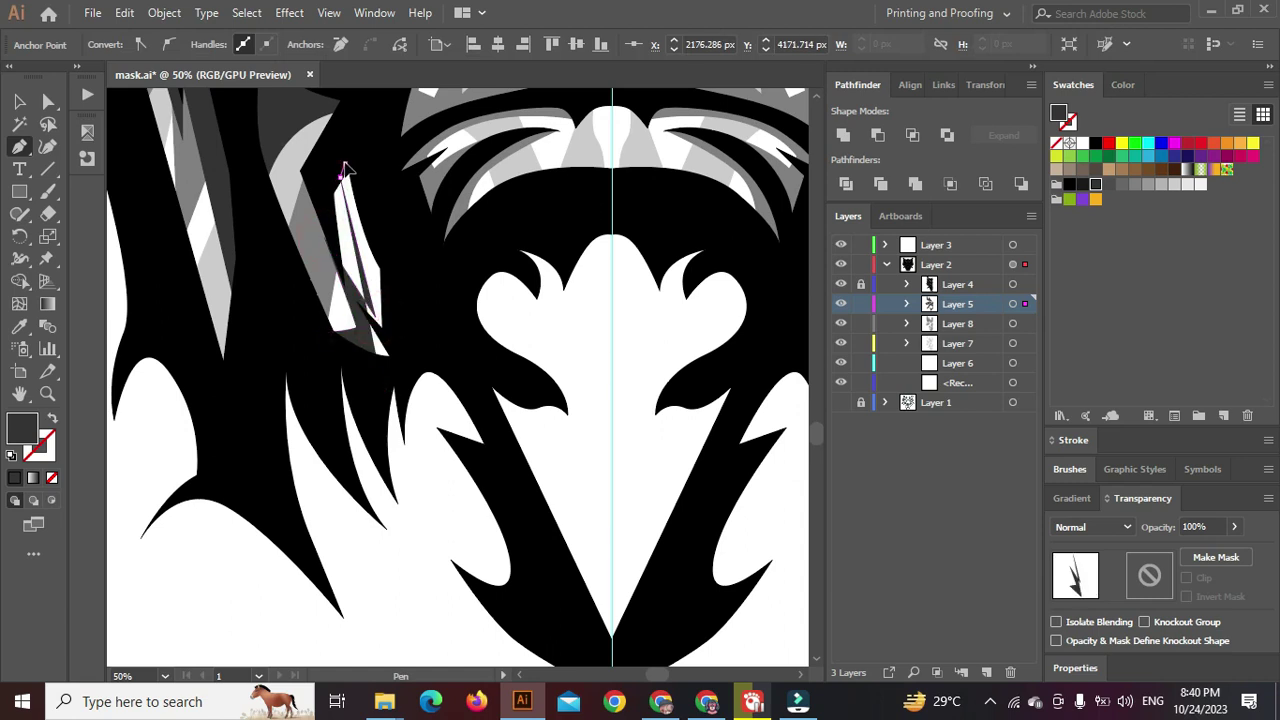
# Carry the dark grey path through the black area above the chin to the center guide and straight down along it
pyautogui.moveTo(442, 296); pyautogui.dragTo(465, 310)
pyautogui.moveTo(505, 244); pyautogui.dragTo(556, 229)
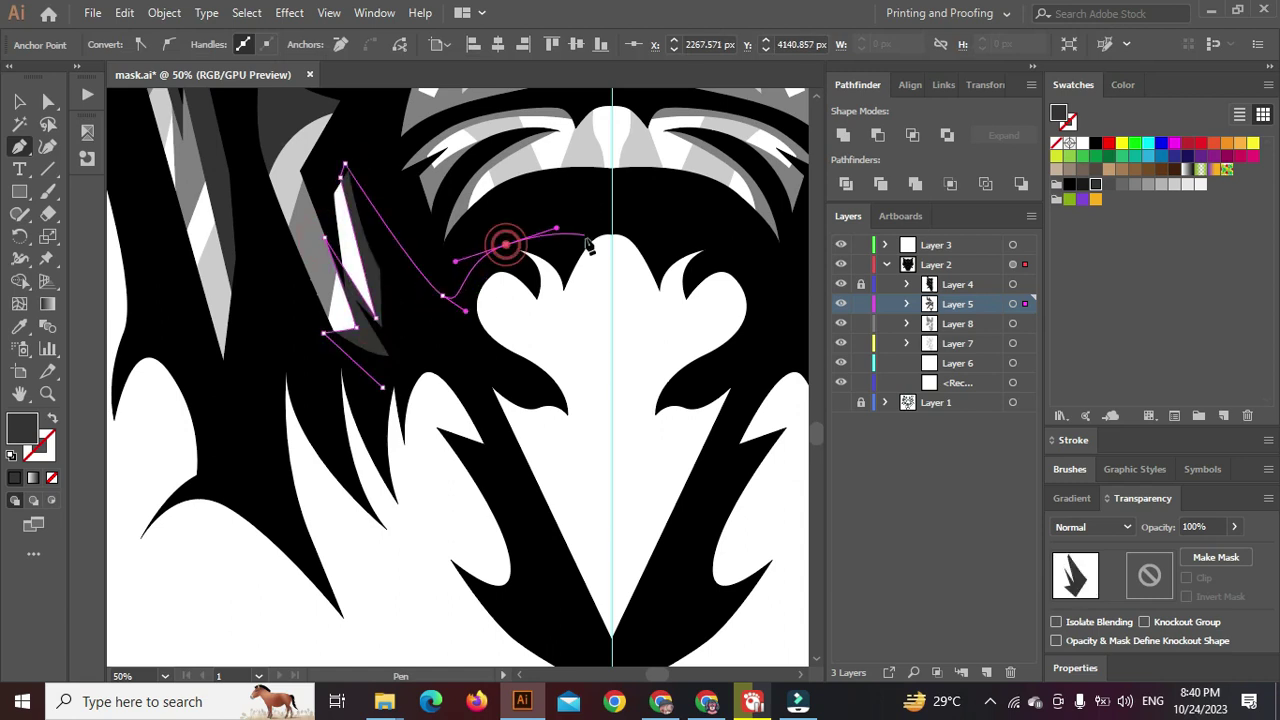
pyautogui.scroll(2, 610, 217)
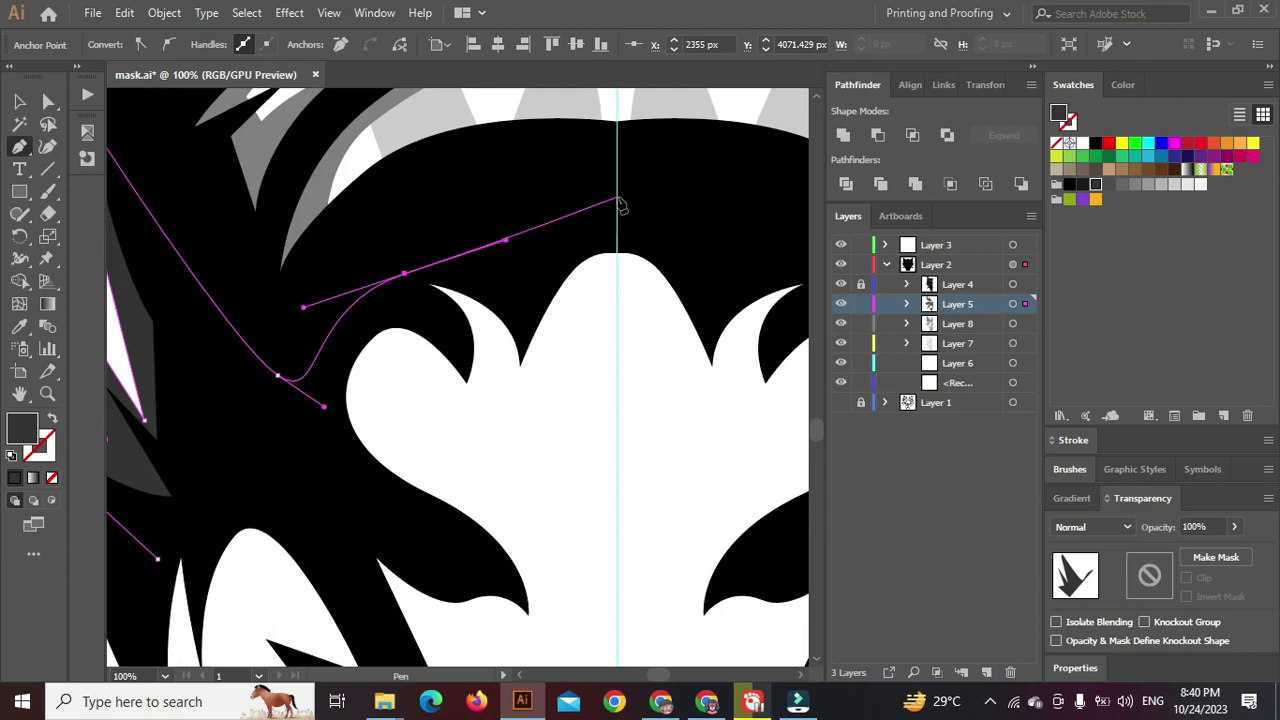
pyautogui.click(616, 192)
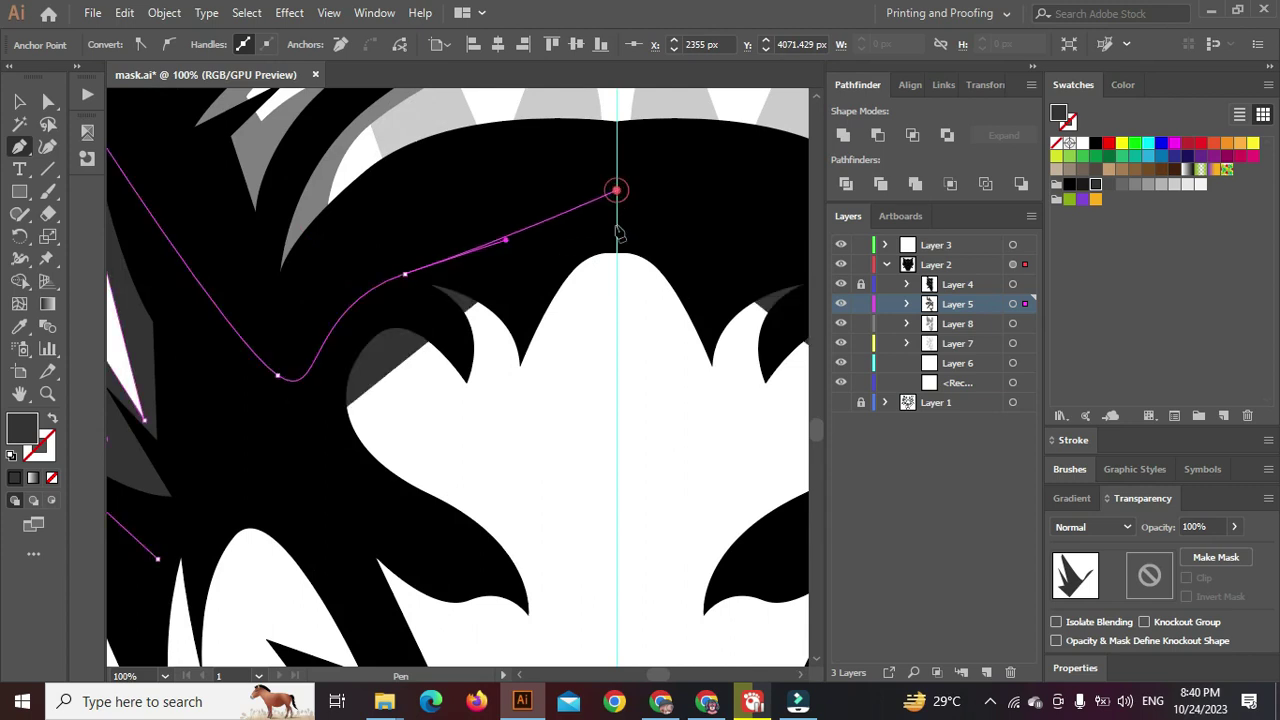
pyautogui.keyDown('shift'); pyautogui.click(616, 460); pyautogui.keyUp('shift')
# Continue the dark grey path around the chin ornament's left center lobe, small spike and left curl as an inner contour
pyautogui.moveTo(575, 366); pyautogui.dragTo(543, 353)
pyautogui.moveTo(515, 423); pyautogui.dragTo(453, 300)
pyautogui.click(442, 300)
pyautogui.click(466, 381)
pyautogui.moveTo(395, 370); pyautogui.dragTo(348, 398)
pyautogui.moveTo(386, 457); pyautogui.dragTo(308, 330)
pyautogui.moveTo(388, 362); pyautogui.dragTo(460, 381)
# Extend the dark grey path below the left curl, leaving a pointed white wedge, and run it down toward the chin tip
pyautogui.moveTo(470, 517); pyautogui.dragTo(468, 530)
pyautogui.click(470, 517)
pyautogui.click(408, 489)
pyautogui.scroll(-2, 400, 489)
pyautogui.click(429, 555)
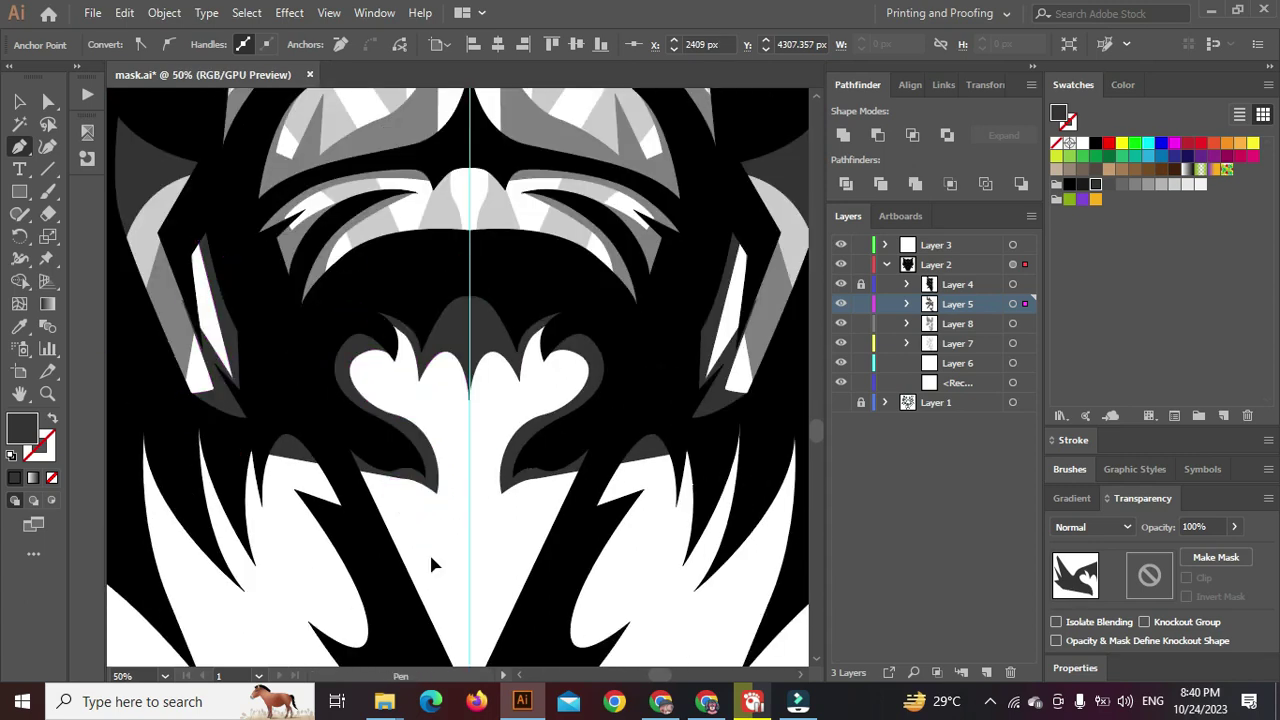
pyautogui.click(452, 500)
pyautogui.scroll(-2, 451, 545)
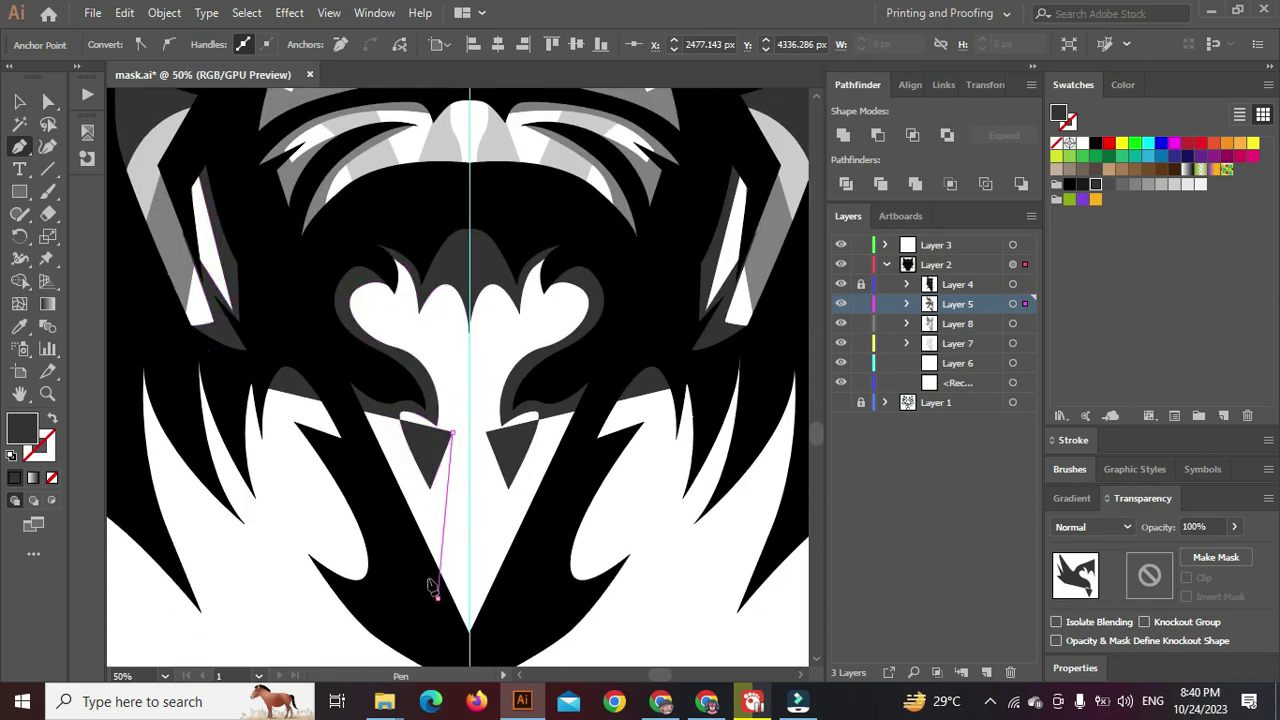
pyautogui.click(438, 598)
# Bring the dark grey path back up the chin's left black outline, close it near the cheek, and deselect
pyautogui.moveTo(391, 511); pyautogui.dragTo(394, 485)
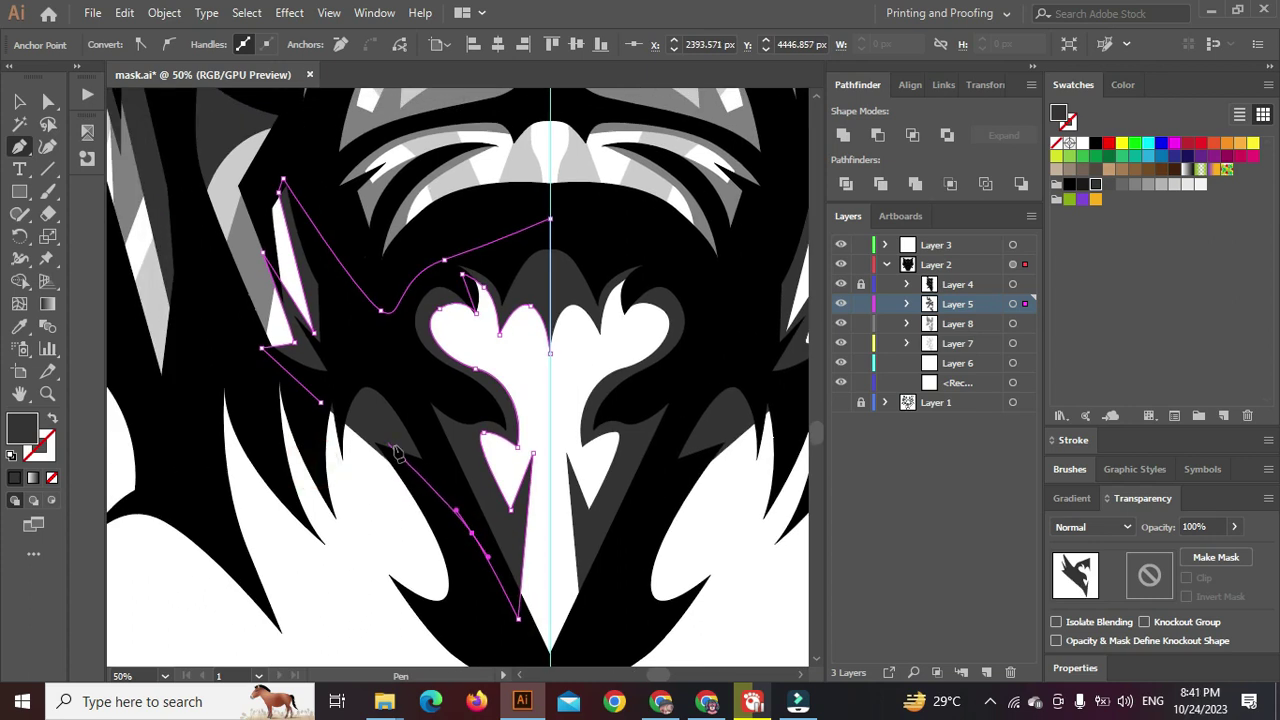
pyautogui.click(374, 368)
pyautogui.click(320, 402)
pyautogui.keyDown('ctrl'); pyautogui.click(355, 510); pyautogui.keyUp('ctrl')
# Activate Layer 8 with its medium grey fill by selecting its artwork, and clear the selection
pyautogui.scroll(-2, 476, 433)
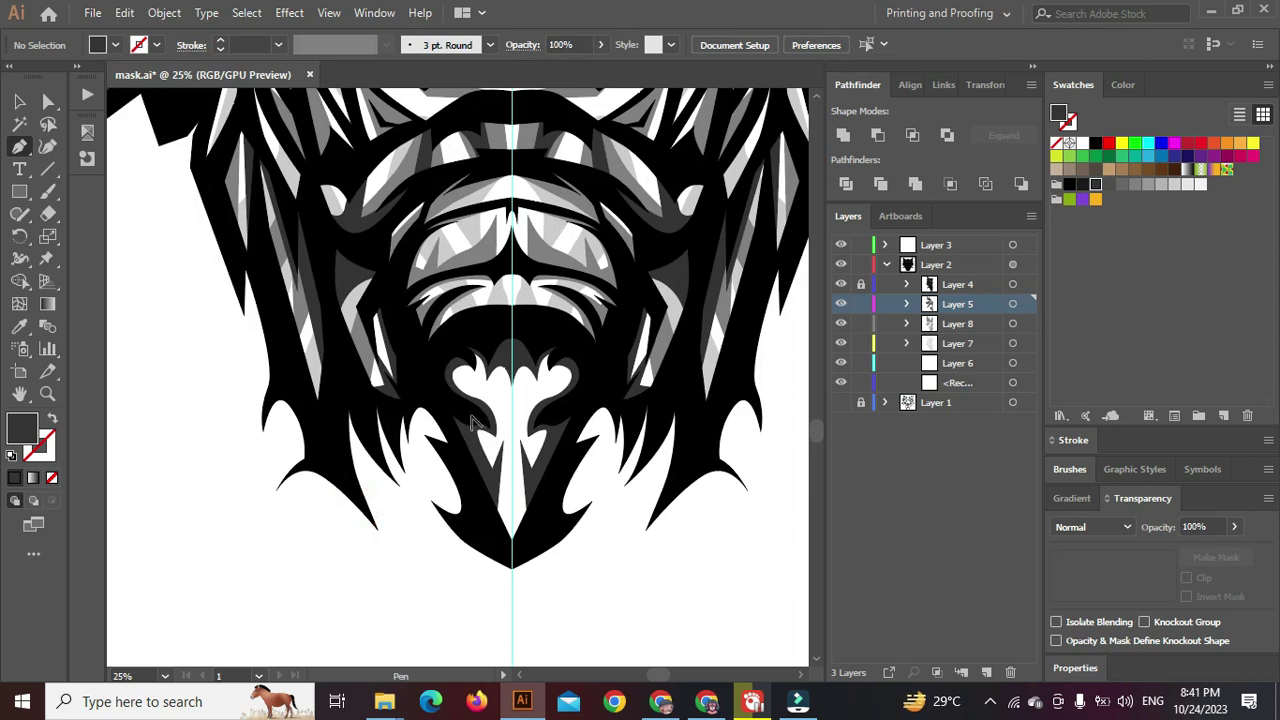
pyautogui.scroll(1, 474, 424)
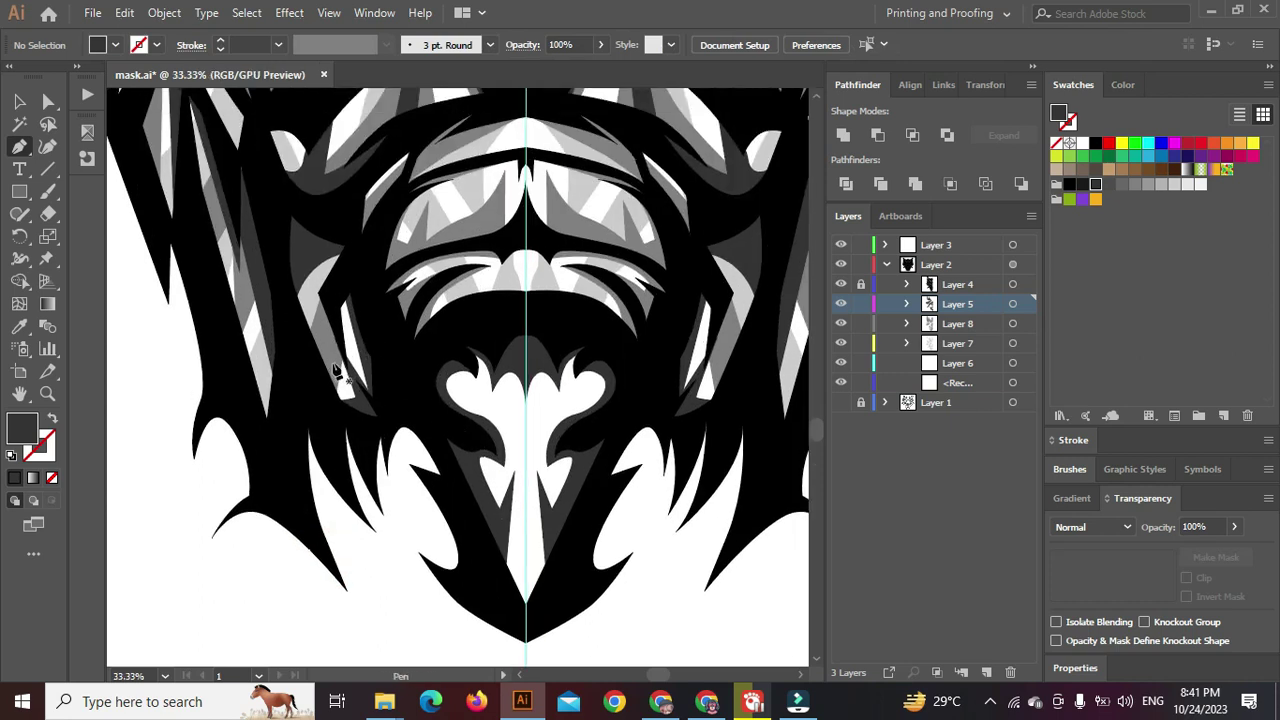
pyautogui.click(1014, 324)
pyautogui.keyDown('ctrl'); pyautogui.click(400, 520); pyautogui.keyUp('ctrl')
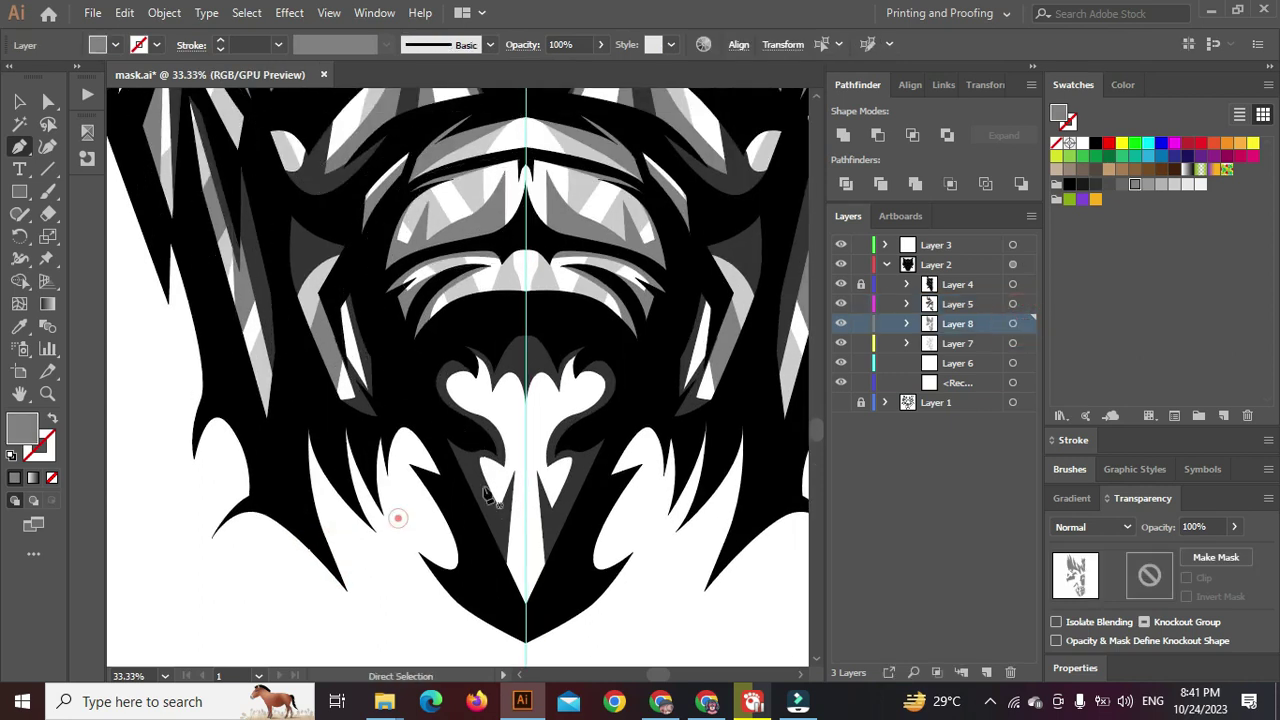
pyautogui.scroll(2, 500, 505)
# Draw a medium grey shape on Layer 8 covering the chin ornament's left curl and the wedge below it
pyautogui.moveTo(510, 435); pyautogui.dragTo(506, 404)
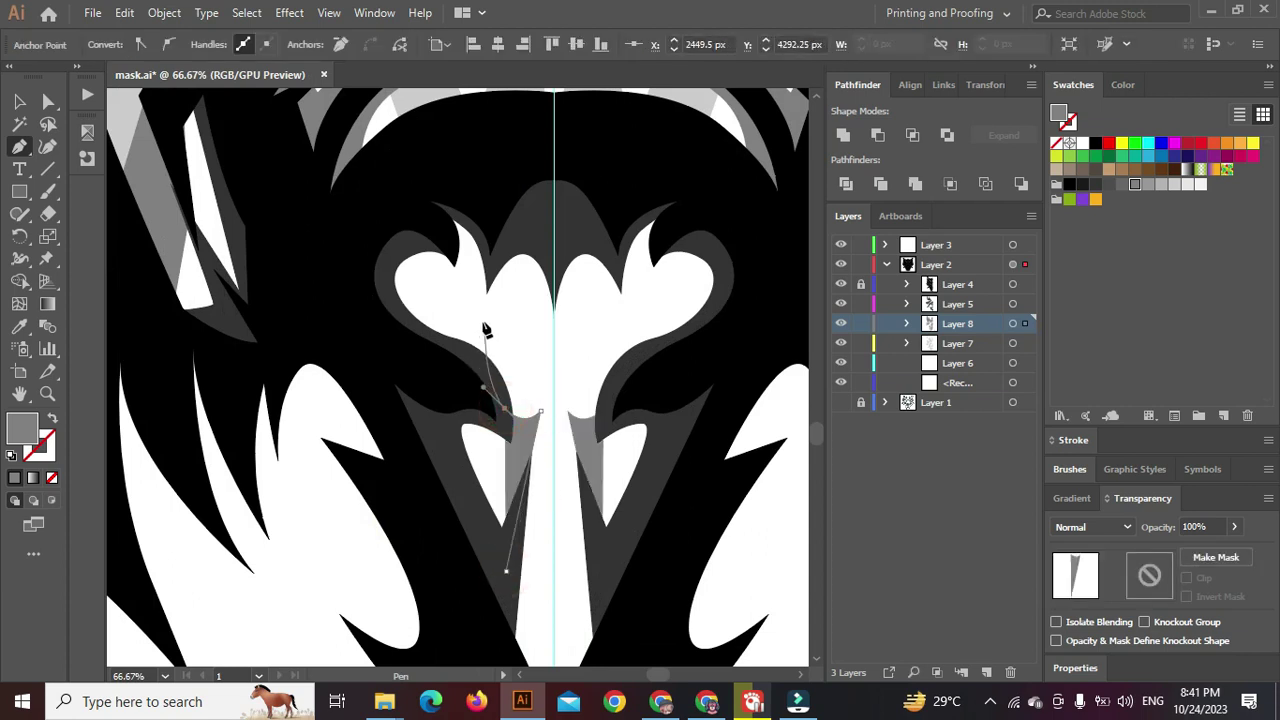
pyautogui.moveTo(501, 303); pyautogui.dragTo(511, 297)
pyautogui.moveTo(459, 206); pyautogui.dragTo(410, 193)
pyautogui.moveTo(364, 284); pyautogui.dragTo(396, 353)
pyautogui.moveTo(479, 548); pyautogui.dragTo(490, 577)
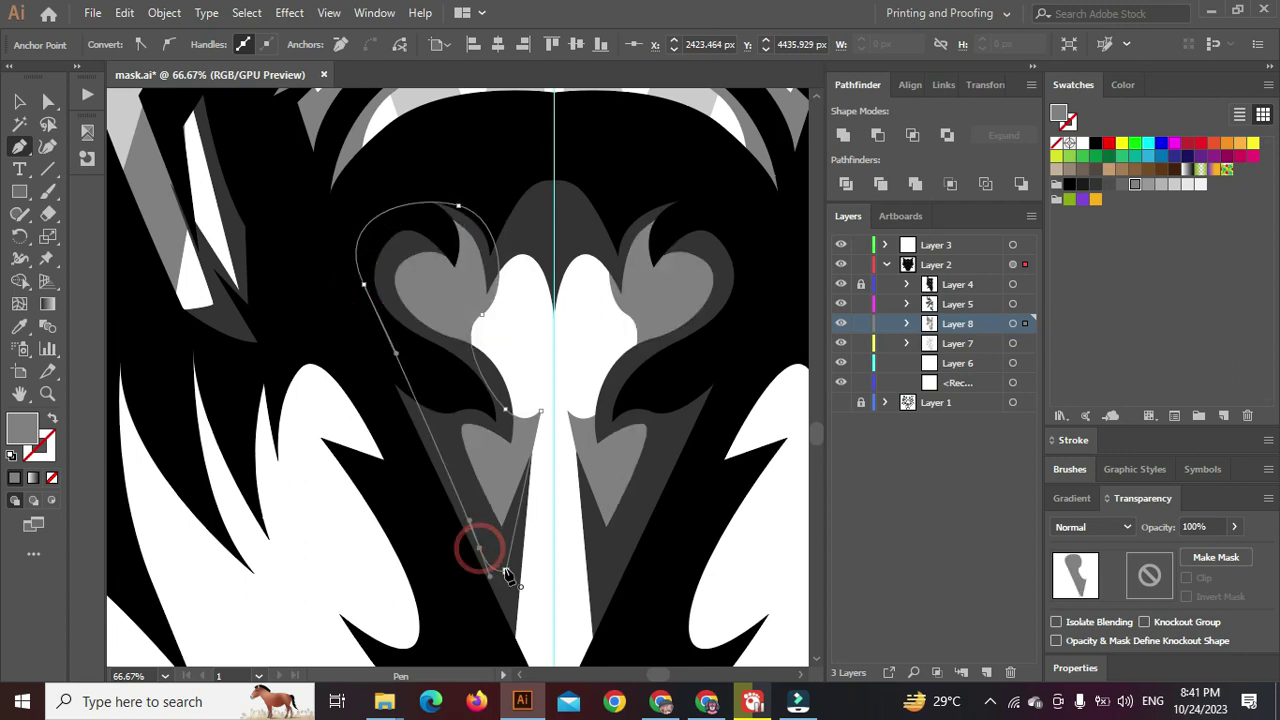
pyautogui.keyDown('ctrl'); pyautogui.click(529, 341); pyautogui.keyUp('ctrl')
# Activate Layer 7 with its light grey fill by selecting its artwork, and clear the selection
pyautogui.scroll(-3, 530, 343)
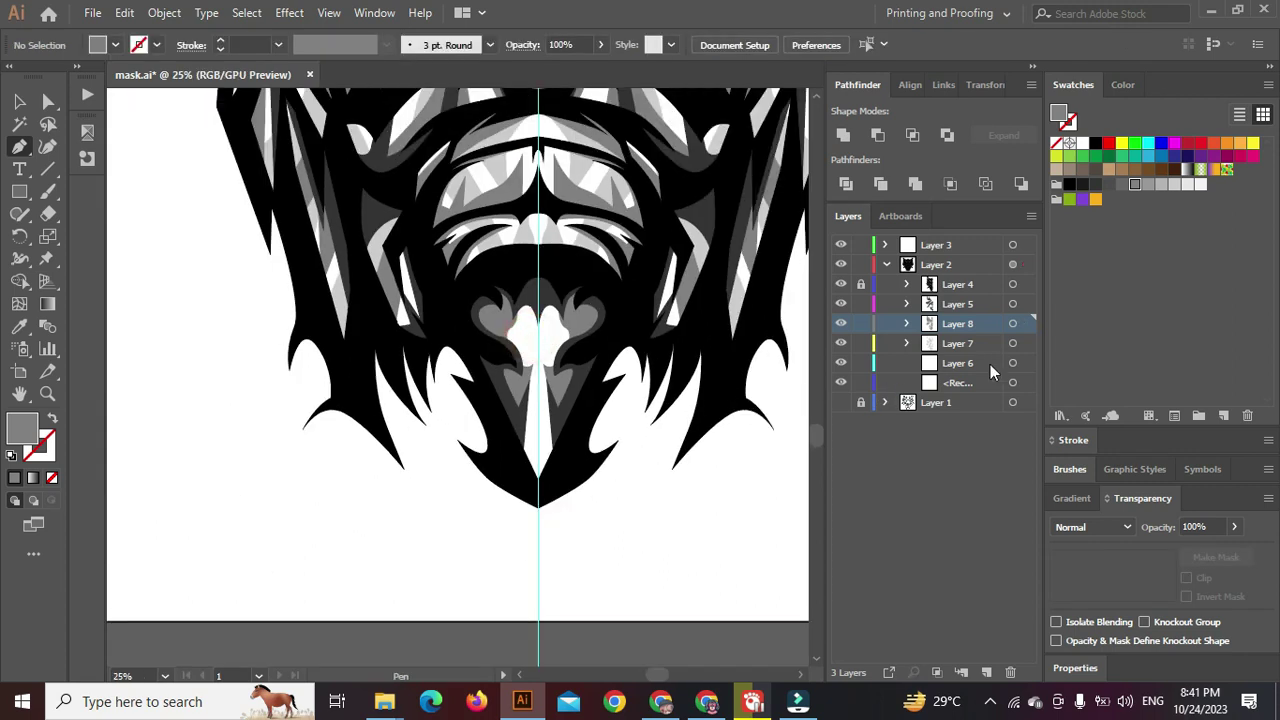
pyautogui.click(1012, 343)
pyautogui.keyDown('ctrl'); pyautogui.click(372, 495); pyautogui.keyUp('ctrl')
pyautogui.scroll(3, 437, 365)
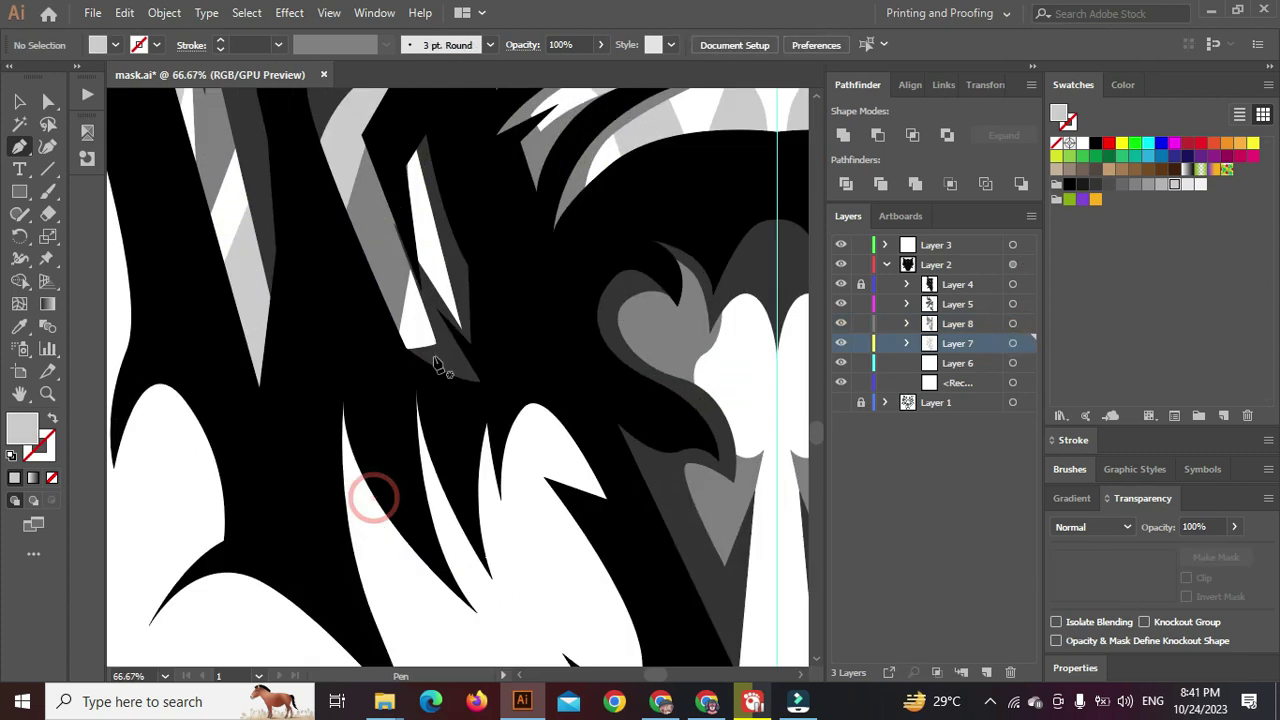
pyautogui.scroll(-2, 420, 375)
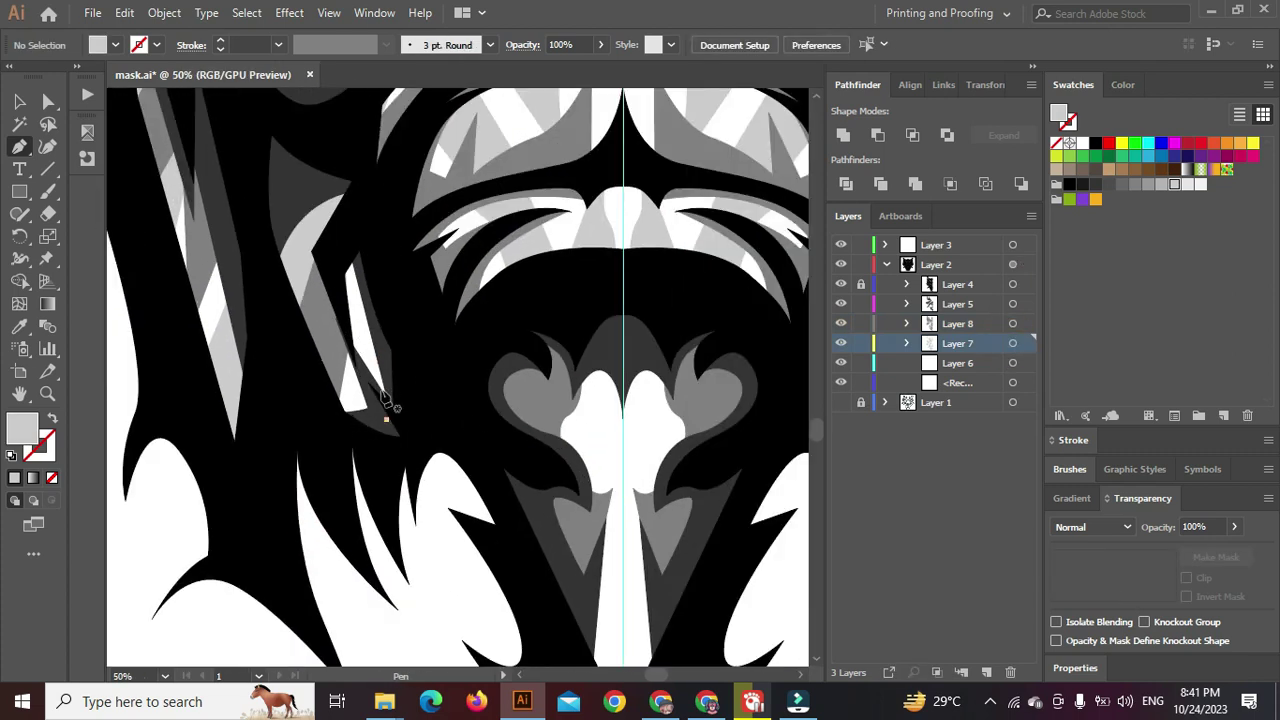
# Start a light grey path on Layer 7 around the left cheek's narrow sliver and down toward the chin outline
pyautogui.click(386, 416)
pyautogui.click(352, 238)
pyautogui.click(396, 263)
pyautogui.click(455, 386)
pyautogui.click(485, 431)
# Run the light grey path down the chin's left black outline to the center guide just below the white tip
pyautogui.scroll(-2, 570, 494)
pyautogui.click(567, 502)
pyautogui.scroll(1, 575, 532)
pyautogui.click(580, 533)
pyautogui.scroll(2, 579, 533)
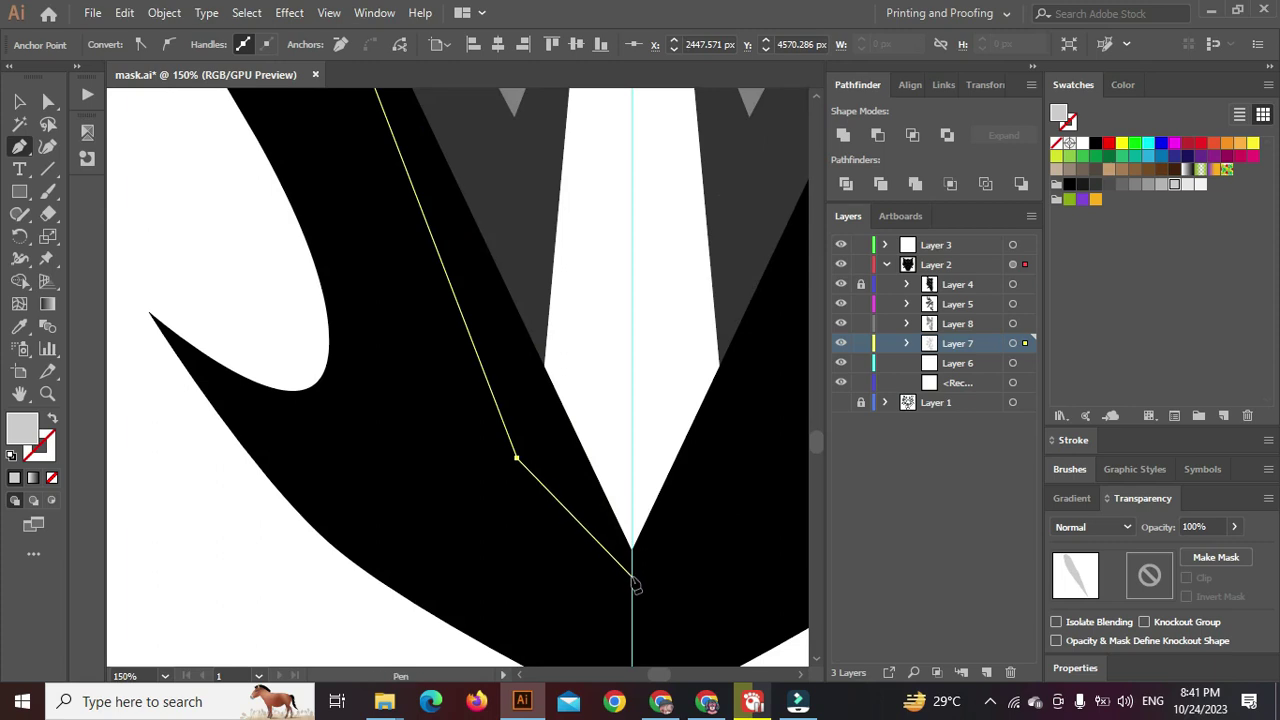
pyautogui.click(632, 579)
pyautogui.scroll(3, 632, 579)
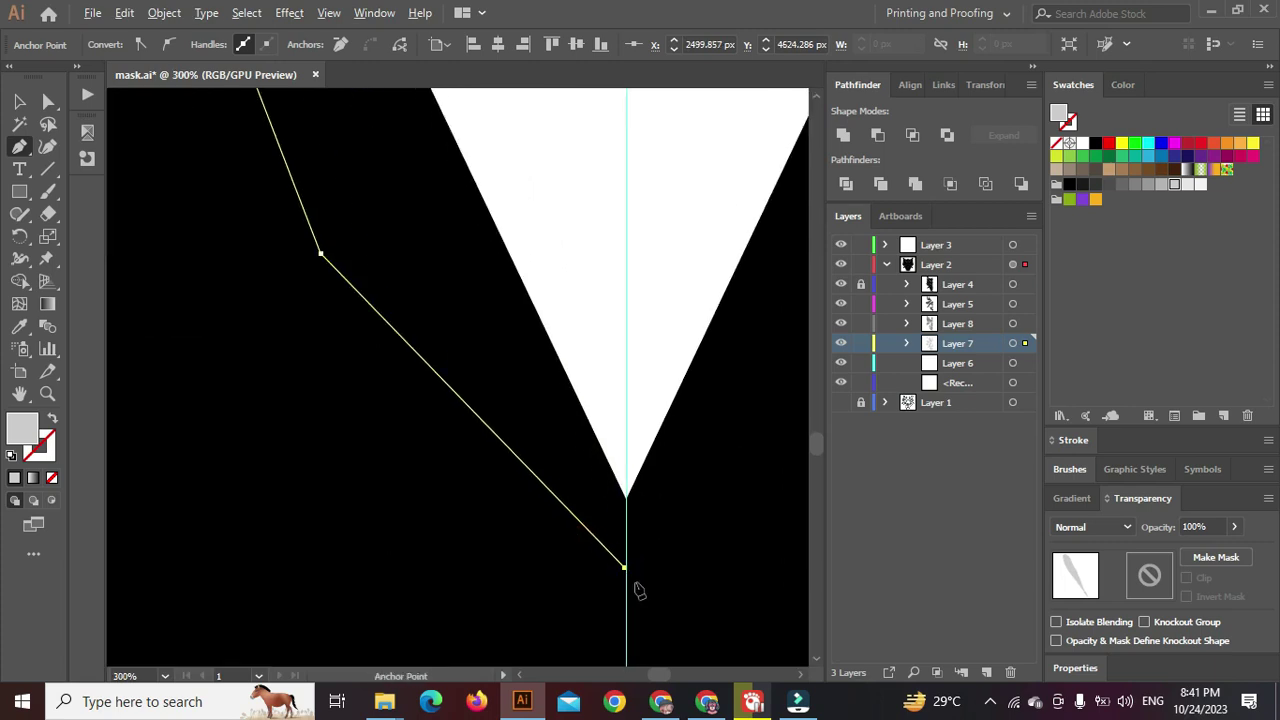
pyautogui.scroll(-3, 627, 560)
pyautogui.click(625, 557)
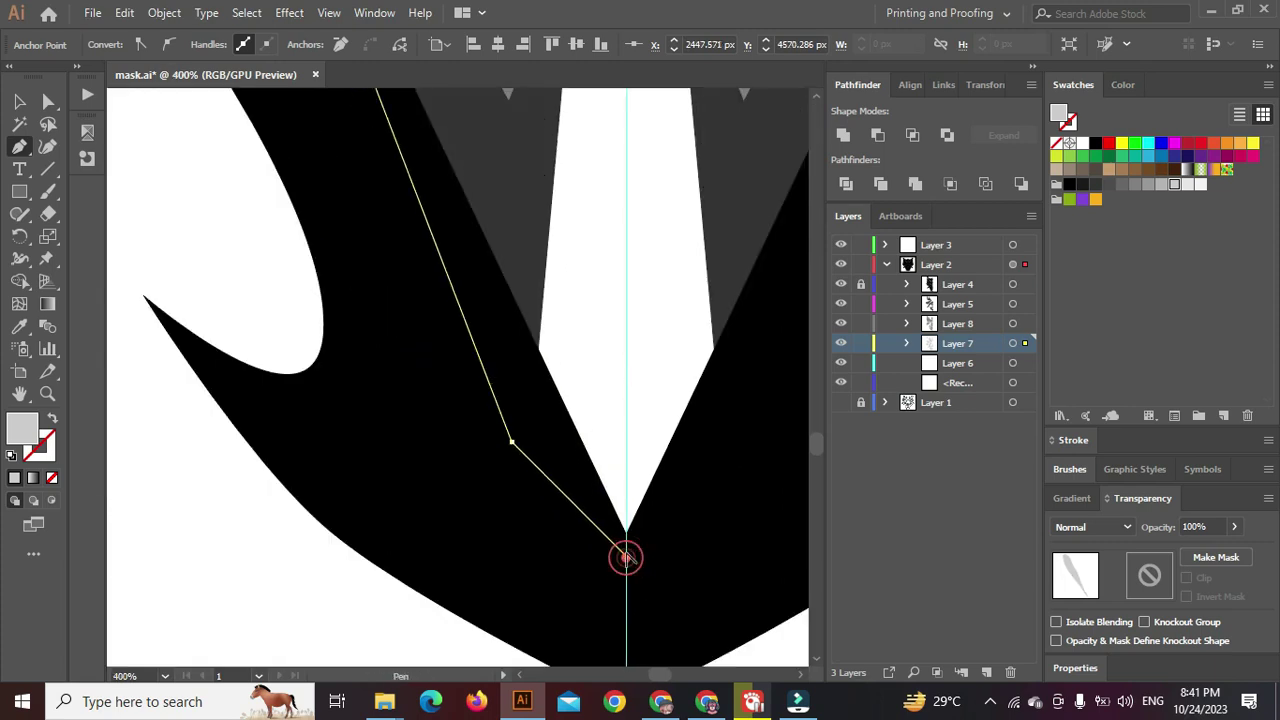
# Continue the light grey path up the center guide and back beside it, leaving a narrow white spike in the chin
pyautogui.scroll(-3, 627, 225)
pyautogui.click(626, 230)
pyautogui.click(607, 314)
pyautogui.moveTo(595, 256); pyautogui.dragTo(580, 352)
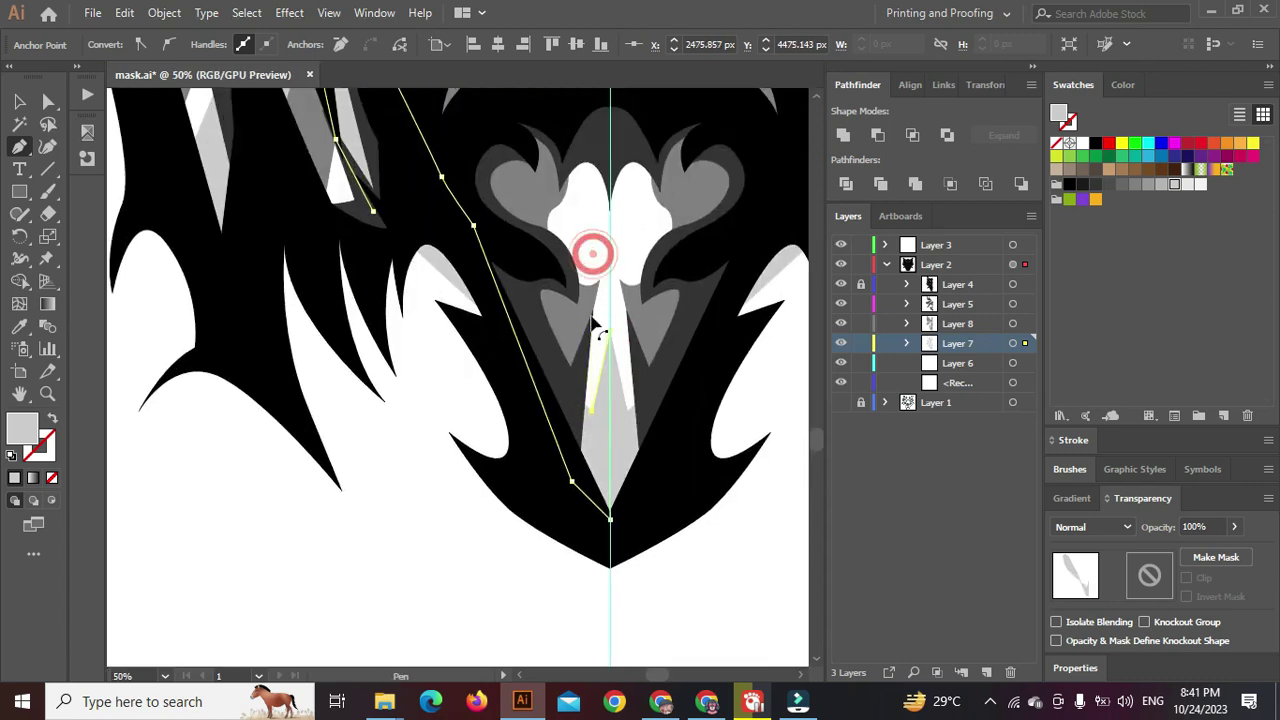
pyautogui.scroll(2, 594, 317)
pyautogui.click(593, 297)
pyautogui.click(605, 246)
# Curve the light grey path around the inside of the chin ornament's left center lobe and return it to the center guide
pyautogui.moveTo(604, 240); pyautogui.dragTo(628, 434)
pyautogui.moveTo(588, 328); pyautogui.dragTo(529, 287)
pyautogui.click(531, 289)
pyautogui.click(600, 232)
pyautogui.scroll(2, 654, 300)
pyautogui.click(654, 383)
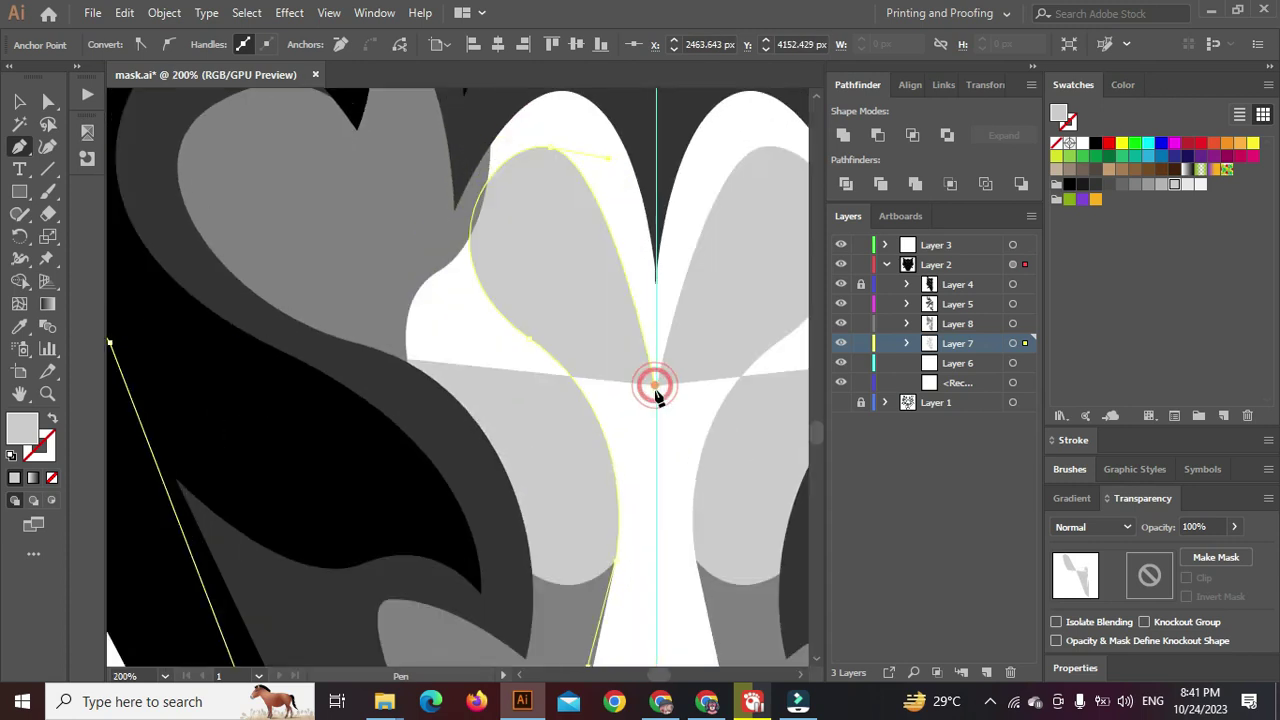
pyautogui.scroll(2, 656, 393)
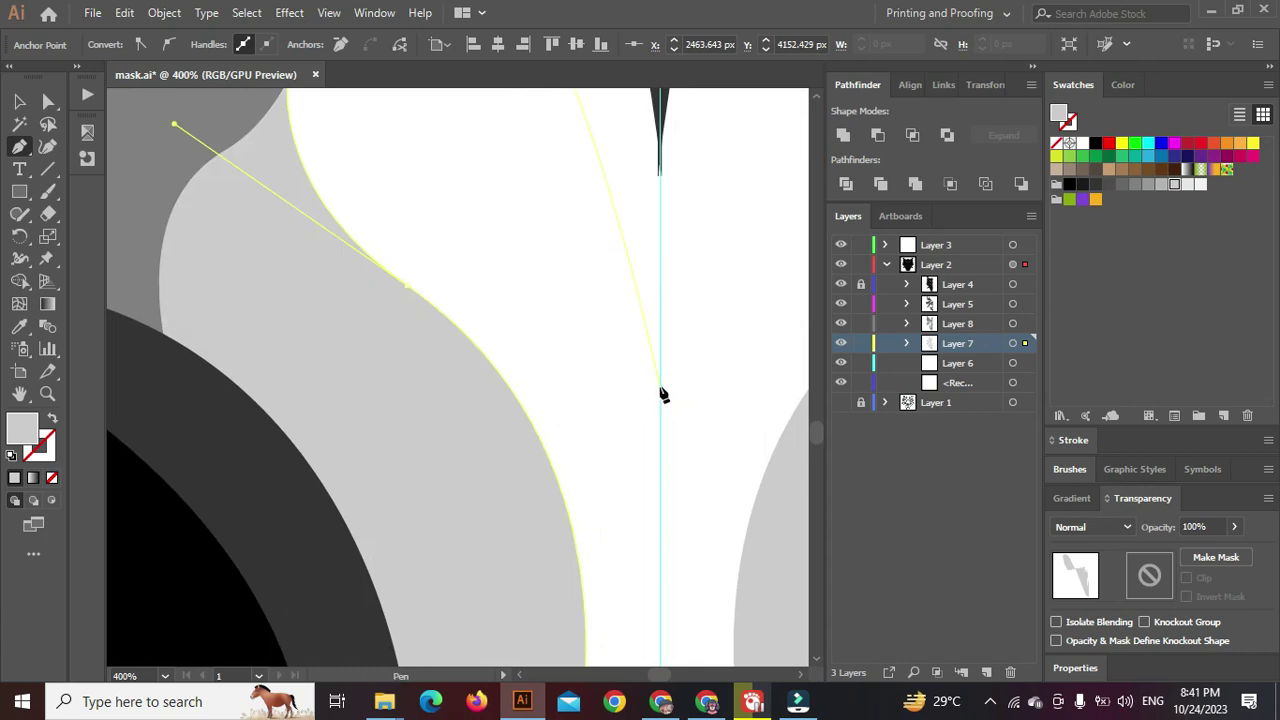
pyautogui.click(659, 377)
# Take the light grey path up the center guide above the ornament, close it back at the left cheek, and deselect
pyautogui.scroll(-6, 663, 330)
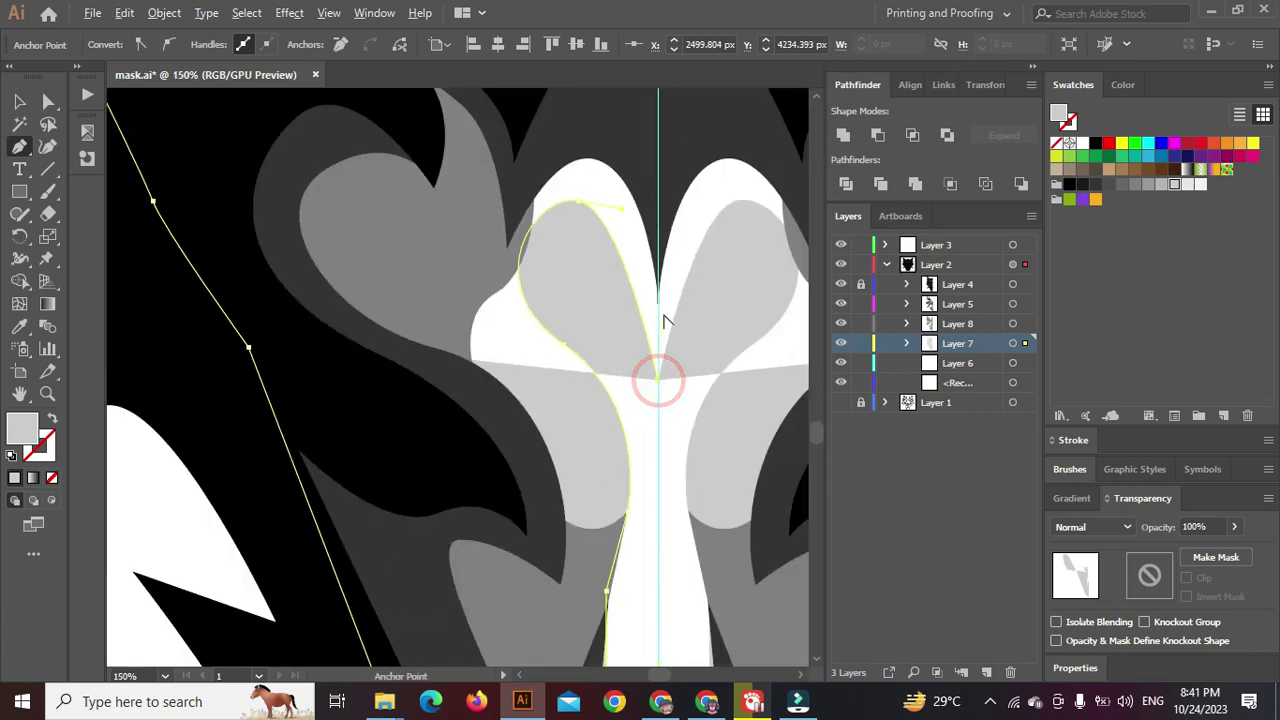
pyautogui.click(661, 213)
pyautogui.click(574, 200)
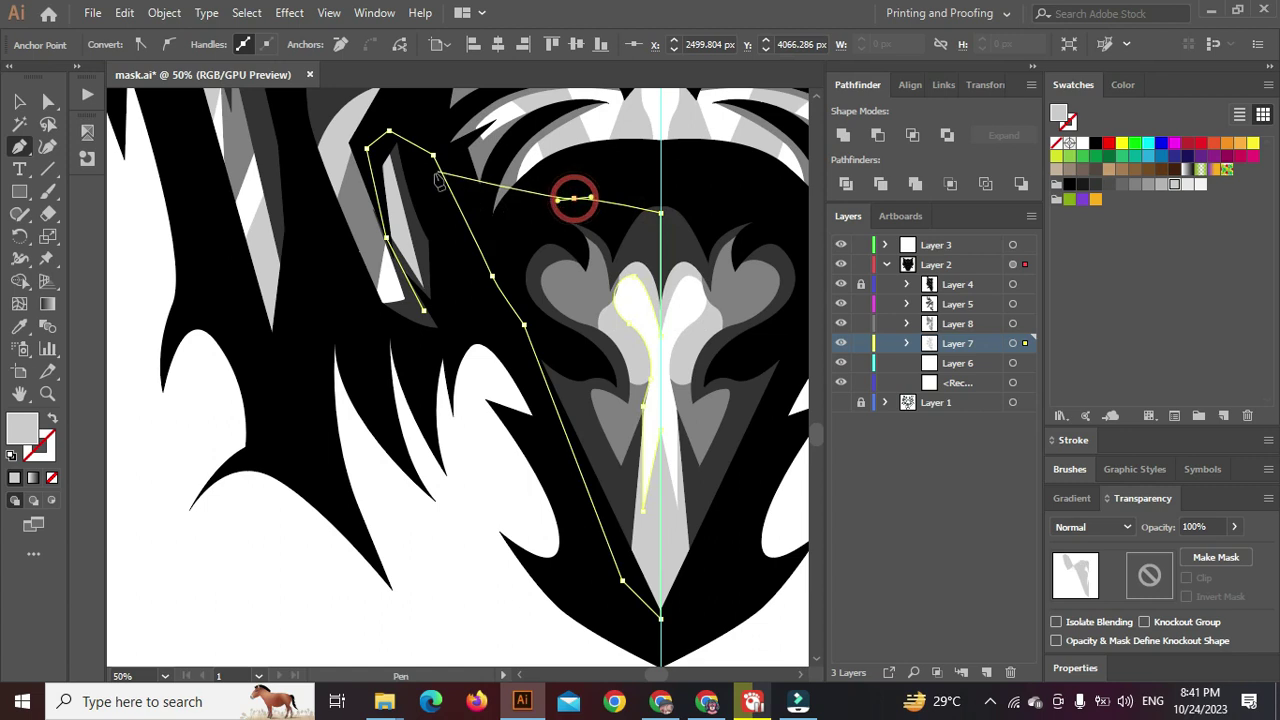
pyautogui.click(443, 301)
pyautogui.scroll(-2, 443, 466)
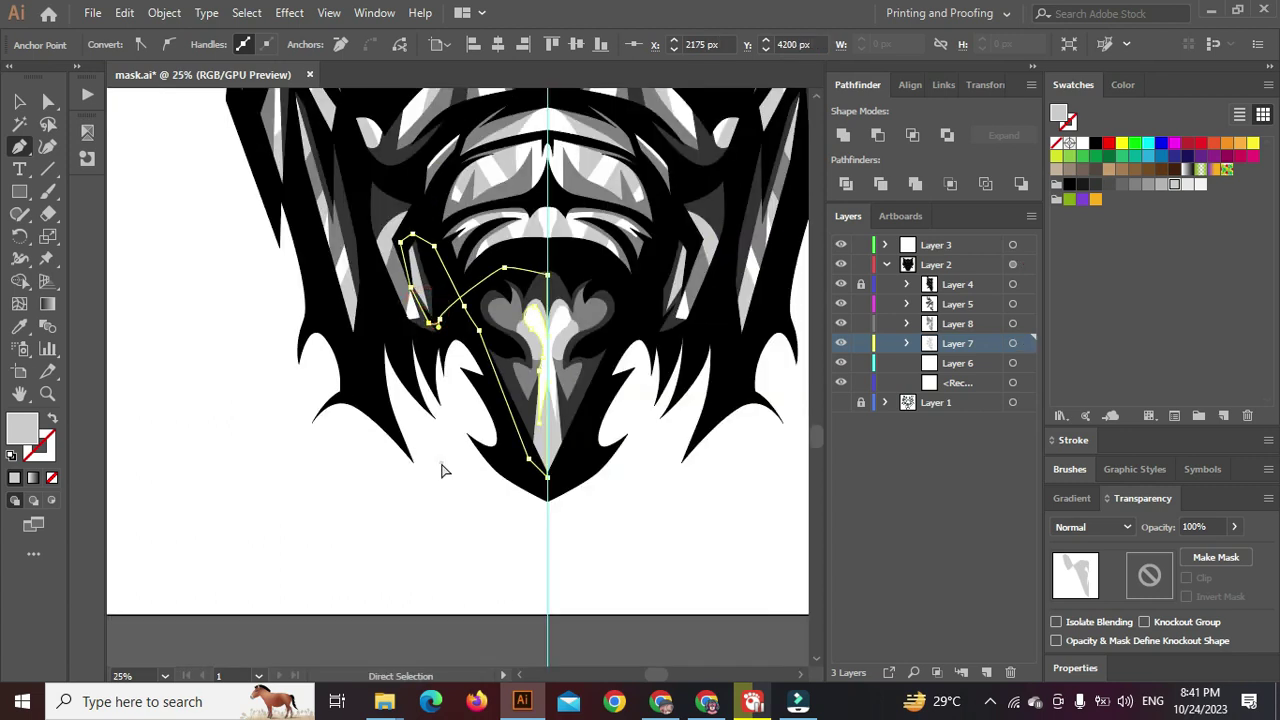
pyautogui.keyDown('ctrl'); pyautogui.click(443, 464); pyautogui.keyUp('ctrl')
# Add two new sublayers directly above Layer 6 inside Layer 2
pyautogui.scroll(-2, 443, 464)
pyautogui.scroll(5, 452, 462)
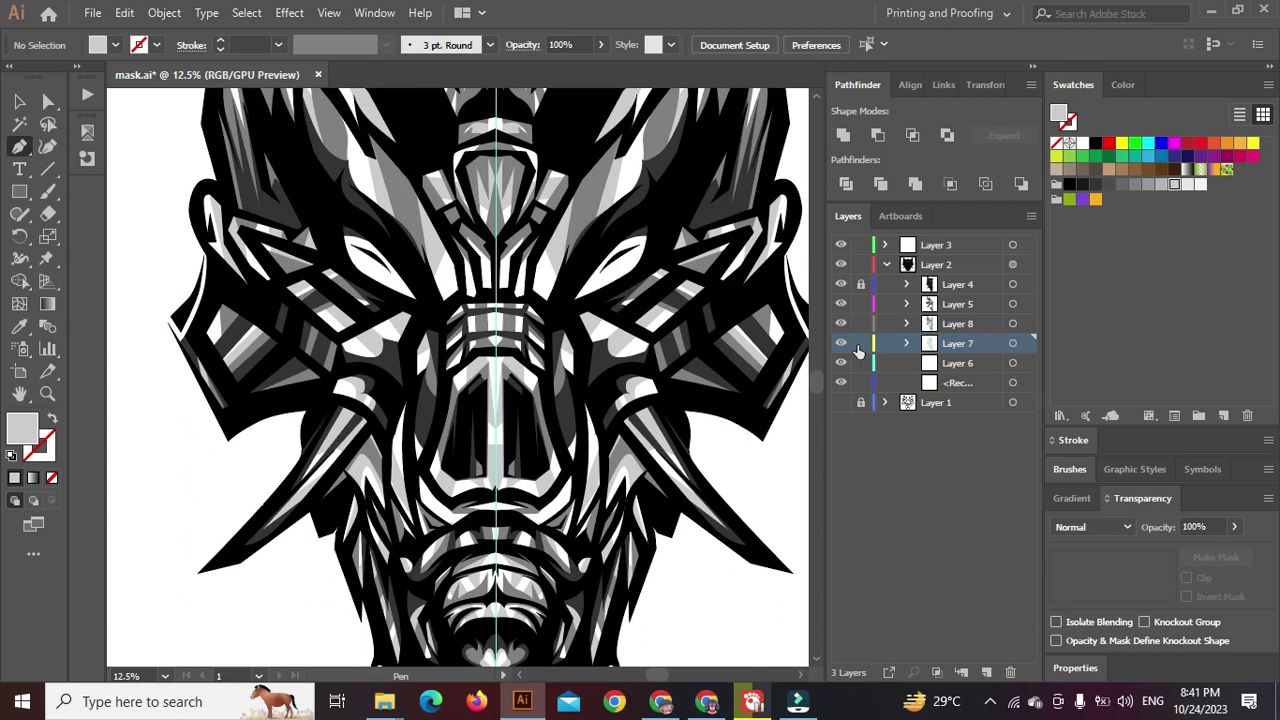
pyautogui.click(940, 363)
pyautogui.click(986, 674)
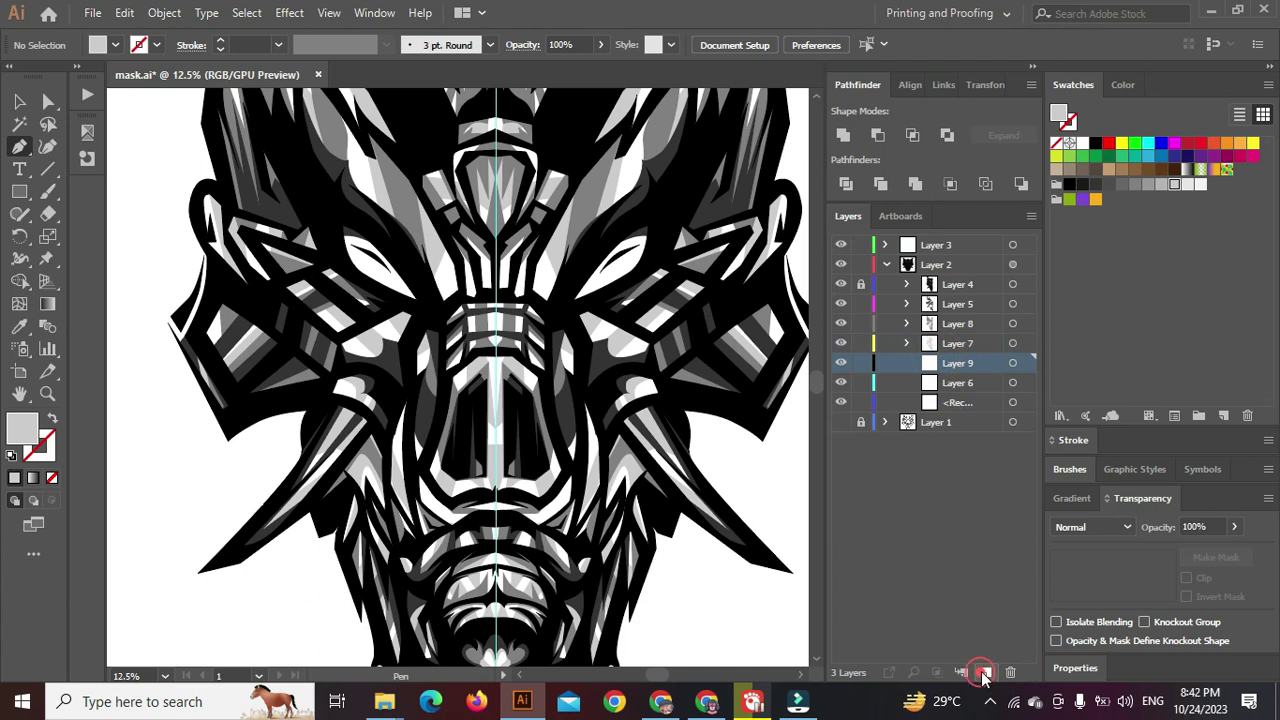
pyautogui.click(986, 674)
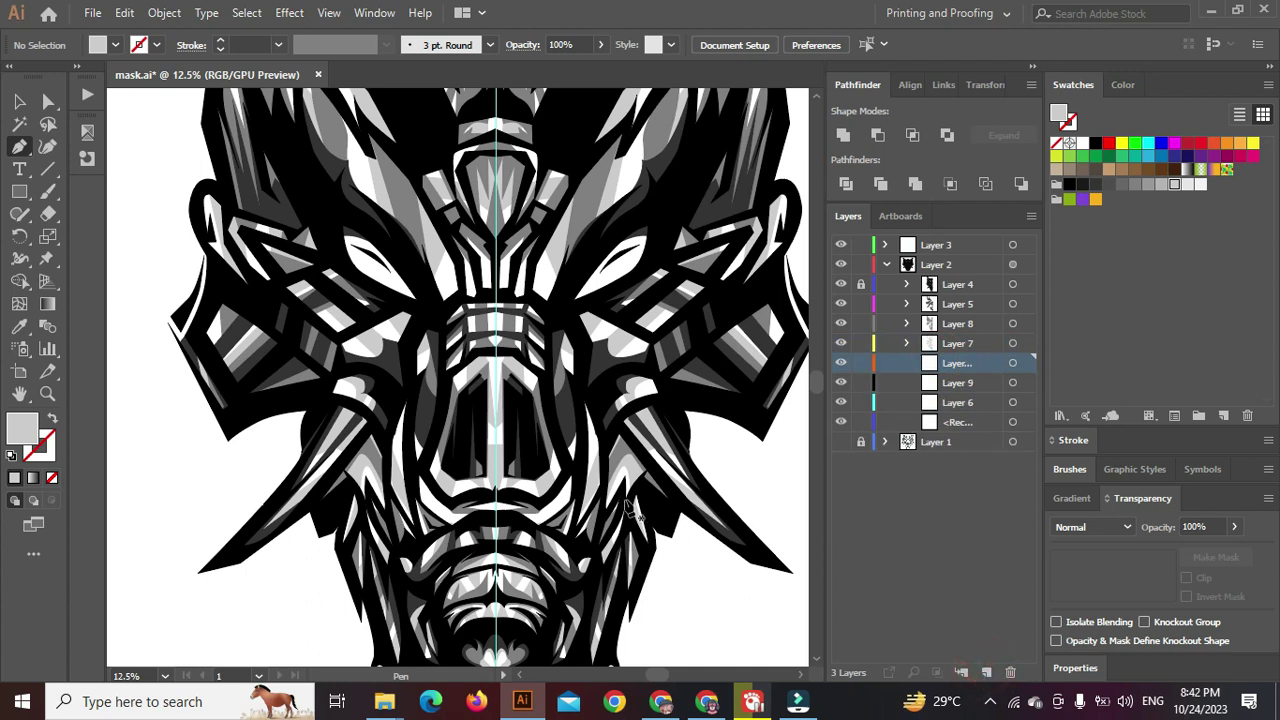
# Set the fill color to dark maroon #47031F
pyautogui.doubleClick(18, 430)
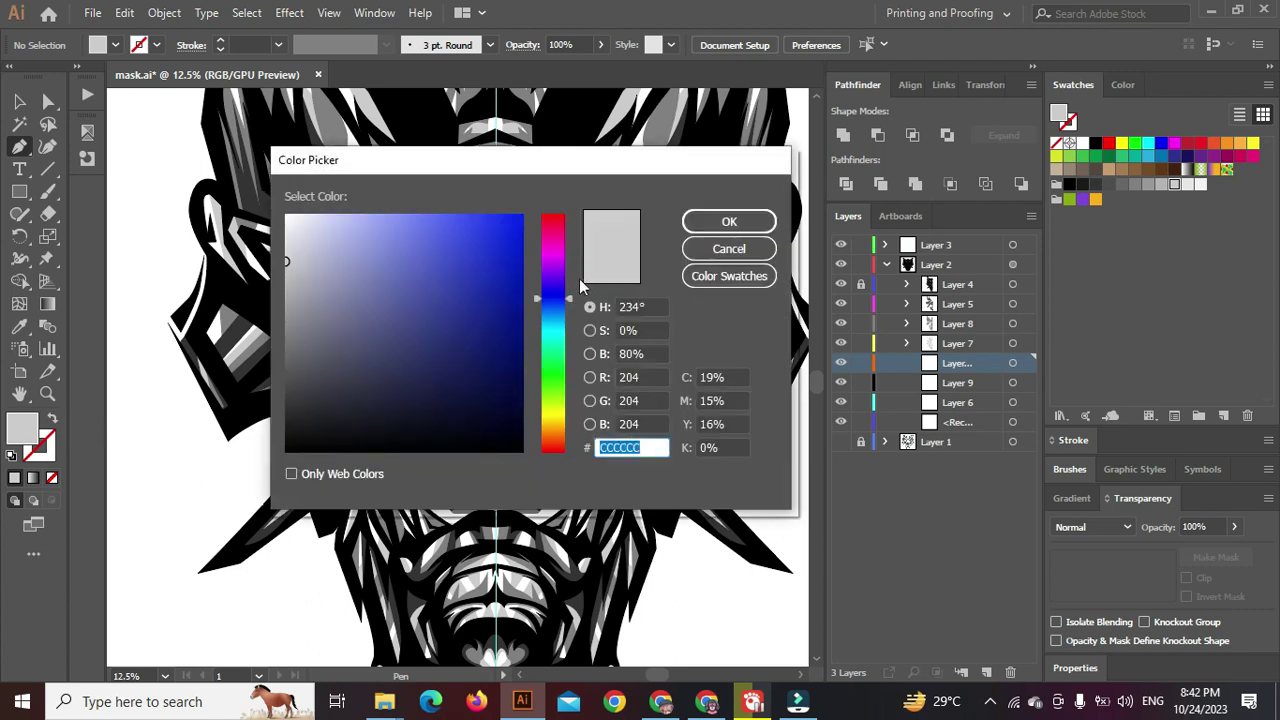
pyautogui.click(546, 229)
pyautogui.moveTo(486, 320); pyautogui.dragTo(514, 385)
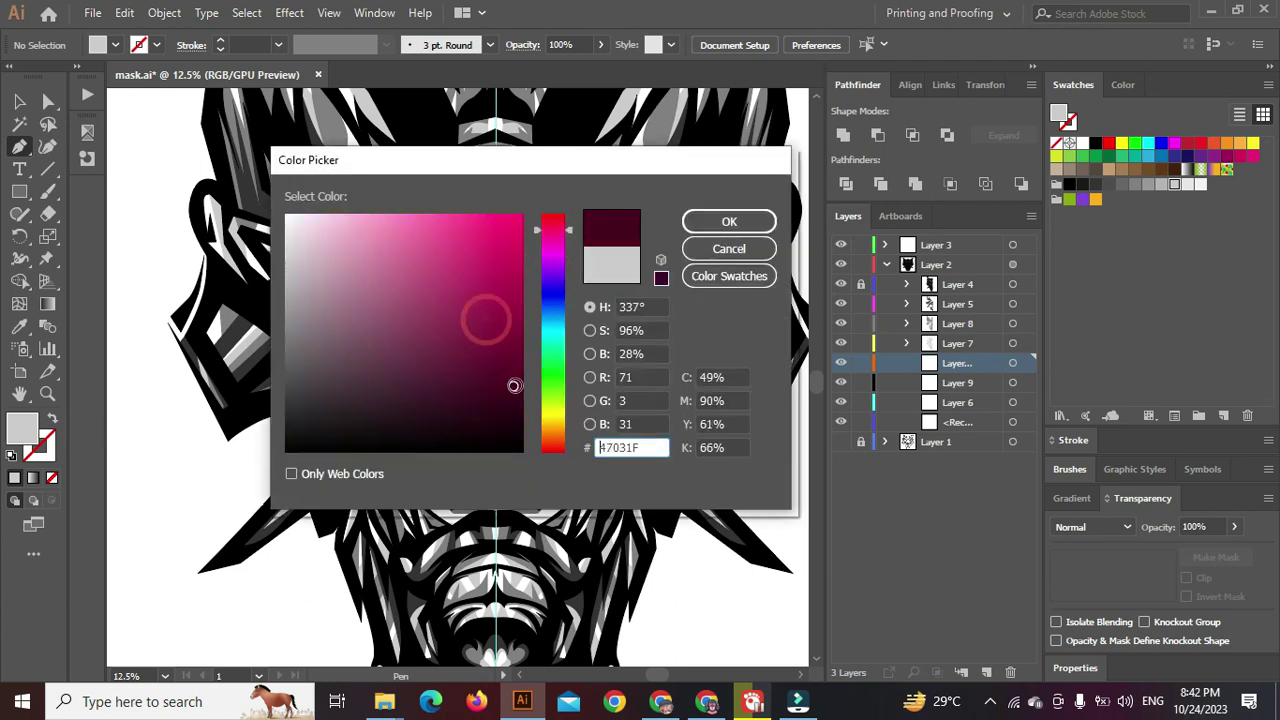
pyautogui.click(729, 221)
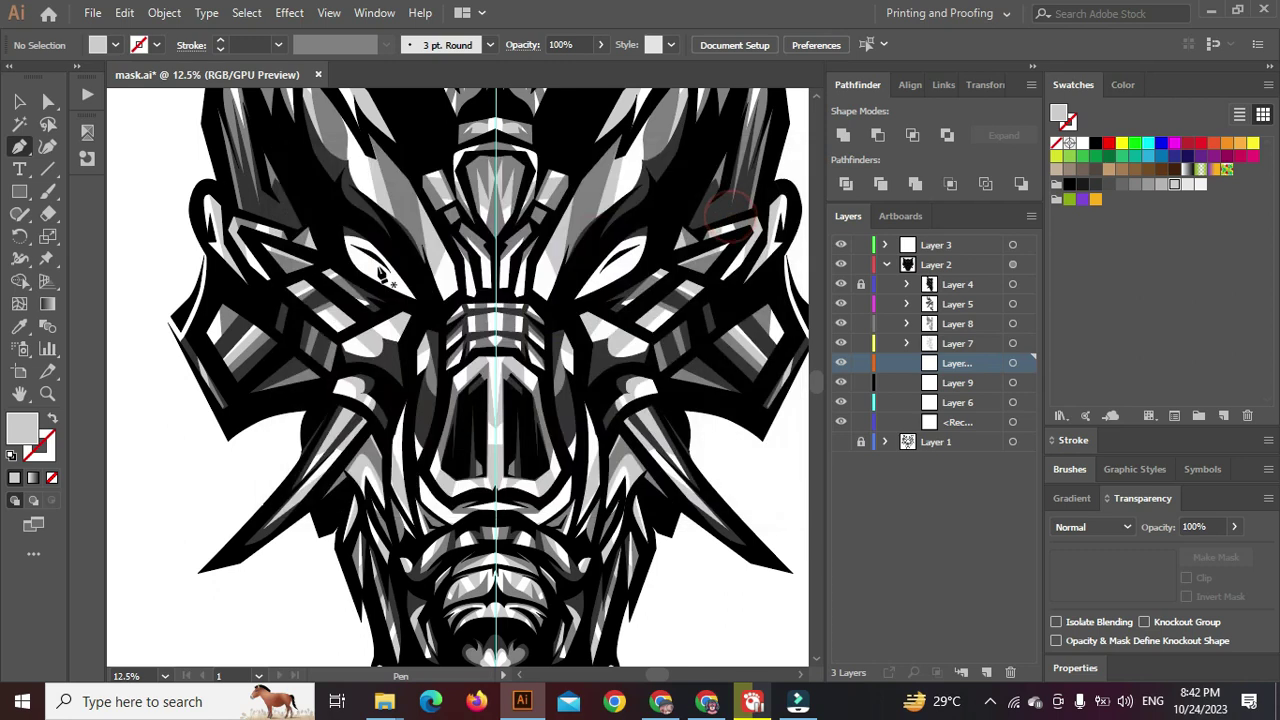
# Start a maroon Pen path on the sublayer above Layer 9, curving beneath the dark slit in the left eye
pyautogui.scroll(3, 345, 343)
pyautogui.click(301, 311)
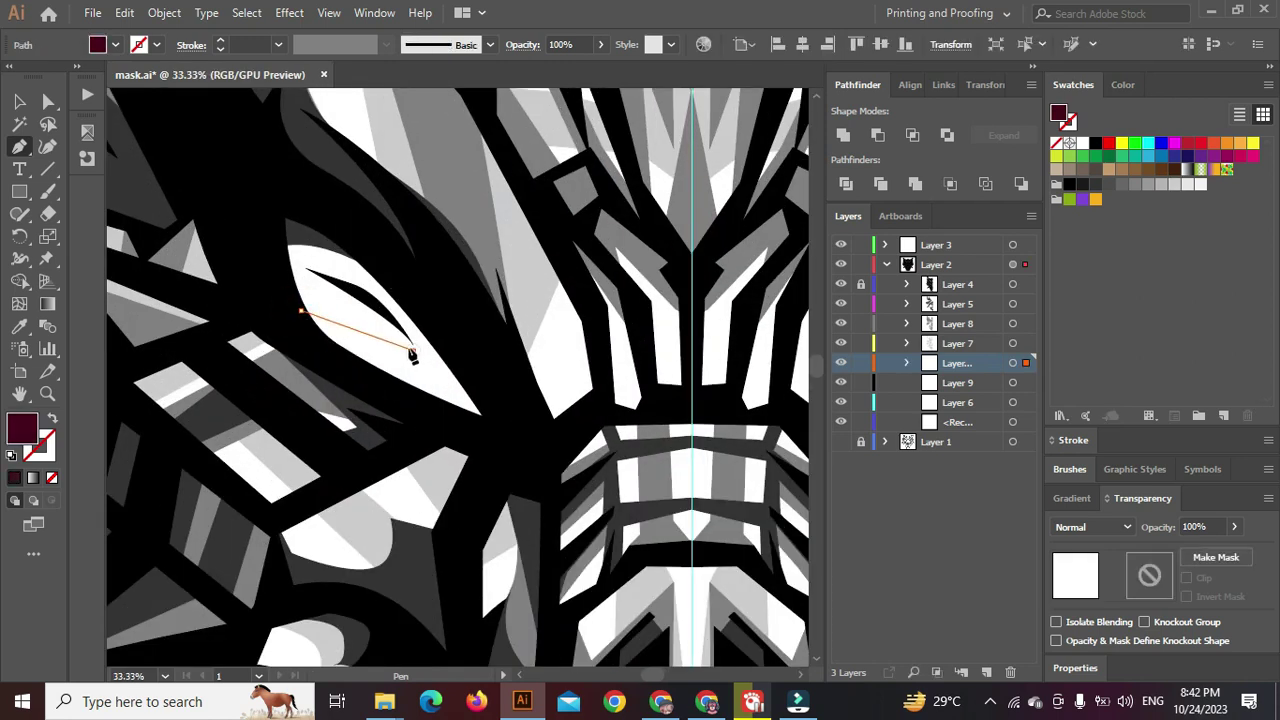
pyautogui.click(413, 351)
pyautogui.moveTo(336, 309); pyautogui.dragTo(286, 300)
pyautogui.click(286, 302)
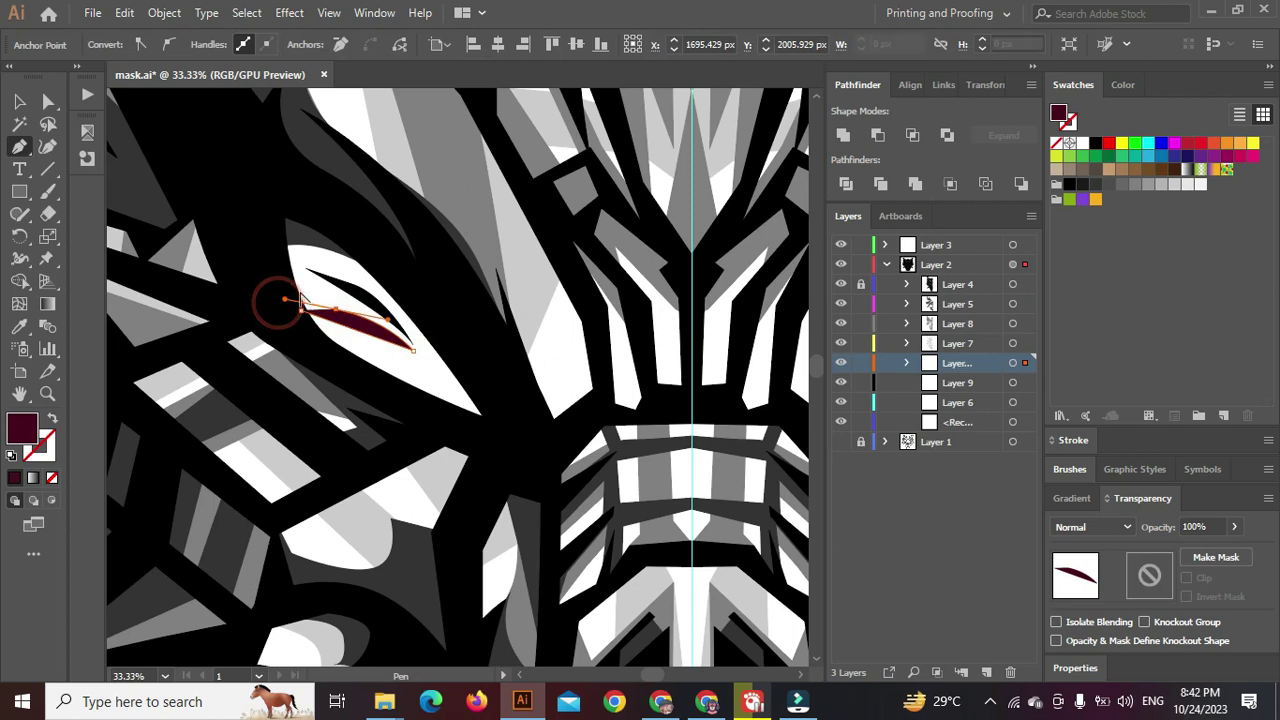
pyautogui.scroll(1, 280, 298)
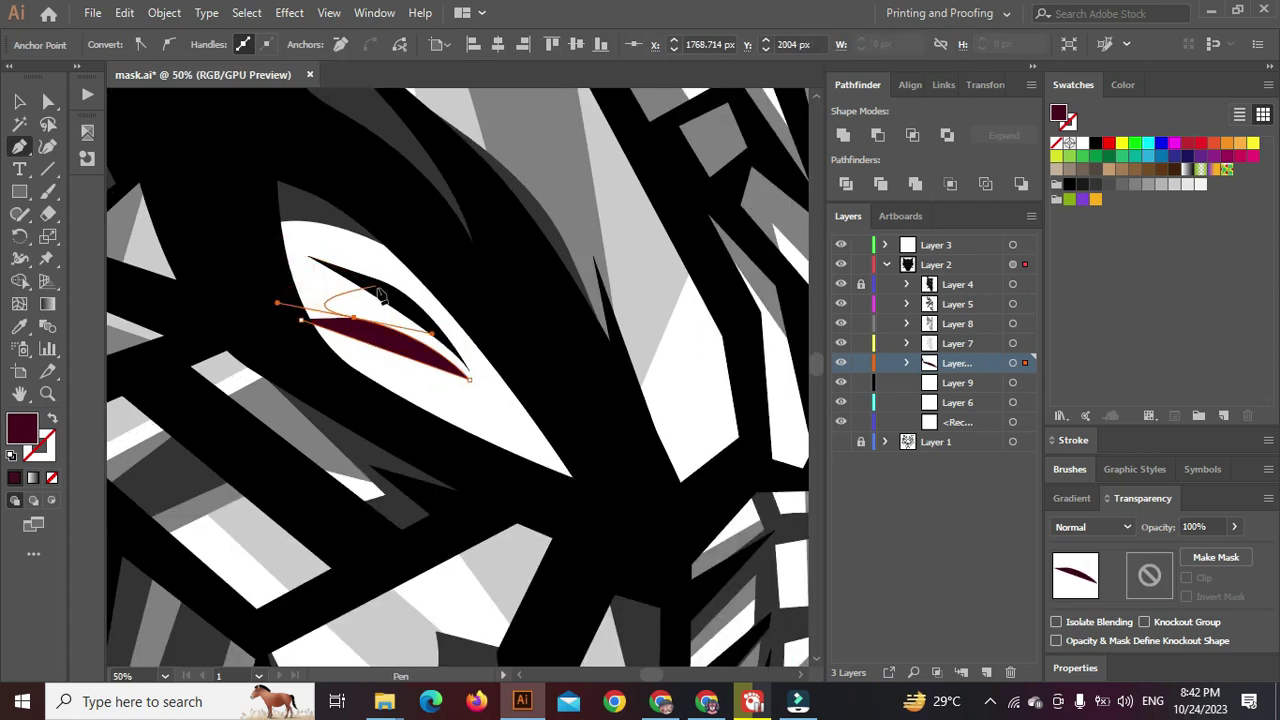
pyautogui.hotkey('ctrl', 'z')
# Take the maroon path over the slit to the eye's inner corner, around outside the eye, and close it at the outer edge
pyautogui.moveTo(376, 288); pyautogui.dragTo(422, 314)
pyautogui.click(534, 405)
pyautogui.moveTo(413, 422); pyautogui.dragTo(347, 397)
pyautogui.moveTo(561, 497); pyautogui.dragTo(589, 491)
pyautogui.moveTo(584, 434); pyautogui.dragTo(571, 403)
pyautogui.moveTo(458, 273); pyautogui.dragTo(415, 237)
pyautogui.moveTo(335, 197); pyautogui.dragTo(246, 241)
pyautogui.moveTo(300, 319); pyautogui.dragTo(314, 333)
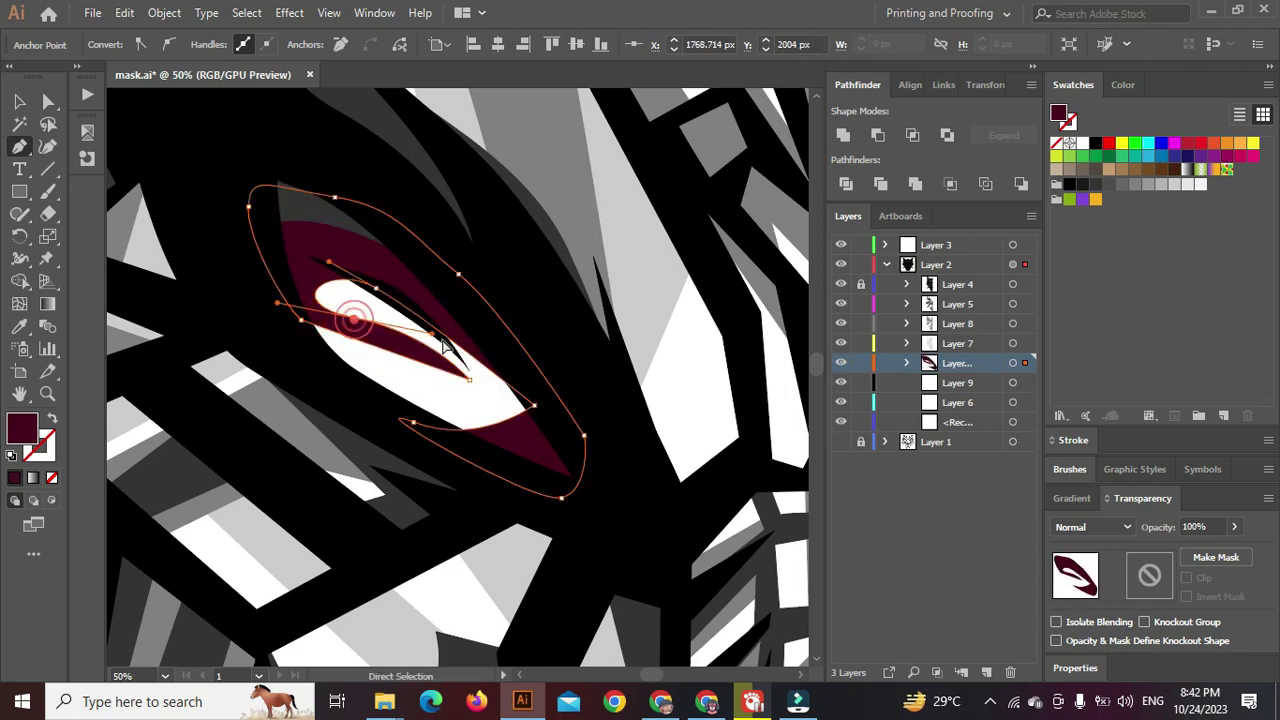
# Flatten the maroon shape's curve below the eye slit by adjusting its anchor handle, and deselect the shape
pyautogui.keyDown('ctrl'); pyautogui.click(434, 352); pyautogui.keyUp('ctrl')
pyautogui.hotkey('ctrl', 'z')
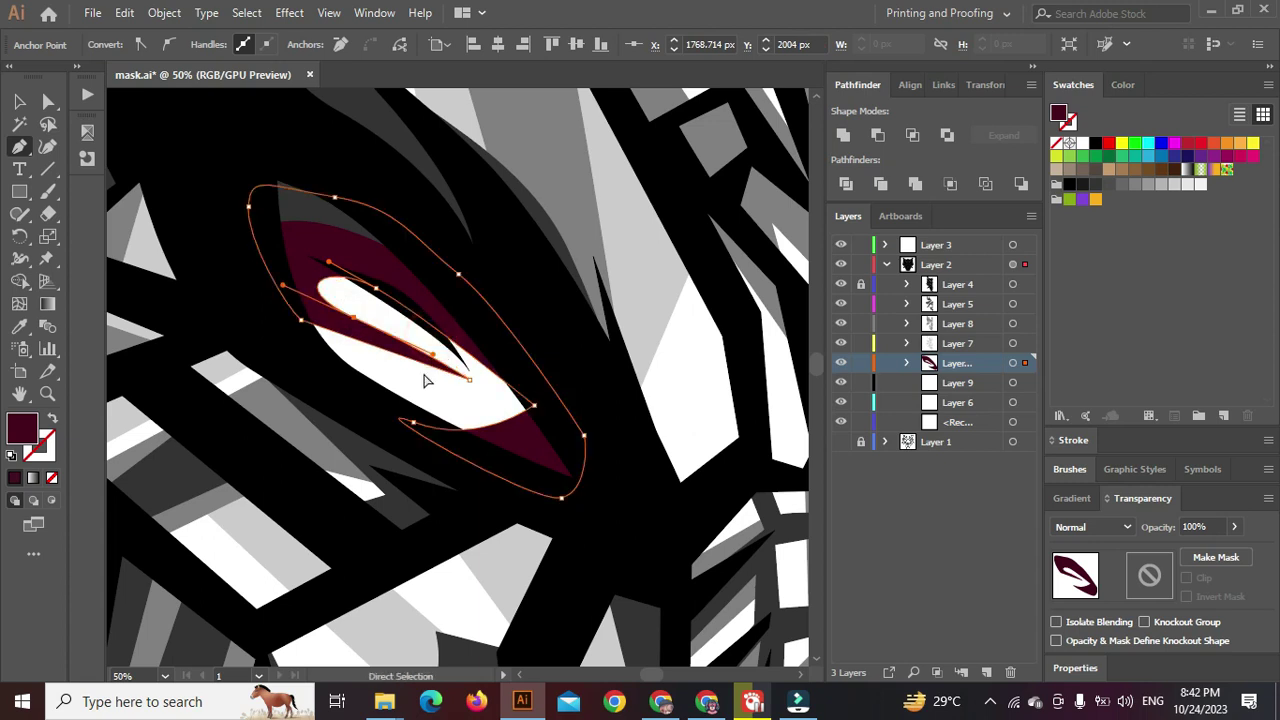
pyautogui.keyDown('ctrl'); pyautogui.click(424, 373); pyautogui.keyUp('ctrl')
pyautogui.scroll(-4, 424, 373)
pyautogui.scroll(2, 443, 378)
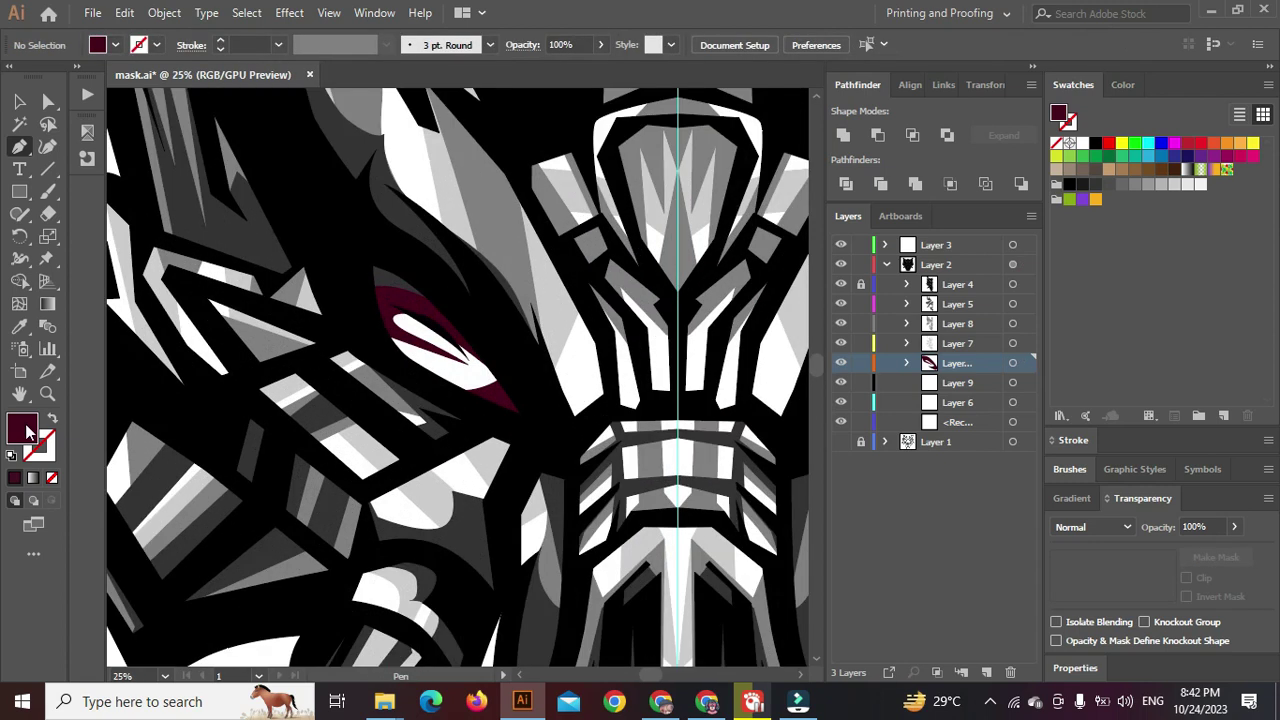
# Make Layer 9 active and set the fill color to crimson #8C0E47
pyautogui.doubleClick(30, 433)
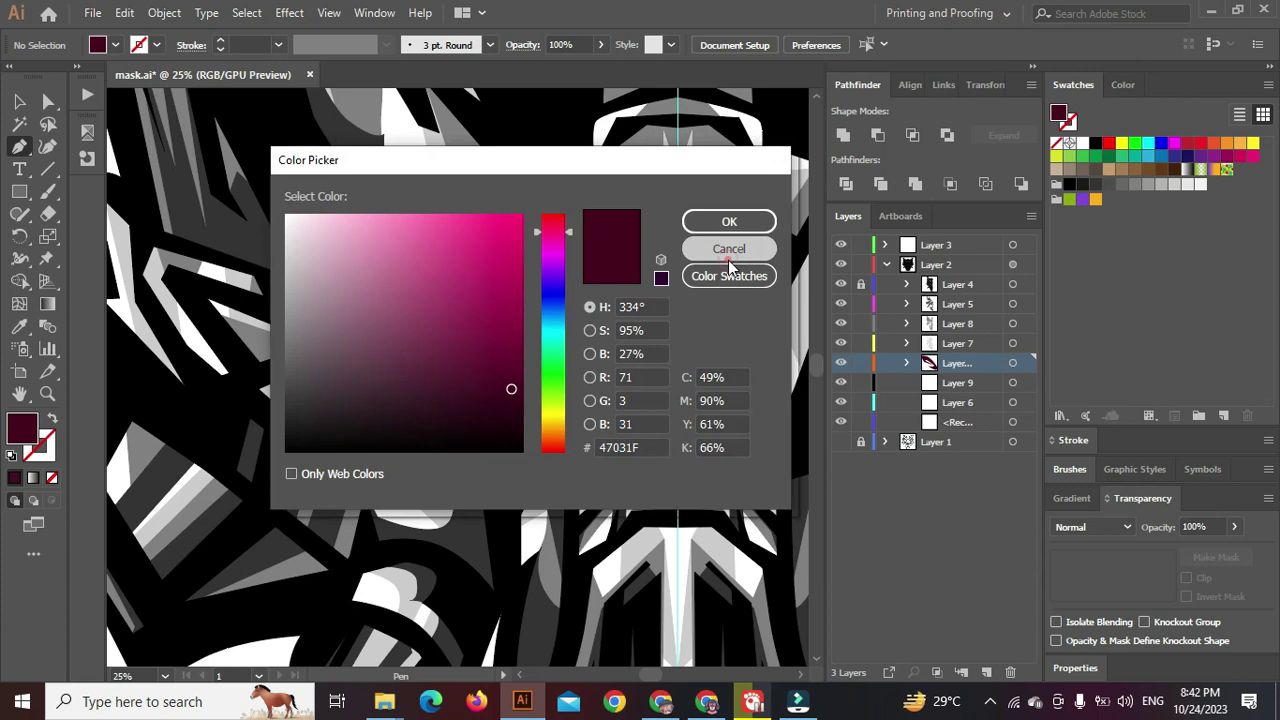
pyautogui.click(727, 251)
pyautogui.click(945, 386)
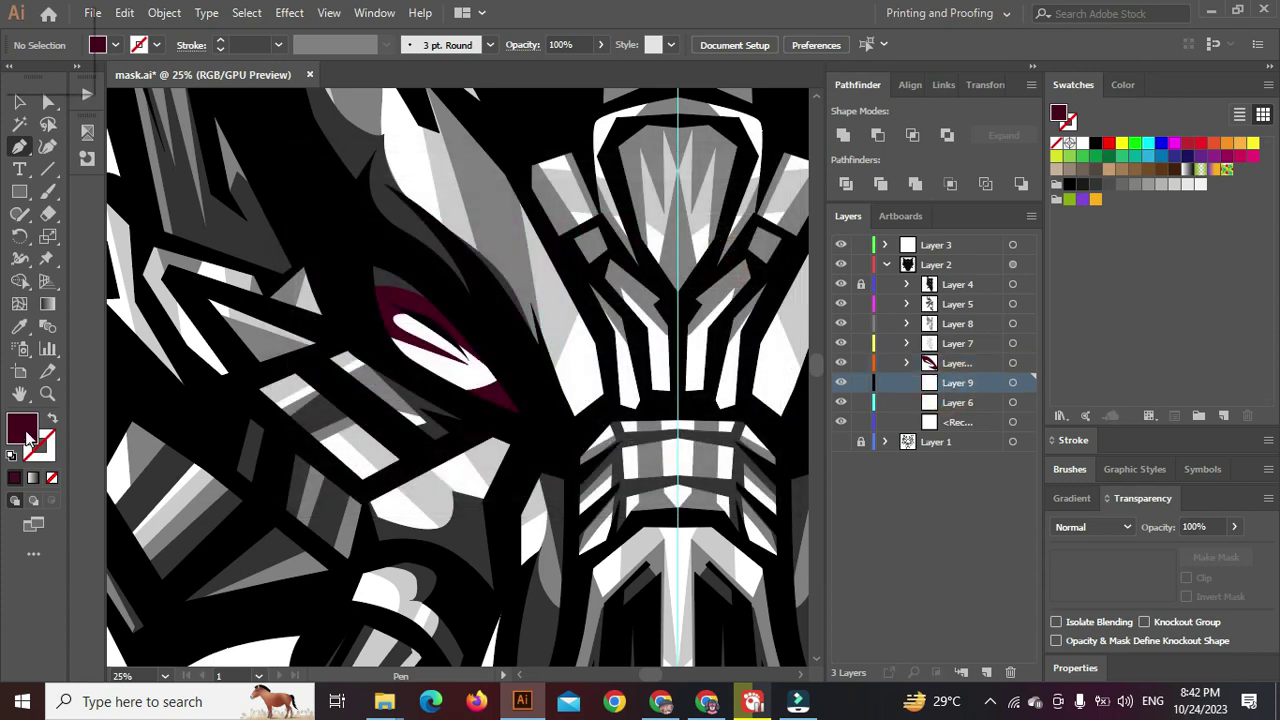
pyautogui.doubleClick(30, 433)
pyautogui.moveTo(516, 385)
pyautogui.mouseDown()
pyautogui.moveTo(528, 331)
pyautogui.moveTo(500, 322)
pyautogui.mouseUp()
pyautogui.click(734, 217)
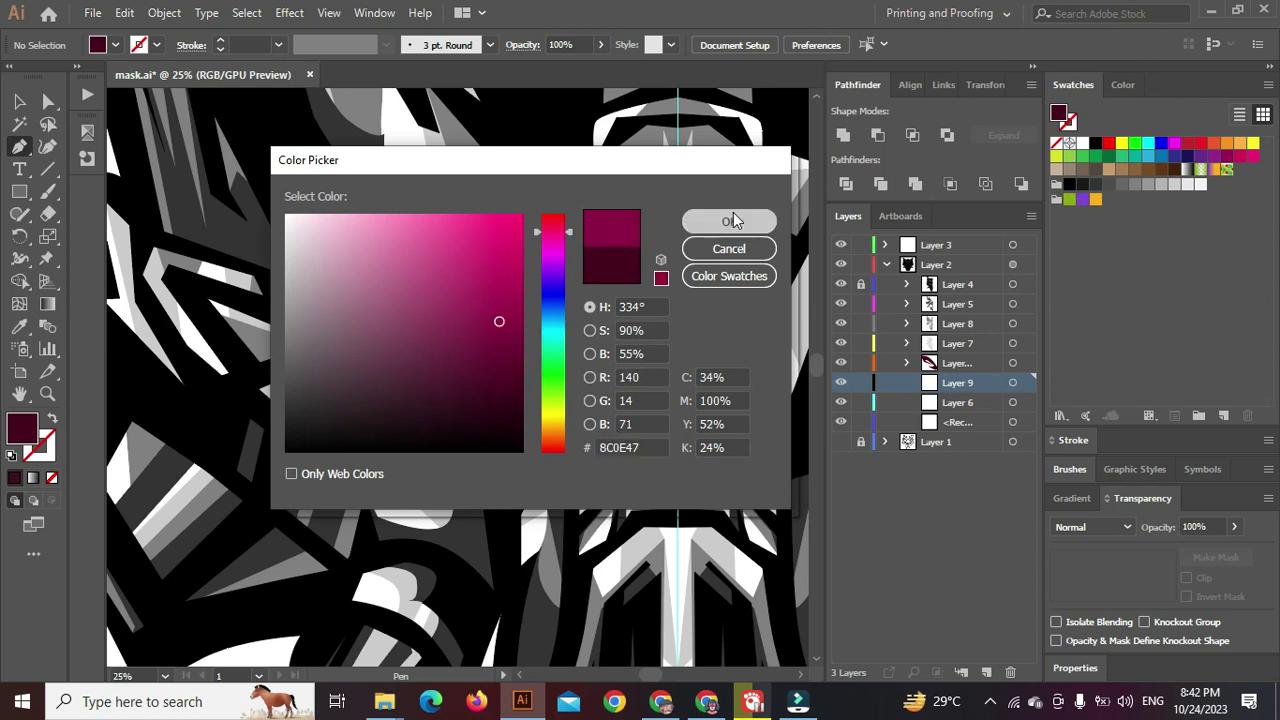
# Start a crimson Pen path on Layer 9 that curves across the left eye and back, leaving a white gap near its outer end
pyautogui.scroll(2, 505, 335)
pyautogui.click(461, 346)
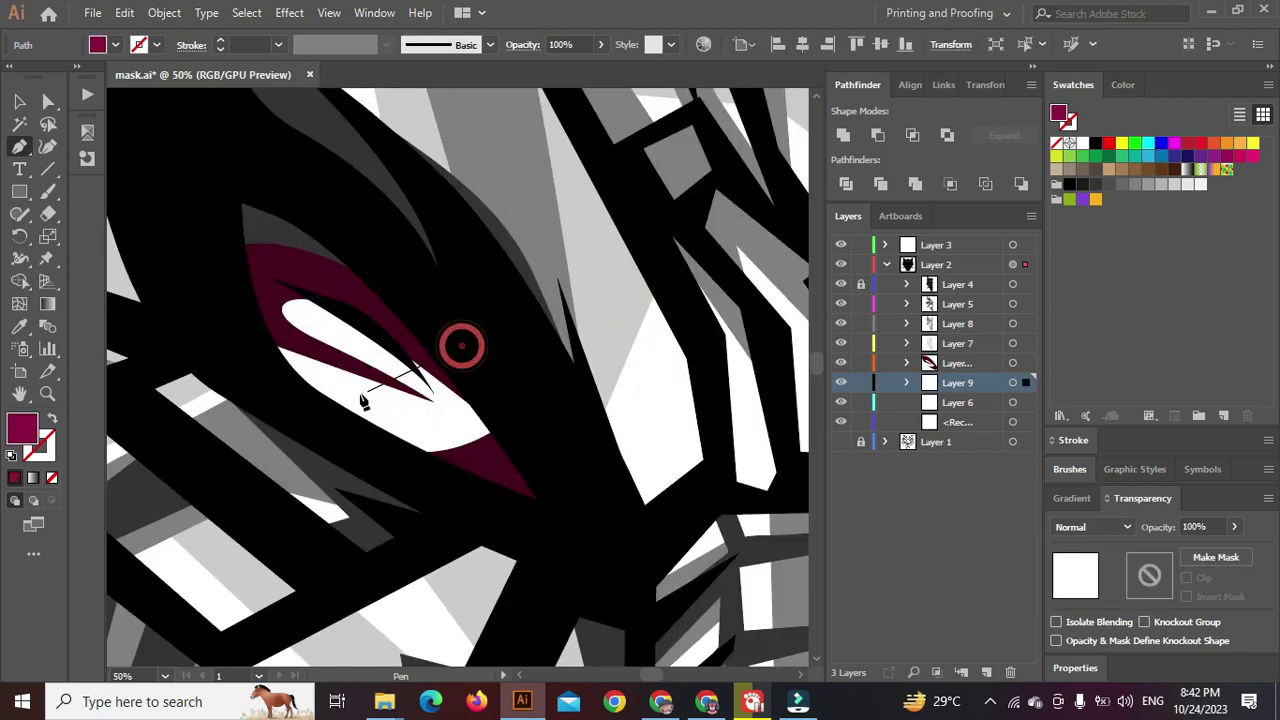
pyautogui.moveTo(337, 401); pyautogui.dragTo(274, 388)
pyautogui.click(265, 369)
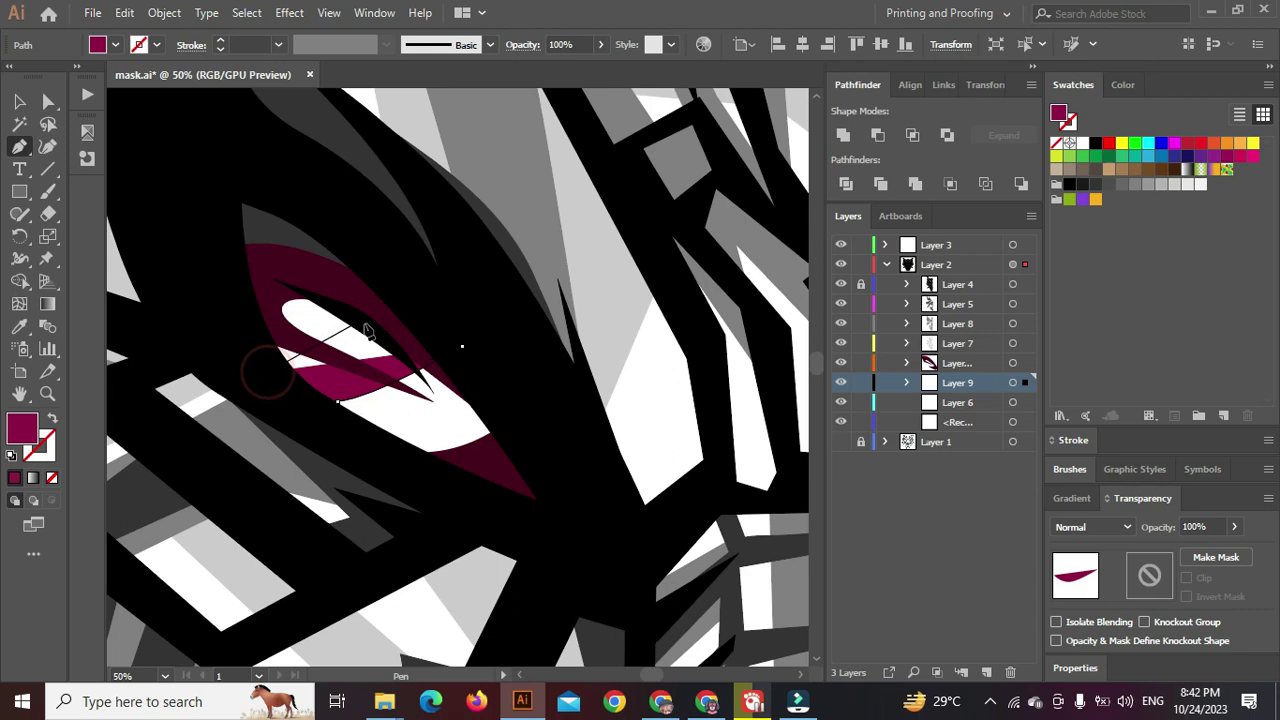
pyautogui.click(357, 328)
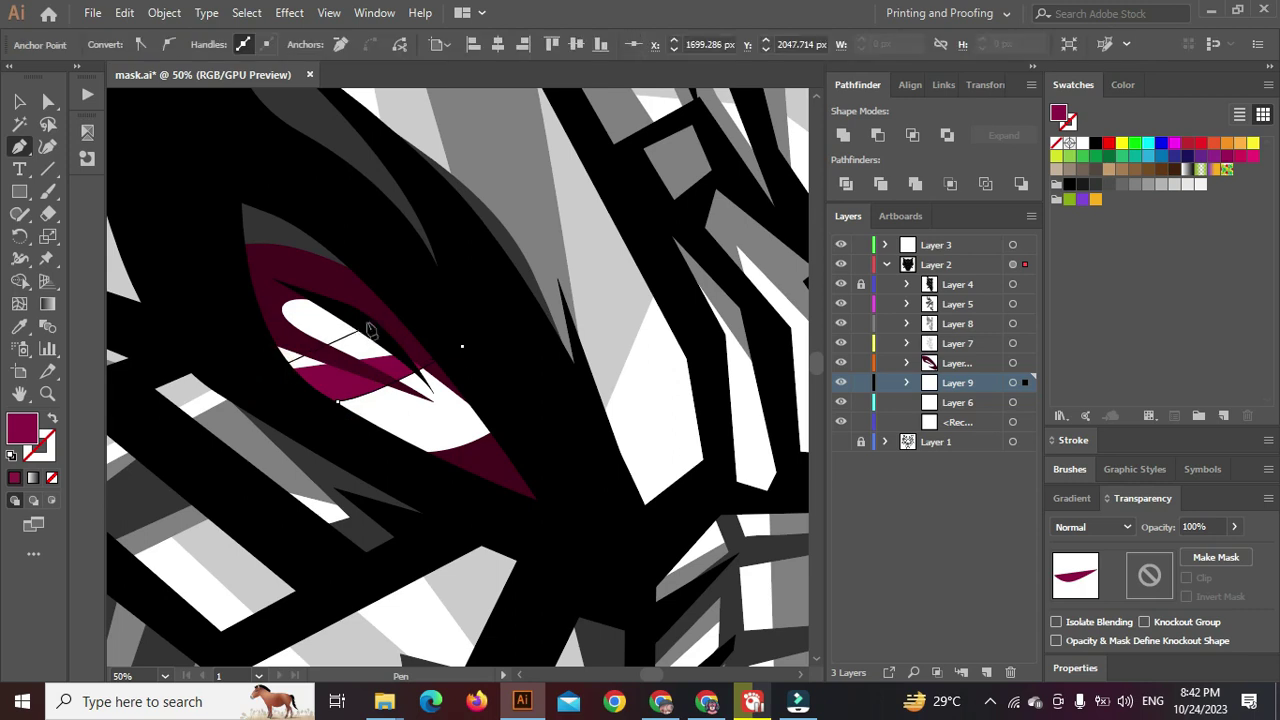
pyautogui.click(286, 326)
pyautogui.click(273, 268)
# Take the crimson path around the eye's inner corner, close it with a white gap in the lower eye, and deselect
pyautogui.click(491, 362)
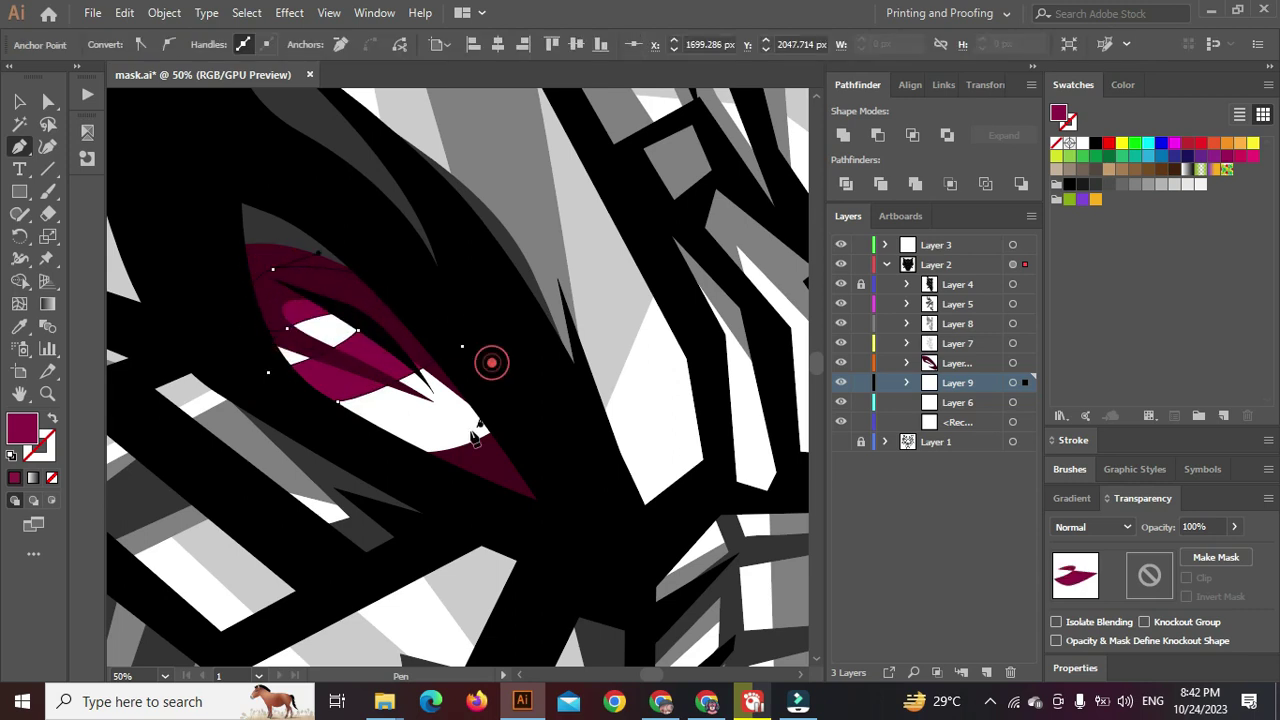
pyautogui.click(389, 440)
pyautogui.click(439, 465)
pyautogui.click(516, 460)
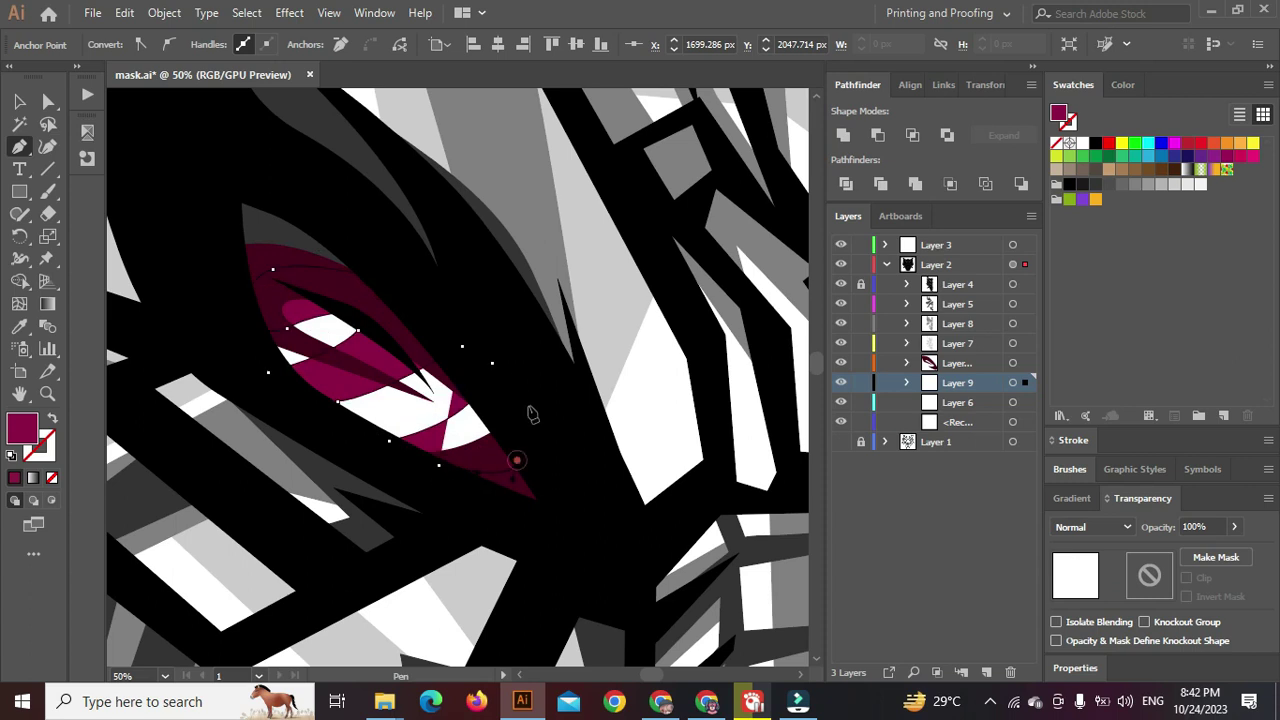
pyautogui.click(462, 347)
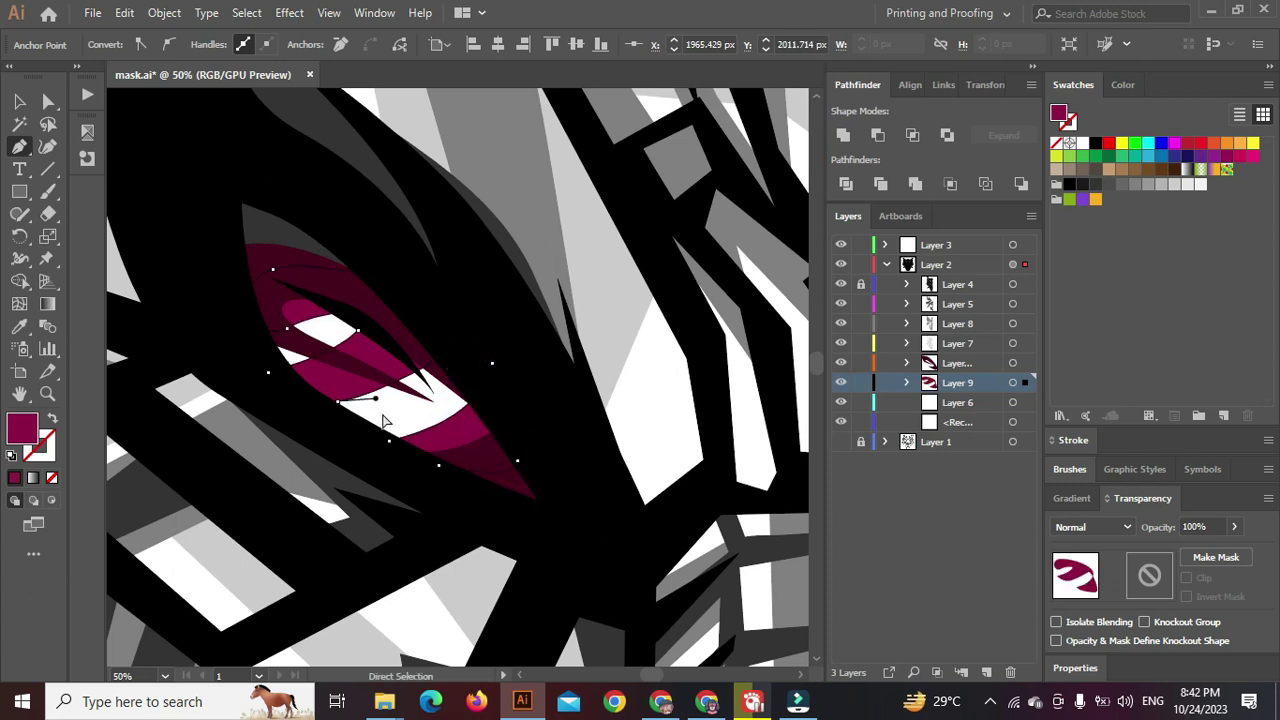
pyautogui.hotkey('ctrl', 'shift', 'a')
pyautogui.scroll(-5, 383, 420)
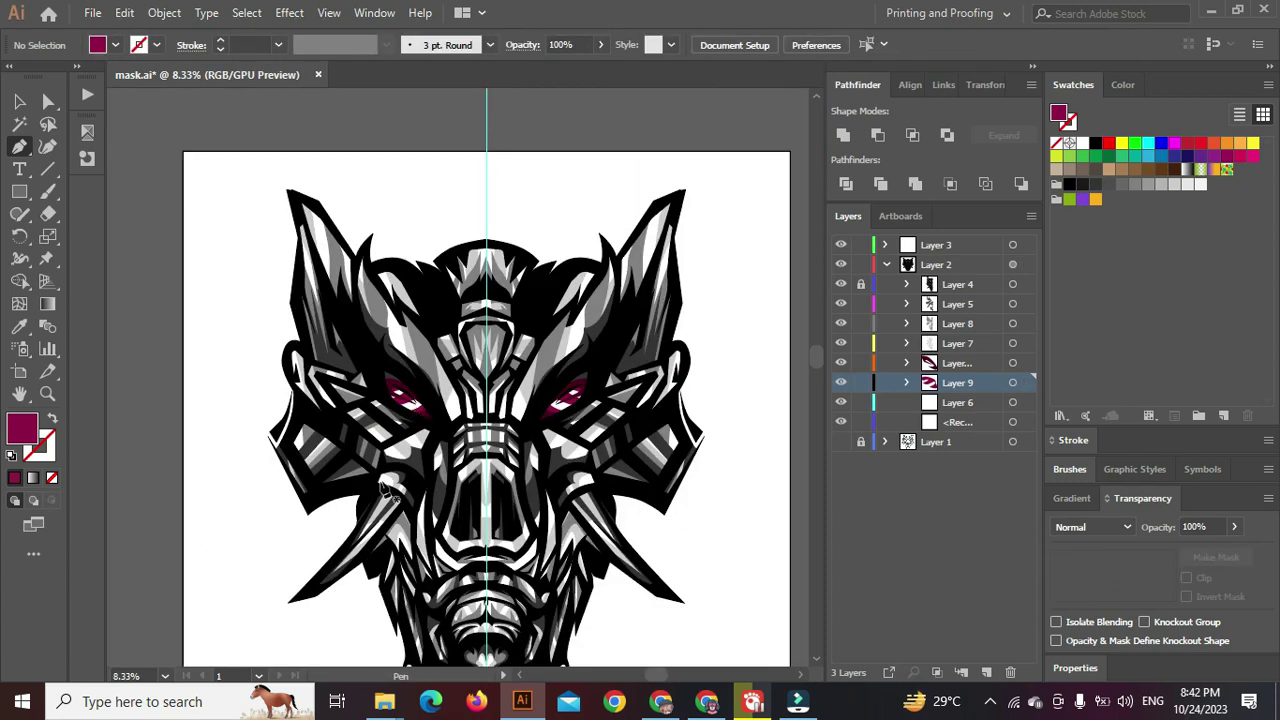
# Recolor the crimson eye shape to brighter red #DB0932 and deselect it
pyautogui.scroll(5, 420, 420)
pyautogui.click(370, 362)
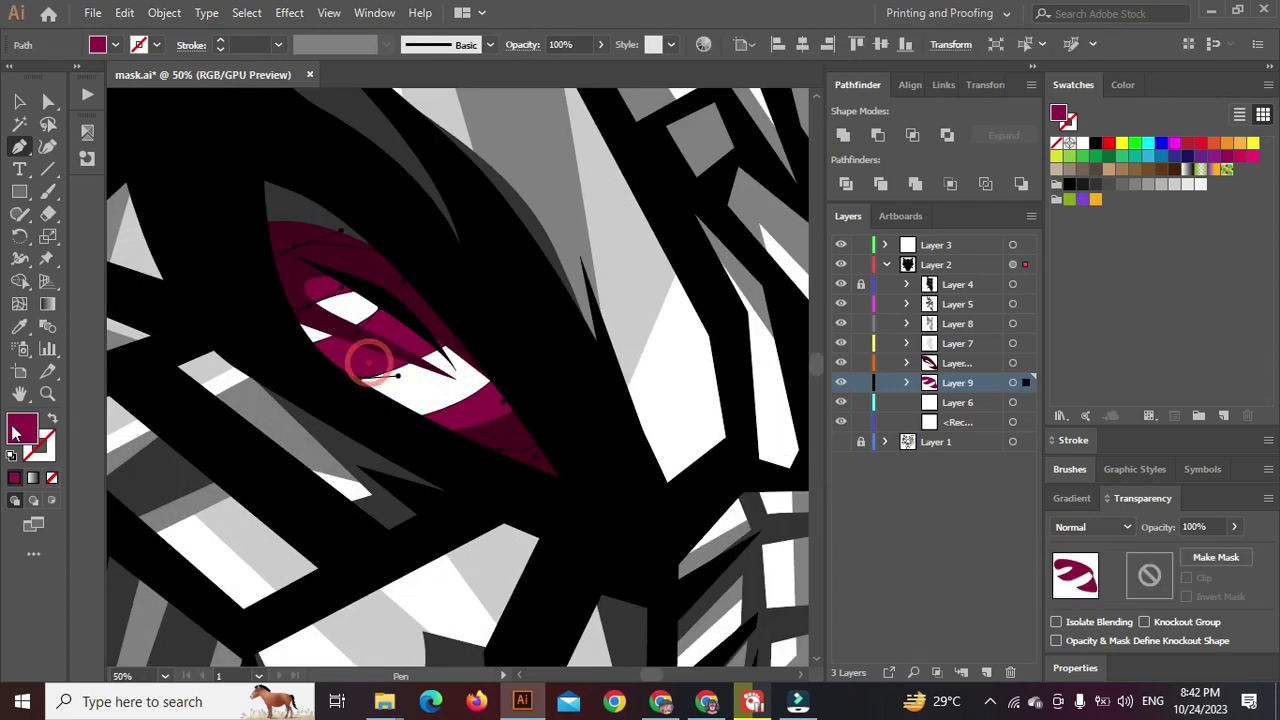
pyautogui.doubleClick(15, 432)
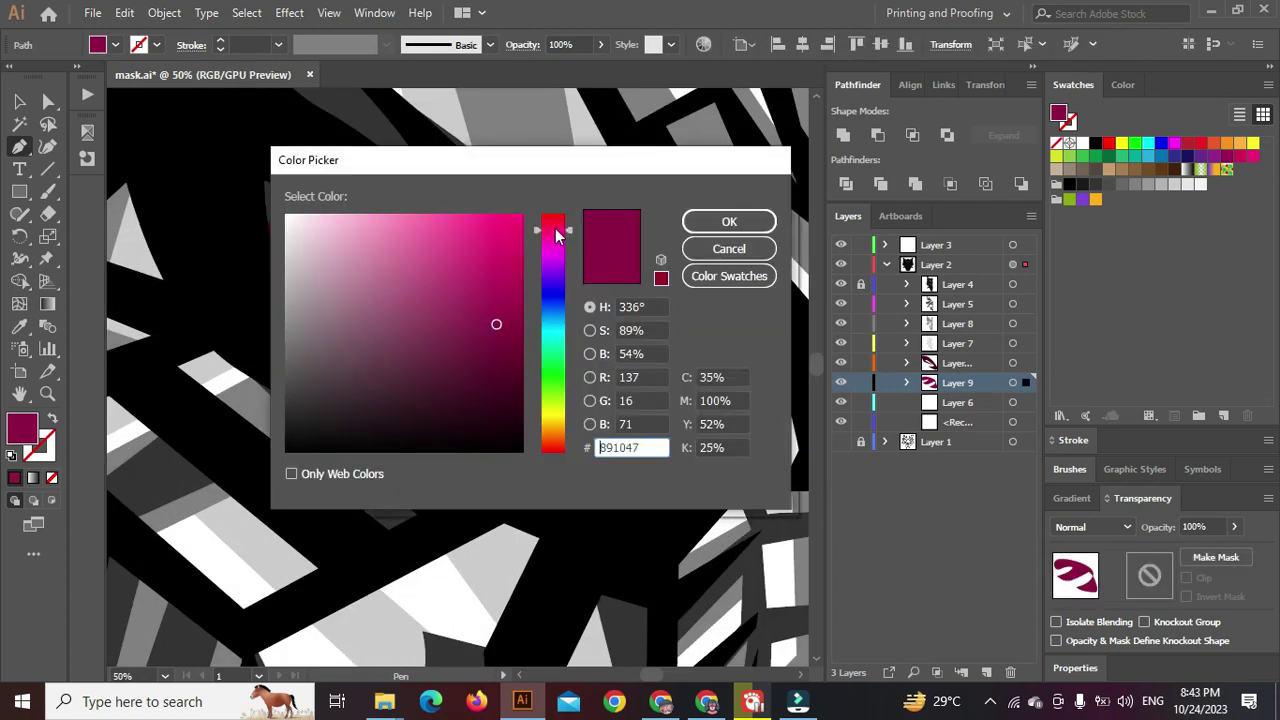
pyautogui.moveTo(512, 261)
pyautogui.mouseDown()
pyautogui.moveTo(457, 277)
pyautogui.moveTo(509, 269)
pyautogui.moveTo(563, 220)
pyautogui.mouseUp()
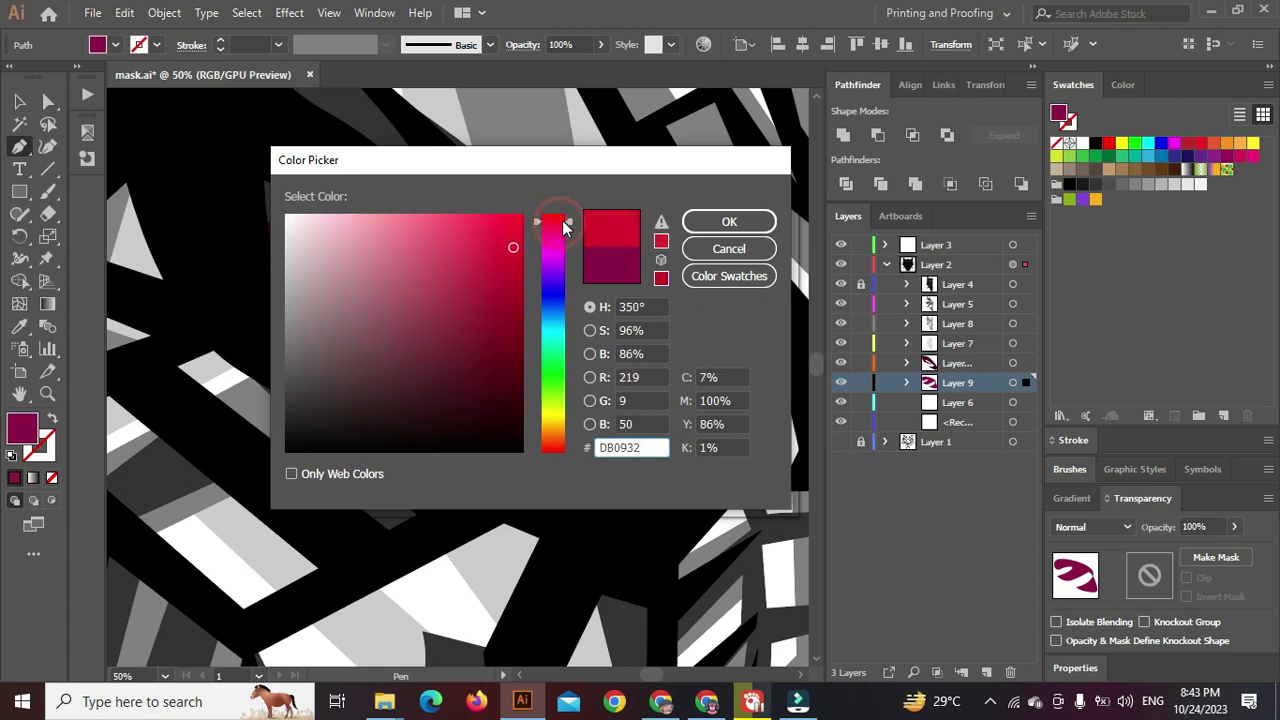
pyautogui.click(716, 221)
pyautogui.hotkey('ctrl', '-')
pyautogui.hotkey('ctrl', '-')
pyautogui.hotkey('ctrl', '-')
pyautogui.hotkey('ctrl', '-')
pyautogui.hotkey('ctrl', '-')
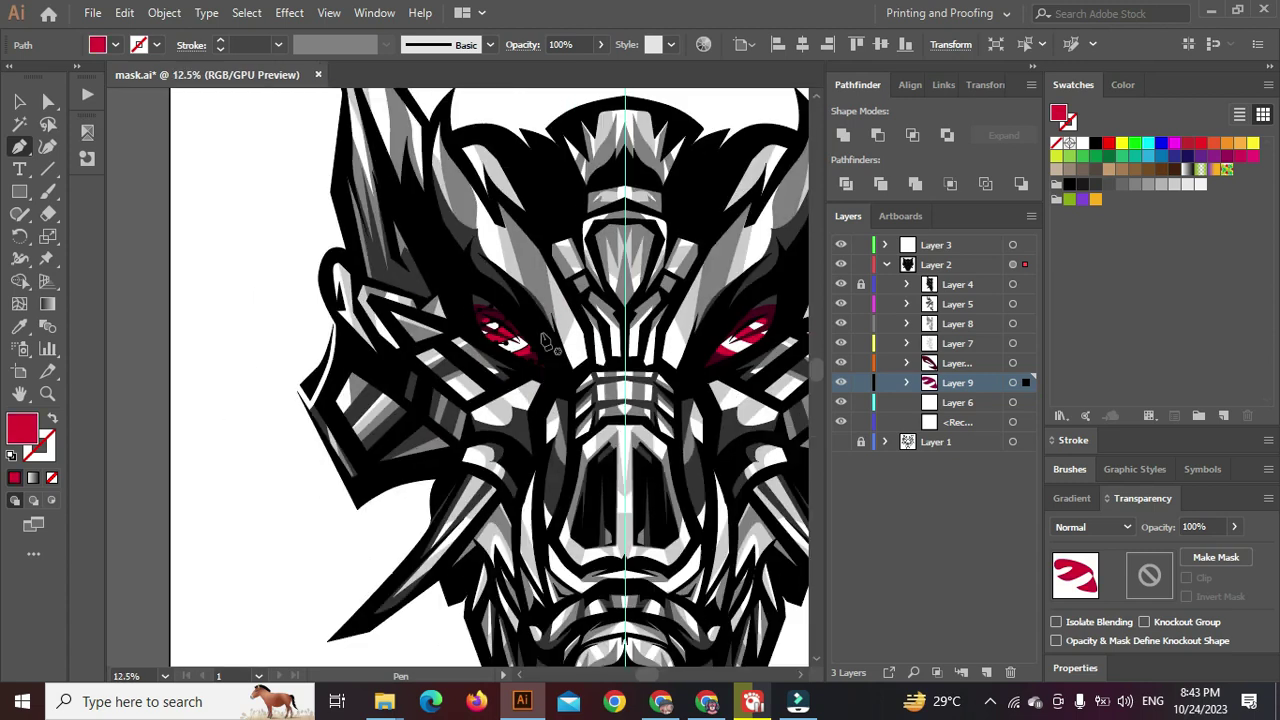
pyautogui.keyDown('ctrl'); pyautogui.click(393, 487); pyautogui.keyUp('ctrl')
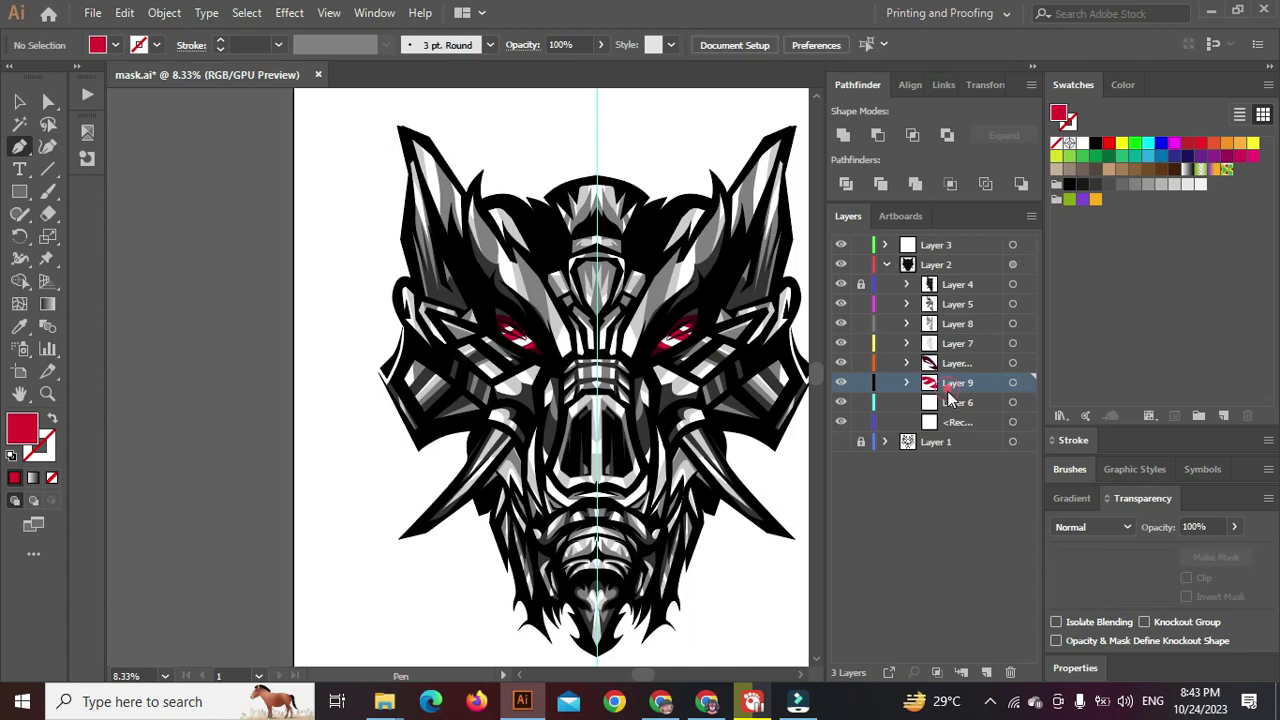
# Set the fill color to pure red #FF0000
pyautogui.scroll(3, 555, 362)
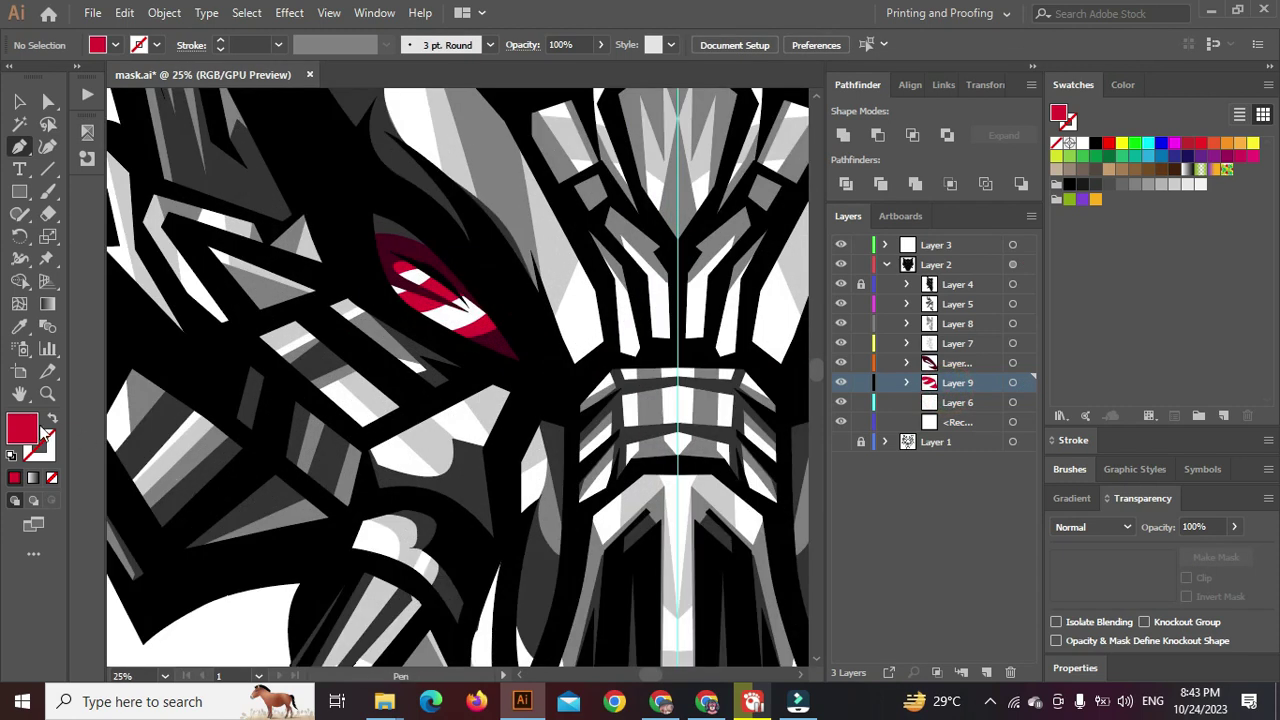
pyautogui.doubleClick(34, 431)
pyautogui.moveTo(511, 241)
pyautogui.mouseDown()
pyautogui.moveTo(521, 203)
pyautogui.moveTo(451, 194)
pyautogui.moveTo(547, 179)
pyautogui.mouseUp()
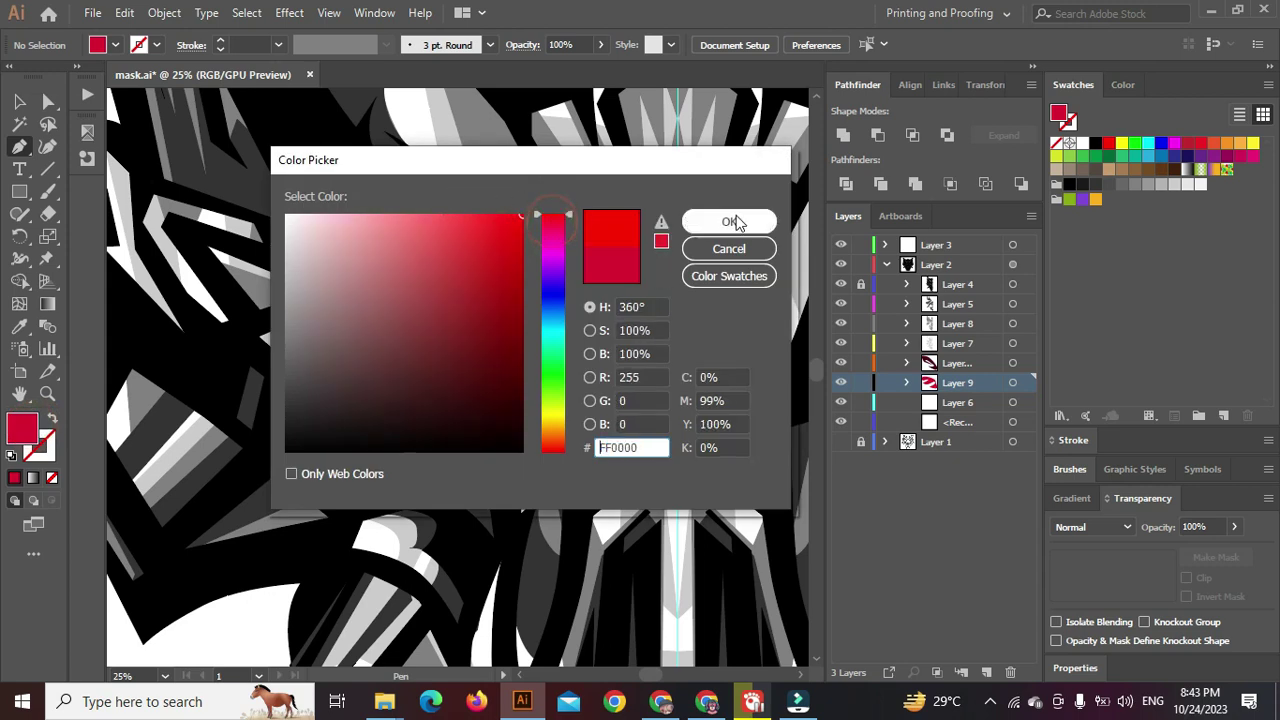
pyautogui.click(729, 221)
# Draw a closed pure red Pen shape around the whole left eye, covering its remaining white areas
pyautogui.scroll(3, 423, 265)
pyautogui.click(536, 370)
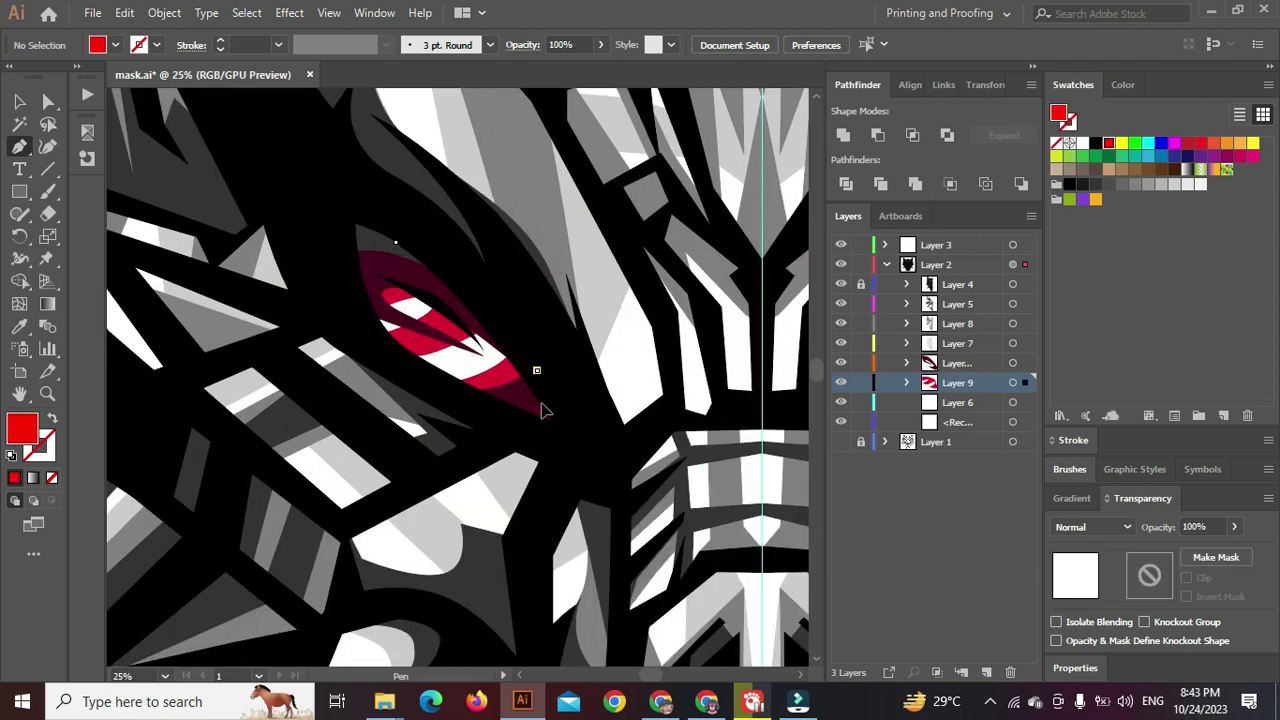
pyautogui.click(399, 368)
pyautogui.click(357, 316)
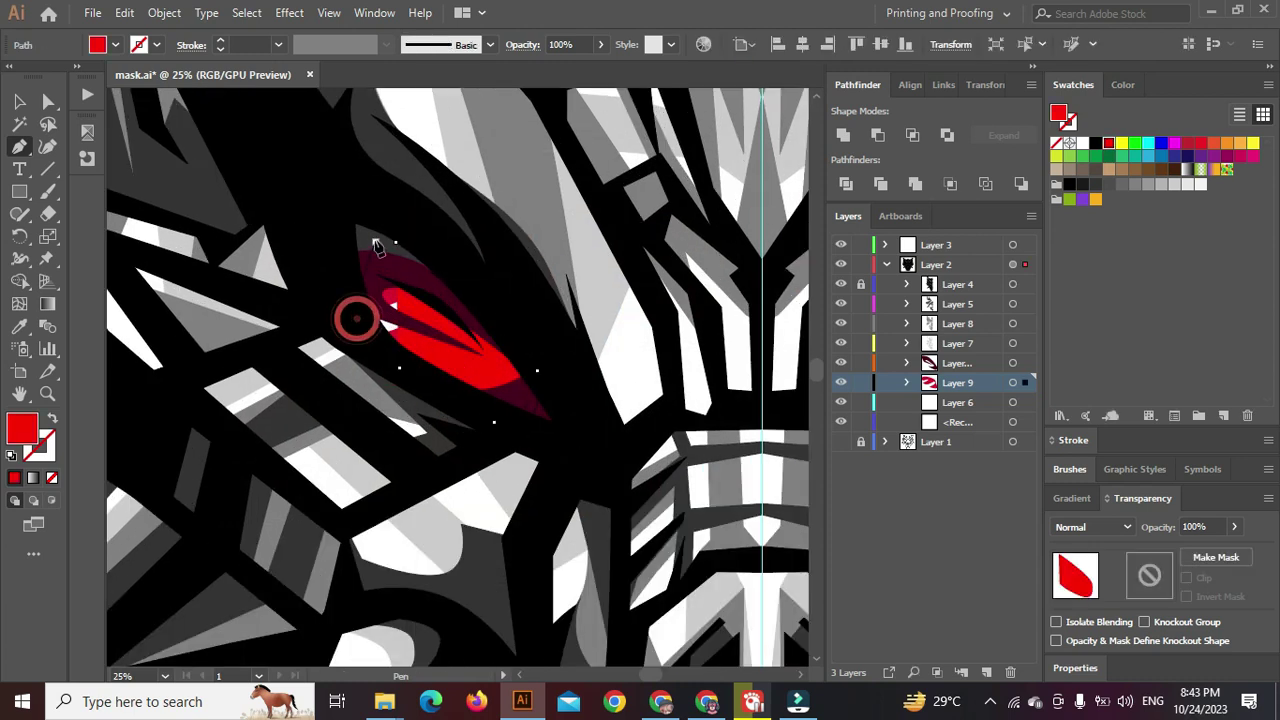
pyautogui.click(395, 241)
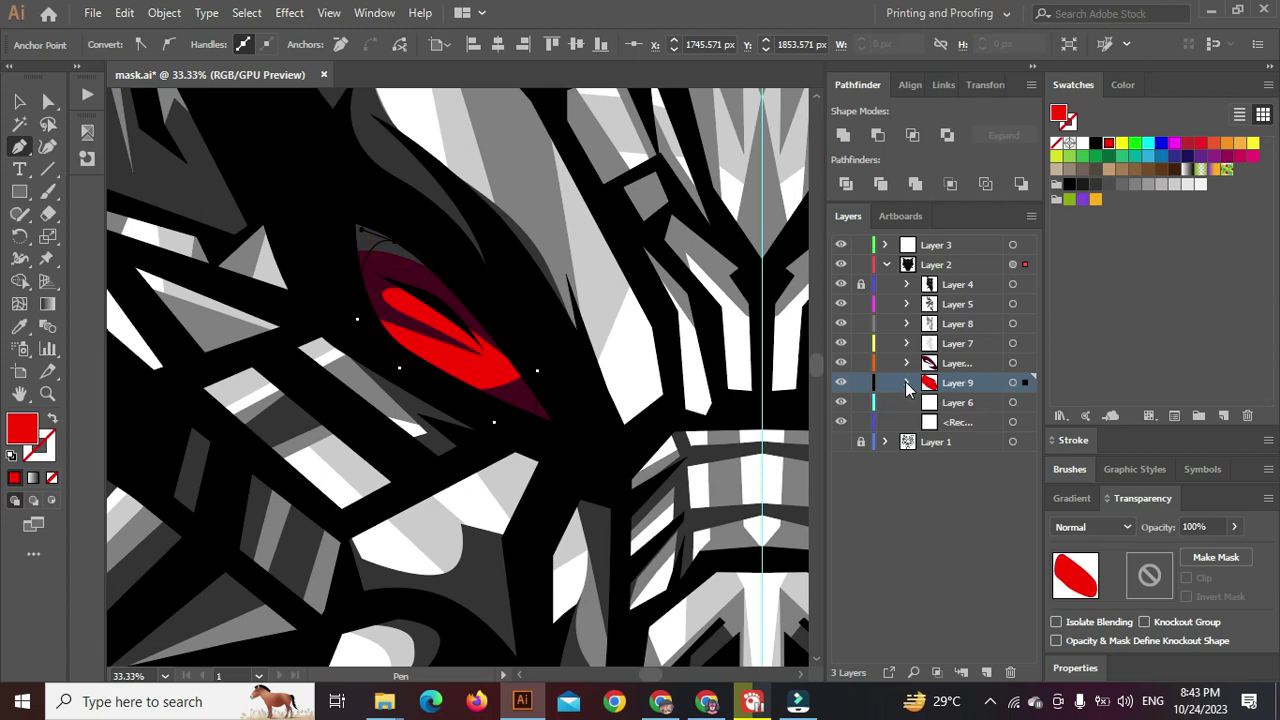
# Move the new red eye shape from Layer 9 into Layer 6, collapse Layer 9, and deselect
pyautogui.click(906, 382)
pyautogui.click(972, 403)
pyautogui.moveTo(963, 440); pyautogui.dragTo(960, 442)
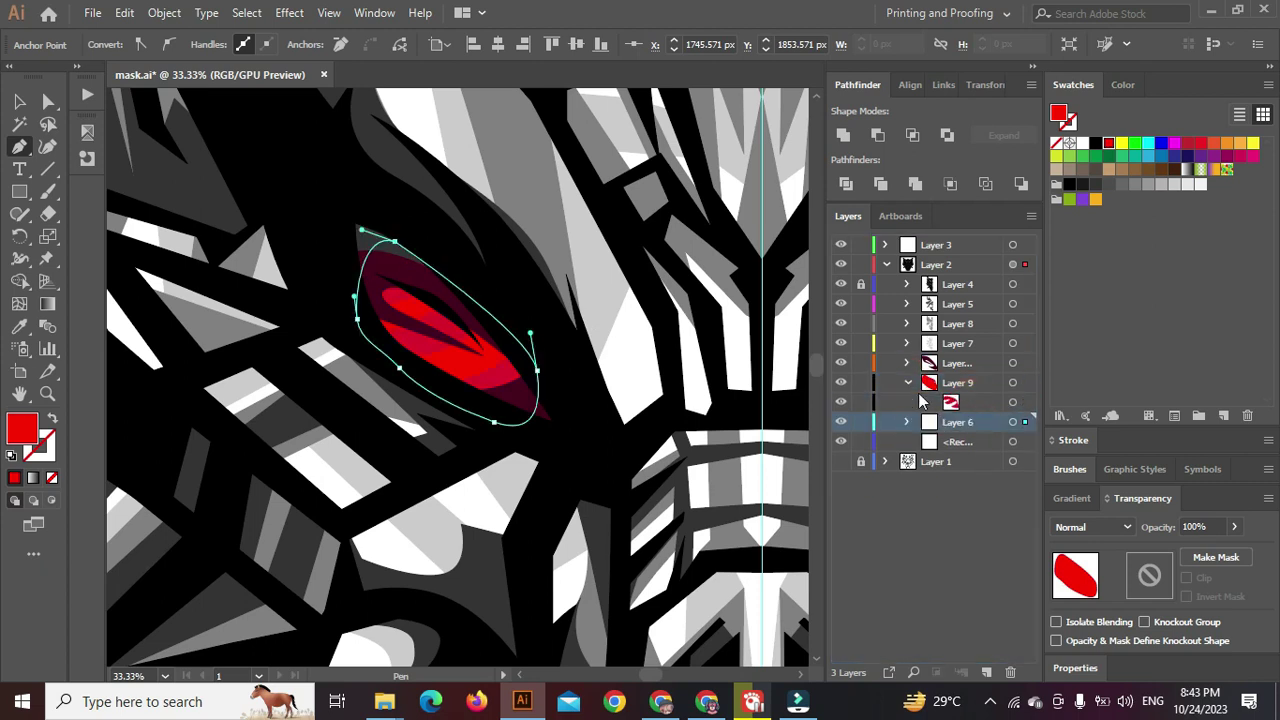
pyautogui.click(906, 382)
pyautogui.hotkey('ctrl', '-')
pyautogui.hotkey('ctrl', '-')
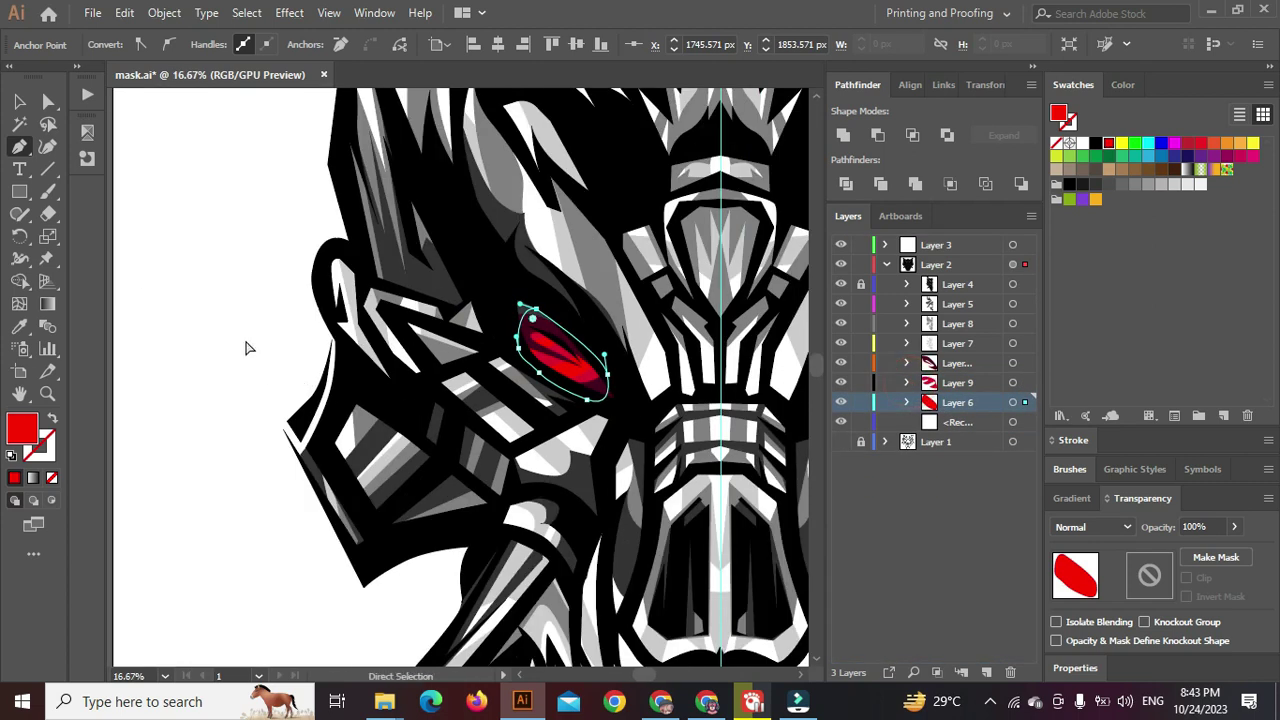
pyautogui.keyDown('ctrl'); pyautogui.click(246, 341); pyautogui.keyUp('ctrl')
# Unlock Layer 4, target its artwork to make its black the current fill, and deselect
pyautogui.scroll(-3, 262, 334)
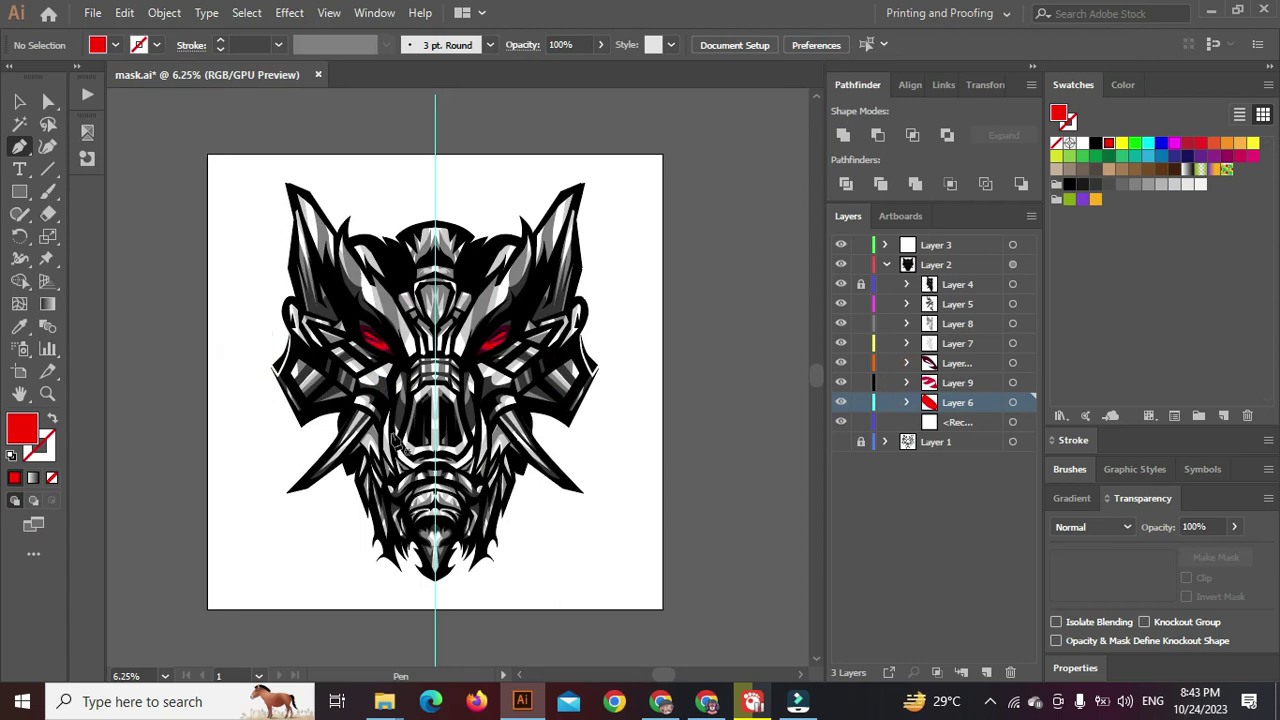
pyautogui.scroll(1, 274, 409)
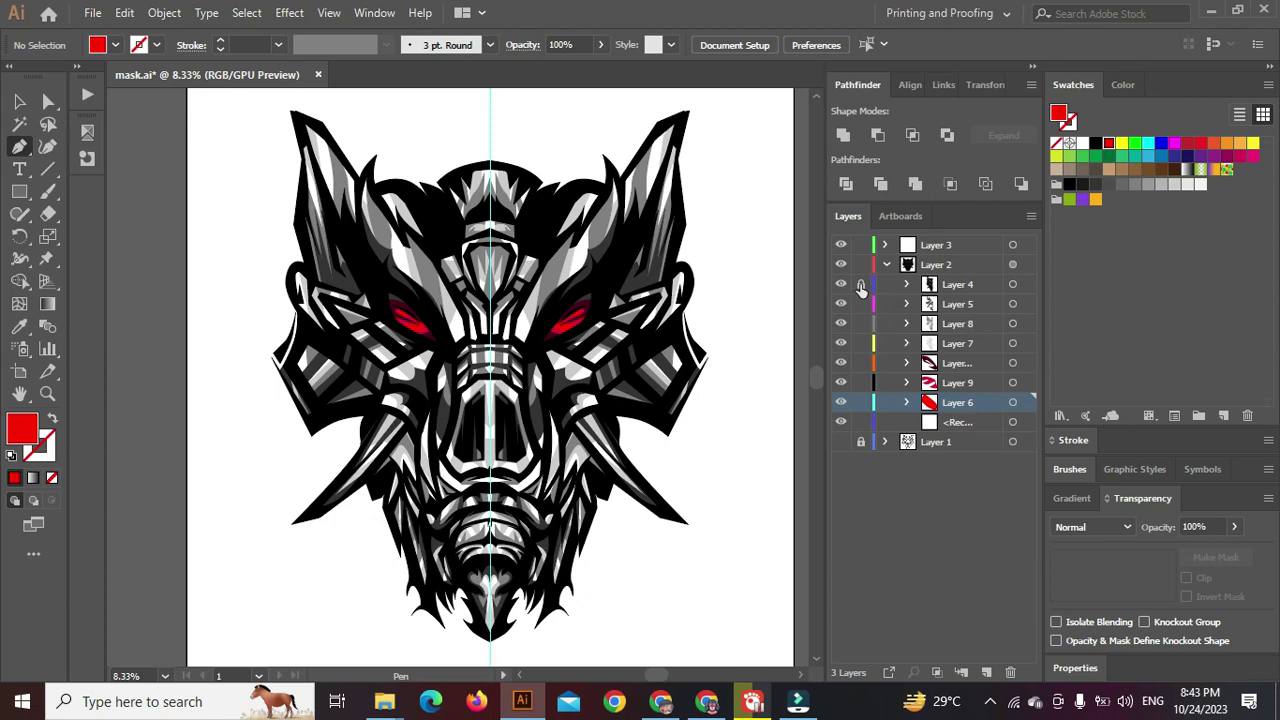
pyautogui.click(1015, 290)
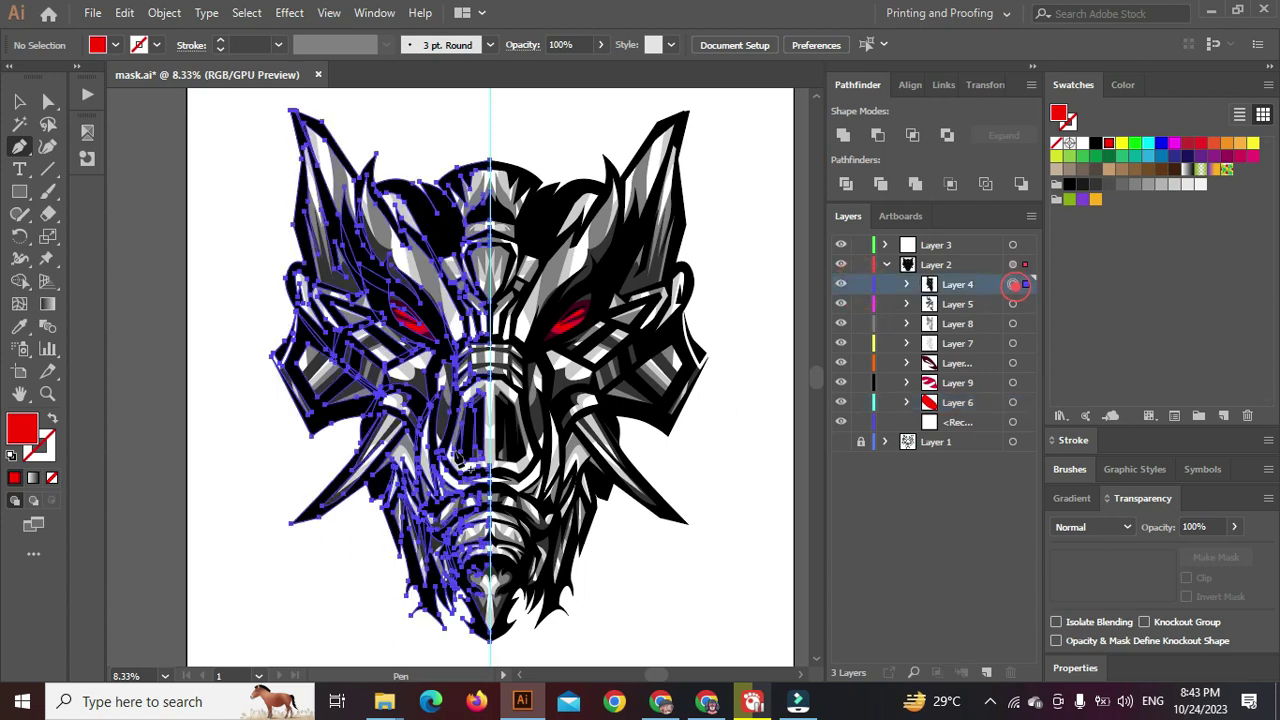
pyautogui.click(277, 474)
pyautogui.scroll(2, 277, 471)
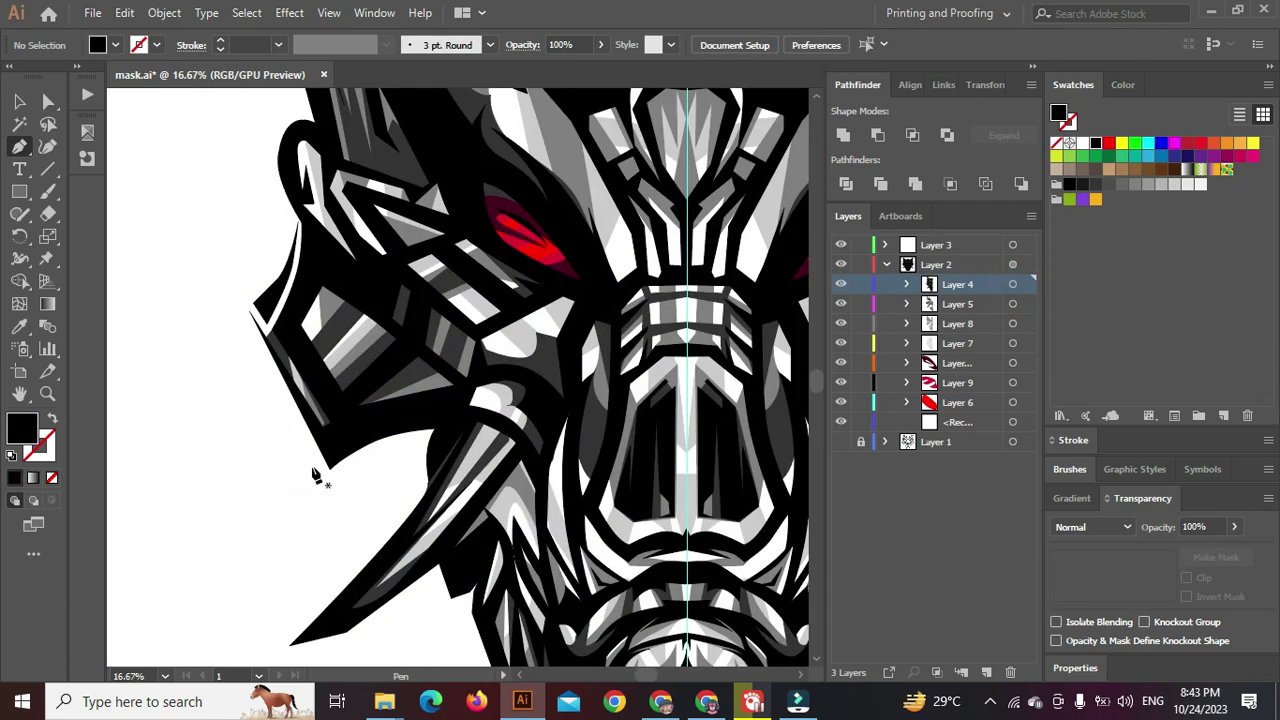
# Draw a closed black S-shaped curl with the Pen tool in Layer 4, beside the lower edge of the left cheek plate
pyautogui.moveTo(305, 450); pyautogui.dragTo(383, 369)
pyautogui.click(397, 505)
pyautogui.moveTo(342, 430); pyautogui.dragTo(336, 428)
pyautogui.moveTo(338, 483); pyautogui.dragTo(358, 505)
pyautogui.moveTo(252, 494); pyautogui.dragTo(303, 511)
pyautogui.click(298, 487)
pyautogui.moveTo(254, 471); pyautogui.dragTo(230, 484)
pyautogui.moveTo(271, 548); pyautogui.dragTo(316, 560)
pyautogui.moveTo(362, 490); pyautogui.dragTo(417, 420)
pyautogui.moveTo(387, 463); pyautogui.dragTo(362, 474)
pyautogui.click(387, 463)
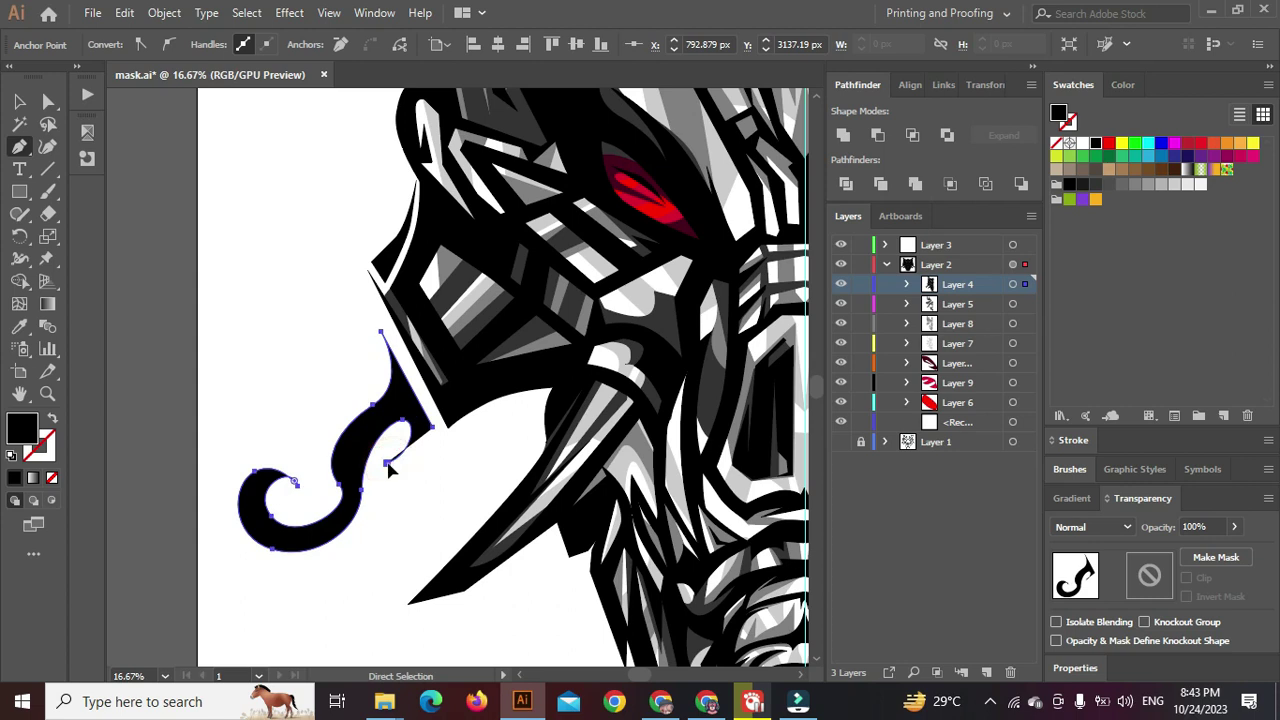
# Refine the anchor points at the black curl's corner beside the cheek plate's lower tip, and deselect
pyautogui.moveTo(432, 440); pyautogui.dragTo(447, 419)
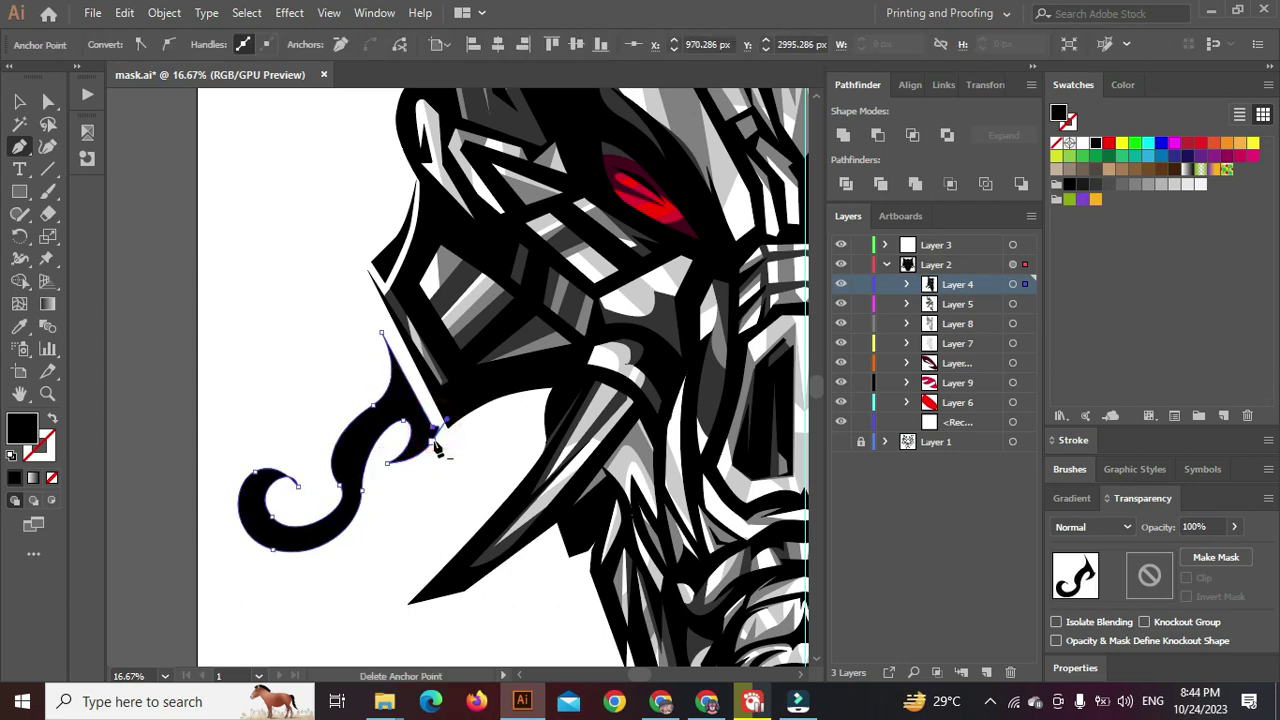
pyautogui.click(435, 442)
pyautogui.scroll(1, 439, 436)
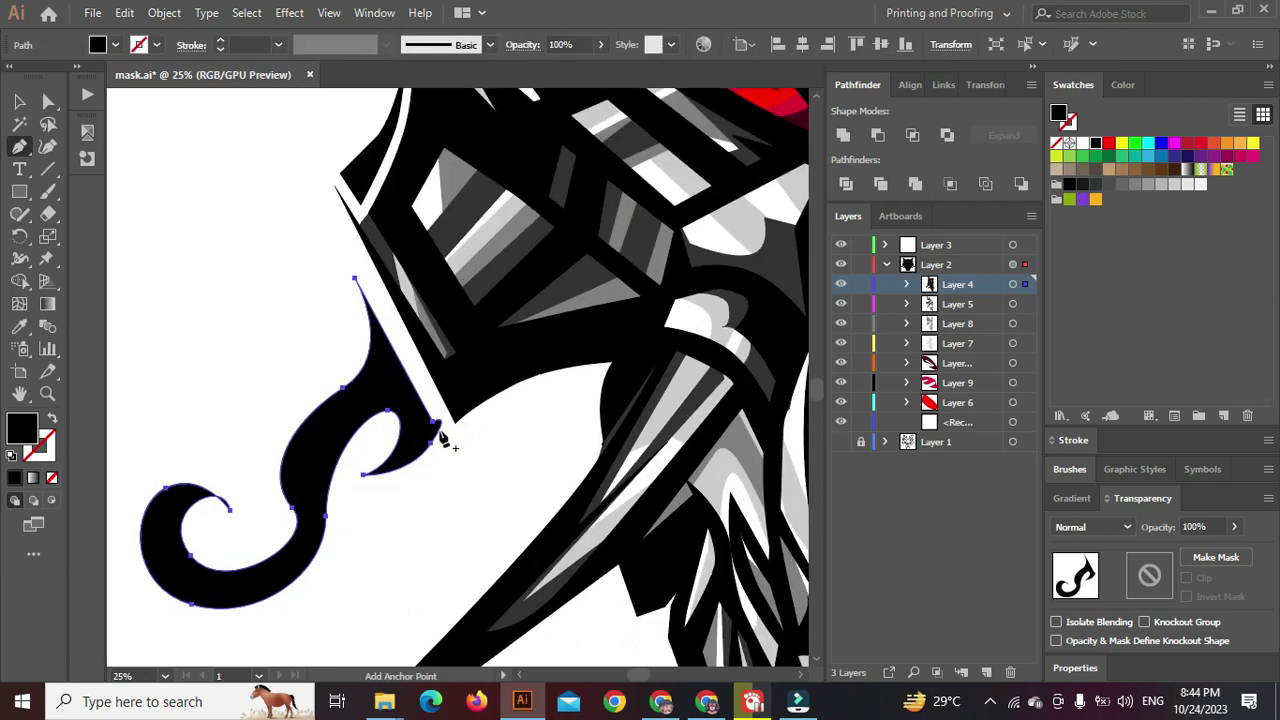
pyautogui.moveTo(453, 410); pyautogui.dragTo(437, 431)
pyautogui.keyDown('ctrl'); pyautogui.click(447, 467); pyautogui.keyUp('ctrl')
# Reshape the rounded end of the black curl by adjusting the direction handle at its inner tip
pyautogui.scroll(-3, 315, 468)
pyautogui.scroll(3, 278, 480)
pyautogui.keyDown('ctrl'); pyautogui.click(237, 491); pyautogui.keyUp('ctrl')
pyautogui.keyDown('ctrl'); pyautogui.click(276, 474); pyautogui.keyUp('ctrl')
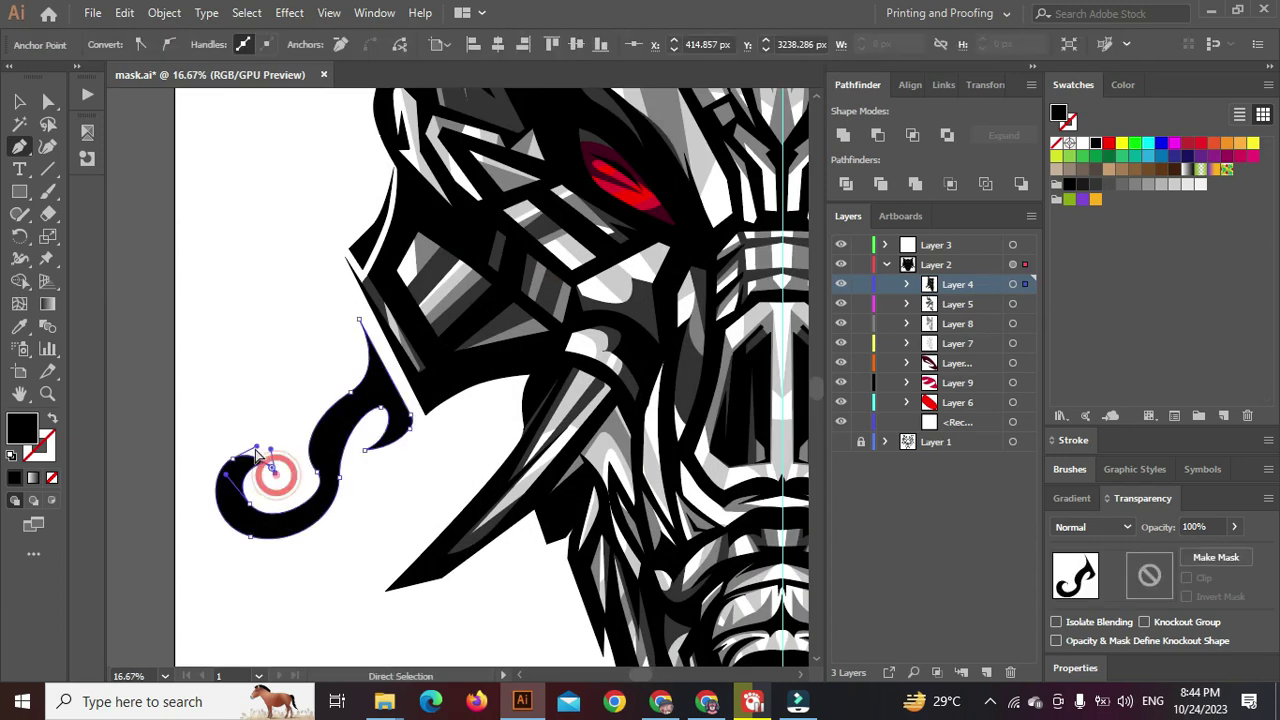
pyautogui.moveTo(255, 447); pyautogui.dragTo(365, 394)
# Slim and smooth the black curl's stem by moving its outer anchor and adjusting the neighboring curve handles
pyautogui.scroll(2, 273, 461)
pyautogui.keyDown('ctrl'); pyautogui.click(302, 437); pyautogui.keyUp('ctrl')
pyautogui.scroll(-2, 302, 435)
pyautogui.keyDown('ctrl'); pyautogui.click(329, 463); pyautogui.keyUp('ctrl')
pyautogui.keyDown('ctrl'); pyautogui.click(365, 384); pyautogui.keyUp('ctrl')
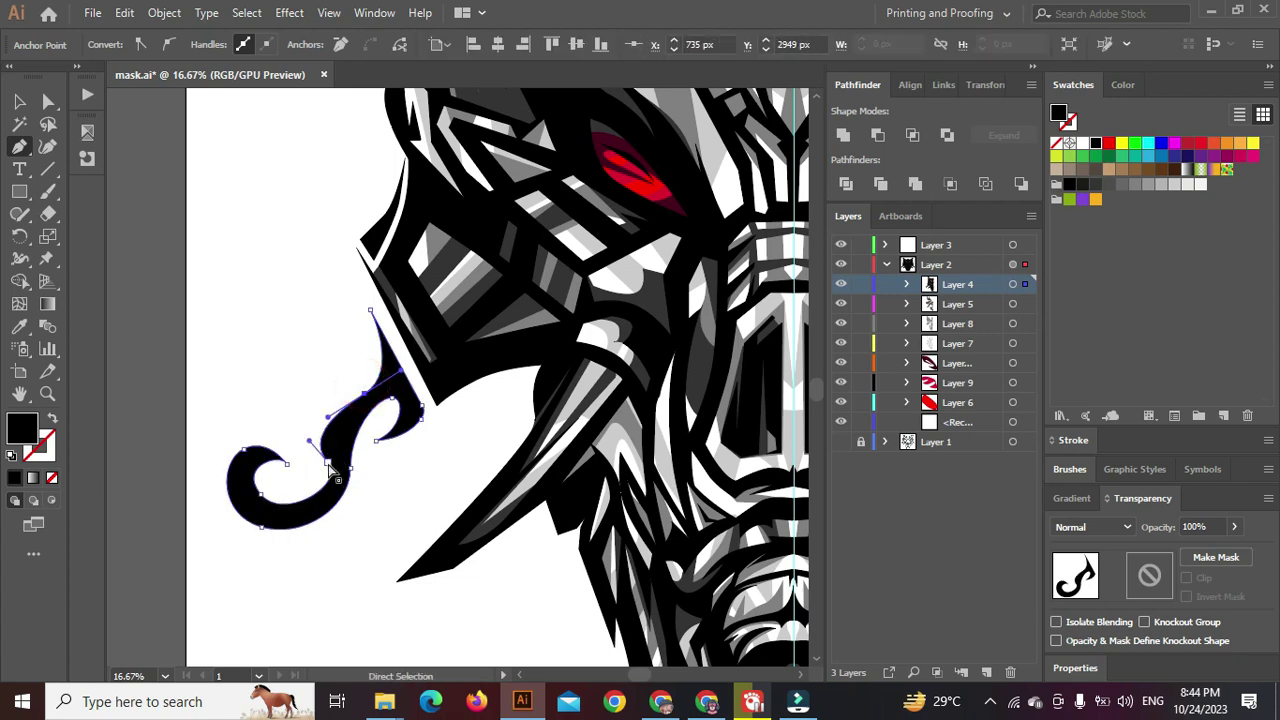
pyautogui.moveTo(349, 490); pyautogui.dragTo(336, 460)
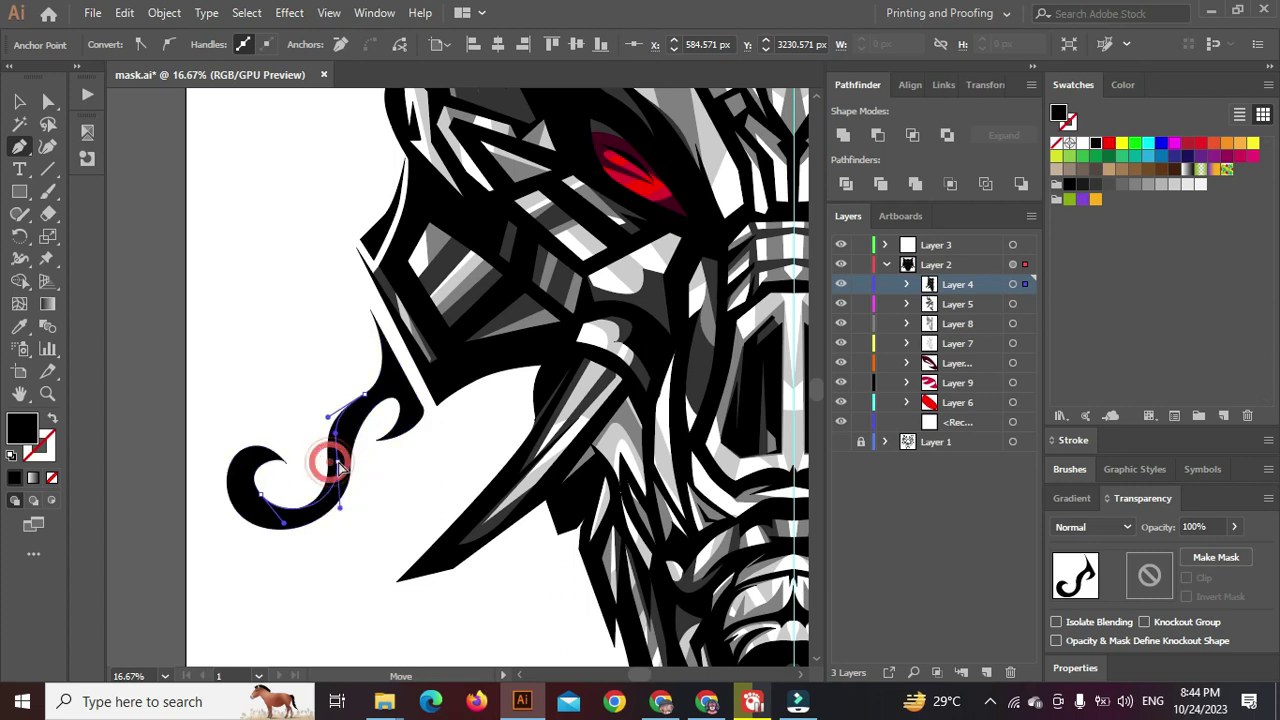
pyautogui.moveTo(345, 415)
pyautogui.mouseDown()
pyautogui.moveTo(362, 416)
pyautogui.moveTo(342, 412)
pyautogui.mouseUp()
pyautogui.click(360, 400)
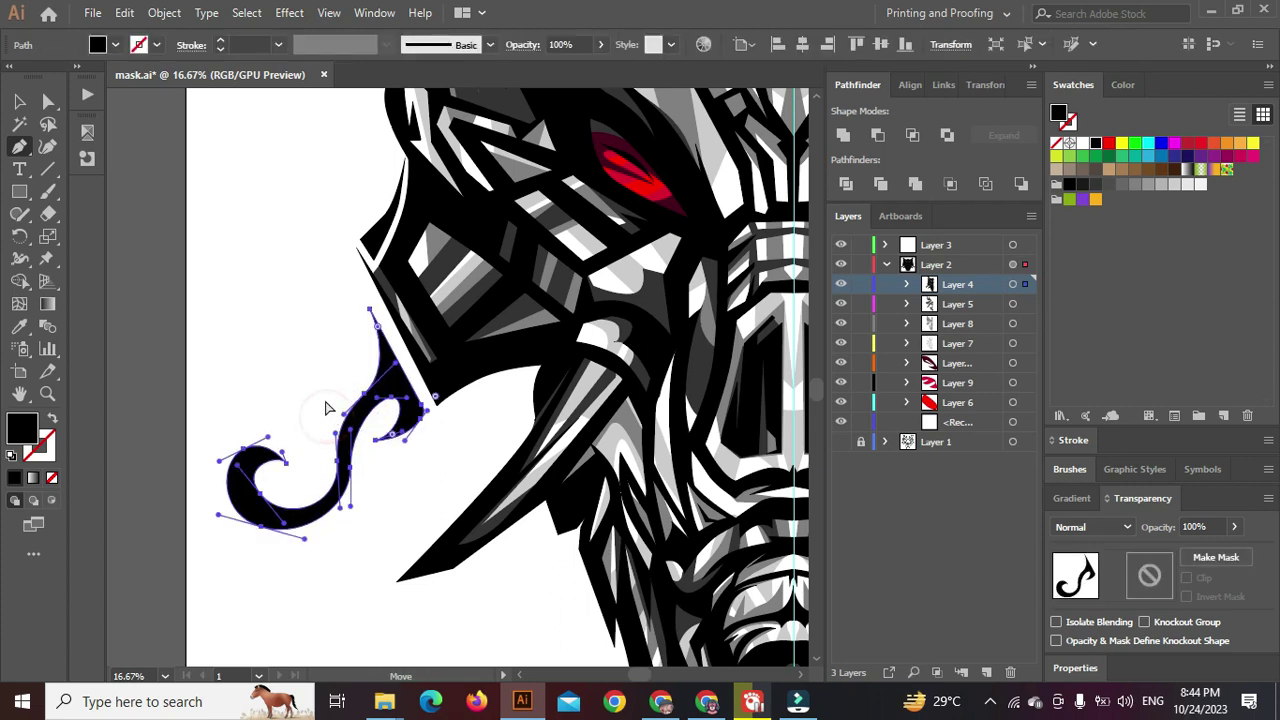
pyautogui.keyDown('ctrl'); pyautogui.click(322, 391); pyautogui.keyUp('ctrl')
# Pick up Layer 5's dark grey fill and draw a closed crescent inside the black curl's lower bend
pyautogui.scroll(-2, 324, 391)
pyautogui.scroll(2, 340, 400)
pyautogui.scroll(-1, 346, 388)
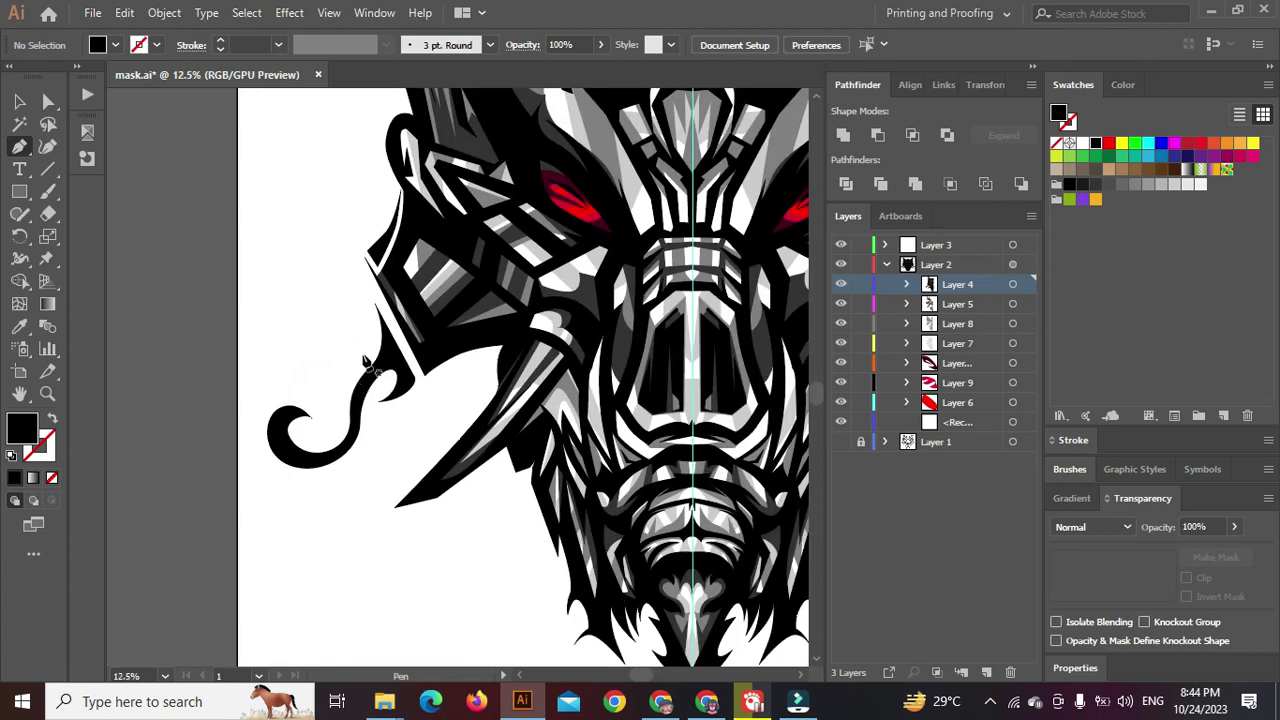
pyautogui.click(1013, 303)
pyautogui.click(357, 480)
pyautogui.scroll(2, 323, 434)
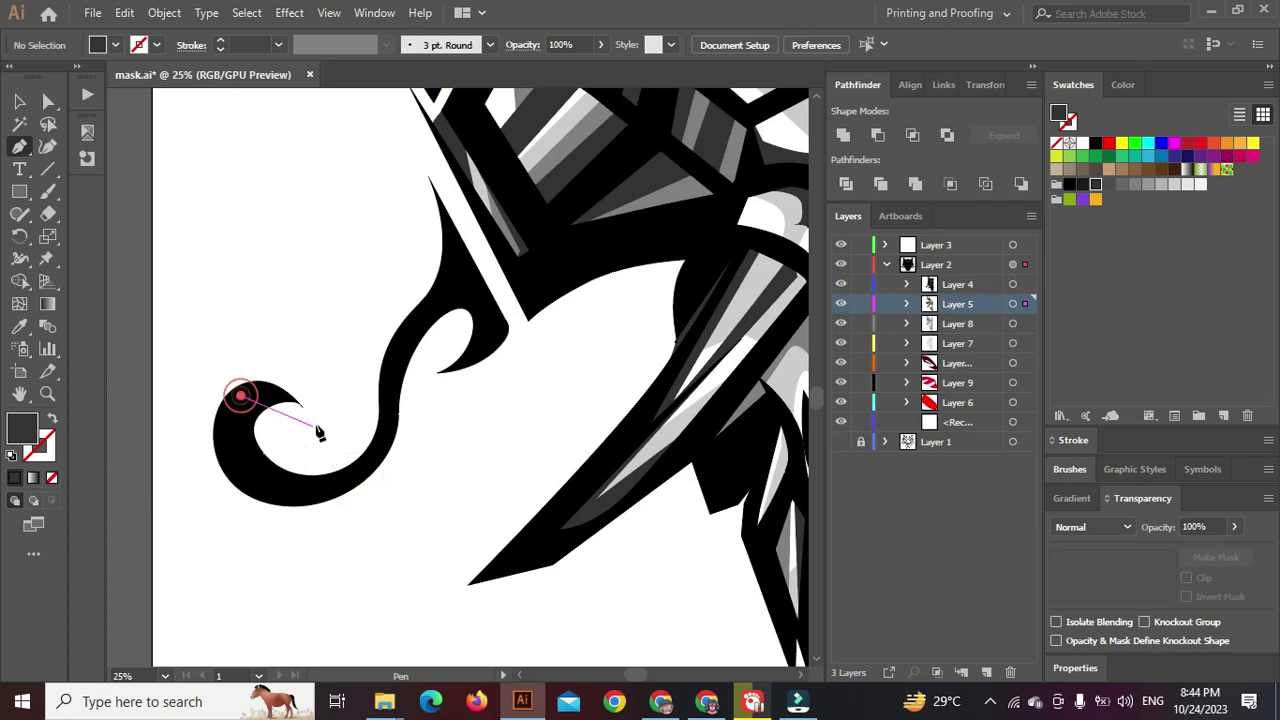
pyautogui.moveTo(348, 408); pyautogui.dragTo(385, 326)
pyautogui.moveTo(408, 468); pyautogui.dragTo(351, 530)
pyautogui.moveTo(213, 464); pyautogui.dragTo(240, 421)
pyautogui.click(284, 421)
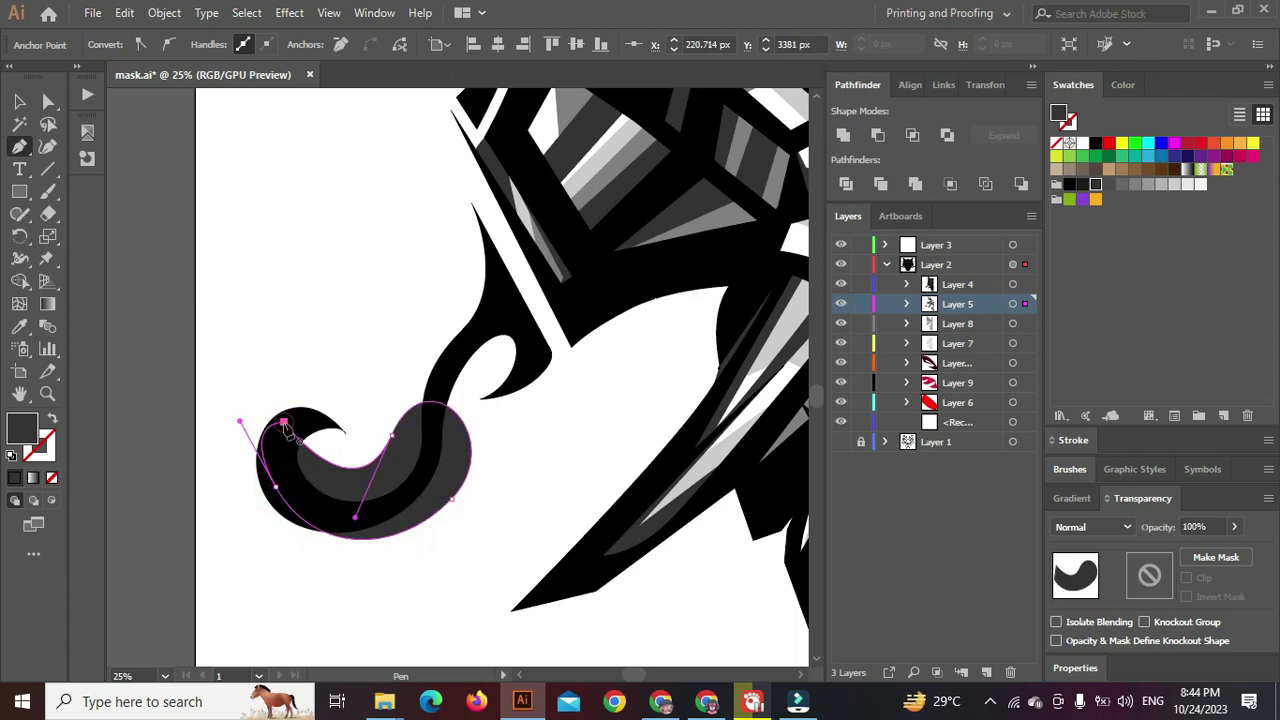
pyautogui.keyDown('ctrl'); pyautogui.click(338, 349); pyautogui.keyUp('ctrl')
# Begin a dark grey Pen shape from the curl, outlining a wisp that sweeps outward to a hooked tip and returns
pyautogui.scroll(-2, 353, 364)
pyautogui.moveTo(361, 364); pyautogui.dragTo(378, 410)
pyautogui.scroll(-2, 381, 410)
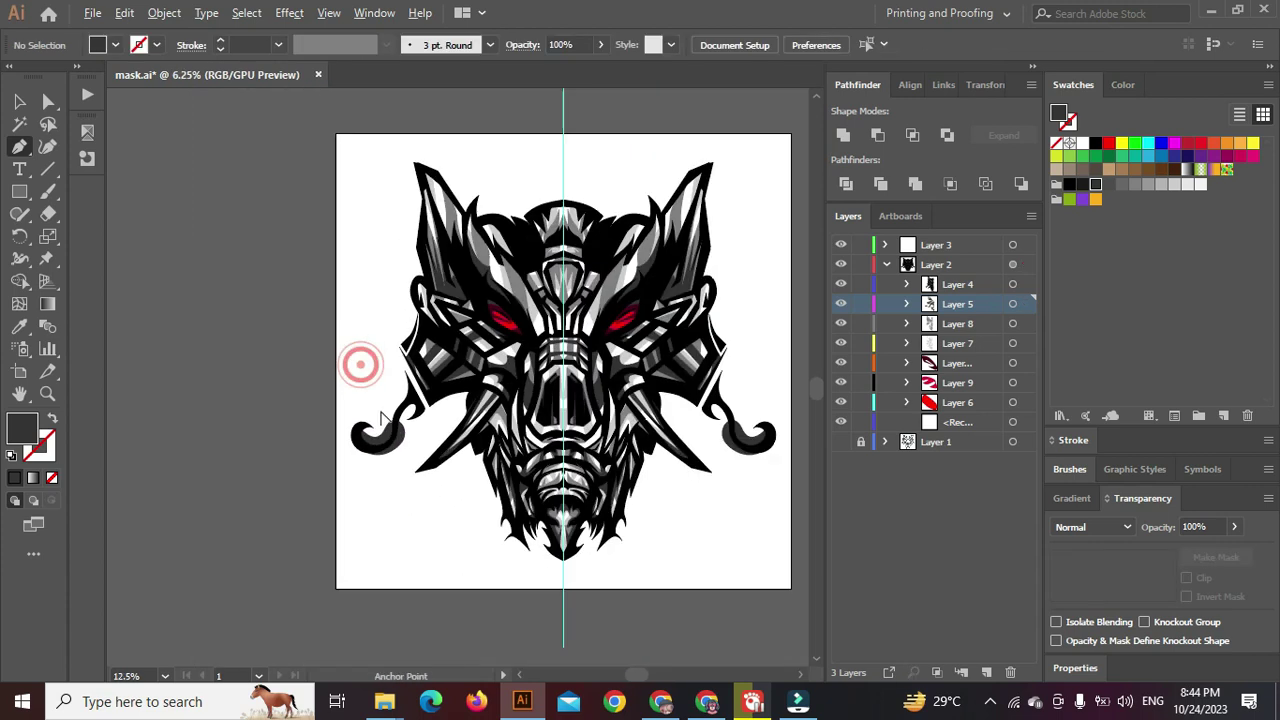
pyautogui.scroll(2, 390, 412)
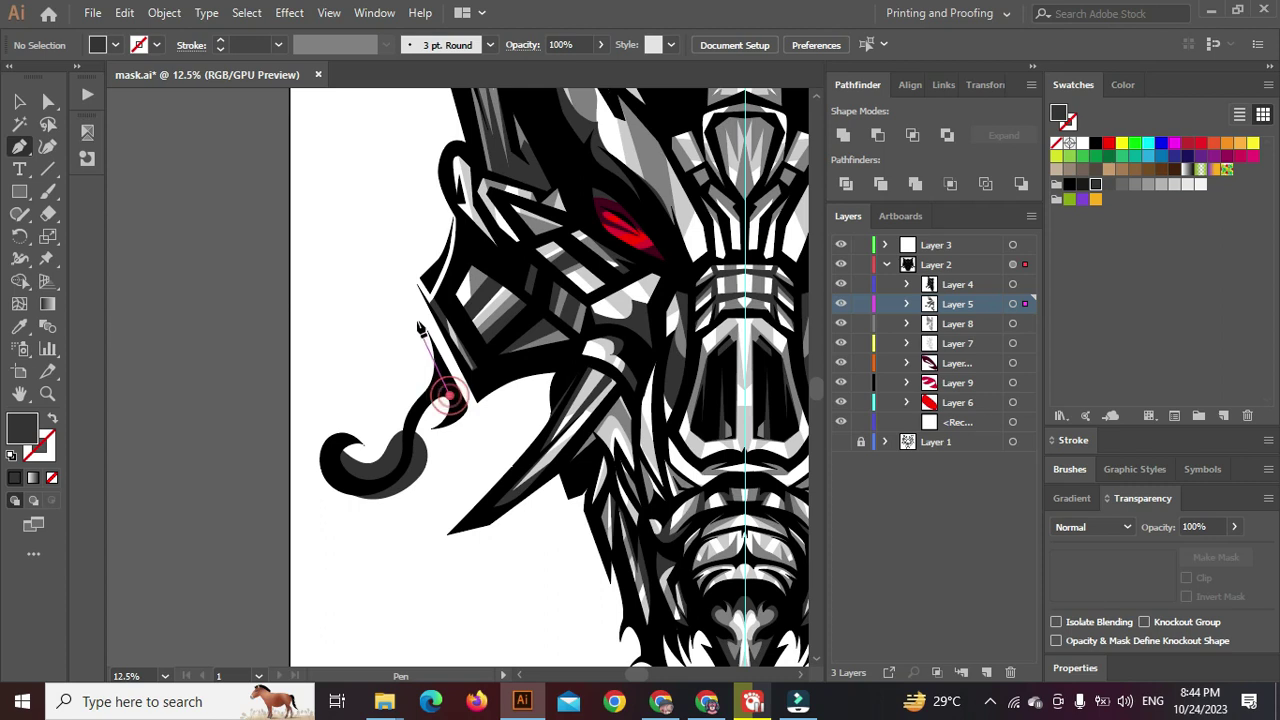
pyautogui.moveTo(418, 325); pyautogui.dragTo(412, 294)
pyautogui.moveTo(377, 340); pyautogui.dragTo(319, 358)
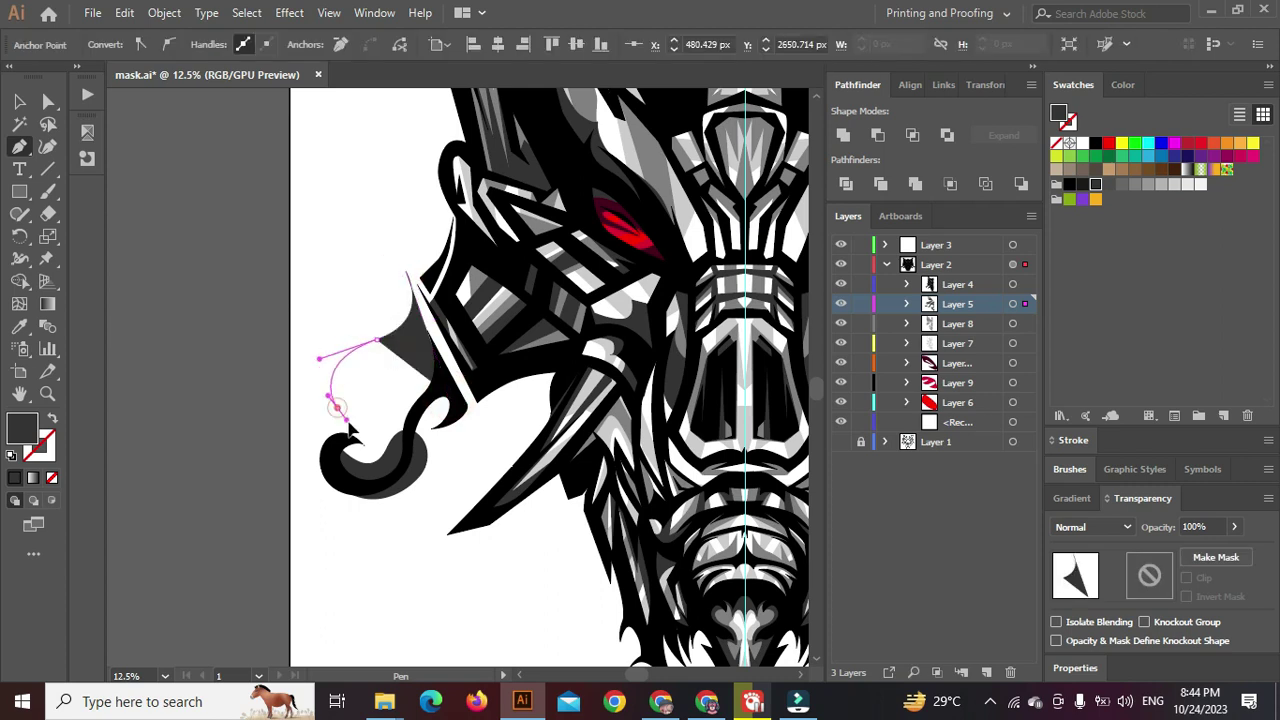
pyautogui.moveTo(337, 406); pyautogui.dragTo(355, 432)
pyautogui.click(337, 406)
pyautogui.scroll(2, 347, 368)
pyautogui.moveTo(355, 358); pyautogui.dragTo(421, 336)
pyautogui.moveTo(468, 293); pyautogui.dragTo(475, 250)
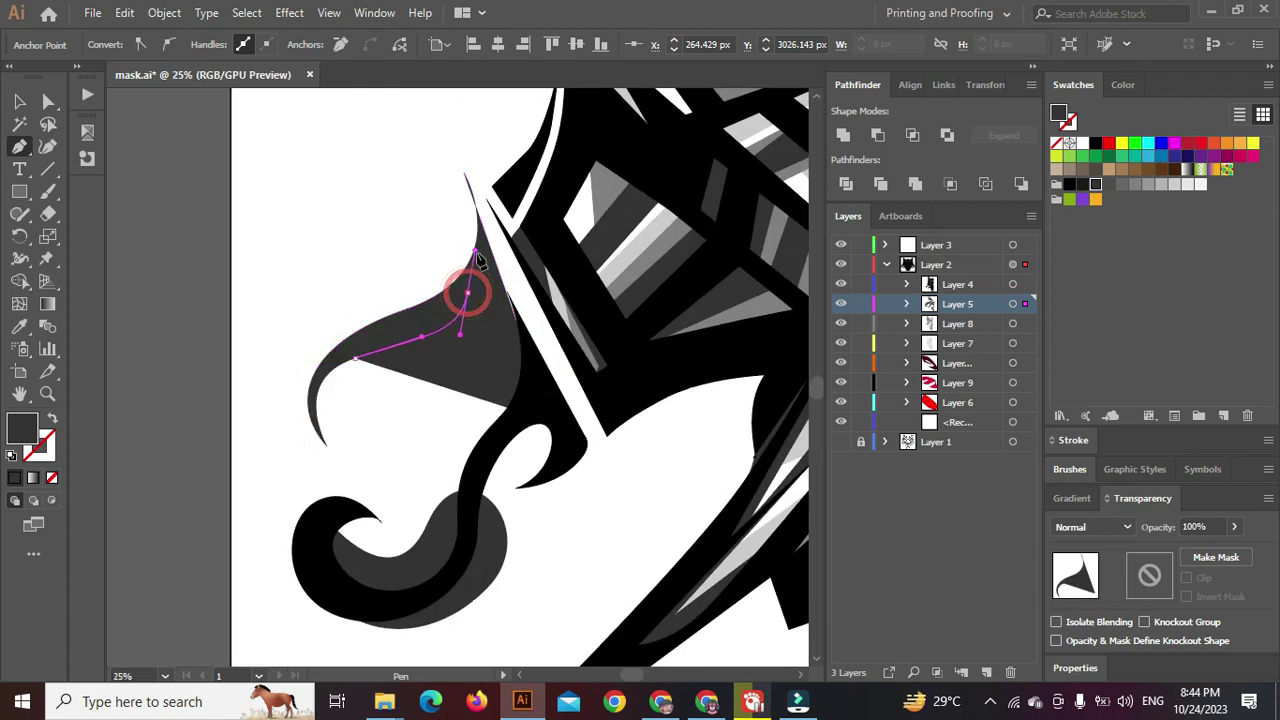
pyautogui.moveTo(472, 365); pyautogui.dragTo(418, 402)
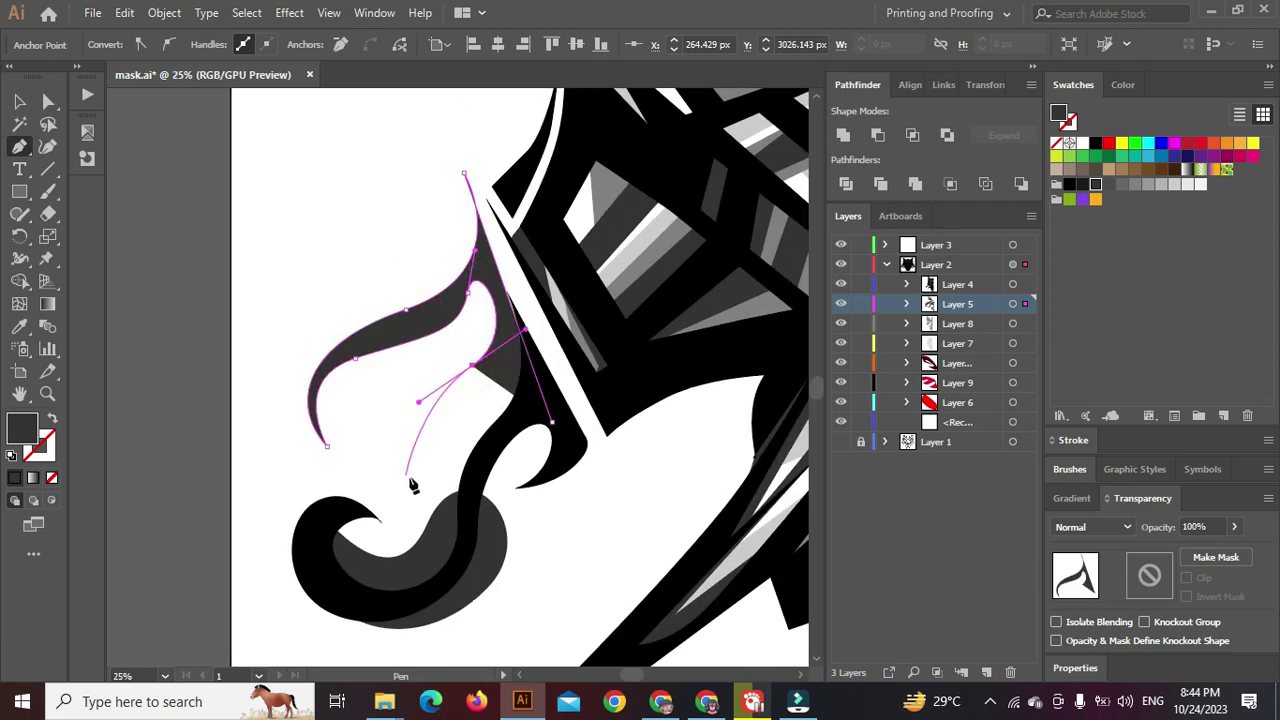
# Close the dark grey wisp around the stem and small hook, adjust its upper curve, and deselect
pyautogui.click(464, 491)
pyautogui.moveTo(511, 422); pyautogui.dragTo(545, 417)
pyautogui.moveTo(511, 486); pyautogui.dragTo(487, 494)
pyautogui.moveTo(571, 460); pyautogui.dragTo(553, 409)
pyautogui.click(551, 421)
pyautogui.moveTo(406, 310); pyautogui.dragTo(386, 298)
pyautogui.keyDown('ctrl'); pyautogui.click(345, 248); pyautogui.keyUp('ctrl')
# Pick up Layer 8's mid grey fill and draw a closed flowing shape between the wisp, the curl's end and the small hook
pyautogui.scroll(-5, 370, 255)
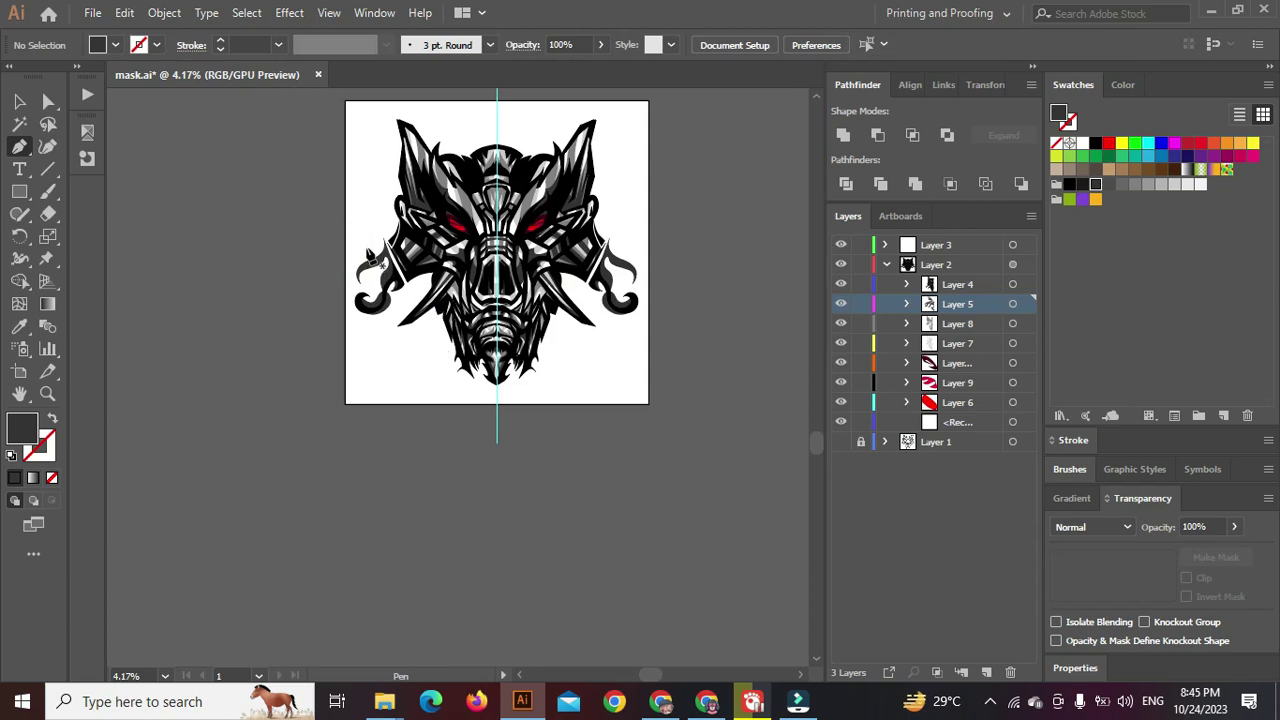
pyautogui.scroll(4, 371, 257)
pyautogui.click(1013, 324)
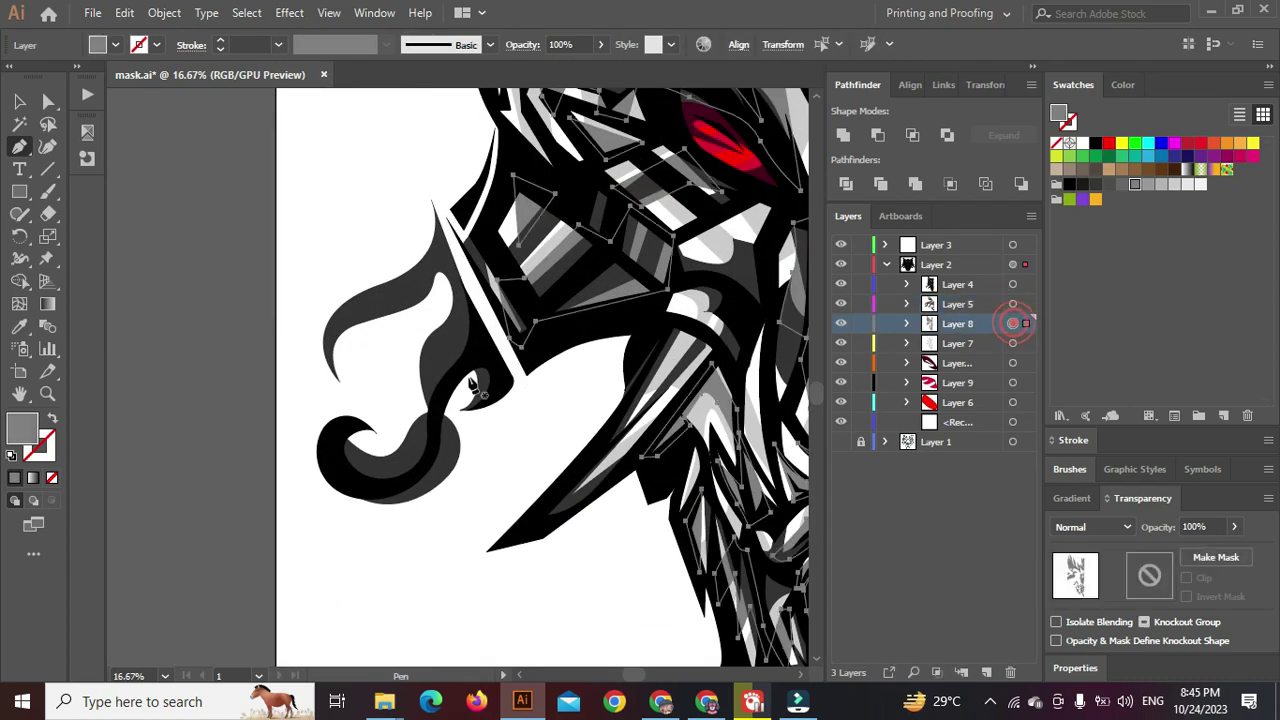
pyautogui.click(397, 303)
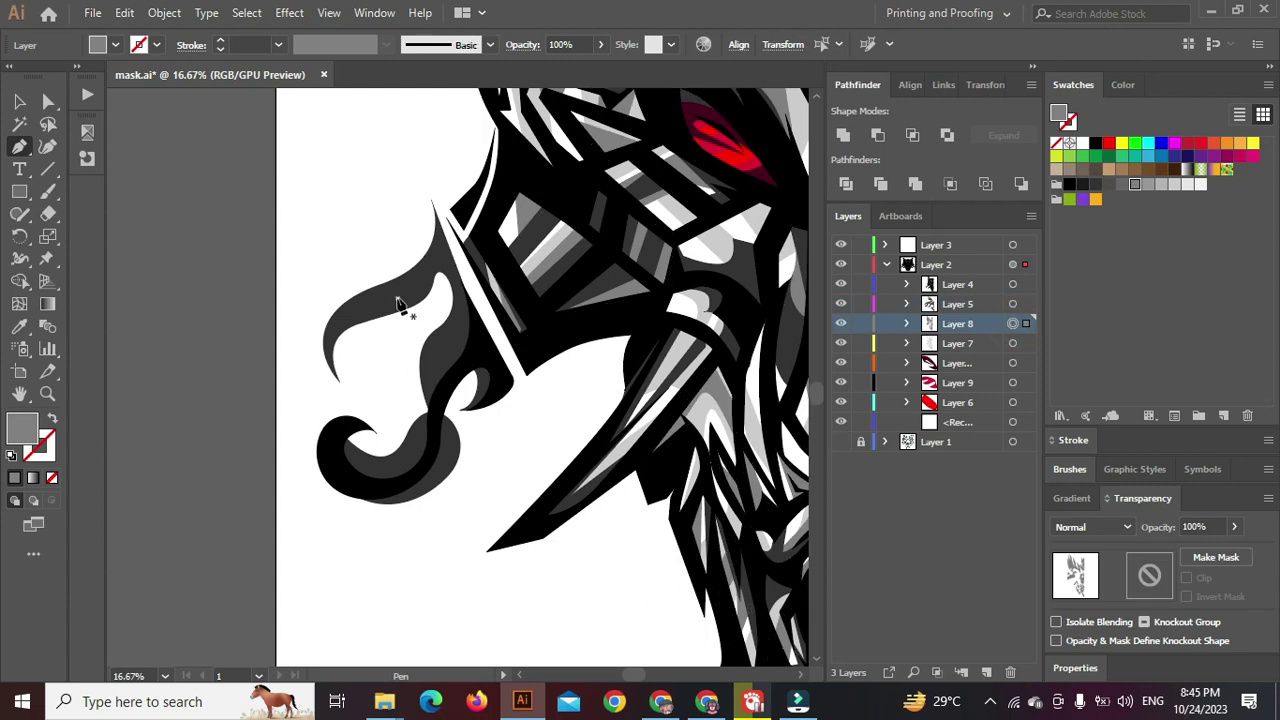
pyautogui.scroll(2, 395, 300)
pyautogui.moveTo(388, 433); pyautogui.dragTo(391, 430)
pyautogui.moveTo(382, 513); pyautogui.dragTo(328, 471)
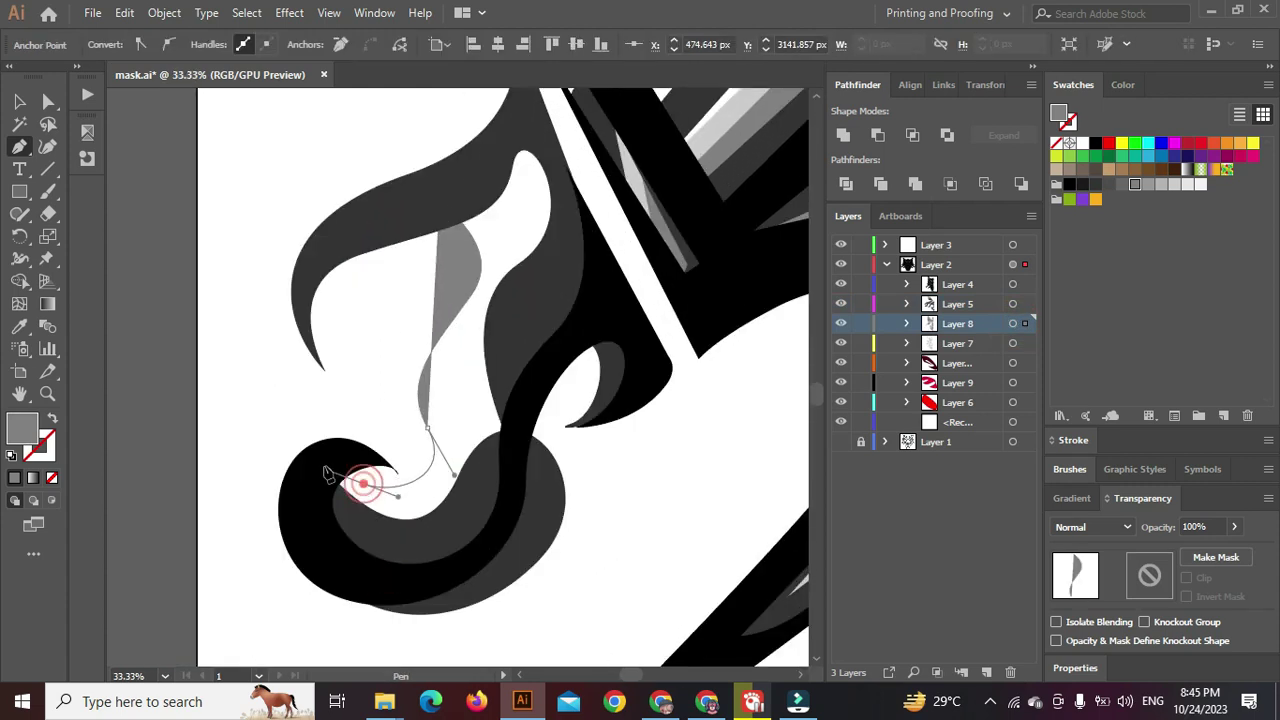
pyautogui.click(320, 487)
pyautogui.moveTo(435, 561); pyautogui.dragTo(500, 550)
pyautogui.moveTo(566, 434); pyautogui.dragTo(521, 395)
pyautogui.moveTo(588, 463); pyautogui.dragTo(580, 502)
pyautogui.moveTo(617, 358); pyautogui.dragTo(594, 310)
pyautogui.moveTo(531, 272); pyautogui.dragTo(510, 282)
pyautogui.moveTo(481, 206); pyautogui.dragTo(437, 248)
pyautogui.keyDown('ctrl'); pyautogui.click(407, 325); pyautogui.keyUp('ctrl')
# Draw a second mid grey Pen shape as a crescent under the hooked wisp, and deselect
pyautogui.click(473, 430)
pyautogui.moveTo(391, 354); pyautogui.dragTo(335, 339)
pyautogui.moveTo(324, 420); pyautogui.dragTo(327, 422)
pyautogui.moveTo(297, 328); pyautogui.dragTo(293, 364)
pyautogui.moveTo(463, 374); pyautogui.dragTo(473, 445)
pyautogui.keyDown('ctrl'); pyautogui.click(378, 412); pyautogui.keyUp('ctrl')
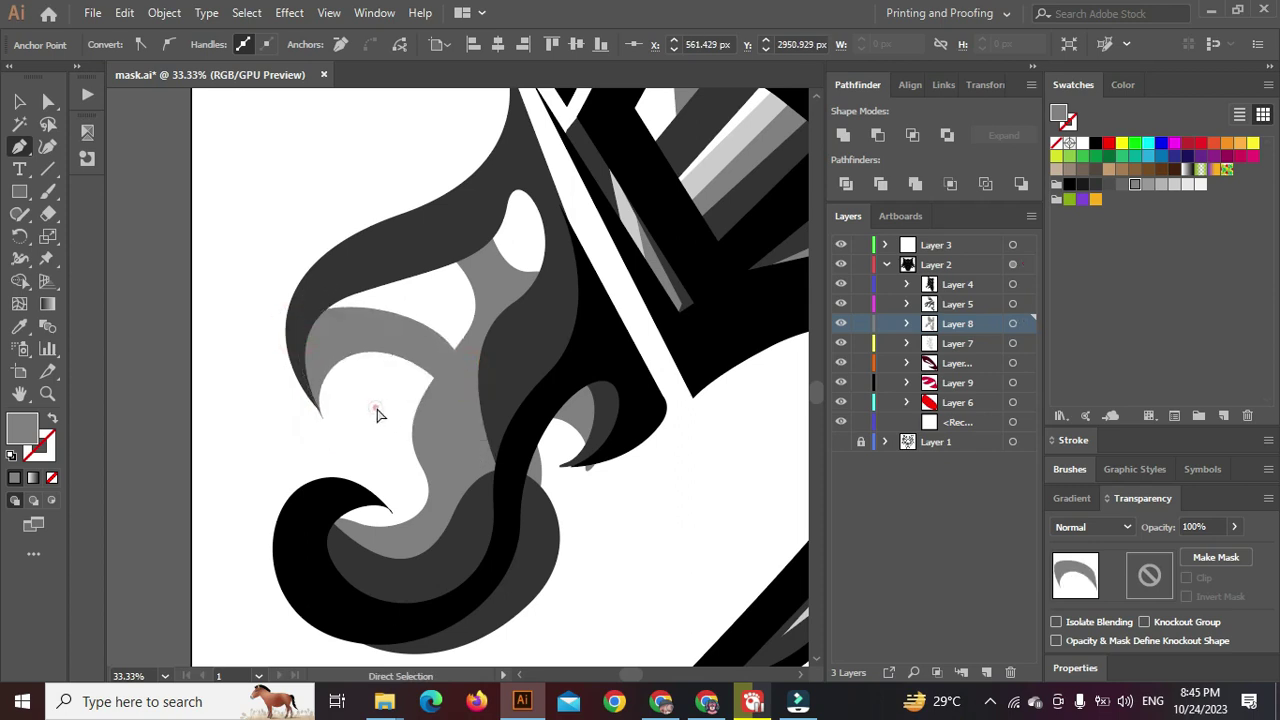
# Pick up Layer 7's light grey fill and draw a closed shape through the curl's center and small hook
pyautogui.hotkey('ctrl', '0')
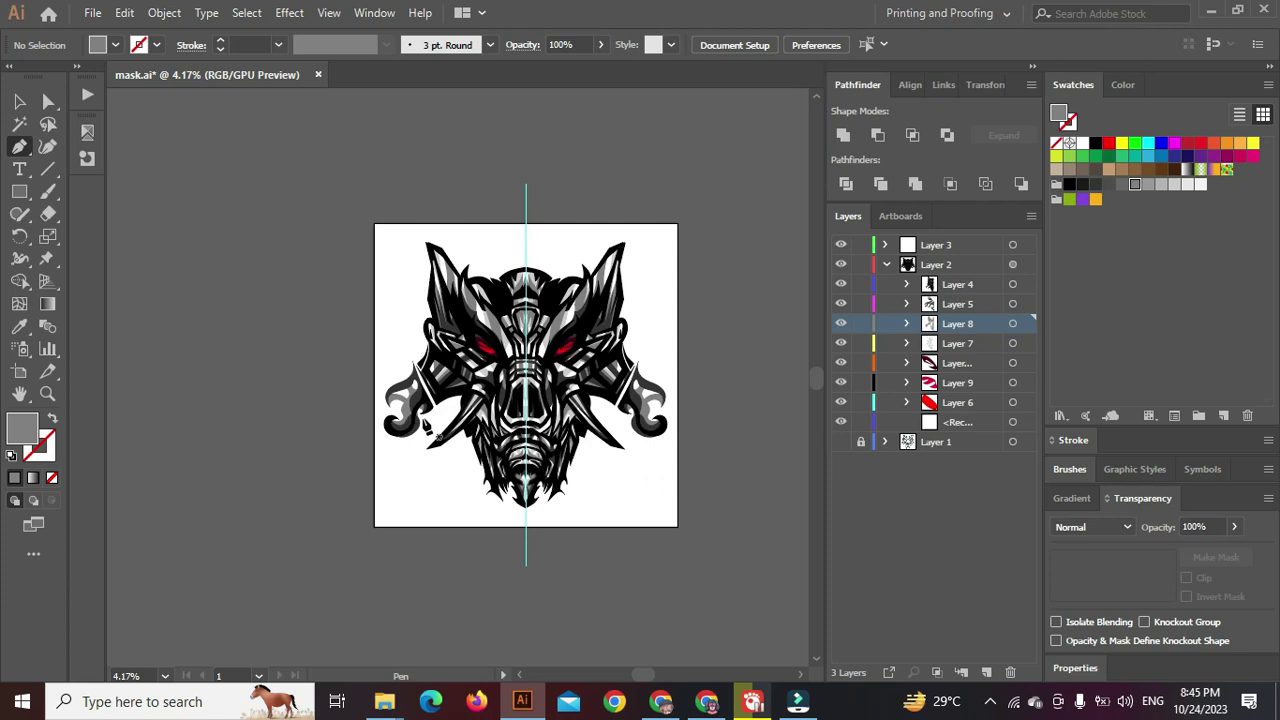
pyautogui.click(1014, 344)
pyautogui.scroll(3, 384, 454)
pyautogui.keyDown('ctrl'); pyautogui.click(433, 477); pyautogui.keyUp('ctrl')
pyautogui.scroll(3, 432, 470)
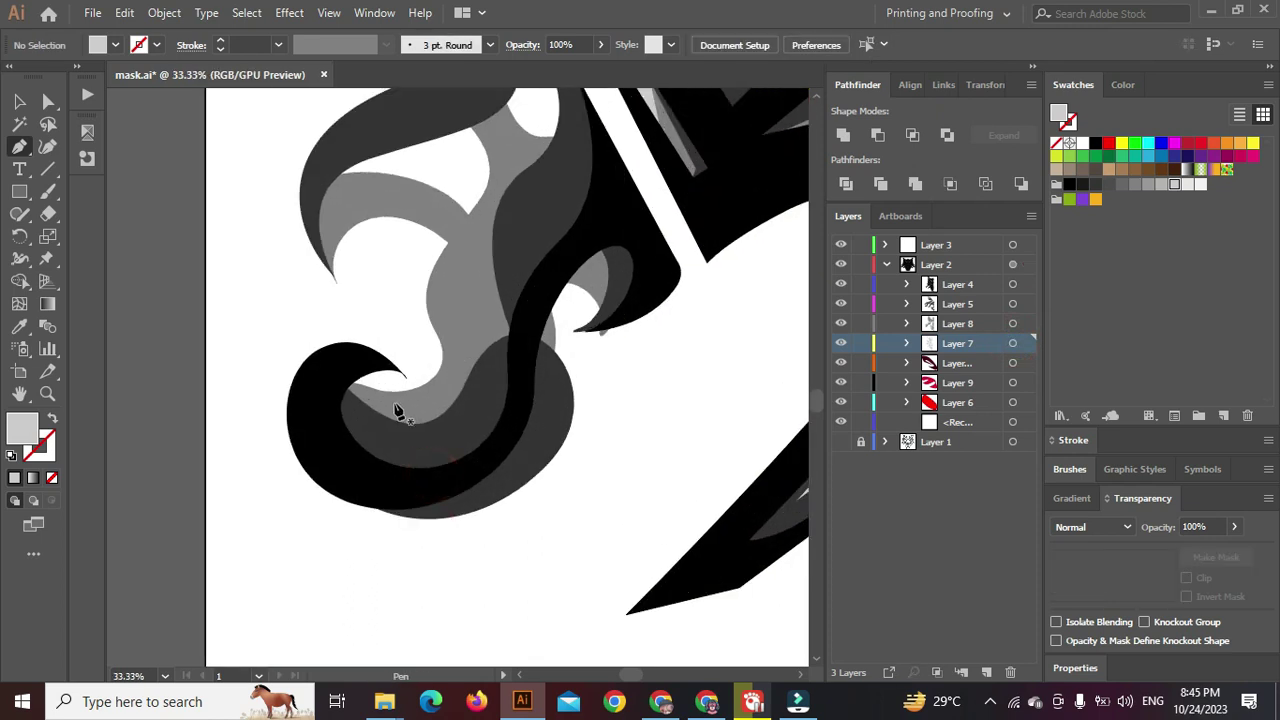
pyautogui.moveTo(390, 316); pyautogui.dragTo(318, 282)
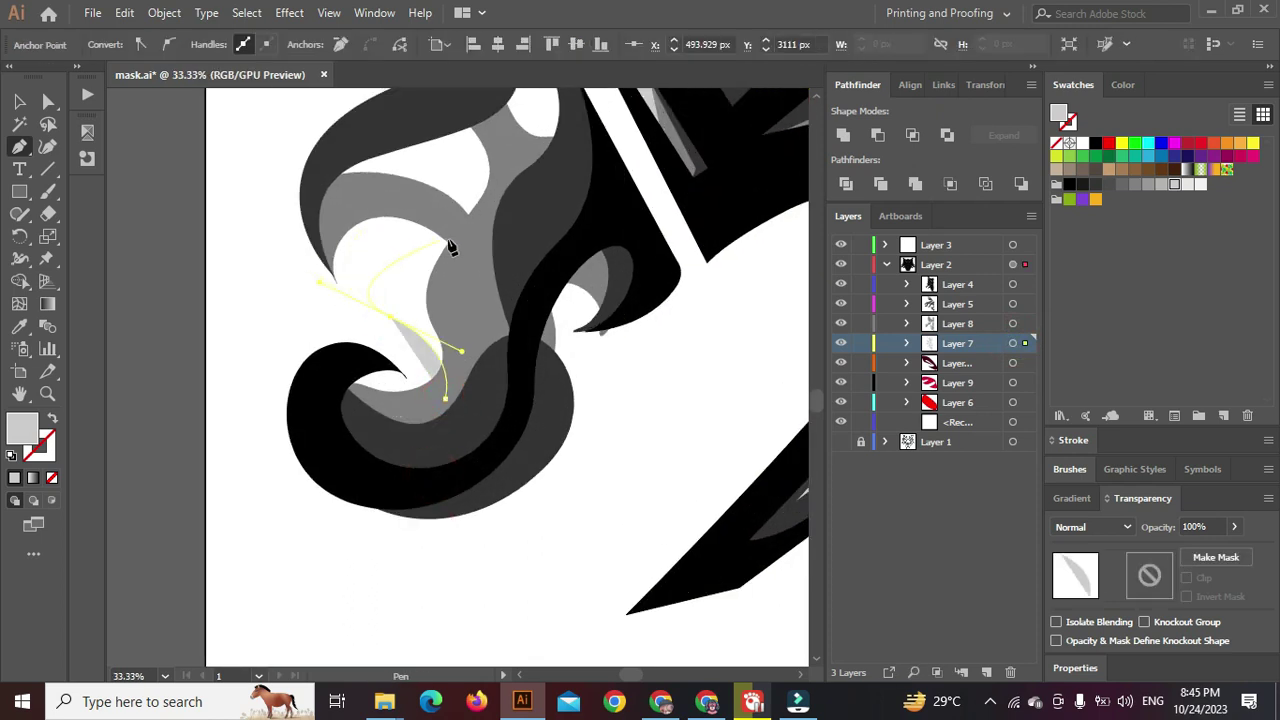
pyautogui.click(534, 304)
pyautogui.moveTo(585, 255); pyautogui.dragTo(511, 367)
pyautogui.moveTo(471, 428); pyautogui.dragTo(417, 450)
pyautogui.moveTo(336, 411); pyautogui.dragTo(422, 386)
pyautogui.click(446, 399)
pyautogui.keyDown('ctrl'); pyautogui.click(351, 306); pyautogui.keyUp('ctrl')
# Draw a second closed light grey Pen shape inside the upper wisp of the curl, and deselect
pyautogui.scroll(-1, 415, 316)
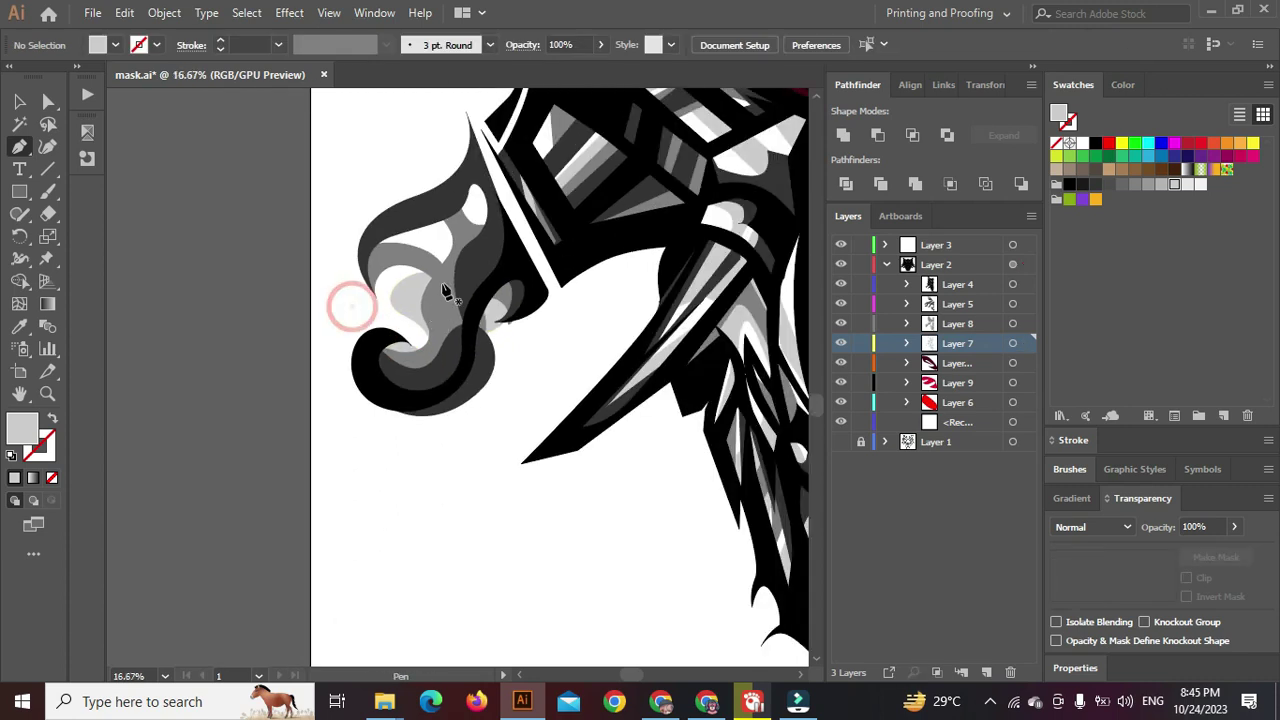
pyautogui.click(448, 270)
pyautogui.scroll(1, 421, 230)
pyautogui.moveTo(398, 229); pyautogui.dragTo(321, 220)
pyautogui.moveTo(481, 156); pyautogui.dragTo(535, 171)
pyautogui.moveTo(571, 236); pyautogui.dragTo(557, 291)
pyautogui.click(475, 312)
pyautogui.scroll(-1, 474, 312)
pyautogui.keyDown('ctrl'); pyautogui.click(394, 209); pyautogui.keyUp('ctrl')
# Nudge the upper tip of the dark grey wisp in Layer 5 beside the left cheek plate, and deselect
pyautogui.hotkey('ctrl', '-')
pyautogui.hotkey('ctrl', '-')
pyautogui.hotkey('ctrl', '-')
pyautogui.hotkey('ctrl', '-')
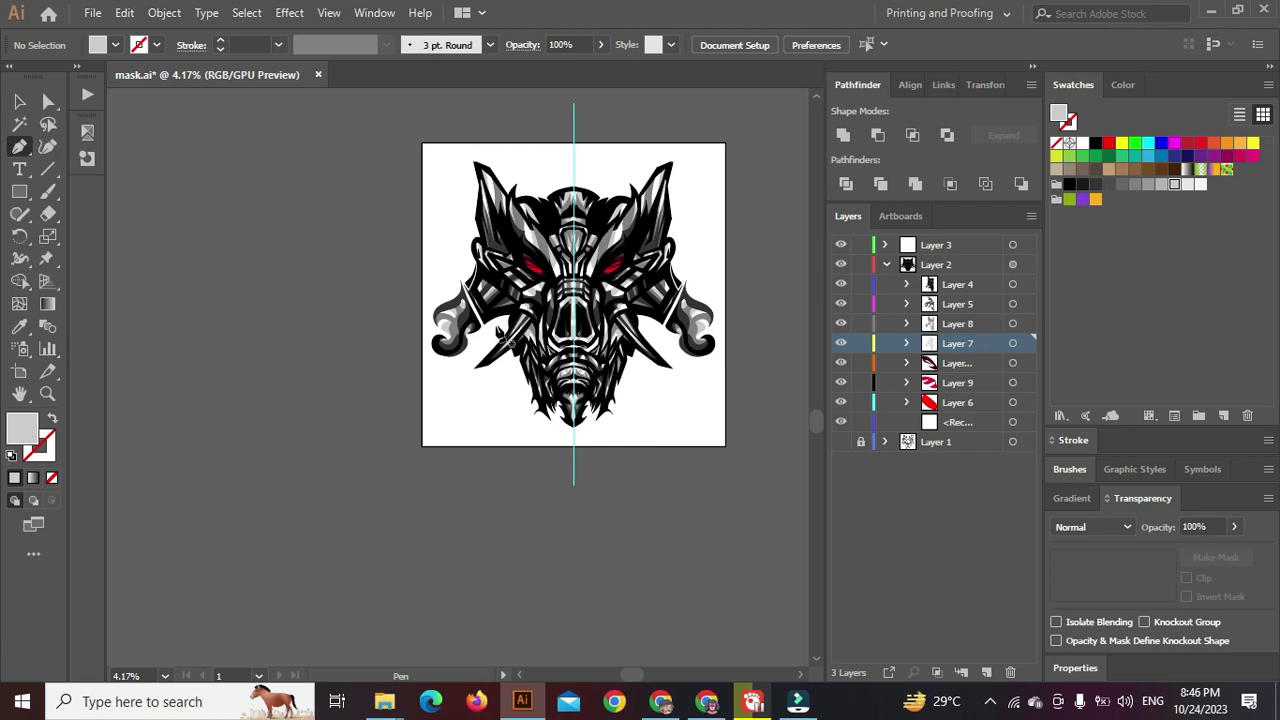
pyautogui.hotkey('ctrl', '+')
pyautogui.hotkey('ctrl', '+')
pyautogui.hotkey('ctrl', '+')
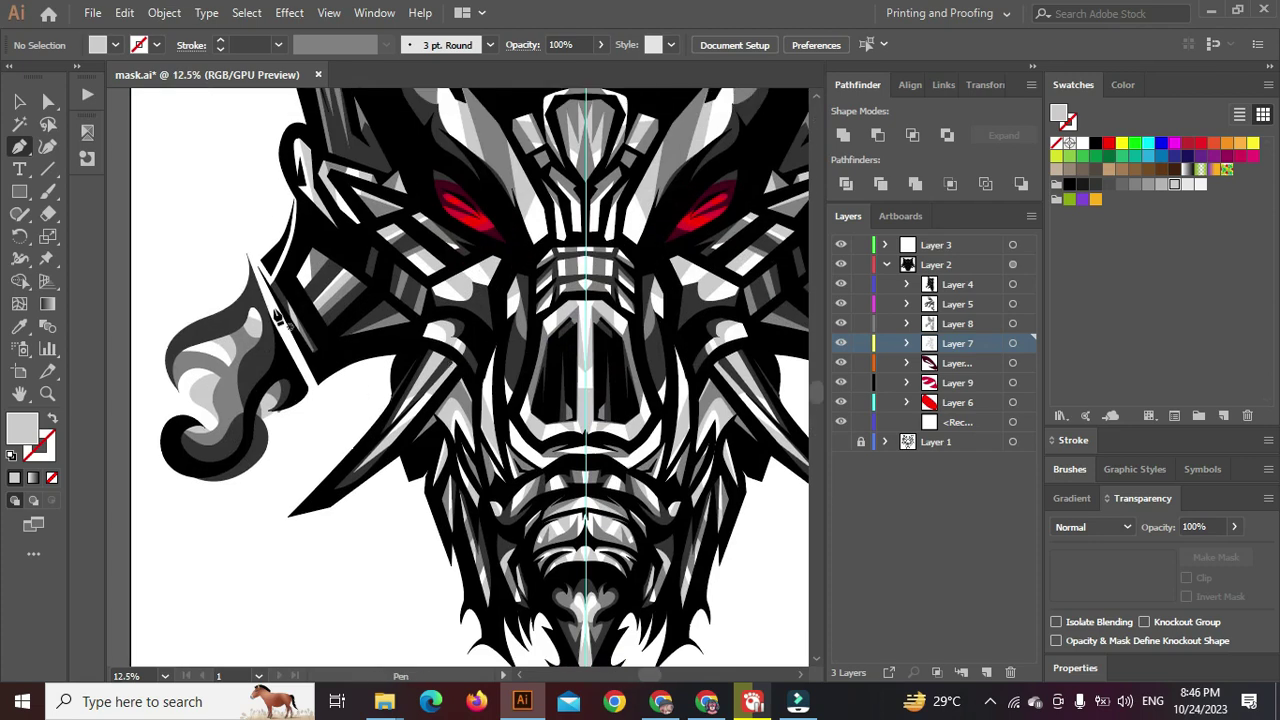
pyautogui.scroll(2, 260, 285)
pyautogui.keyDown('ctrl'); pyautogui.click(236, 268); pyautogui.keyUp('ctrl')
pyautogui.moveTo(238, 275); pyautogui.dragTo(238, 277)
pyautogui.keyDown('ctrl'); pyautogui.click(227, 238); pyautogui.keyUp('ctrl')
pyautogui.scroll(-4, 251, 264)
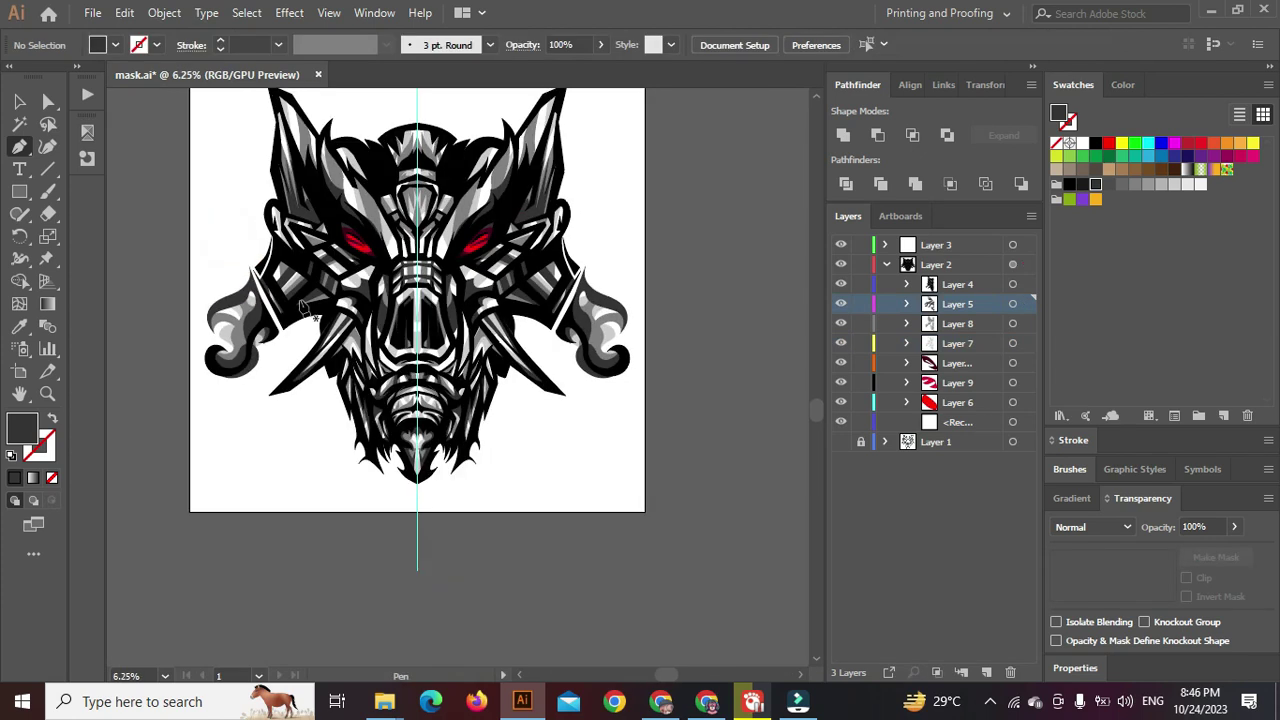
# Adjust the anchor points of the two overlapping black shapes at the left ear tip to form one clean point
pyautogui.scroll(2, 301, 307)
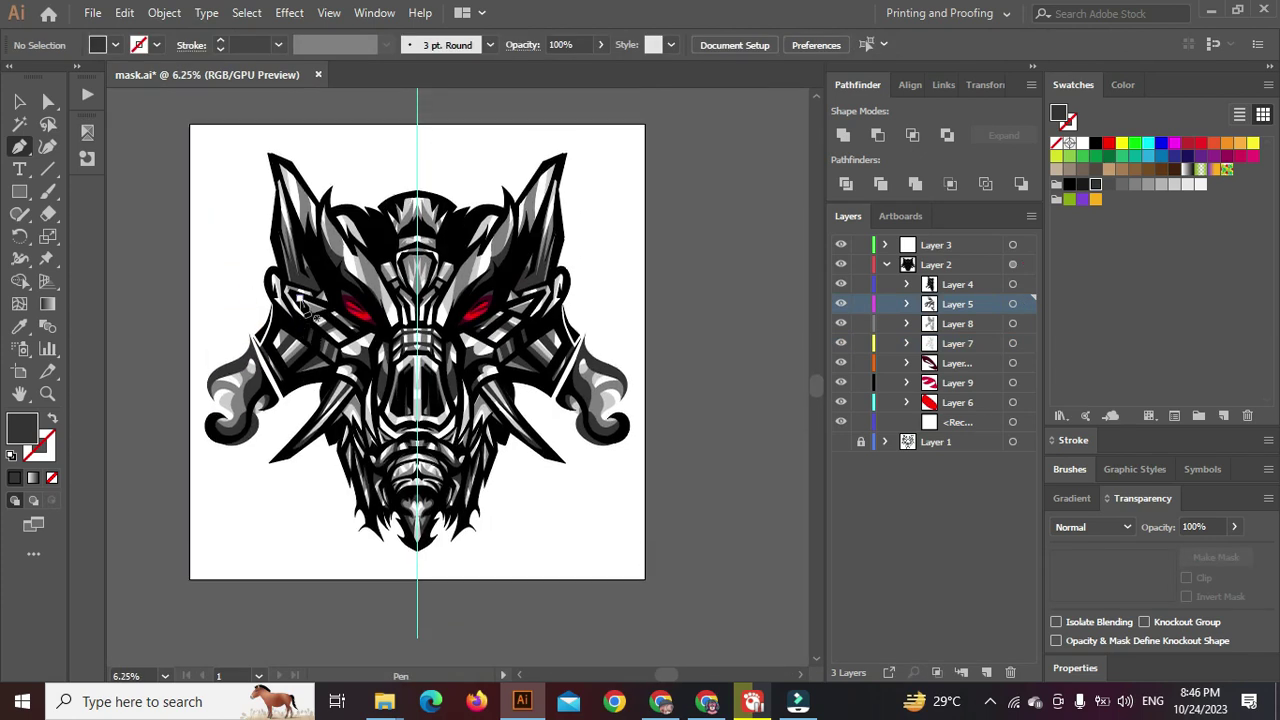
pyautogui.scroll(7, 285, 165)
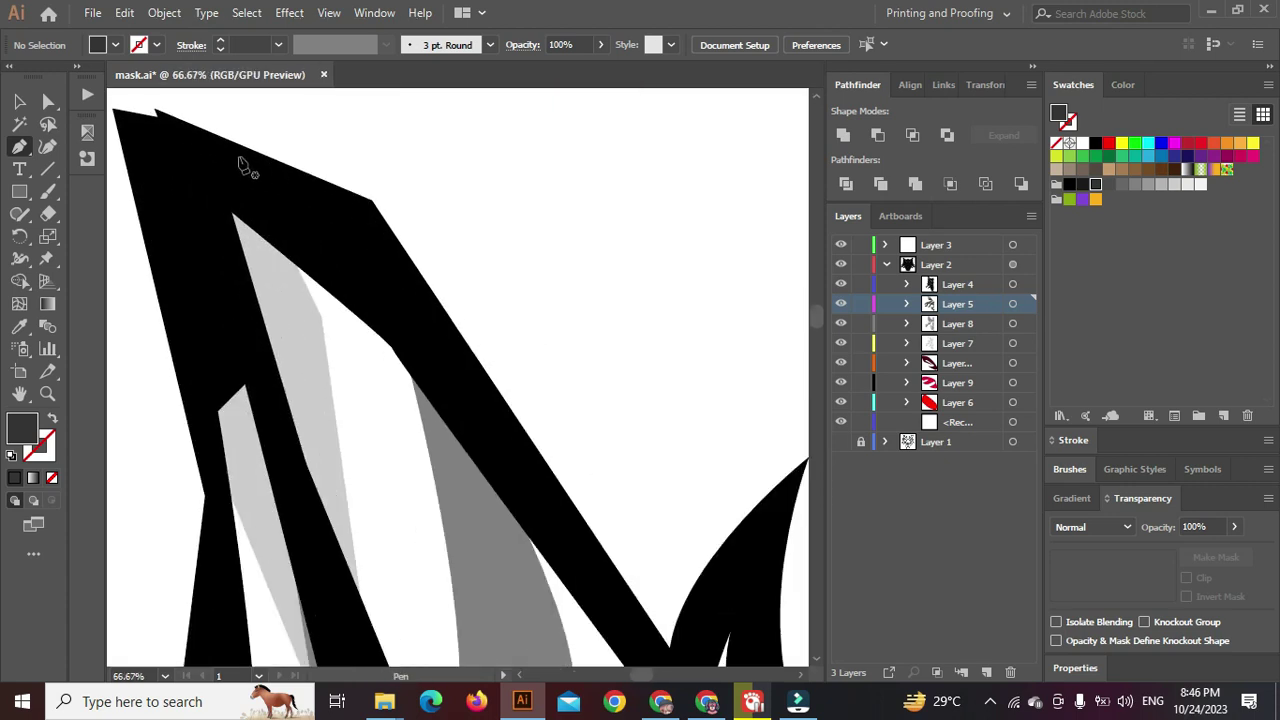
pyautogui.click(367, 205)
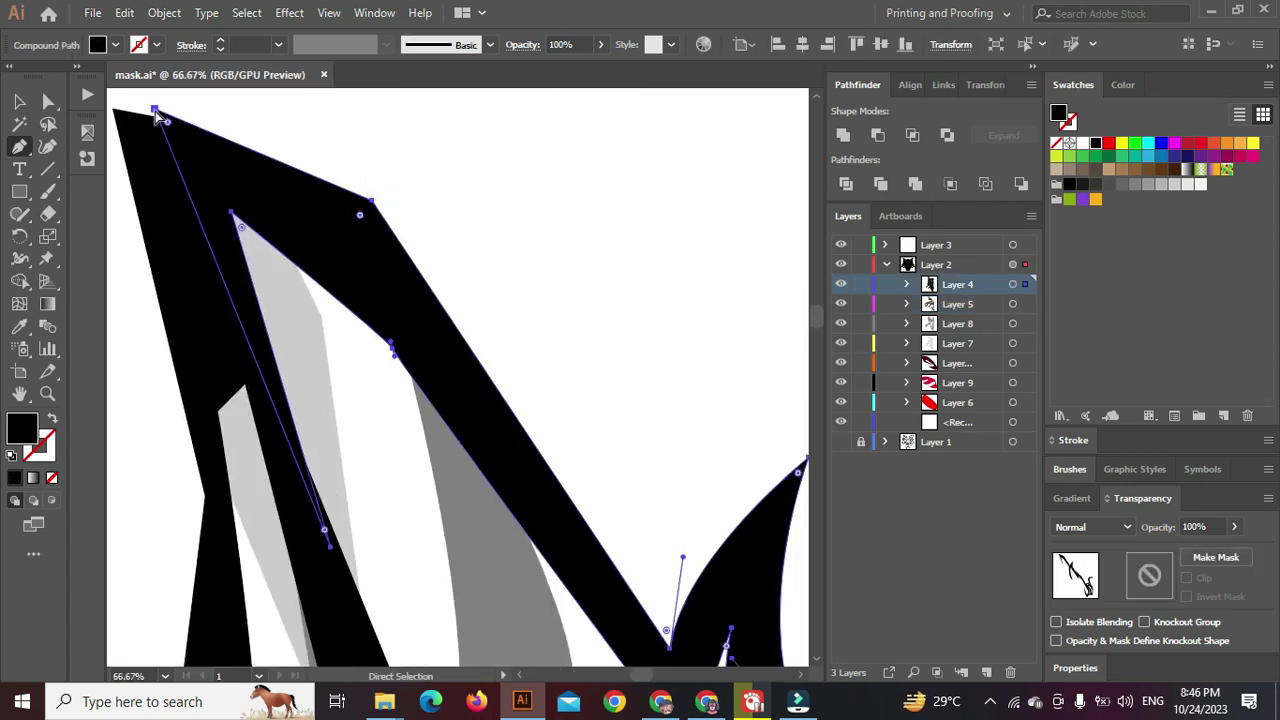
pyautogui.moveTo(131, 113)
pyautogui.mouseDown()
pyautogui.moveTo(171, 165)
pyautogui.moveTo(141, 121)
pyautogui.mouseUp()
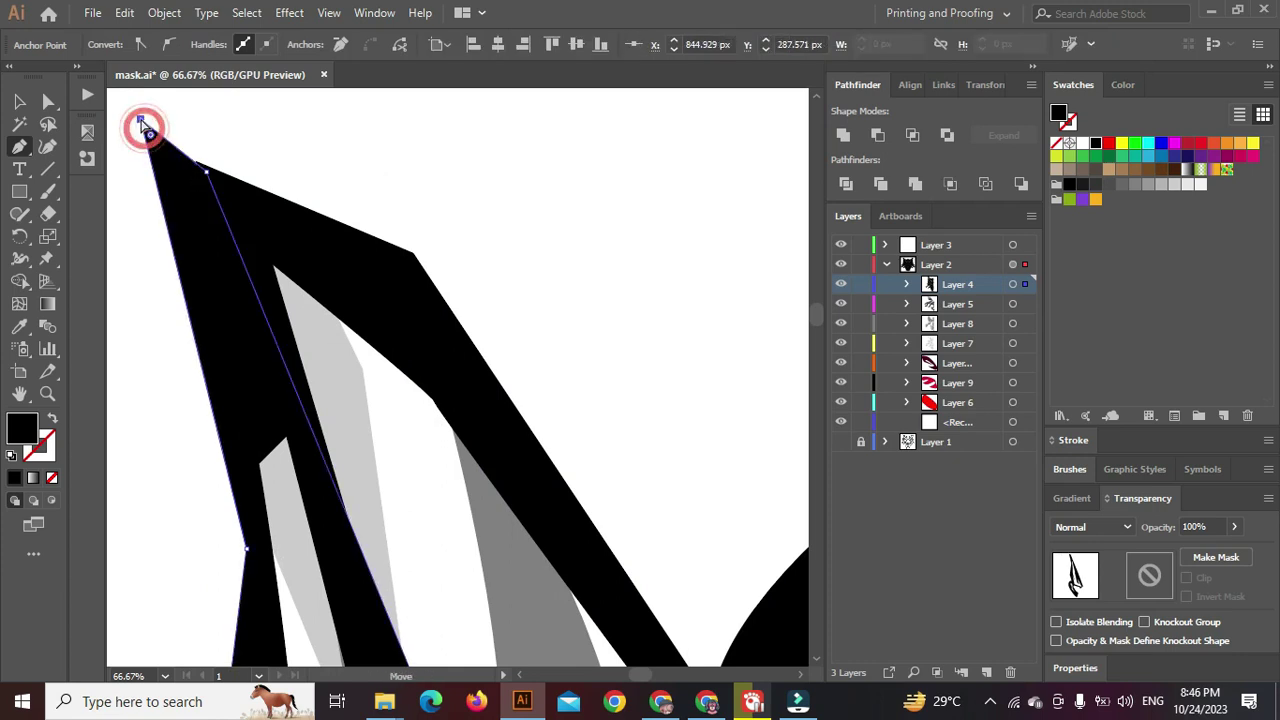
pyautogui.click(206, 173)
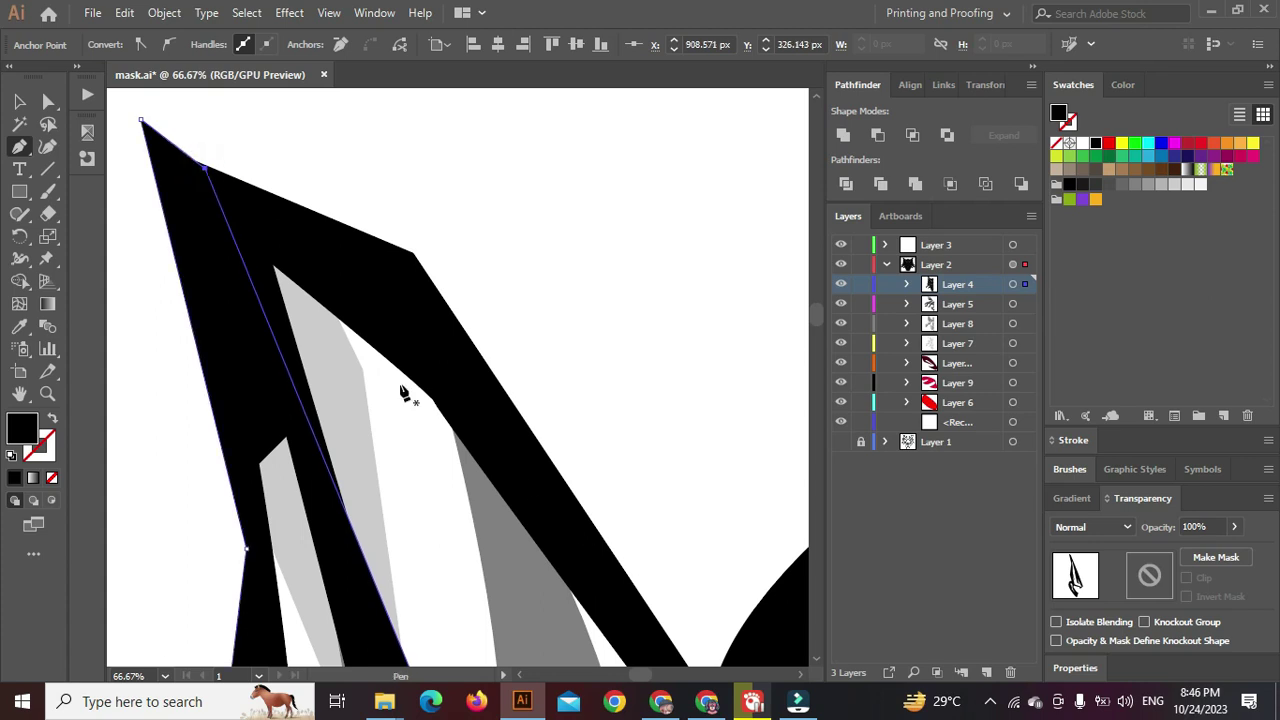
pyautogui.scroll(-2, 401, 387)
pyautogui.keyDown('ctrl'); pyautogui.click(438, 301); pyautogui.keyUp('ctrl')
pyautogui.scroll(-5, 440, 303)
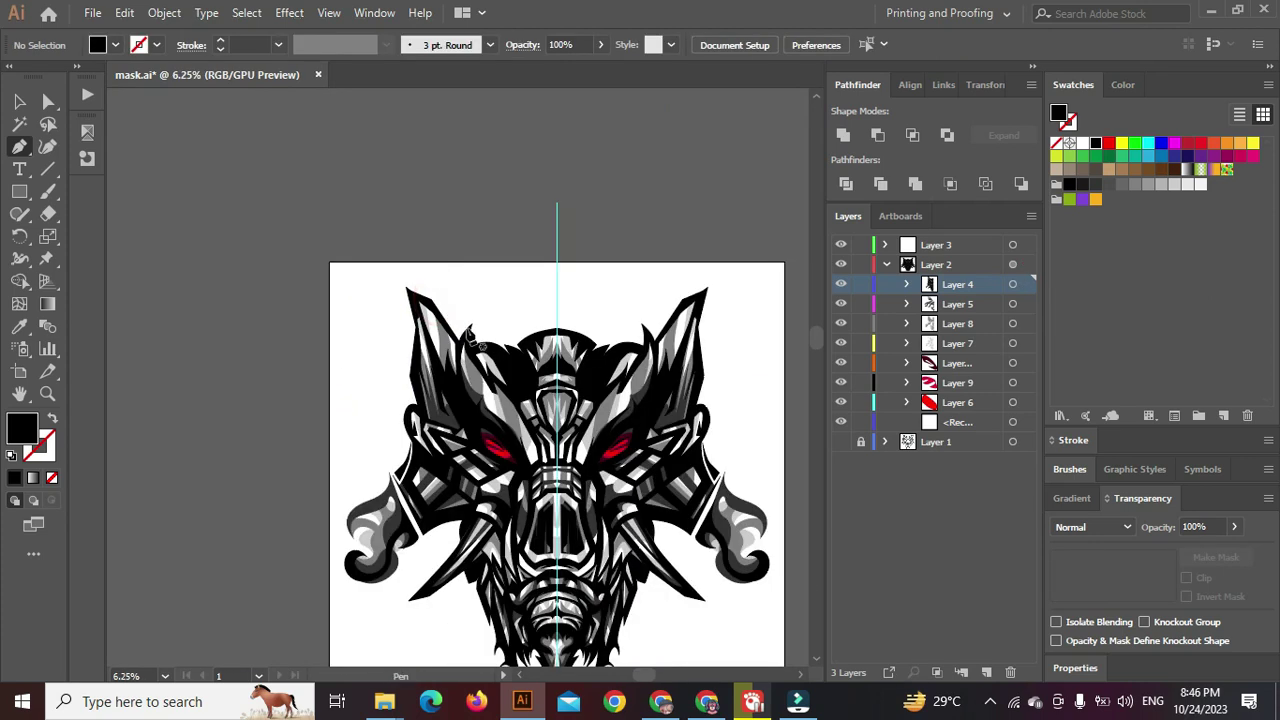
pyautogui.scroll(-2, 466, 340)
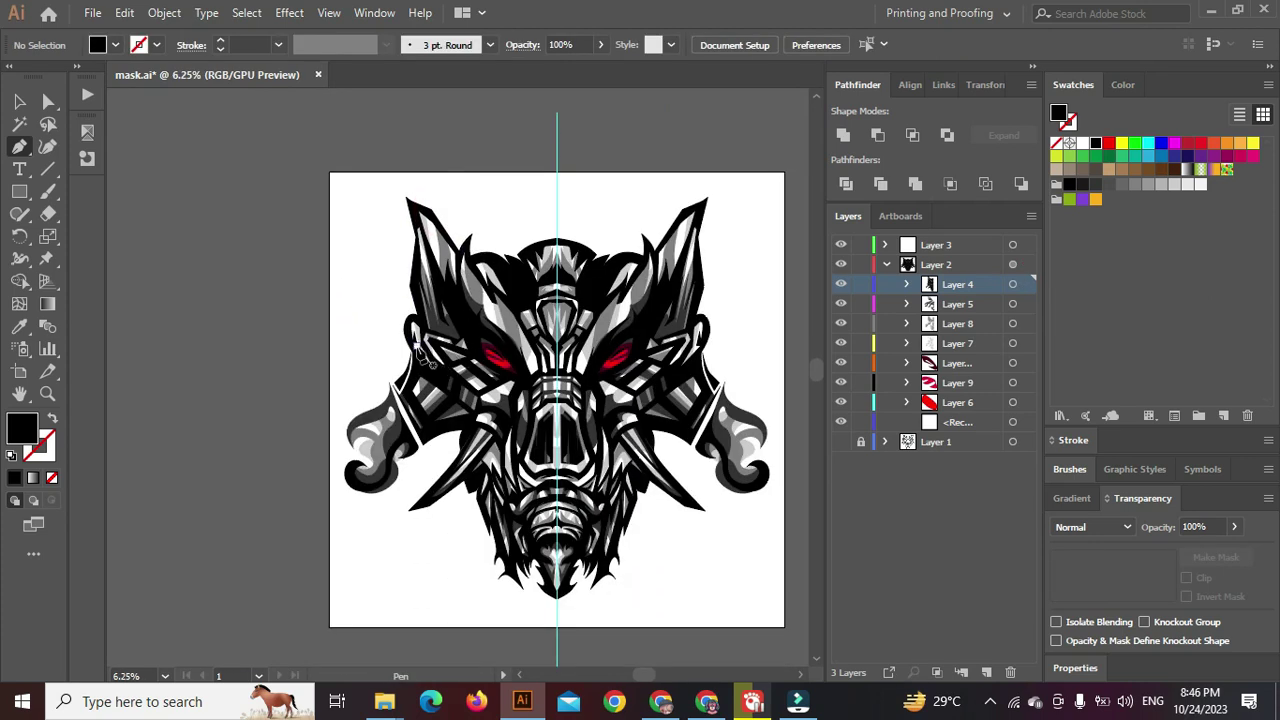
pyautogui.scroll(3, 424, 355)
pyautogui.scroll(-3, 424, 355)
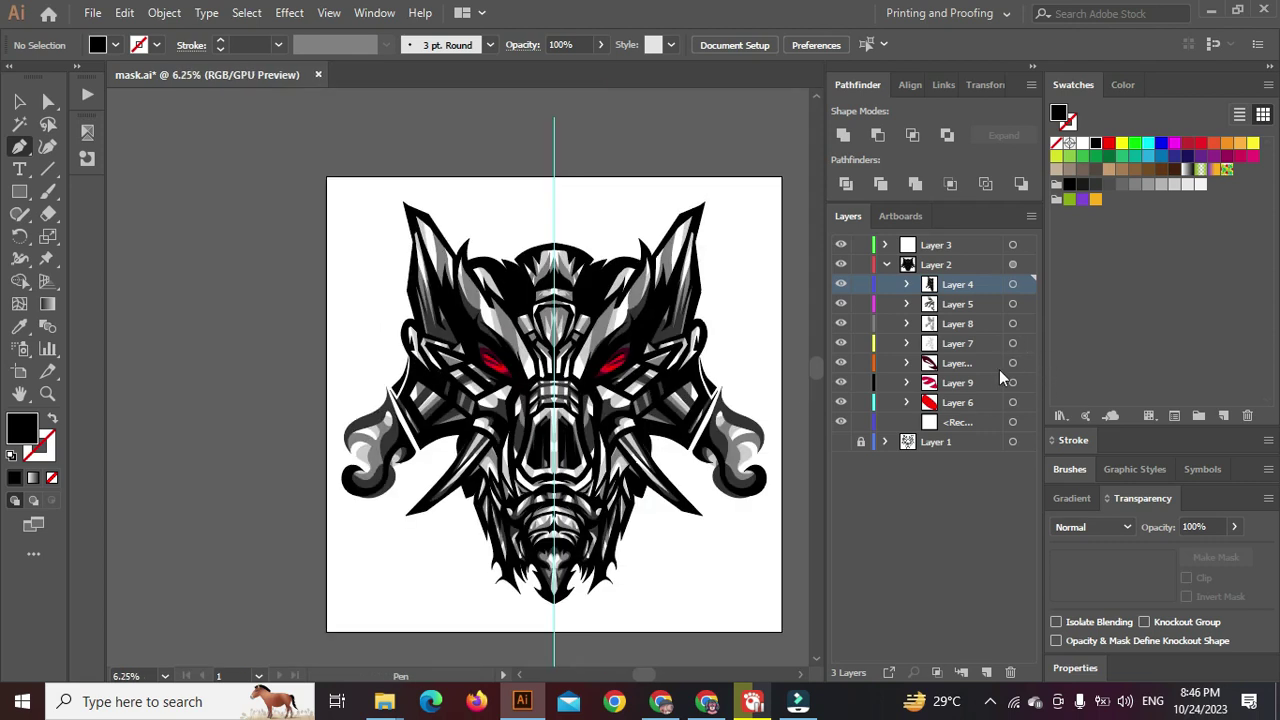
# Add a new sublayer in Layer 2, place it beneath Layer 6, and set the fill to the lightest grey swatch
pyautogui.click(967, 344)
pyautogui.click(987, 675)
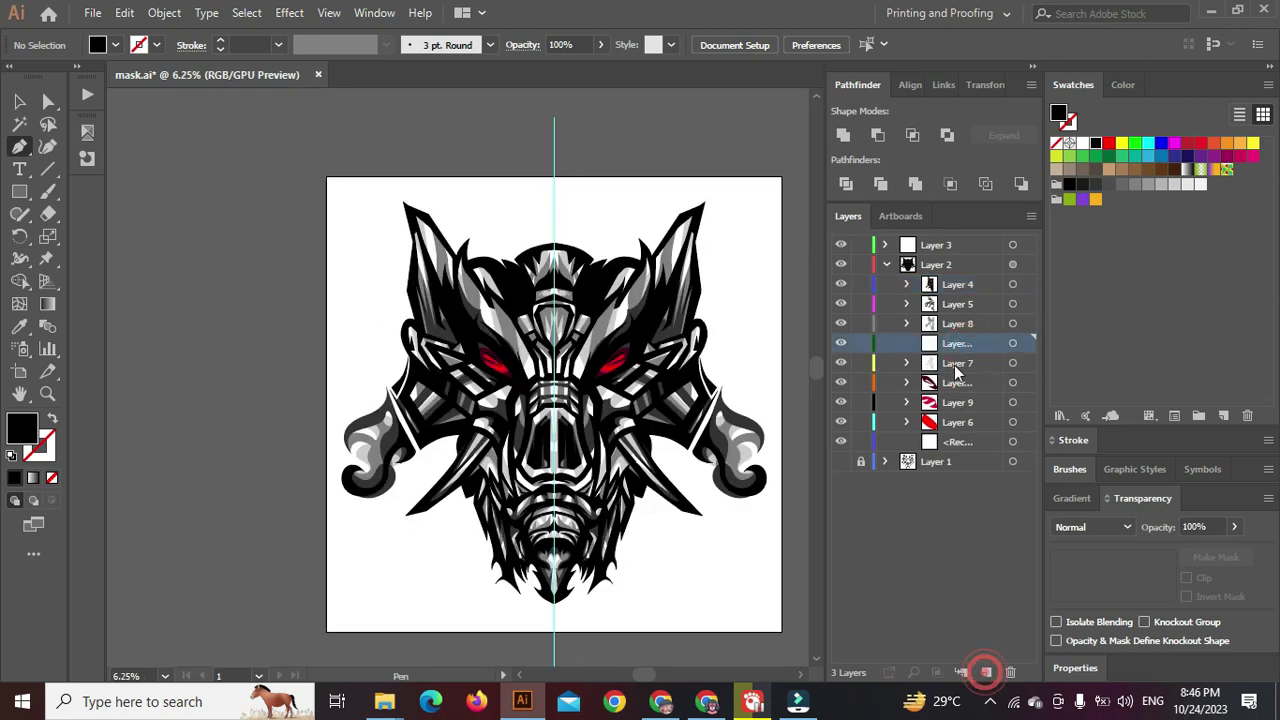
pyautogui.moveTo(960, 370); pyautogui.dragTo(966, 435)
pyautogui.click(1200, 186)
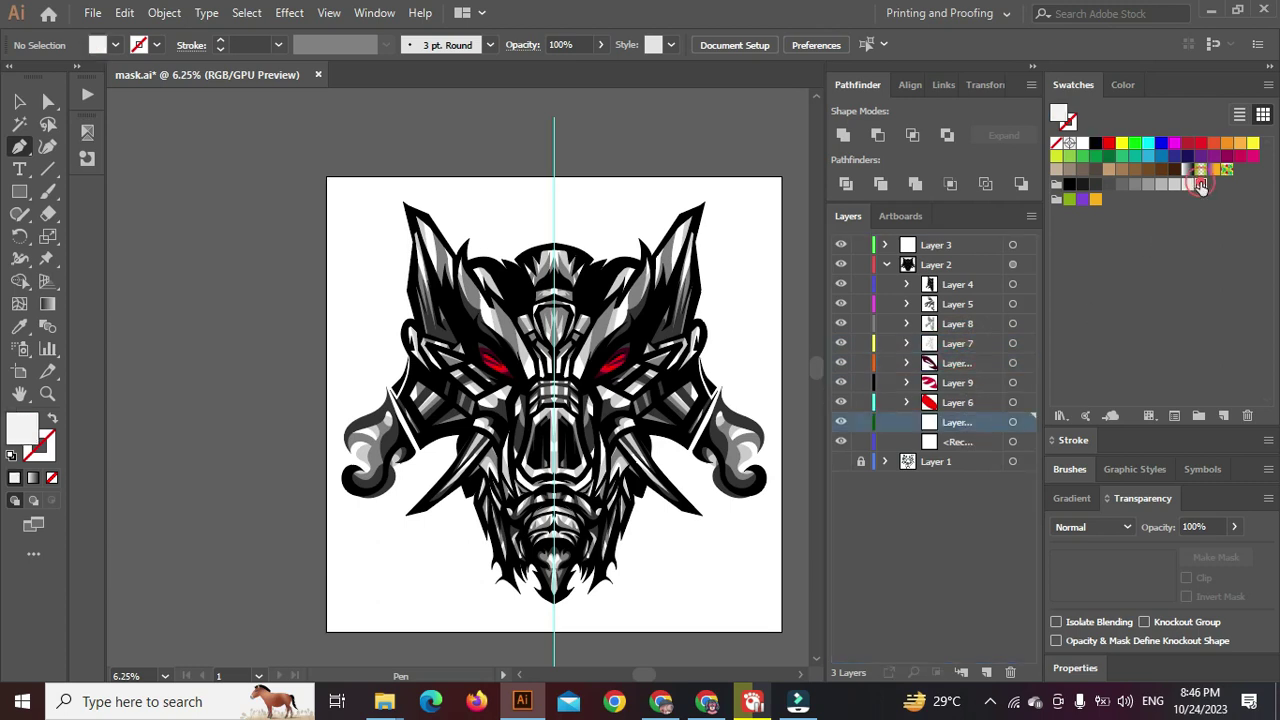
# Start a light grey Pen path at the chin tip and run it straight up the center guide to the crown's top
pyautogui.scroll(5, 540, 606)
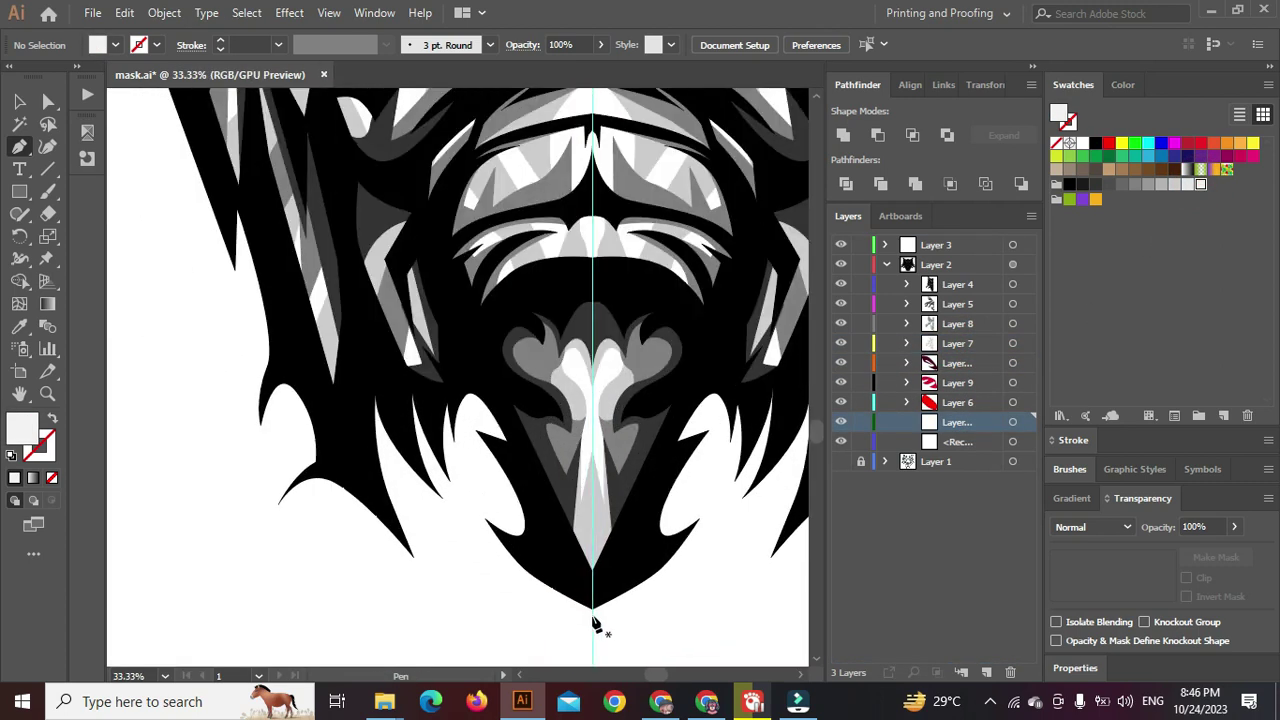
pyautogui.click(593, 614)
pyautogui.scroll(3, 593, 614)
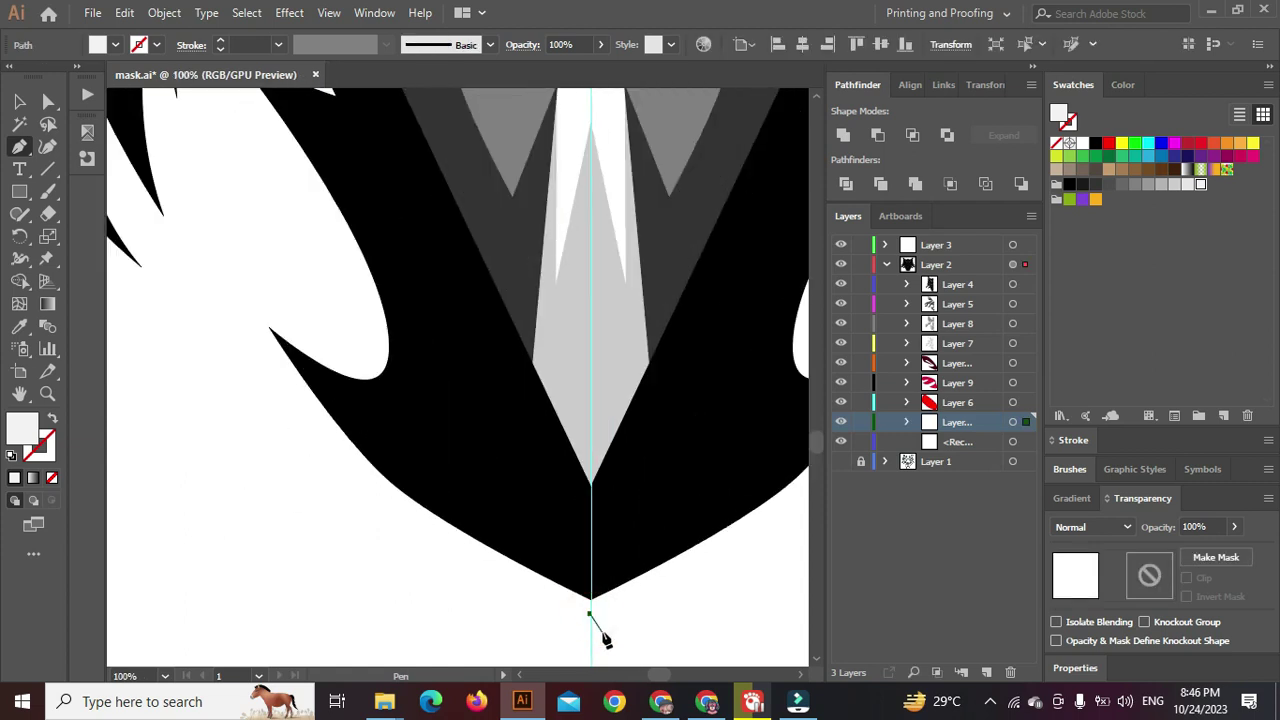
pyautogui.scroll(3, 590, 612)
pyautogui.click(582, 600)
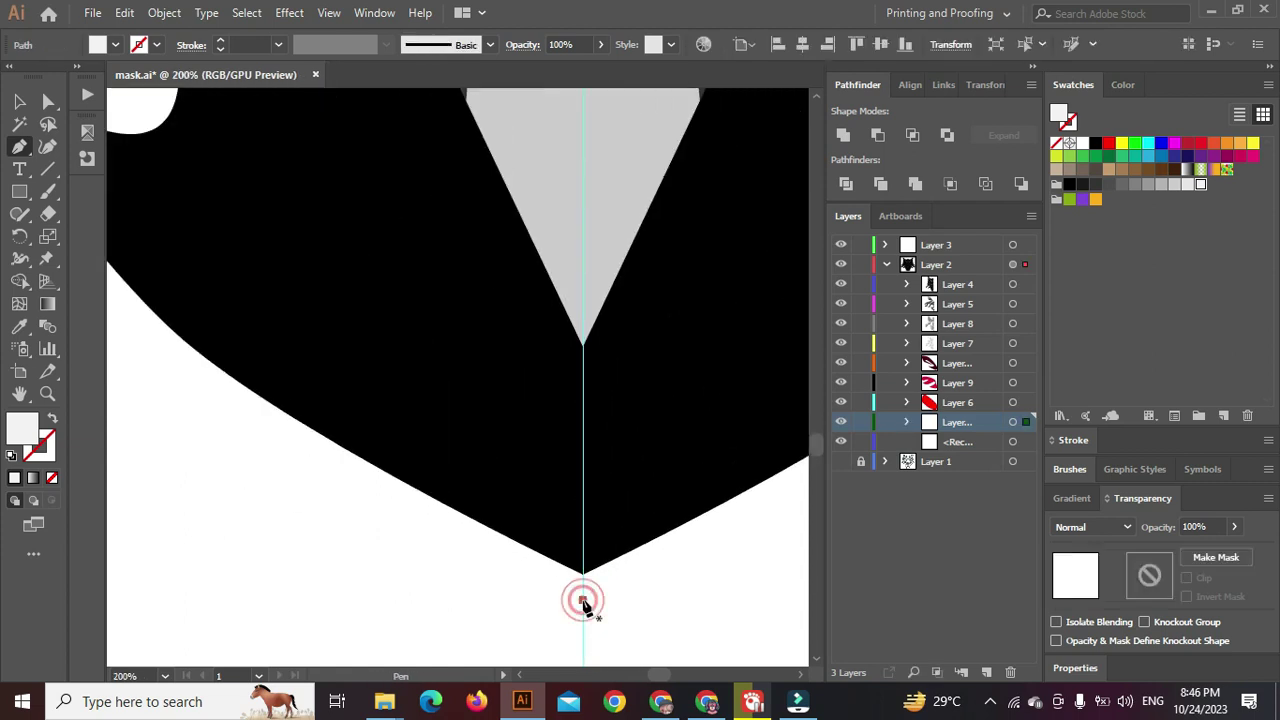
pyautogui.scroll(-4, 582, 598)
pyautogui.scroll(-4, 598, 404)
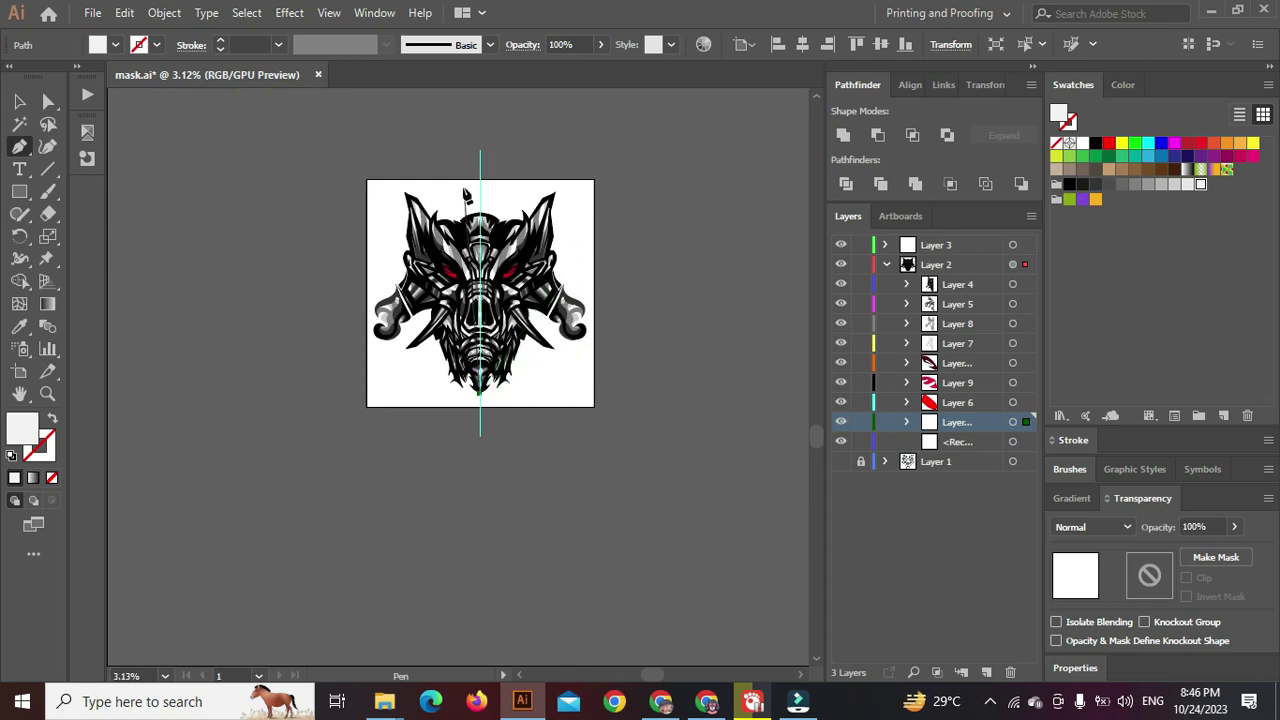
pyautogui.scroll(3, 466, 195)
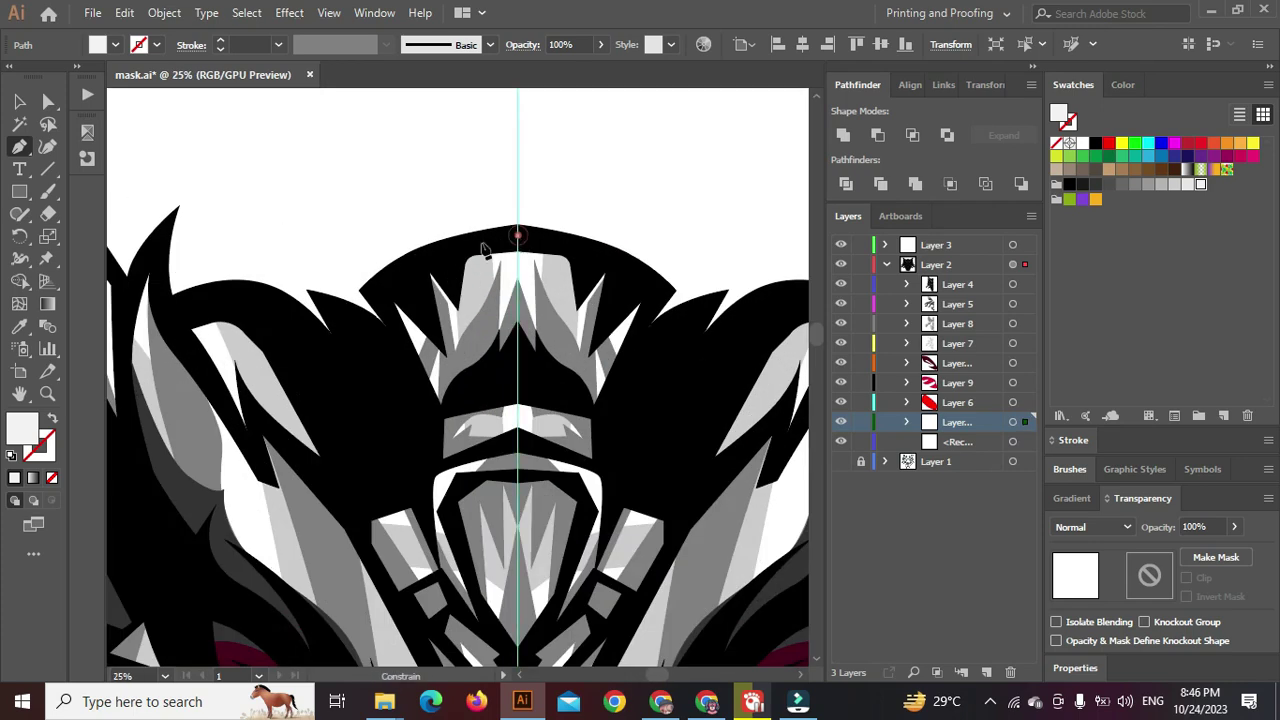
pyautogui.click(517, 235)
# Continue the Pen path inside the black outline over the crown's left half and the hair tuft to the left ear's base
pyautogui.click(397, 277)
pyautogui.click(376, 374)
pyautogui.moveTo(243, 298); pyautogui.dragTo(222, 298)
pyautogui.click(169, 311)
pyautogui.moveTo(144, 271); pyautogui.dragTo(318, 353)
pyautogui.click(329, 332)
pyautogui.click(304, 370)
# Continue the path around the left ear's tip and down its outer side to the small loop below it
pyautogui.scroll(-1, 281, 330)
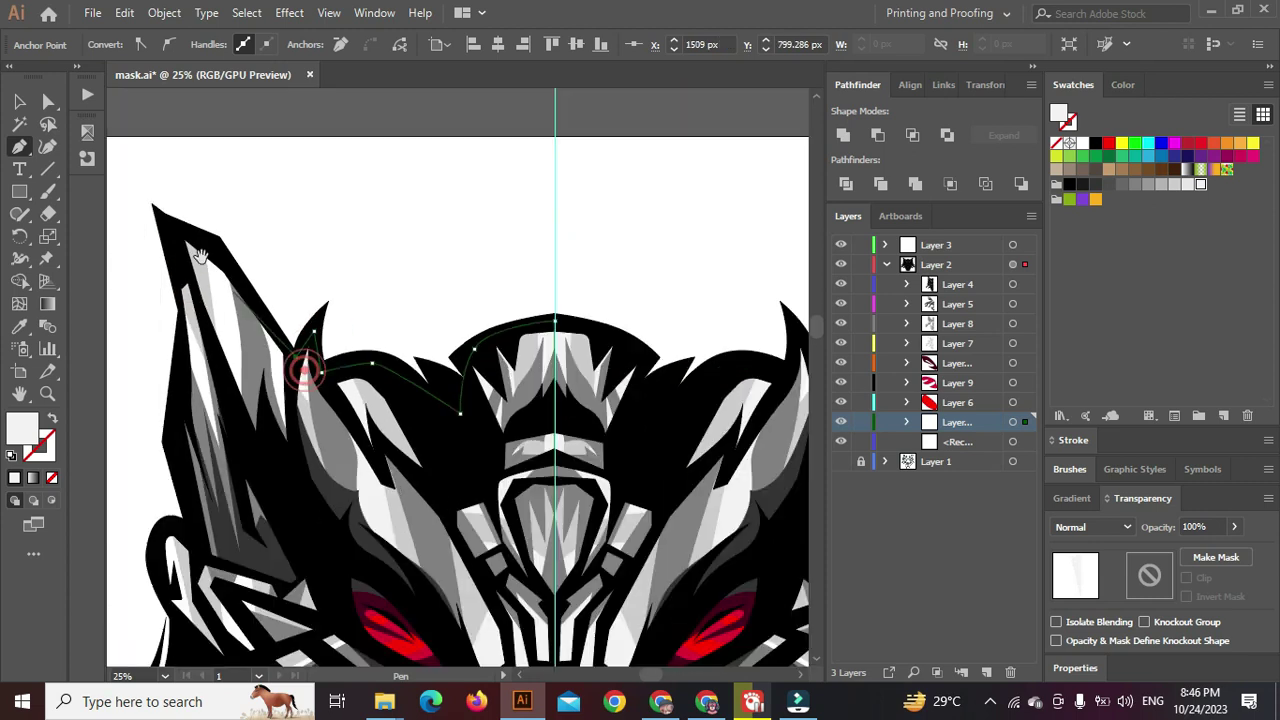
pyautogui.moveTo(211, 262); pyautogui.dragTo(321, 309)
pyautogui.click(320, 288)
pyautogui.click(275, 279)
pyautogui.moveTo(291, 393); pyautogui.dragTo(284, 438)
pyautogui.moveTo(282, 483); pyautogui.dragTo(284, 346)
pyautogui.click(305, 436)
pyautogui.click(270, 446)
# Extend the path from the small loop along the curved black edge to the upper point of the left cheek plate
pyautogui.scroll(-2, 275, 440)
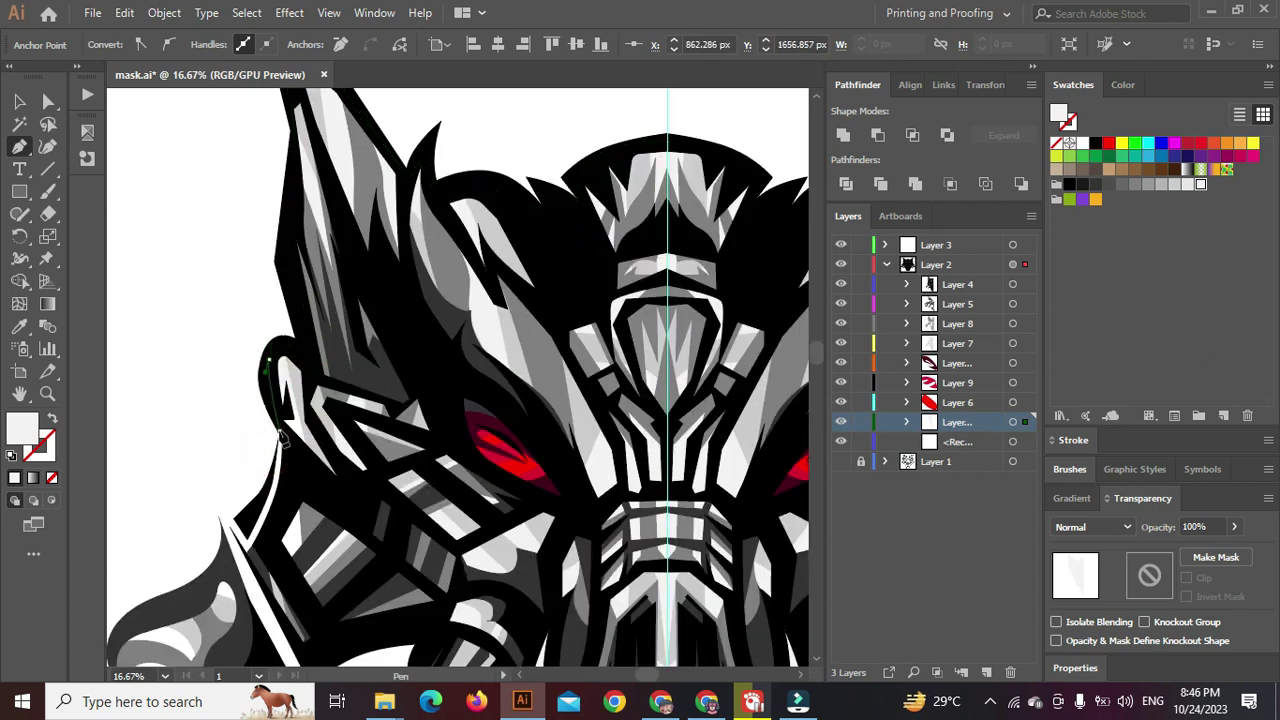
pyautogui.click(279, 432)
pyautogui.scroll(2, 275, 459)
pyautogui.moveTo(278, 458); pyautogui.dragTo(329, 365)
pyautogui.moveTo(307, 434); pyautogui.dragTo(285, 464)
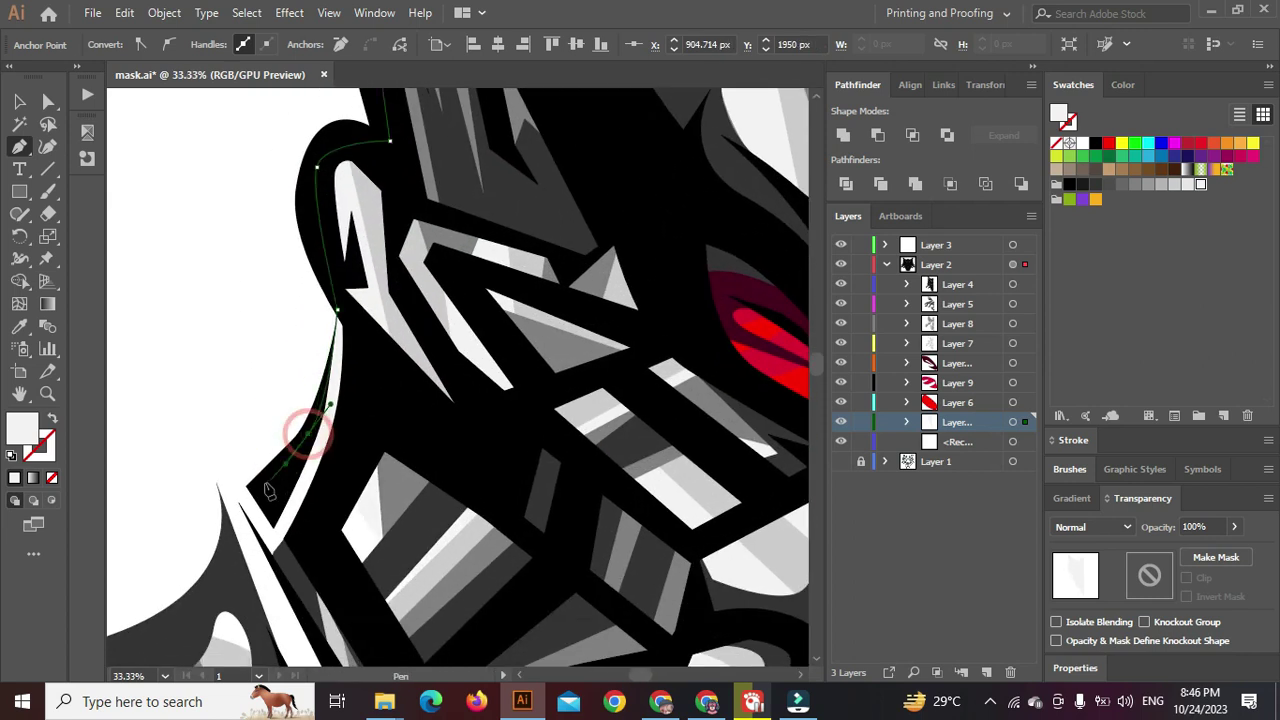
pyautogui.click(234, 497)
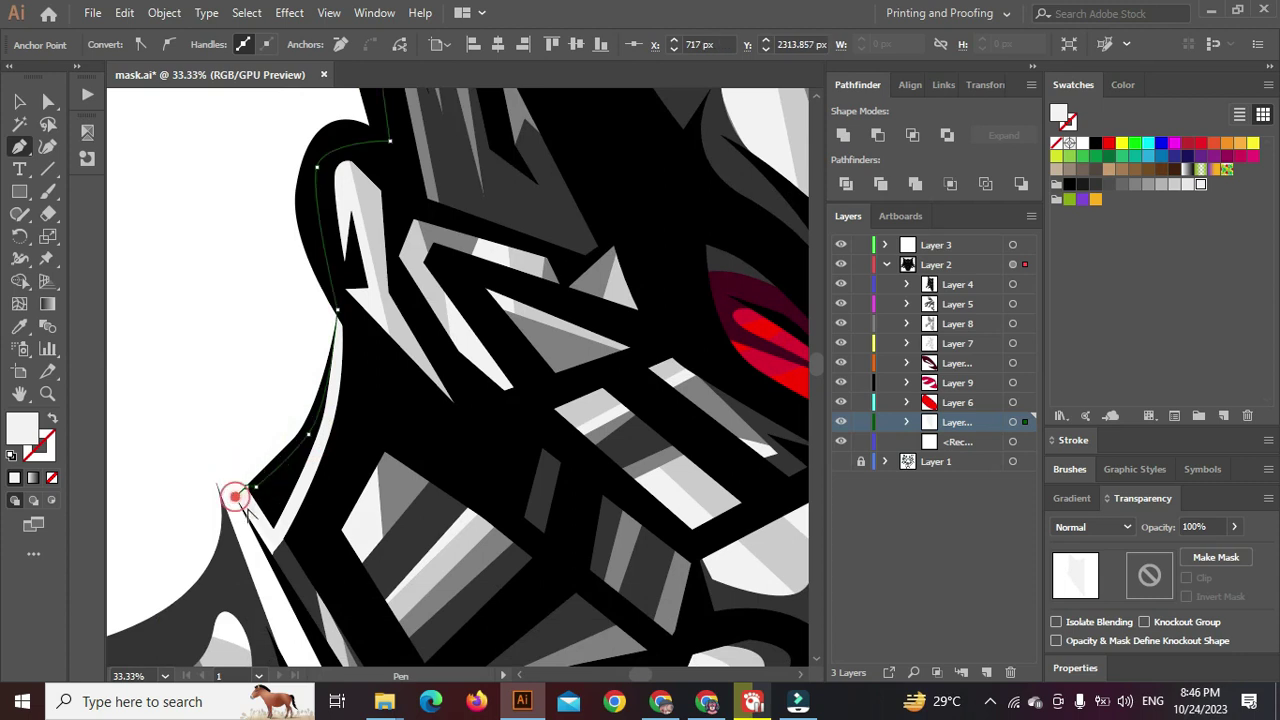
# Extend the path down the cheek plate, along its lower edge, and around the left tusk to the fur beside it
pyautogui.scroll(-3, 234, 497)
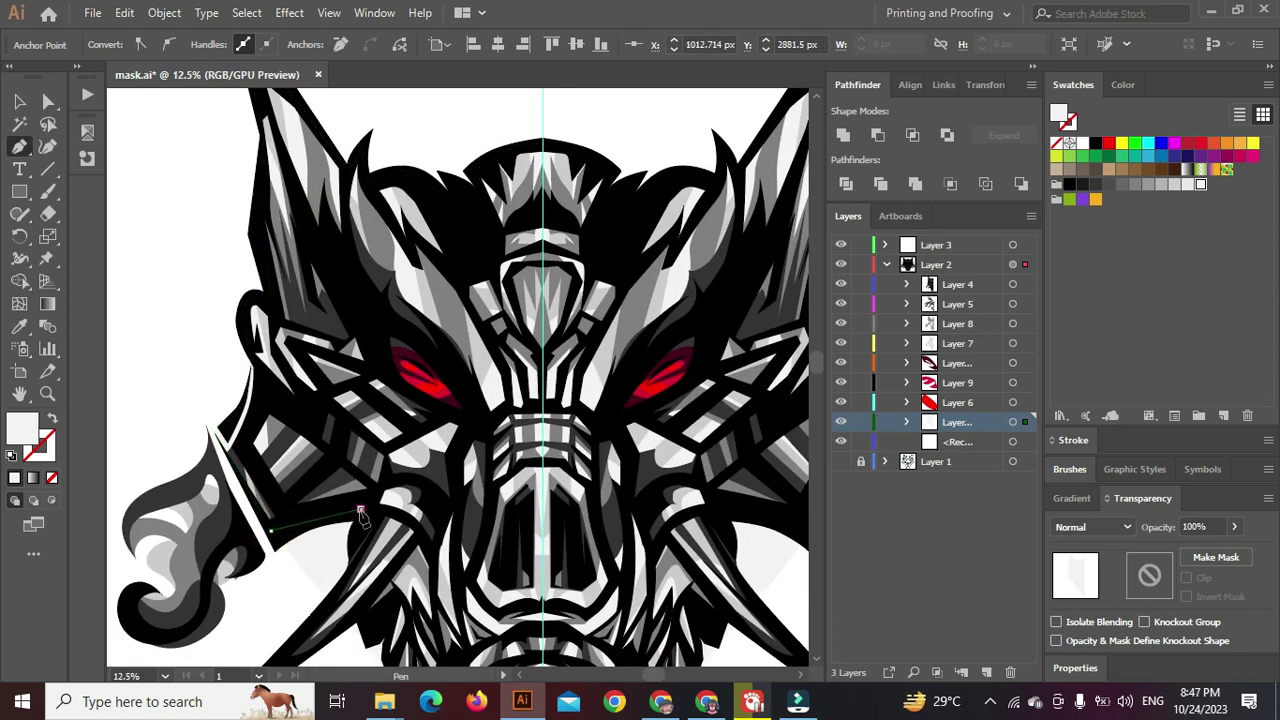
pyautogui.click(361, 508)
pyautogui.scroll(1, 360, 512)
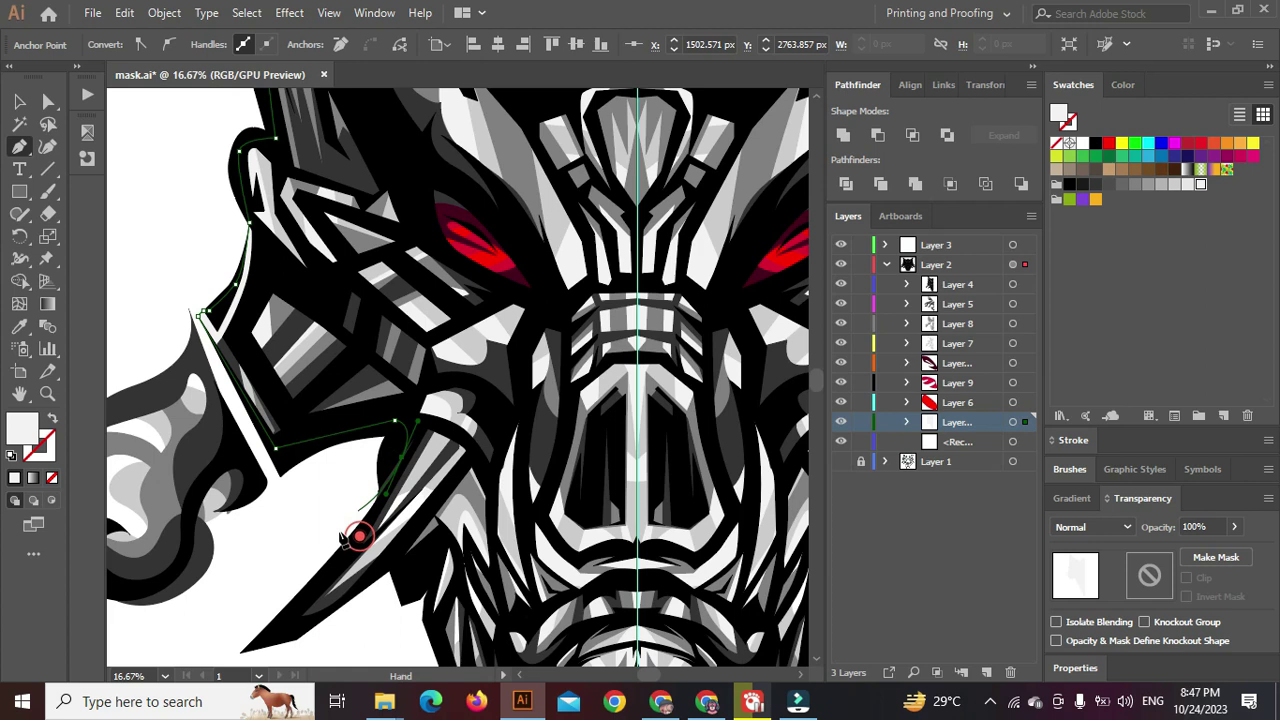
pyautogui.moveTo(343, 551); pyautogui.dragTo(377, 497)
pyautogui.click(324, 568)
pyautogui.click(323, 568)
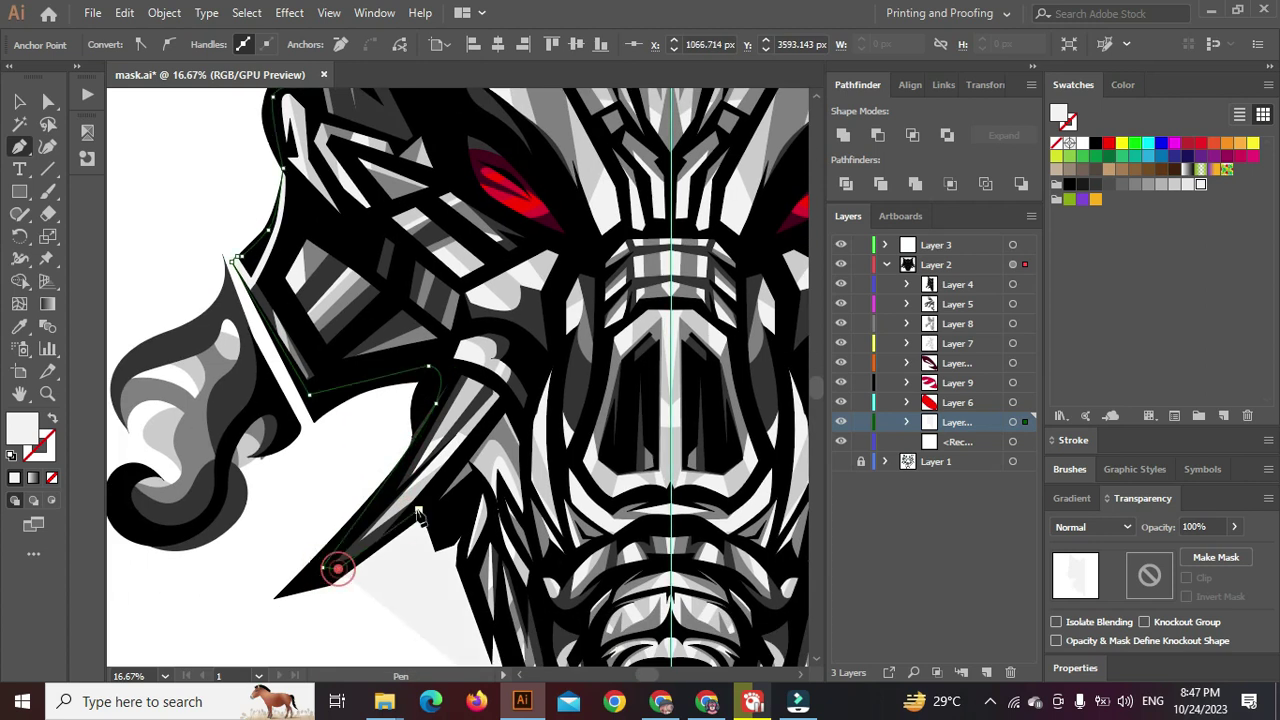
pyautogui.scroll(1, 457, 528)
pyautogui.moveTo(457, 528); pyautogui.dragTo(416, 334)
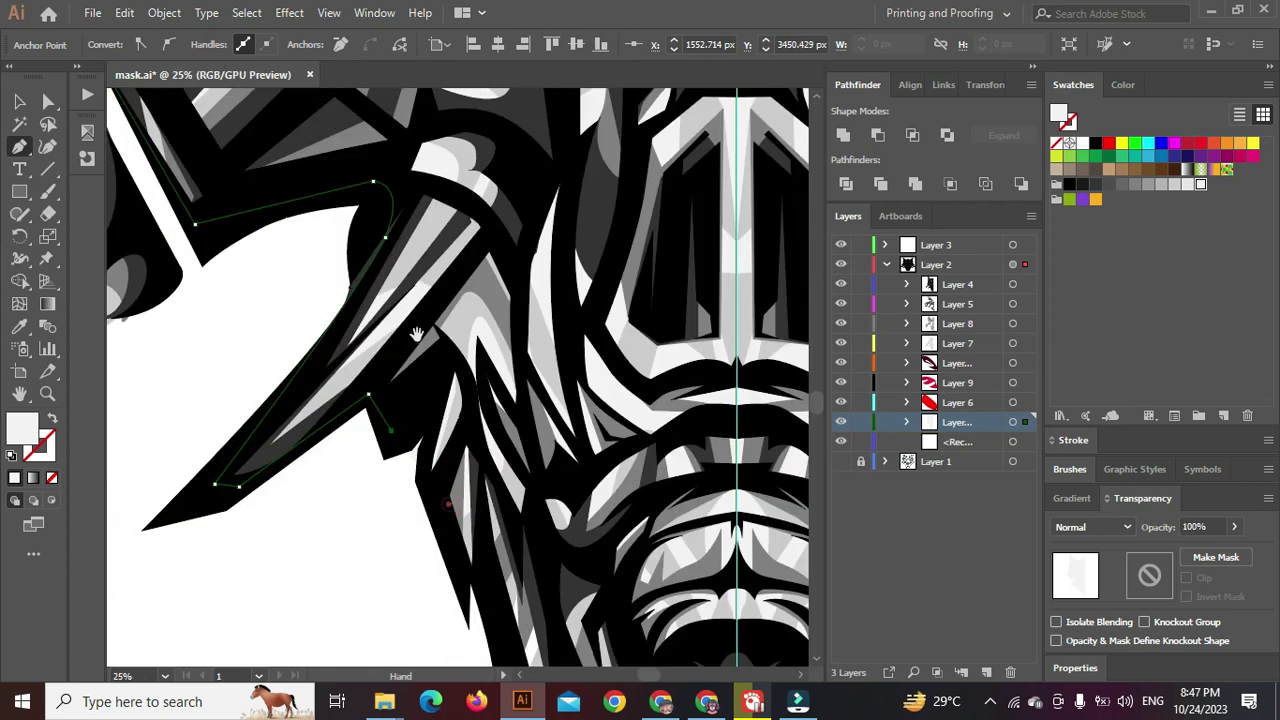
# Trace the path down through the left jaw fur and beard, and close the shape at the chin tip
pyautogui.moveTo(428, 426); pyautogui.dragTo(388, 273)
pyautogui.click(389, 275)
pyautogui.click(401, 368)
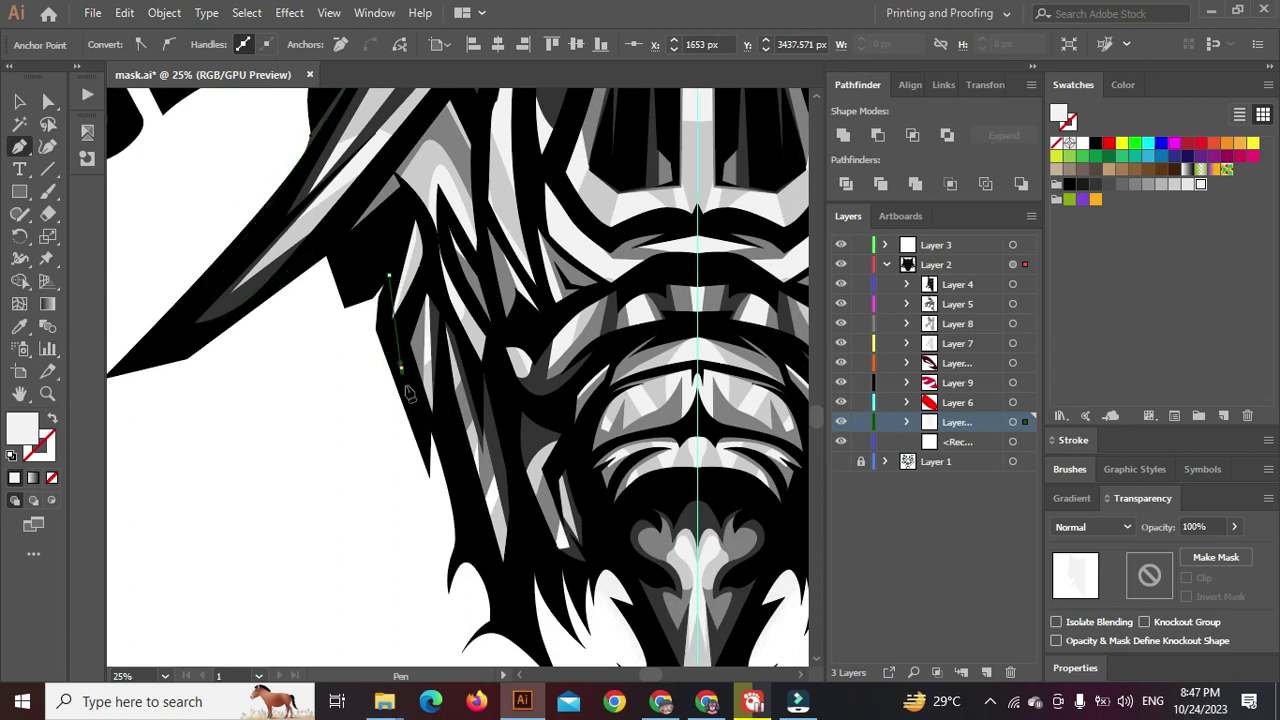
pyautogui.click(449, 431)
pyautogui.moveTo(477, 520); pyautogui.dragTo(404, 364)
pyautogui.moveTo(442, 447); pyautogui.dragTo(460, 457)
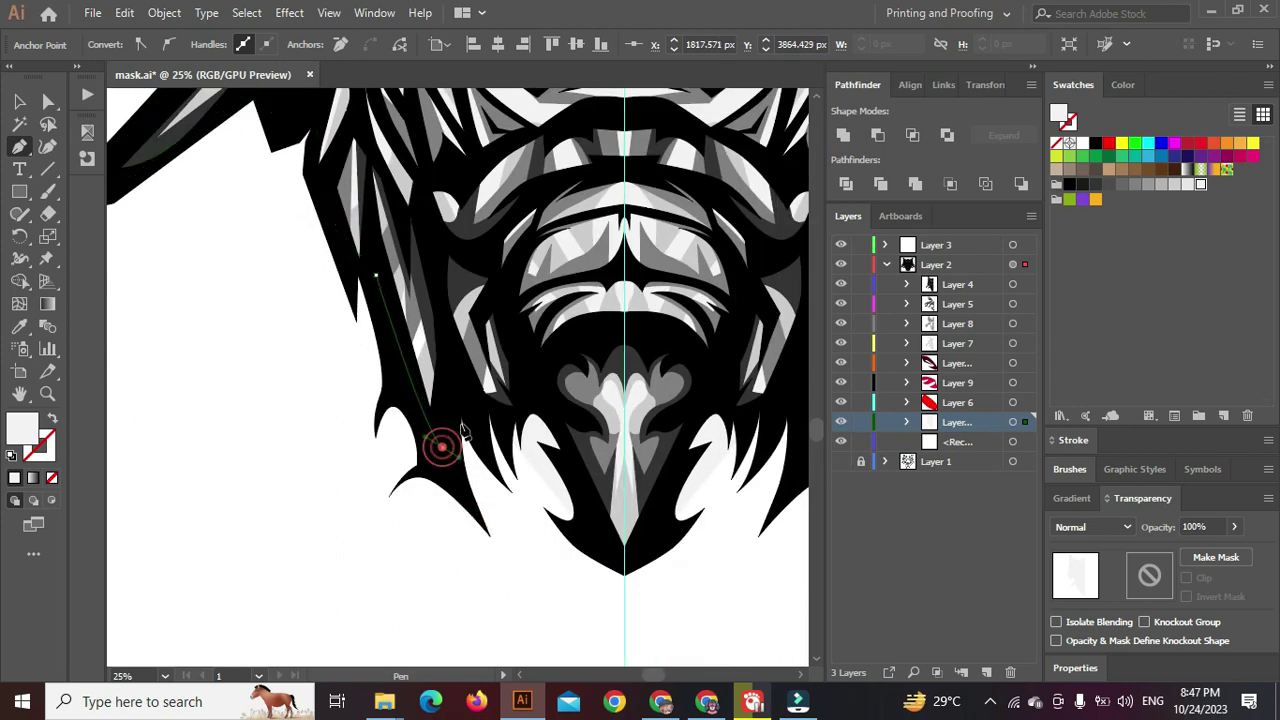
pyautogui.click(545, 418)
pyautogui.scroll(2, 599, 520)
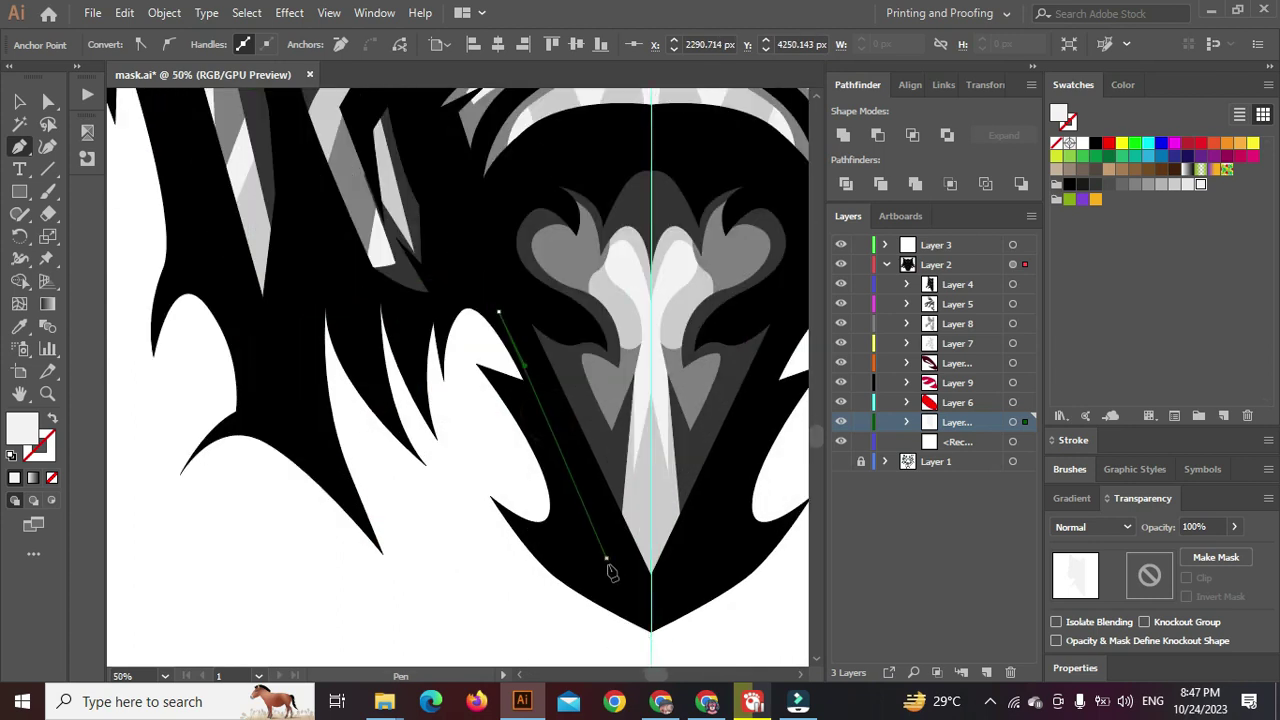
pyautogui.scroll(2, 608, 562)
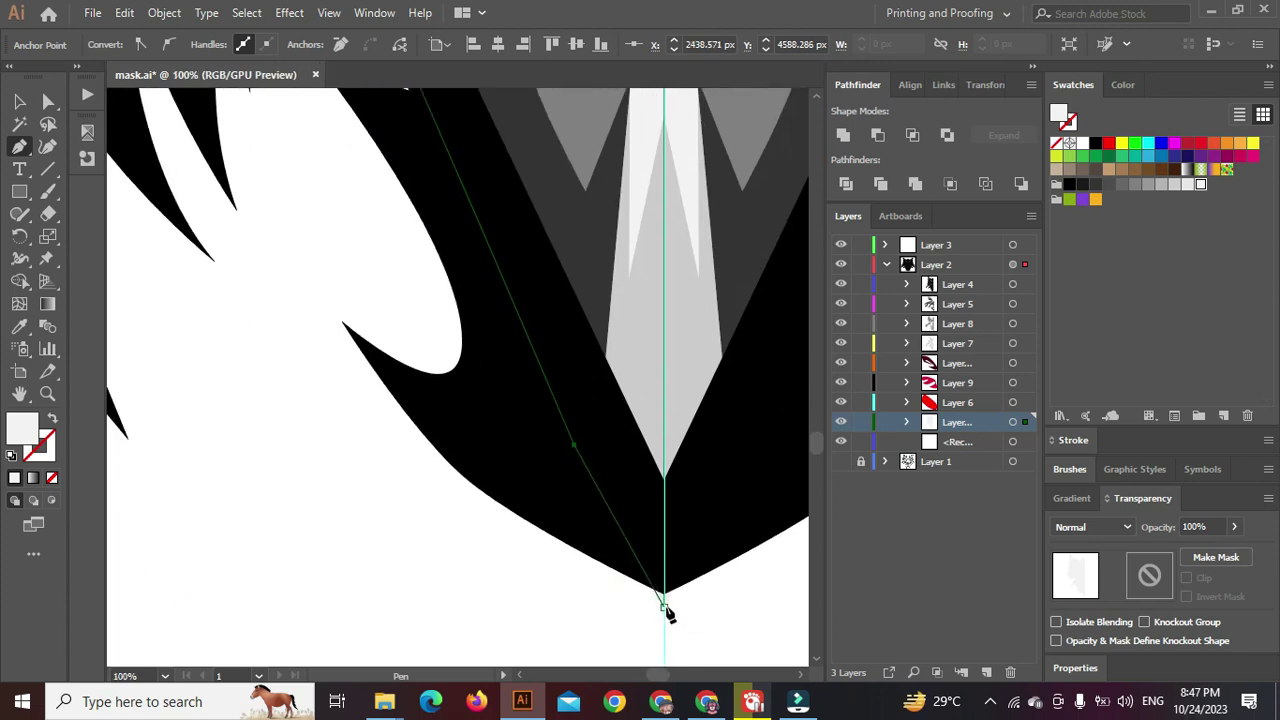
pyautogui.click(665, 607)
# Rework the shape's closing end so its bottom anchor meets the black chin tip on the center guide, and deselect
pyautogui.scroll(1, 665, 597)
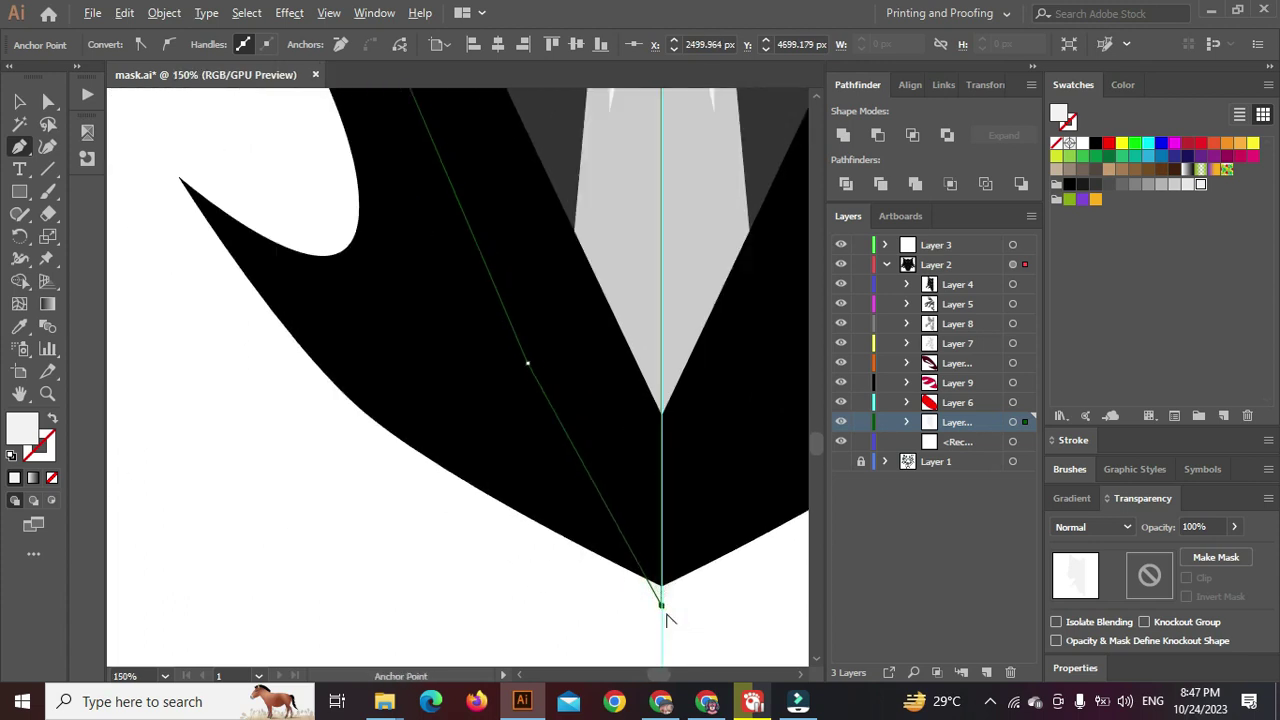
pyautogui.hotkey('ctrl', 'z')
pyautogui.moveTo(668, 590)
pyautogui.mouseDown()
pyautogui.moveTo(661, 603)
pyautogui.moveTo(663, 582)
pyautogui.mouseUp()
pyautogui.hotkey('ctrl', 'z')
pyautogui.scroll(2, 663, 584)
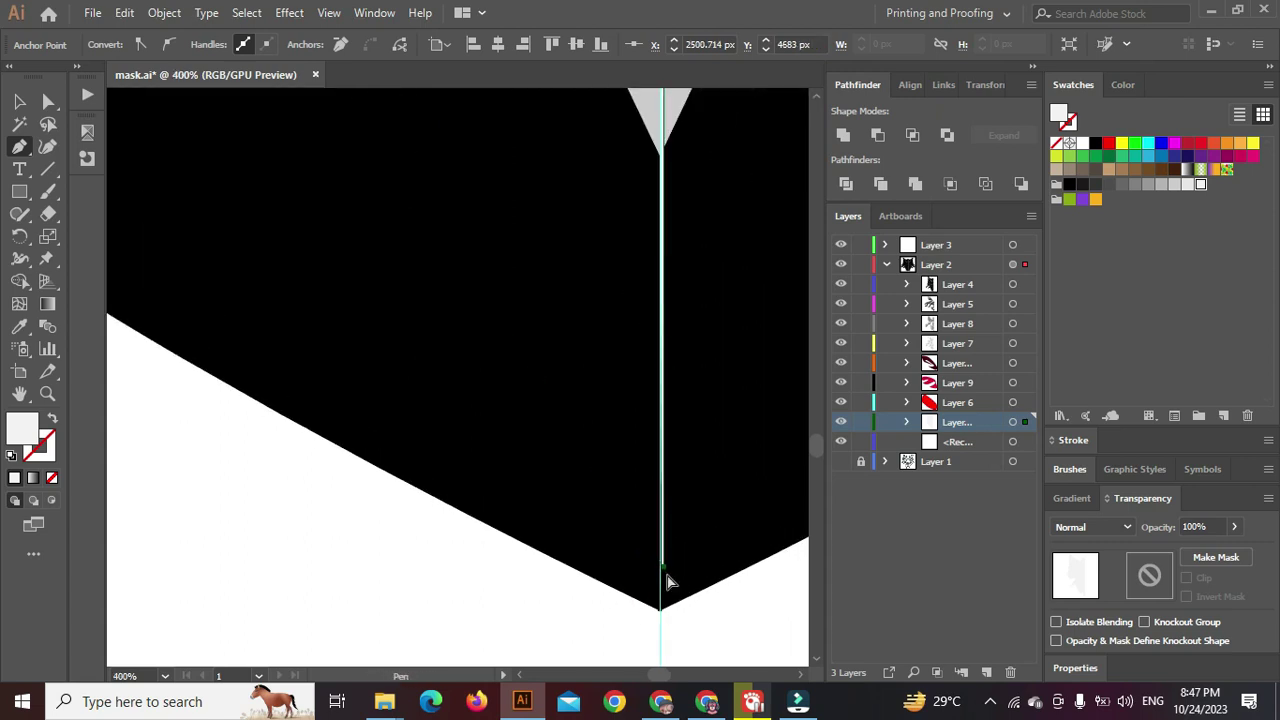
pyautogui.scroll(4, 668, 600)
pyautogui.press('ctrl')
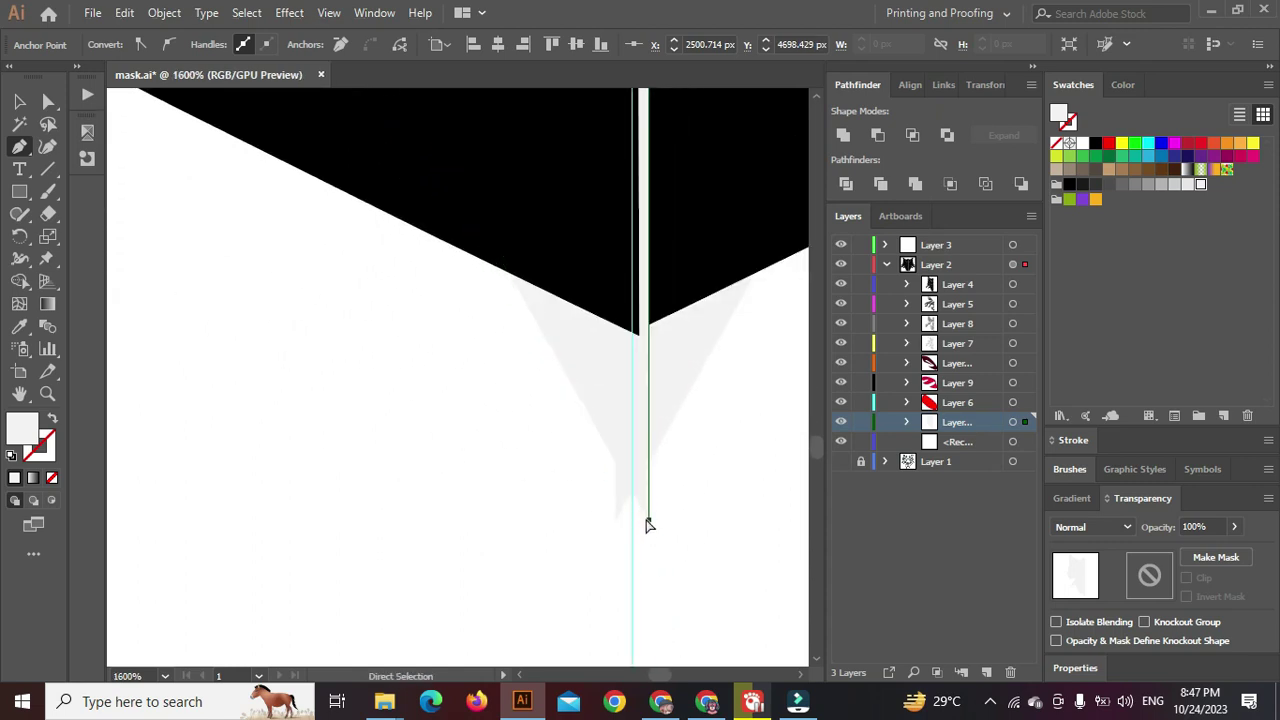
pyautogui.moveTo(649, 522); pyautogui.dragTo(632, 328)
pyautogui.press('Up')
pyautogui.scroll(-4, 659, 394)
pyautogui.keyDown('ctrl'); pyautogui.click(659, 394); pyautogui.keyUp('ctrl')
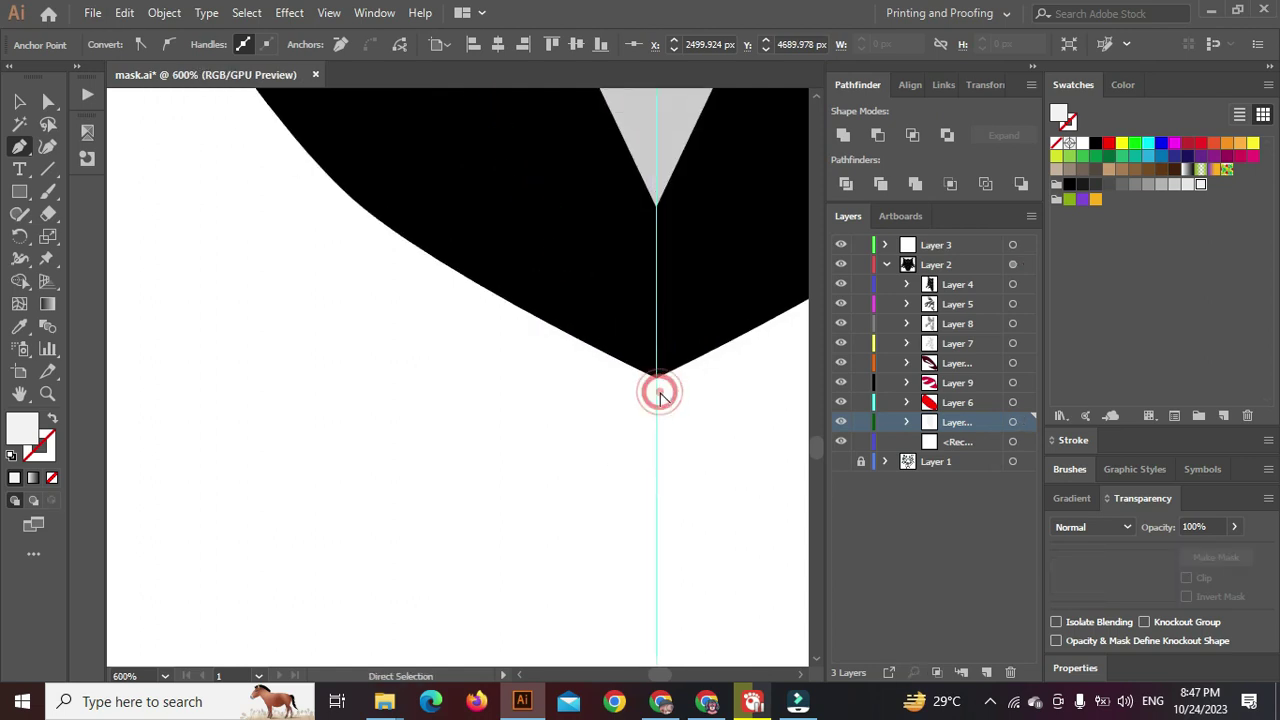
# Select the new sublayer's backing shape to check its outline against the black line art, and deselect
pyautogui.scroll(-8, 659, 392)
pyautogui.scroll(-3, 661, 400)
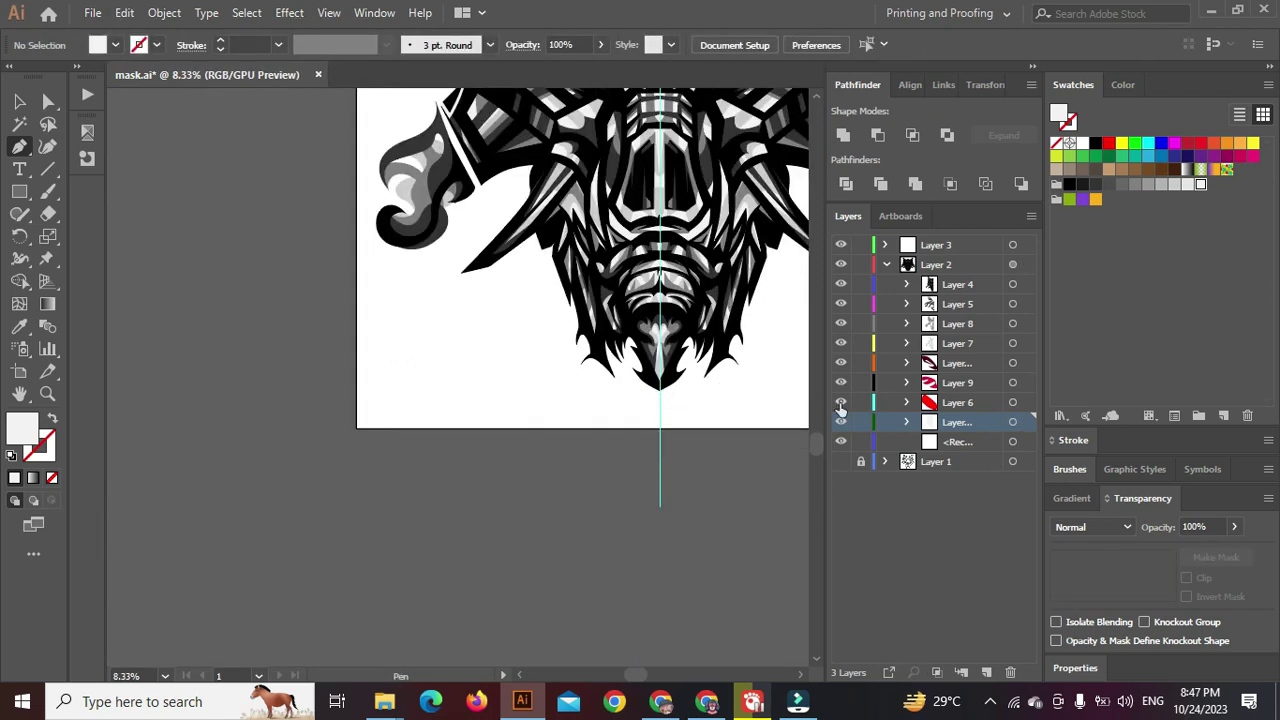
pyautogui.click(1014, 422)
pyautogui.scroll(-1, 423, 371)
pyautogui.scroll(2, 455, 332)
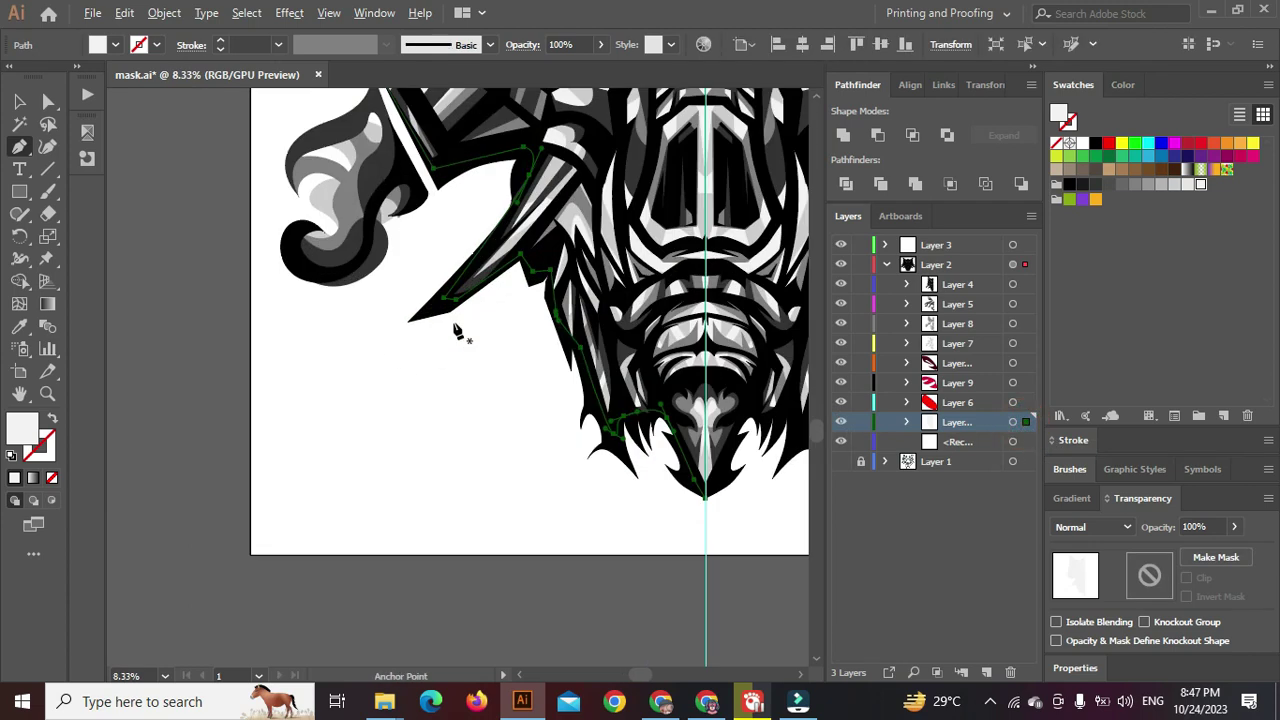
pyautogui.scroll(-2, 408, 391)
pyautogui.keyDown('ctrl'); pyautogui.click(407, 385); pyautogui.keyUp('ctrl')
pyautogui.scroll(-2, 410, 390)
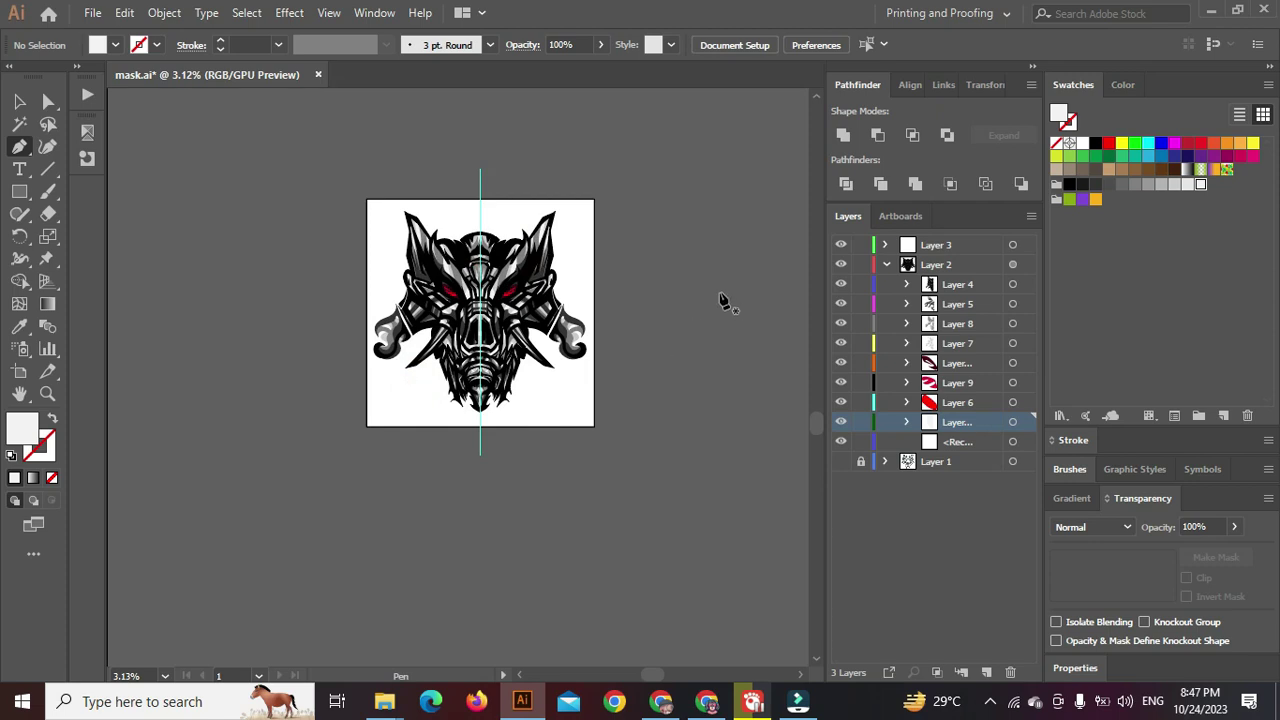
# Hide Layer 3 with its center guide and review the whole artwork
pyautogui.click(842, 245)
pyautogui.scroll(4, 480, 400)
pyautogui.scroll(-2, 469, 424)
pyautogui.scroll(1, 445, 424)
pyautogui.scroll(-2, 388, 441)
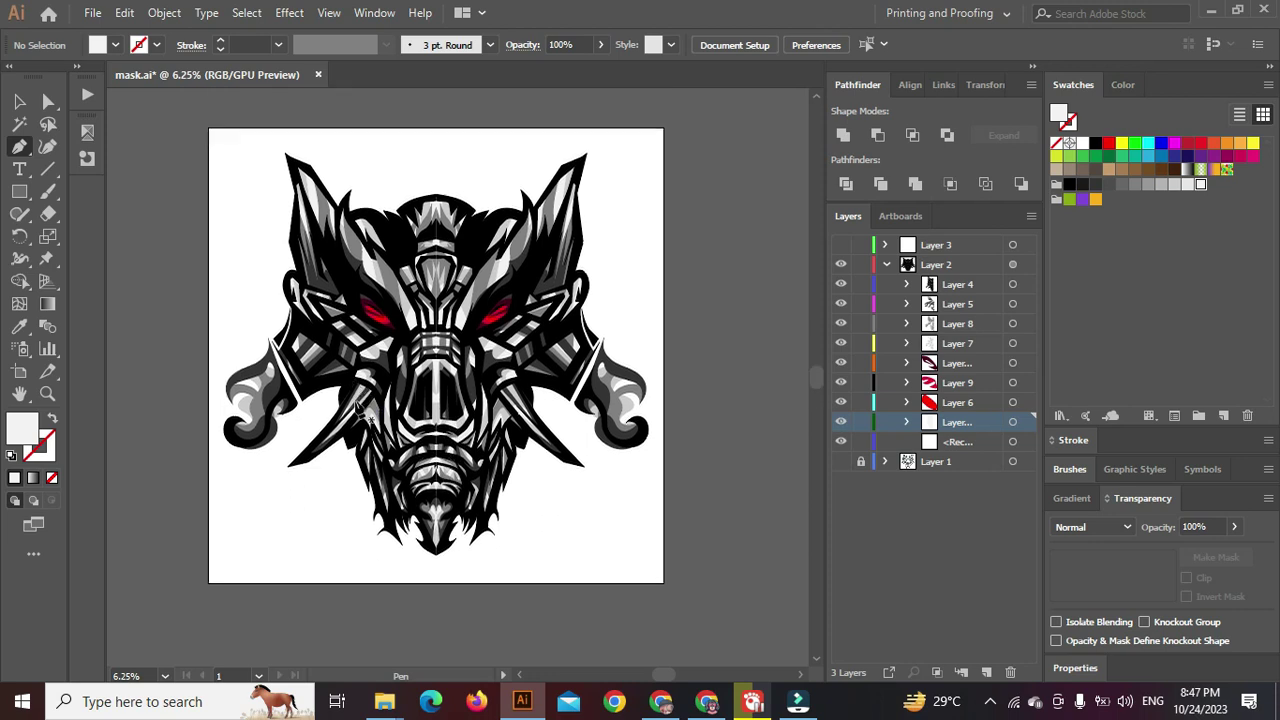
pyautogui.scroll(-1, 355, 400)
pyautogui.scroll(2, 314, 374)
pyautogui.scroll(-2, 314, 374)
pyautogui.scroll(1, 314, 374)
pyautogui.moveTo(312, 375); pyautogui.dragTo(334, 367)
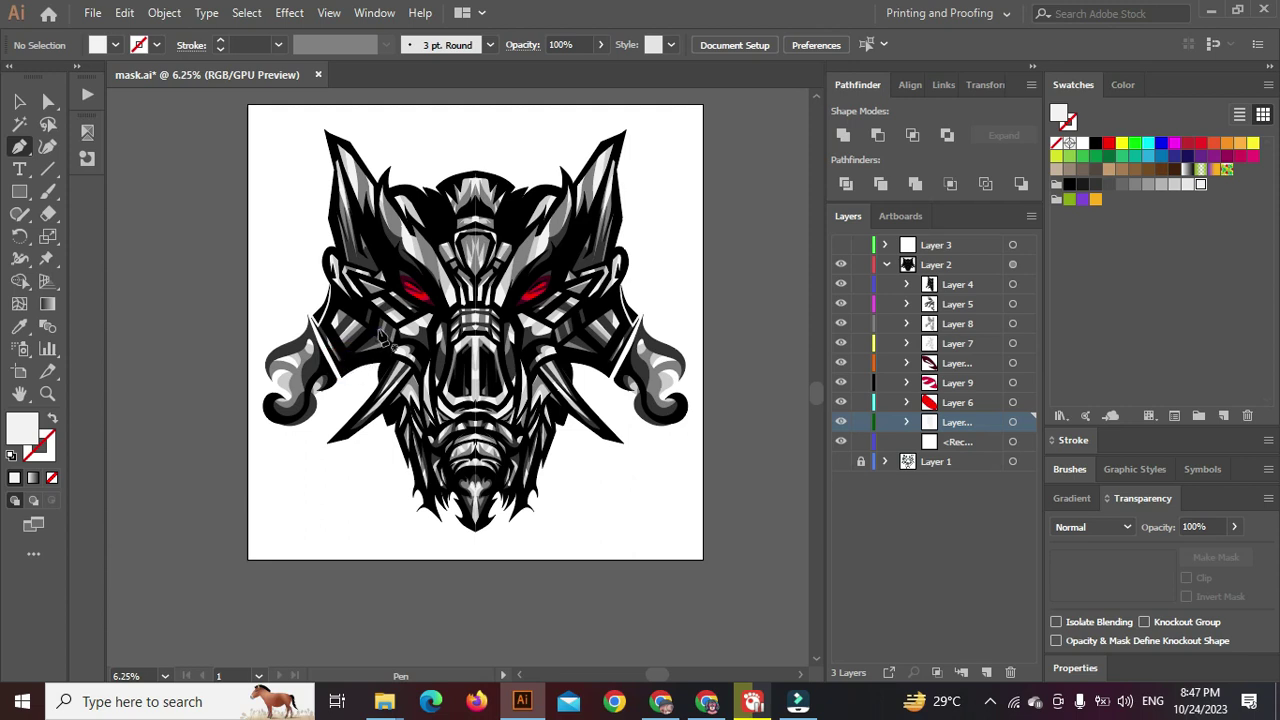
# Add a new layer, move it out of Layer 2 to sit between Layer 2 and Layer 1, and collapse Layer 2
pyautogui.click(953, 446)
pyautogui.click(986, 672)
pyautogui.moveTo(970, 427); pyautogui.dragTo(968, 457)
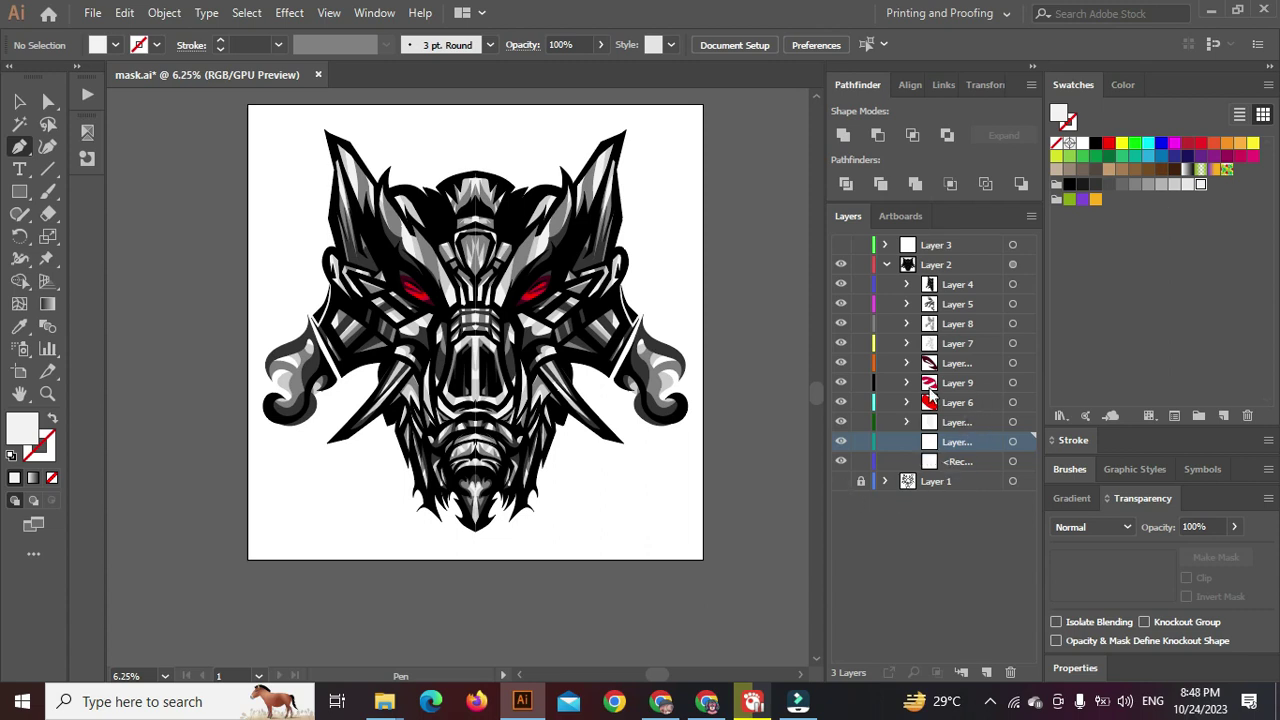
pyautogui.moveTo(952, 441); pyautogui.dragTo(931, 294)
pyautogui.click(887, 284)
# Change the fill color to a very pale cream yellow in the Color Picker
pyautogui.doubleClick(22, 438)
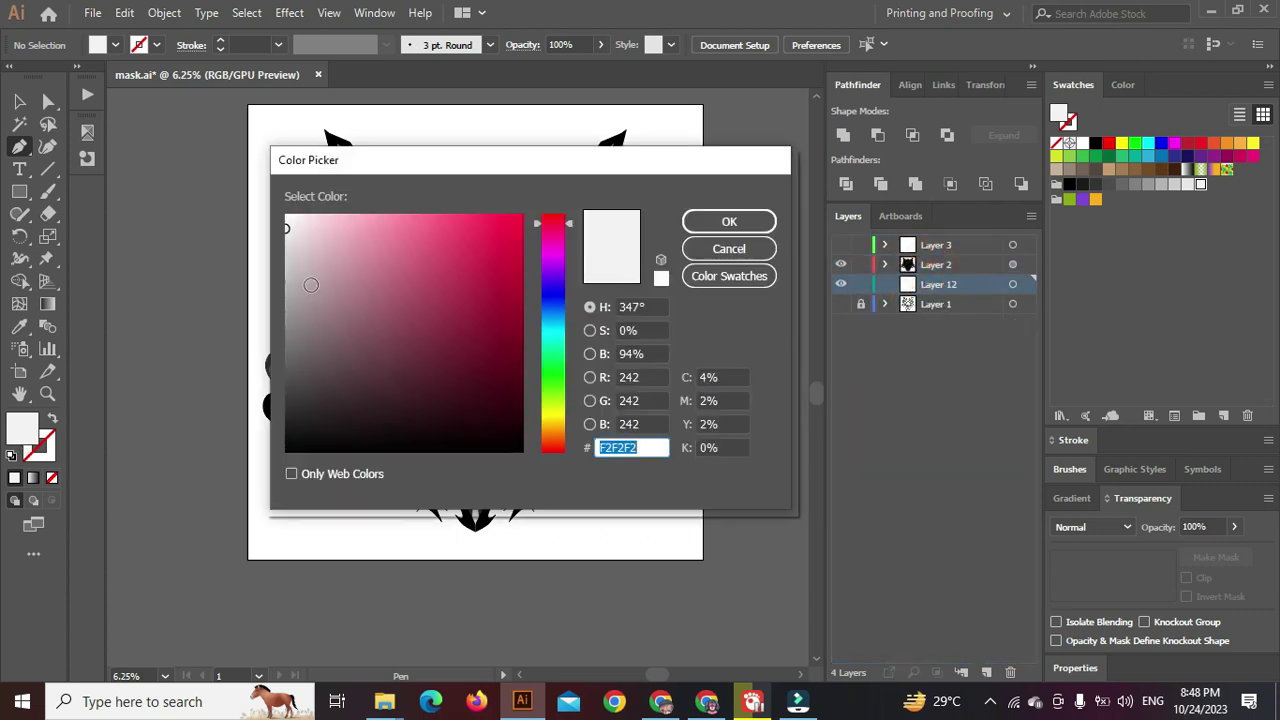
pyautogui.moveTo(565, 271)
pyautogui.mouseDown()
pyautogui.moveTo(550, 258)
pyautogui.moveTo(555, 425)
pyautogui.mouseUp()
pyautogui.click(297, 216)
pyautogui.click(765, 221)
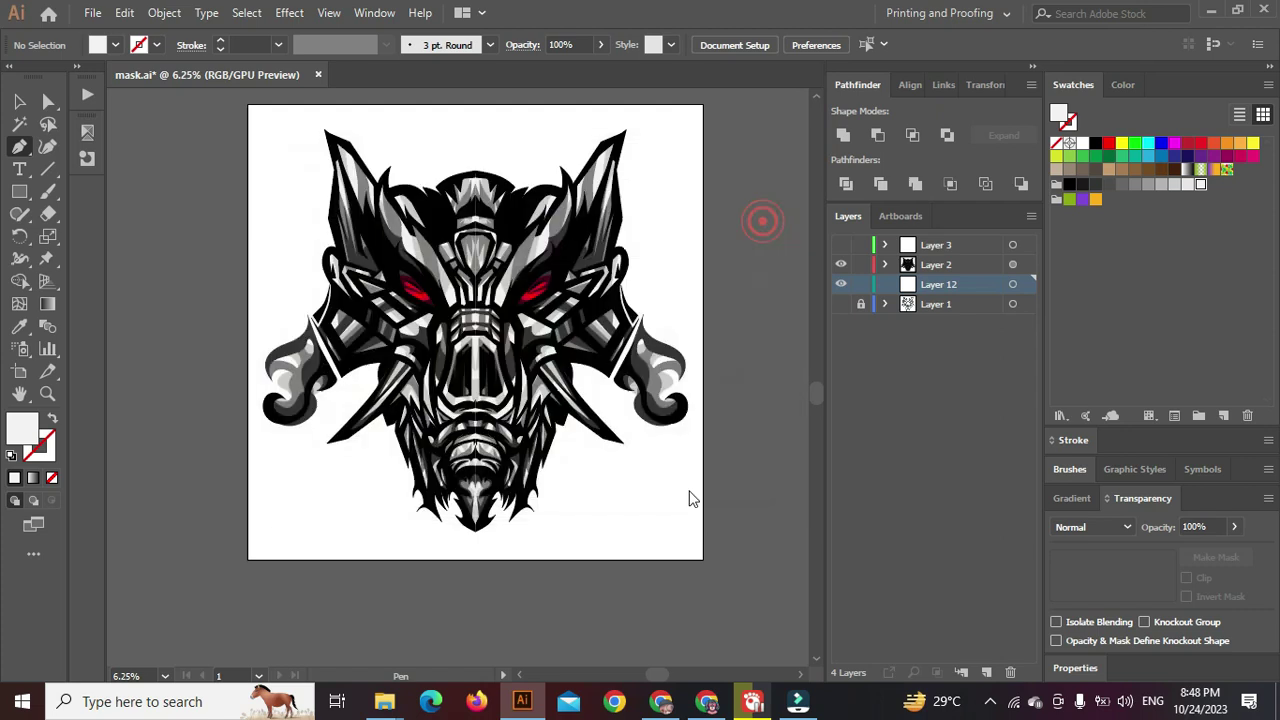
# Create a 5000 x 5000 px rectangle in the new layer and center it horizontally and vertically on the artboard
pyautogui.click(17, 193)
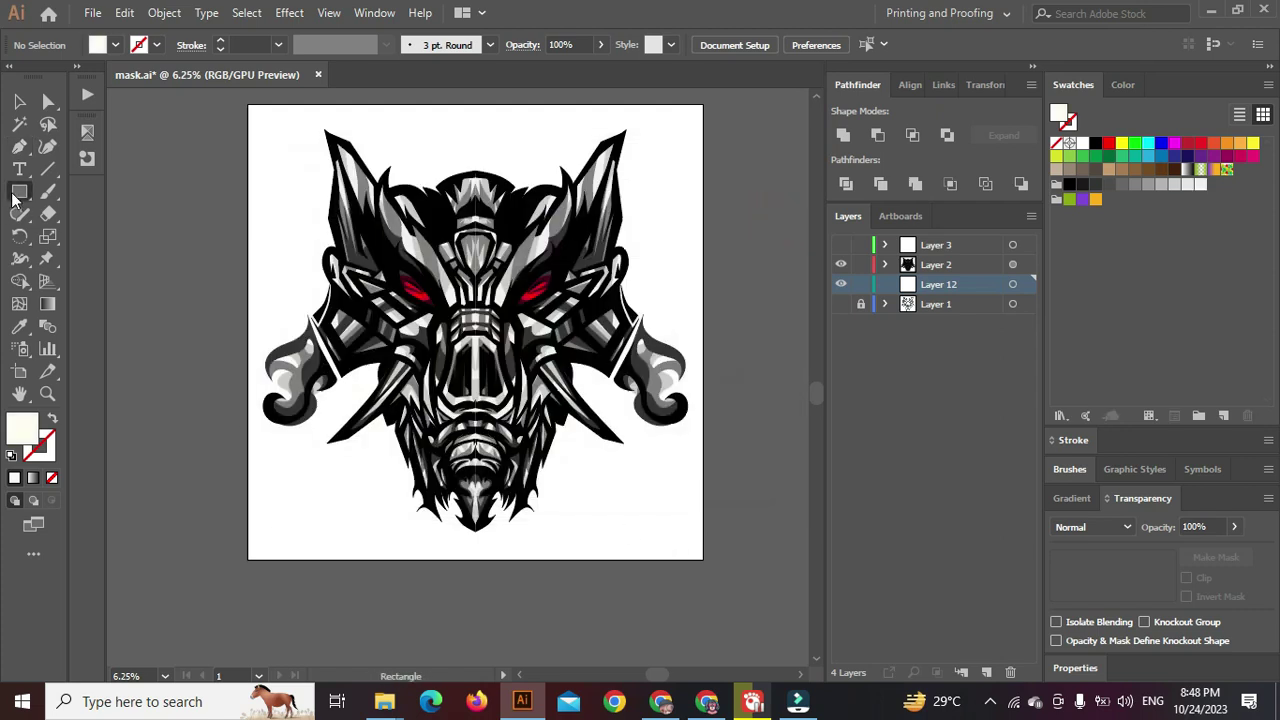
pyautogui.click(597, 501)
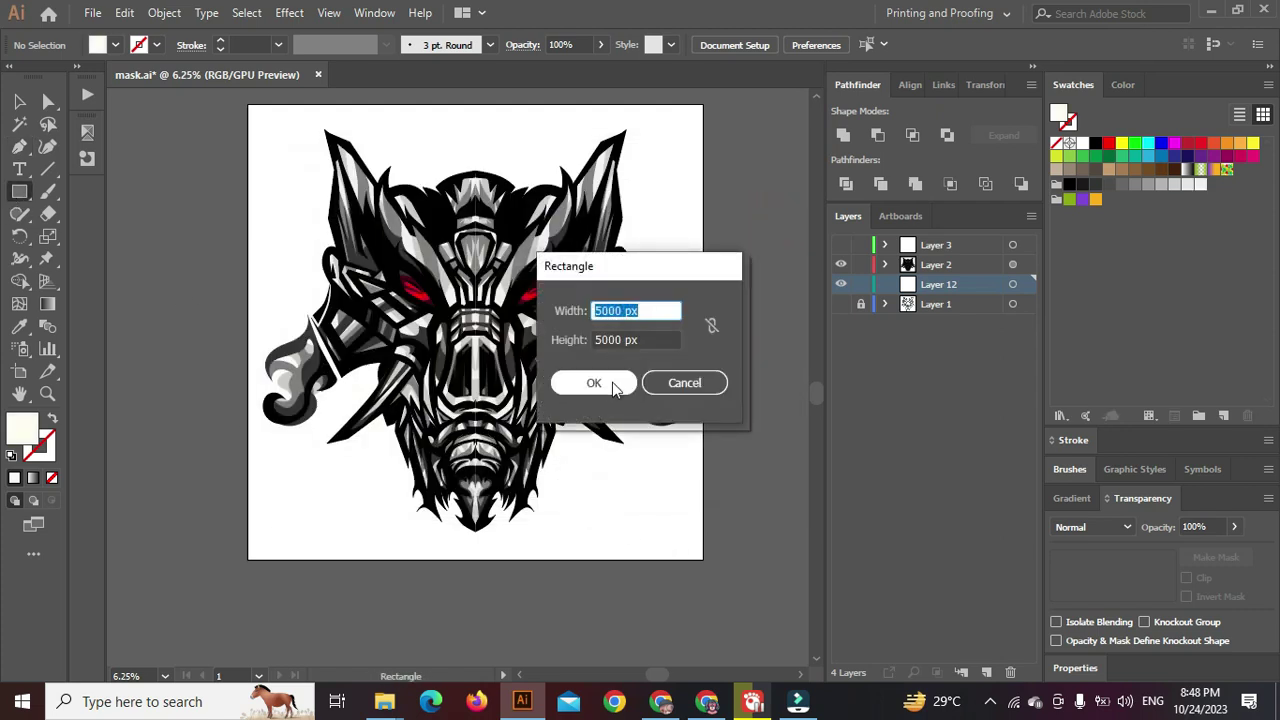
pyautogui.click(612, 382)
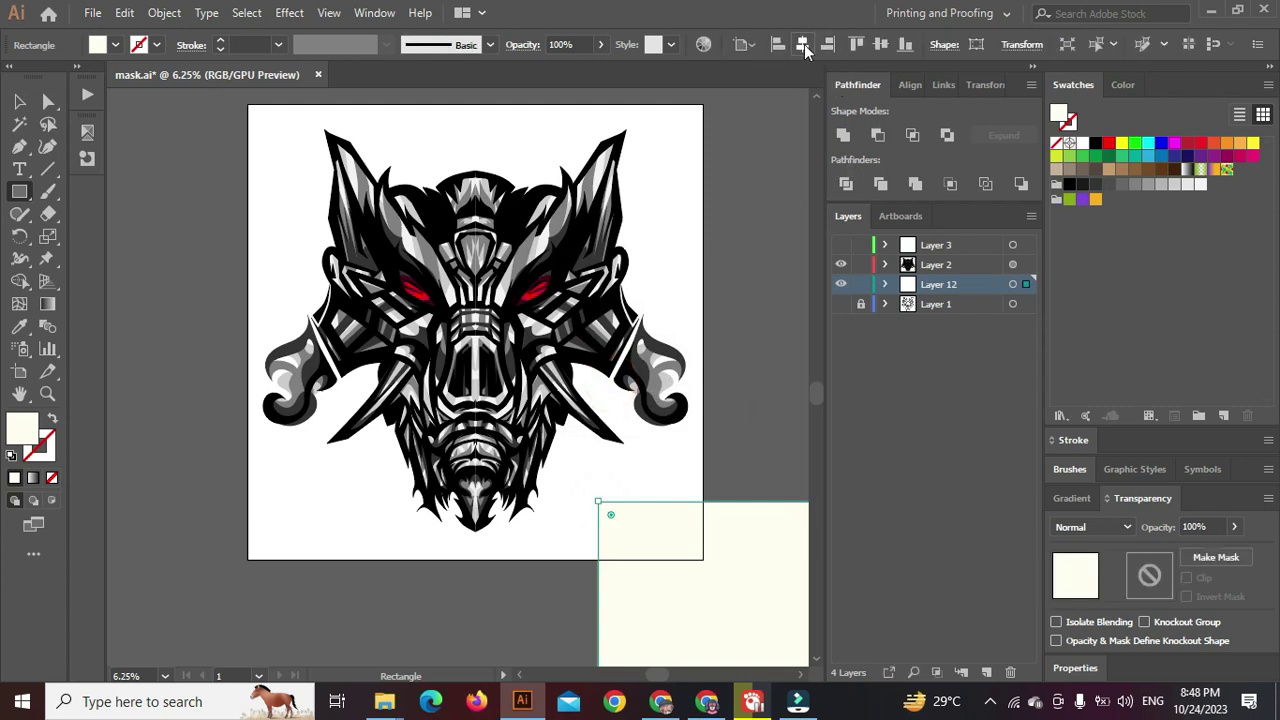
pyautogui.click(802, 44)
pyautogui.click(880, 44)
pyautogui.scroll(3, 480, 452)
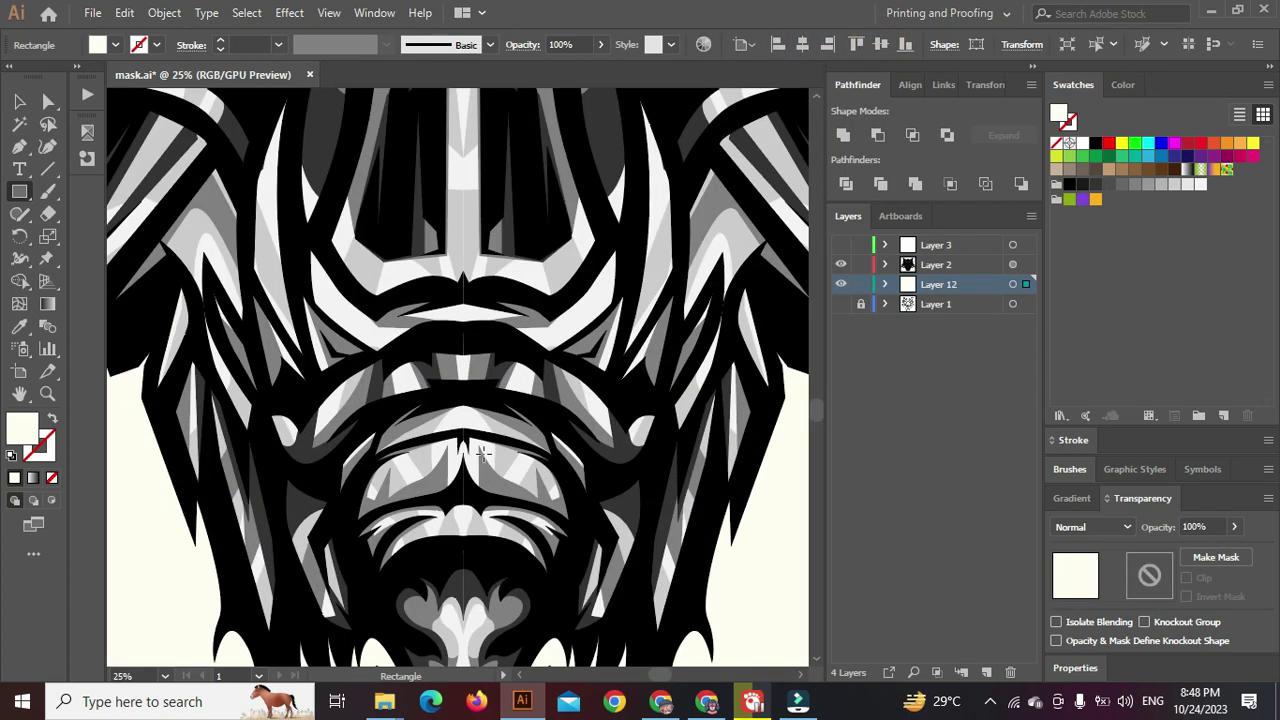
# Try to close the thin center gap on the chin by nudging the light grey backing layer in Layer 2 sideways
pyautogui.scroll(10, 481, 452)
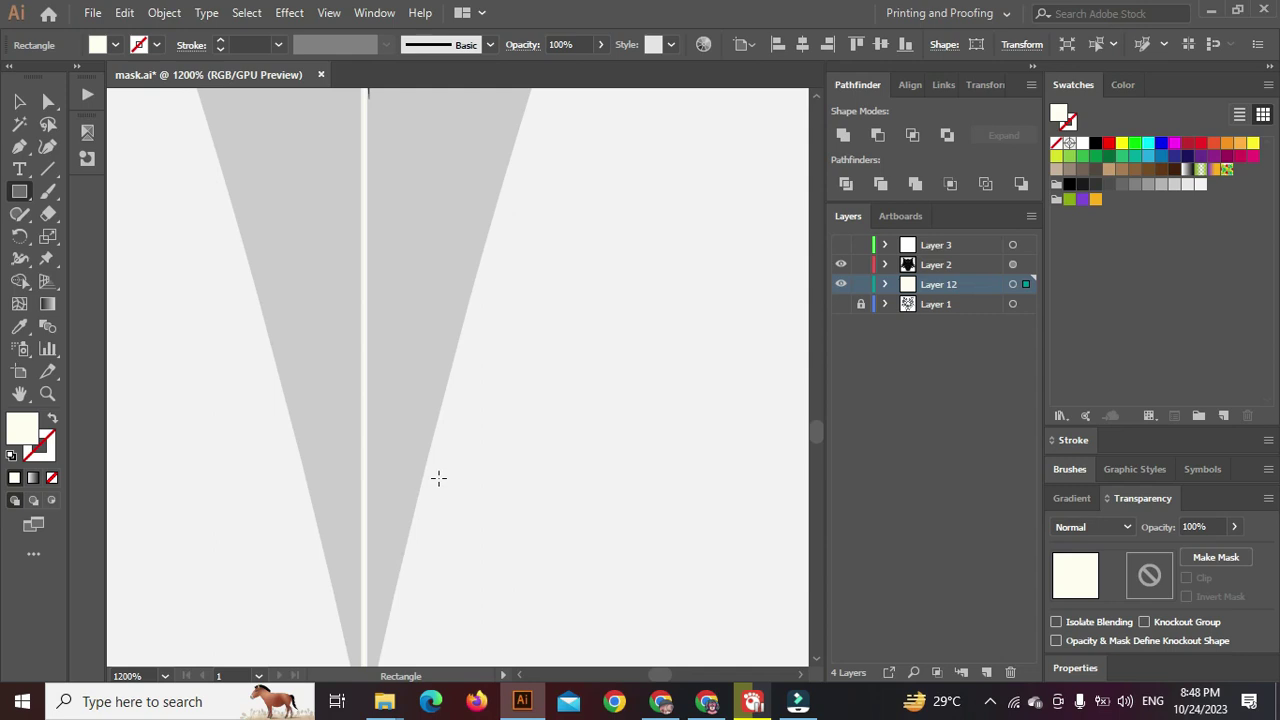
pyautogui.scroll(-4, 438, 478)
pyautogui.click(886, 265)
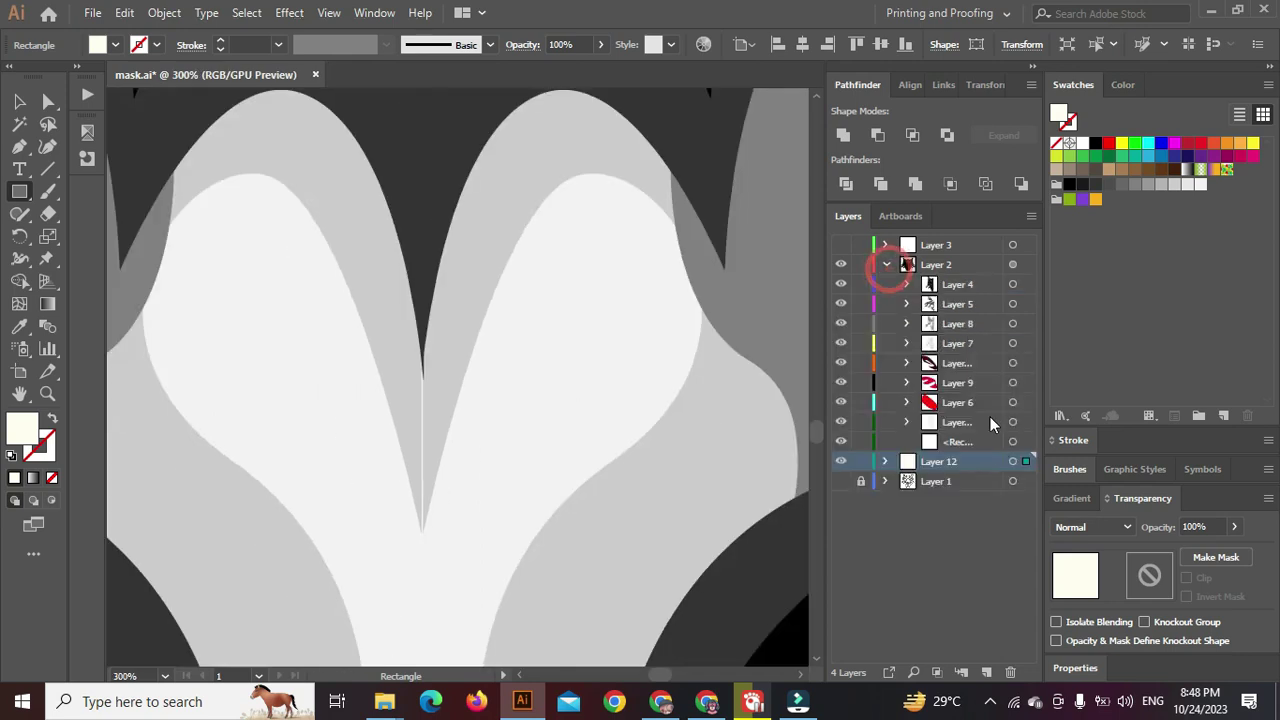
pyautogui.click(1012, 422)
pyautogui.scroll(4, 466, 391)
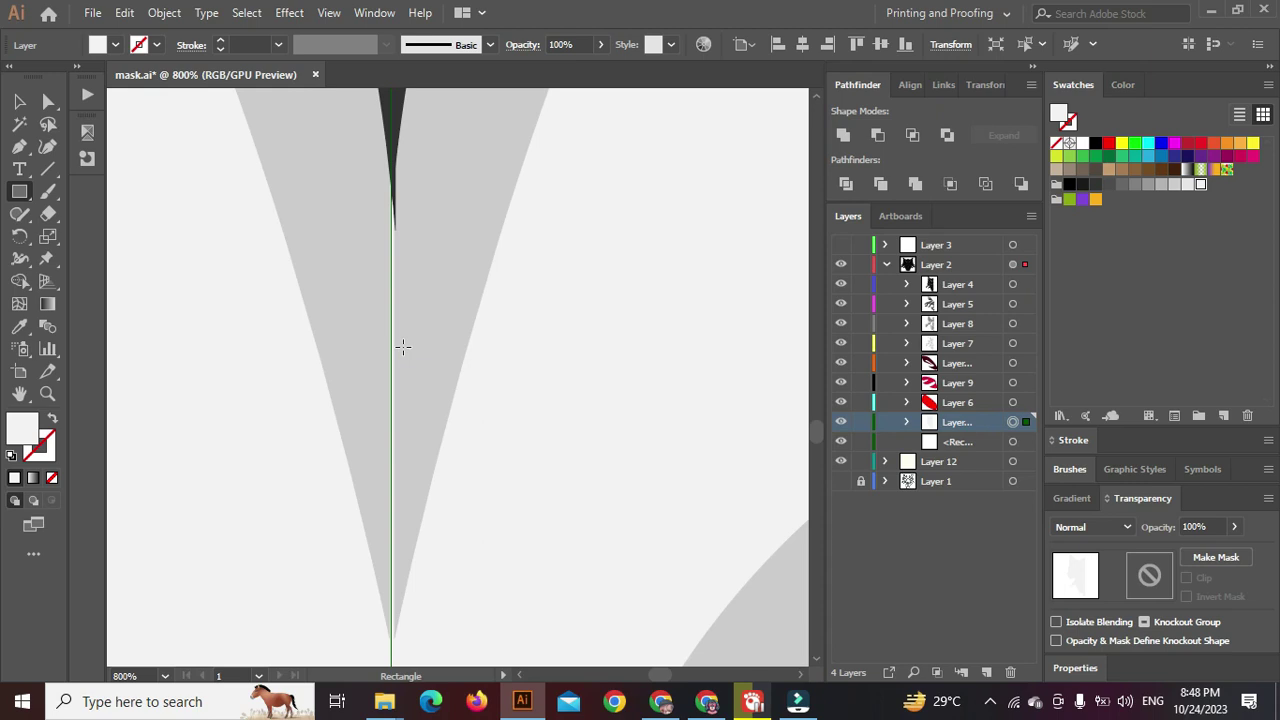
pyautogui.press('Right')
pyautogui.press('Left')
pyautogui.press('Left')
pyautogui.press('Right')
pyautogui.press('Left')
pyautogui.press('Left')
pyautogui.press('Left')
pyautogui.press('Right')
pyautogui.press('Right')
pyautogui.press('Right')
pyautogui.press('Right')
pyautogui.press('Left')
# Move the lower tip anchor of the dark grey chin shape in Layer 5 onto the vertical center line
pyautogui.click(1013, 286)
pyautogui.scroll(4, 331, 251)
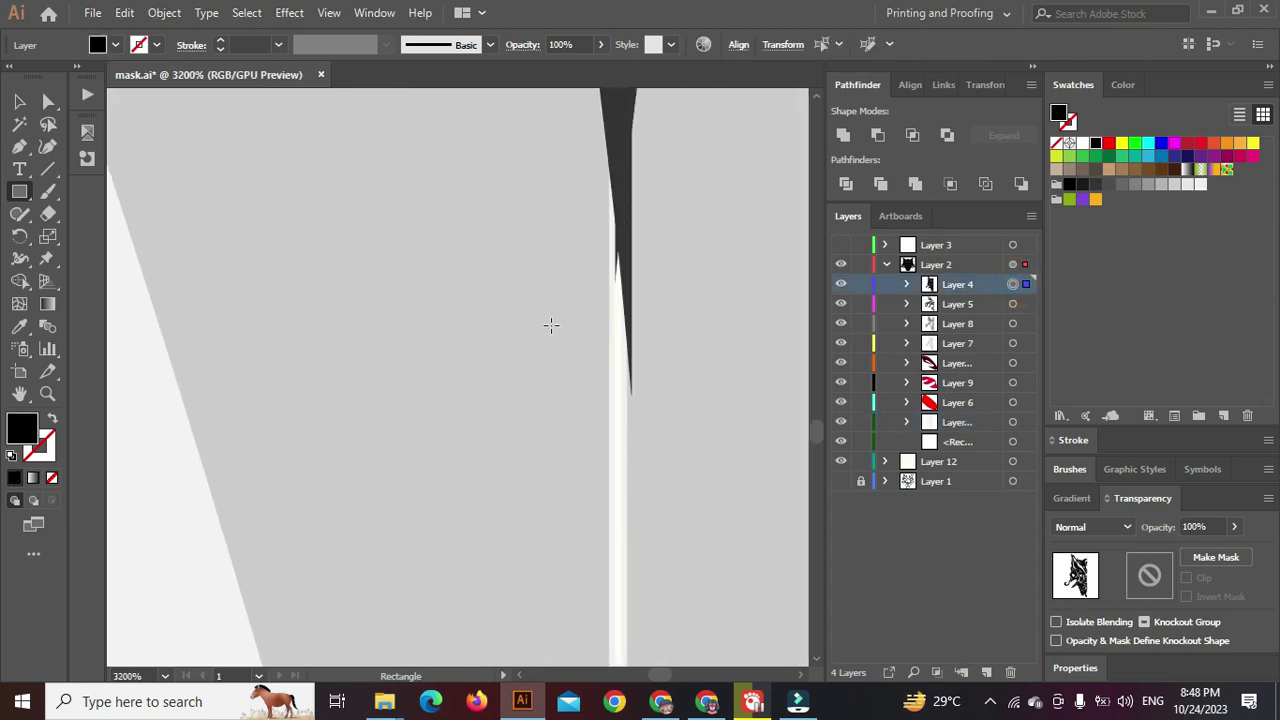
pyautogui.click(1013, 304)
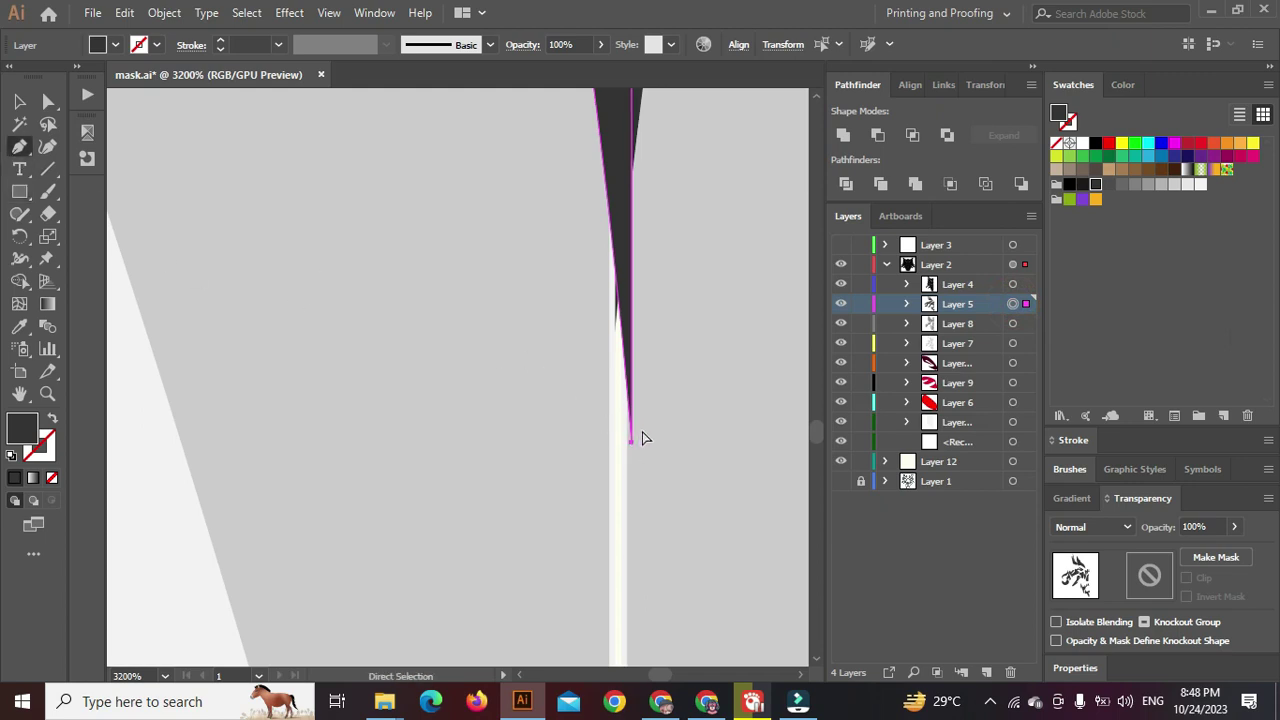
pyautogui.hotkey('ctrl', 'a')
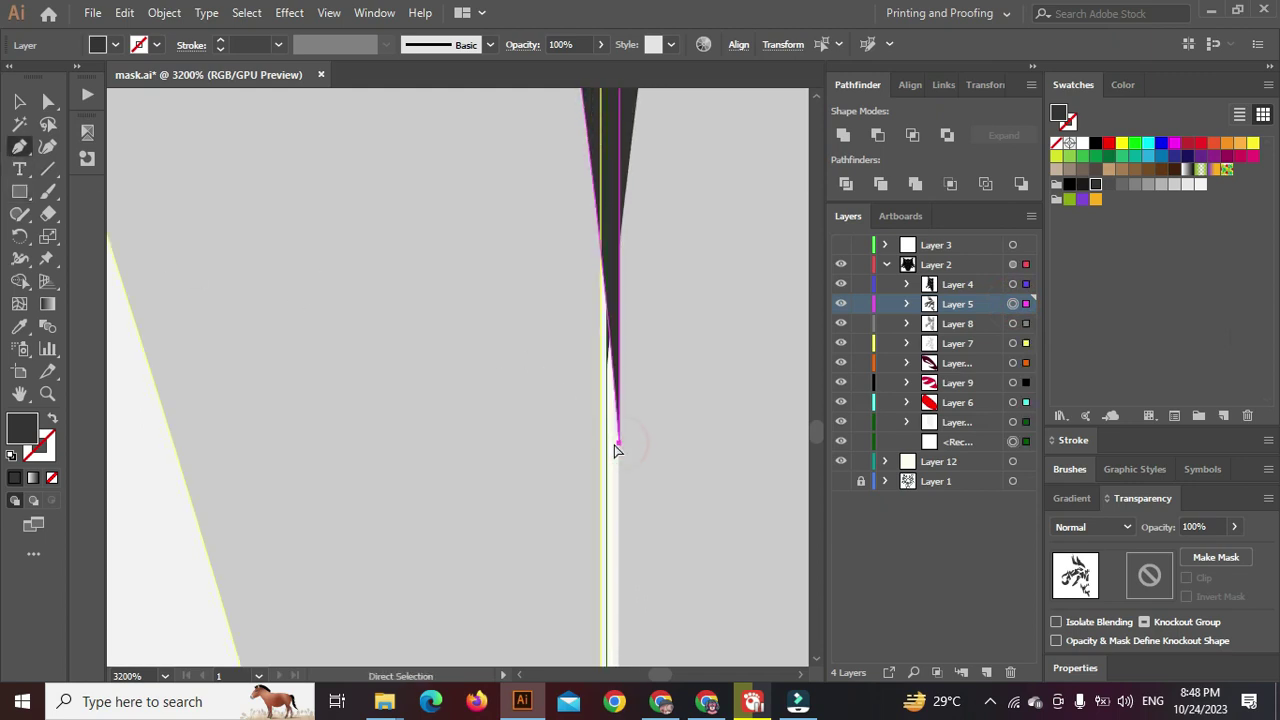
pyautogui.keyDown('ctrl'); pyautogui.click(628, 444); pyautogui.keyUp('ctrl')
pyautogui.moveTo(628, 444); pyautogui.dragTo(617, 448)
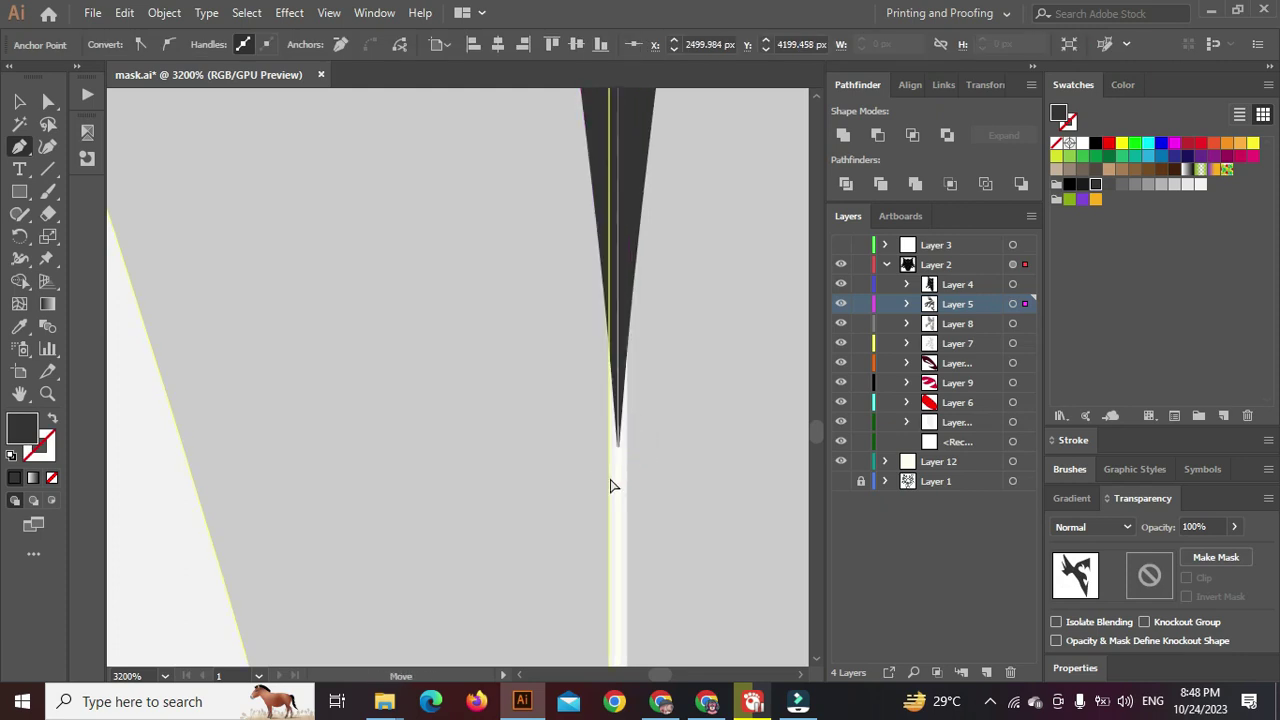
# Move the lower tip anchor of the light grey chin shape in Layer 7 to the center line, closing the gap
pyautogui.keyDown('ctrl'); pyautogui.click(611, 484); pyautogui.keyUp('ctrl')
pyautogui.scroll(-2, 611, 481)
pyautogui.scroll(-7, 613, 488)
pyautogui.scroll(3, 610, 540)
pyautogui.scroll(4, 612, 543)
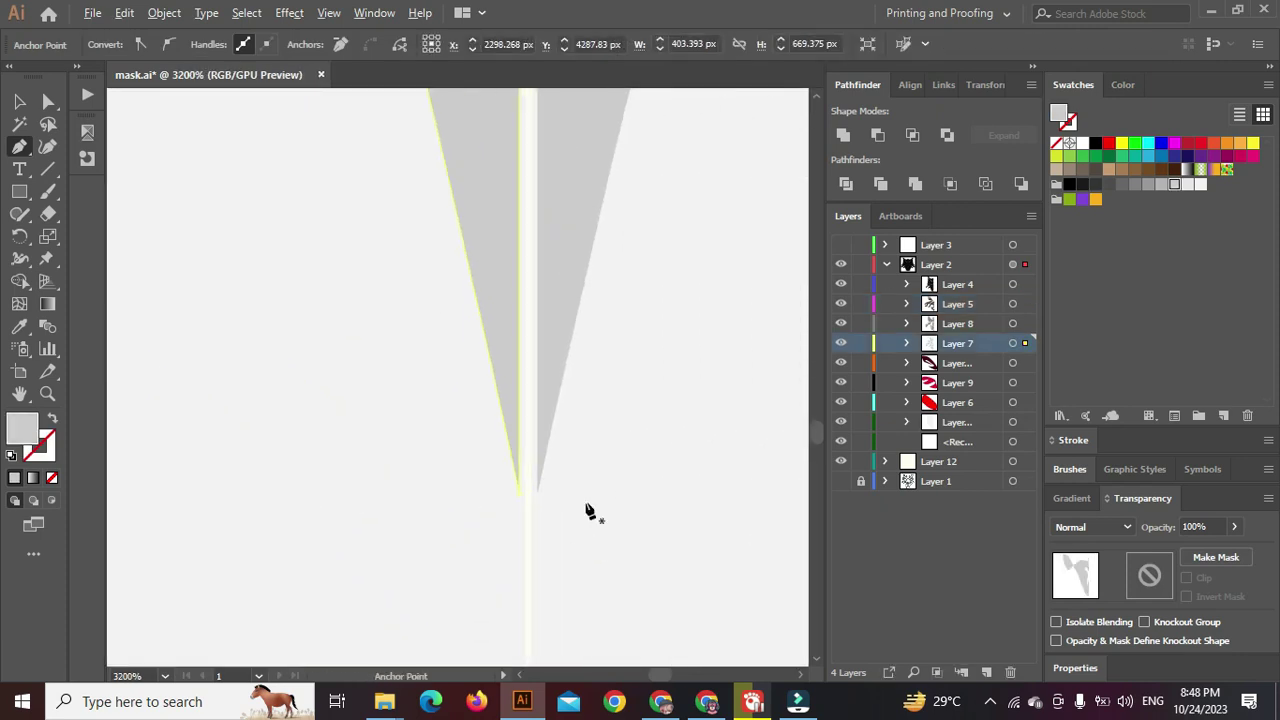
pyautogui.keyDown('ctrl'); pyautogui.click(521, 496); pyautogui.keyUp('ctrl')
pyautogui.moveTo(521, 496); pyautogui.dragTo(527, 497)
pyautogui.scroll(-15, 529, 528)
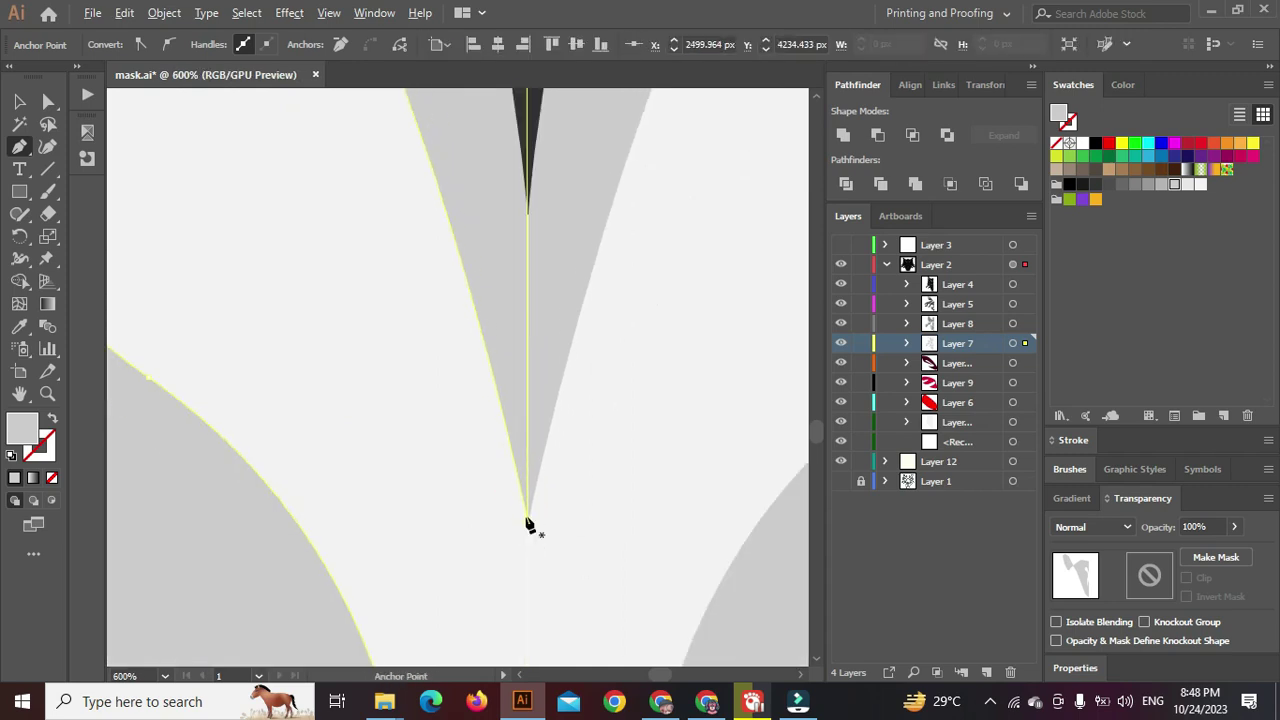
# Deselect the artwork, examine the center seam from chin tip to snout, and review the whole illustration
pyautogui.scroll(-7, 531, 490)
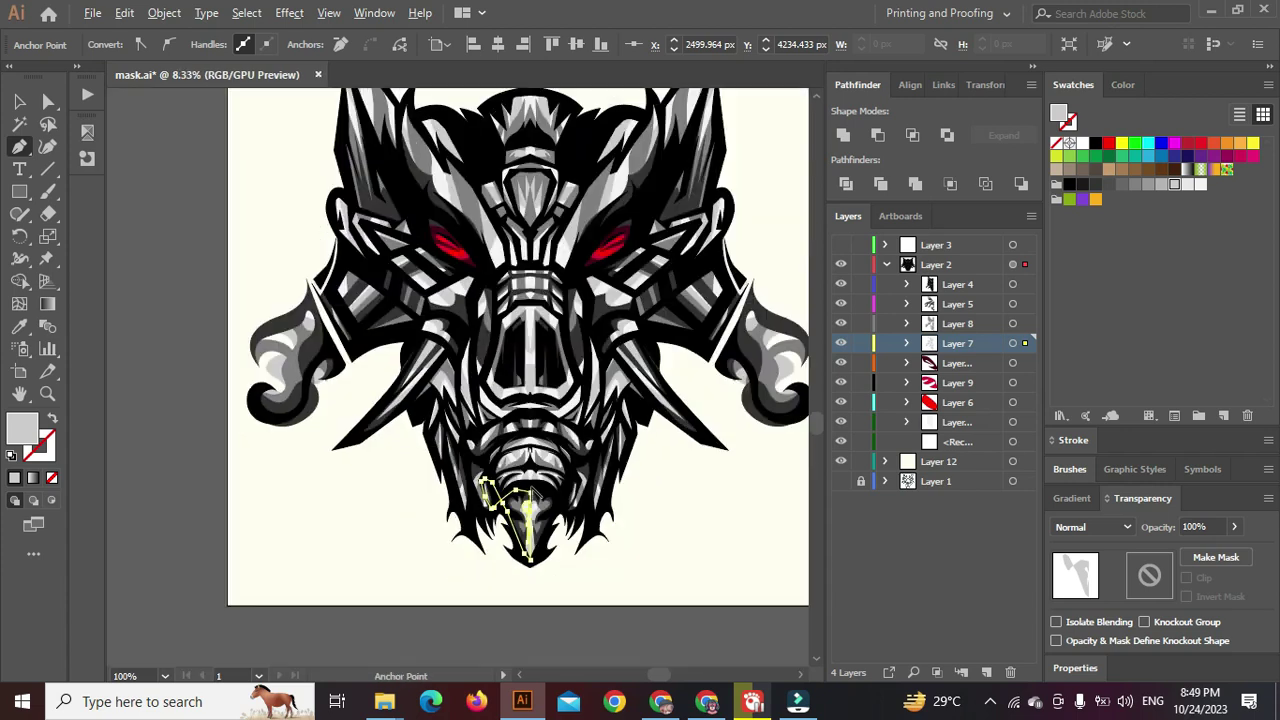
pyautogui.scroll(-3, 531, 490)
pyautogui.keyDown('ctrl'); pyautogui.click(570, 521); pyautogui.keyUp('ctrl')
pyautogui.scroll(4, 526, 443)
pyautogui.scroll(5, 550, 436)
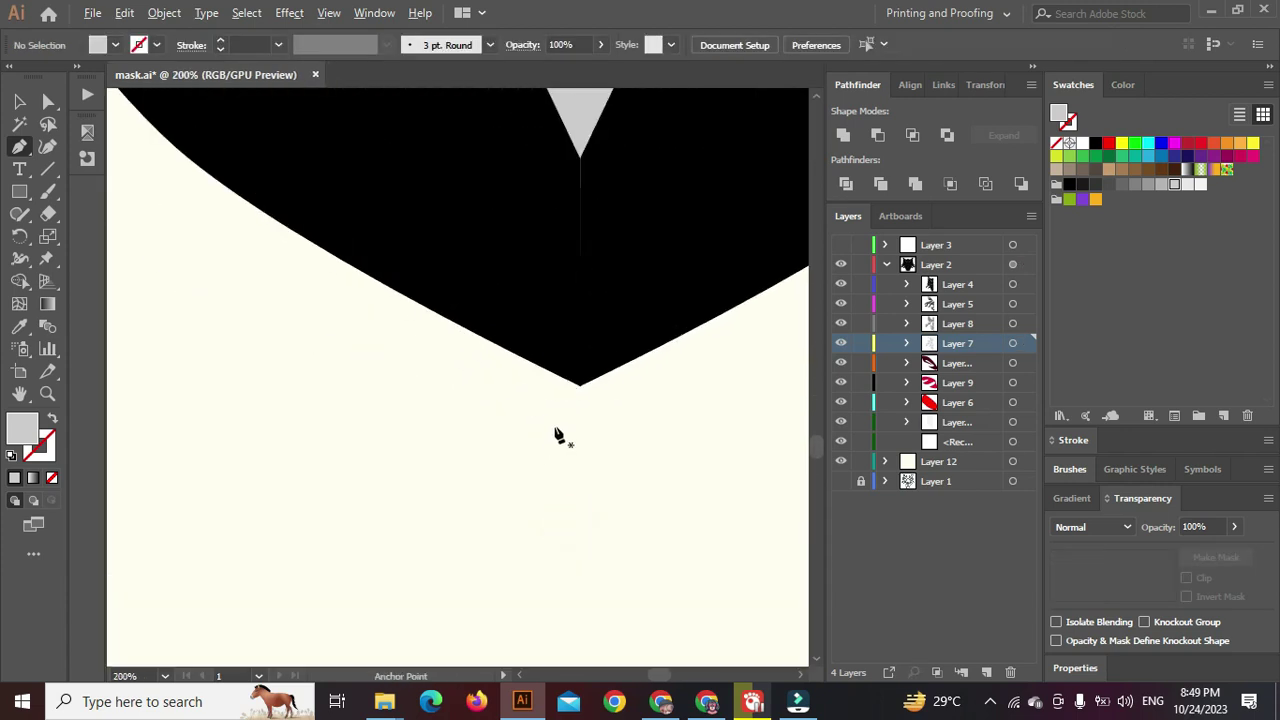
pyautogui.scroll(3, 561, 425)
pyautogui.scroll(-5, 561, 413)
pyautogui.scroll(6, 563, 415)
pyautogui.scroll(8, 565, 430)
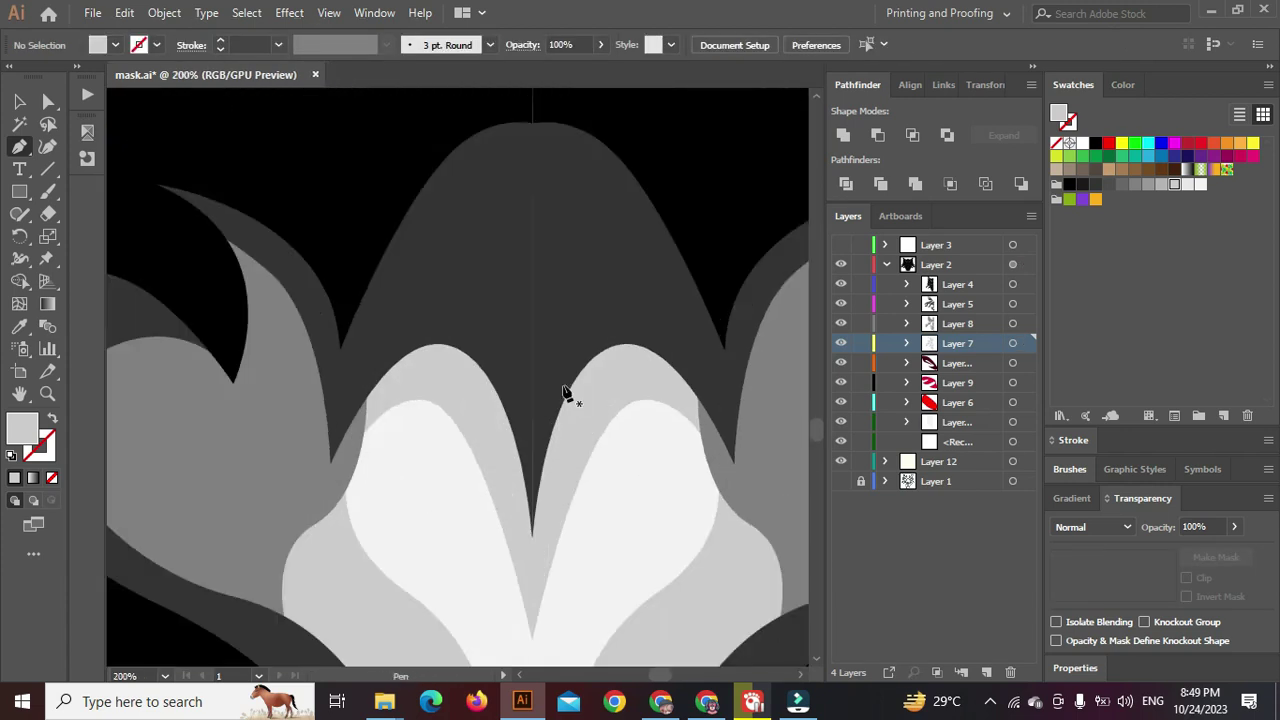
pyautogui.scroll(-3, 514, 436)
pyautogui.scroll(-10, 514, 438)
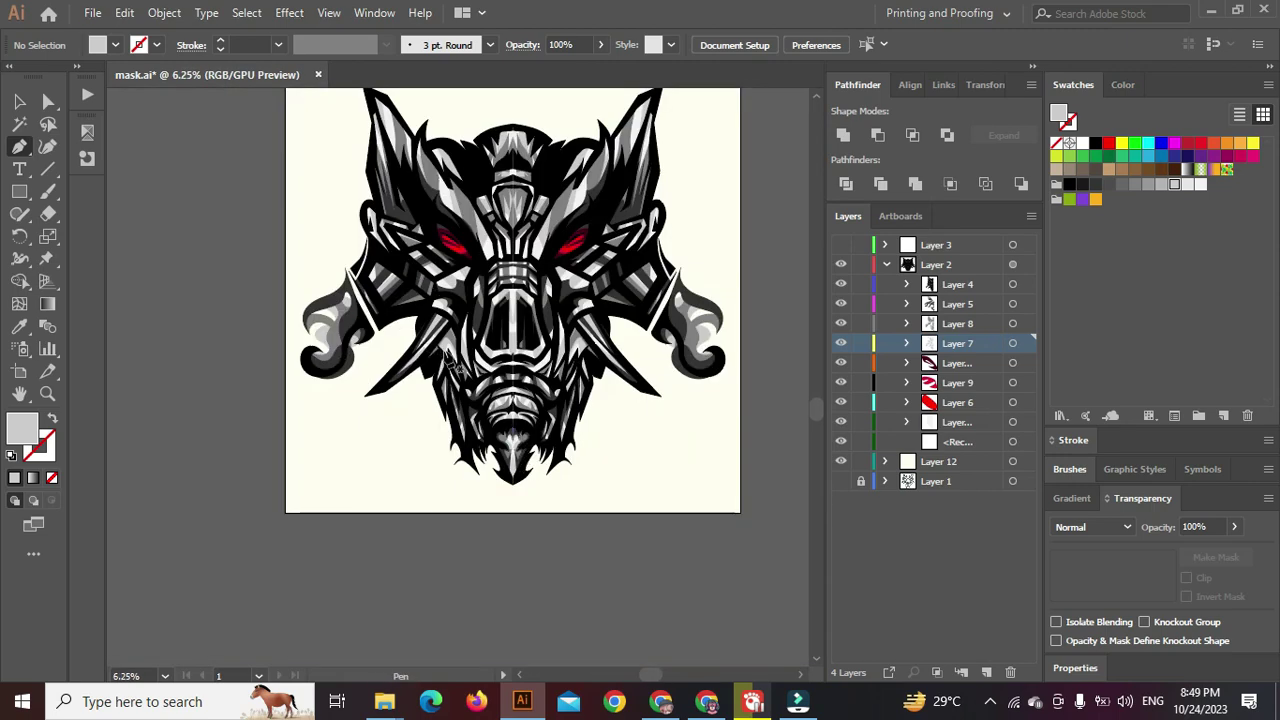
pyautogui.scroll(1, 448, 360)
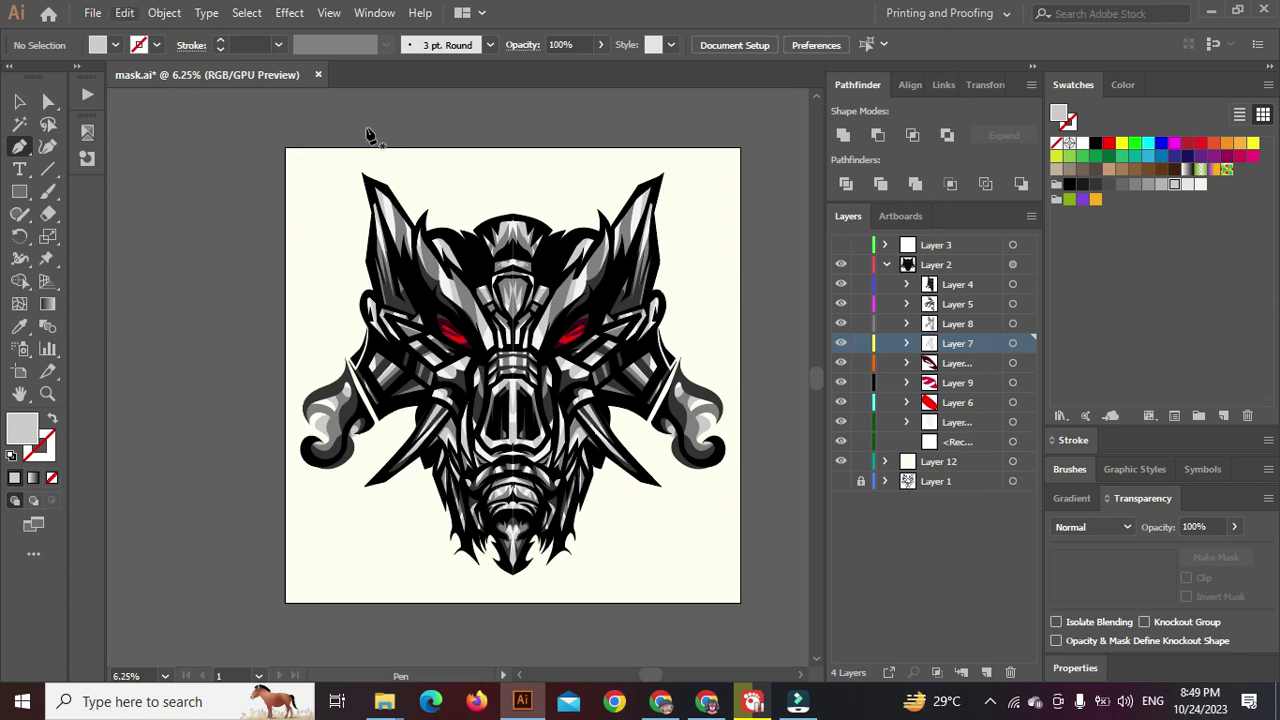
# Switch to Wondershare Filmora, bring up its recorder, and stop the screen recording
pyautogui.click(790, 708)
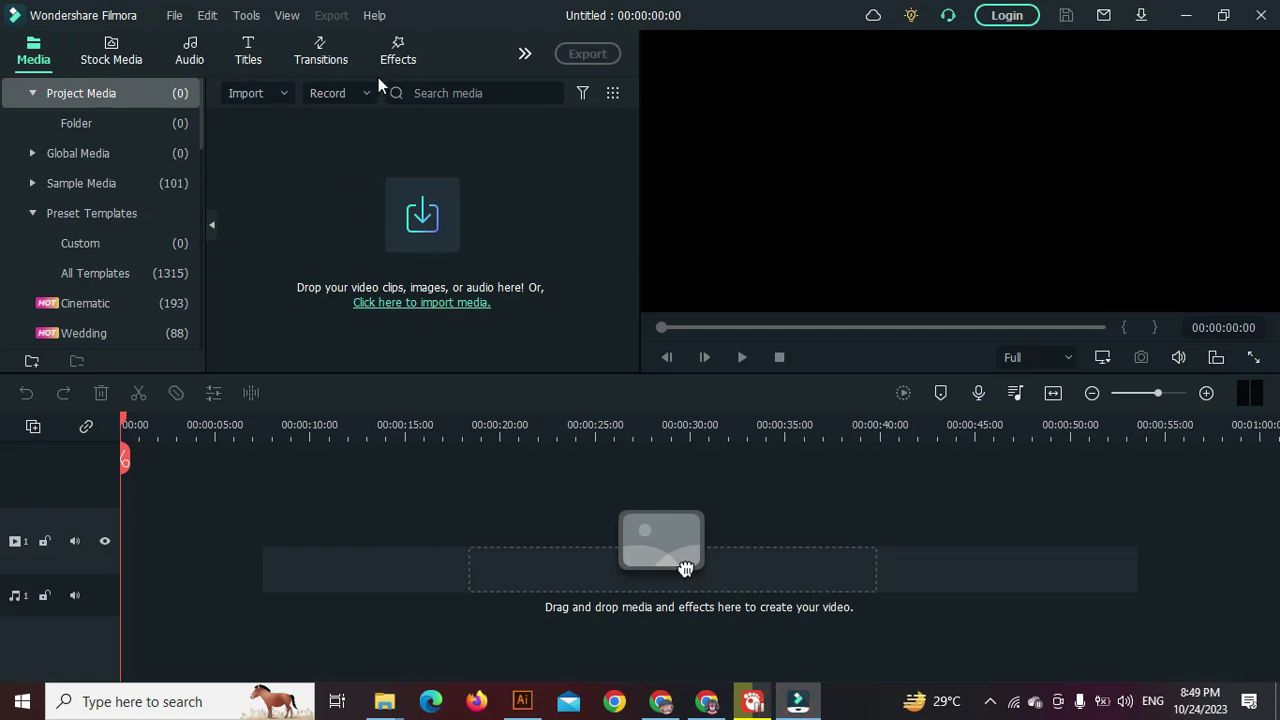
pyautogui.click(350, 94)
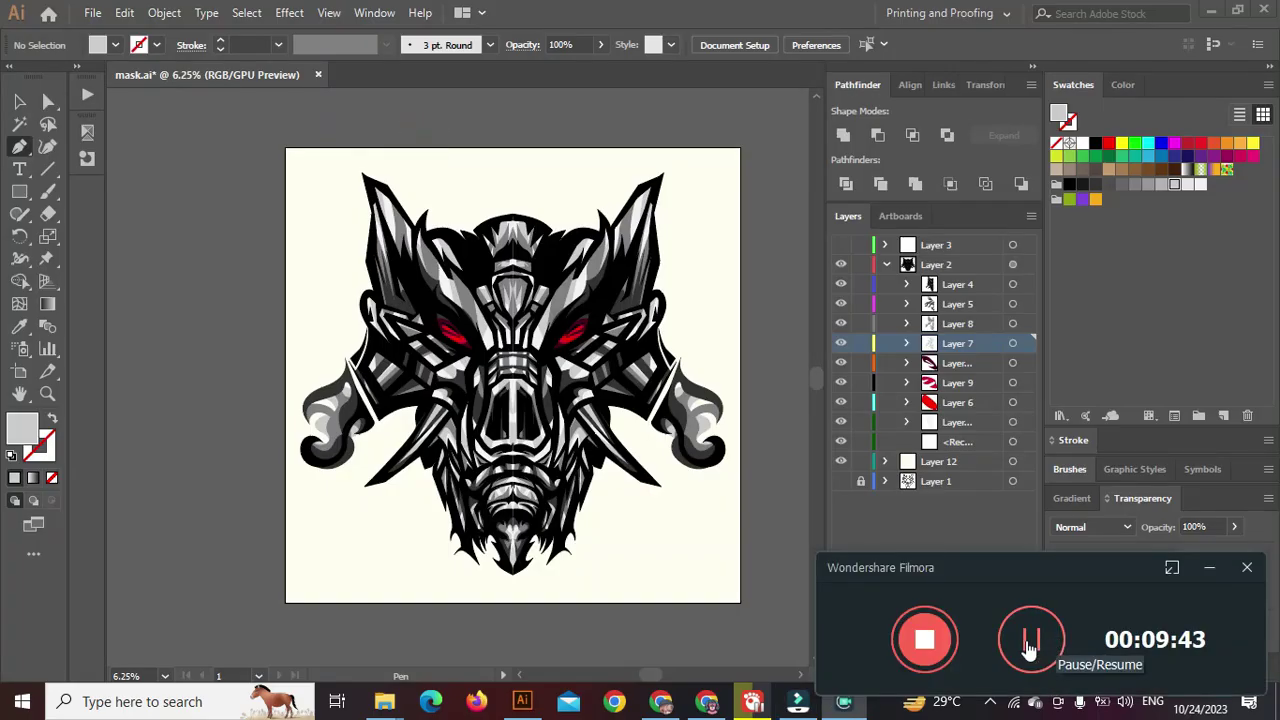
pyautogui.click(924, 640)
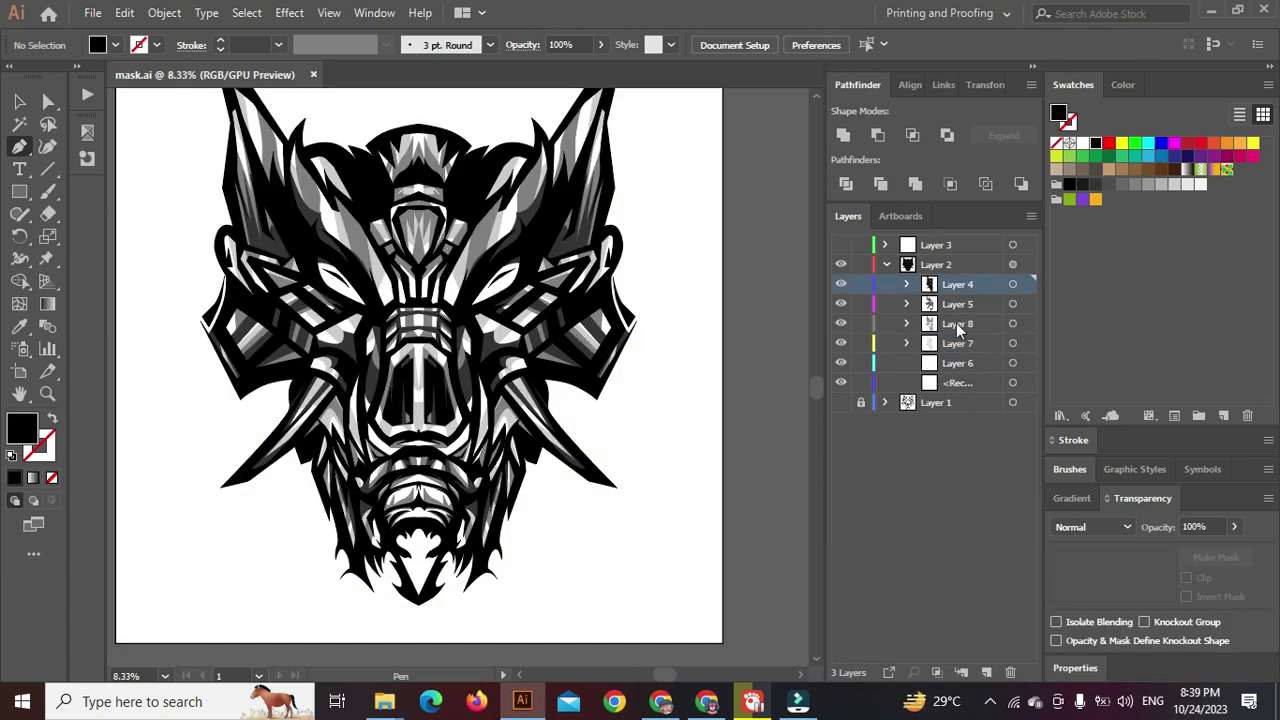
# Examine the mirrored shading along the middle of the face, briefly showing and hiding Layer 3's center guide
pyautogui.click(1012, 345)
pyautogui.click(618, 548)
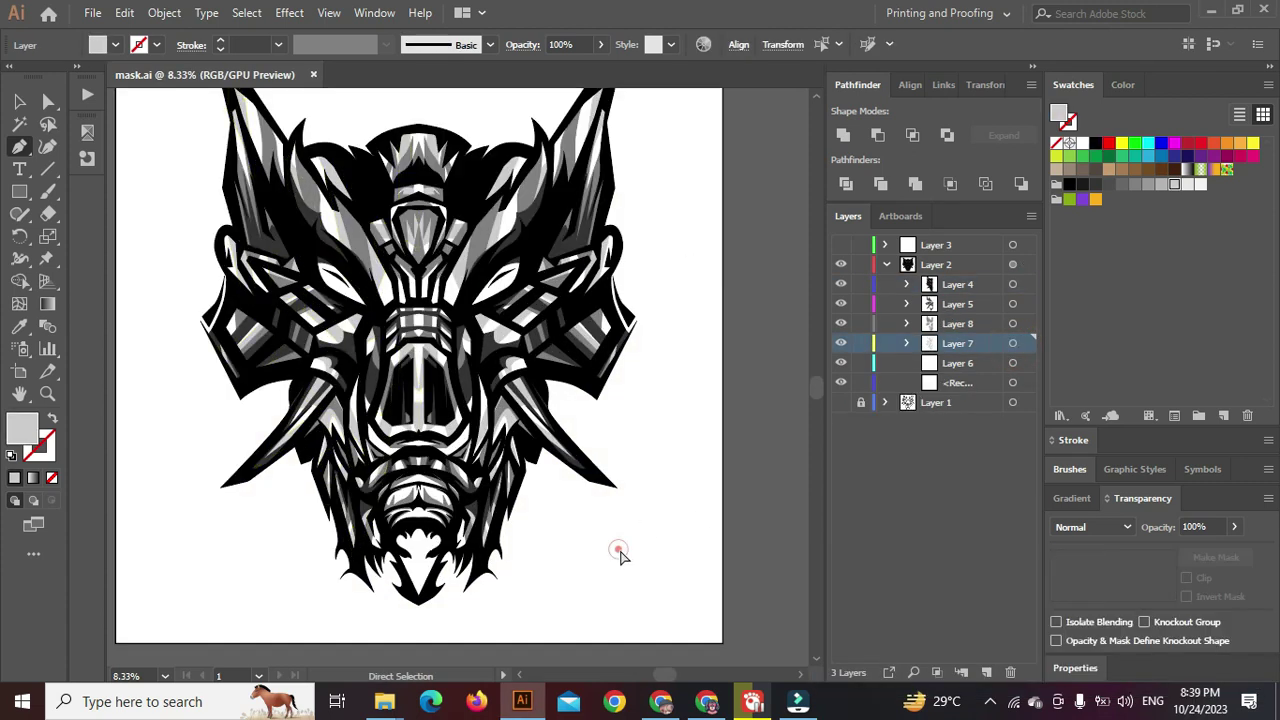
pyautogui.click(841, 245)
pyautogui.scroll(5, 420, 409)
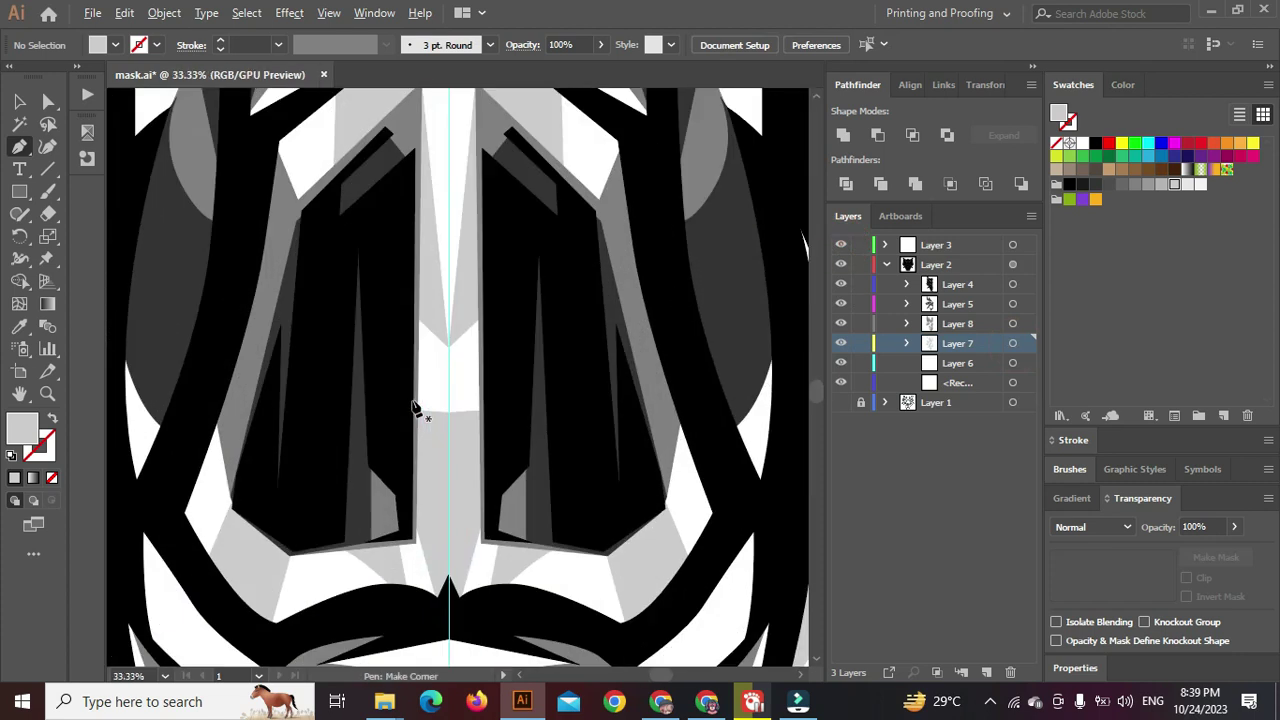
pyautogui.scroll(5, 425, 400)
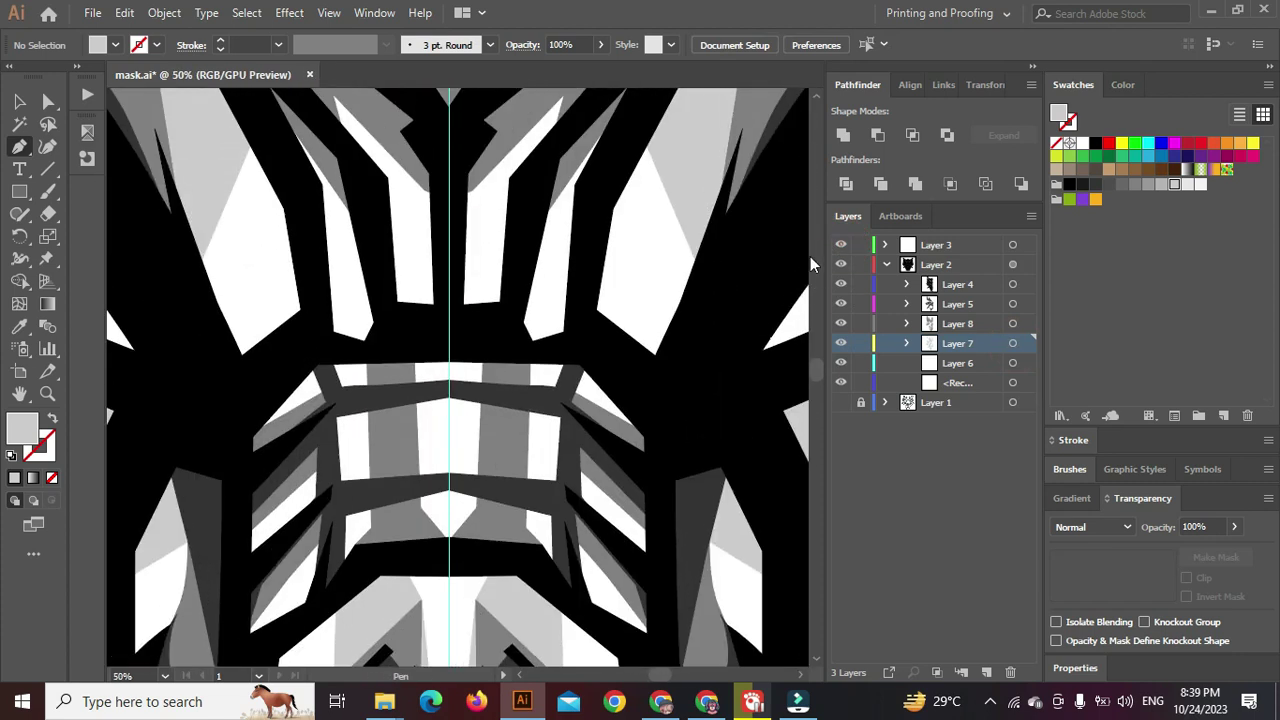
pyautogui.click(840, 244)
pyautogui.scroll(-3, 475, 318)
pyautogui.scroll(4, 463, 245)
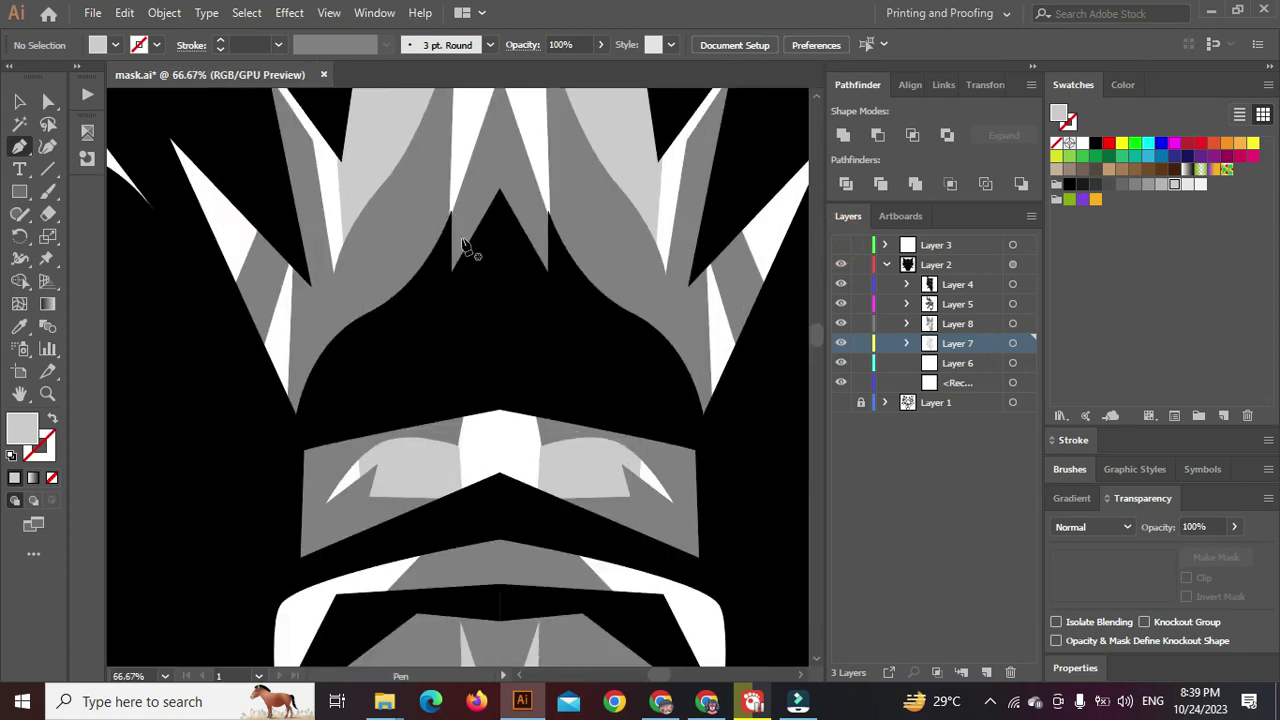
pyautogui.scroll(-10, 490, 298)
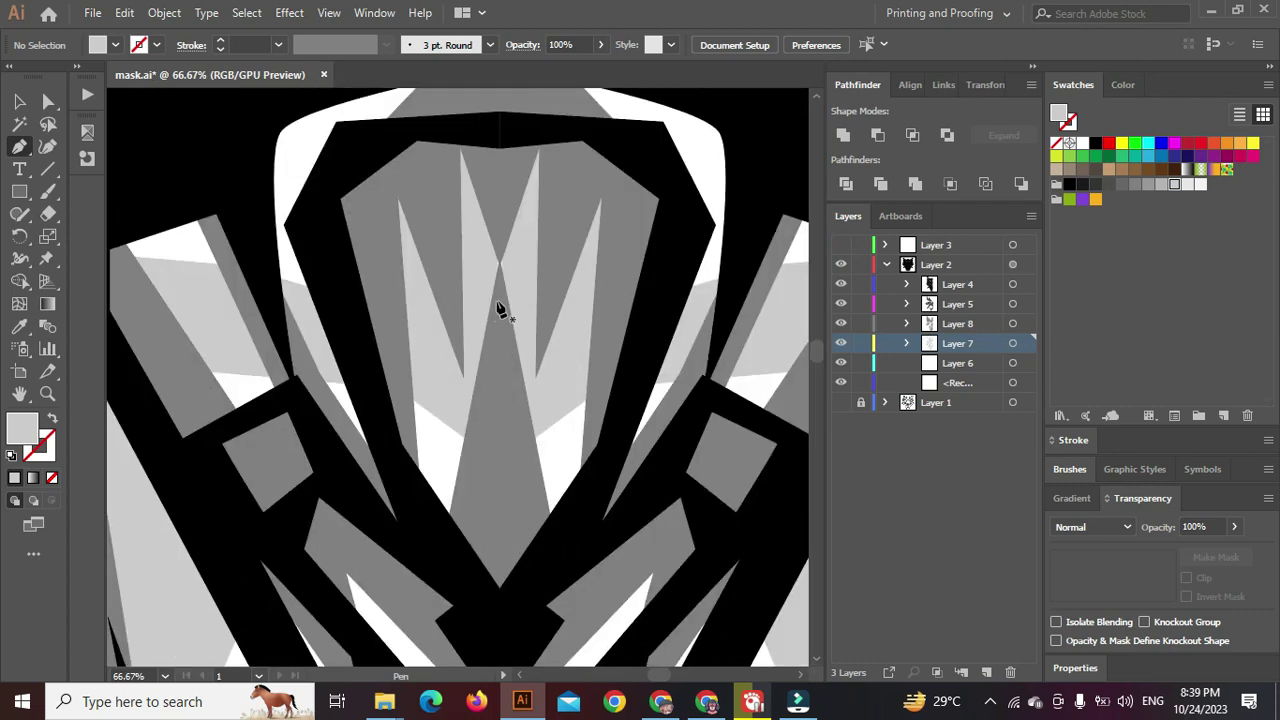
pyautogui.scroll(4, 500, 308)
pyautogui.scroll(-8, 503, 300)
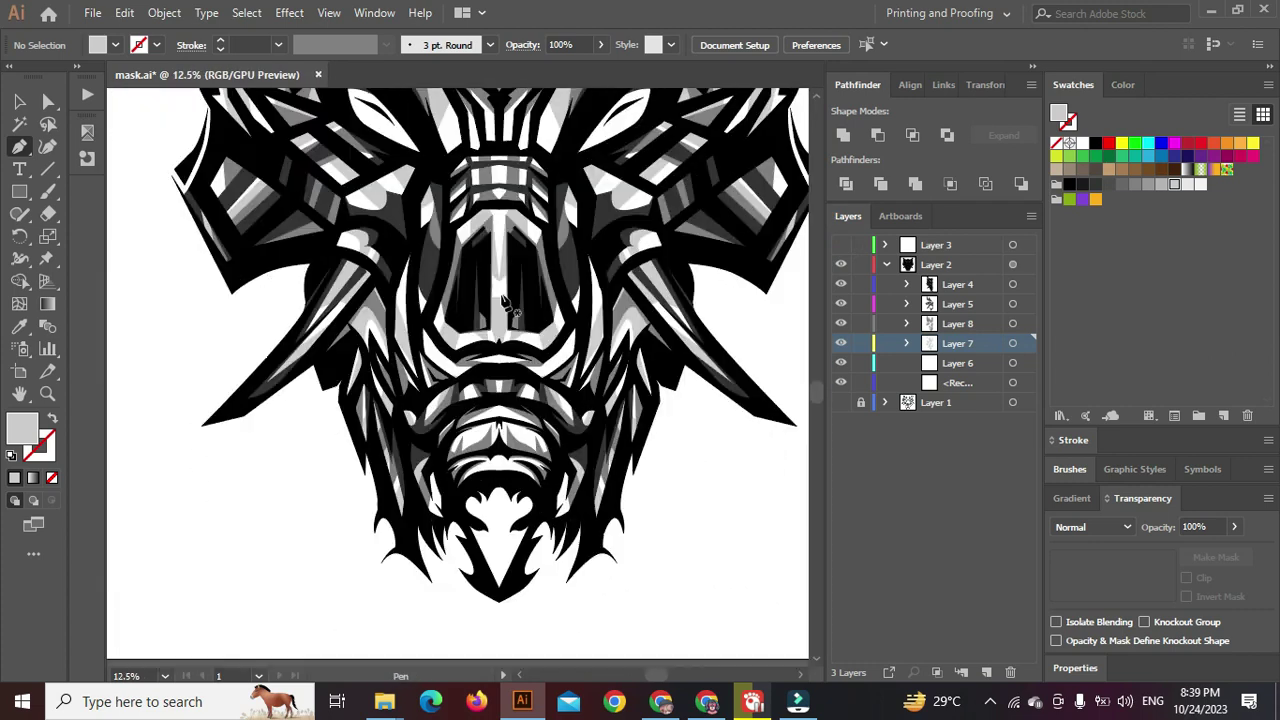
pyautogui.scroll(-1, 505, 305)
# Lock Layer 4 and show Layer 3 with its center guide
pyautogui.click(861, 265)
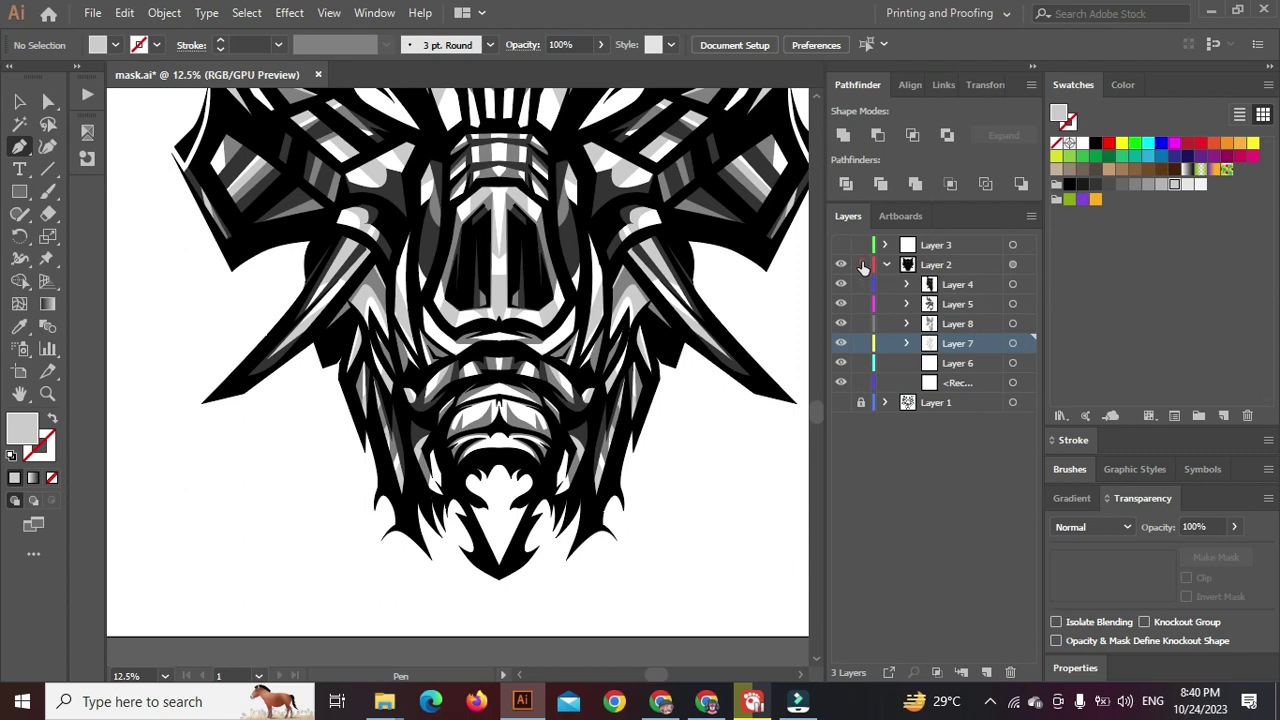
pyautogui.click(840, 245)
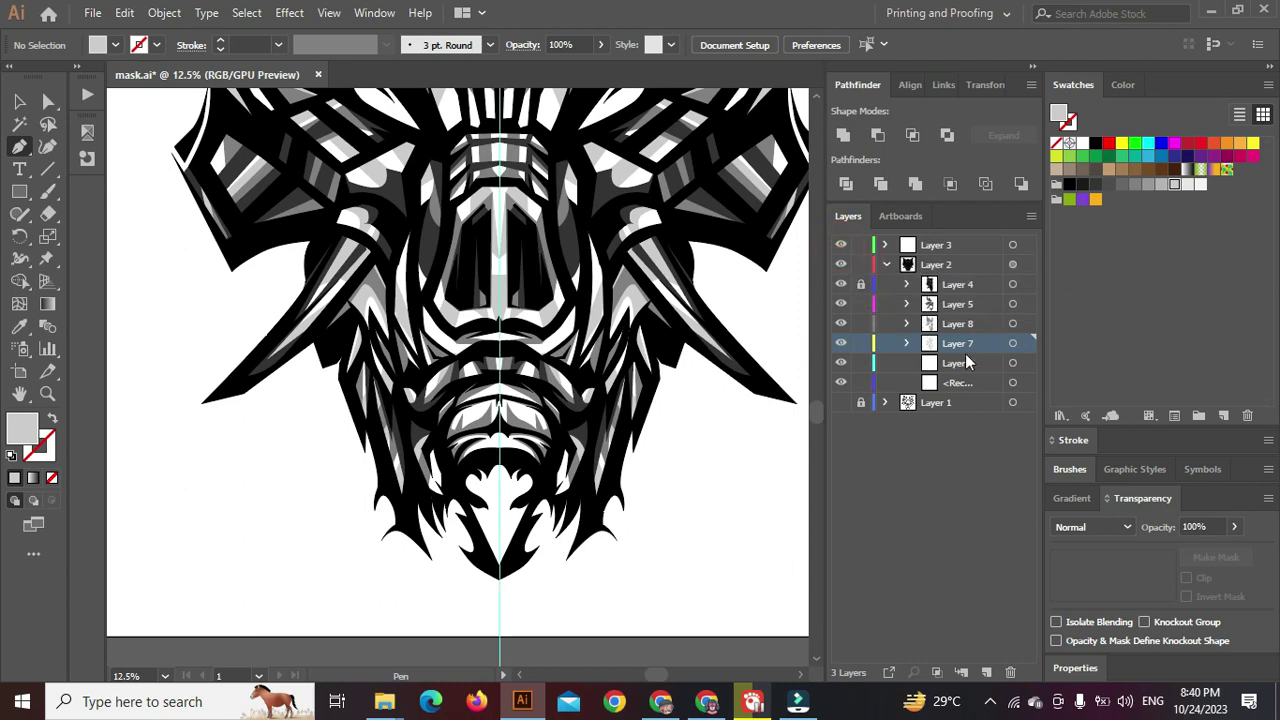
pyautogui.click(1012, 323)
pyautogui.click(737, 555)
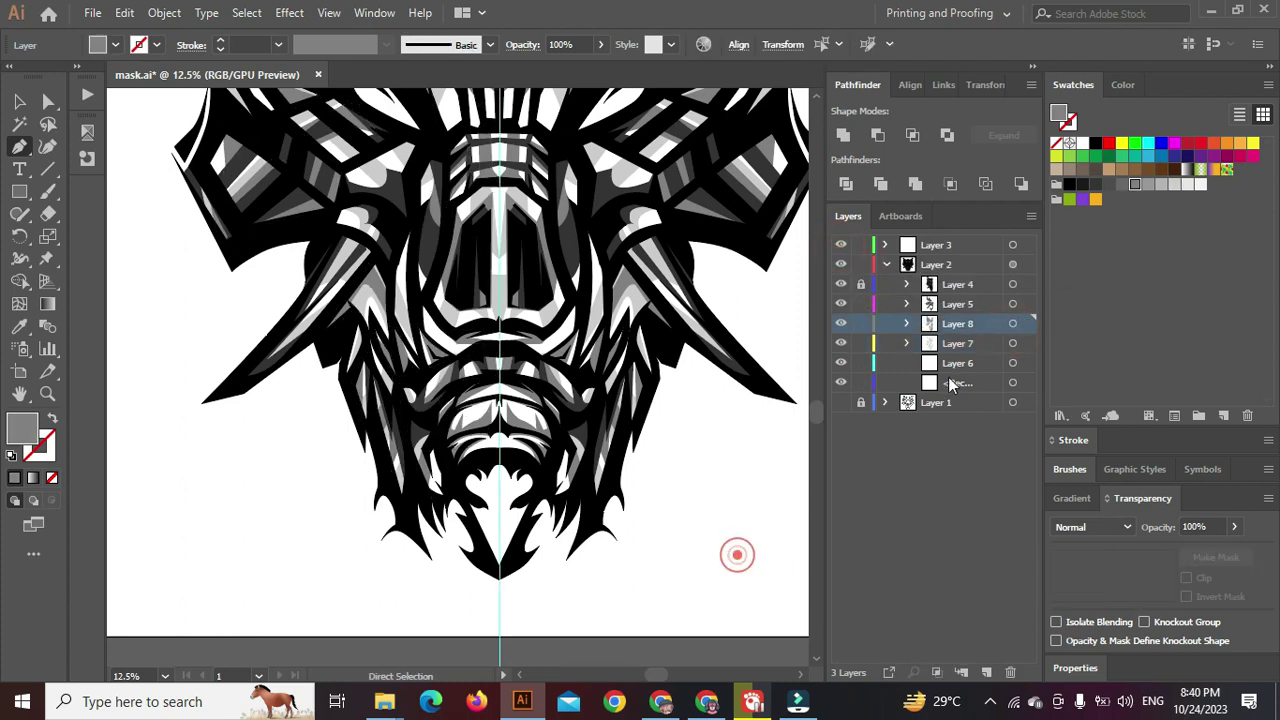
# Begin a light grey Pen path in Layer 7 shading the side of the central bump on the lower lip band
pyautogui.click(1012, 343)
pyautogui.scroll(4, 478, 500)
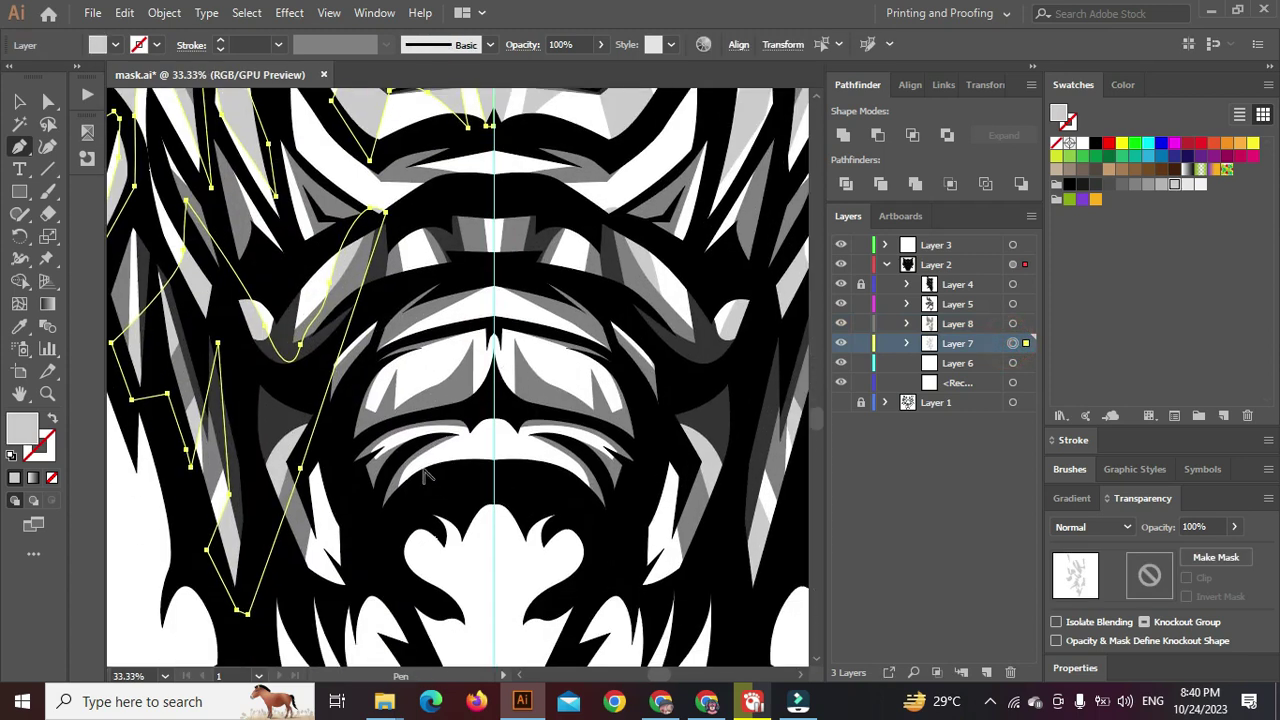
pyautogui.click(473, 490)
pyautogui.scroll(2, 478, 466)
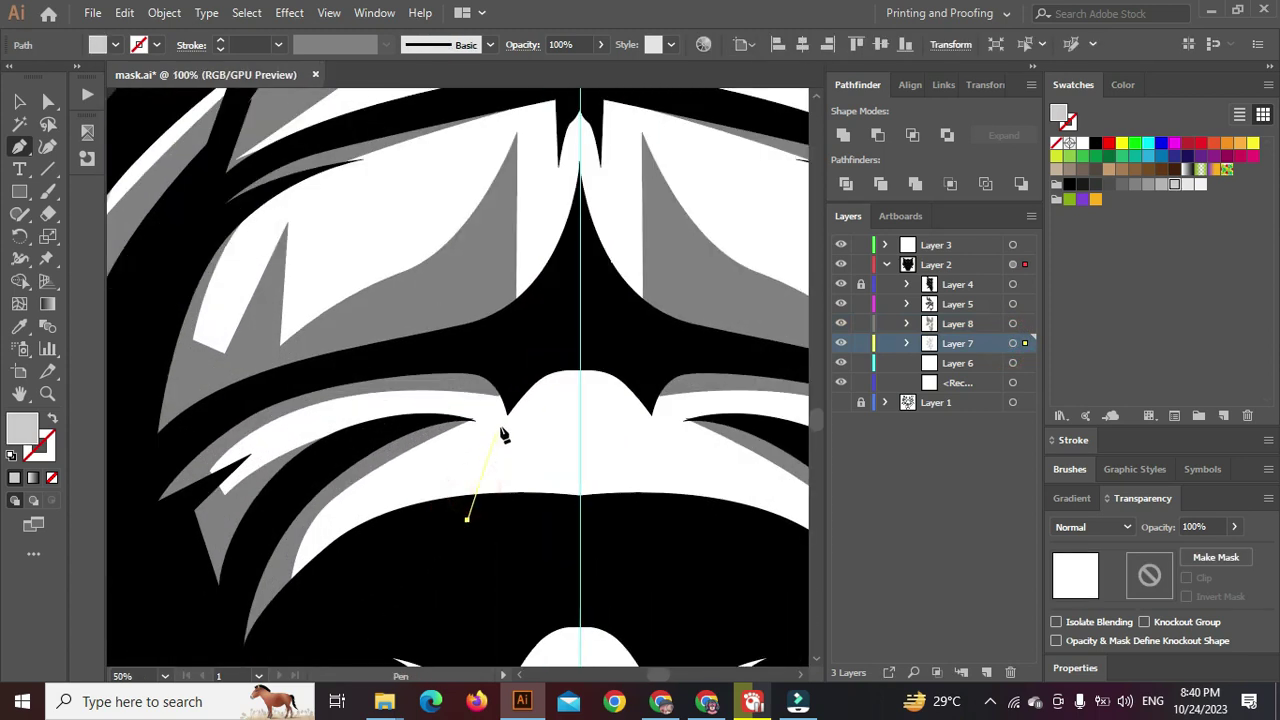
pyautogui.click(508, 412)
pyautogui.click(551, 338)
pyautogui.moveTo(549, 437); pyautogui.dragTo(556, 450)
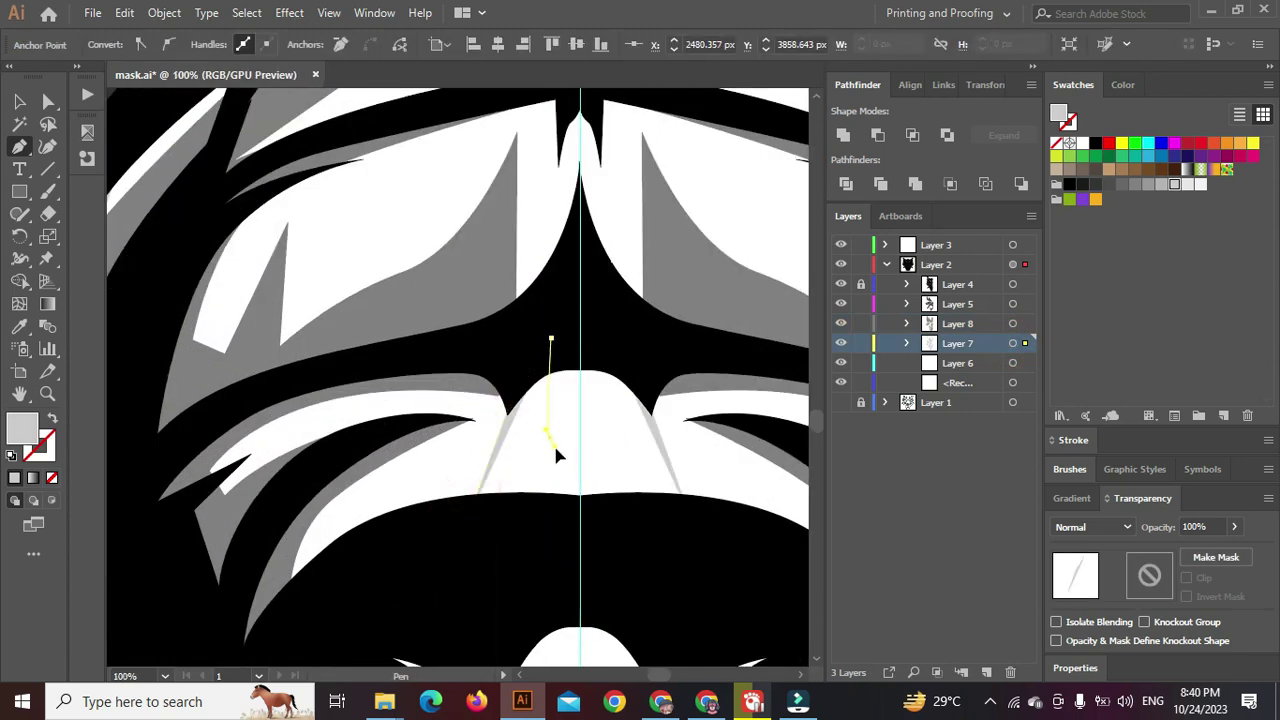
pyautogui.click(468, 520)
pyautogui.click(564, 521)
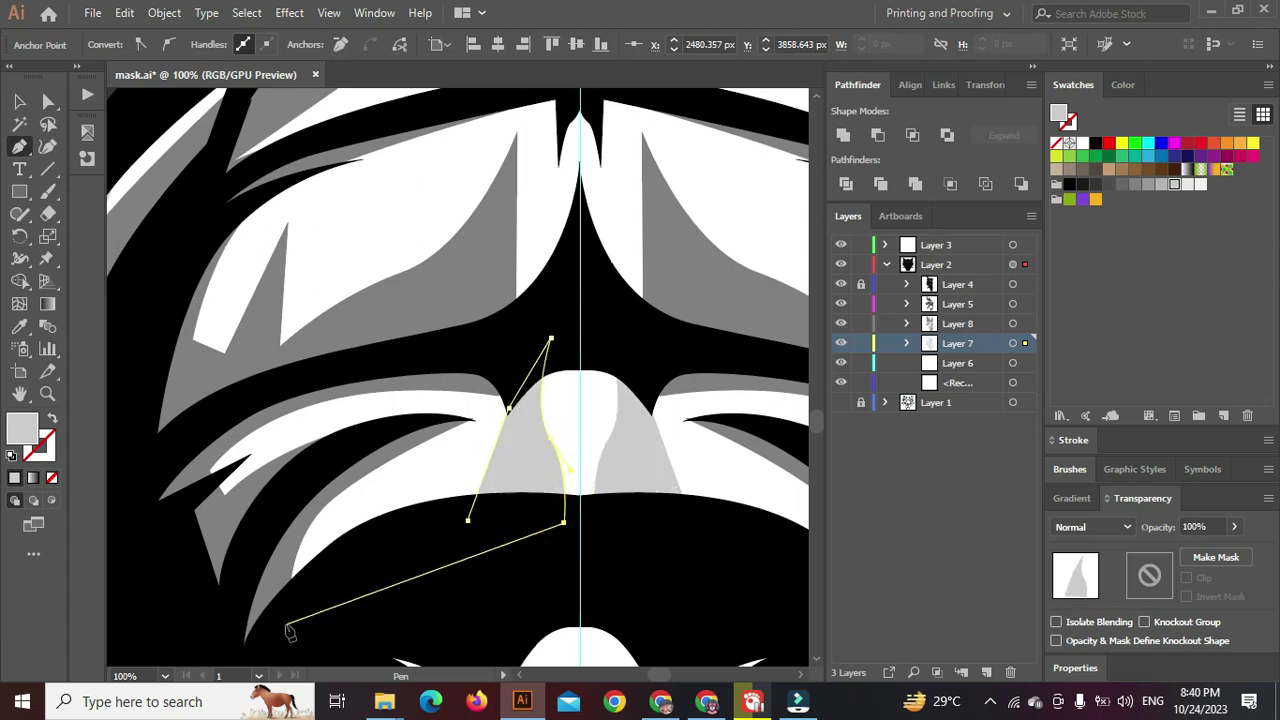
# Extend the light grey path across the left folds of the lower lip band, close it, and deselect it
pyautogui.click(309, 611)
pyautogui.click(357, 564)
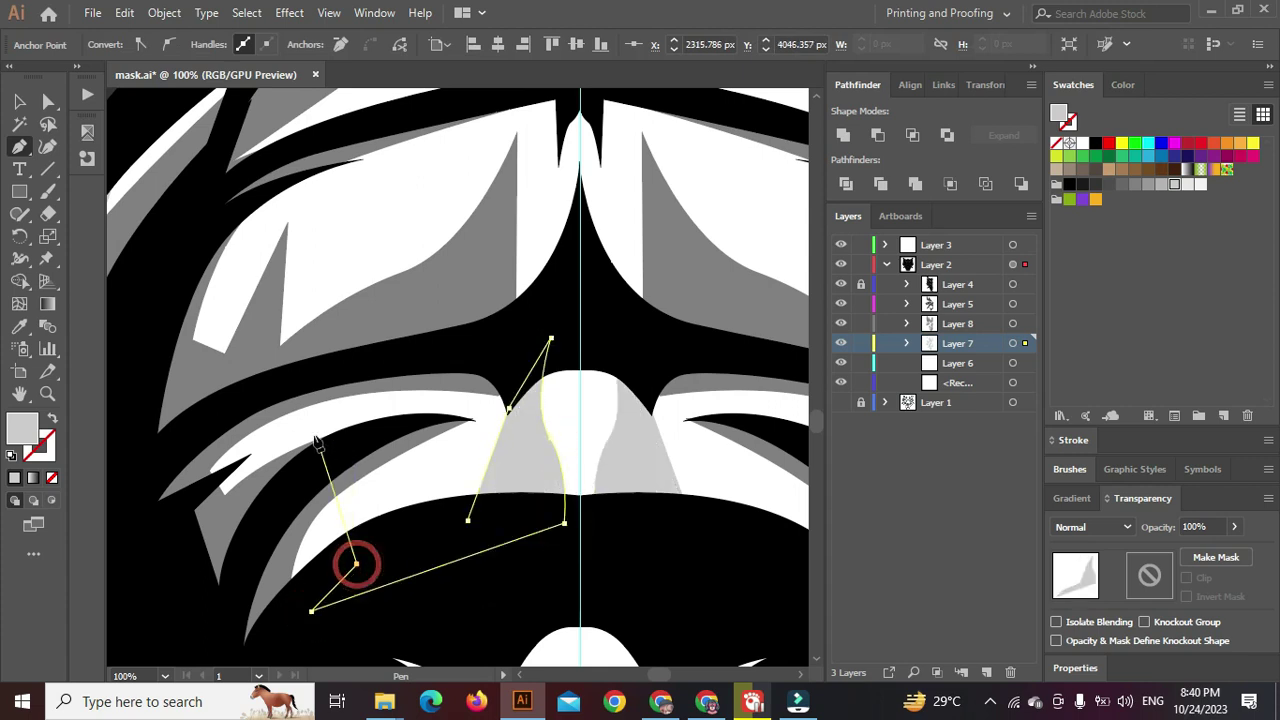
pyautogui.click(315, 445)
pyautogui.click(203, 400)
pyautogui.click(327, 374)
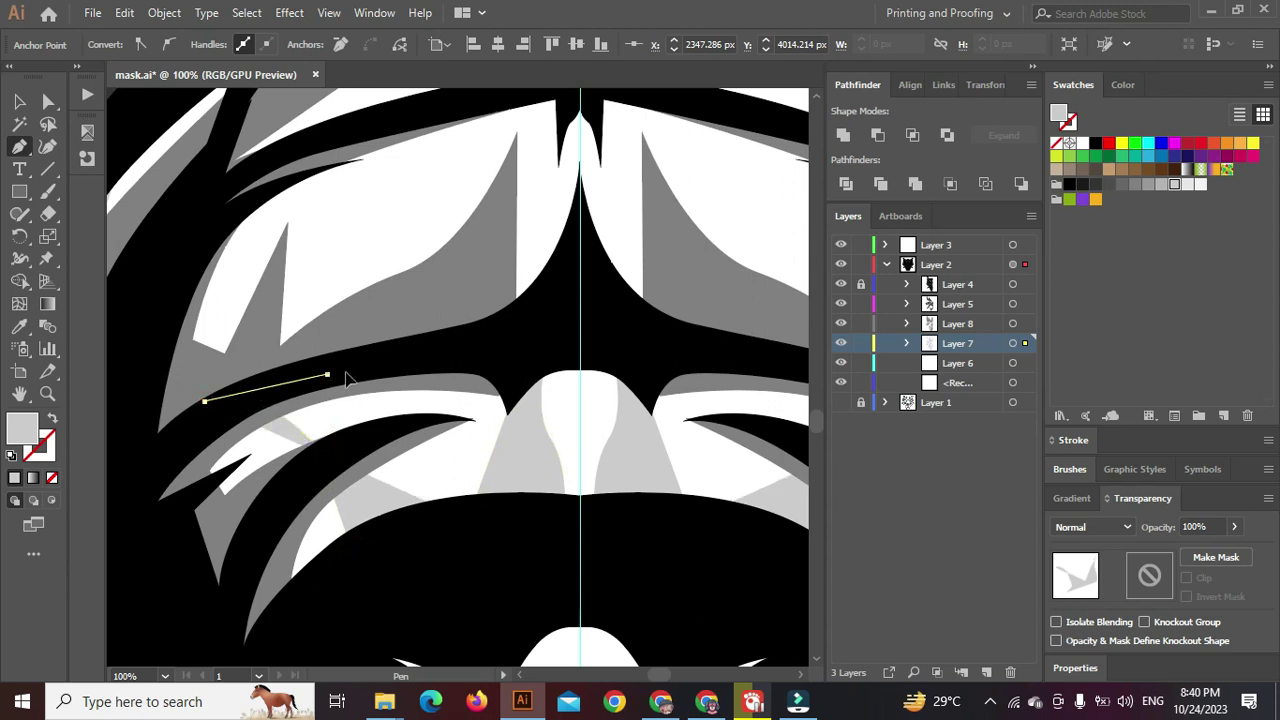
pyautogui.click(384, 371)
pyautogui.click(449, 521)
pyautogui.click(468, 521)
pyautogui.keyDown('ctrl'); pyautogui.click(458, 467); pyautogui.keyUp('ctrl')
# Begin a light grey Pen path in Layer 7 with straight facets across the left side of the snout plate above the lower lip band
pyautogui.scroll(-3, 456, 463)
pyautogui.scroll(3, 456, 460)
pyautogui.scroll(-1, 423, 394)
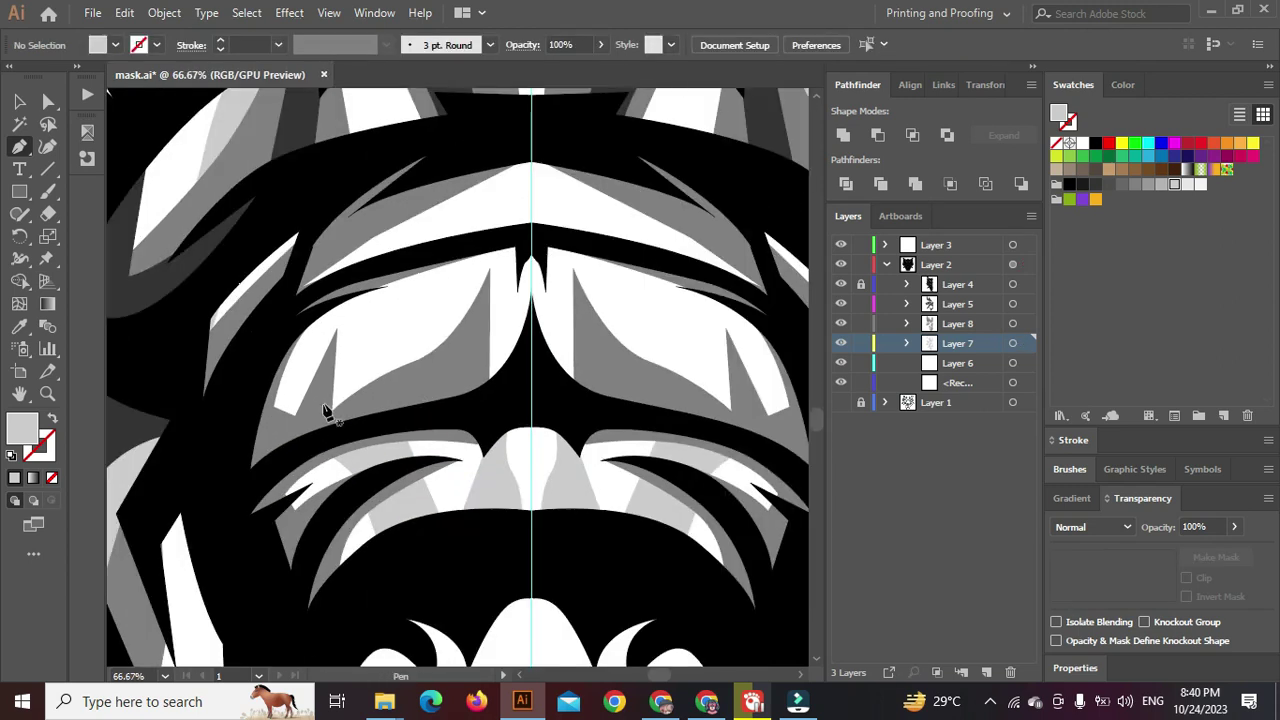
pyautogui.click(272, 352)
pyautogui.click(327, 423)
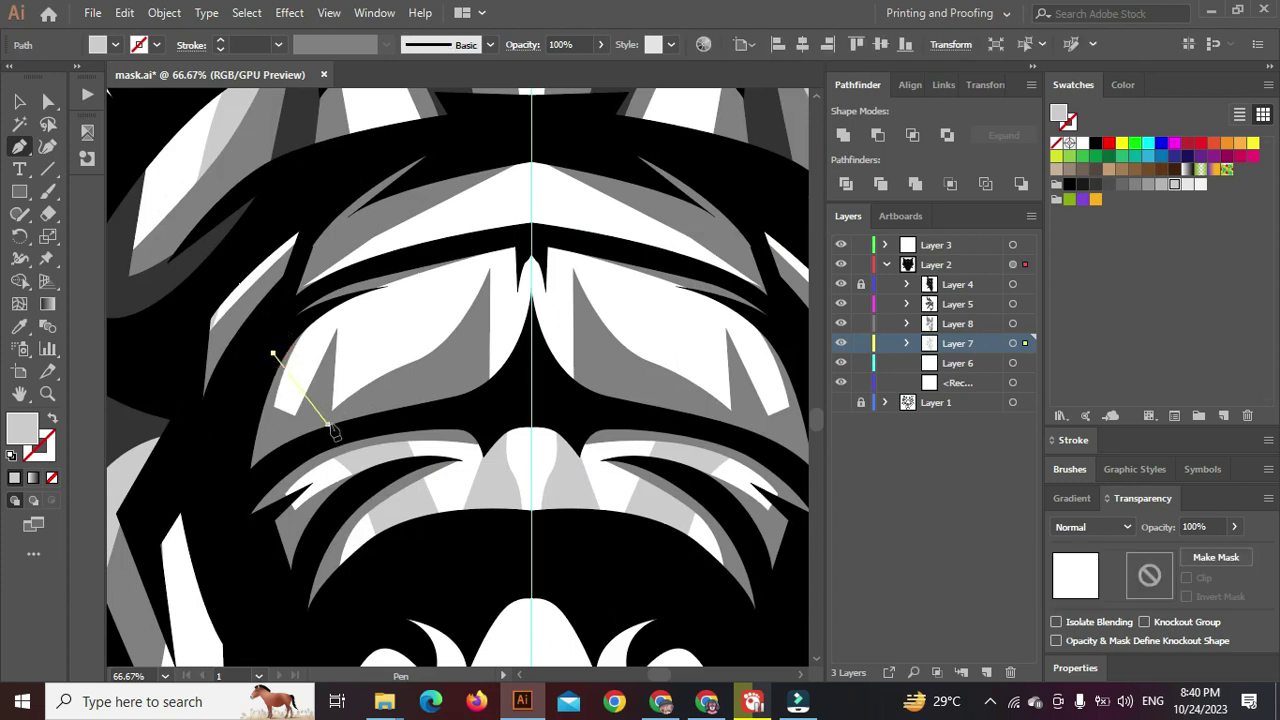
pyautogui.click(409, 420)
pyautogui.click(330, 288)
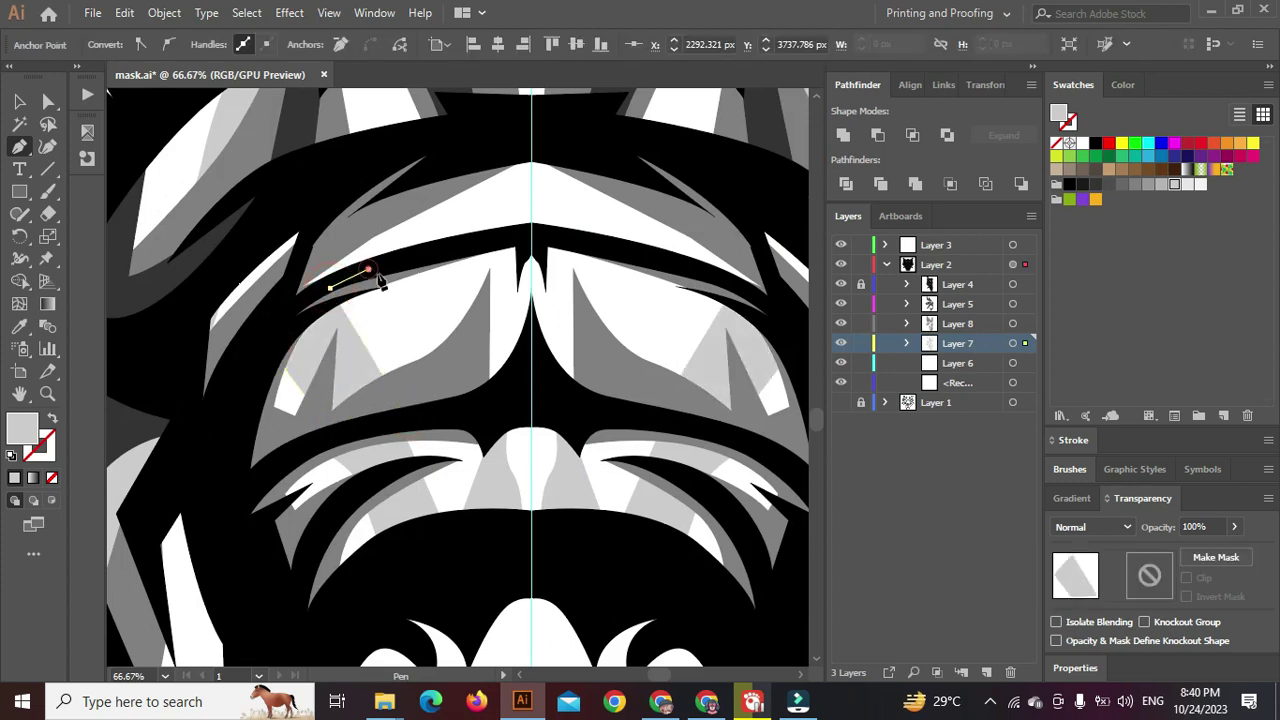
# Extend the light grey path across the snout plate and the curved band above it, bring it back round the outside, and deselect it
pyautogui.click(455, 397)
pyautogui.moveTo(453, 230); pyautogui.dragTo(474, 198)
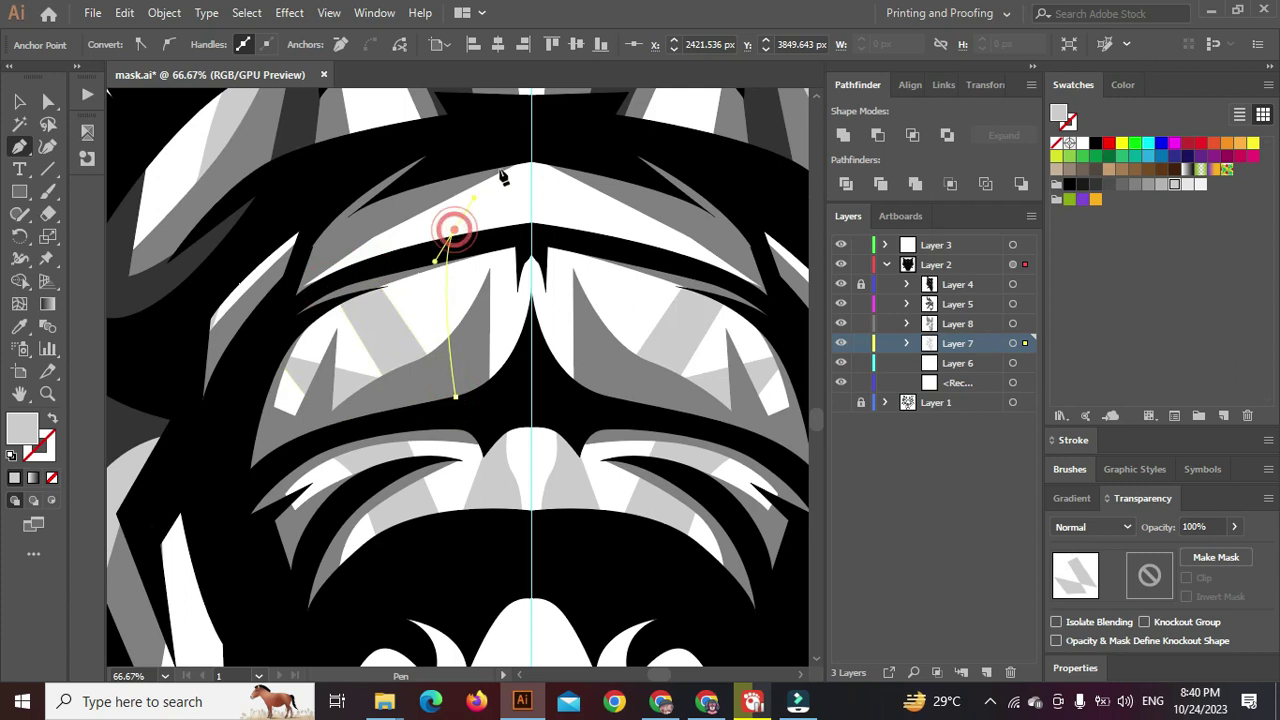
pyautogui.click(513, 157)
pyautogui.moveTo(335, 188); pyautogui.dragTo(291, 201)
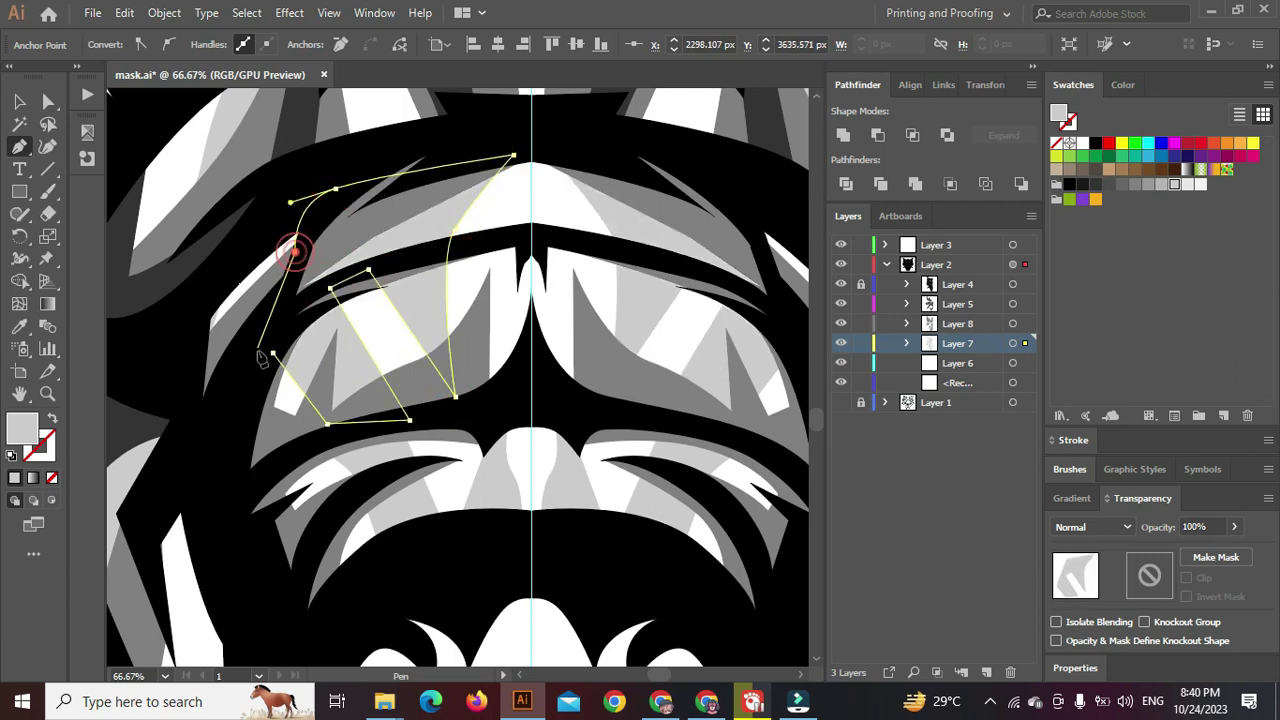
pyautogui.keyDown('ctrl'); pyautogui.click(502, 215); pyautogui.keyUp('ctrl')
# Pick up Layer 5's dark grey fill and begin a Pen path shading the lower tip of the white jaw sliver beside the mouth
pyautogui.scroll(-3, 495, 217)
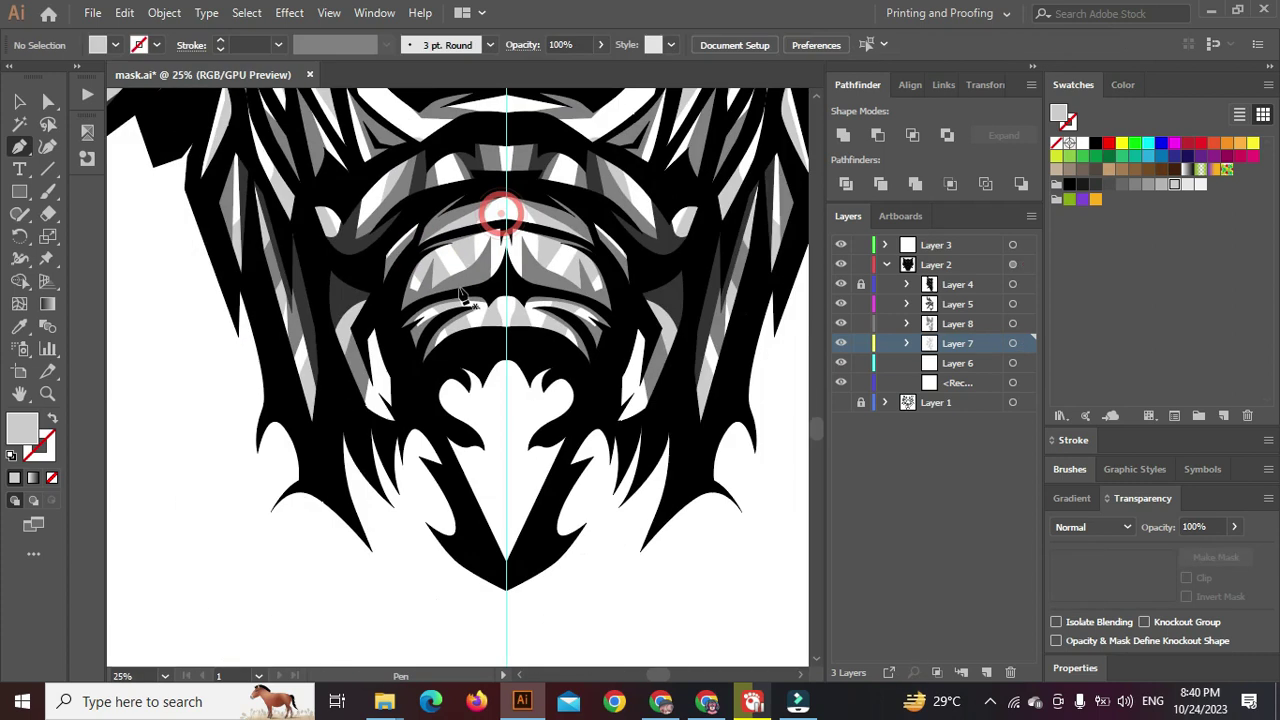
pyautogui.scroll(2, 391, 360)
pyautogui.scroll(-1, 521, 357)
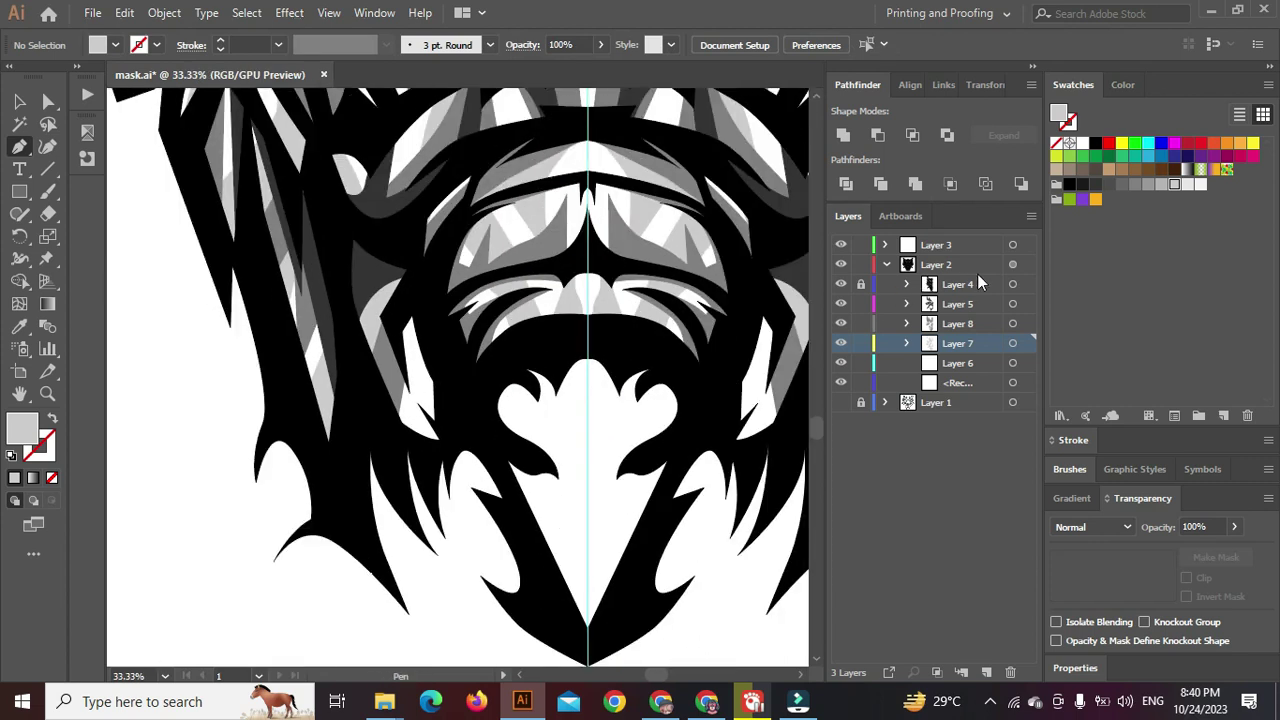
pyautogui.click(1013, 304)
pyautogui.moveTo(659, 572); pyautogui.dragTo(614, 489)
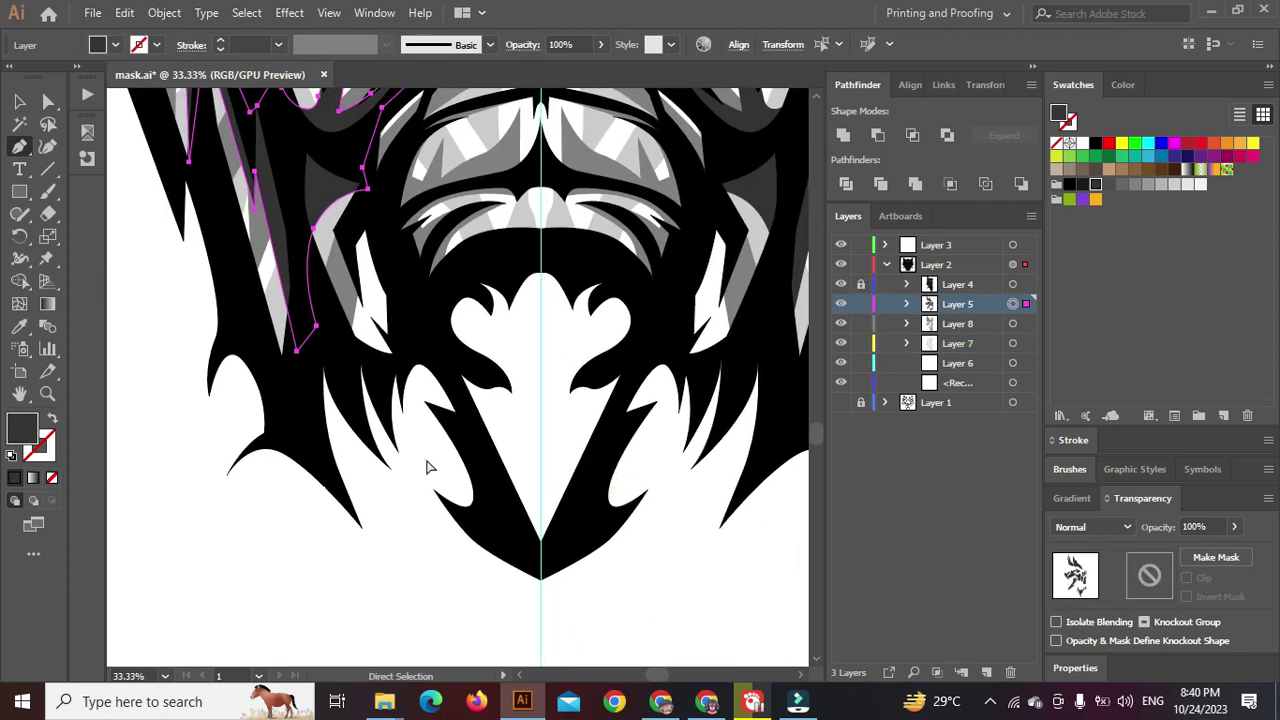
pyautogui.keyDown('ctrl'); pyautogui.click(424, 459); pyautogui.keyUp('ctrl')
pyautogui.scroll(1, 402, 365)
pyautogui.click(383, 387)
pyautogui.click(324, 333)
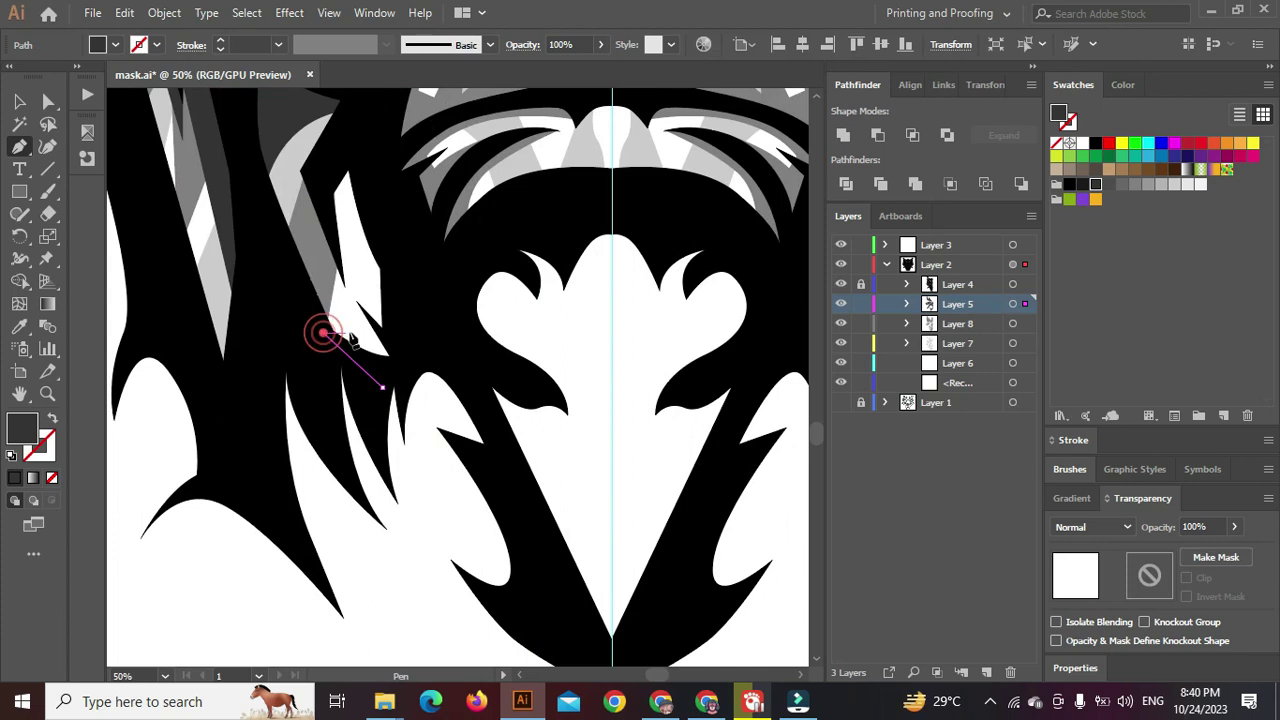
pyautogui.click(356, 327)
pyautogui.click(355, 327)
pyautogui.click(323, 240)
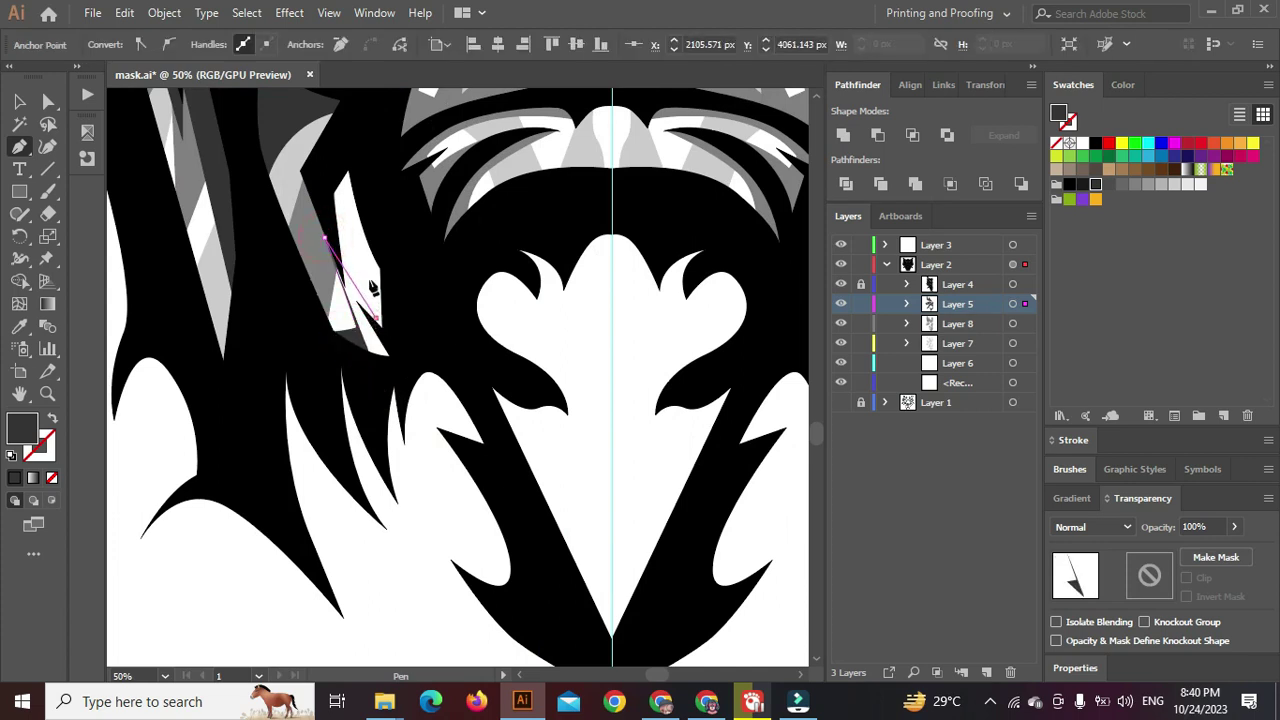
# Extend the dark grey path up the left jaw sliver and through the black area below the lip band to the center guide
pyautogui.click(378, 318)
pyautogui.click(343, 165)
pyautogui.moveTo(440, 295); pyautogui.dragTo(465, 311)
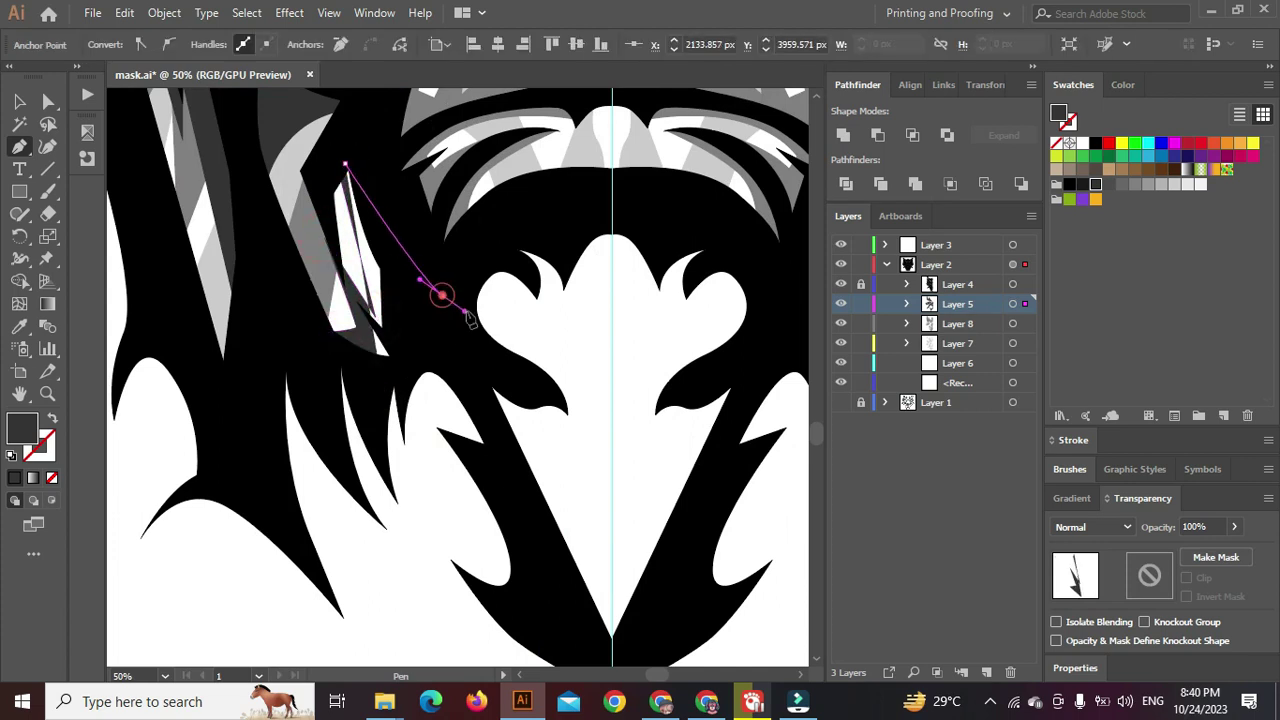
pyautogui.moveTo(503, 244); pyautogui.dragTo(554, 228)
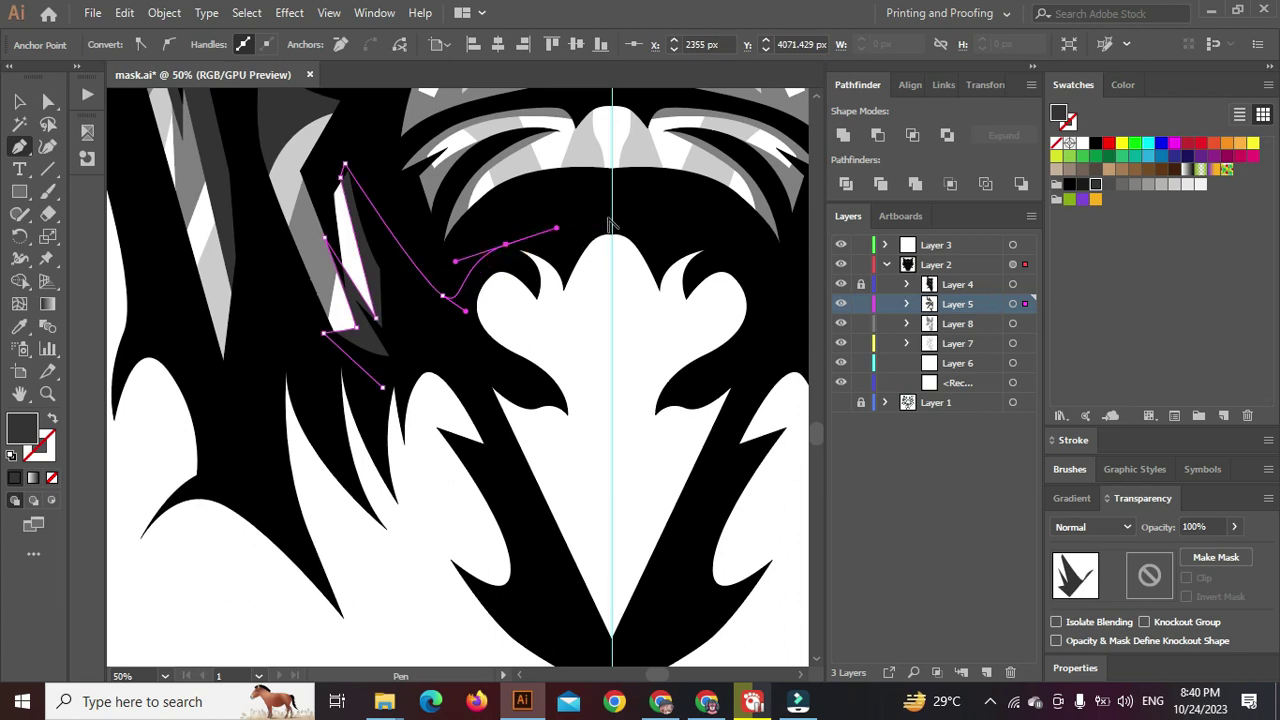
pyautogui.scroll(2, 605, 215)
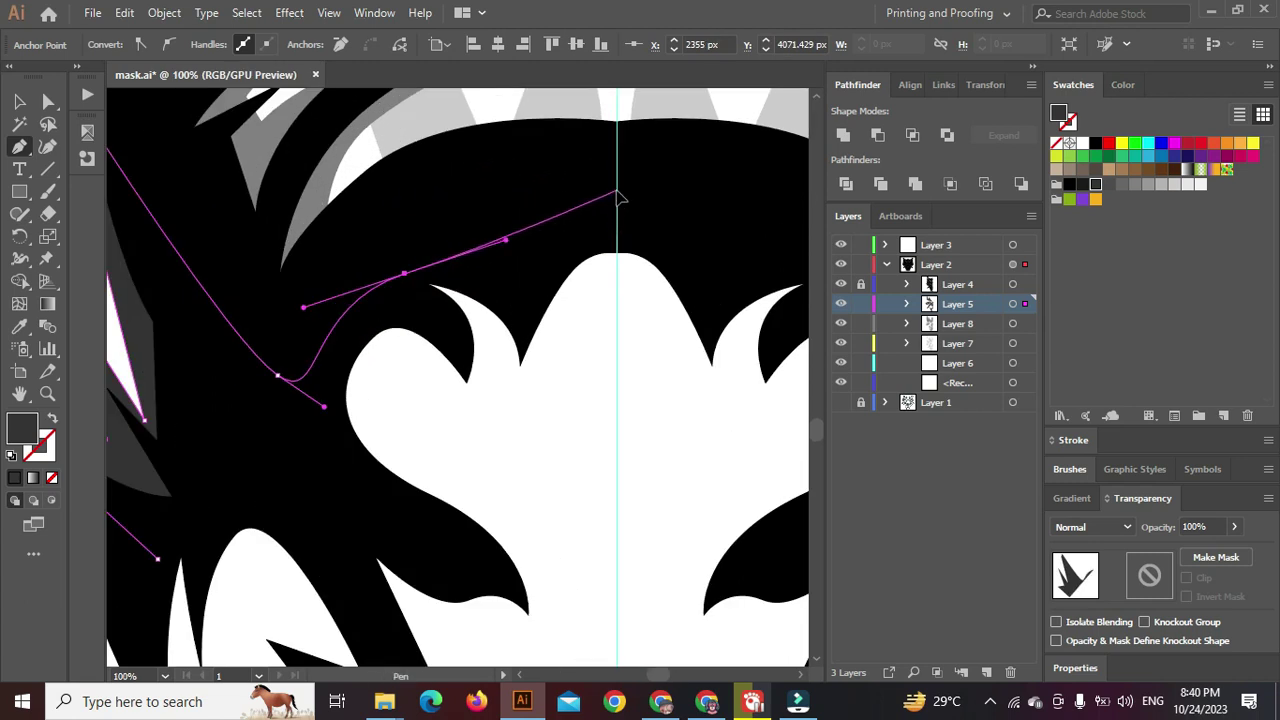
pyautogui.click(616, 191)
# Continue the dark grey path from the center guide along the pointed upper edge of the chin shape's left half
pyautogui.click(617, 461)
pyautogui.moveTo(578, 366); pyautogui.dragTo(545, 351)
pyautogui.click(515, 423)
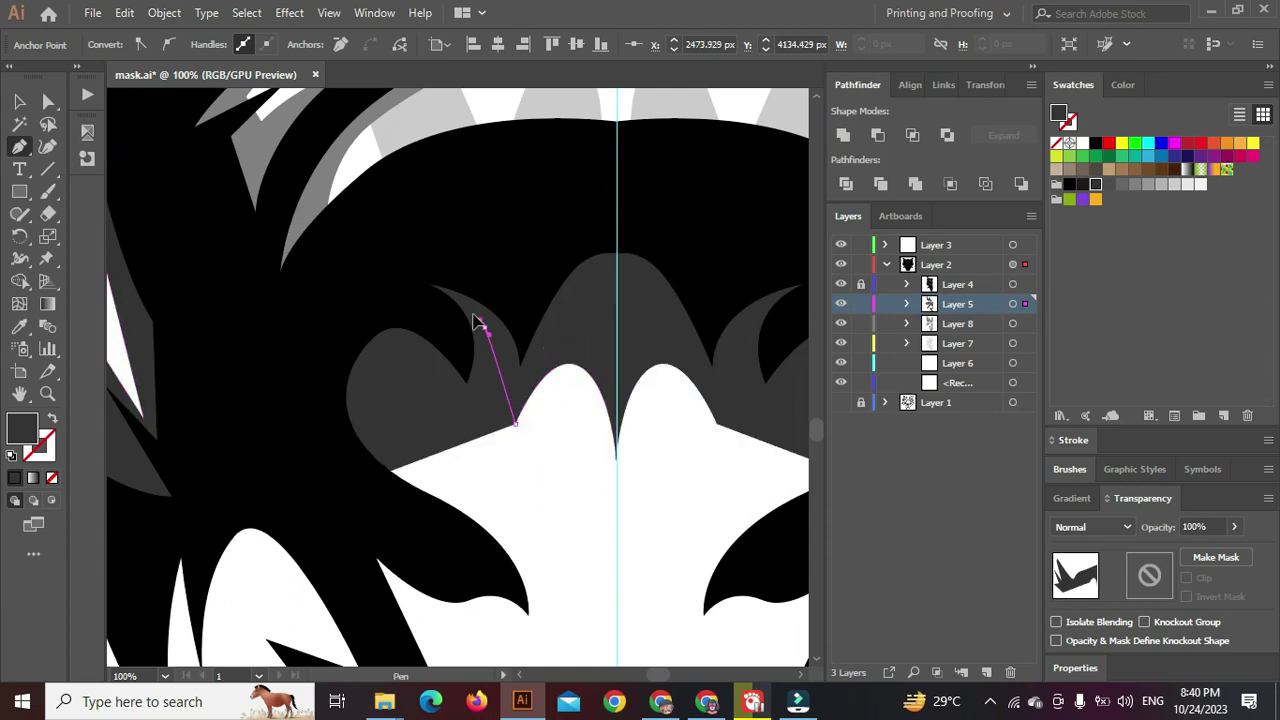
pyautogui.click(443, 297)
pyautogui.moveTo(467, 379); pyautogui.dragTo(348, 398)
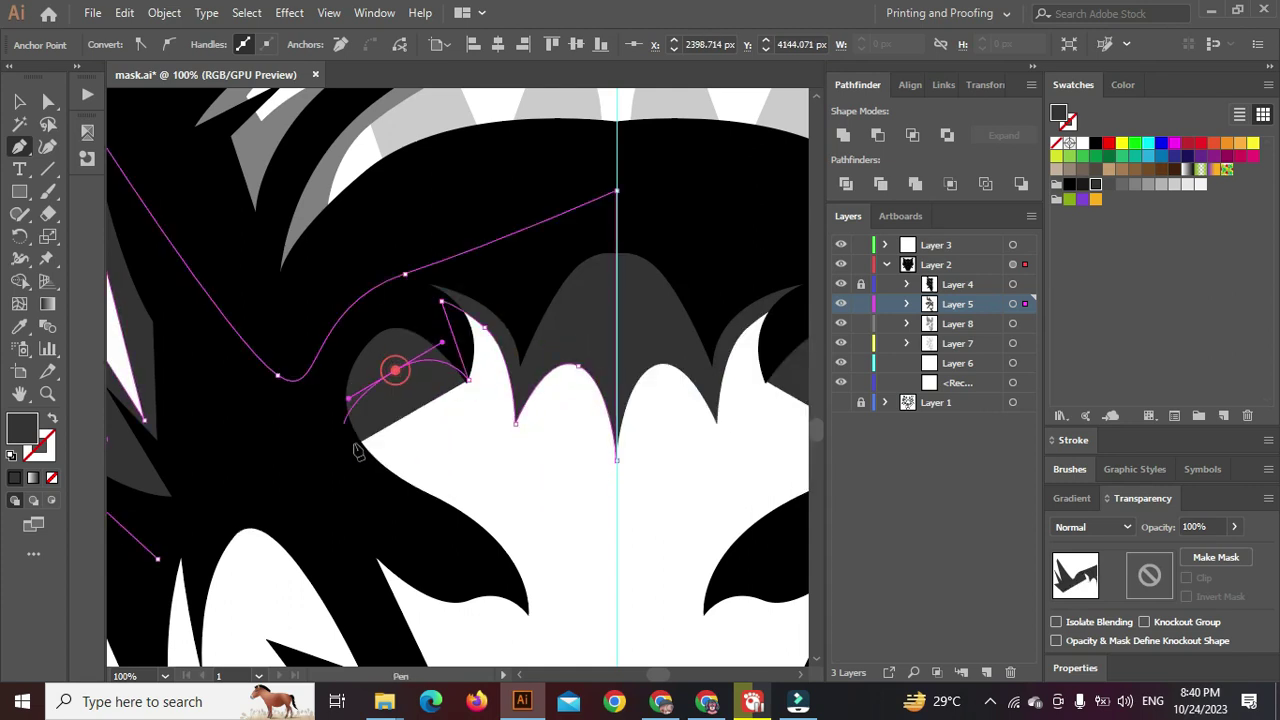
# Curve the dark grey path around the chin shape's left lobe and form the pointed notch below it
pyautogui.moveTo(386, 458); pyautogui.dragTo(308, 331)
pyautogui.moveTo(388, 362); pyautogui.dragTo(460, 380)
pyautogui.moveTo(472, 520); pyautogui.dragTo(458, 575)
pyautogui.moveTo(404, 491); pyautogui.dragTo(372, 491)
pyautogui.scroll(-3, 402, 511)
pyautogui.click(430, 556)
pyautogui.moveTo(452, 513); pyautogui.dragTo(452, 498)
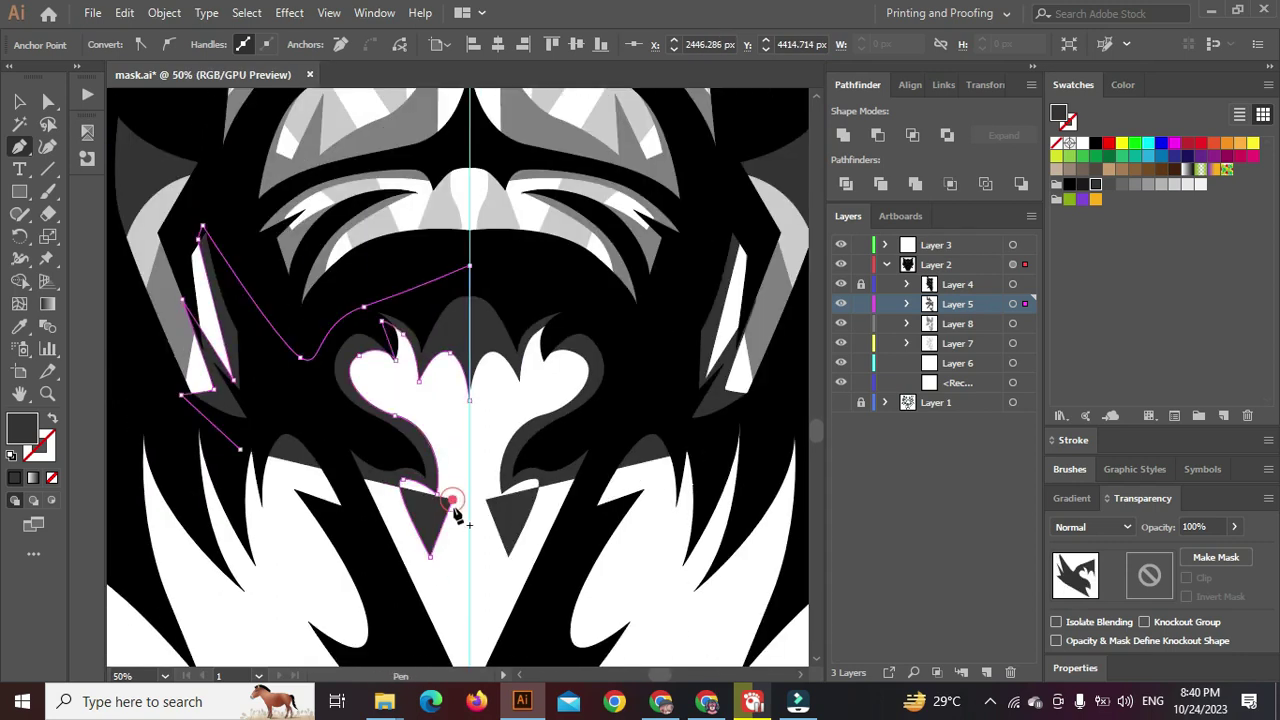
# Take the dark grey path down near the chin tip and back up through the black left jaw, close it, and deselect it
pyautogui.scroll(-2, 450, 500)
pyautogui.moveTo(437, 597); pyautogui.dragTo(395, 485)
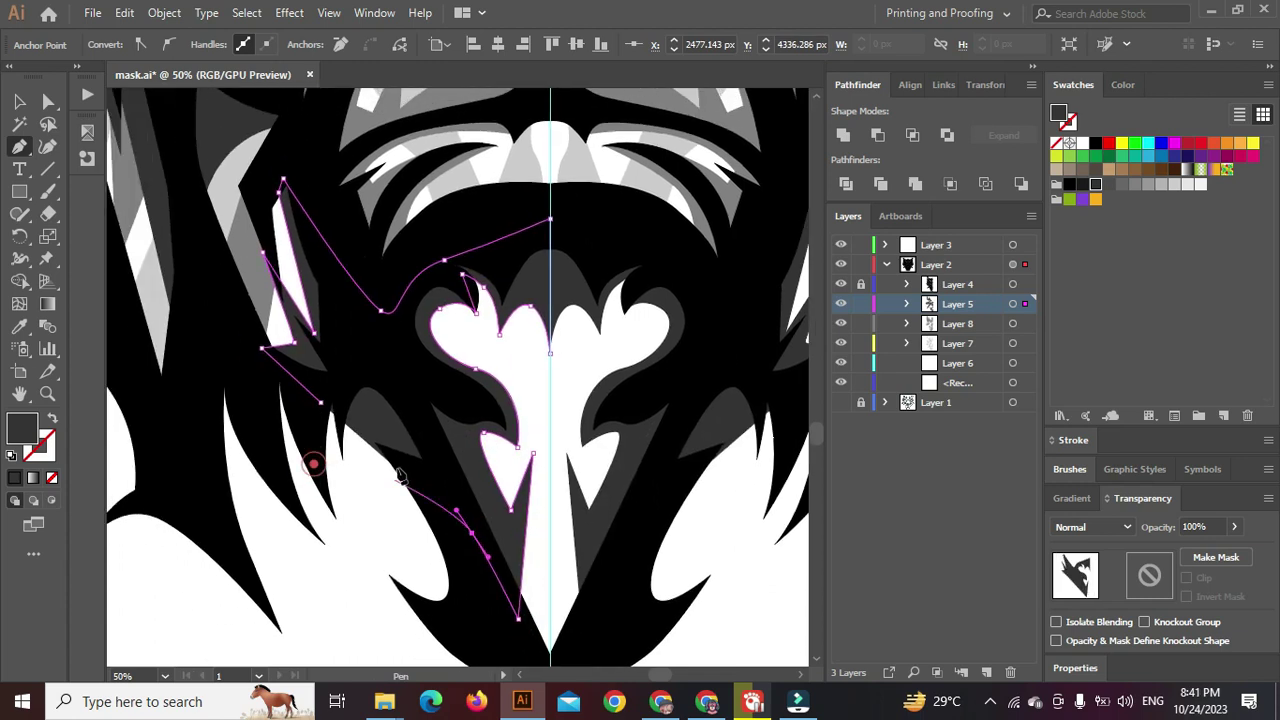
pyautogui.click(373, 367)
pyautogui.click(320, 401)
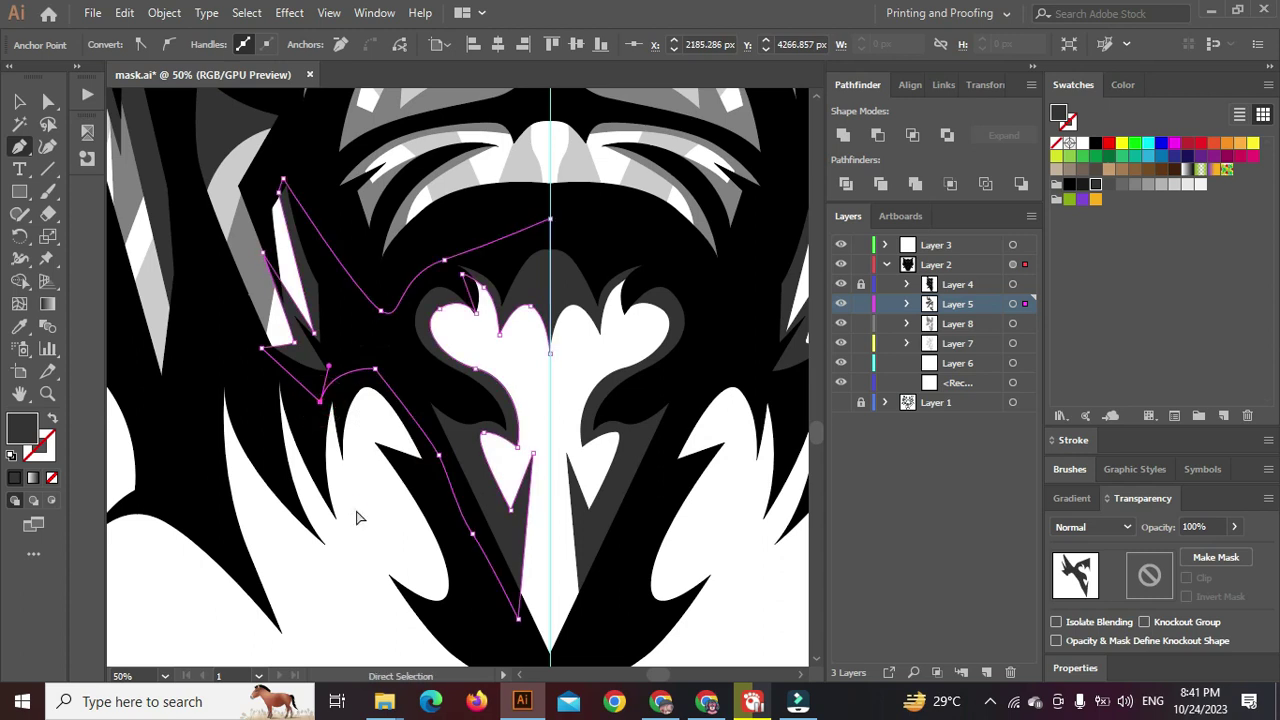
pyautogui.keyDown('ctrl'); pyautogui.click(357, 511); pyautogui.keyUp('ctrl')
# Pick up Layer 8's mid grey fill and begin a Pen path shading the notch and inner left side of the chin shape
pyautogui.scroll(-2, 478, 423)
pyautogui.scroll(1, 477, 346)
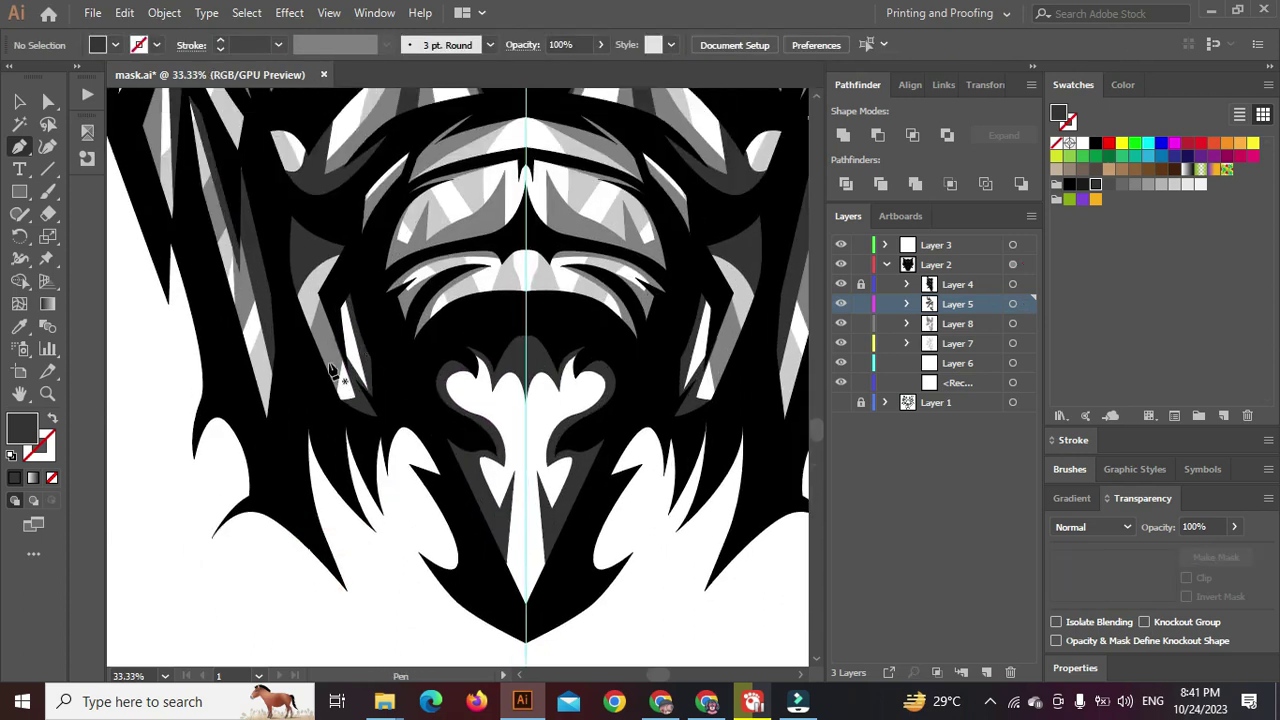
pyautogui.click(1013, 324)
pyautogui.keyDown('ctrl'); pyautogui.click(398, 520); pyautogui.keyUp('ctrl')
pyautogui.hotkey('ctrl', '+')
pyautogui.hotkey('ctrl', '+')
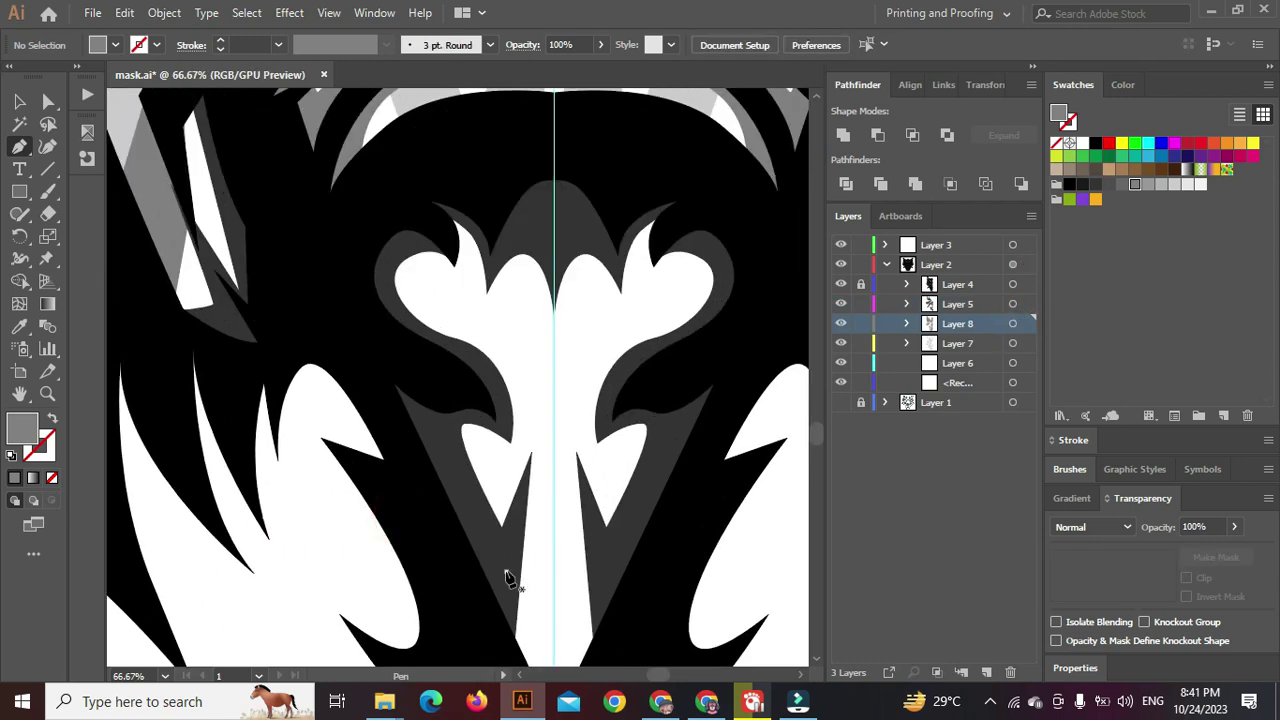
pyautogui.click(505, 570)
pyautogui.moveTo(540, 412); pyautogui.dragTo(486, 389)
pyautogui.moveTo(481, 316); pyautogui.dragTo(508, 298)
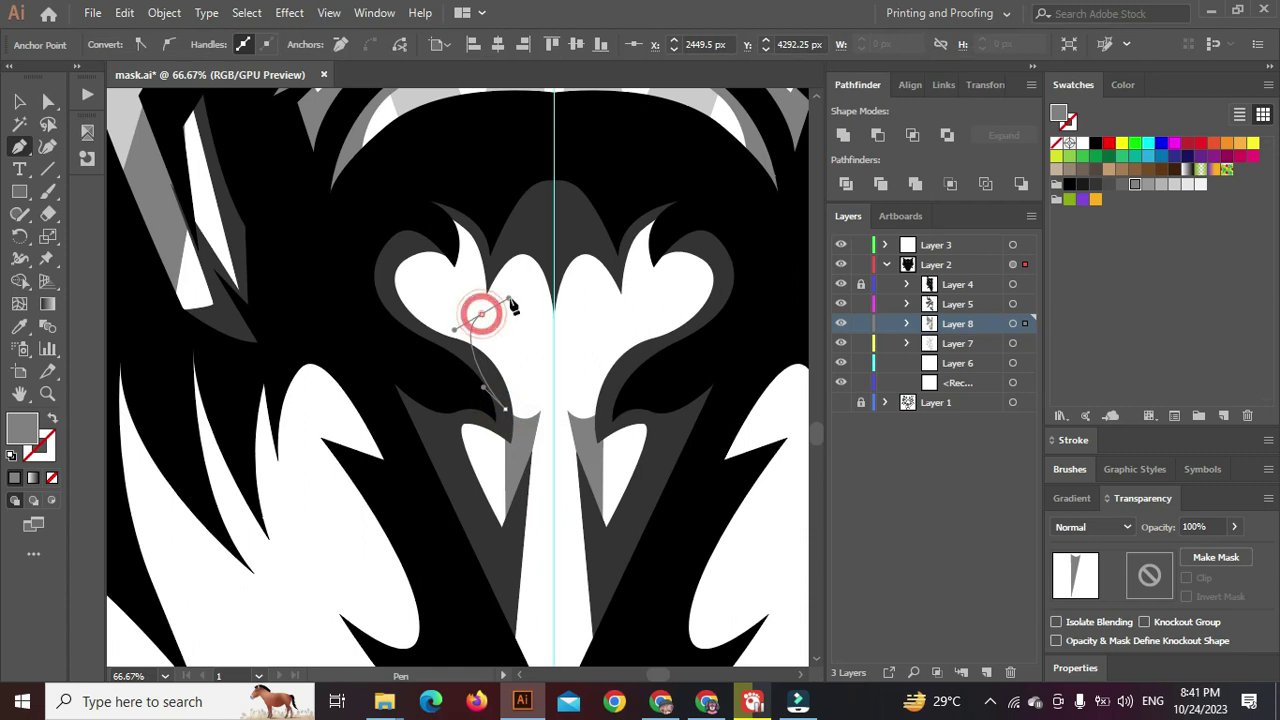
# Wrap the mid grey path around the chin shape's left lobe and down its outer side, and deselect it
pyautogui.moveTo(459, 206); pyautogui.dragTo(411, 194)
pyautogui.moveTo(364, 285); pyautogui.dragTo(397, 353)
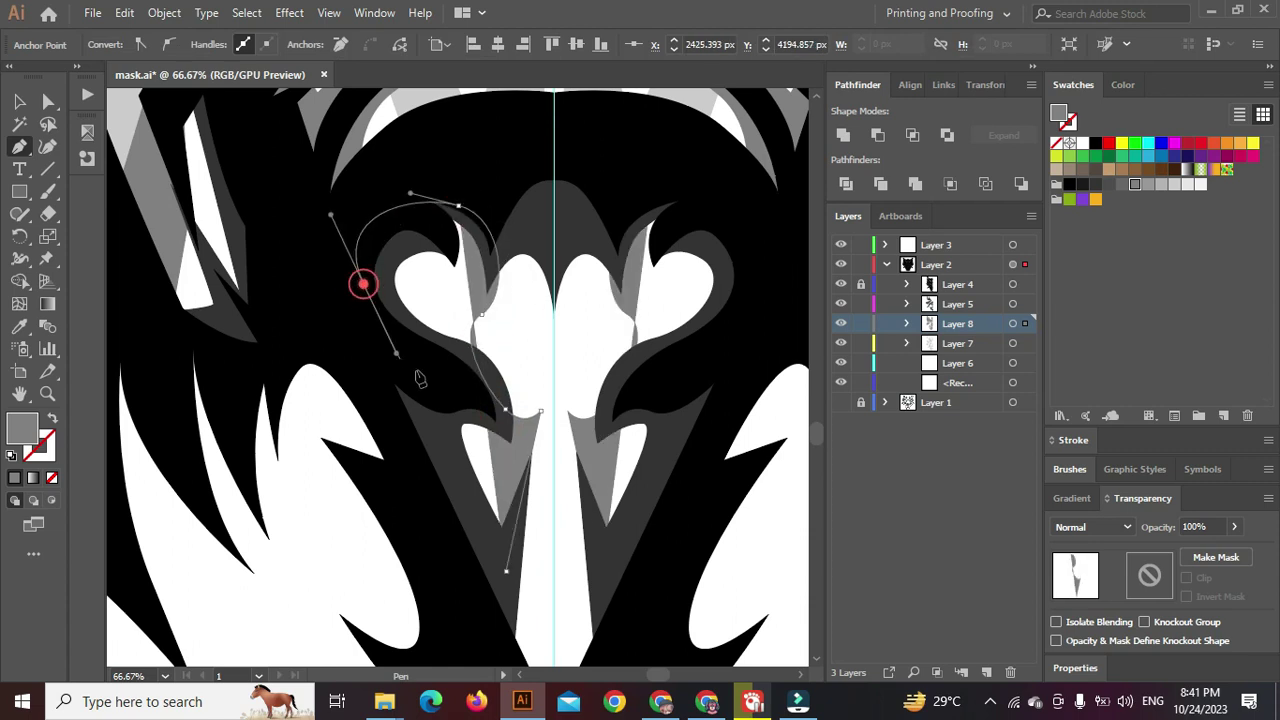
pyautogui.moveTo(480, 548); pyautogui.dragTo(490, 576)
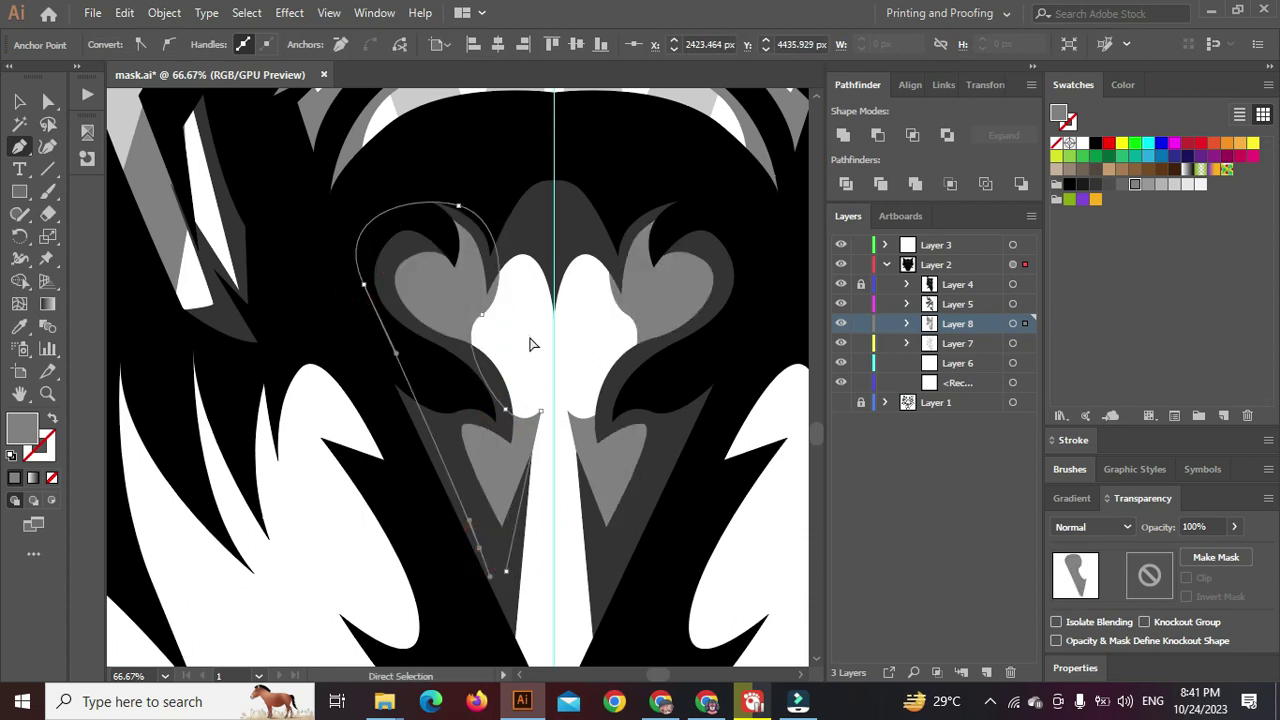
pyautogui.keyDown('ctrl'); pyautogui.click(530, 345); pyautogui.keyUp('ctrl')
# Pick up Layer 7's light grey fill and begin a Pen path shading the white left jaw sliver beside the mouth
pyautogui.scroll(-3, 530, 345)
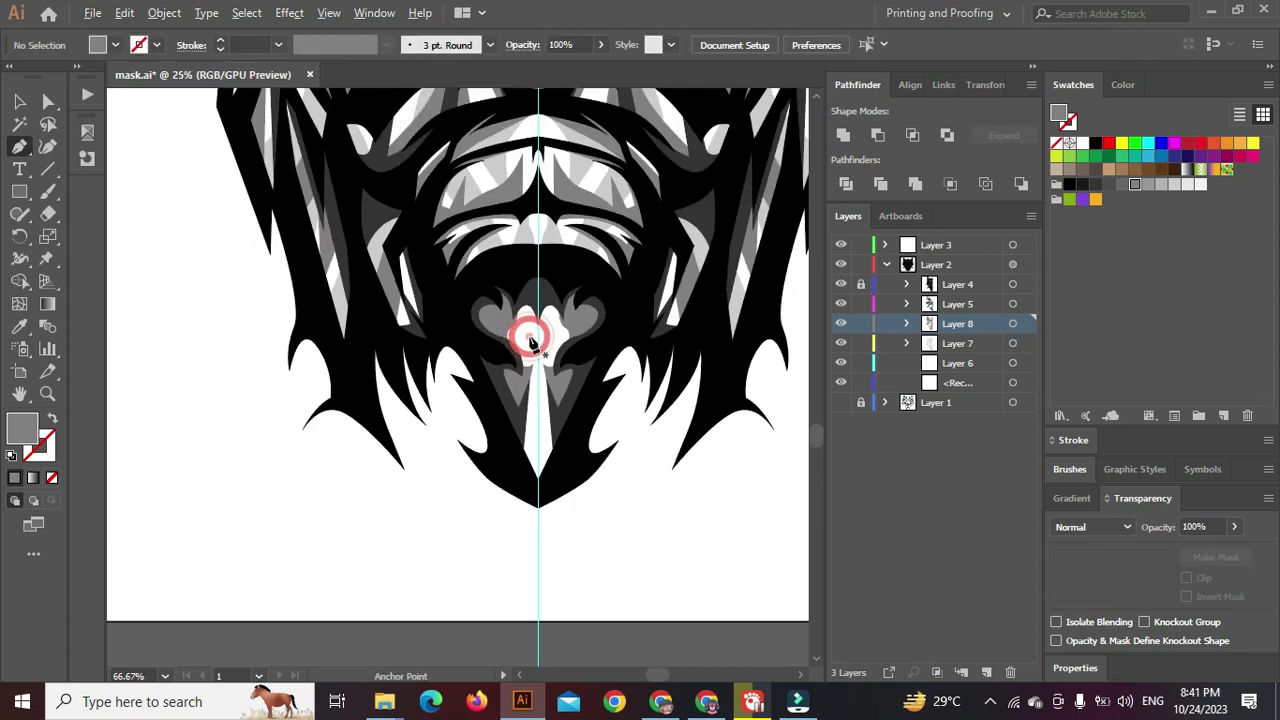
pyautogui.click(1012, 343)
pyautogui.keyDown('ctrl'); pyautogui.click(371, 502); pyautogui.keyUp('ctrl')
pyautogui.scroll(3, 371, 502)
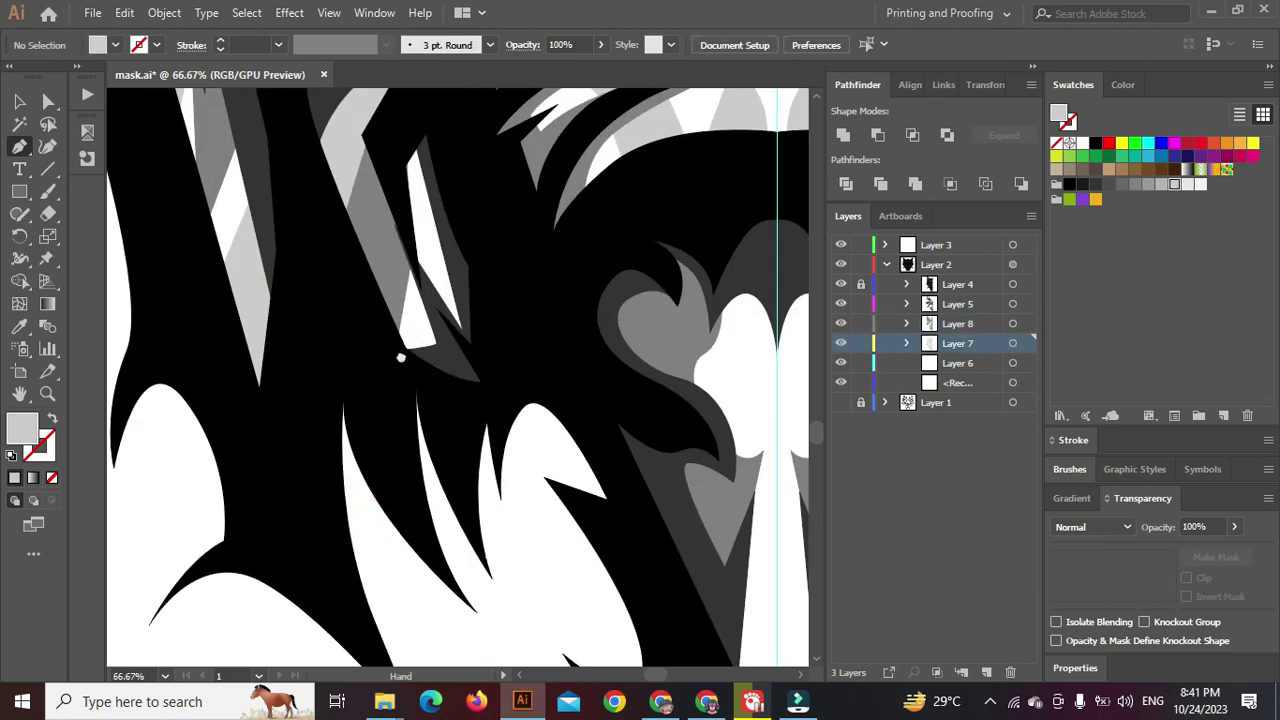
pyautogui.moveTo(401, 357); pyautogui.dragTo(345, 426)
pyautogui.scroll(-1, 330, 411)
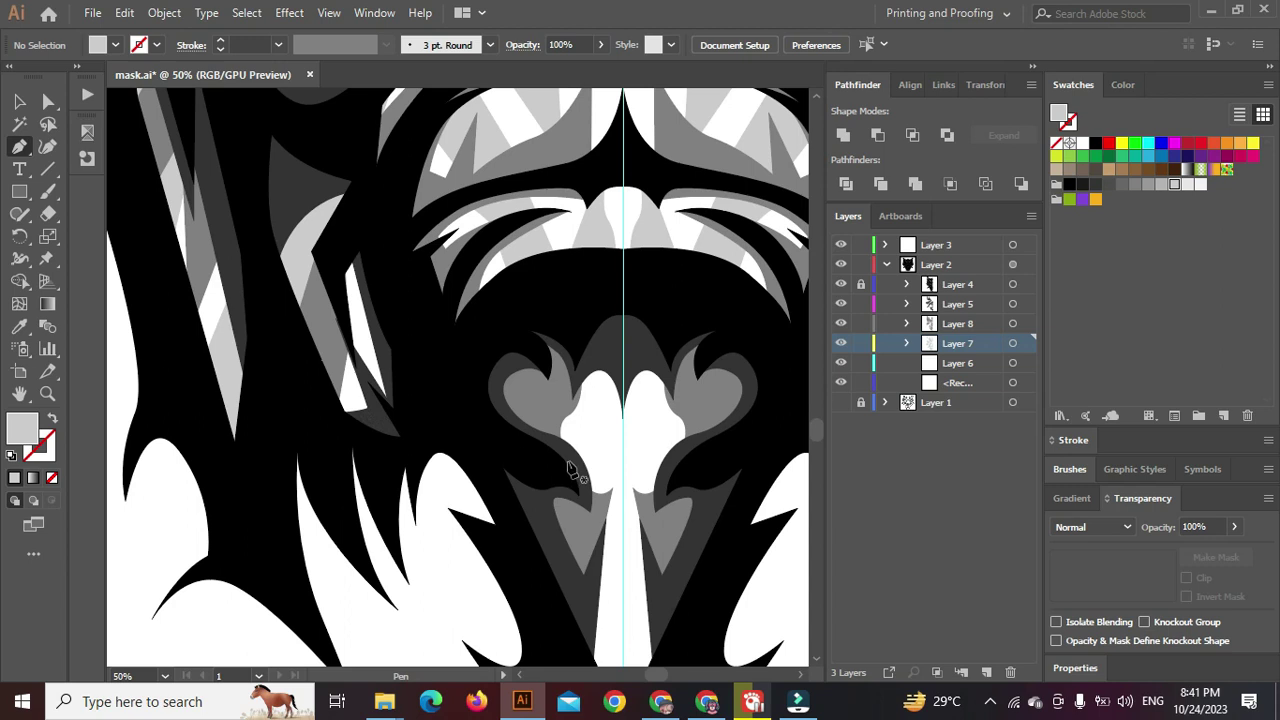
pyautogui.click(385, 417)
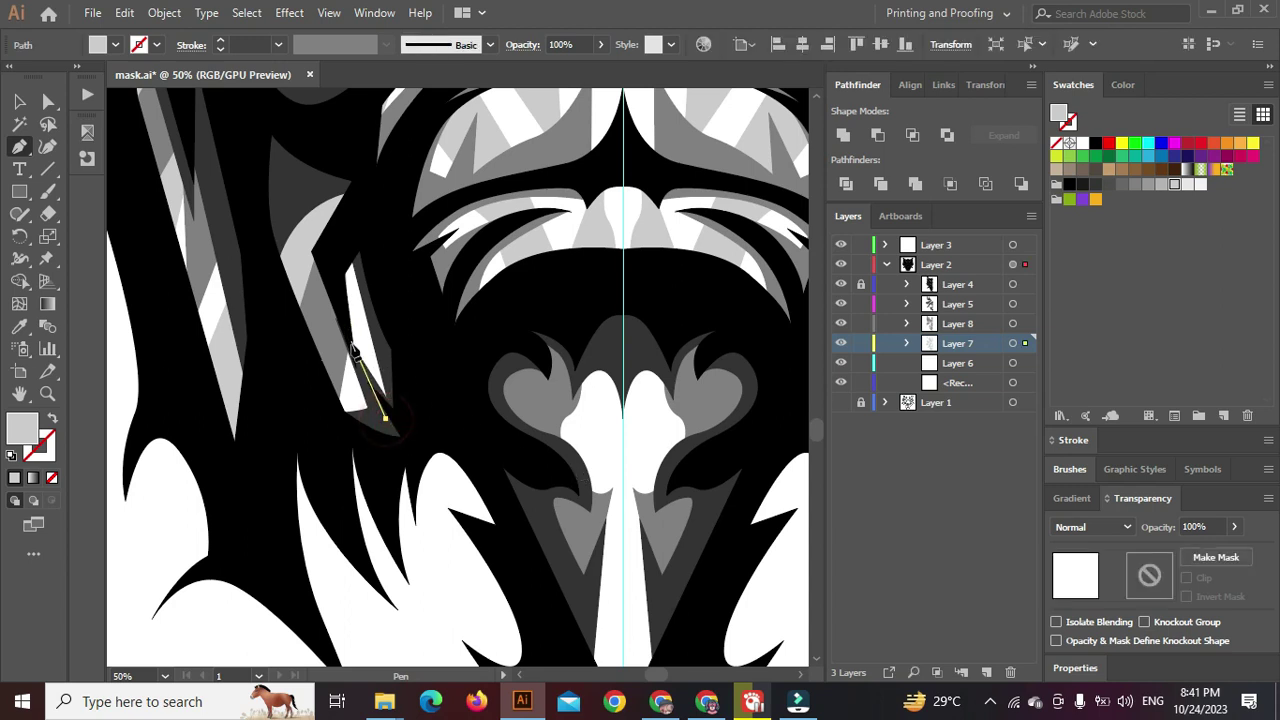
pyautogui.click(329, 258)
pyautogui.click(352, 240)
# Extend the light grey path down through the black left jaw to the center guide just below the white chin tip
pyautogui.moveTo(395, 263); pyautogui.dragTo(454, 385)
pyautogui.click(486, 433)
pyautogui.scroll(-3, 575, 535)
pyautogui.click(584, 532)
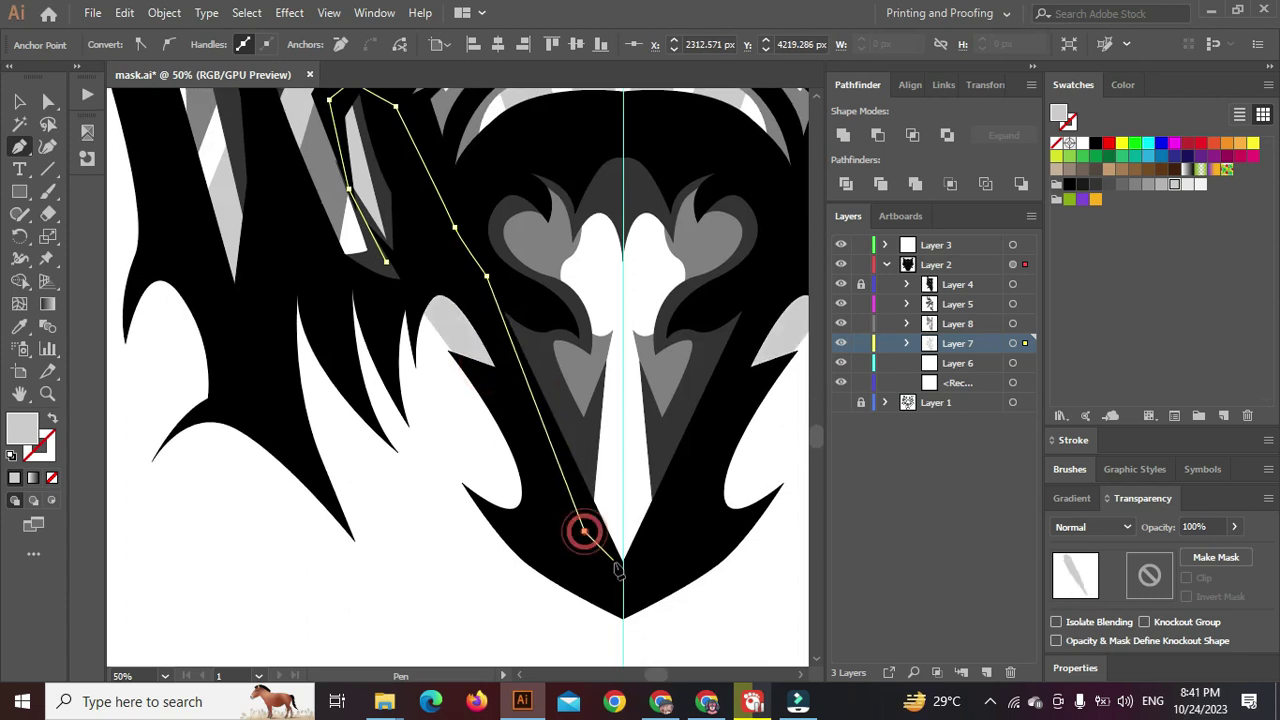
pyautogui.scroll(3, 617, 568)
pyautogui.click(631, 575)
pyautogui.scroll(3, 630, 568)
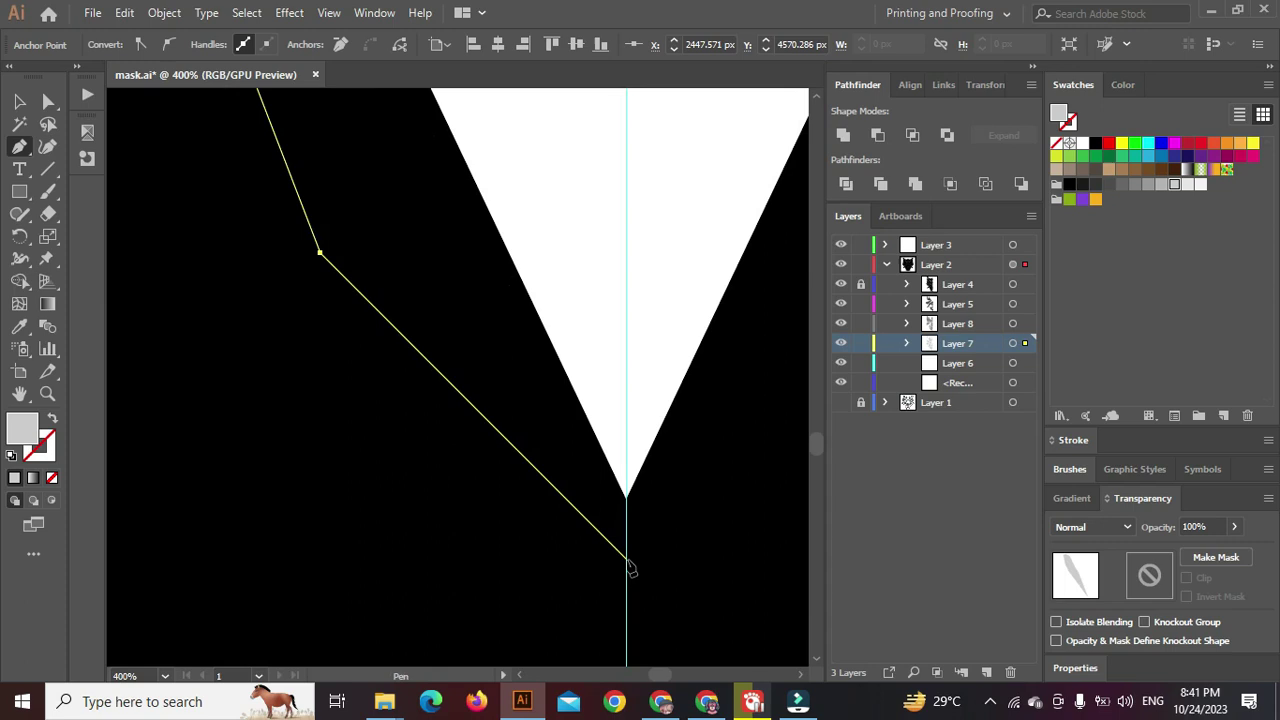
pyautogui.click(627, 558)
# Bring the light grey path up the center guide and zigzag it through the narrow white strip of the lower chin
pyautogui.scroll(-3, 627, 558)
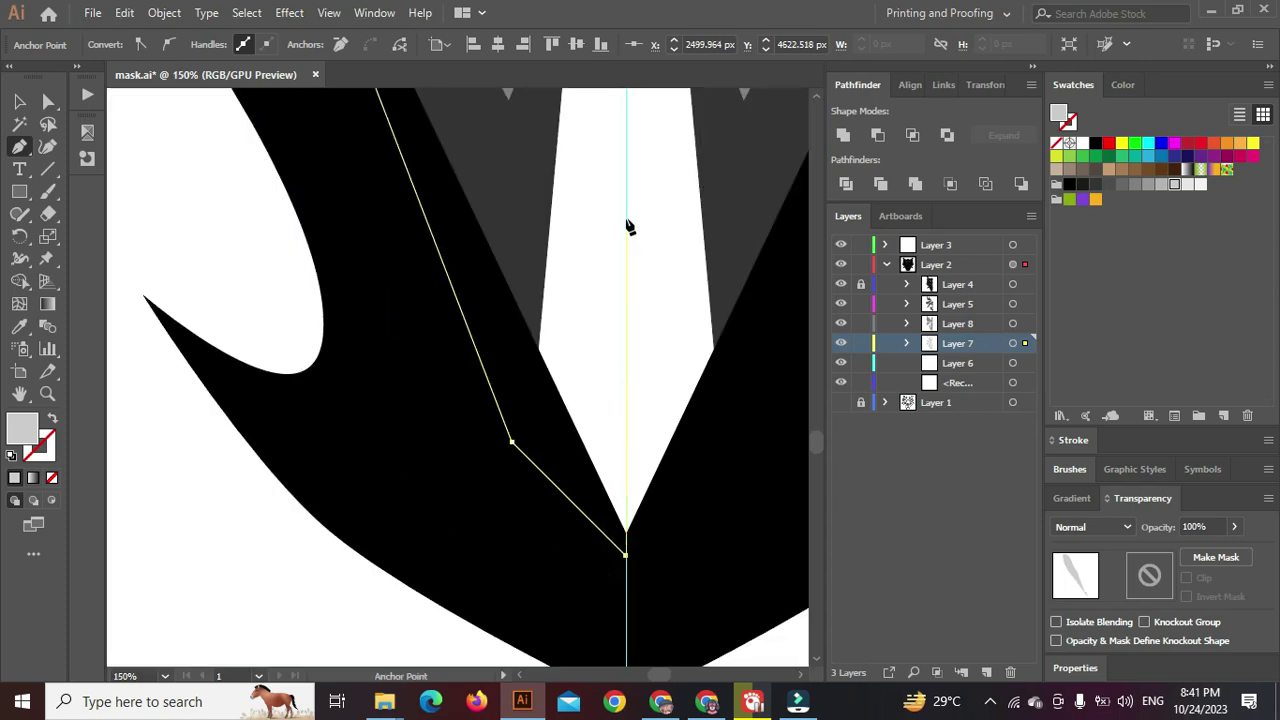
pyautogui.scroll(-3, 627, 224)
pyautogui.click(623, 233)
pyautogui.click(606, 312)
pyautogui.scroll(2, 600, 310)
pyautogui.click(594, 297)
pyautogui.click(606, 243)
# Curve the light grey path up the inner left side of the chin shape, round its upper bump, and back to the center guide
pyautogui.moveTo(603, 238); pyautogui.dragTo(627, 434)
pyautogui.moveTo(587, 327); pyautogui.dragTo(530, 288)
pyautogui.moveTo(601, 232); pyautogui.dragTo(628, 236)
pyautogui.scroll(2, 620, 280)
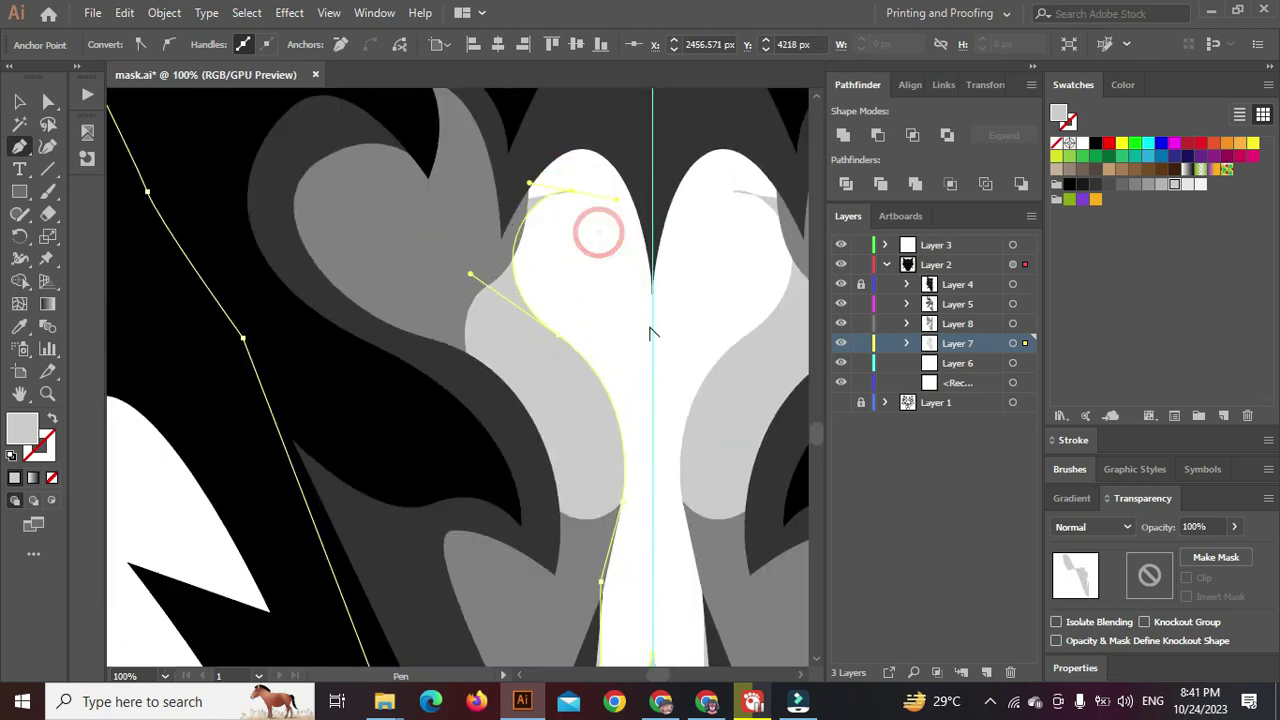
pyautogui.click(655, 388)
pyautogui.scroll(2, 655, 388)
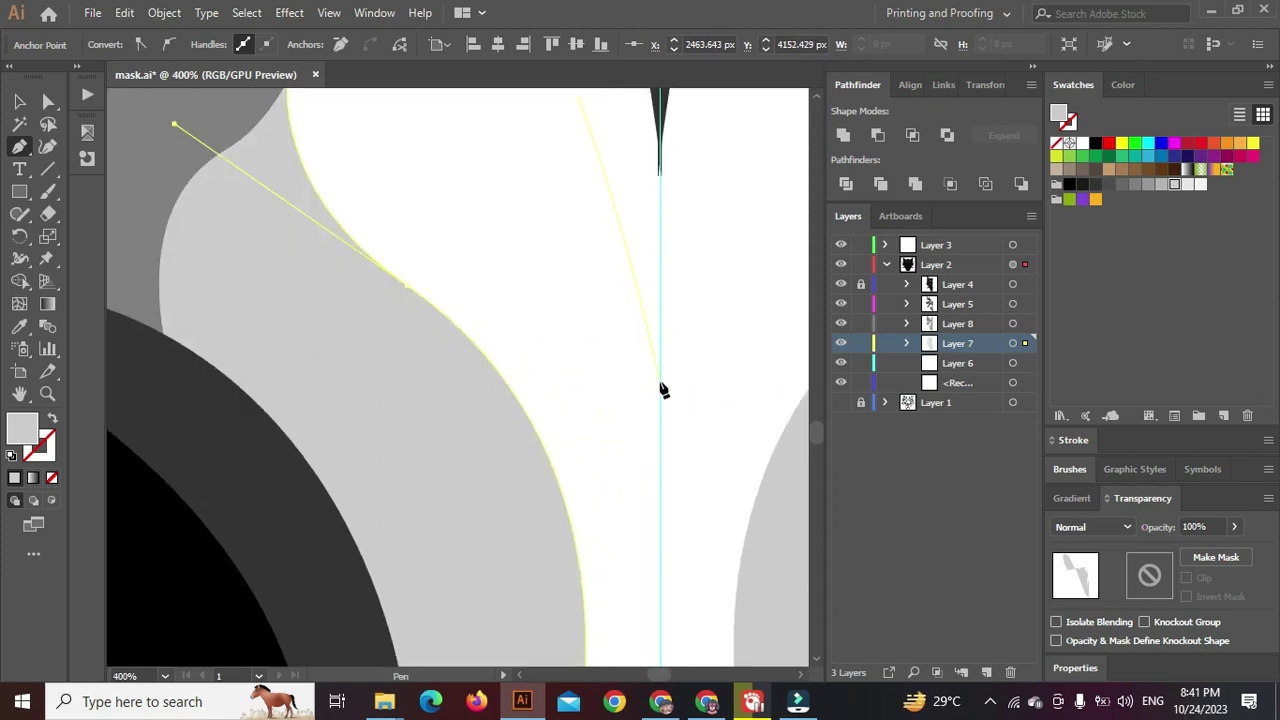
# Run the light grey path up the center guide and through the black area back to the left jaw sliver, close it, and deselect it
pyautogui.scroll(-6, 659, 388)
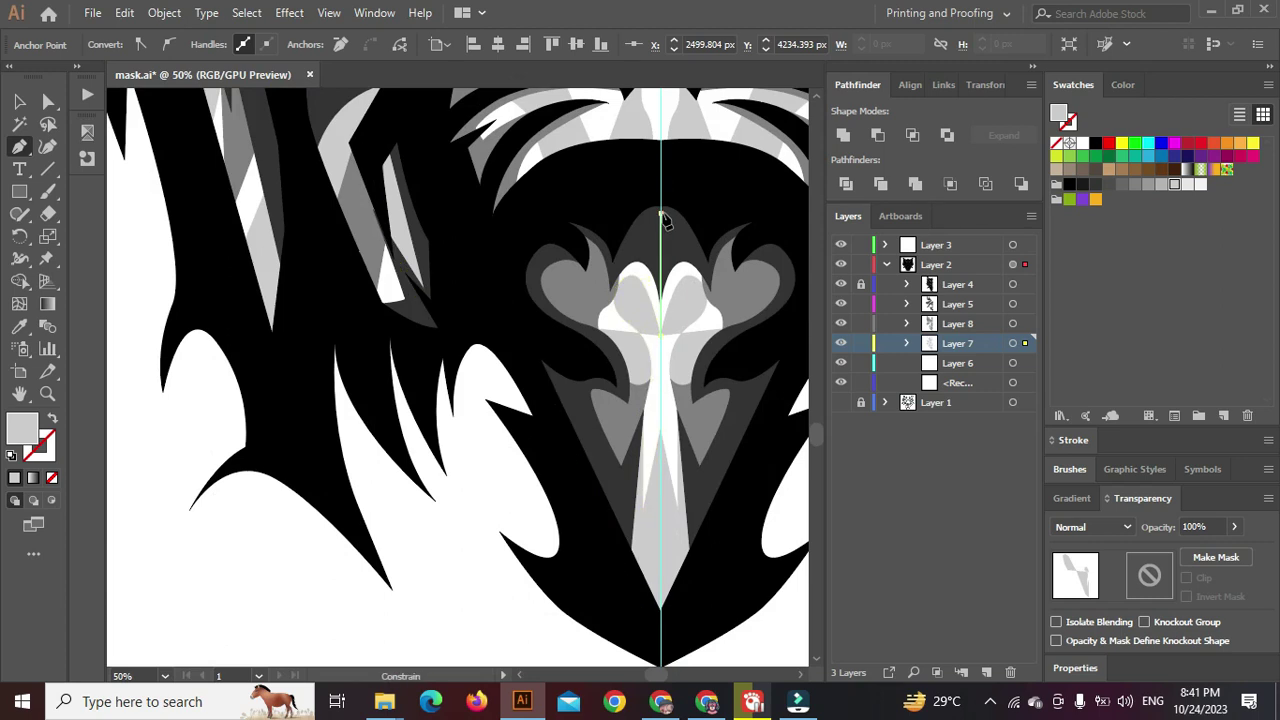
pyautogui.moveTo(574, 198); pyautogui.dragTo(555, 198)
pyautogui.moveTo(444, 302); pyautogui.dragTo(442, 318)
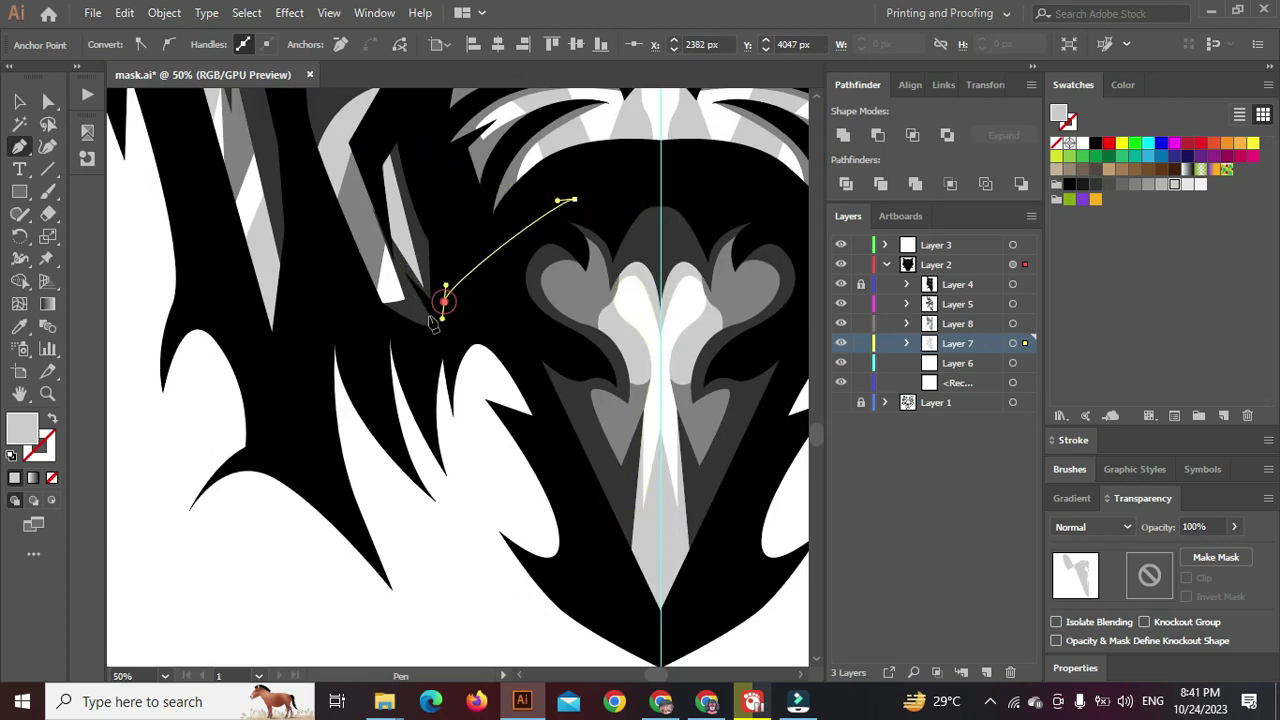
pyautogui.click(423, 310)
pyautogui.scroll(-2, 428, 318)
pyautogui.keyDown('ctrl'); pyautogui.click(441, 464); pyautogui.keyUp('ctrl')
pyautogui.scroll(-2, 441, 464)
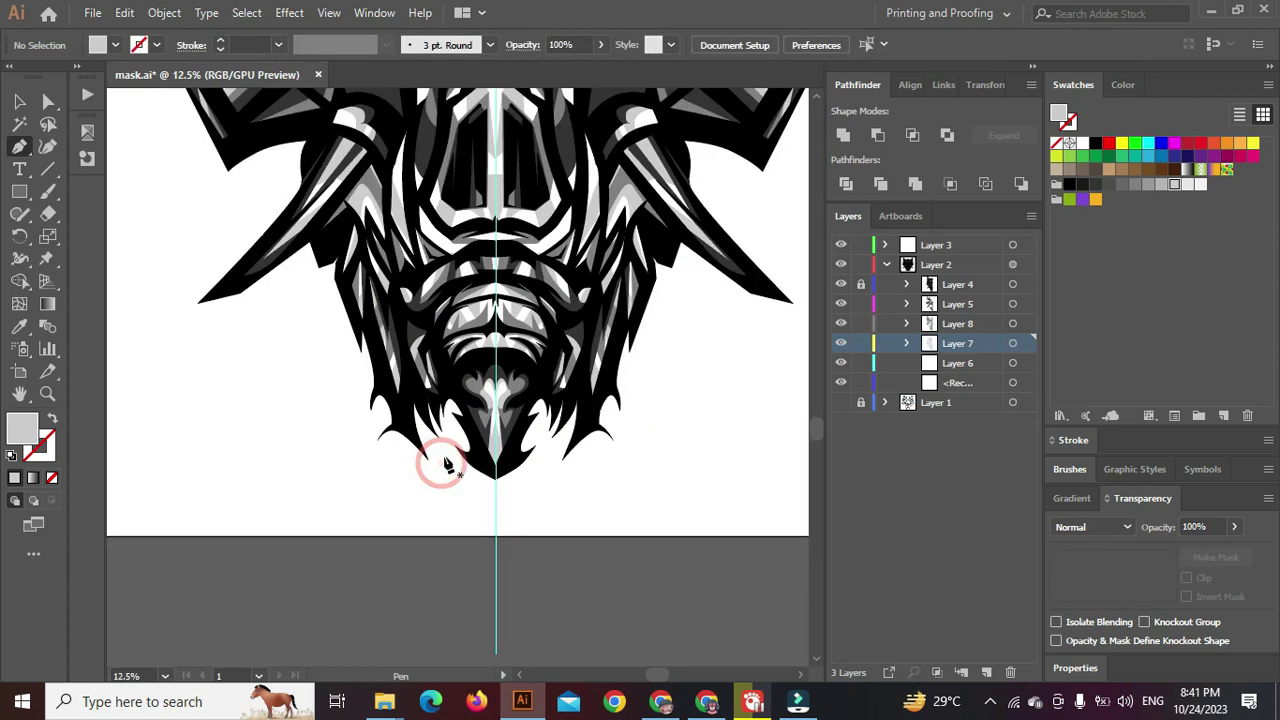
# Add two new sublayers directly above Layer 6 and below Layer 7, inside Layer 2
pyautogui.scroll(1, 450, 456)
pyautogui.scroll(5, 452, 459)
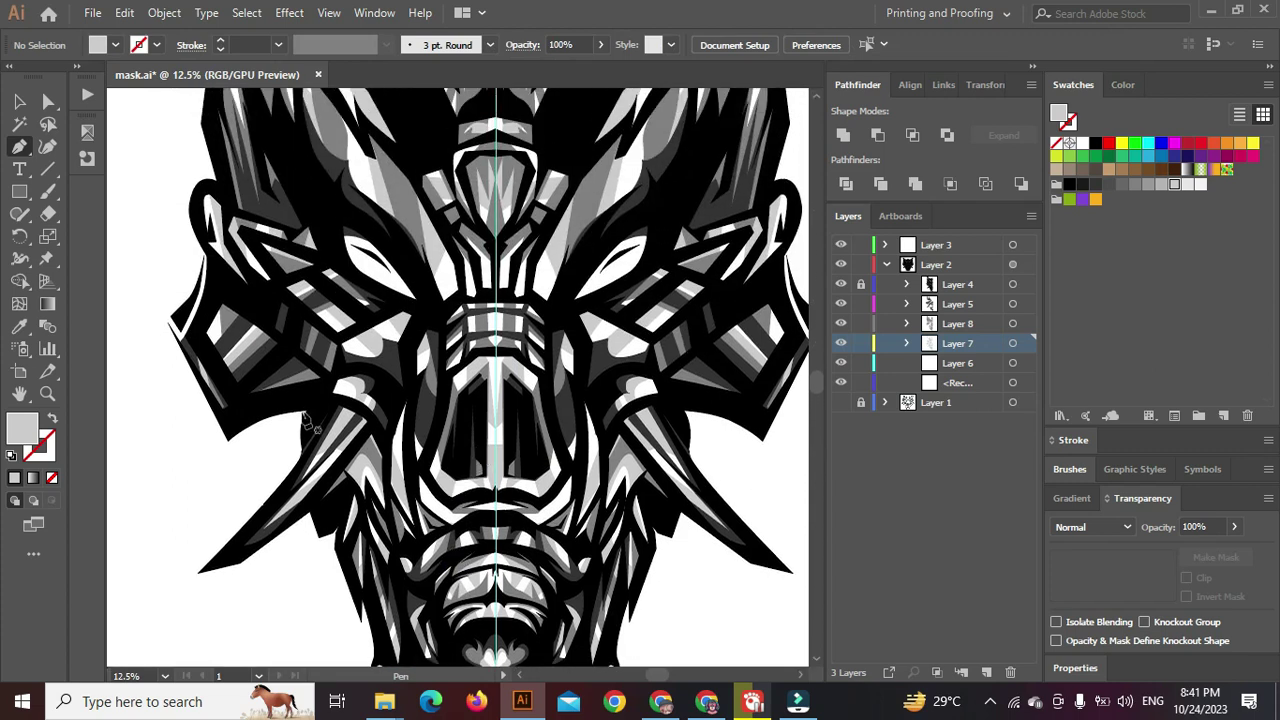
pyautogui.click(941, 365)
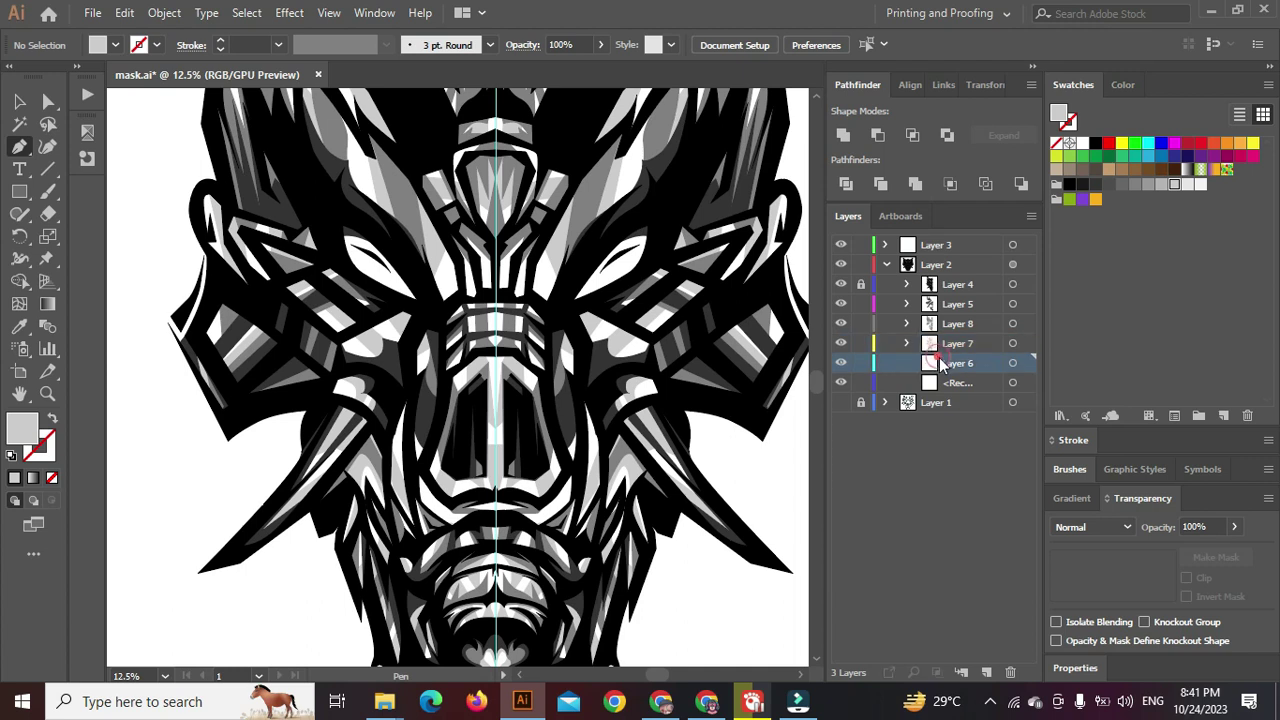
pyautogui.click(986, 672)
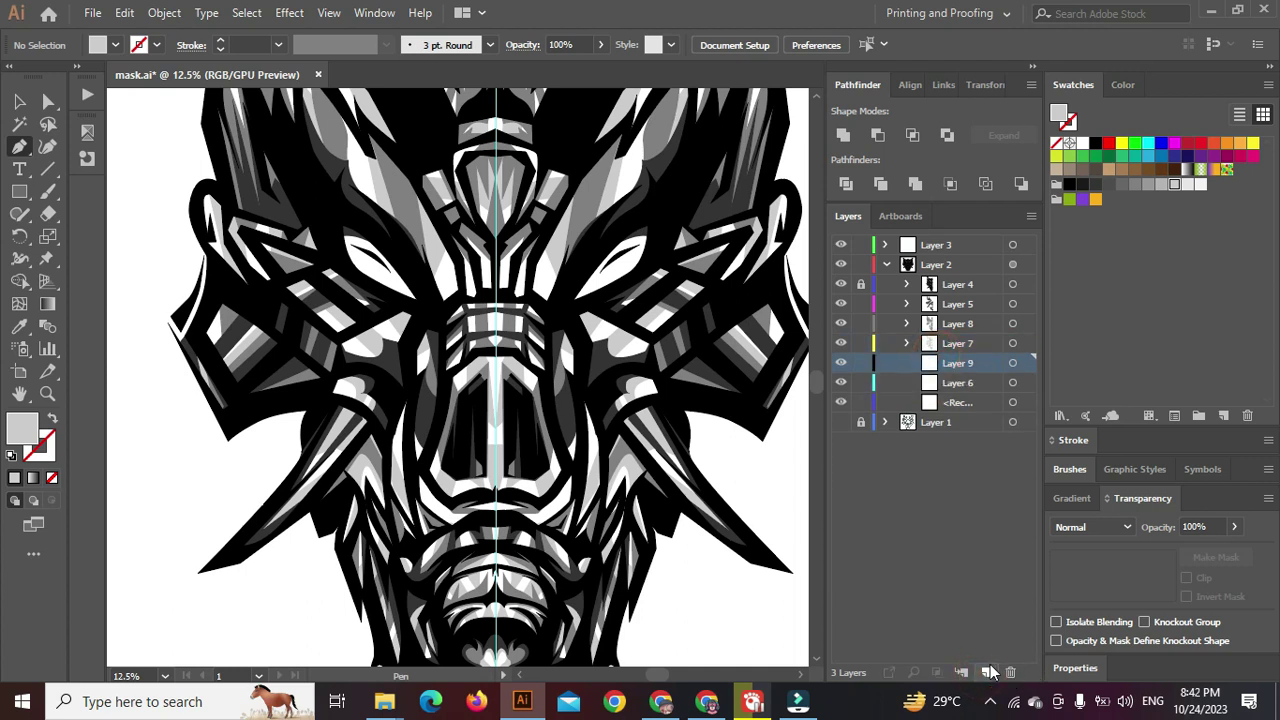
pyautogui.click(988, 672)
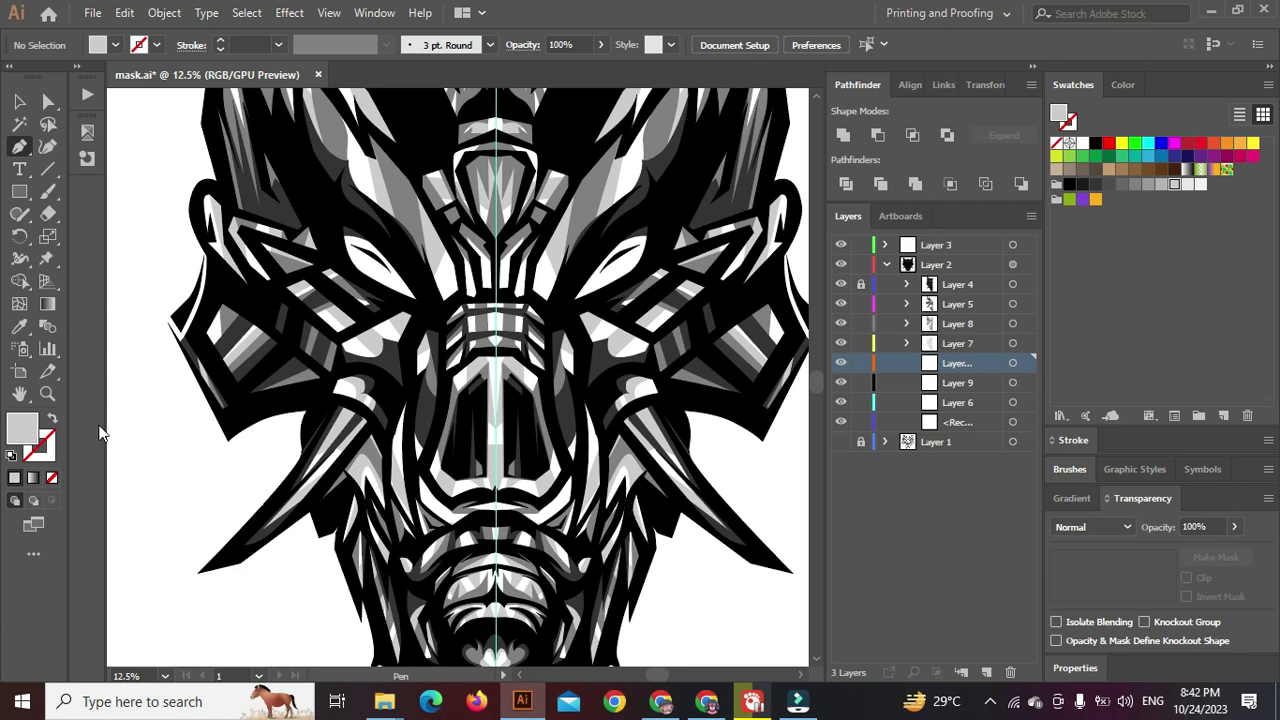
# Set the fill colour to dark maroon #47031F
pyautogui.doubleClick(22, 428)
pyautogui.moveTo(549, 268); pyautogui.dragTo(547, 229)
pyautogui.moveTo(486, 320); pyautogui.dragTo(514, 386)
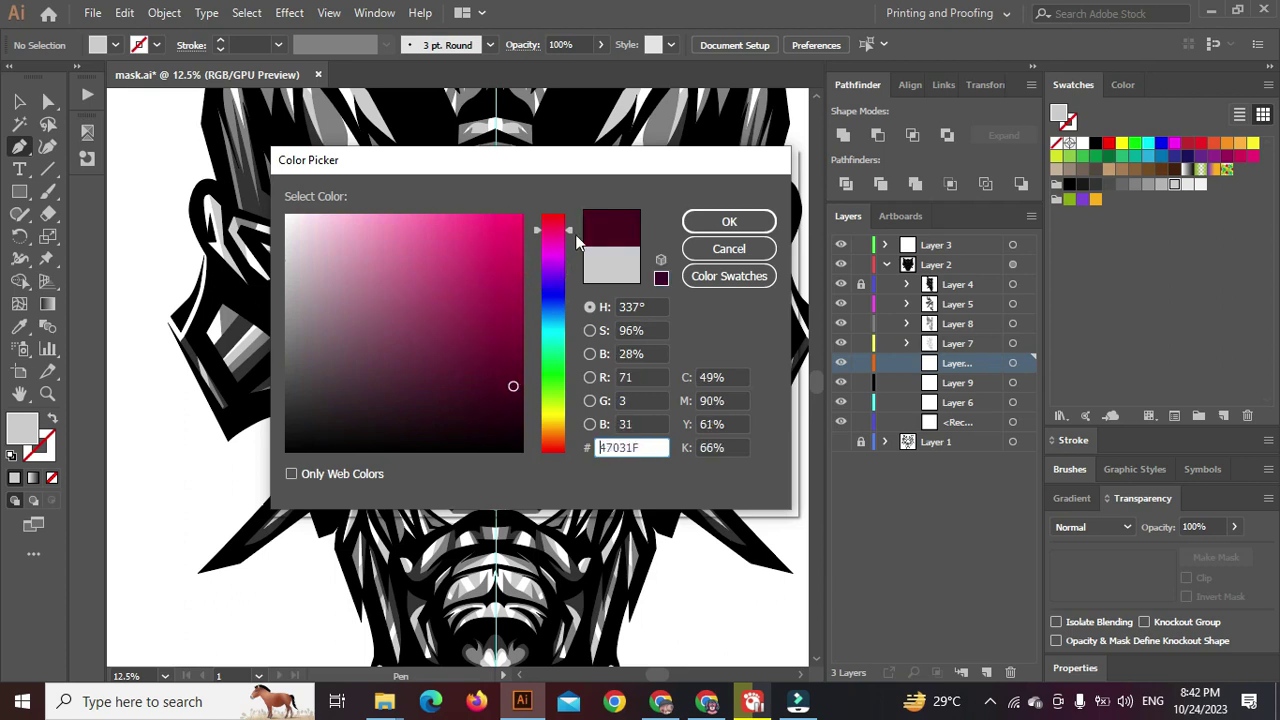
pyautogui.click(729, 221)
# Start a curved maroon path in the white of the left eye from the pupil's inner tip toward the outer edge, undoing the last misplaced anchor
pyautogui.scroll(3, 320, 335)
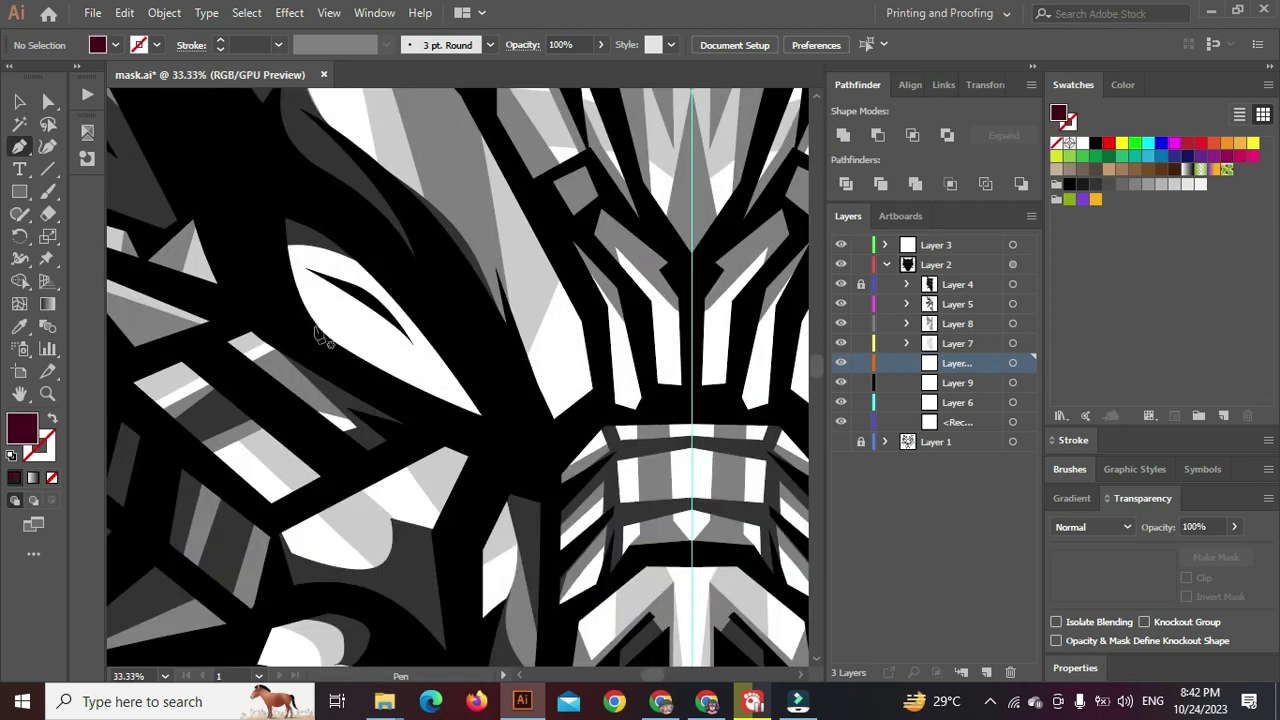
pyautogui.click(413, 349)
pyautogui.moveTo(337, 309); pyautogui.dragTo(303, 241)
pyautogui.scroll(1, 283, 303)
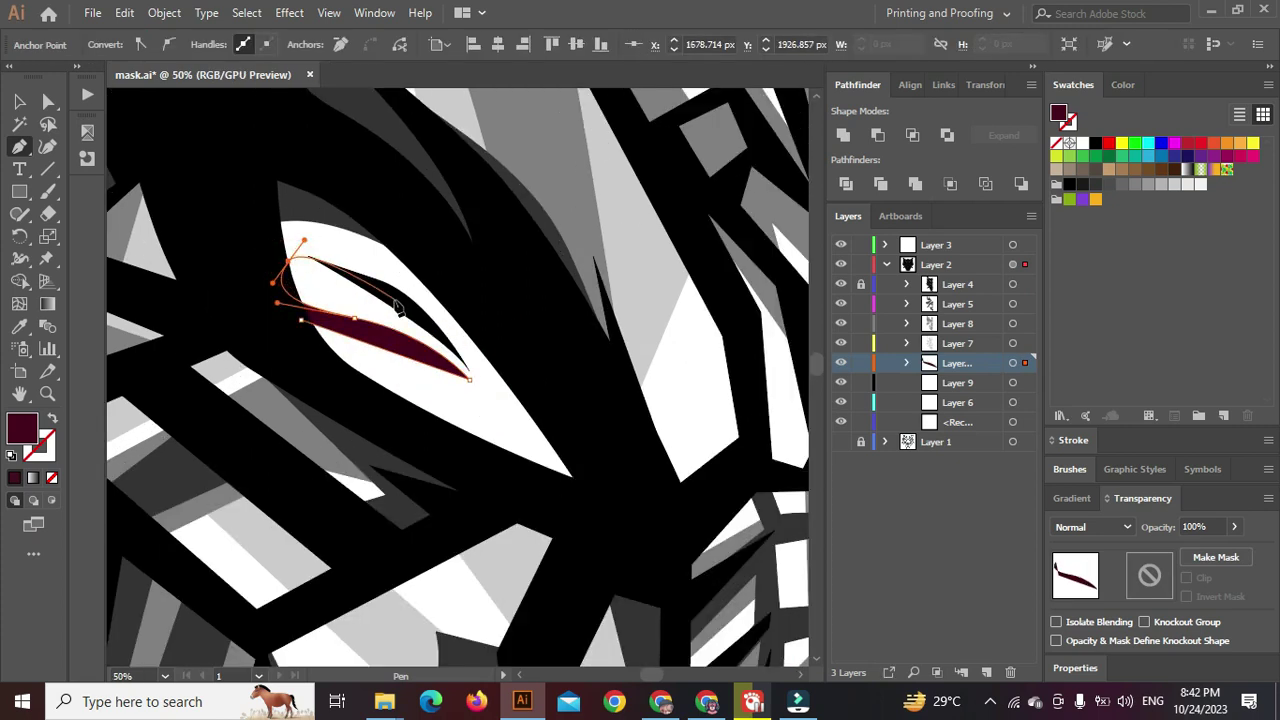
pyautogui.hotkey('ctrl', 'z')
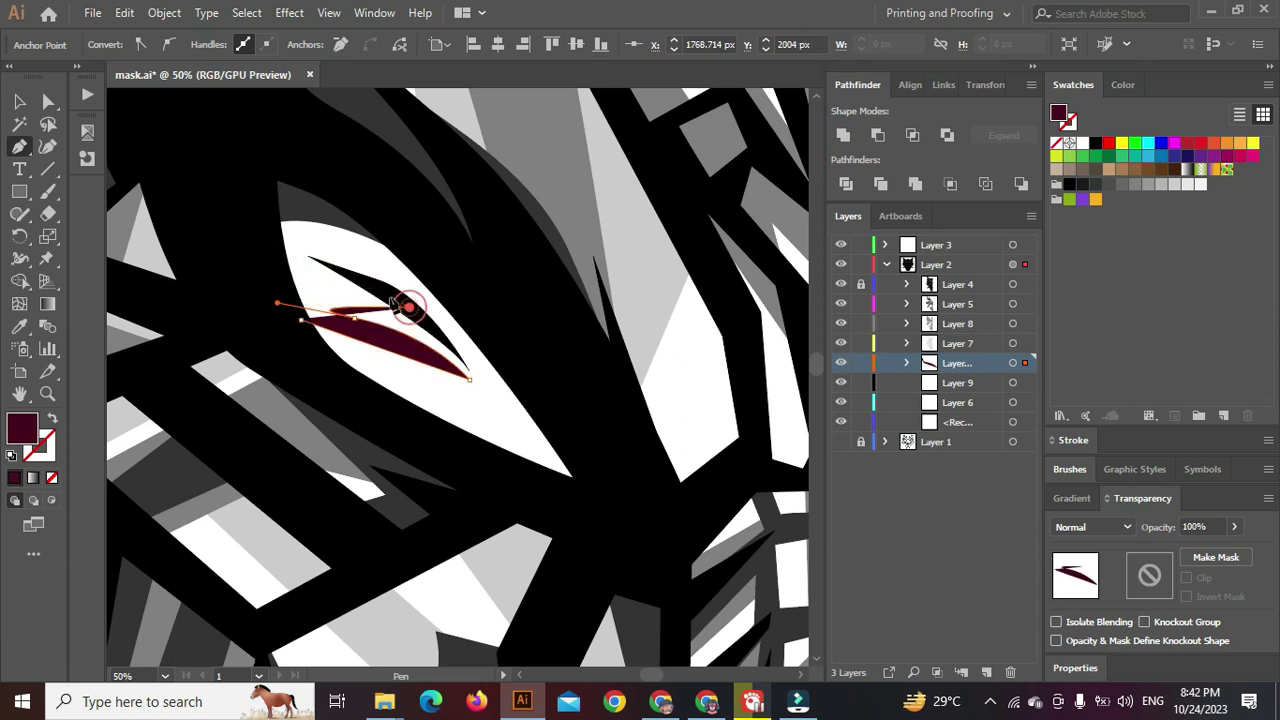
# Complete the dark maroon shading shape around the rim of the mask's left eye with the Pen tool and refine its curve
pyautogui.moveTo(376, 287); pyautogui.dragTo(422, 314)
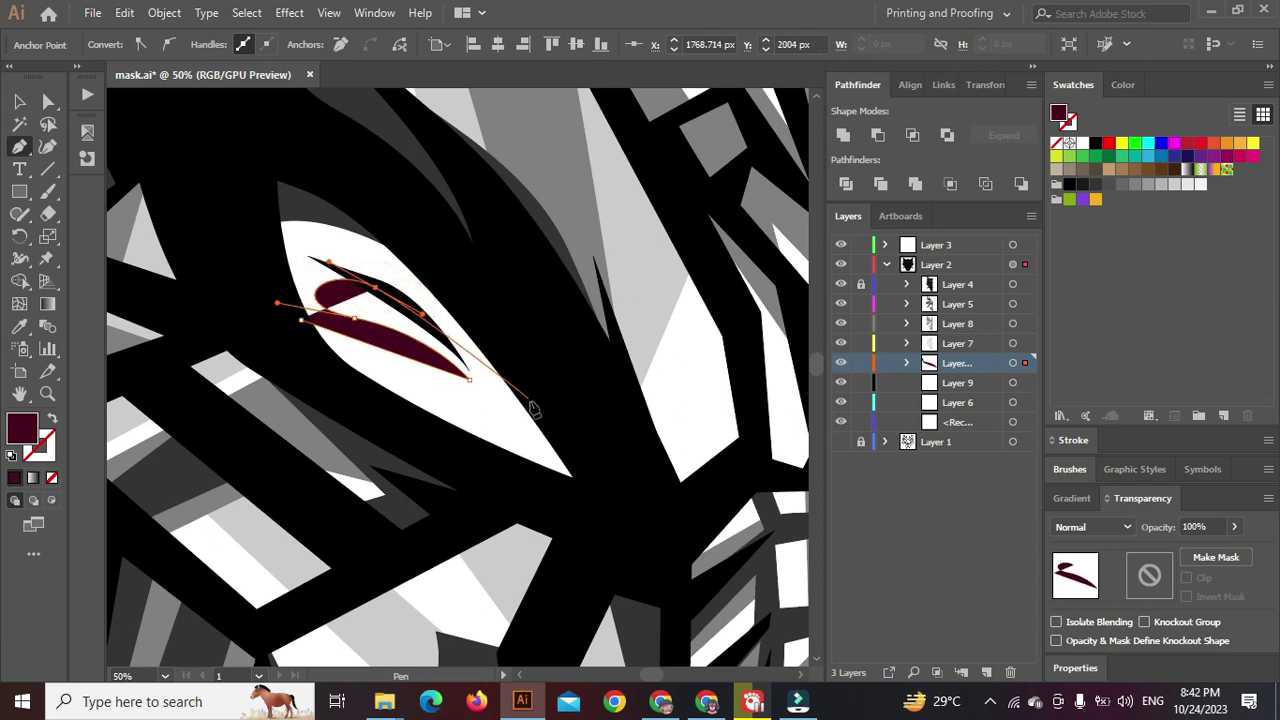
pyautogui.moveTo(530, 405); pyautogui.dragTo(508, 443)
pyautogui.moveTo(412, 421); pyautogui.dragTo(348, 402)
pyautogui.moveTo(561, 498); pyautogui.dragTo(578, 491)
pyautogui.moveTo(585, 435); pyautogui.dragTo(534, 349)
pyautogui.moveTo(458, 273); pyautogui.dragTo(414, 239)
pyautogui.moveTo(334, 197); pyautogui.dragTo(247, 240)
pyautogui.moveTo(299, 319); pyautogui.dragTo(345, 352)
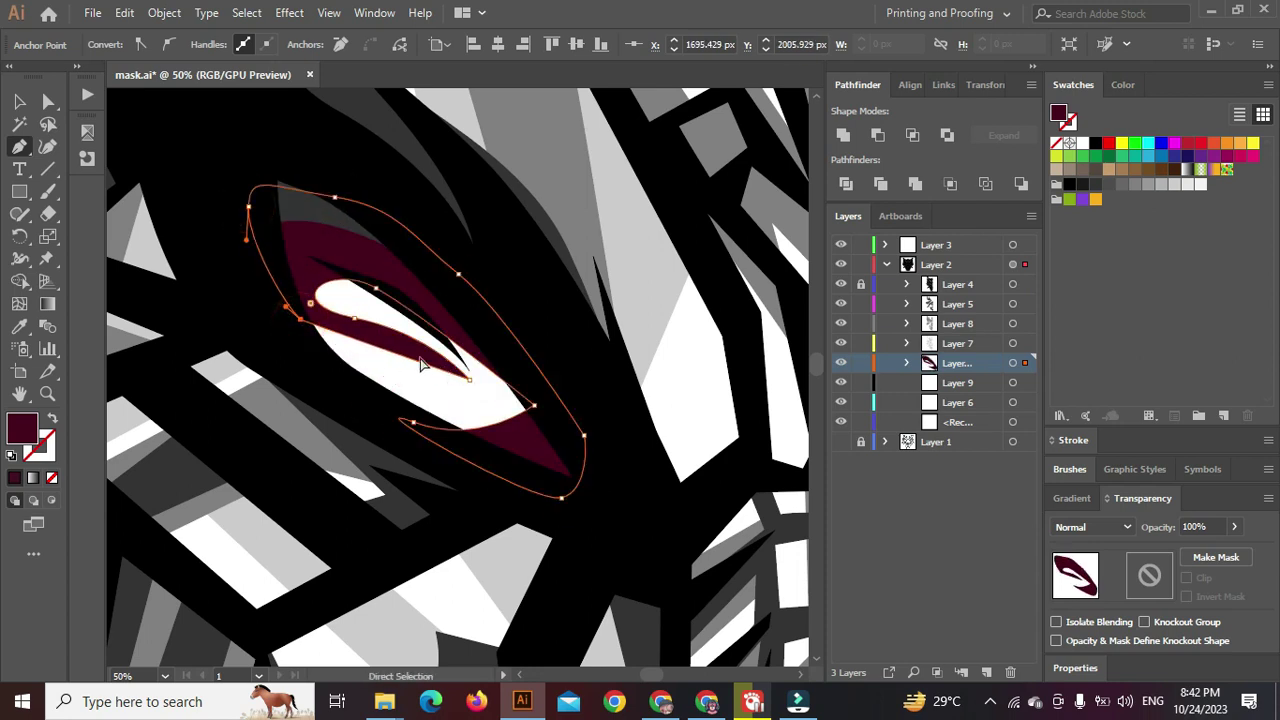
pyautogui.moveTo(434, 342); pyautogui.dragTo(424, 378)
pyautogui.scroll(-4, 430, 375)
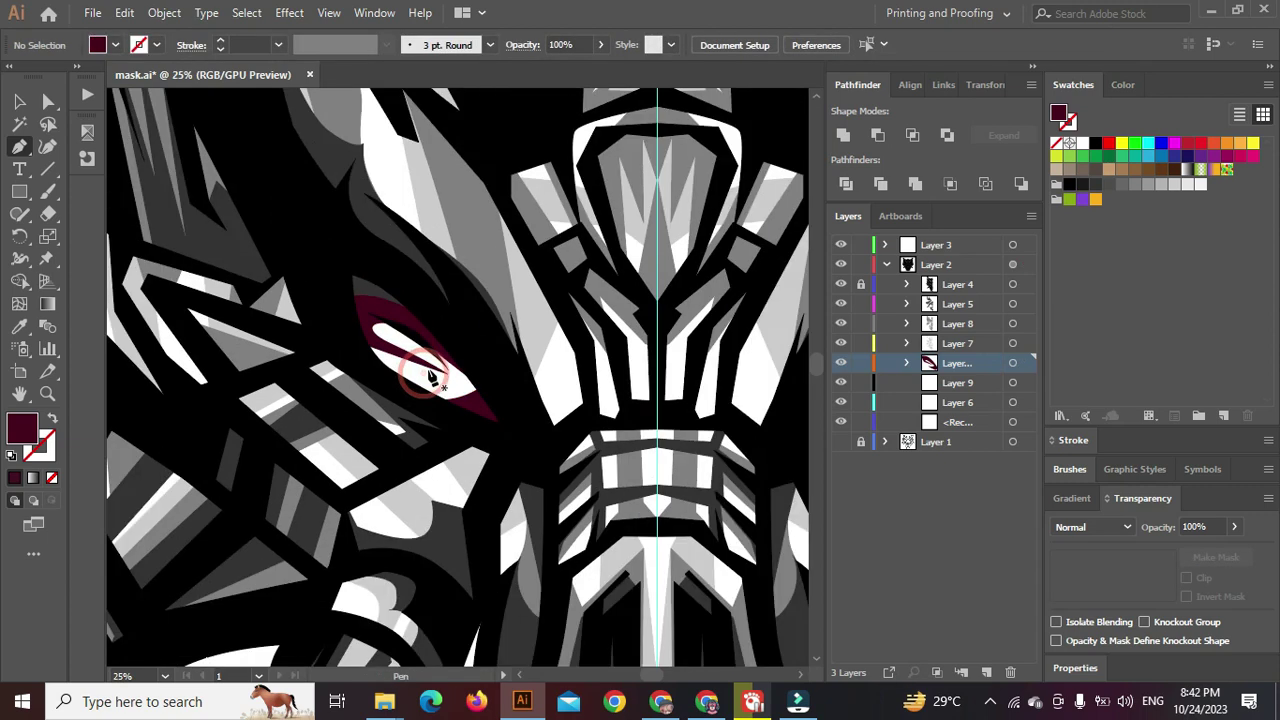
pyautogui.scroll(2, 413, 388)
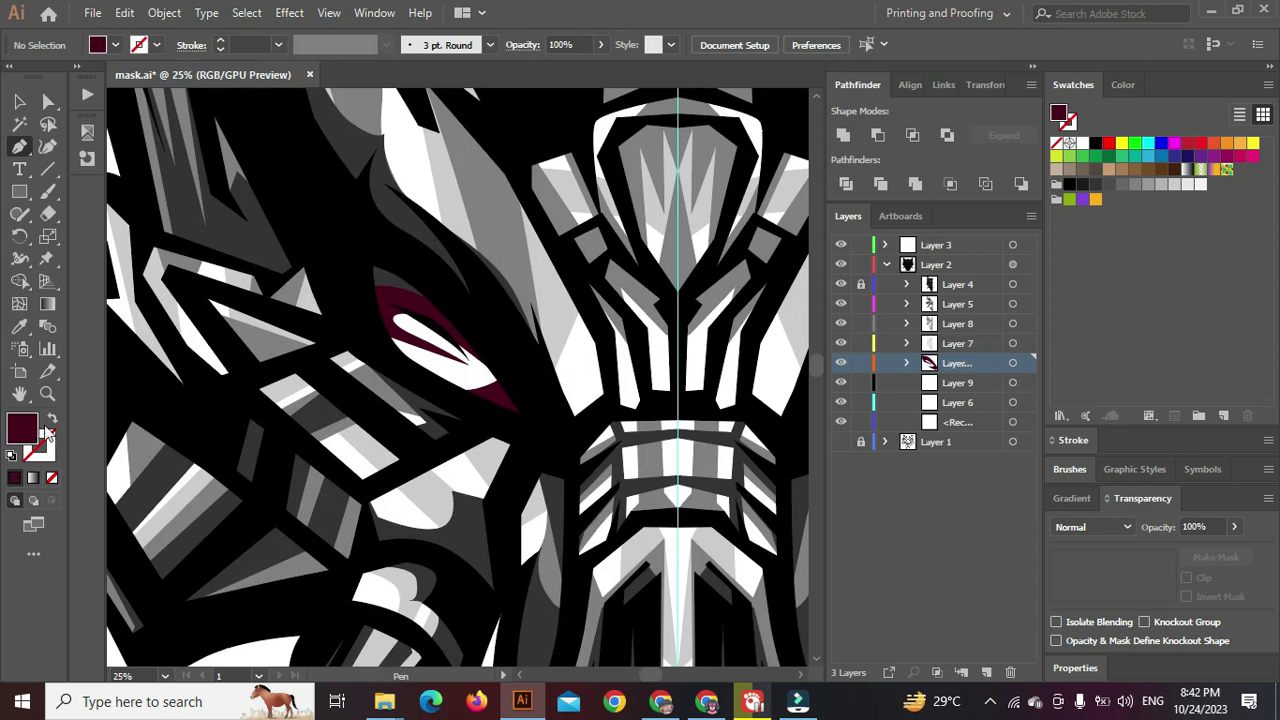
# Make Layer 9 the active layer and set the fill colour to 82003B
pyautogui.doubleClick(44, 427)
pyautogui.click(728, 257)
pyautogui.click(948, 386)
pyautogui.doubleClick(28, 438)
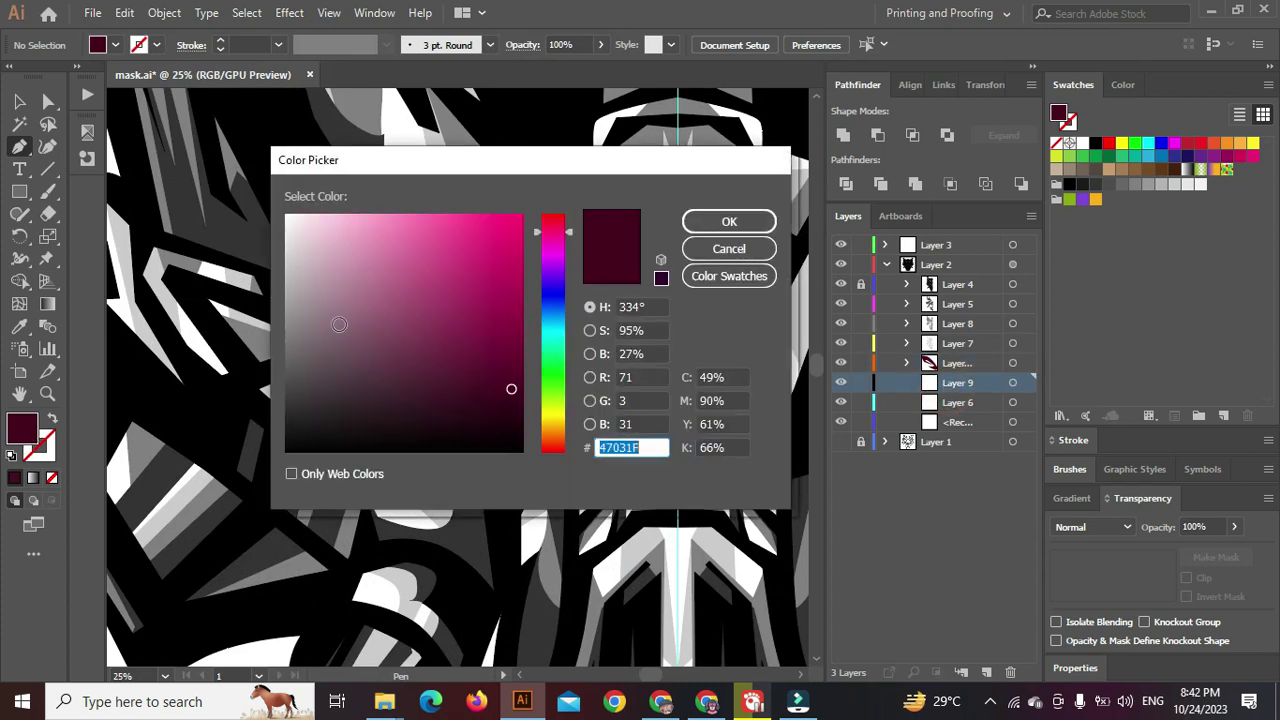
pyautogui.moveTo(512, 388); pyautogui.dragTo(527, 329)
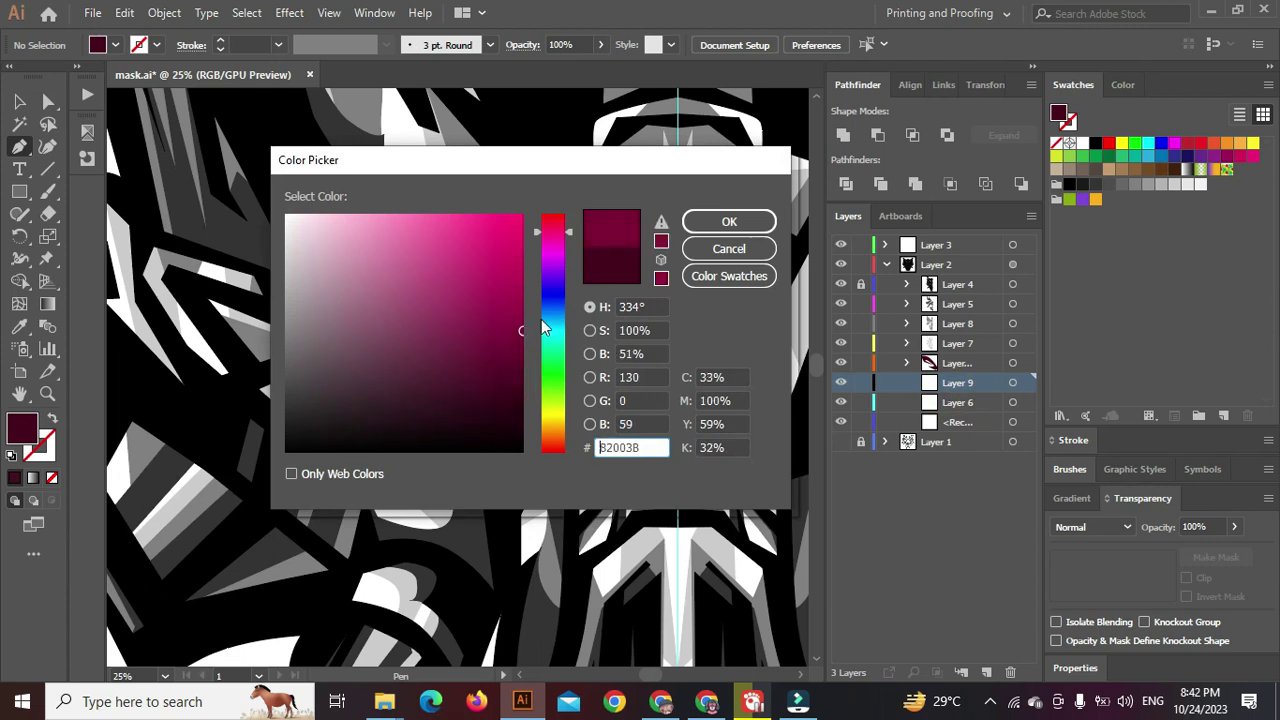
pyautogui.click(729, 221)
pyautogui.scroll(3, 467, 355)
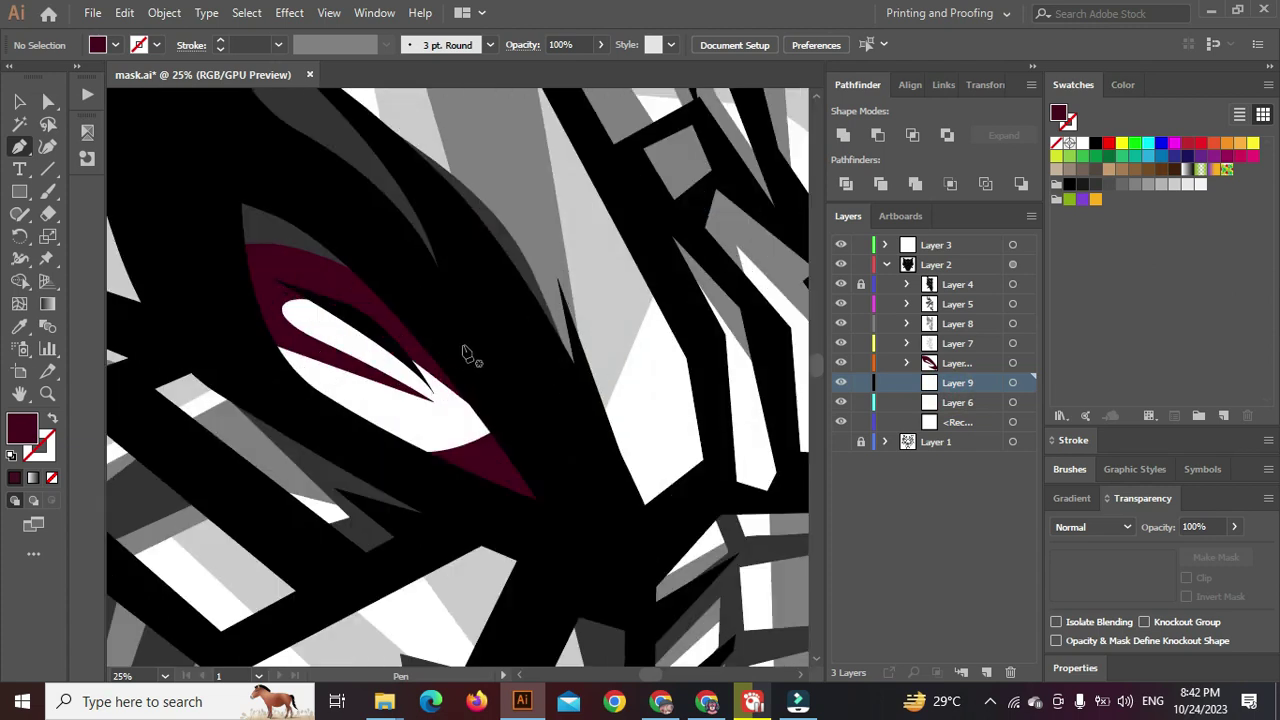
# Draw a closed crimson shading shape inside the left eye on Layer 9 with the Pen tool
pyautogui.moveTo(299, 404); pyautogui.dragTo(289, 405)
pyautogui.click(268, 372)
pyautogui.moveTo(358, 330); pyautogui.dragTo(383, 303)
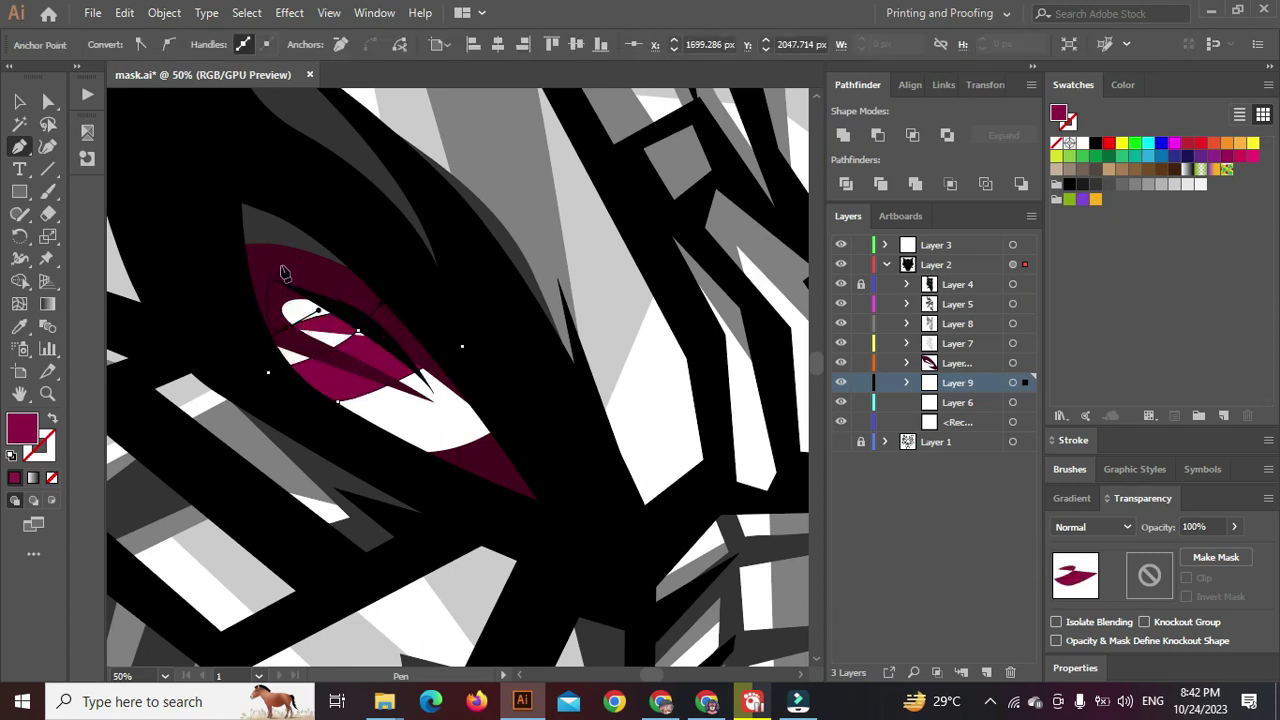
pyautogui.moveTo(273, 268); pyautogui.dragTo(318, 253)
pyautogui.click(492, 363)
pyautogui.click(389, 440)
pyautogui.click(438, 465)
pyautogui.click(517, 460)
pyautogui.click(462, 347)
pyautogui.keyDown('ctrl'); pyautogui.click(380, 414); pyautogui.keyUp('ctrl')
pyautogui.scroll(-5, 414, 410)
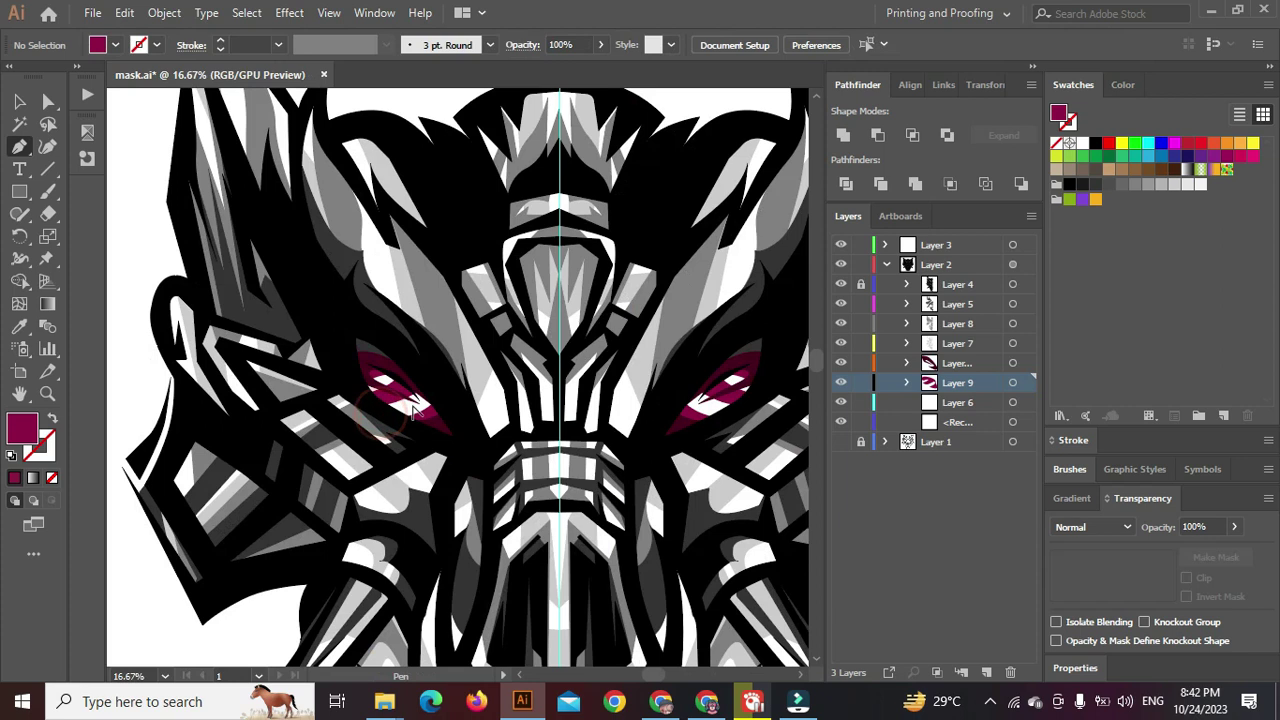
pyautogui.scroll(5, 396, 474)
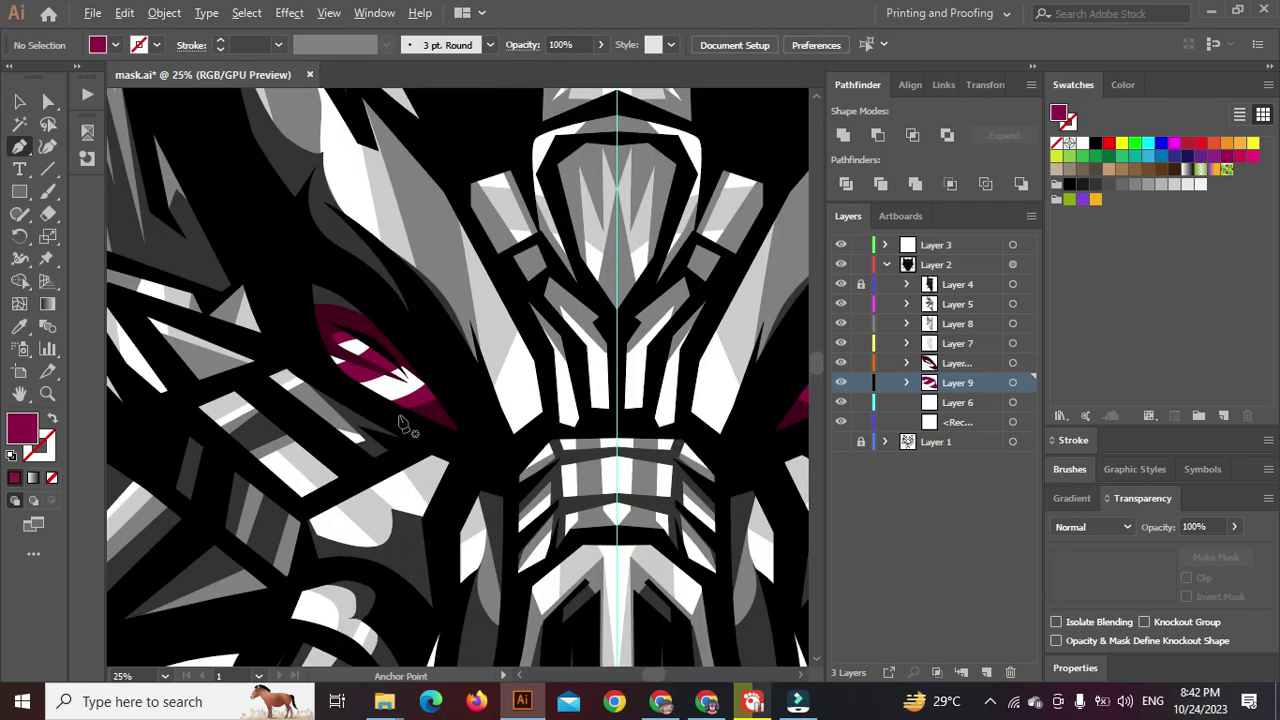
# Recolour the crimson shape inside the left eye to DB0932
pyautogui.keyDown('ctrl'); pyautogui.click(368, 362); pyautogui.keyUp('ctrl')
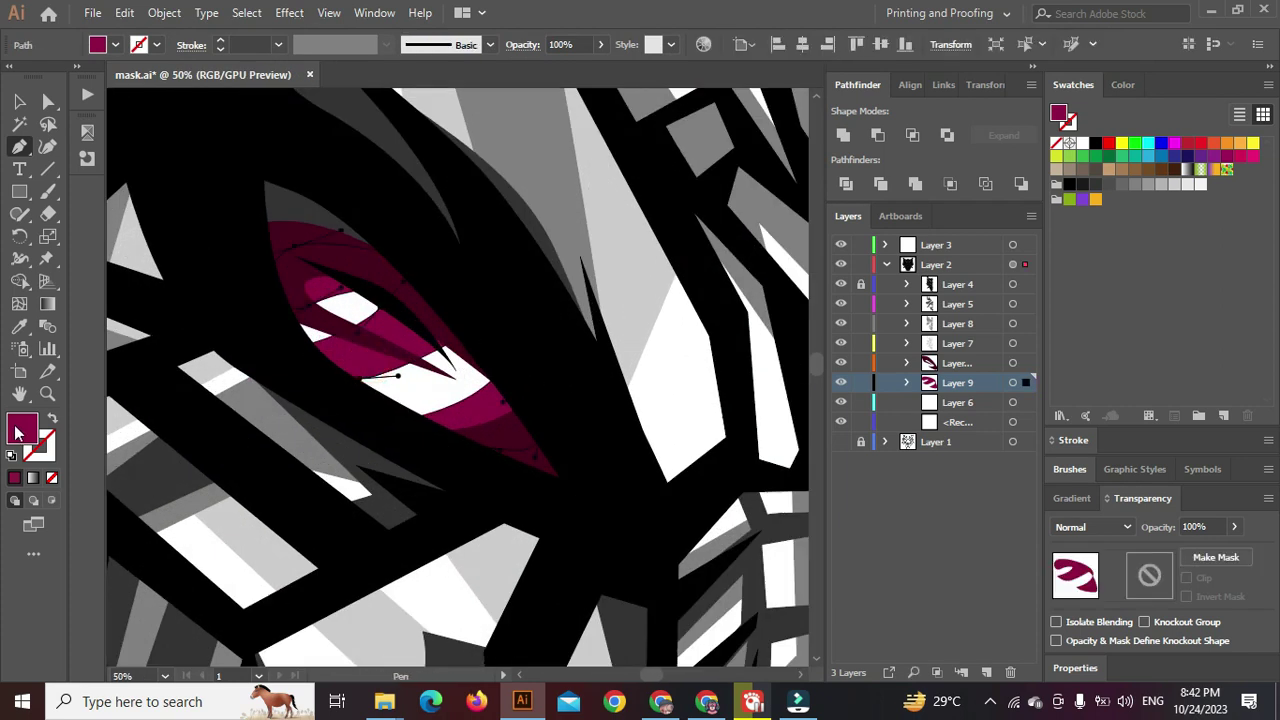
pyautogui.doubleClick(17, 432)
pyautogui.moveTo(496, 324); pyautogui.dragTo(512, 253)
pyautogui.click(563, 222)
pyautogui.click(729, 221)
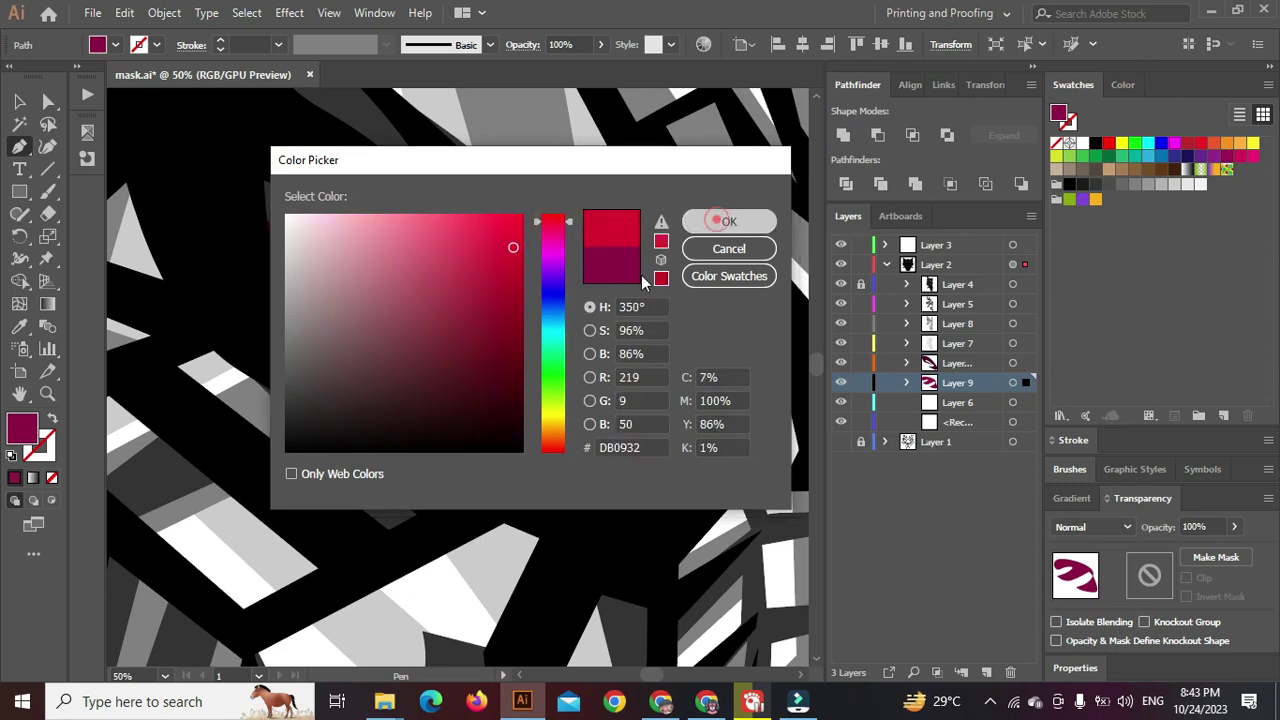
pyautogui.scroll(-5, 541, 340)
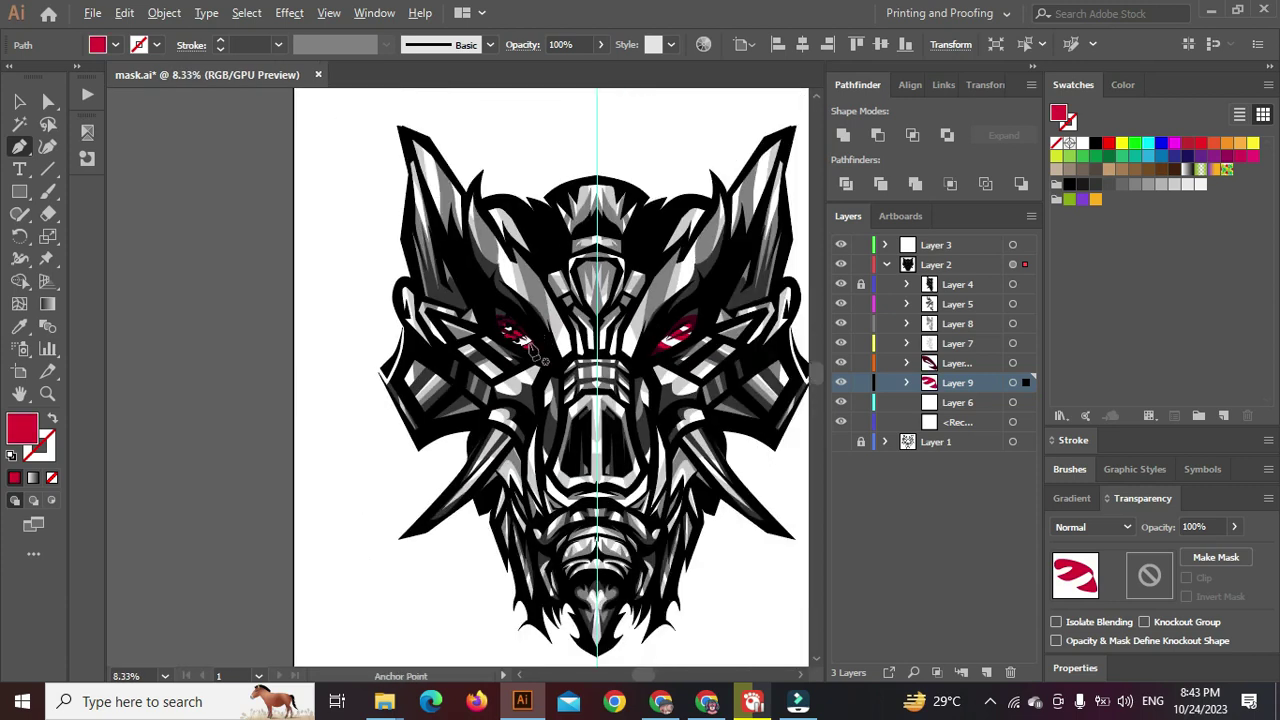
pyautogui.keyDown('ctrl'); pyautogui.click(395, 480); pyautogui.keyUp('ctrl')
# Set the fill to bright red and draw a closed Pen shape covering the whole left eye
pyautogui.scroll(3, 556, 350)
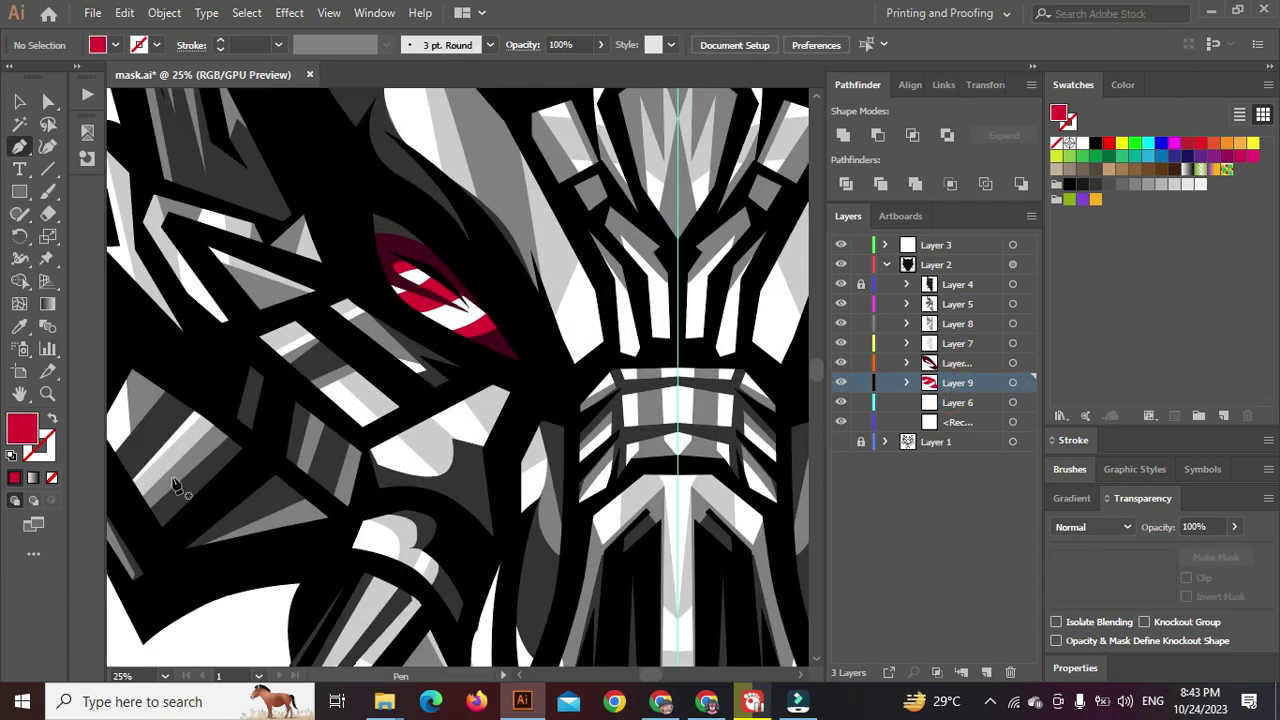
pyautogui.doubleClick(35, 432)
pyautogui.moveTo(511, 248)
pyautogui.mouseDown()
pyautogui.moveTo(451, 200)
pyautogui.moveTo(555, 186)
pyautogui.moveTo(562, 207)
pyautogui.mouseUp()
pyautogui.click(739, 216)
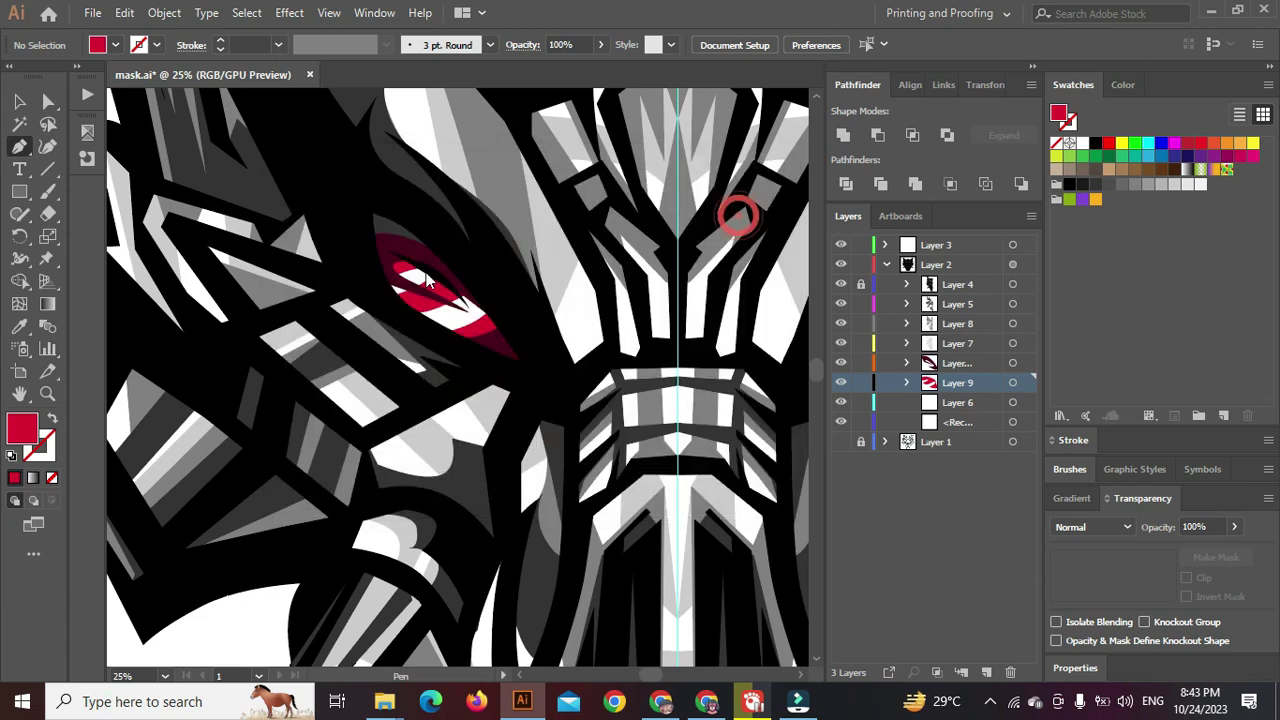
pyautogui.scroll(2, 415, 246)
pyautogui.click(396, 243)
pyautogui.click(533, 370)
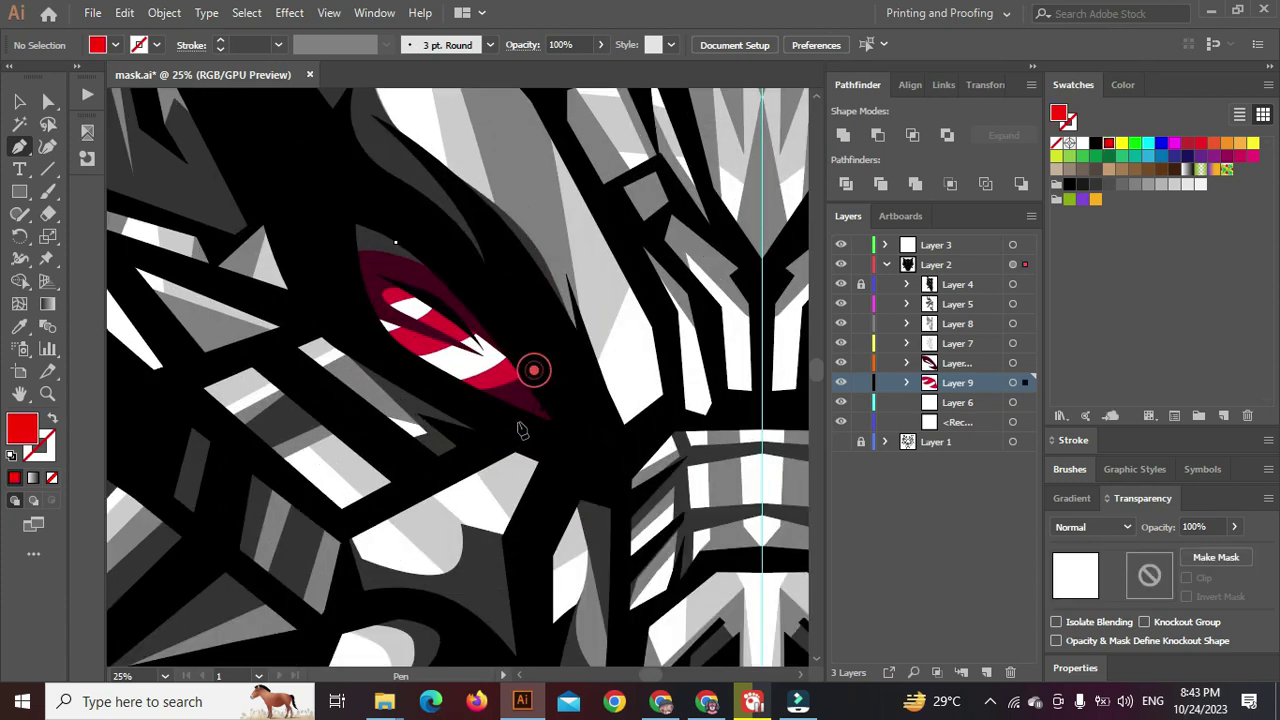
pyautogui.click(399, 368)
pyautogui.click(357, 318)
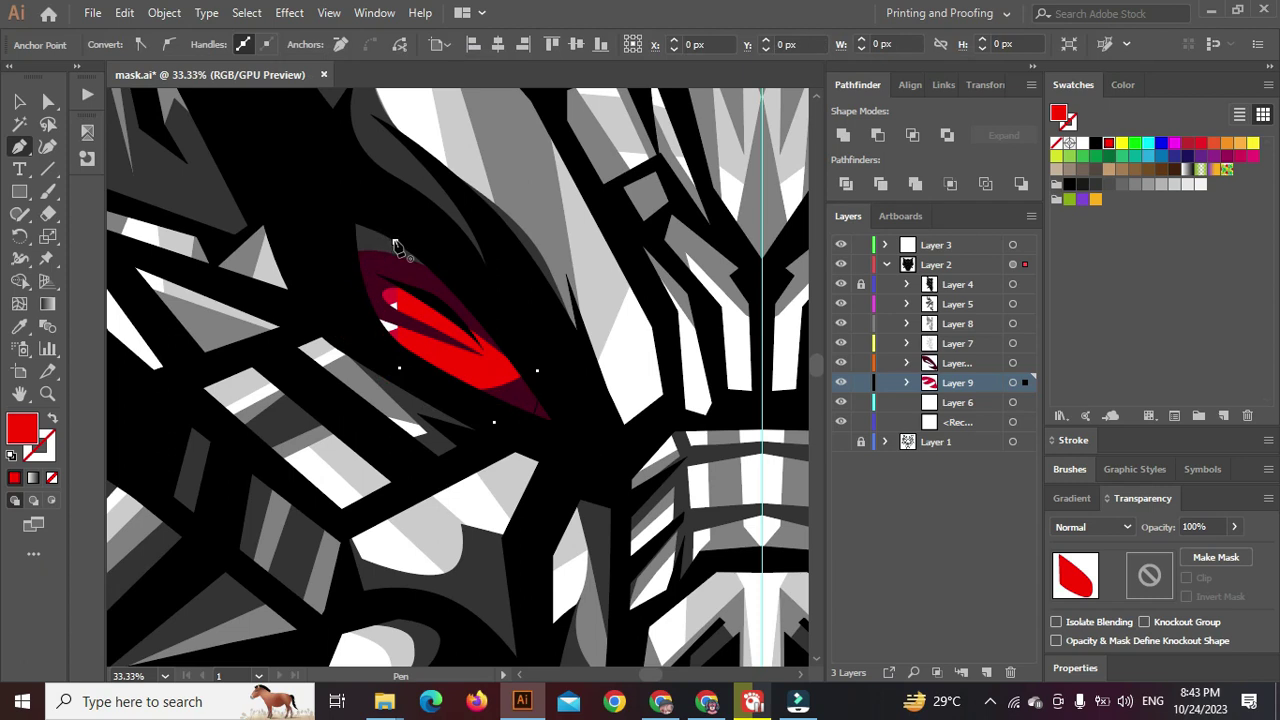
# Move the new bright red eye shape from Layer 9 into Layer 6 and deselect it
pyautogui.click(907, 383)
pyautogui.moveTo(973, 404); pyautogui.dragTo(963, 442)
pyautogui.click(909, 383)
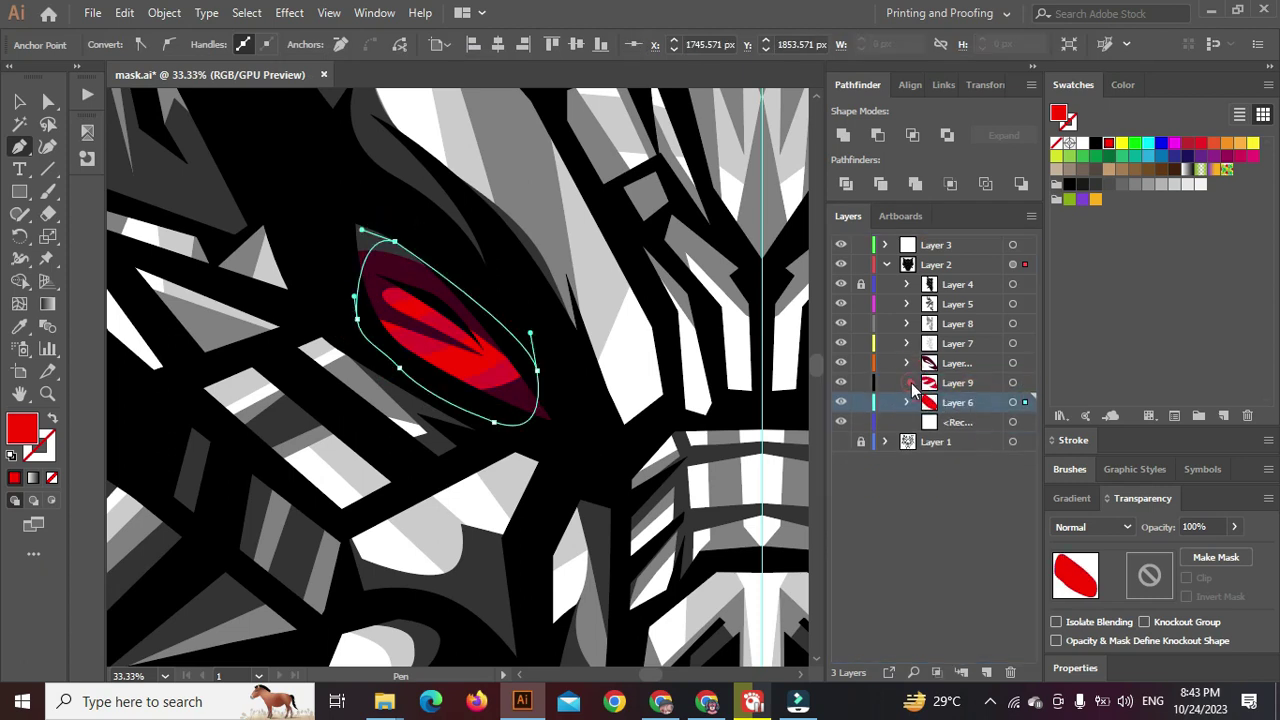
pyautogui.scroll(-2, 680, 383)
pyautogui.keyDown('ctrl'); pyautogui.click(245, 341); pyautogui.keyUp('ctrl')
pyautogui.hotkey('ctrl', '0')
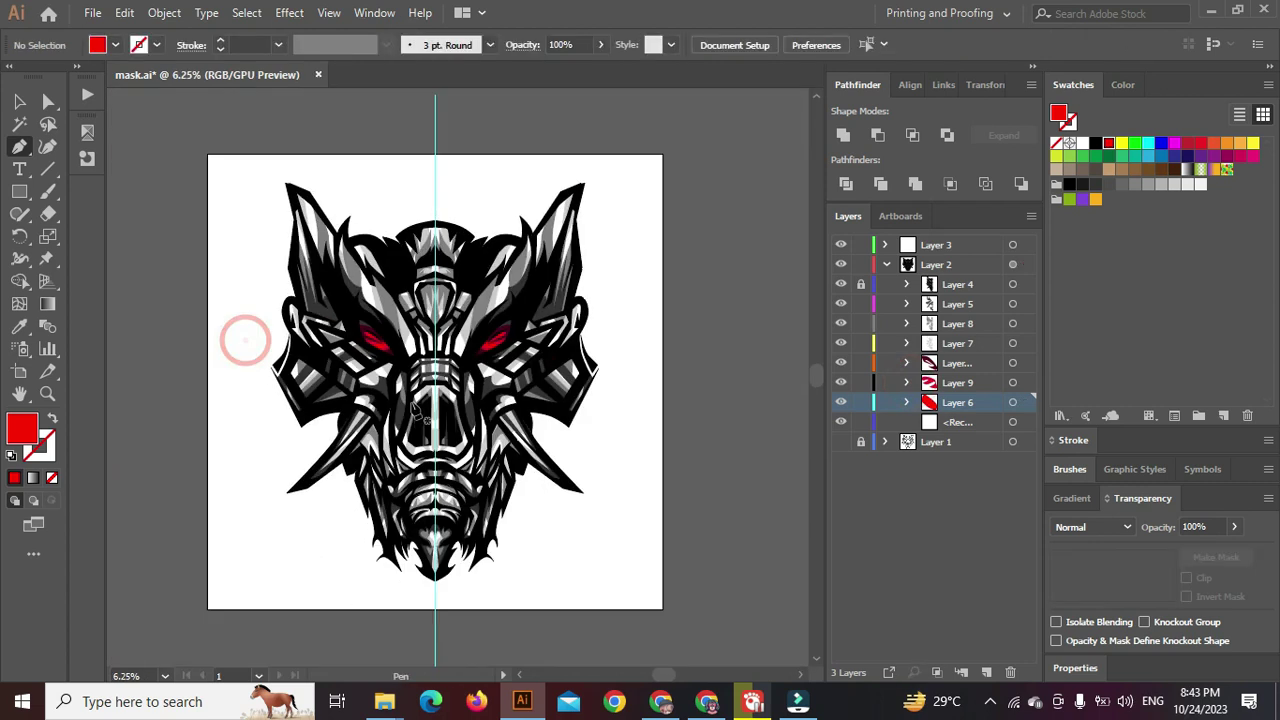
pyautogui.scroll(1, 274, 410)
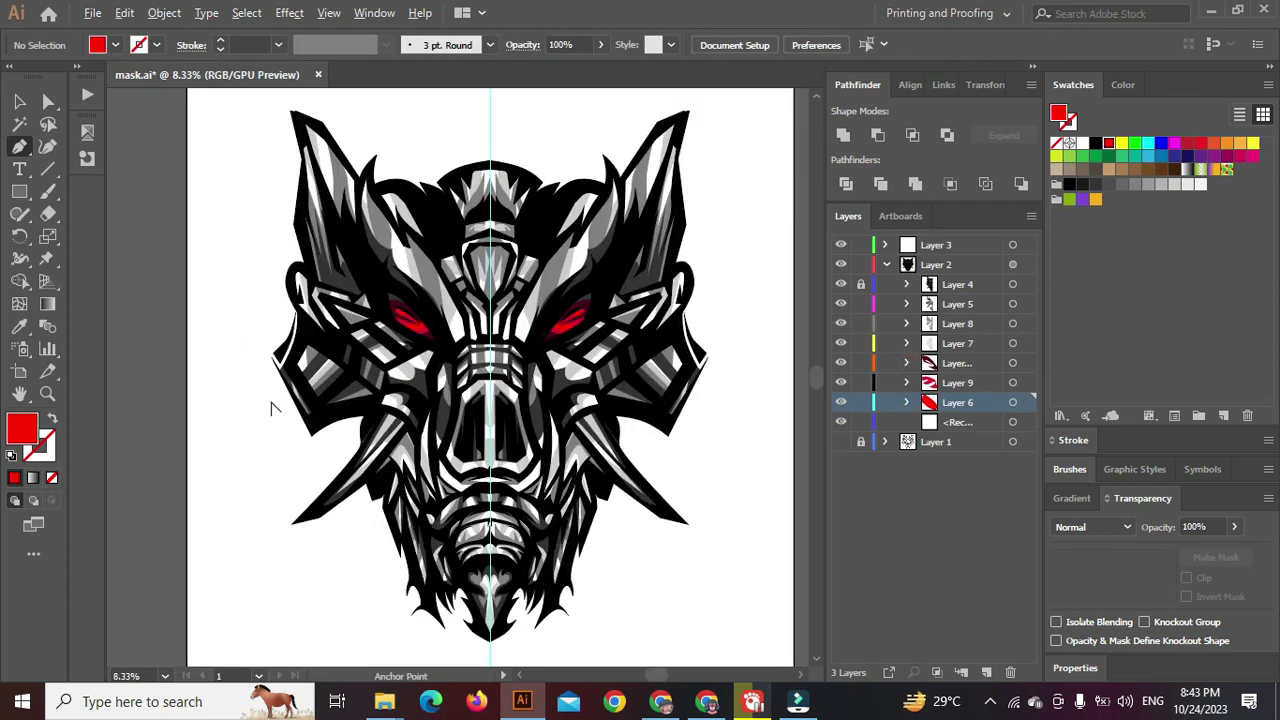
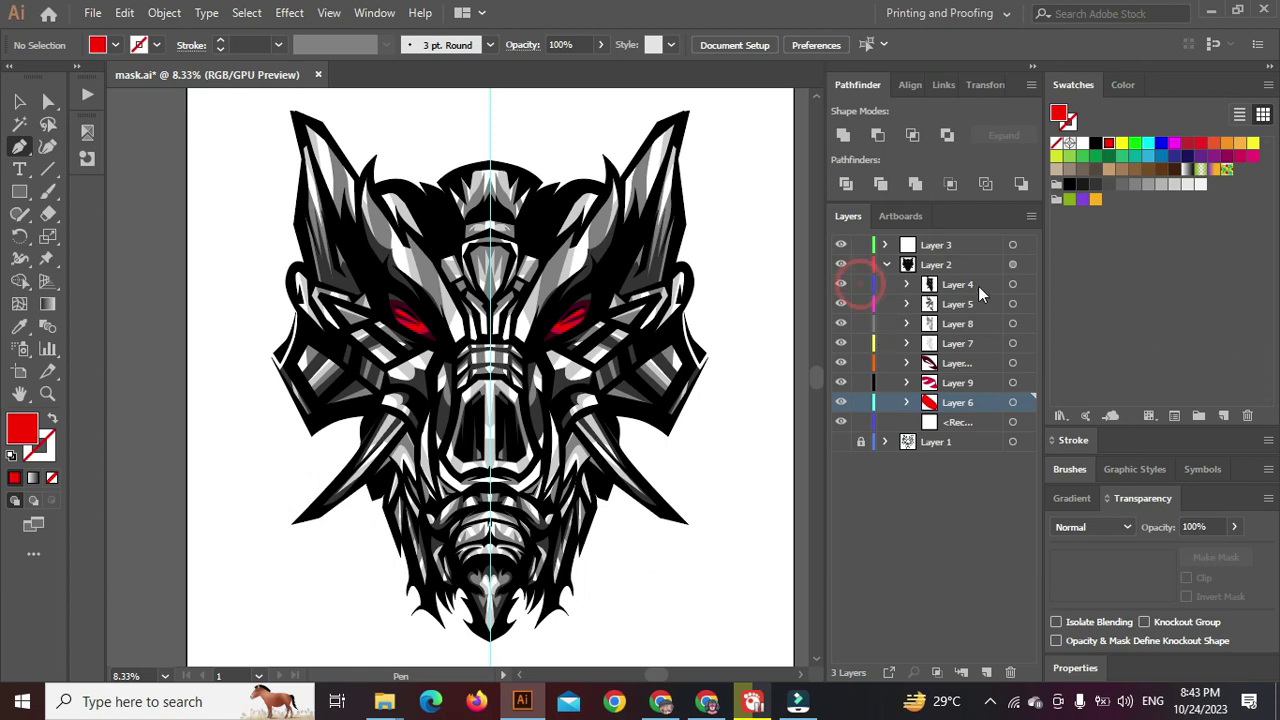
# Pick up Layer 4's black fill and draw an S-shaped curled tendril beside the mask's left cheek on that layer
pyautogui.click(1013, 284)
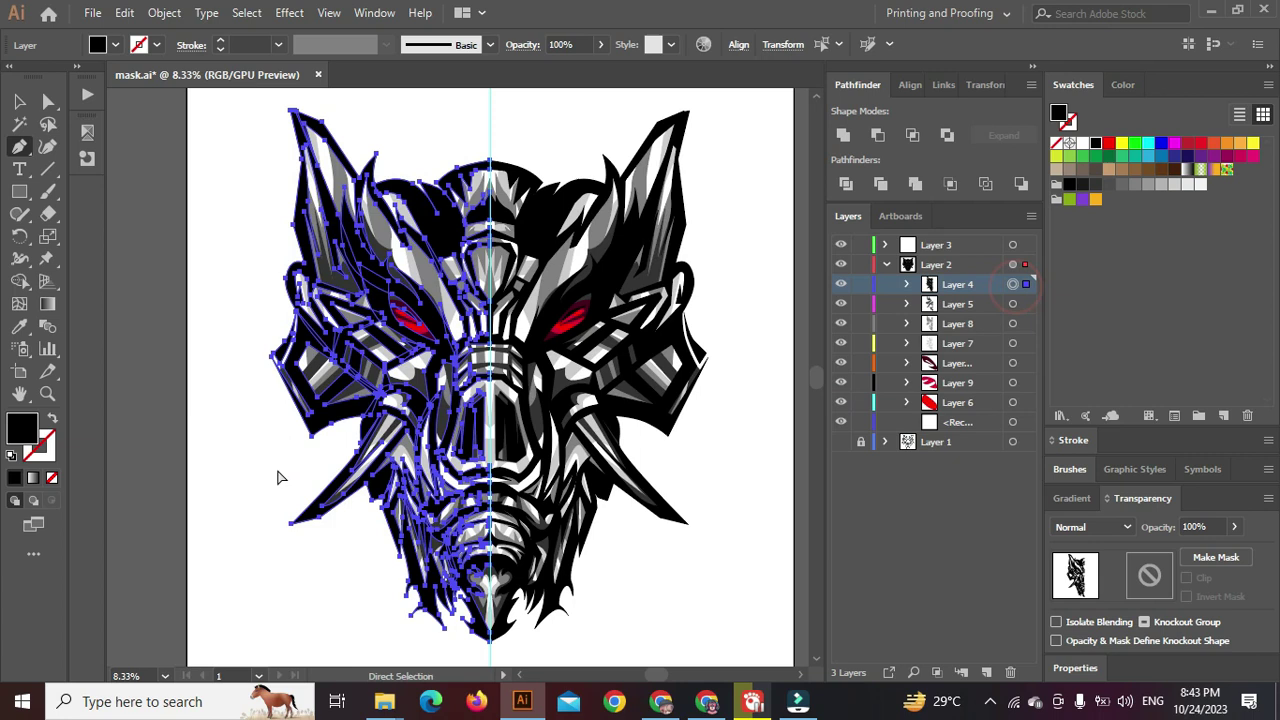
pyautogui.keyDown('ctrl'); pyautogui.click(277, 468); pyautogui.keyUp('ctrl')
pyautogui.scroll(2, 290, 470)
pyautogui.click(314, 467)
pyautogui.moveTo(304, 446); pyautogui.dragTo(337, 428)
pyautogui.moveTo(338, 484); pyautogui.dragTo(357, 505)
pyautogui.moveTo(272, 516); pyautogui.dragTo(230, 483)
pyautogui.moveTo(272, 548); pyautogui.dragTo(315, 561)
pyautogui.moveTo(361, 490); pyautogui.dragTo(433, 427)
pyautogui.click(382, 333)
pyautogui.moveTo(388, 465); pyautogui.dragTo(447, 419)
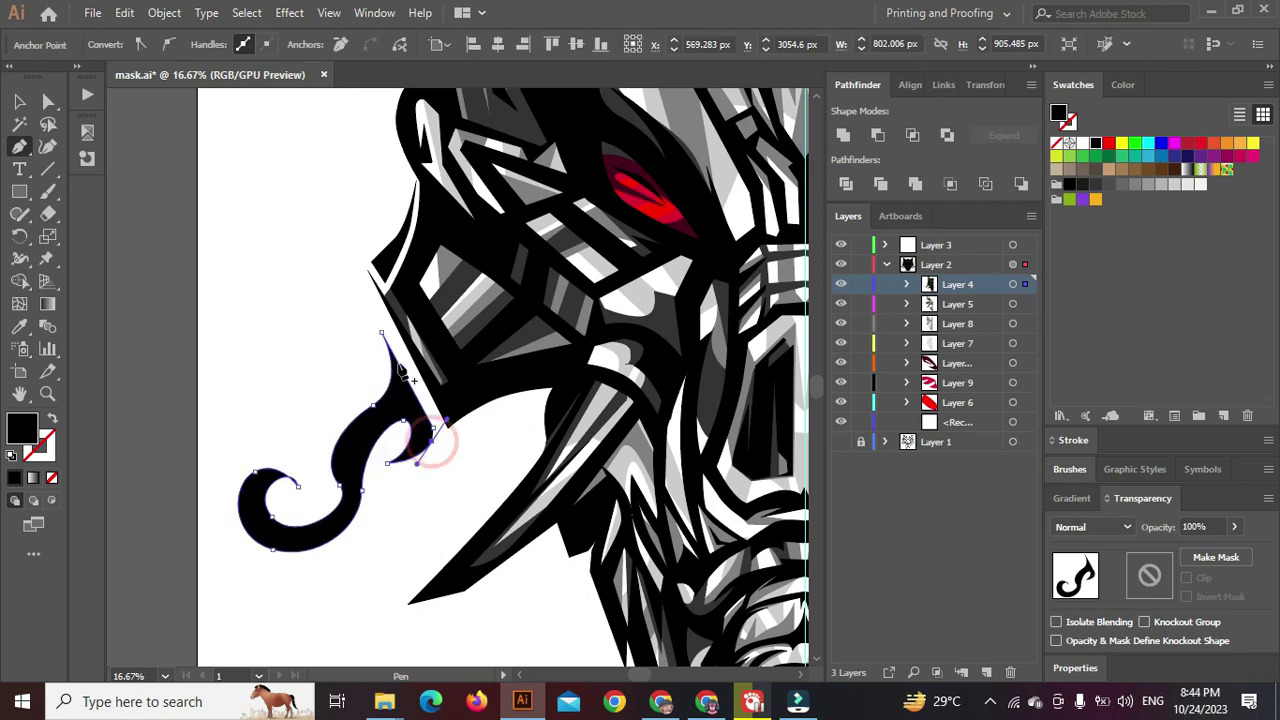
# Shorten the curve handle at the tendril's small hook below the cheek to smooth its outline
pyautogui.keyDown('ctrl'); pyautogui.click(433, 441); pyautogui.keyUp('ctrl')
pyautogui.scroll(1, 433, 441)
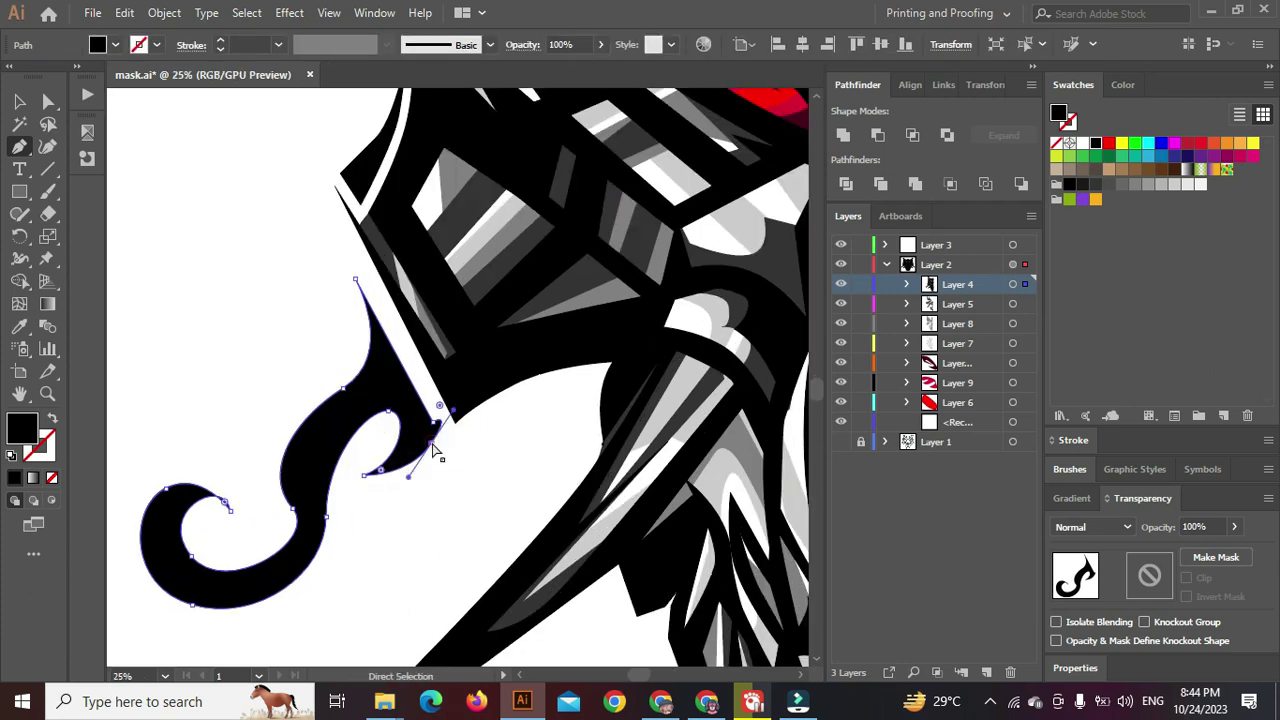
pyautogui.keyDown('ctrl'); pyautogui.click(431, 442); pyautogui.keyUp('ctrl')
pyautogui.moveTo(453, 410); pyautogui.dragTo(440, 431)
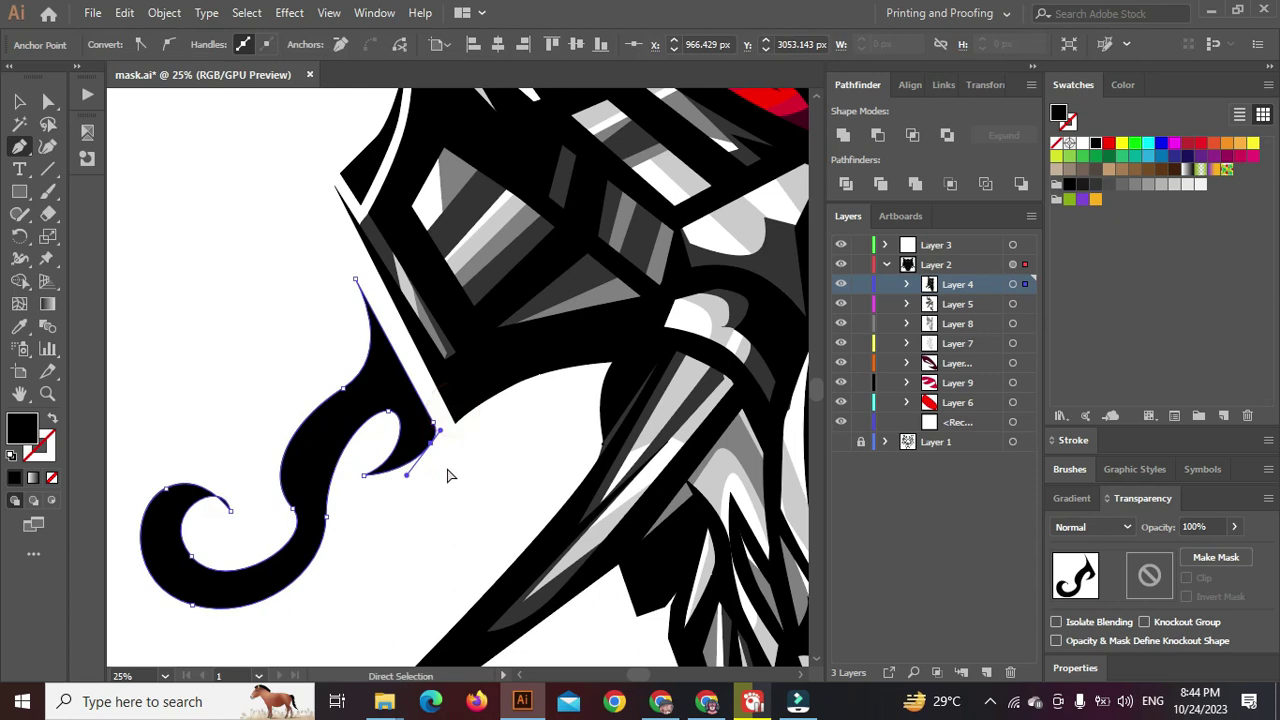
pyautogui.keyDown('ctrl'); pyautogui.click(447, 468); pyautogui.keyUp('ctrl')
pyautogui.scroll(-4, 308, 456)
pyautogui.scroll(3, 297, 466)
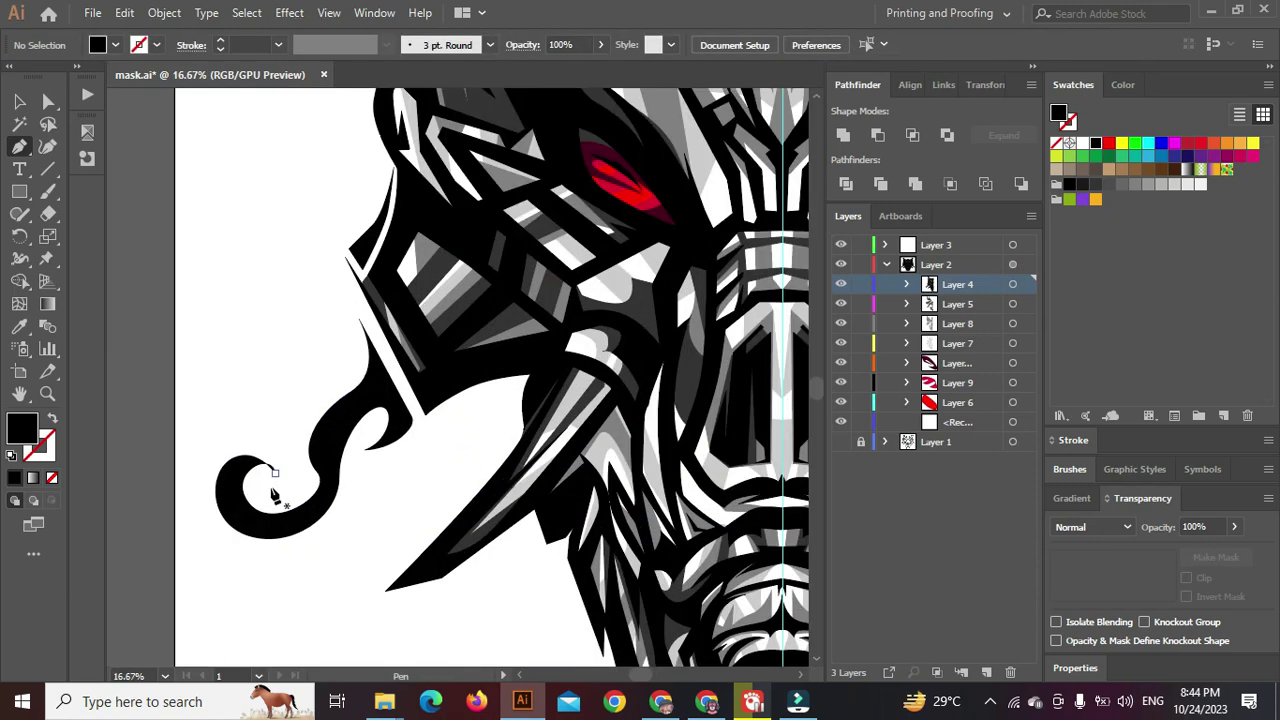
# Reshape the curled tip of the tendril by adjusting its end curve
pyautogui.keyDown('ctrl'); pyautogui.click(271, 471); pyautogui.keyUp('ctrl')
pyautogui.keyDown('ctrl'); pyautogui.click(247, 443); pyautogui.keyUp('ctrl')
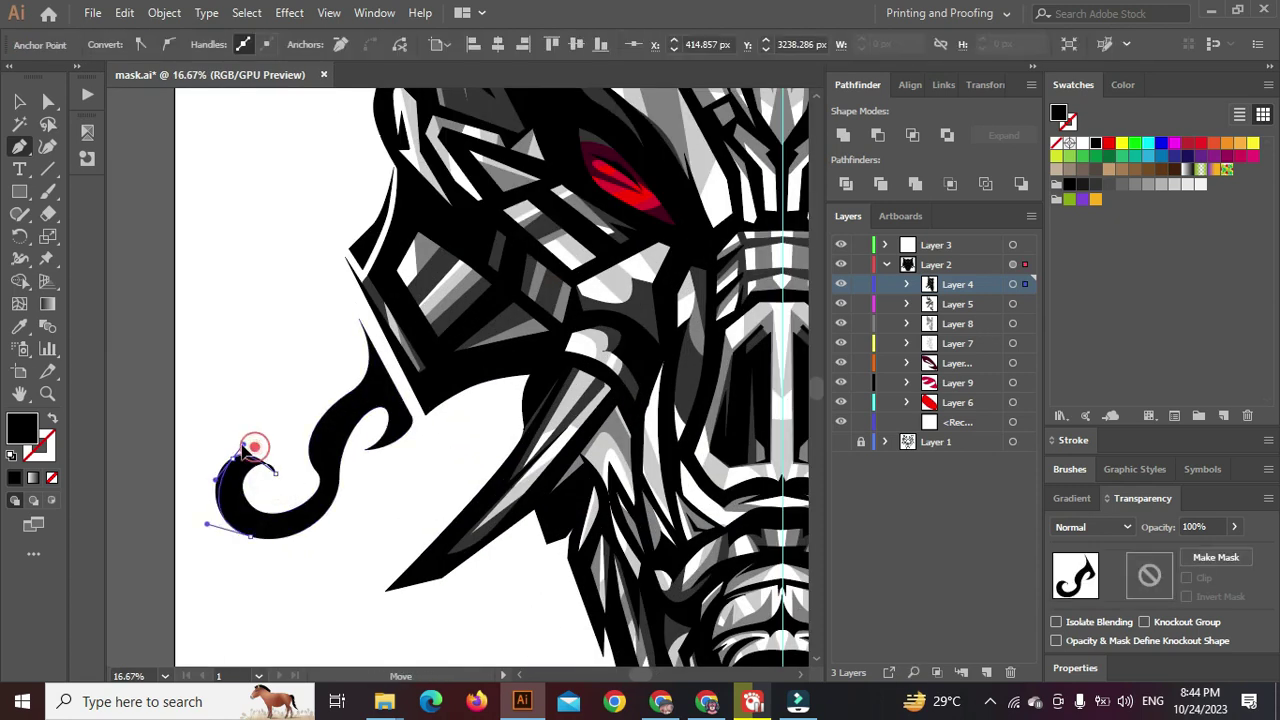
pyautogui.scroll(2, 265, 460)
pyautogui.moveTo(265, 445); pyautogui.dragTo(340, 471)
pyautogui.keyDown('ctrl'); pyautogui.click(302, 437); pyautogui.keyUp('ctrl')
pyautogui.scroll(-2, 302, 437)
# Slim the tendril's middle section by repositioning the inner anchor points and adjusting their curve handles
pyautogui.keyDown('ctrl'); pyautogui.click(322, 450); pyautogui.keyUp('ctrl')
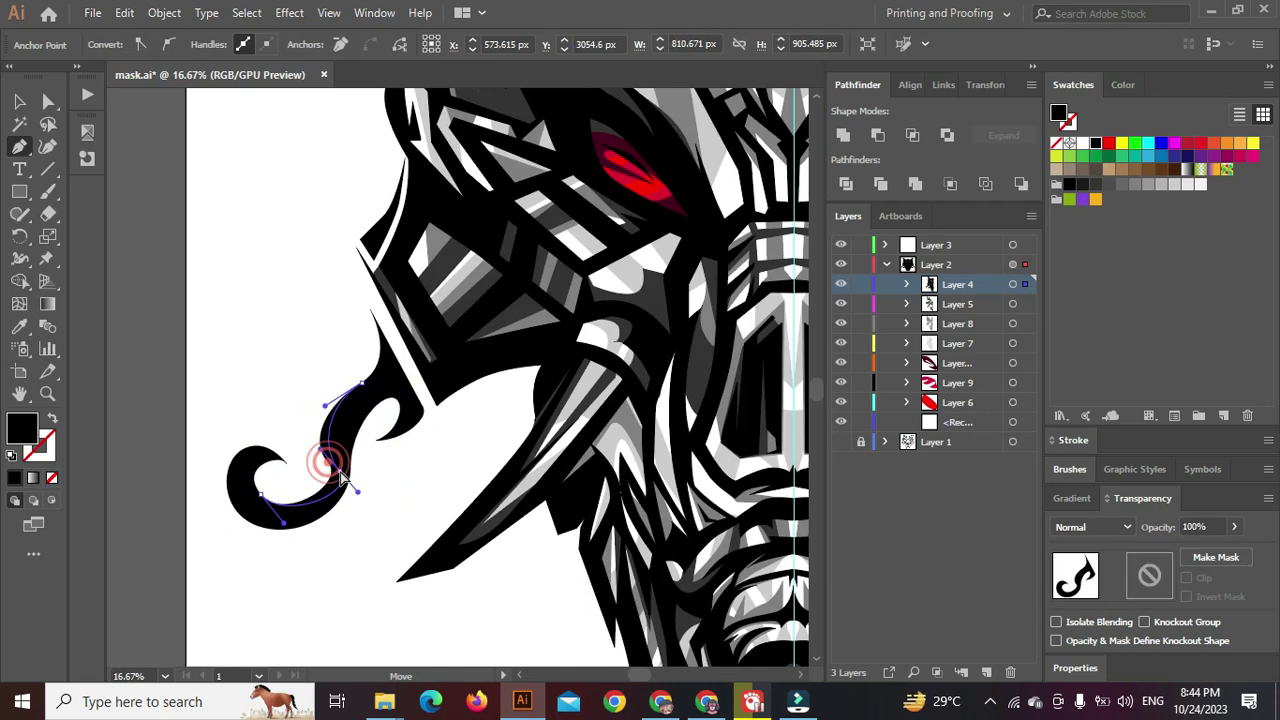
pyautogui.keyDown('ctrl'); pyautogui.click(363, 382); pyautogui.keyUp('ctrl')
pyautogui.moveTo(364, 386); pyautogui.dragTo(365, 393)
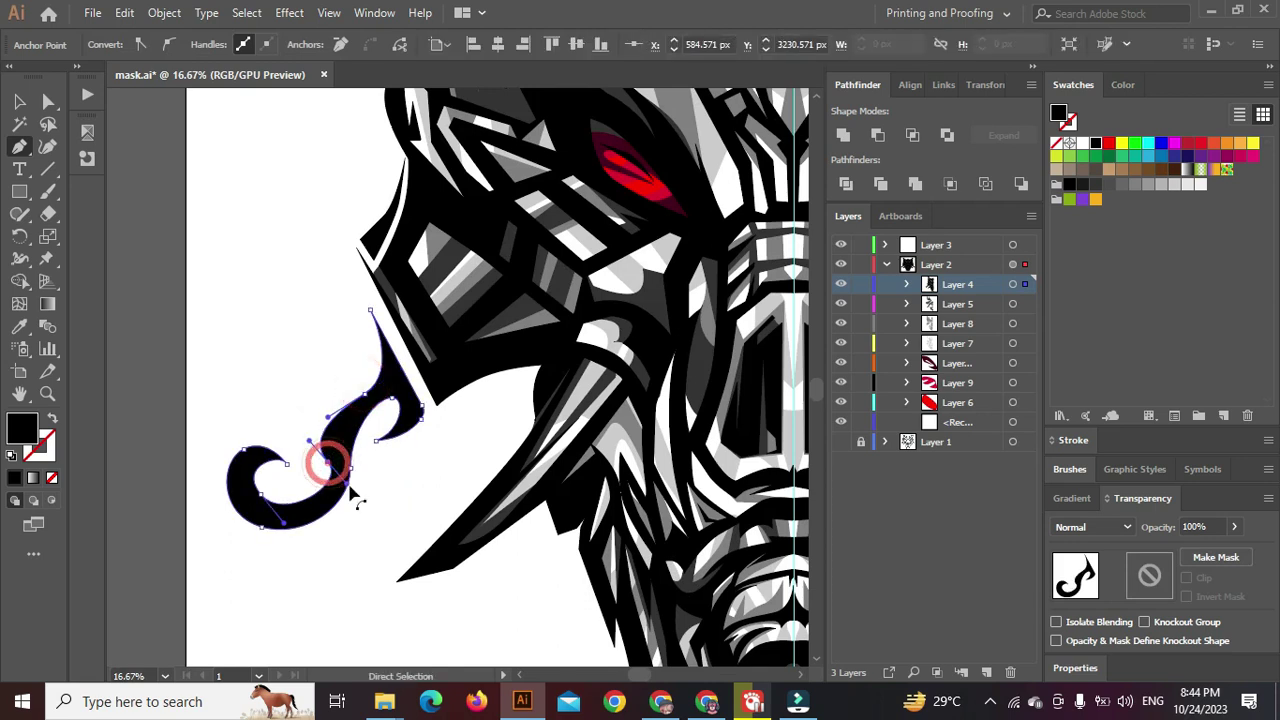
pyautogui.moveTo(349, 490); pyautogui.dragTo(331, 509)
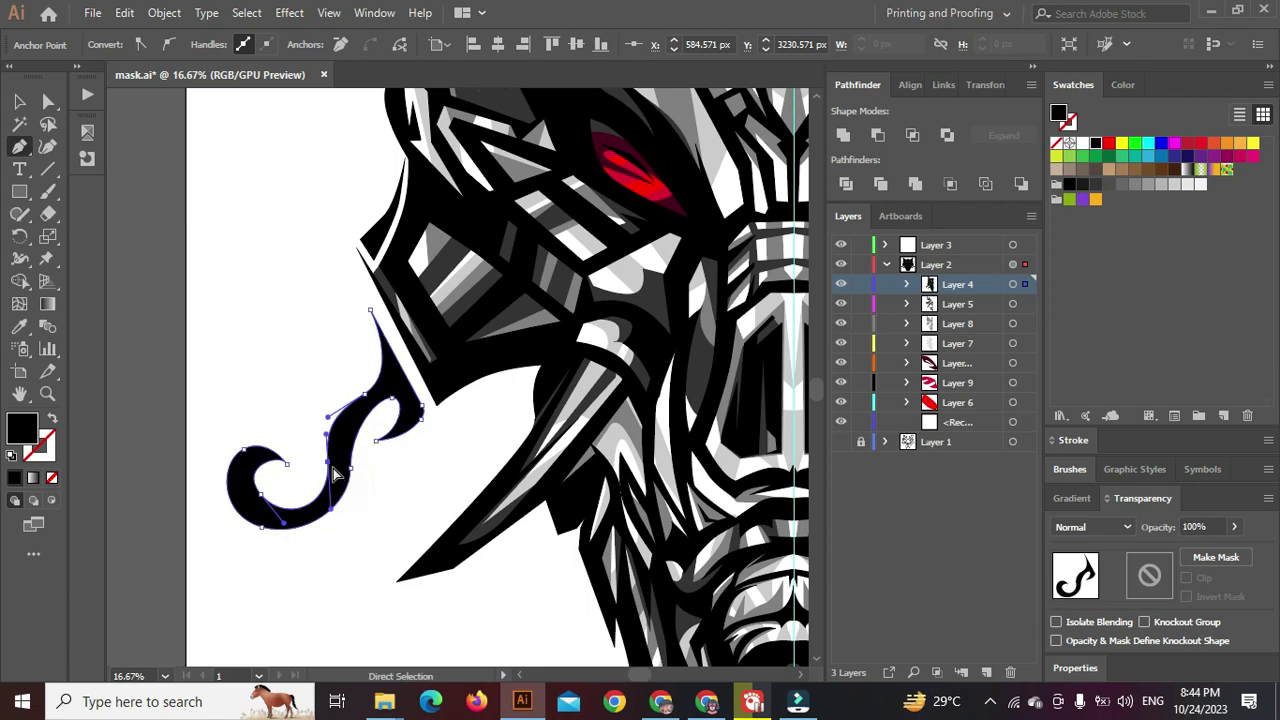
pyautogui.moveTo(331, 465); pyautogui.dragTo(342, 427)
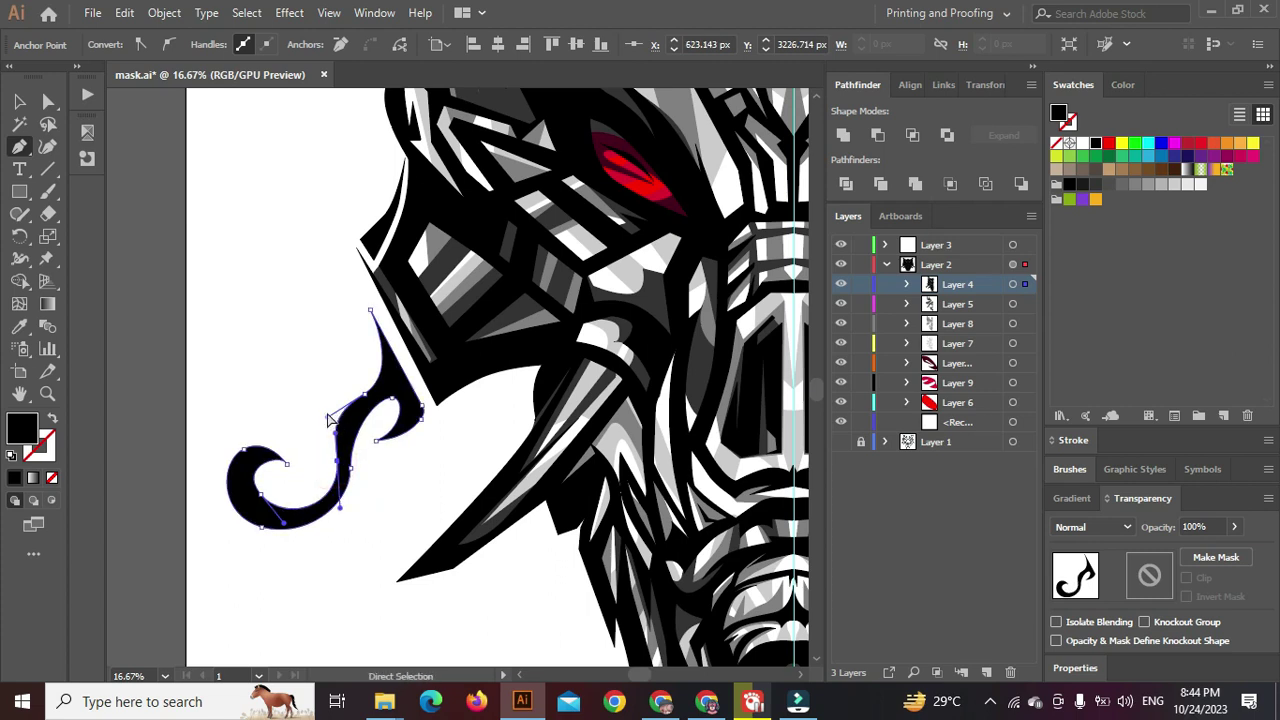
pyautogui.keyDown('ctrl'); pyautogui.click(327, 414); pyautogui.keyUp('ctrl')
pyautogui.keyDown('ctrl'); pyautogui.click(362, 402); pyautogui.keyUp('ctrl')
pyautogui.moveTo(327, 416); pyautogui.dragTo(344, 415)
pyautogui.keyDown('ctrl'); pyautogui.click(322, 391); pyautogui.keyUp('ctrl')
pyautogui.scroll(-2, 330, 392)
pyautogui.scroll(2, 345, 390)
pyautogui.scroll(-1, 357, 370)
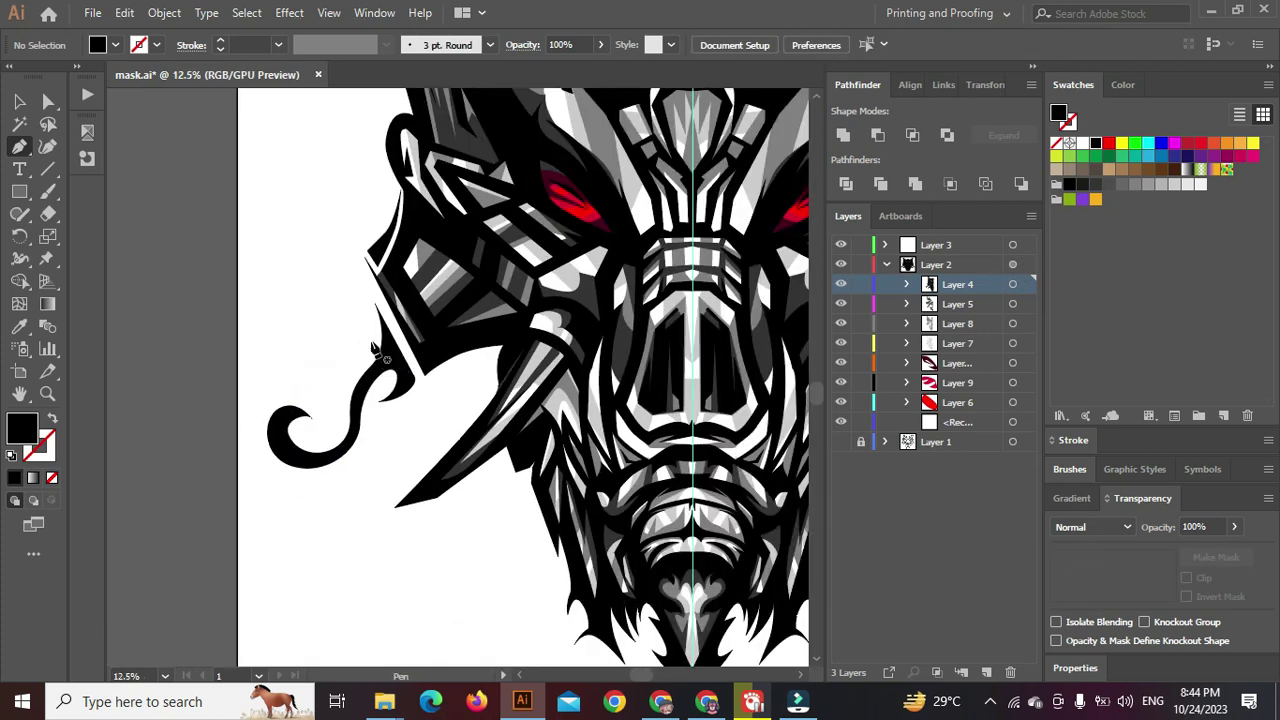
# Pick up Layer 5's dark grey fill and draw a curved shading shape over the tendril's lower curl on that layer
pyautogui.click(1013, 304)
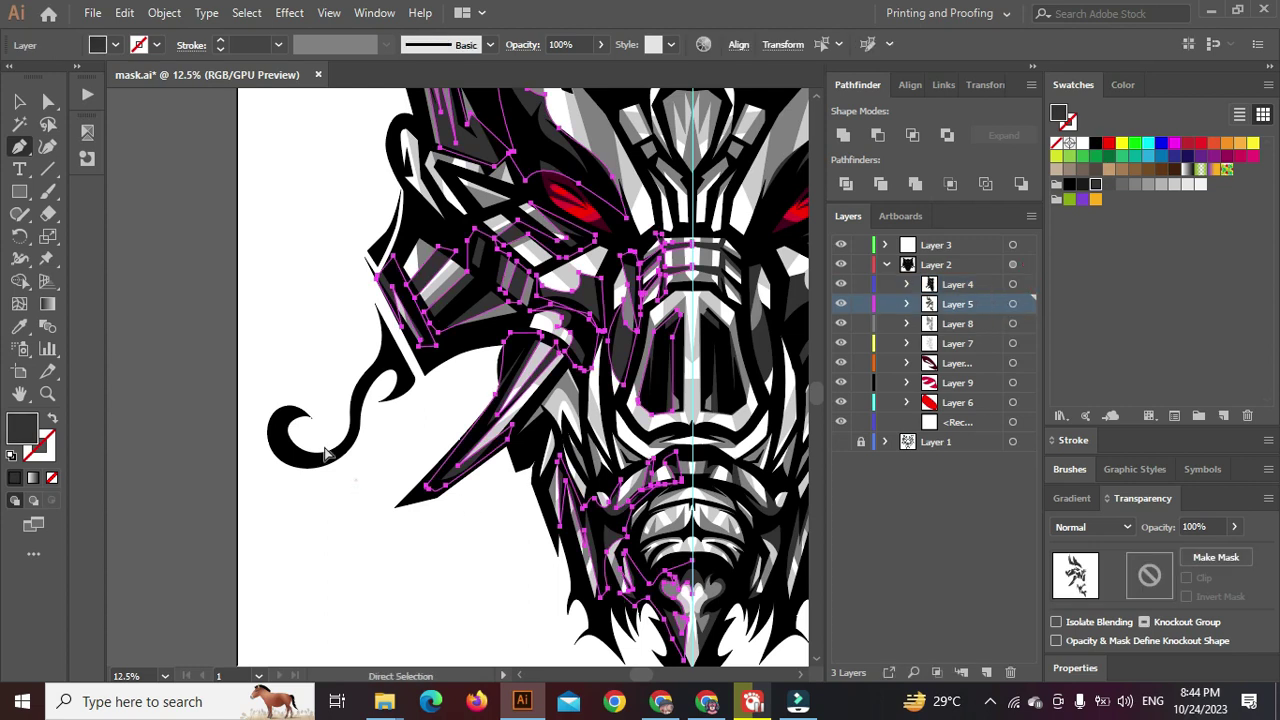
pyautogui.scroll(2, 330, 440)
pyautogui.keyDown('ctrl'); pyautogui.click(343, 448); pyautogui.keyUp('ctrl')
pyautogui.click(241, 397)
pyautogui.moveTo(348, 408); pyautogui.dragTo(385, 327)
pyautogui.moveTo(409, 471); pyautogui.dragTo(351, 531)
pyautogui.moveTo(260, 498)
pyautogui.mouseDown()
pyautogui.moveTo(303, 525)
pyautogui.moveTo(251, 449)
pyautogui.mouseUp()
pyautogui.click(284, 424)
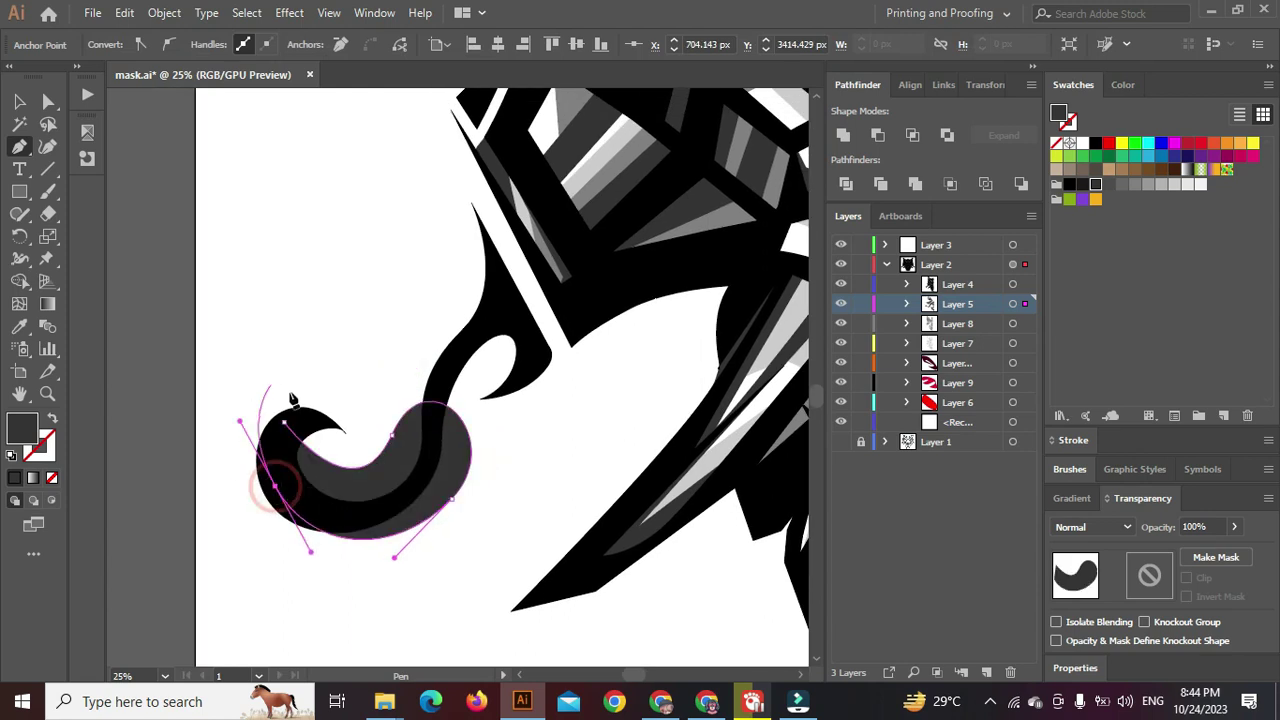
pyautogui.keyDown('ctrl'); pyautogui.click(337, 346); pyautogui.keyUp('ctrl')
pyautogui.scroll(-2, 358, 365)
pyautogui.moveTo(360, 364); pyautogui.dragTo(378, 411)
pyautogui.scroll(-1, 382, 419)
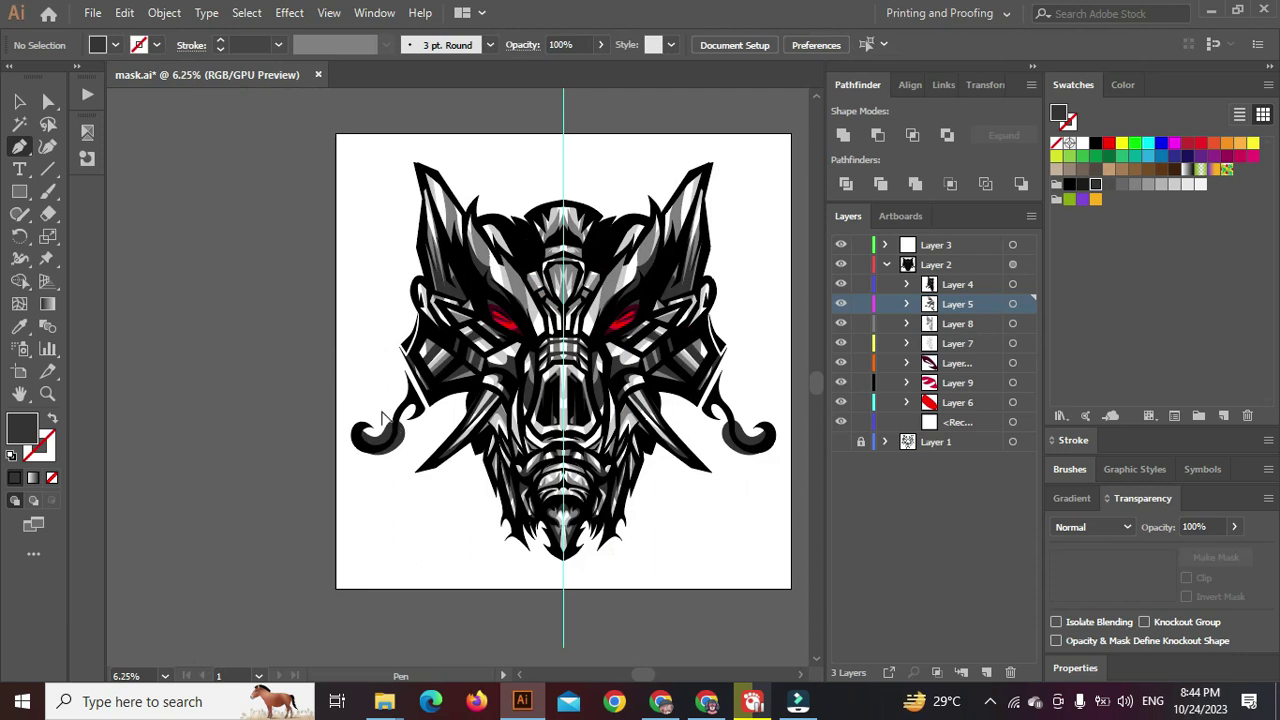
# Draw a dark grey, flame-shaped curved strand on Layer 5, sweeping from the cheek spike above the left tendril down to its small hook
pyautogui.scroll(1, 382, 419)
pyautogui.click(450, 395)
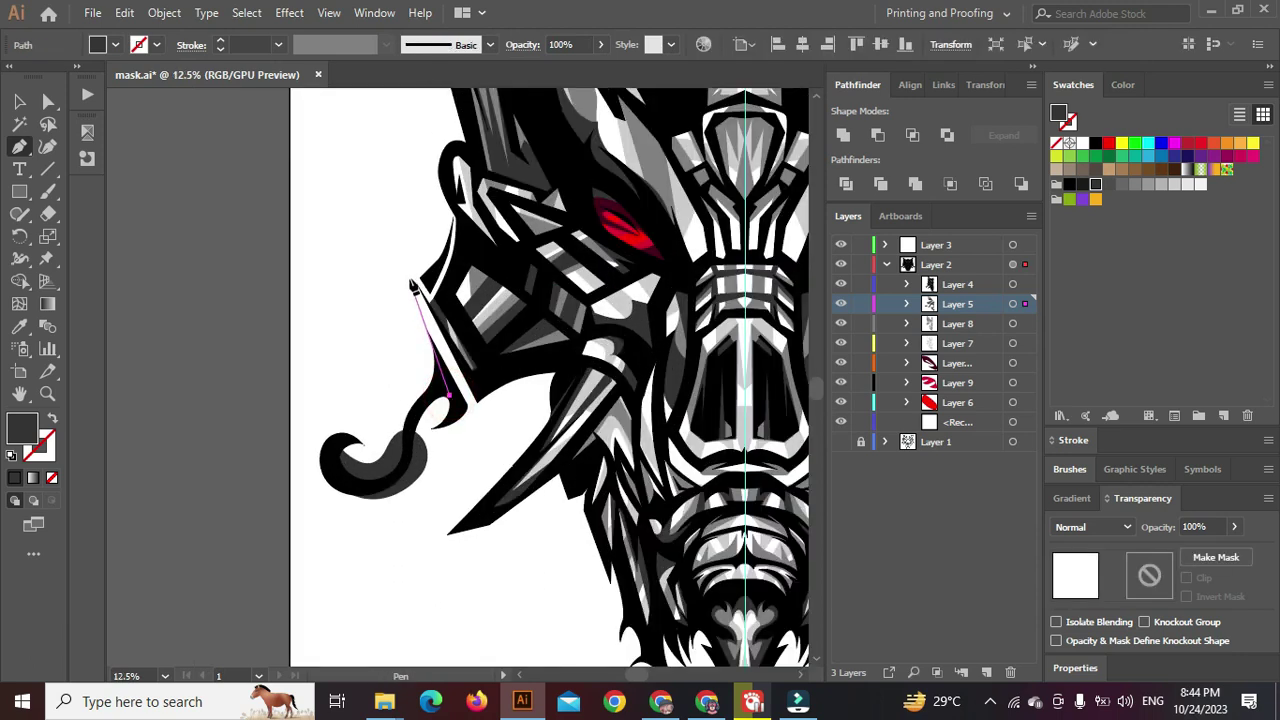
pyautogui.moveTo(376, 340); pyautogui.dragTo(319, 358)
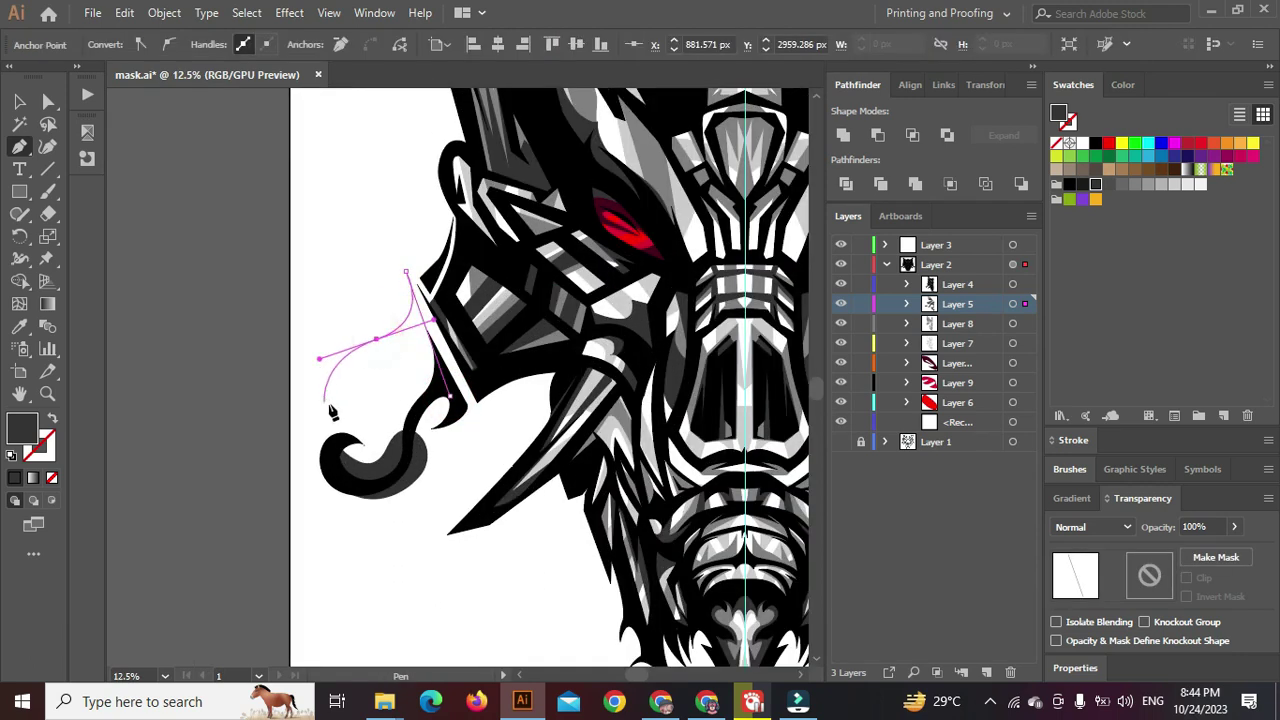
pyautogui.click(322, 392)
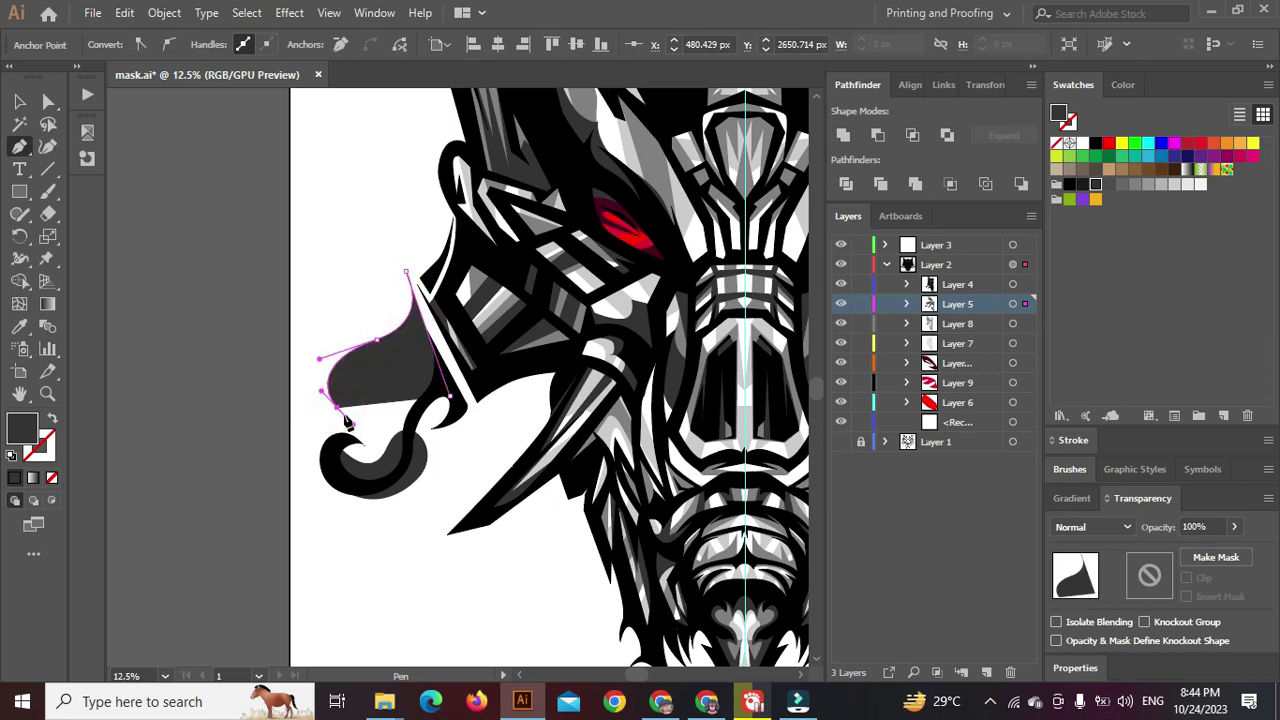
pyautogui.scroll(2, 348, 370)
pyautogui.moveTo(355, 358); pyautogui.dragTo(421, 337)
pyautogui.moveTo(467, 292); pyautogui.dragTo(475, 250)
pyautogui.moveTo(472, 365); pyautogui.dragTo(419, 402)
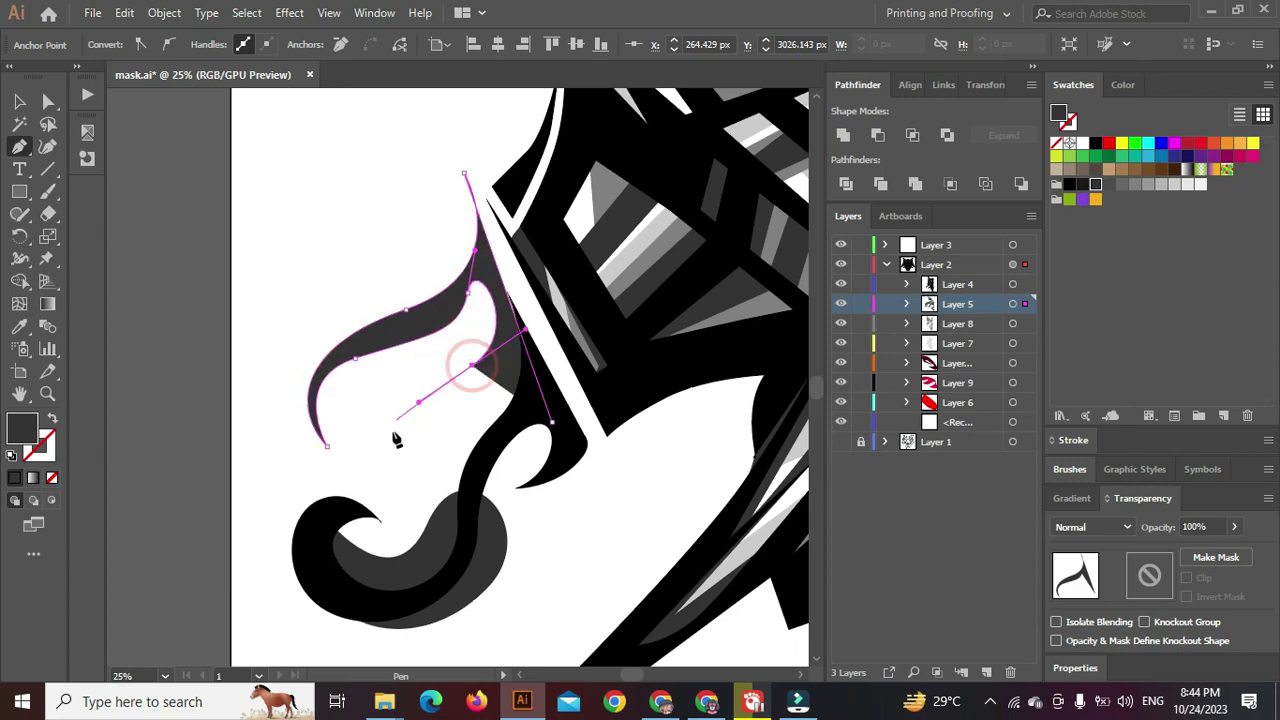
pyautogui.click(464, 498)
pyautogui.moveTo(511, 422); pyautogui.dragTo(545, 417)
pyautogui.moveTo(512, 487); pyautogui.dragTo(487, 493)
pyautogui.moveTo(571, 460); pyautogui.dragTo(553, 409)
# Shift the anchor point on the dark grey strand's upper edge slightly outward and deselect the shape
pyautogui.moveTo(405, 310); pyautogui.dragTo(390, 301)
pyautogui.keyDown('ctrl'); pyautogui.click(344, 247); pyautogui.keyUp('ctrl')
pyautogui.scroll(-2, 364, 249)
pyautogui.scroll(-3, 366, 254)
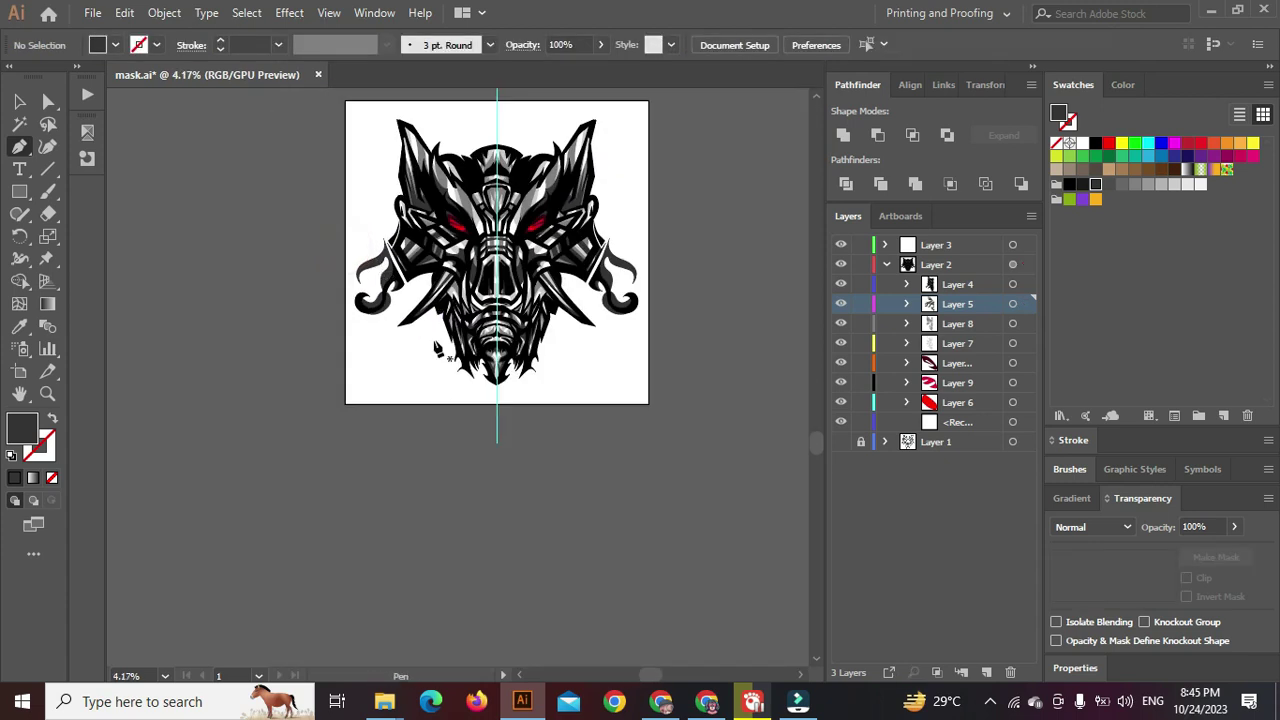
# Pick up Layer 8's mid-grey fill and start a curved shading shape down the tendril's inner edge and around its lower curl
pyautogui.scroll(4, 366, 254)
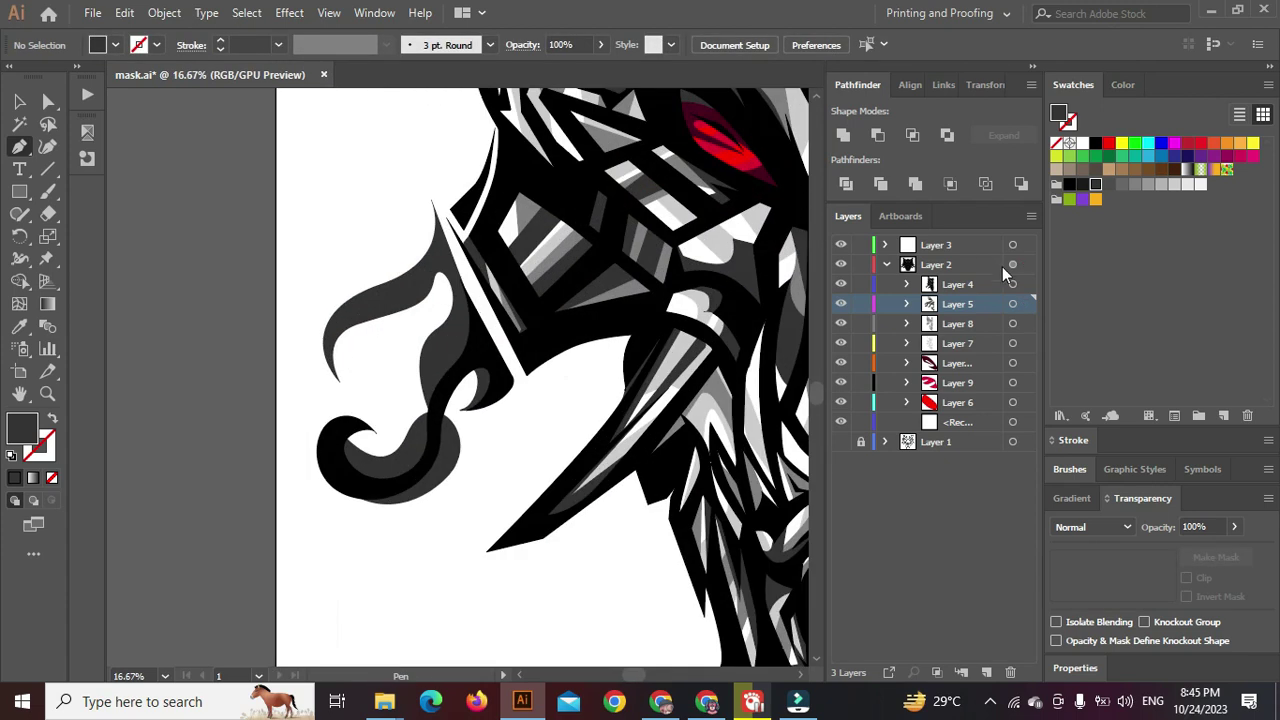
pyautogui.click(1013, 324)
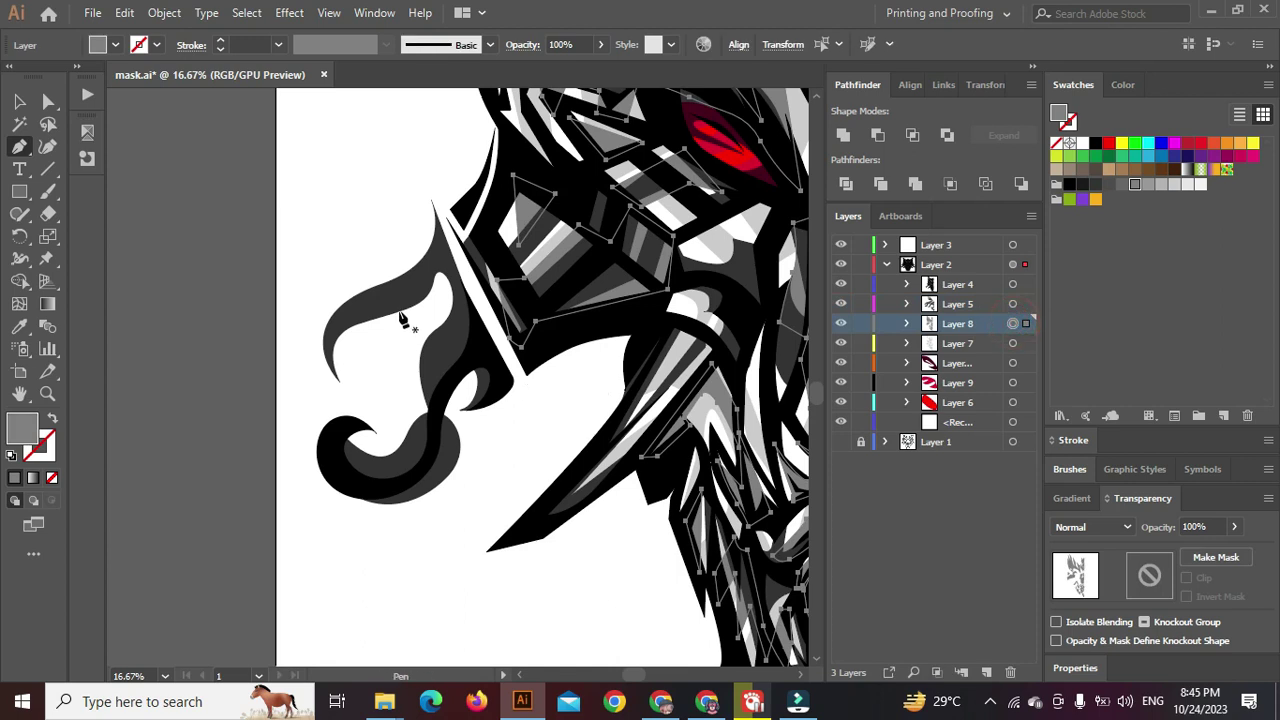
pyautogui.scroll(2, 400, 305)
pyautogui.moveTo(394, 289); pyautogui.dragTo(428, 370)
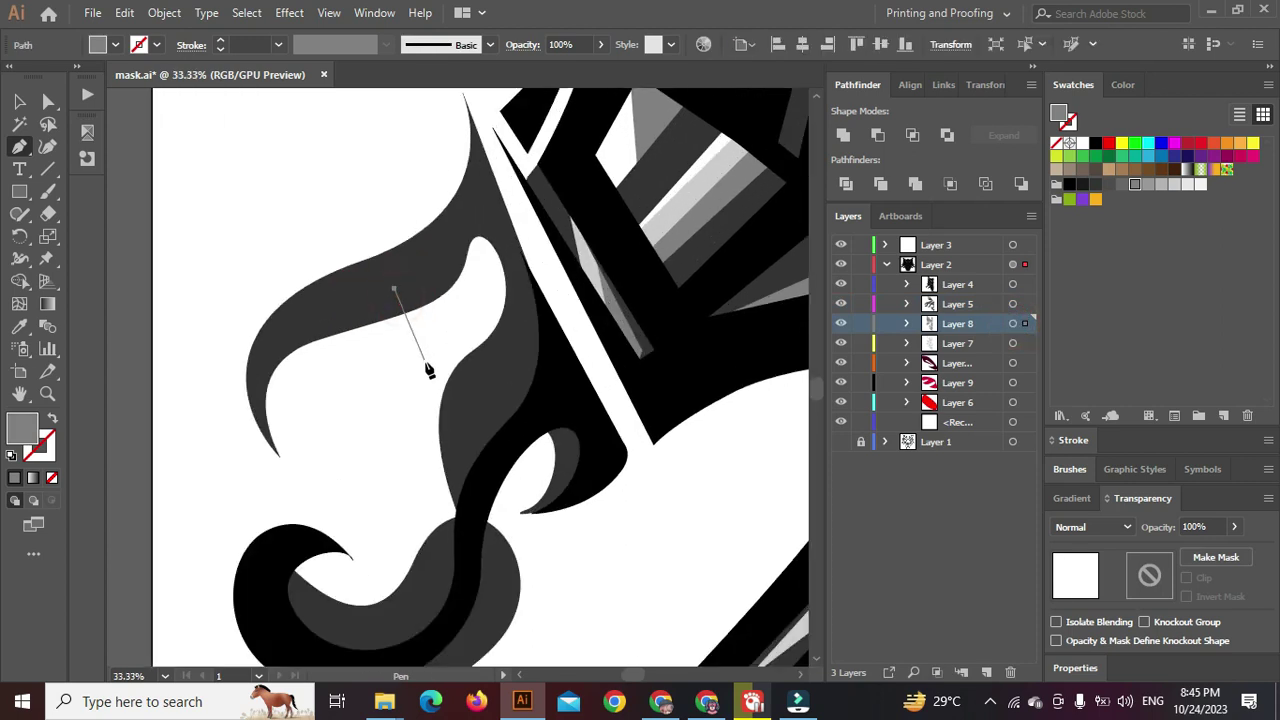
pyautogui.moveTo(405, 418); pyautogui.dragTo(391, 430)
pyautogui.moveTo(382, 513); pyautogui.dragTo(409, 562)
pyautogui.press('space')
pyautogui.moveTo(388, 579); pyautogui.dragTo(321, 490)
pyautogui.moveTo(434, 562); pyautogui.dragTo(499, 551)
# Continue the mid-grey shading around the tendril's small hook and close the shape behind the dark grey strand
pyautogui.press('space')
pyautogui.moveTo(557, 492); pyautogui.dragTo(551, 532)
pyautogui.moveTo(538, 451); pyautogui.dragTo(522, 393)
pyautogui.moveTo(587, 462); pyautogui.dragTo(577, 500)
pyautogui.click(586, 459)
pyautogui.moveTo(617, 356); pyautogui.dragTo(594, 312)
pyautogui.moveTo(534, 272); pyautogui.dragTo(499, 270)
pyautogui.click(483, 205)
pyautogui.click(434, 242)
pyautogui.keyDown('ctrl'); pyautogui.click(406, 323); pyautogui.keyUp('ctrl')
# Draw a second mid-grey curved shape on Layer 8 along the inside of the flame strand's outer curl
pyautogui.click(472, 429)
pyautogui.moveTo(391, 354); pyautogui.dragTo(335, 339)
pyautogui.click(320, 416)
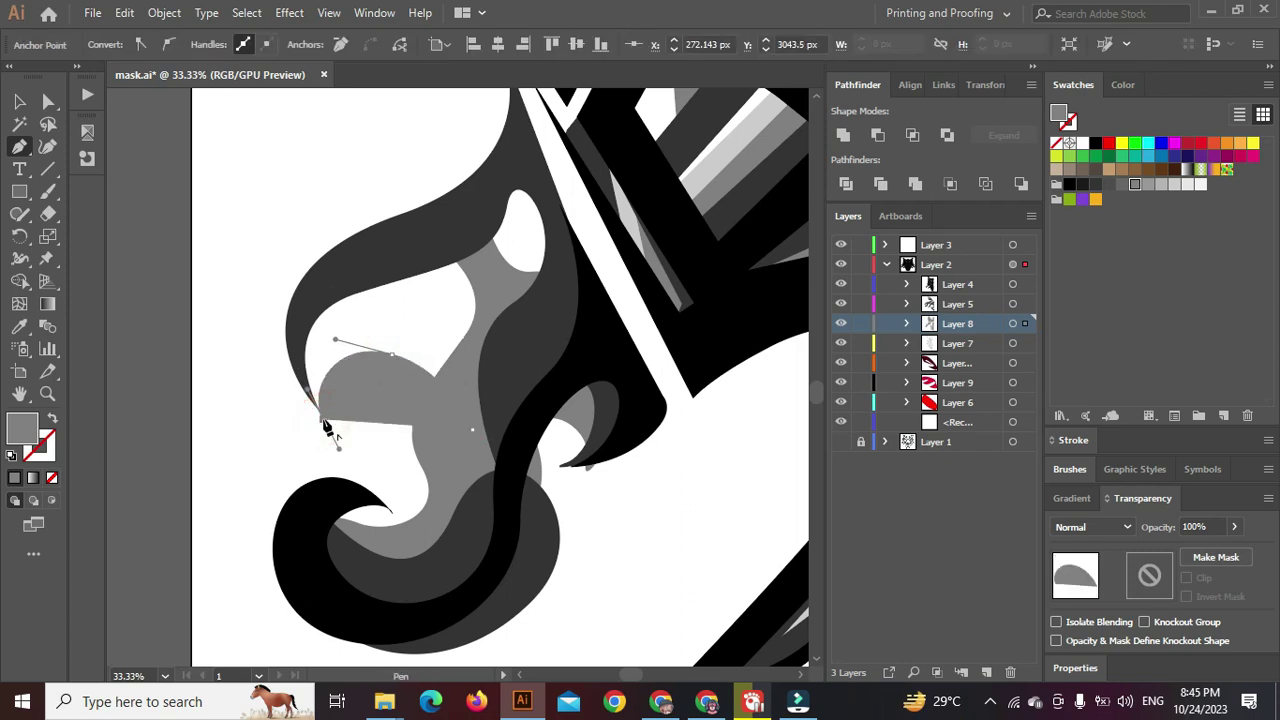
pyautogui.moveTo(305, 292); pyautogui.dragTo(305, 291)
pyautogui.moveTo(463, 374); pyautogui.dragTo(474, 448)
pyautogui.keyDown('ctrl'); pyautogui.click(378, 415); pyautogui.keyUp('ctrl')
pyautogui.scroll(-6, 378, 415)
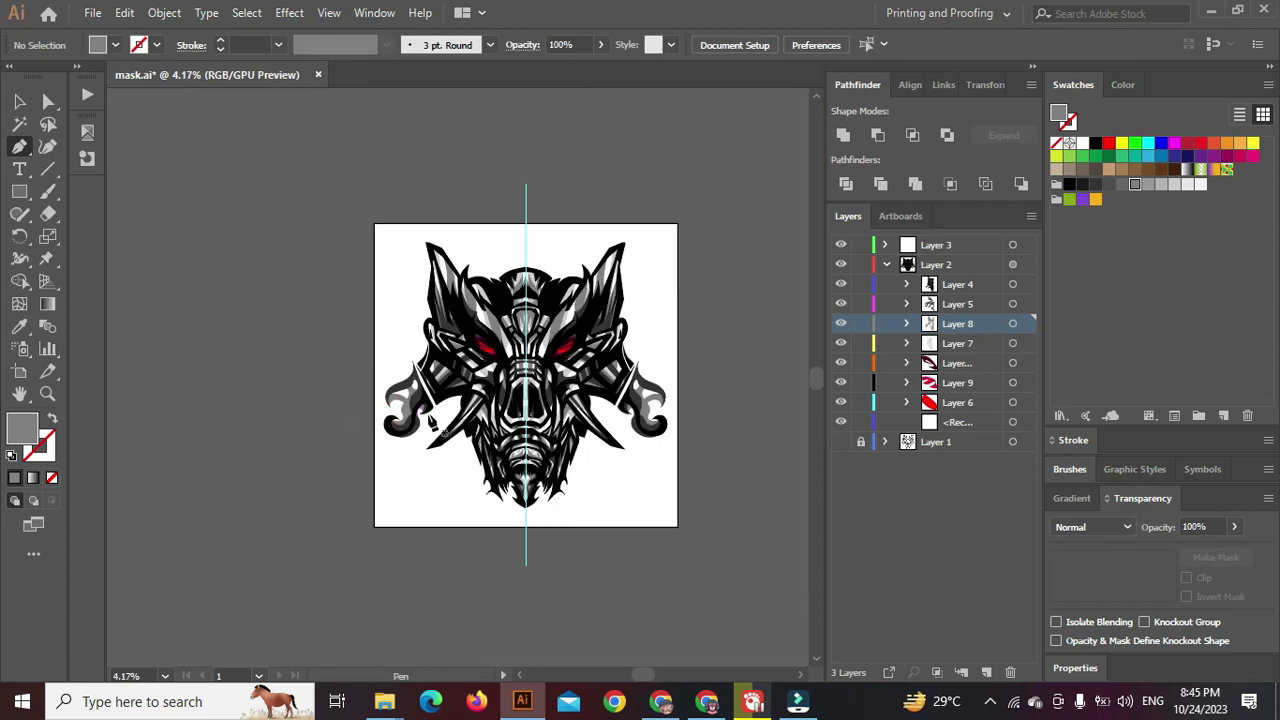
# Pick up Layer 7's light grey fill and draw a curved highlight shape behind the tendril's lower curl, middle section and small hook
pyautogui.click(1012, 343)
pyautogui.scroll(6, 391, 463)
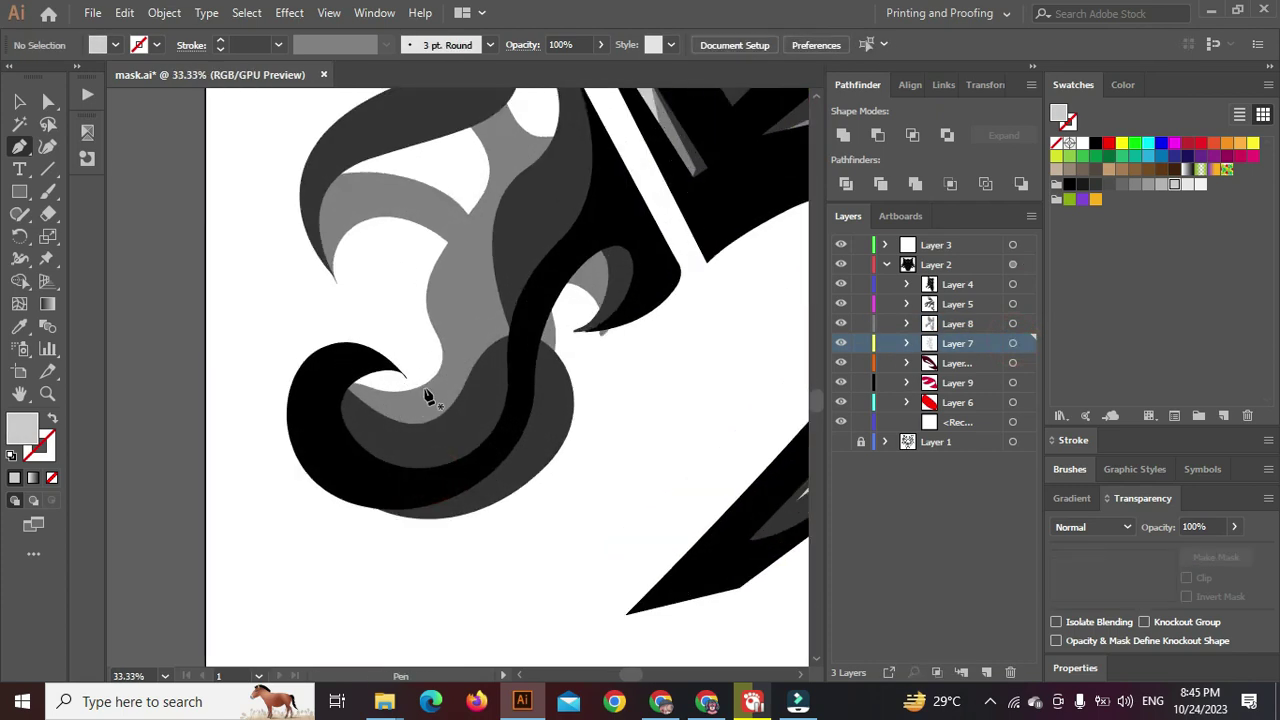
pyautogui.click(445, 398)
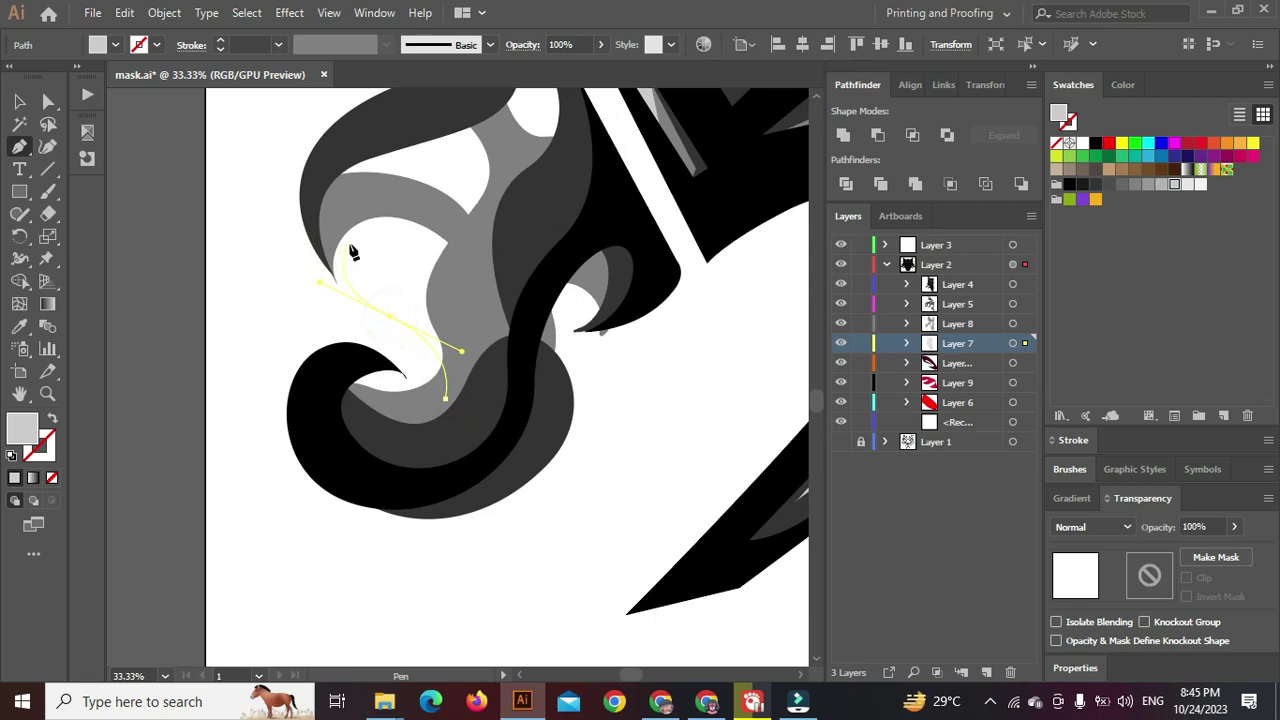
pyautogui.click(418, 242)
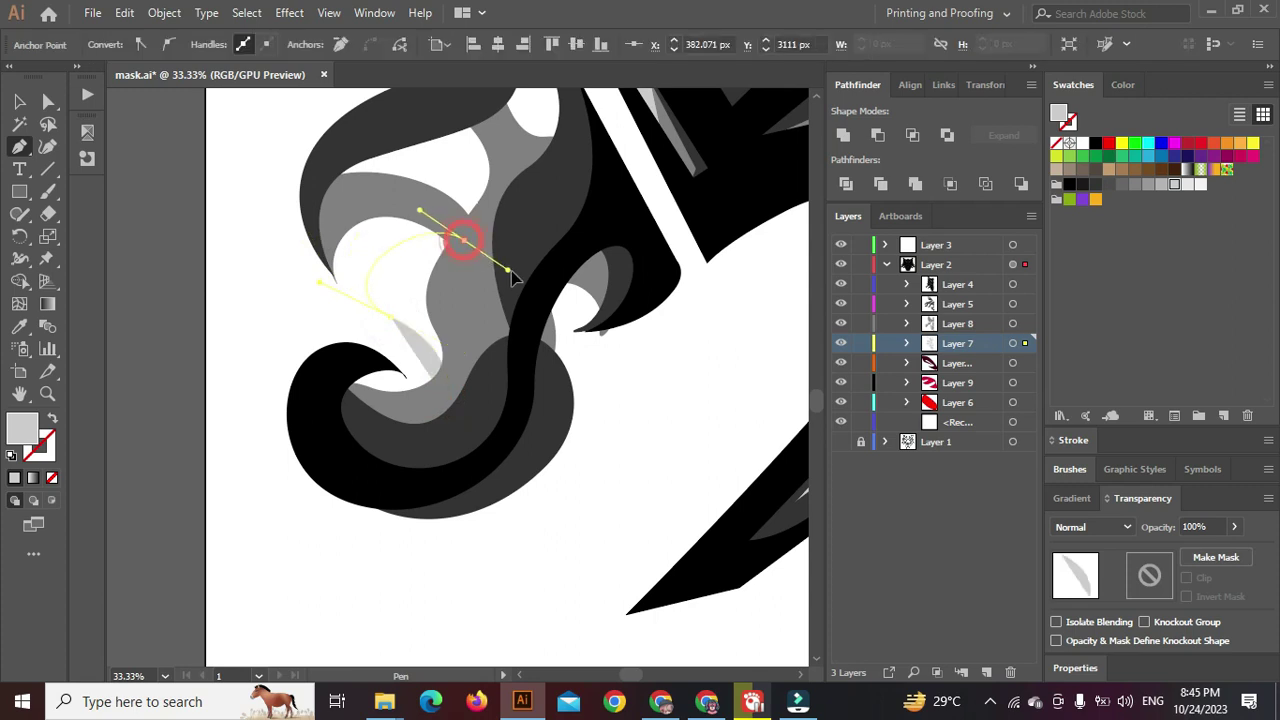
pyautogui.moveTo(511, 279); pyautogui.dragTo(515, 283)
pyautogui.click(535, 301)
pyautogui.moveTo(585, 257); pyautogui.dragTo(610, 262)
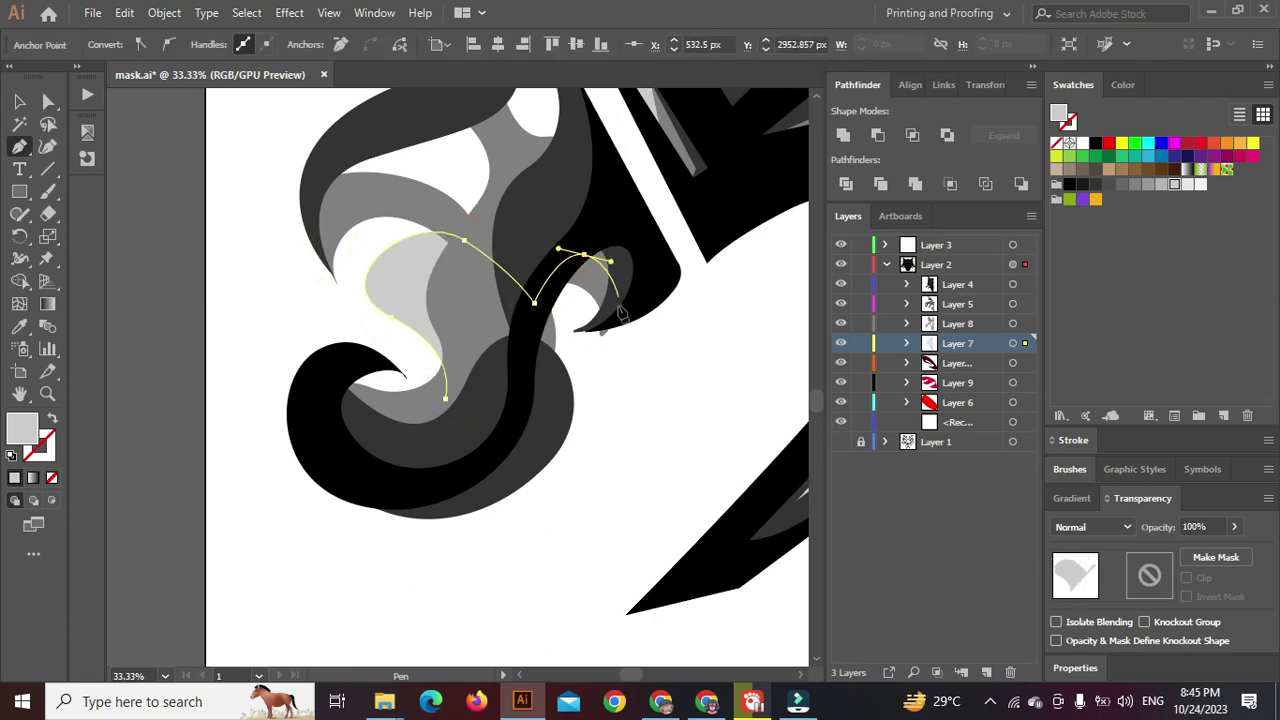
pyautogui.click(619, 304)
pyautogui.moveTo(543, 358); pyautogui.dragTo(514, 366)
pyautogui.moveTo(470, 430); pyautogui.dragTo(417, 450)
pyautogui.moveTo(337, 412); pyautogui.dragTo(422, 386)
pyautogui.click(445, 399)
pyautogui.scroll(-2, 353, 308)
pyautogui.keyDown('ctrl'); pyautogui.click(352, 306); pyautogui.keyUp('ctrl')
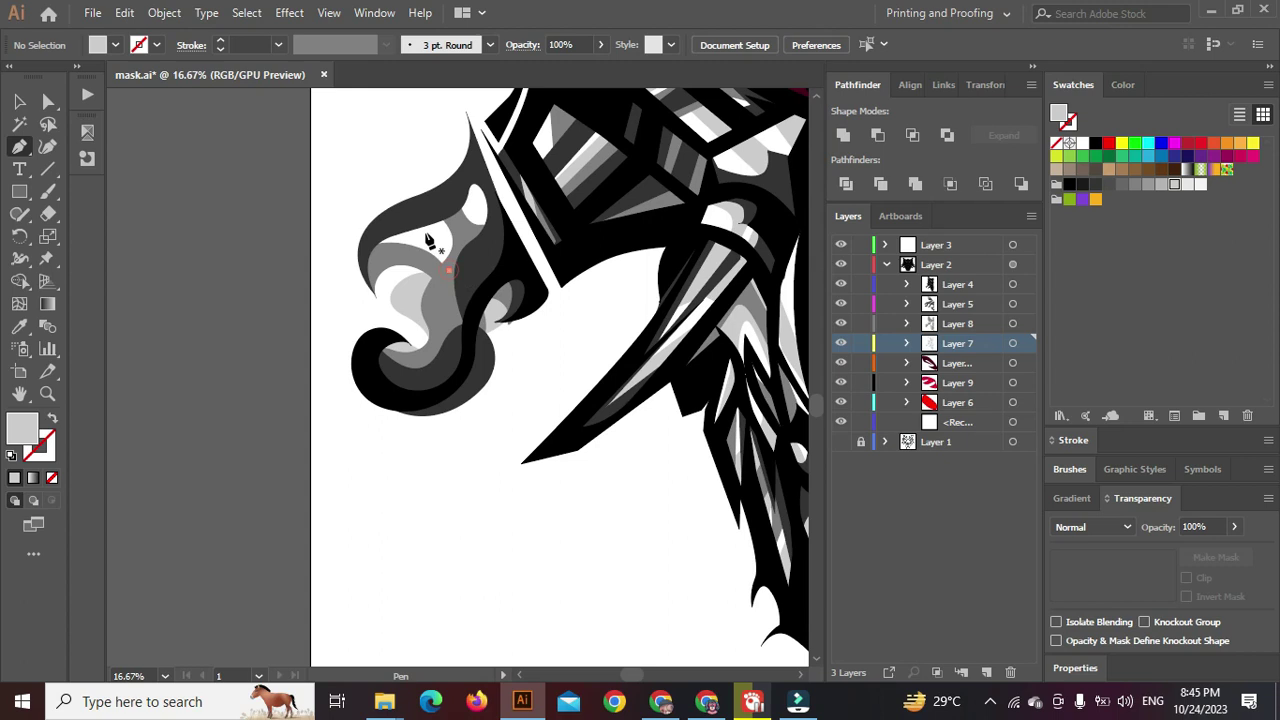
# Draw a light grey curved highlight shape on Layer 7 across the opening in the tendril's upper flame strand
pyautogui.scroll(2, 428, 241)
pyautogui.moveTo(397, 229); pyautogui.dragTo(321, 221)
pyautogui.moveTo(481, 156); pyautogui.dragTo(558, 292)
pyautogui.click(476, 313)
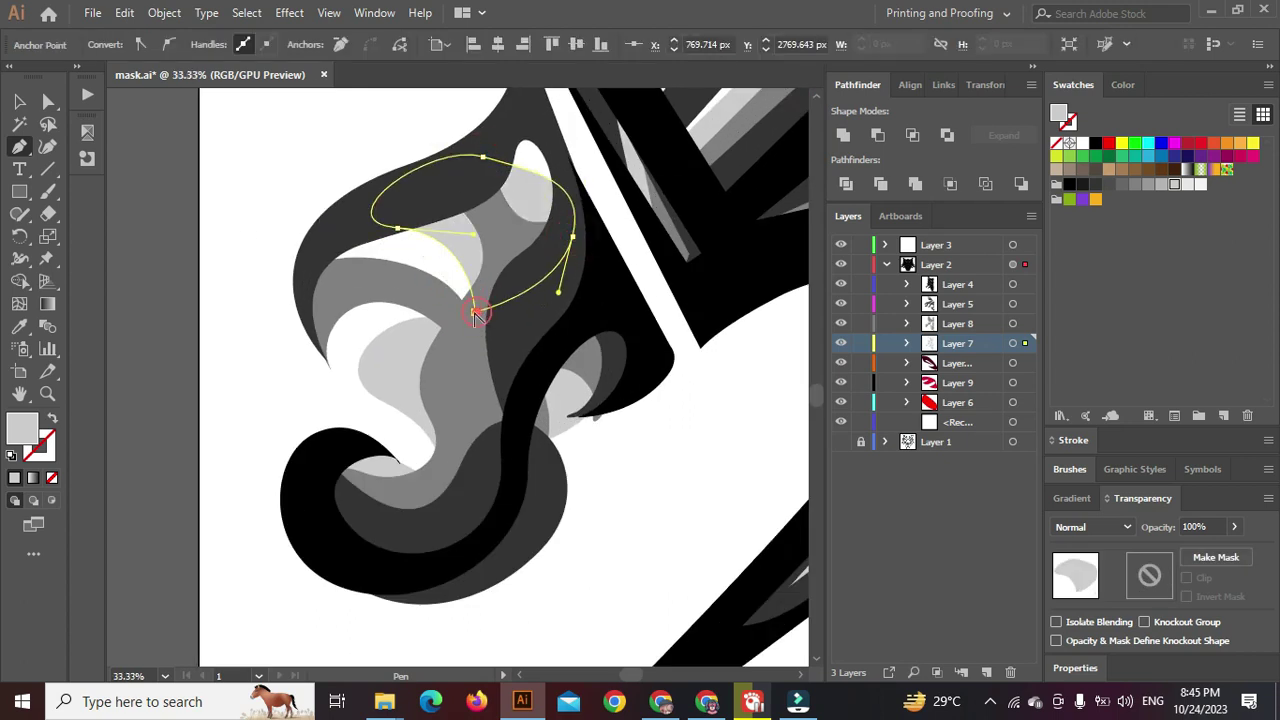
pyautogui.hotkey('ctrl', '-')
pyautogui.hotkey('ctrl', '-')
pyautogui.hotkey('ctrl', '-')
pyautogui.hotkey('ctrl', '-')
pyautogui.hotkey('ctrl', '-')
pyautogui.keyDown('ctrl'); pyautogui.click(395, 213); pyautogui.keyUp('ctrl')
pyautogui.hotkey('ctrl', '-')
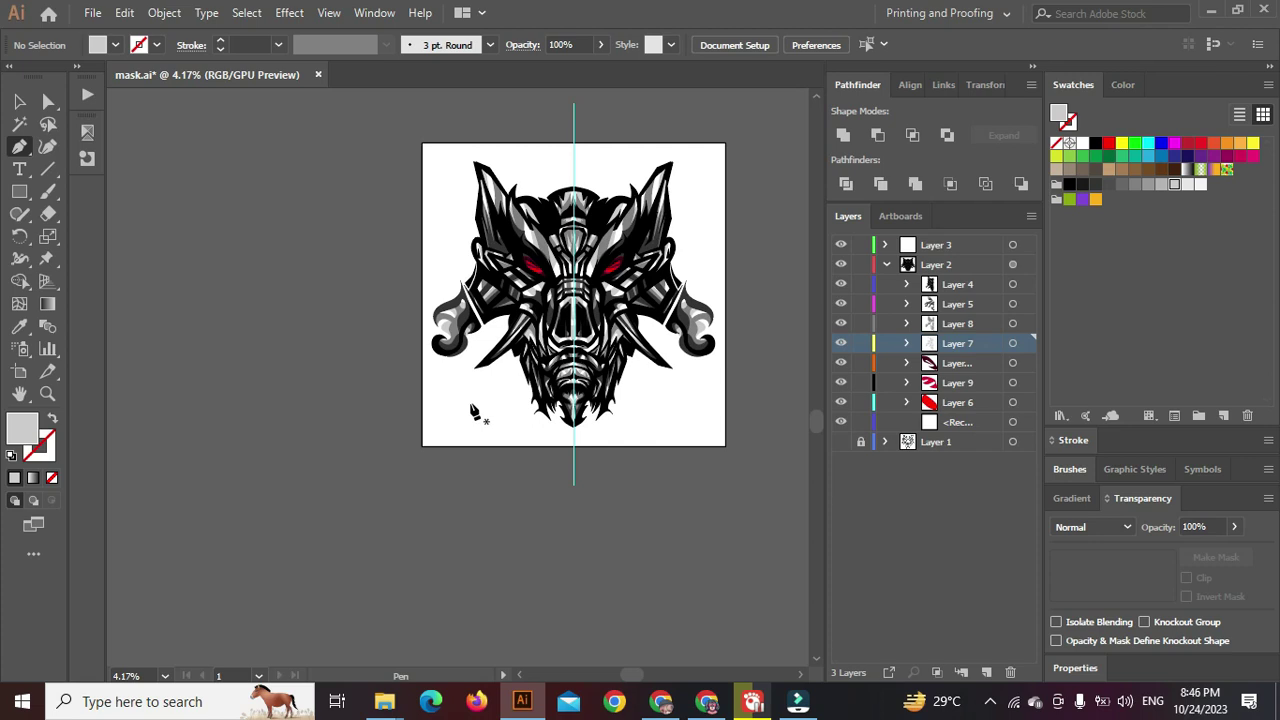
# Nudge the anchor point at the top tip of the dark grey flame strand beside the cheek spike
pyautogui.scroll(3, 543, 310)
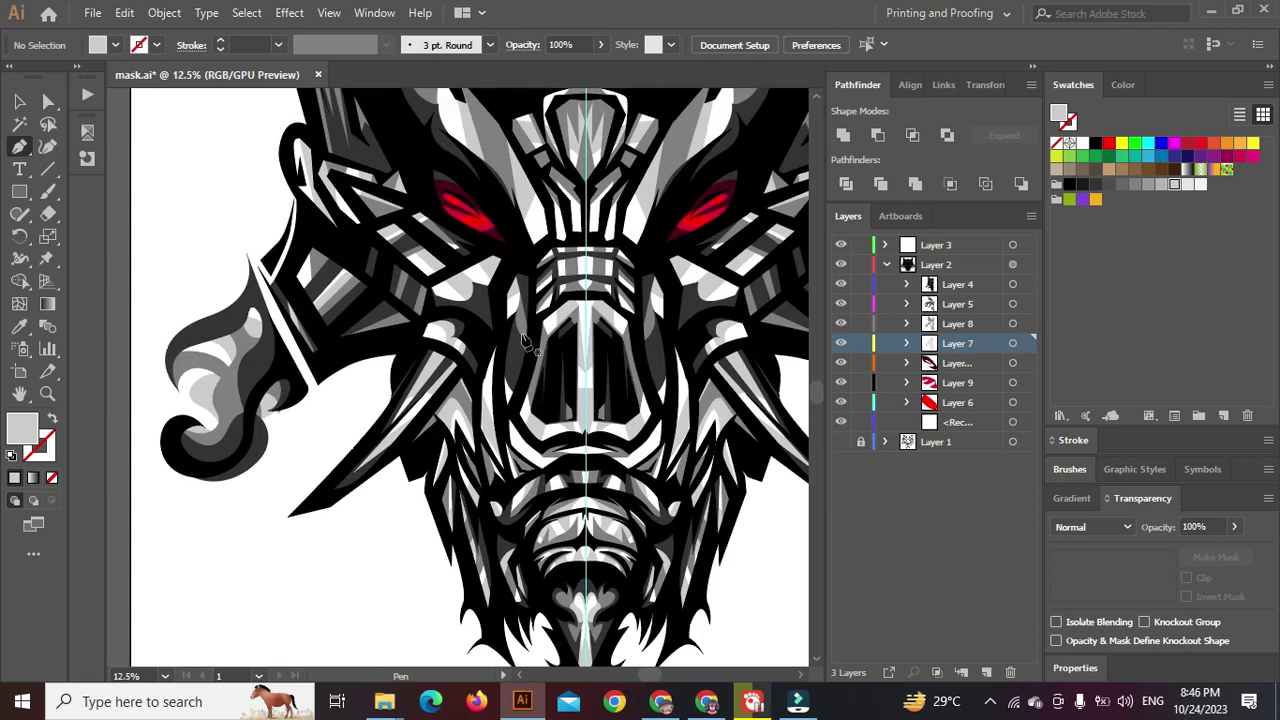
pyautogui.scroll(2, 296, 392)
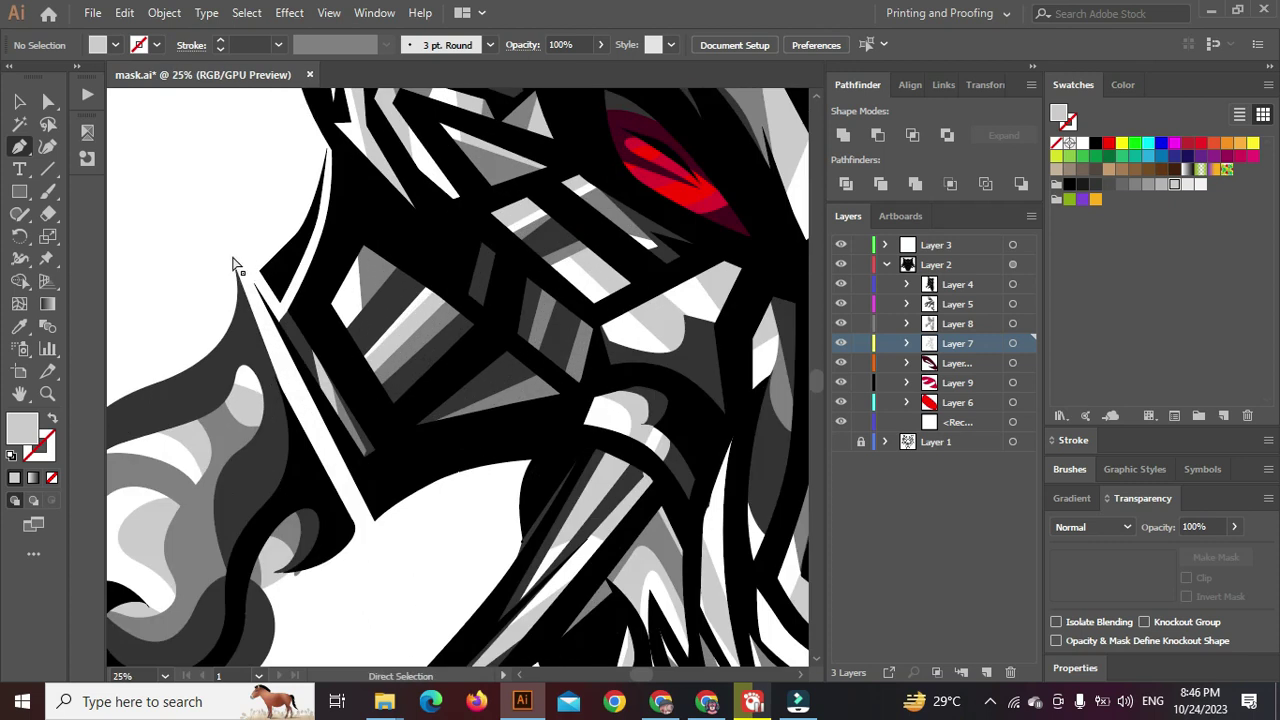
pyautogui.keyDown('ctrl'); pyautogui.click(233, 256); pyautogui.keyUp('ctrl')
pyautogui.moveTo(237, 270); pyautogui.dragTo(236, 262)
pyautogui.keyDown('ctrl'); pyautogui.click(226, 240); pyautogui.keyUp('ctrl')
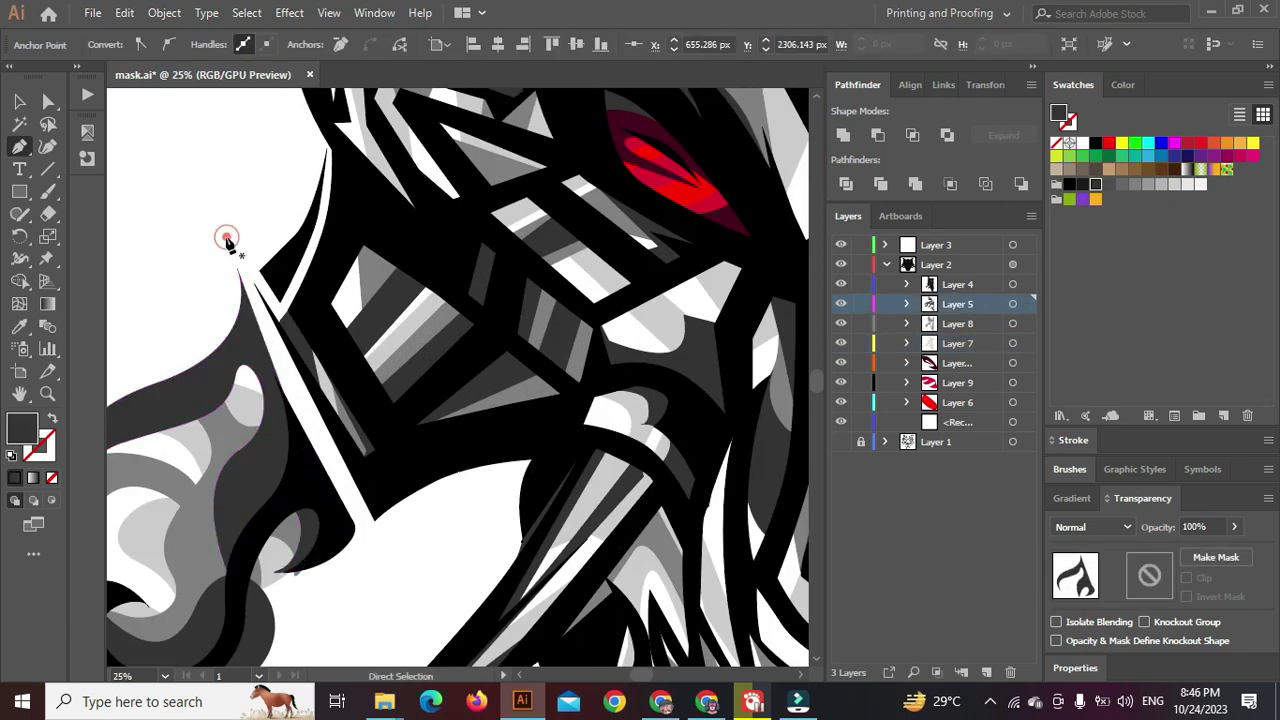
pyautogui.scroll(-4, 242, 256)
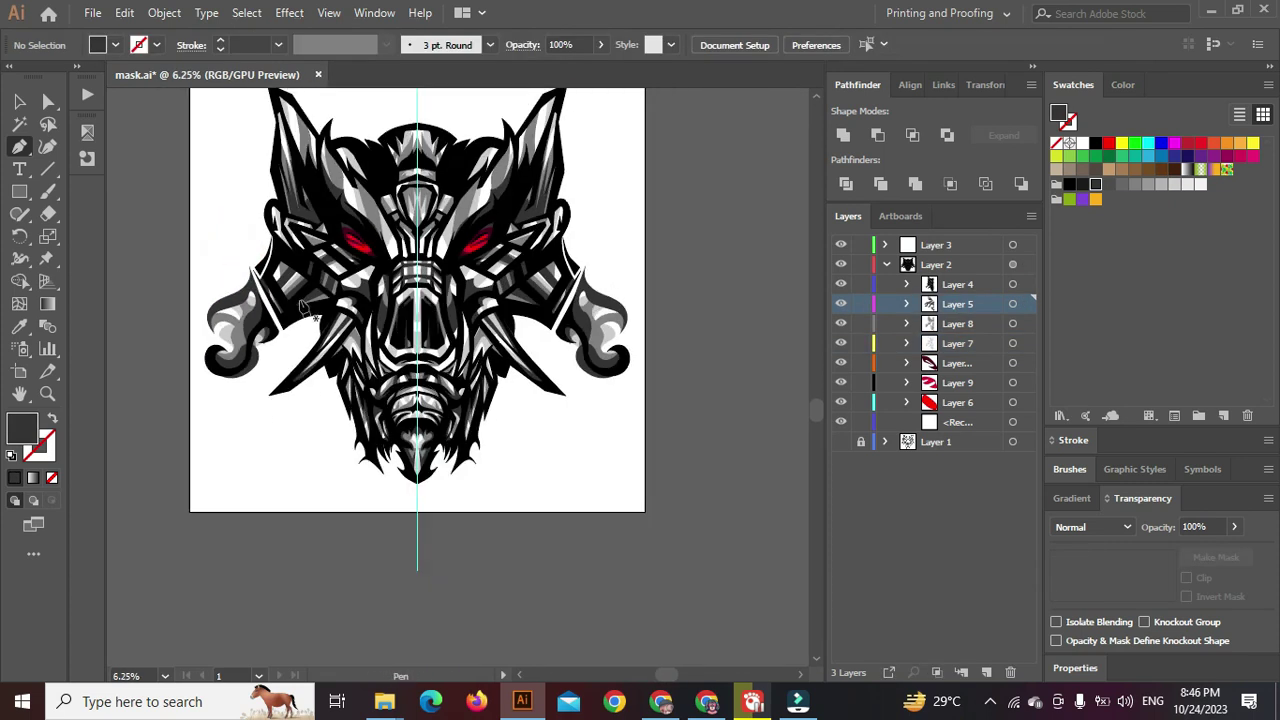
# Align the black outline at the left ear's tip by repositioning the overlapping shape's corner anchor points
pyautogui.scroll(1, 300, 305)
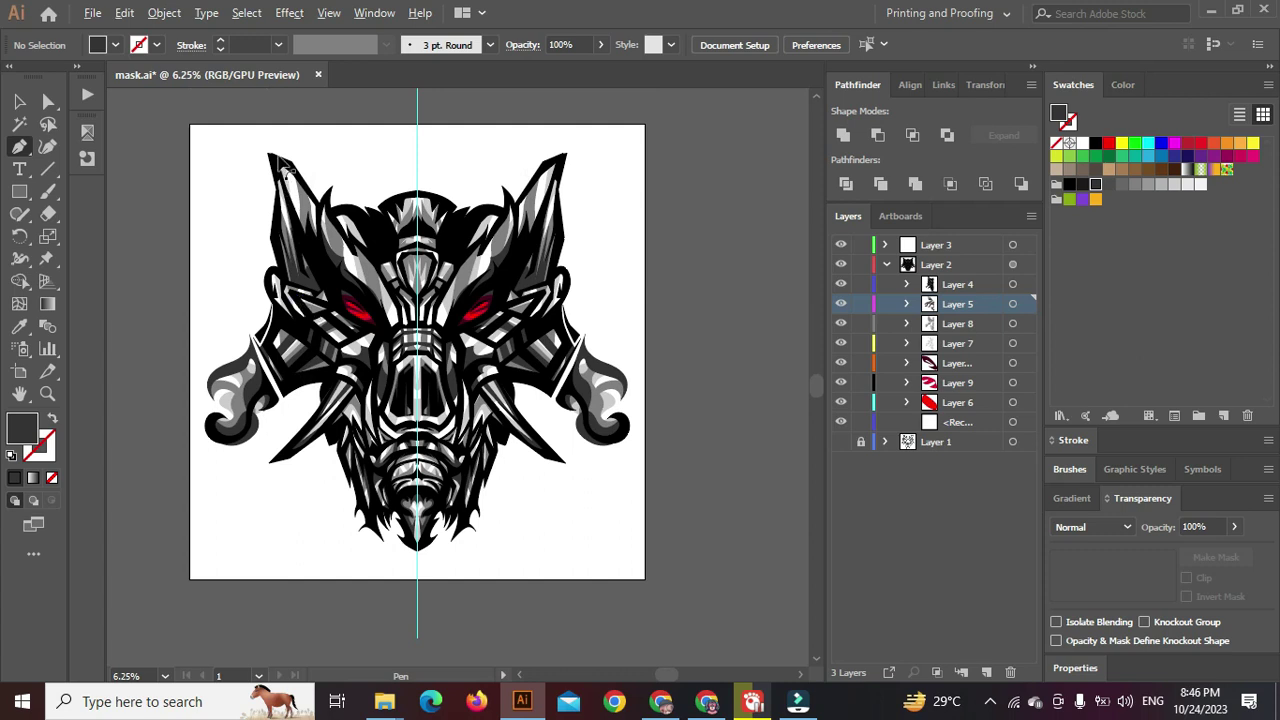
pyautogui.scroll(7, 284, 168)
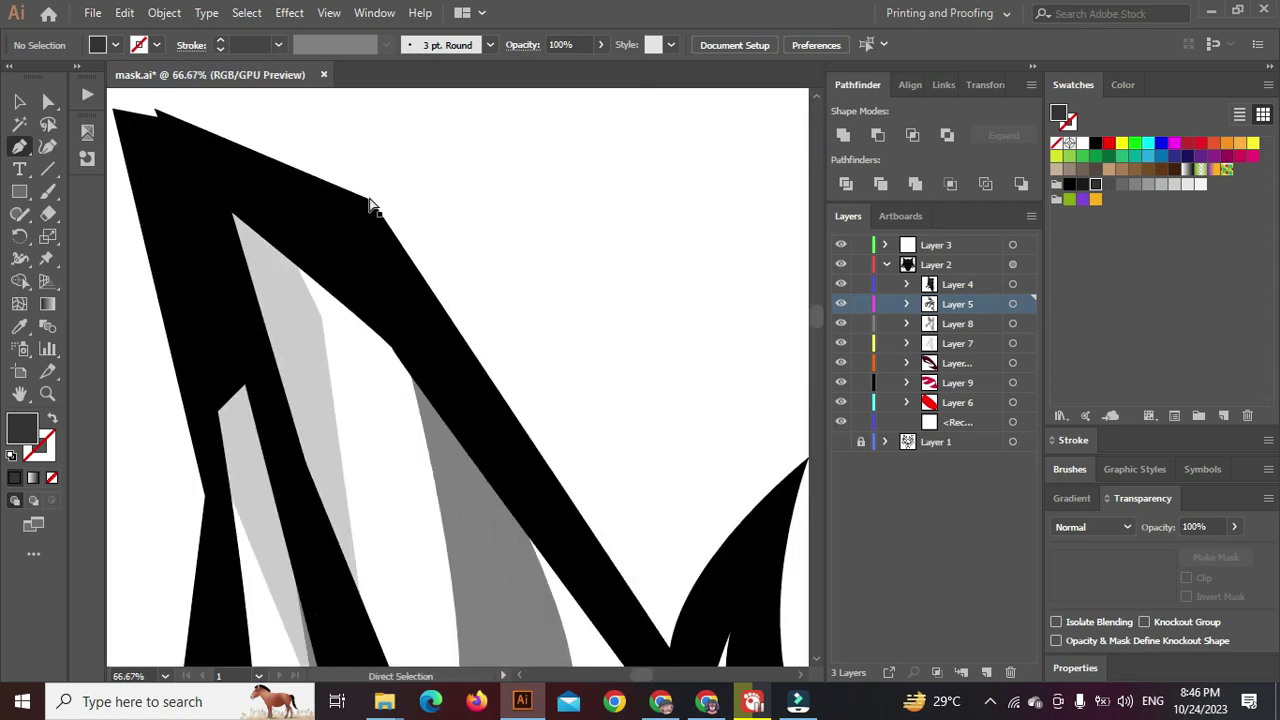
pyautogui.click(370, 205)
pyautogui.keyDown('ctrl'); pyautogui.click(130, 116); pyautogui.keyUp('ctrl')
pyautogui.moveTo(129, 113)
pyautogui.mouseDown()
pyautogui.moveTo(171, 166)
pyautogui.moveTo(141, 120)
pyautogui.mouseUp()
pyautogui.moveTo(207, 177); pyautogui.dragTo(205, 175)
pyautogui.scroll(-2, 372, 330)
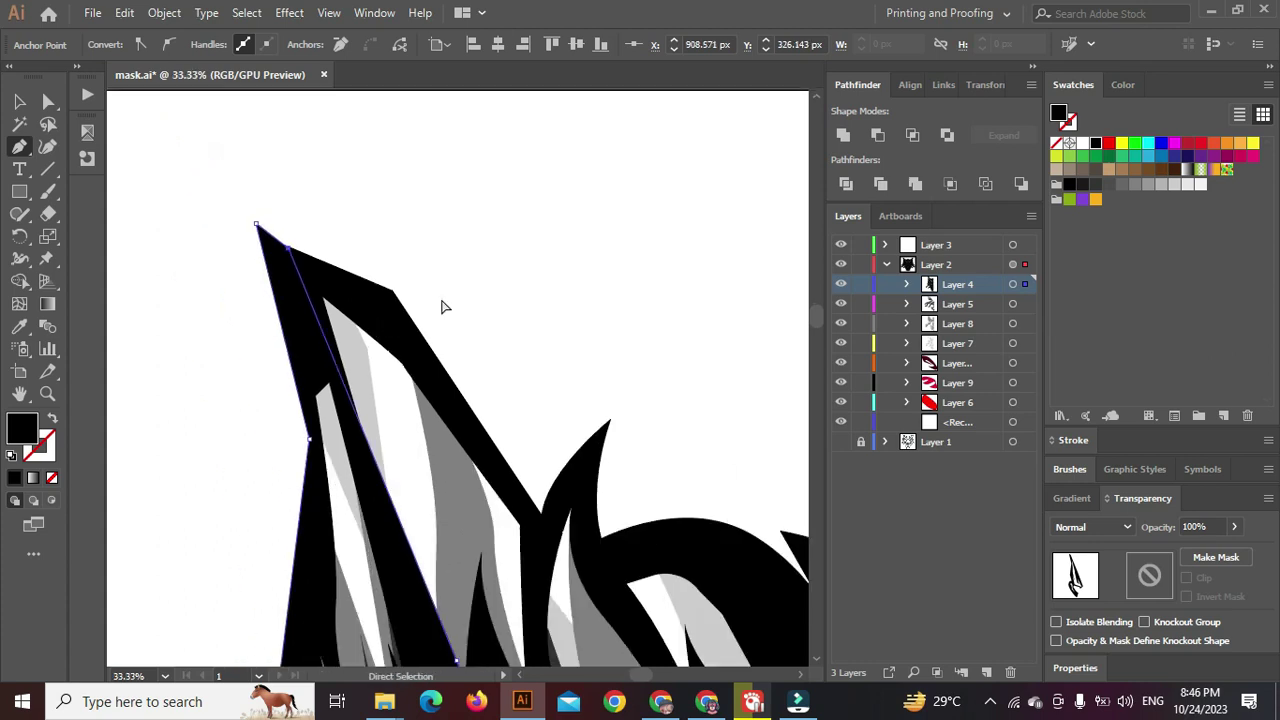
pyautogui.keyDown('ctrl'); pyautogui.click(445, 307); pyautogui.keyUp('ctrl')
pyautogui.scroll(-5, 440, 300)
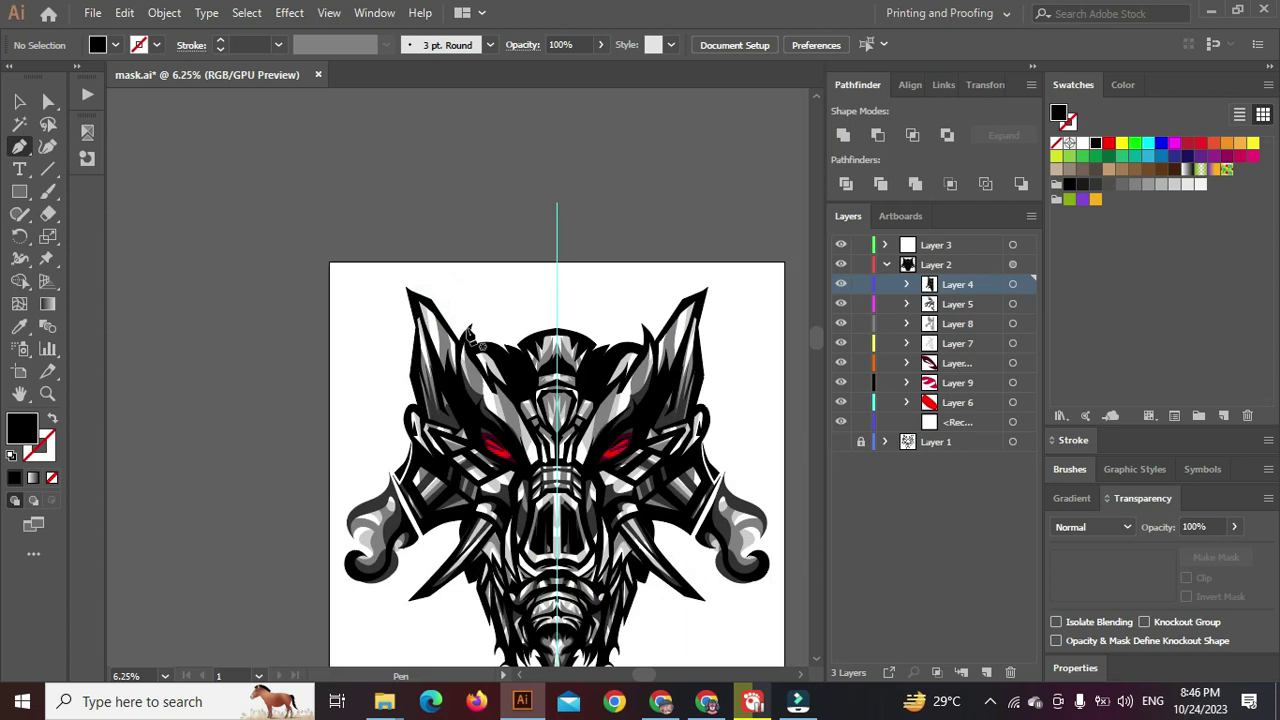
# Add a new sublayer in Layer 2, place it below Layer 6, and set the fill to the lightest grey swatch
pyautogui.scroll(-3, 470, 336)
pyautogui.scroll(3, 452, 357)
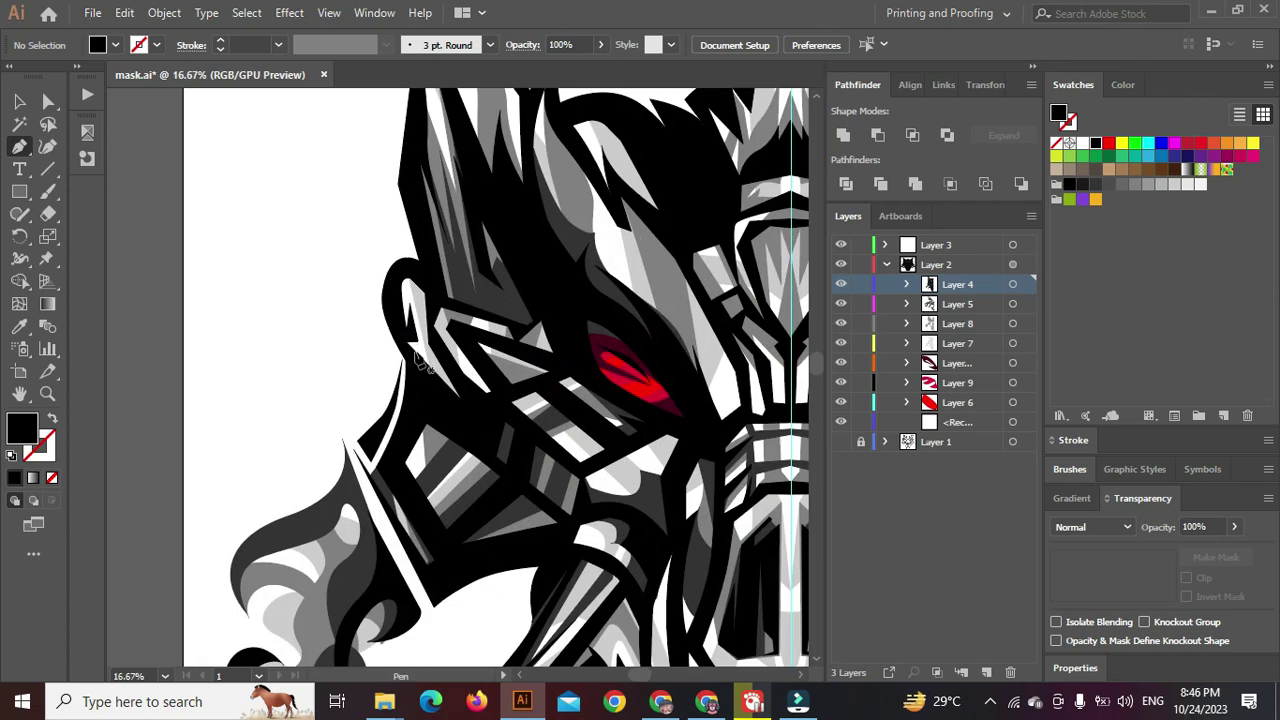
pyautogui.scroll(-3, 420, 362)
pyautogui.click(965, 343)
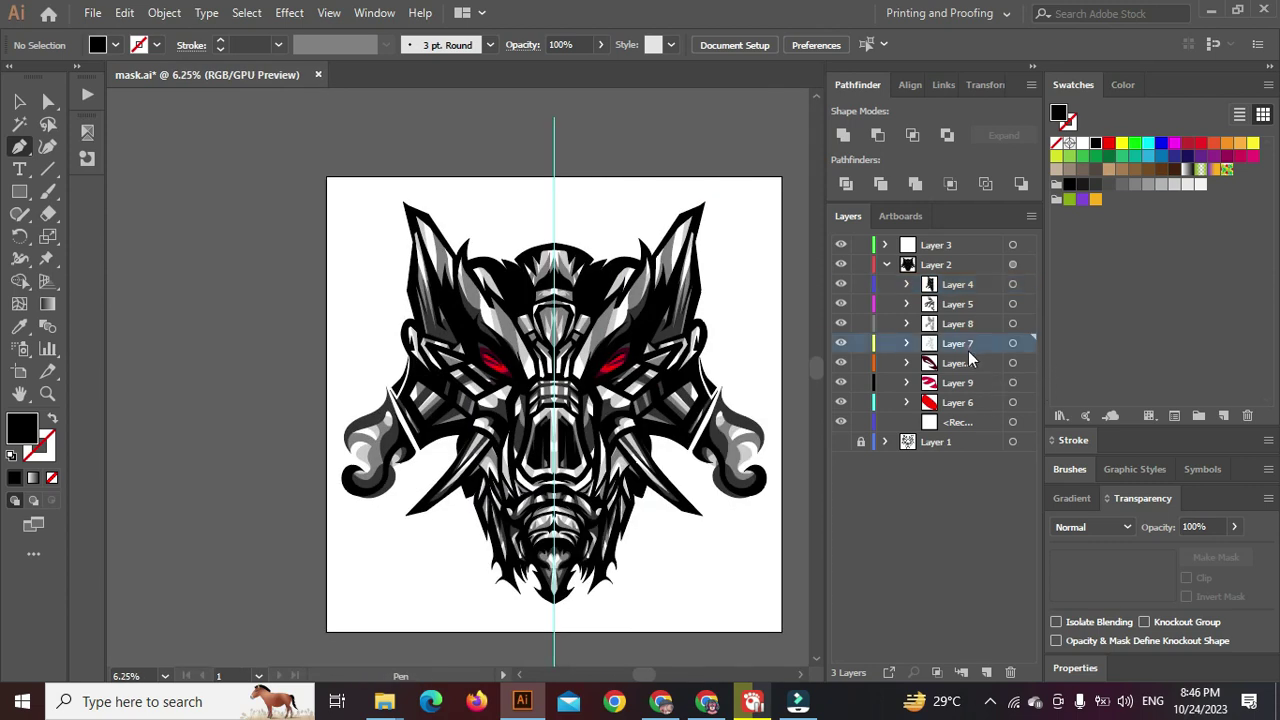
pyautogui.click(961, 672)
pyautogui.moveTo(960, 347); pyautogui.dragTo(963, 437)
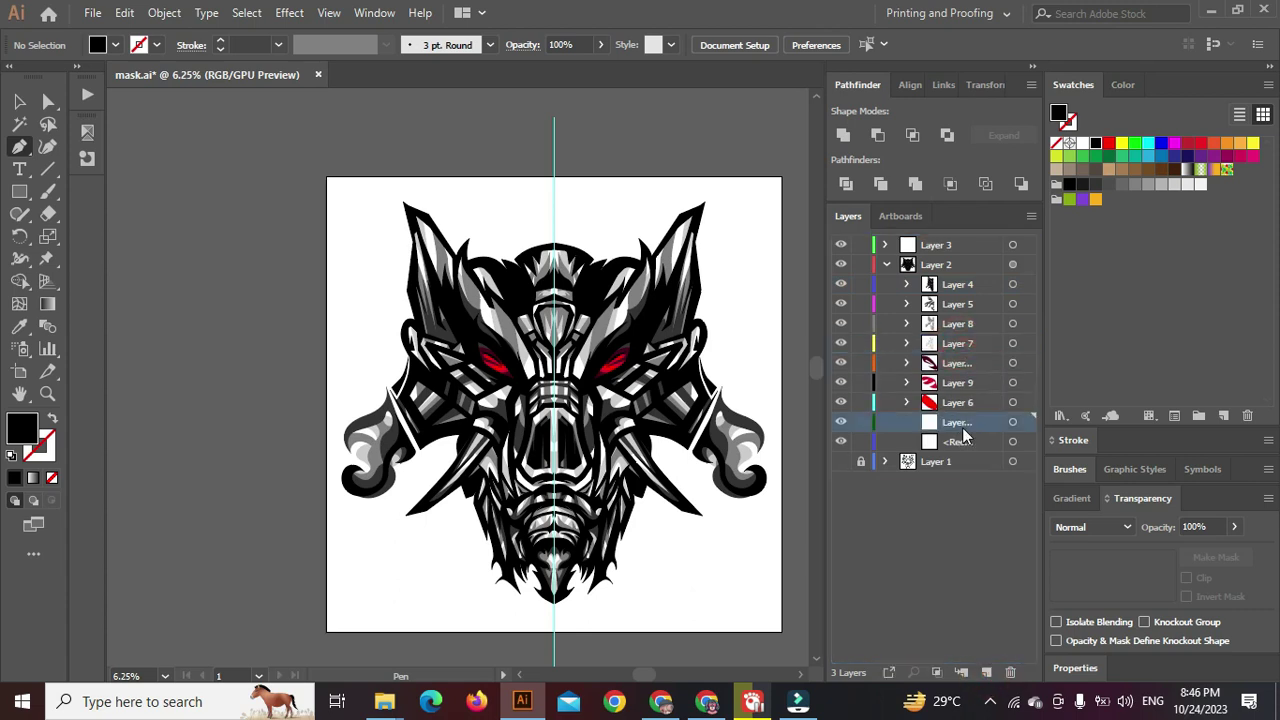
pyautogui.click(1201, 185)
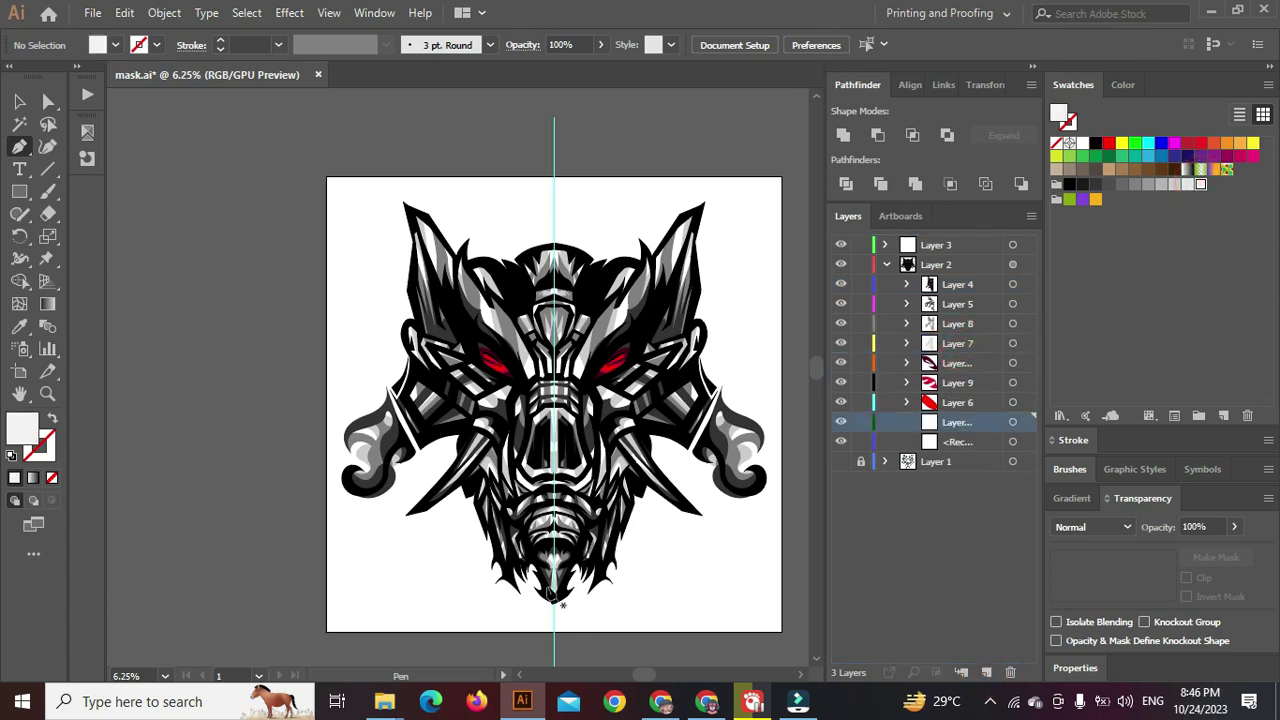
# Start a light grey backing silhouette at the chin's tip on the centre guide and carry it over the left half of the crown
pyautogui.scroll(5, 548, 603)
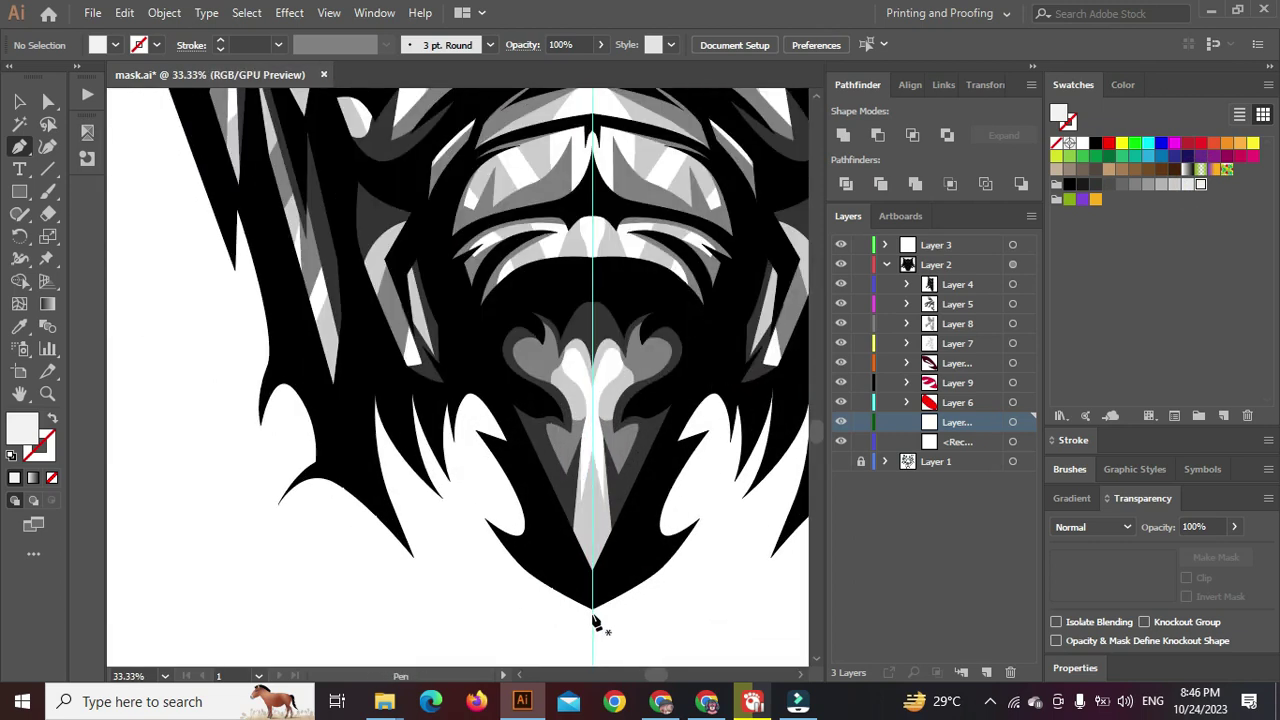
pyautogui.click(591, 612)
pyautogui.scroll(4, 592, 614)
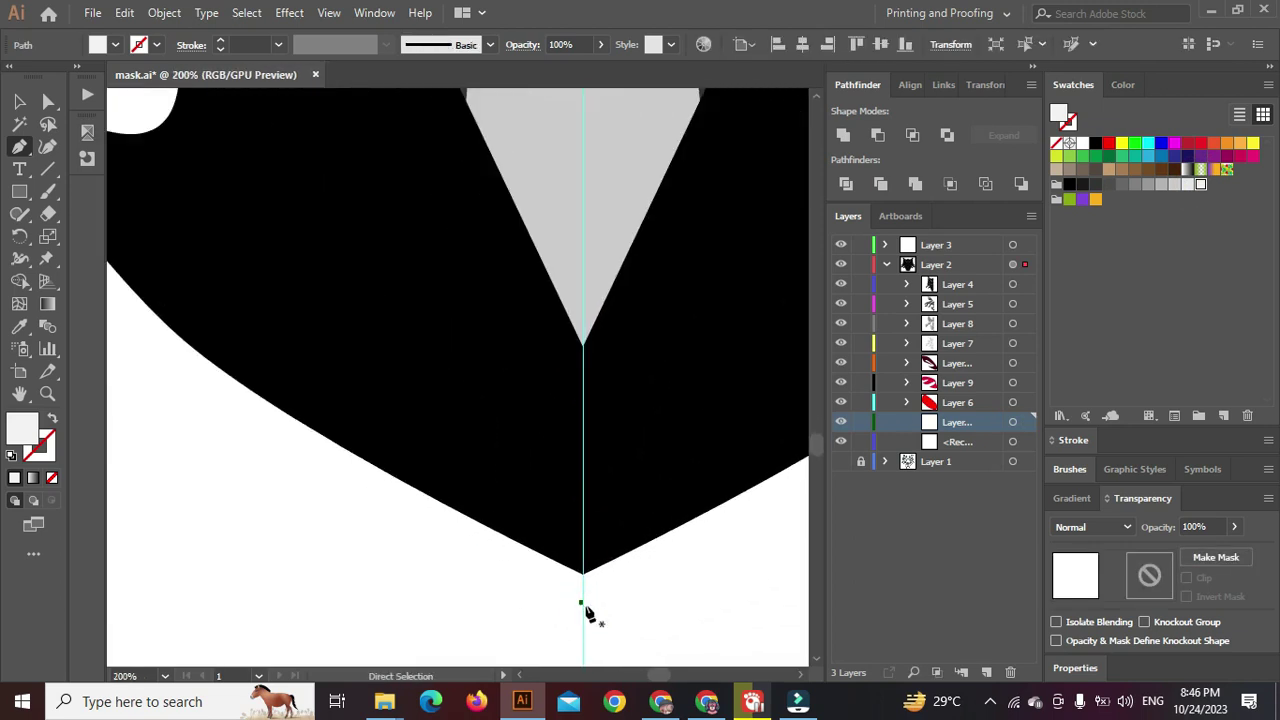
pyautogui.keyDown('ctrl'); pyautogui.click(584, 606); pyautogui.keyUp('ctrl')
pyautogui.click(584, 606)
pyautogui.scroll(-12, 584, 606)
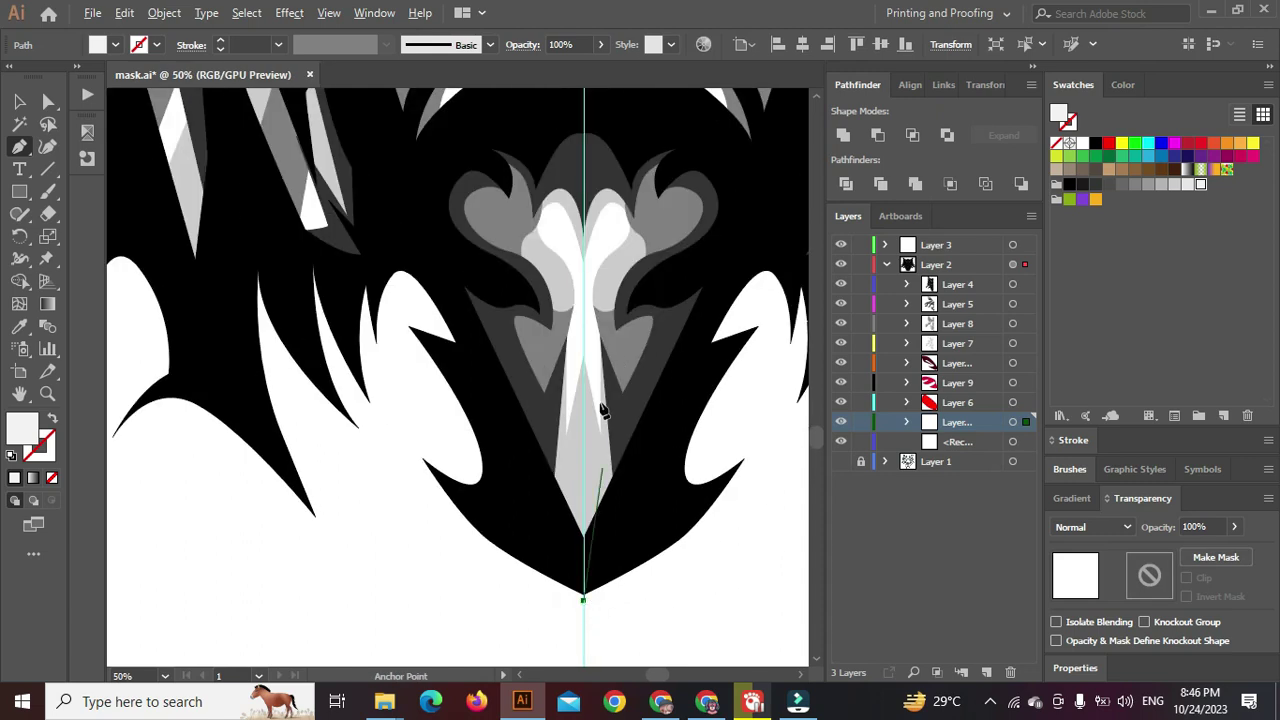
pyautogui.scroll(6, 478, 205)
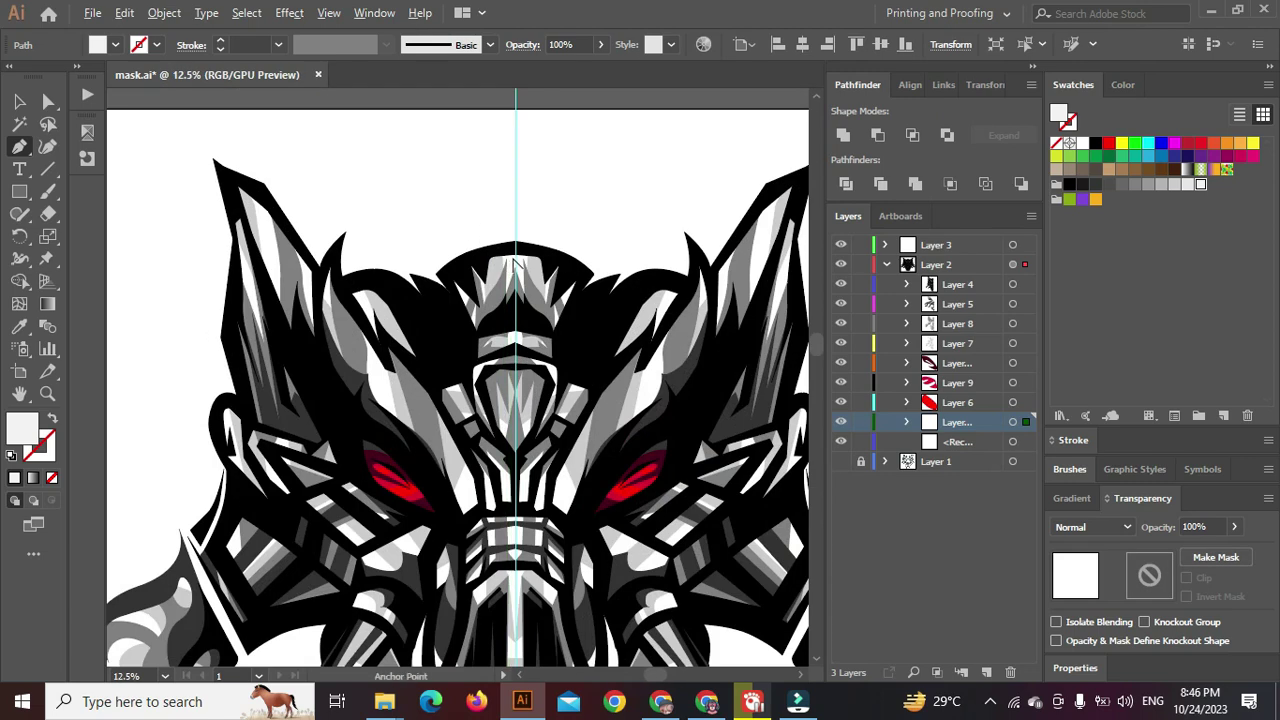
pyautogui.click(518, 236)
pyautogui.moveTo(397, 278); pyautogui.dragTo(375, 311)
pyautogui.click(375, 373)
# Continue the backing silhouette within the black outline along the left brow and up the inner edge of the left ear
pyautogui.click(244, 298)
pyautogui.click(167, 311)
pyautogui.moveTo(167, 311); pyautogui.dragTo(342, 393)
pyautogui.click(331, 331)
pyautogui.hotkey('ctrl', '-')
pyautogui.click(320, 288)
pyautogui.click(275, 279)
# Carry the backing silhouette down the left ear's outer edge and around the curled knob below it, staying within the black outline
pyautogui.moveTo(289, 392); pyautogui.dragTo(338, 346)
pyautogui.scroll(-3, 300, 420)
pyautogui.scroll(-2, 285, 440)
pyautogui.click(280, 433)
pyautogui.scroll(2, 280, 435)
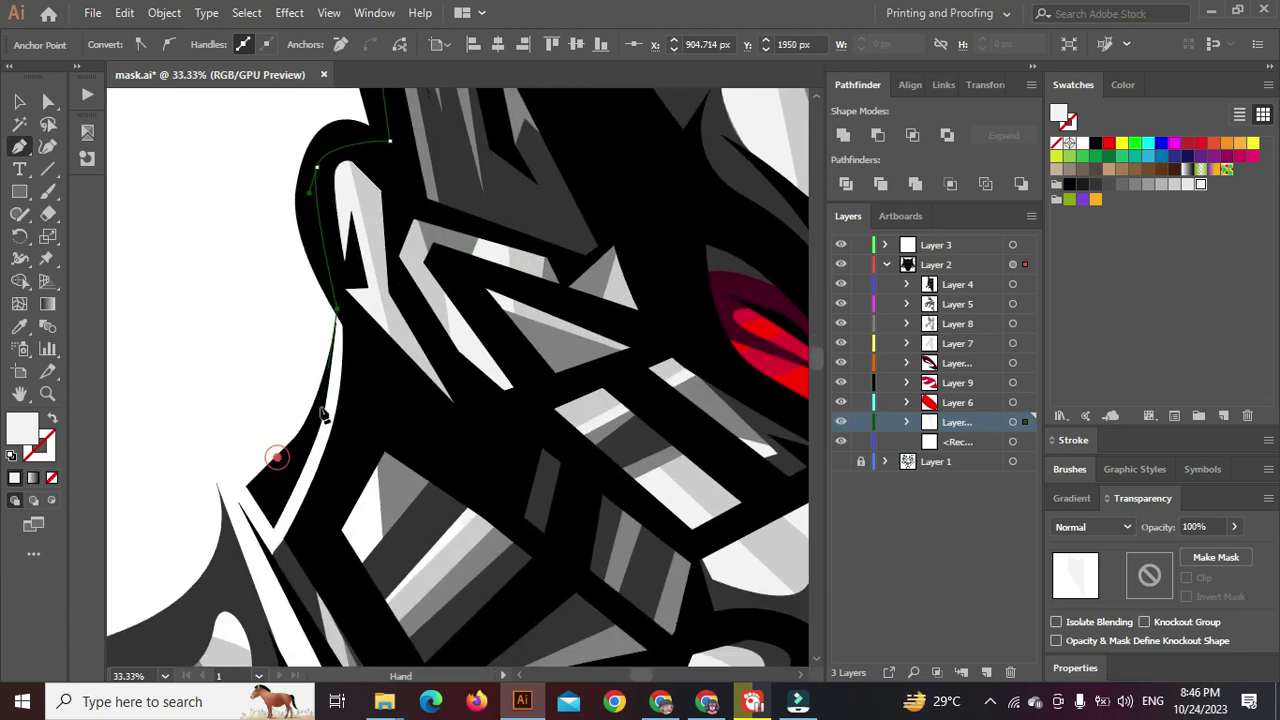
# Continue the silhouette down the outer left cheek, past the point beside the tendril, to the cheek's lower corner
pyautogui.moveTo(308, 434); pyautogui.dragTo(236, 505)
pyautogui.click(248, 487)
pyautogui.click(236, 497)
pyautogui.hotkey('ctrl', '-')
pyautogui.hotkey('ctrl', '-')
pyautogui.hotkey('ctrl', '-')
pyautogui.click(270, 528)
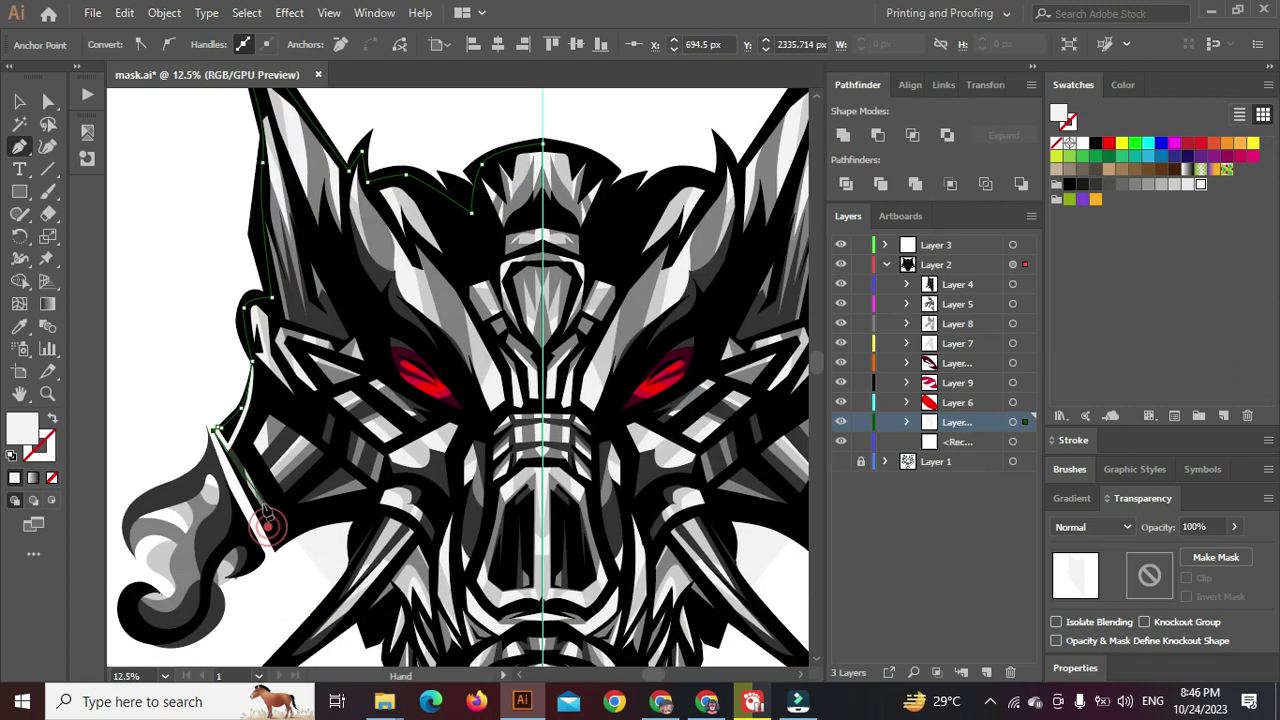
# Continue the silhouette along the underside of the left cheek and around the left tusk to the jaw
pyautogui.click(361, 510)
pyautogui.moveTo(363, 515); pyautogui.dragTo(405, 418)
pyautogui.scroll(1, 426, 400)
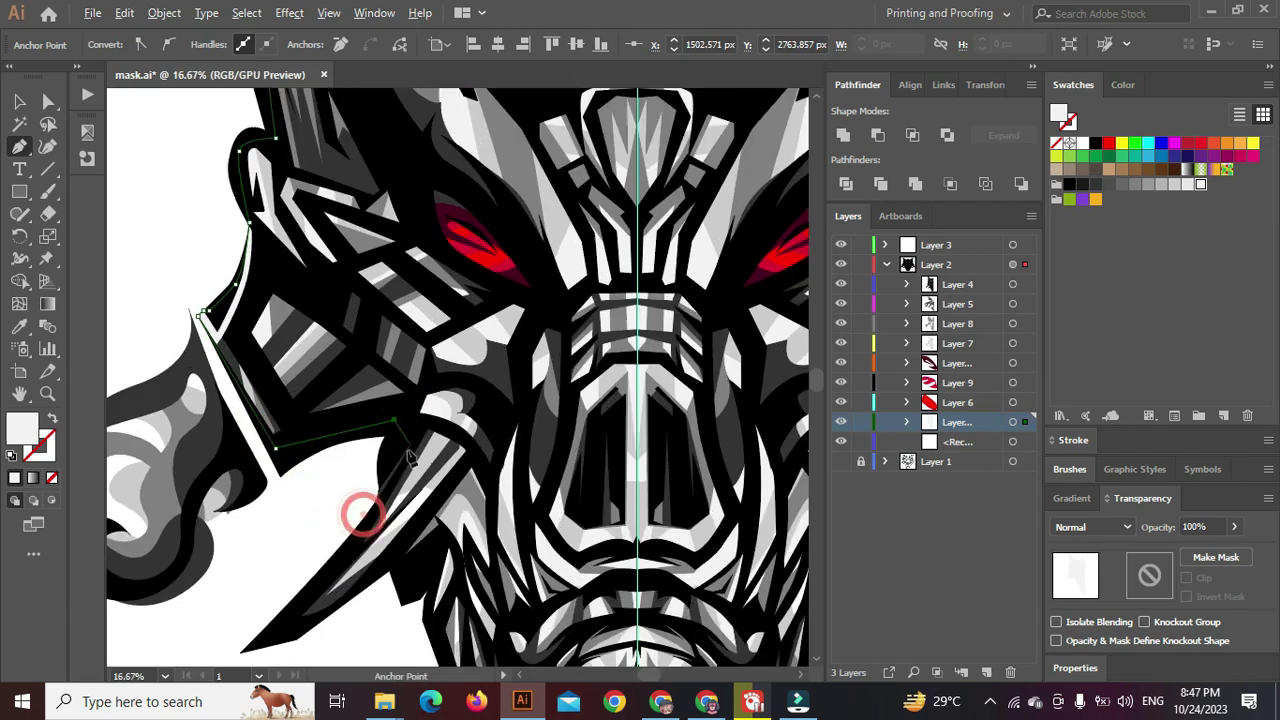
pyautogui.moveTo(357, 532)
pyautogui.mouseDown()
pyautogui.moveTo(328, 562)
pyautogui.moveTo(363, 514)
pyautogui.mouseUp()
pyautogui.click(323, 568)
pyautogui.click(338, 570)
pyautogui.click(338, 570)
pyautogui.click(425, 509)
pyautogui.click(439, 533)
# Carry the silhouette down the left jaw's jagged hair tufts and along the inner side of the chin toward its tip
pyautogui.moveTo(474, 592); pyautogui.dragTo(380, 275)
pyautogui.hotkey('ctrl', '+')
pyautogui.click(389, 275)
pyautogui.click(402, 367)
pyautogui.click(449, 430)
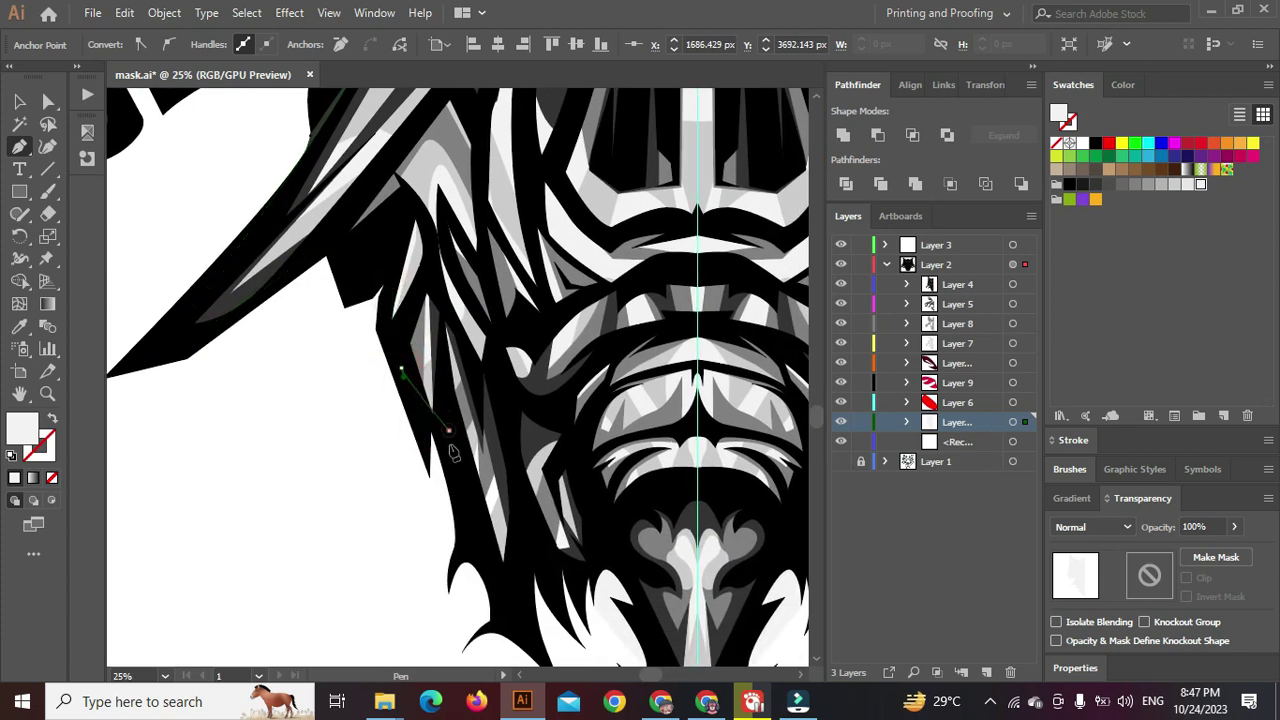
pyautogui.moveTo(477, 517); pyautogui.dragTo(404, 362)
pyautogui.moveTo(442, 447); pyautogui.dragTo(456, 456)
pyautogui.click(460, 409)
pyautogui.moveTo(547, 413); pyautogui.dragTo(559, 437)
pyautogui.hotkey('ctrl', '+')
pyautogui.click(606, 557)
pyautogui.scroll(2, 647, 615)
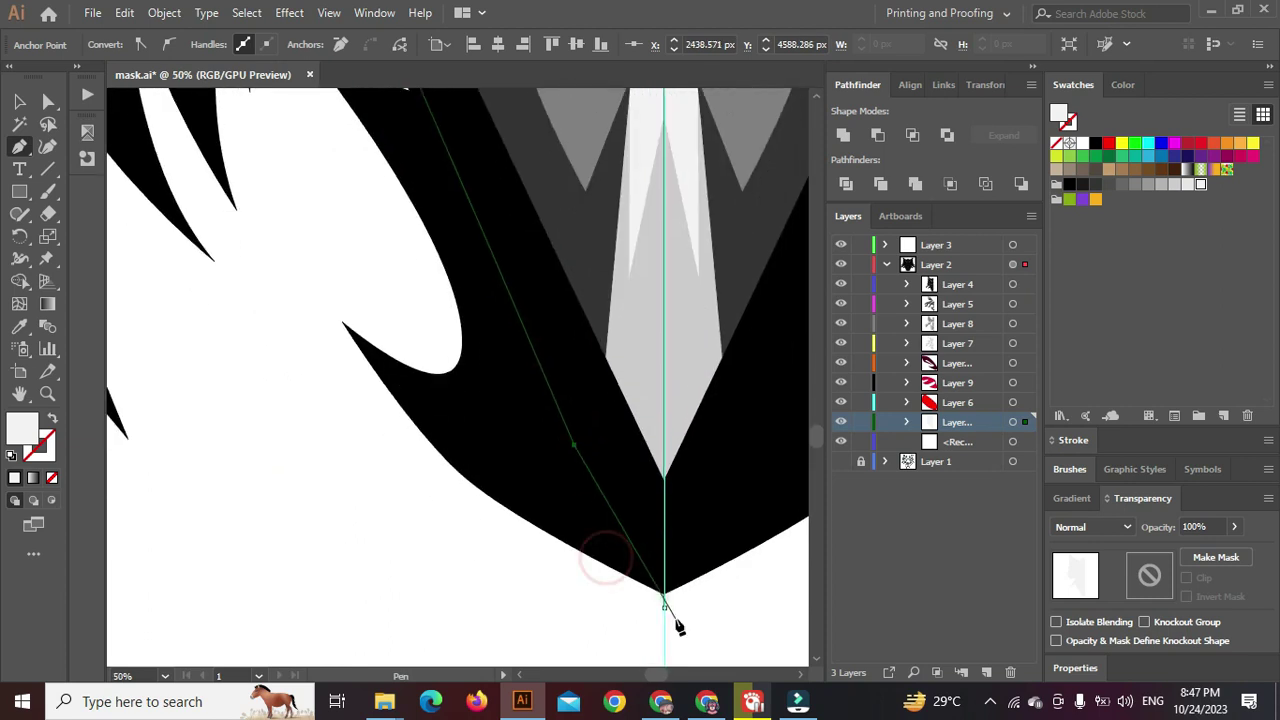
# Close the silhouette on the centre guide at the chin's tip, placing the final anchor inside the black outline, and deselect it
pyautogui.click(663, 604)
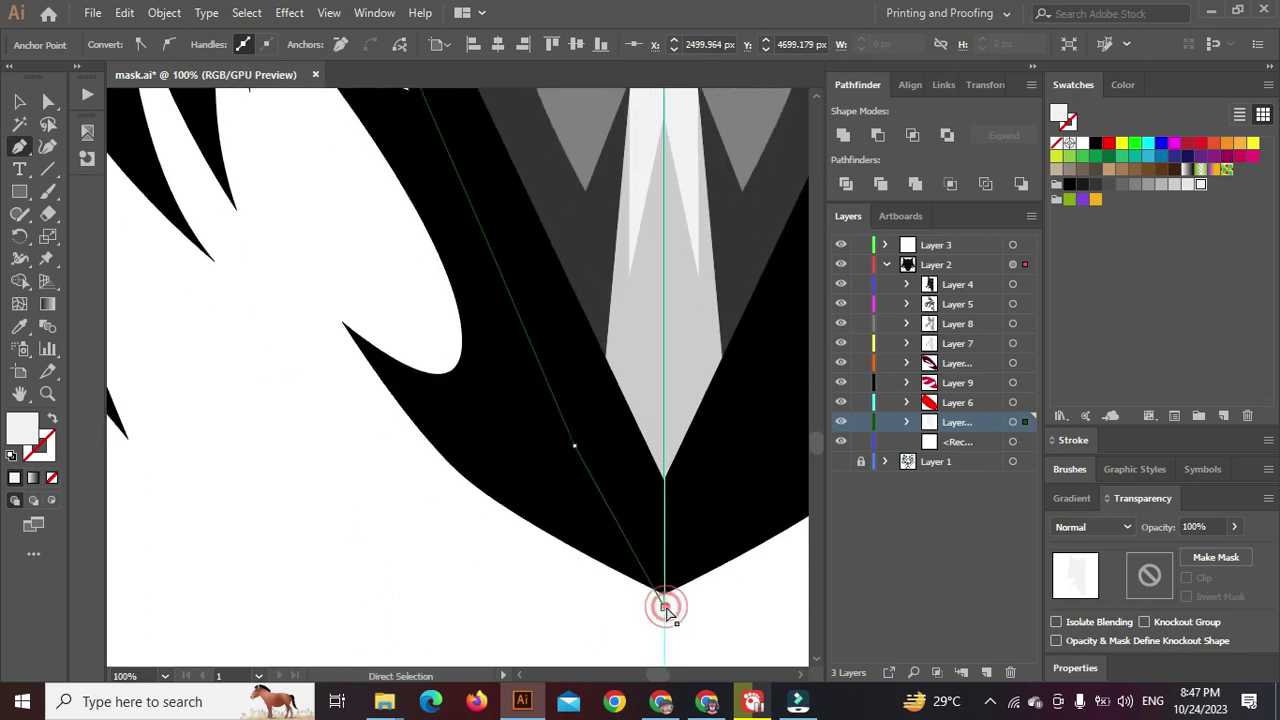
pyautogui.hotkey('ctrl', '+')
pyautogui.hotkey('ctrl', 'z')
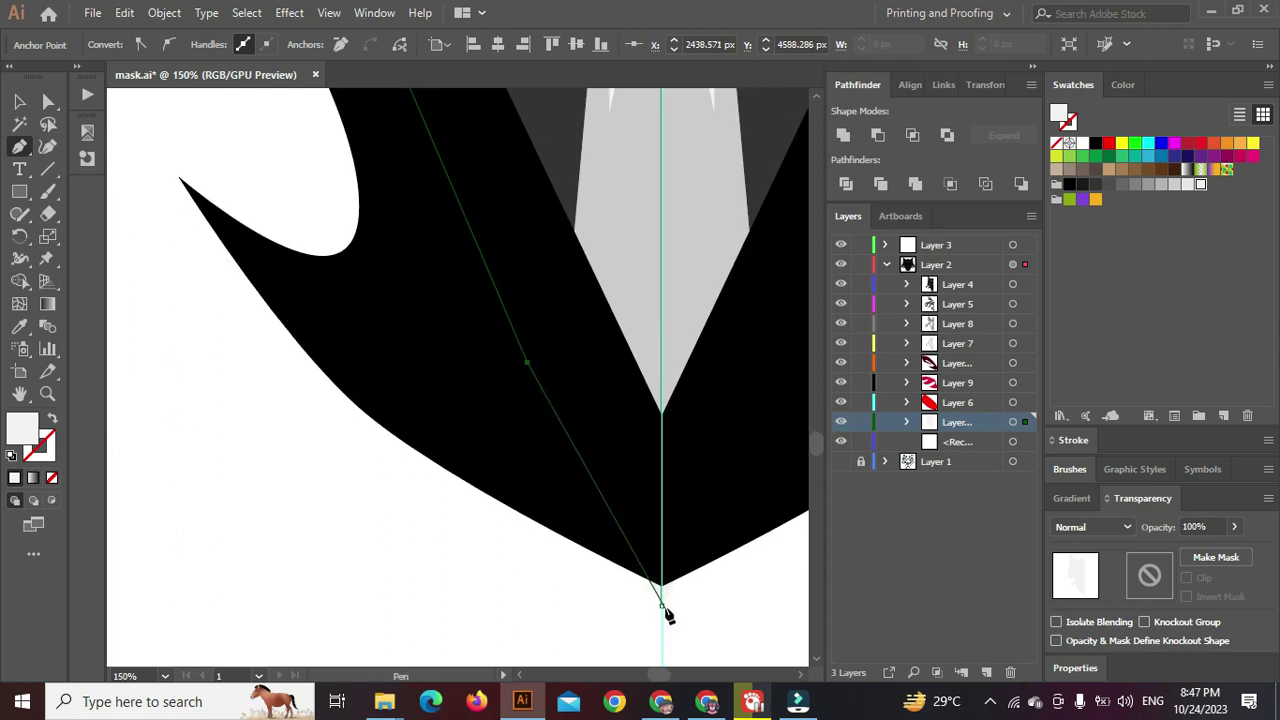
pyautogui.moveTo(664, 591)
pyautogui.mouseDown()
pyautogui.moveTo(665, 564)
pyautogui.moveTo(663, 603)
pyautogui.moveTo(664, 570)
pyautogui.moveTo(665, 582)
pyautogui.mouseUp()
pyautogui.hotkey('ctrl', 'z')
pyautogui.click(663, 604)
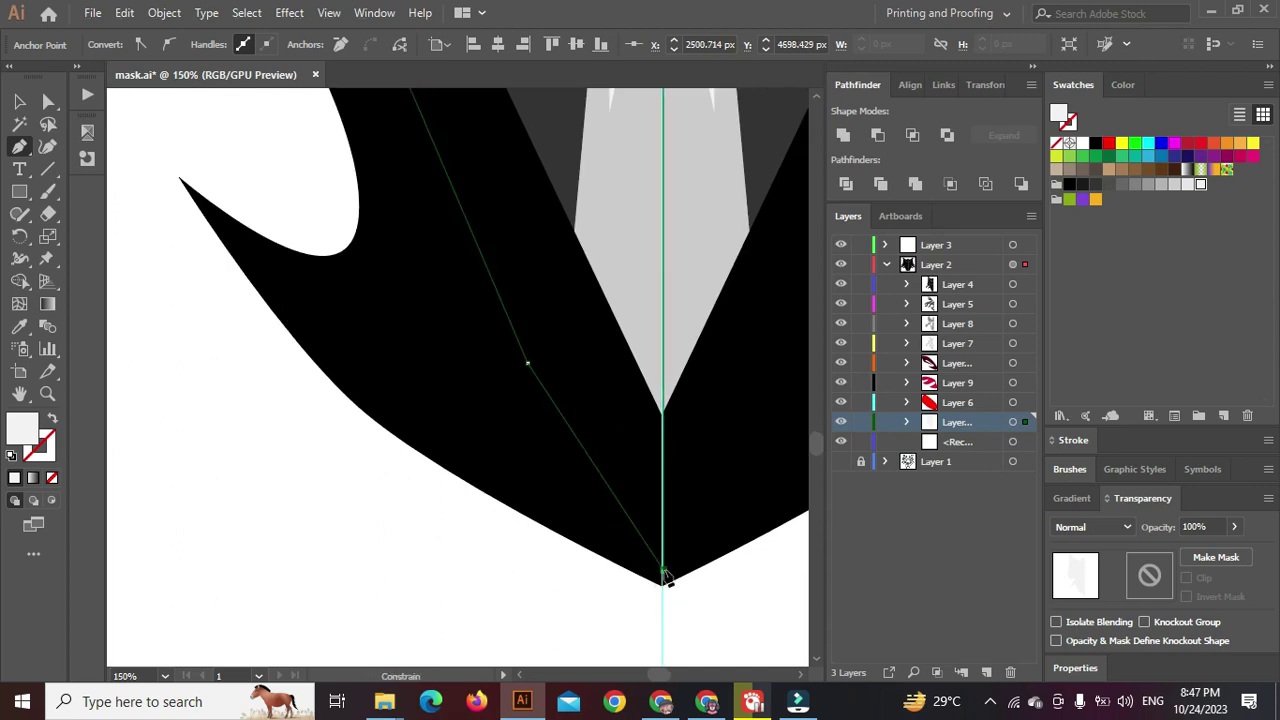
pyautogui.hotkey('ctrl', '+')
pyautogui.hotkey('ctrl', '+')
pyautogui.hotkey('ctrl', '+')
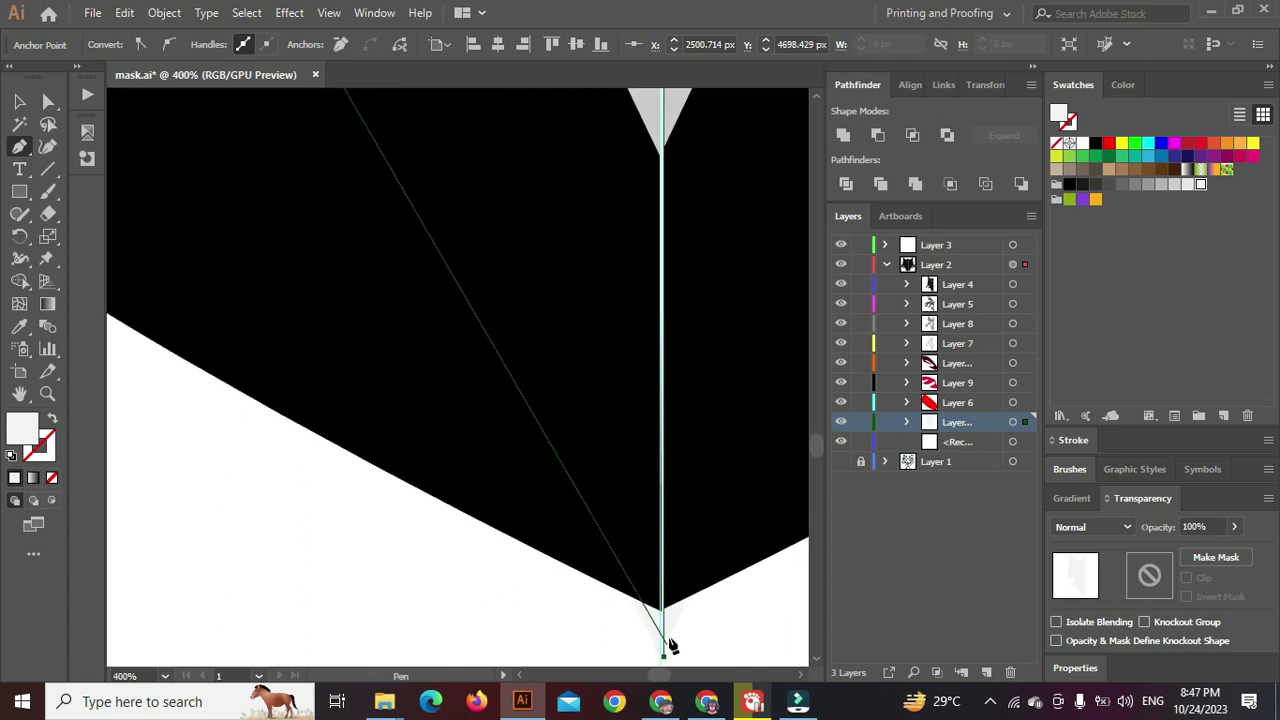
pyautogui.scroll(3, 662, 593)
pyautogui.moveTo(650, 524); pyautogui.dragTo(631, 332)
pyautogui.keyDown('ctrl'); pyautogui.click(659, 393); pyautogui.keyUp('ctrl')
# Examine the traced extent of the backing silhouette against the whole mask
pyautogui.scroll(-15, 660, 393)
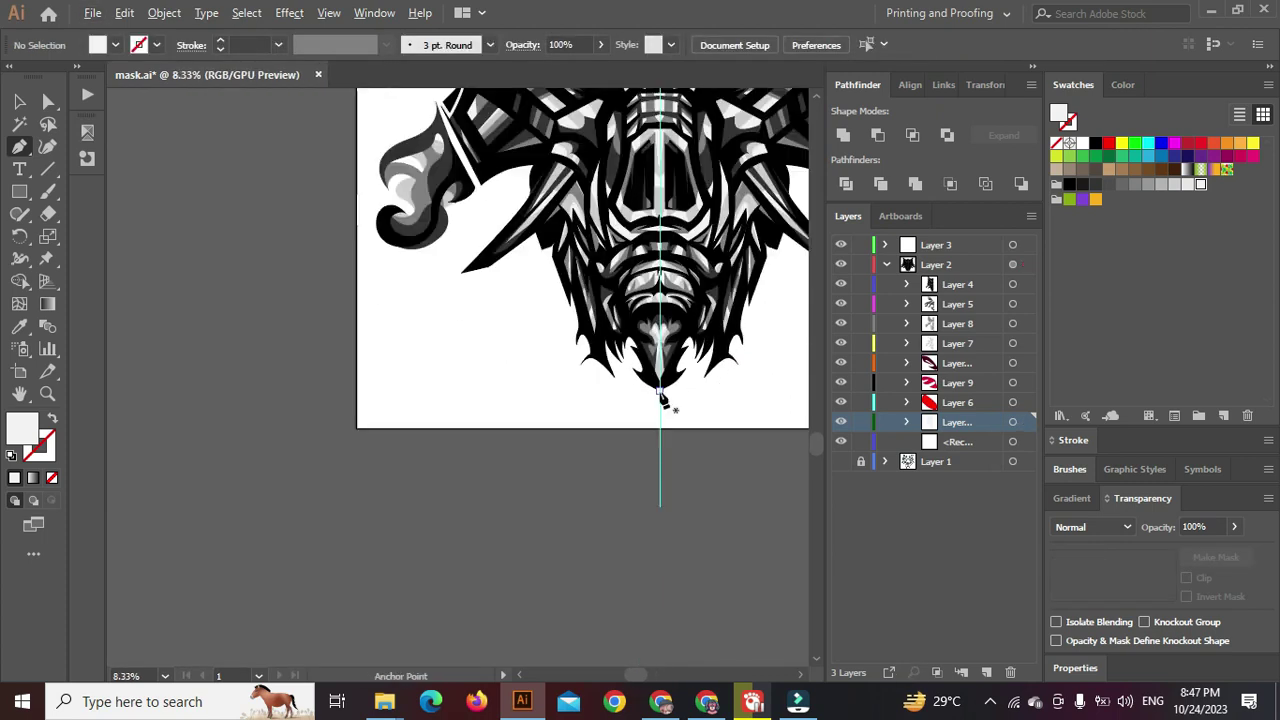
pyautogui.click(1020, 423)
pyautogui.scroll(-2, 417, 374)
pyautogui.scroll(3, 410, 393)
pyautogui.scroll(-1, 413, 394)
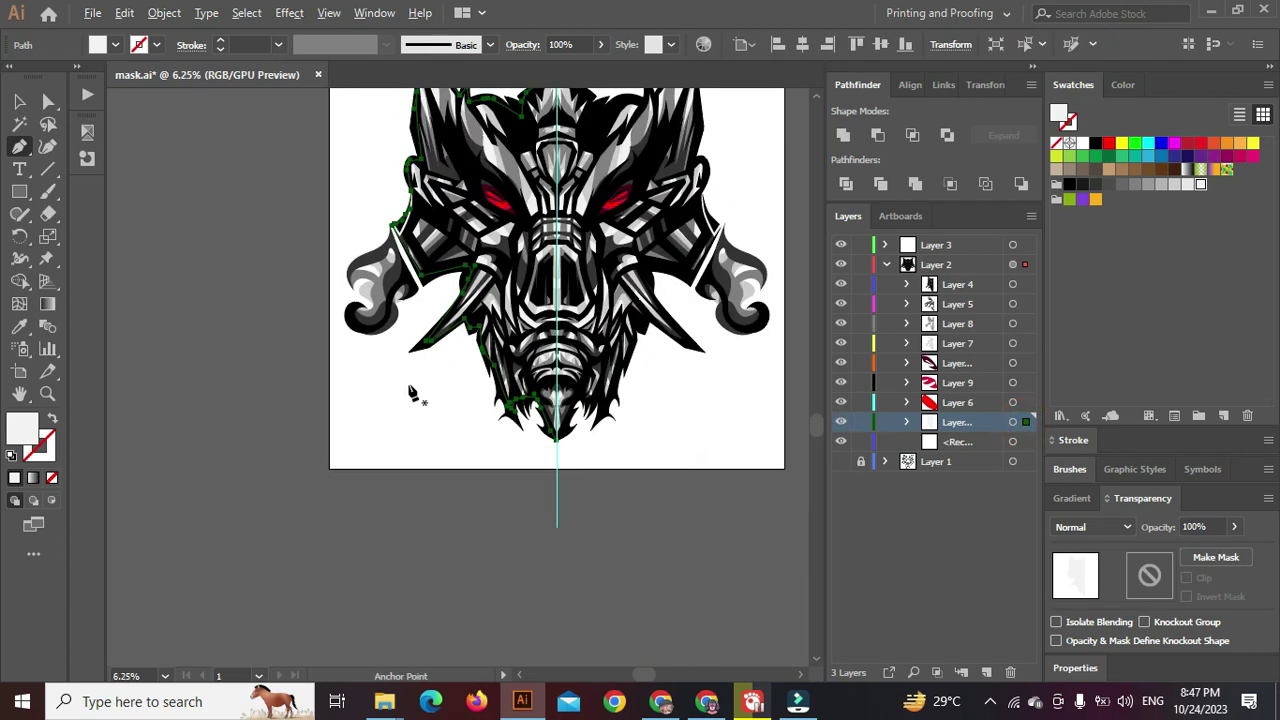
pyautogui.keyDown('ctrl'); pyautogui.click(413, 394); pyautogui.keyUp('ctrl')
pyautogui.scroll(-1, 413, 394)
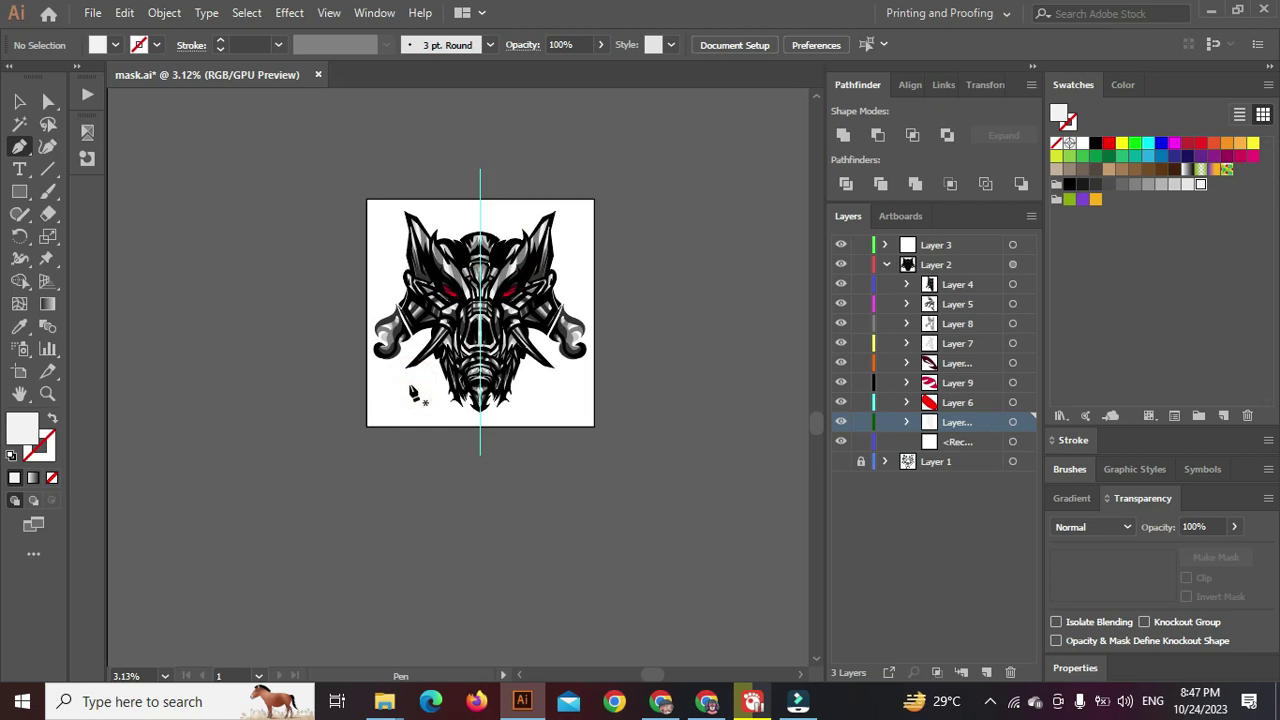
# Hide Layer 3 with the centre guide and review the complete mask
pyautogui.click(841, 245)
pyautogui.scroll(2, 471, 429)
pyautogui.scroll(-1, 471, 429)
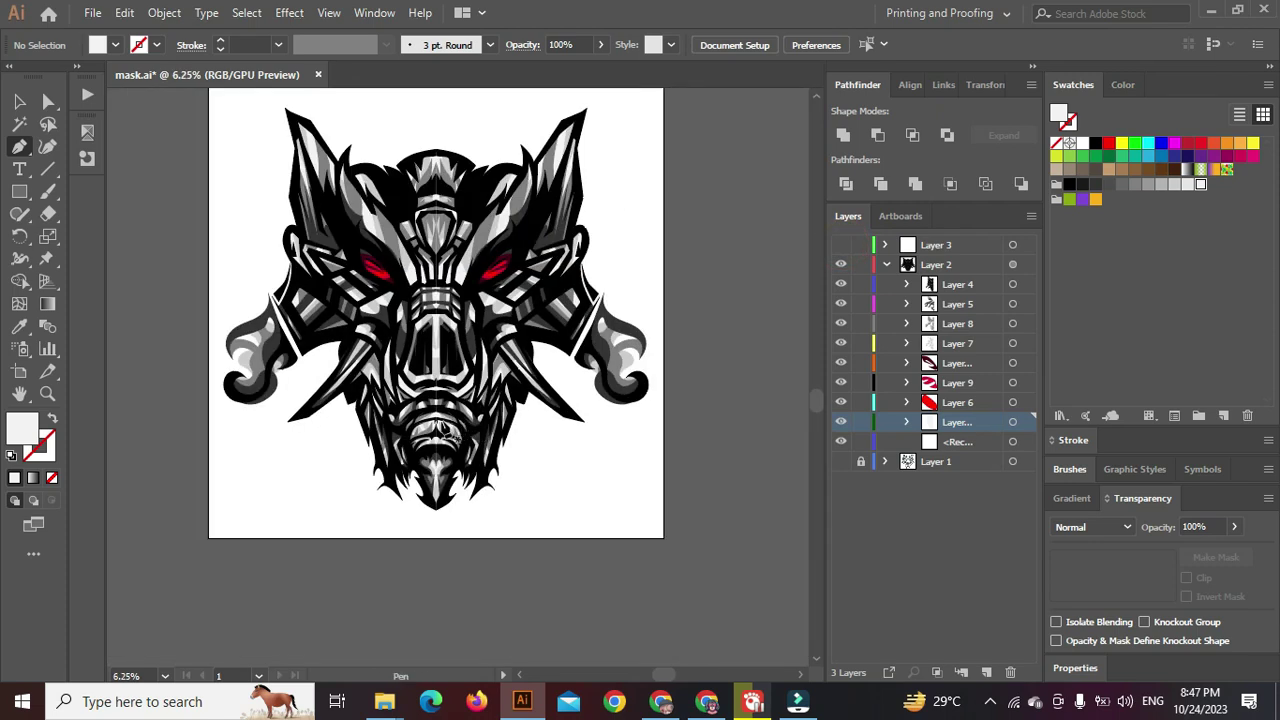
pyautogui.scroll(-1, 348, 388)
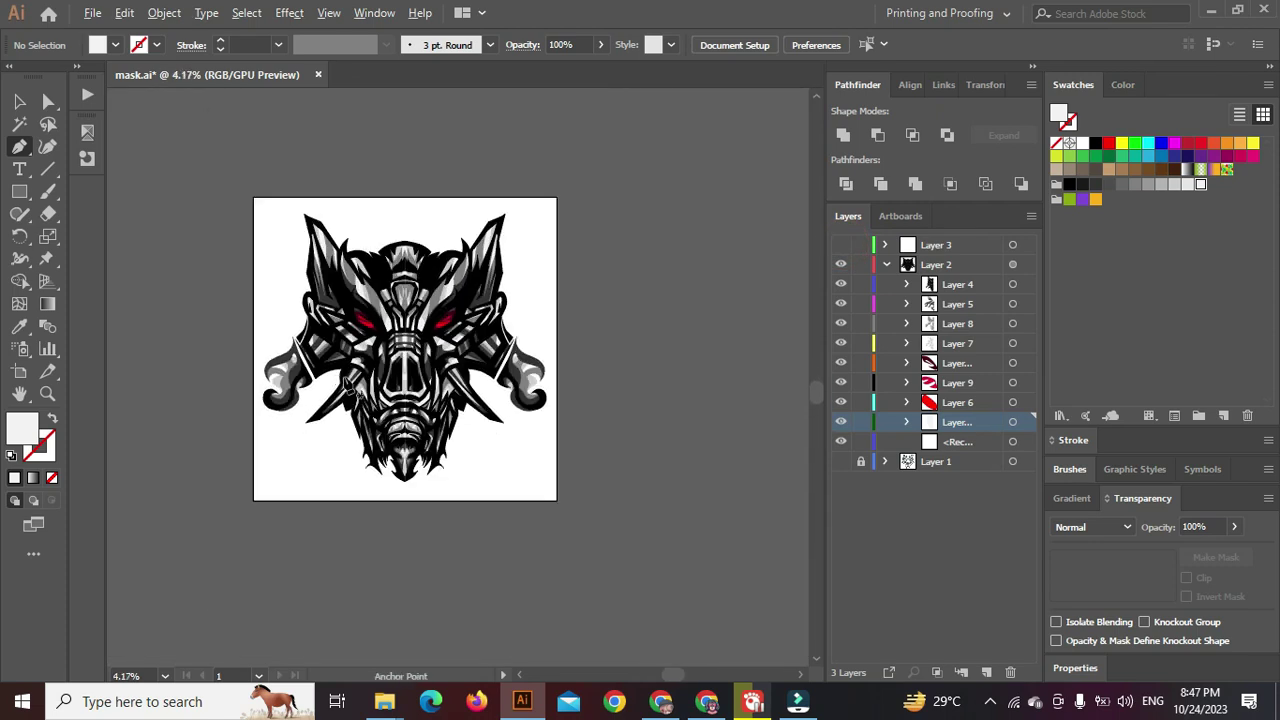
pyautogui.scroll(1, 316, 376)
pyautogui.scroll(-1, 315, 368)
pyautogui.scroll(1, 317, 369)
pyautogui.moveTo(318, 369); pyautogui.dragTo(341, 361)
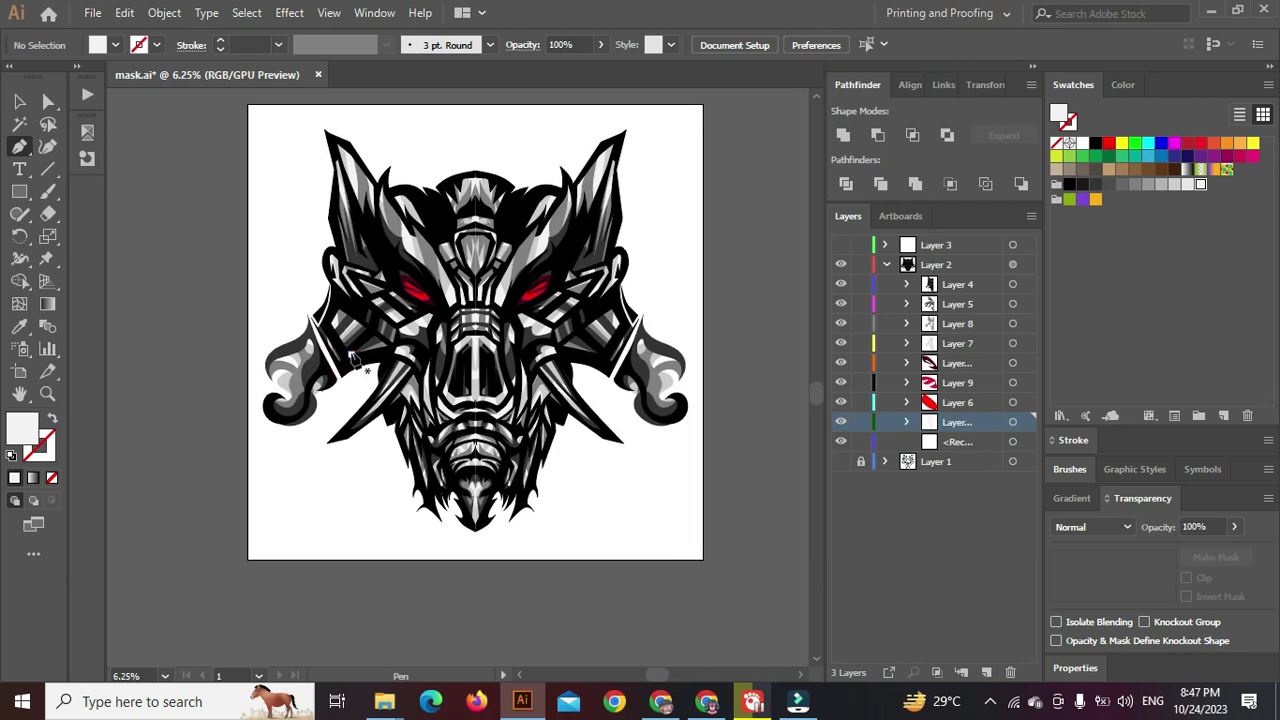
# Add a new layer and place it as a top-level layer between Layer 2 and Layer 1
pyautogui.click(951, 442)
pyautogui.click(955, 422)
pyautogui.click(986, 672)
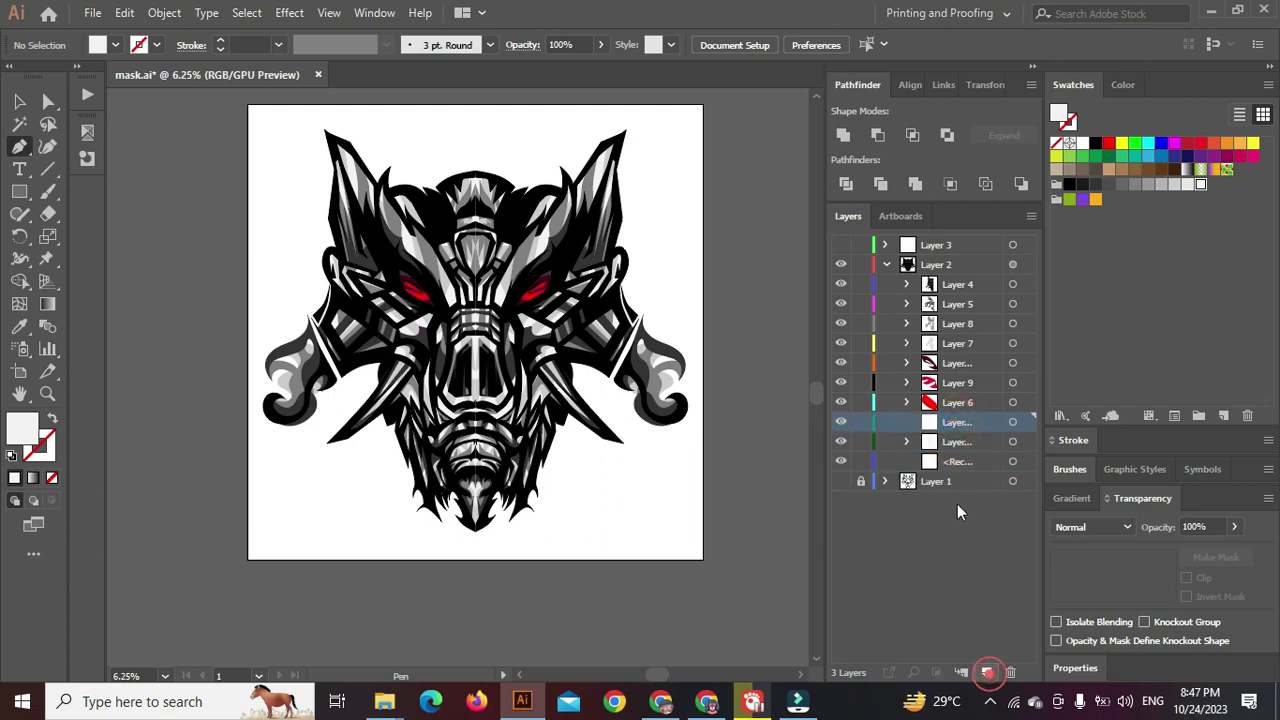
pyautogui.moveTo(974, 424); pyautogui.dragTo(966, 455)
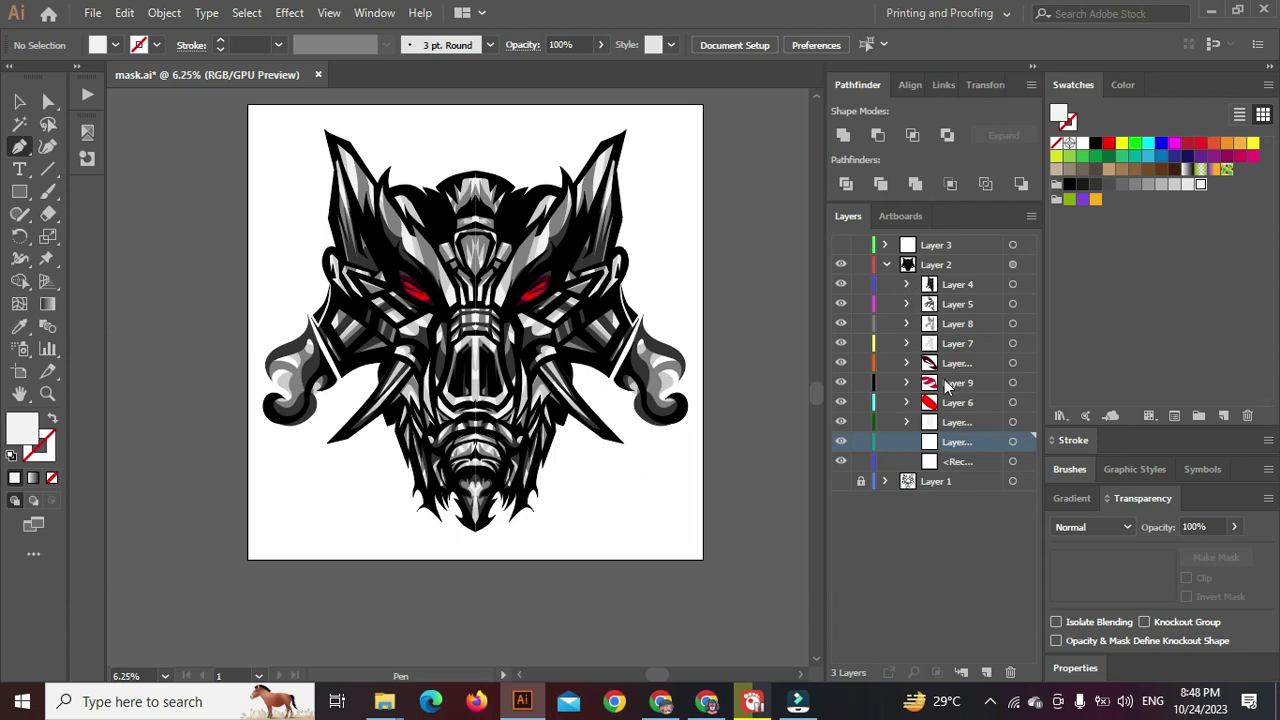
pyautogui.moveTo(952, 450); pyautogui.dragTo(929, 258)
pyautogui.click(889, 282)
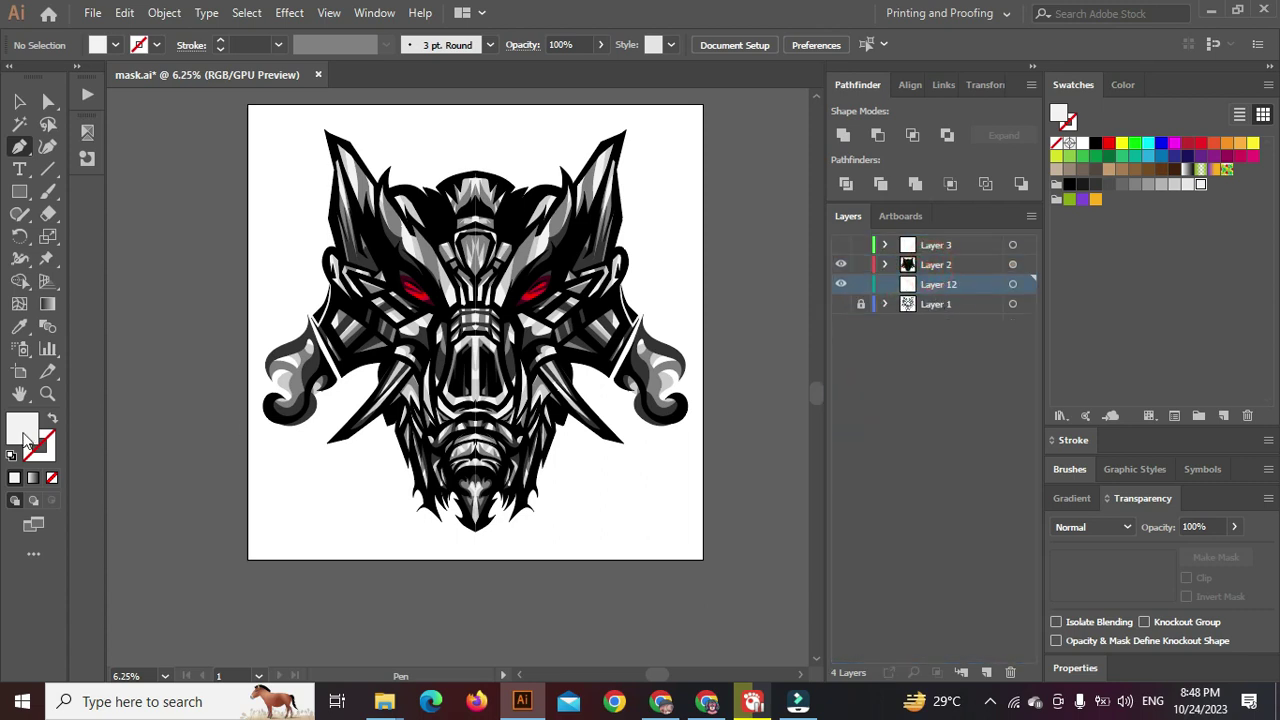
# Set the fill colour to the pale ivory FFFDF0
pyautogui.doubleClick(24, 430)
pyautogui.click(553, 248)
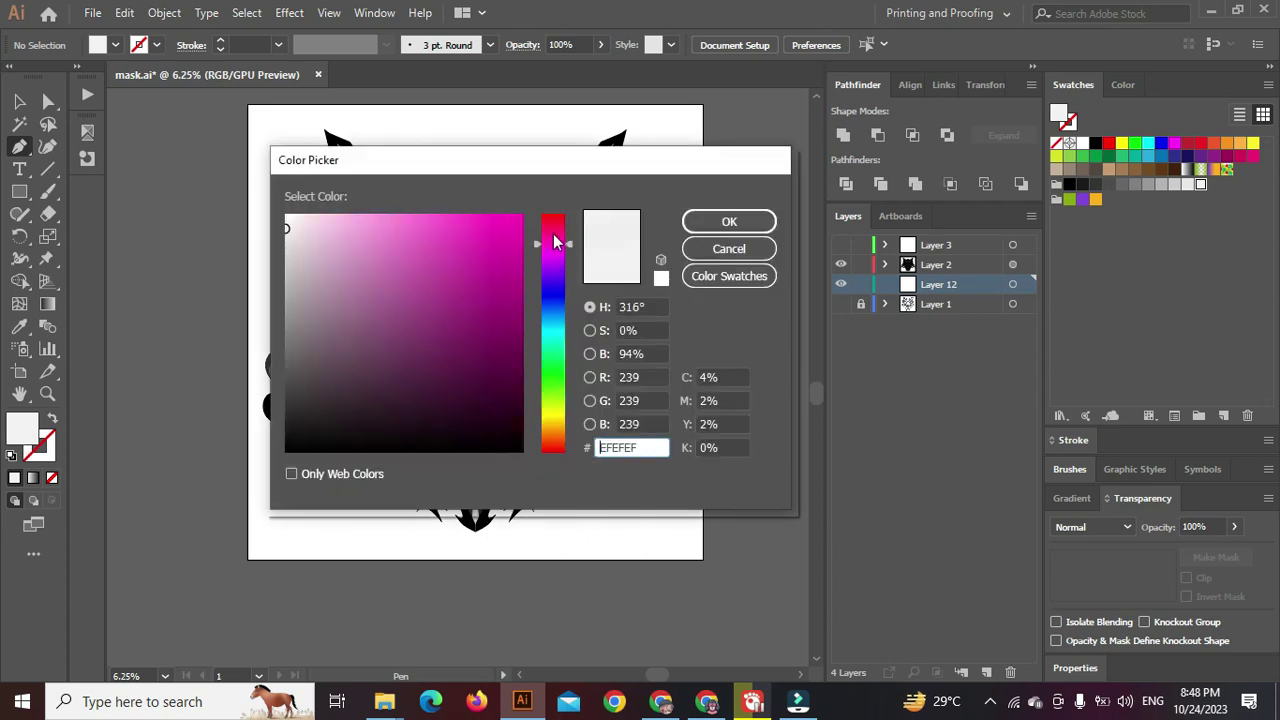
pyautogui.moveTo(549, 278); pyautogui.dragTo(545, 422)
pyautogui.click(299, 214)
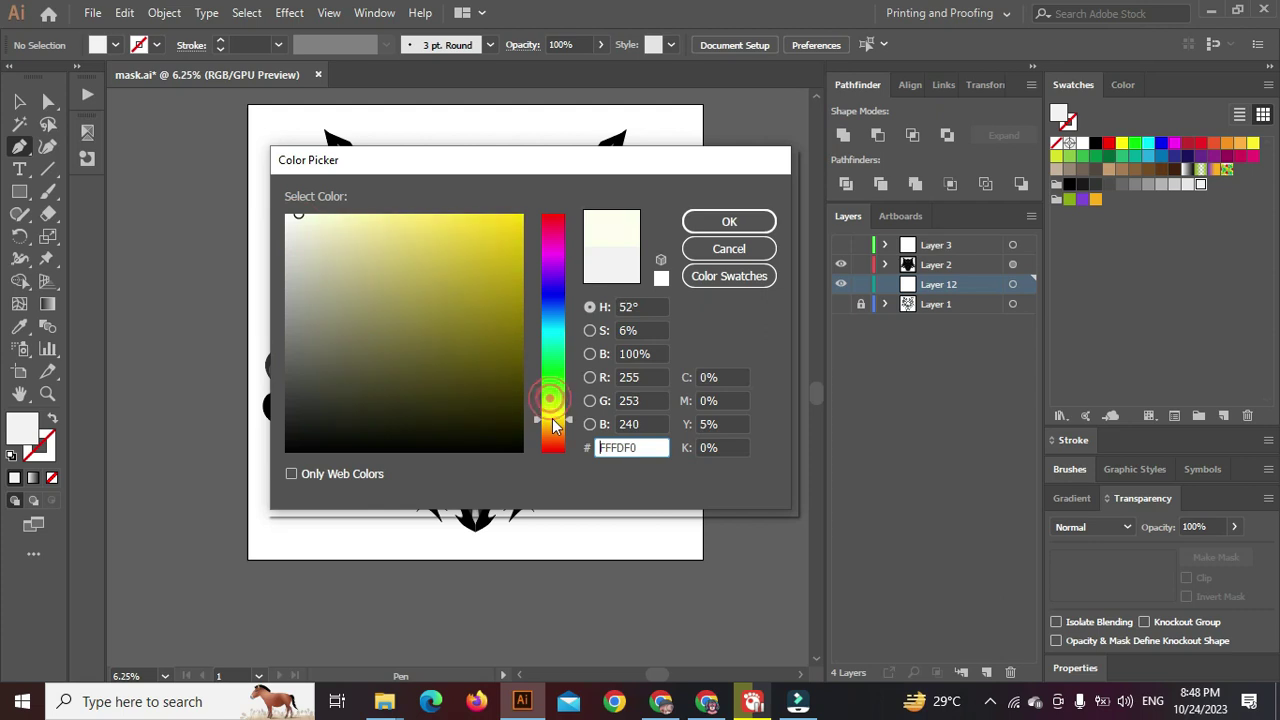
pyautogui.click(765, 221)
pyautogui.press('ctrl')
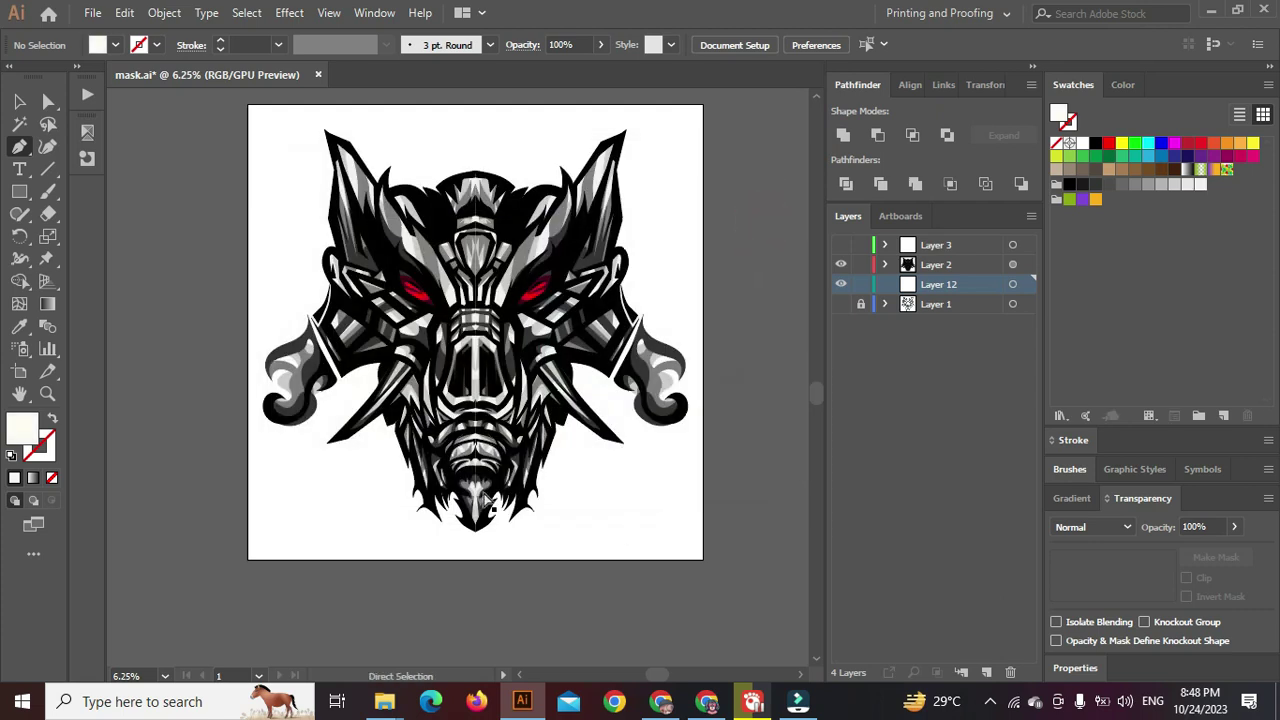
# Create an ivory background rectangle the size of the artboard and centre it horizontally and vertically on the artboard
pyautogui.click(19, 191)
pyautogui.click(600, 501)
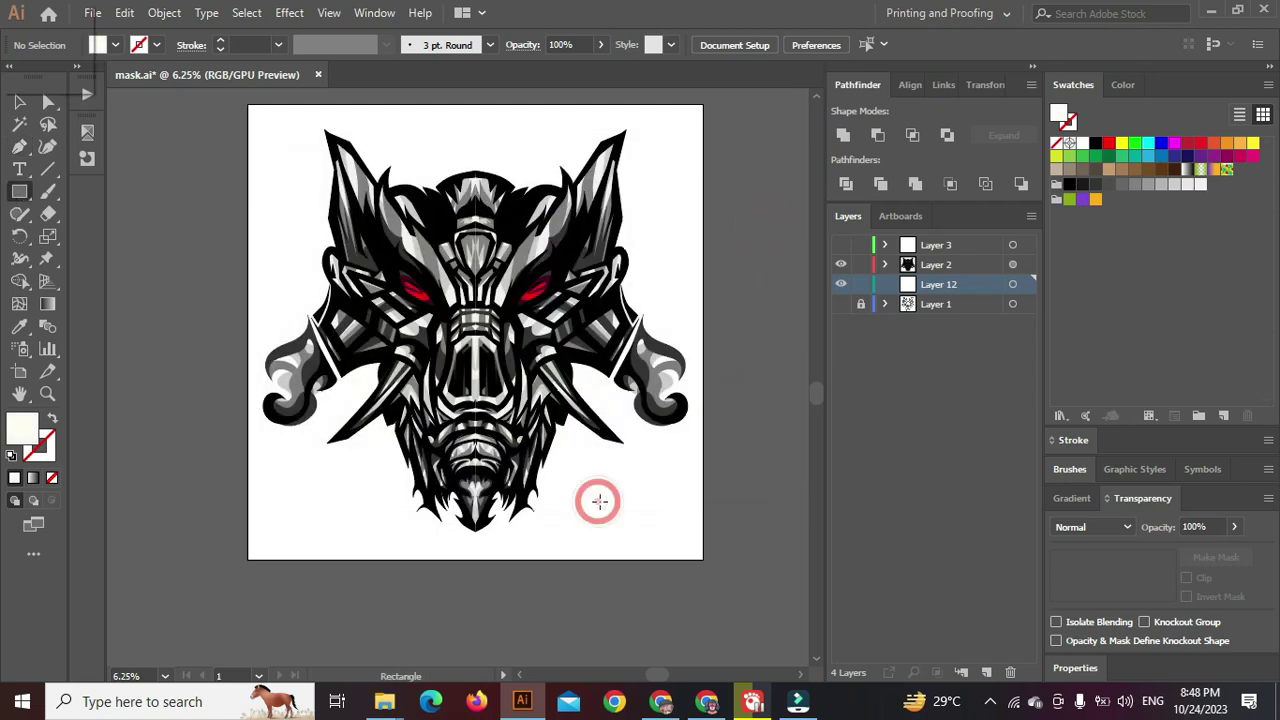
pyautogui.click(600, 381)
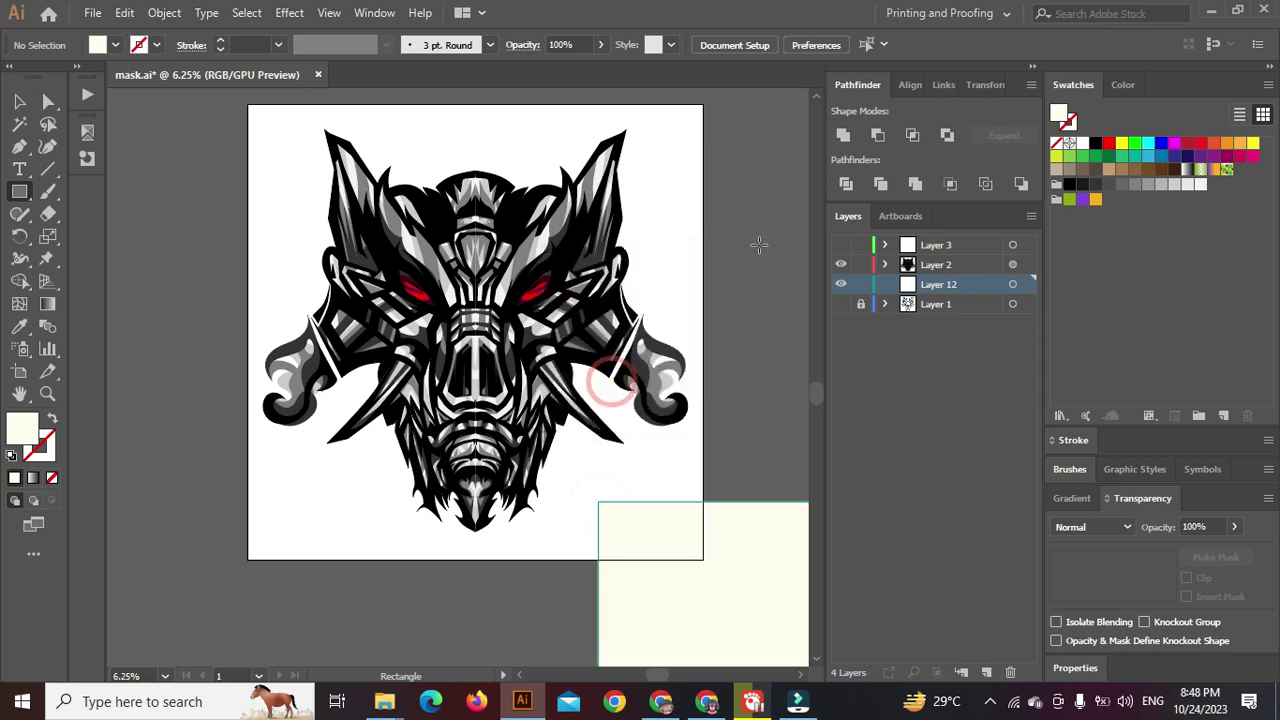
pyautogui.click(826, 44)
pyautogui.click(880, 44)
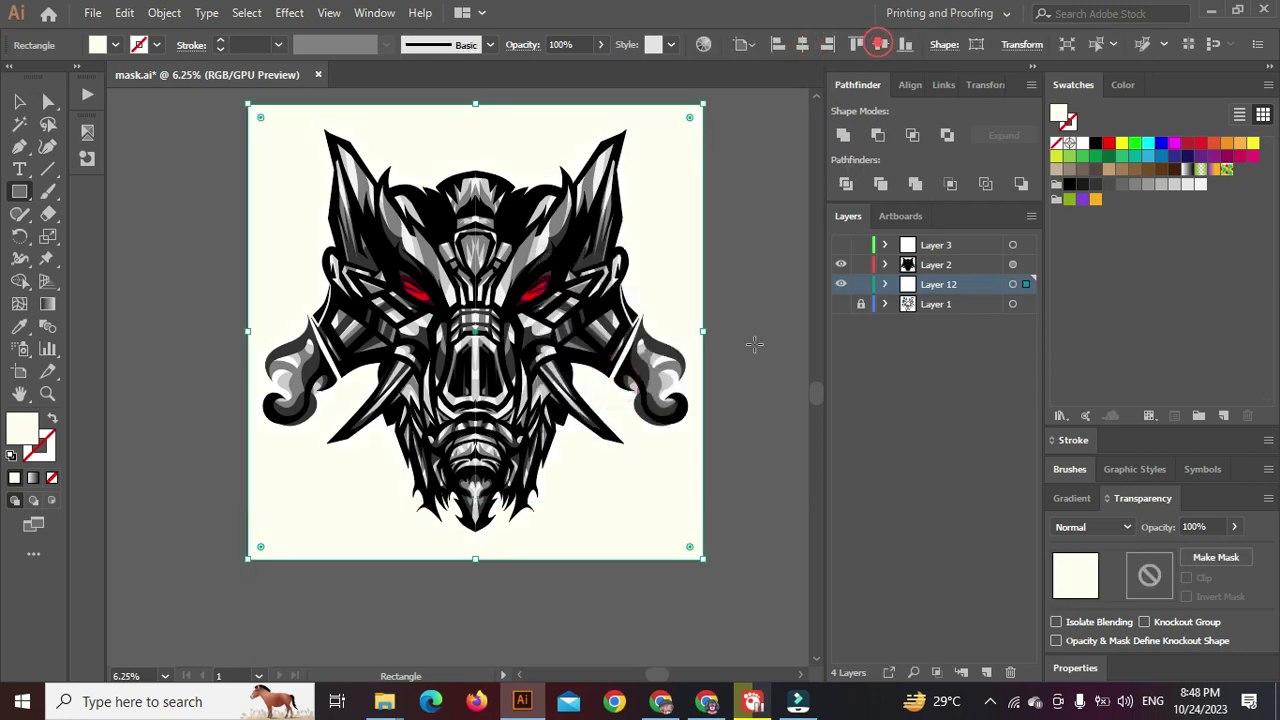
# Try nudging the light grey backing silhouette left and right to close the thin gap along the centre seam
pyautogui.scroll(4, 755, 345)
pyautogui.scroll(10, 480, 452)
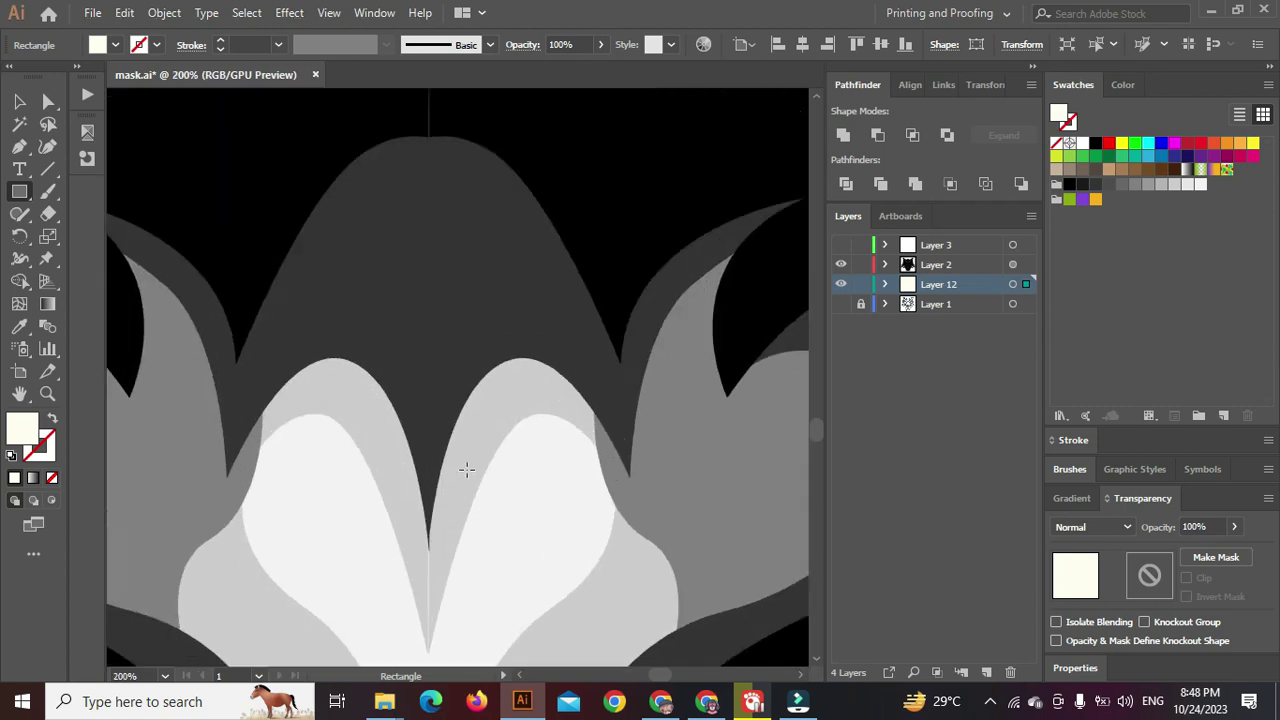
pyautogui.scroll(-3, 438, 478)
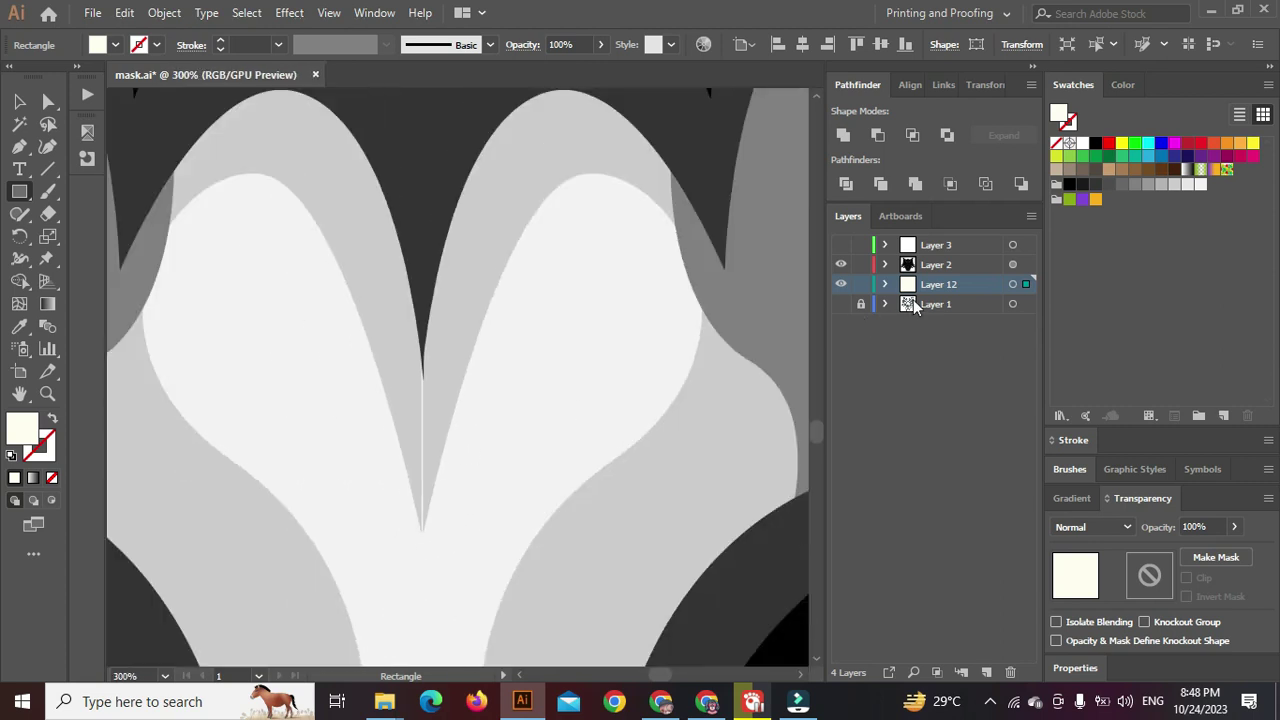
pyautogui.click(885, 265)
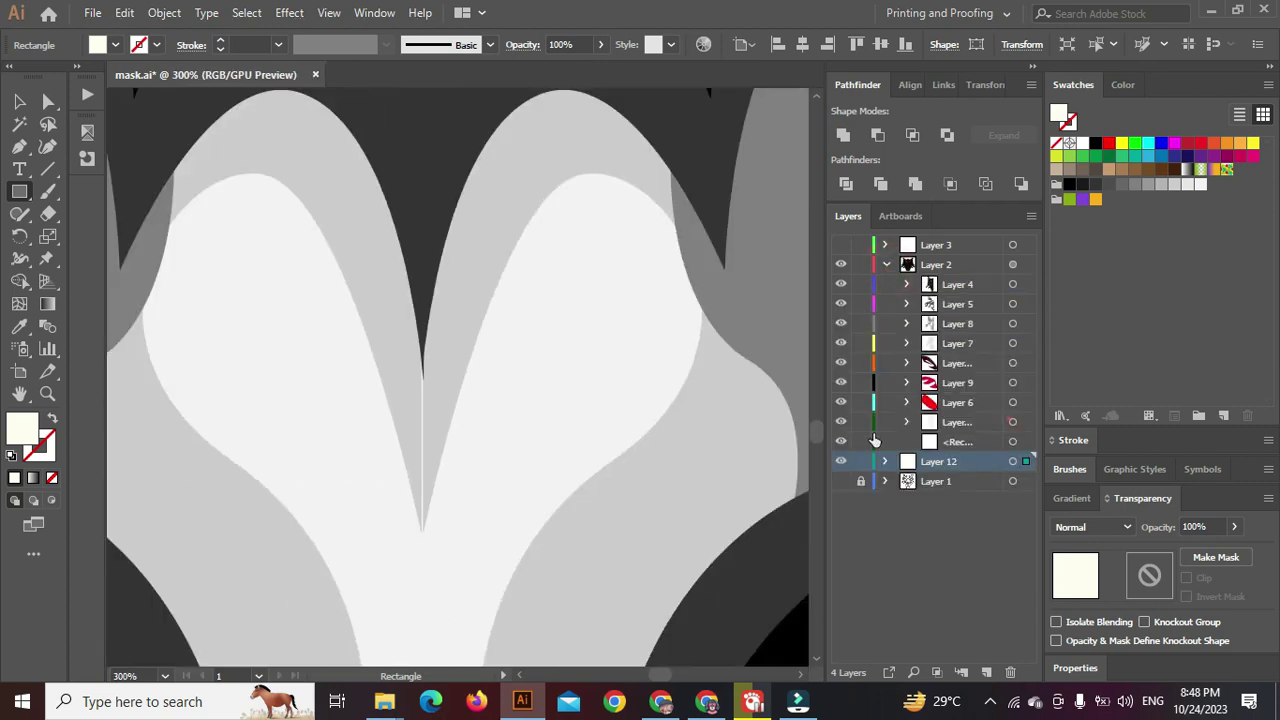
pyautogui.click(1013, 422)
pyautogui.scroll(5, 431, 375)
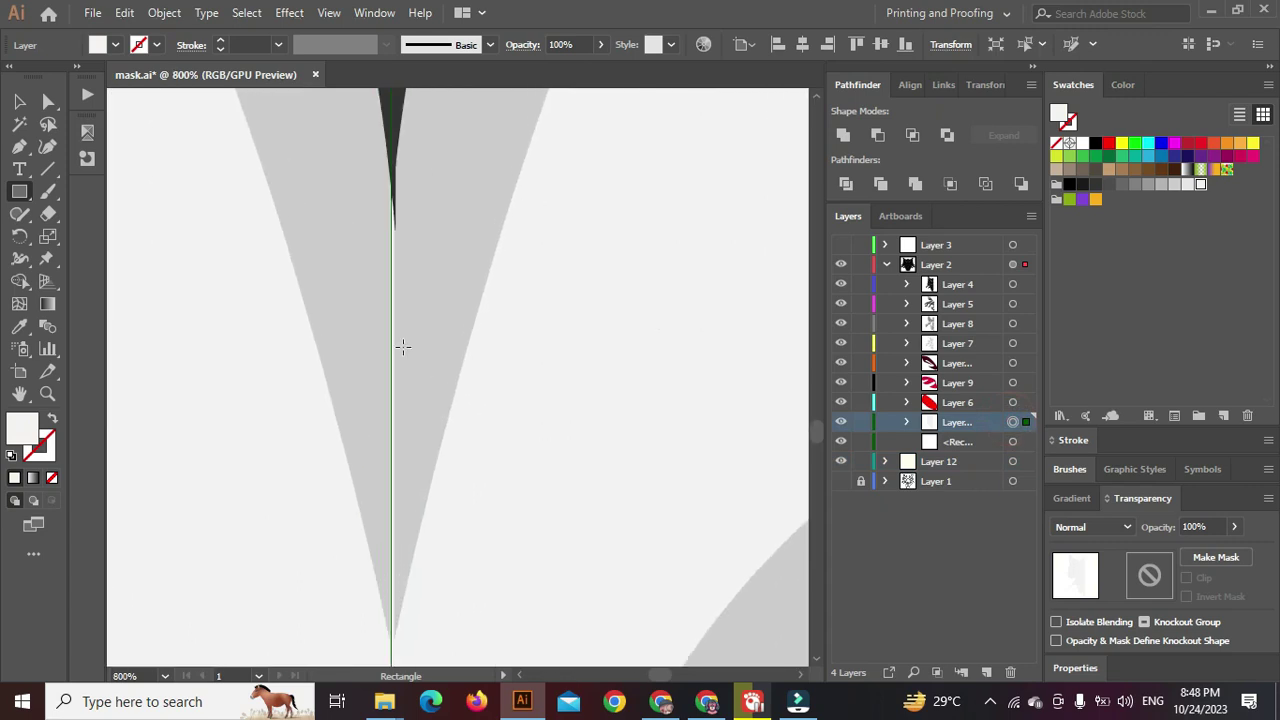
pyautogui.press('Left')
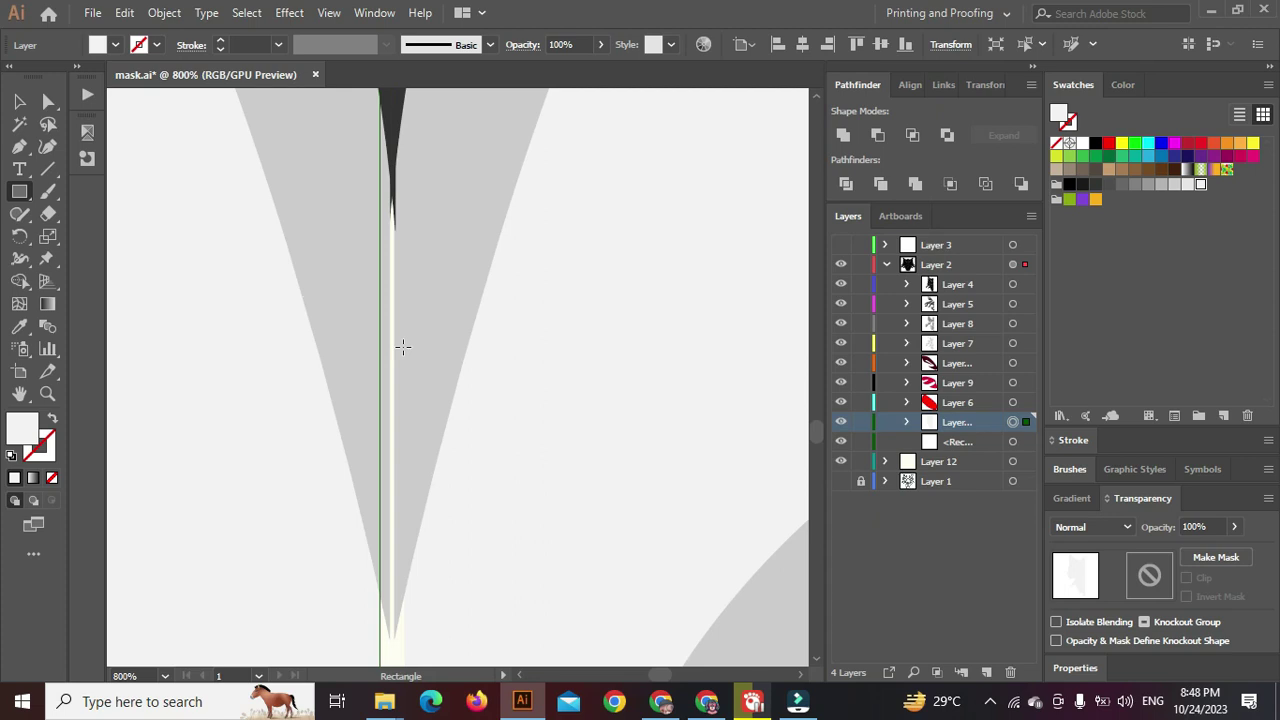
pyautogui.press('Right')
pyautogui.press('Left')
pyautogui.press('Left')
pyautogui.press('Left')
pyautogui.press('Right')
pyautogui.press('Right')
pyautogui.press('Right')
pyautogui.press('Right')
pyautogui.press('Left')
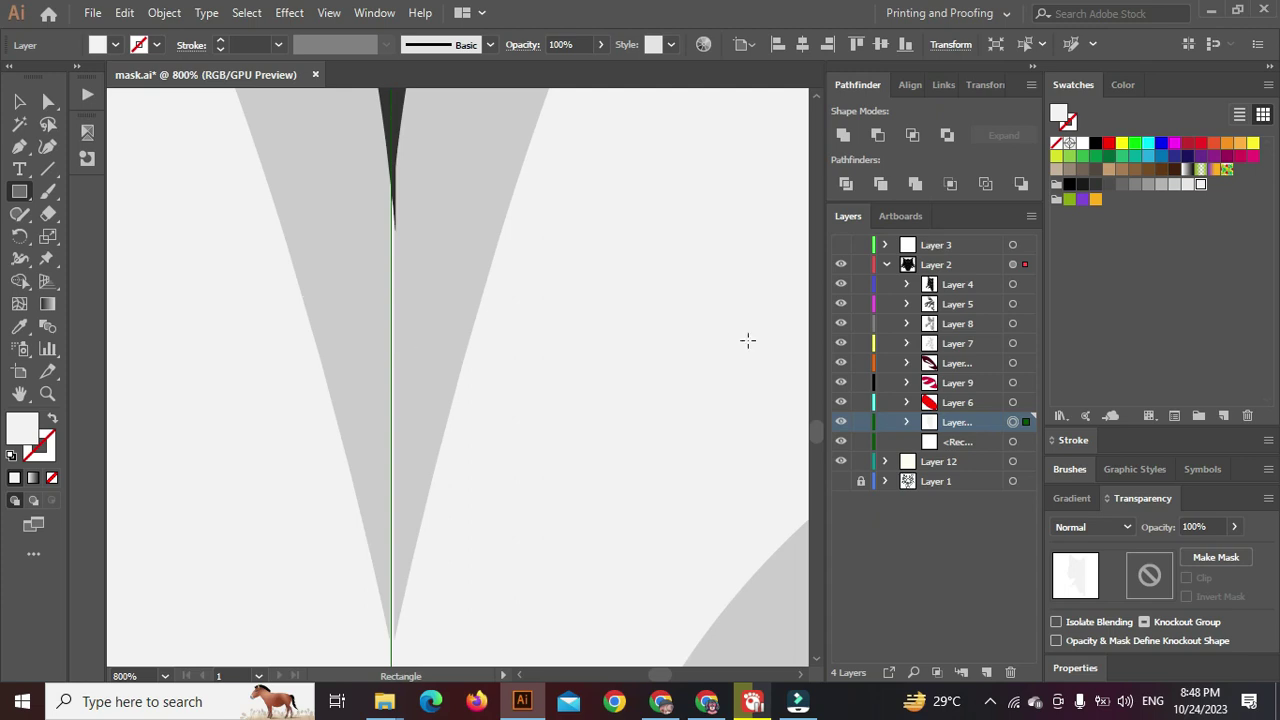
# Move the bottom anchor of the Layer 5 dark grey wedge above the chin onto the centre seam to match its mirrored half
pyautogui.click(1013, 285)
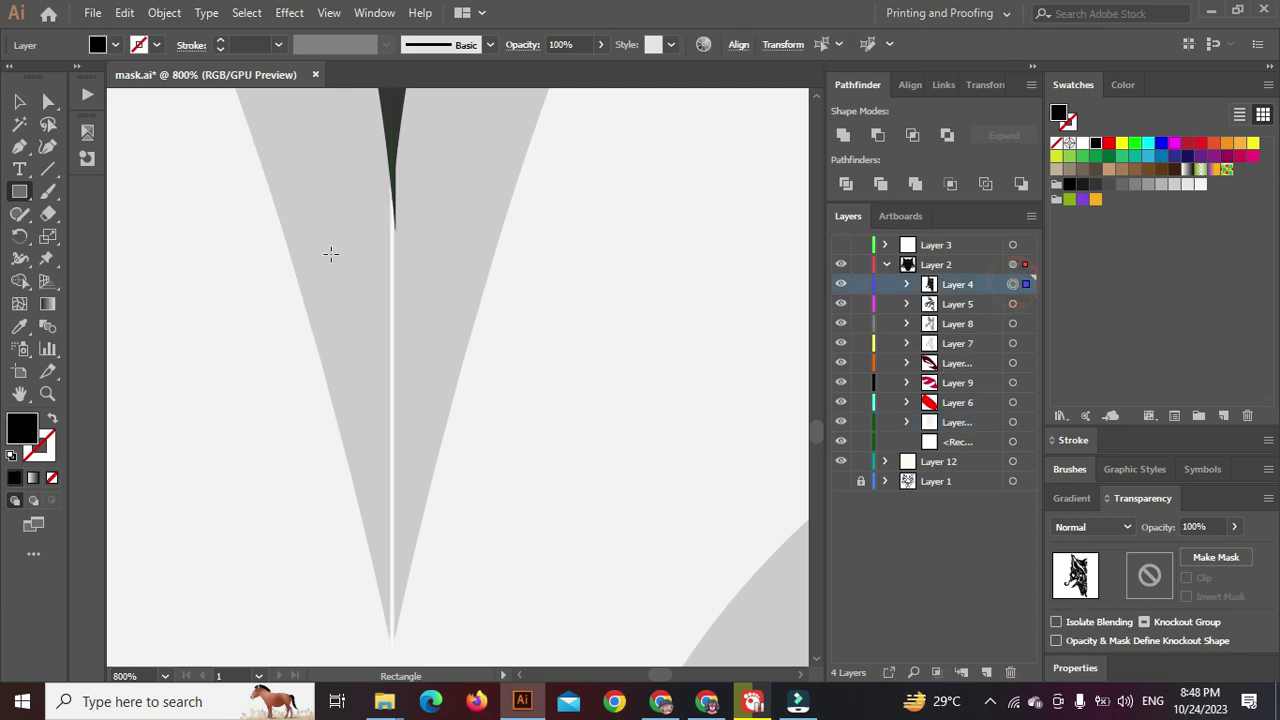
pyautogui.scroll(4, 331, 253)
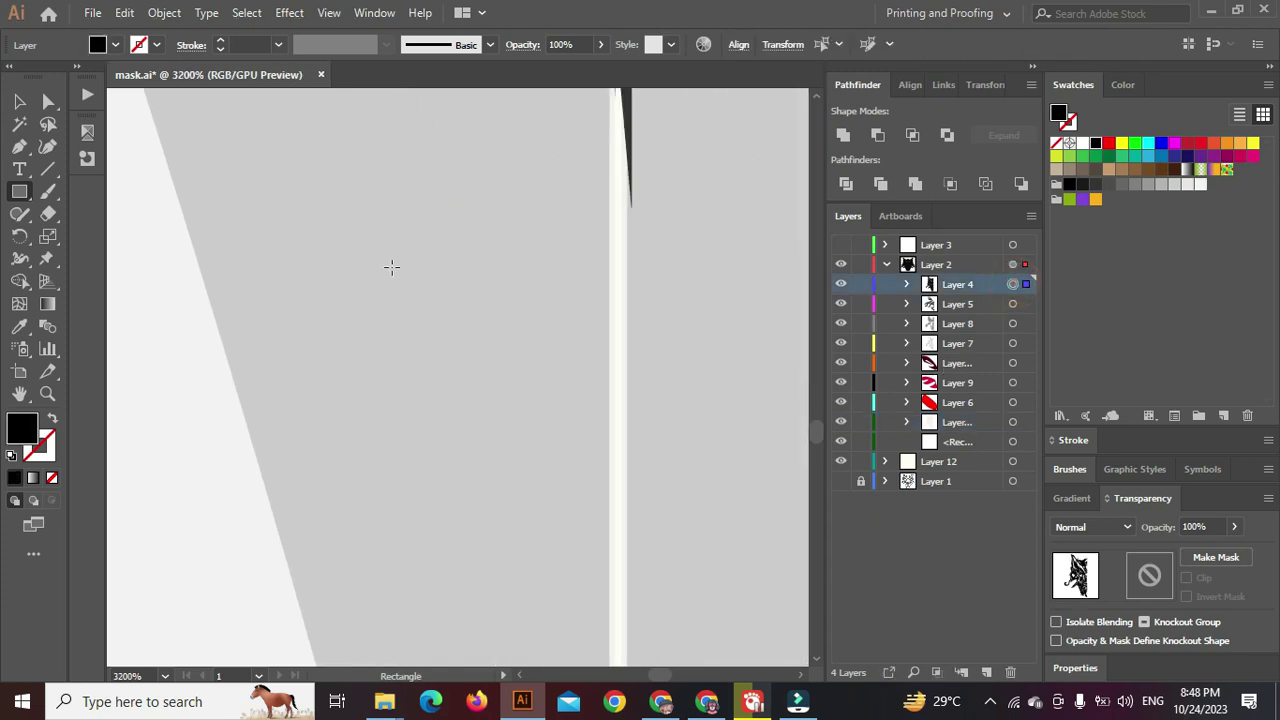
pyautogui.click(1012, 305)
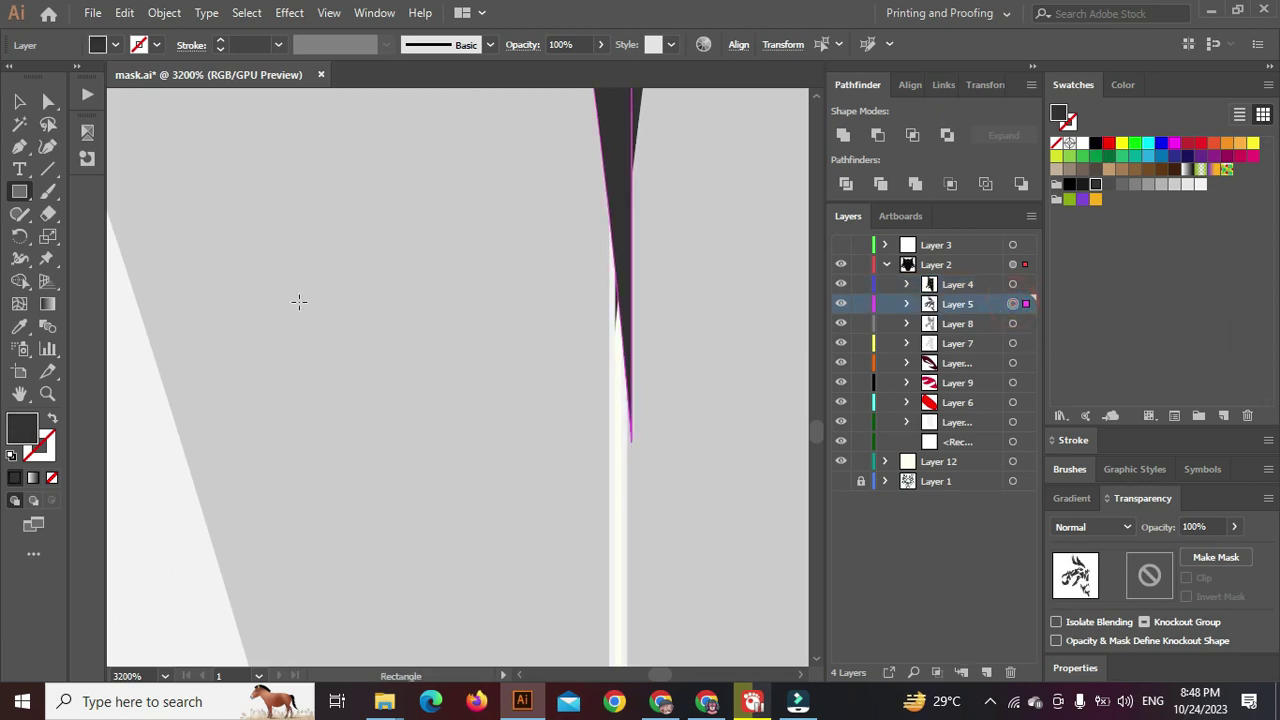
pyautogui.click(18, 147)
pyautogui.moveTo(632, 444)
pyautogui.mouseDown()
pyautogui.moveTo(612, 444)
pyautogui.moveTo(629, 449)
pyautogui.moveTo(617, 453)
pyautogui.mouseUp()
pyautogui.hotkey('ctrl', 'z')
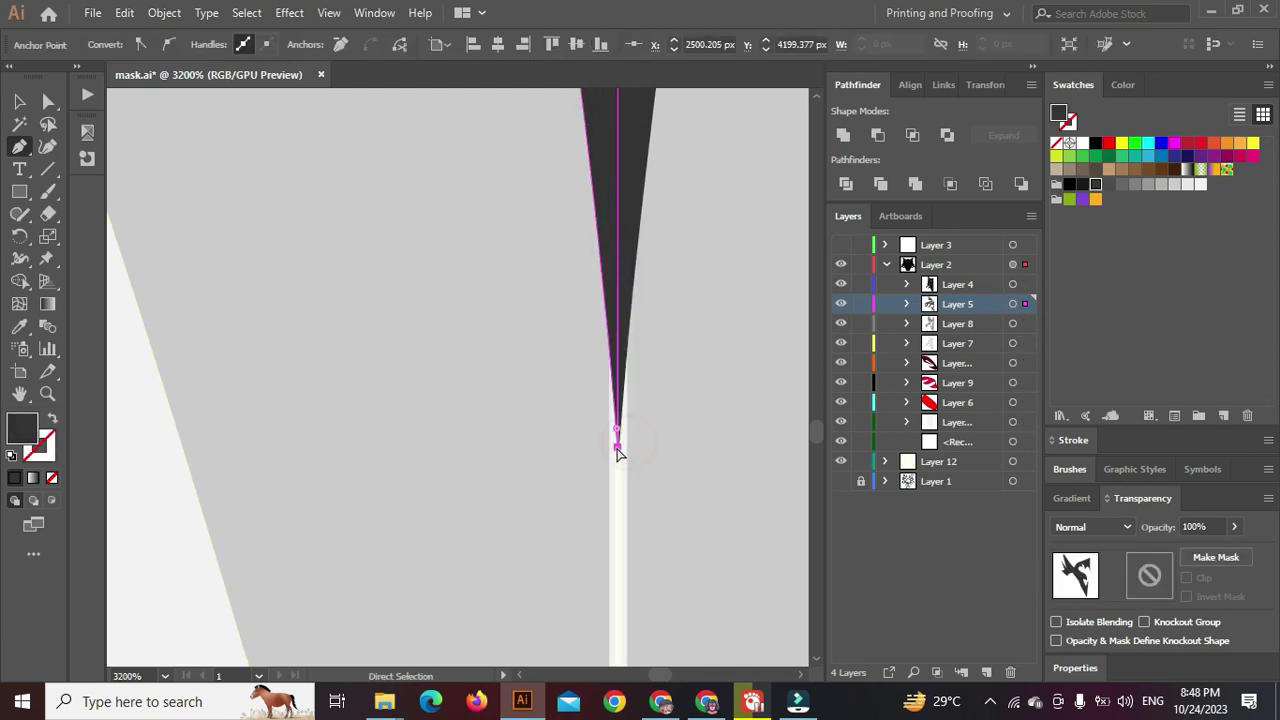
# Move the bottom anchor of the Layer 7 light grey shape above the chin onto the centre seam to close the gap
pyautogui.keyDown('ctrl'); pyautogui.click(610, 478); pyautogui.keyUp('ctrl')
pyautogui.scroll(-9, 611, 482)
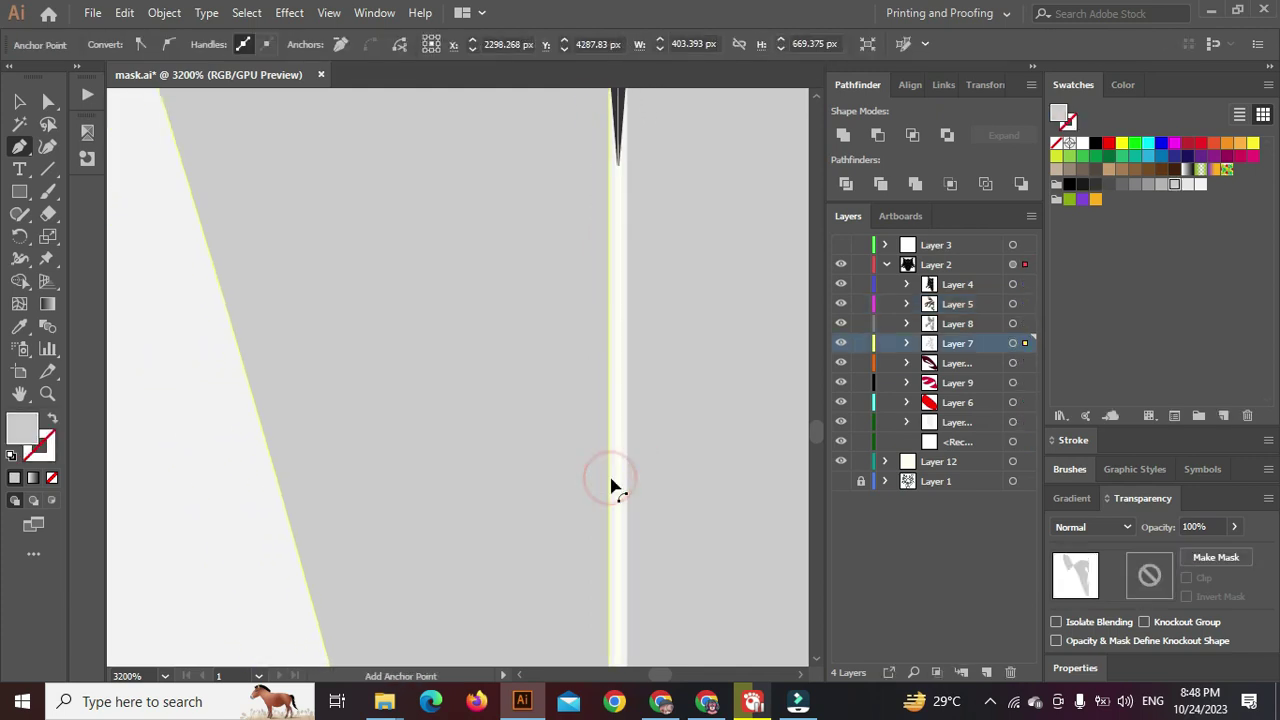
pyautogui.scroll(7, 612, 530)
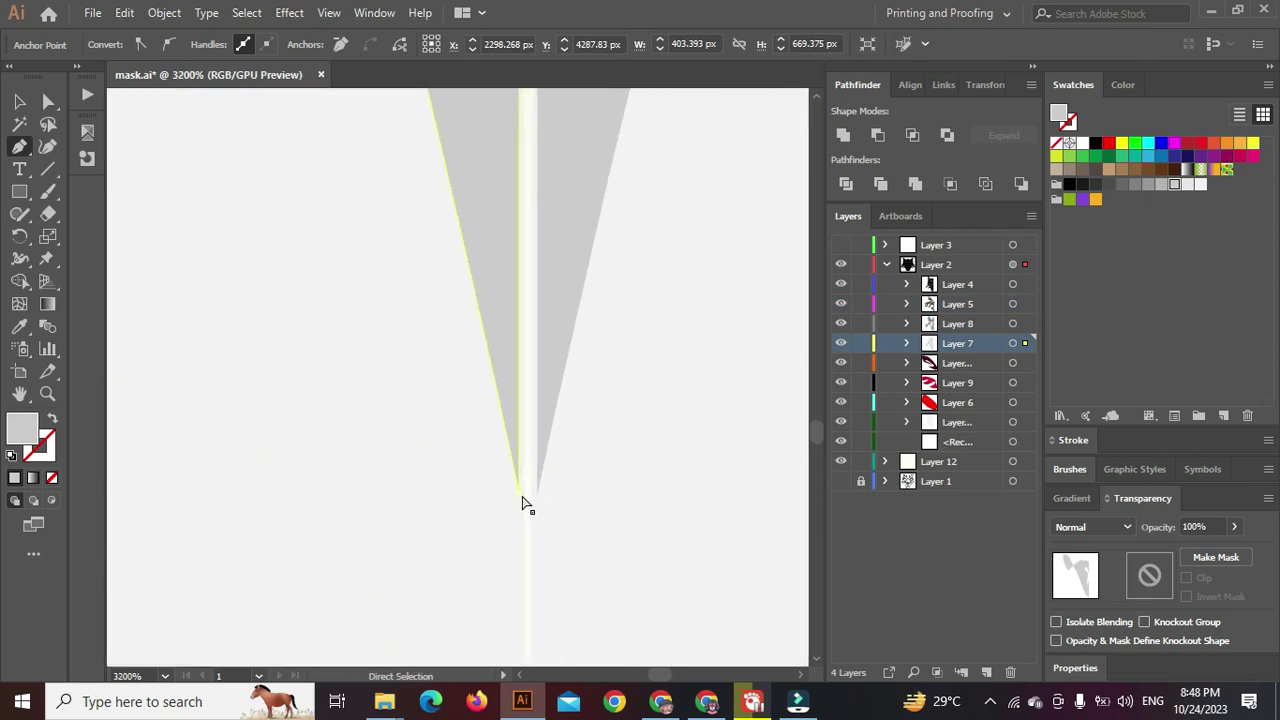
pyautogui.click(524, 497)
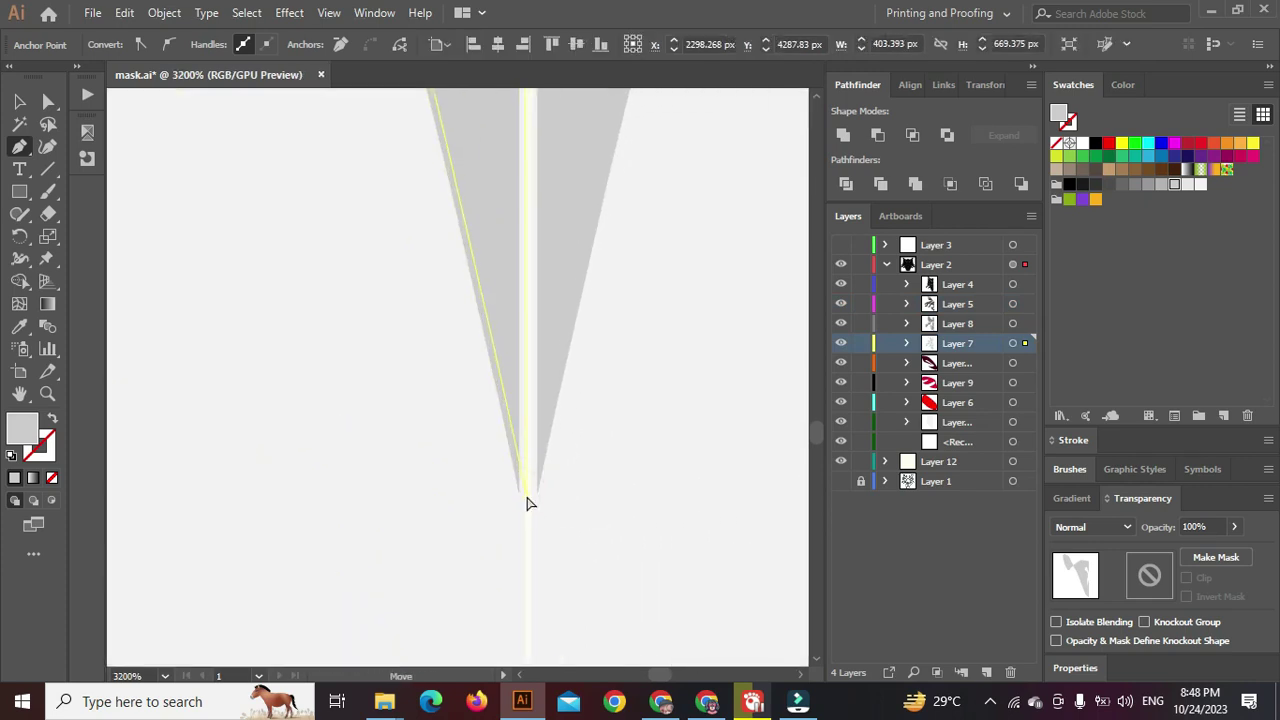
pyautogui.keyDown('ctrl'); pyautogui.click(526, 495); pyautogui.keyUp('ctrl')
pyautogui.scroll(-5, 528, 527)
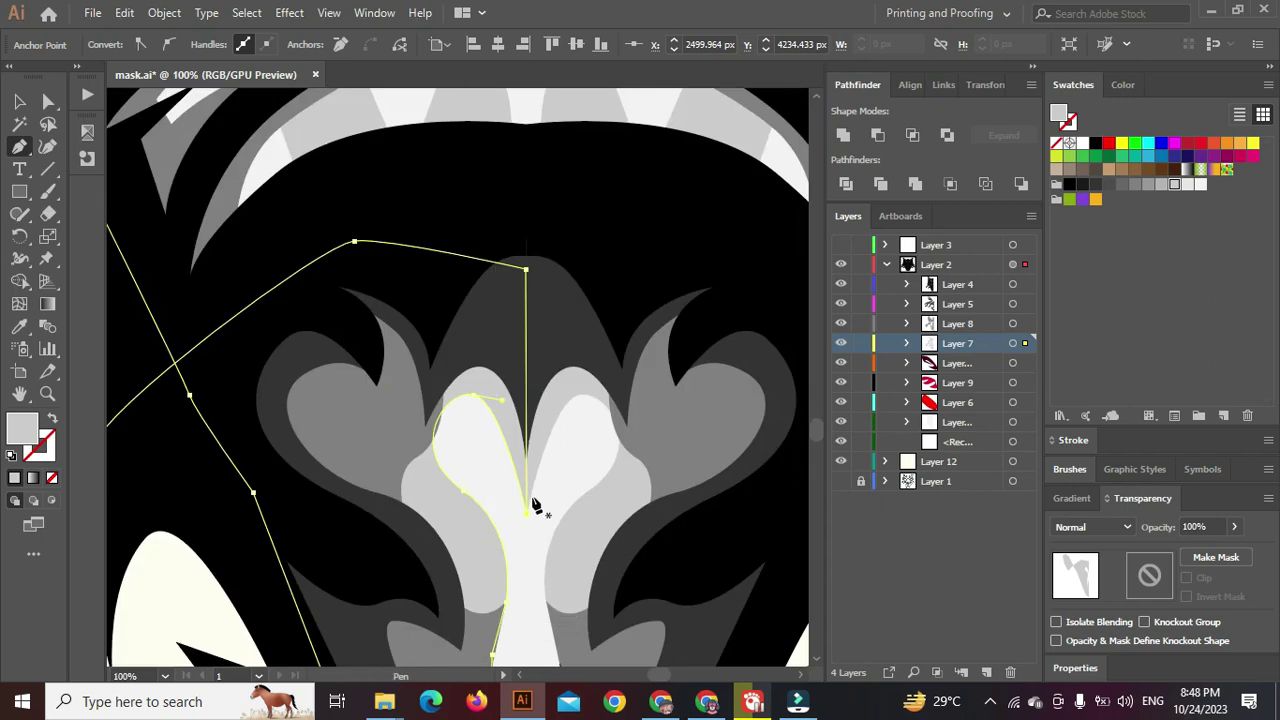
pyautogui.scroll(-7, 533, 503)
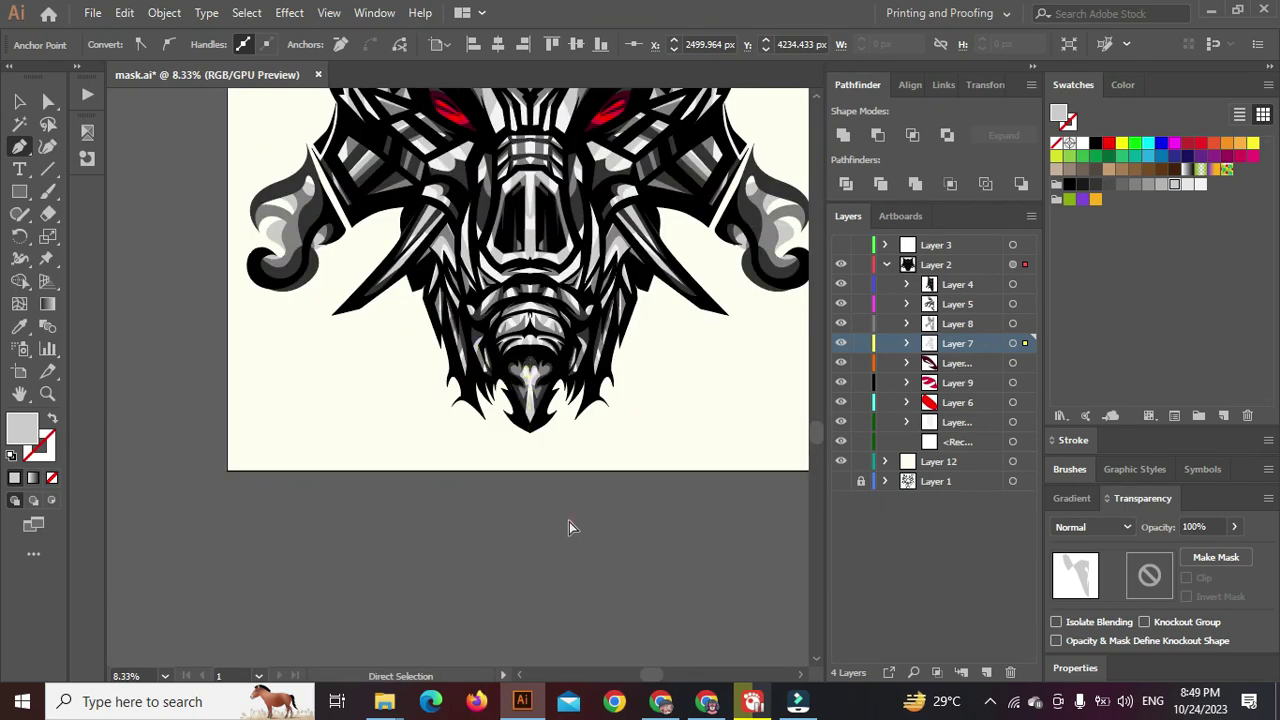
pyautogui.keyDown('ctrl'); pyautogui.click(569, 527); pyautogui.keyUp('ctrl')
pyautogui.scroll(9, 540, 440)
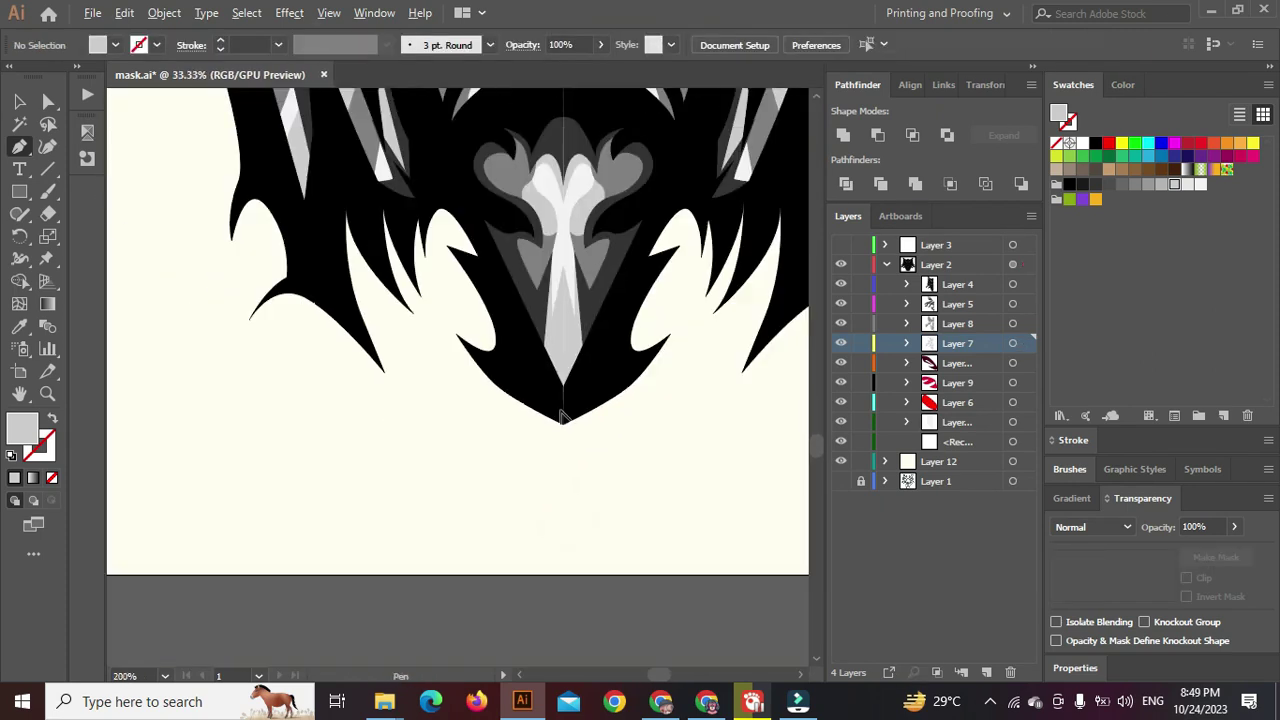
pyautogui.scroll(8, 562, 418)
pyautogui.scroll(-17, 509, 433)
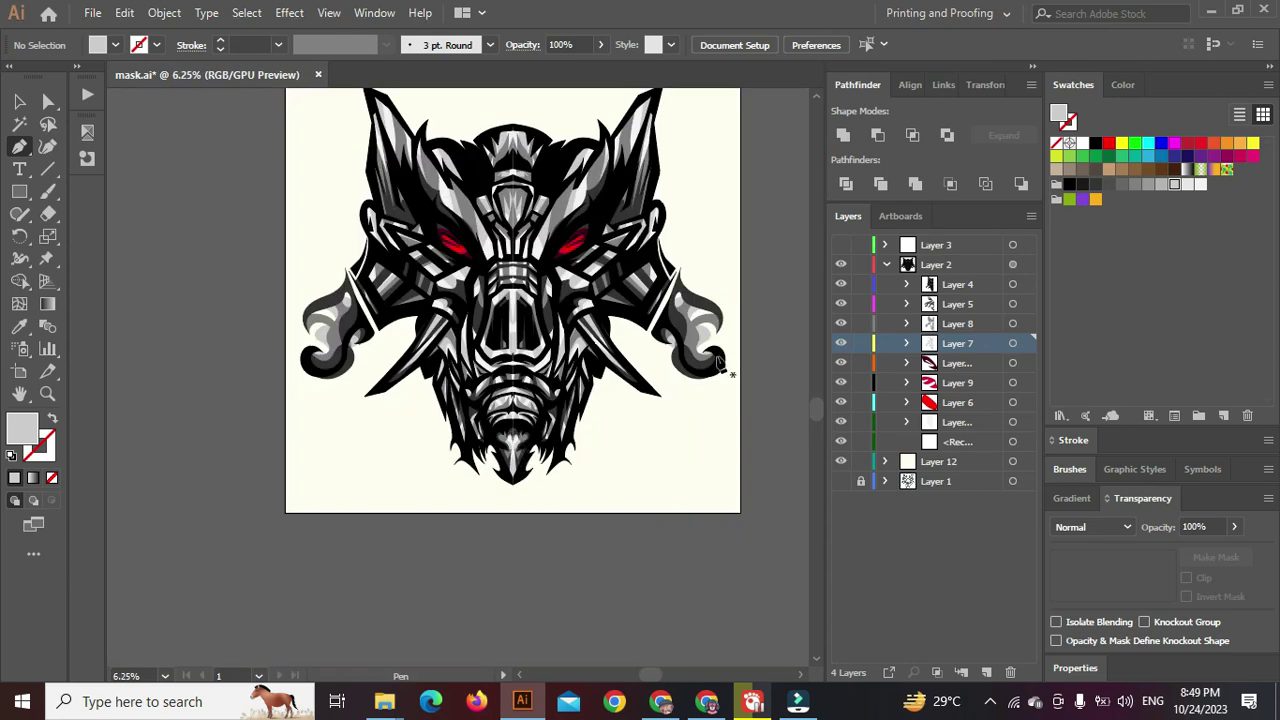
pyautogui.scroll(2, 427, 352)
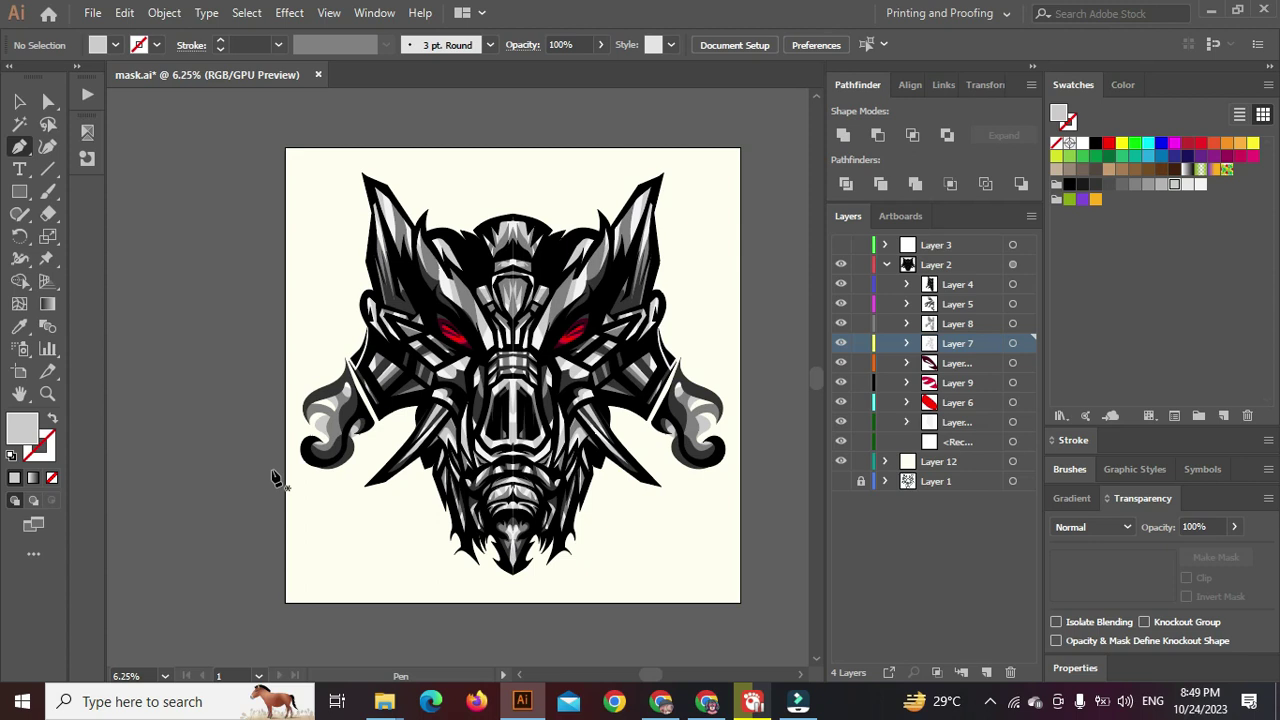
pyautogui.click(790, 707)
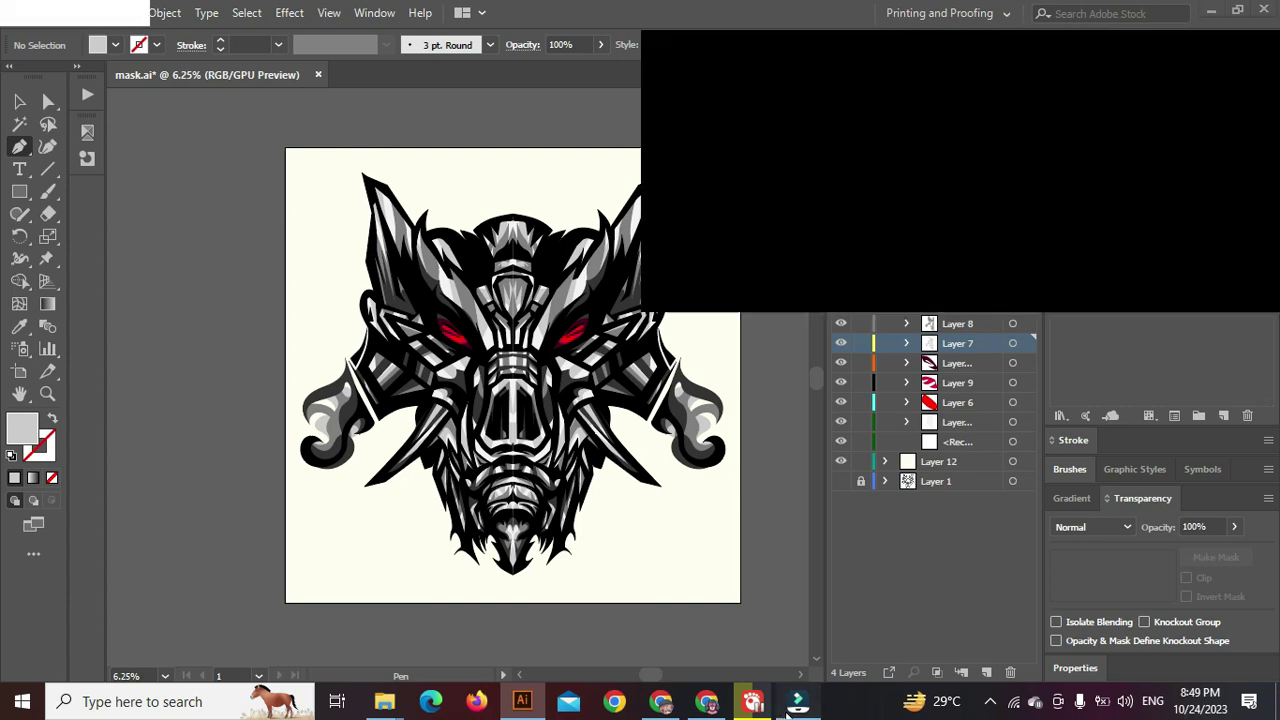
pyautogui.click(344, 97)
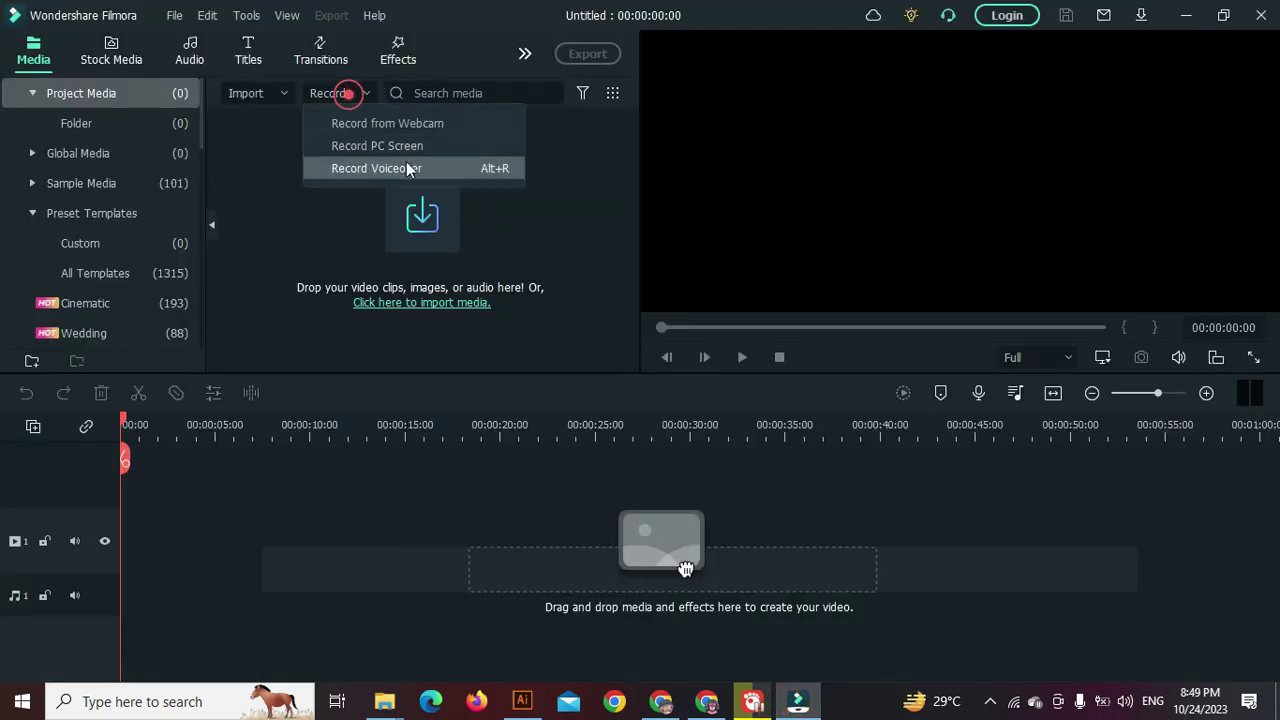
pyautogui.click(421, 141)
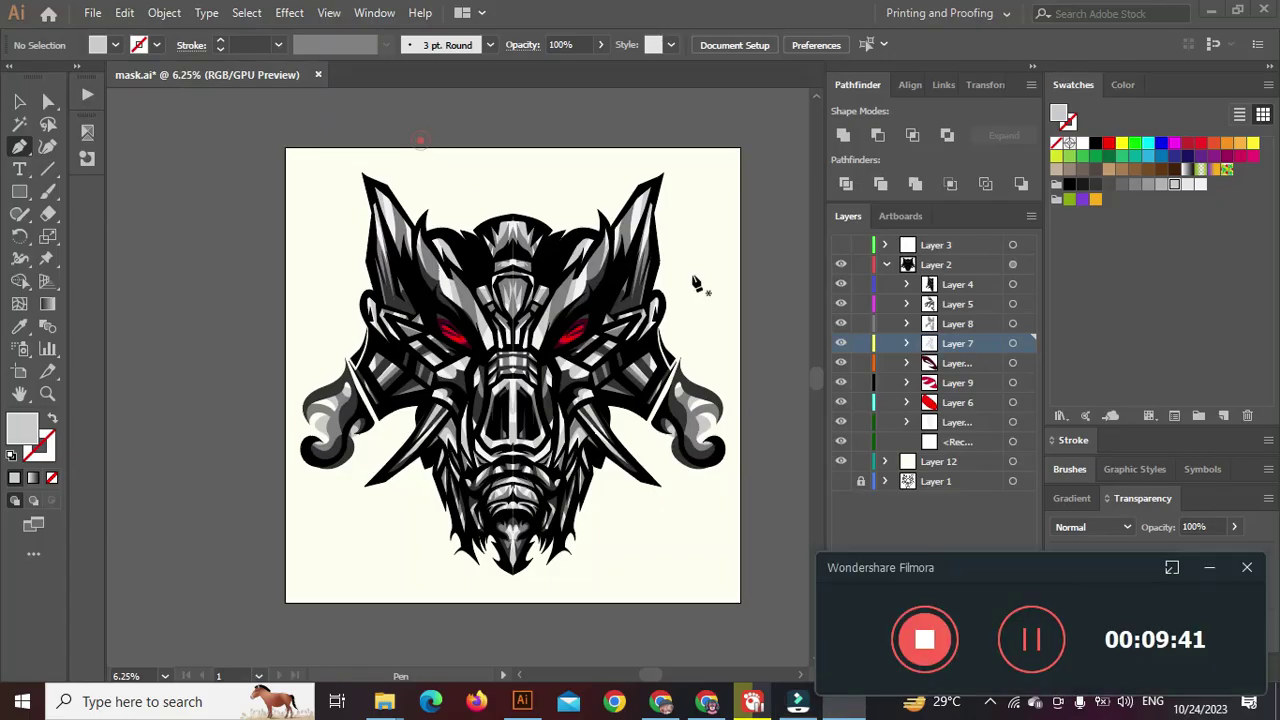
pyautogui.click(1030, 648)
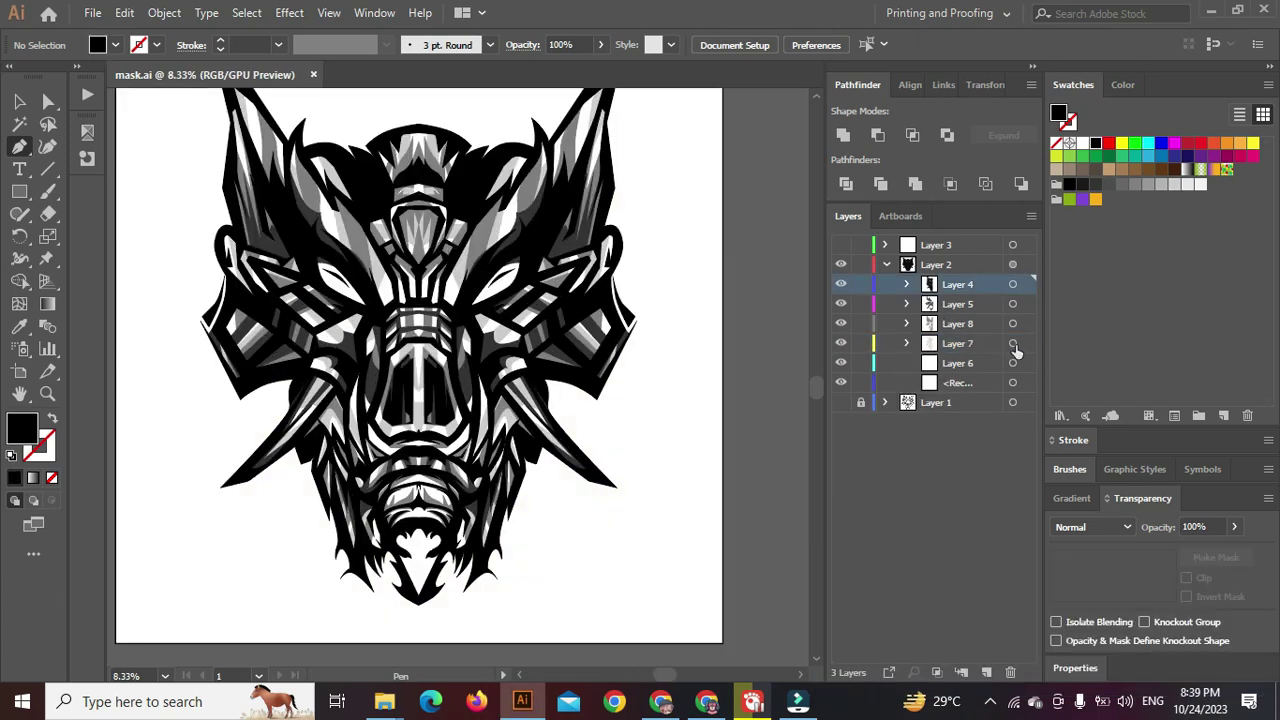
# Examine the grey shading of the nose bridge, snout and mouth along the centre line for areas still lacking light grey
pyautogui.click(1012, 343)
pyautogui.click(617, 548)
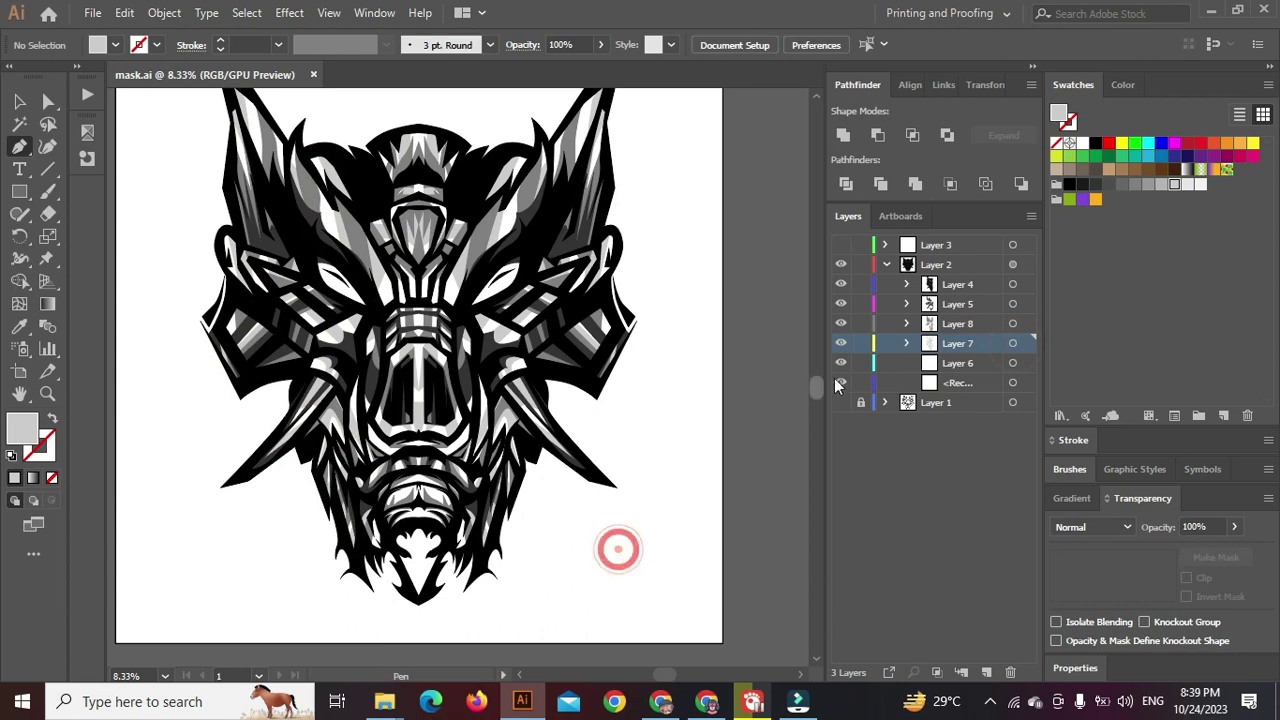
pyautogui.click(840, 244)
pyautogui.scroll(5, 415, 410)
pyautogui.scroll(10, 415, 410)
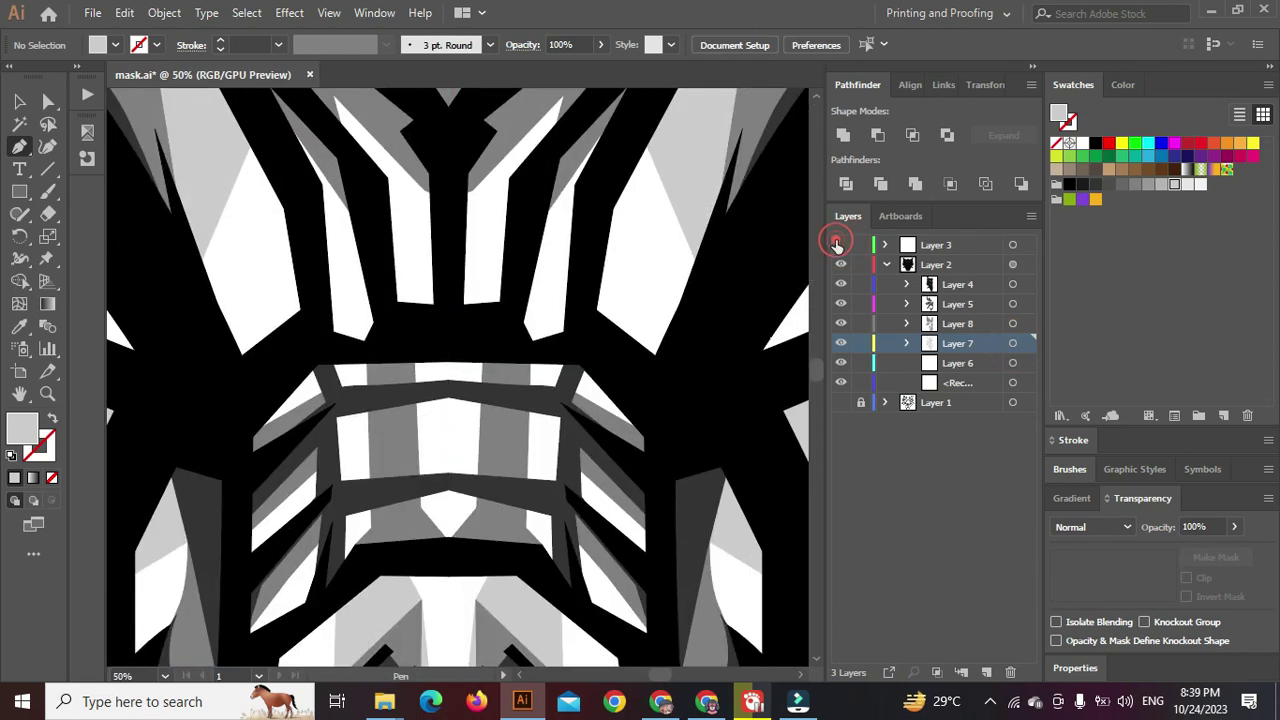
pyautogui.scroll(-4, 470, 320)
pyautogui.scroll(5, 464, 248)
pyautogui.scroll(-3, 490, 303)
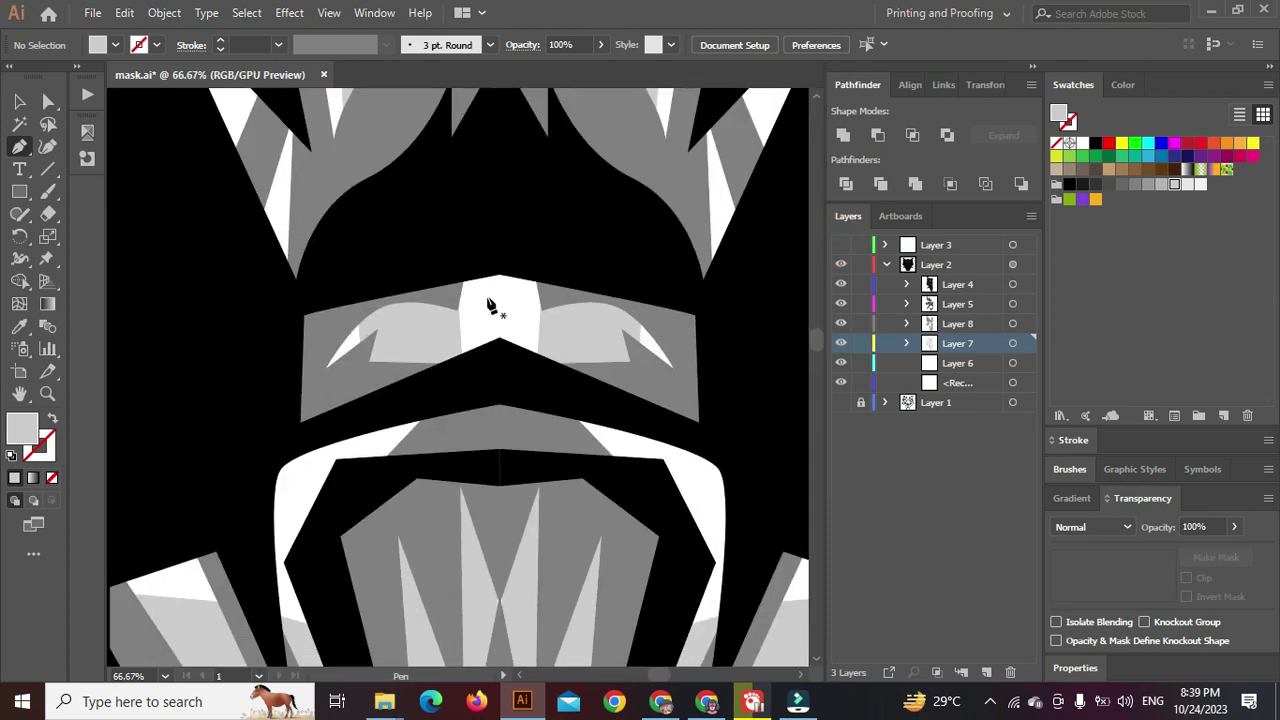
pyautogui.scroll(6, 490, 305)
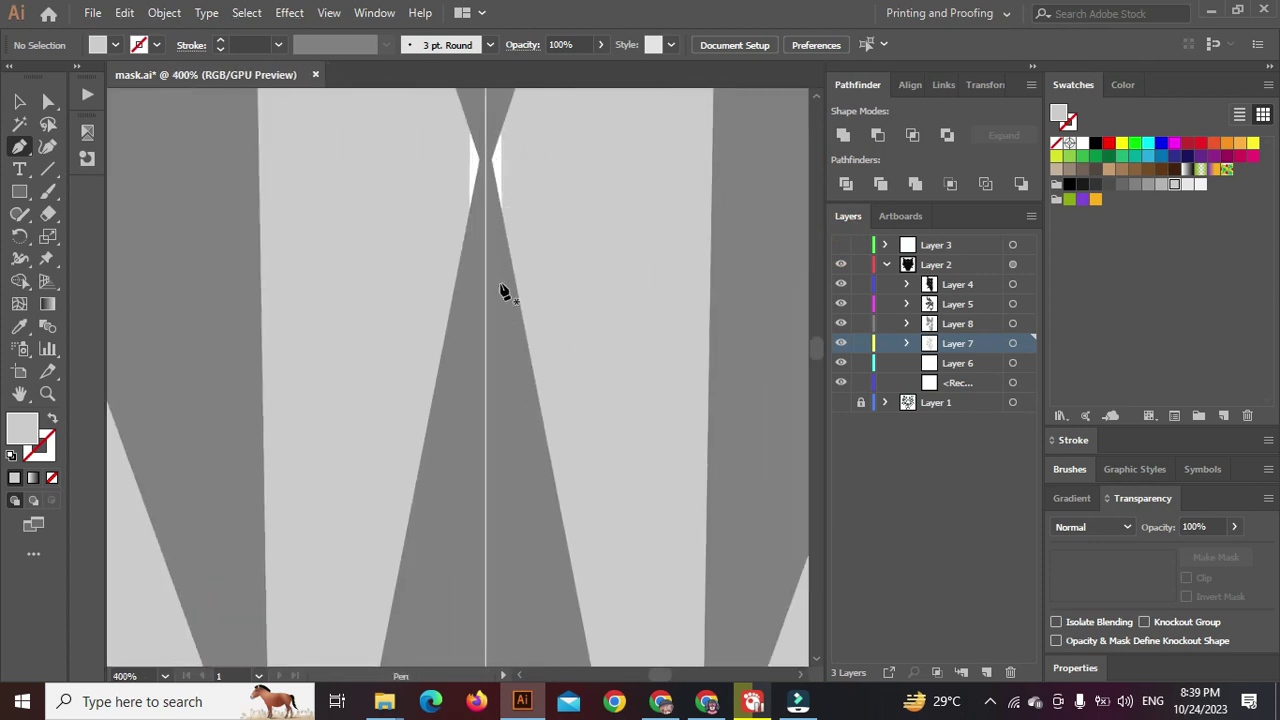
pyautogui.scroll(-10, 503, 291)
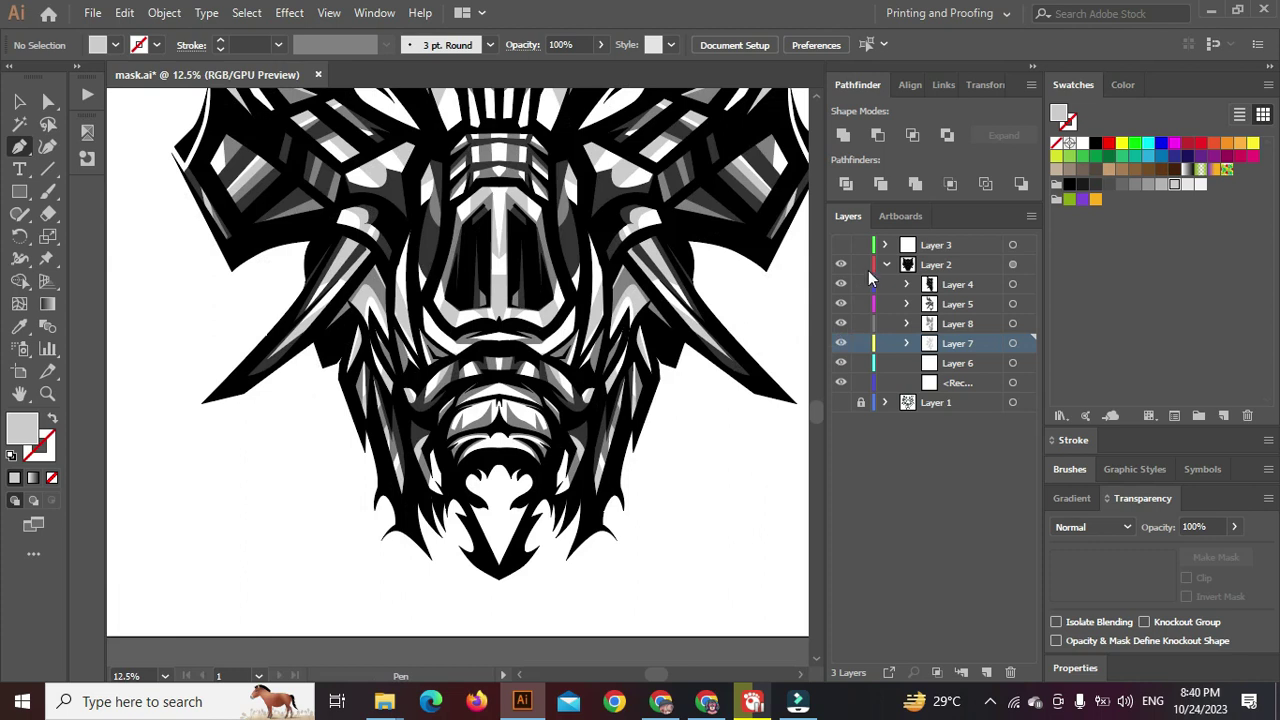
# Lock the black Layer 4 and show the centre guide line on Layer 3
pyautogui.click(861, 264)
pyautogui.click(840, 245)
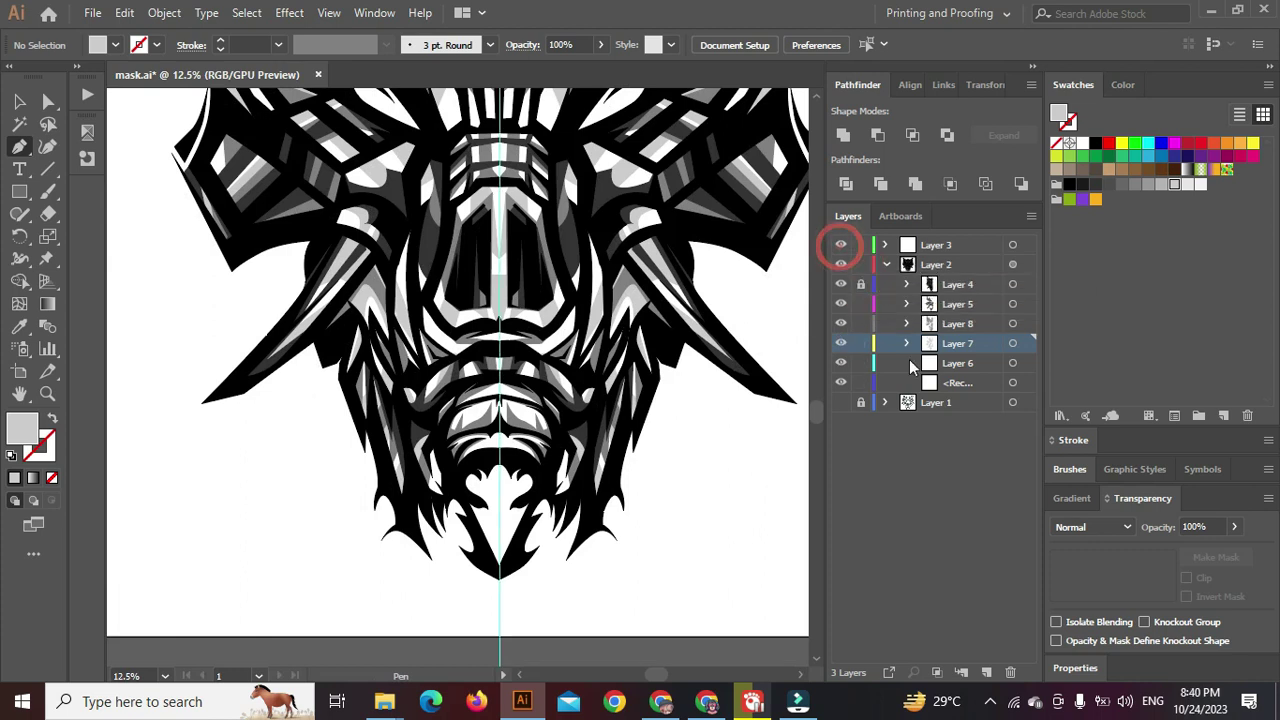
pyautogui.click(1013, 326)
pyautogui.keyDown('ctrl'); pyautogui.click(738, 558); pyautogui.keyUp('ctrl')
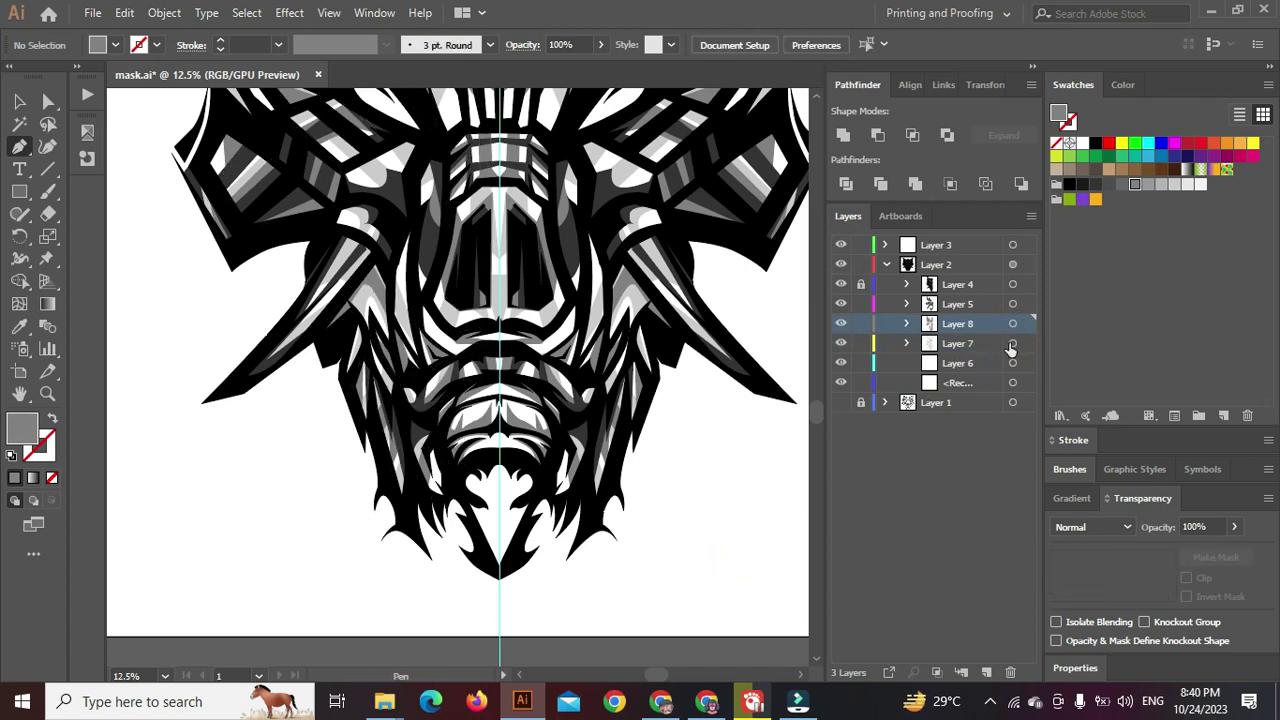
# With the Pen tool, draw a closed light grey shading shape on Layer 7 across the lower lip band and its central bump
pyautogui.click(1013, 343)
pyautogui.scroll(4, 478, 488)
pyautogui.click(478, 500)
pyautogui.scroll(2, 471, 486)
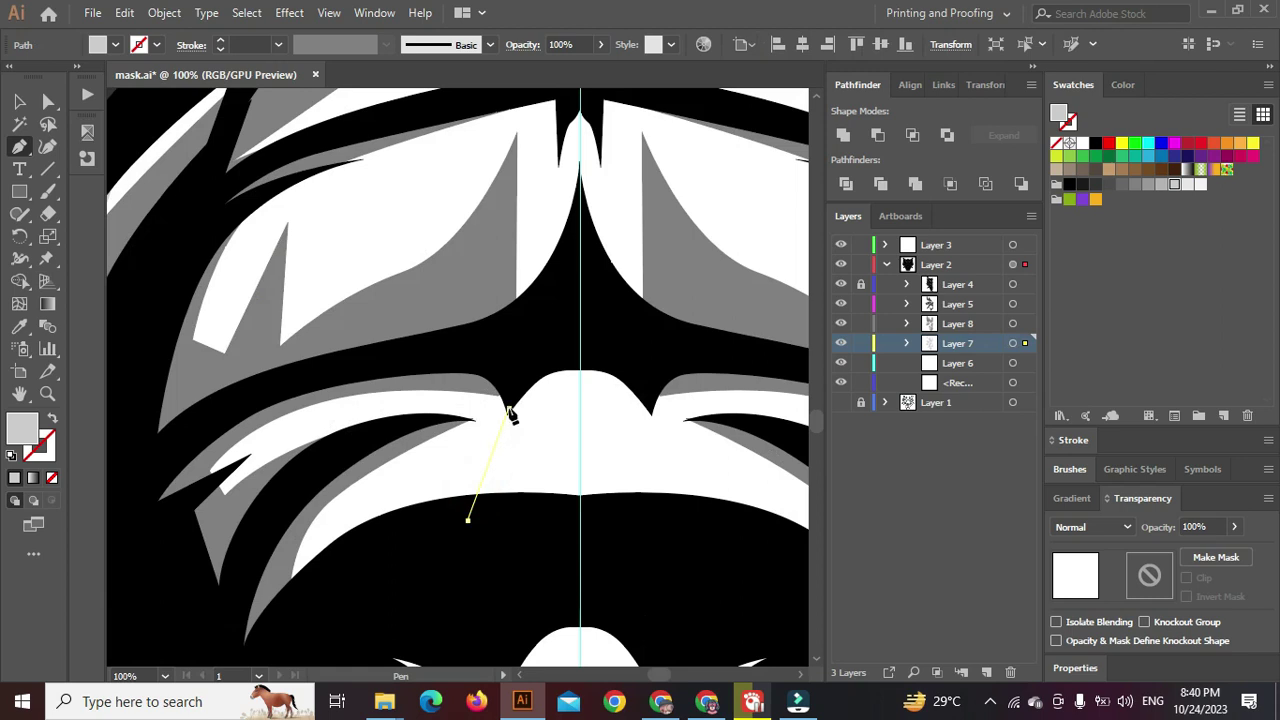
pyautogui.moveTo(551, 340); pyautogui.dragTo(567, 472)
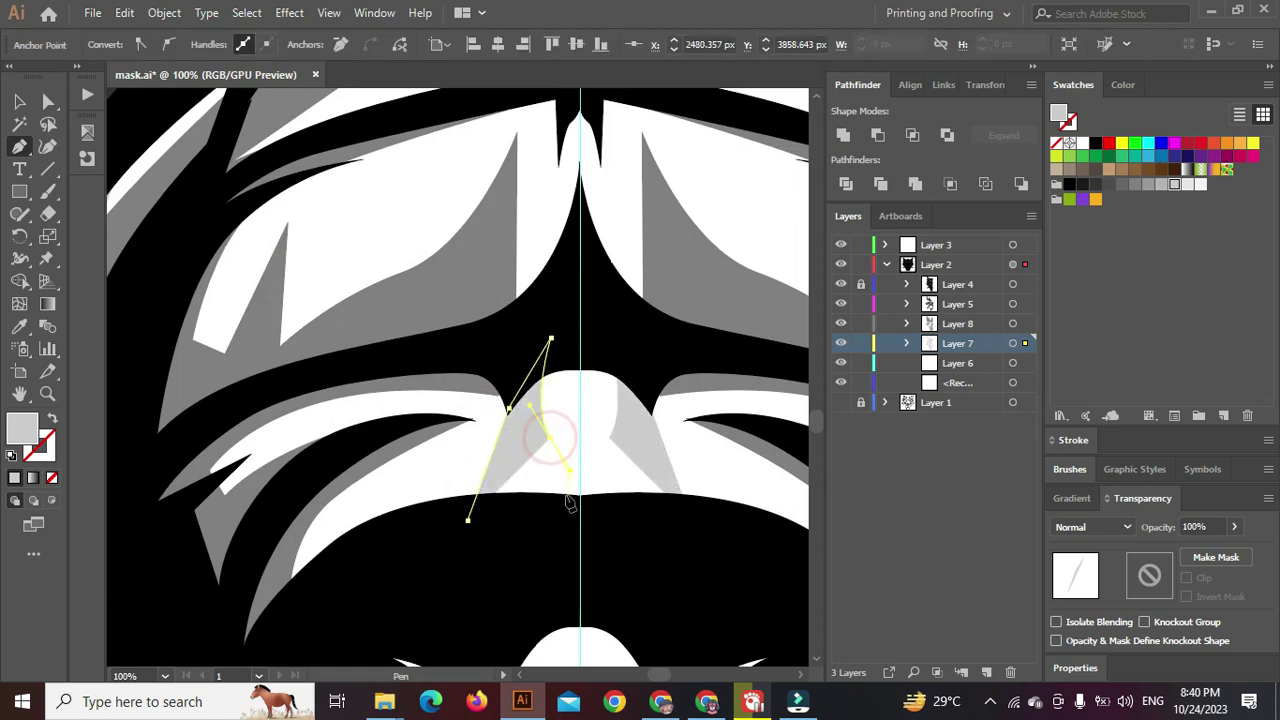
pyautogui.click(564, 524)
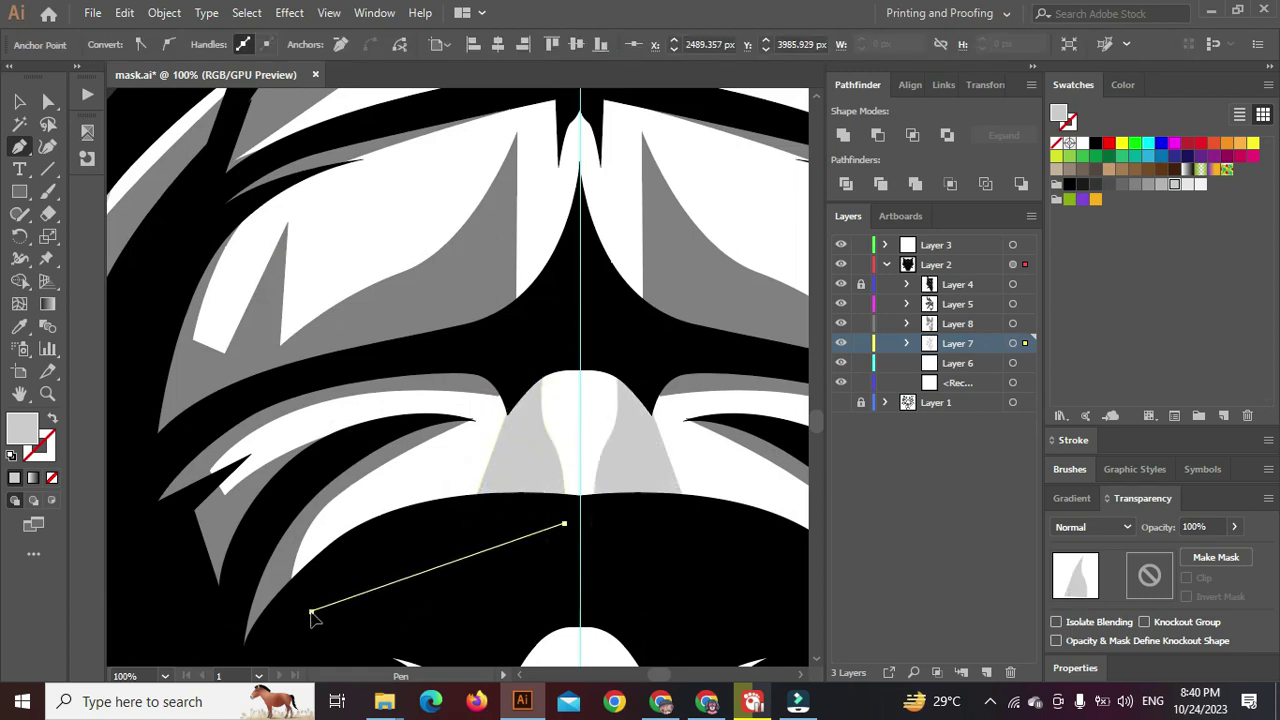
pyautogui.click(312, 611)
pyautogui.click(357, 565)
pyautogui.click(315, 445)
pyautogui.moveTo(241, 401); pyautogui.dragTo(206, 401)
pyautogui.click(205, 401)
pyautogui.moveTo(327, 374); pyautogui.dragTo(377, 371)
pyautogui.click(384, 370)
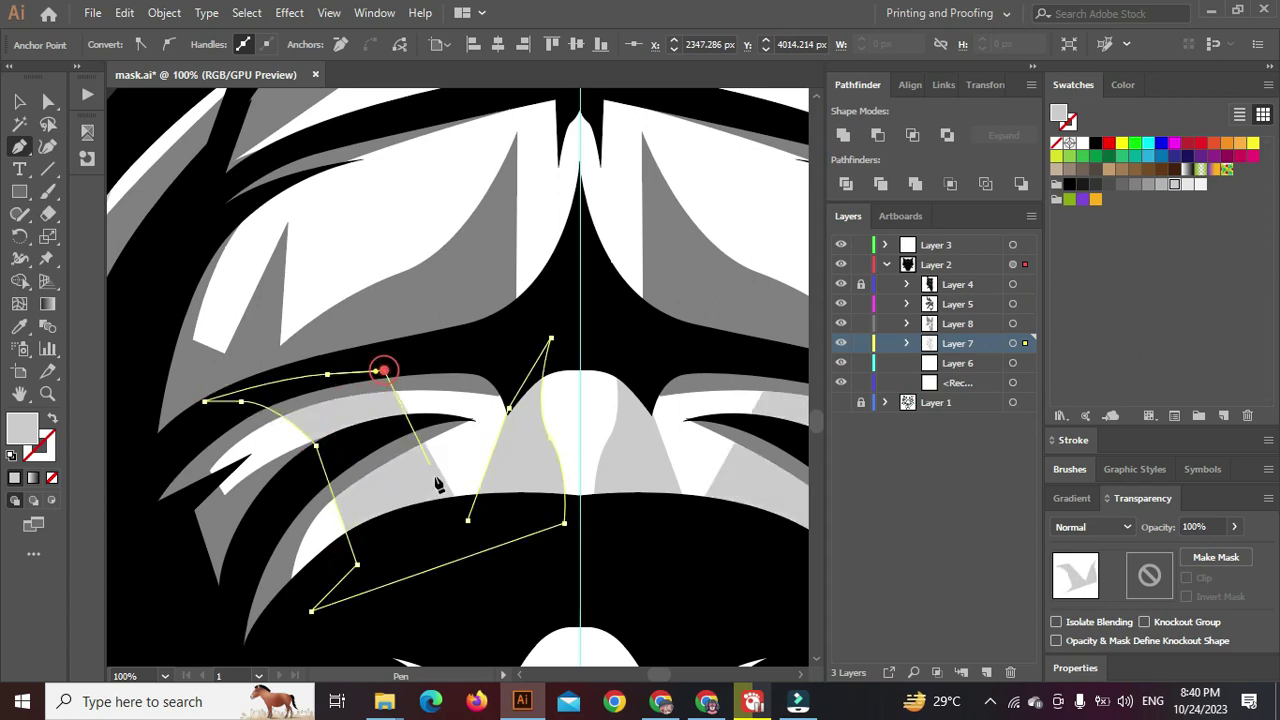
pyautogui.click(449, 521)
pyautogui.click(468, 520)
pyautogui.keyDown('ctrl'); pyautogui.click(458, 467); pyautogui.keyUp('ctrl')
# With the Pen tool, draw a closed light grey shape on Layer 7 striping the upper lip panels and the arched band above them
pyautogui.scroll(-2, 456, 452)
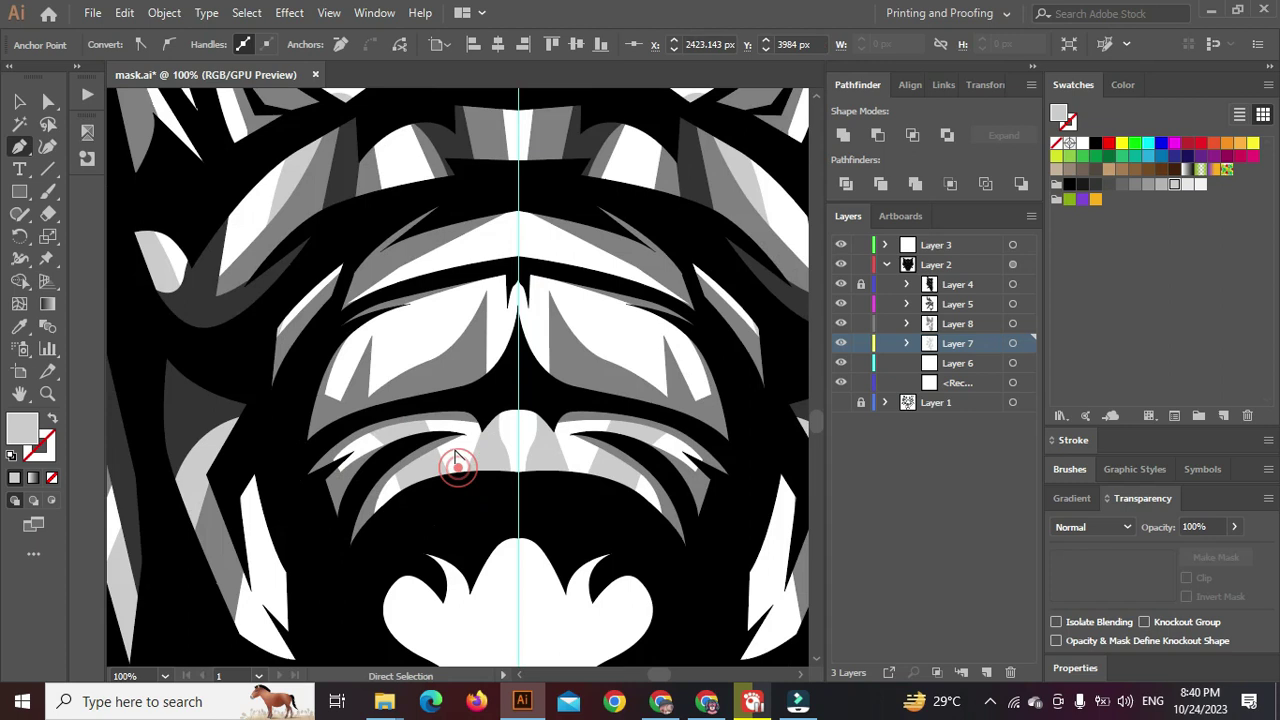
pyautogui.scroll(2, 450, 373)
pyautogui.scroll(-1, 423, 387)
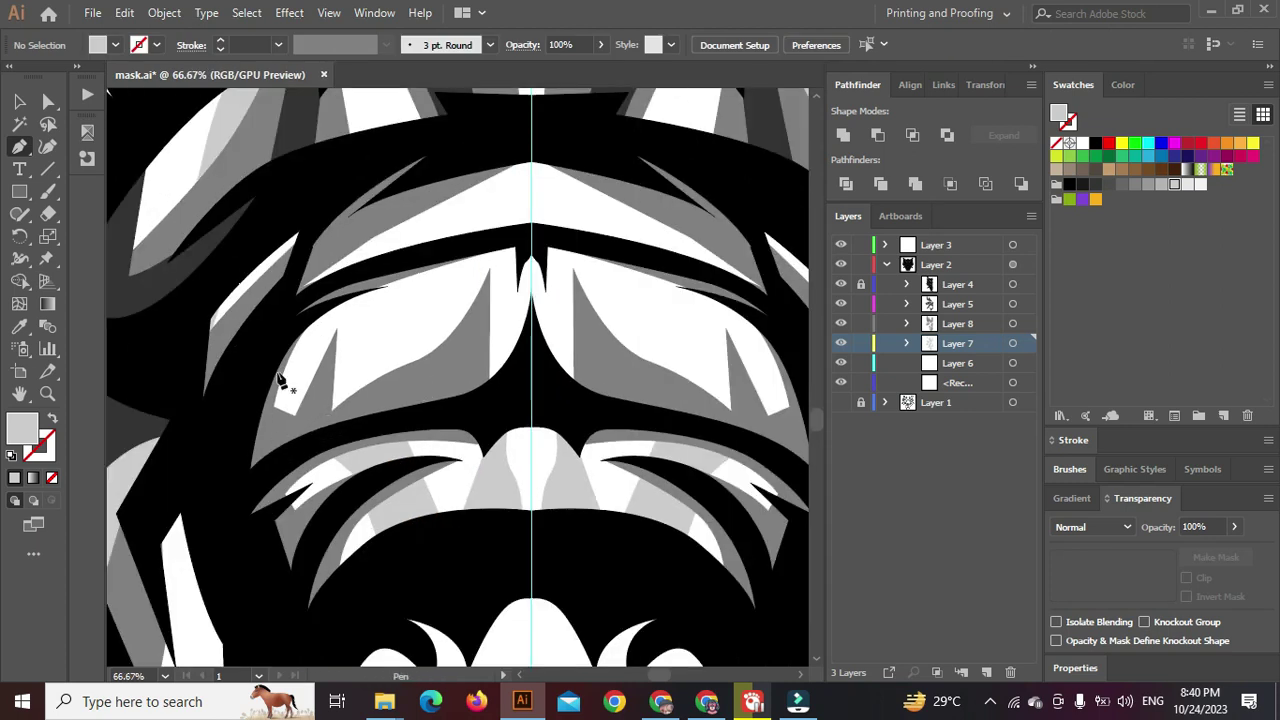
pyautogui.click(273, 353)
pyautogui.click(328, 423)
pyautogui.click(410, 420)
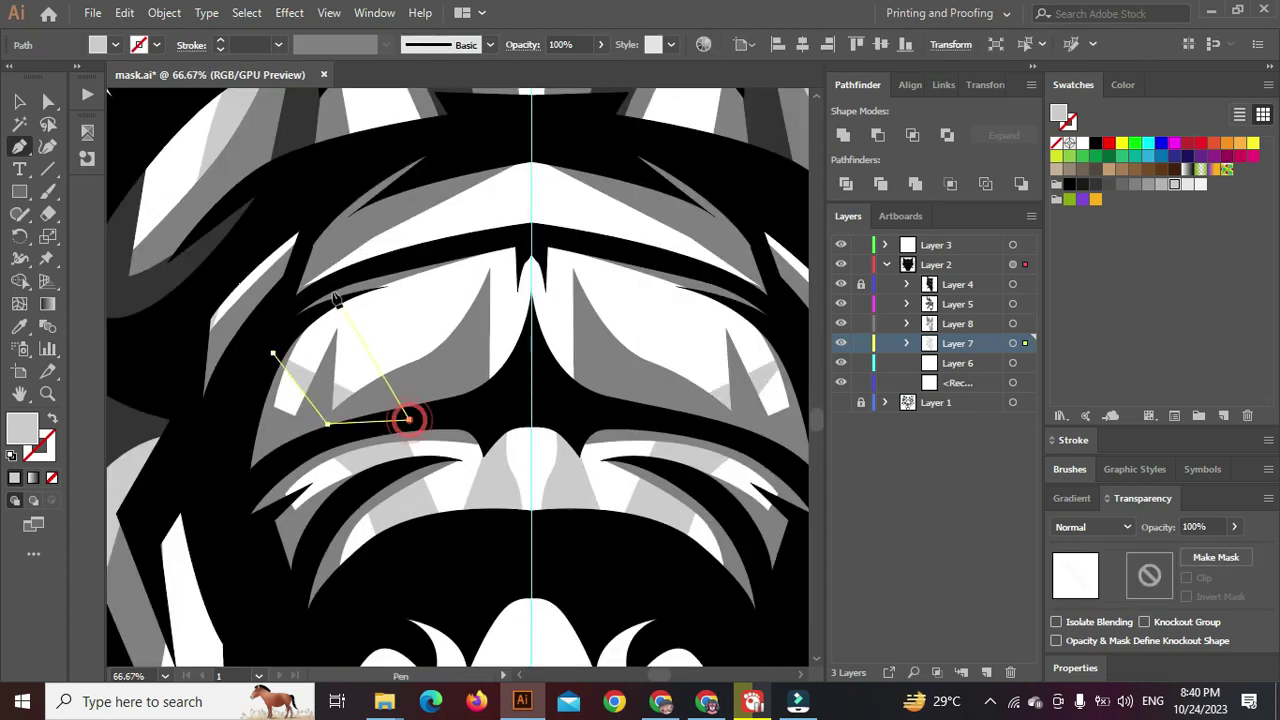
pyautogui.click(330, 288)
pyautogui.click(369, 270)
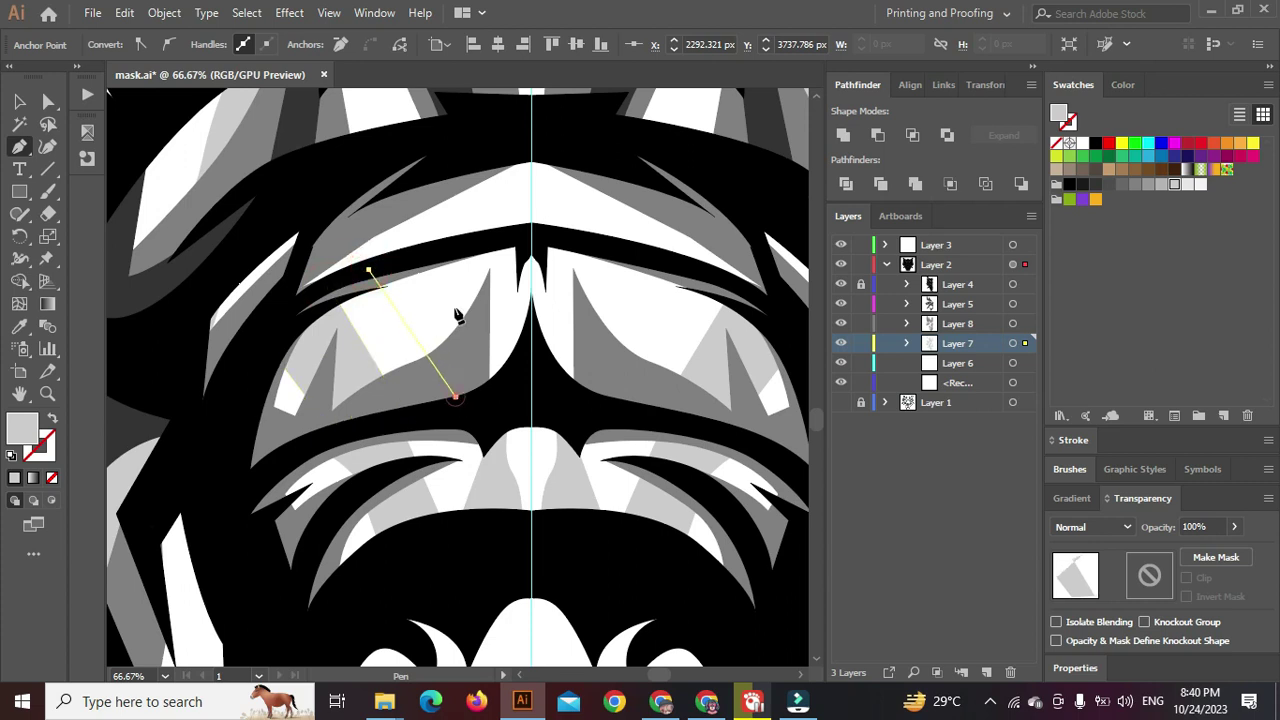
pyautogui.click(454, 396)
pyautogui.moveTo(451, 228); pyautogui.dragTo(471, 206)
pyautogui.click(513, 157)
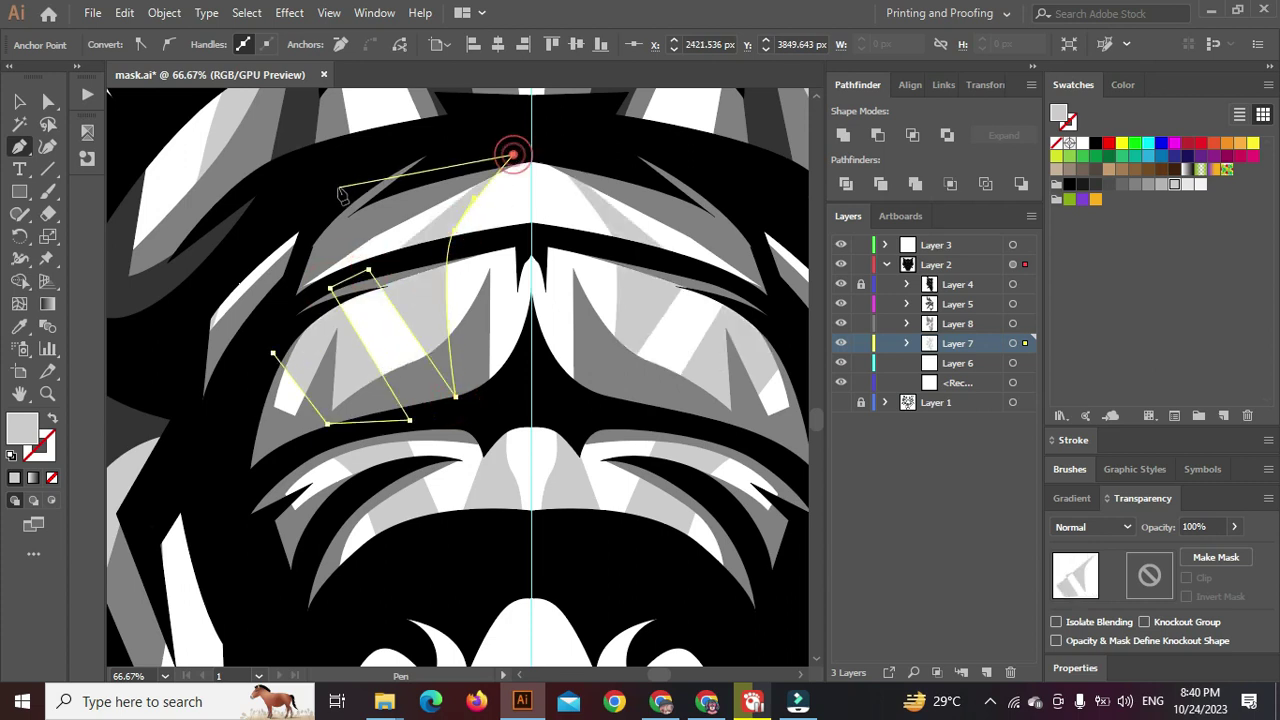
pyautogui.moveTo(335, 187); pyautogui.dragTo(380, 177)
pyautogui.click(297, 250)
pyautogui.click(273, 353)
pyautogui.keyDown('ctrl'); pyautogui.click(503, 222); pyautogui.keyUp('ctrl')
# Start a dark grey Layer 5 shape with the Pen tool, running from the white beard sliver across the black band and down the centre line
pyautogui.scroll(-3, 503, 222)
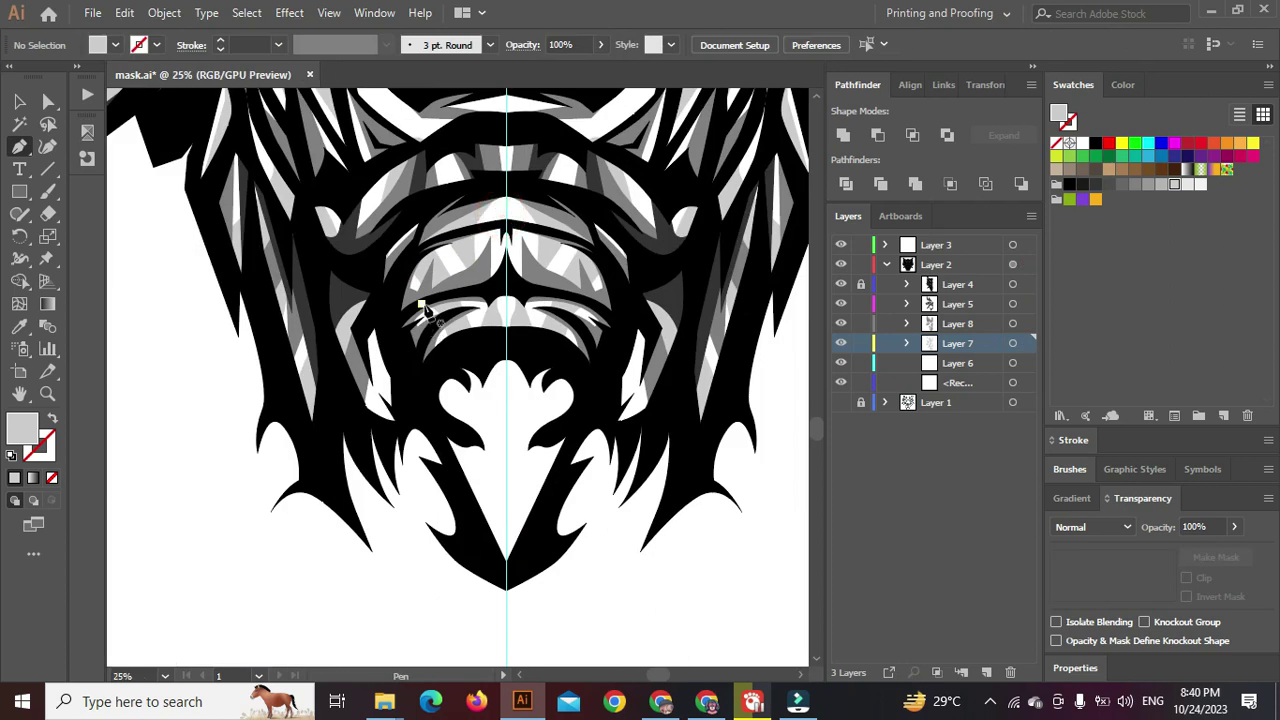
pyautogui.scroll(3, 425, 310)
pyautogui.scroll(-2, 471, 363)
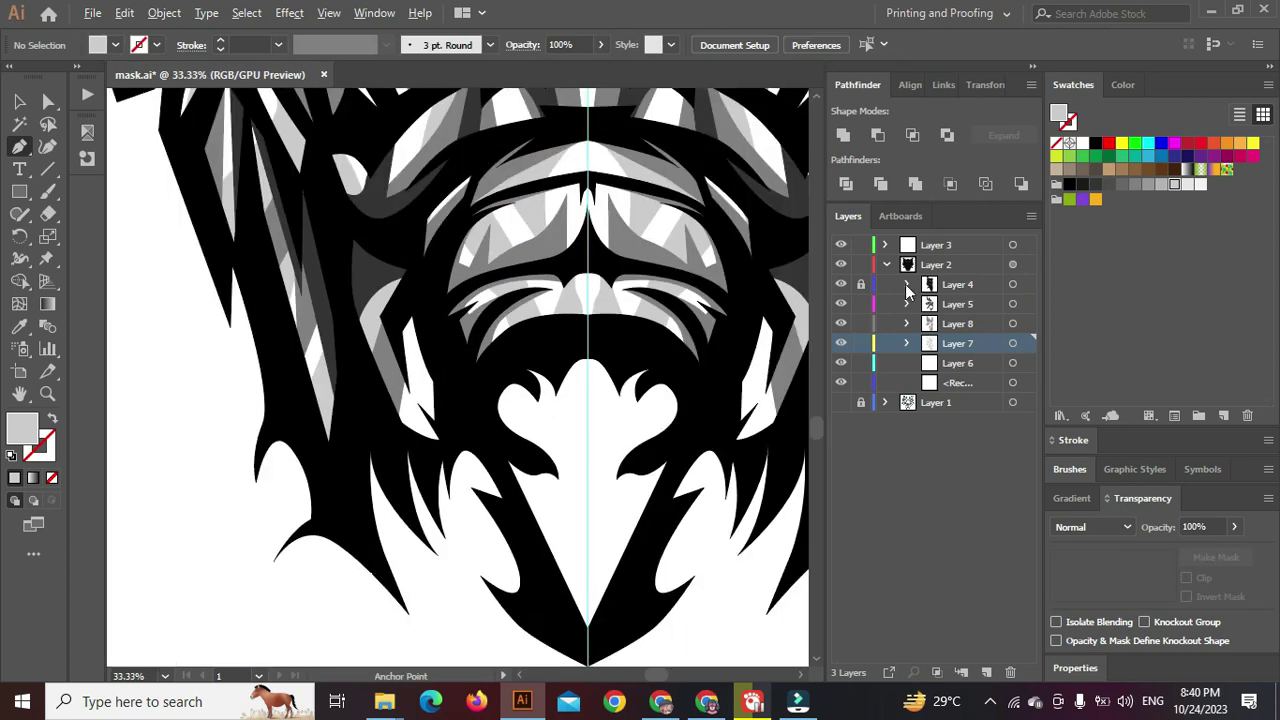
pyautogui.click(1013, 304)
pyautogui.moveTo(614, 489); pyautogui.dragTo(566, 401)
pyautogui.keyDown('ctrl'); pyautogui.click(425, 459); pyautogui.keyUp('ctrl')
pyautogui.scroll(1, 400, 345)
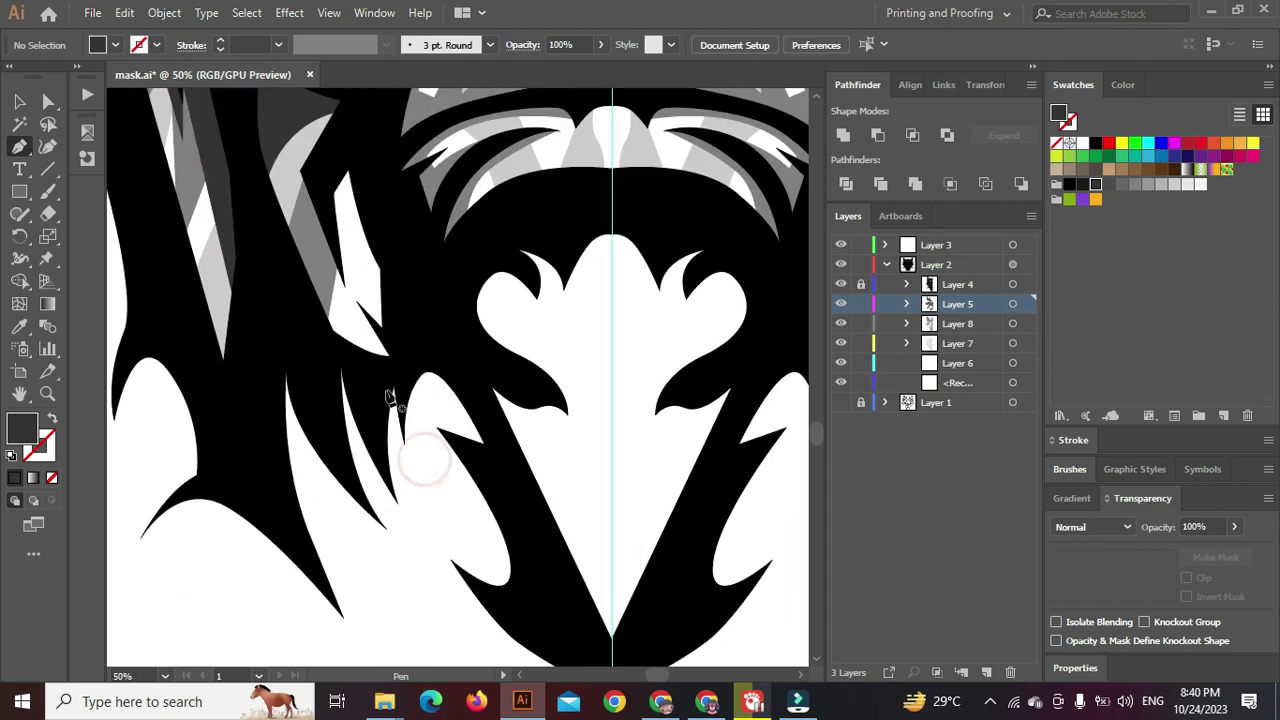
pyautogui.click(324, 333)
pyautogui.click(356, 326)
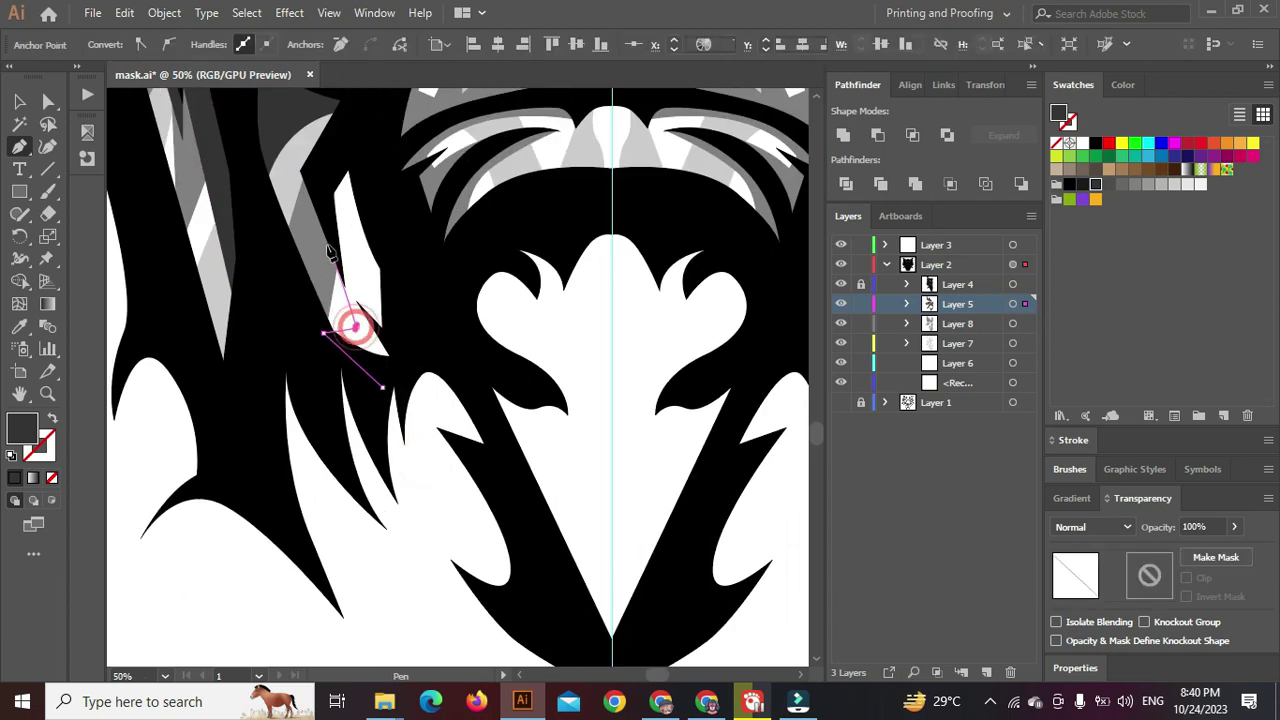
pyautogui.click(324, 237)
pyautogui.click(377, 319)
pyautogui.click(341, 177)
pyautogui.moveTo(443, 297); pyautogui.dragTo(465, 311)
pyautogui.moveTo(505, 243); pyautogui.dragTo(556, 229)
pyautogui.scroll(2, 612, 215)
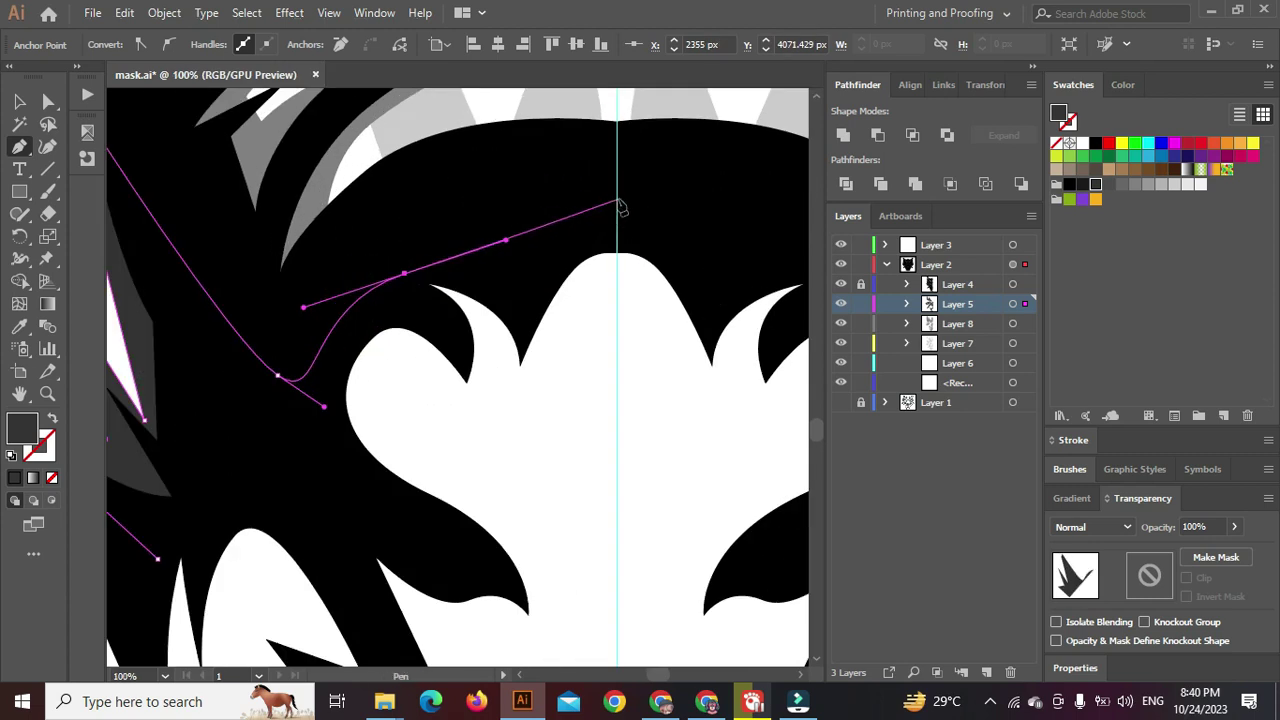
pyautogui.click(617, 192)
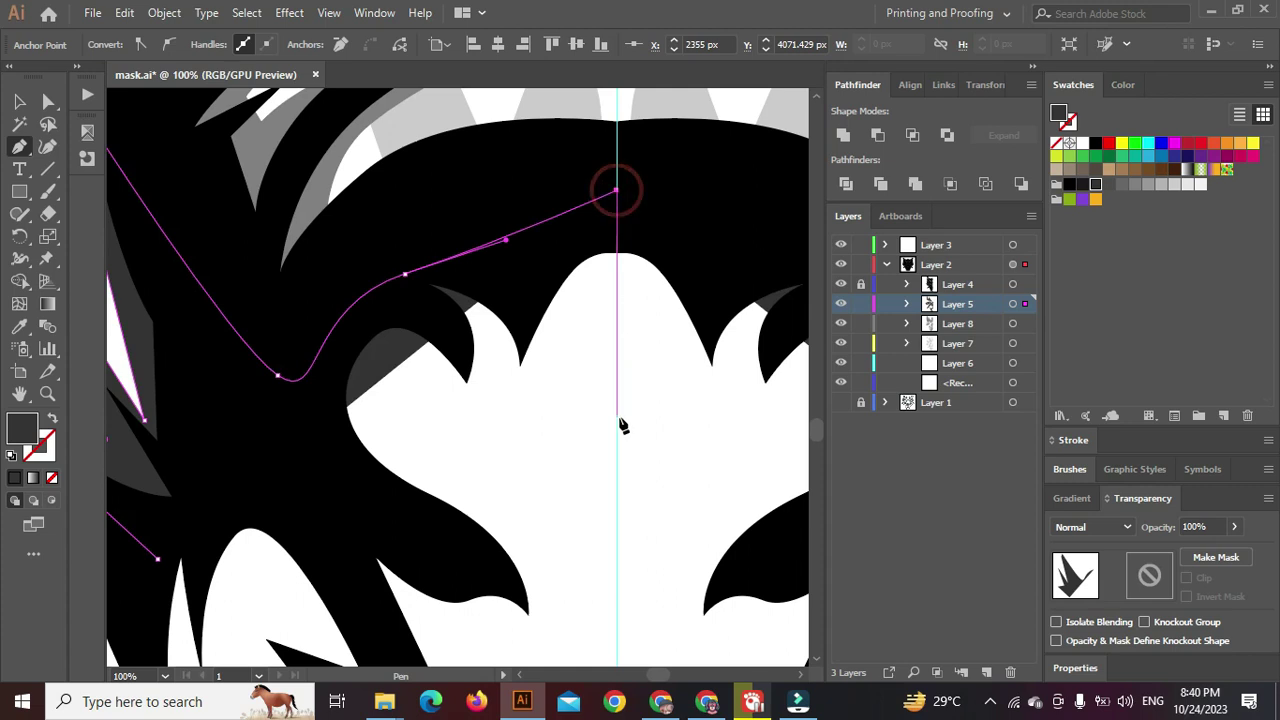
pyautogui.keyDown('shift'); pyautogui.click(617, 458); pyautogui.keyUp('shift')
# Continue the dark grey Layer 5 outline from the centre line around the white scalloped lobes and curl of the chin
pyautogui.moveTo(577, 365); pyautogui.dragTo(545, 351)
pyautogui.moveTo(515, 423); pyautogui.dragTo(448, 301)
pyautogui.click(441, 299)
pyautogui.click(467, 381)
pyautogui.moveTo(395, 369); pyautogui.dragTo(349, 397)
pyautogui.moveTo(386, 457); pyautogui.dragTo(307, 331)
pyautogui.moveTo(388, 362); pyautogui.dragTo(460, 380)
pyautogui.moveTo(472, 520); pyautogui.dragTo(458, 576)
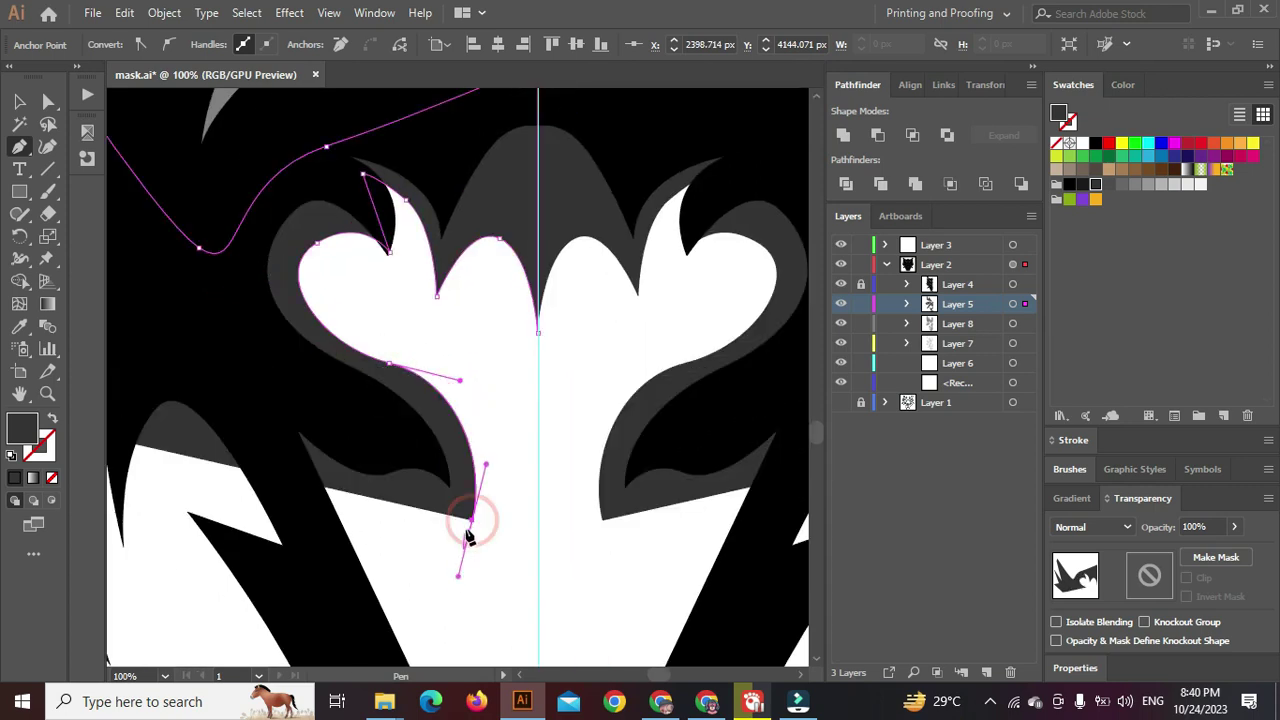
pyautogui.scroll(-2, 400, 480)
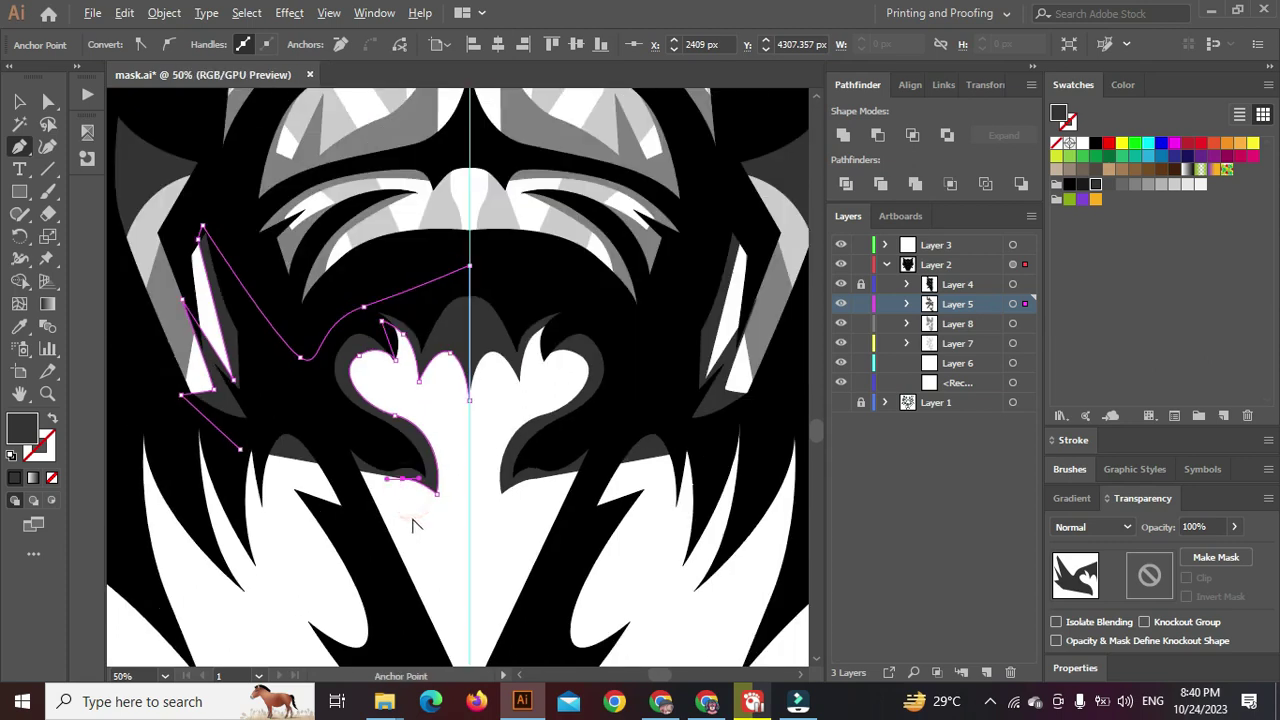
# Finish and close the dark grey Layer 5 shape around the chin's white arrowhead notch and back up beside the beard spikes
pyautogui.click(428, 555)
pyautogui.click(452, 501)
pyautogui.scroll(-2, 457, 543)
pyautogui.click(438, 598)
pyautogui.moveTo(391, 512); pyautogui.dragTo(377, 489)
pyautogui.moveTo(314, 464); pyautogui.dragTo(394, 485)
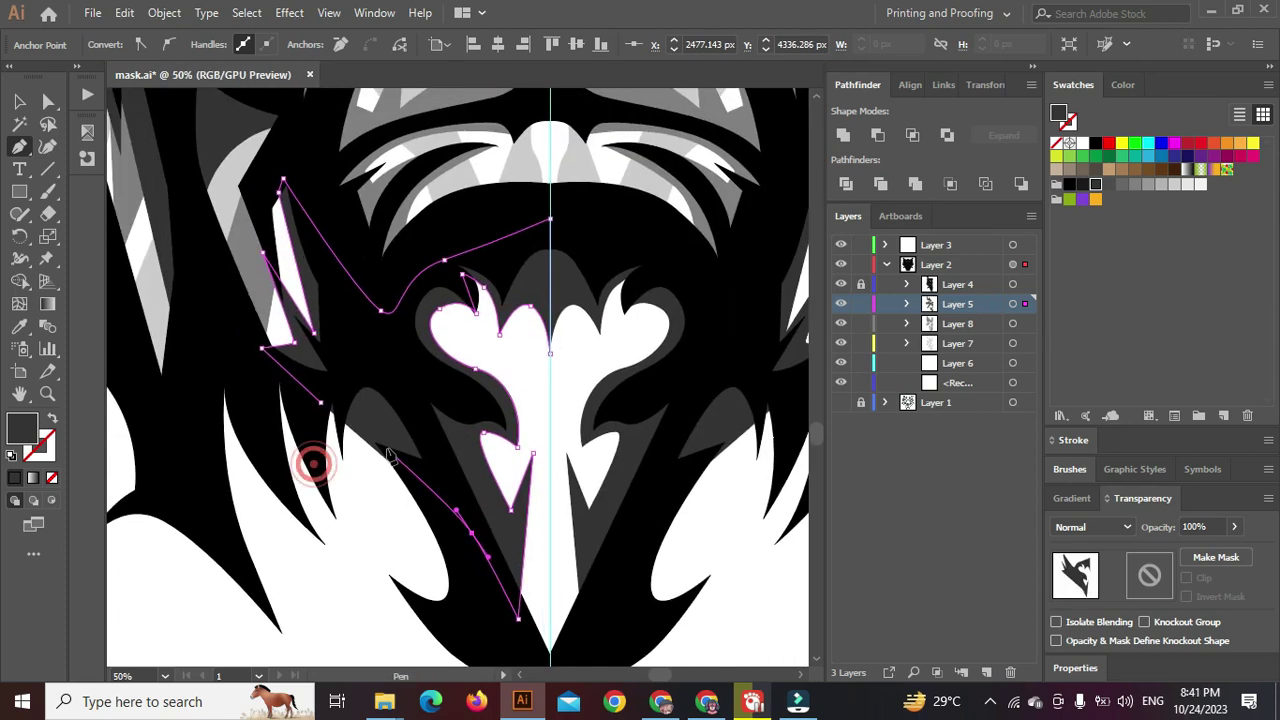
pyautogui.click(438, 456)
pyautogui.click(374, 369)
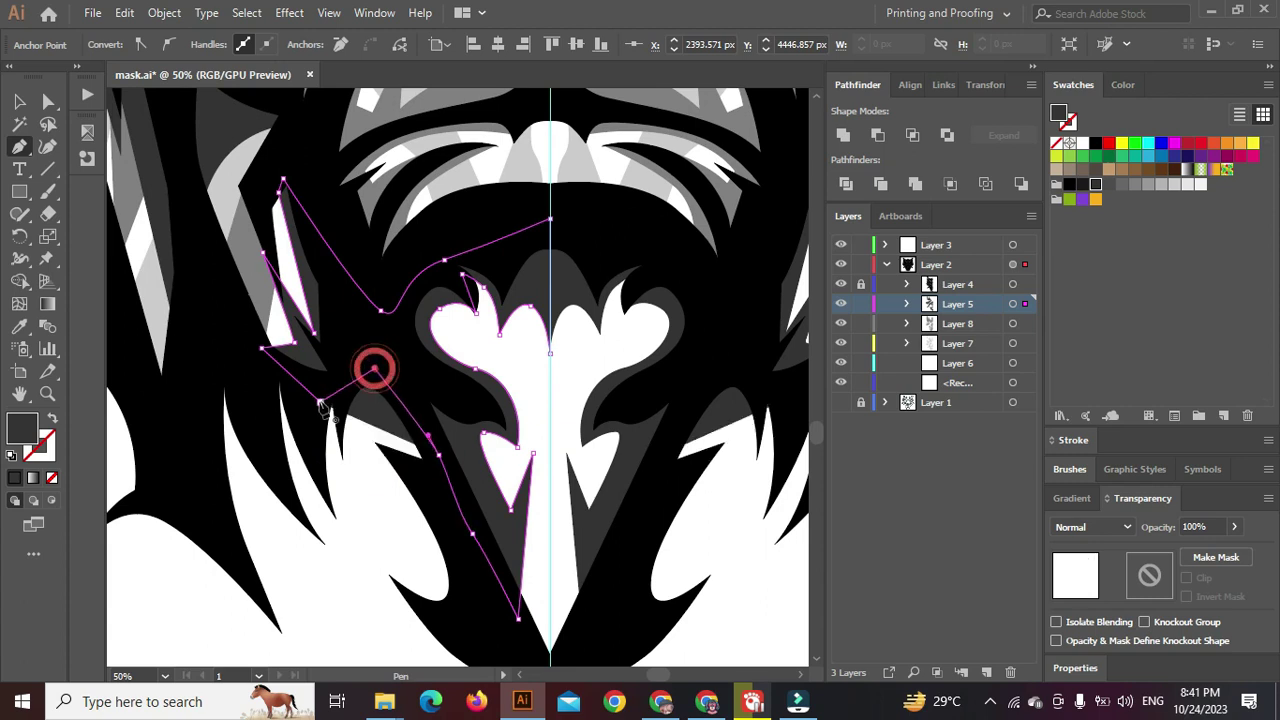
pyautogui.click(319, 401)
pyautogui.keyDown('ctrl'); pyautogui.click(354, 510); pyautogui.keyUp('ctrl')
pyautogui.scroll(-2, 476, 427)
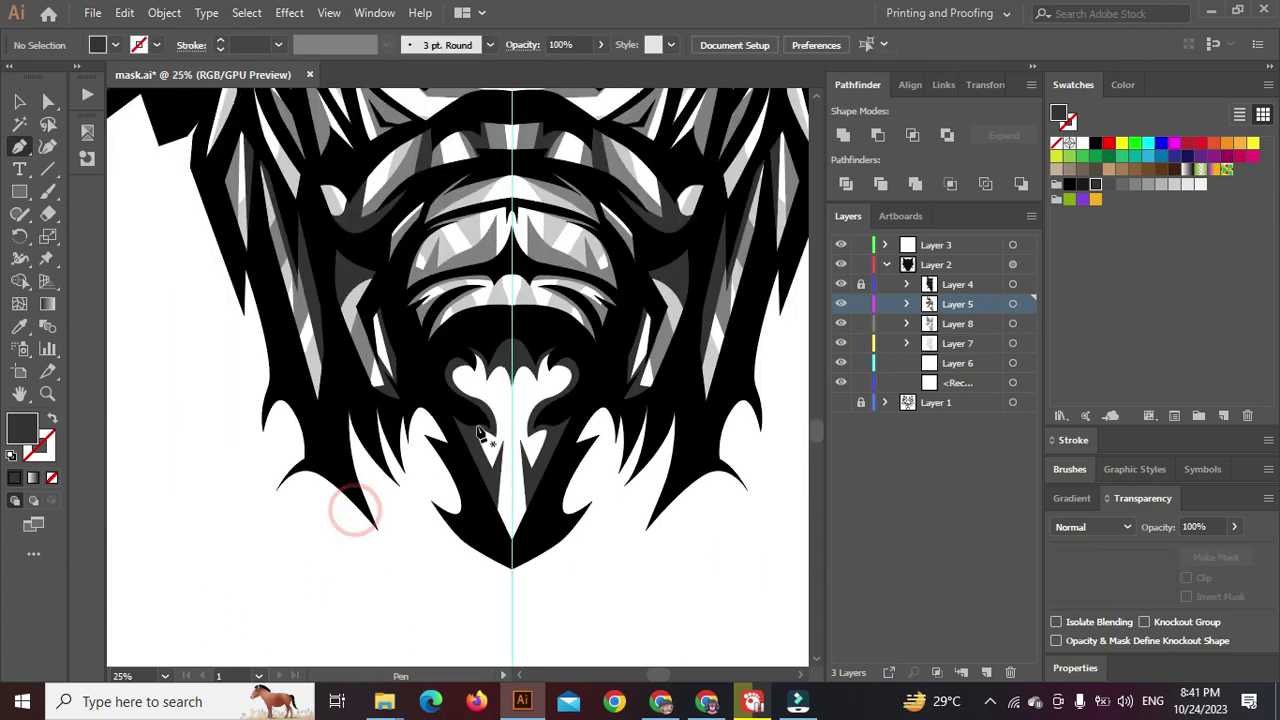
# With the Pen tool, draw a closed mid grey shape on Layer 8 over the chin's outer lobes and arrowhead notches
pyautogui.scroll(1, 475, 422)
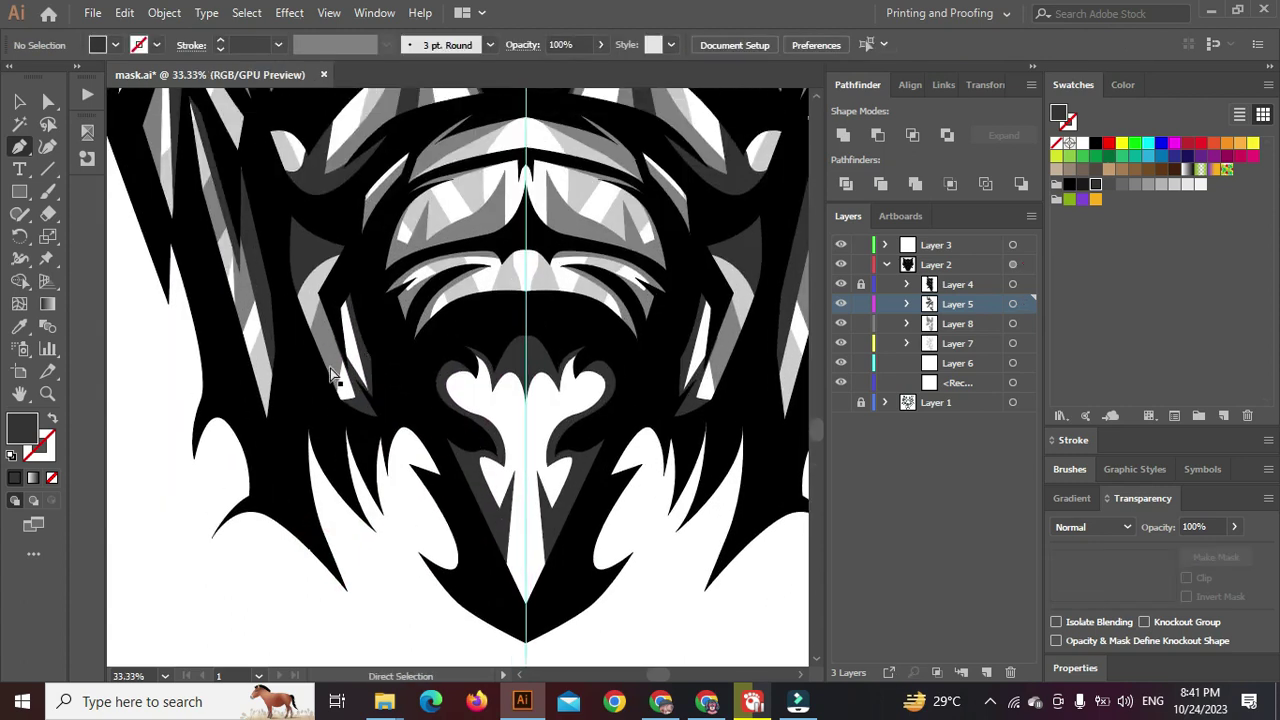
pyautogui.click(1014, 324)
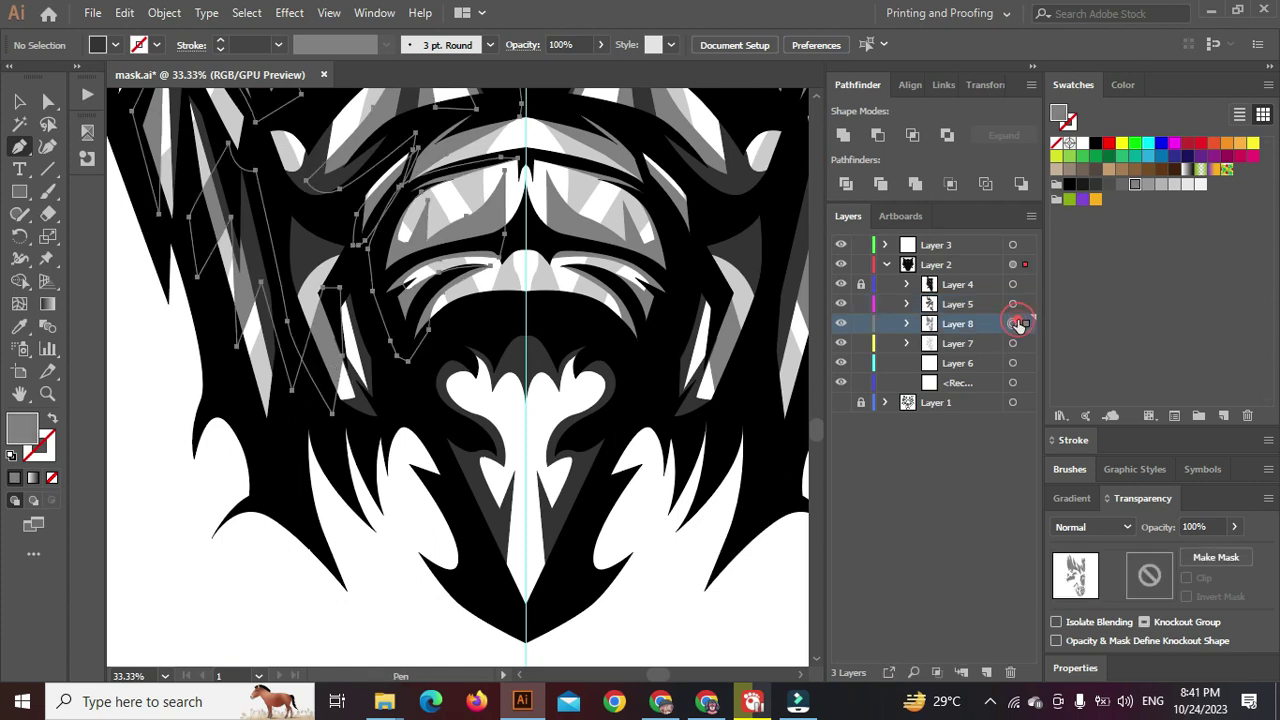
pyautogui.keyDown('ctrl'); pyautogui.click(398, 518); pyautogui.keyUp('ctrl')
pyautogui.scroll(2, 496, 500)
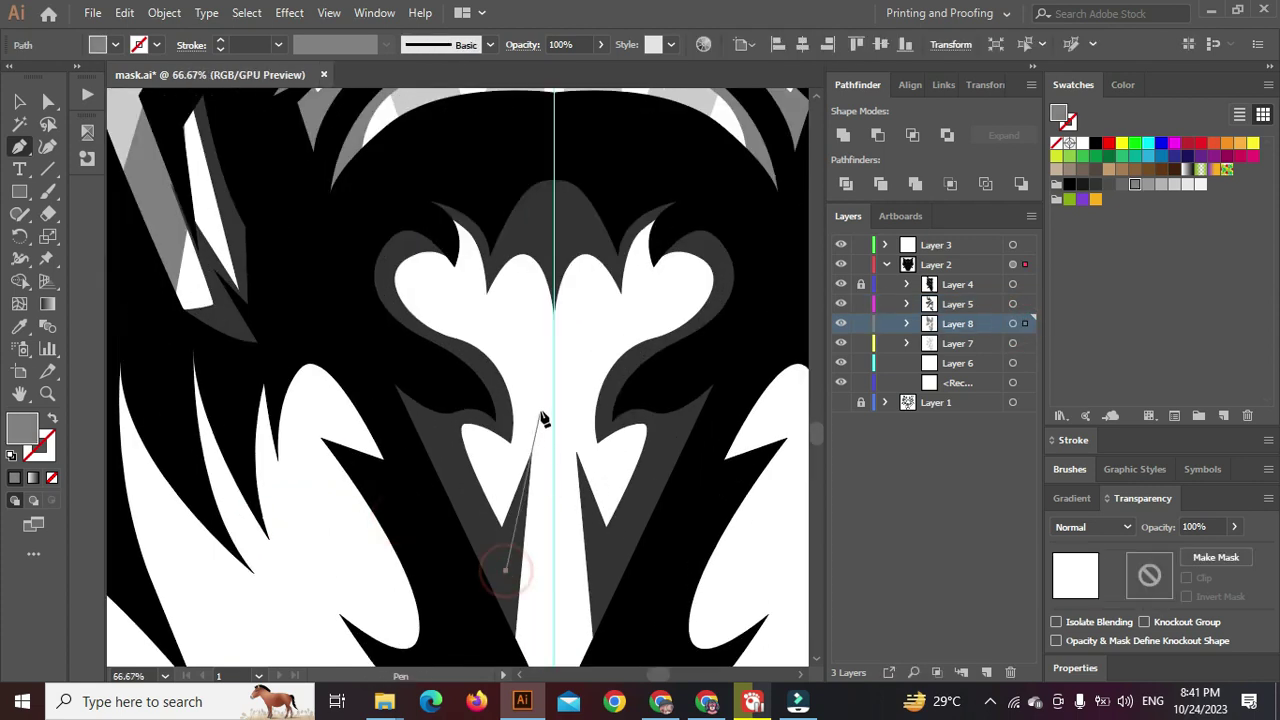
pyautogui.moveTo(504, 408); pyautogui.dragTo(484, 387)
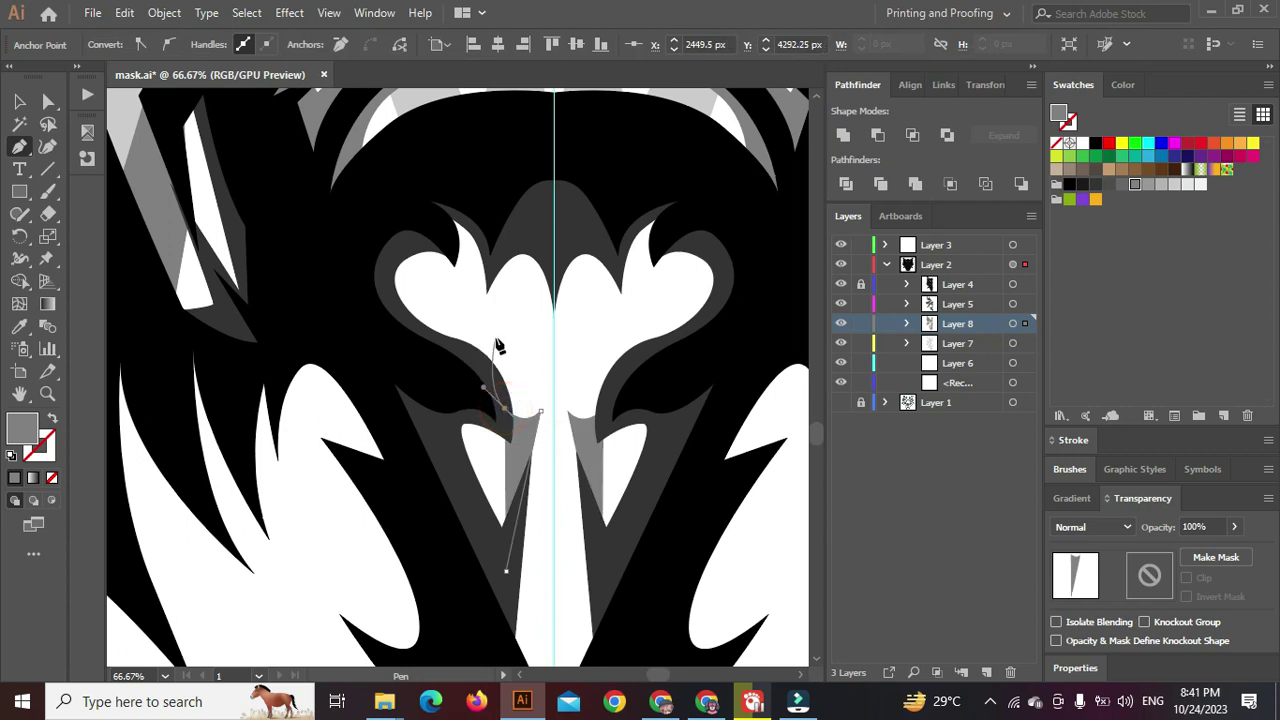
pyautogui.moveTo(503, 311); pyautogui.dragTo(508, 299)
pyautogui.moveTo(457, 204); pyautogui.dragTo(411, 196)
pyautogui.moveTo(364, 285); pyautogui.dragTo(396, 353)
pyautogui.moveTo(480, 548); pyautogui.dragTo(502, 583)
pyautogui.keyDown('ctrl'); pyautogui.click(529, 337); pyautogui.keyUp('ctrl')
pyautogui.scroll(-3, 529, 337)
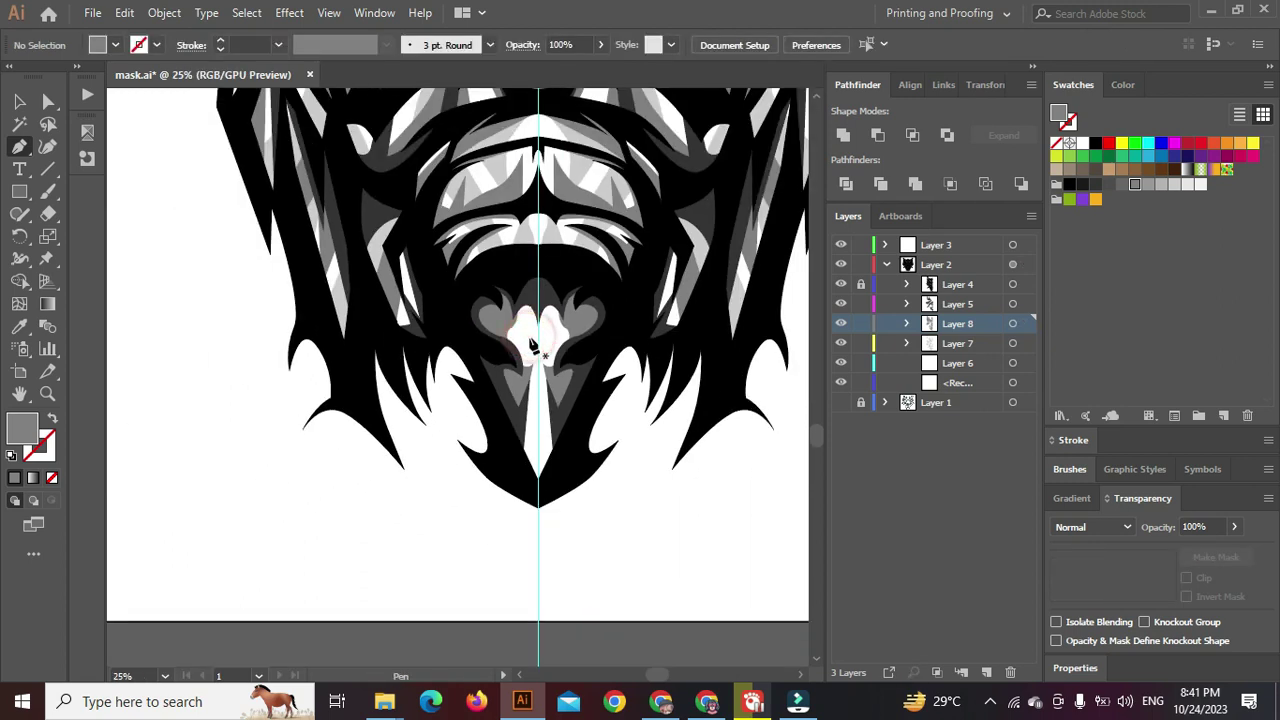
# Start a light grey Layer 7 shape with the Pen tool, running around the white beard sliver and down beside the chin
pyautogui.click(1007, 348)
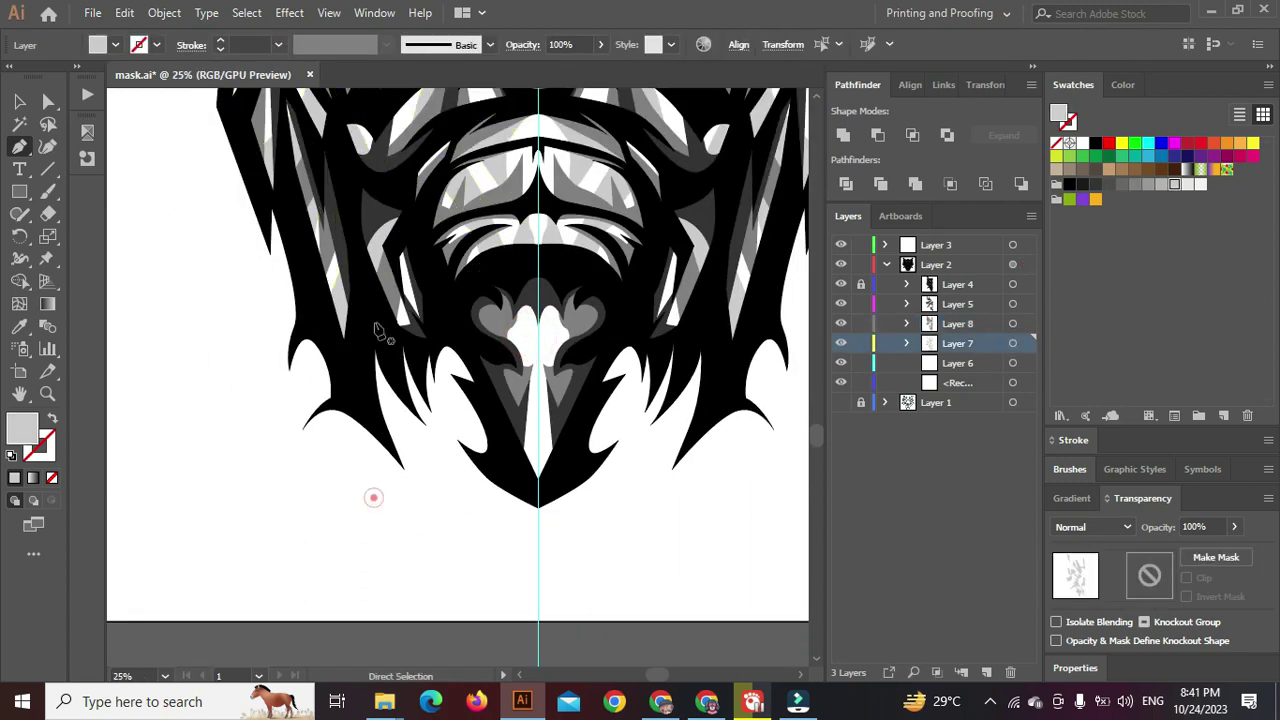
pyautogui.scroll(3, 373, 497)
pyautogui.moveTo(411, 341); pyautogui.dragTo(354, 407)
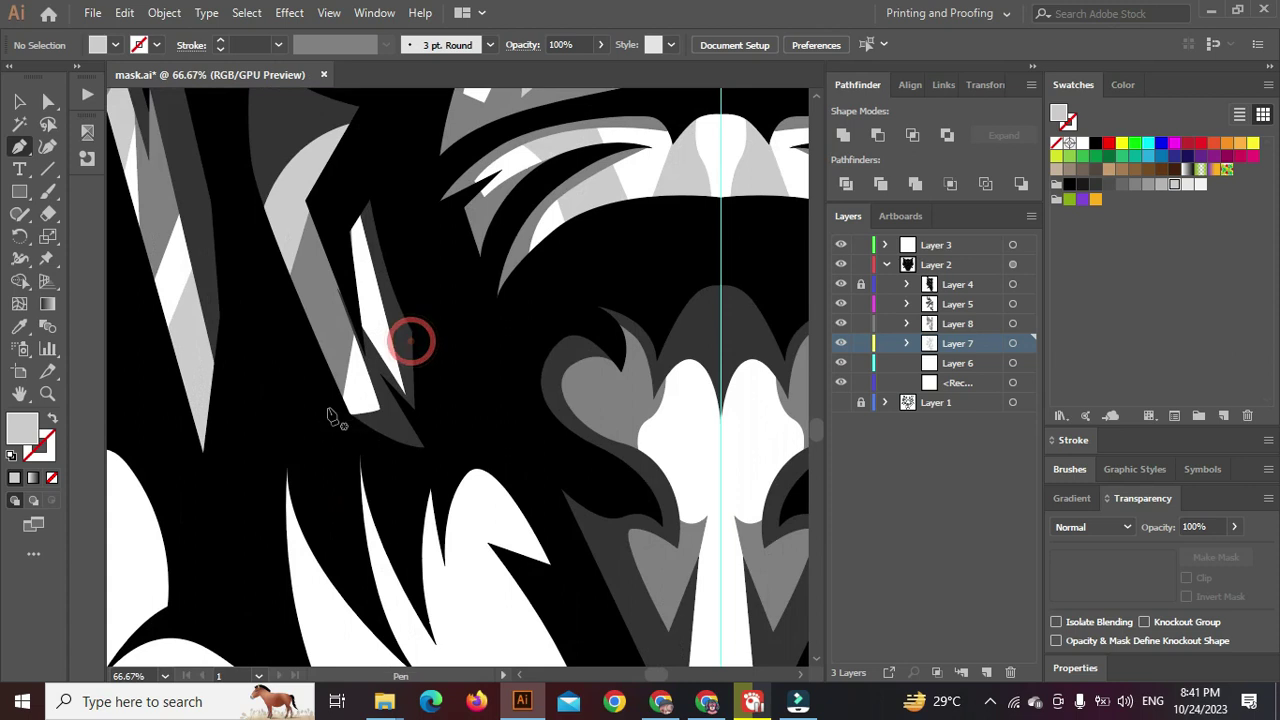
pyautogui.scroll(-1, 332, 411)
pyautogui.click(334, 413)
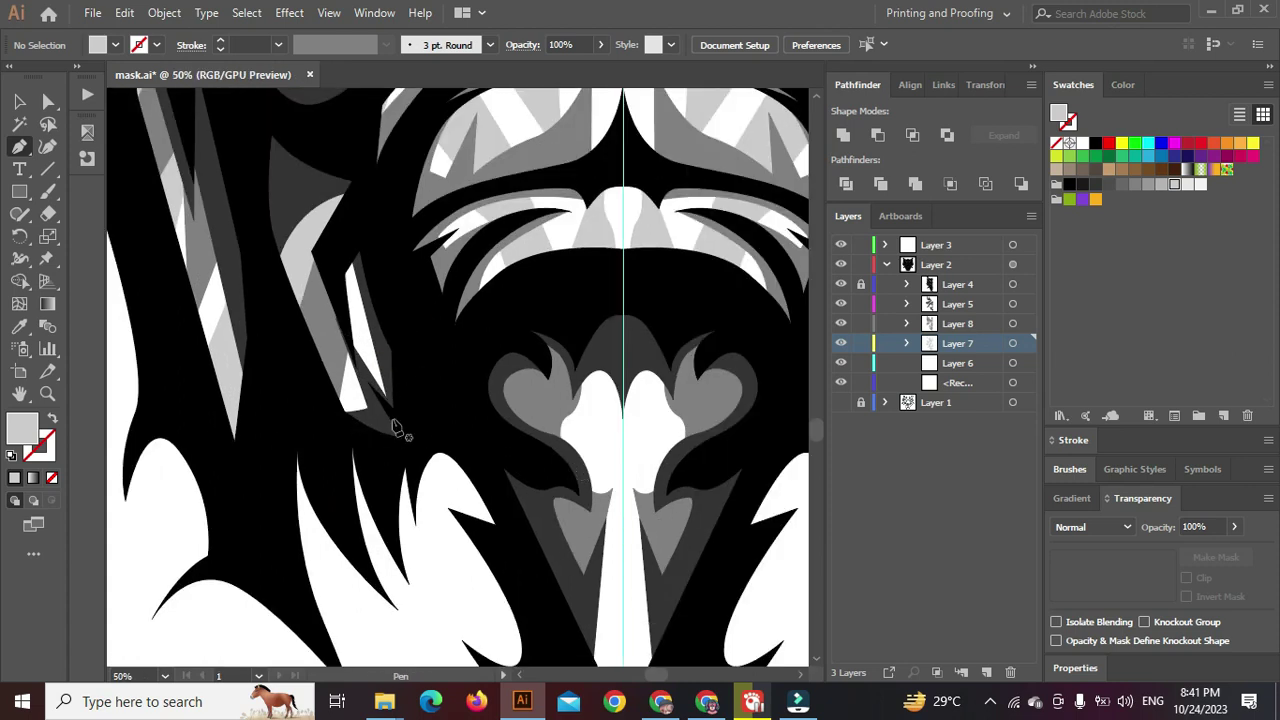
pyautogui.click(386, 418)
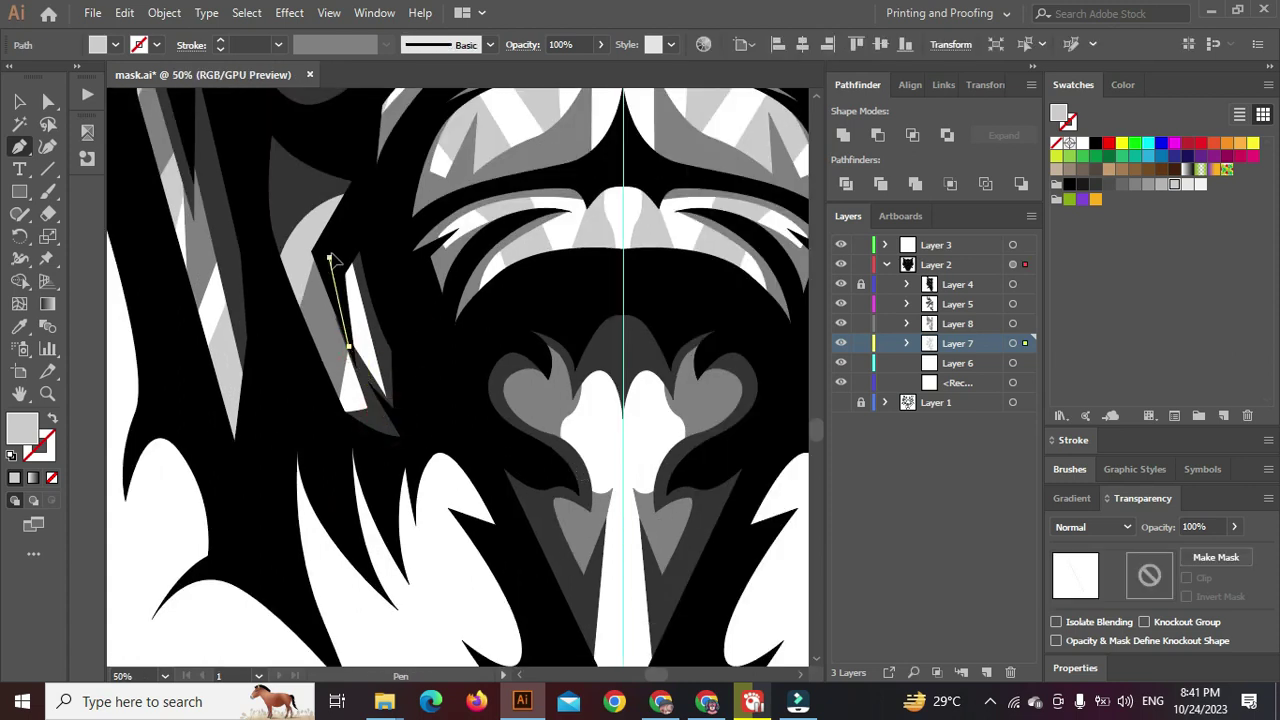
pyautogui.click(352, 240)
pyautogui.click(396, 265)
pyautogui.click(455, 388)
pyautogui.click(485, 433)
pyautogui.scroll(-2, 570, 520)
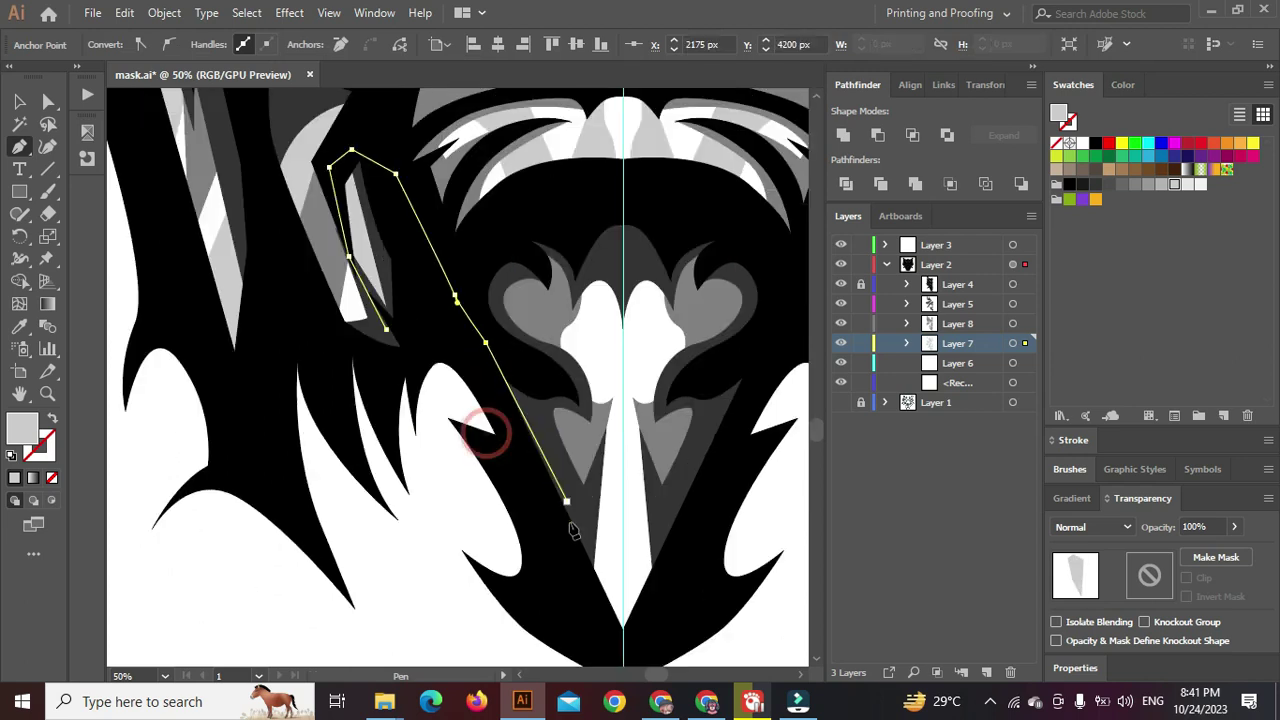
# Extend the light grey Layer 7 outline below the chin's pointed tip to the centre line, and back up inside the white wedge
pyautogui.scroll(-2, 572, 530)
pyautogui.click(583, 529)
pyautogui.scroll(3, 583, 529)
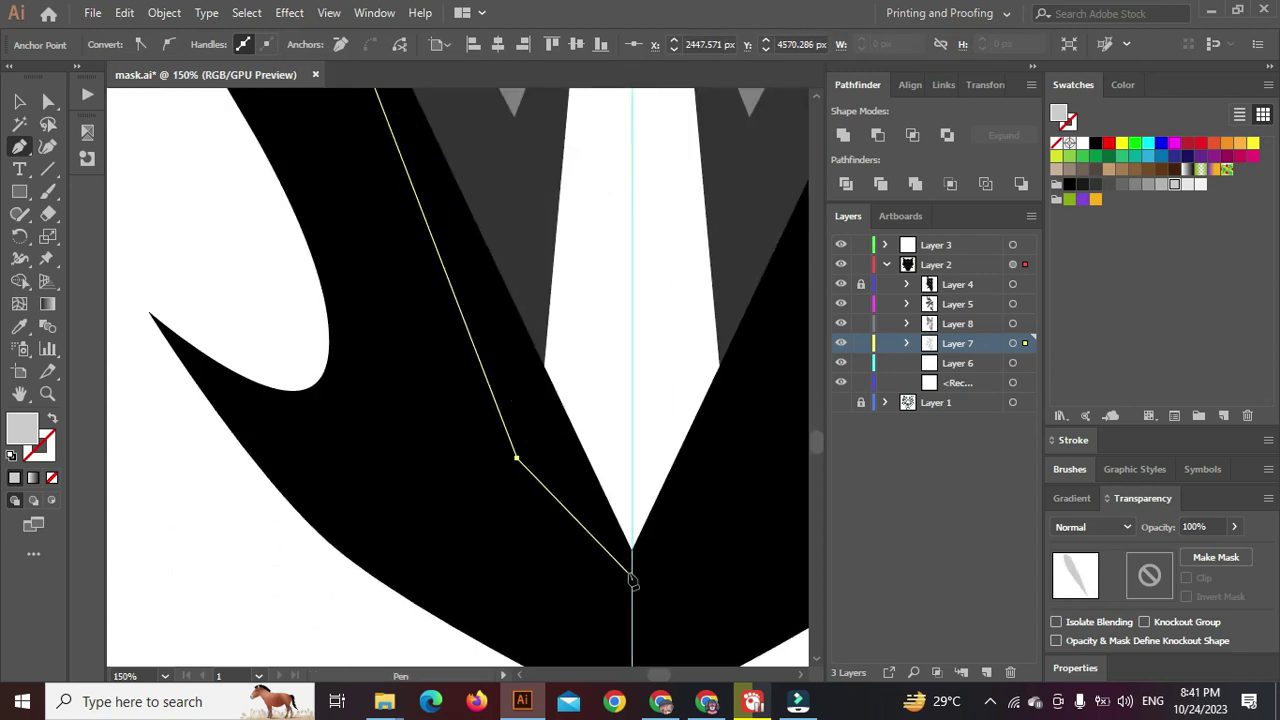
pyautogui.click(633, 582)
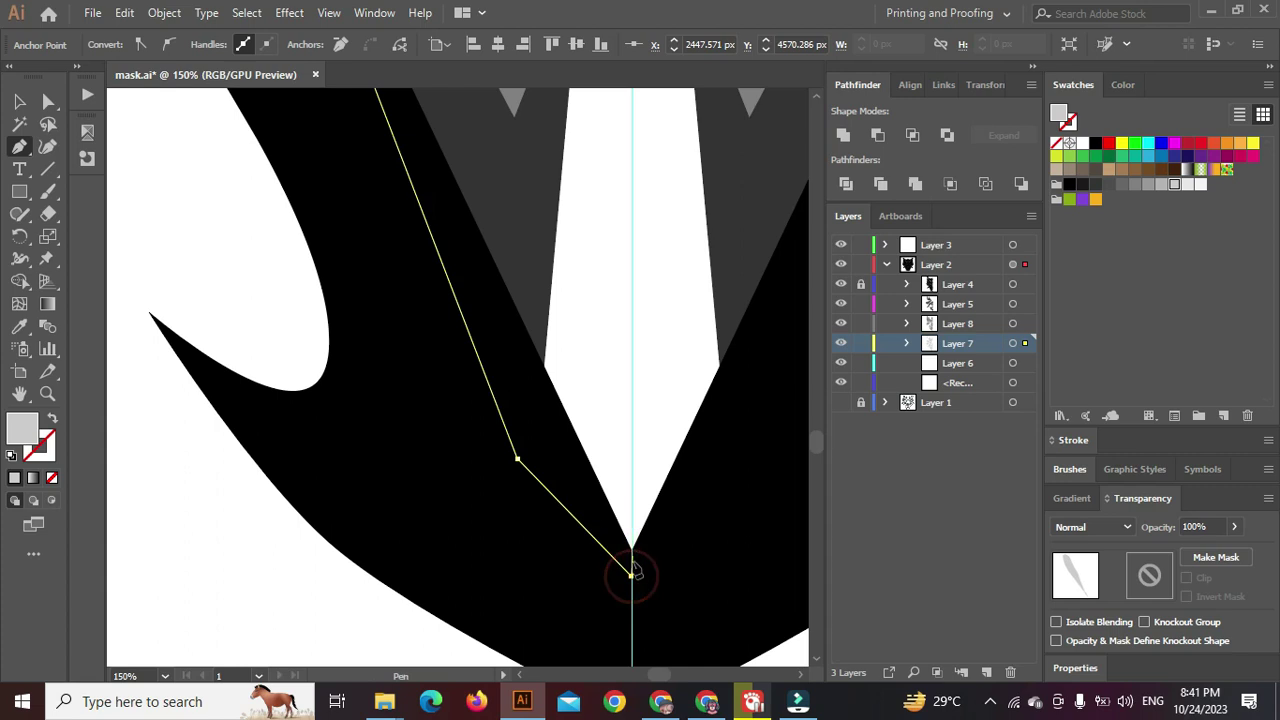
pyautogui.scroll(3, 634, 580)
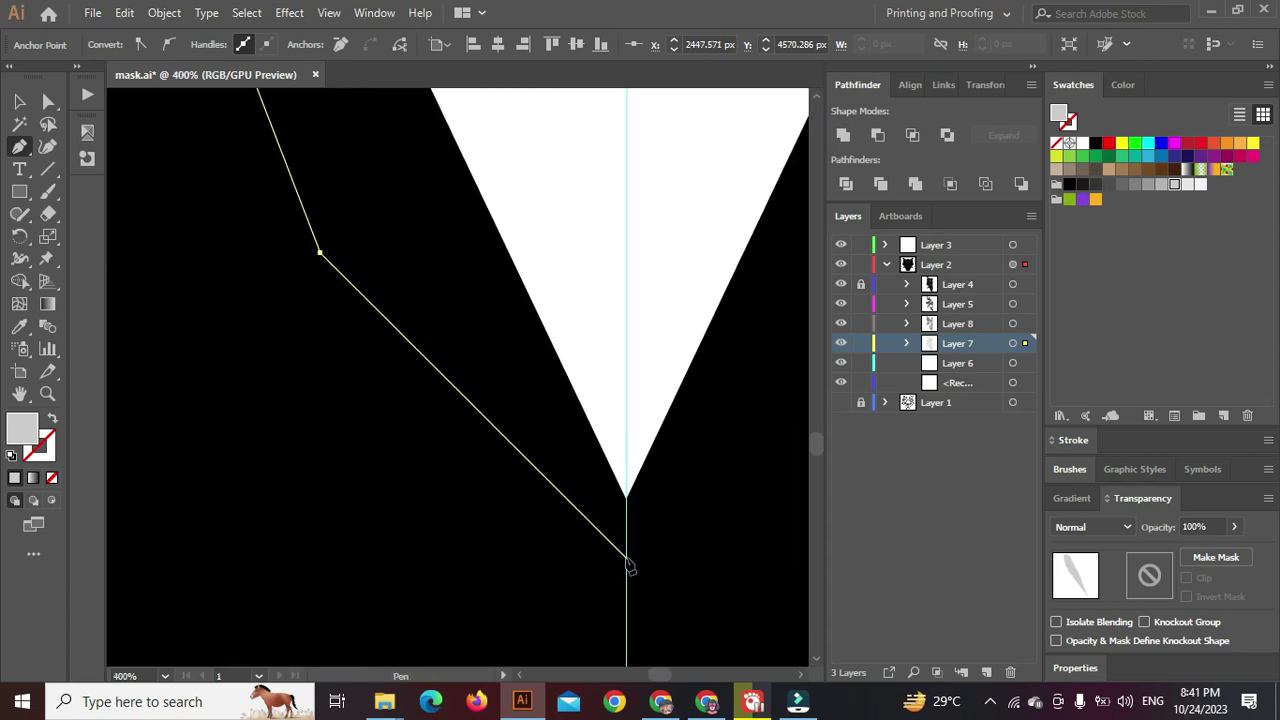
pyautogui.scroll(-3, 628, 562)
pyautogui.click(626, 553)
pyautogui.scroll(-3, 628, 225)
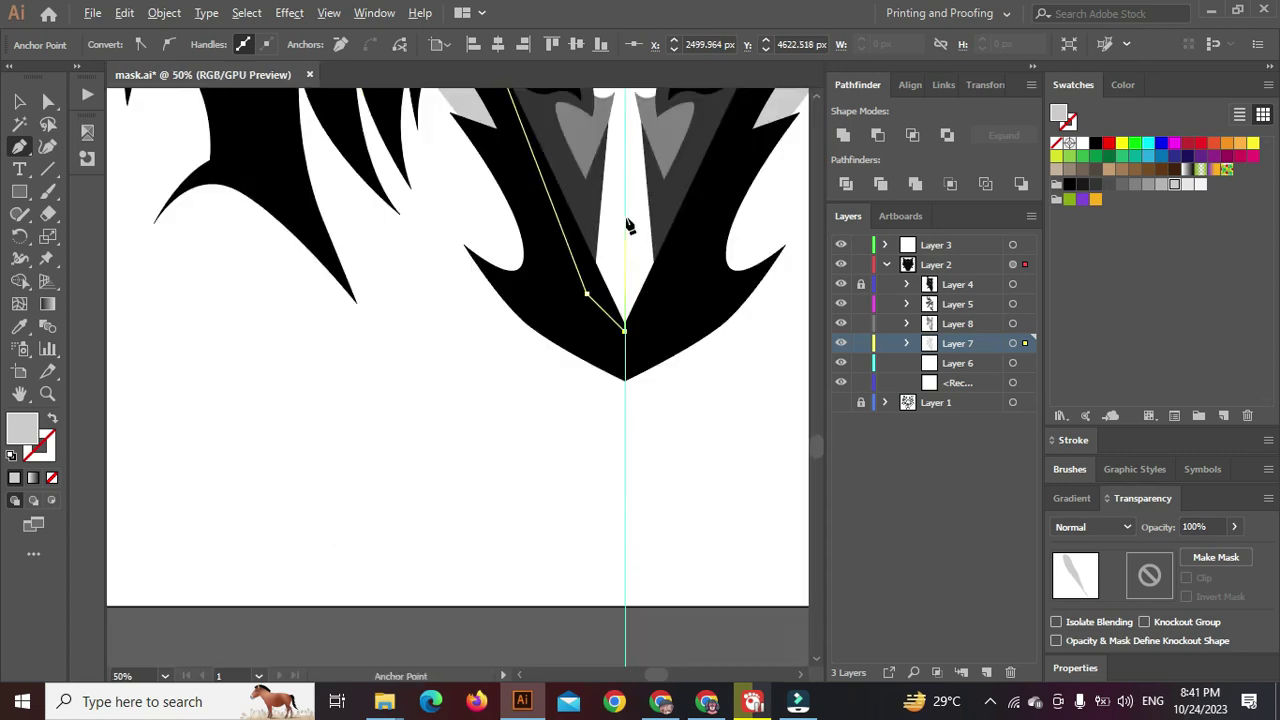
pyautogui.click(606, 313)
pyautogui.moveTo(596, 256); pyautogui.dragTo(580, 351)
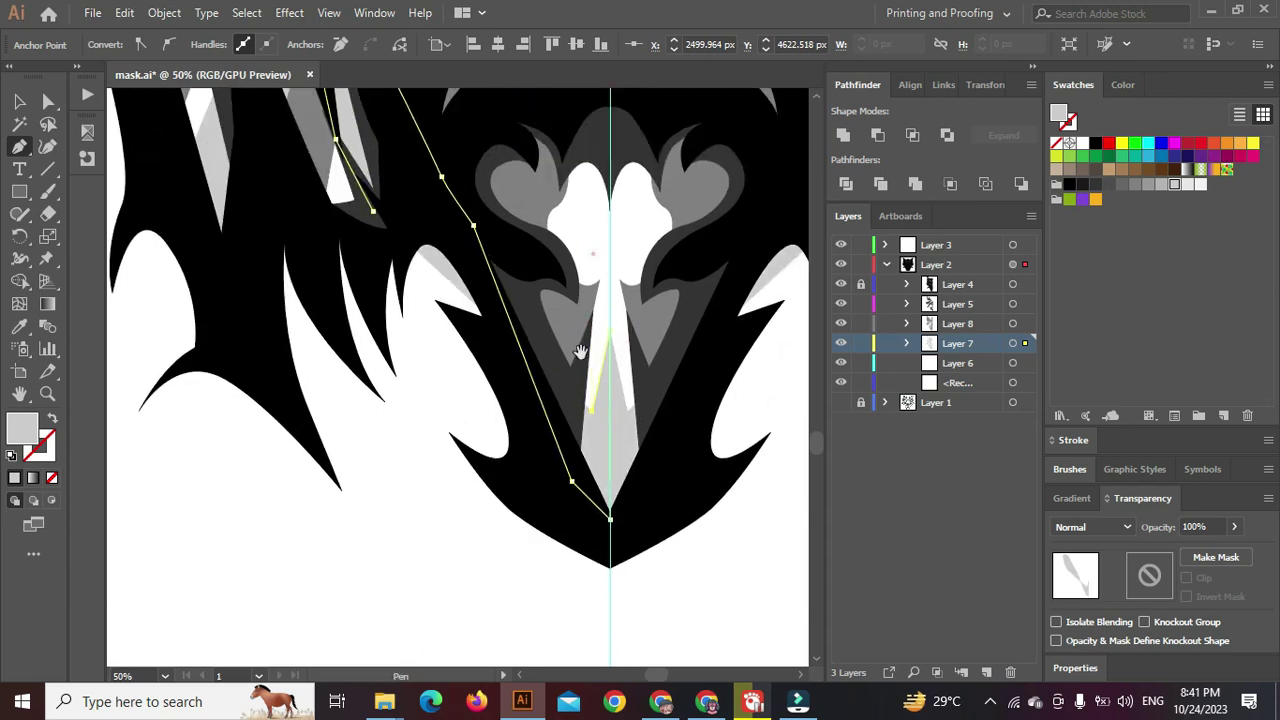
# Continue the light grey Layer 7 outline up the chin's white stem and around the inner lobe to the centre line
pyautogui.scroll(2, 591, 313)
pyautogui.click(593, 298)
pyautogui.click(604, 247)
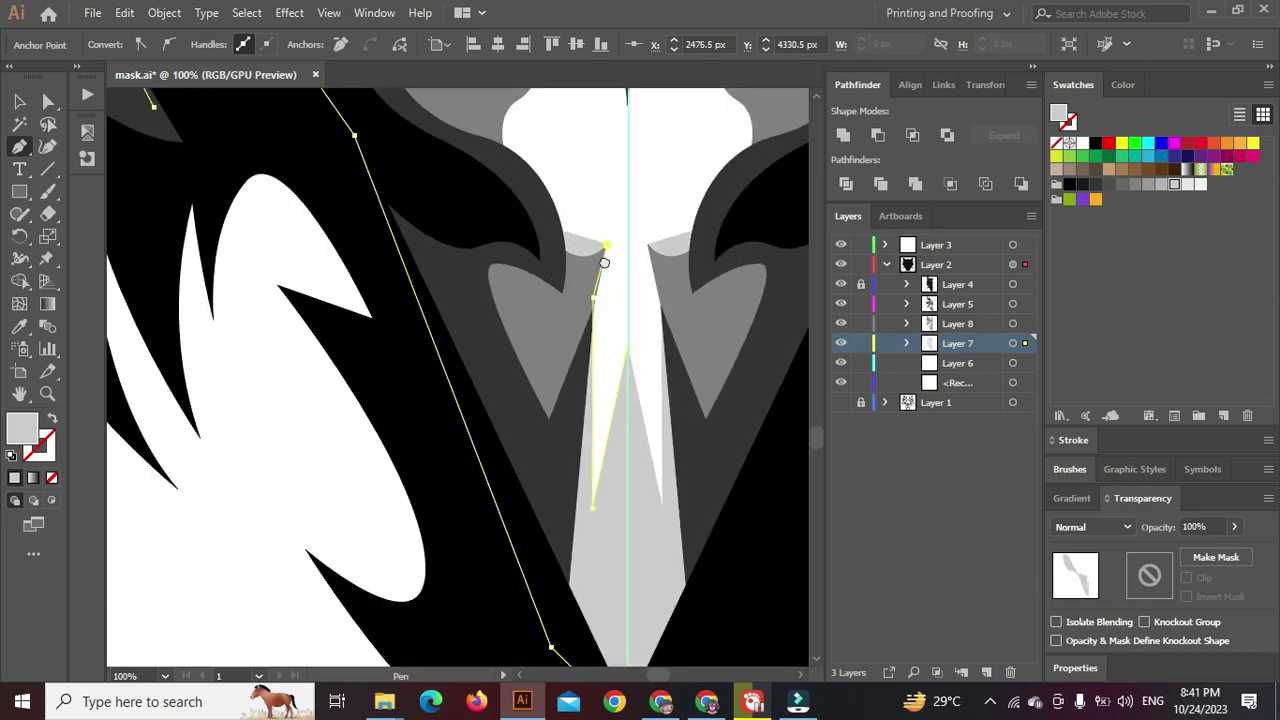
pyautogui.scroll(3, 605, 300)
pyautogui.moveTo(588, 328); pyautogui.dragTo(529, 282)
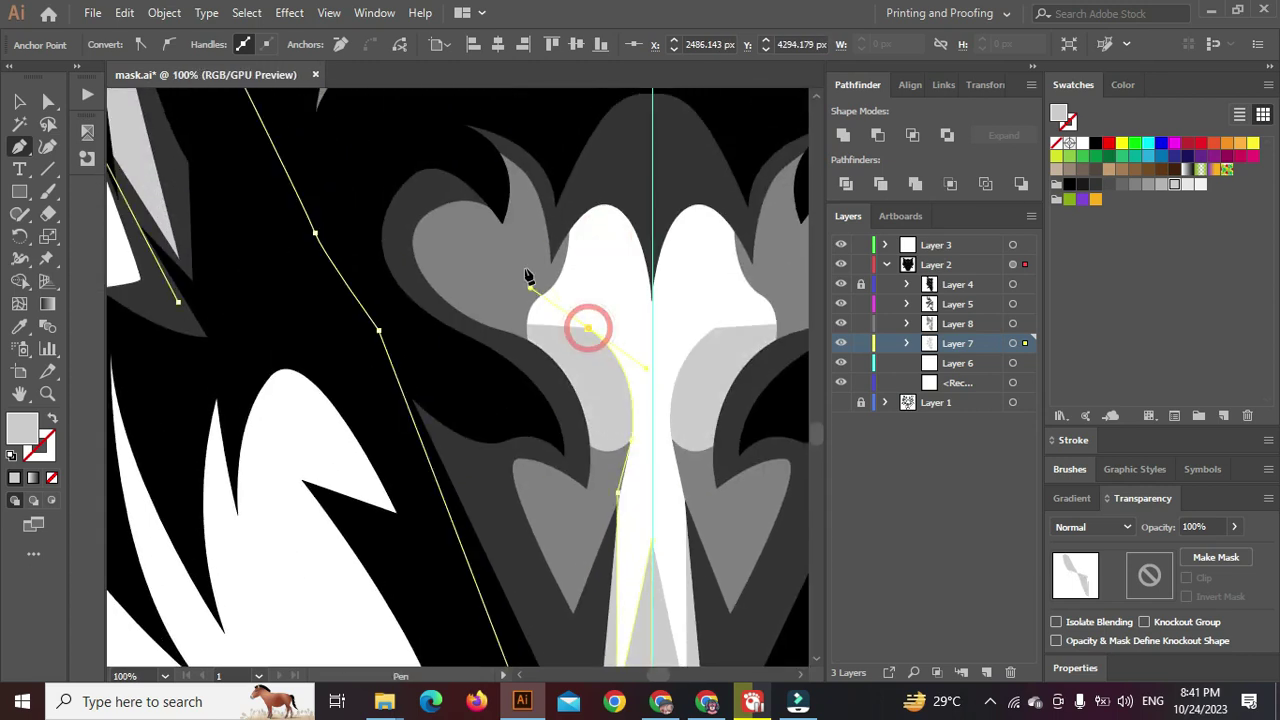
pyautogui.click(598, 232)
pyautogui.scroll(3, 655, 300)
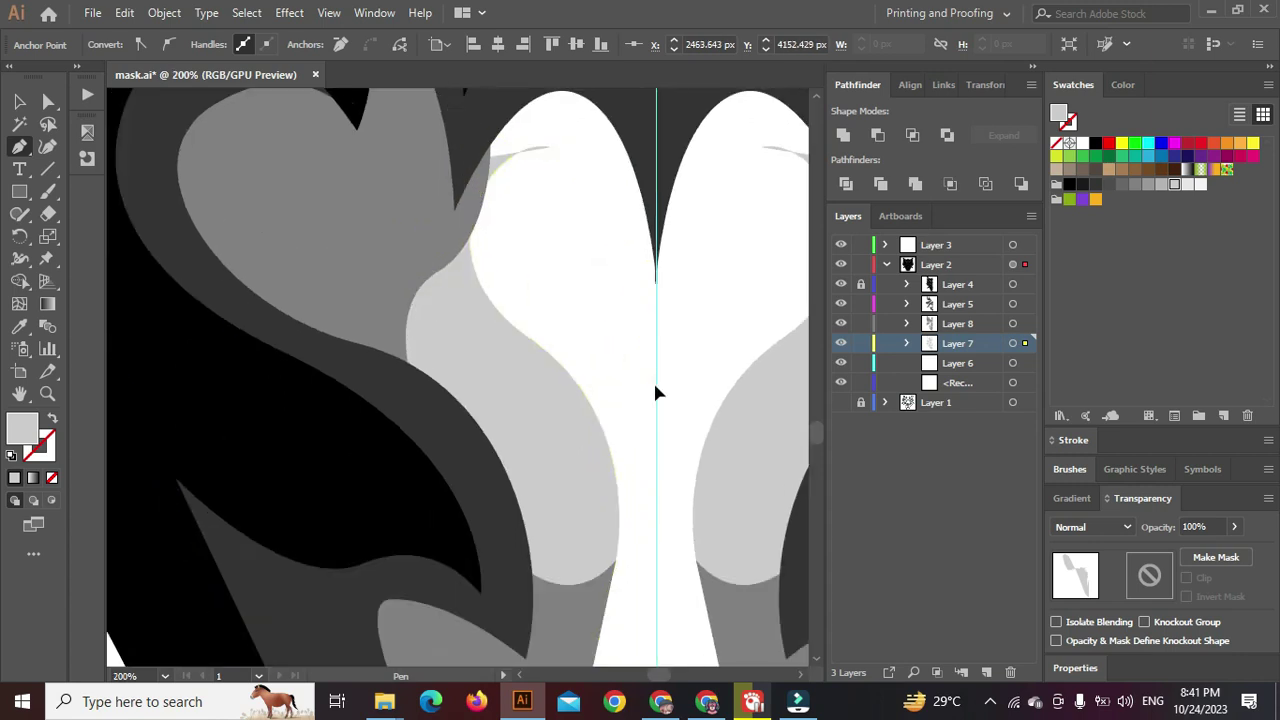
pyautogui.click(654, 384)
pyautogui.scroll(2, 656, 393)
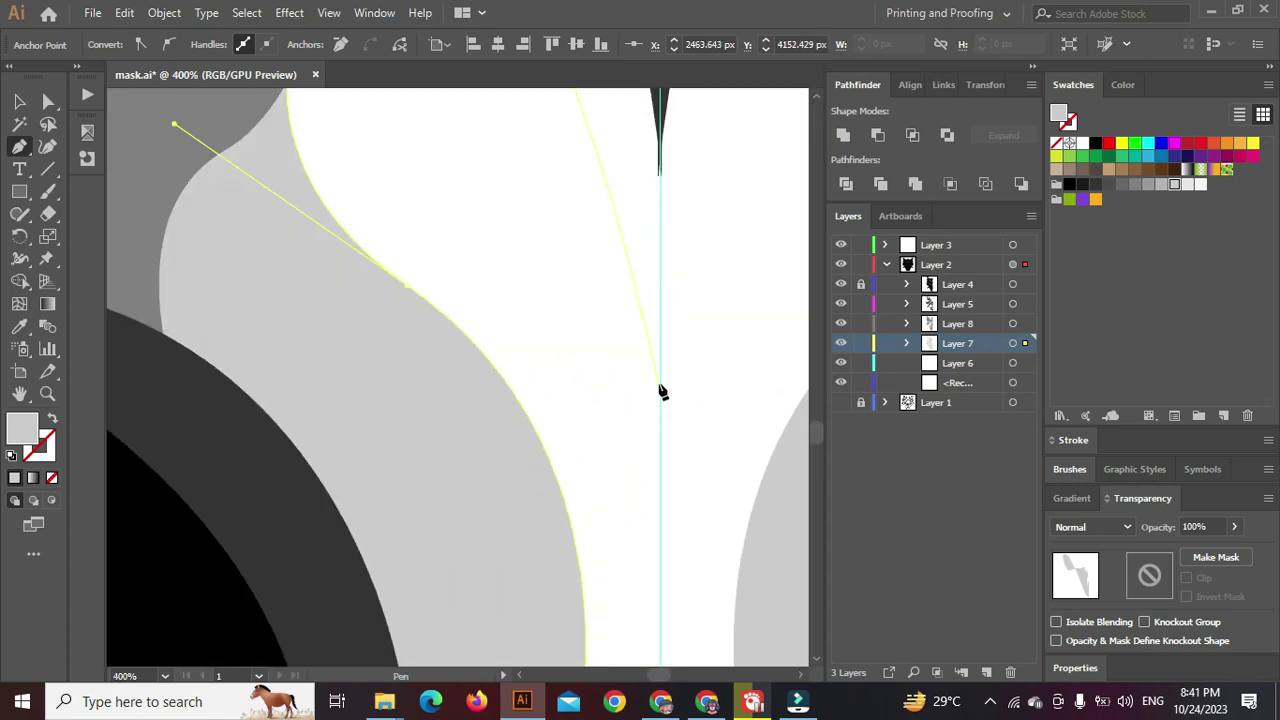
pyautogui.click(659, 381)
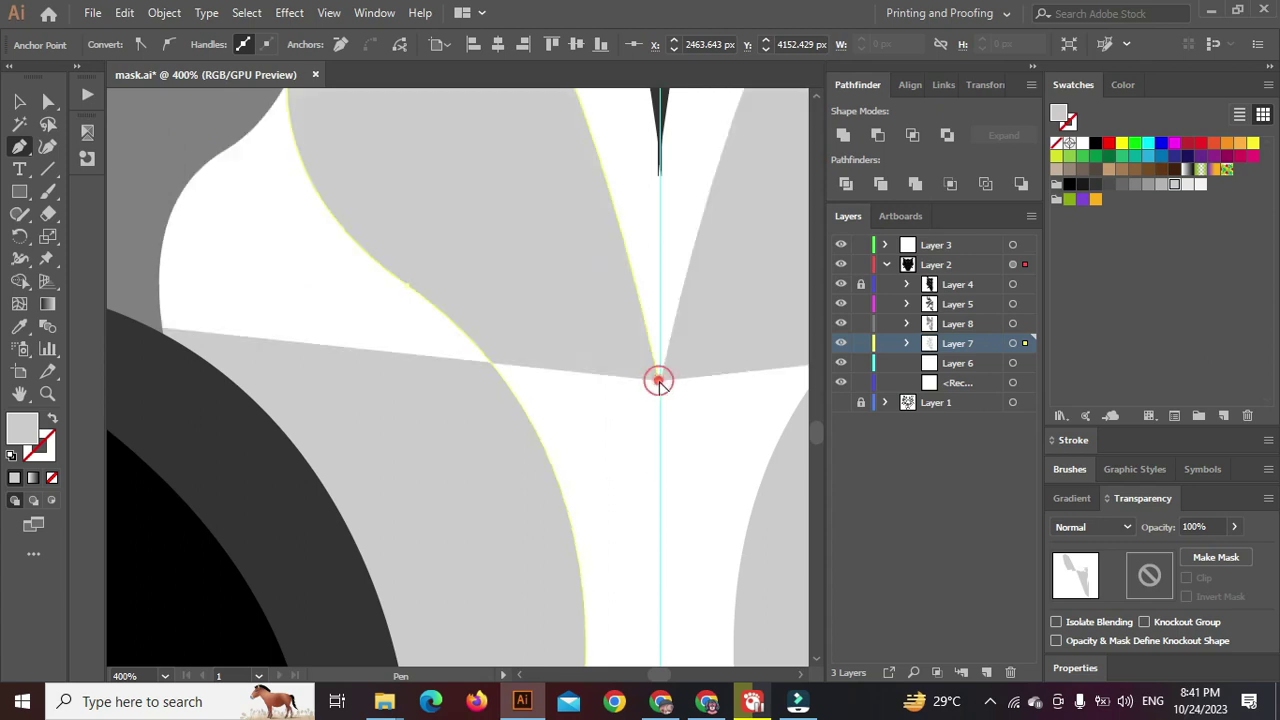
# Close the light grey Layer 7 shape over the chin's dark crest and back to the beard sliver, then deselect it
pyautogui.scroll(-6, 661, 327)
pyautogui.click(660, 213)
pyautogui.click(571, 200)
pyautogui.click(443, 300)
pyautogui.click(422, 309)
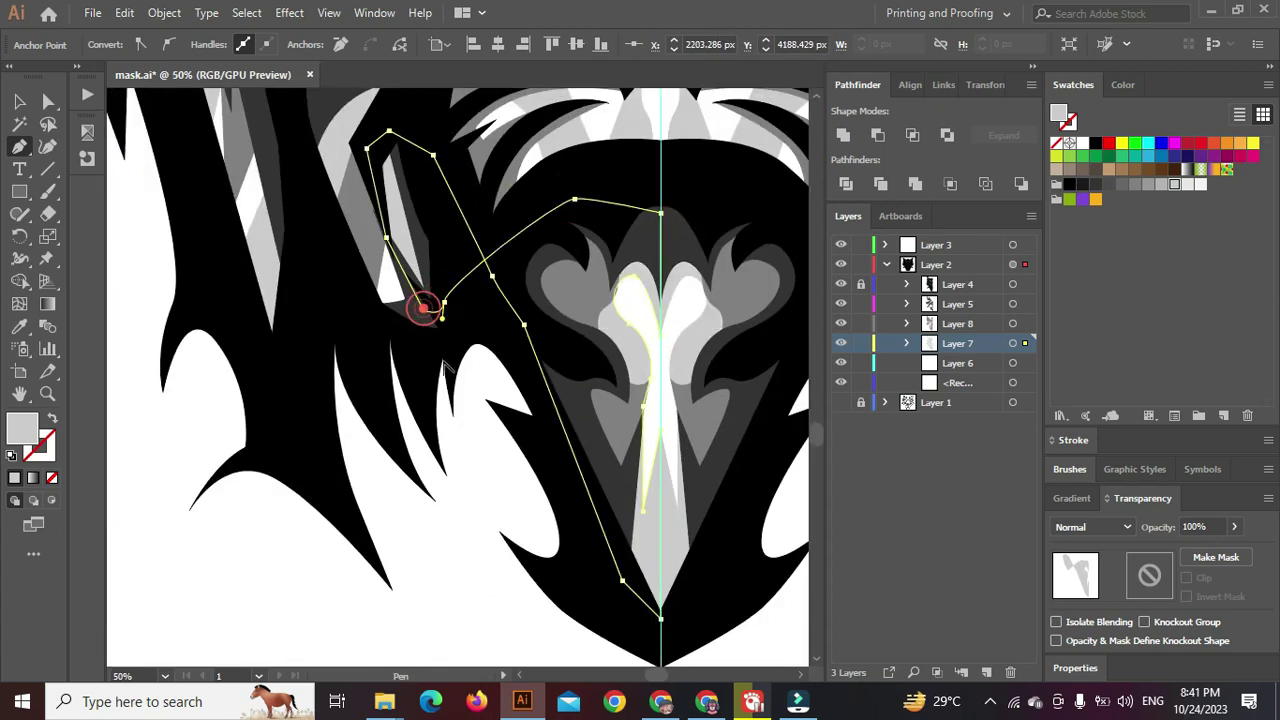
pyautogui.scroll(-2, 442, 334)
pyautogui.keyDown('ctrl'); pyautogui.click(442, 460); pyautogui.keyUp('ctrl')
pyautogui.scroll(-2, 442, 458)
pyautogui.scroll(6, 453, 462)
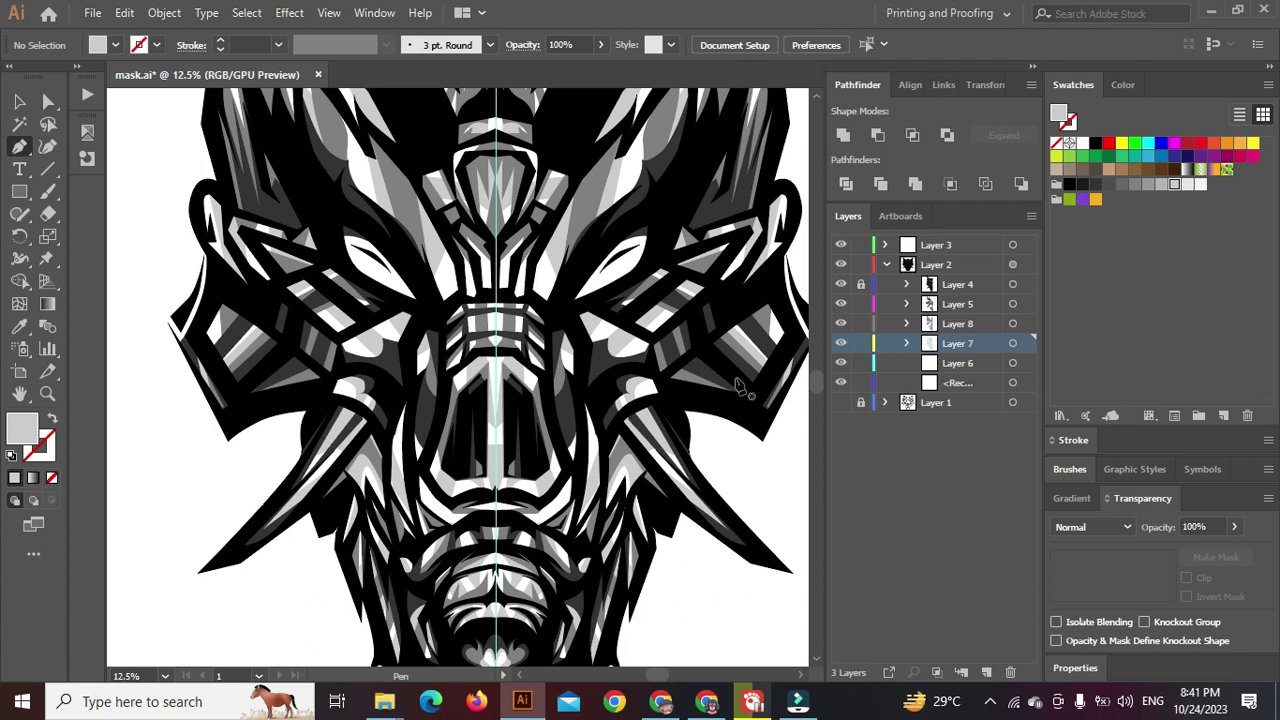
# Add two new sublayers between Layer 7 and Layer 6
pyautogui.click(940, 362)
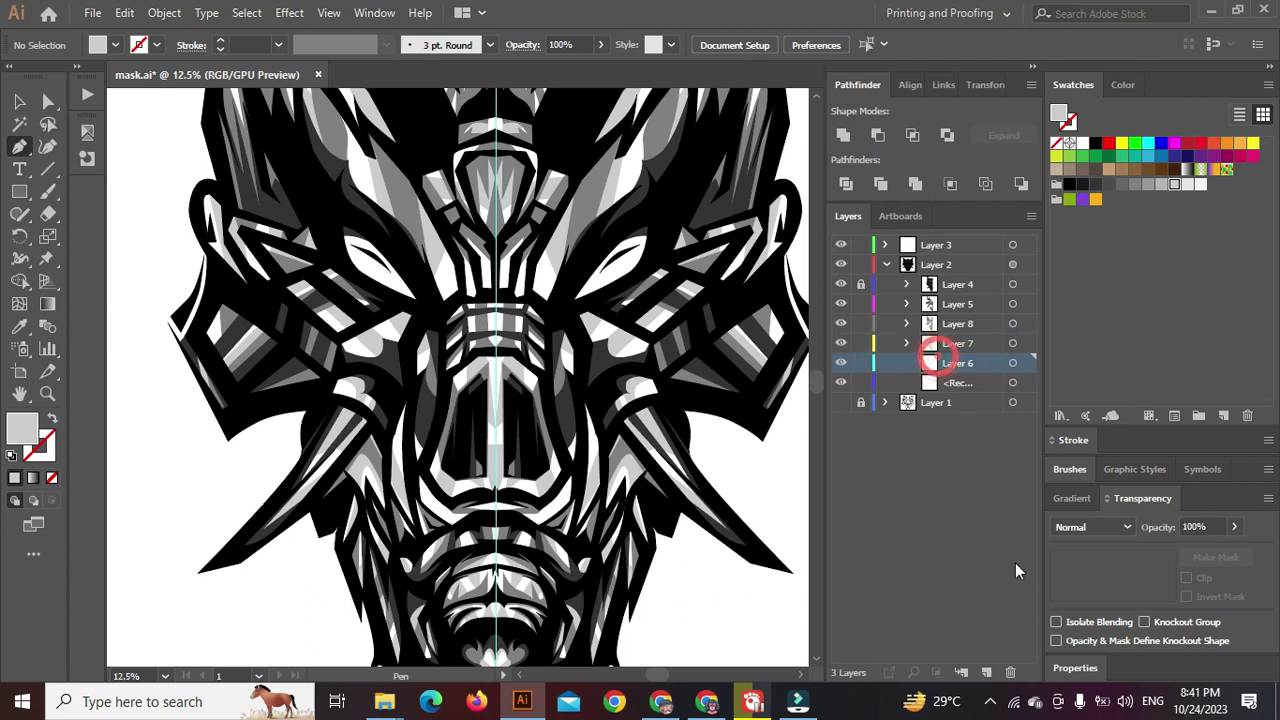
pyautogui.click(985, 674)
pyautogui.click(985, 672)
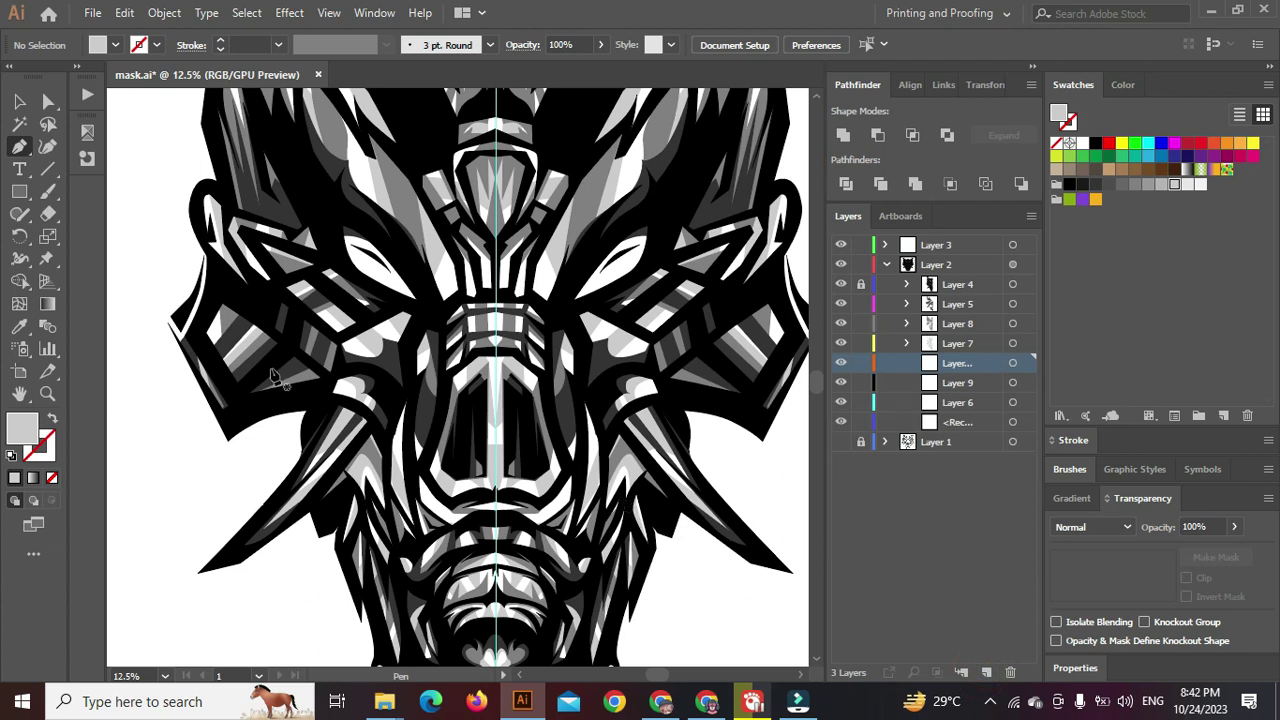
# Set the fill colour to dark maroon 47031F
pyautogui.doubleClick(20, 430)
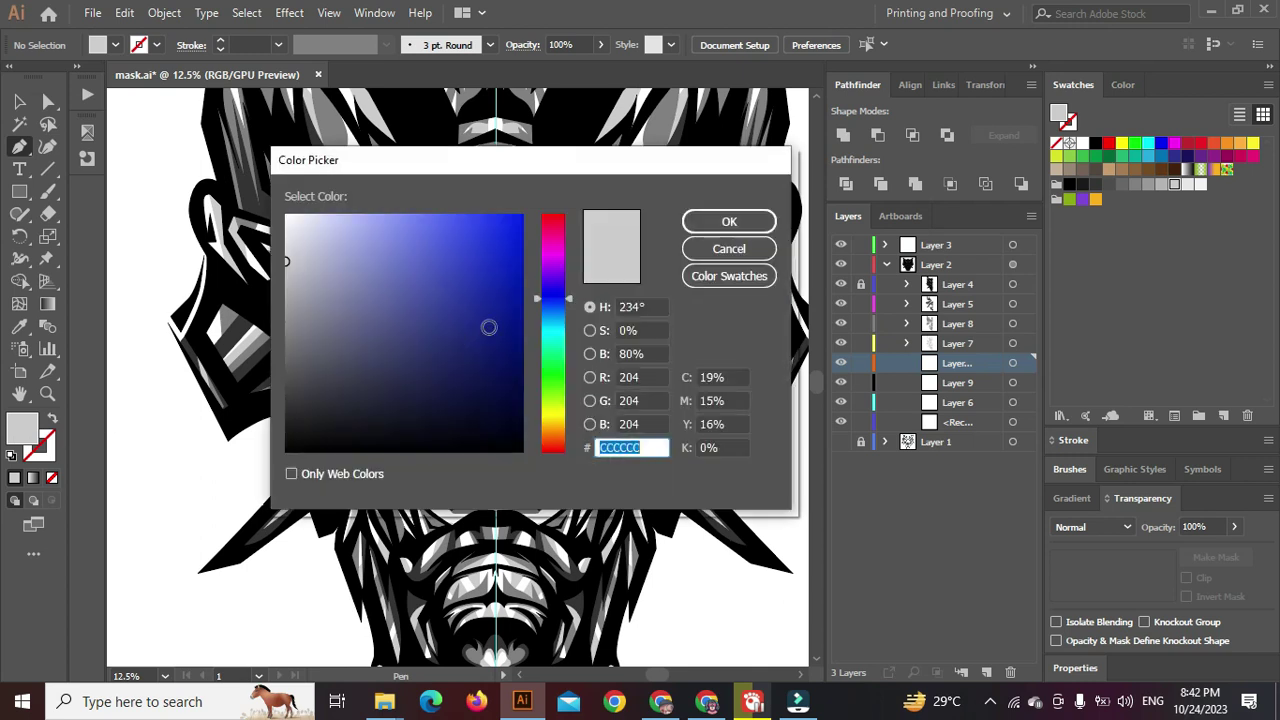
pyautogui.moveTo(565, 280); pyautogui.dragTo(546, 229)
pyautogui.moveTo(486, 320); pyautogui.dragTo(514, 385)
pyautogui.click(729, 221)
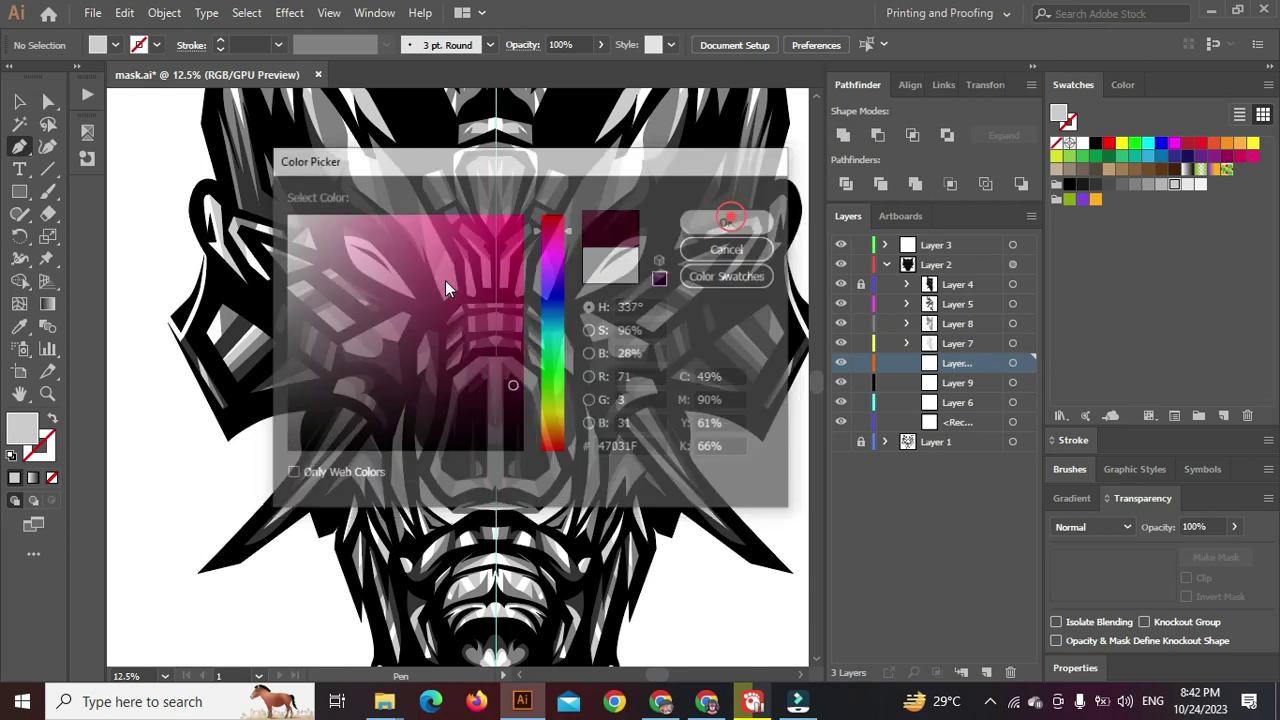
# Start a dark maroon shape with the Pen tool on the new sublayer above Layer 9, across the left eye's white below the slit
pyautogui.scroll(3, 345, 342)
pyautogui.click(300, 310)
pyautogui.click(413, 350)
pyautogui.moveTo(336, 309); pyautogui.dragTo(285, 300)
pyautogui.click(287, 302)
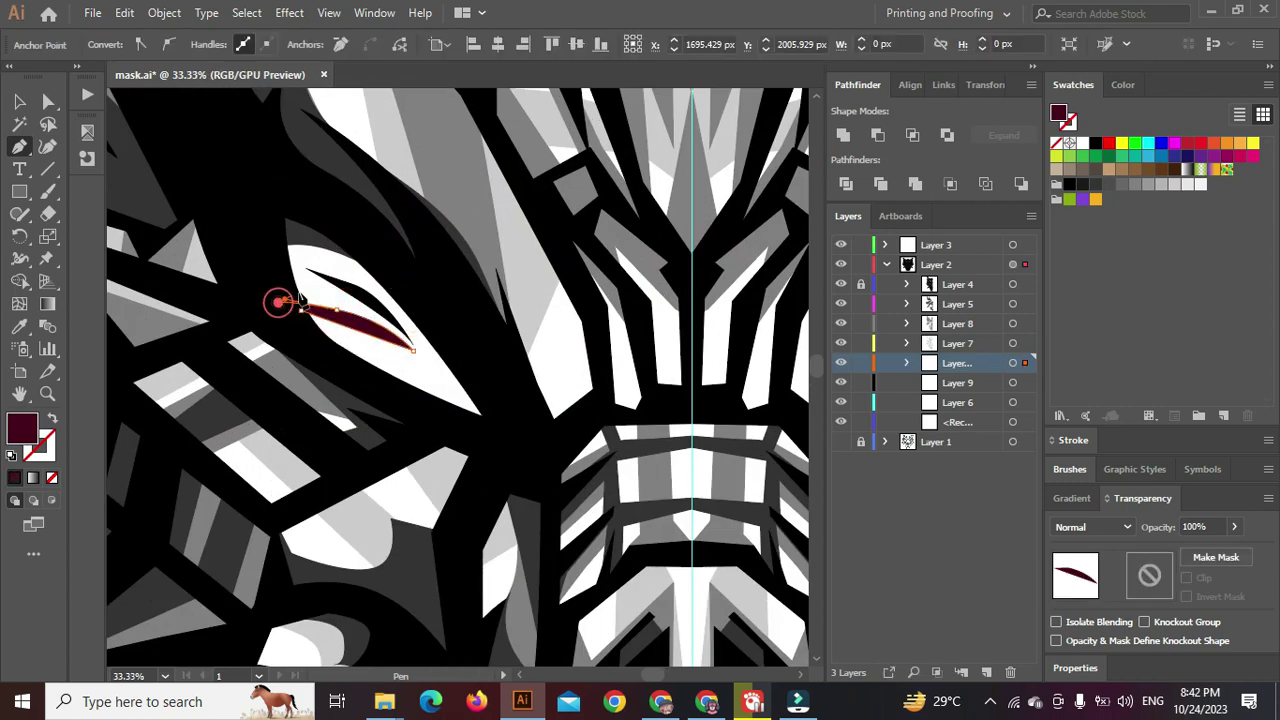
pyautogui.scroll(2, 282, 302)
pyautogui.moveTo(301, 243); pyautogui.dragTo(301, 242)
pyautogui.hotkey('ctrl', 'z')
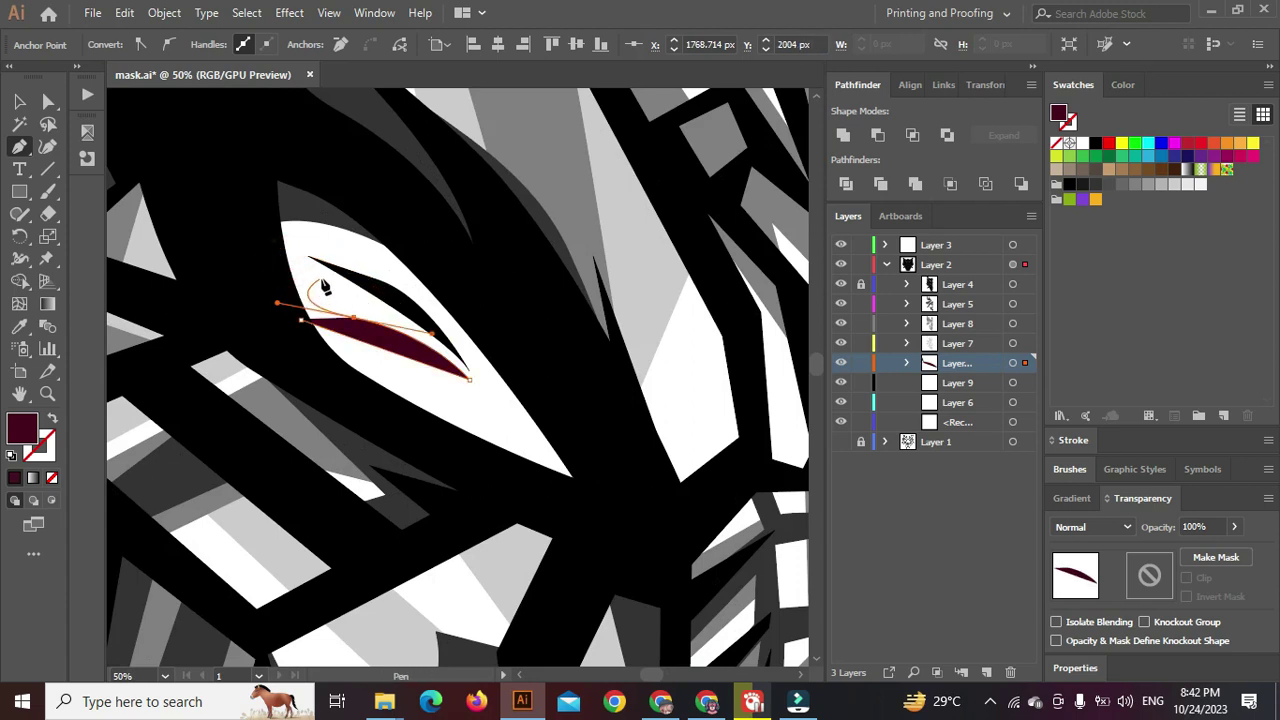
pyautogui.click(409, 307)
pyautogui.hotkey('ctrl', 'z')
# Finish the dark maroon shape along the left eye's slit, around its lower and upper rims, and close it at the outer corner
pyautogui.moveTo(375, 287); pyautogui.dragTo(422, 314)
pyautogui.click(534, 405)
pyautogui.moveTo(413, 421); pyautogui.dragTo(347, 397)
pyautogui.moveTo(561, 498); pyautogui.dragTo(589, 489)
pyautogui.click(584, 435)
pyautogui.moveTo(459, 274); pyautogui.dragTo(414, 239)
pyautogui.moveTo(334, 196); pyautogui.dragTo(246, 240)
pyautogui.click(300, 320)
pyautogui.keyDown('ctrl'); pyautogui.click(354, 319); pyautogui.keyUp('ctrl')
pyautogui.moveTo(432, 334); pyautogui.dragTo(433, 357)
pyautogui.keyDown('ctrl'); pyautogui.click(425, 371); pyautogui.keyUp('ctrl')
pyautogui.scroll(-4, 426, 371)
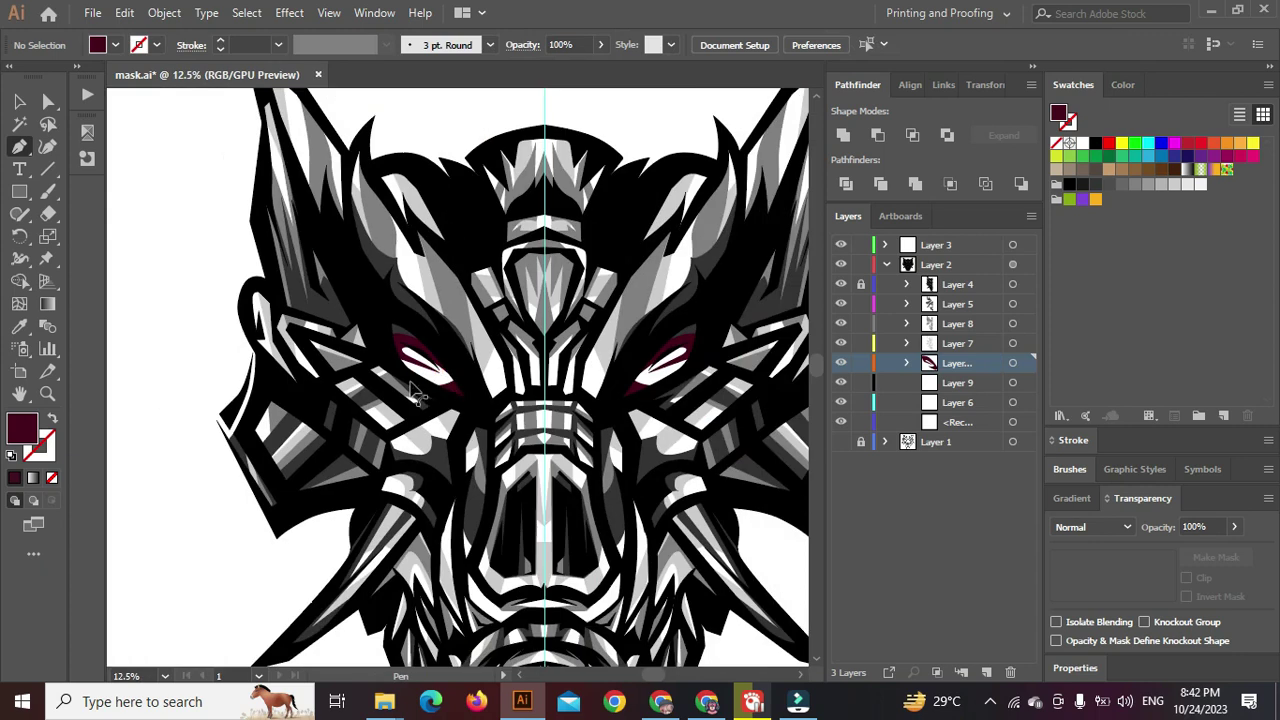
# Make Layer 9 the active sublayer and set the fill colour to the lighter maroon 8C0E47
pyautogui.scroll(2, 417, 393)
pyautogui.doubleClick(30, 432)
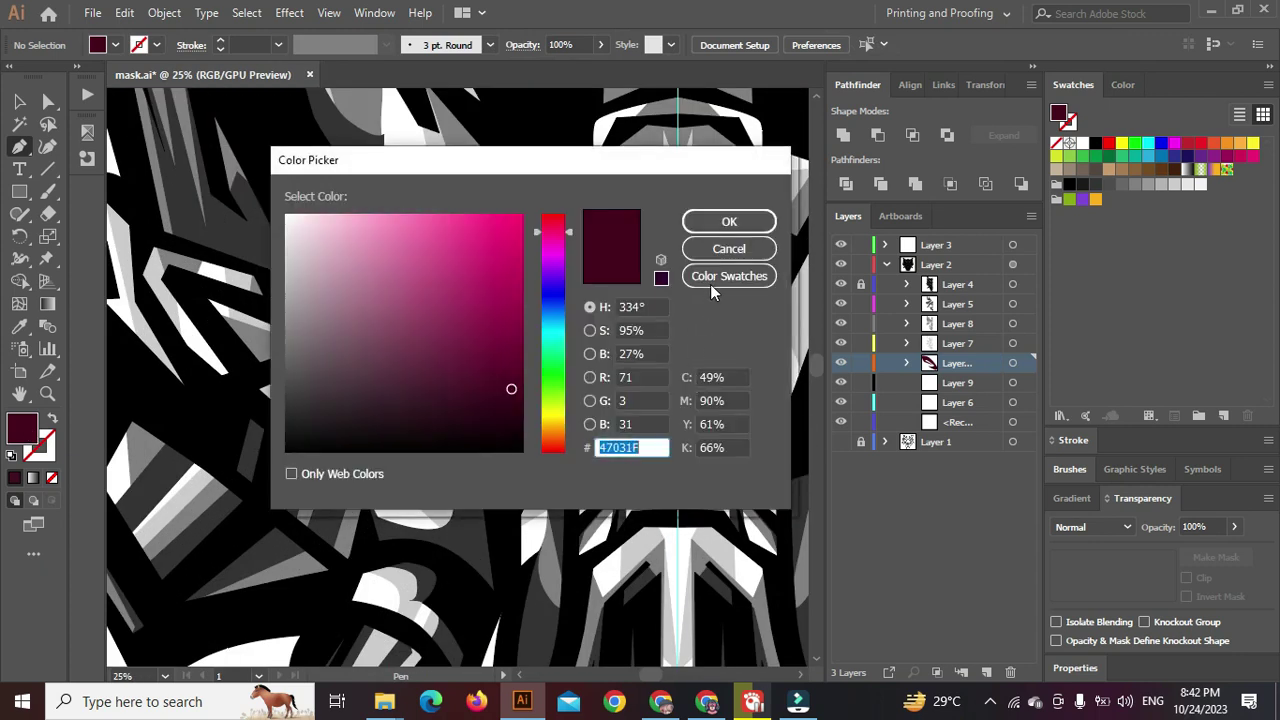
pyautogui.click(728, 255)
pyautogui.click(946, 388)
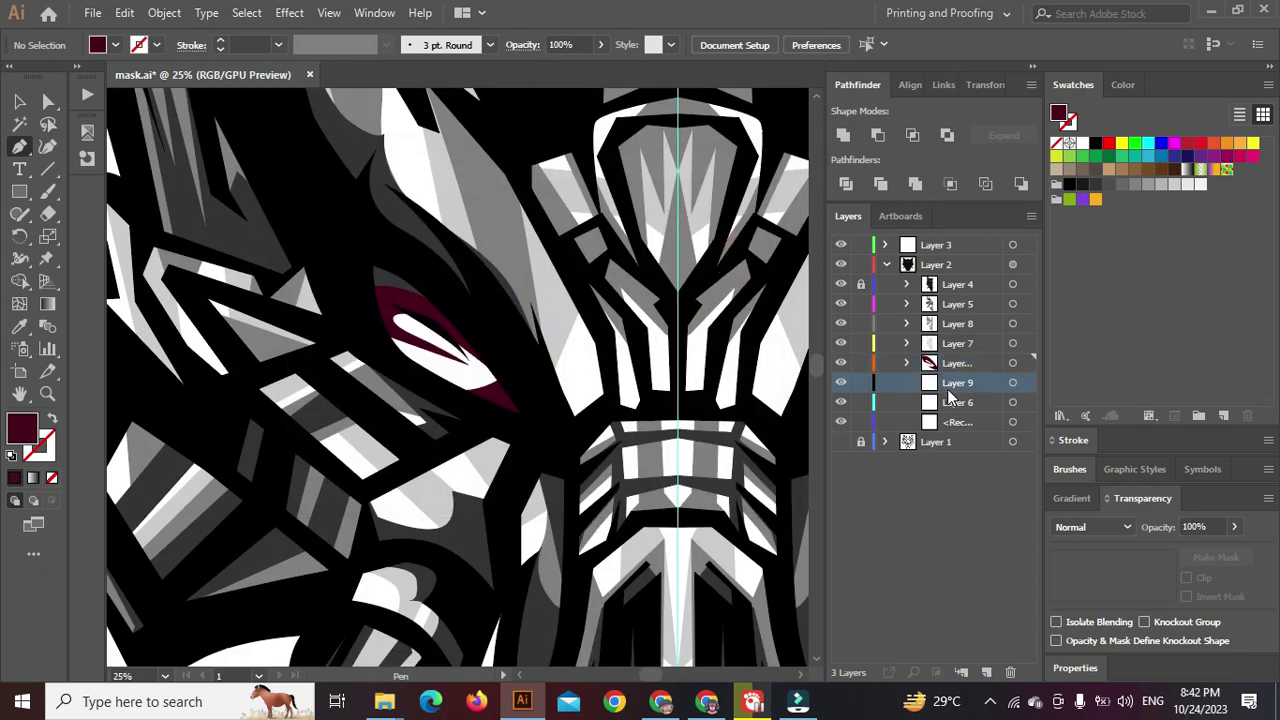
pyautogui.doubleClick(28, 434)
pyautogui.moveTo(516, 386)
pyautogui.mouseDown()
pyautogui.moveTo(528, 338)
pyautogui.moveTo(500, 322)
pyautogui.mouseUp()
pyautogui.click(733, 219)
# Start an 8C0E47 shape with the Pen tool on Layer 9, curving in bands across the left eye's white towards its upper outer corner
pyautogui.scroll(2, 460, 358)
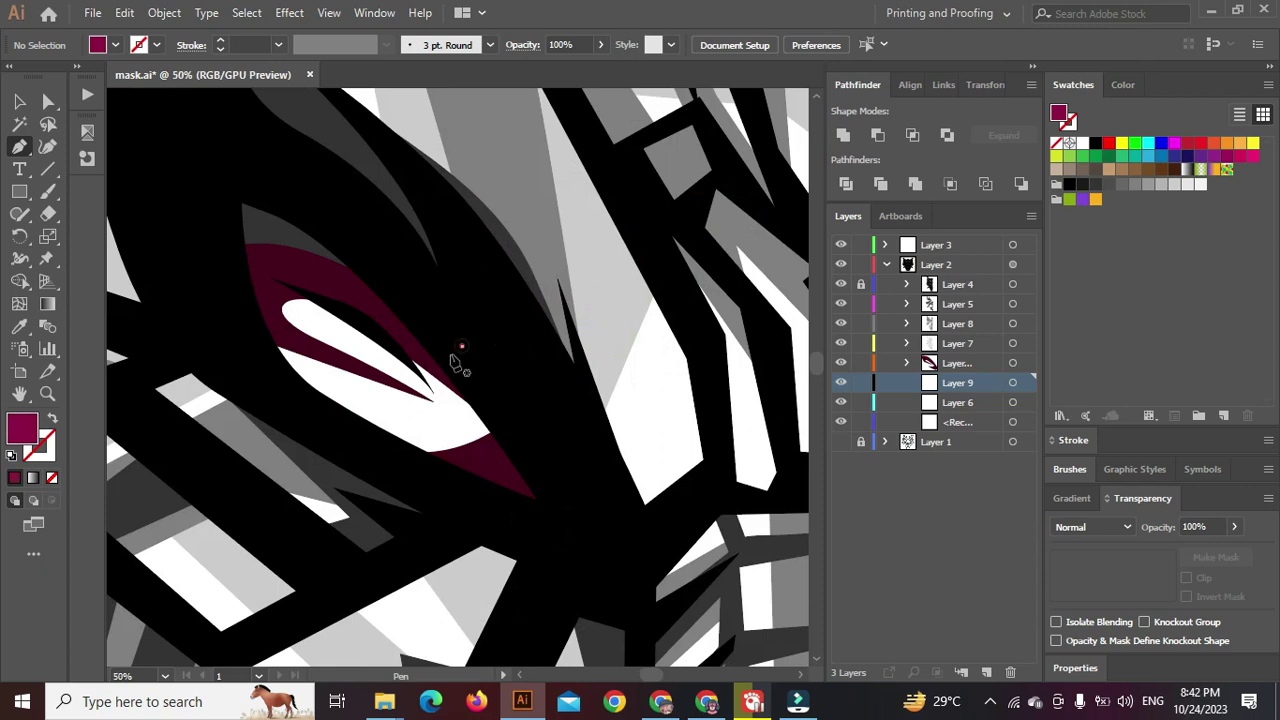
pyautogui.click(461, 346)
pyautogui.click(336, 402)
pyautogui.click(268, 372)
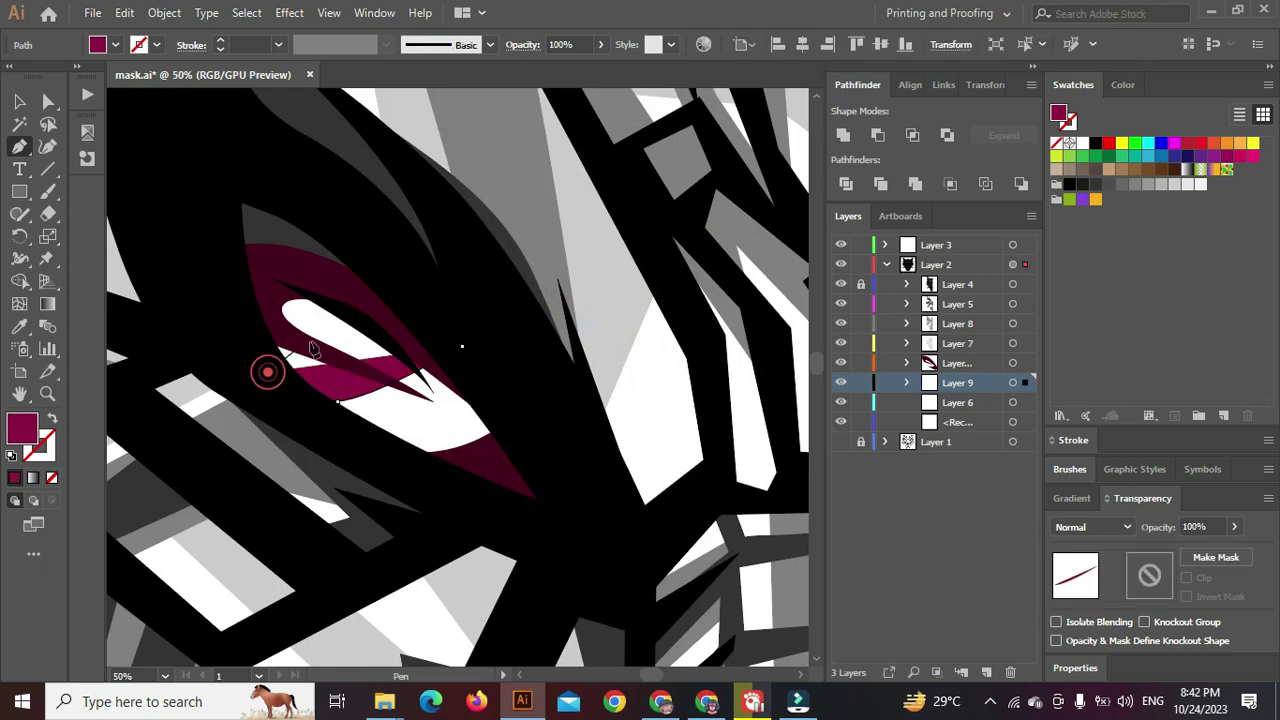
pyautogui.click(367, 331)
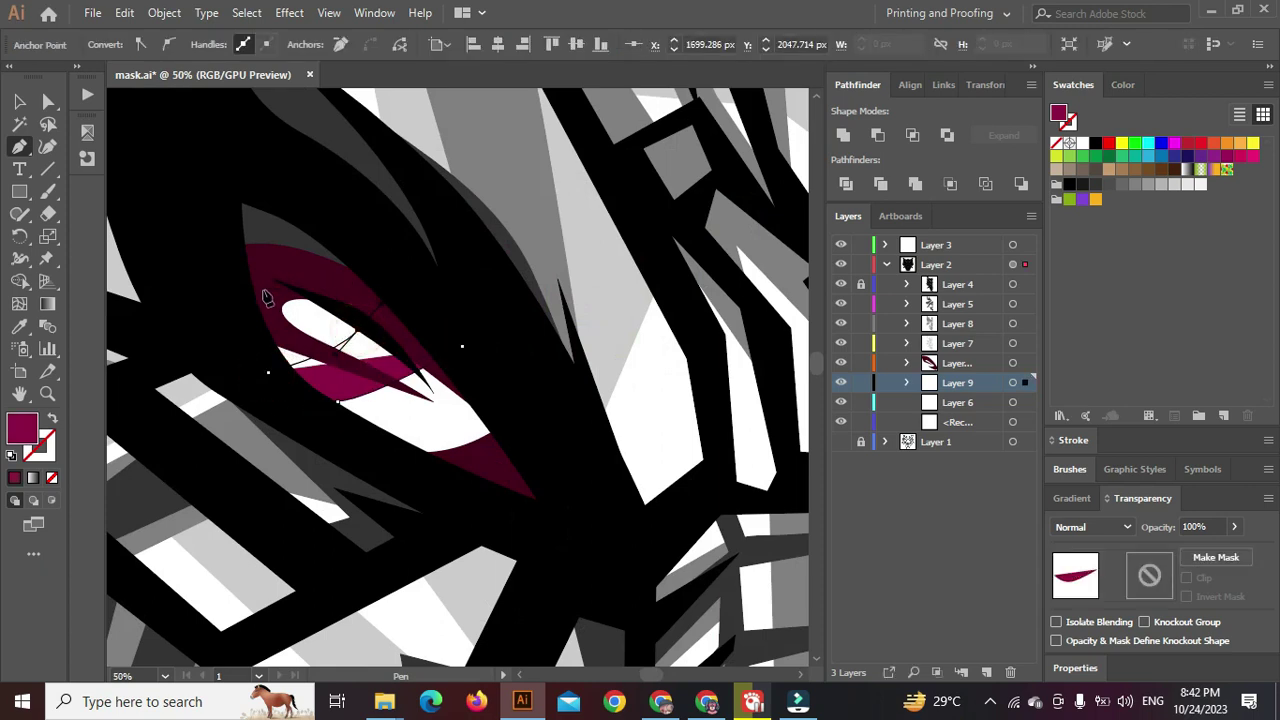
pyautogui.click(287, 328)
pyautogui.click(273, 268)
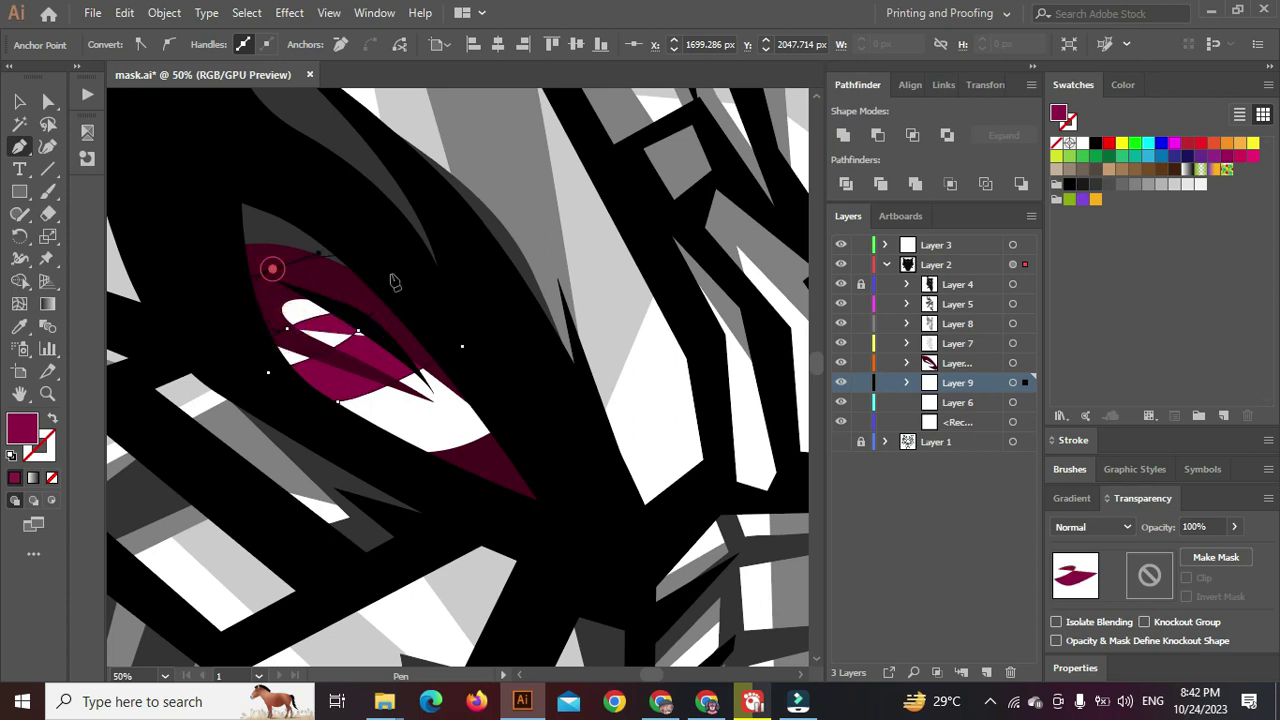
# Finish the banded shape over the left eye's inner end and close it above the eye
pyautogui.click(491, 362)
pyautogui.click(389, 440)
pyautogui.click(439, 465)
pyautogui.click(517, 460)
pyautogui.click(463, 348)
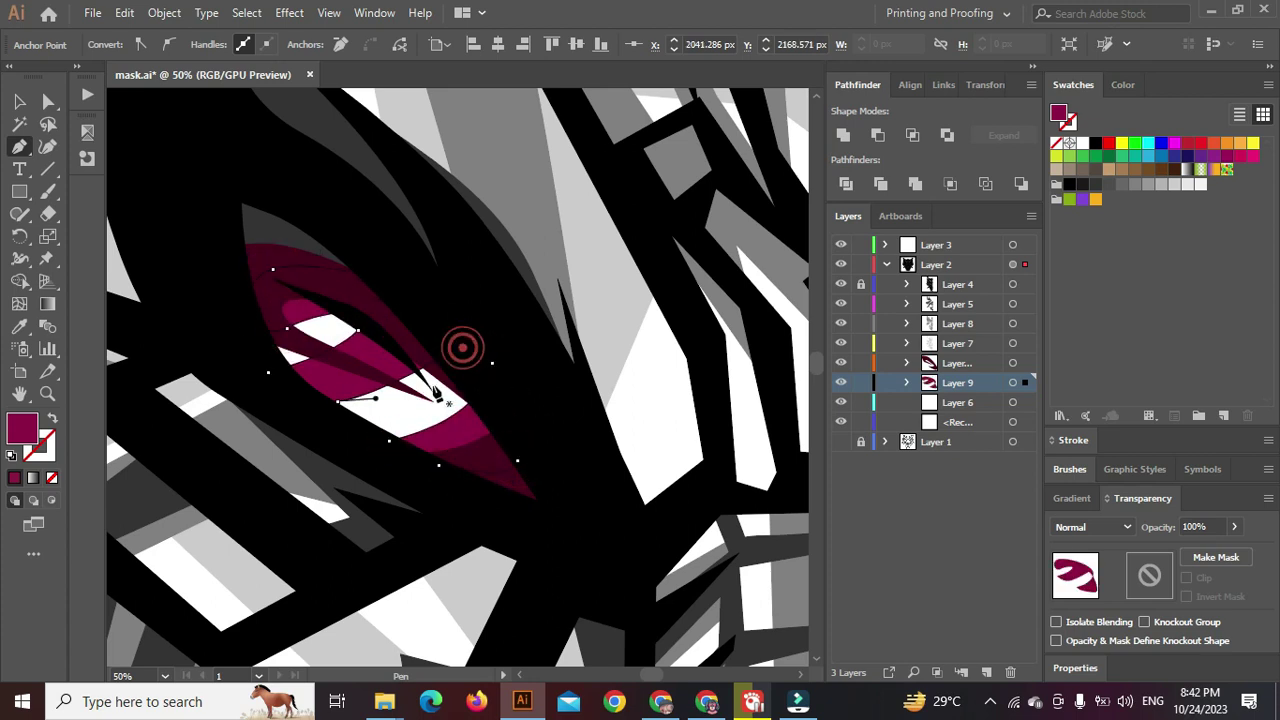
pyautogui.keyDown('ctrl'); pyautogui.click(382, 414); pyautogui.keyUp('ctrl')
# Recolour the banded shape in the left eye to a brighter crimson red
pyautogui.scroll(-5, 384, 412)
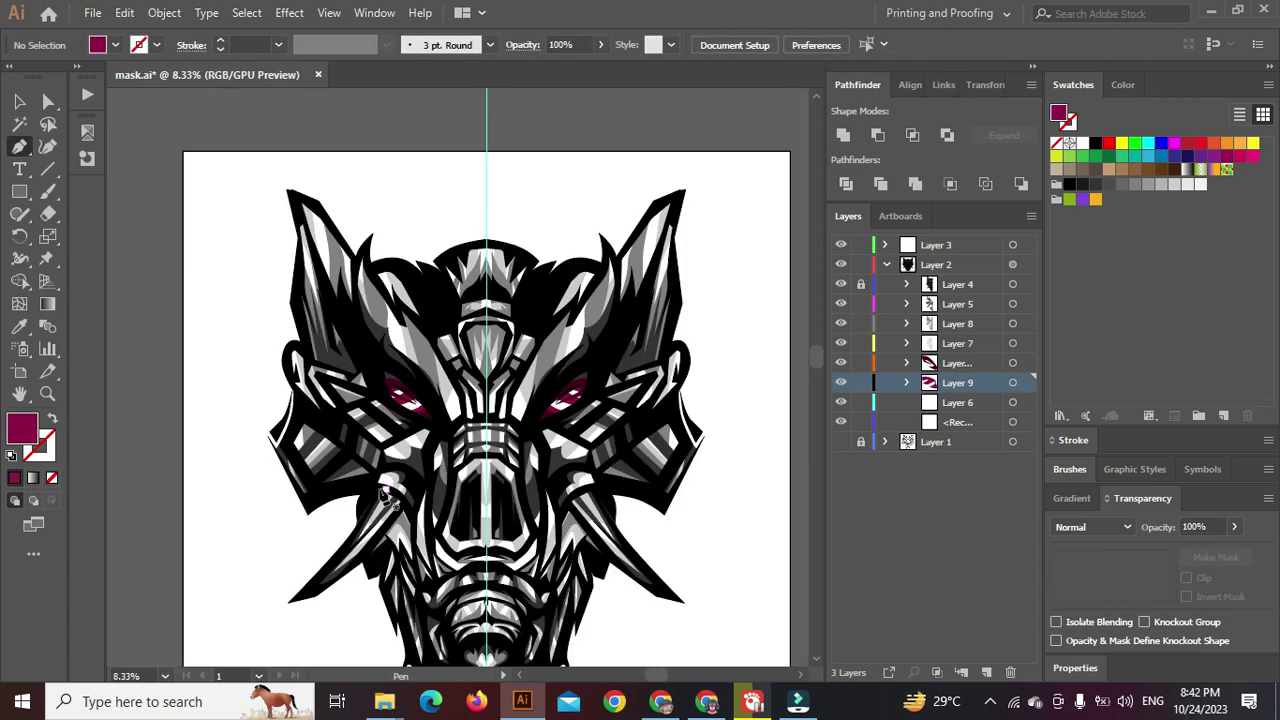
pyautogui.scroll(5, 420, 420)
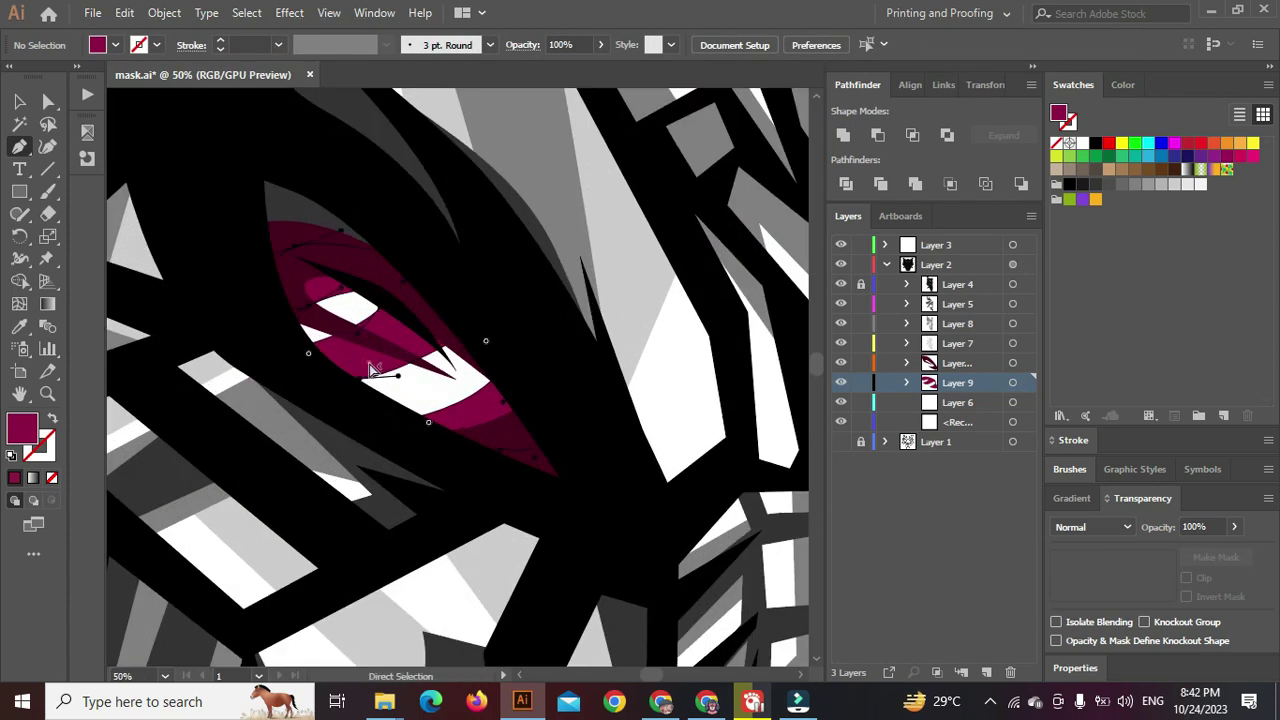
pyautogui.keyDown('ctrl'); pyautogui.click(369, 362); pyautogui.keyUp('ctrl')
pyautogui.doubleClick(20, 428)
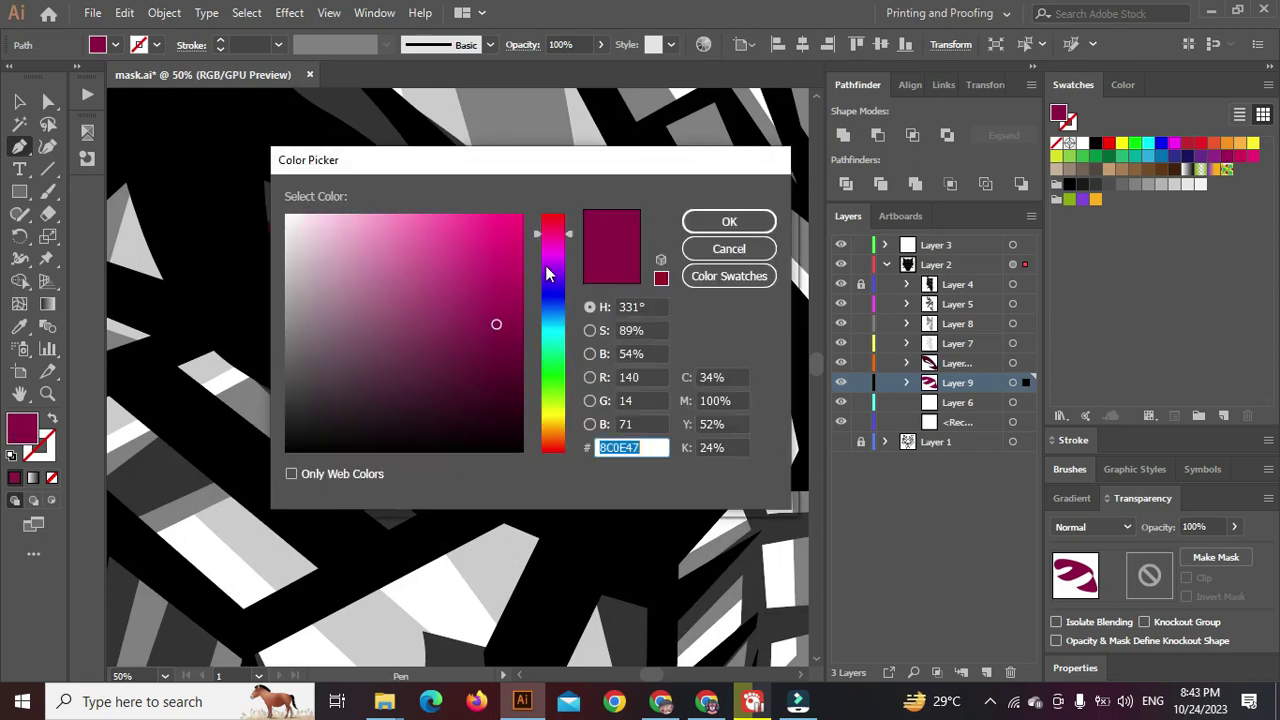
pyautogui.moveTo(486, 279); pyautogui.dragTo(512, 254)
pyautogui.click(557, 220)
pyautogui.click(716, 221)
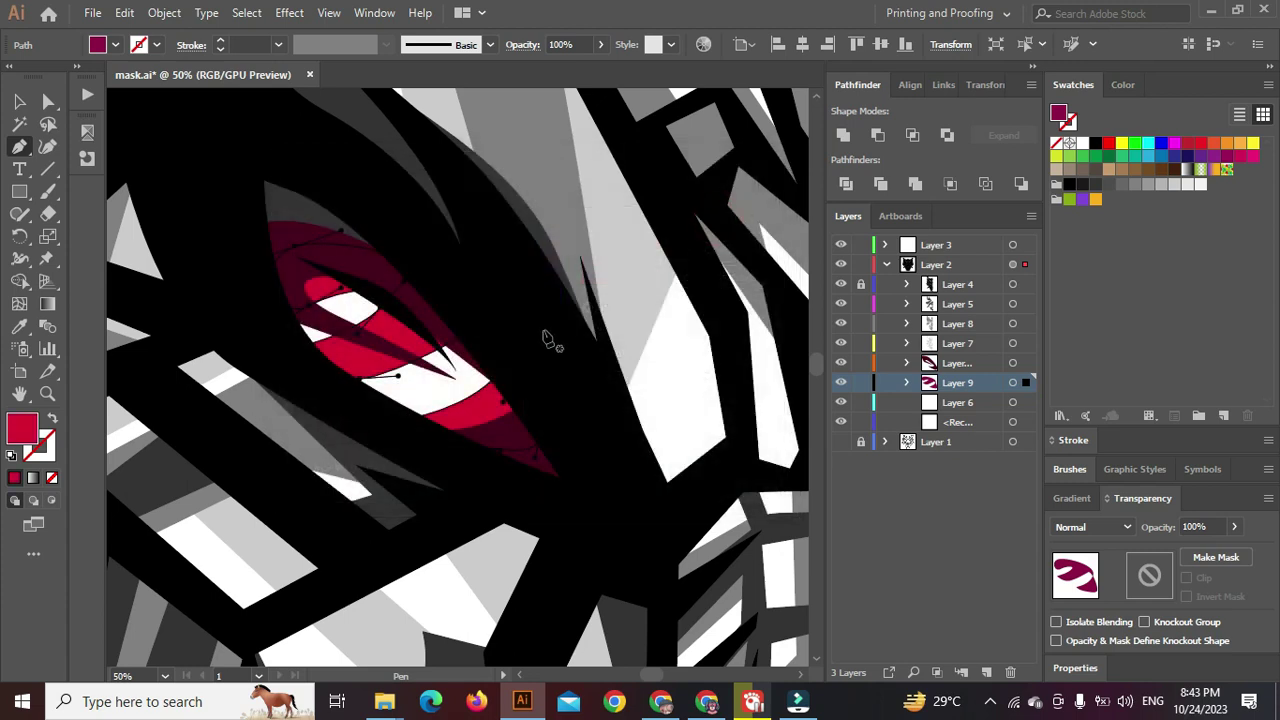
pyautogui.scroll(-5, 549, 337)
pyautogui.click(392, 487)
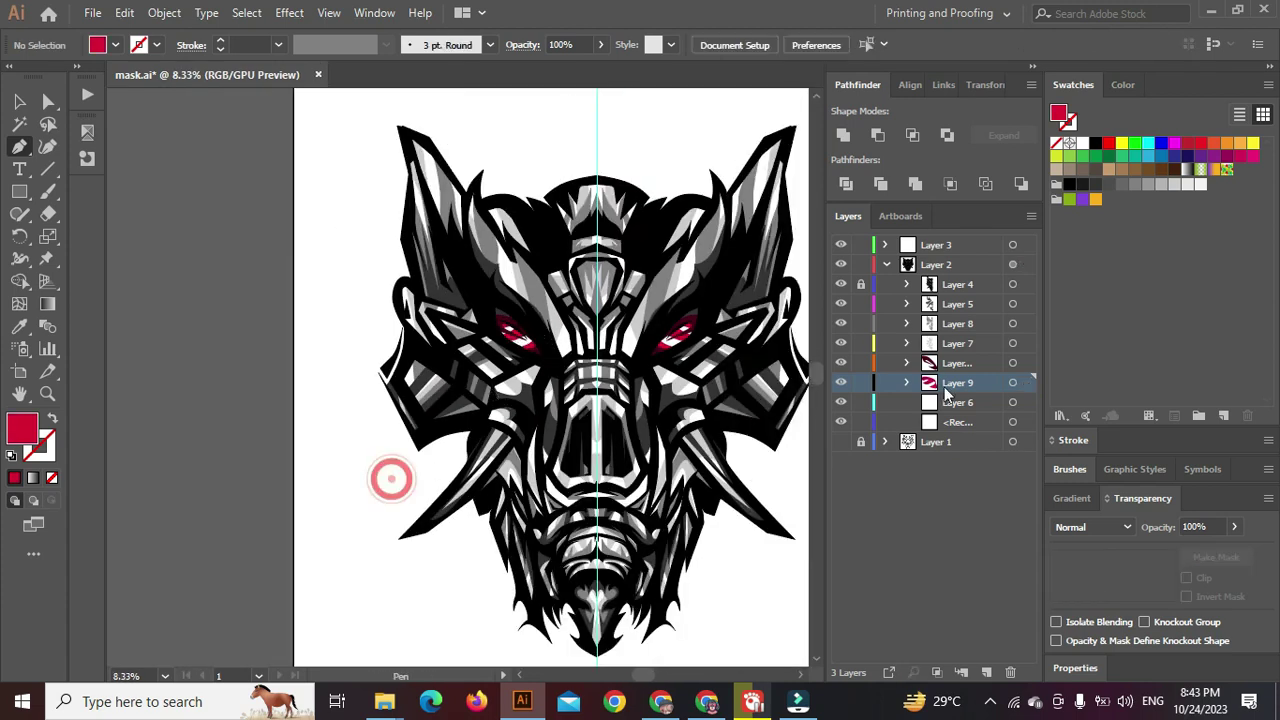
# Set the fill colour for new shapes to pure red FF0000
pyautogui.scroll(3, 550, 360)
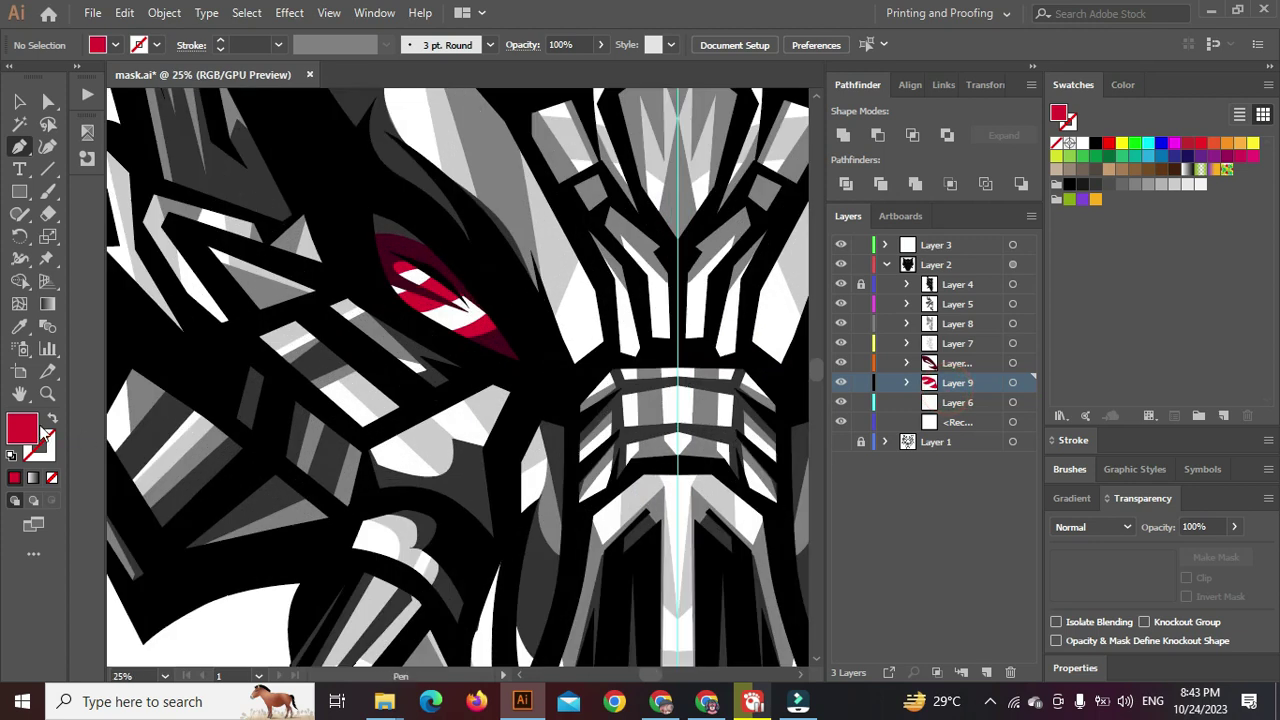
pyautogui.doubleClick(22, 428)
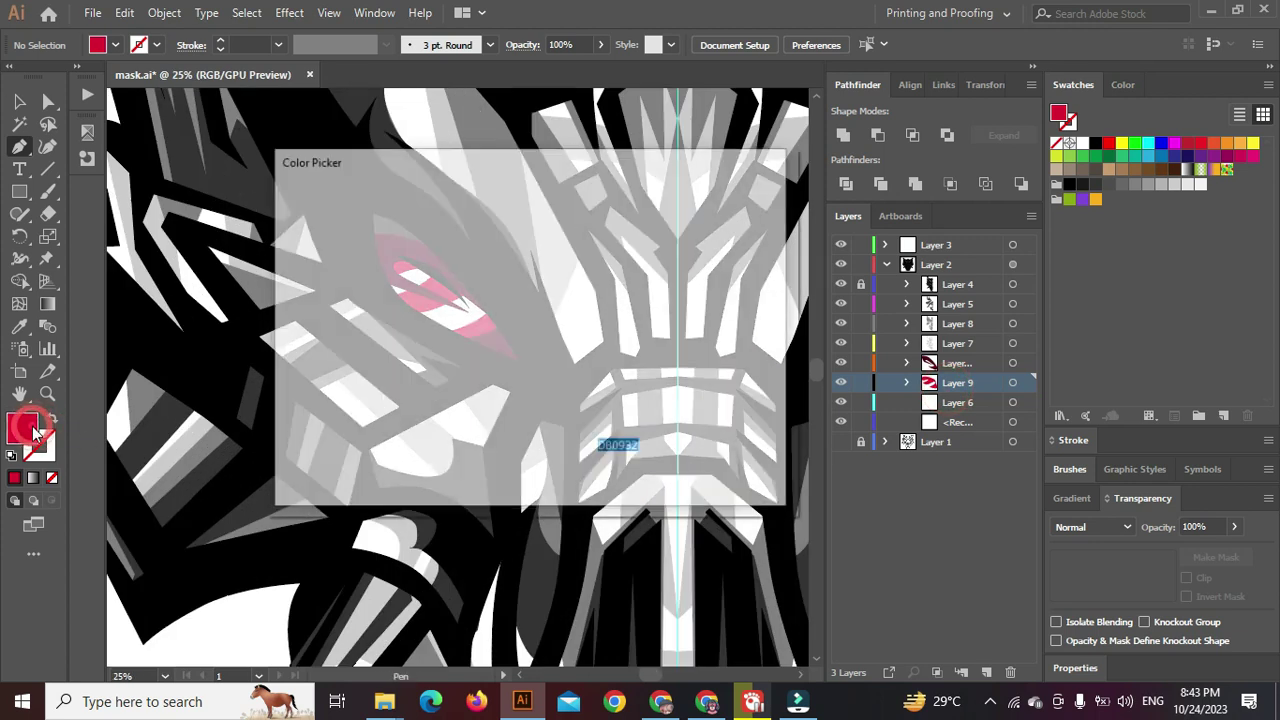
pyautogui.click(511, 240)
pyautogui.moveTo(501, 202)
pyautogui.mouseDown()
pyautogui.moveTo(451, 200)
pyautogui.moveTo(547, 179)
pyautogui.mouseUp()
pyautogui.moveTo(553, 228); pyautogui.dragTo(551, 217)
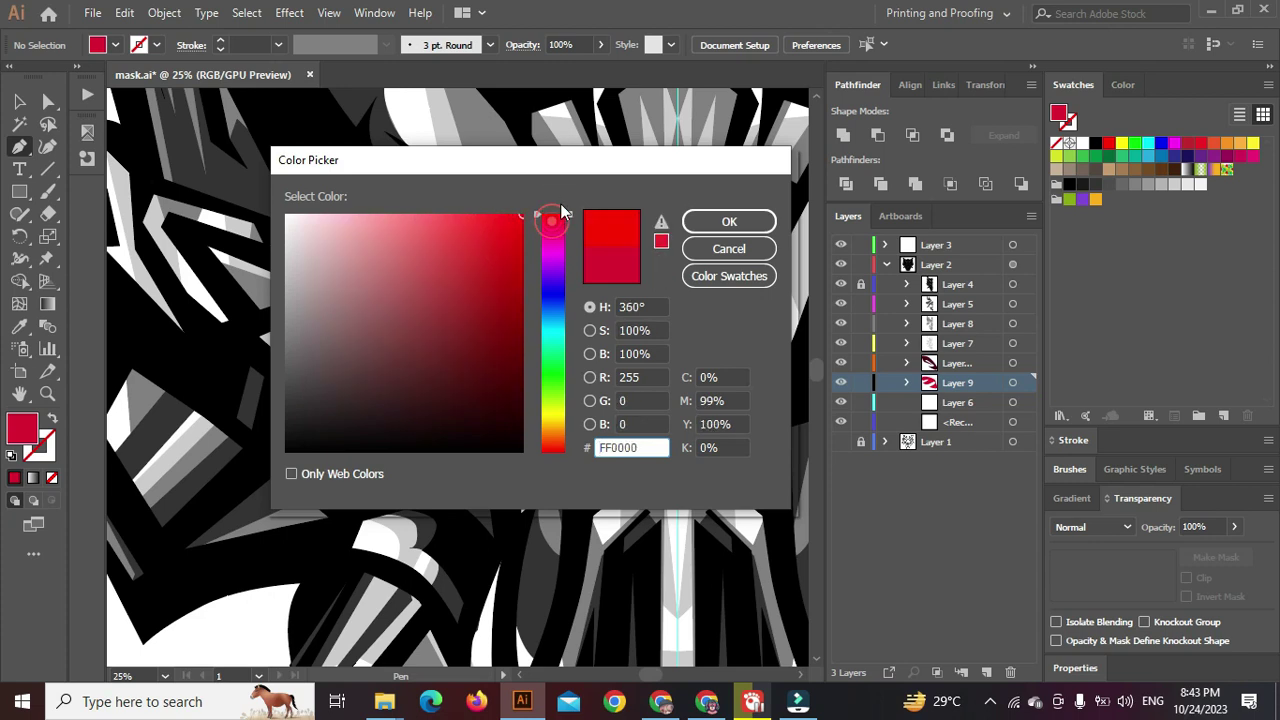
pyautogui.click(729, 221)
# Draw a closed red shape with the Pen tool around the whole left eye, covering its white areas
pyautogui.scroll(2, 410, 258)
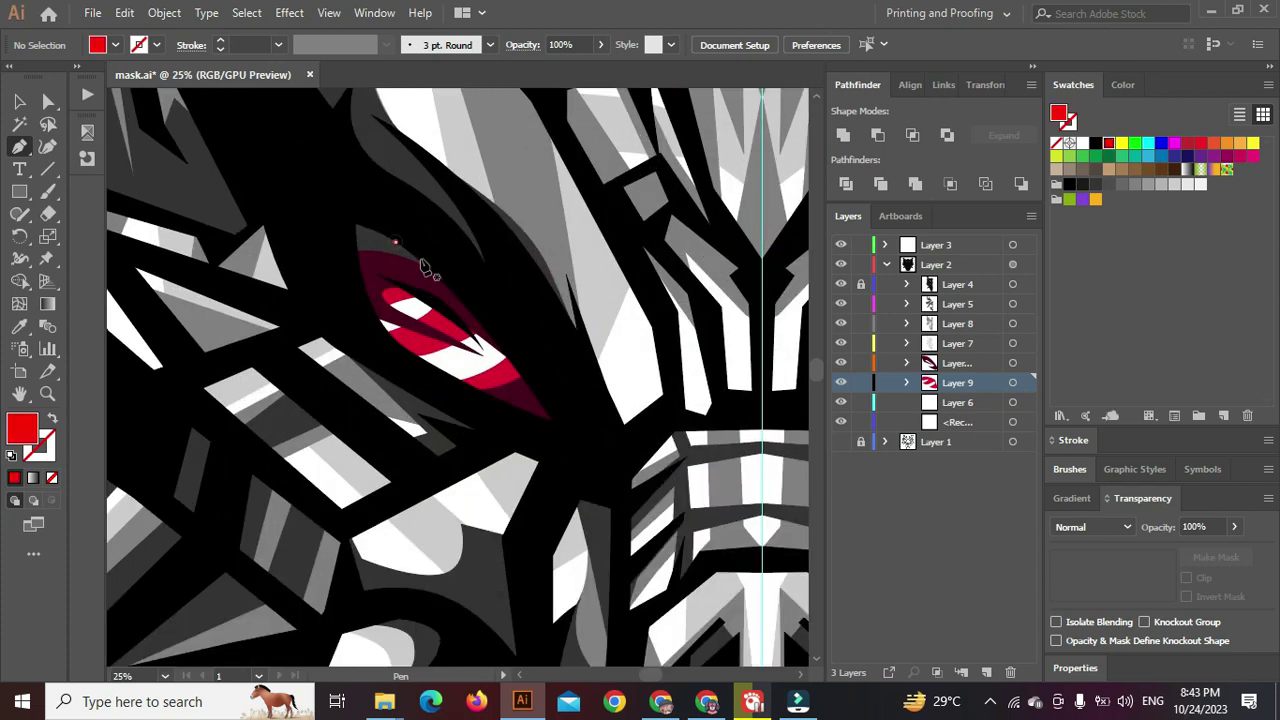
pyautogui.click(536, 370)
pyautogui.click(494, 422)
pyautogui.click(400, 367)
pyautogui.click(356, 318)
pyautogui.click(394, 240)
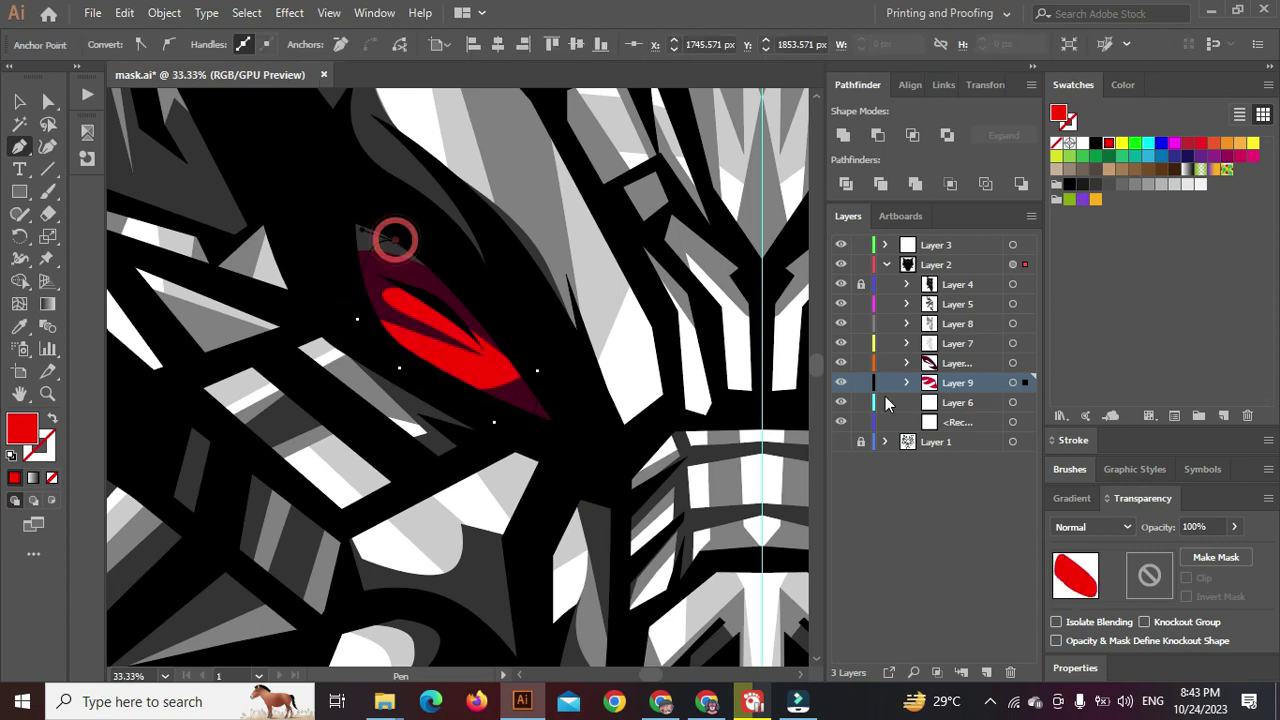
# Move the new red eye shape from Layer 9 down into Layer 6 and deselect it
pyautogui.click(907, 382)
pyautogui.moveTo(972, 404); pyautogui.dragTo(962, 442)
pyautogui.click(907, 382)
pyautogui.scroll(-1, 675, 372)
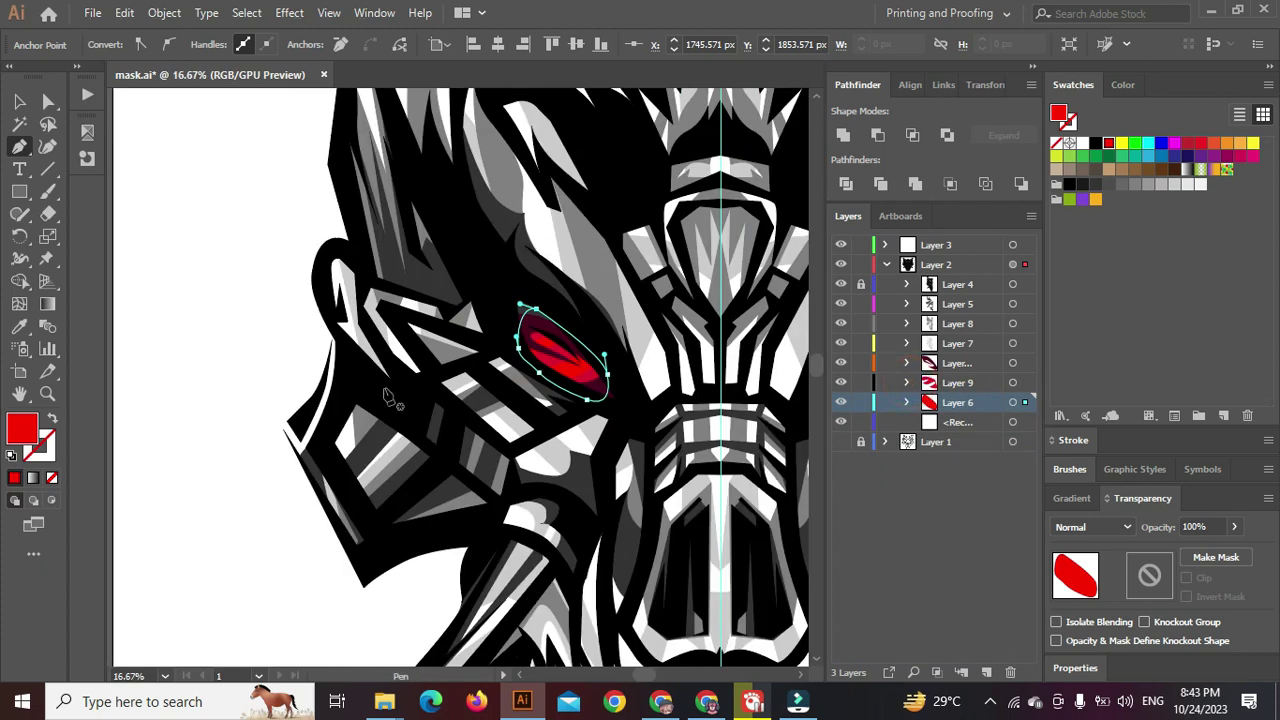
pyautogui.keyDown('ctrl'); pyautogui.click(250, 348); pyautogui.keyUp('ctrl')
pyautogui.scroll(-3, 248, 340)
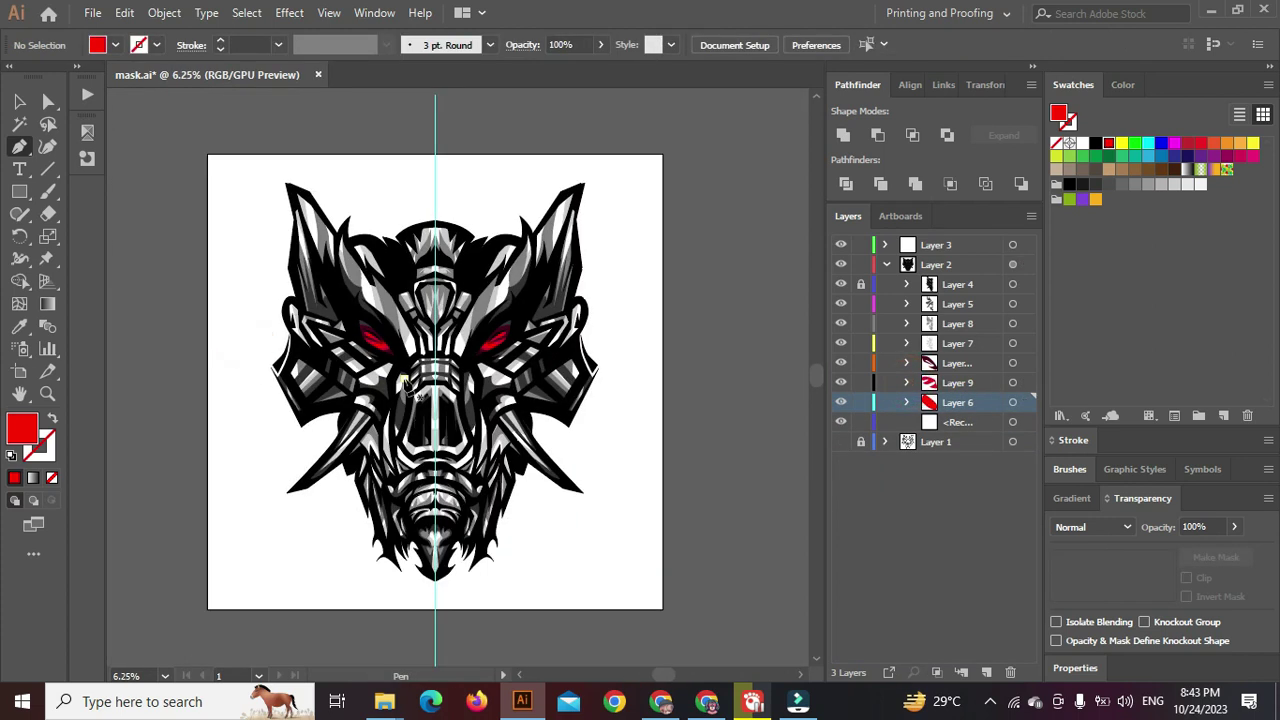
# Unlock Layer 4 and adopt the black fill of its artwork for drawing
pyautogui.scroll(4, 272, 408)
pyautogui.scroll(-3, 272, 408)
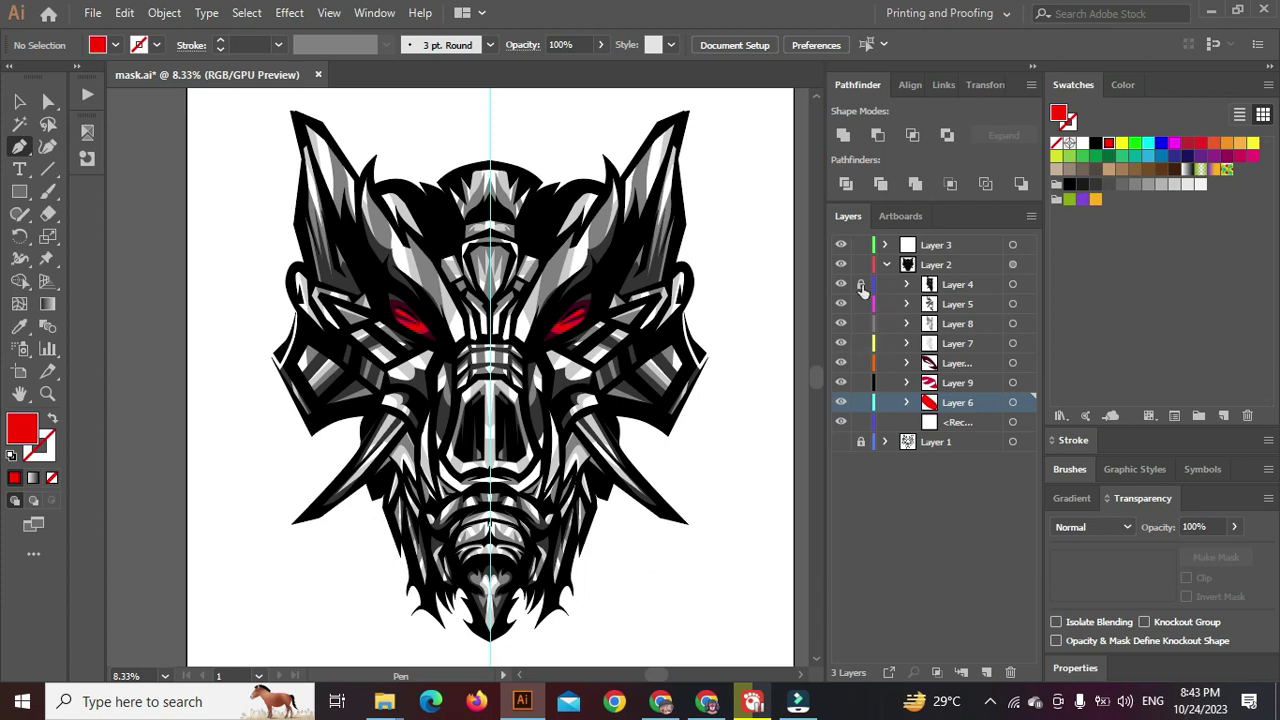
pyautogui.click(1013, 284)
pyautogui.click(277, 470)
# Start a black curling whisker with the Pen tool beside the left cheek's lower outer edge, drawing its upper side into the curl's tip
pyautogui.scroll(2, 295, 415)
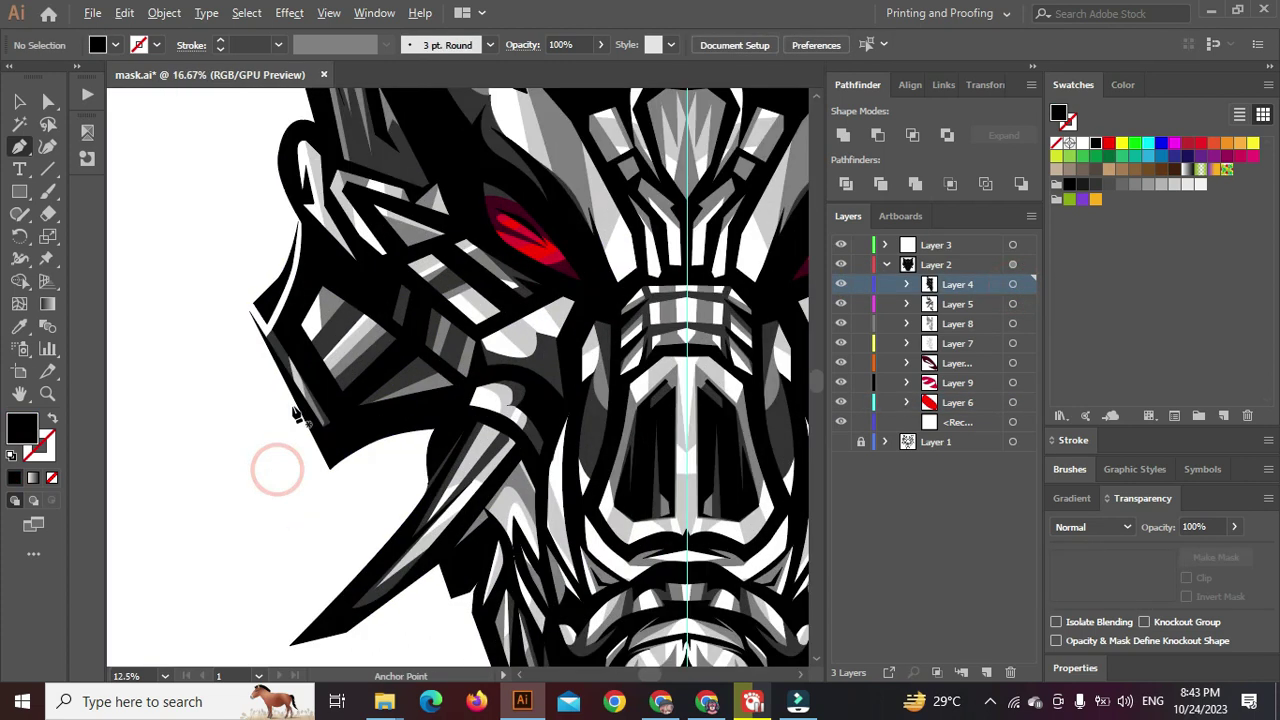
pyautogui.click(315, 467)
pyautogui.moveTo(303, 446); pyautogui.dragTo(384, 370)
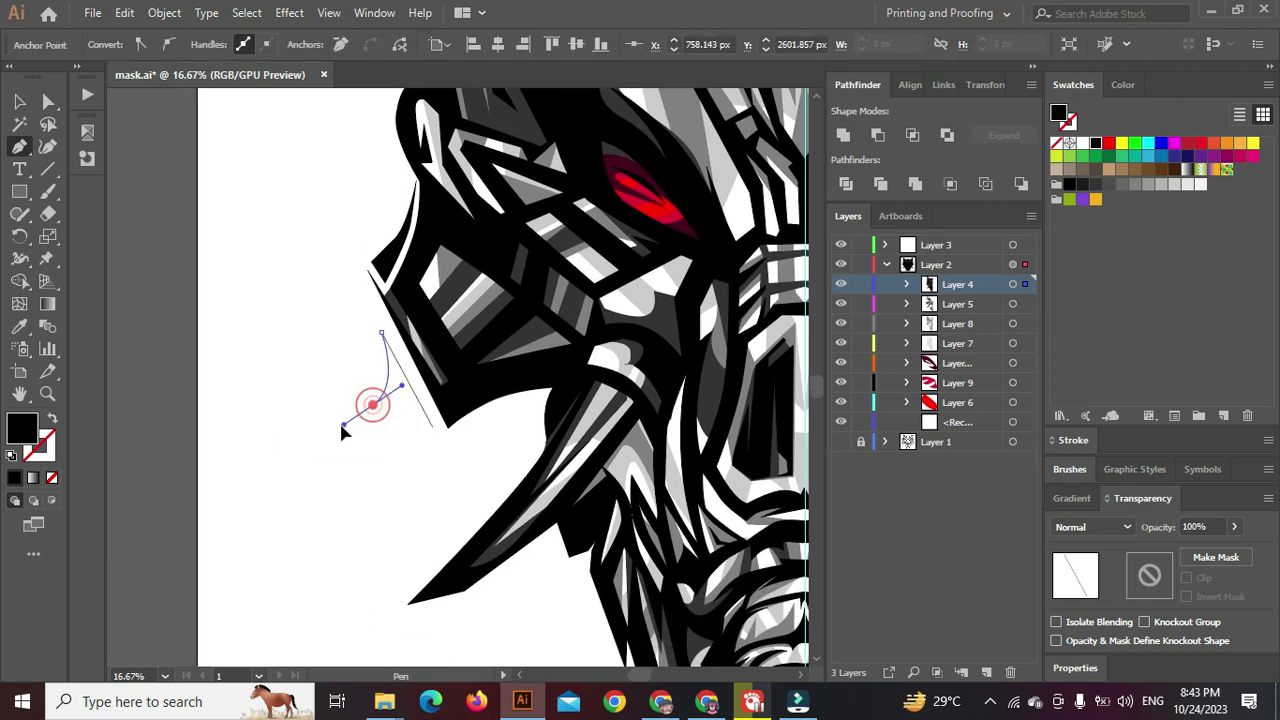
pyautogui.moveTo(342, 430); pyautogui.dragTo(336, 428)
pyautogui.moveTo(352, 507); pyautogui.dragTo(357, 505)
pyautogui.moveTo(270, 516); pyautogui.dragTo(230, 484)
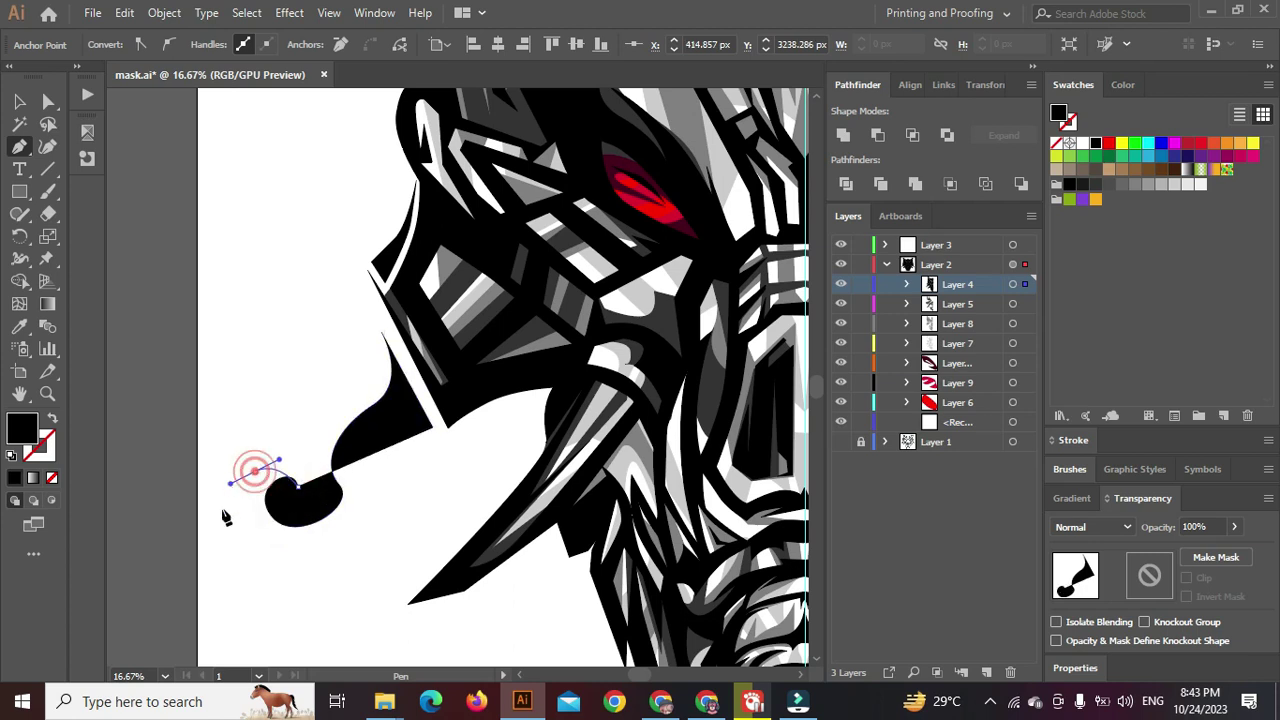
# Draw the whisker's outer underside back to the cheek, adding a small hooked barb at its base
pyautogui.moveTo(272, 549); pyautogui.dragTo(316, 562)
pyautogui.moveTo(362, 490); pyautogui.dragTo(418, 420)
pyautogui.moveTo(388, 462); pyautogui.dragTo(436, 390)
pyautogui.click(388, 462)
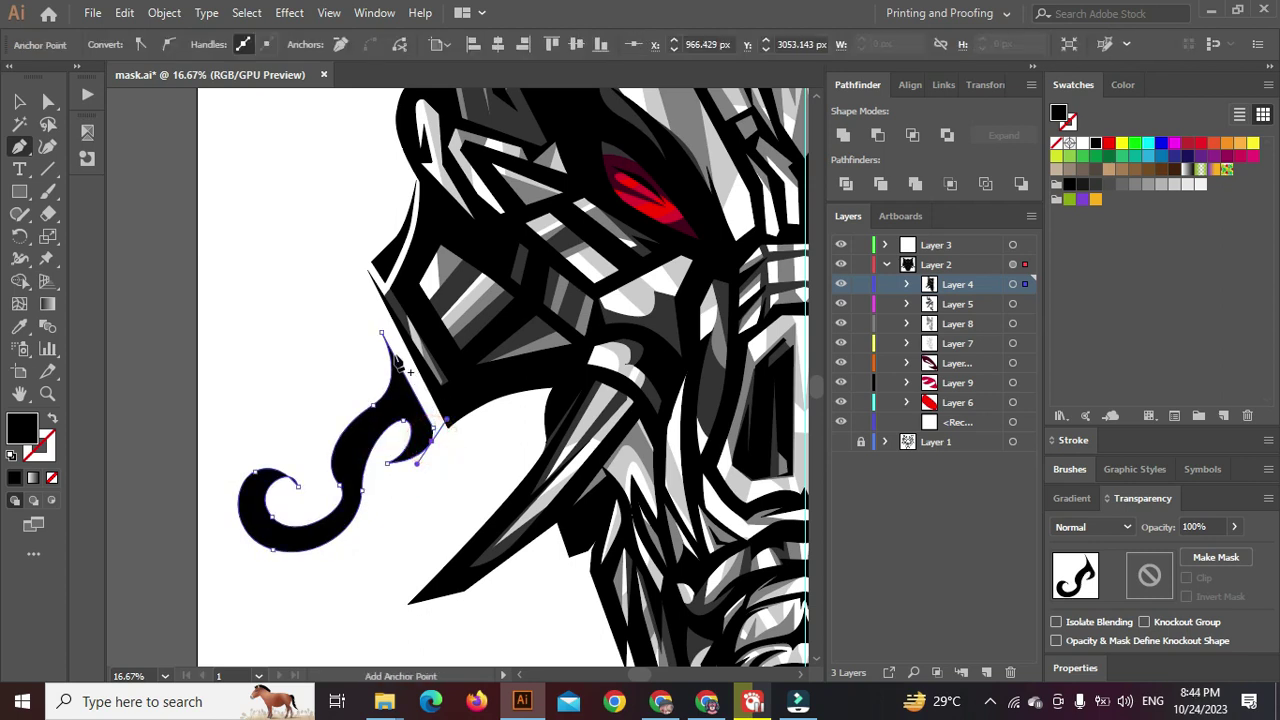
# Close the whisker outline, refine the curve of its lower base beside the cheek, and deselect it
pyautogui.click(434, 443)
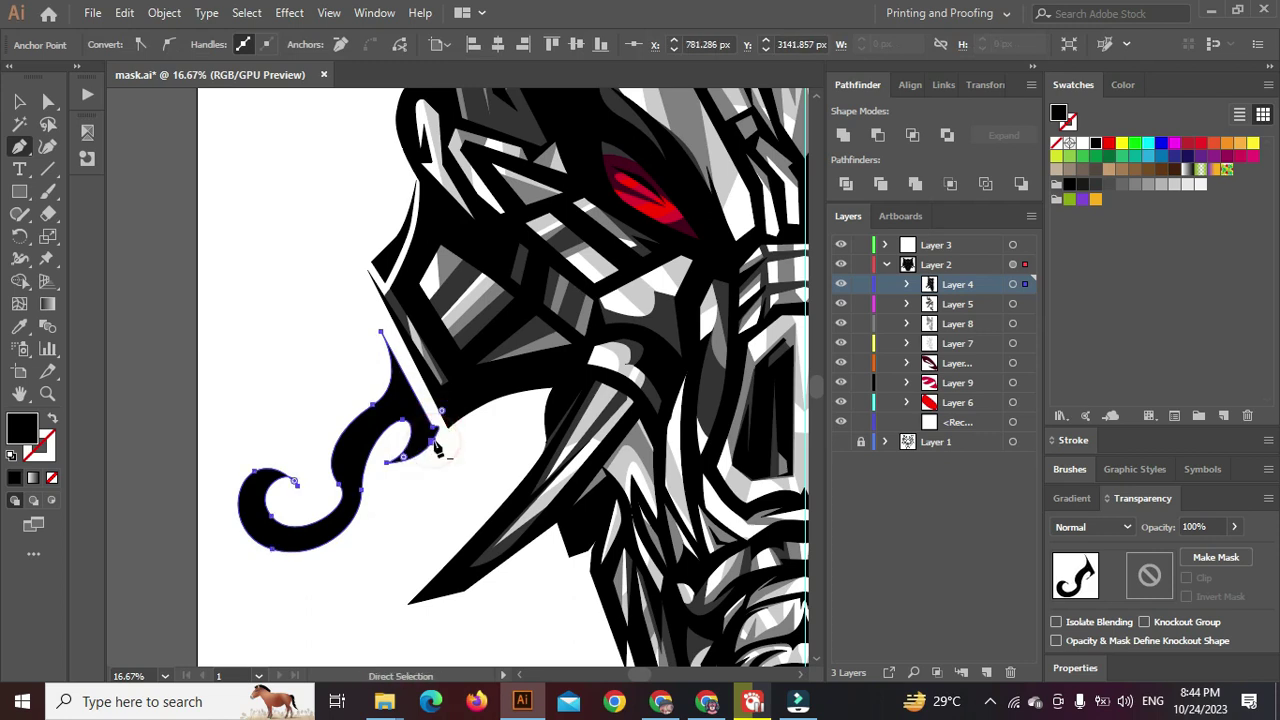
pyautogui.scroll(1, 437, 448)
pyautogui.moveTo(453, 411); pyautogui.dragTo(438, 433)
pyautogui.keyDown('ctrl'); pyautogui.click(447, 467); pyautogui.keyUp('ctrl')
pyautogui.hotkey('ctrl', 'shift', 'a')
# Reshape the left whisker's curled end by adjusting the anchors and handles around its tip
pyautogui.scroll(-5, 295, 464)
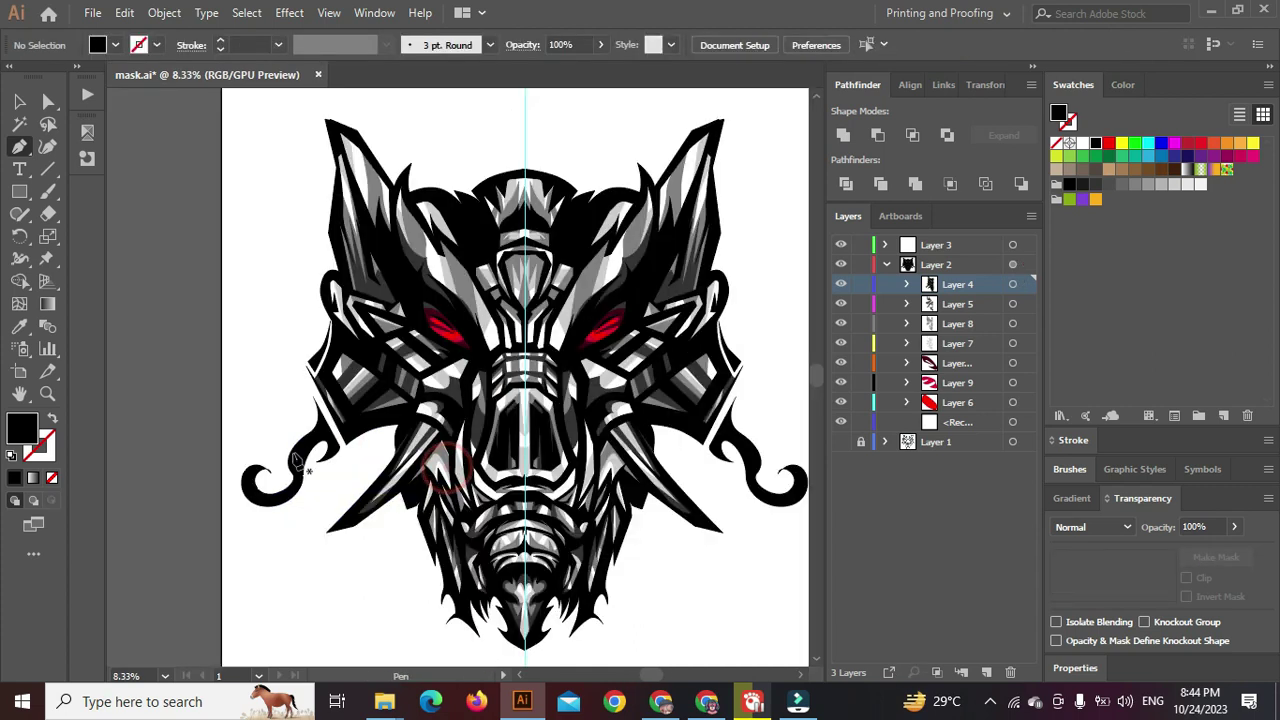
pyautogui.scroll(4, 280, 483)
pyautogui.keyDown('ctrl'); pyautogui.click(275, 475); pyautogui.keyUp('ctrl')
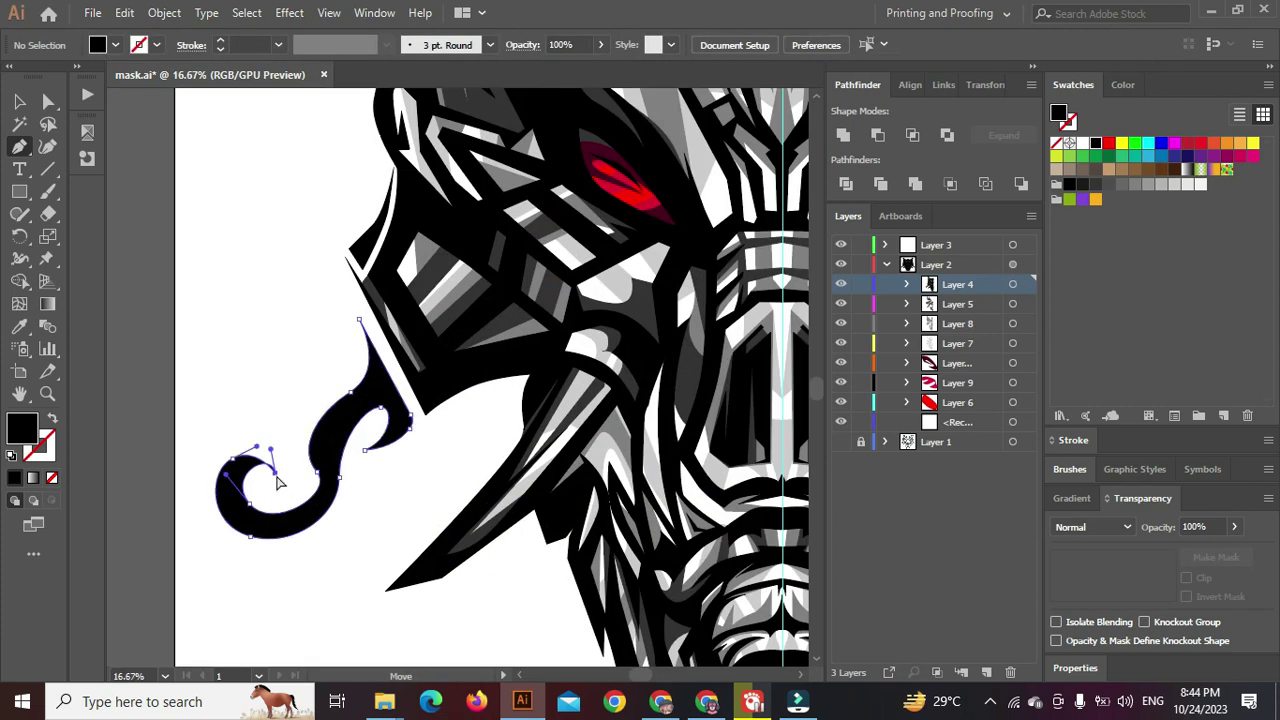
pyautogui.keyDown('ctrl'); pyautogui.click(255, 447); pyautogui.keyUp('ctrl')
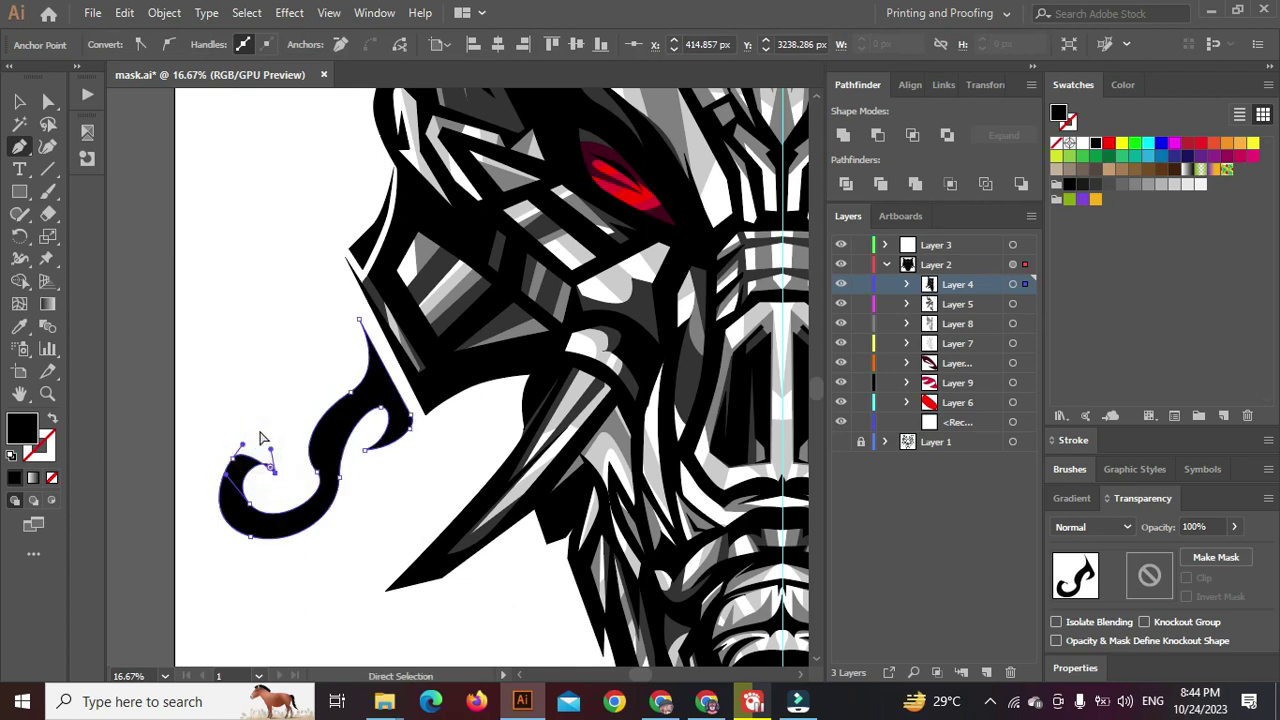
pyautogui.scroll(2, 275, 454)
pyautogui.moveTo(266, 450); pyautogui.dragTo(306, 446)
pyautogui.keyDown('ctrl'); pyautogui.click(300, 437); pyautogui.keyUp('ctrl')
# Slim the left whisker's middle bend by moving its upper-side anchors and adjusting their handles
pyautogui.scroll(-1, 312, 443)
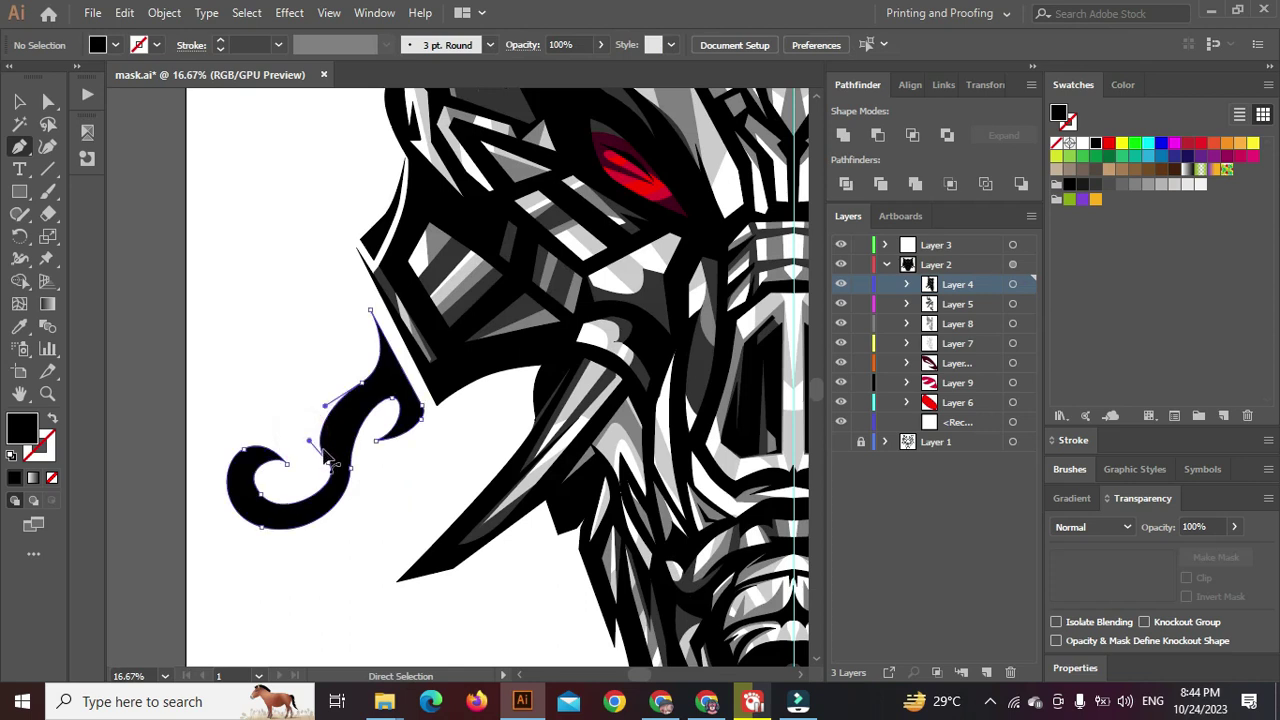
pyautogui.keyDown('ctrl'); pyautogui.click(322, 445); pyautogui.keyUp('ctrl')
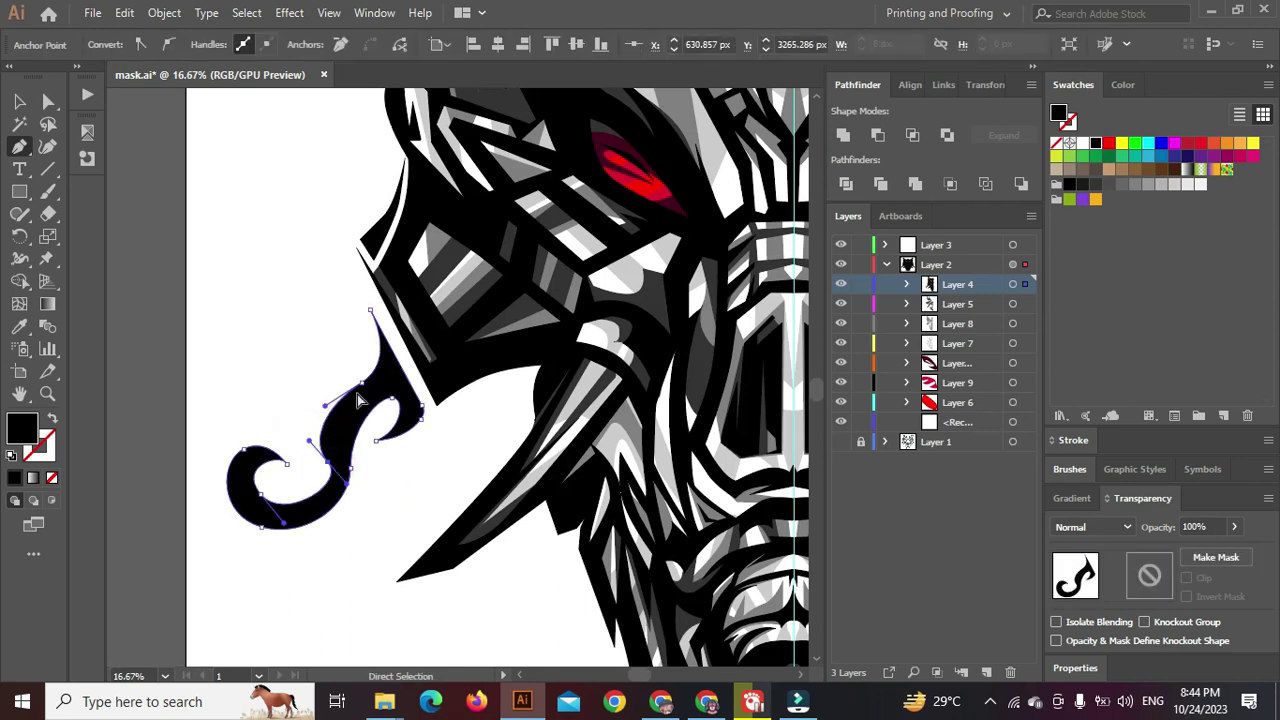
pyautogui.moveTo(362, 384); pyautogui.dragTo(365, 394)
pyautogui.keyDown('ctrl'); pyautogui.click(332, 461); pyautogui.keyUp('ctrl')
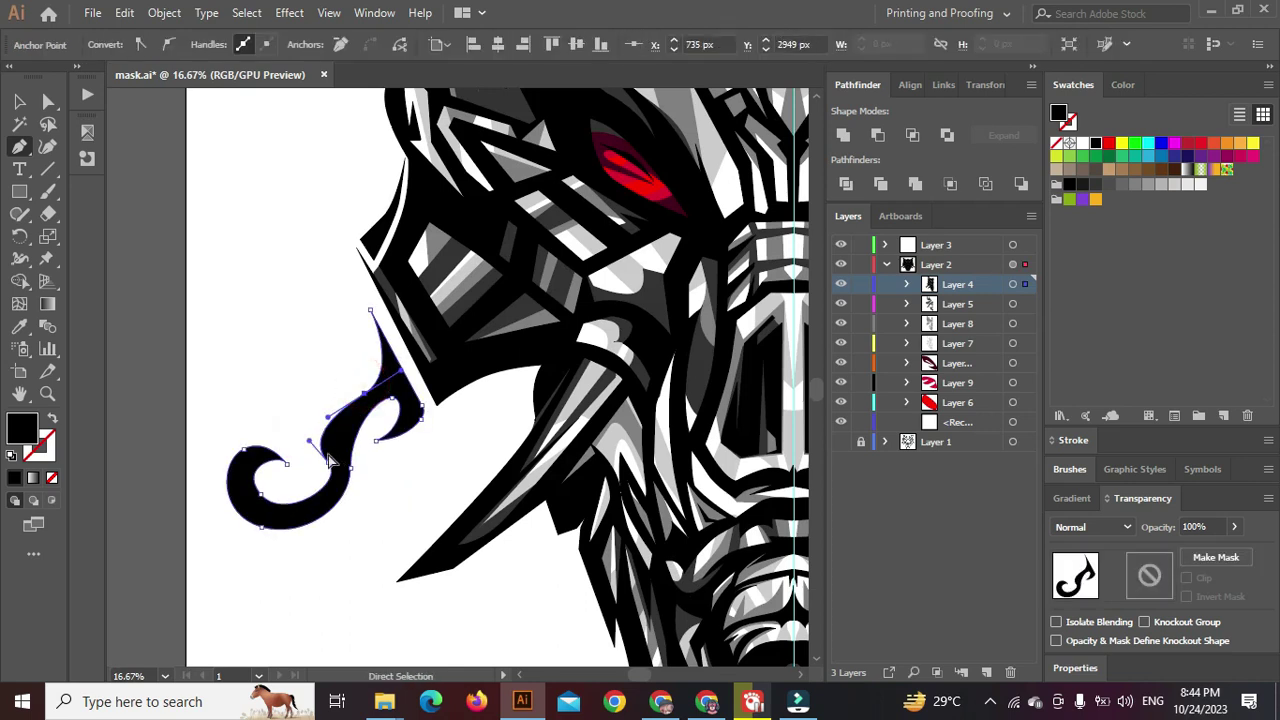
pyautogui.moveTo(333, 467)
pyautogui.mouseDown()
pyautogui.moveTo(350, 492)
pyautogui.moveTo(338, 461)
pyautogui.mouseUp()
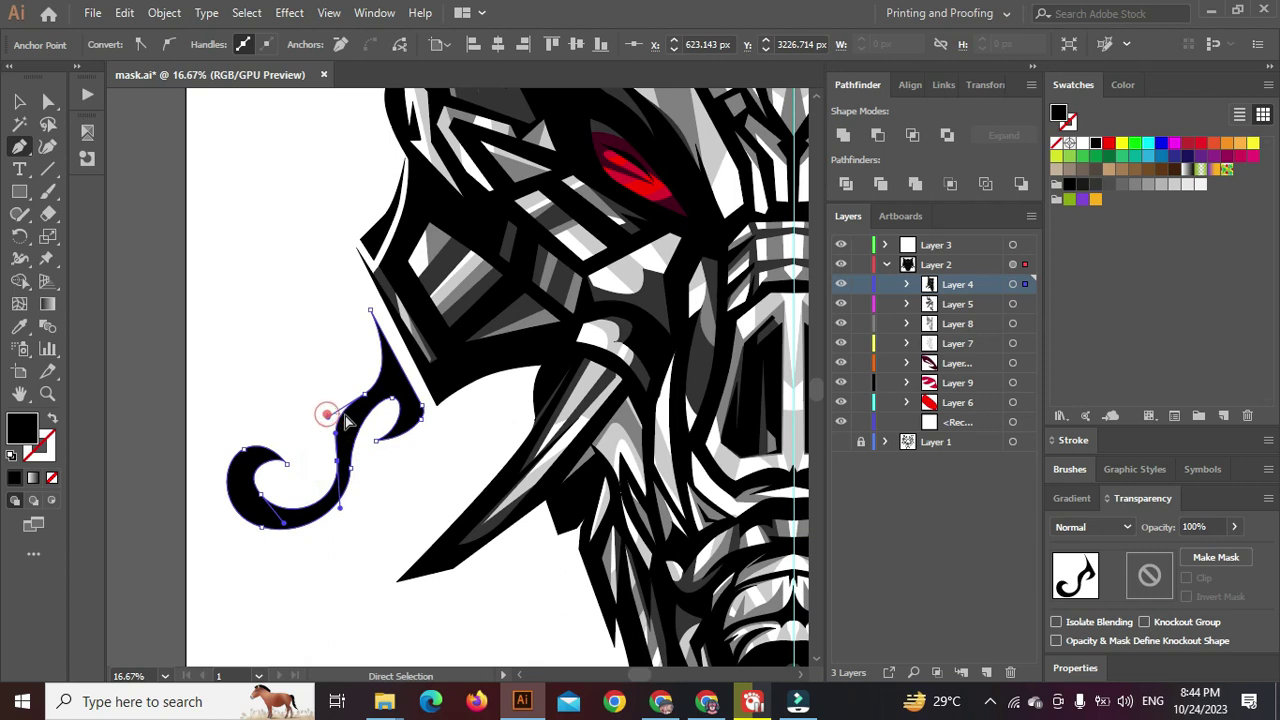
pyautogui.keyDown('ctrl'); pyautogui.click(327, 414); pyautogui.keyUp('ctrl')
pyautogui.keyDown('ctrl'); pyautogui.click(361, 401); pyautogui.keyUp('ctrl')
pyautogui.moveTo(327, 416); pyautogui.dragTo(341, 413)
pyautogui.keyDown('ctrl'); pyautogui.click(322, 391); pyautogui.keyUp('ctrl')
pyautogui.scroll(-1, 346, 397)
pyautogui.scroll(1, 346, 394)
pyautogui.scroll(-1, 360, 362)
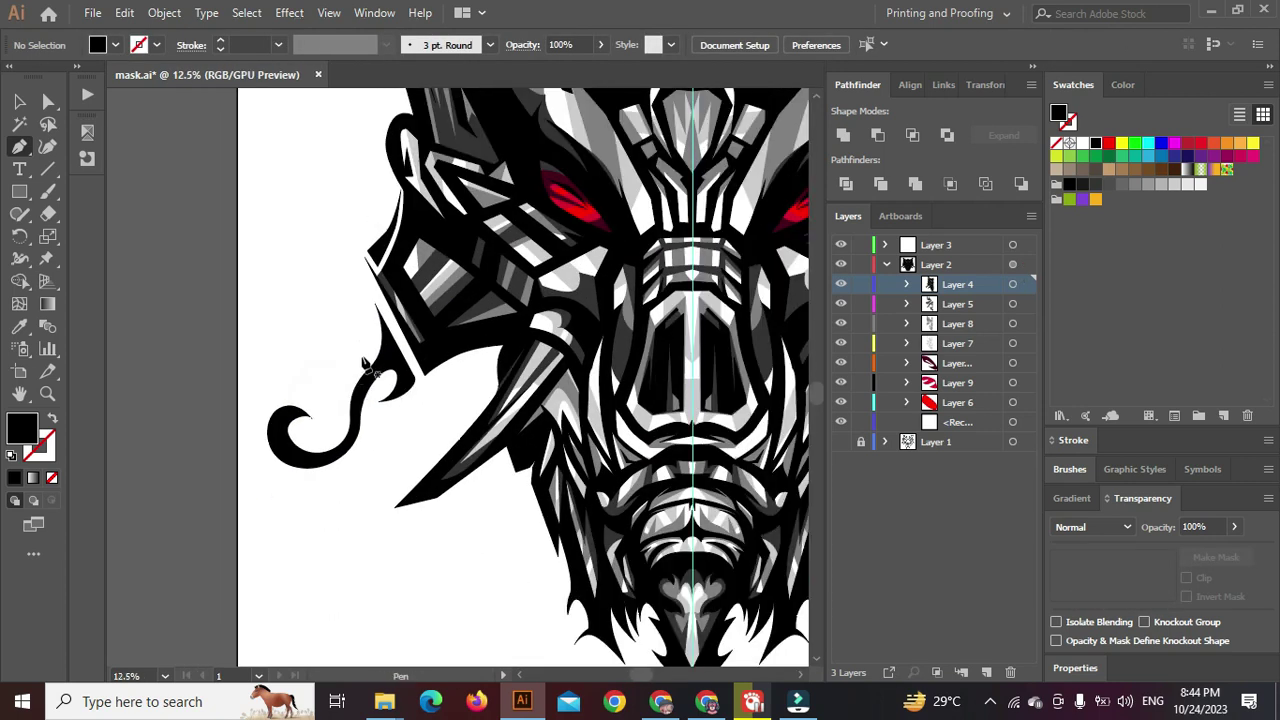
# Draw a dark grey shading shape on Layer 5 behind the left whisker, filling its inner curl and bulging beyond its outer underside
pyautogui.click(1013, 303)
pyautogui.keyDown('ctrl'); pyautogui.click(355, 480); pyautogui.keyUp('ctrl')
pyautogui.scroll(2, 324, 432)
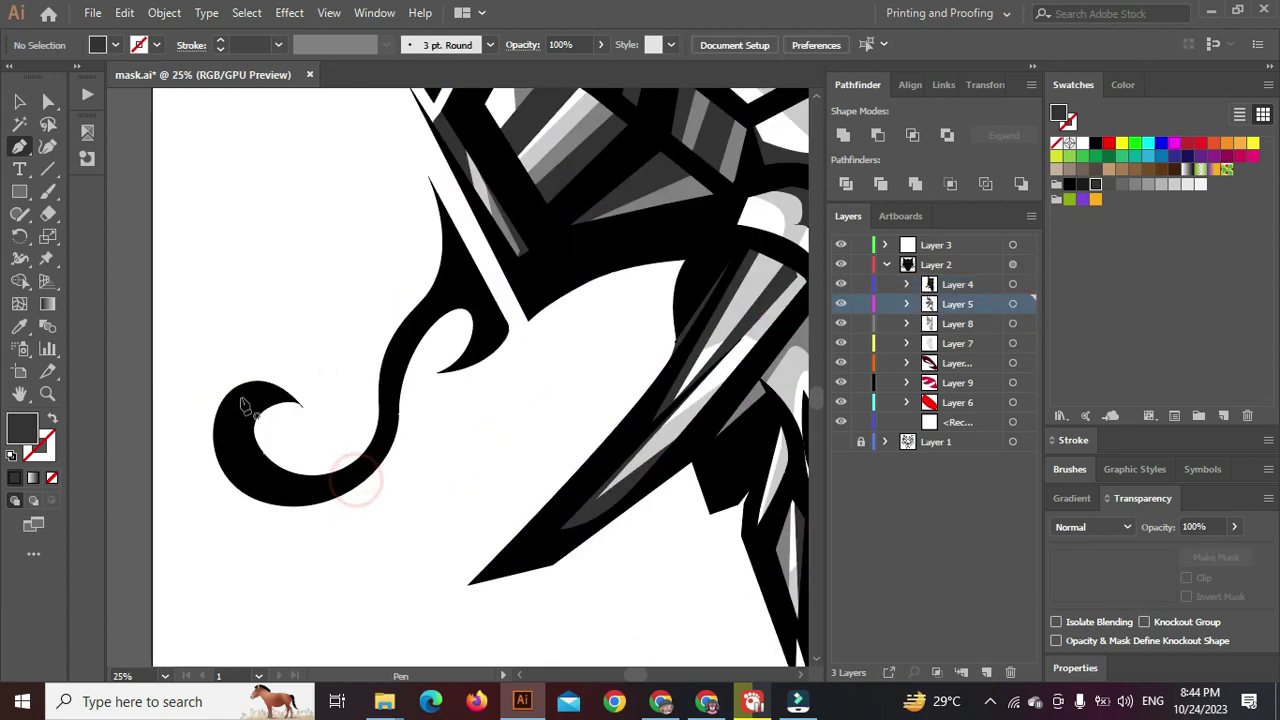
pyautogui.click(240, 395)
pyautogui.moveTo(348, 409); pyautogui.dragTo(387, 324)
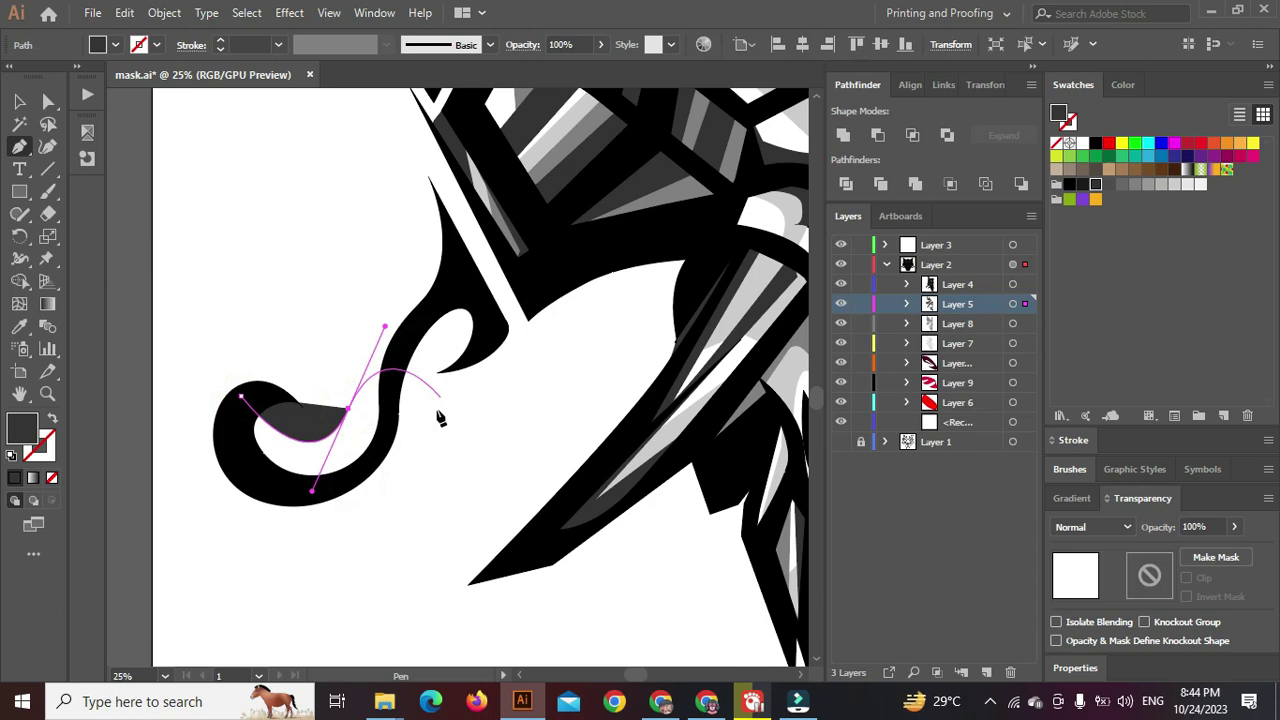
pyautogui.keyDown('ctrl'); pyautogui.click(405, 479); pyautogui.keyUp('ctrl')
pyautogui.moveTo(409, 472); pyautogui.dragTo(354, 531)
pyautogui.moveTo(257, 497); pyautogui.dragTo(241, 422)
pyautogui.click(286, 421)
pyautogui.click(284, 422)
pyautogui.keyDown('ctrl'); pyautogui.click(338, 347); pyautogui.keyUp('ctrl')
pyautogui.scroll(-2, 353, 365)
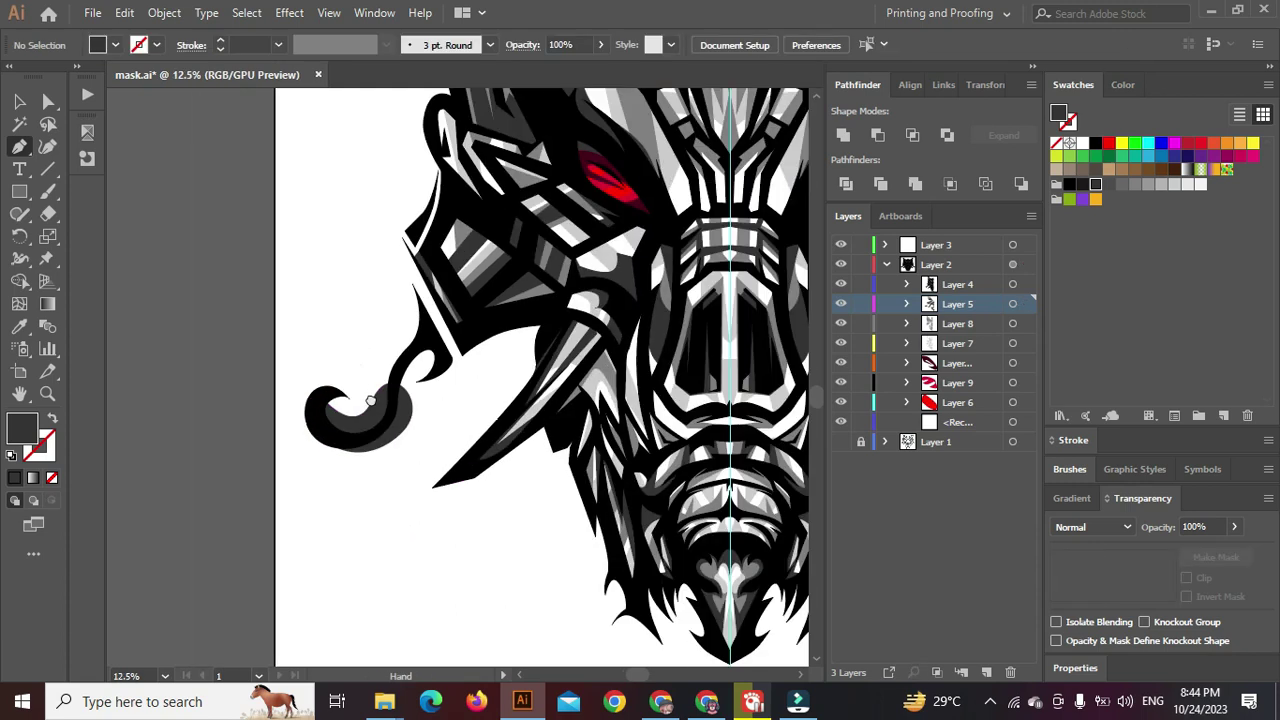
# Start a dark grey flame-shaped strand on Layer 5, curving out from the left whisker's upper tip and back toward its stem
pyautogui.moveTo(361, 365); pyautogui.dragTo(377, 411)
pyautogui.scroll(-2, 382, 415)
pyautogui.scroll(2, 388, 412)
pyautogui.click(450, 398)
pyautogui.moveTo(376, 340); pyautogui.dragTo(319, 358)
pyautogui.moveTo(336, 408); pyautogui.dragTo(355, 432)
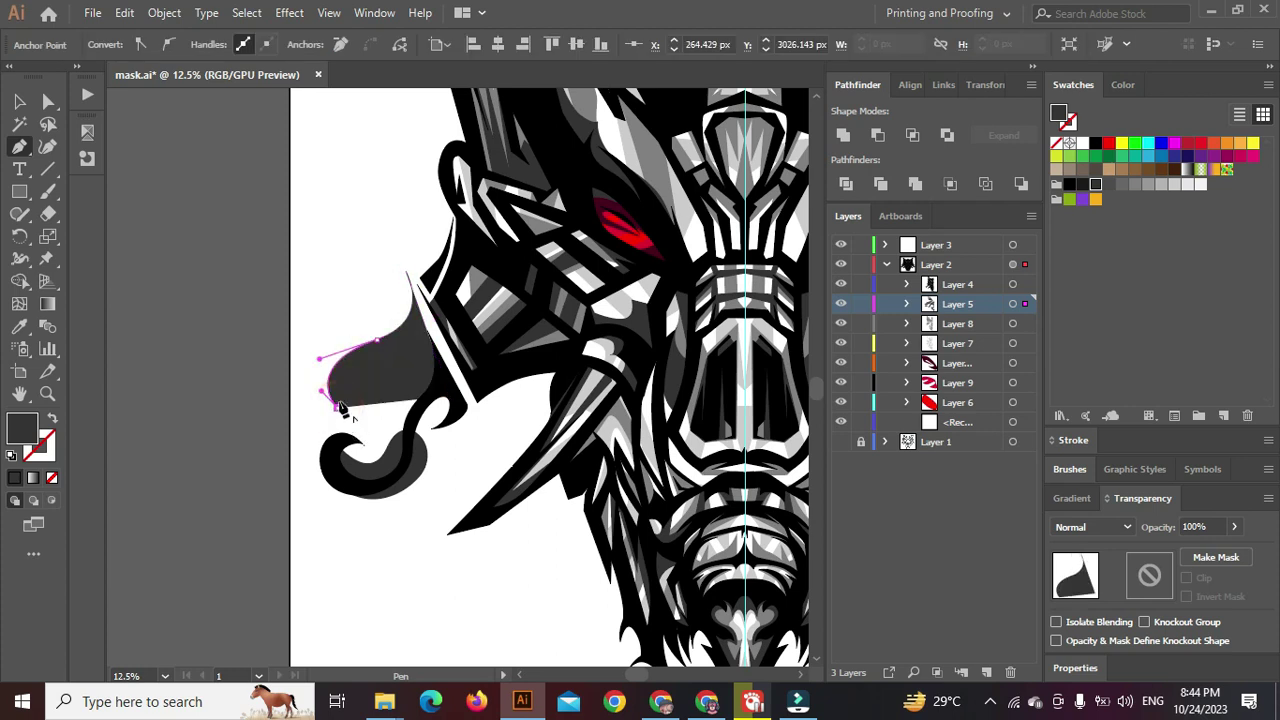
pyautogui.click(338, 406)
pyautogui.scroll(2, 348, 371)
pyautogui.moveTo(355, 358); pyautogui.dragTo(421, 337)
pyautogui.moveTo(467, 293); pyautogui.dragTo(475, 250)
pyautogui.moveTo(472, 365); pyautogui.dragTo(419, 402)
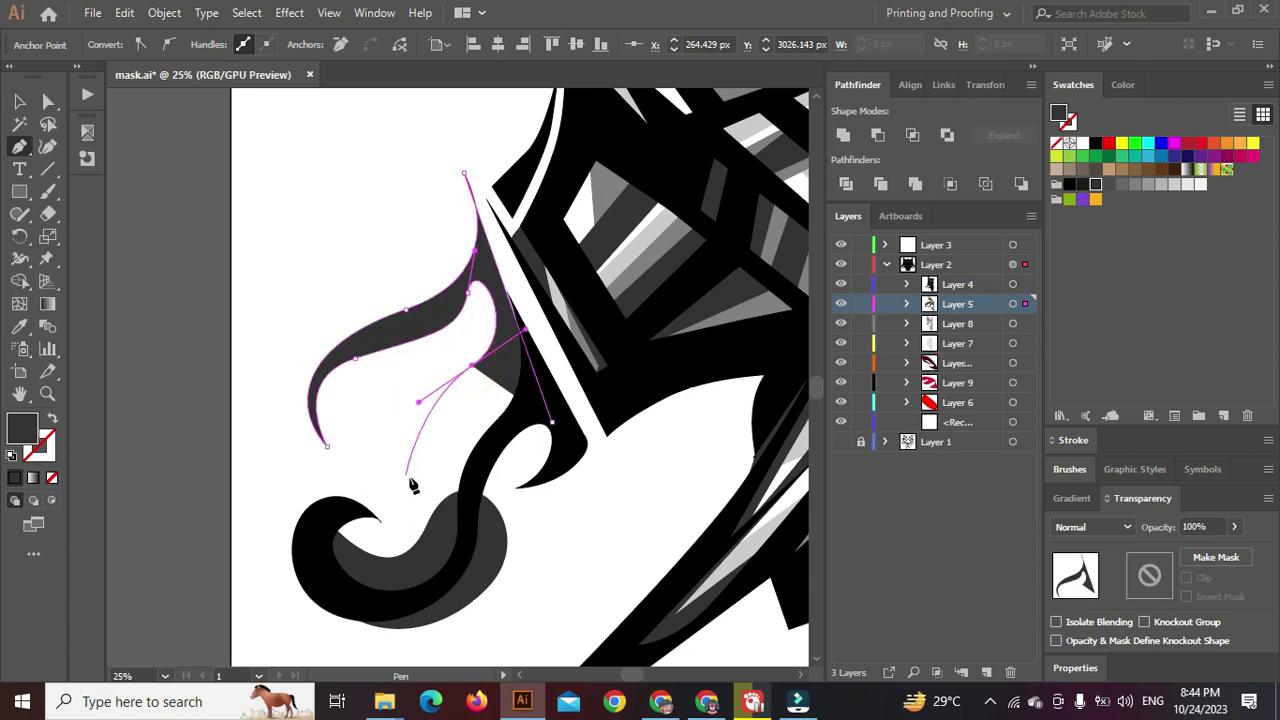
# Finish the dark grey strand down the whisker stem and around the hooked barb, then widen its upper curve and deselect it
pyautogui.click(464, 495)
pyautogui.moveTo(511, 422); pyautogui.dragTo(545, 417)
pyautogui.moveTo(511, 485); pyautogui.dragTo(487, 494)
pyautogui.moveTo(571, 460); pyautogui.dragTo(553, 409)
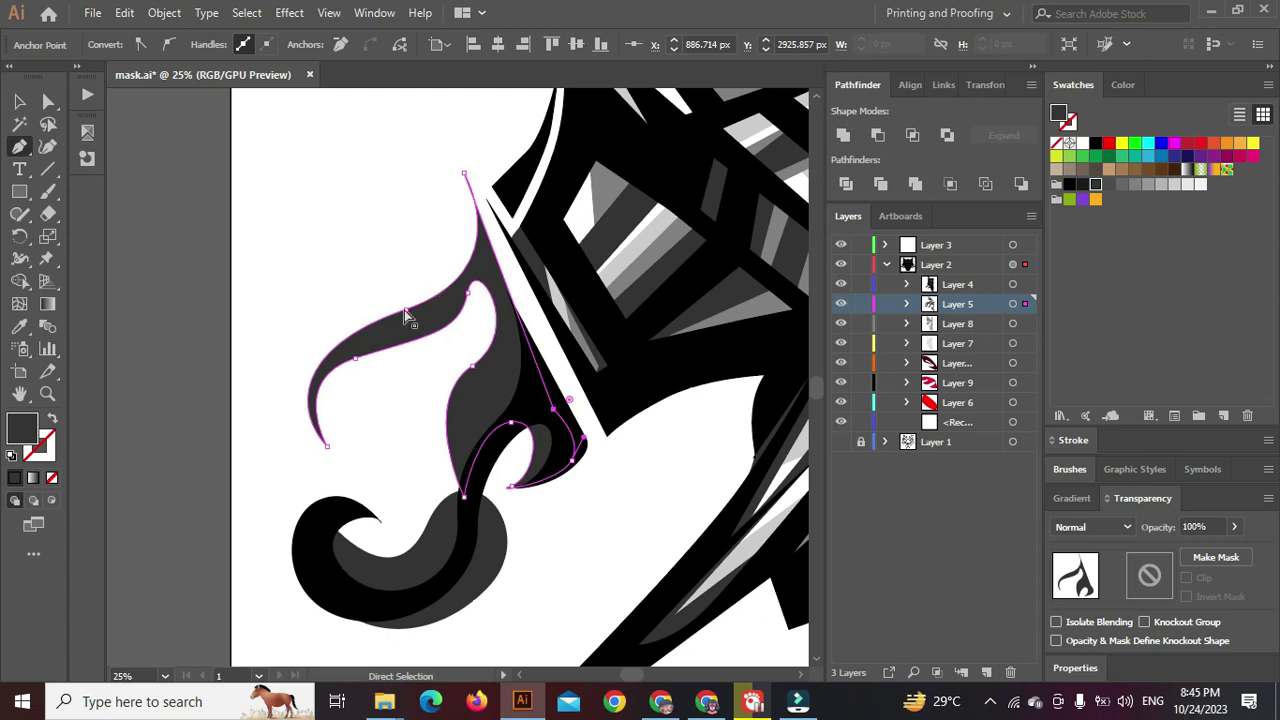
pyautogui.moveTo(405, 310); pyautogui.dragTo(389, 298)
pyautogui.keyDown('ctrl'); pyautogui.click(343, 248); pyautogui.keyUp('ctrl')
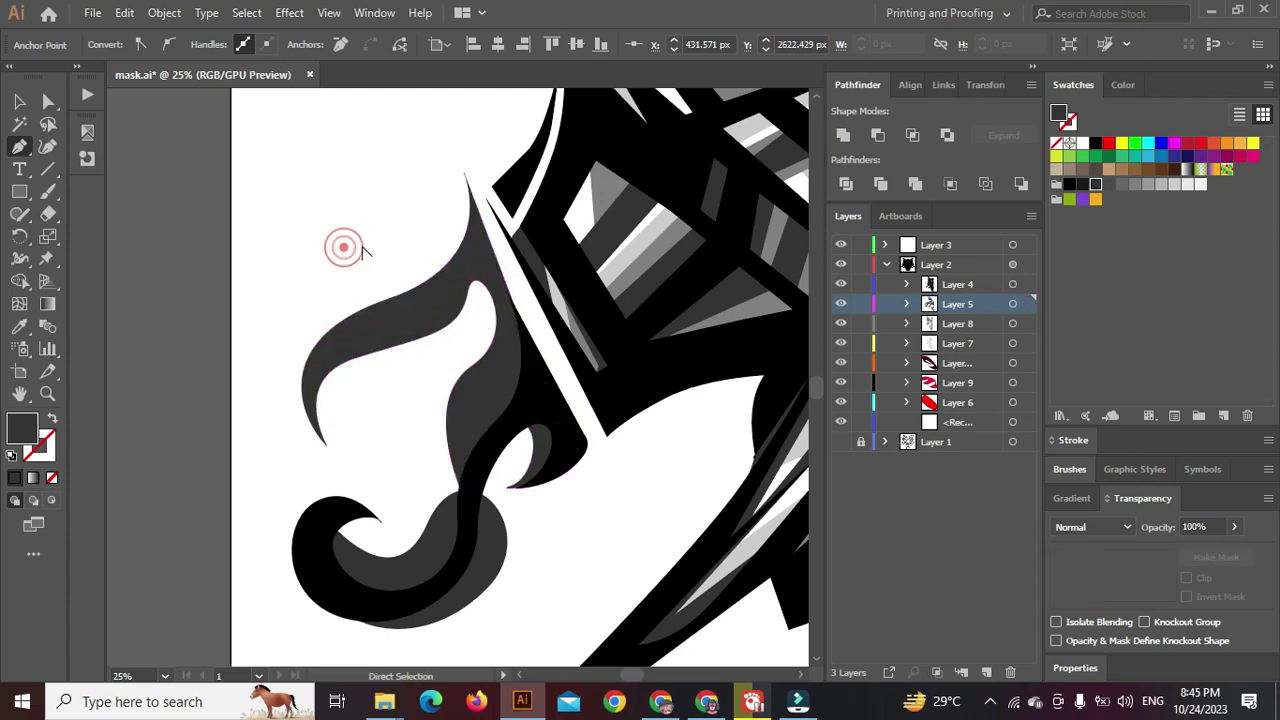
pyautogui.scroll(-5, 368, 253)
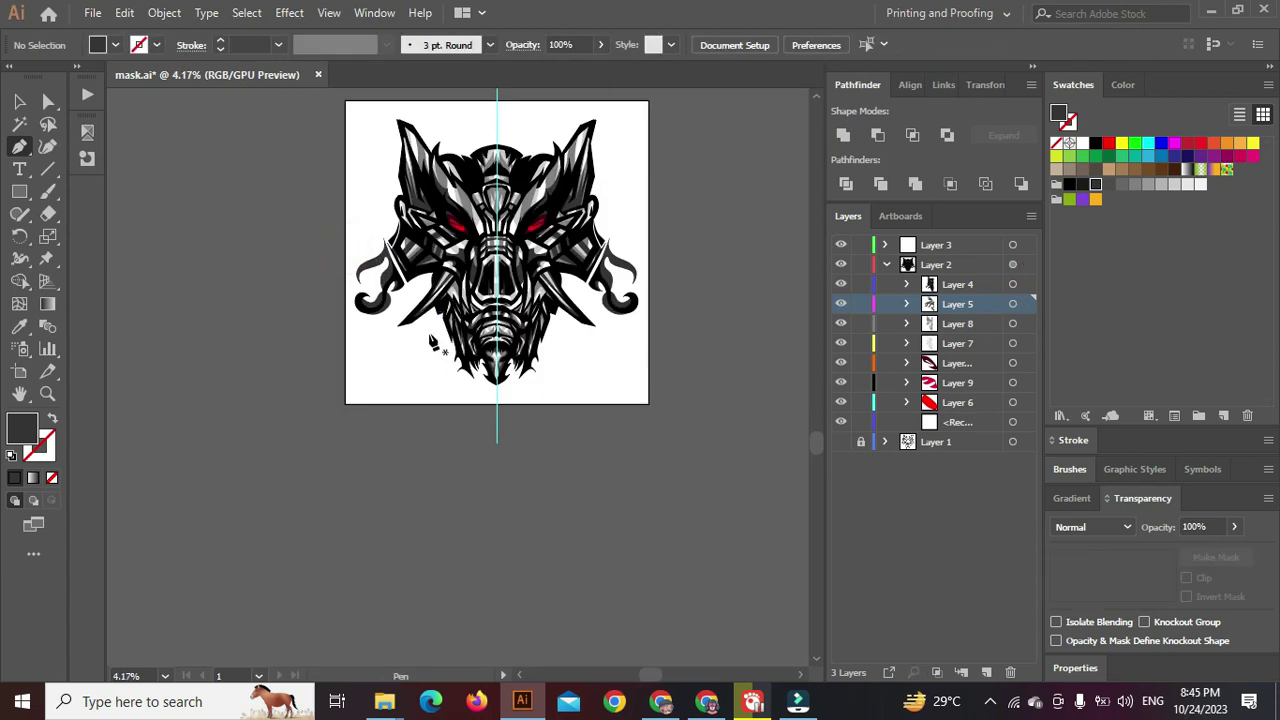
# Begin a mid-grey shading shape on Layer 8, curving from the upper strand down the whisker's stem into the inner curl
pyautogui.scroll(4, 371, 255)
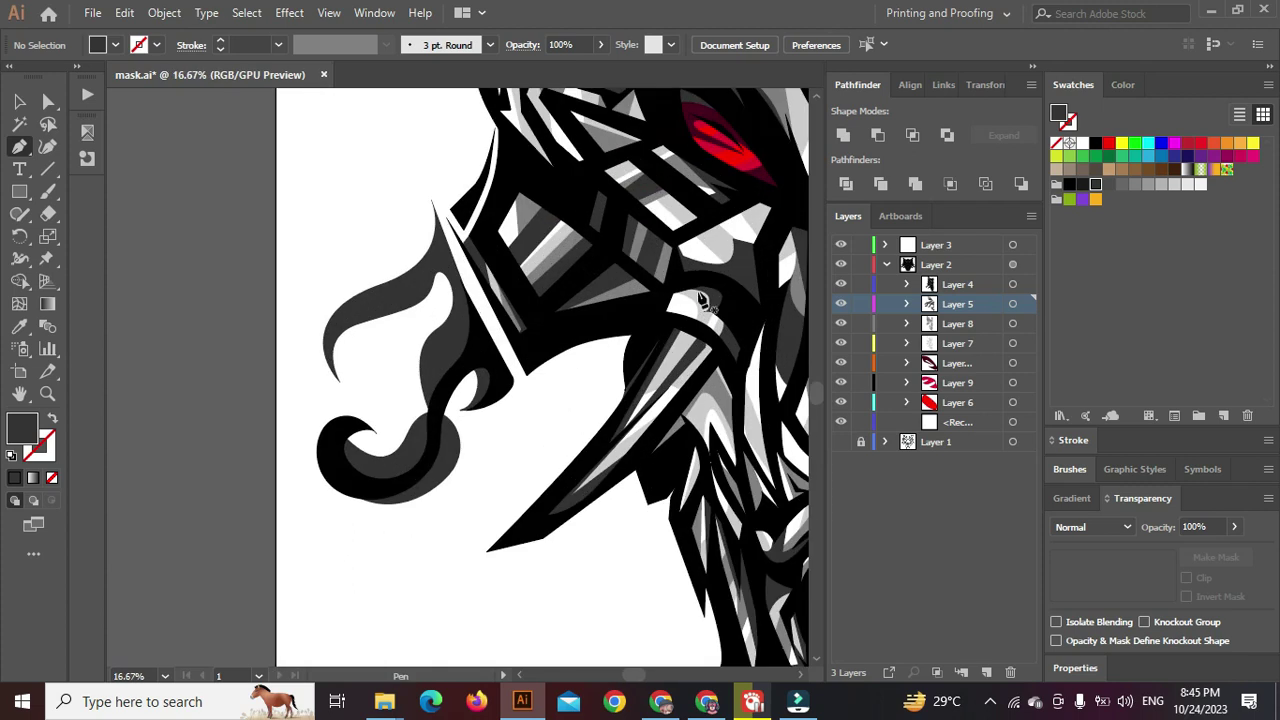
pyautogui.click(1013, 324)
pyautogui.click(397, 298)
pyautogui.scroll(2, 400, 307)
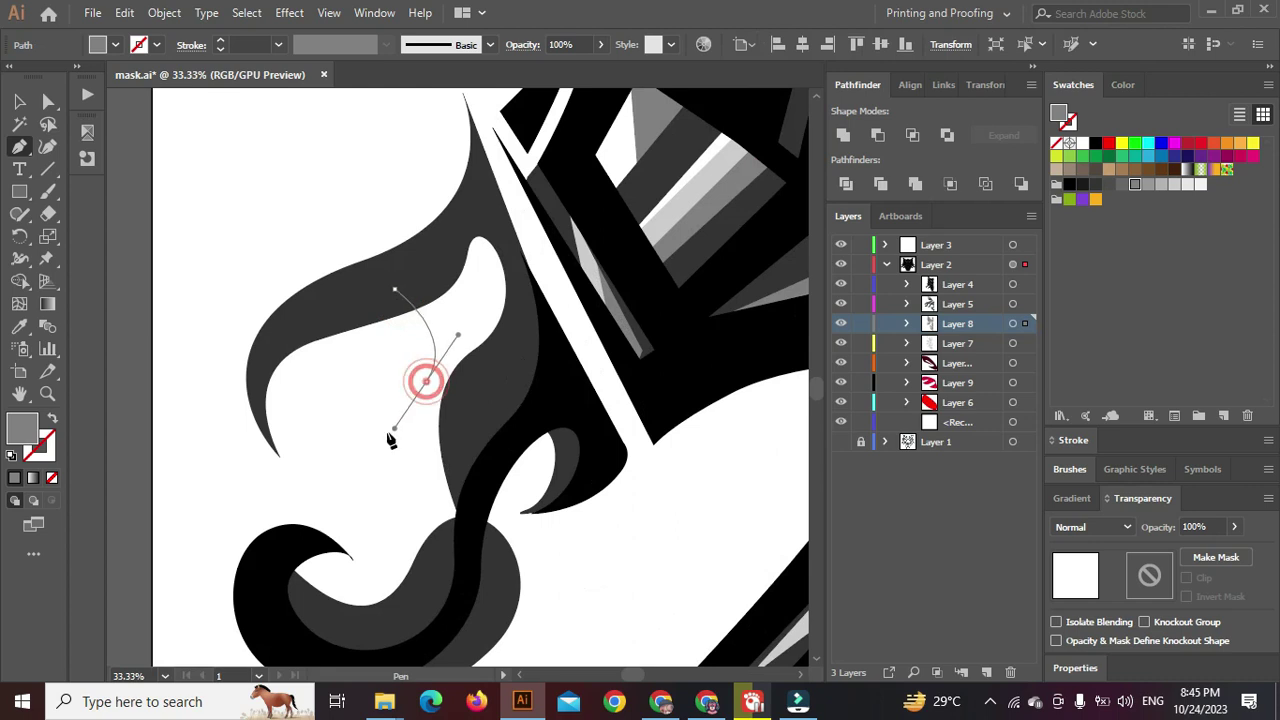
pyautogui.moveTo(388, 434); pyautogui.dragTo(390, 430)
pyautogui.moveTo(382, 513); pyautogui.dragTo(409, 561)
pyautogui.moveTo(388, 578); pyautogui.dragTo(322, 491)
pyautogui.moveTo(434, 561); pyautogui.dragTo(499, 550)
# Close the mid-grey shape around the hooked barb and back up to the upper strand, then deselect it
pyautogui.moveTo(560, 474); pyautogui.dragTo(554, 514)
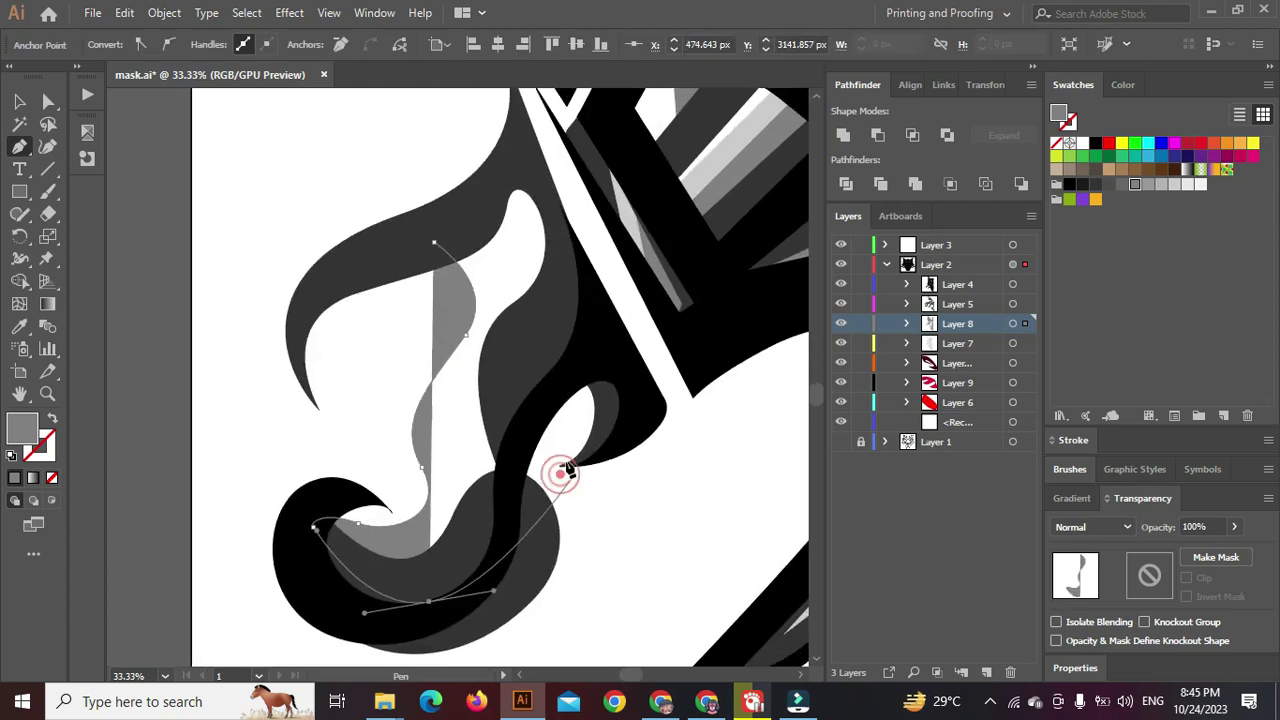
pyautogui.moveTo(538, 452); pyautogui.dragTo(522, 395)
pyautogui.moveTo(588, 463); pyautogui.dragTo(579, 499)
pyautogui.moveTo(618, 358); pyautogui.dragTo(594, 310)
pyautogui.moveTo(531, 271); pyautogui.dragTo(507, 285)
pyautogui.click(482, 204)
pyautogui.click(434, 241)
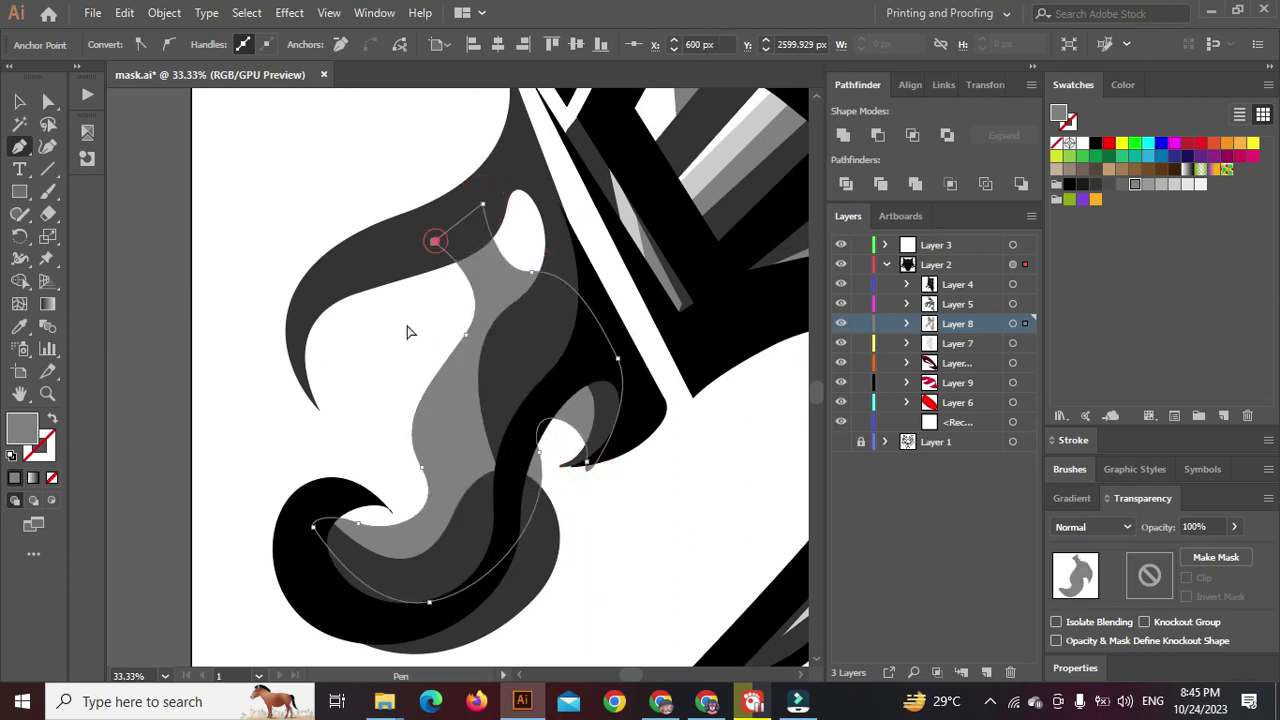
pyautogui.keyDown('ctrl'); pyautogui.click(408, 332); pyautogui.keyUp('ctrl')
# Add a curved mid-grey shading band on Layer 8 beneath the left whisker's upper strand
pyautogui.moveTo(392, 355); pyautogui.dragTo(335, 340)
pyautogui.moveTo(325, 425); pyautogui.dragTo(326, 421)
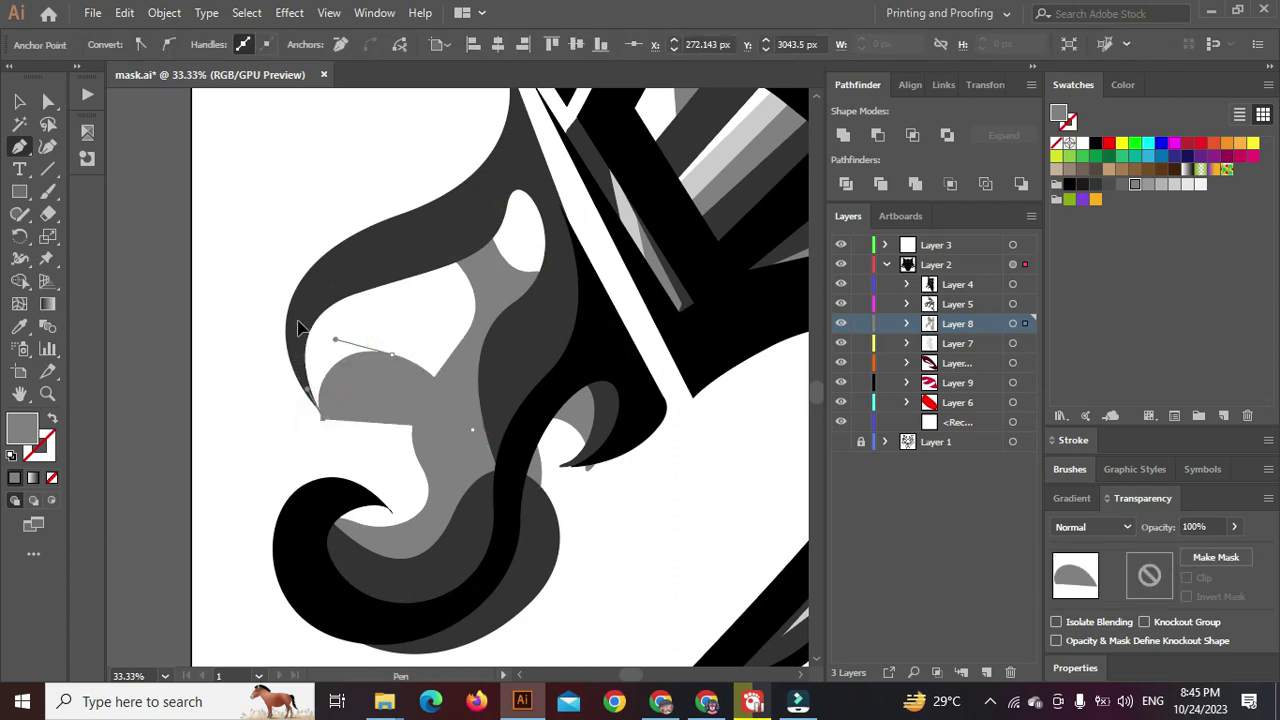
pyautogui.moveTo(298, 328); pyautogui.dragTo(305, 291)
pyautogui.moveTo(464, 372); pyautogui.dragTo(474, 442)
pyautogui.click(392, 355)
pyautogui.keyDown('ctrl'); pyautogui.click(375, 408); pyautogui.keyUp('ctrl')
pyautogui.scroll(-6, 400, 414)
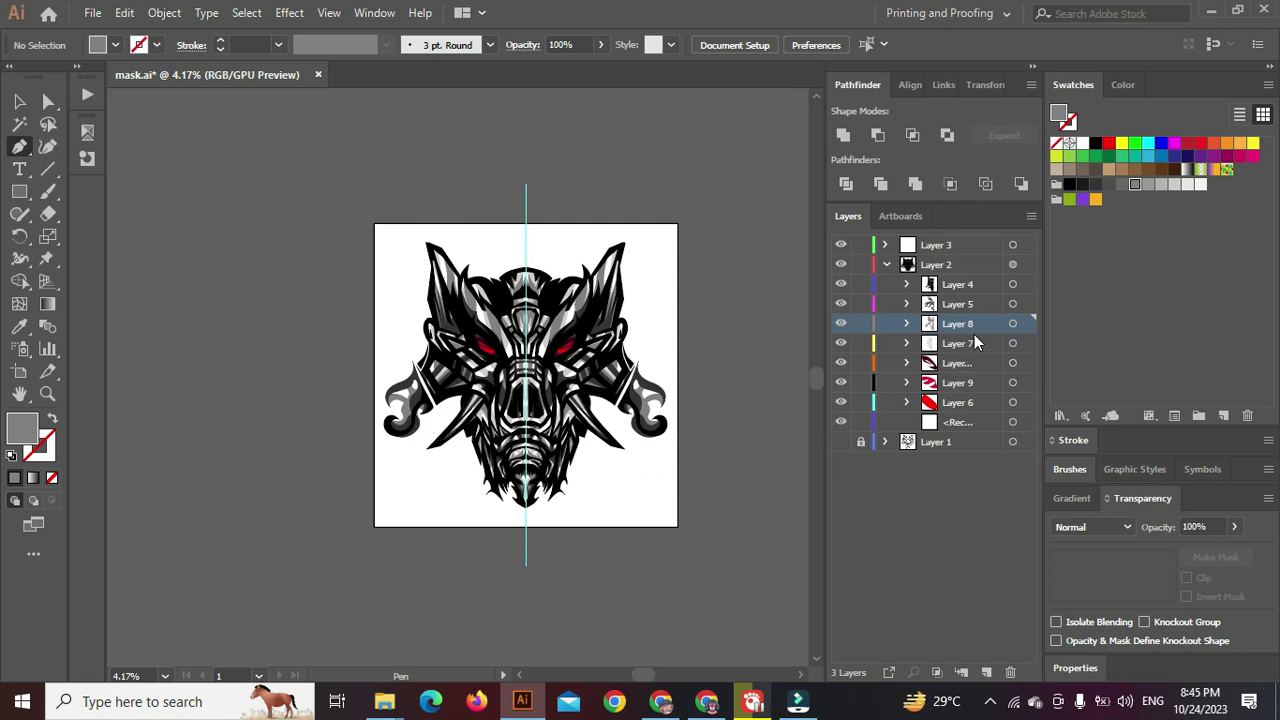
# Draw a light grey shading shape on Layer 7 spanning the whisker's inner hollow, curl and hooked barb
pyautogui.click(1015, 343)
pyautogui.scroll(6, 434, 480)
pyautogui.keyDown('ctrl'); pyautogui.click(429, 480); pyautogui.keyUp('ctrl')
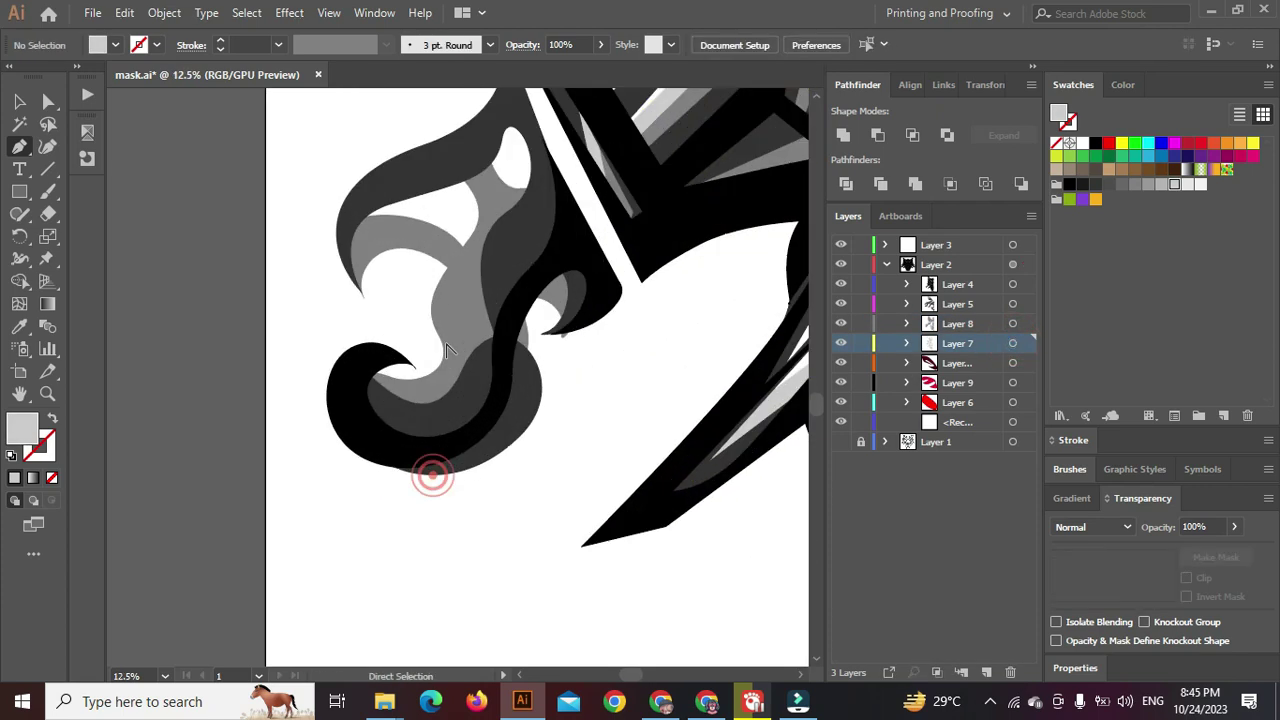
pyautogui.click(445, 399)
pyautogui.moveTo(390, 316); pyautogui.dragTo(320, 282)
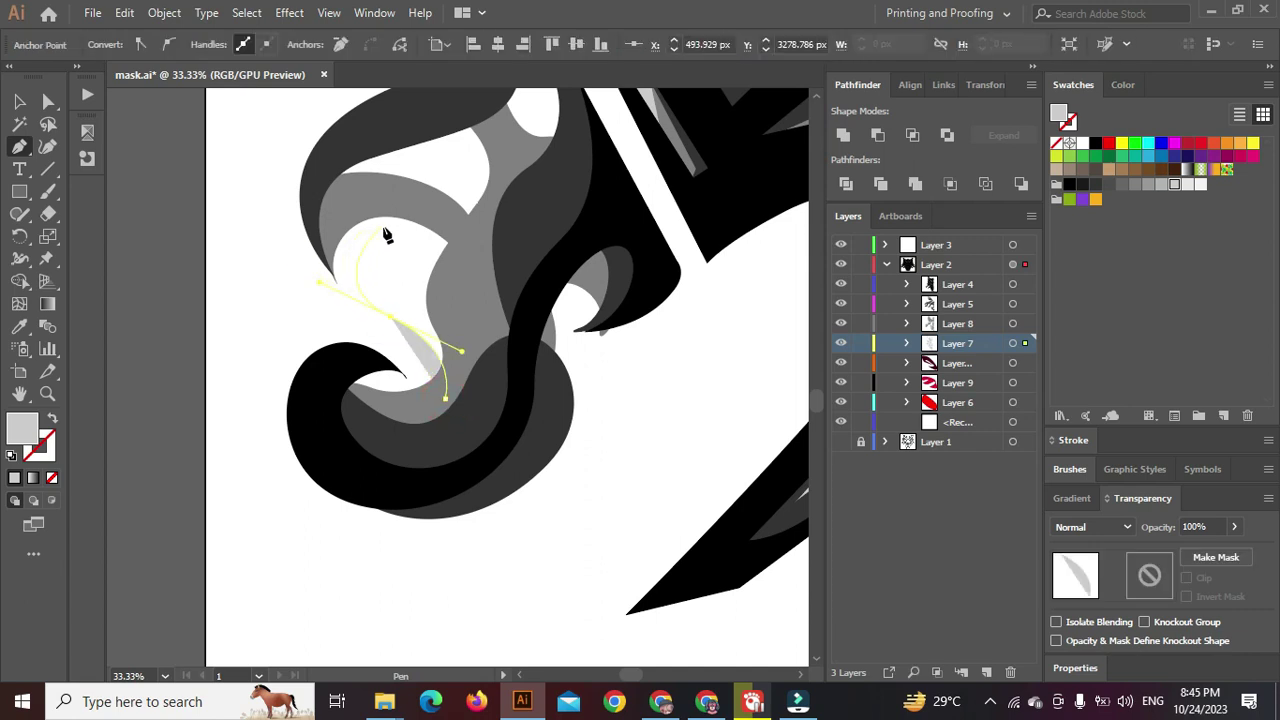
pyautogui.click(534, 300)
pyautogui.moveTo(585, 255); pyautogui.dragTo(514, 367)
pyautogui.moveTo(471, 429); pyautogui.dragTo(417, 450)
pyautogui.moveTo(336, 411); pyautogui.dragTo(423, 386)
pyautogui.click(445, 398)
pyautogui.keyDown('ctrl'); pyautogui.click(351, 306); pyautogui.keyUp('ctrl')
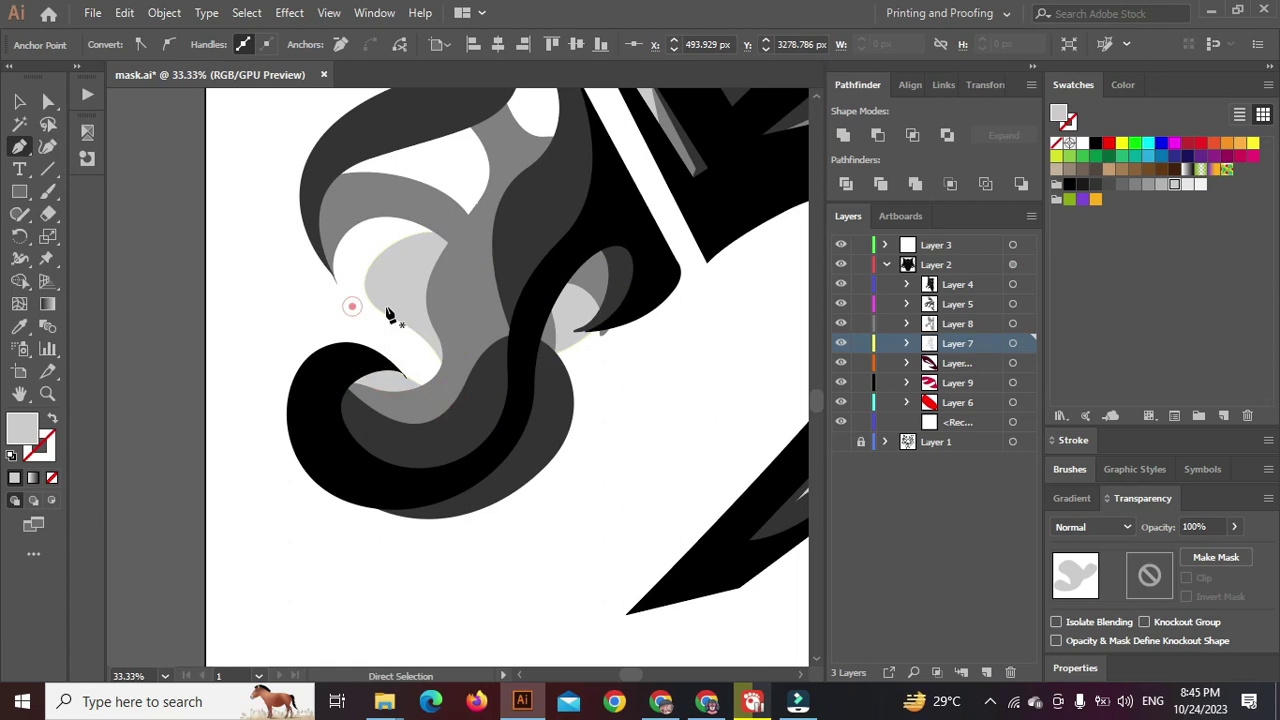
# Add a light grey shading shape on Layer 7 across the white gaps under the left whisker's upper strand
pyautogui.scroll(-2, 418, 312)
pyautogui.scroll(2, 423, 231)
pyautogui.click(466, 300)
pyautogui.moveTo(398, 228); pyautogui.dragTo(321, 221)
pyautogui.moveTo(483, 156); pyautogui.dragTo(535, 171)
pyautogui.moveTo(573, 237); pyautogui.dragTo(558, 292)
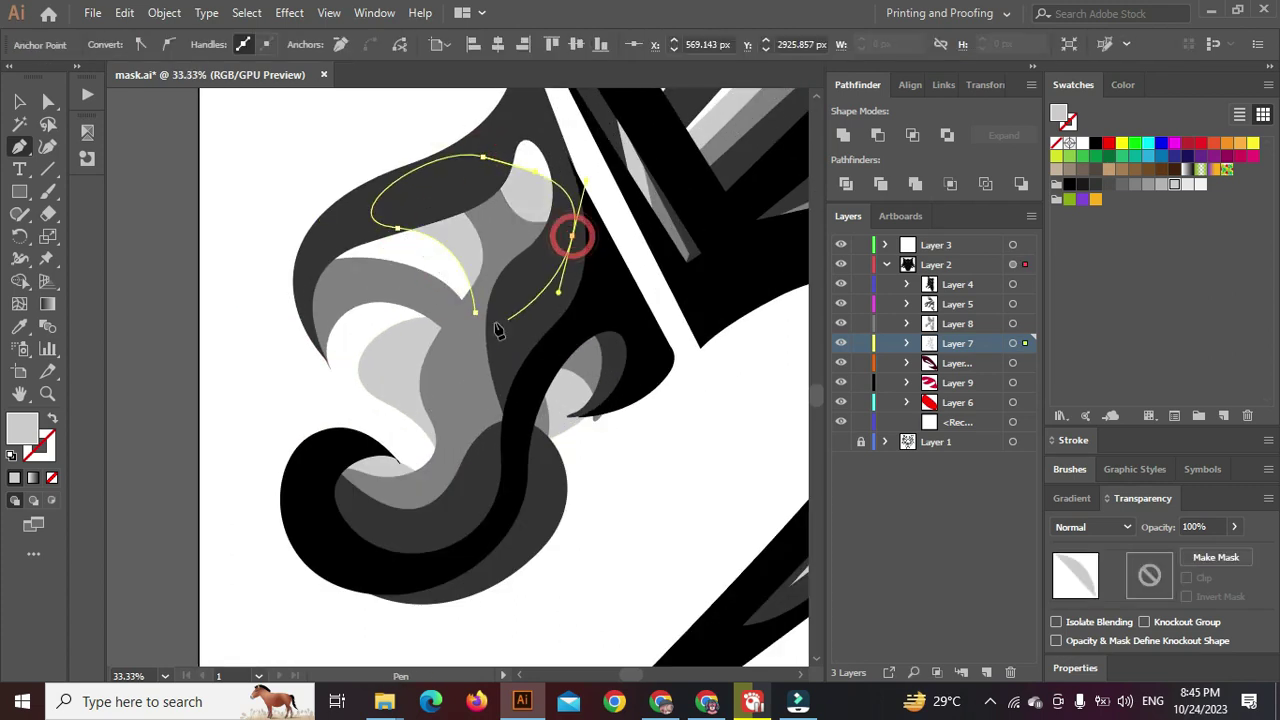
pyautogui.click(475, 312)
pyautogui.keyDown('alt'); pyautogui.scroll(-1, 476, 312); pyautogui.keyUp('alt')
pyautogui.keyDown('ctrl'); pyautogui.click(391, 209); pyautogui.keyUp('ctrl')
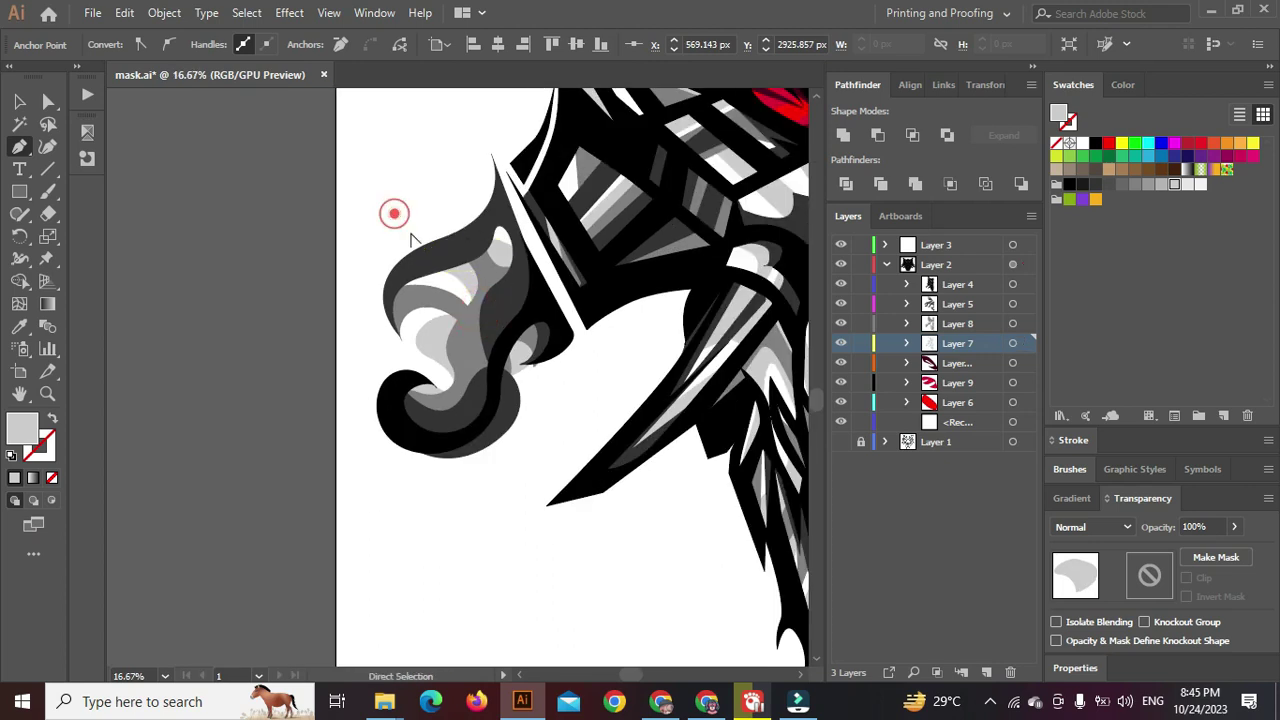
pyautogui.keyDown('alt'); pyautogui.scroll(-2, 471, 408); pyautogui.keyUp('alt')
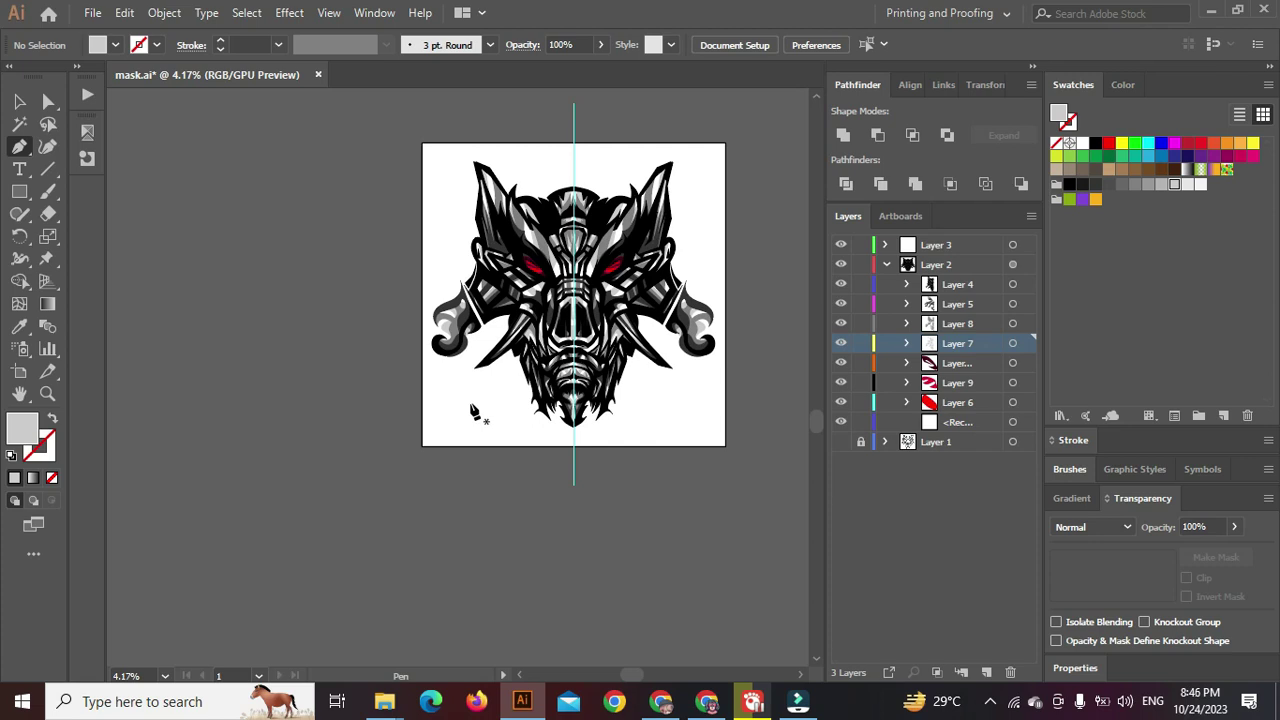
# Adjust the top anchor of the dark grey whisker shape where its tip meets the cheek, then deselect it
pyautogui.keyDown('alt'); pyautogui.scroll(3, 500, 339); pyautogui.keyUp('alt')
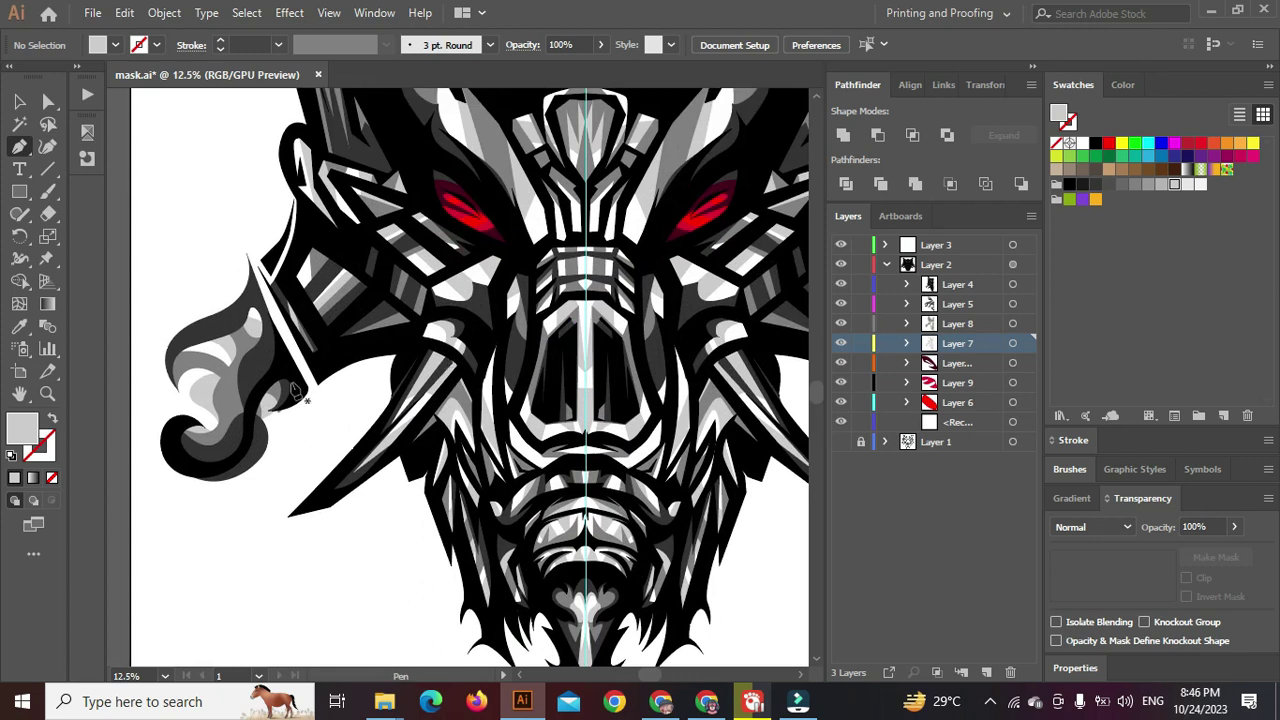
pyautogui.keyDown('alt'); pyautogui.scroll(2, 268, 284); pyautogui.keyUp('alt')
pyautogui.keyDown('ctrl'); pyautogui.click(236, 262); pyautogui.keyUp('ctrl')
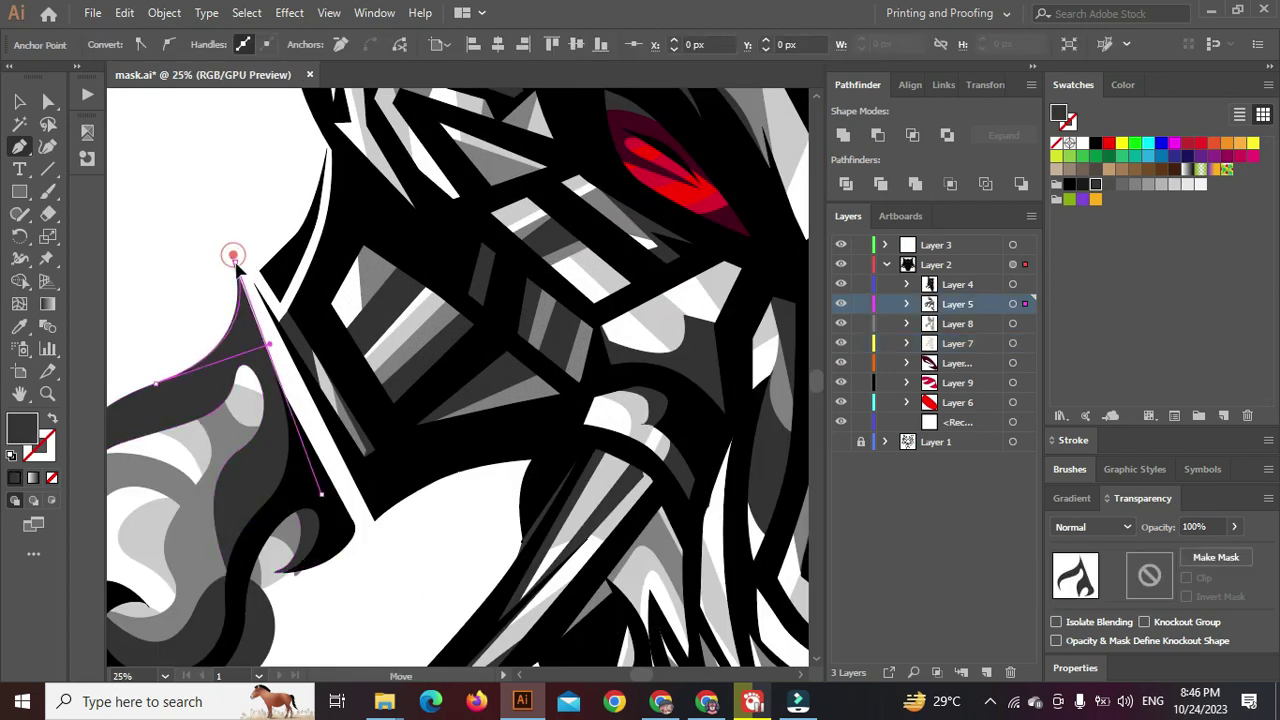
pyautogui.scroll(-4, 250, 268)
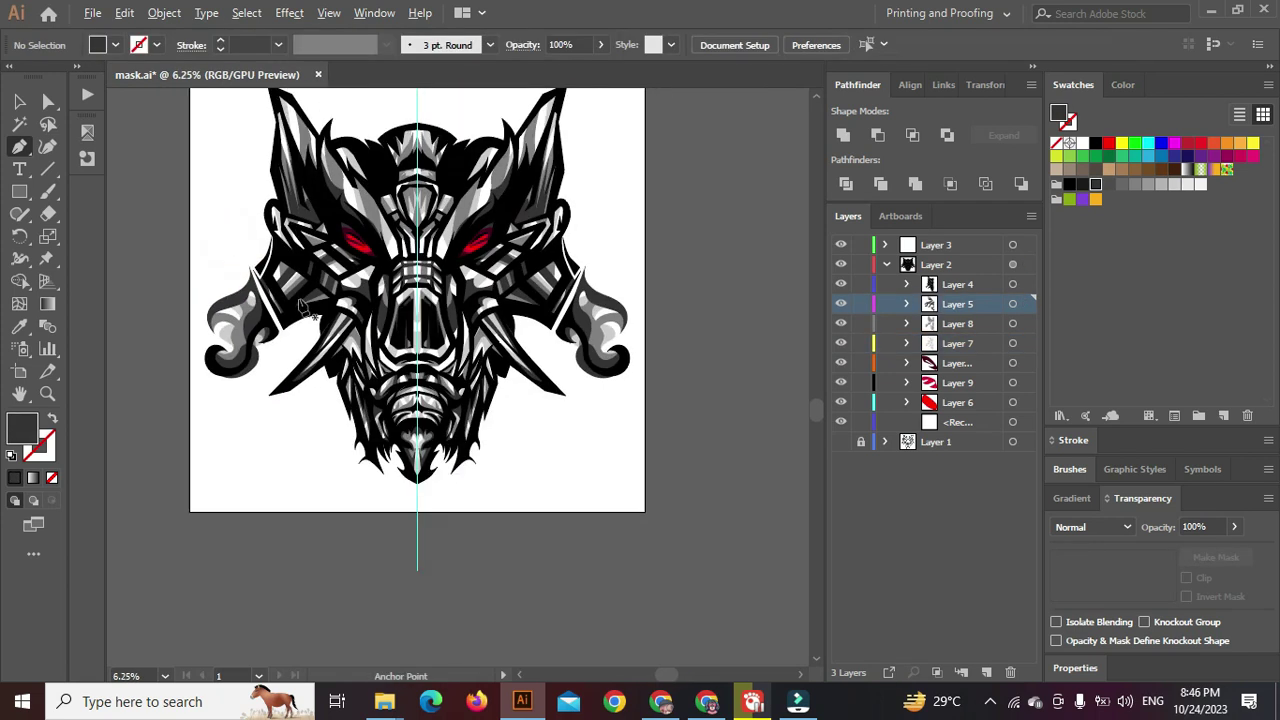
pyautogui.scroll(2, 301, 305)
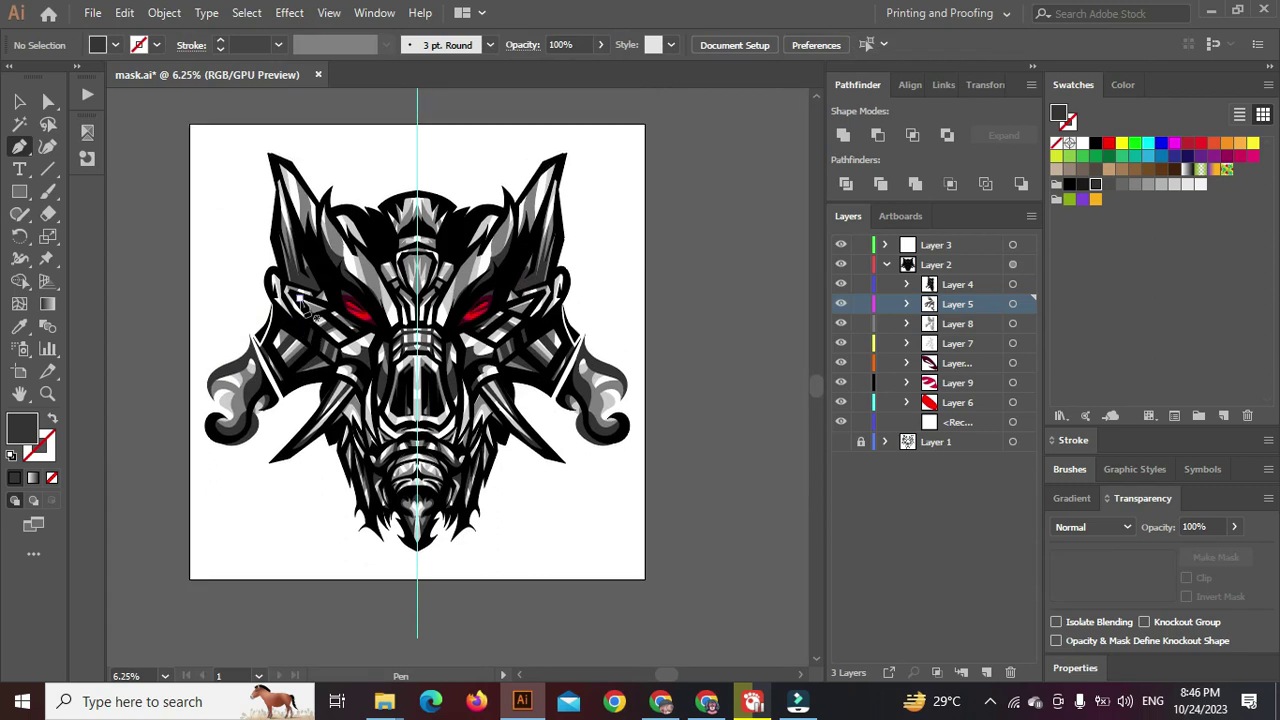
# Clean up the left ear's pointed tip by moving the black outline anchors so its edges join smoothly
pyautogui.scroll(7, 292, 212)
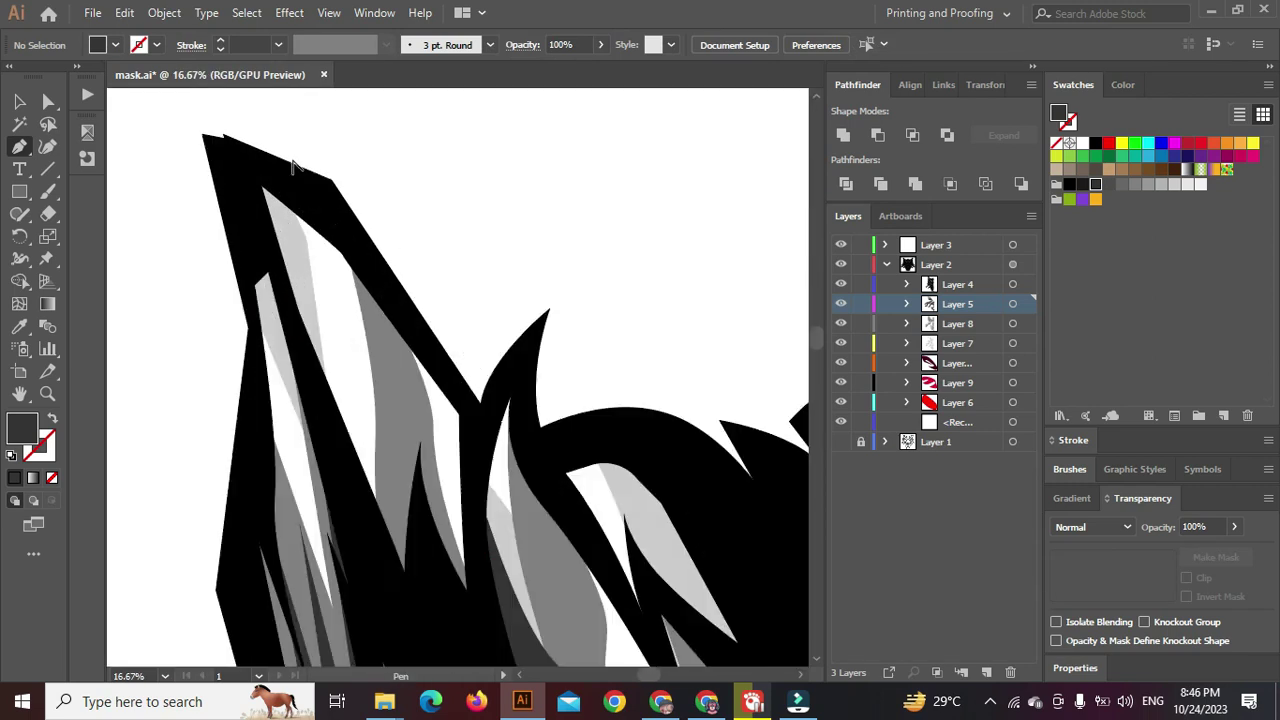
pyautogui.click(368, 205)
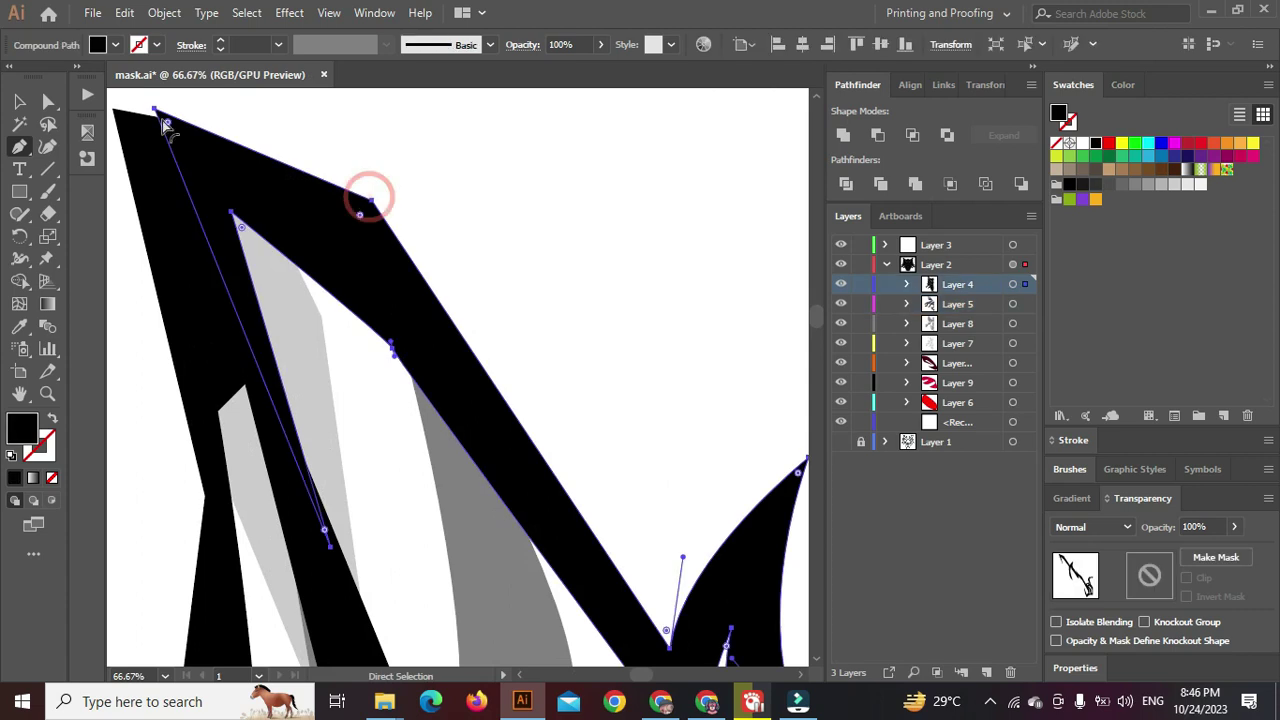
pyautogui.moveTo(126, 111)
pyautogui.mouseDown()
pyautogui.moveTo(167, 164)
pyautogui.moveTo(140, 120)
pyautogui.mouseUp()
pyautogui.moveTo(206, 172); pyautogui.dragTo(205, 168)
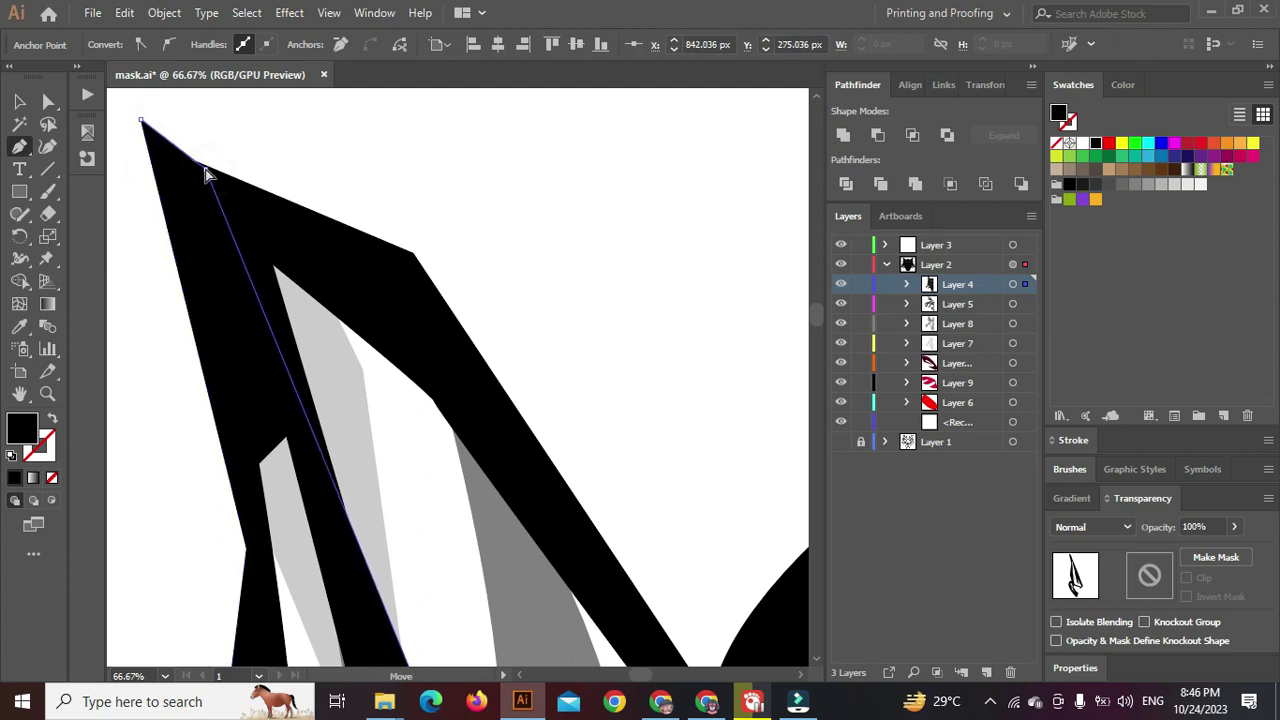
pyautogui.scroll(-8, 437, 306)
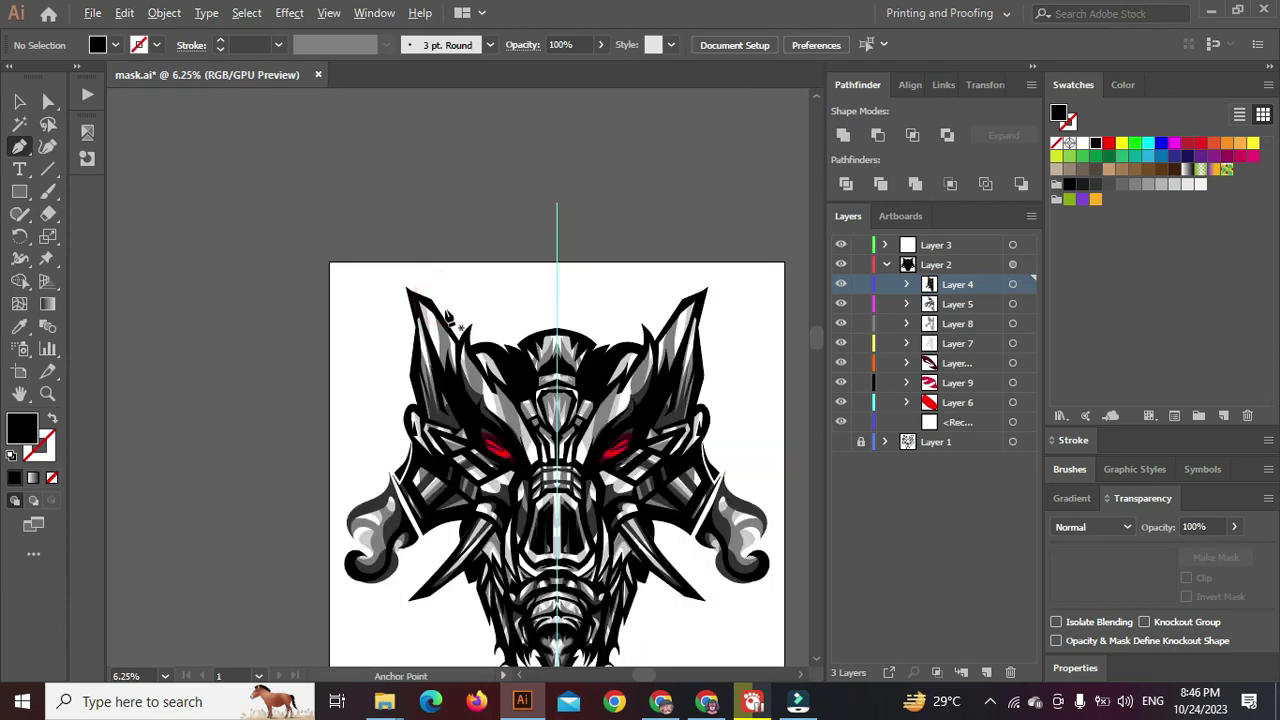
pyautogui.scroll(-2, 466, 344)
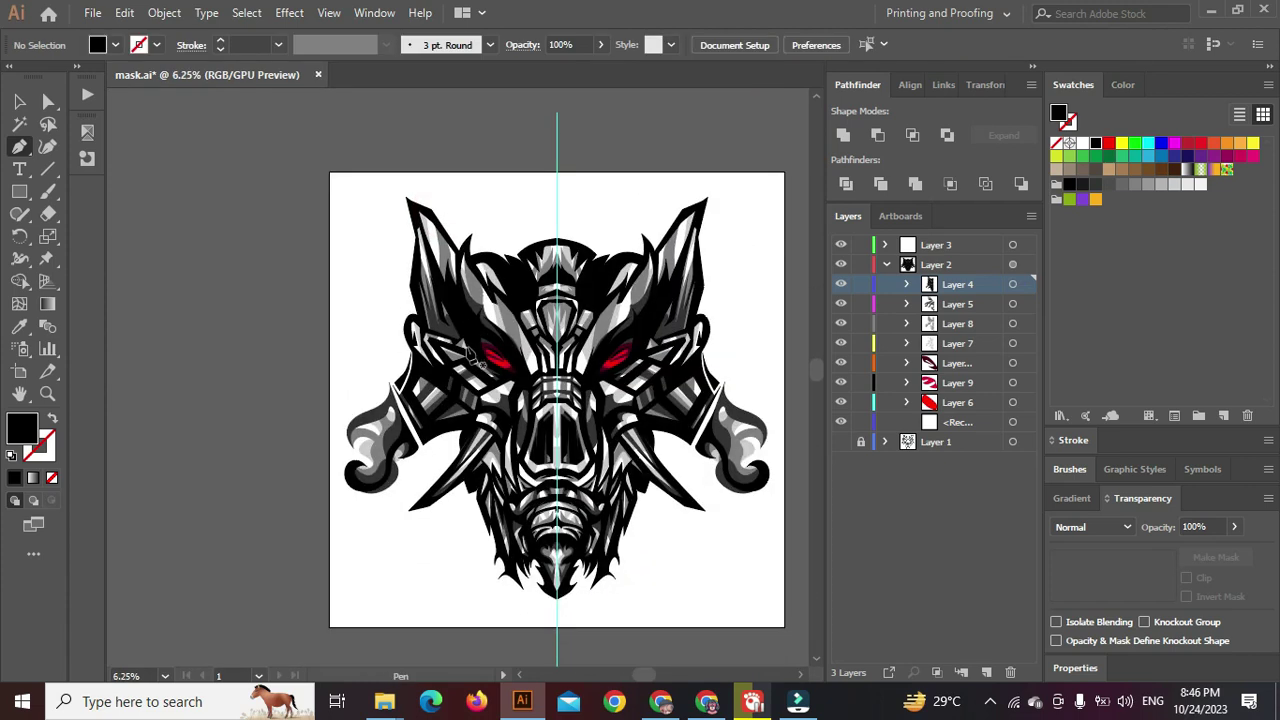
pyautogui.scroll(3, 416, 348)
pyautogui.scroll(-3, 414, 352)
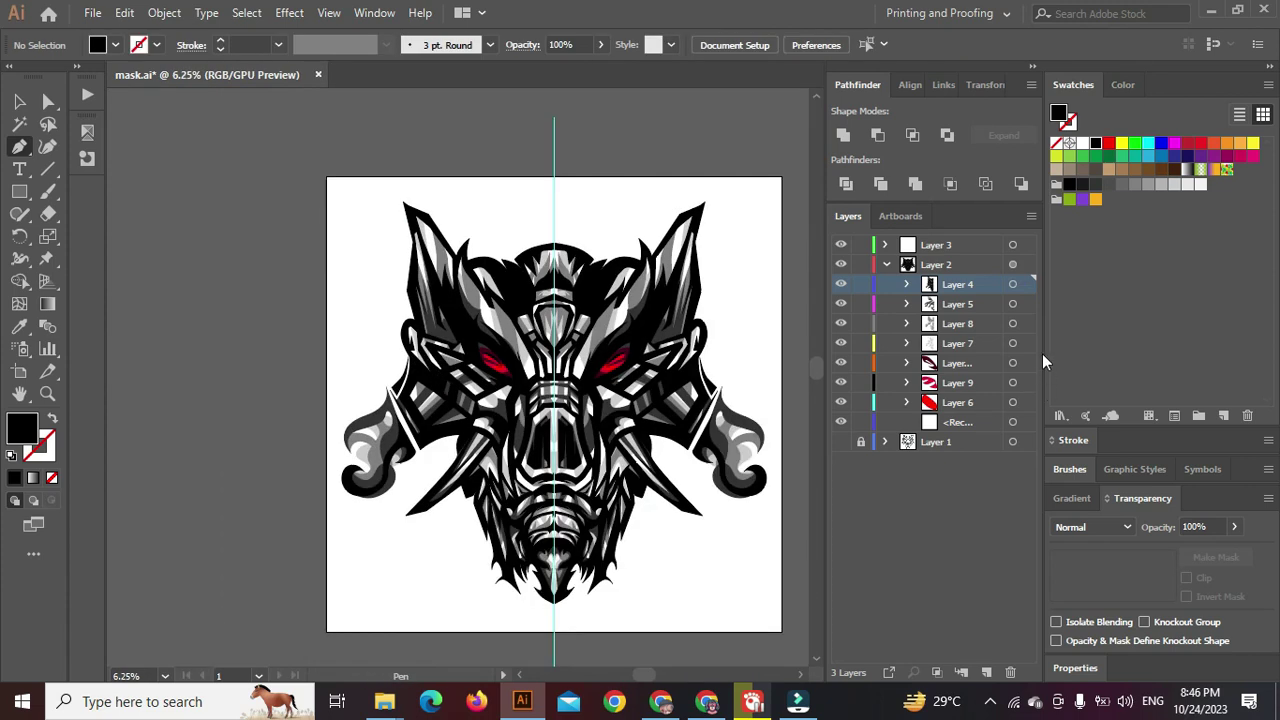
# Create a new layer inside Layer 2, place it directly below Layer 6, and set the fill to the lightest grey swatch
pyautogui.click(968, 349)
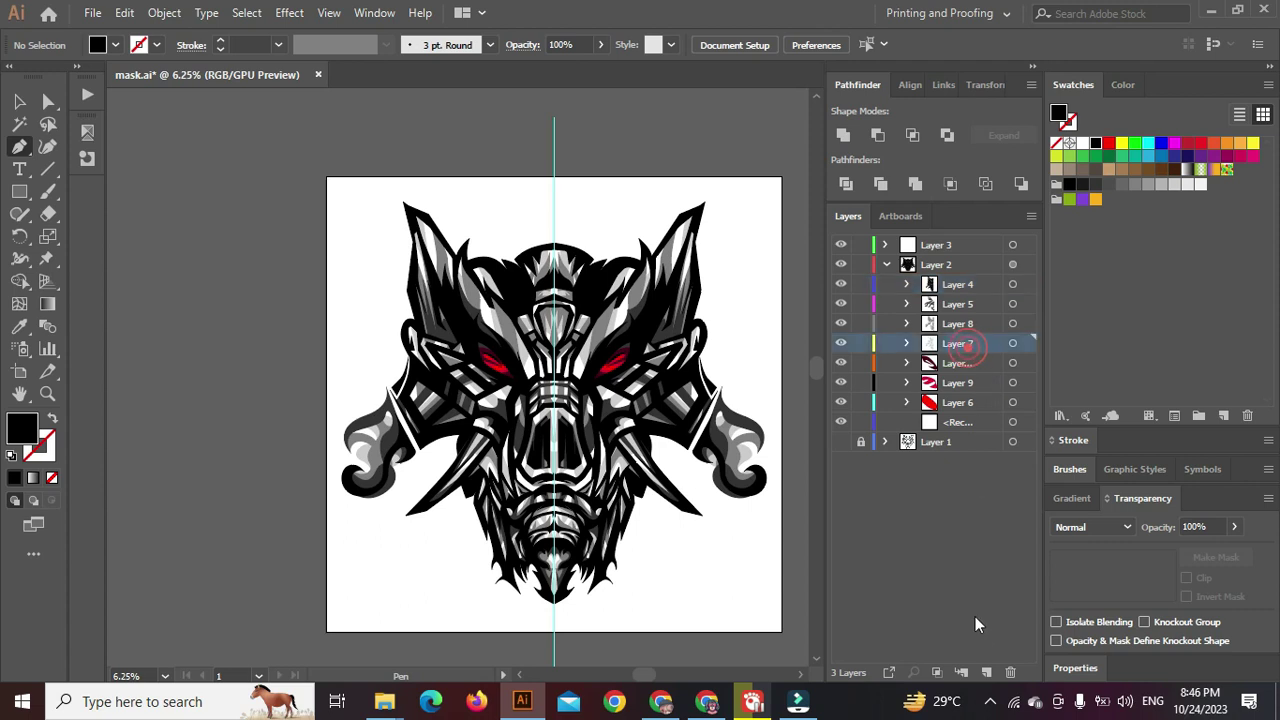
pyautogui.click(986, 672)
pyautogui.moveTo(957, 343); pyautogui.dragTo(962, 433)
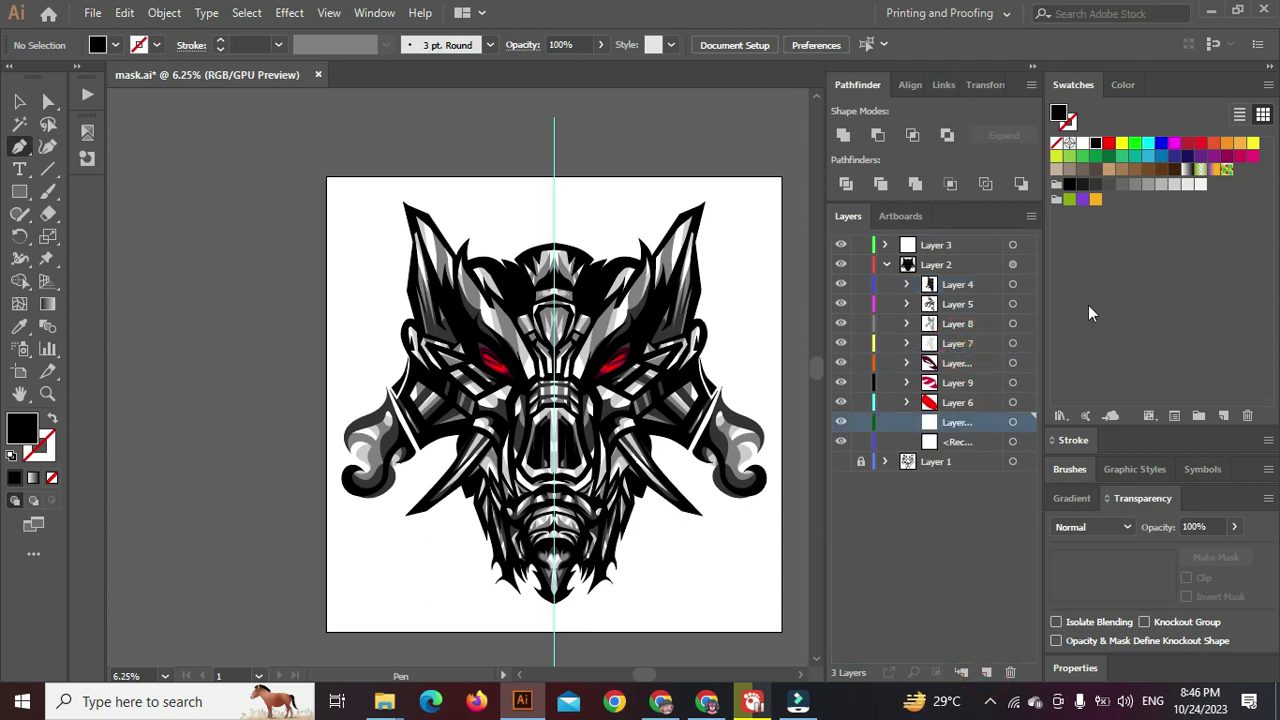
pyautogui.click(1199, 186)
# Start the light grey base shape at the chin tip on the centre guide and trace it over the left half of the head's crest
pyautogui.scroll(4, 556, 600)
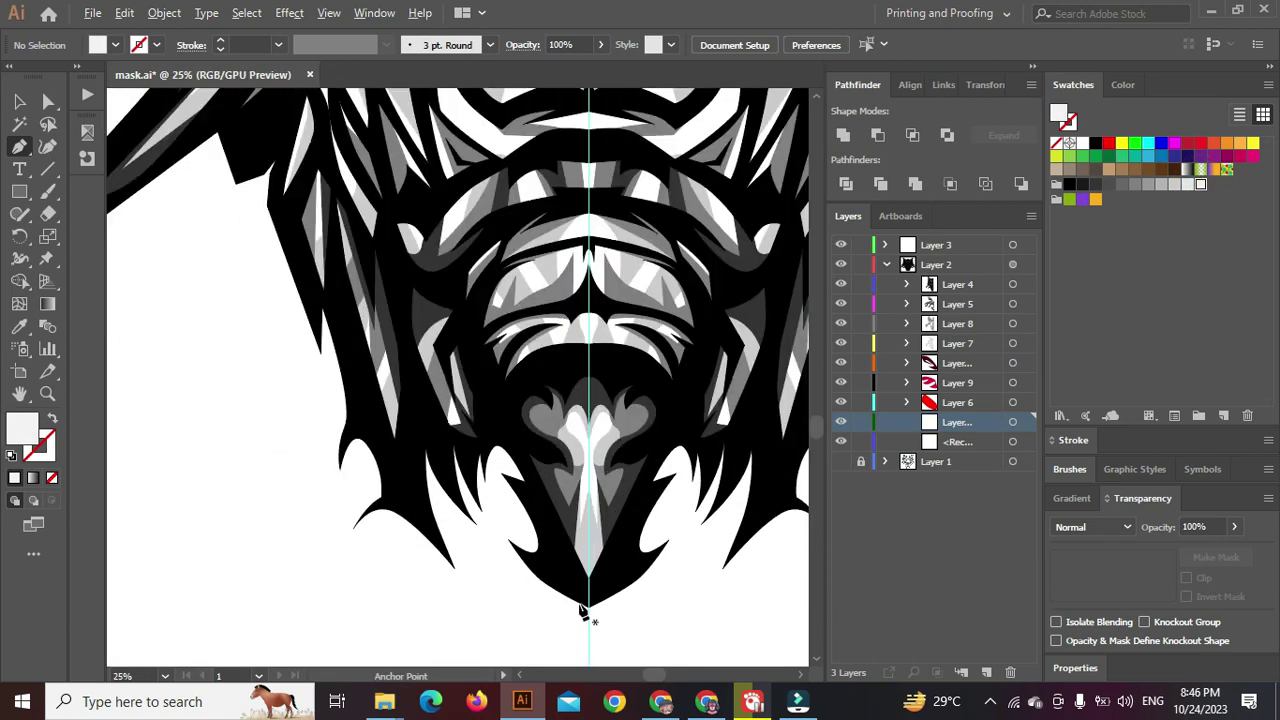
pyautogui.scroll(1, 584, 612)
pyautogui.scroll(3, 592, 614)
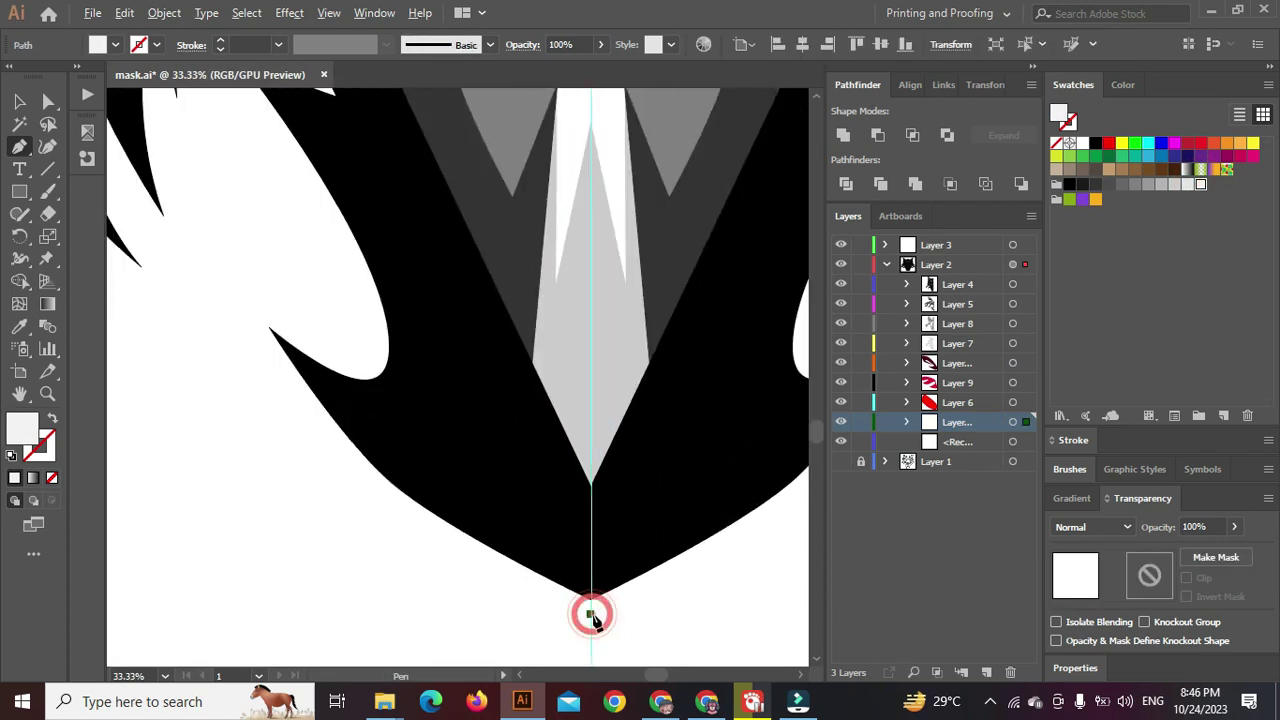
pyautogui.scroll(2, 587, 612)
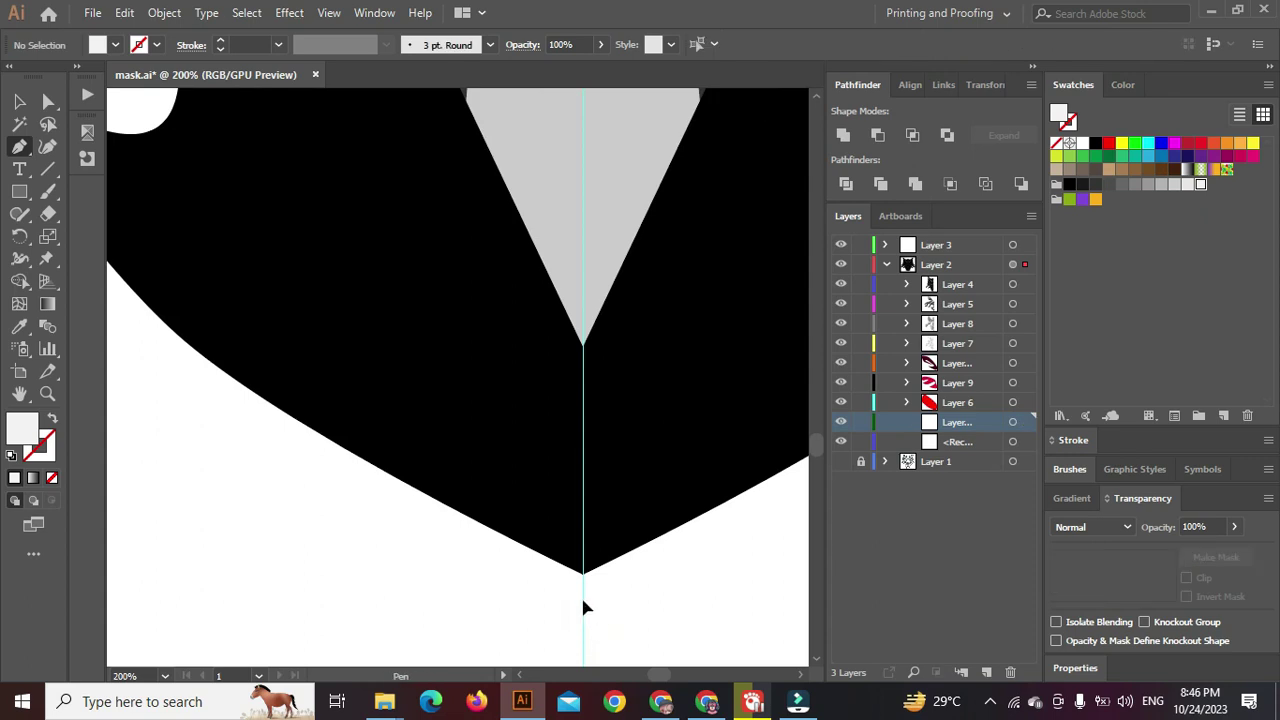
pyautogui.click(585, 607)
pyautogui.scroll(-12, 582, 600)
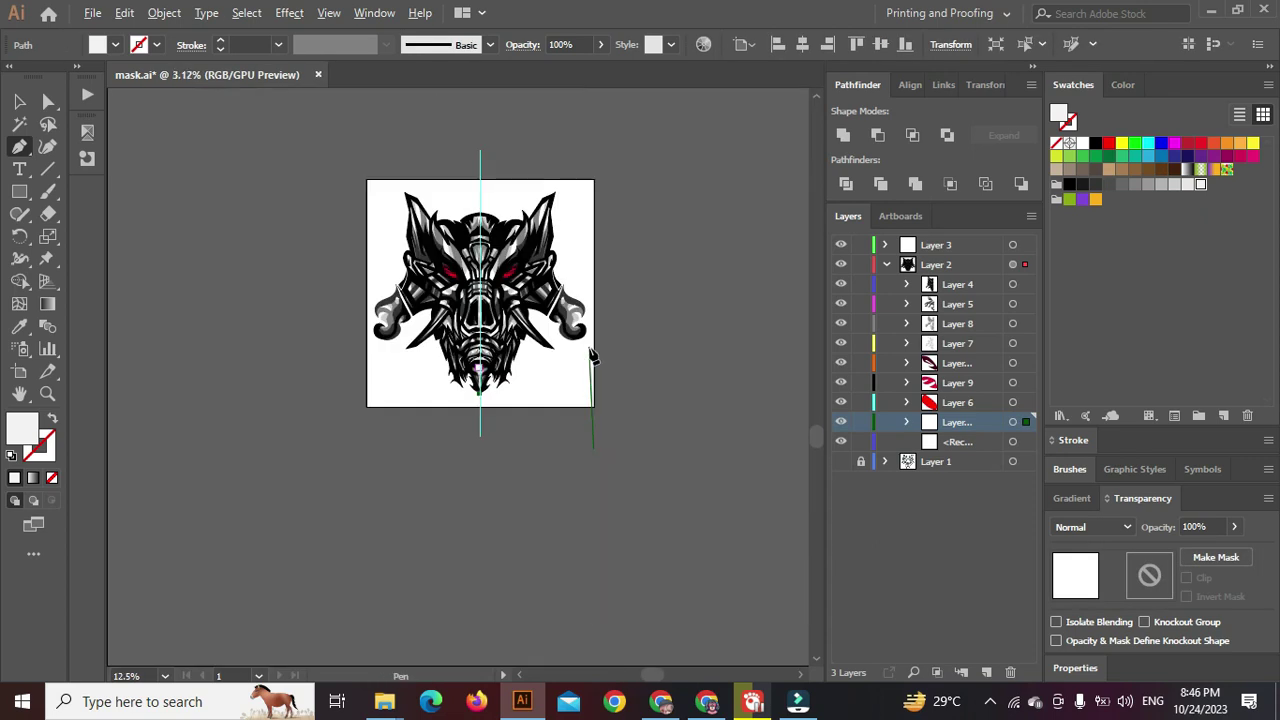
pyautogui.scroll(6, 475, 200)
pyautogui.click(518, 236)
pyautogui.moveTo(397, 278); pyautogui.dragTo(375, 312)
pyautogui.click(375, 374)
# Extend the base shape from the crest along the left brow tufts and up to the left ear's pointed tip, inside the black outline
pyautogui.click(243, 297)
pyautogui.click(168, 313)
pyautogui.moveTo(145, 272); pyautogui.dragTo(319, 353)
pyautogui.click(330, 331)
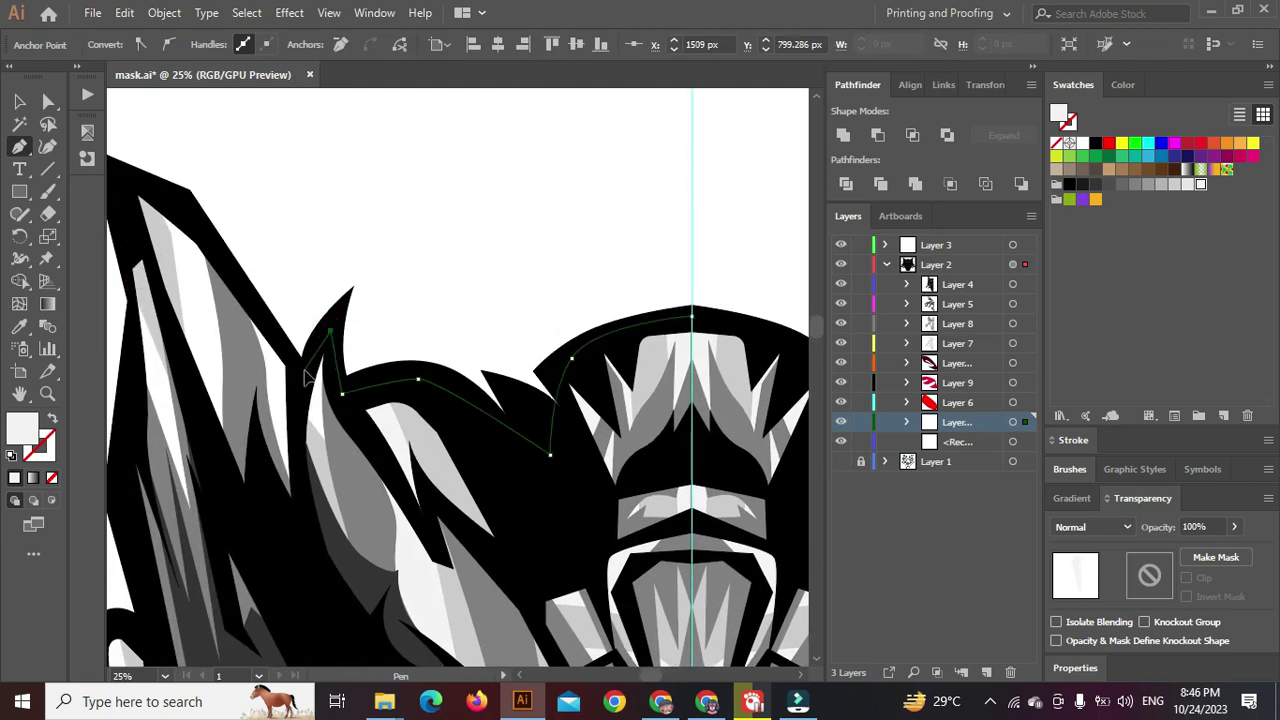
pyautogui.click(304, 370)
pyautogui.scroll(-1, 304, 370)
pyautogui.moveTo(209, 260); pyautogui.dragTo(312, 295)
pyautogui.click(320, 288)
pyautogui.click(275, 280)
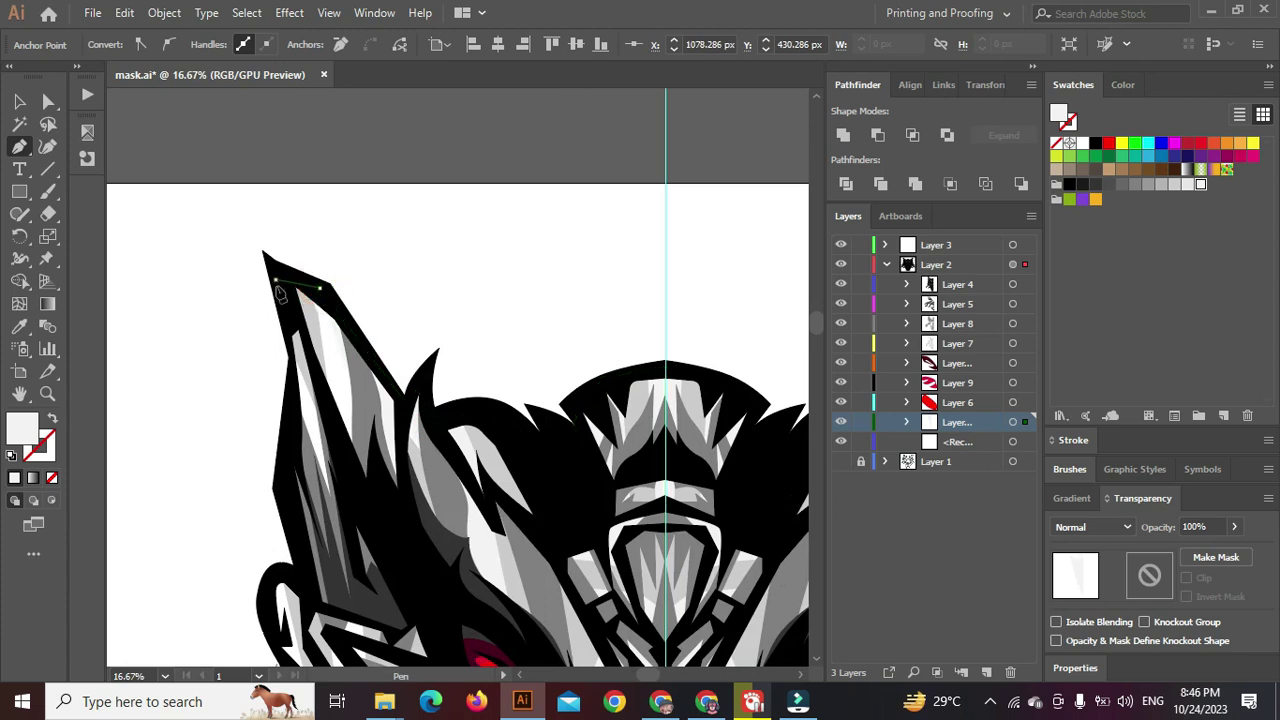
# Trace the base shape down the left ear's outer edge and around the cheek to the root of the left whisker
pyautogui.moveTo(291, 393); pyautogui.dragTo(284, 438)
pyautogui.moveTo(282, 482); pyautogui.dragTo(284, 345)
pyautogui.click(306, 436)
pyautogui.moveTo(268, 448); pyautogui.dragTo(264, 462)
pyautogui.scroll(-2, 269, 449)
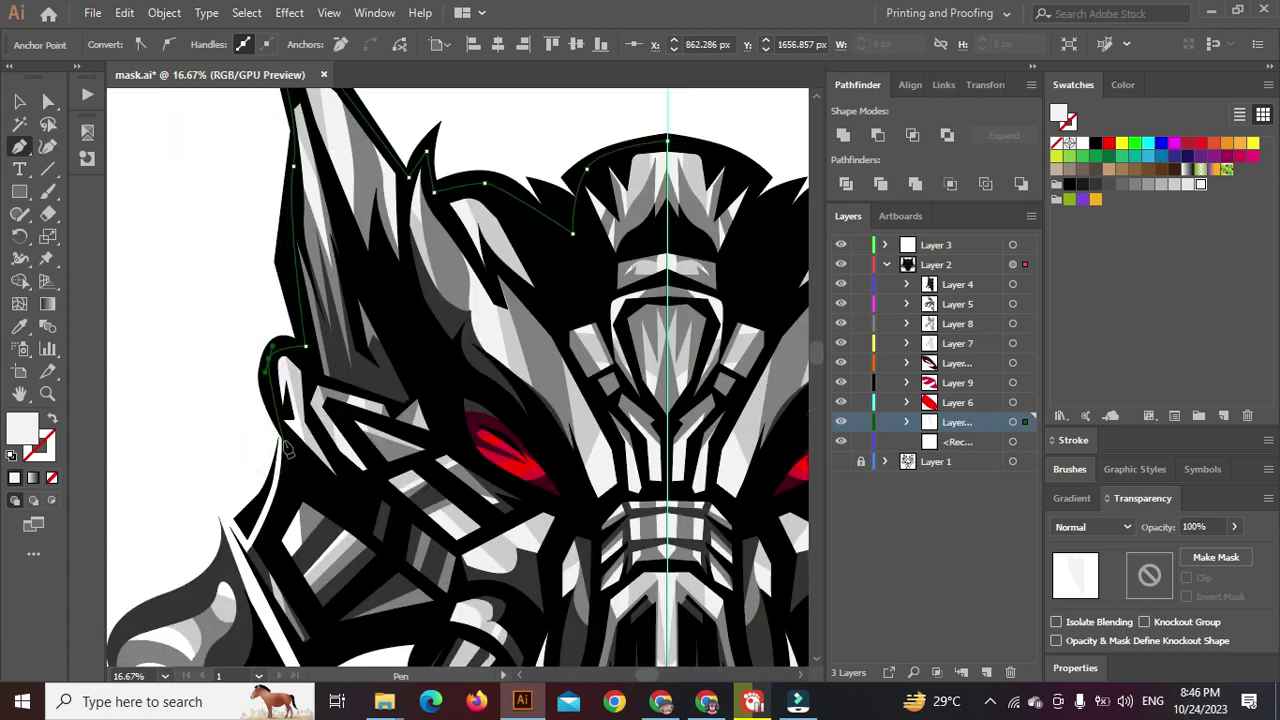
pyautogui.scroll(2, 285, 448)
pyautogui.click(278, 456)
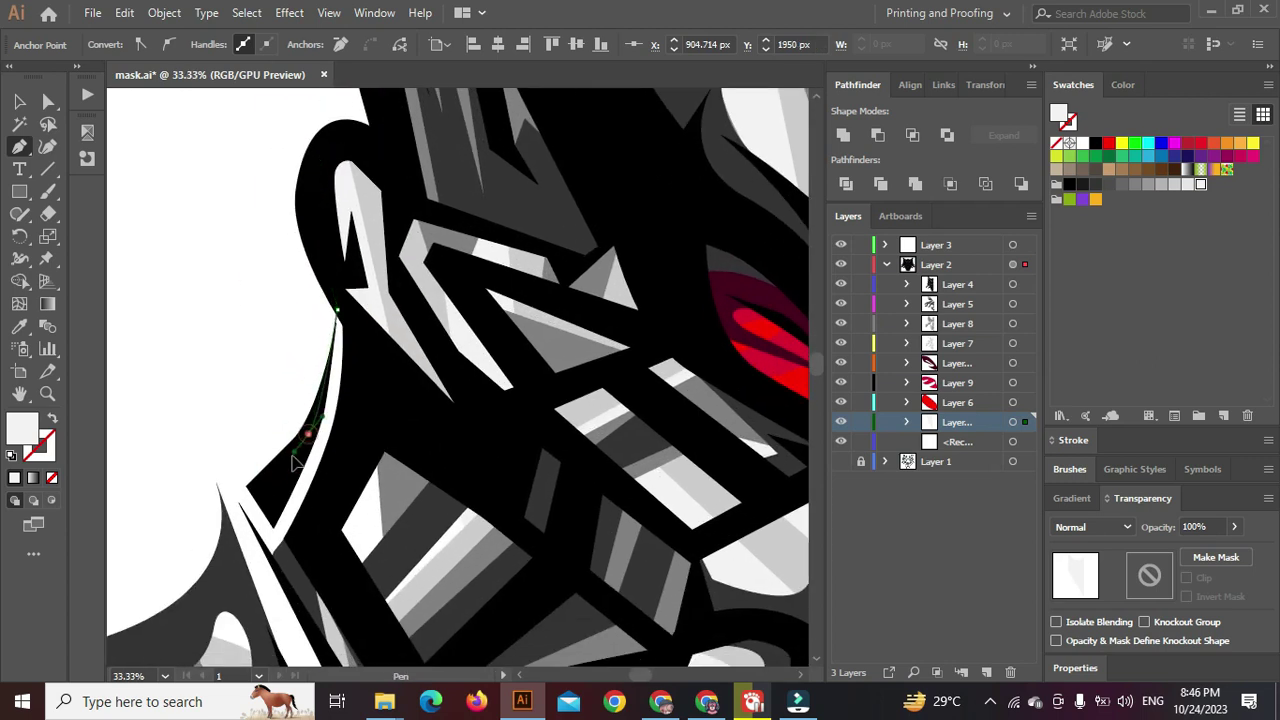
pyautogui.click(246, 486)
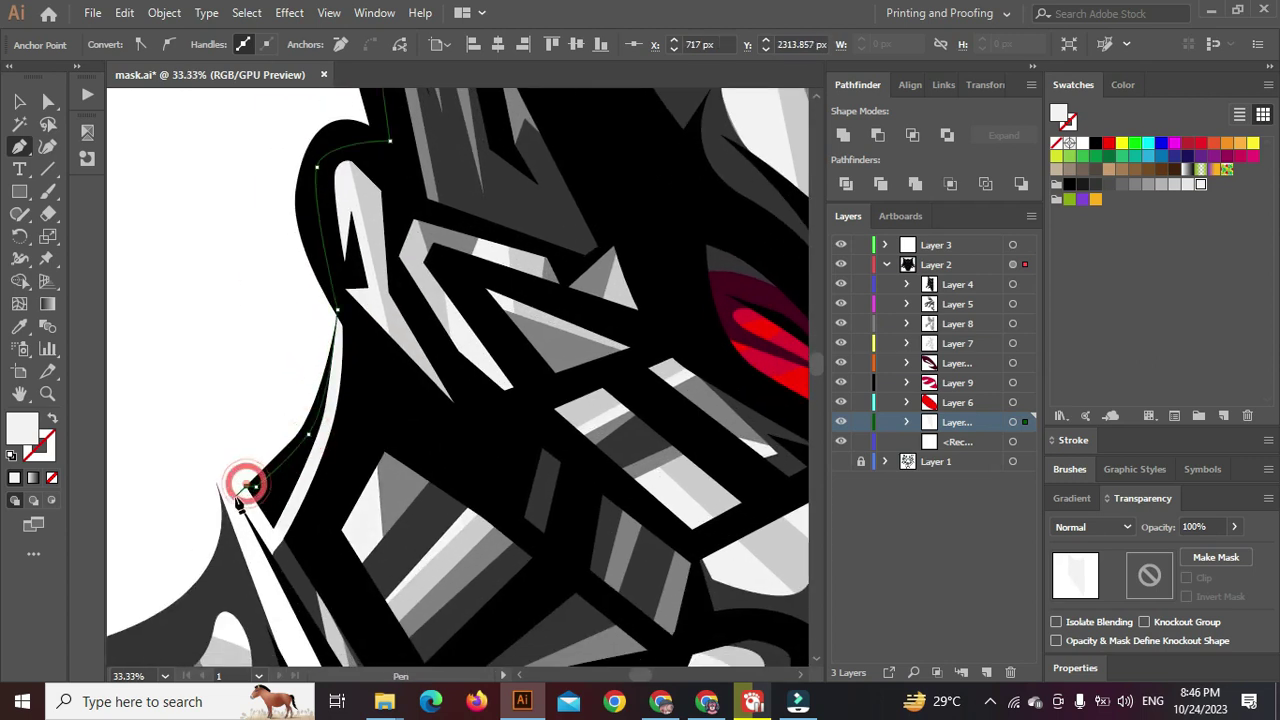
pyautogui.scroll(-3, 247, 487)
pyautogui.click(272, 530)
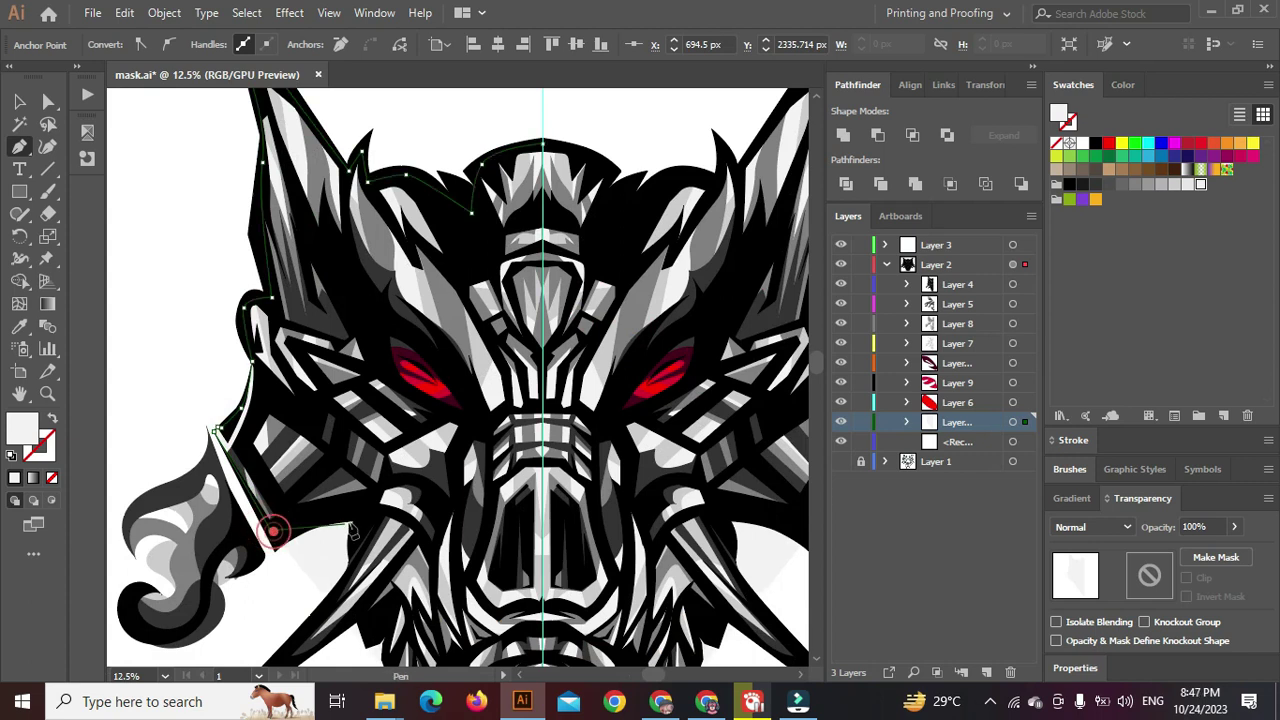
# Carry the base shape outline around the left tusk, down to its point and back to the jaw
pyautogui.scroll(2, 355, 520)
pyautogui.click(400, 458)
pyautogui.click(357, 534)
pyautogui.hotkey('ctrl', 'z')
pyautogui.moveTo(346, 551); pyautogui.dragTo(380, 497)
pyautogui.click(323, 567)
pyautogui.click(339, 569)
pyautogui.click(426, 507)
pyautogui.click(441, 532)
# Trace the base shape down the left side of the jaw and across the beard spikes toward the chin
pyautogui.moveTo(456, 535); pyautogui.dragTo(389, 275)
pyautogui.scroll(1, 428, 414)
pyautogui.click(389, 276)
pyautogui.click(401, 367)
pyautogui.click(448, 429)
pyautogui.moveTo(478, 519); pyautogui.dragTo(405, 364)
pyautogui.click(443, 447)
pyautogui.moveTo(462, 411); pyautogui.dragTo(598, 517)
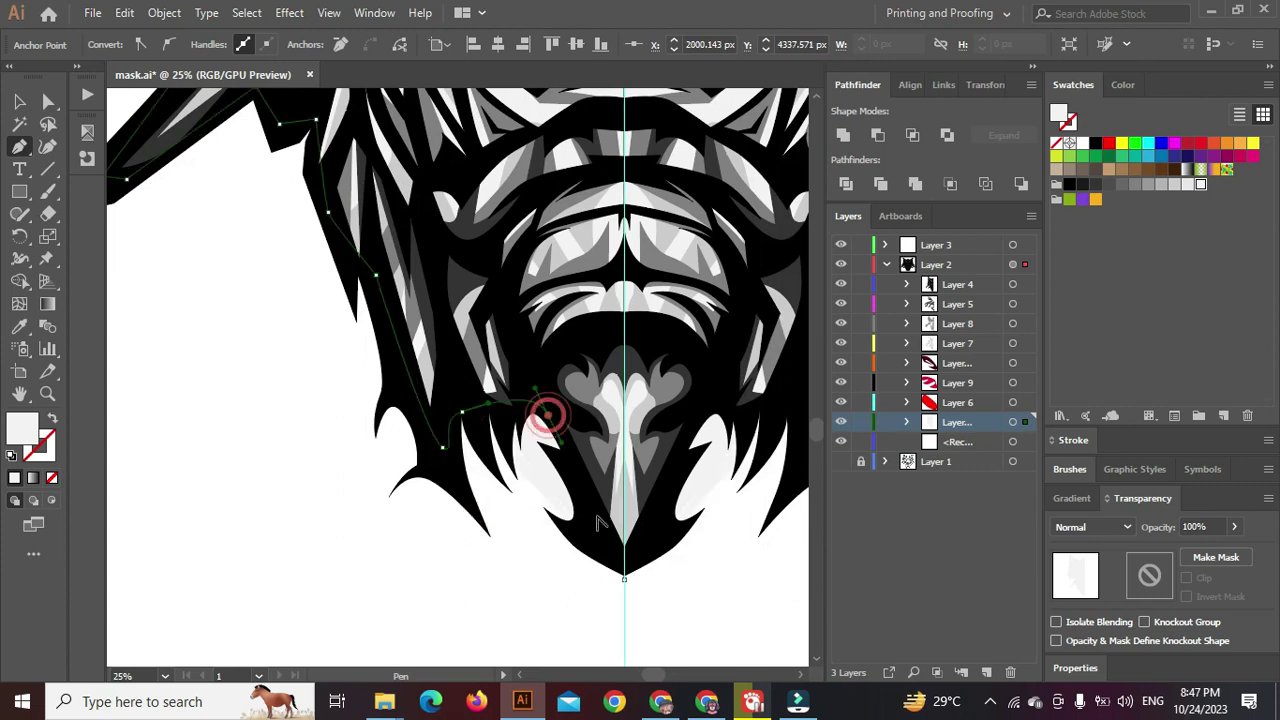
# Run the base shape outline down the left side of the chin and close it at the starting anchor on the centre guide
pyautogui.scroll(2, 598, 520)
pyautogui.click(606, 557)
pyautogui.scroll(2, 638, 605)
pyautogui.scroll(-1, 664, 624)
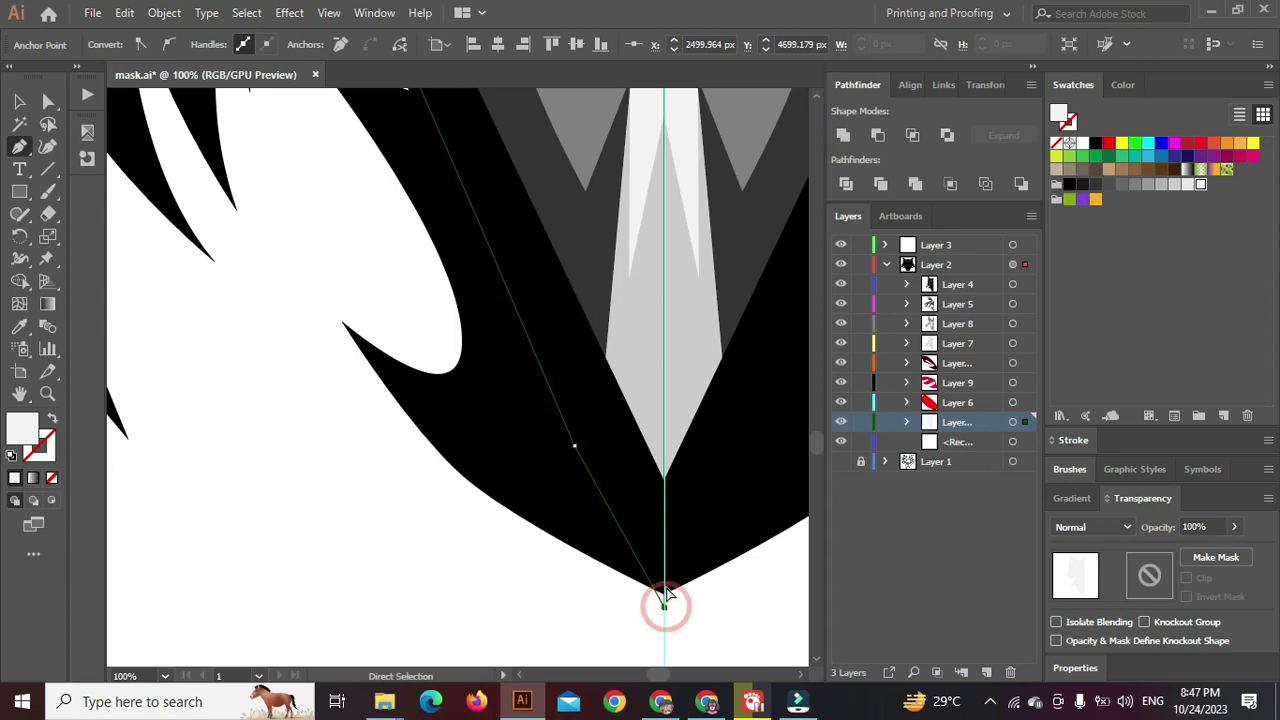
# Move the base shape's bottom anchor onto the centre guide just inside the black chin tip, then deselect the shape
pyautogui.scroll(1, 666, 608)
pyautogui.click(664, 592)
pyautogui.moveTo(671, 590); pyautogui.dragTo(663, 605)
pyautogui.click(662, 600)
pyautogui.scroll(2, 668, 596)
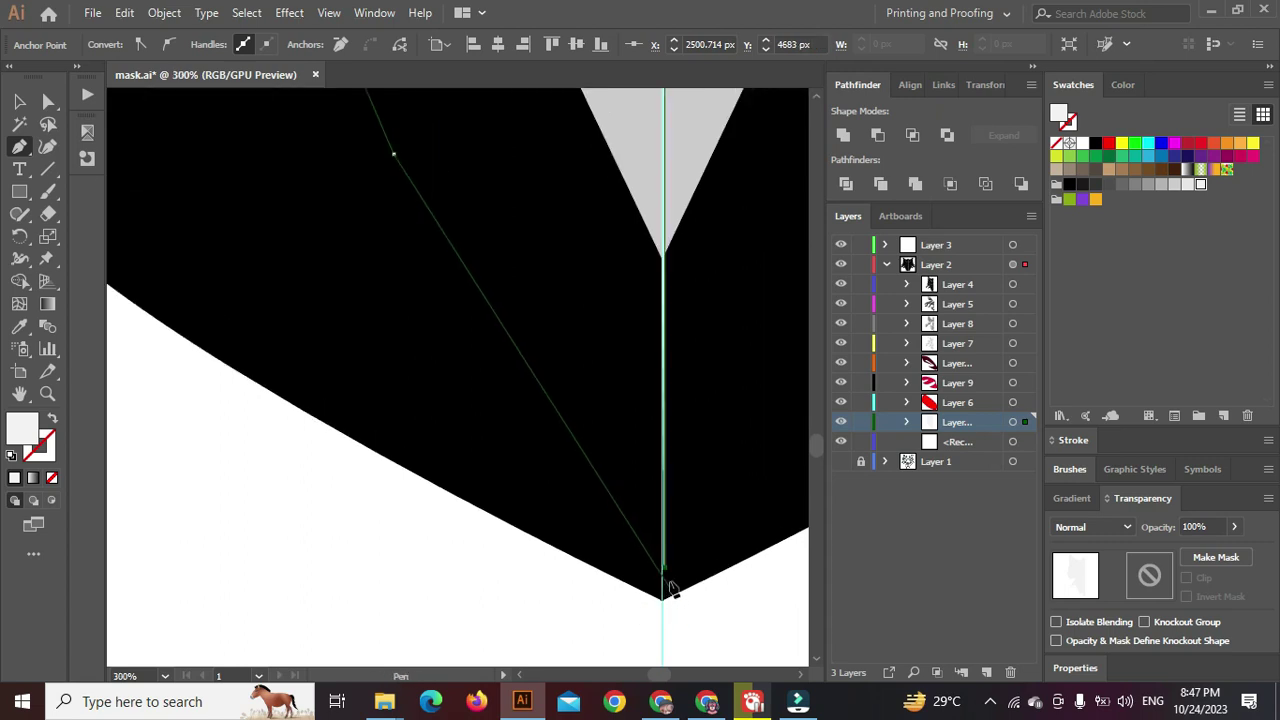
pyautogui.scroll(1, 670, 590)
pyautogui.scroll(4, 665, 582)
pyautogui.press('ctrl')
pyautogui.moveTo(649, 523); pyautogui.dragTo(632, 330)
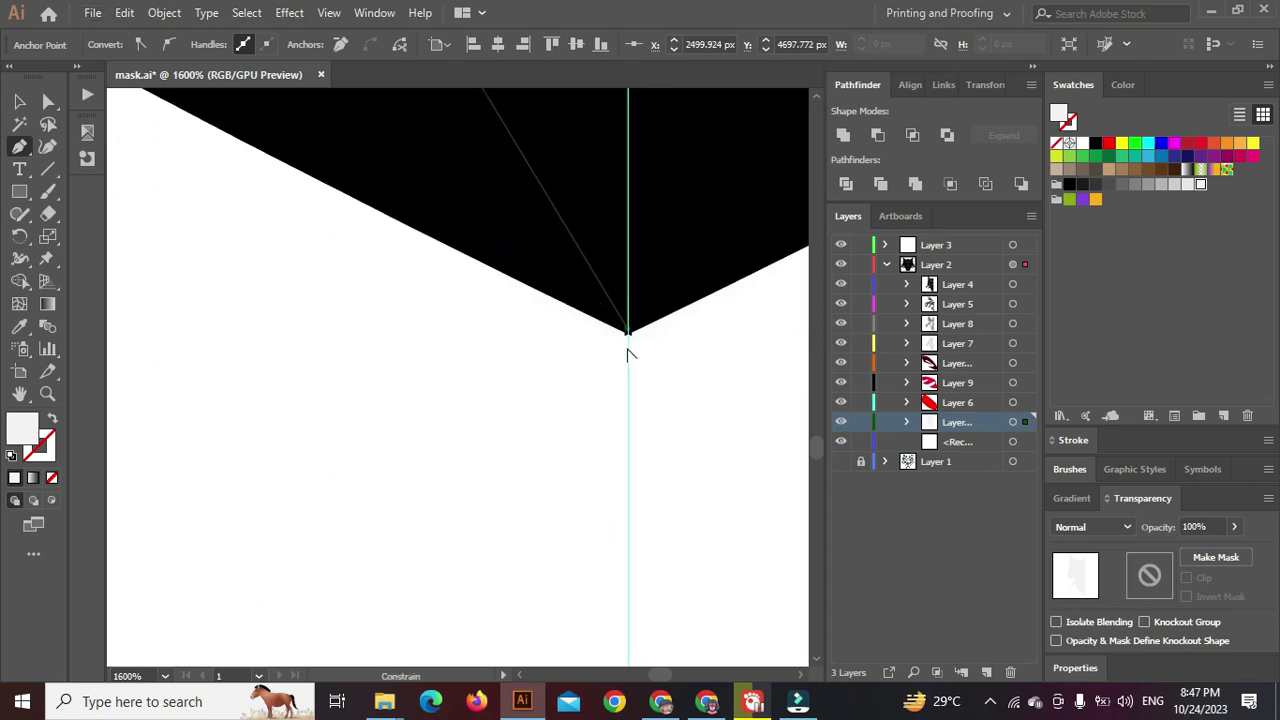
pyautogui.keyDown('ctrl'); pyautogui.click(660, 397); pyautogui.keyUp('ctrl')
# Select the new base shape through its layer to check its outline against the whole mask, then deselect it
pyautogui.scroll(-10, 660, 397)
pyautogui.scroll(-3, 660, 397)
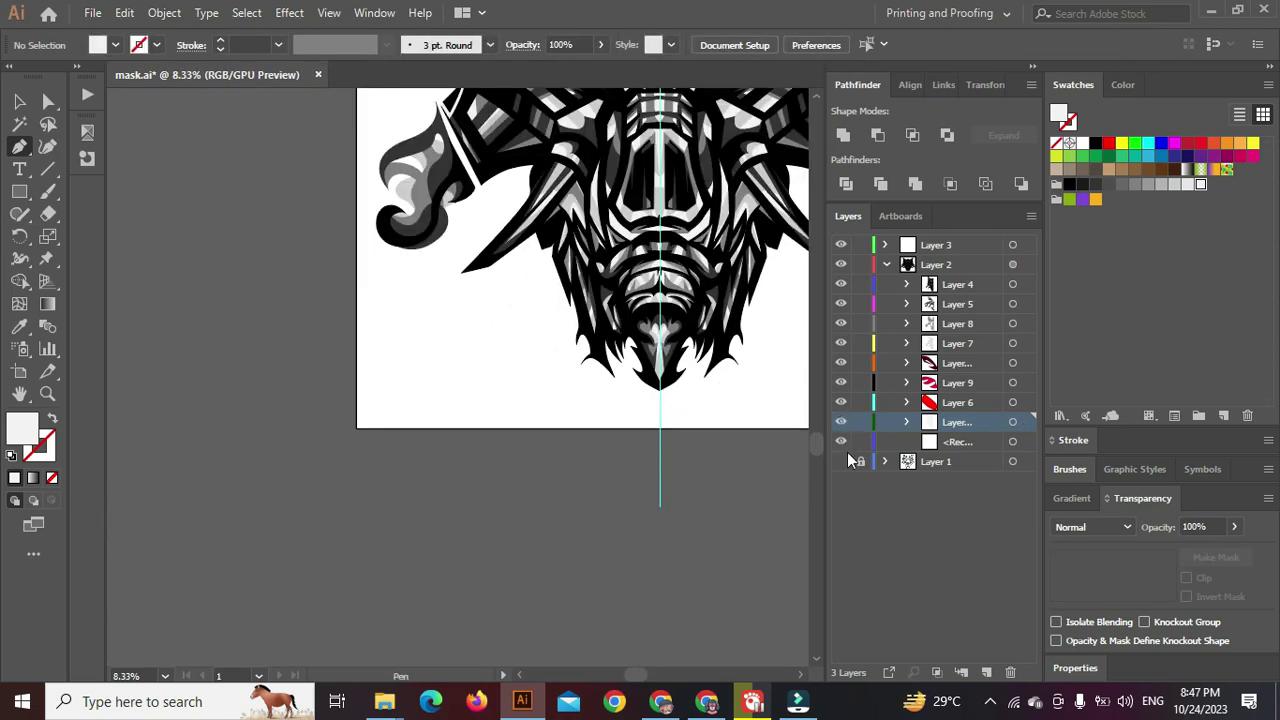
pyautogui.click(1025, 422)
pyautogui.scroll(-2, 423, 371)
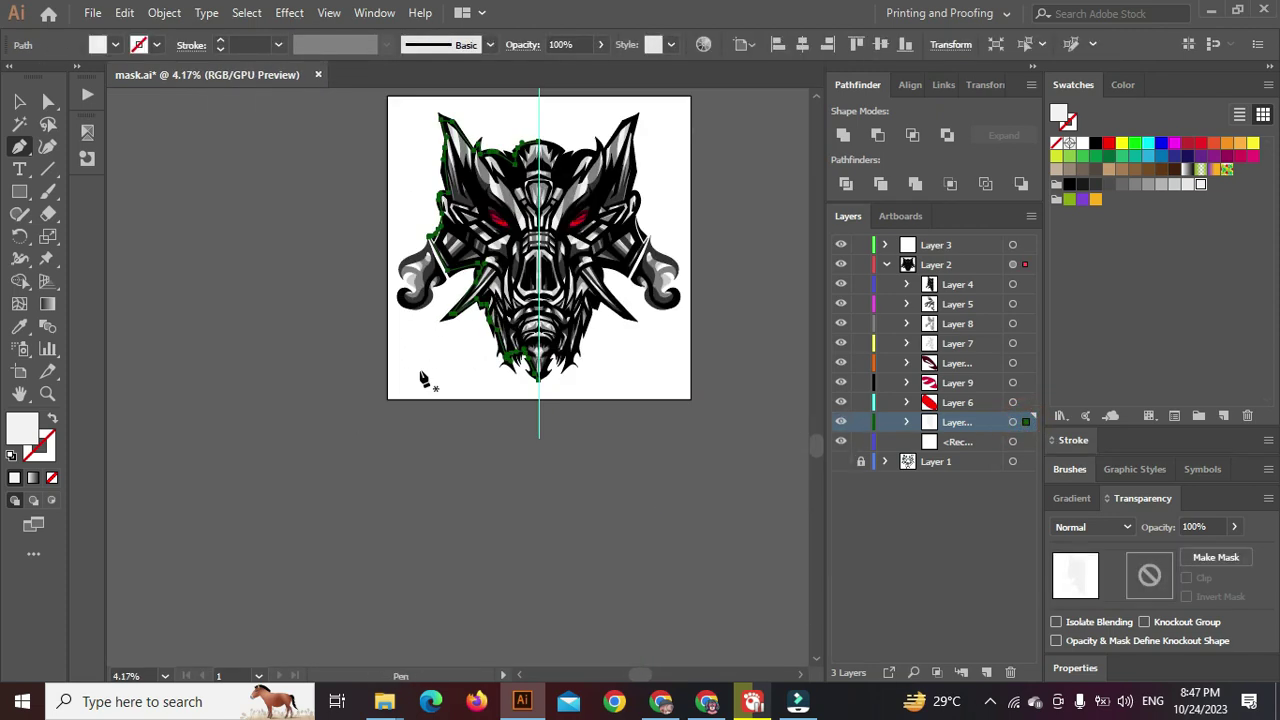
pyautogui.scroll(3, 430, 365)
pyautogui.scroll(-2, 408, 391)
pyautogui.keyDown('ctrl'); pyautogui.click(408, 385); pyautogui.keyUp('ctrl')
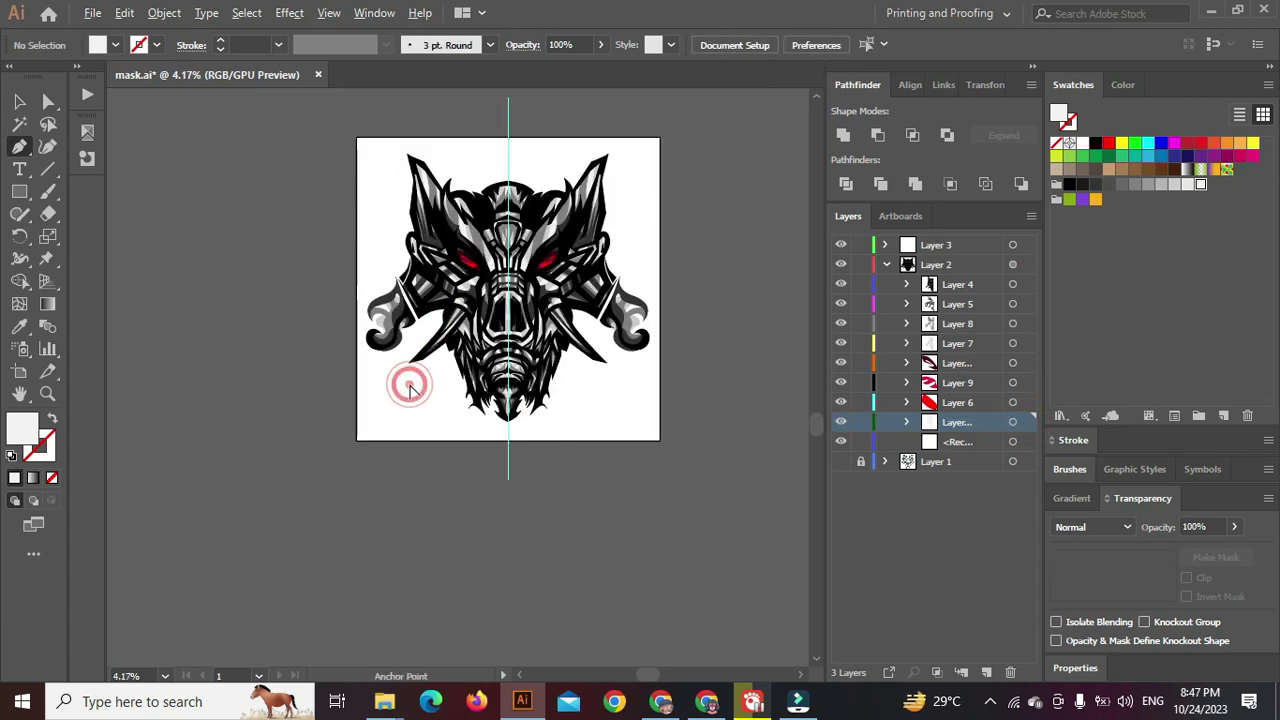
pyautogui.scroll(-1, 410, 390)
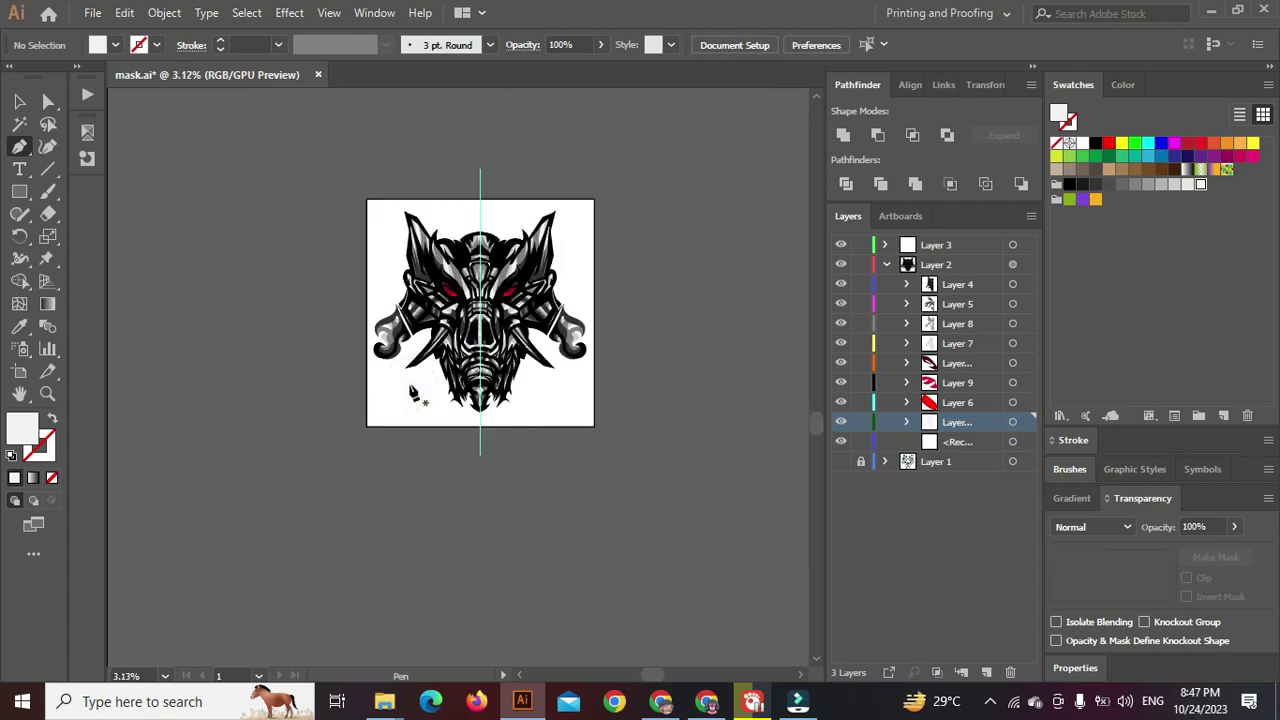
# Hide Layer 3 with the centre guide and review the whole mask
pyautogui.click(840, 245)
pyautogui.scroll(3, 517, 358)
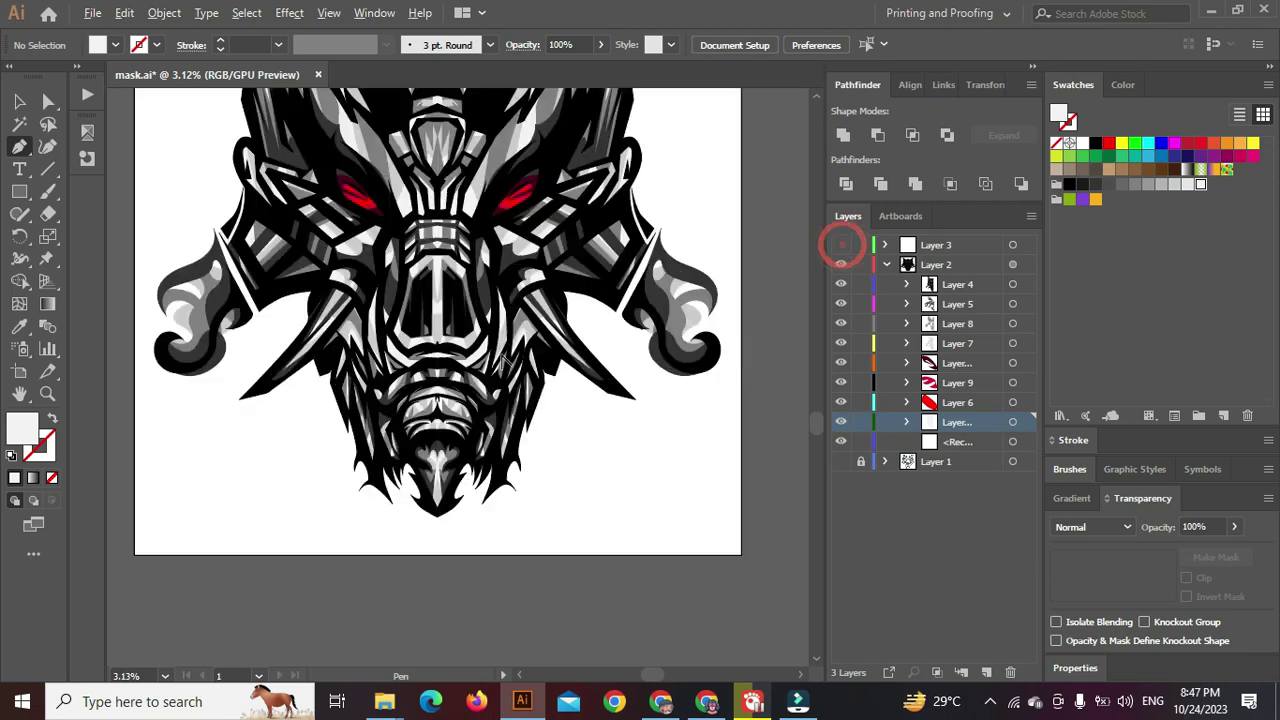
pyautogui.scroll(-1, 476, 434)
pyautogui.scroll(3, 450, 430)
pyautogui.scroll(-3, 450, 428)
pyautogui.scroll(3, 450, 426)
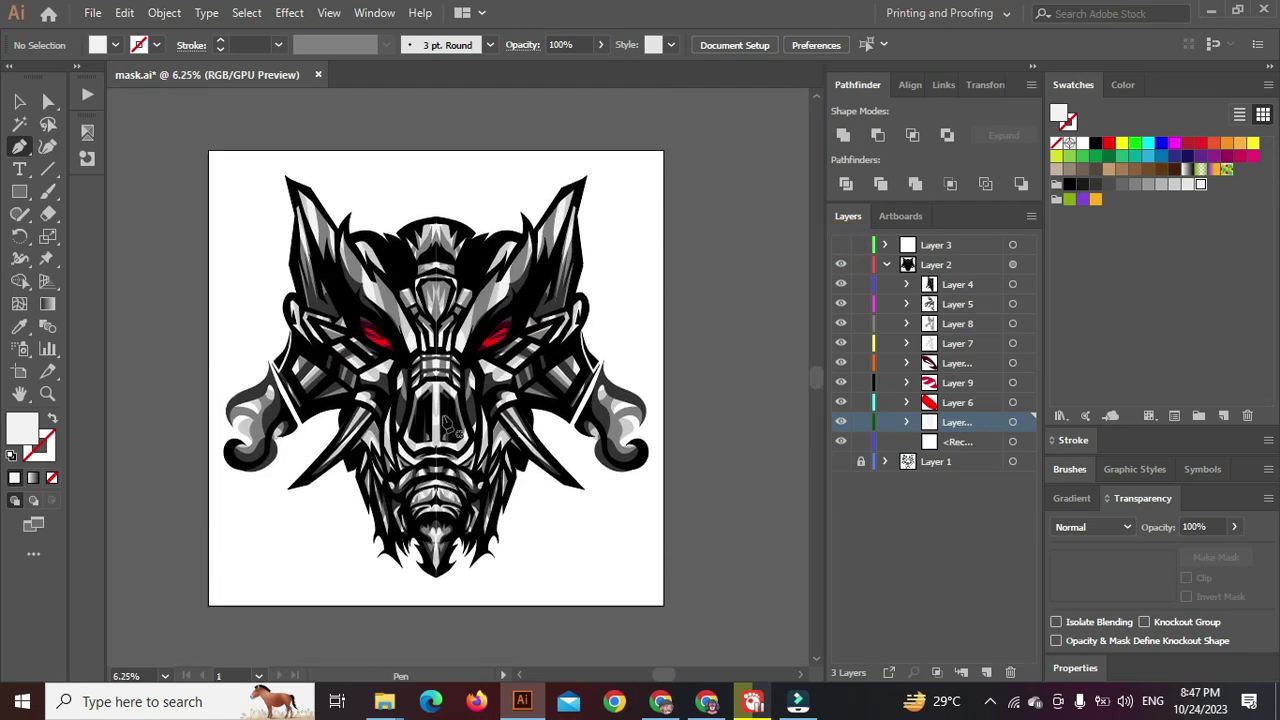
pyautogui.scroll(-2, 386, 438)
pyautogui.scroll(-1, 330, 385)
pyautogui.scroll(-1, 317, 374)
pyautogui.scroll(1, 316, 375)
pyautogui.moveTo(316, 378); pyautogui.dragTo(338, 370)
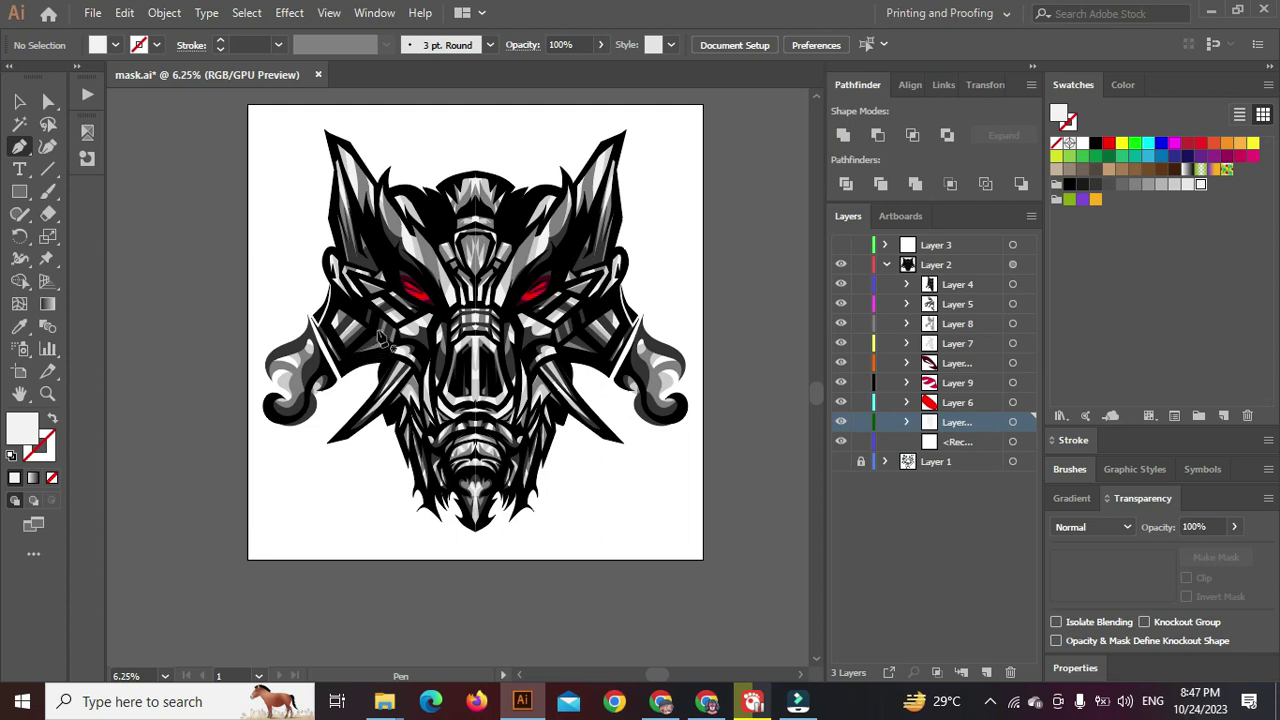
# Create a new layer, move it out of Layer 2 to sit directly above Layer 1, and collapse Layer 2
pyautogui.click(952, 445)
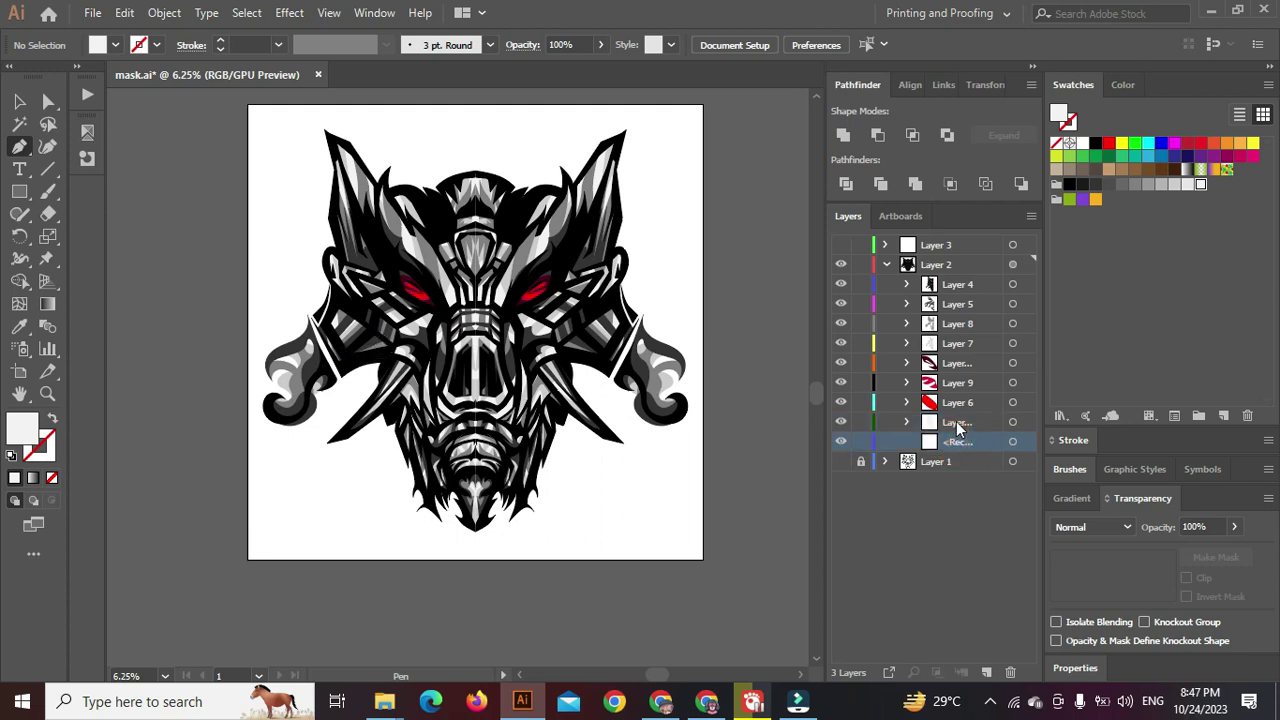
pyautogui.click(986, 672)
pyautogui.moveTo(970, 427); pyautogui.dragTo(968, 458)
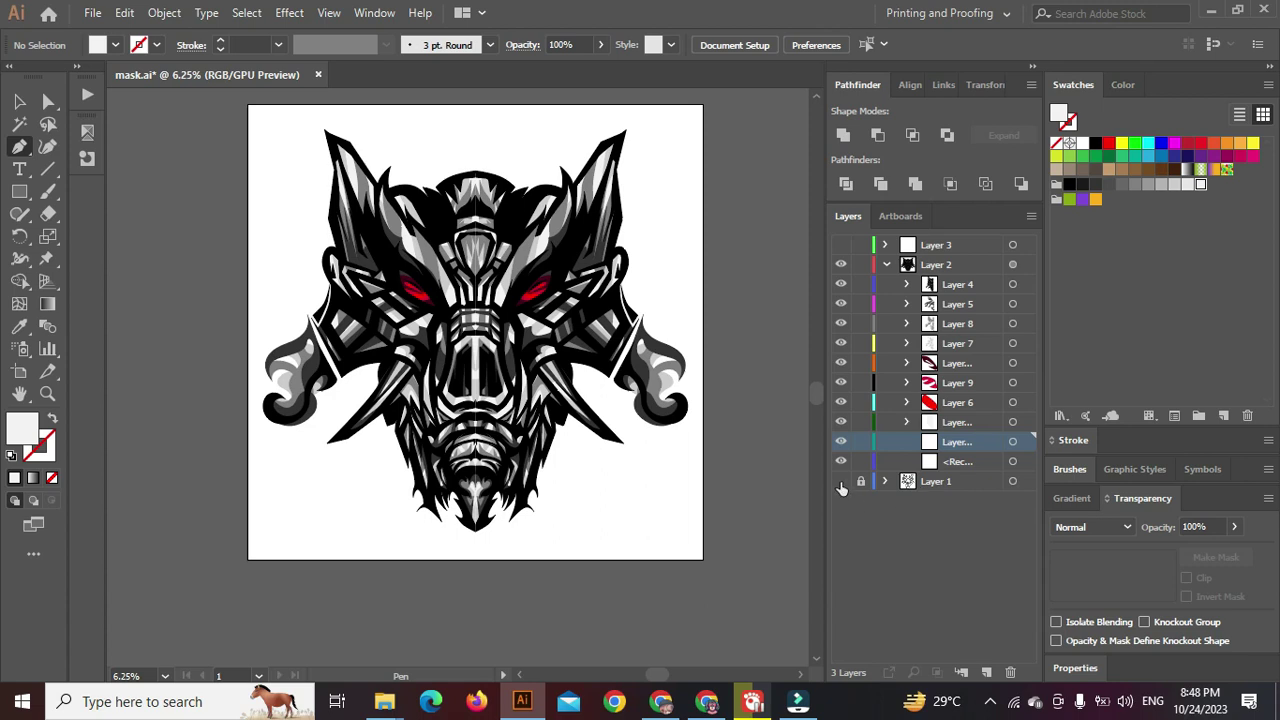
pyautogui.moveTo(952, 441); pyautogui.dragTo(905, 294)
pyautogui.click(886, 284)
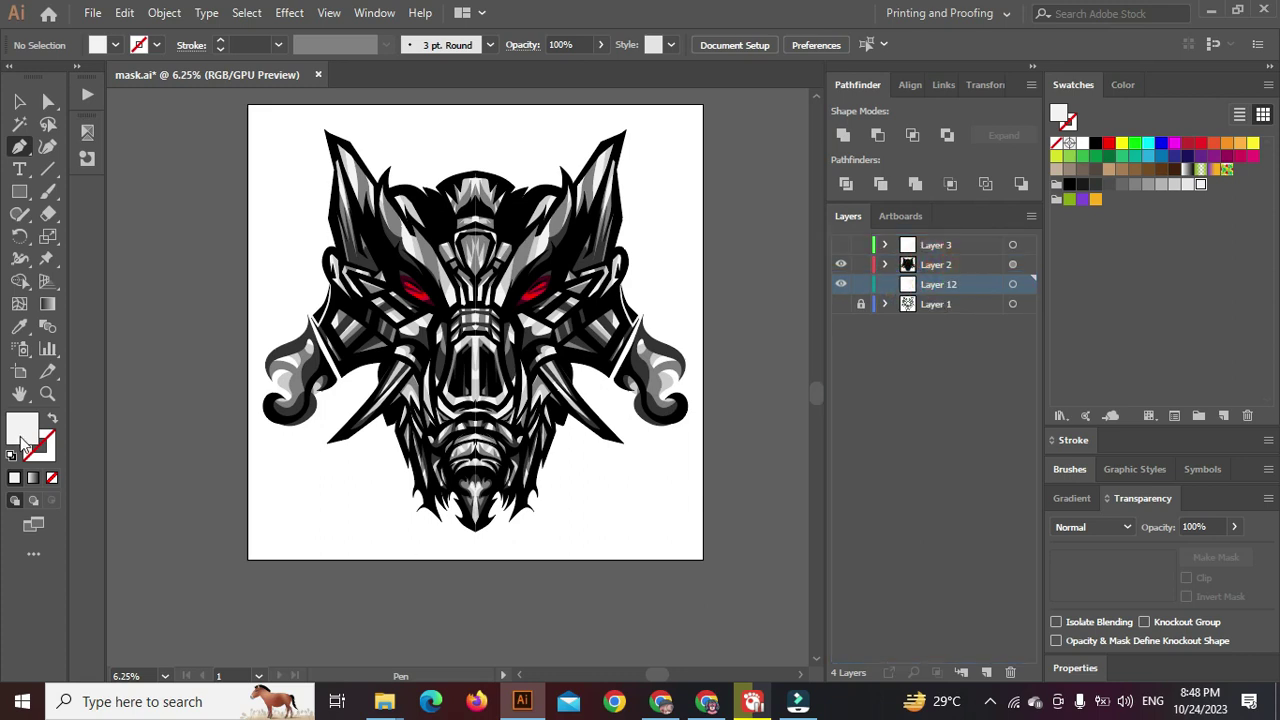
# Set the fill colour to the pale cream FFFDF0
pyautogui.doubleClick(22, 430)
pyautogui.moveTo(565, 270); pyautogui.dragTo(545, 405)
pyautogui.moveTo(295, 226); pyautogui.dragTo(298, 216)
pyautogui.moveTo(550, 400); pyautogui.dragTo(553, 425)
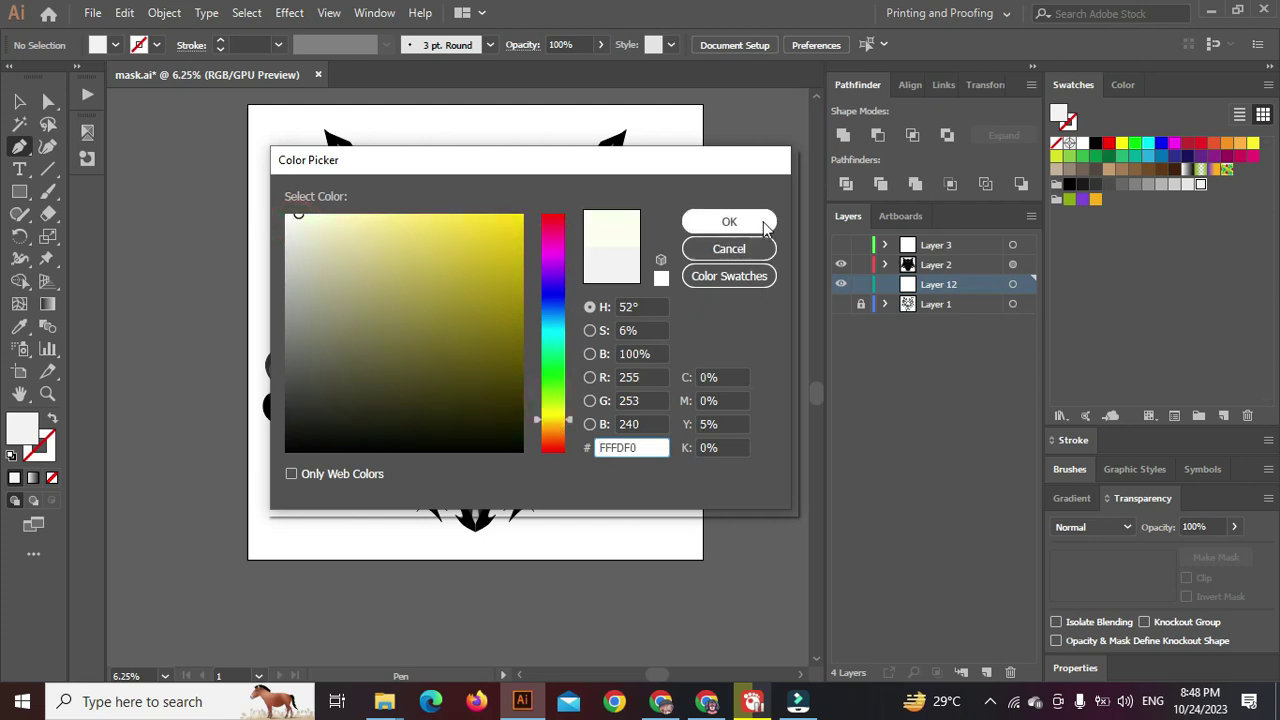
pyautogui.click(758, 221)
# Add a 5000 x 5000 px background rectangle on Layer 12 and centre it horizontally and vertically on the artboard
pyautogui.click(14, 195)
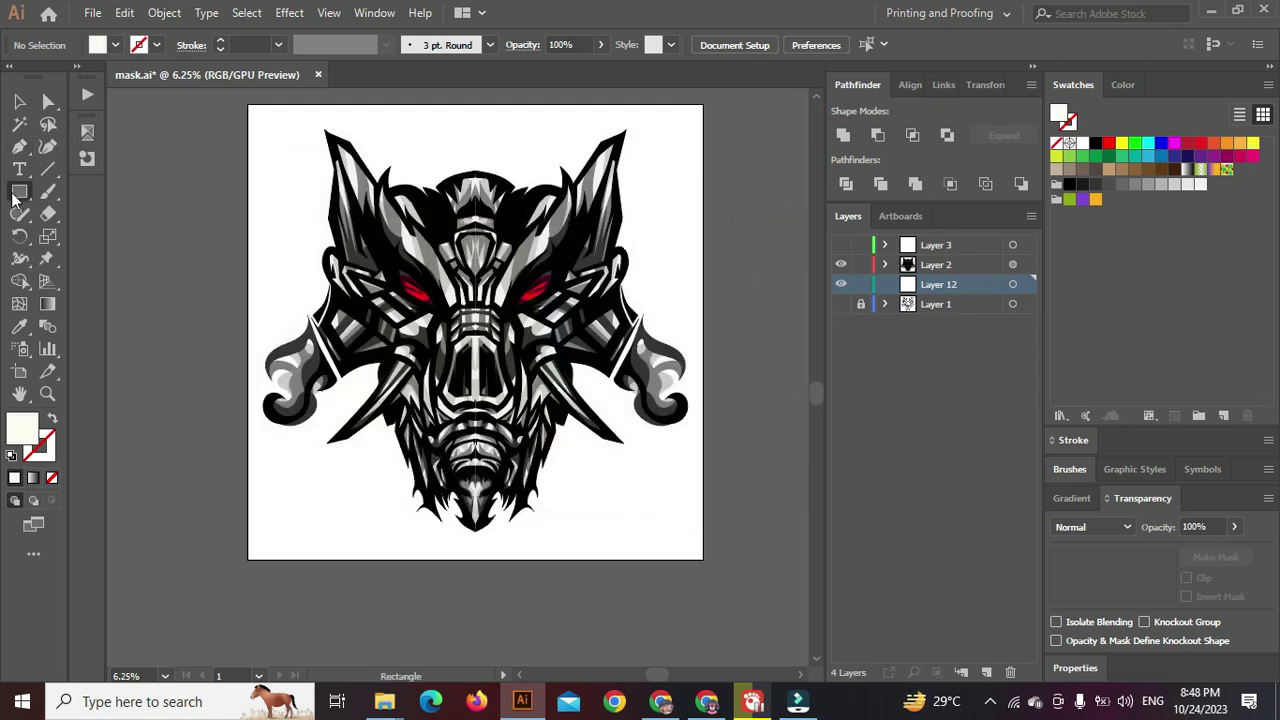
pyautogui.click(597, 501)
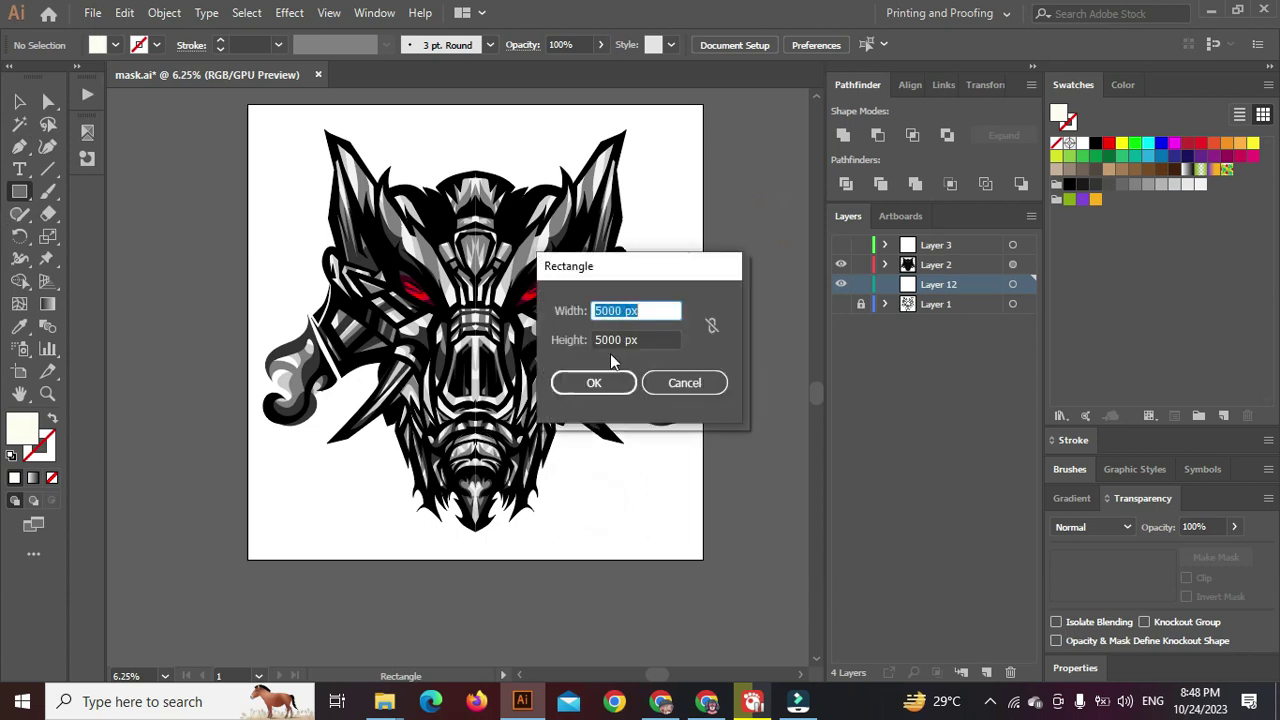
pyautogui.click(610, 380)
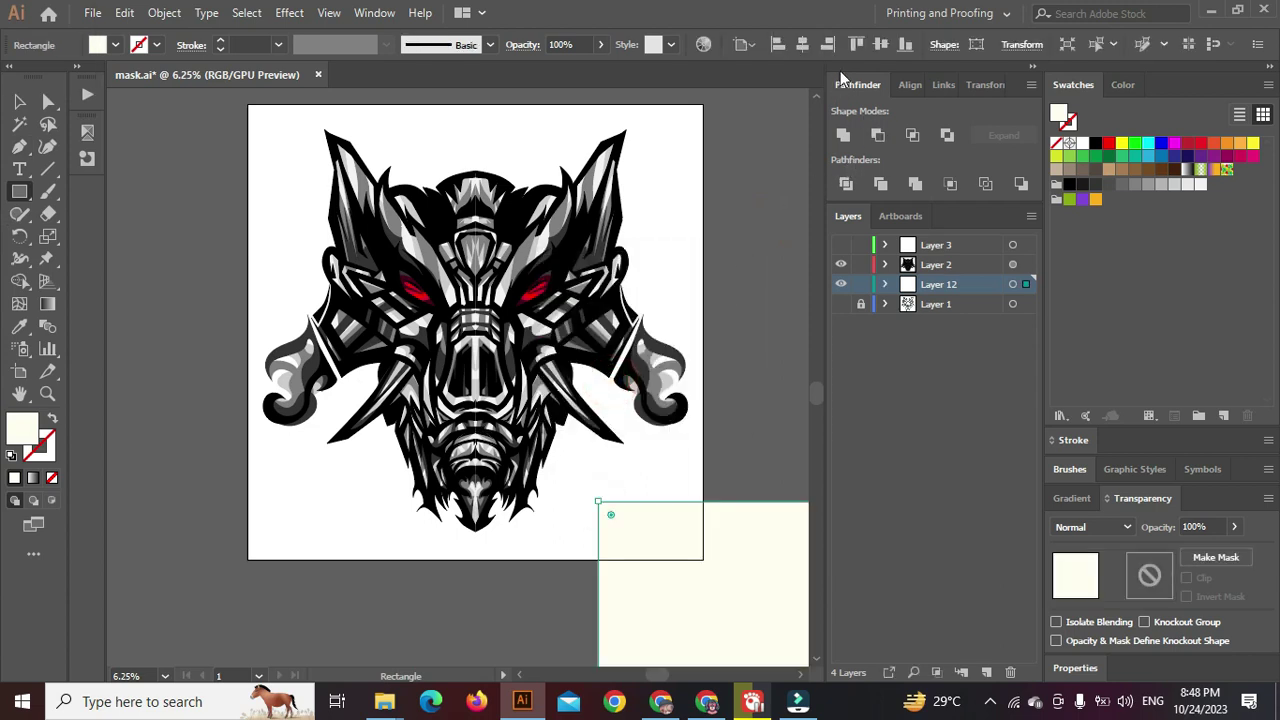
pyautogui.click(802, 44)
pyautogui.click(880, 44)
# Try to close the thin gap along the mask's centre line by nudging the base shape layer's artwork sideways
pyautogui.scroll(4, 480, 453)
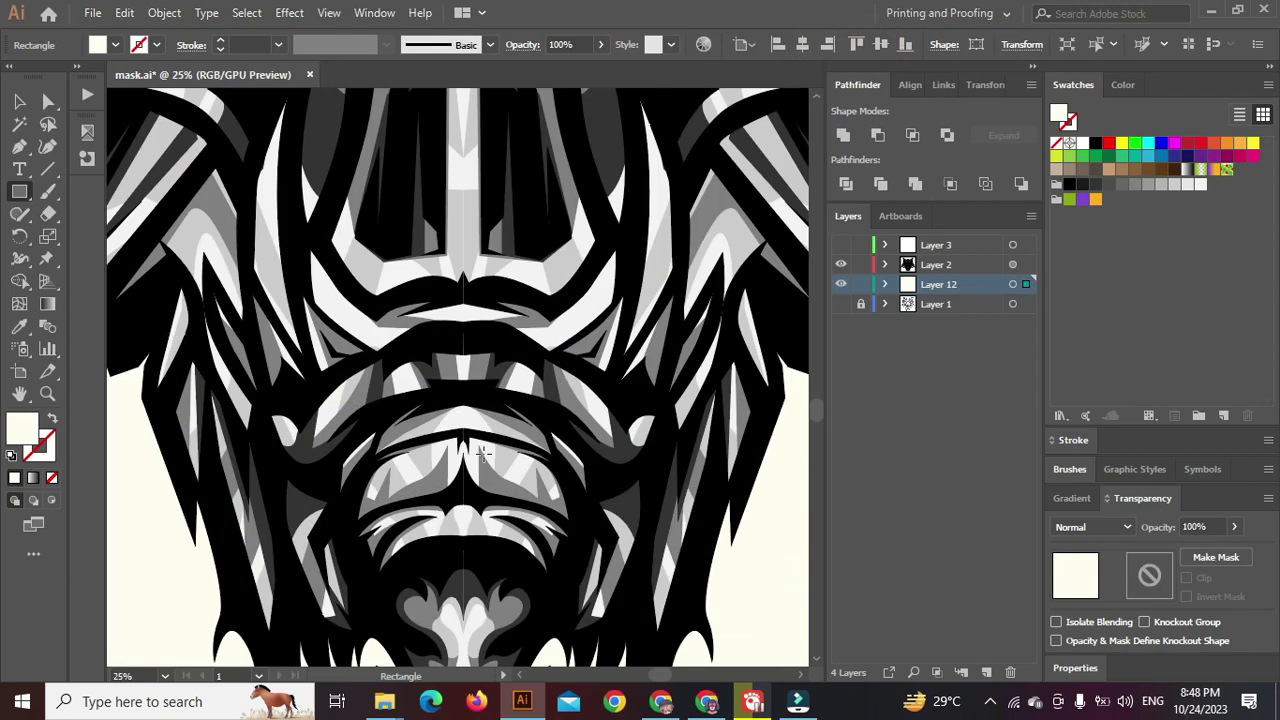
pyautogui.scroll(10, 480, 453)
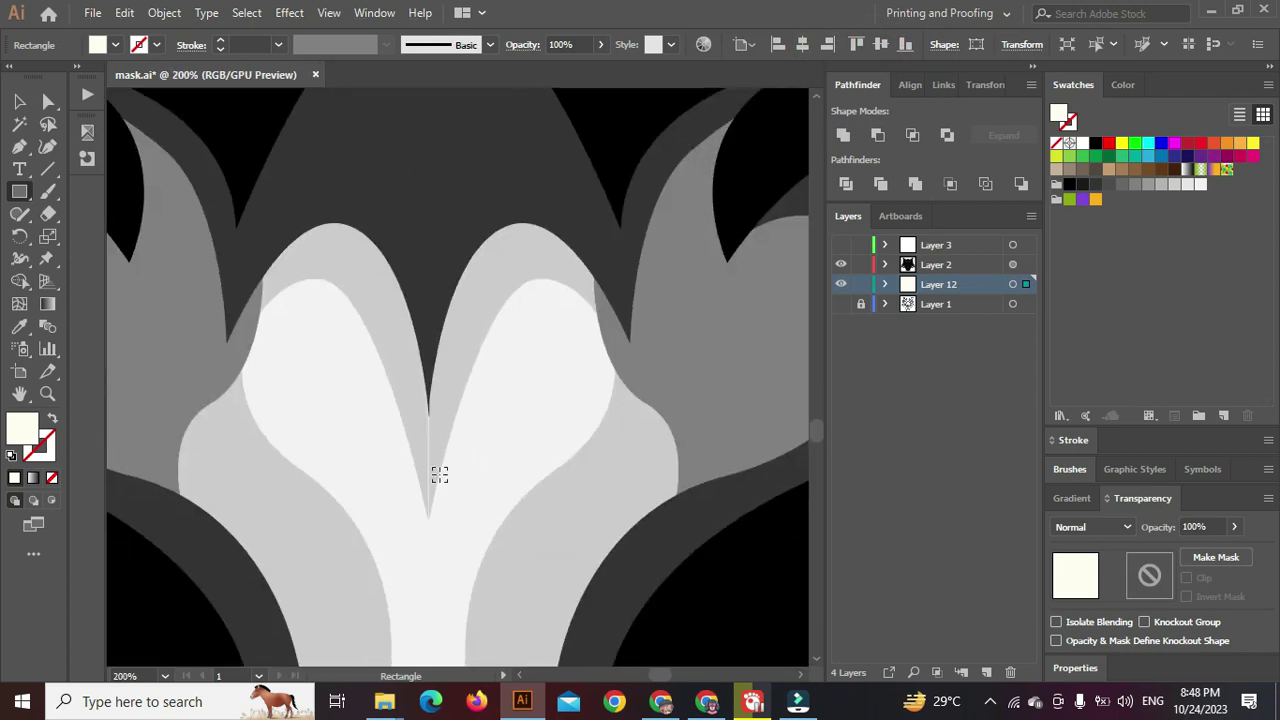
pyautogui.scroll(-4, 438, 477)
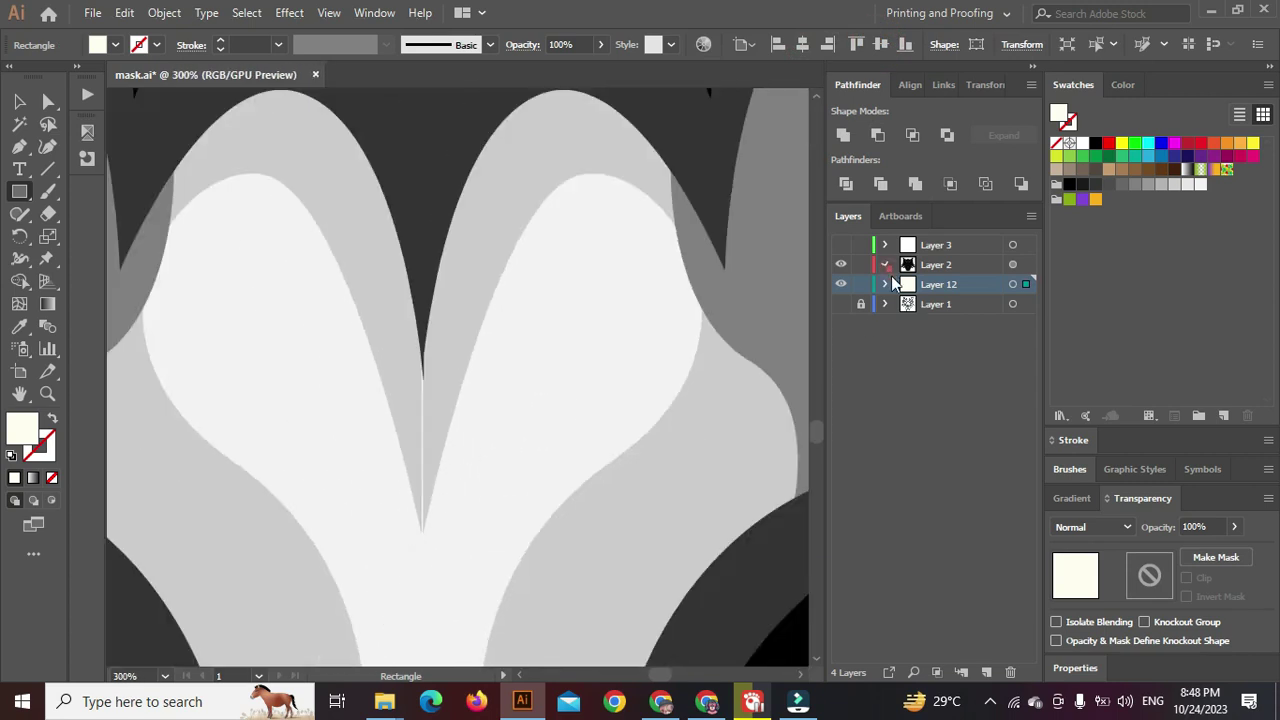
pyautogui.click(886, 265)
pyautogui.click(1012, 422)
pyautogui.scroll(3, 466, 391)
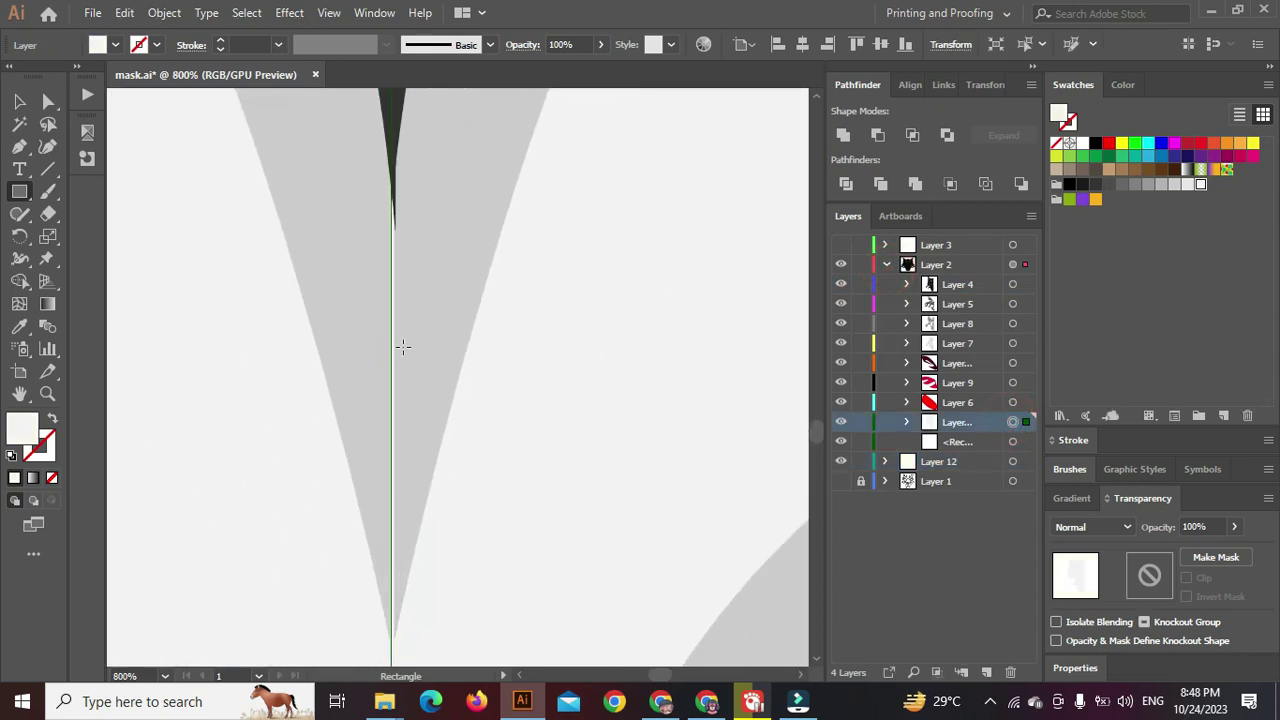
pyautogui.press('Right')
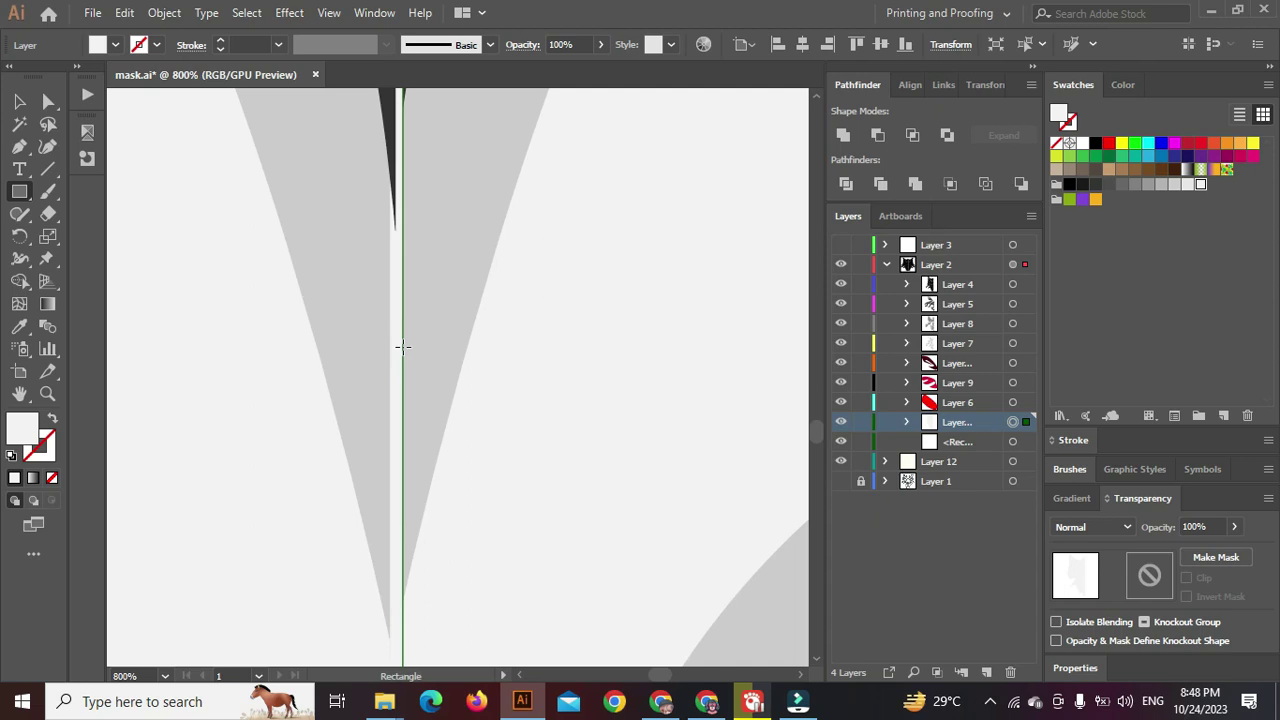
pyautogui.press('Left')
pyautogui.press('Left')
pyautogui.press('Right')
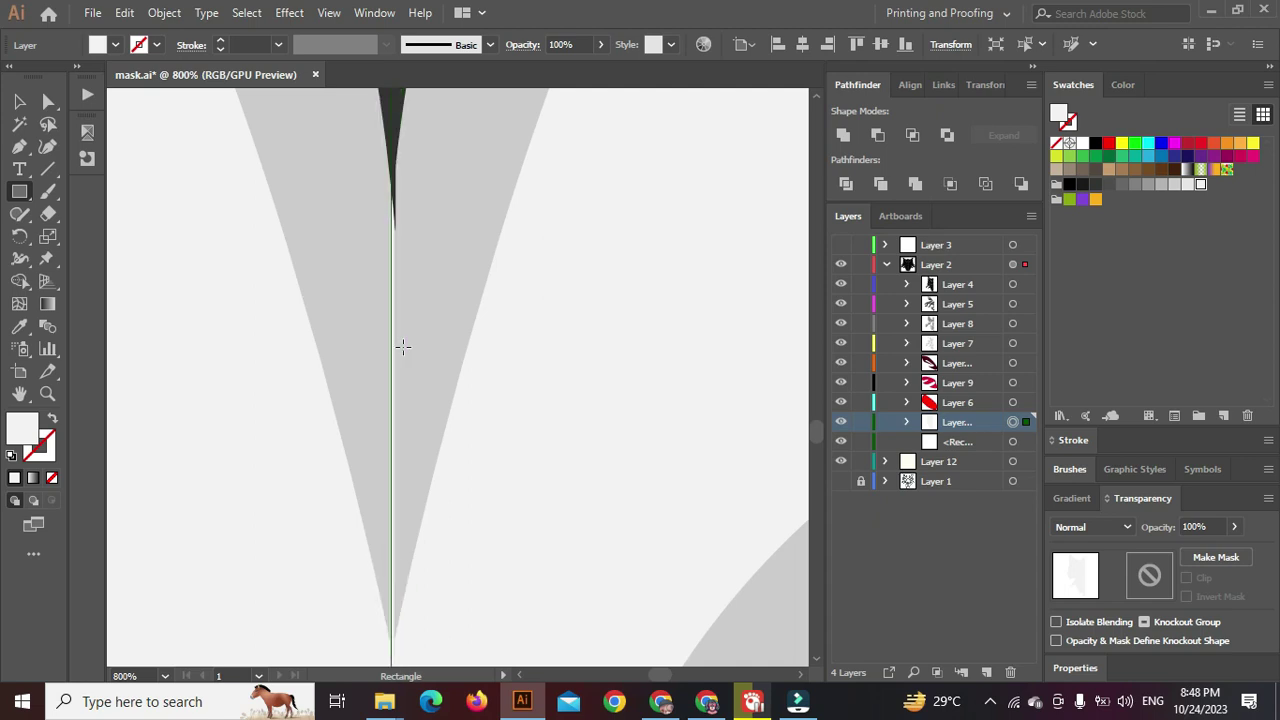
pyautogui.press('Left')
pyautogui.press('Left')
pyautogui.press('Left')
pyautogui.press('Right')
pyautogui.press('Right')
pyautogui.press('Right')
pyautogui.press('Right')
pyautogui.press('Left')
# Shift the overlapping shading artwork at the chin's centre seam slightly to the left to line up the two halves
pyautogui.click(1013, 285)
pyautogui.scroll(3, 331, 251)
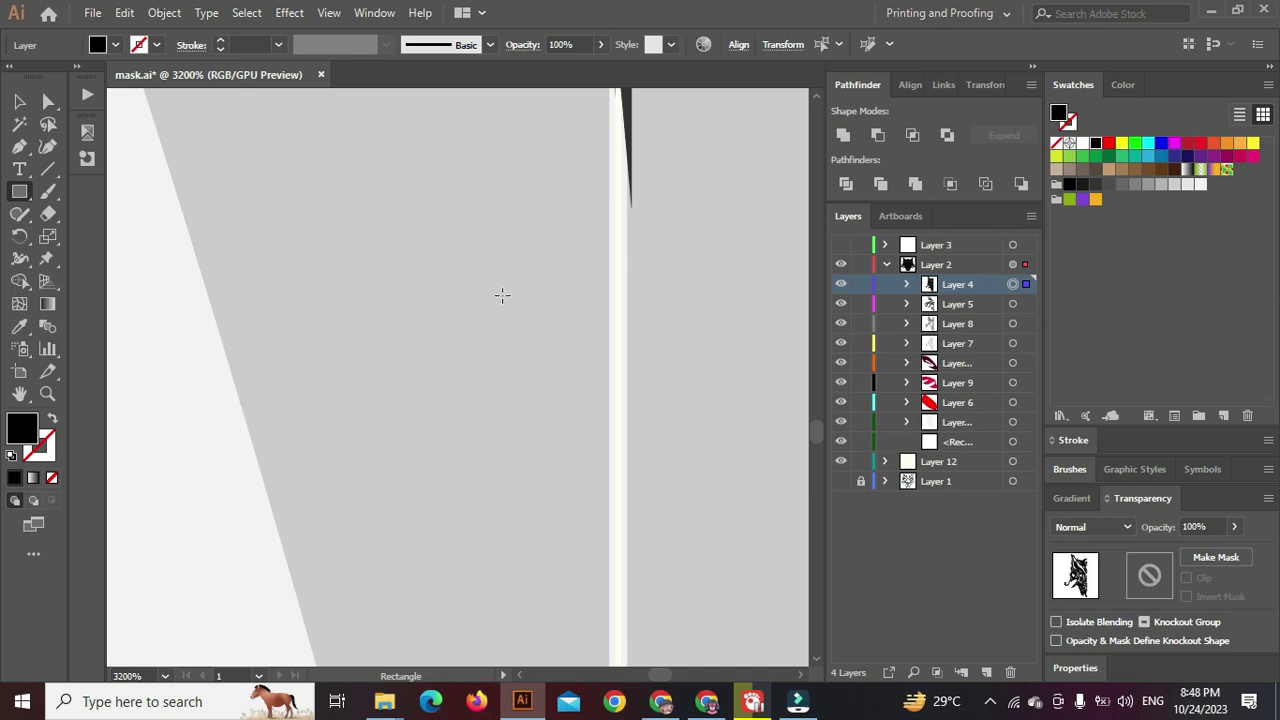
pyautogui.scroll(4, 520, 305)
pyautogui.click(1013, 305)
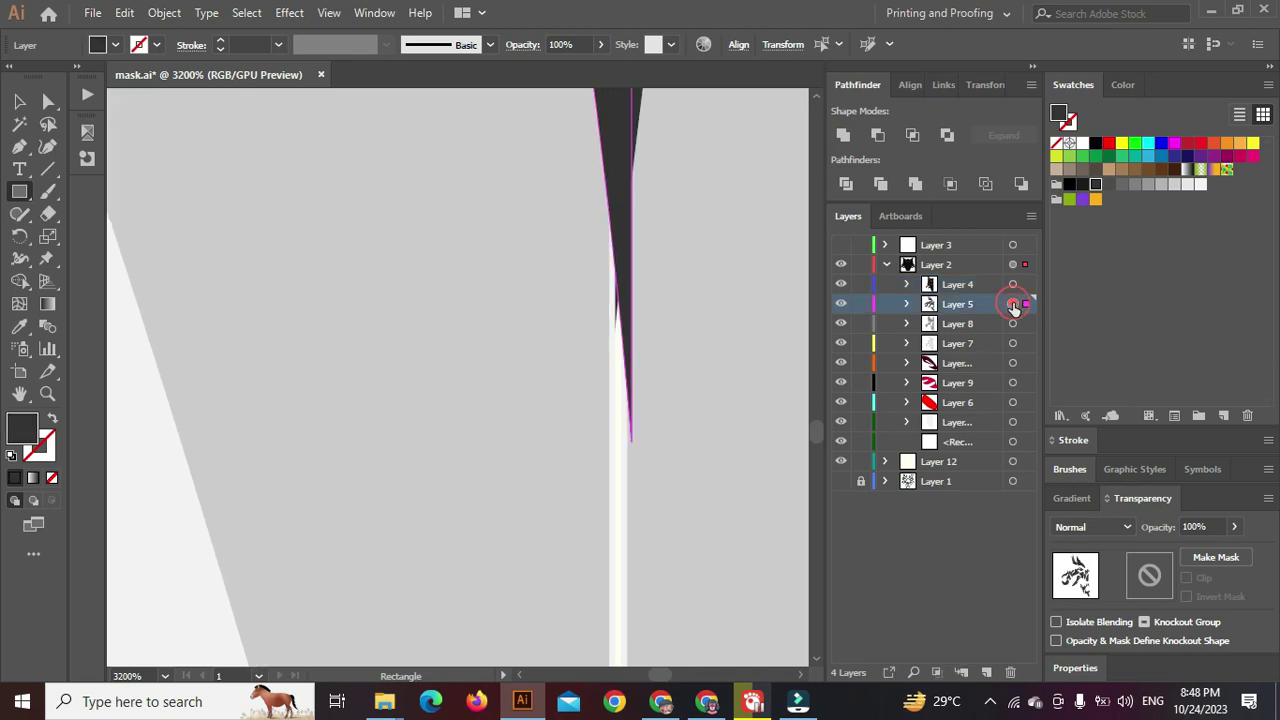
pyautogui.click(17, 150)
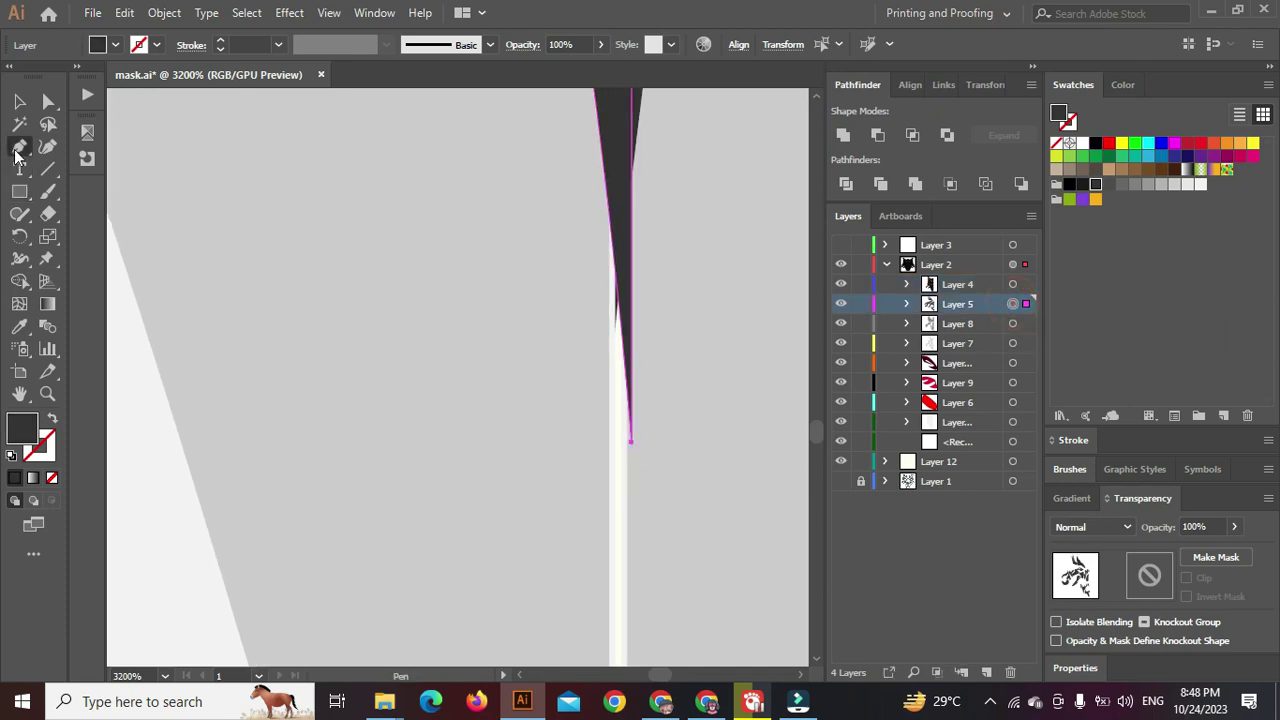
pyautogui.hotkey('ctrl', 'a')
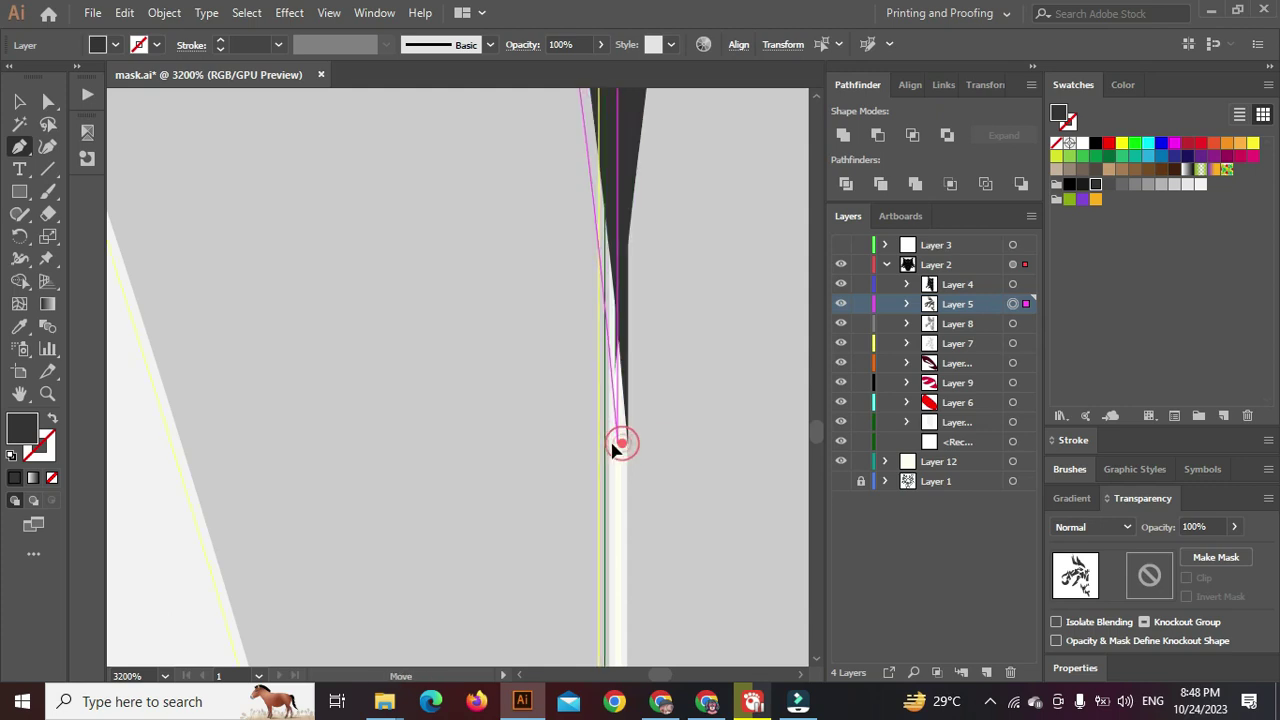
pyautogui.moveTo(628, 444); pyautogui.dragTo(617, 448)
# Move the upper centre anchor point of the light grey chin shape on Layer 7 to about X 2500 px and deselect it
pyautogui.keyDown('ctrl'); pyautogui.click(610, 478); pyautogui.keyUp('ctrl')
pyautogui.scroll(-3, 611, 480)
pyautogui.scroll(-7, 612, 484)
pyautogui.scroll(-1, 613, 490)
pyautogui.scroll(3, 611, 520)
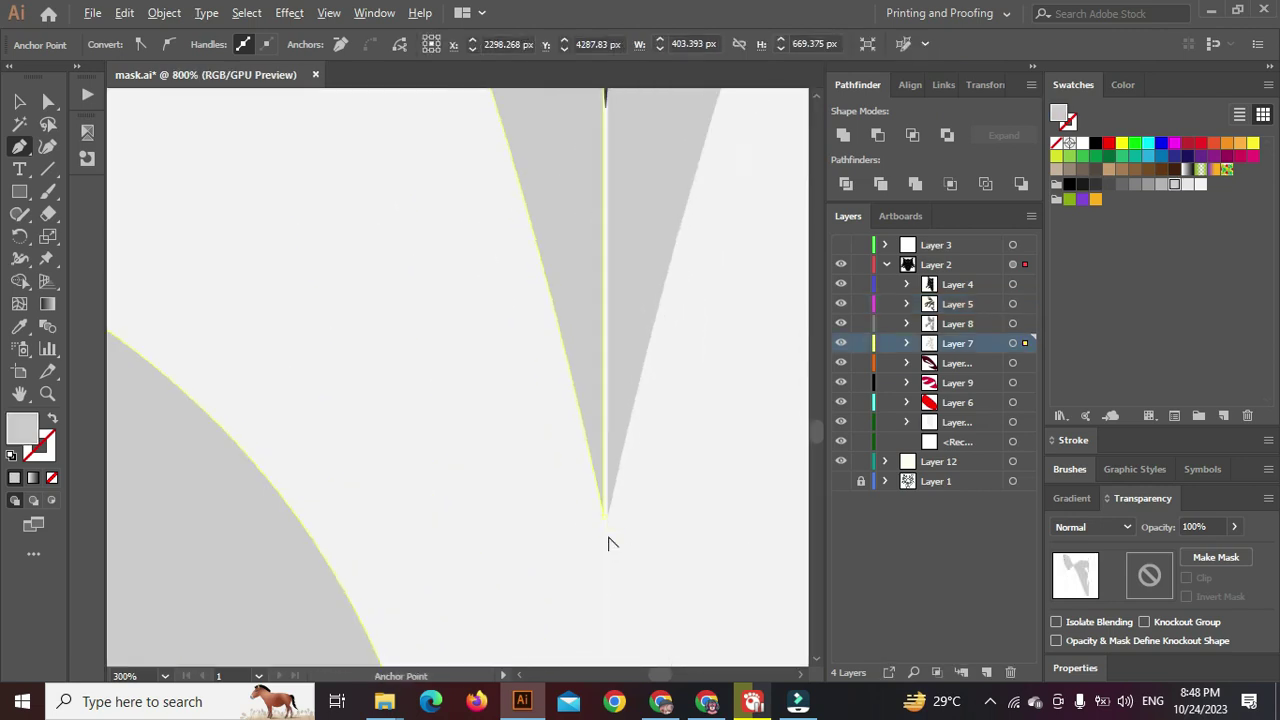
pyautogui.scroll(3, 610, 530)
pyautogui.moveTo(521, 496); pyautogui.dragTo(526, 497)
pyautogui.scroll(-5, 527, 503)
pyautogui.scroll(-6, 535, 497)
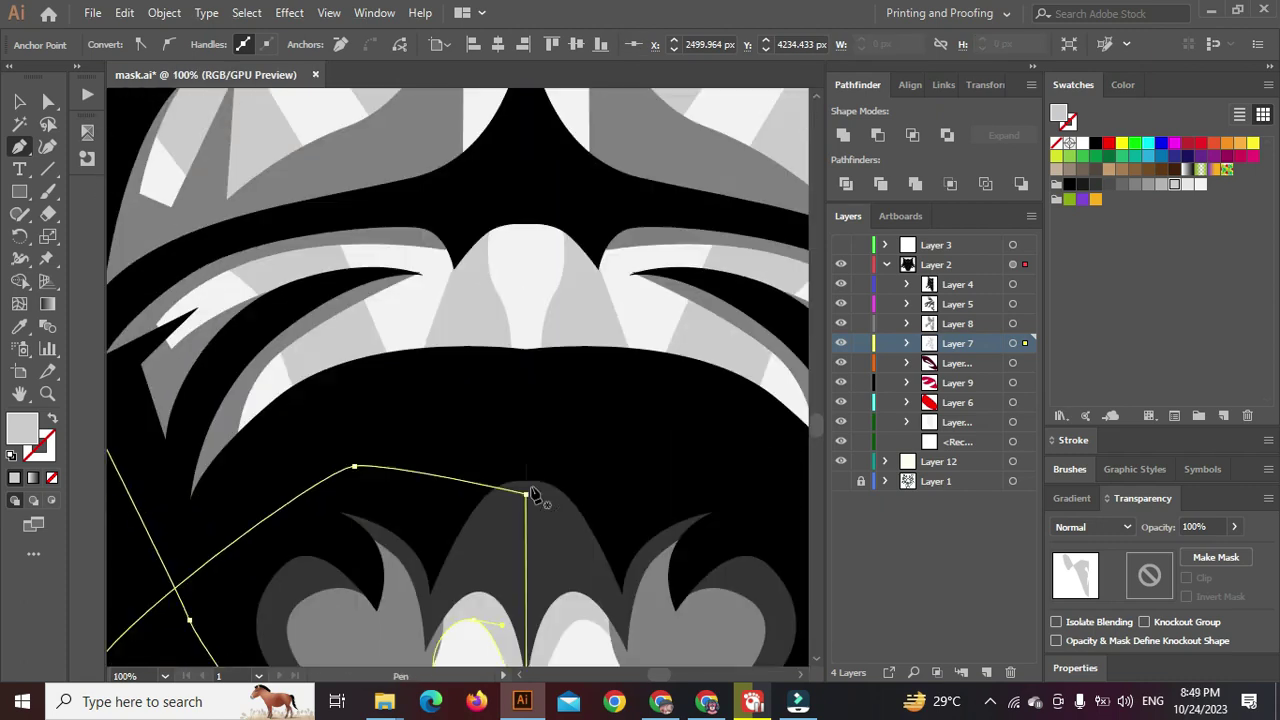
pyautogui.keyDown('ctrl'); pyautogui.click(570, 520); pyautogui.keyUp('ctrl')
# Inspect the centre seam along the chin and muzzle, and review the whole mask on its artboard
pyautogui.scroll(8, 525, 445)
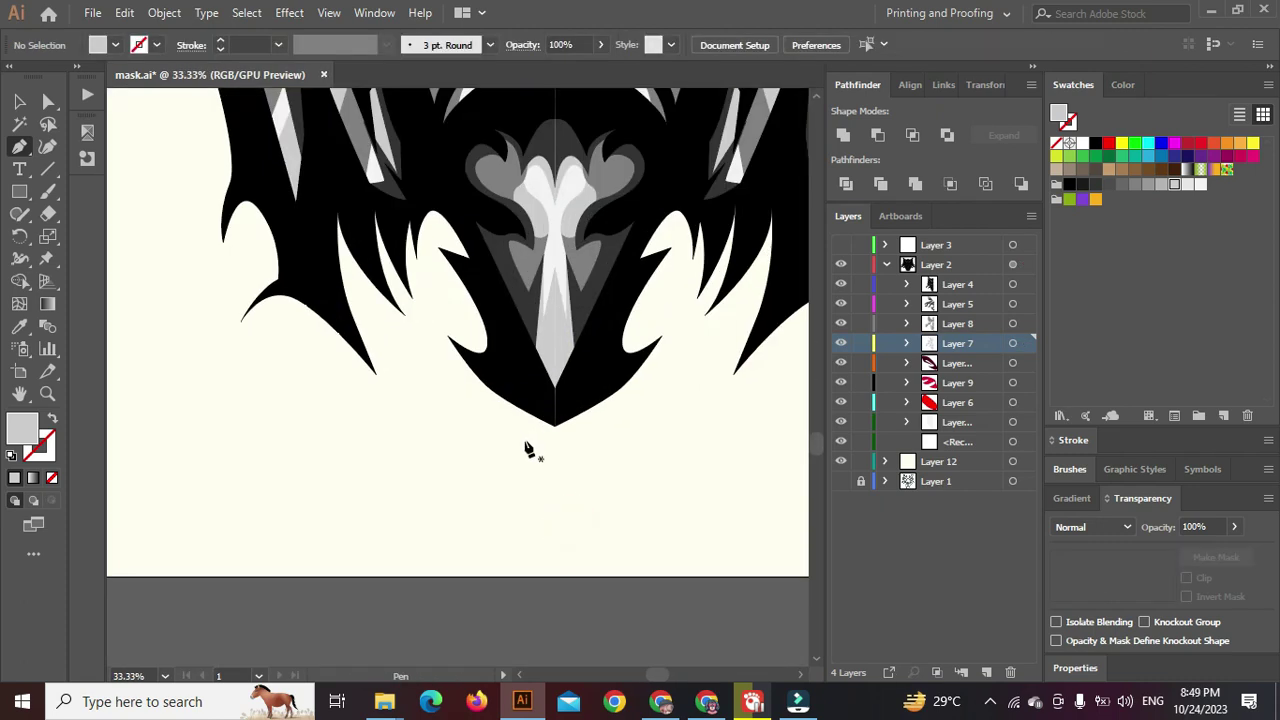
pyautogui.scroll(-4, 563, 420)
pyautogui.scroll(12, 563, 420)
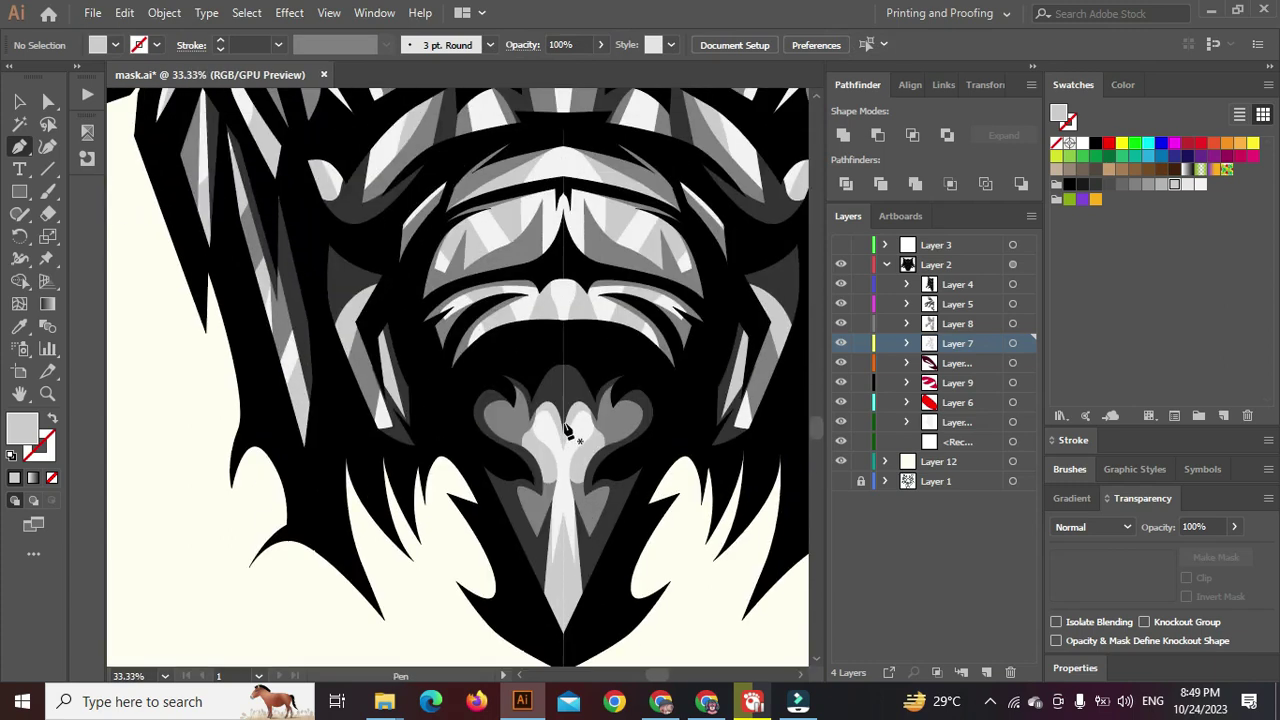
pyautogui.scroll(-12, 510, 432)
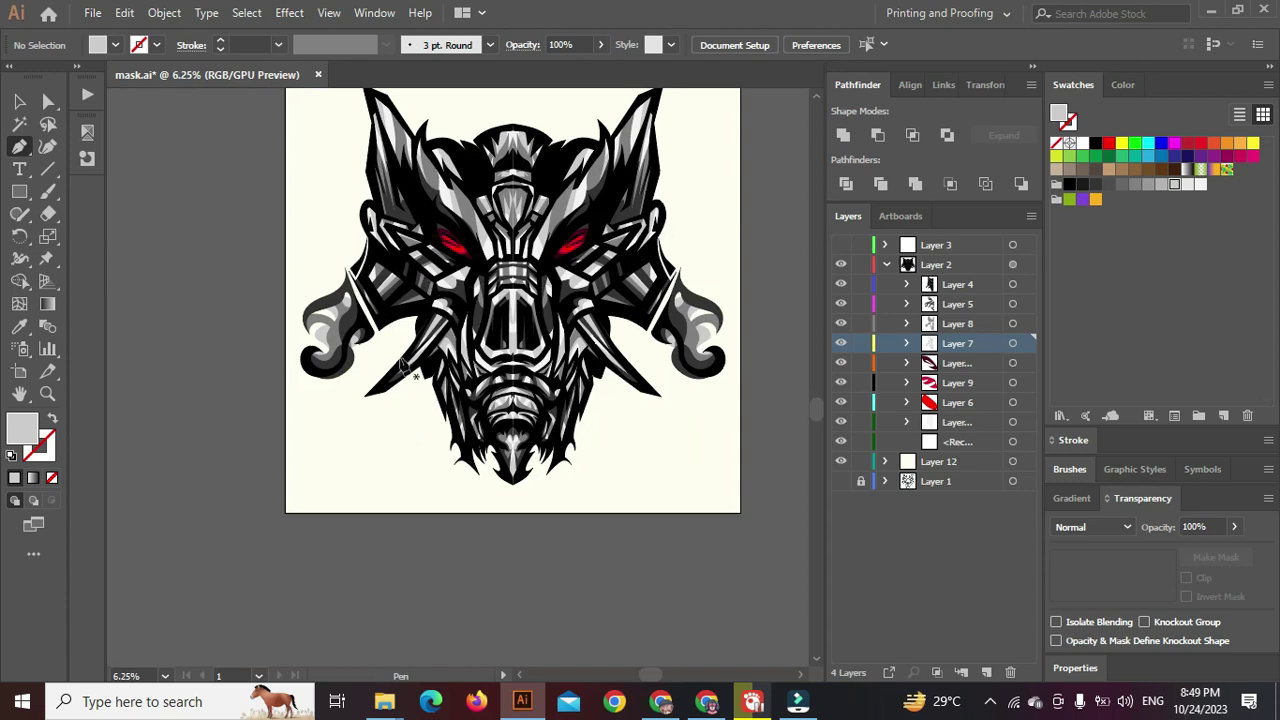
pyautogui.scroll(3, 402, 360)
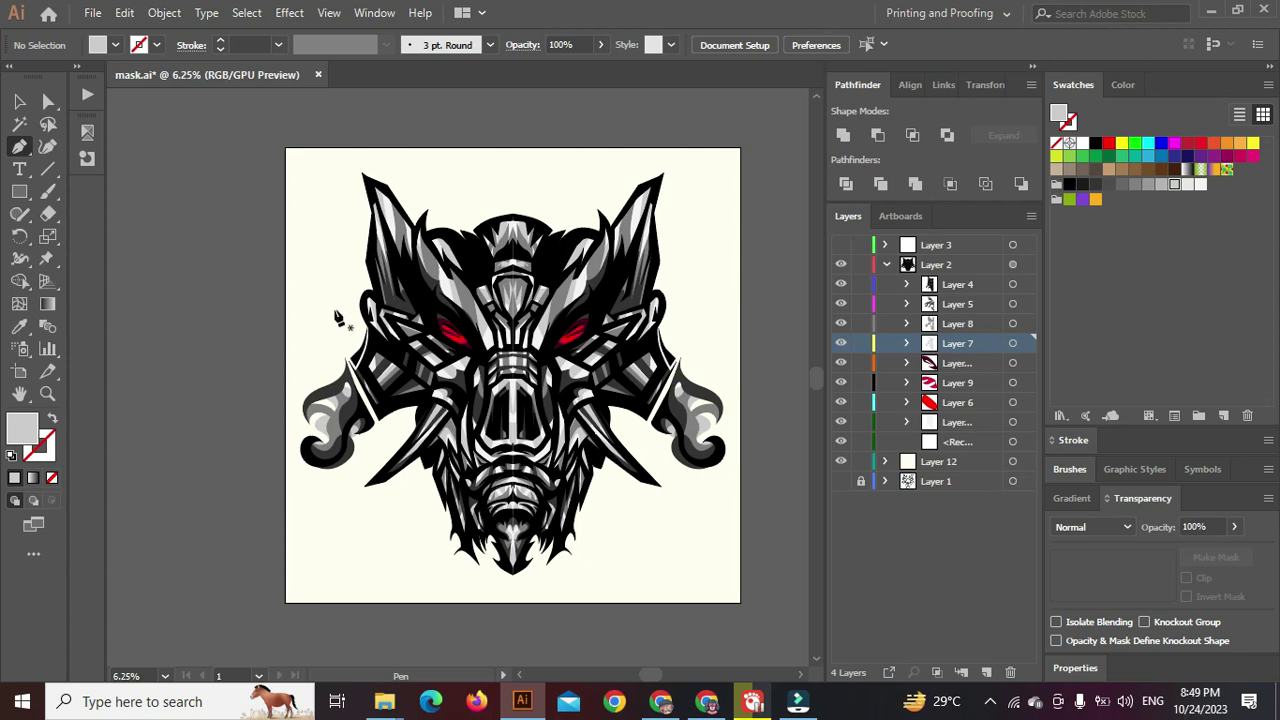
# Switch to Wondershare Filmora
pyautogui.click(797, 701)
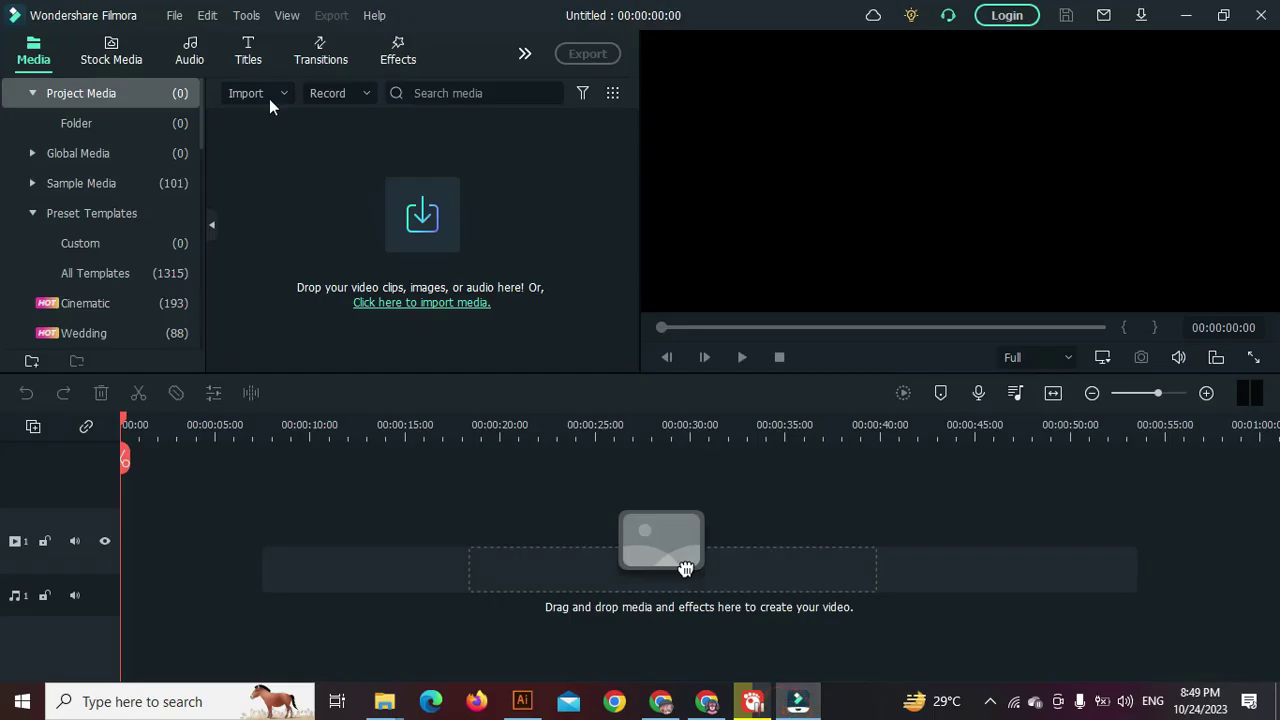